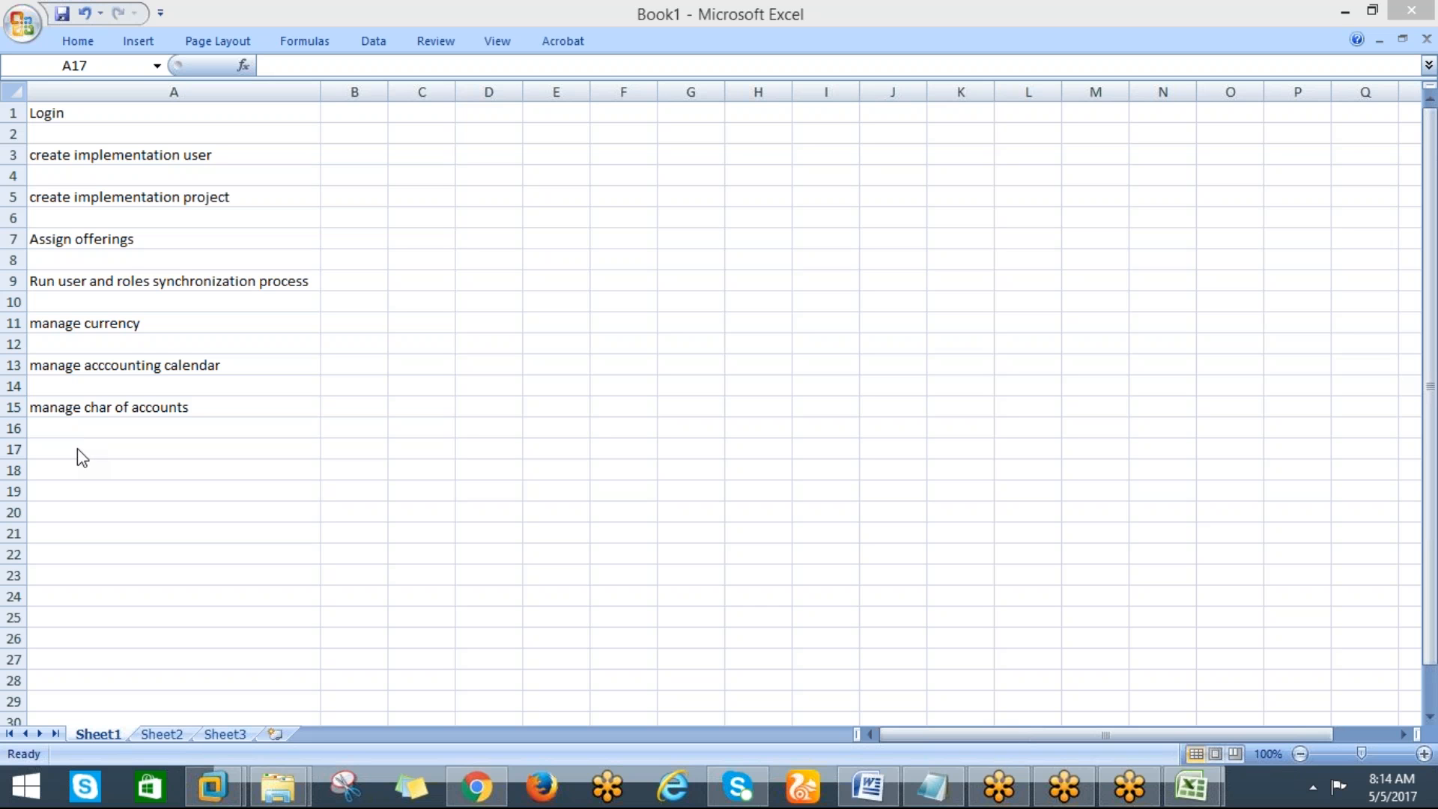
{"action": "left_click", "coordinate": [57, 111]}
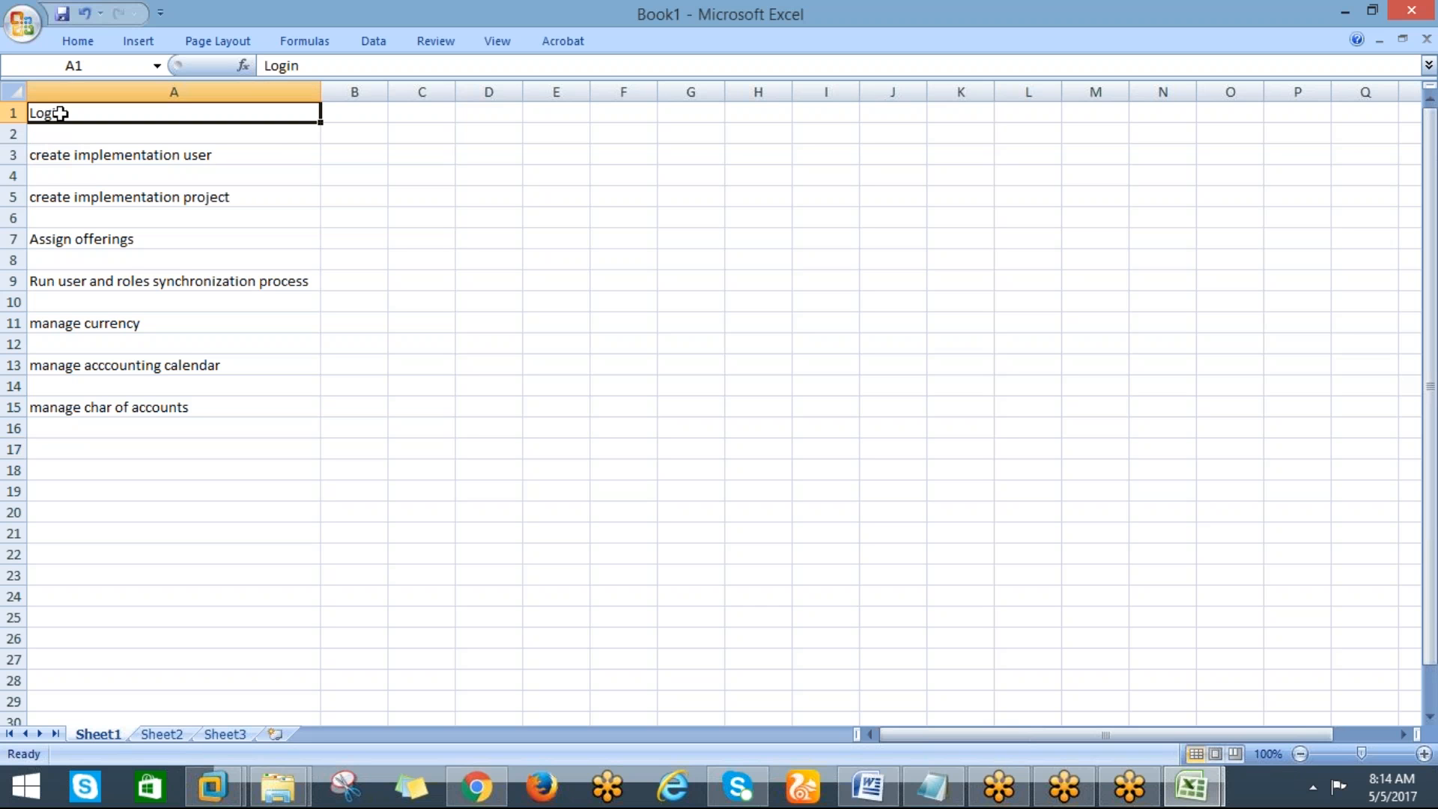
{"action": "left_click", "coordinate": [79, 42]}
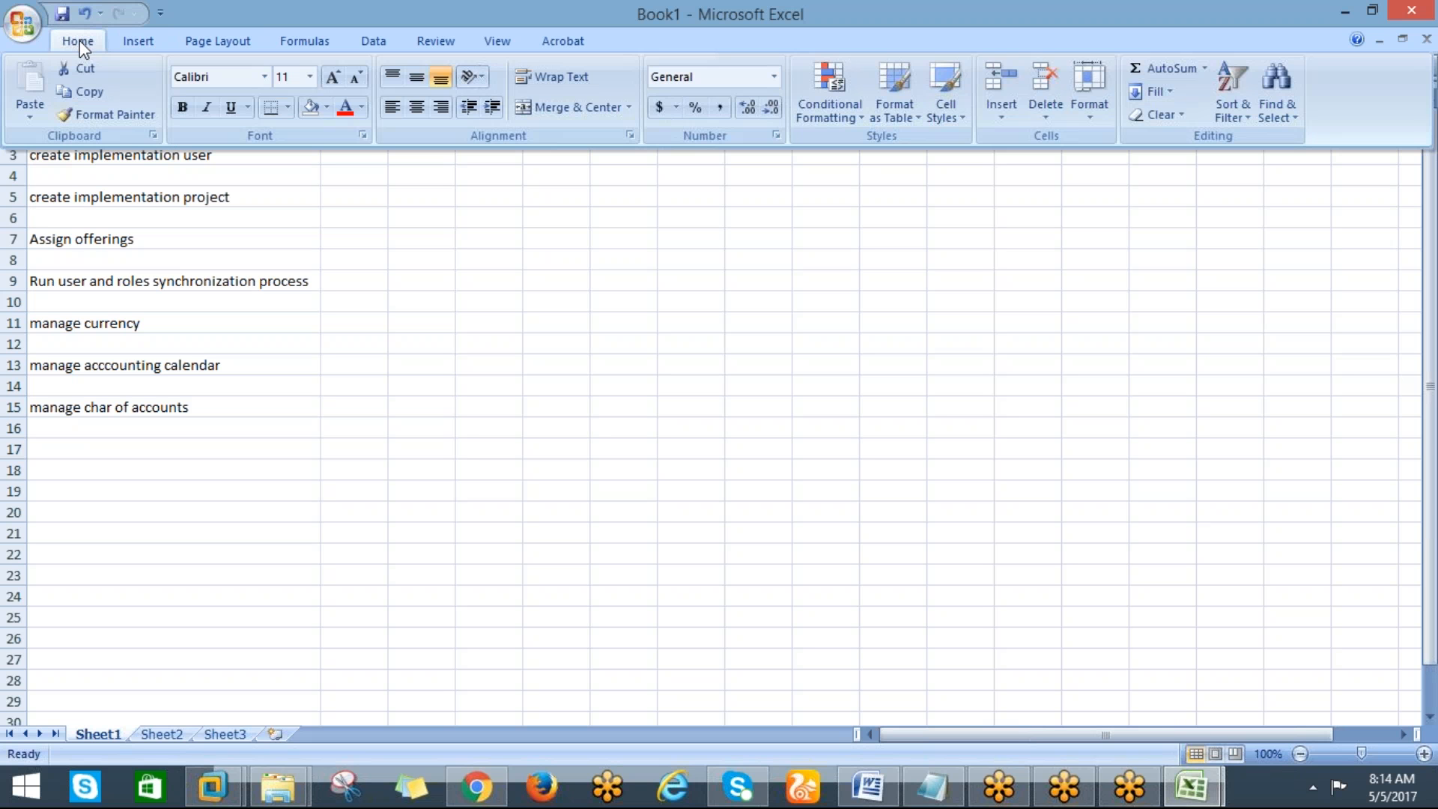
{"action": "left_click", "coordinate": [323, 200]}
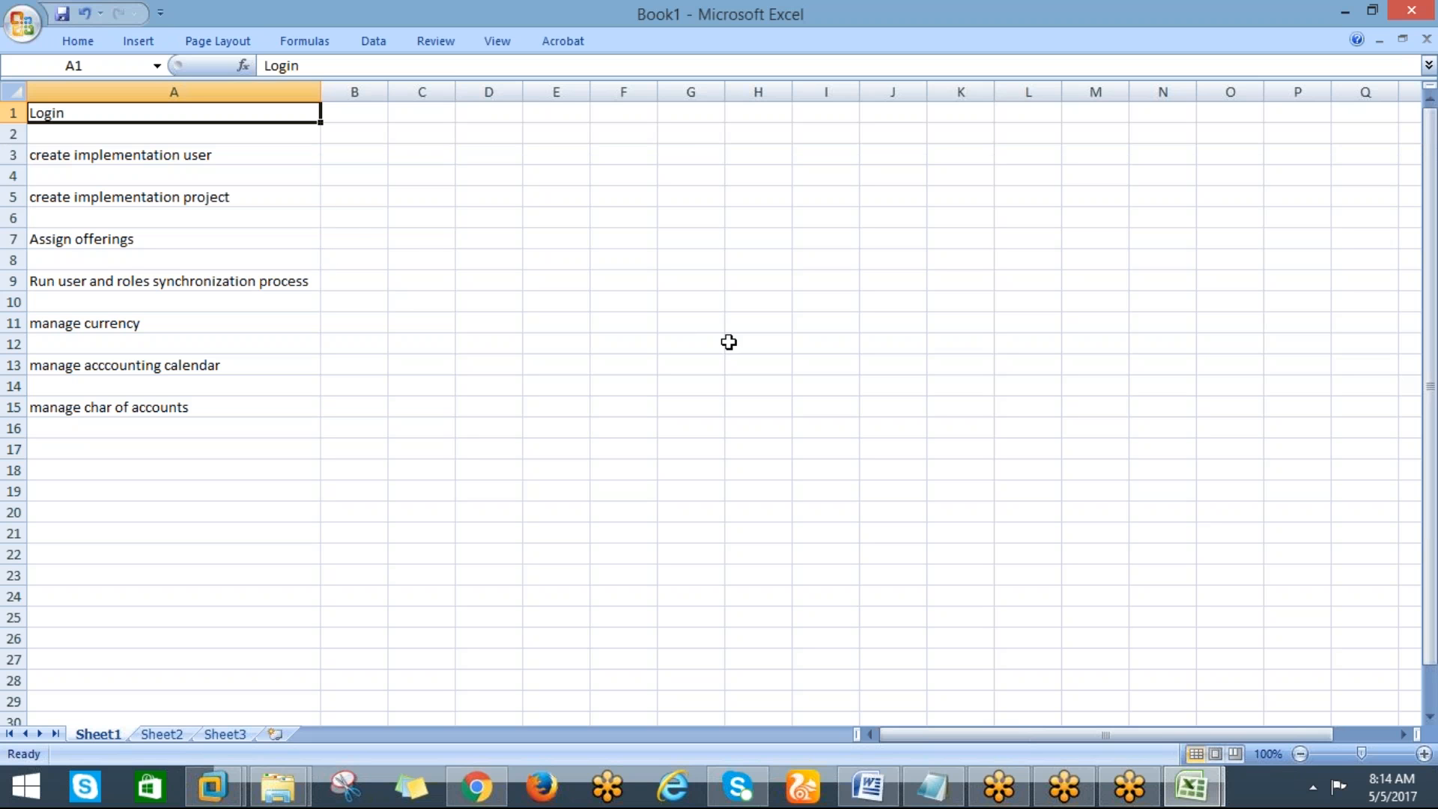
{"action": "left_click", "coordinate": [125, 154]}
{"action": "left_click", "coordinate": [54, 113]}
{"action": "left_click", "coordinate": [84, 45]}
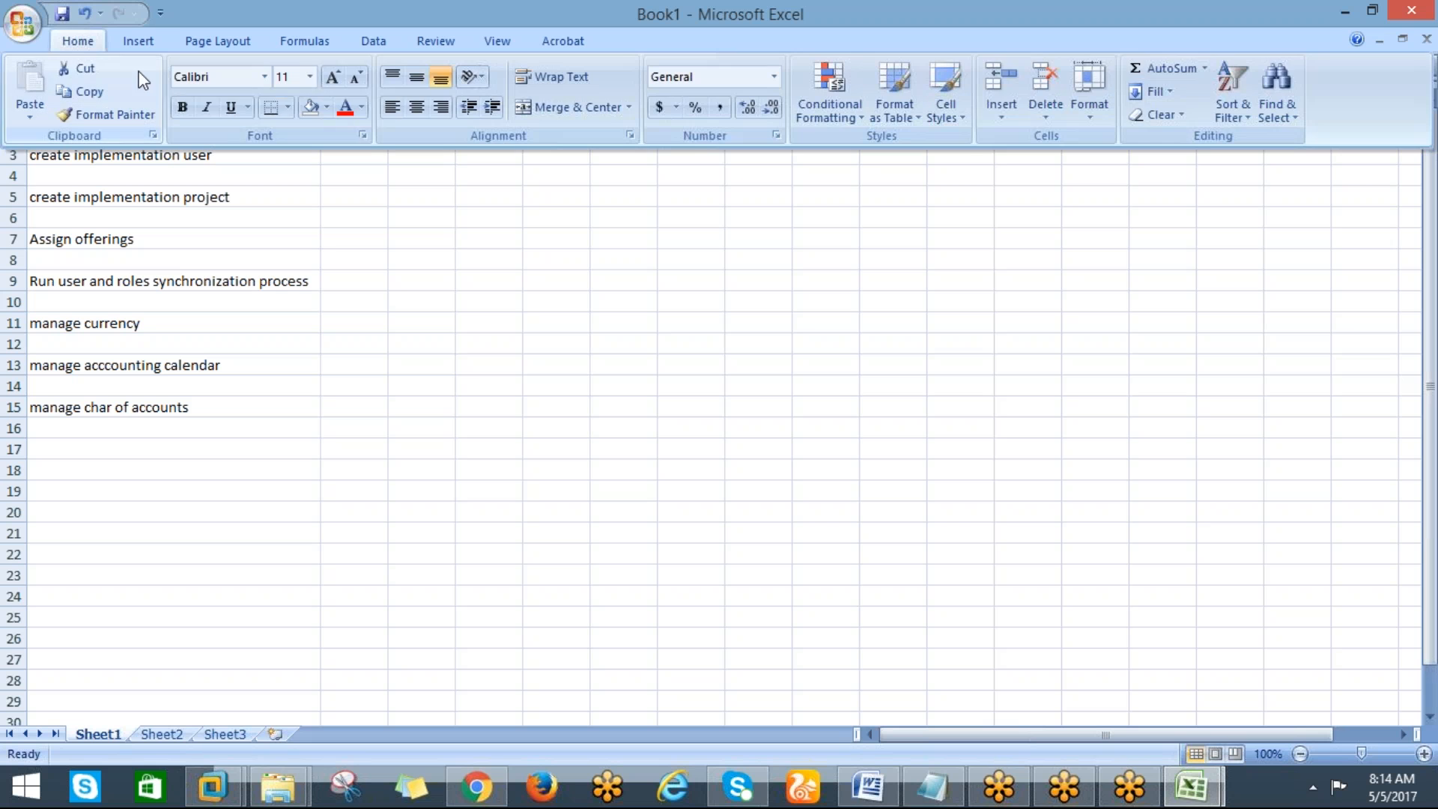
{"action": "left_click", "coordinate": [218, 192]}
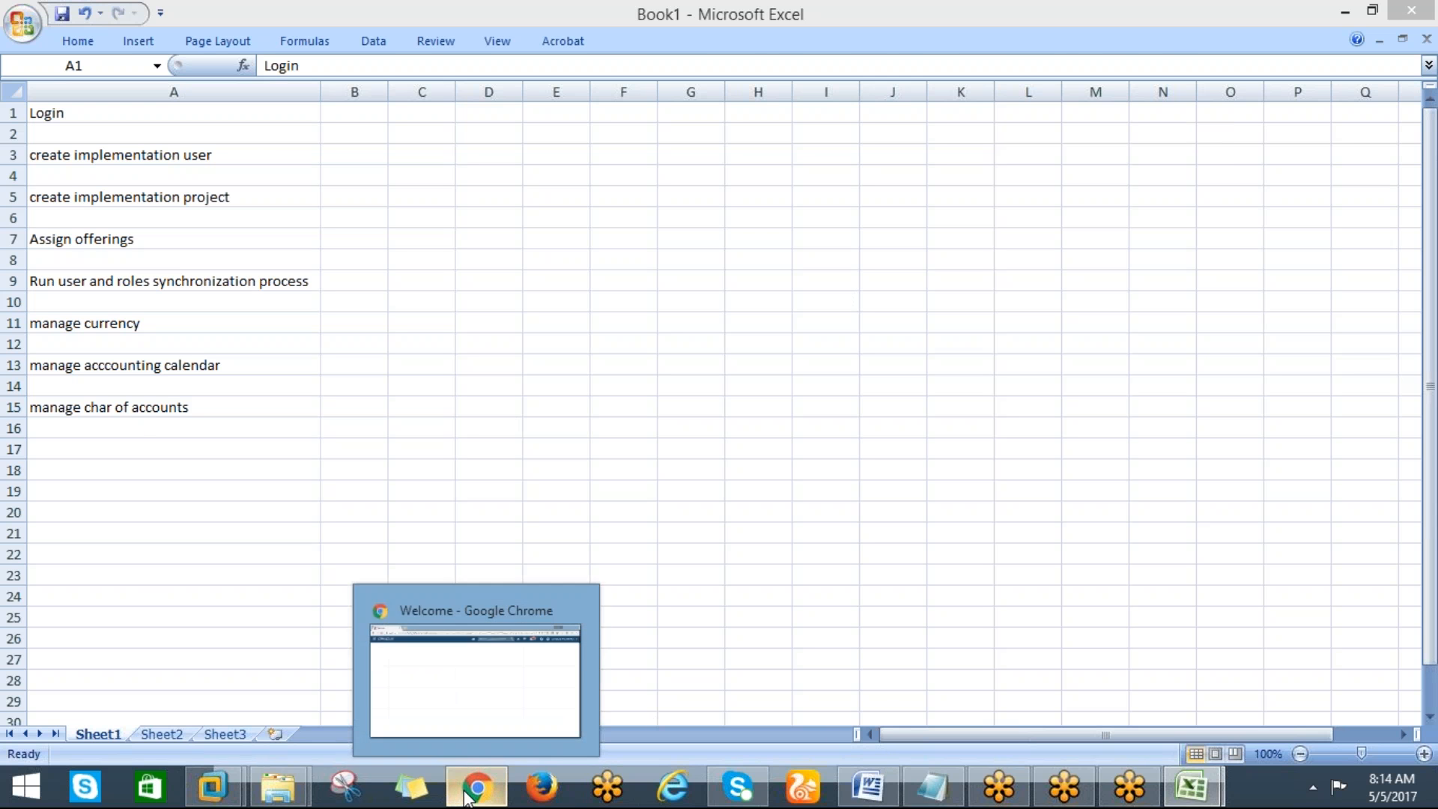
Switch to the Oracle Cloud application in Chrome and return to its home page
{"action": "left_click", "coordinate": [472, 792]}
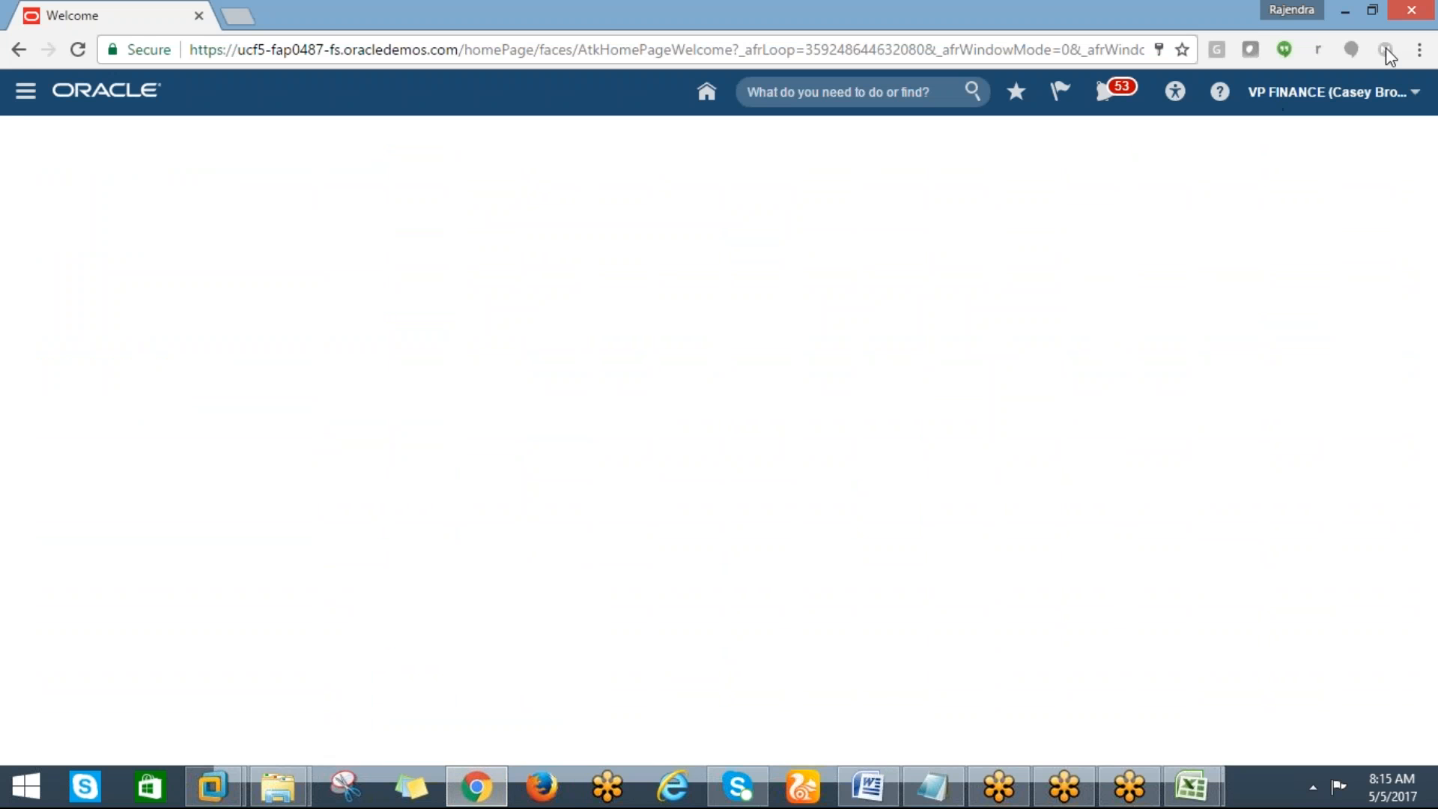
{"action": "left_click", "coordinate": [596, 96]}
{"action": "left_click", "coordinate": [106, 90]}
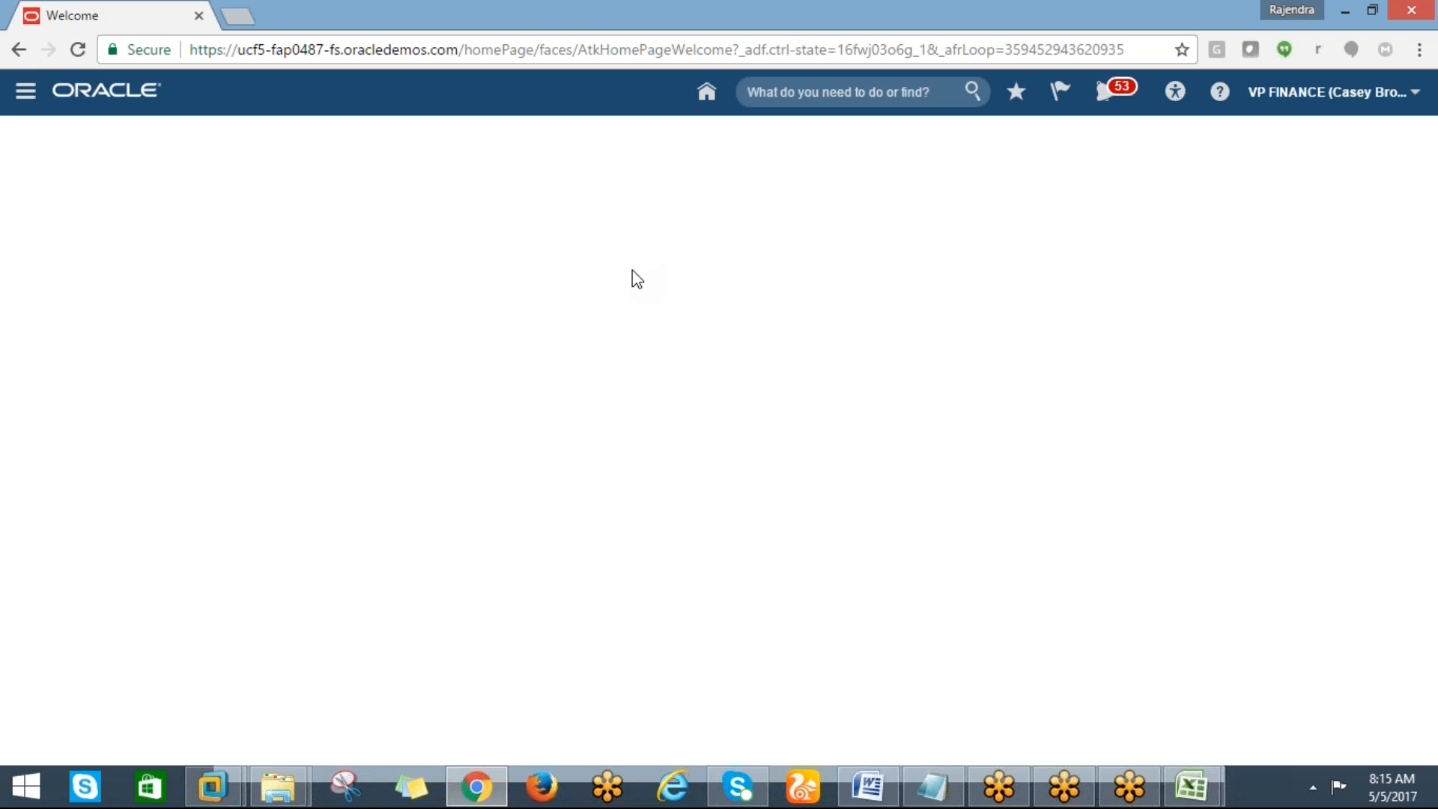
Open Setup and Maintenance from the user's settings and actions menu
{"action": "key", "text": "alt+Tab"}
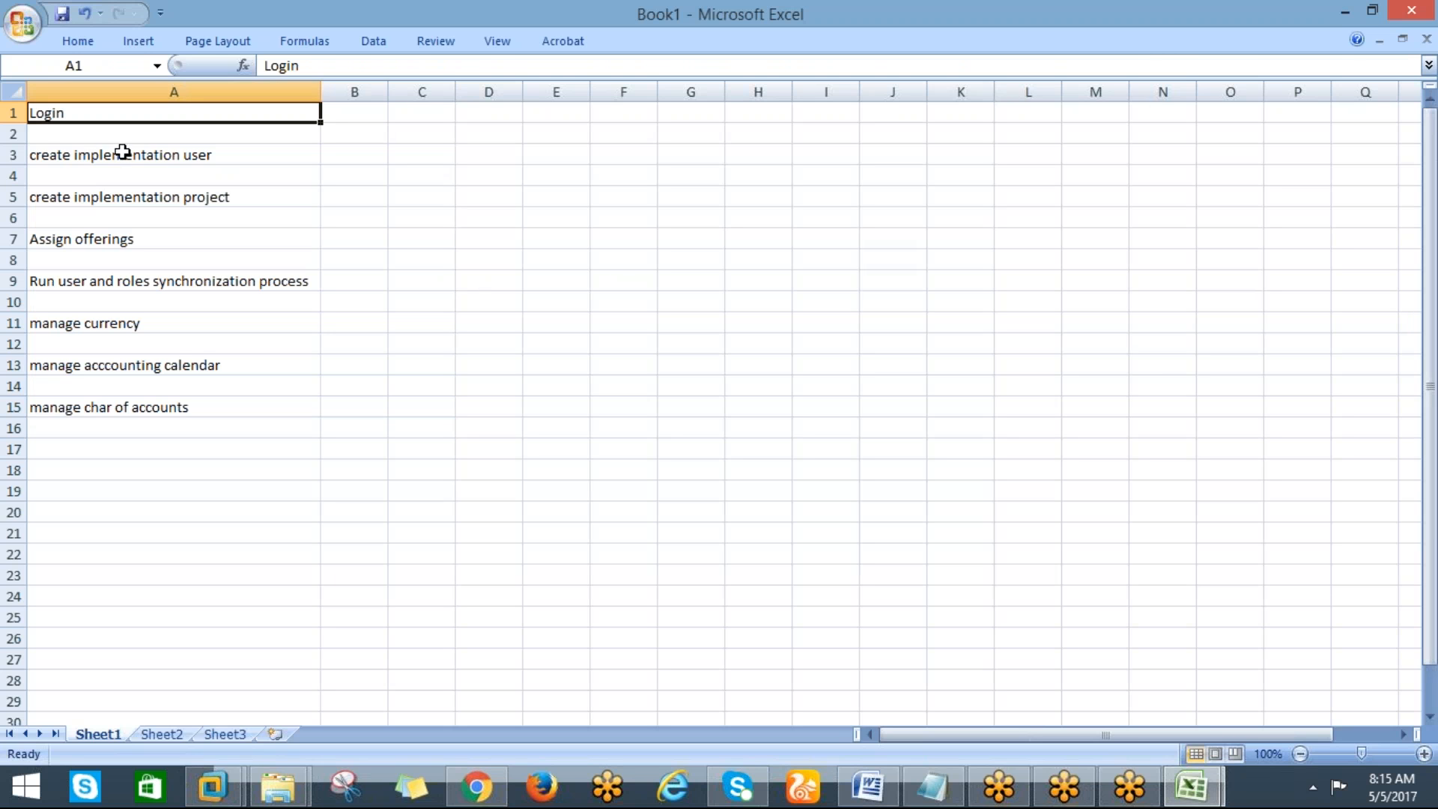
{"action": "left_click", "coordinate": [97, 197]}
{"action": "key", "text": "alt+Tab"}
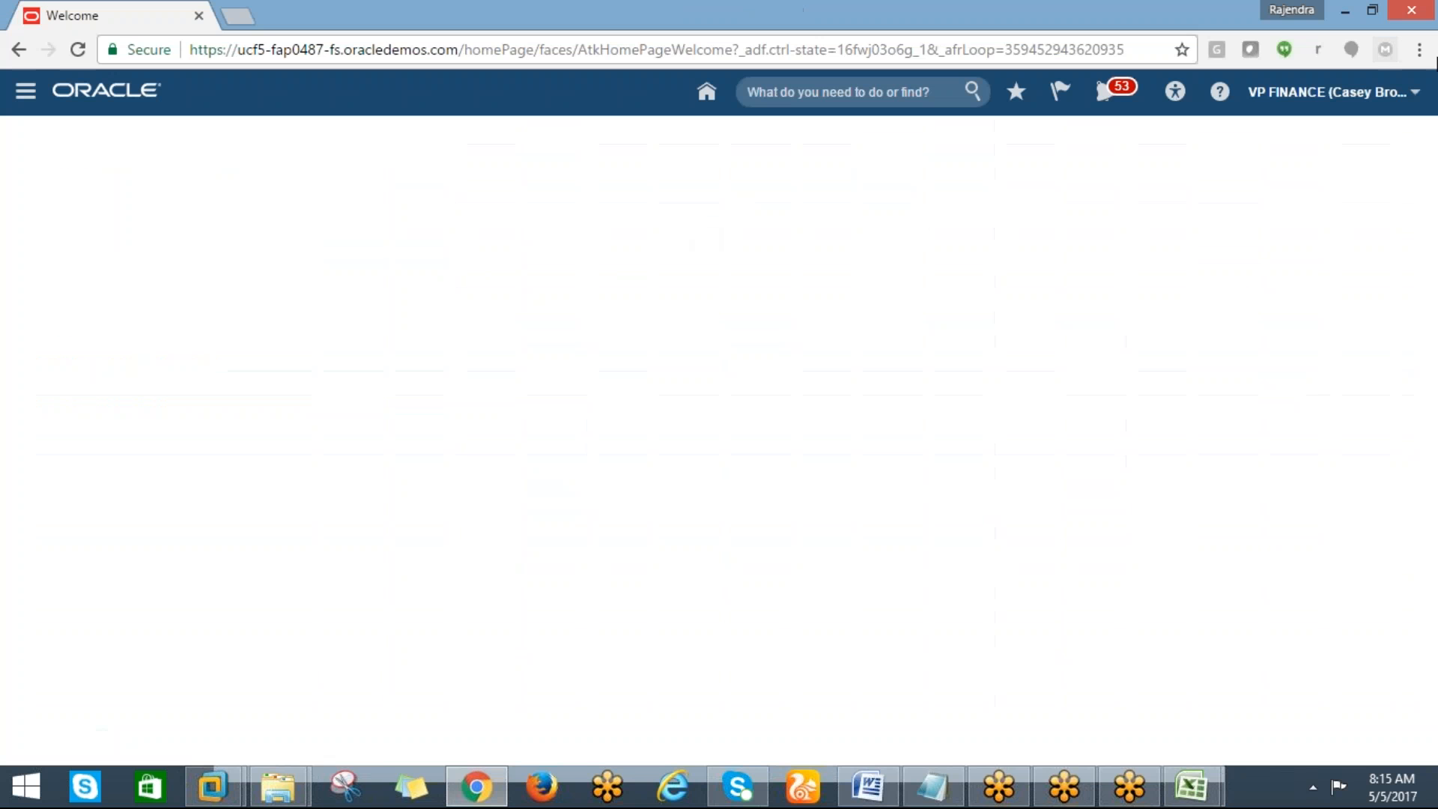
{"action": "left_click", "coordinate": [1414, 94]}
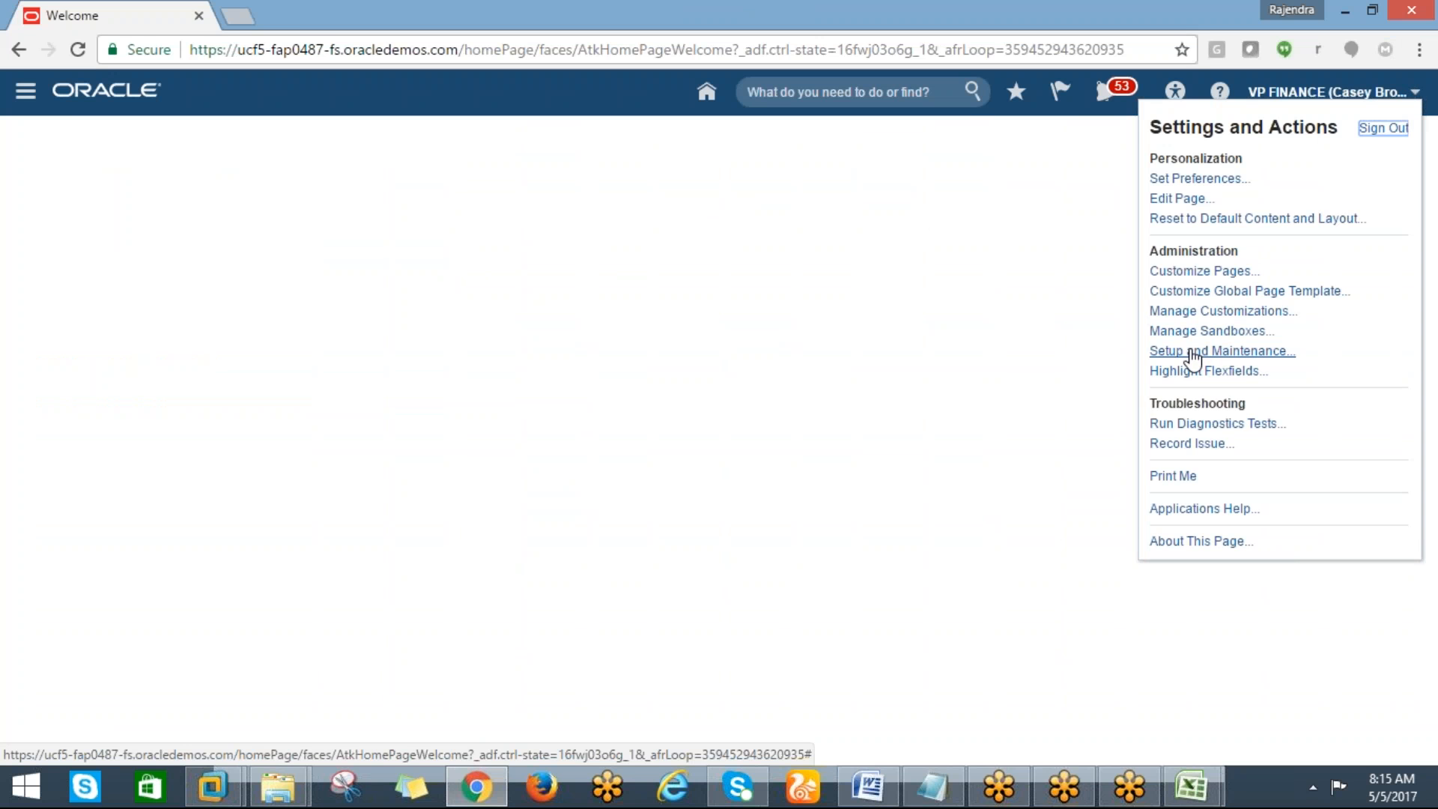
{"action": "left_click", "coordinate": [1217, 352]}
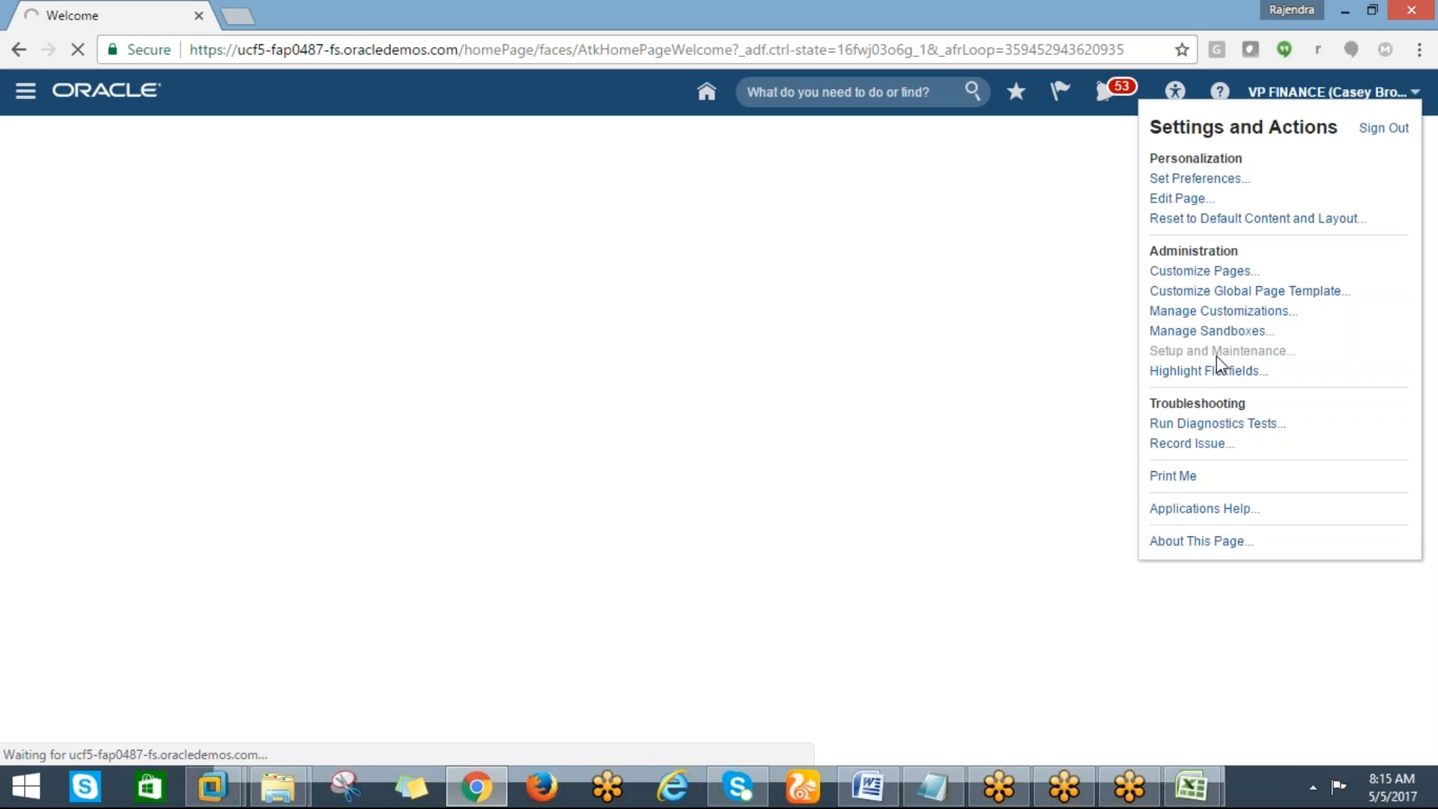
Switch to Excel and highlight the 'create implementation project' cell with a yellow fill
{"action": "key", "text": "alt+Tab"}
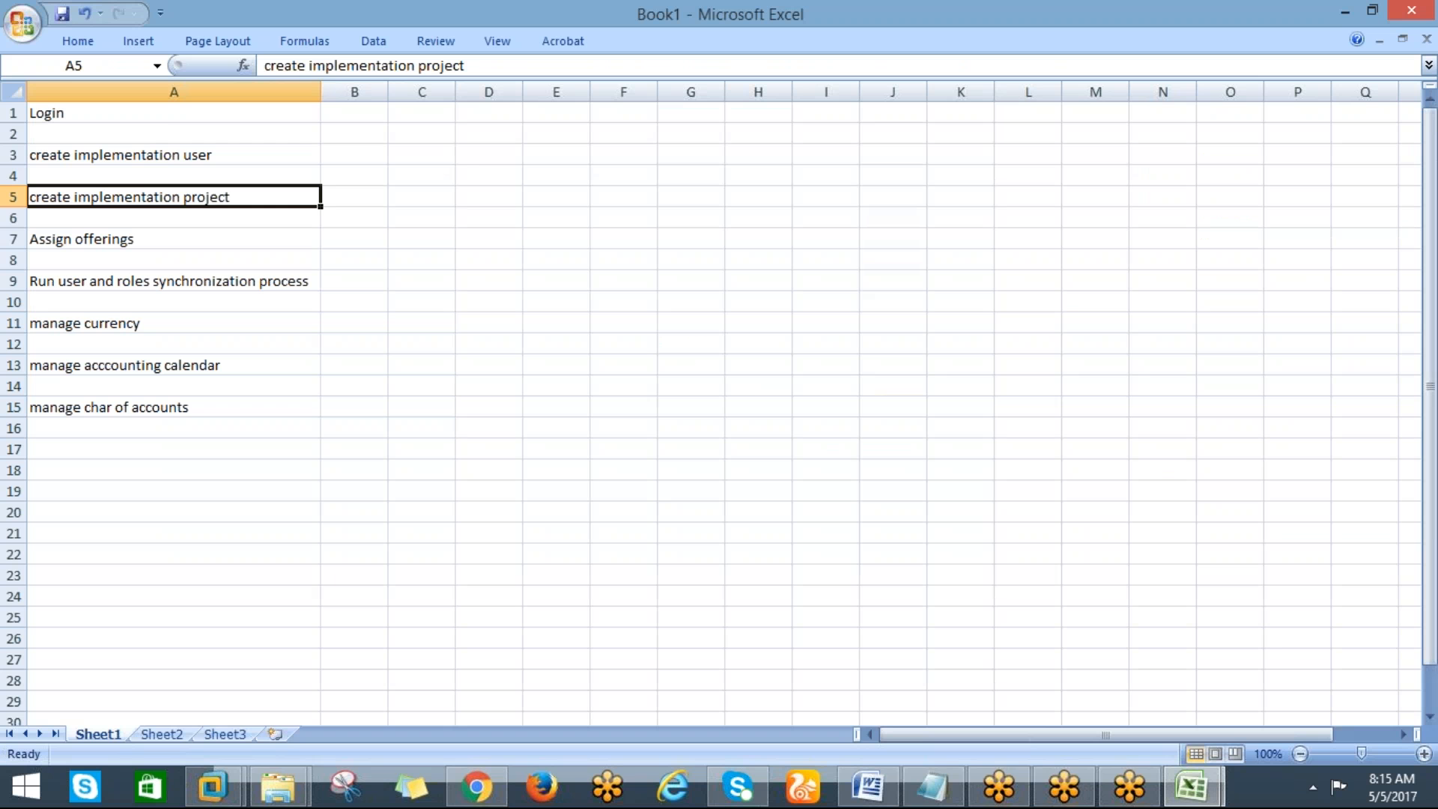
{"action": "left_click", "coordinate": [72, 42]}
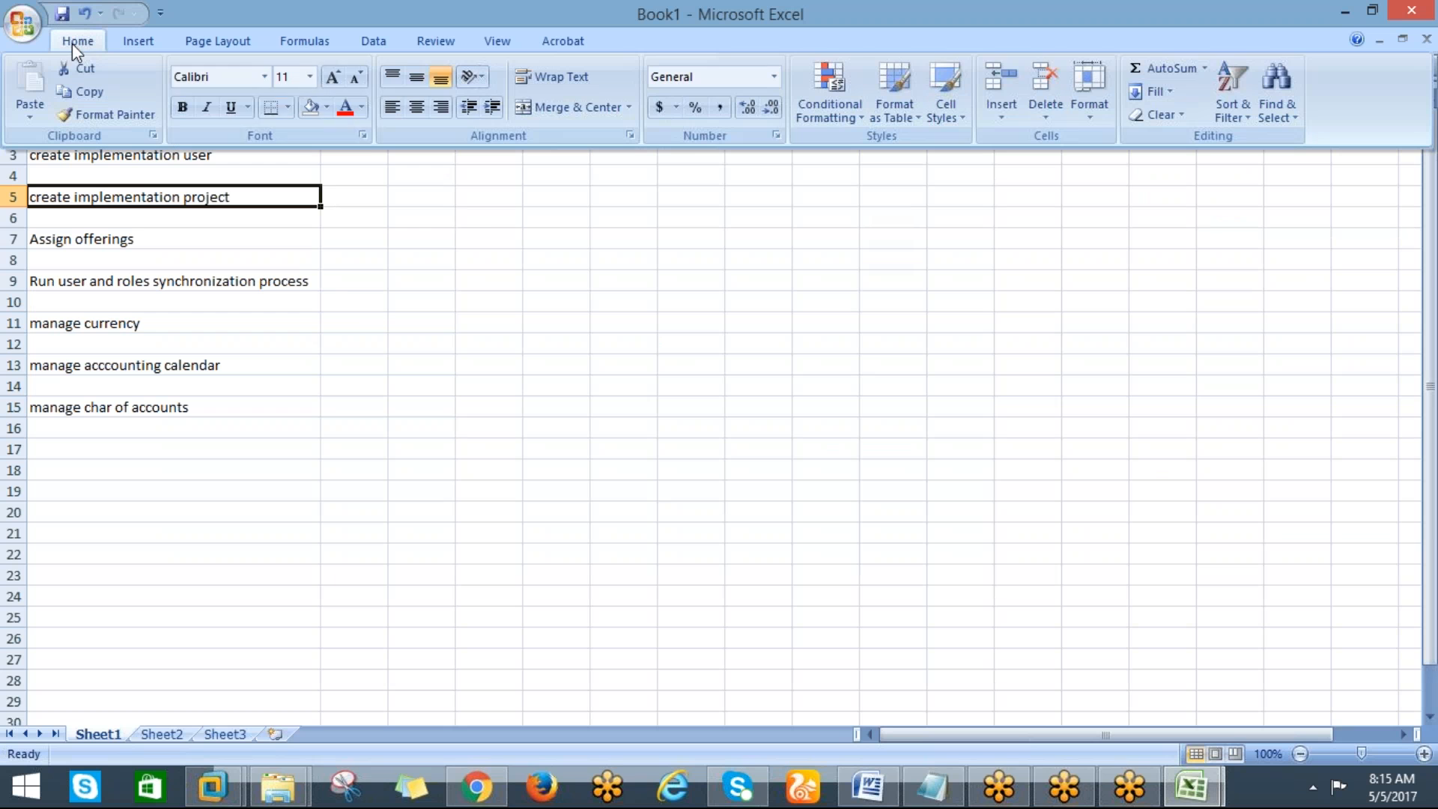
{"action": "left_click", "coordinate": [328, 108]}
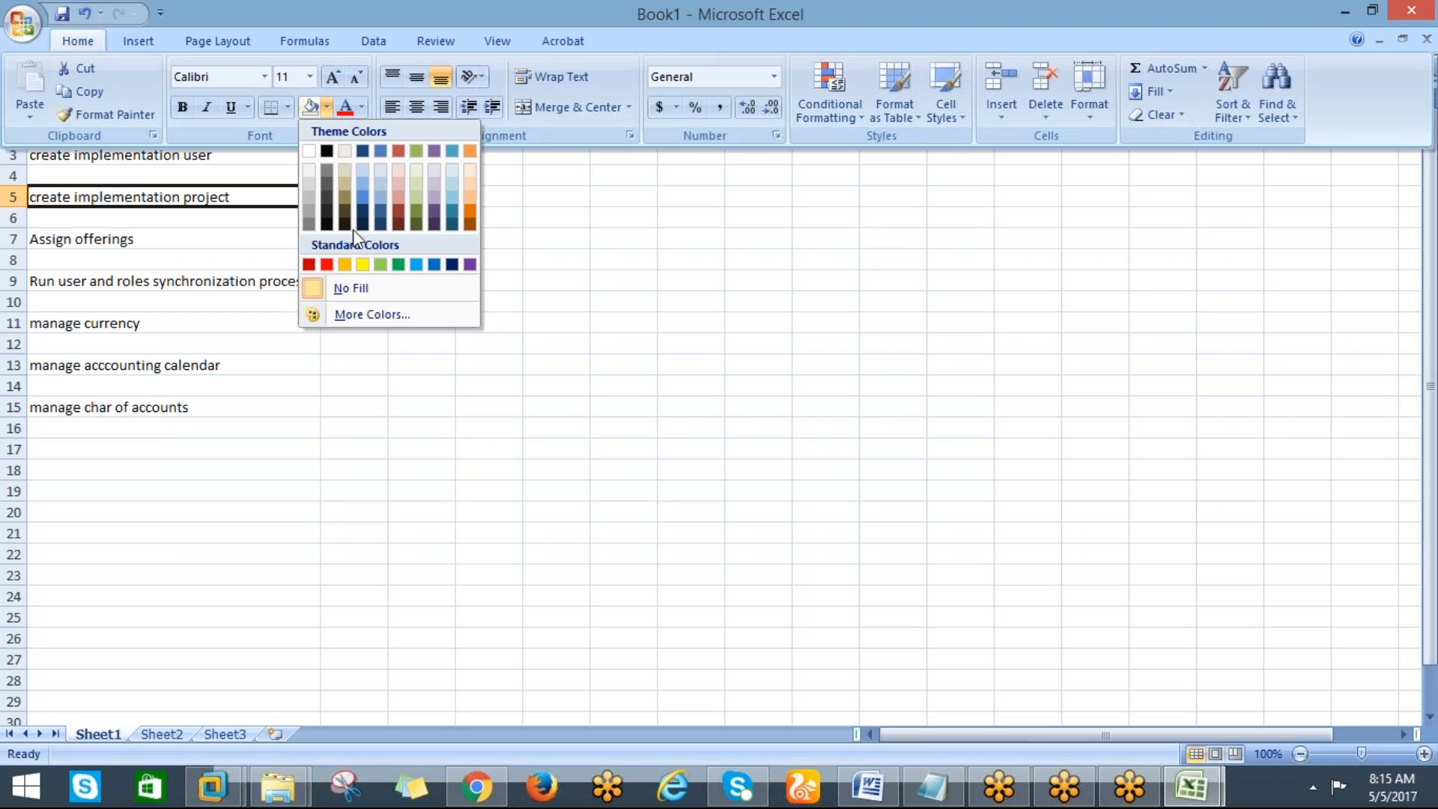
{"action": "left_click", "coordinate": [362, 287]}
{"action": "left_click", "coordinate": [180, 237]}
{"action": "left_click", "coordinate": [167, 196]}
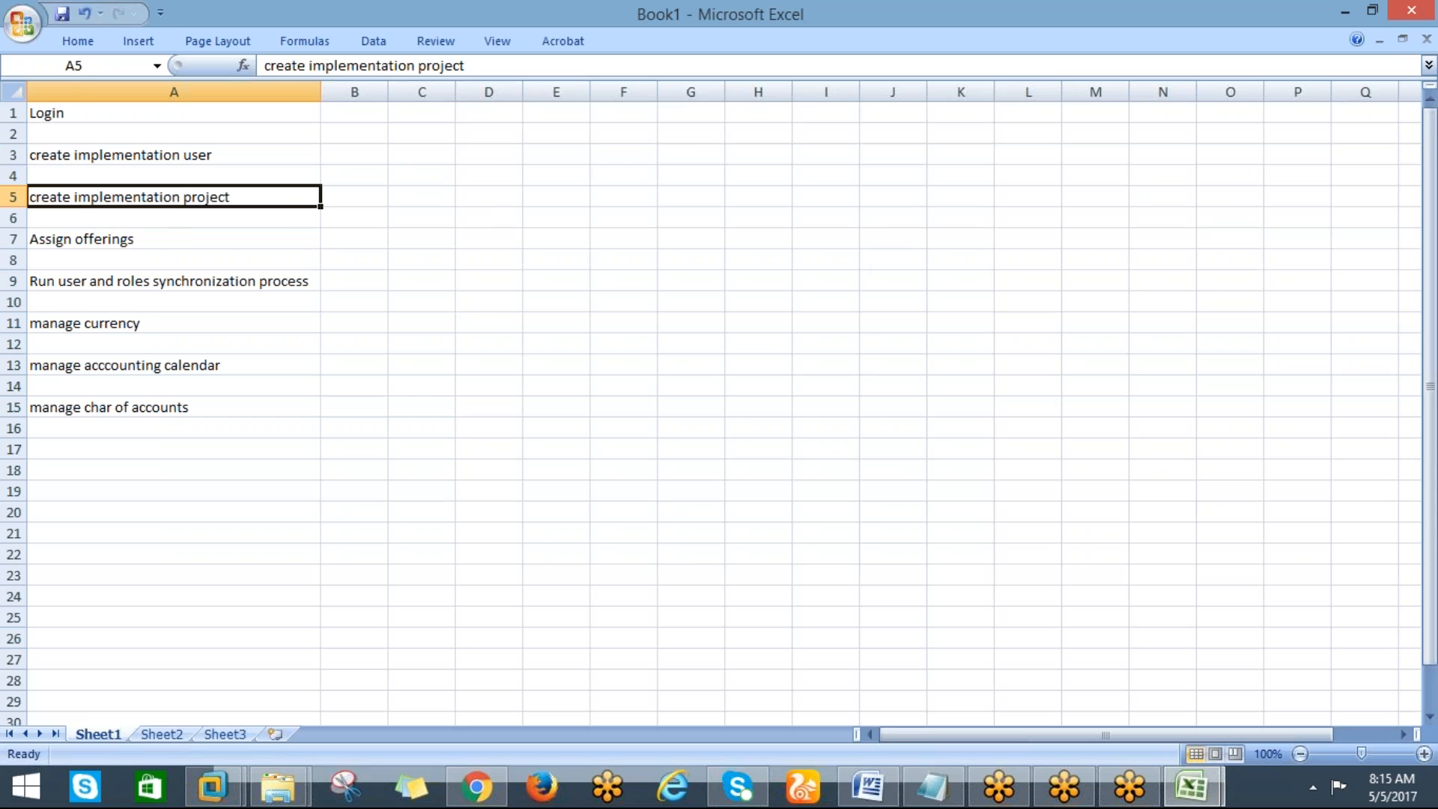
{"action": "left_click", "coordinate": [78, 42]}
{"action": "left_click", "coordinate": [326, 108]}
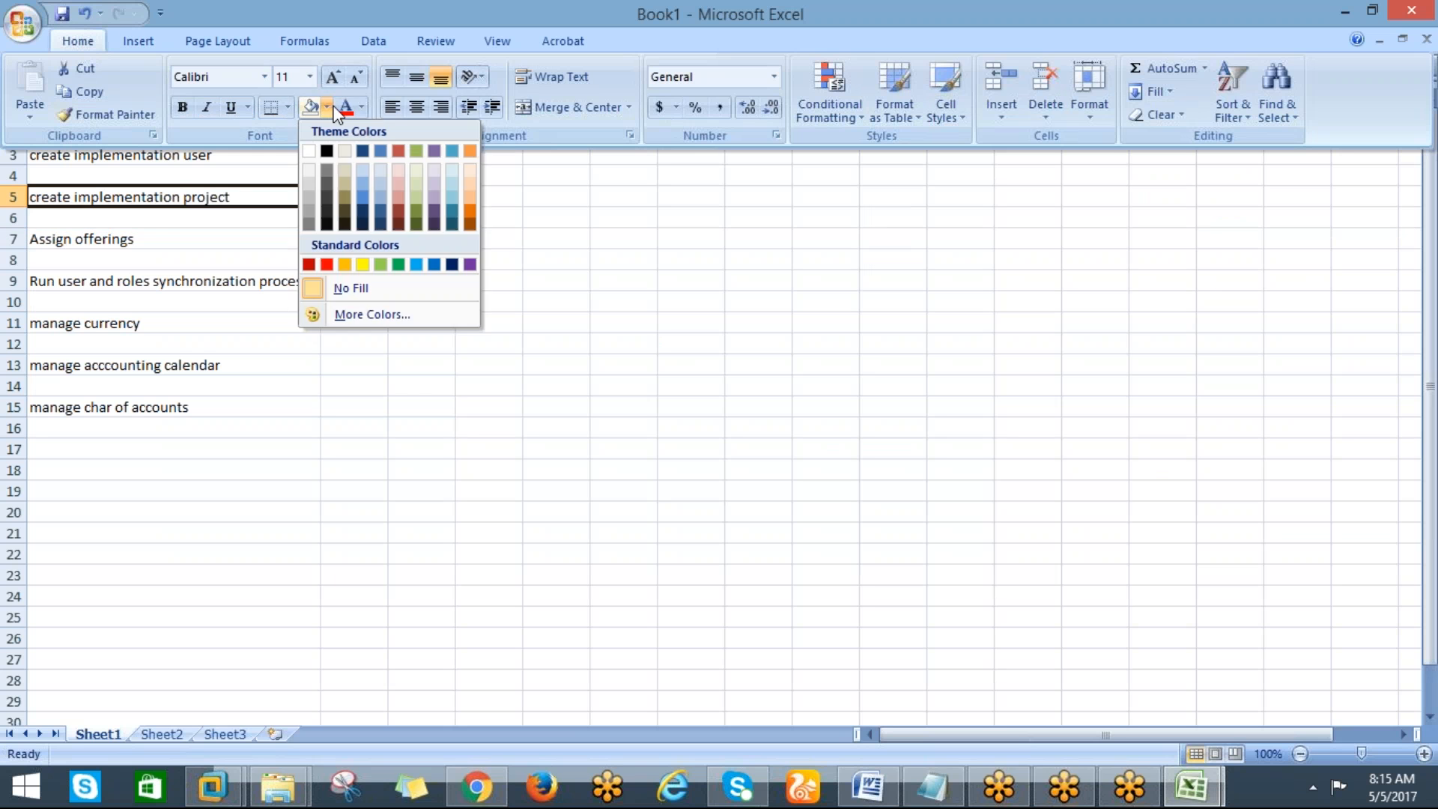
{"action": "left_click", "coordinate": [363, 264]}
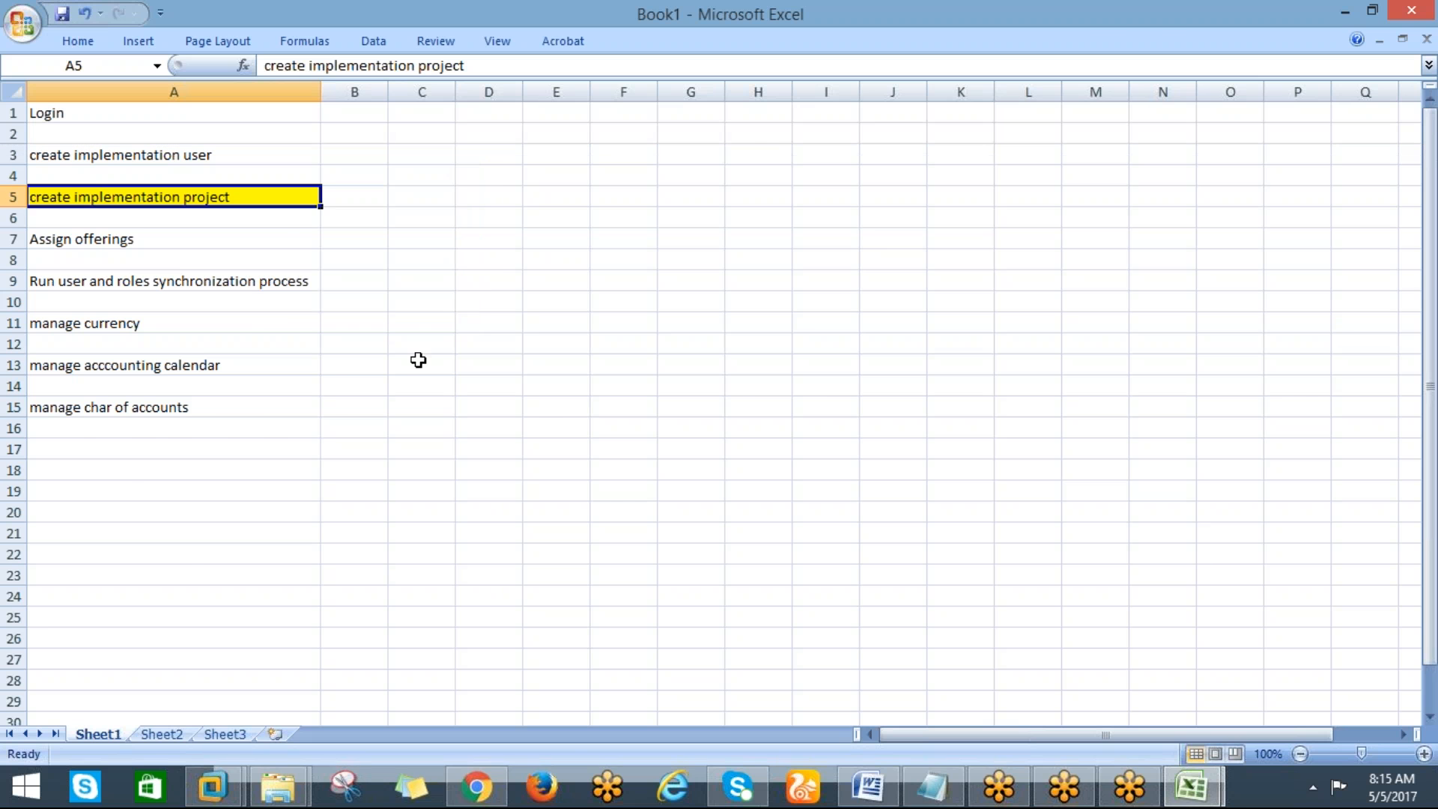
Return to the browser and open the Implementation Projects page
{"action": "key", "text": "alt+Tab"}
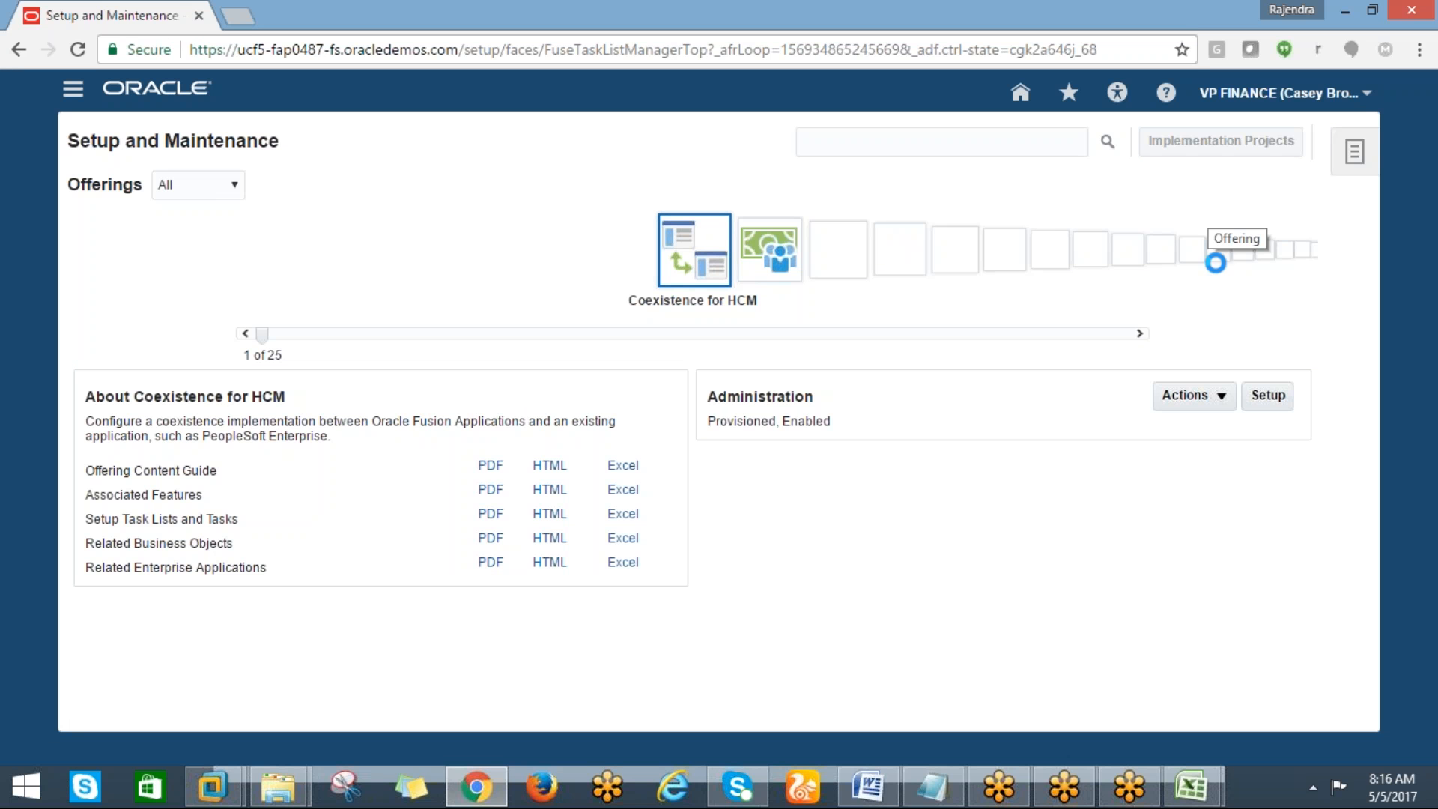
{"action": "left_click", "coordinate": [1318, 787]}
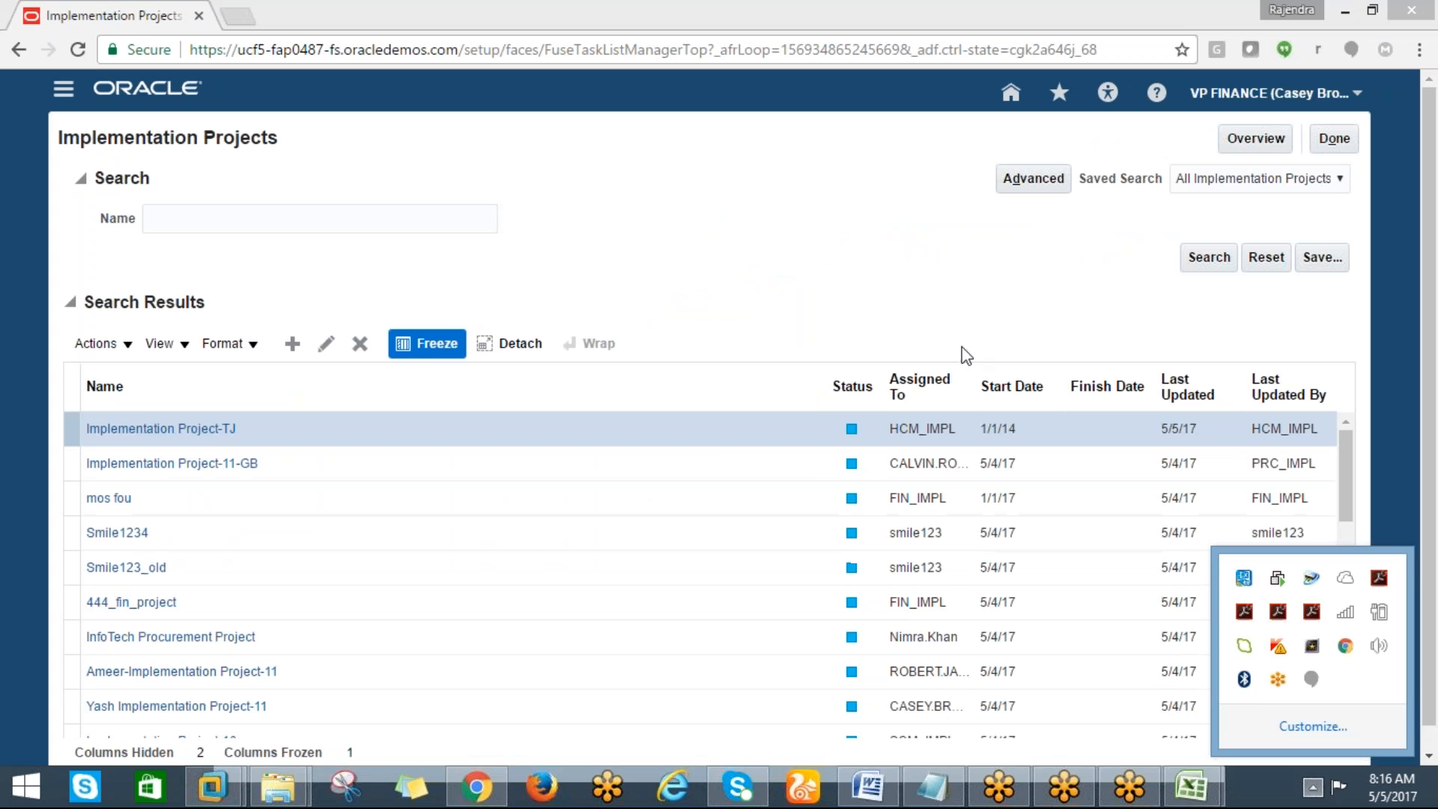
{"action": "left_click", "coordinate": [894, 282]}
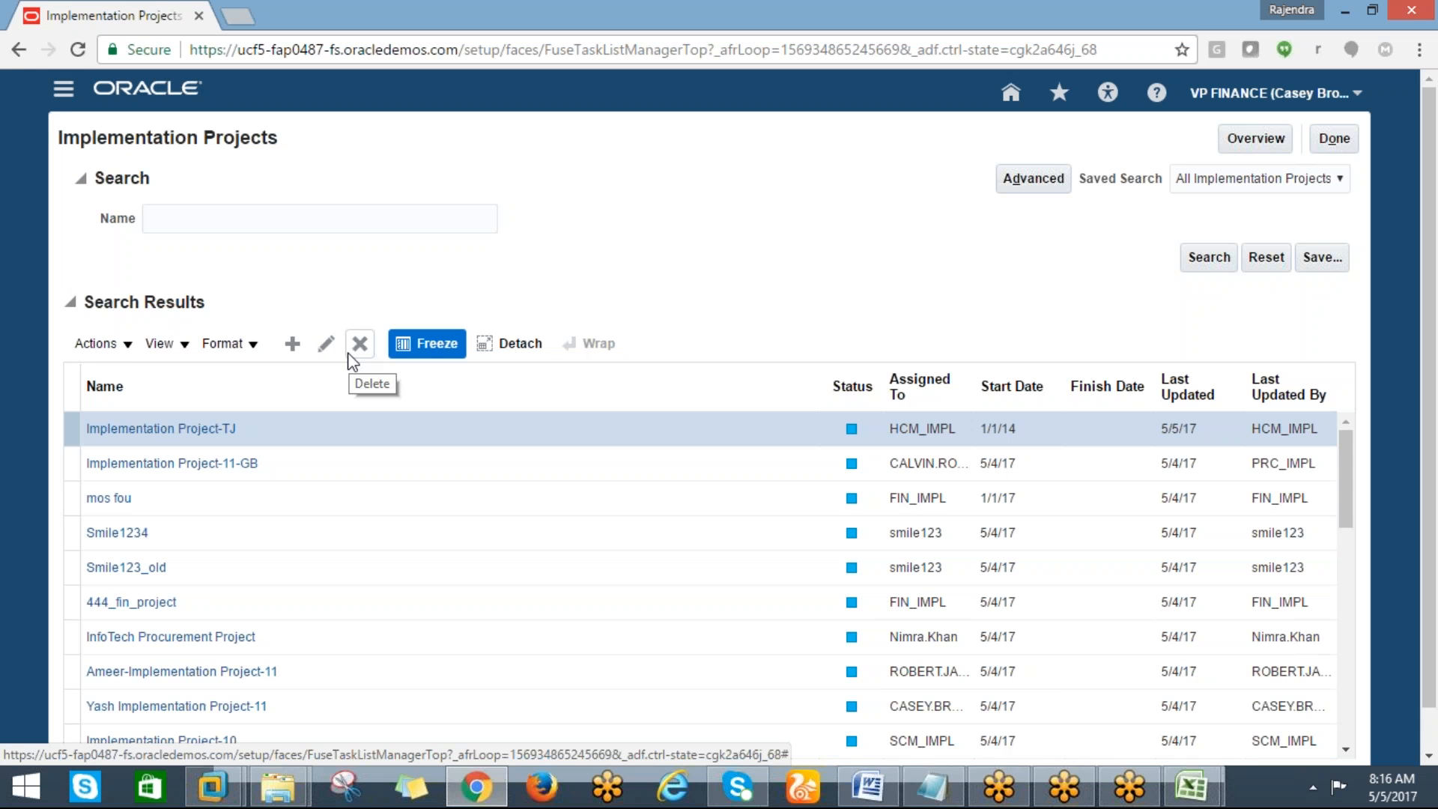
{"action": "left_click", "coordinate": [124, 346]}
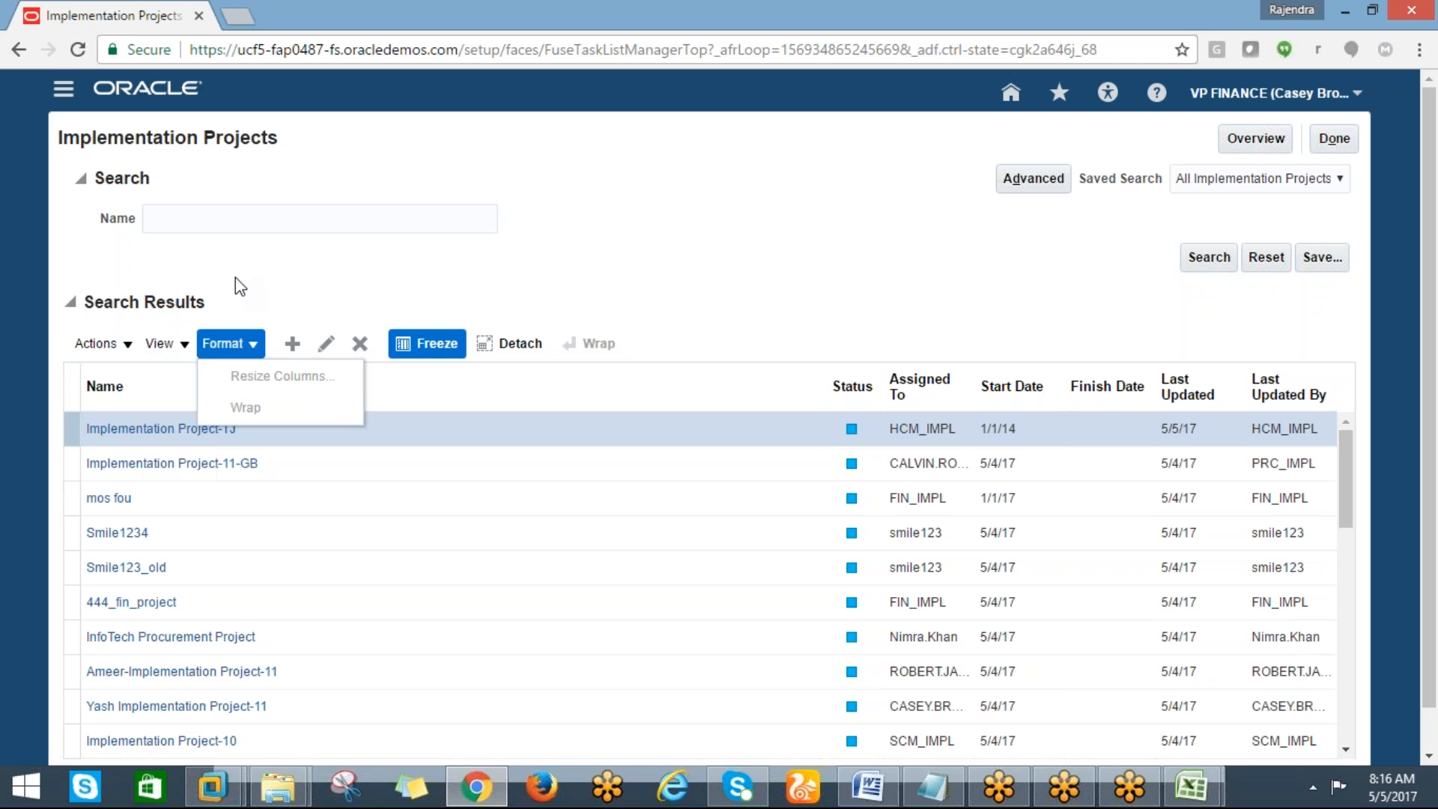
{"action": "mouse_move", "coordinate": [129, 346]}
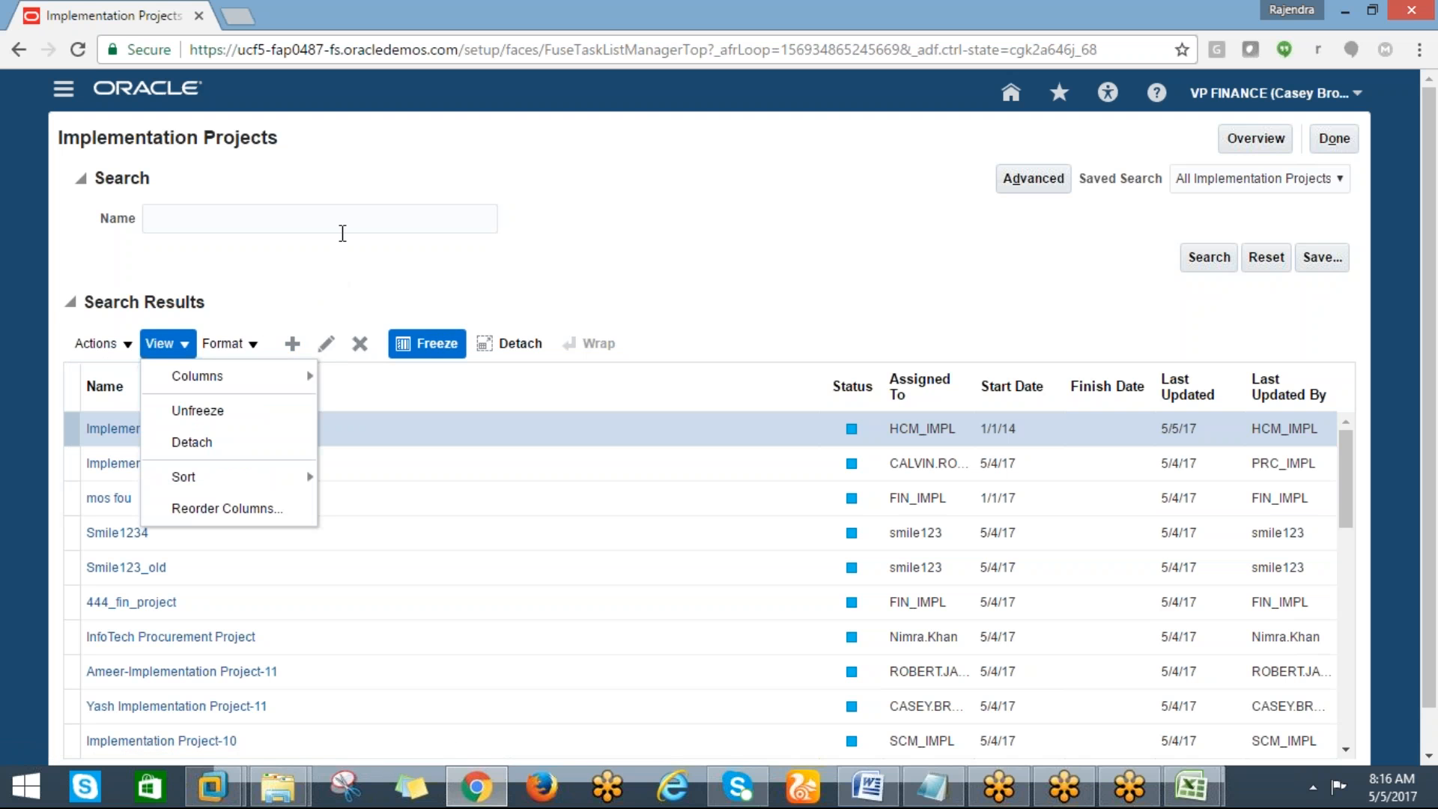
{"action": "left_click", "coordinate": [342, 233]}
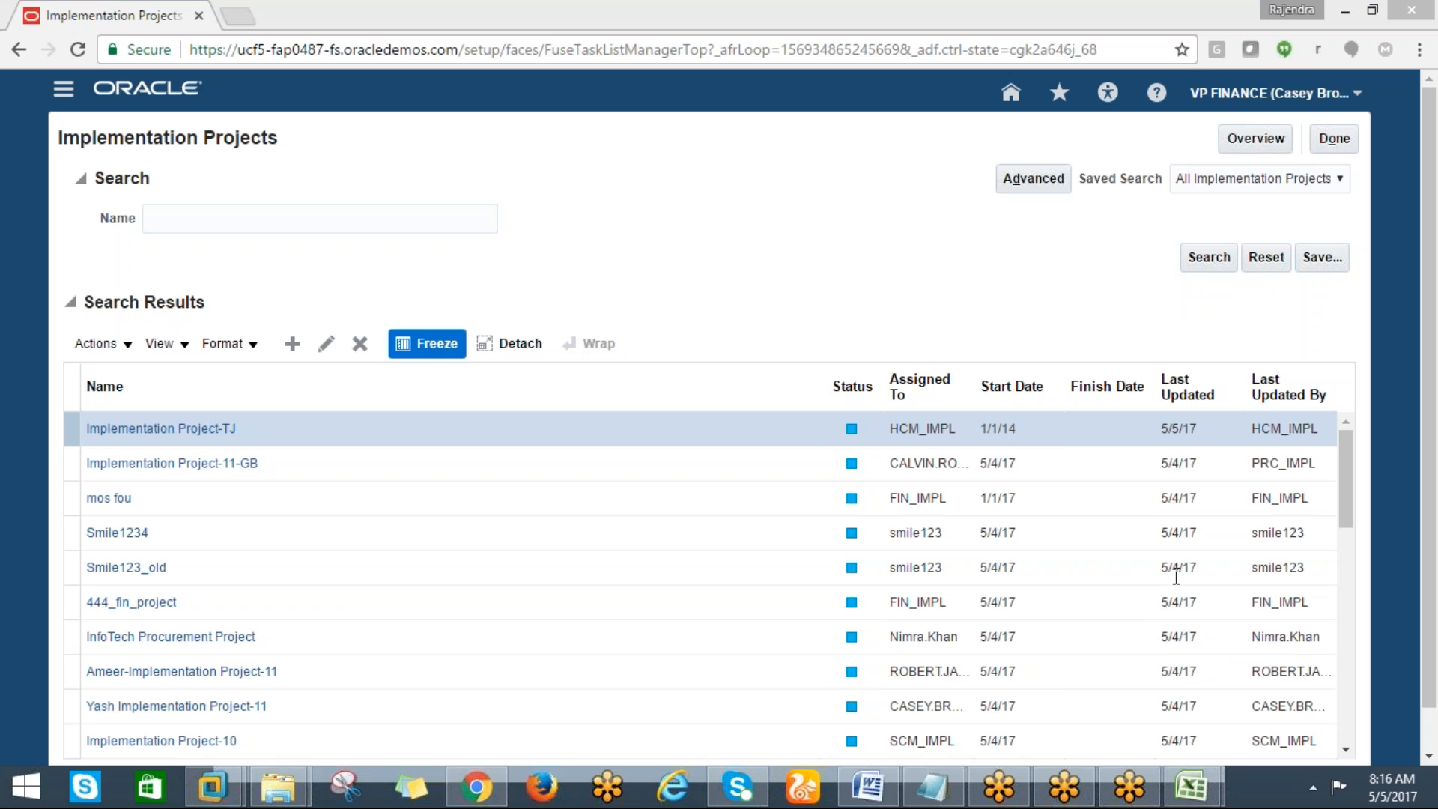
{"action": "left_click", "coordinate": [1108, 494]}
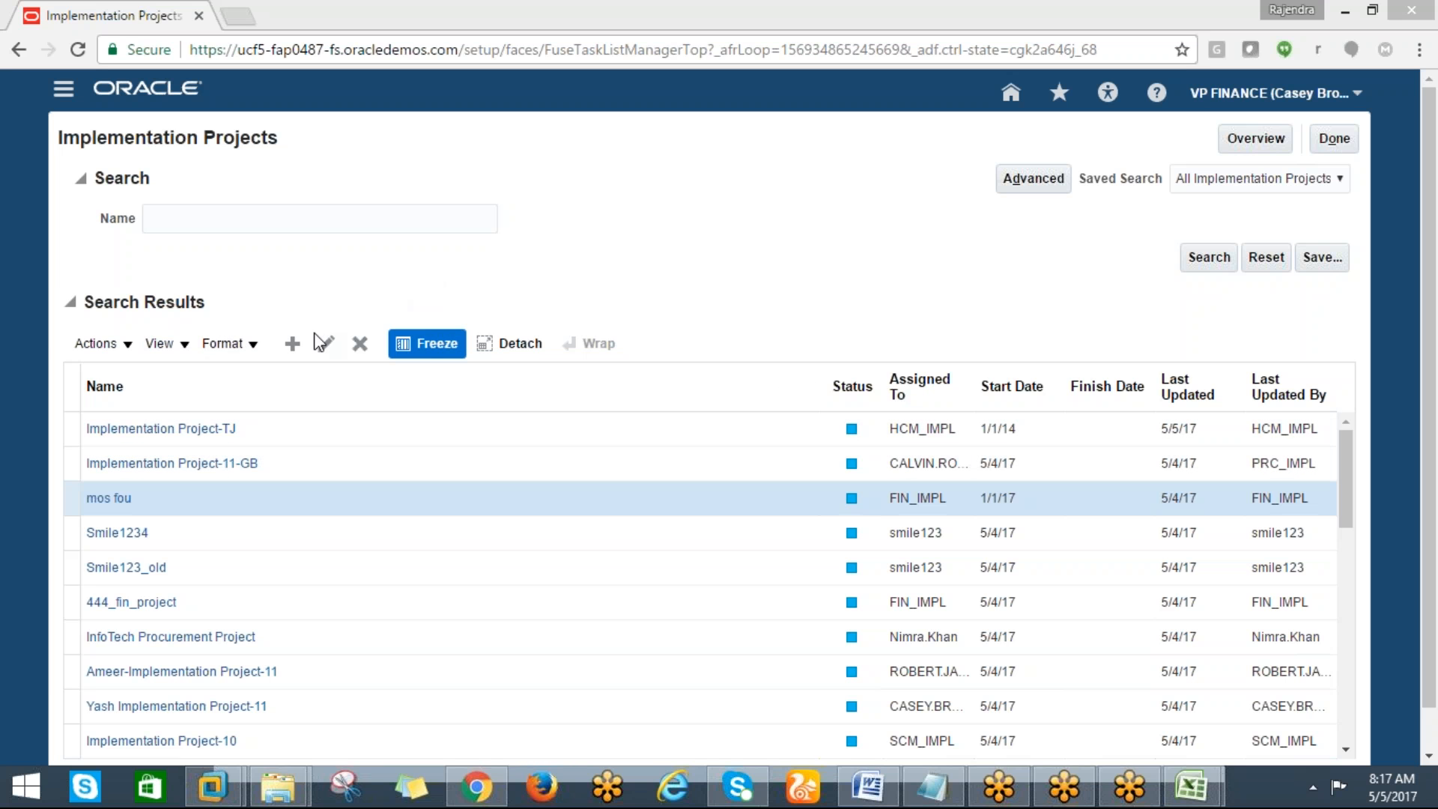
Create a new implementation project named DELL_IMPLEMENTATION PROJECT
{"action": "left_click", "coordinate": [292, 345]}
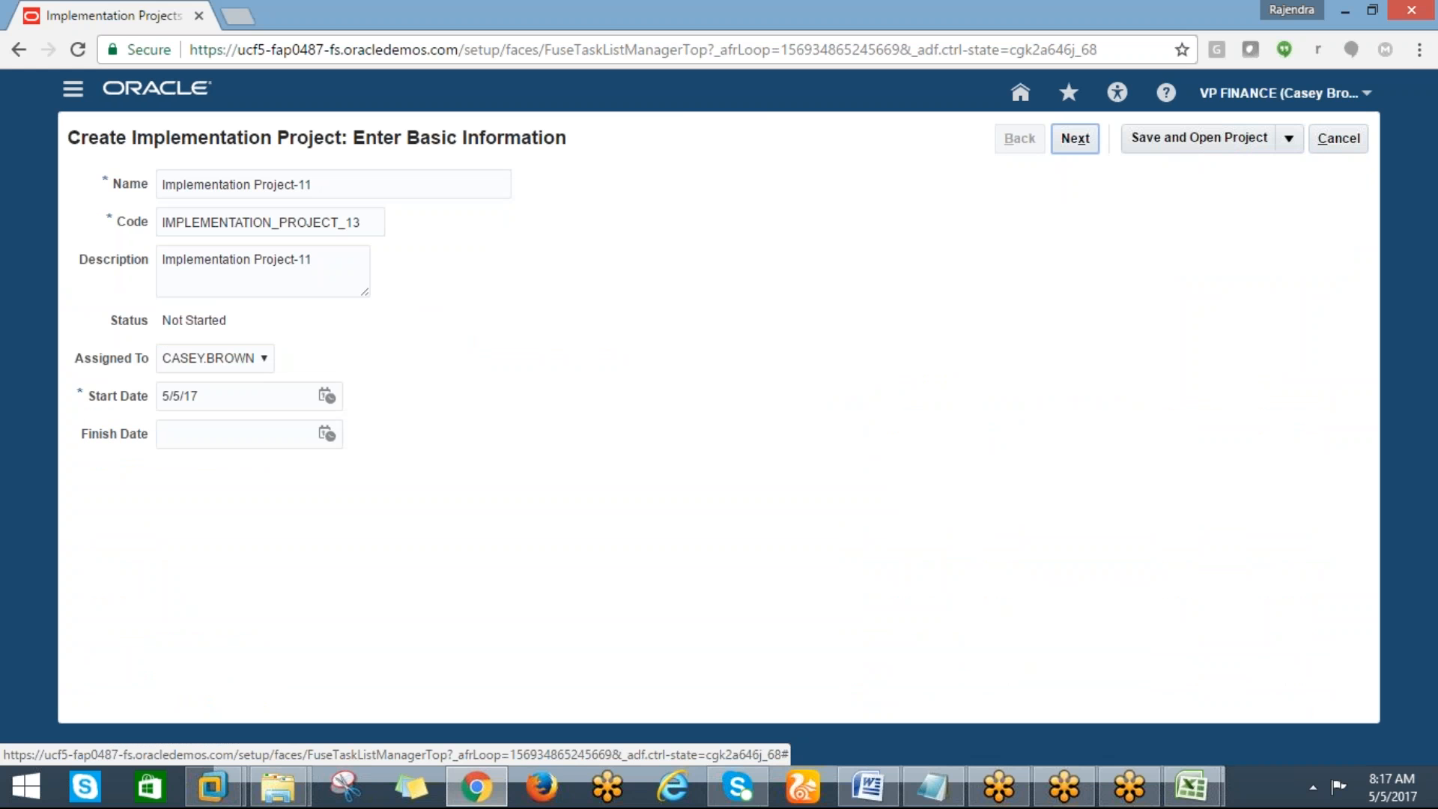
{"action": "left_click_drag", "start_coordinate": [317, 184], "coordinate": [157, 201]}
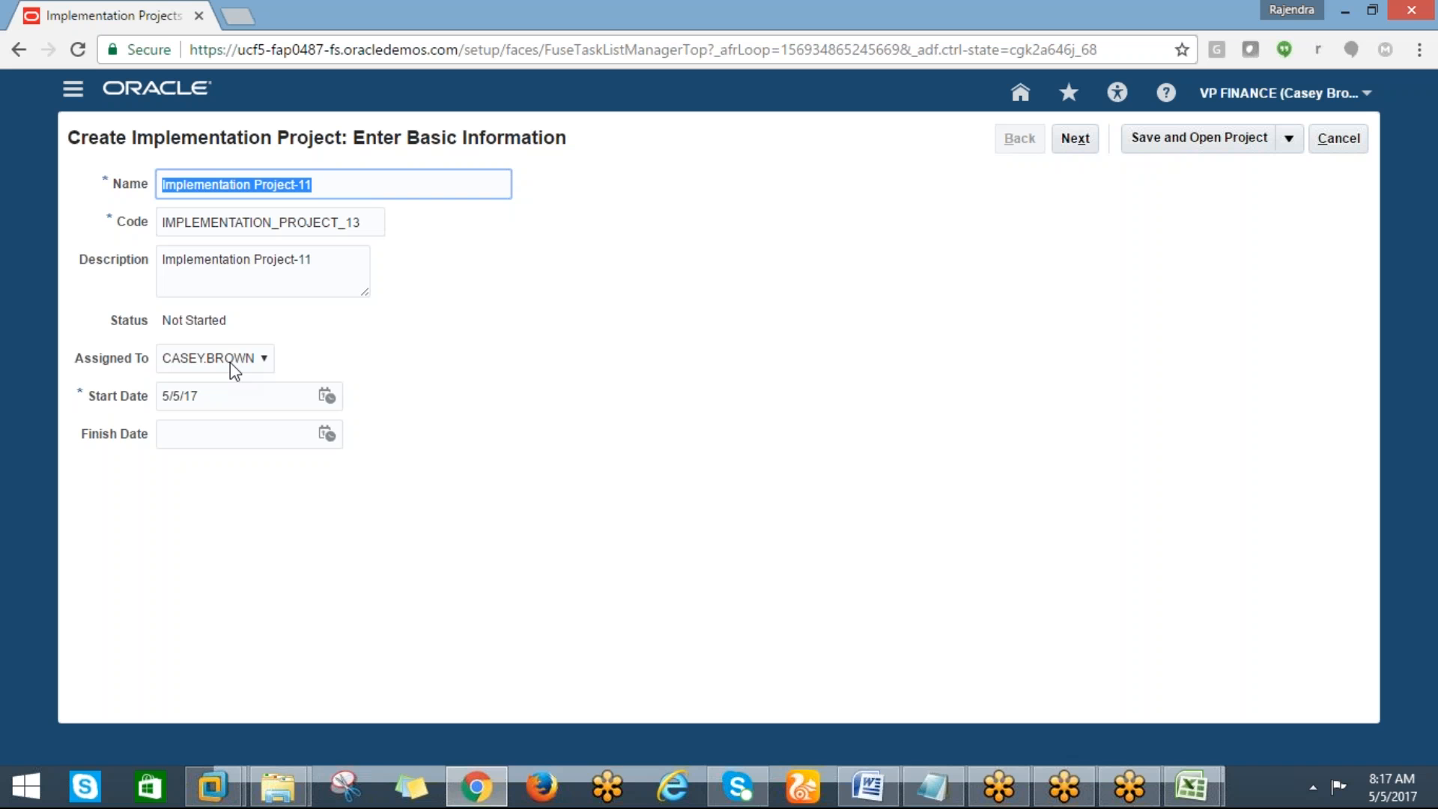
{"action": "type", "text": "DELL"}
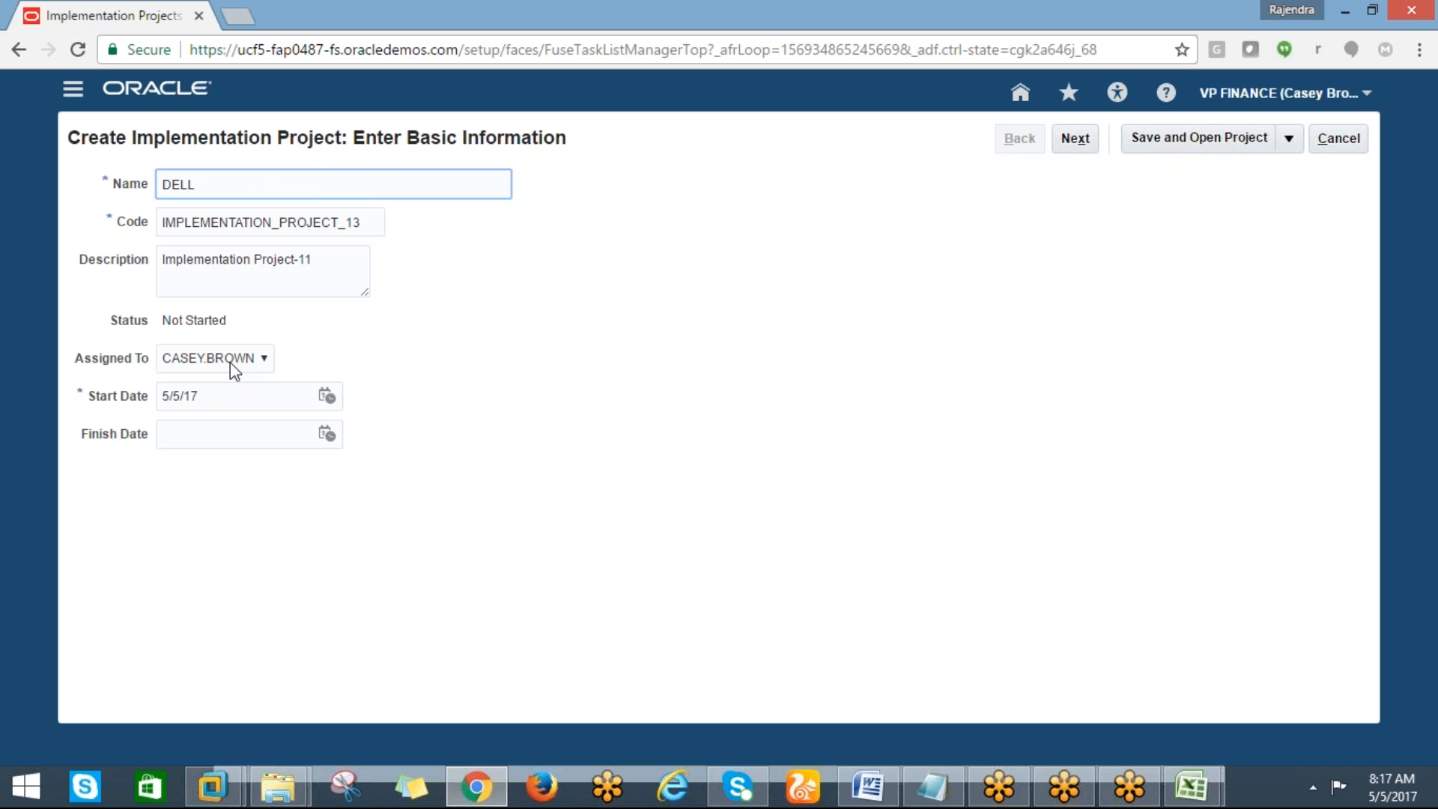
{"action": "type", "text": "_IMPLMENTATION PROJECT"}
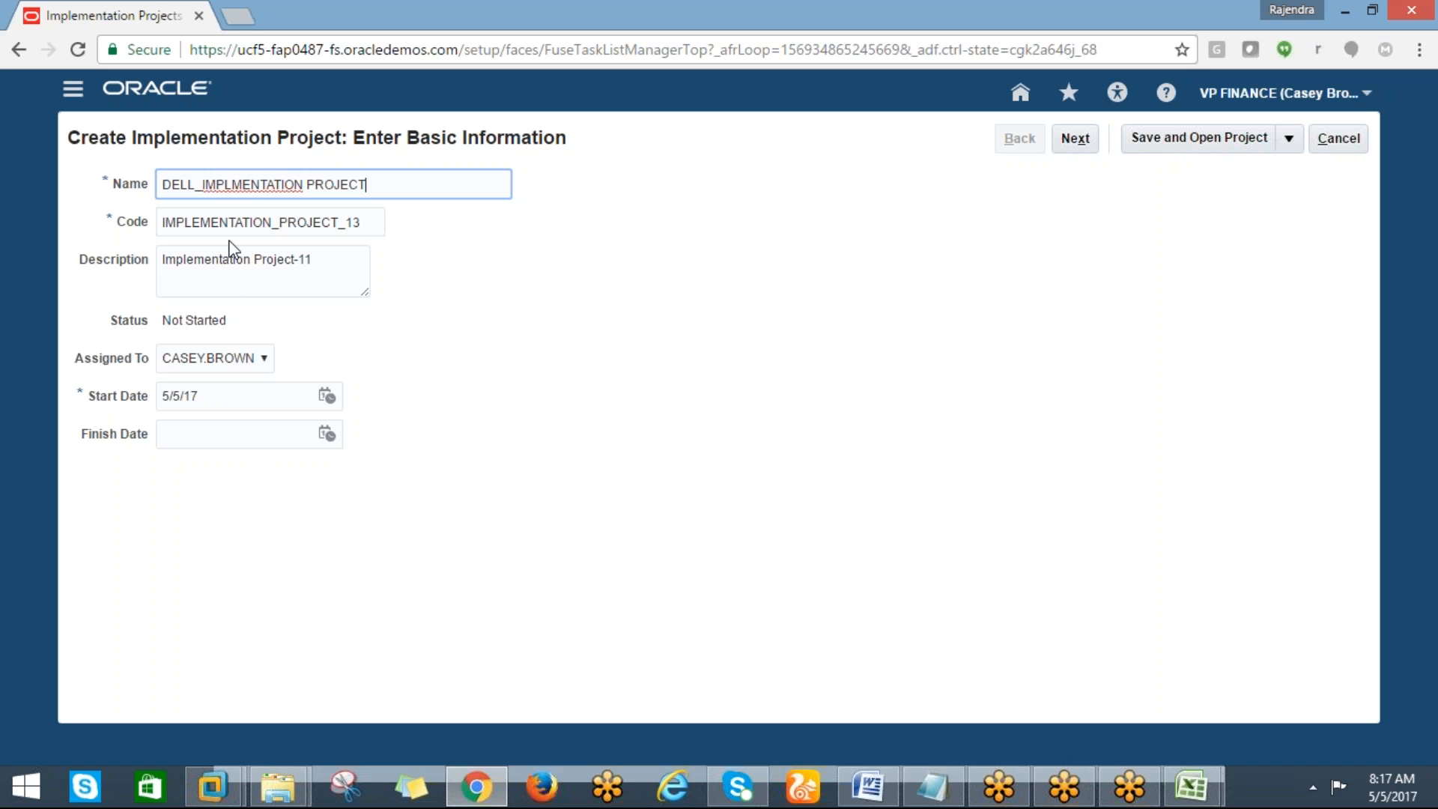
{"action": "left_click", "coordinate": [256, 184]}
{"action": "type", "text": "E"}
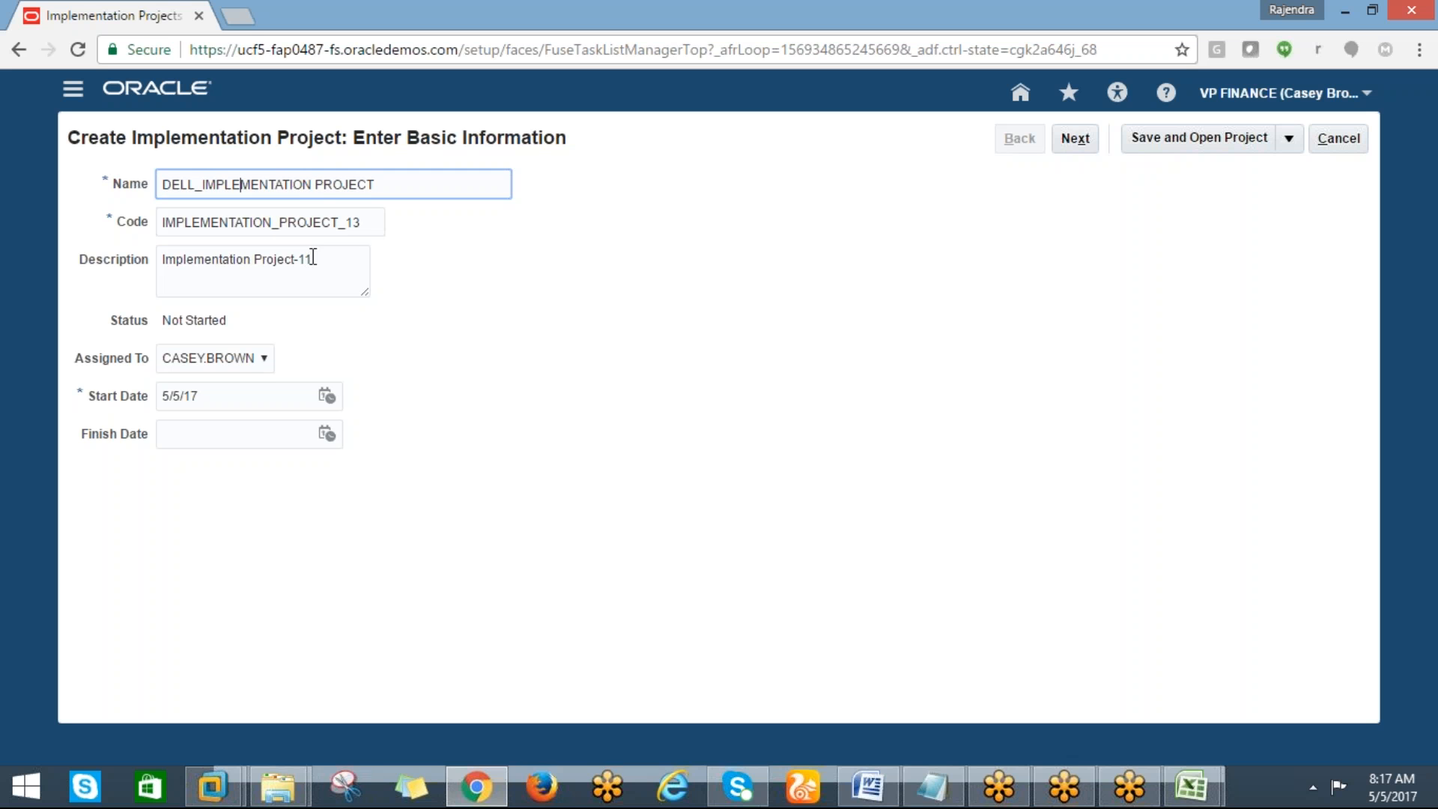
{"action": "key", "text": "Tab"}
{"action": "key", "text": "Tab"}
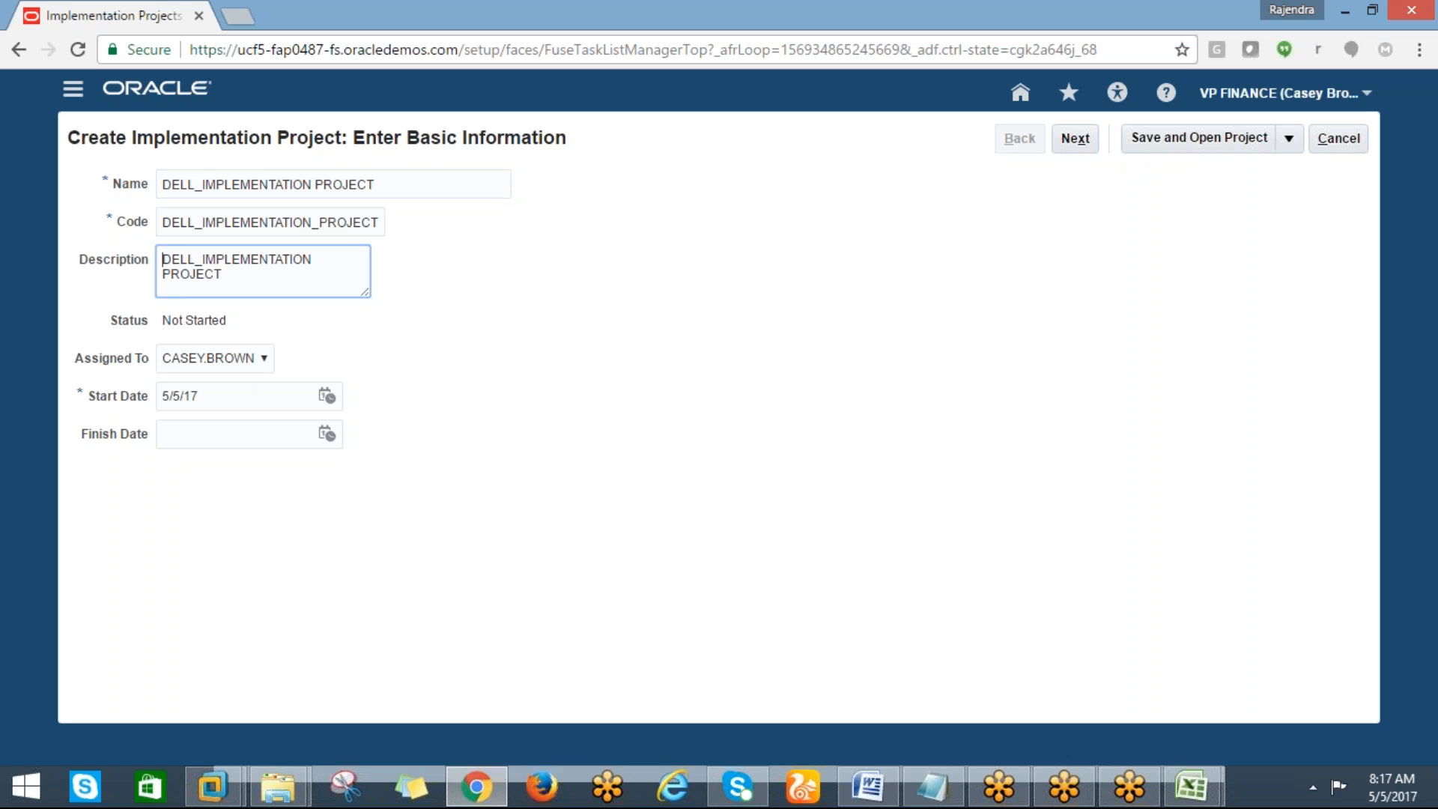
Set the project's start date to 1/1/17 and continue to selecting offerings
{"action": "left_click", "coordinate": [325, 399]}
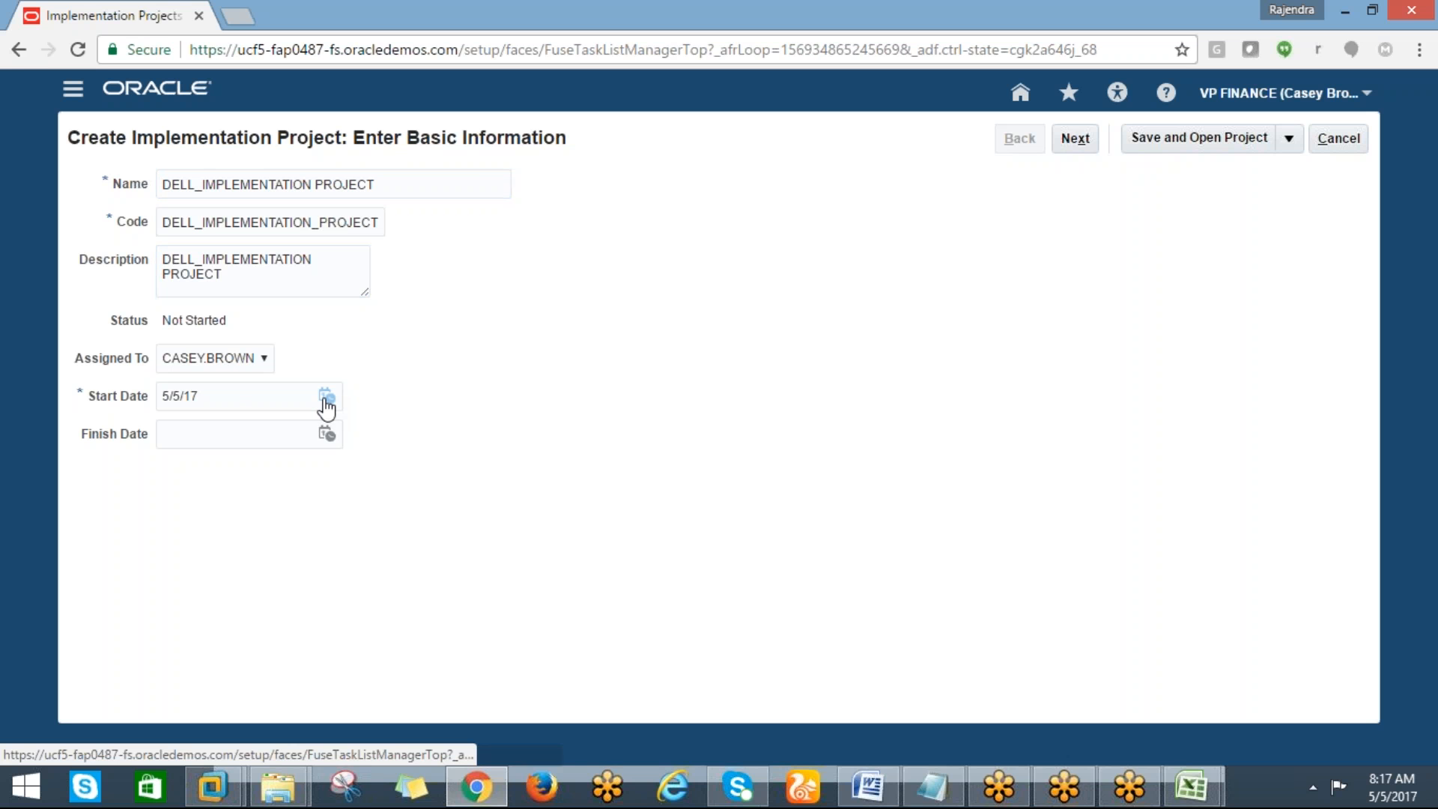
{"action": "left_click", "coordinate": [326, 404]}
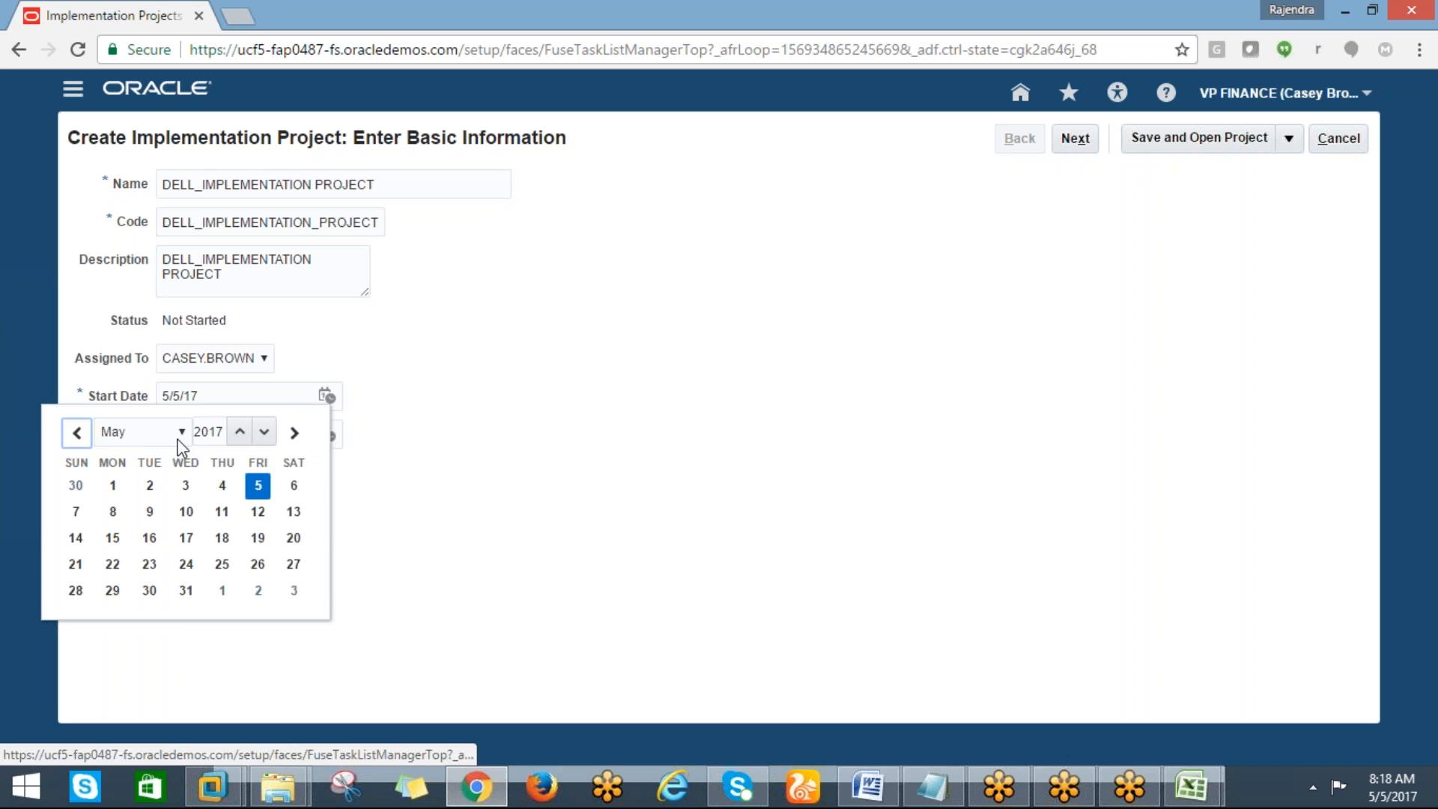
{"action": "left_click", "coordinate": [177, 441]}
{"action": "left_click", "coordinate": [112, 452]}
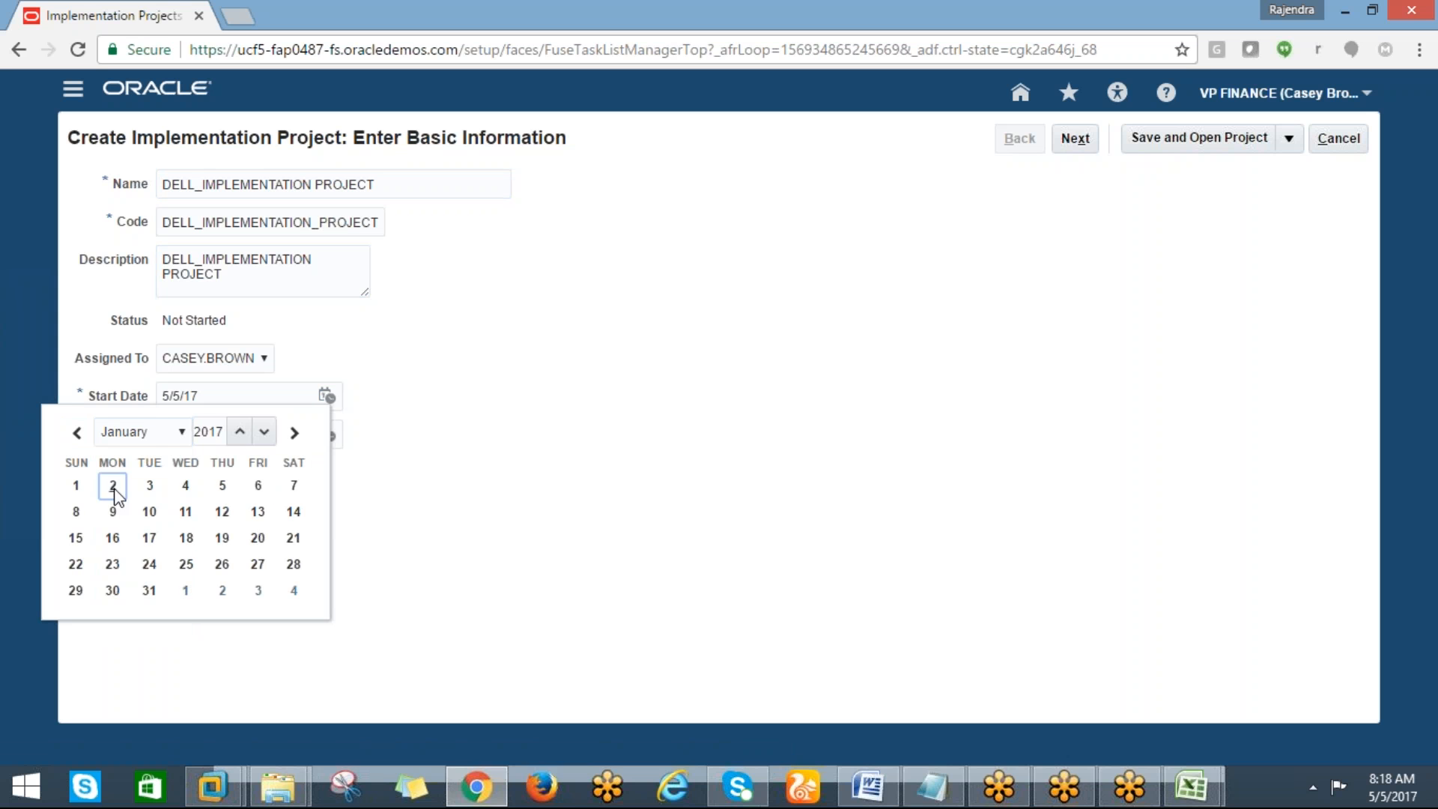
{"action": "left_click", "coordinate": [78, 488]}
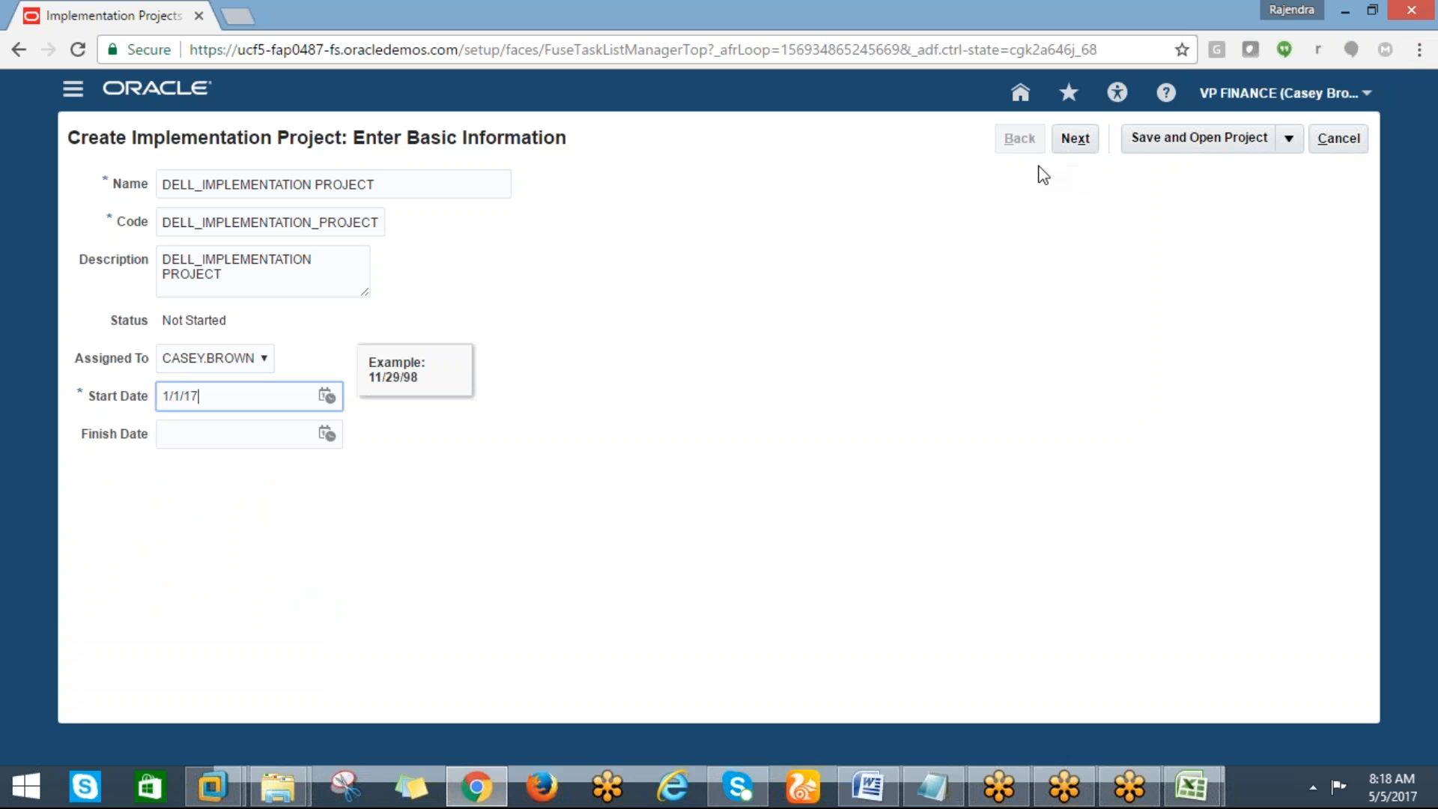
{"action": "left_click", "coordinate": [1072, 144]}
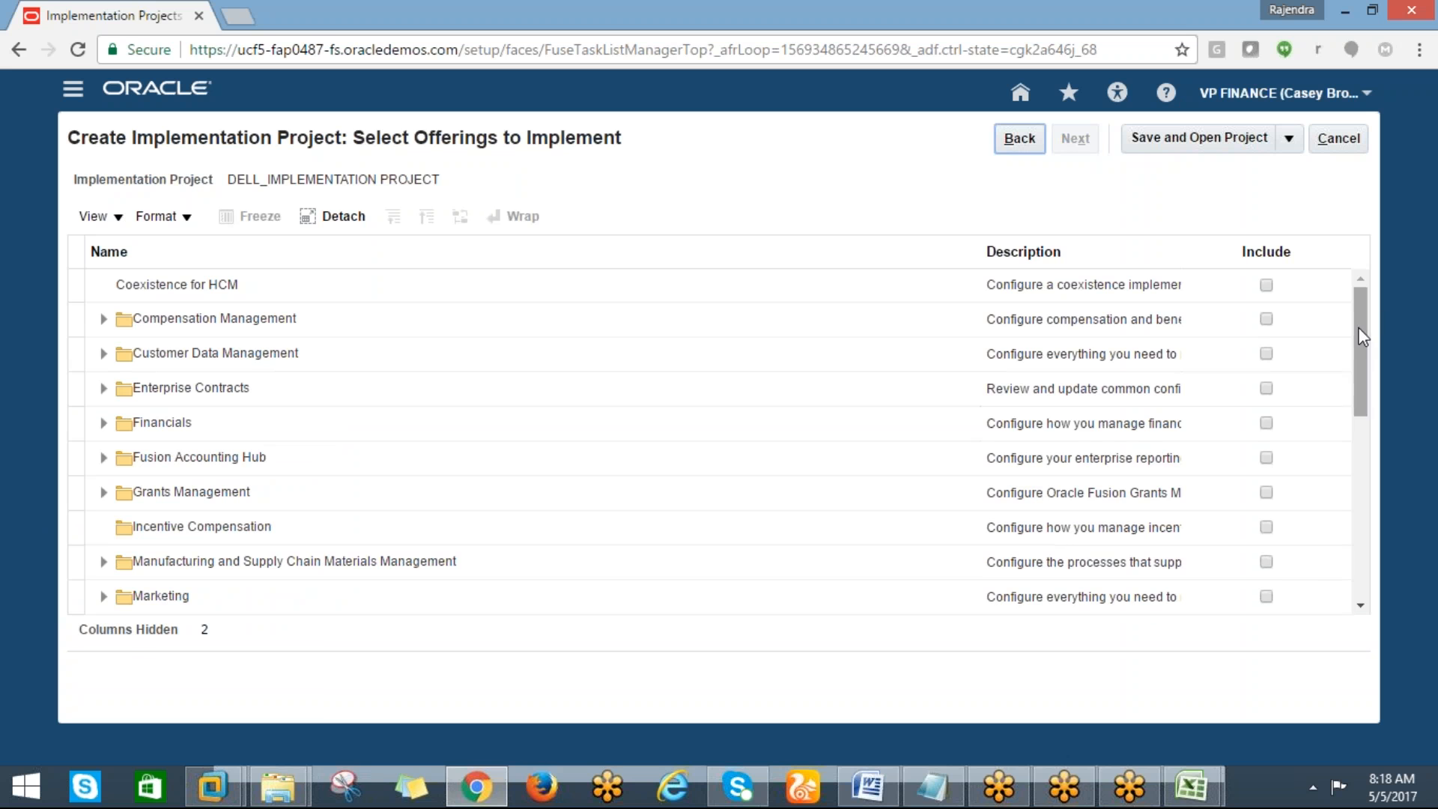
Include the Financials offering in the implementation project
{"action": "left_click_drag", "start_coordinate": [1358, 331], "coordinate": [1358, 345]}
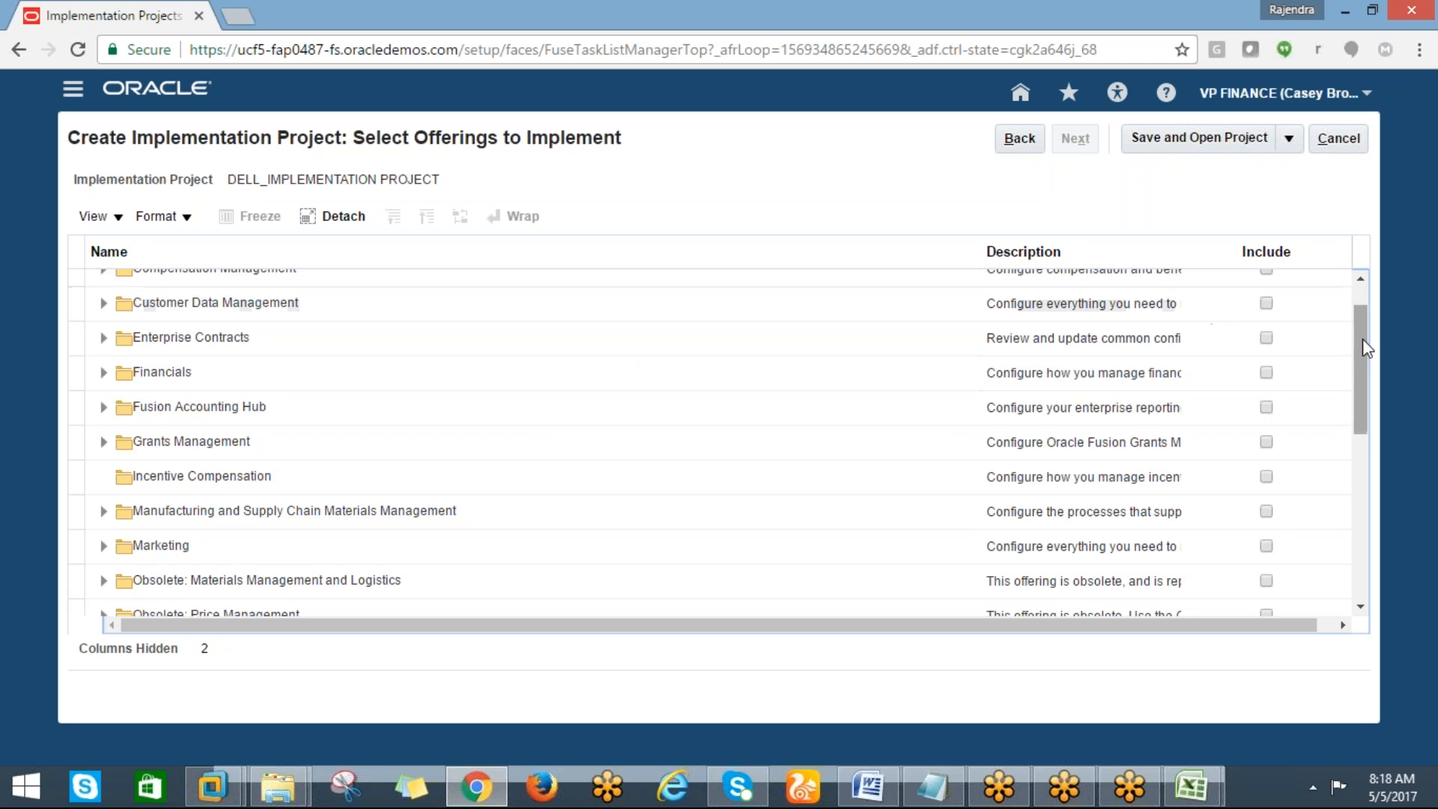
{"action": "scroll", "coordinate": [1363, 352], "scroll_direction": "up", "scroll_amount": 2}
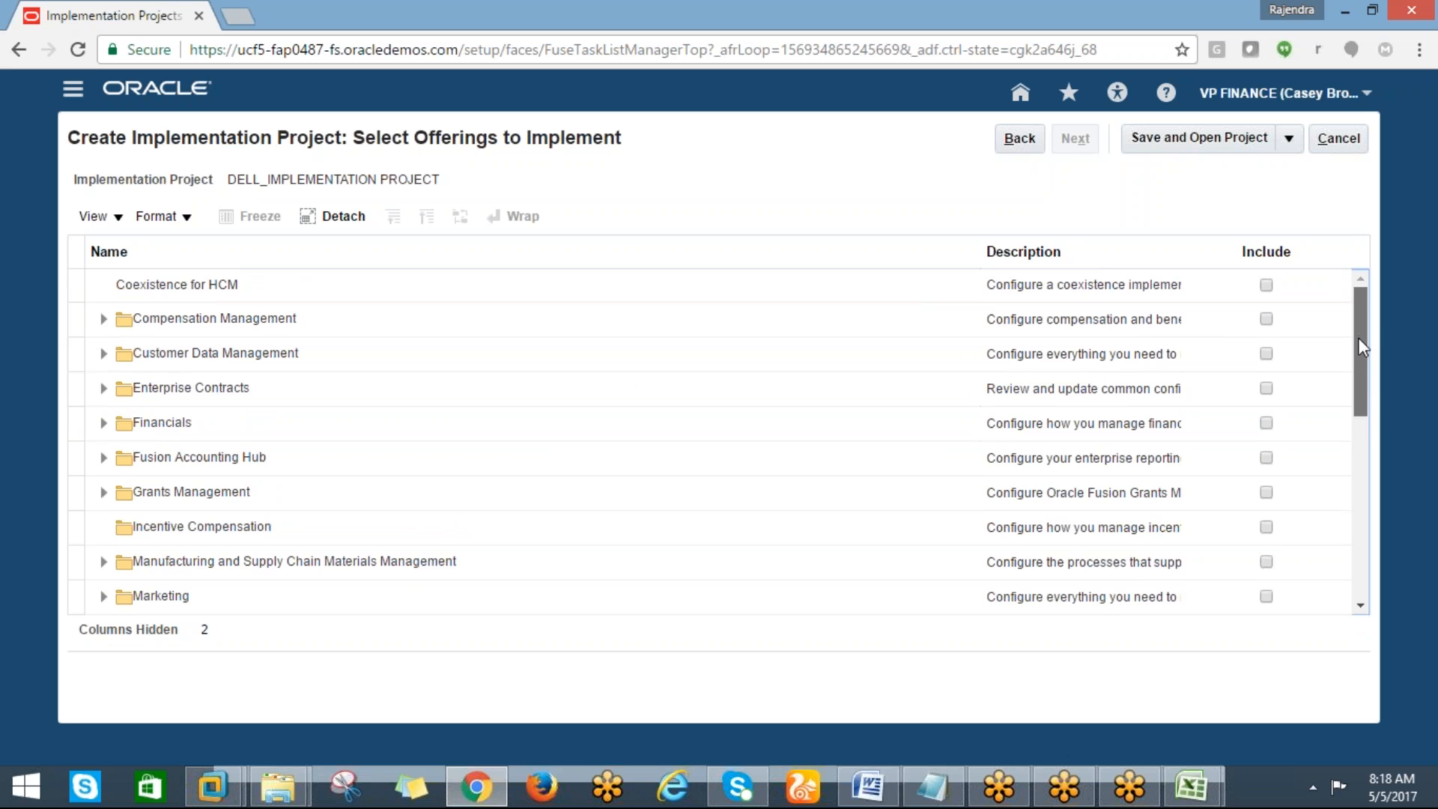
{"action": "left_click_drag", "start_coordinate": [1359, 346], "coordinate": [1349, 334]}
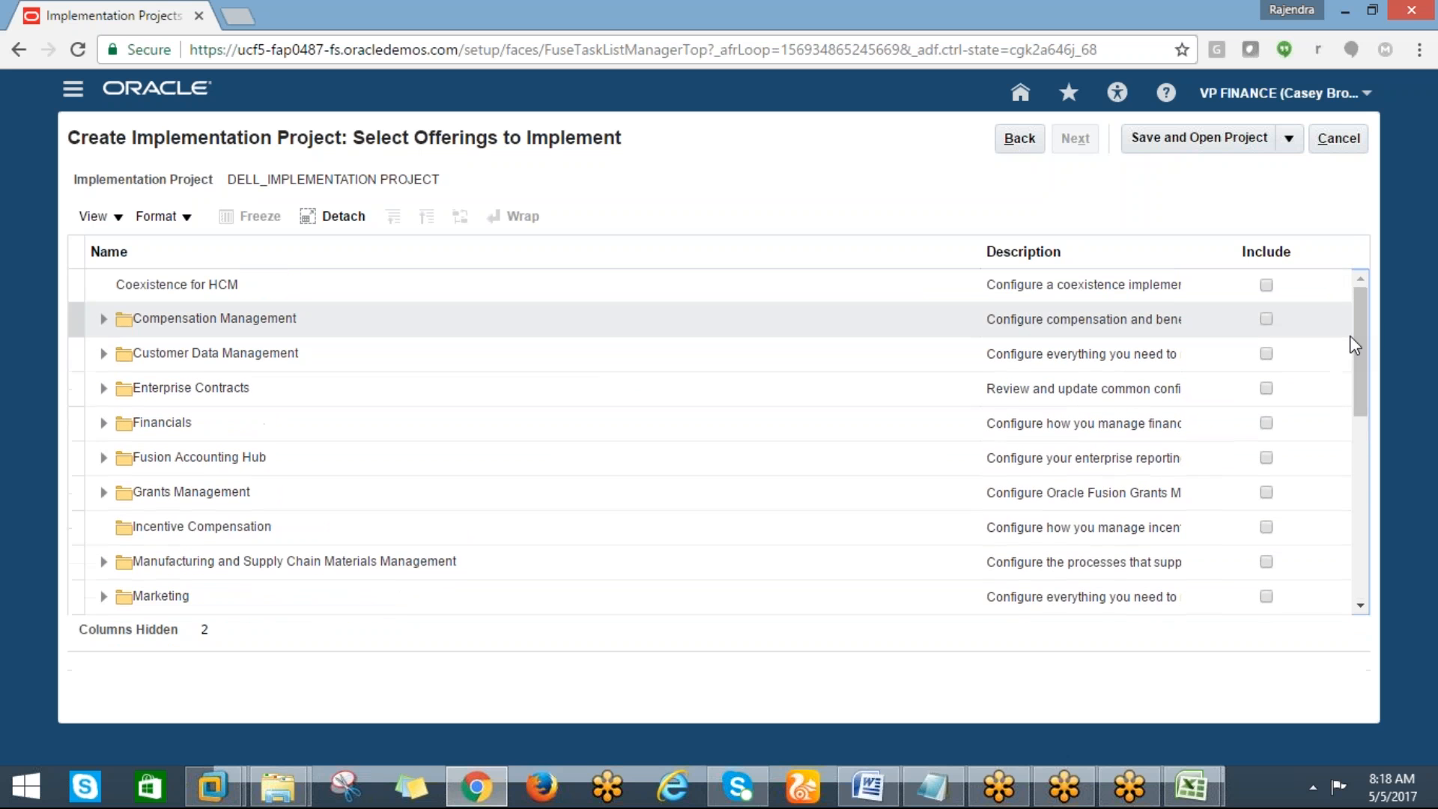
{"action": "left_click", "coordinate": [1270, 428]}
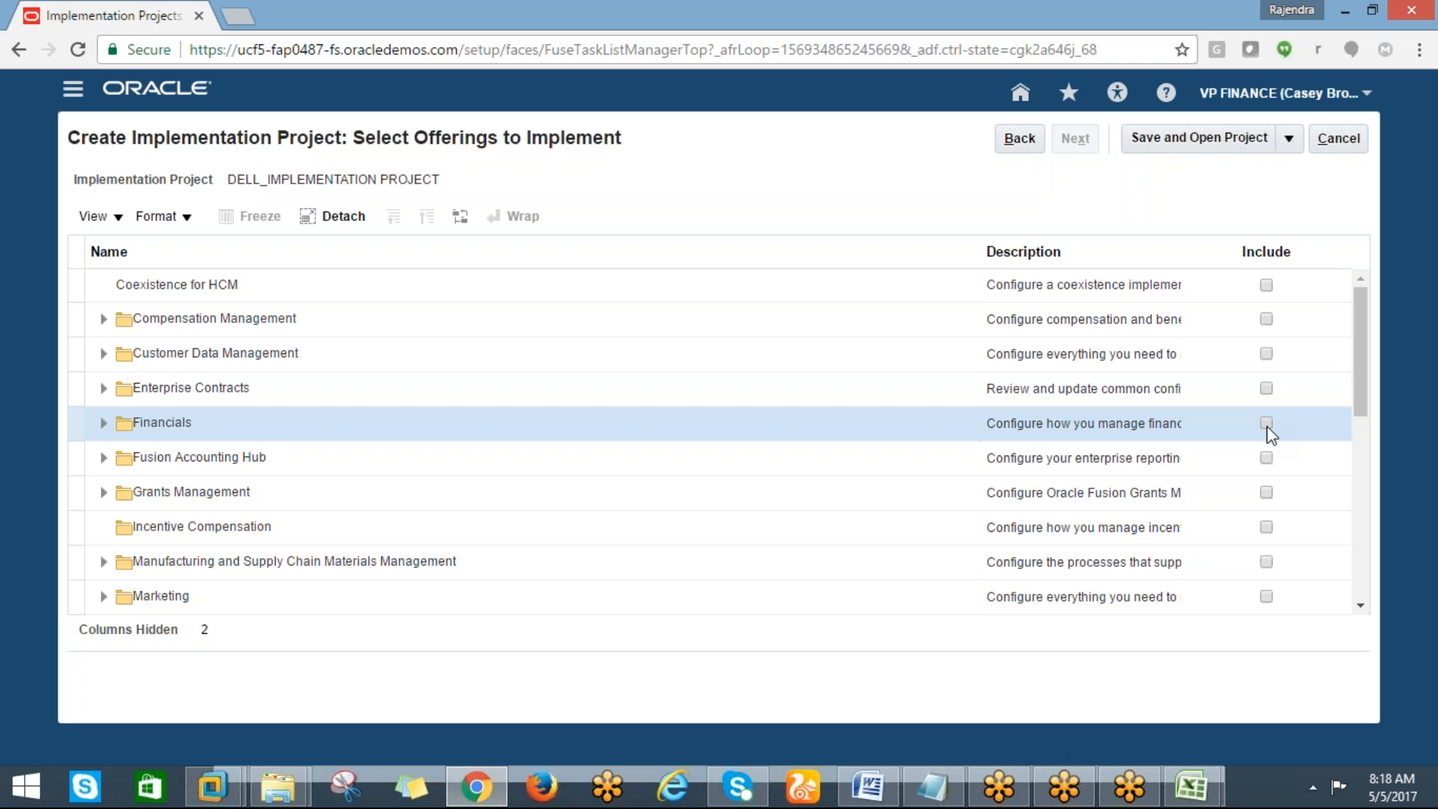
{"action": "left_click", "coordinate": [1265, 423]}
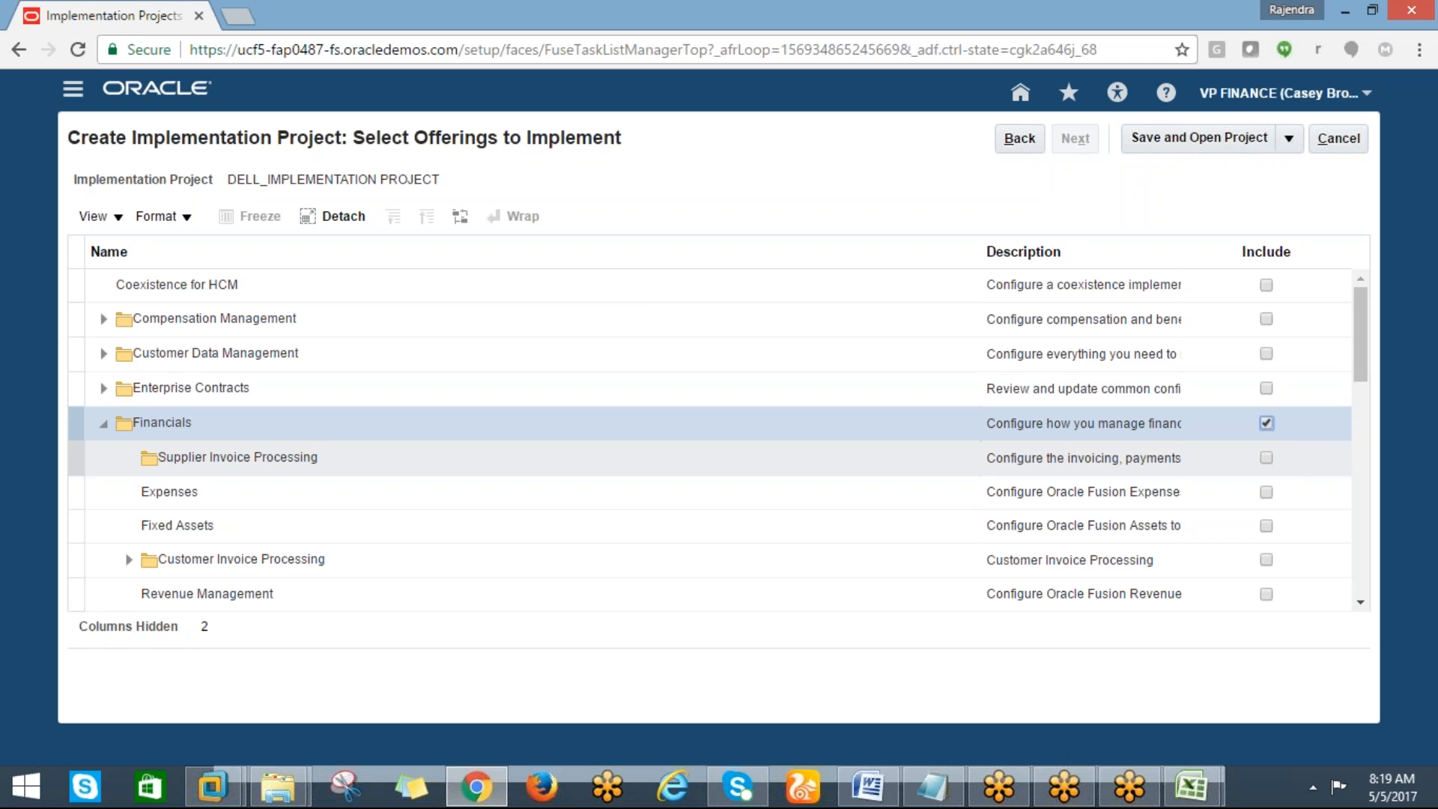
{"action": "left_click", "coordinate": [1280, 459]}
Switch to Excel and enter OFFERINGS in cell H15
{"action": "left_click", "coordinate": [1191, 786]}
{"action": "left_click", "coordinate": [1228, 637]}
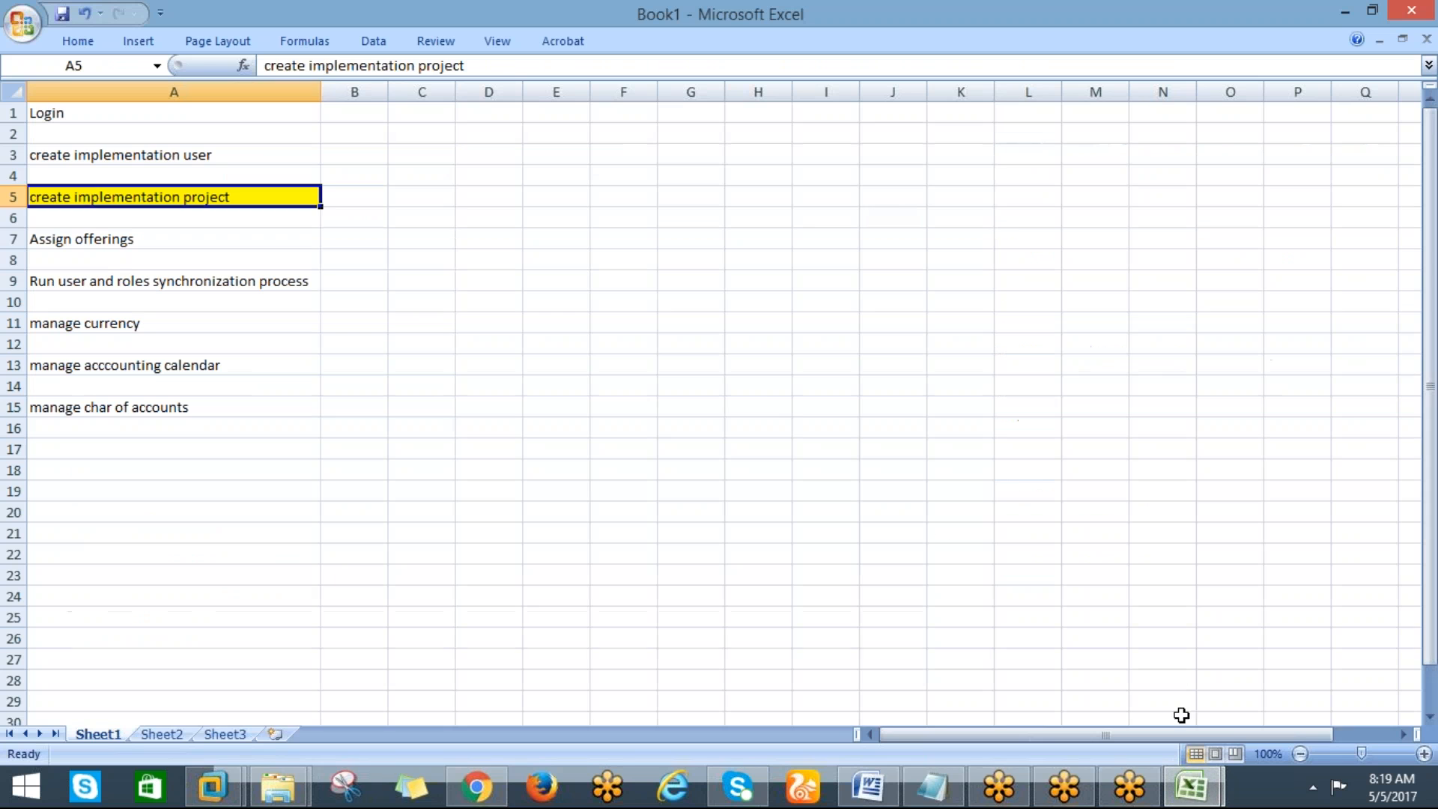
{"action": "left_click", "coordinate": [773, 406]}
{"action": "type", "text": "OFFERINGS"}
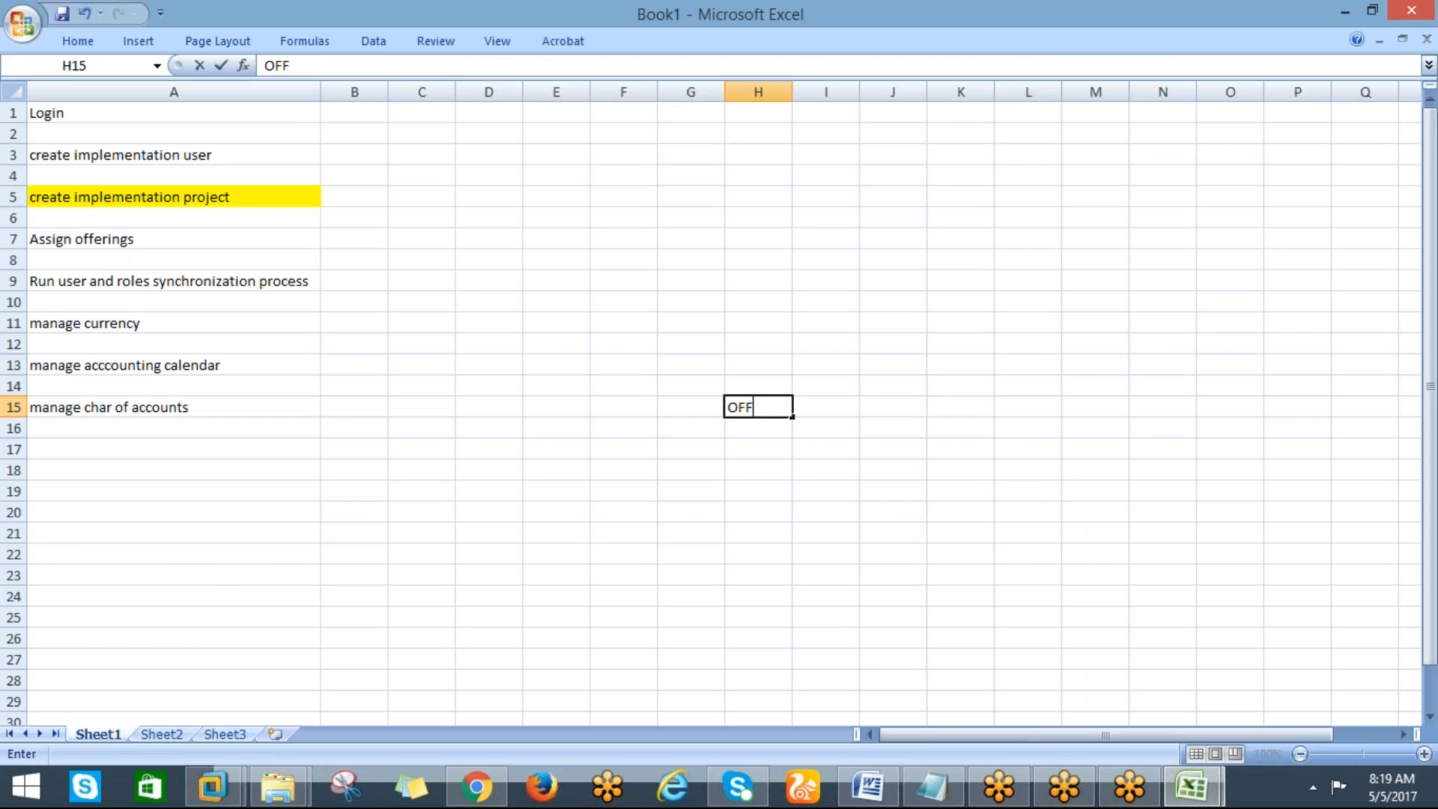
{"action": "key", "text": "Return"}
{"action": "key", "text": "Return"}
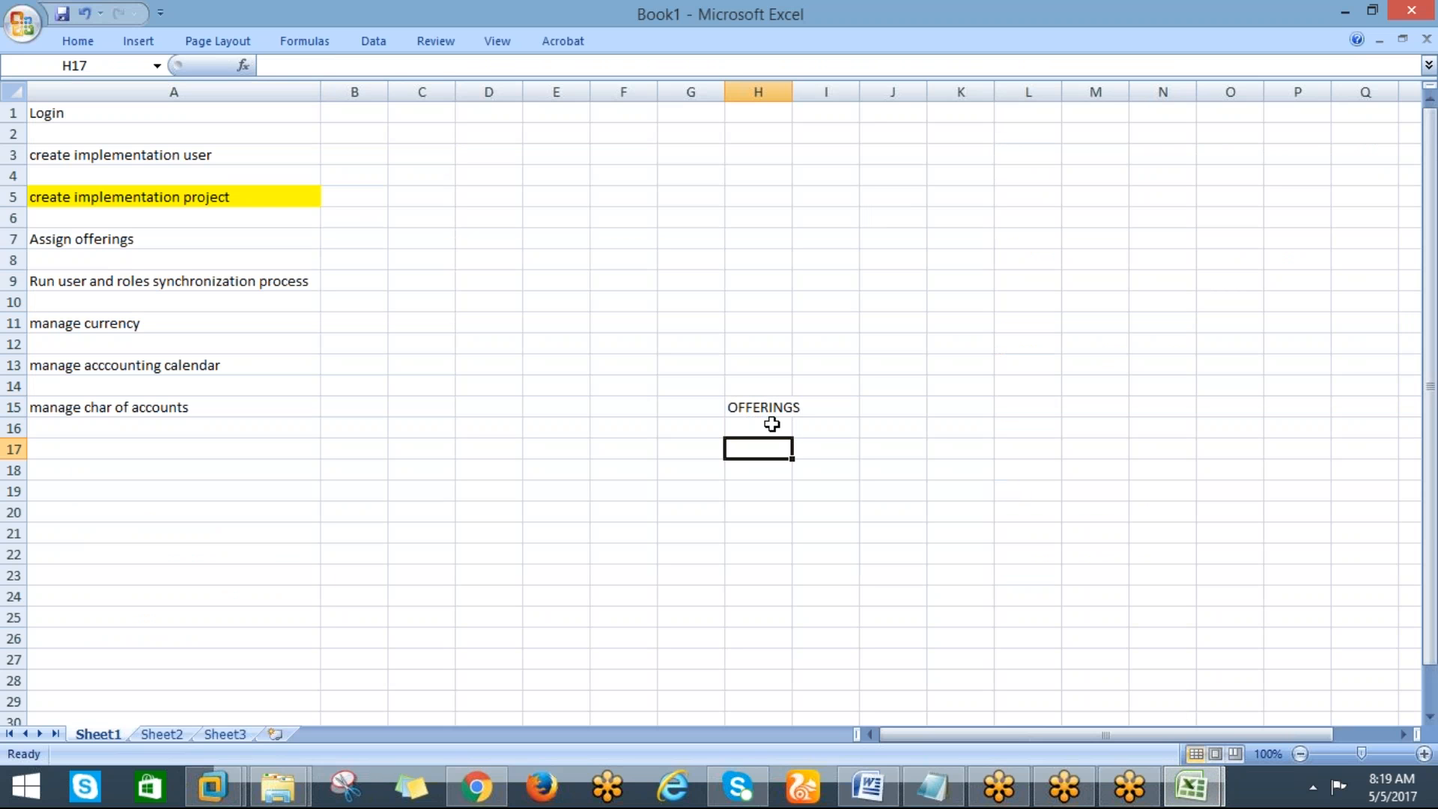
Enter FUNCTIONAL AREAS in cell H17
{"action": "type", "text": "FUNCTIONA"}
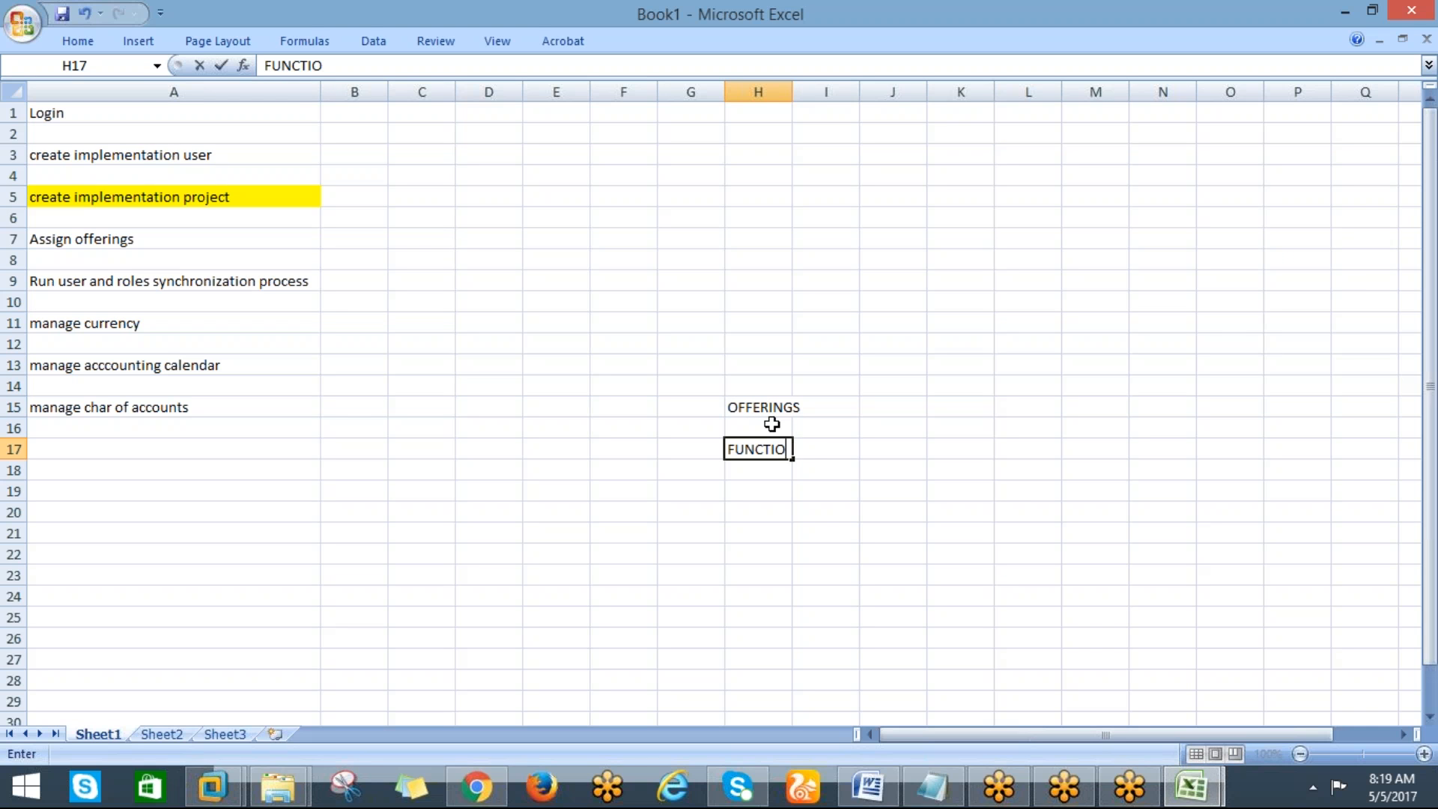
{"action": "key", "text": "BackSpace"}
{"action": "type", "text": "AL AREAS"}
{"action": "key", "text": "Return"}
{"action": "key", "text": "Return"}
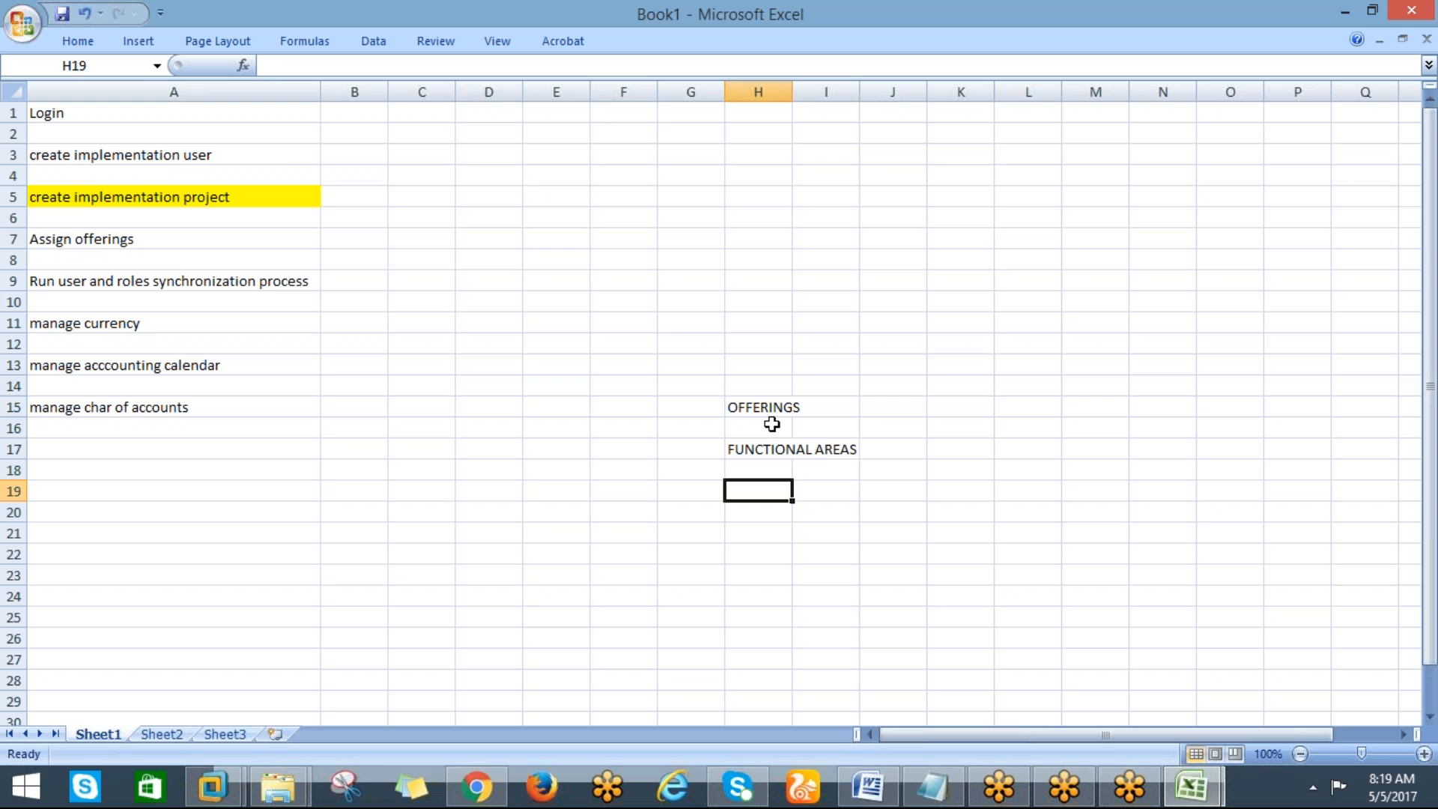
Enter TASK LISTS in cell H19 and Task in cell H21
{"action": "type", "text": "TA"}
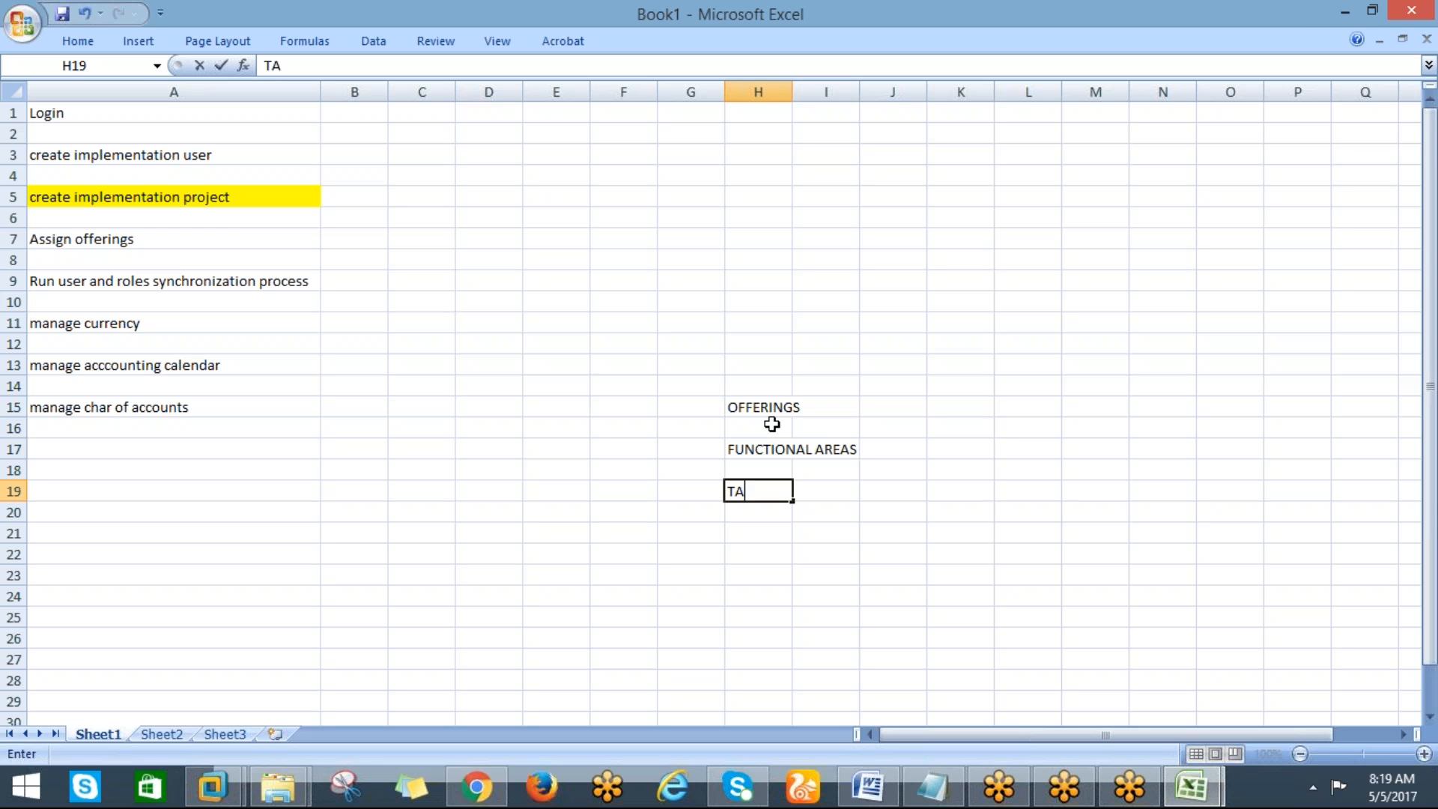
{"action": "type", "text": "SK LISTS"}
{"action": "key", "text": "Return"}
{"action": "key", "text": "Return"}
{"action": "type", "text": "Tta"}
{"action": "key", "text": "BackSpace"}
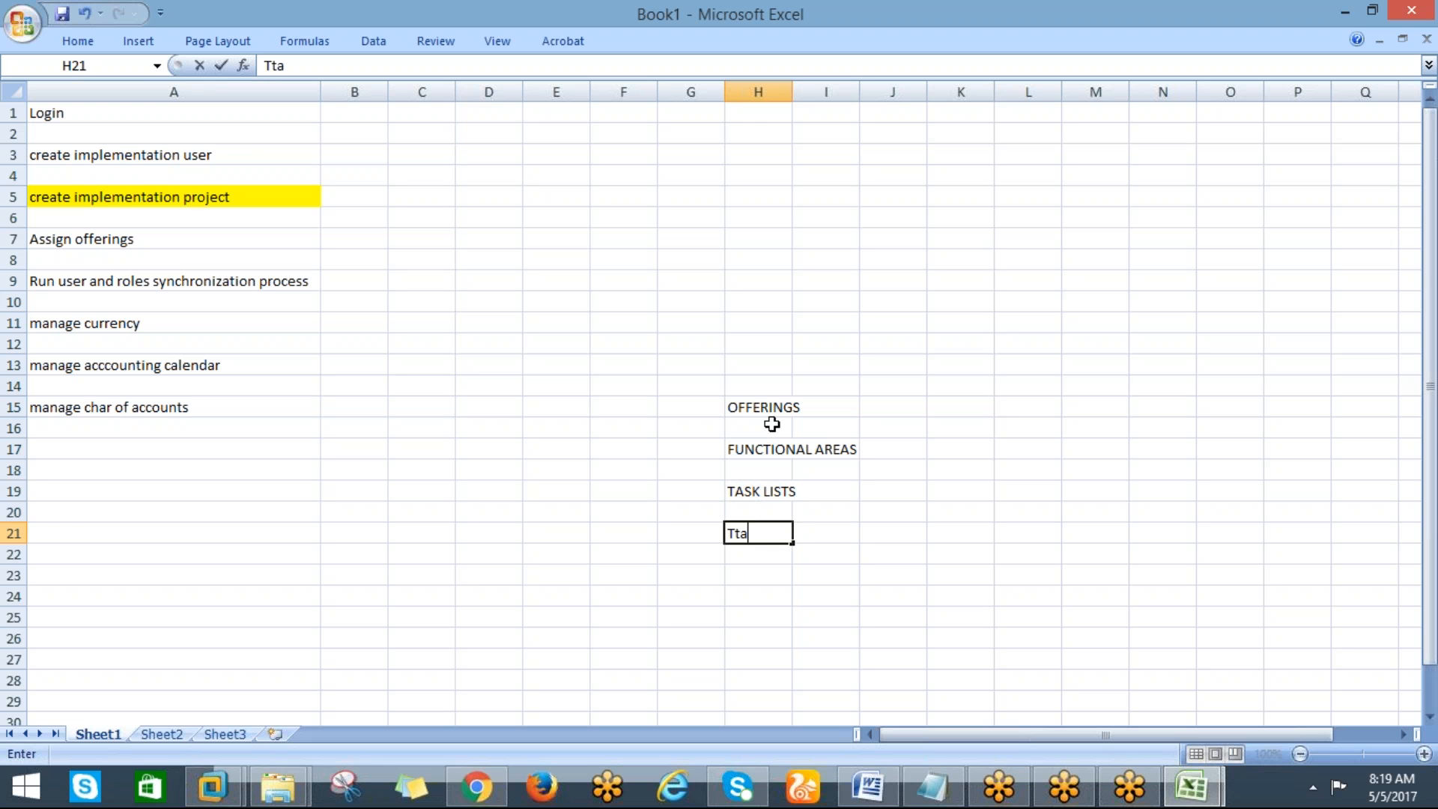
{"action": "key", "text": "BackSpace"}
{"action": "type", "text": "ask"}
{"action": "key", "text": "Return"}
{"action": "key", "text": "Return"}
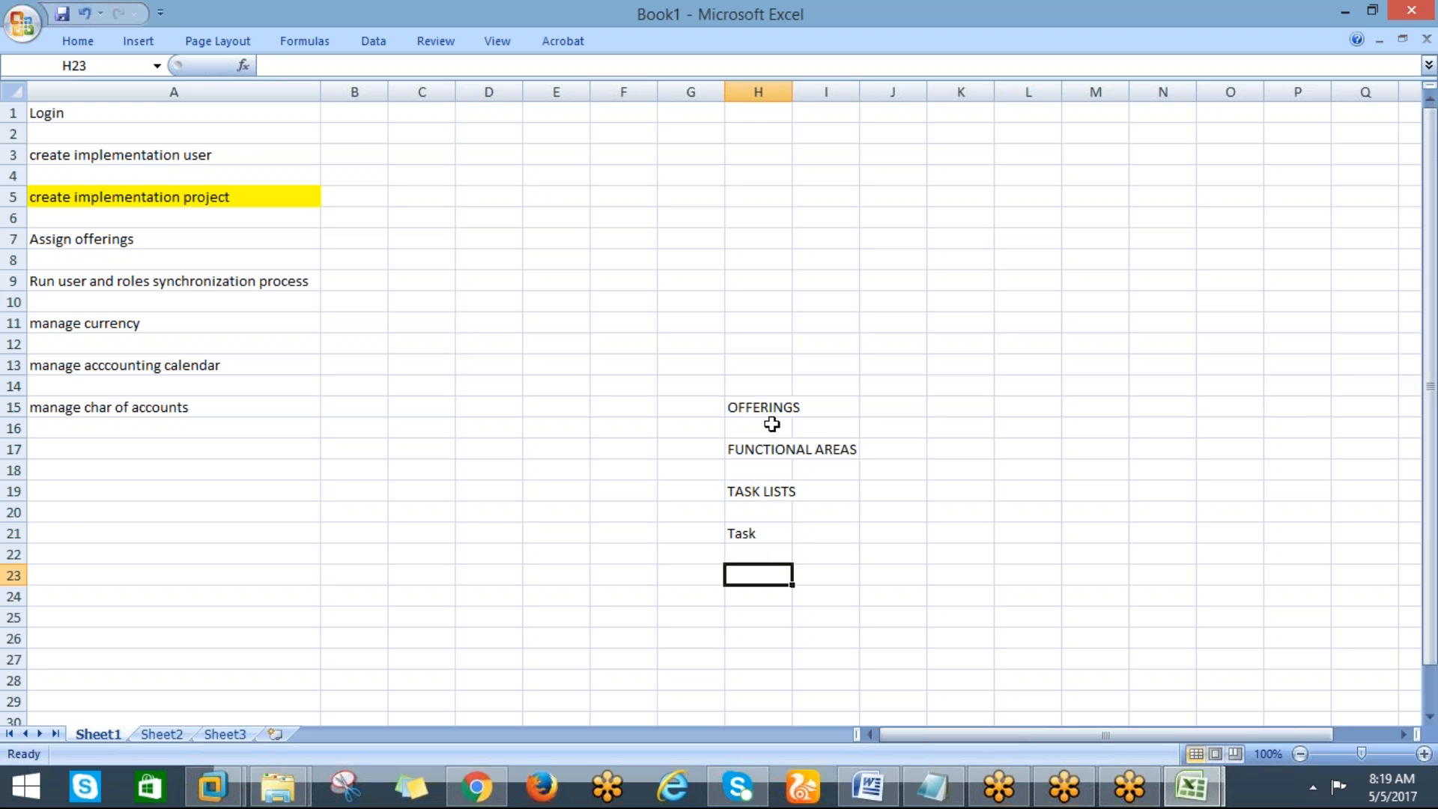
Return to the browser and include Supplier Invoice Processing, Expenses, Fixed Assets, Customer Invoice Processing and Collections
{"action": "key", "text": "alt+Tab"}
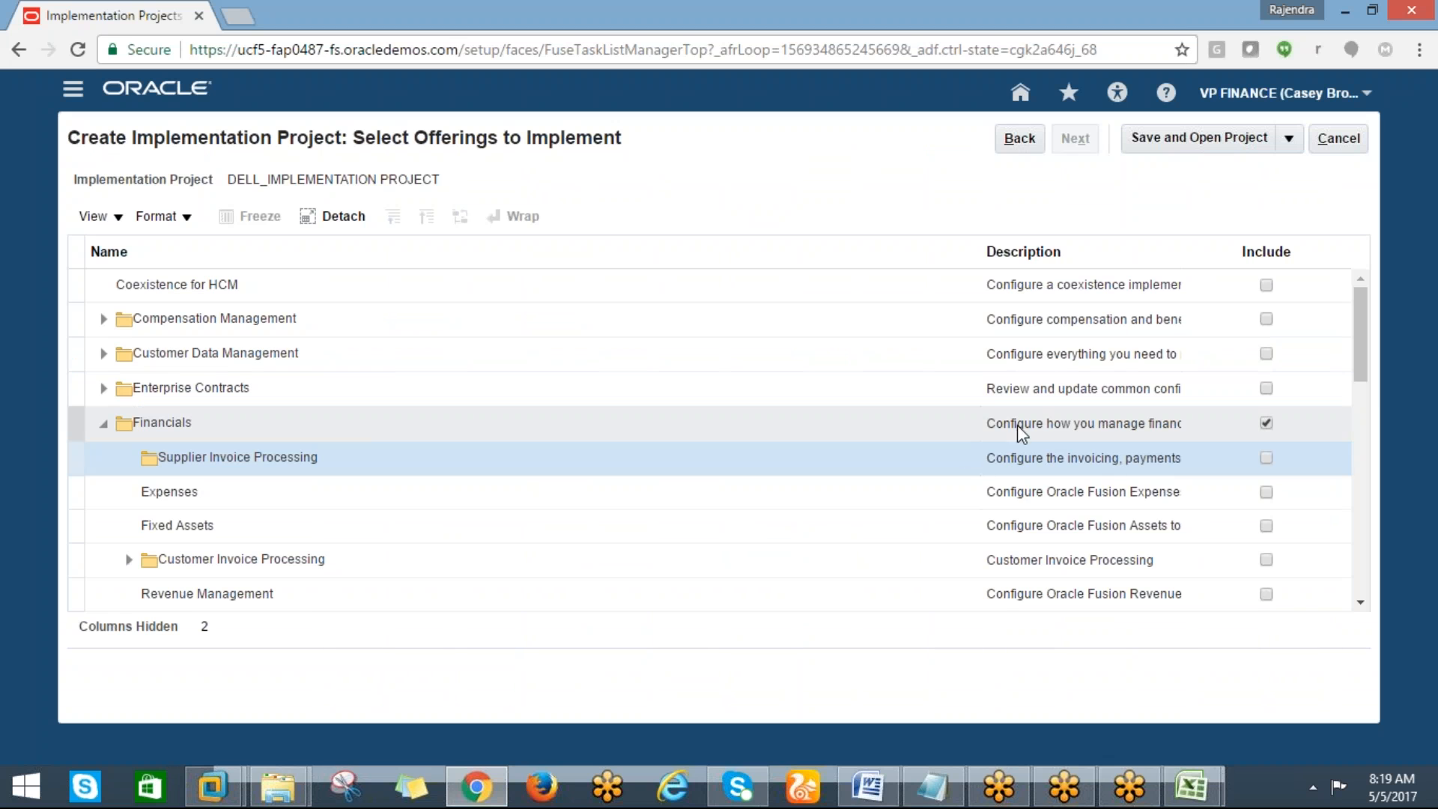
{"action": "left_click", "coordinate": [1265, 458]}
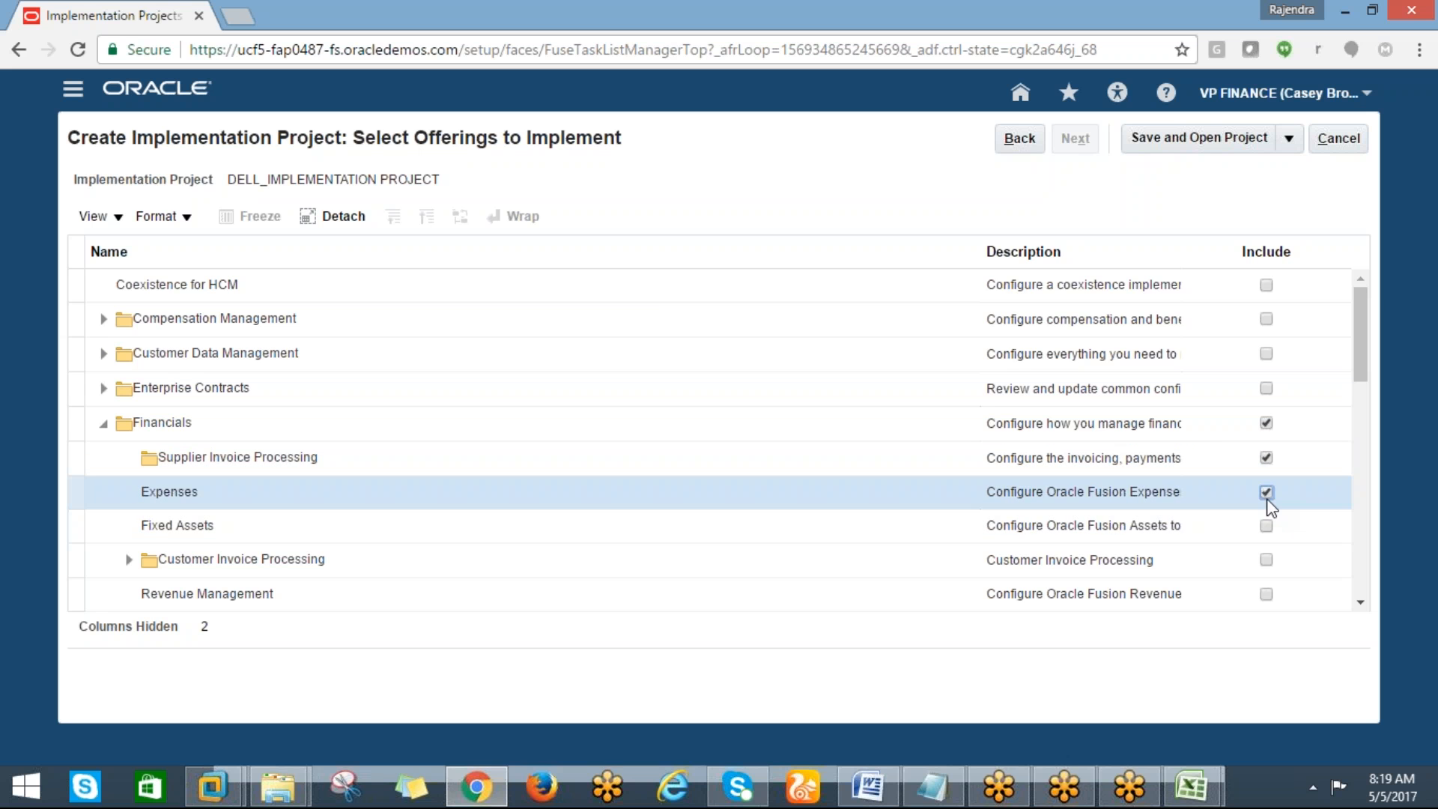
{"action": "left_click", "coordinate": [1263, 526]}
{"action": "left_click", "coordinate": [1268, 558]}
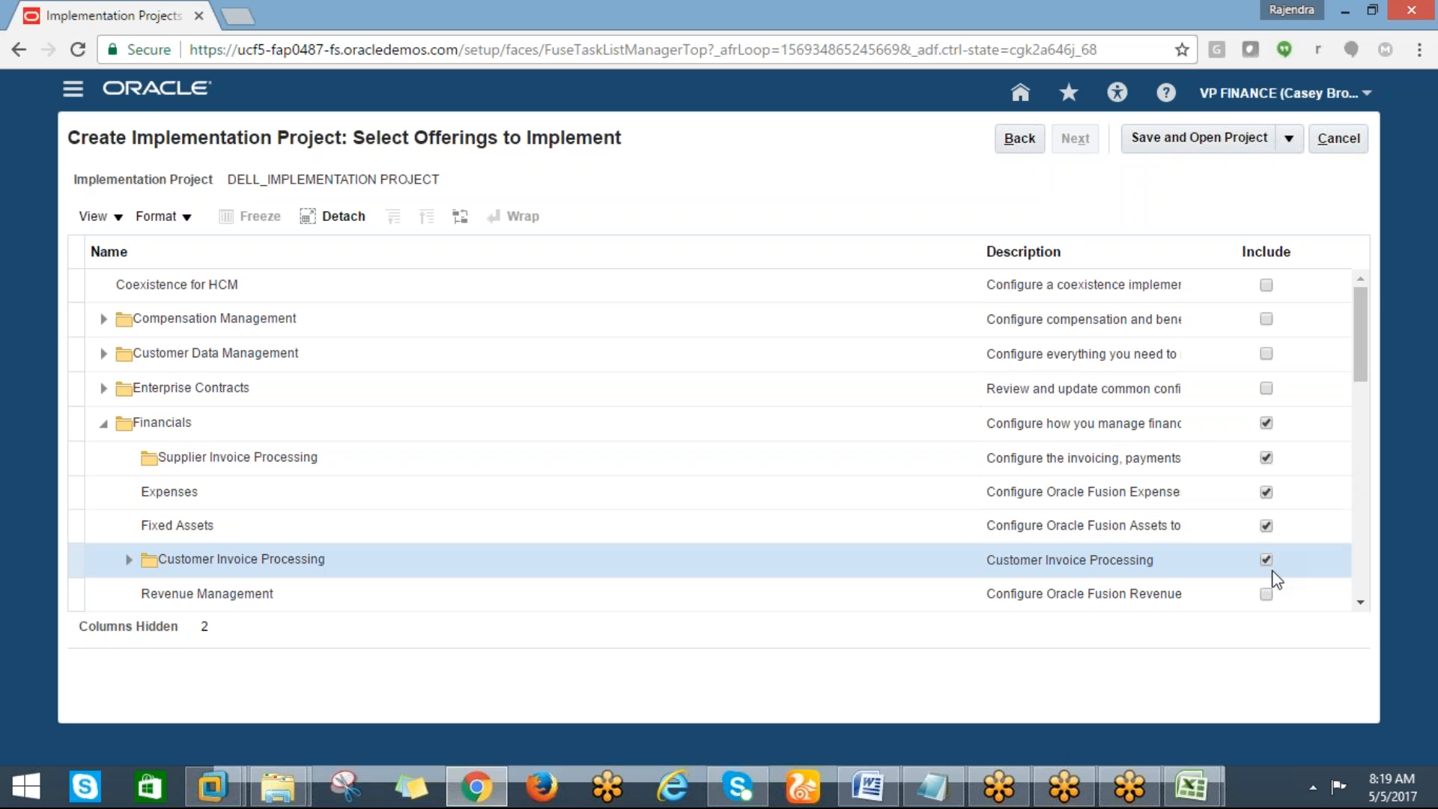
{"action": "left_click", "coordinate": [1267, 596]}
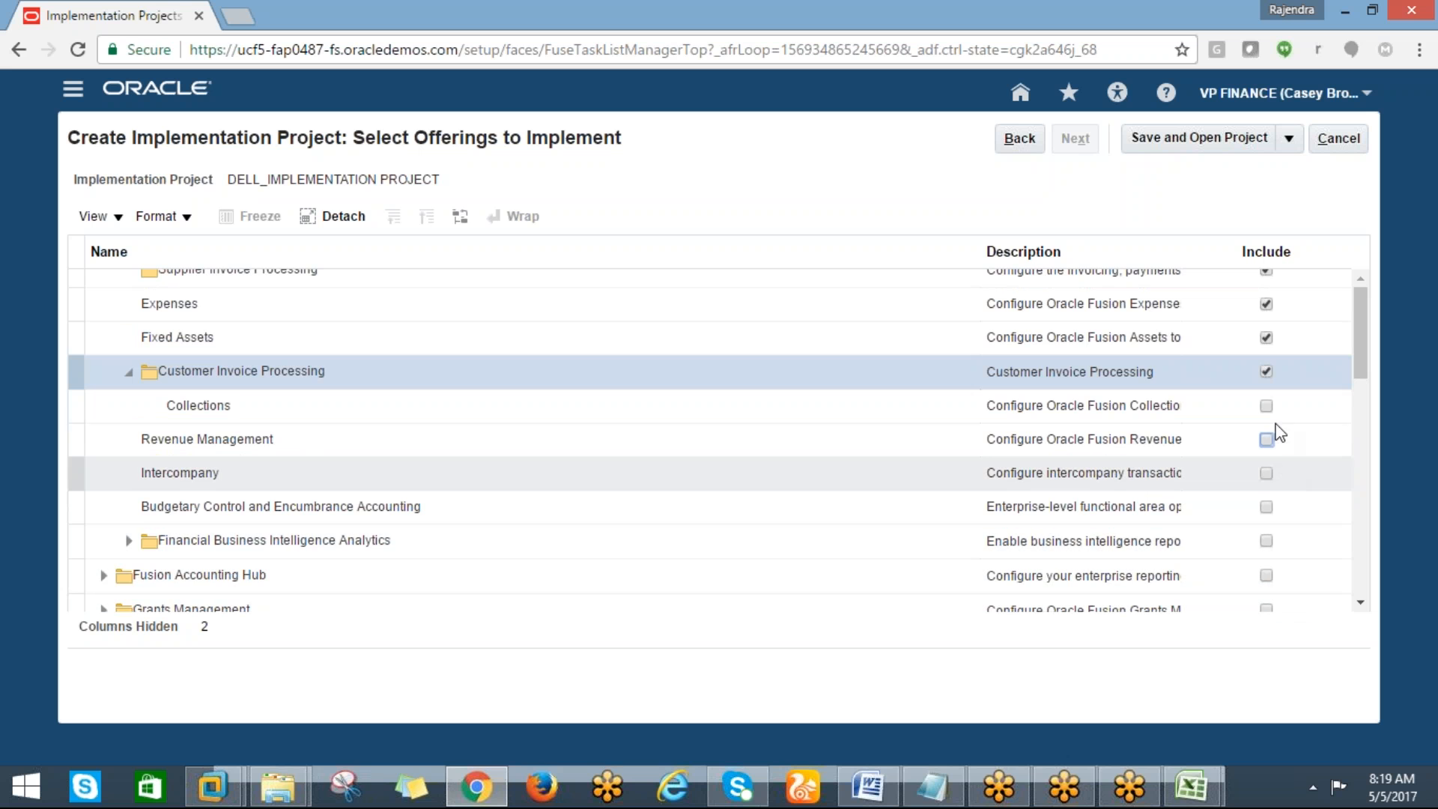
{"action": "left_click", "coordinate": [1265, 405]}
Include Revenue Management, Intercompany, Budgetary Control and Encumbrance Accounting, and Financial Business Intelligence Analytics
{"action": "scroll", "coordinate": [1267, 434], "scroll_direction": "up", "scroll_amount": 3}
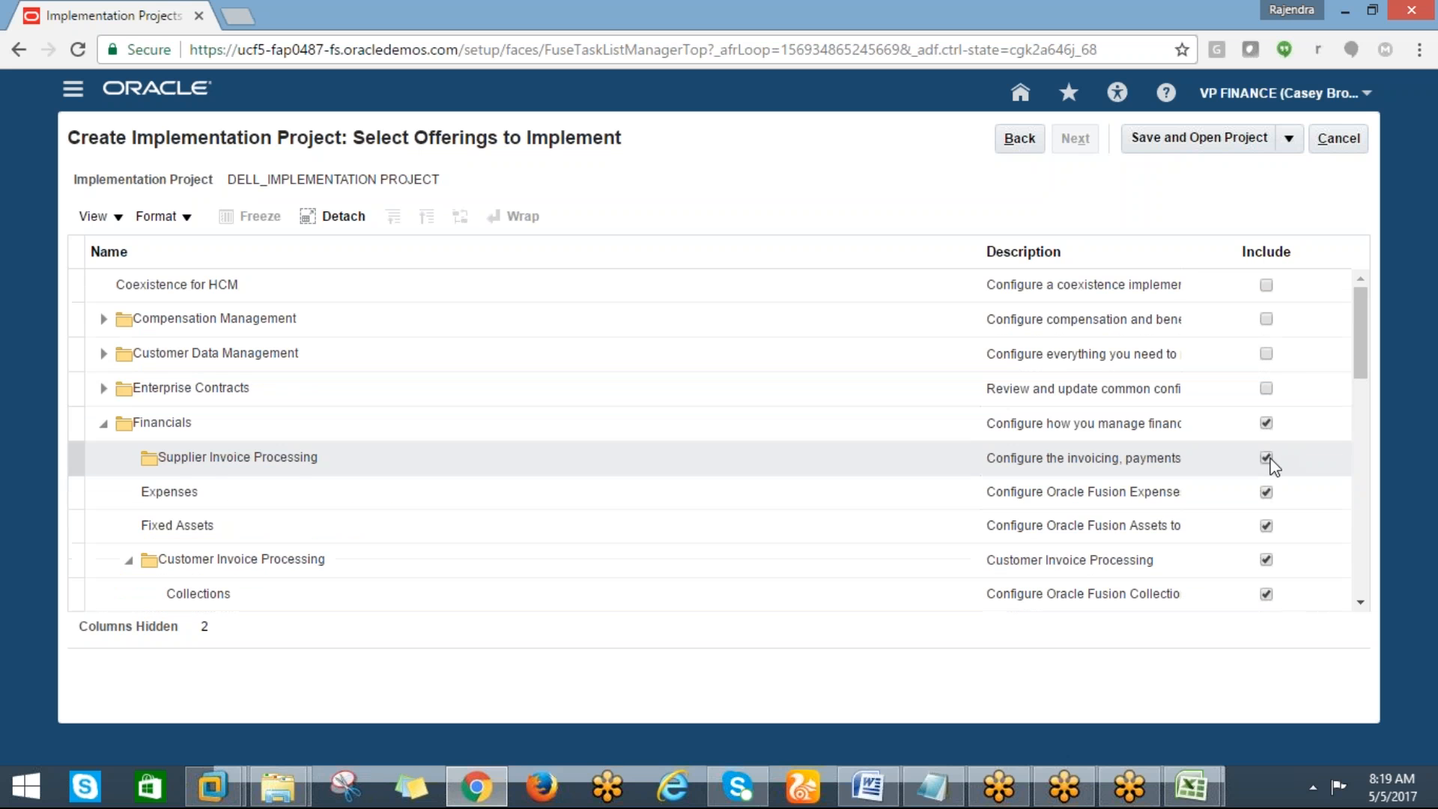
{"action": "left_click_drag", "start_coordinate": [1360, 374], "coordinate": [1359, 408]}
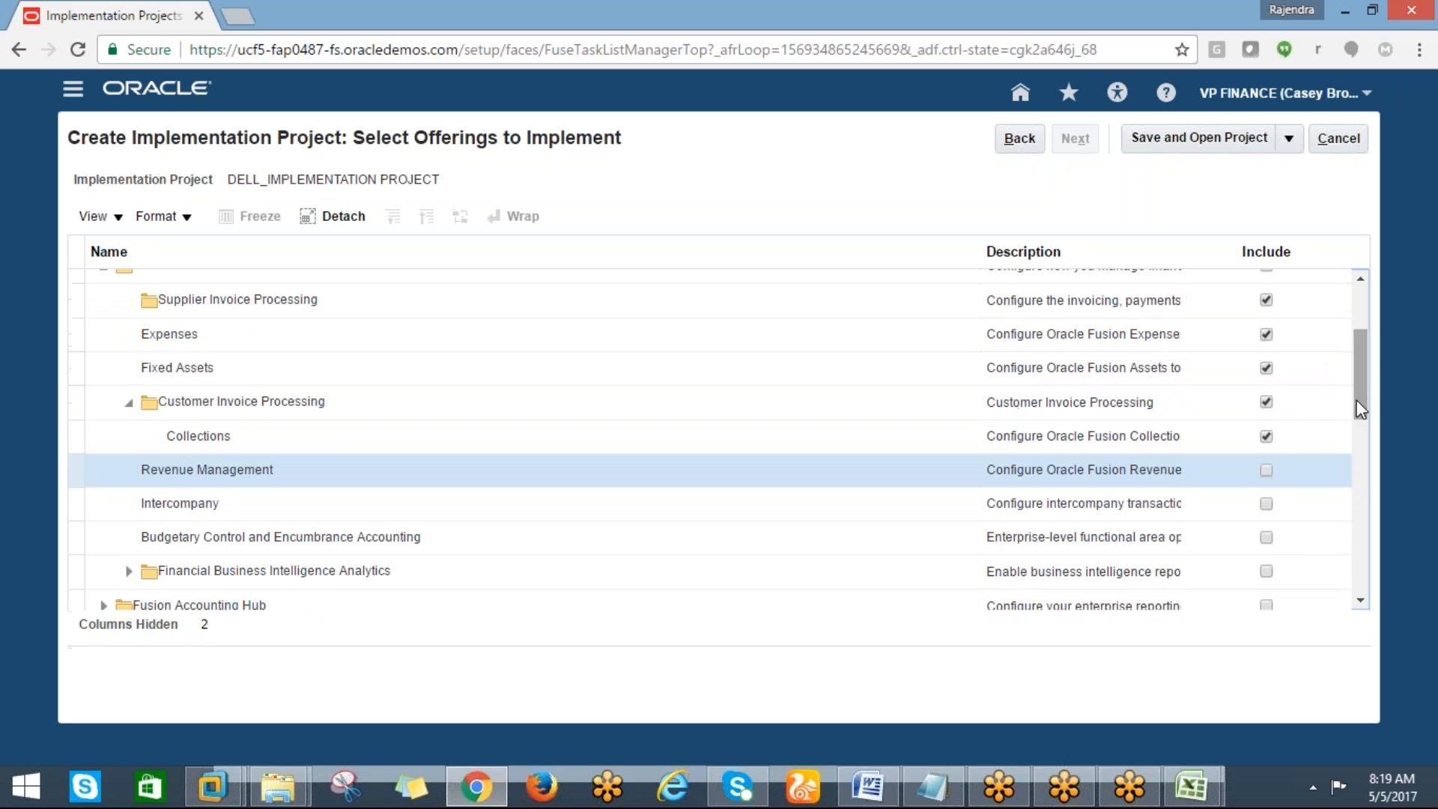
{"action": "left_click", "coordinate": [1264, 472]}
{"action": "left_click", "coordinate": [1267, 504]}
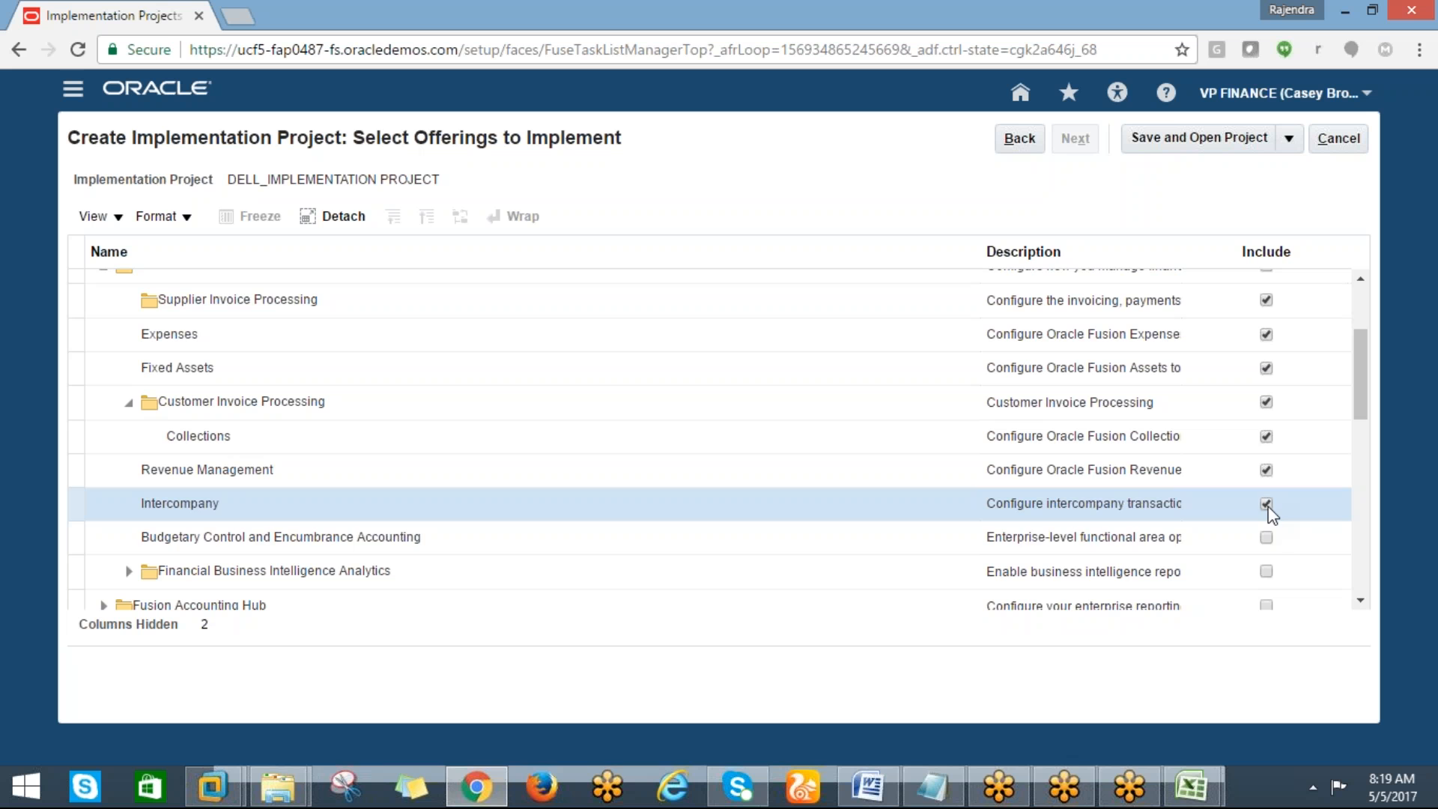
{"action": "left_click", "coordinate": [1265, 539]}
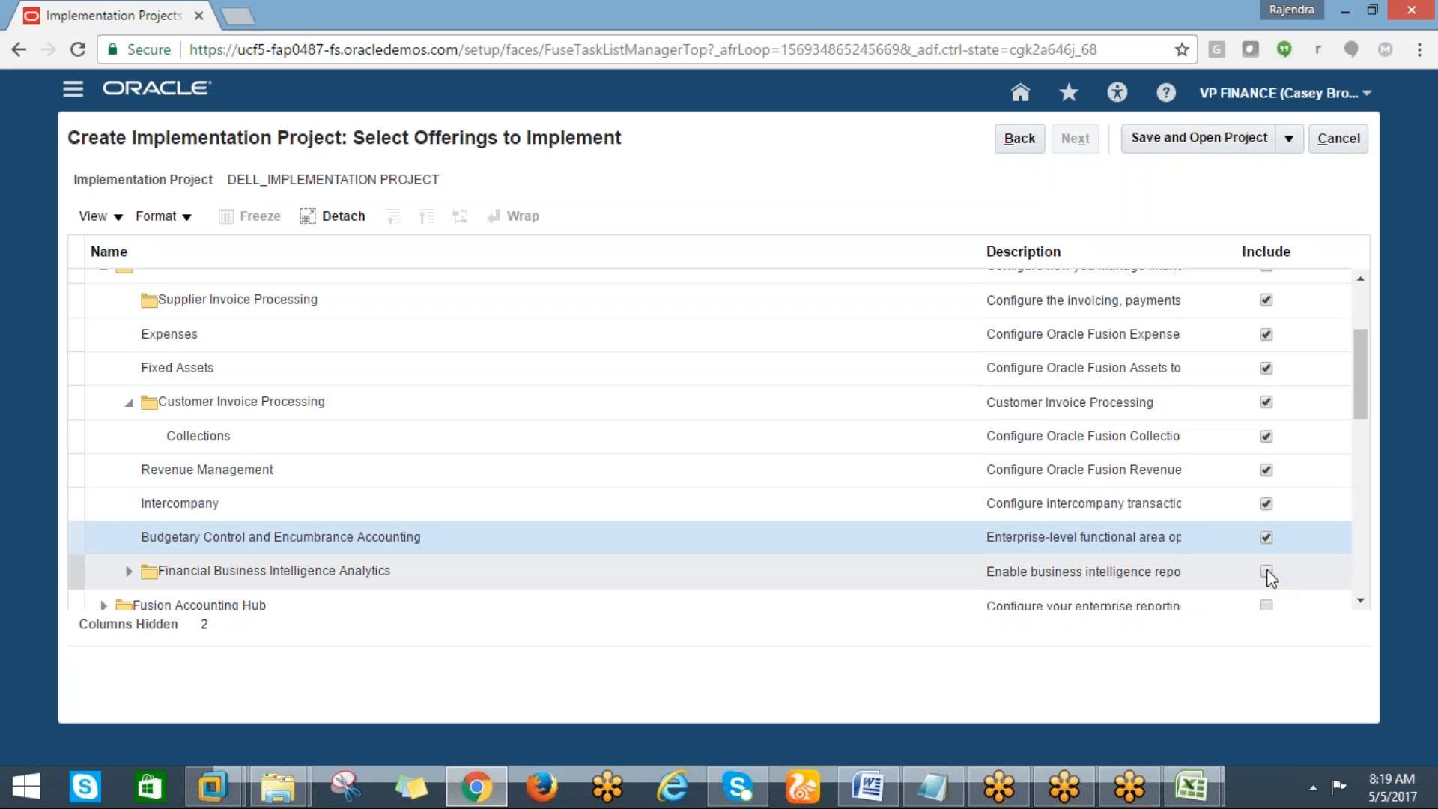
{"action": "left_click", "coordinate": [1266, 573]}
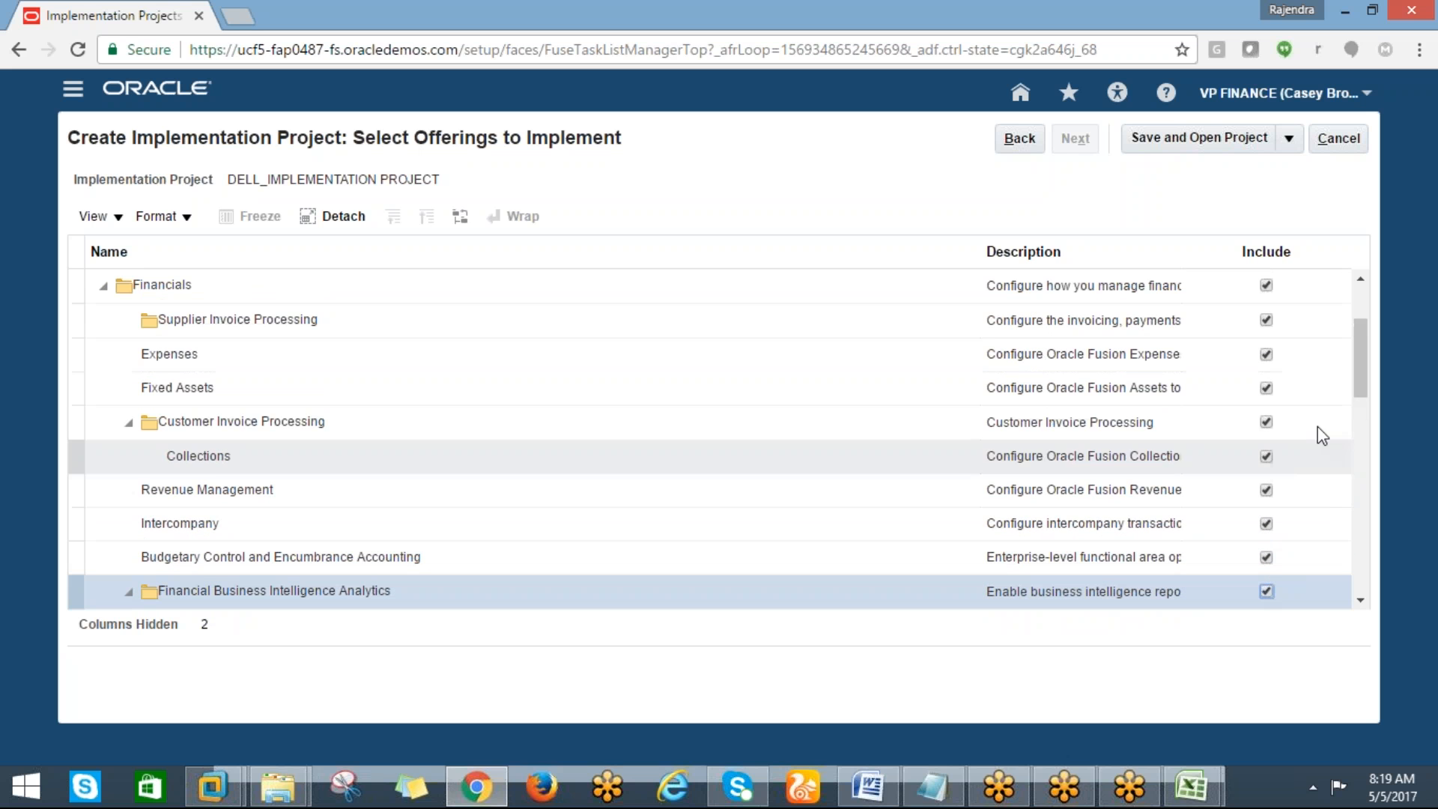
Include the Profitability, Fixed Assets, General Ledger, Accounts Payable and Employee Expenses Business Intelligence Analytics sub-offerings
{"action": "left_click_drag", "start_coordinate": [1356, 366], "coordinate": [1355, 390]}
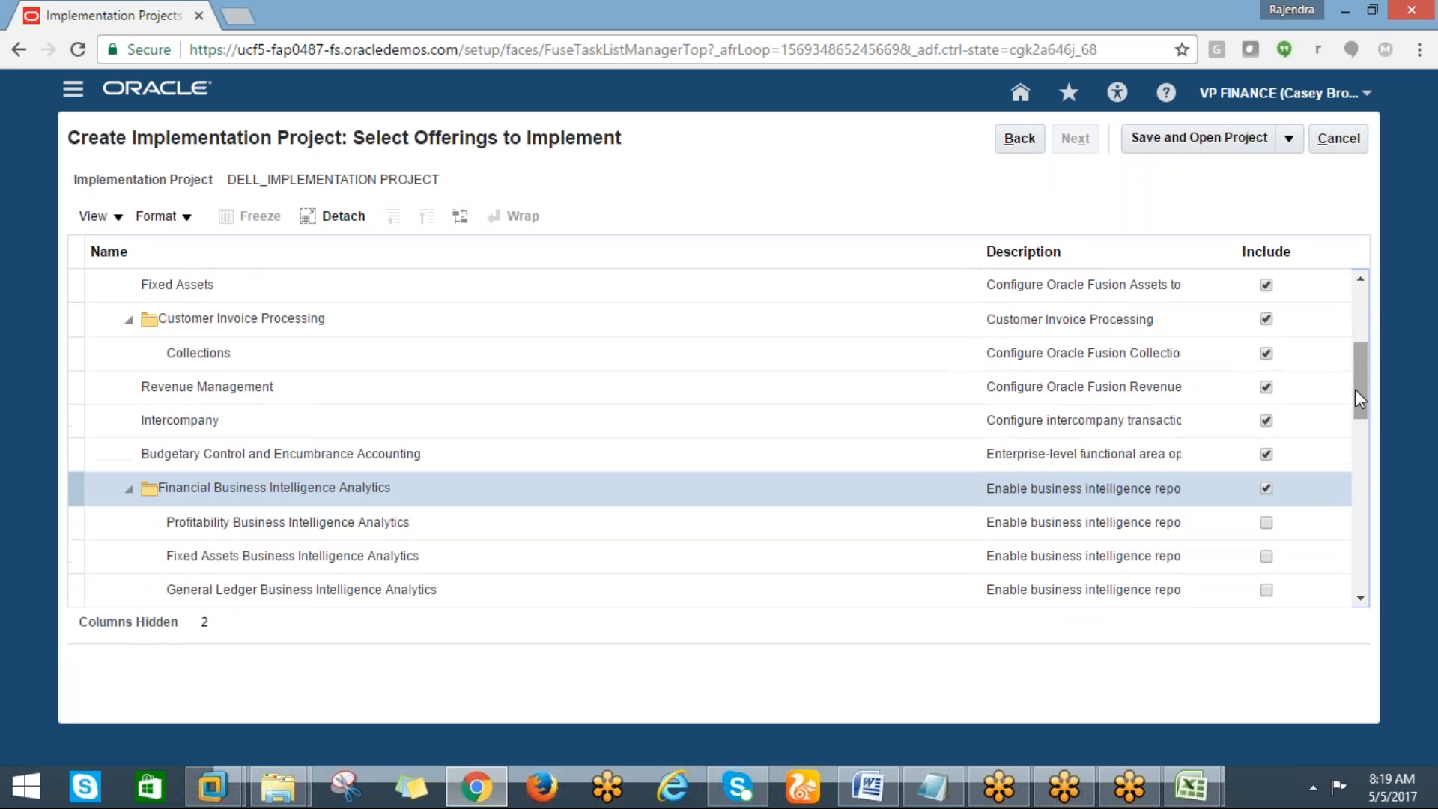
{"action": "left_click", "coordinate": [1266, 524]}
{"action": "left_click", "coordinate": [1266, 556]}
{"action": "left_click", "coordinate": [1266, 590]}
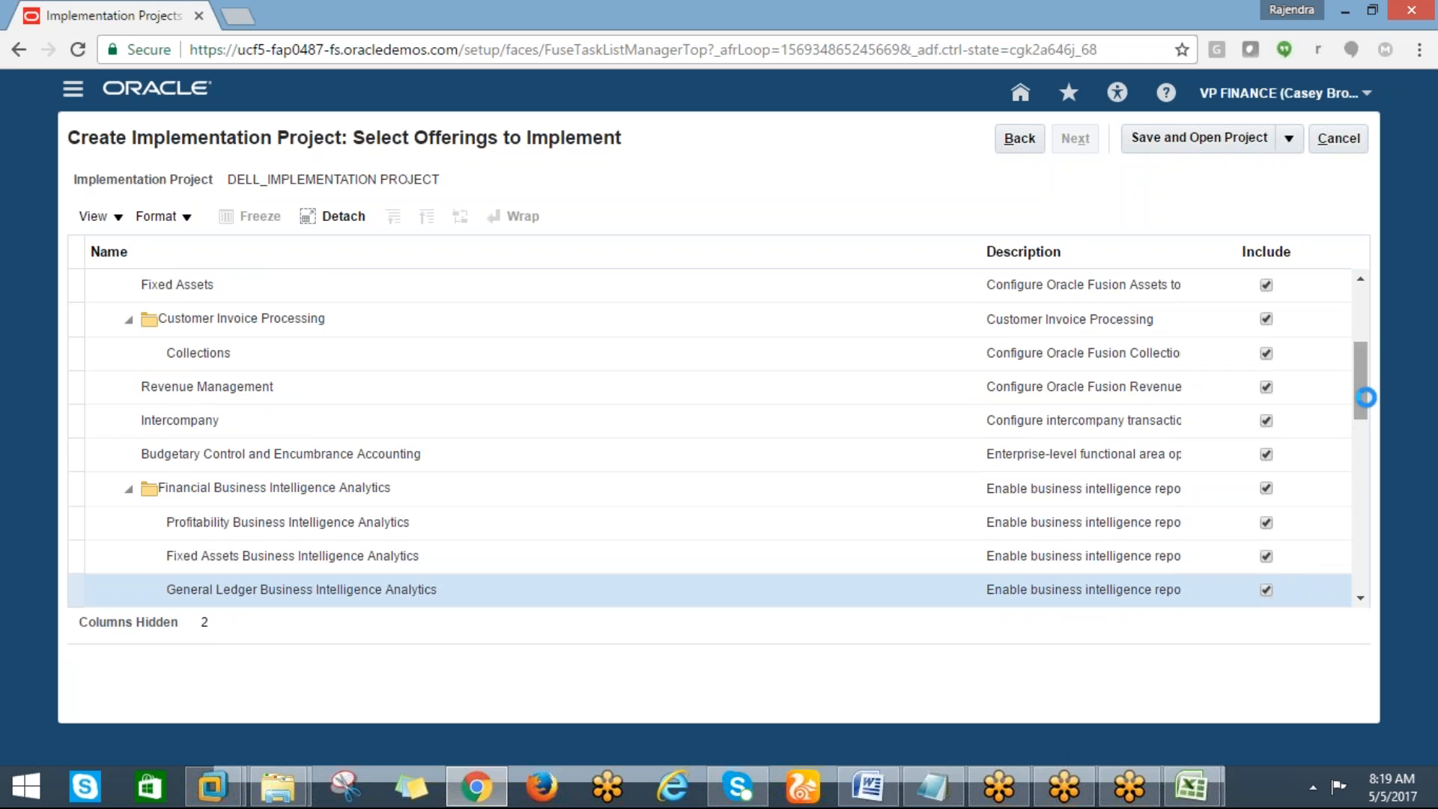
{"action": "scroll", "coordinate": [1273, 442], "scroll_direction": "down", "scroll_amount": 3}
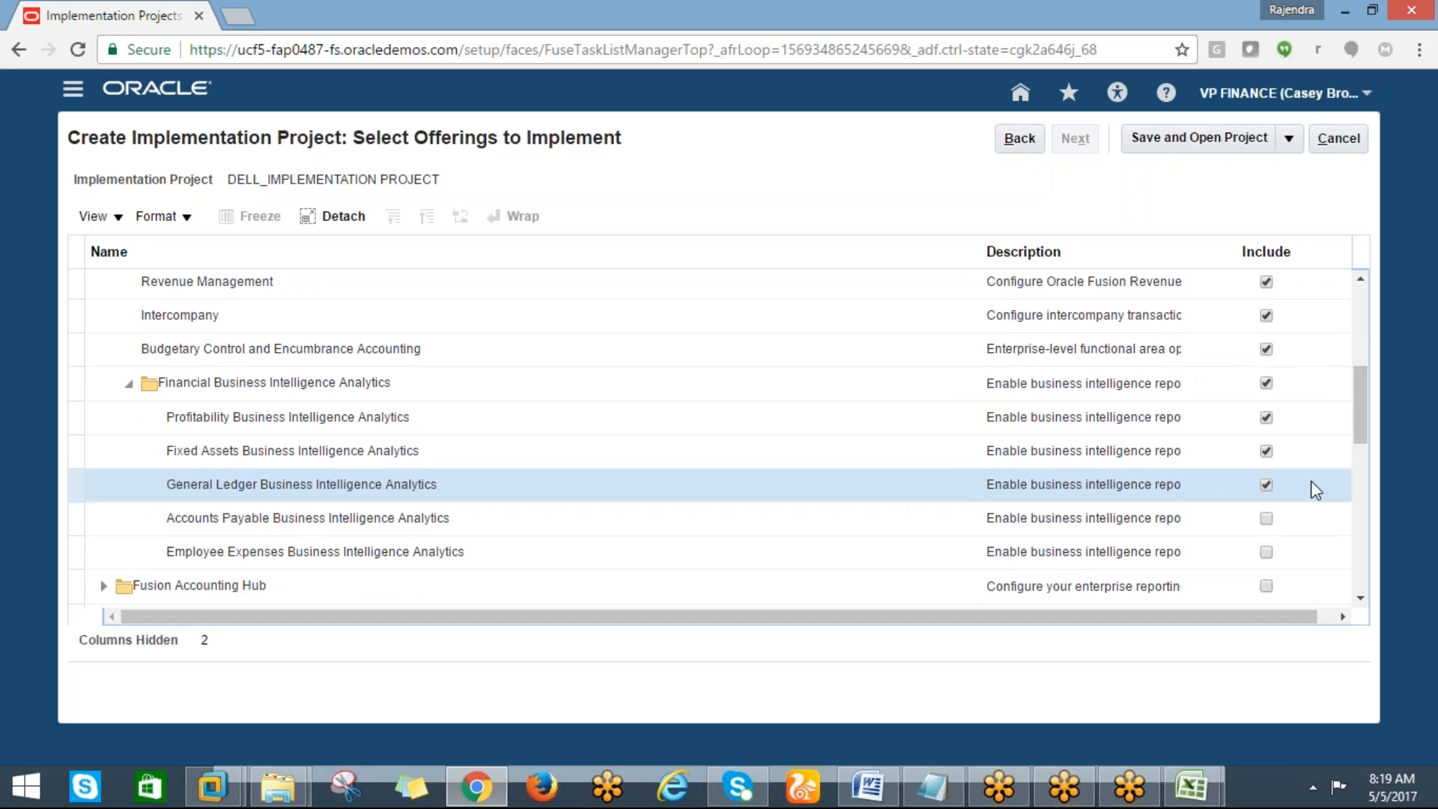
{"action": "left_click", "coordinate": [1265, 518]}
{"action": "left_click", "coordinate": [1265, 552]}
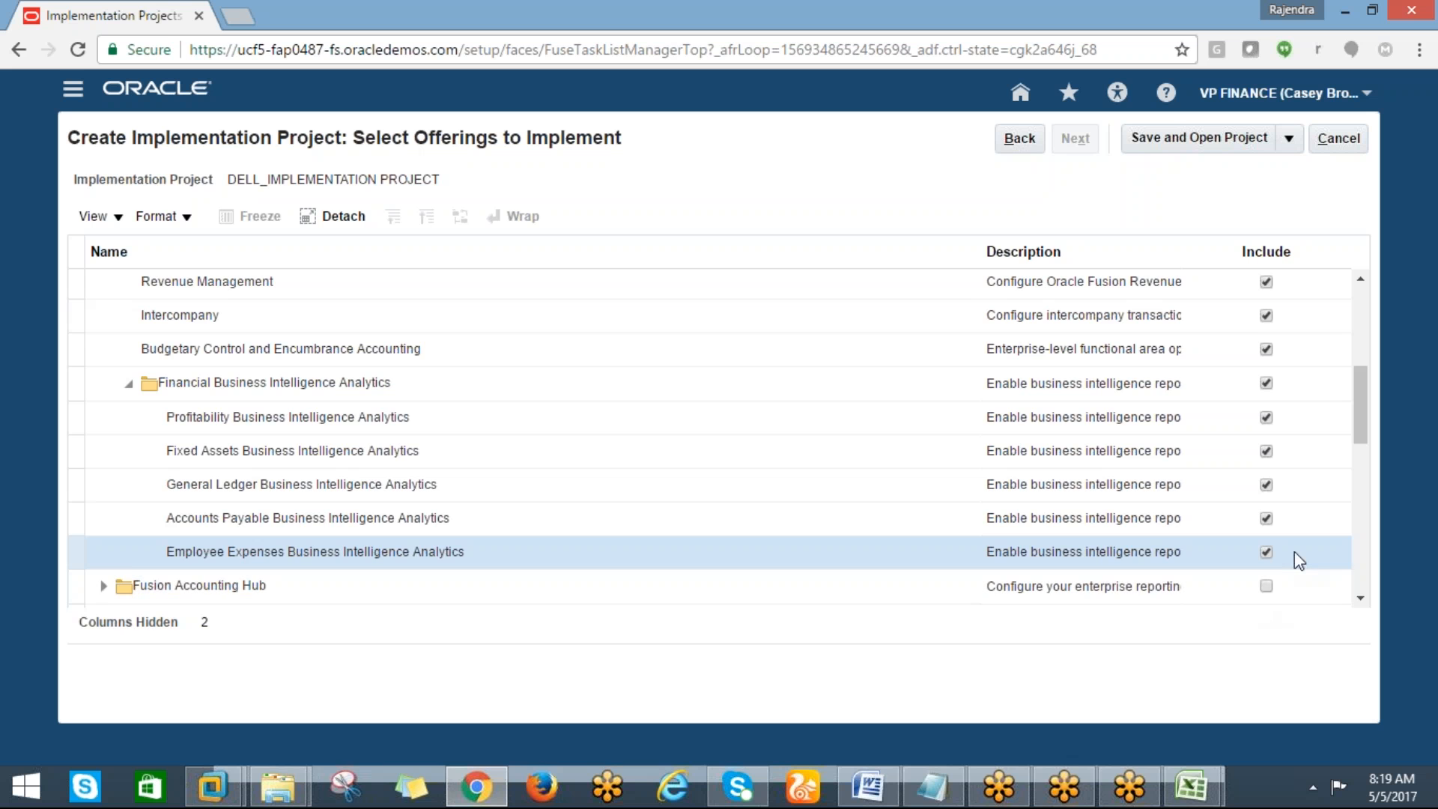
Save and open the implementation project
{"action": "left_click_drag", "start_coordinate": [1359, 423], "coordinate": [1359, 332]}
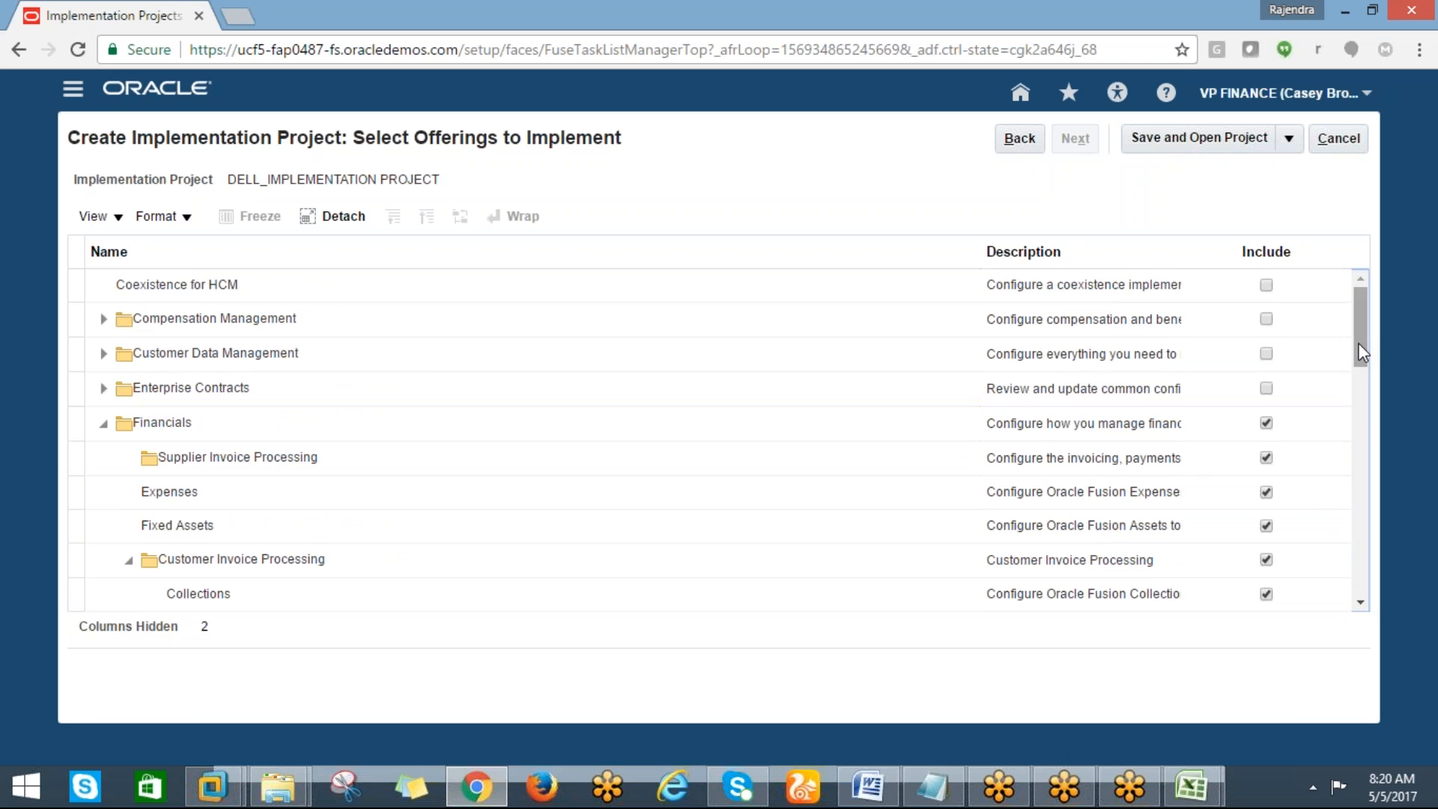
{"action": "left_click_drag", "start_coordinate": [1361, 353], "coordinate": [1356, 458]}
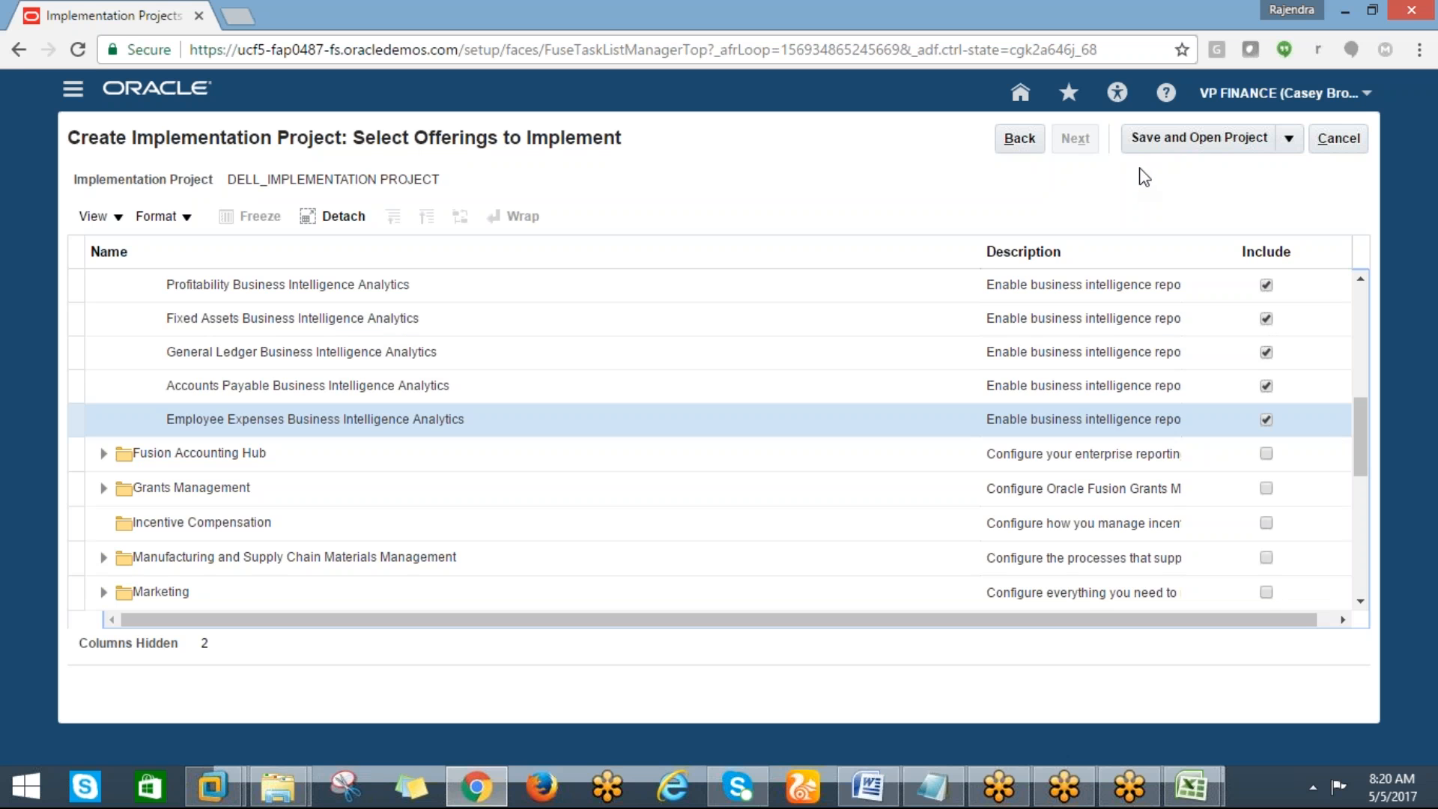
{"action": "left_click", "coordinate": [1144, 146]}
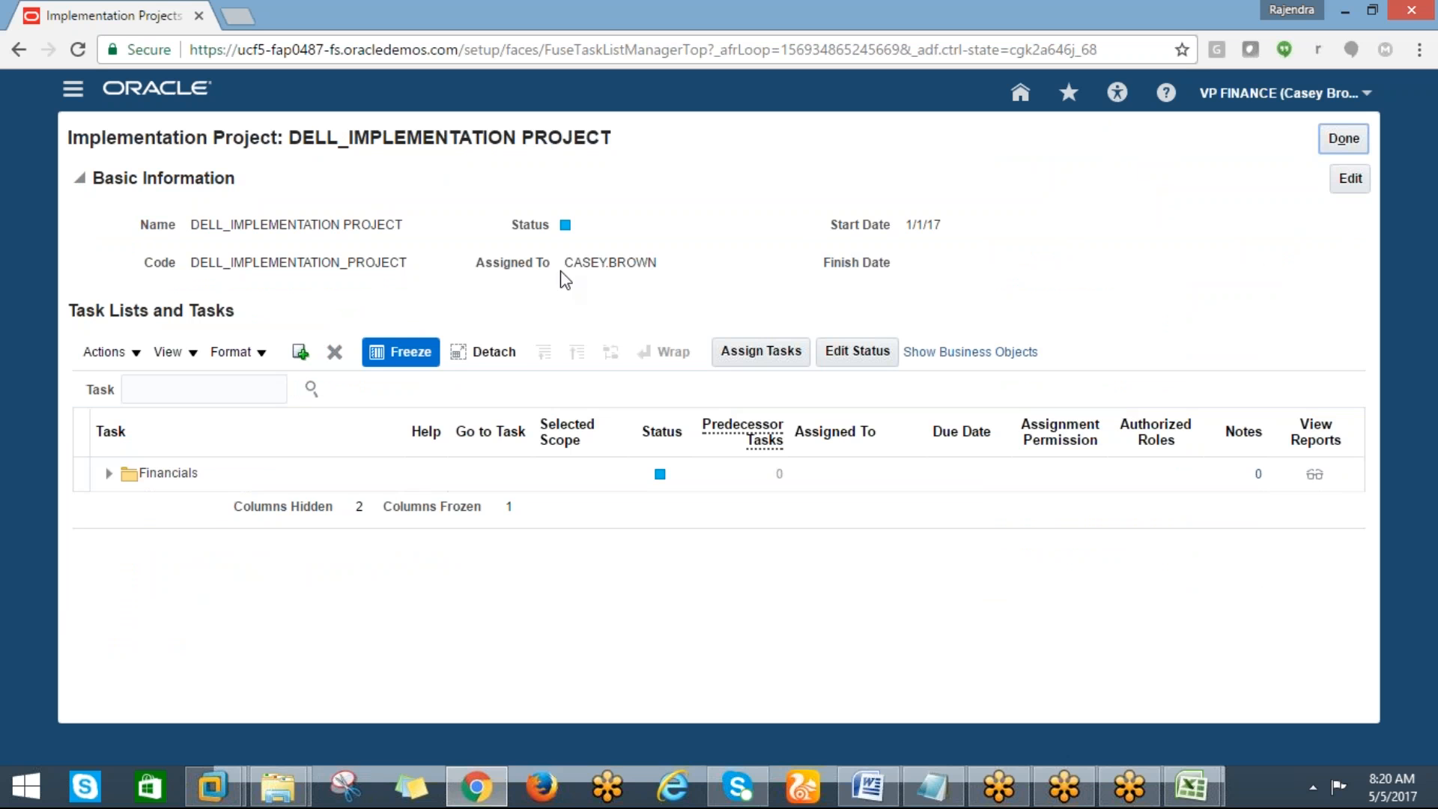
Expand the Financials task list down to the Run User and Roles Synchronization task under Define Synchronization of Users
{"action": "left_click", "coordinate": [108, 474]}
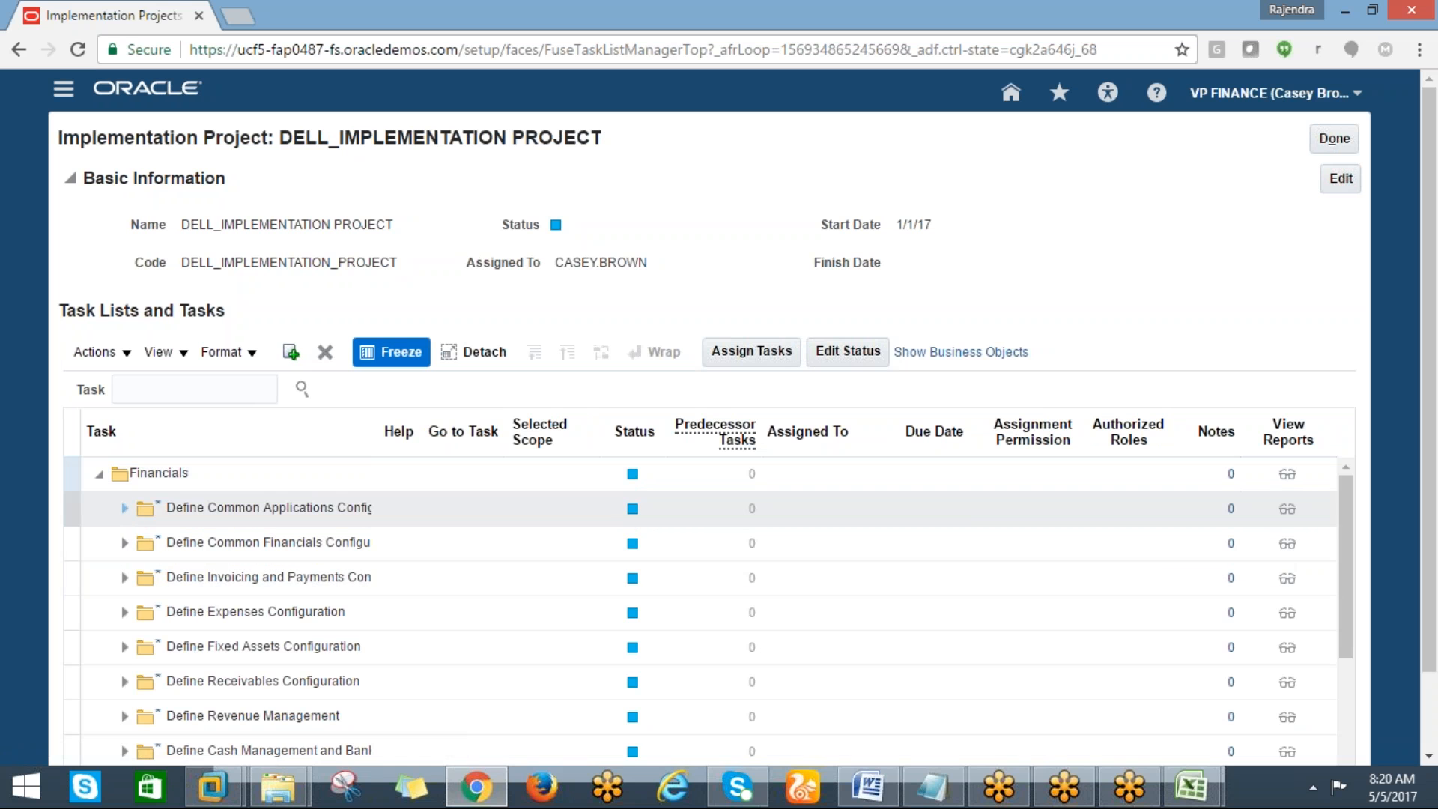
{"action": "left_click", "coordinate": [125, 508]}
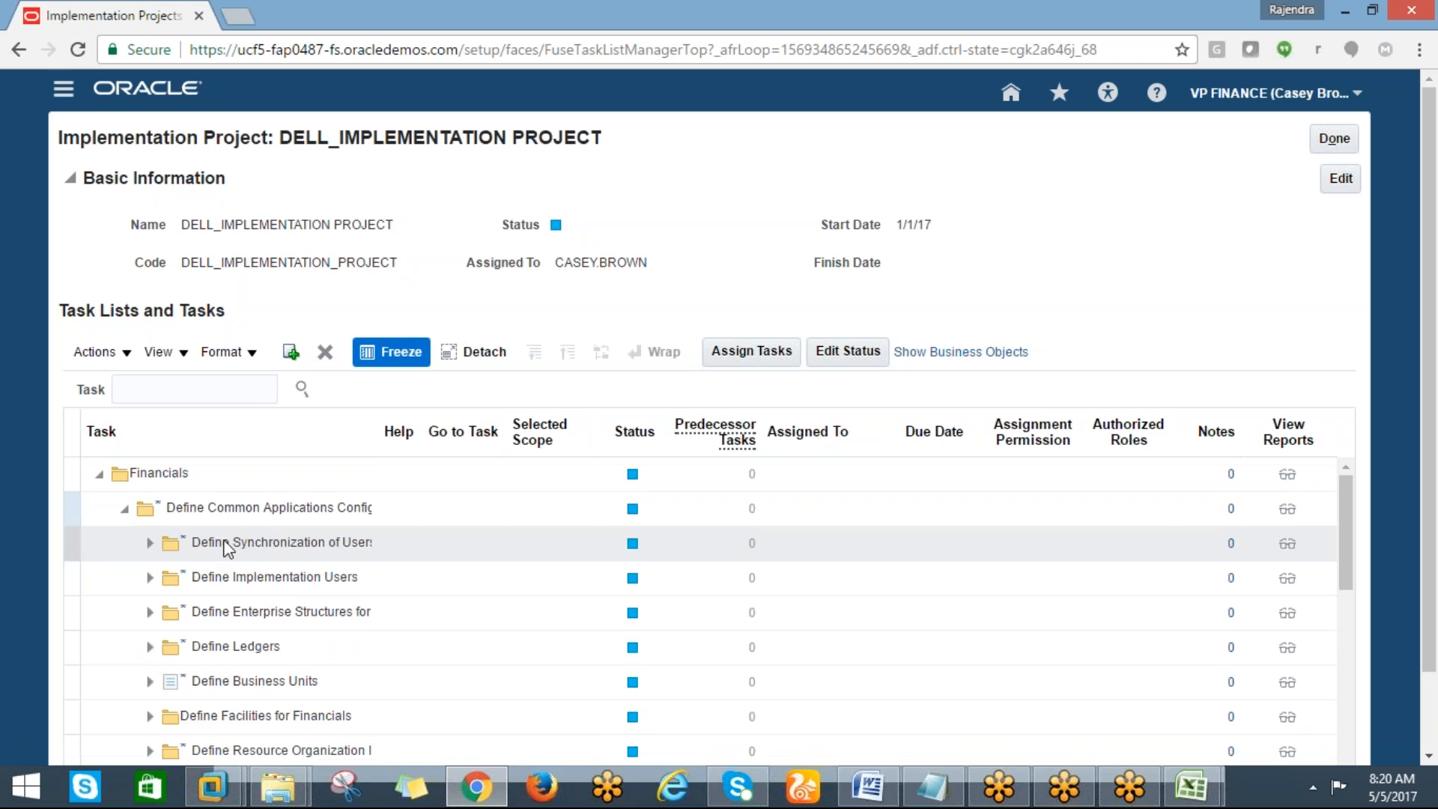
{"action": "left_click", "coordinate": [149, 543]}
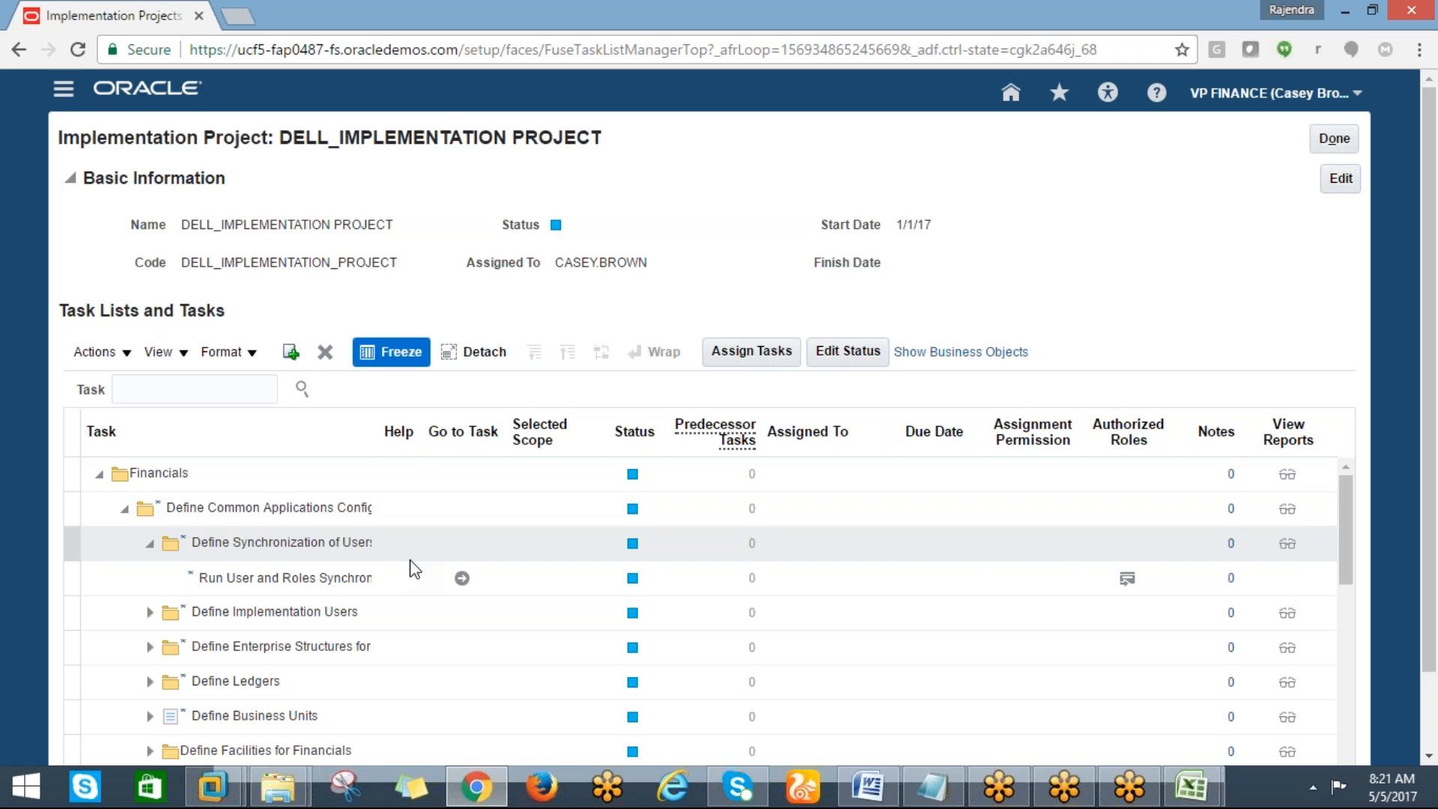
{"action": "left_click", "coordinate": [462, 579]}
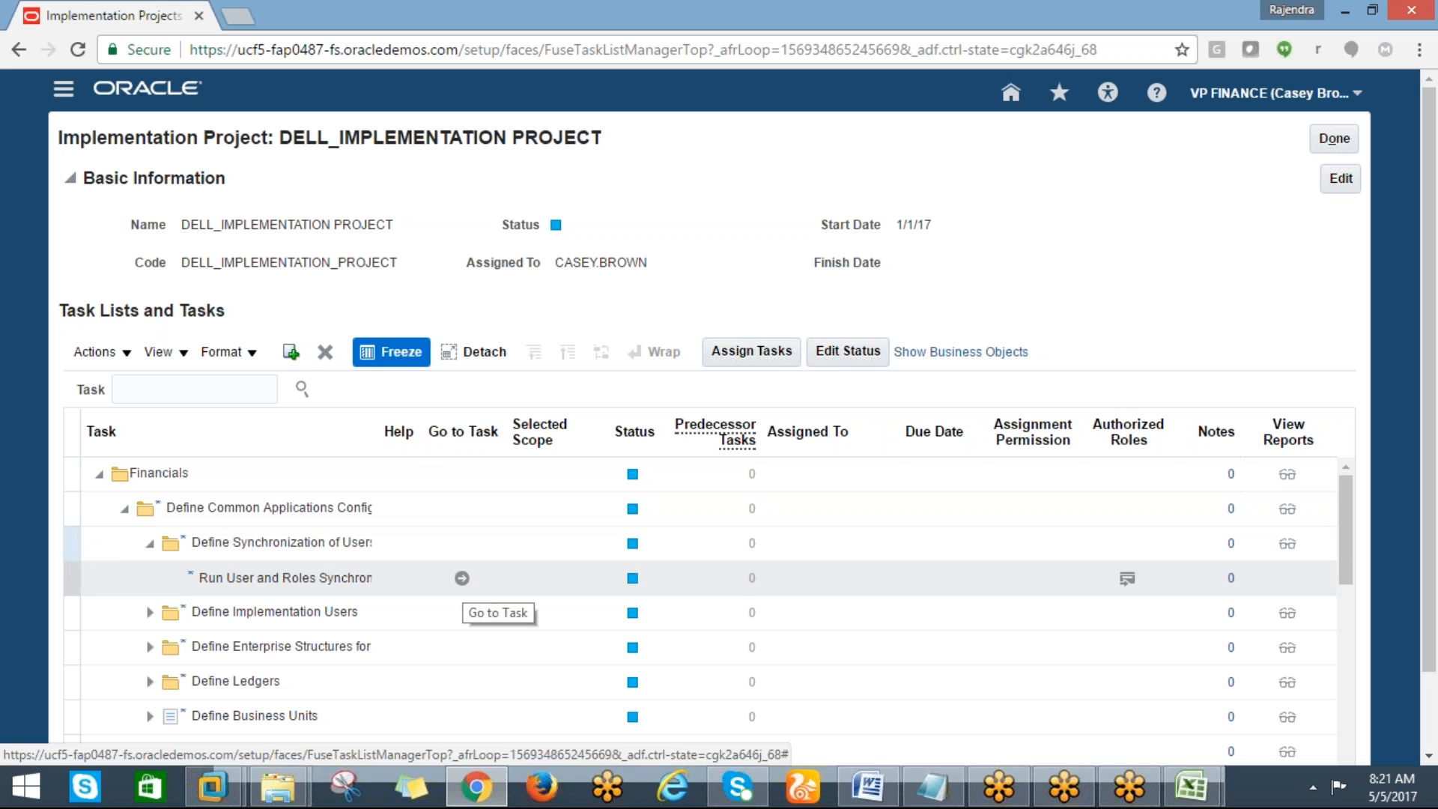
{"action": "left_click", "coordinate": [321, 544]}
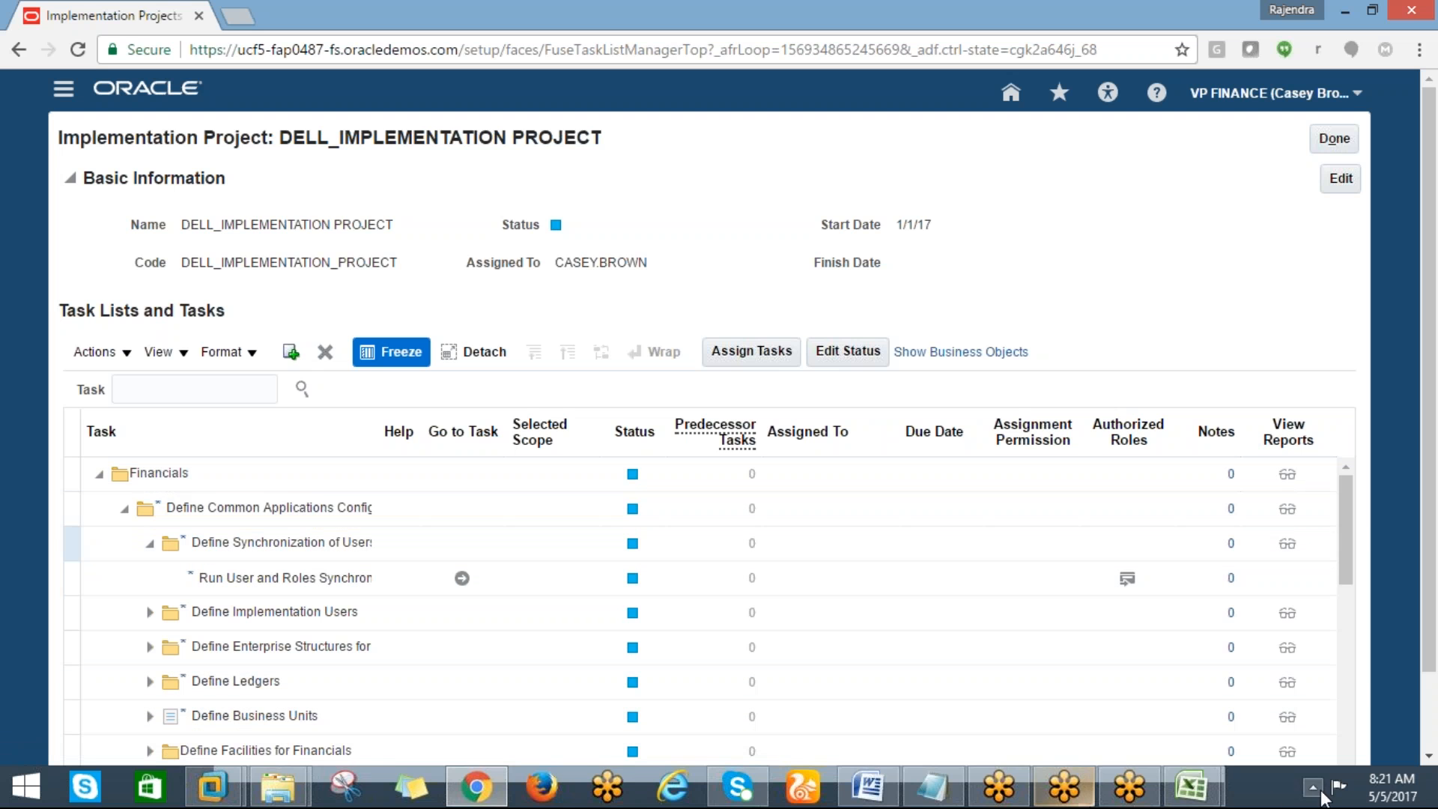
{"action": "mouse_move", "coordinate": [1194, 799]}
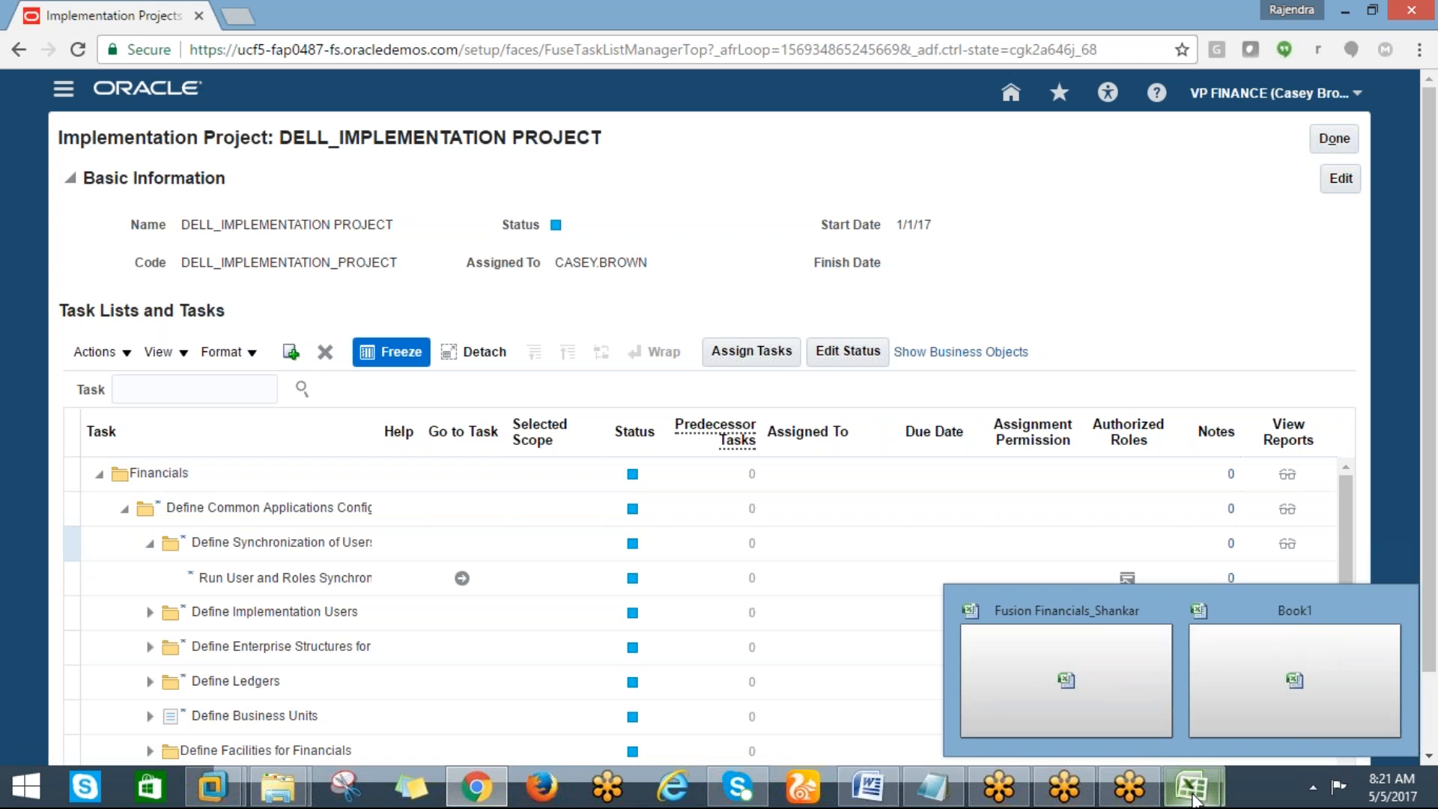
Switch to the Excel checklist and highlight the Assign offerings item in yellow
{"action": "left_click", "coordinate": [1216, 695]}
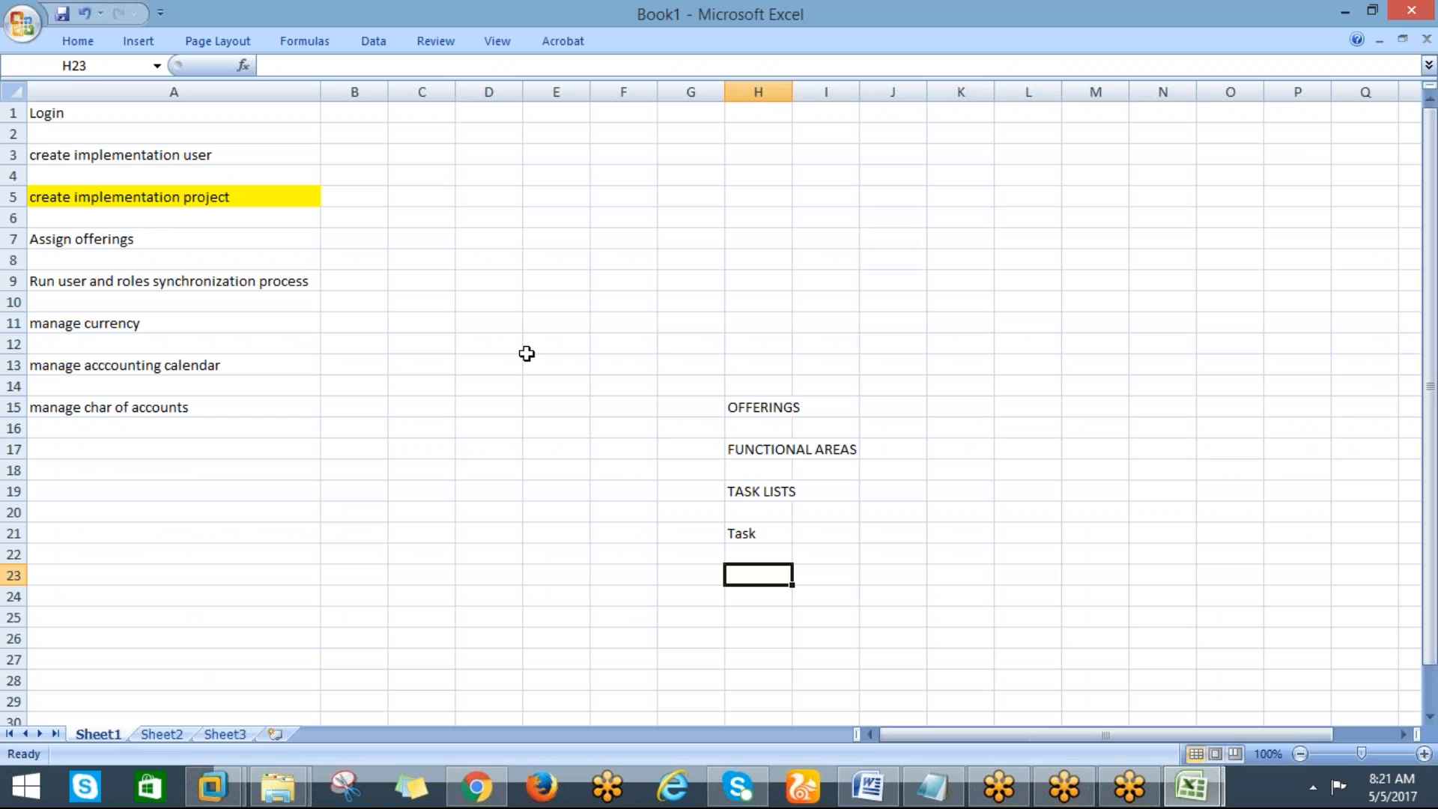
{"action": "left_click", "coordinate": [96, 237]}
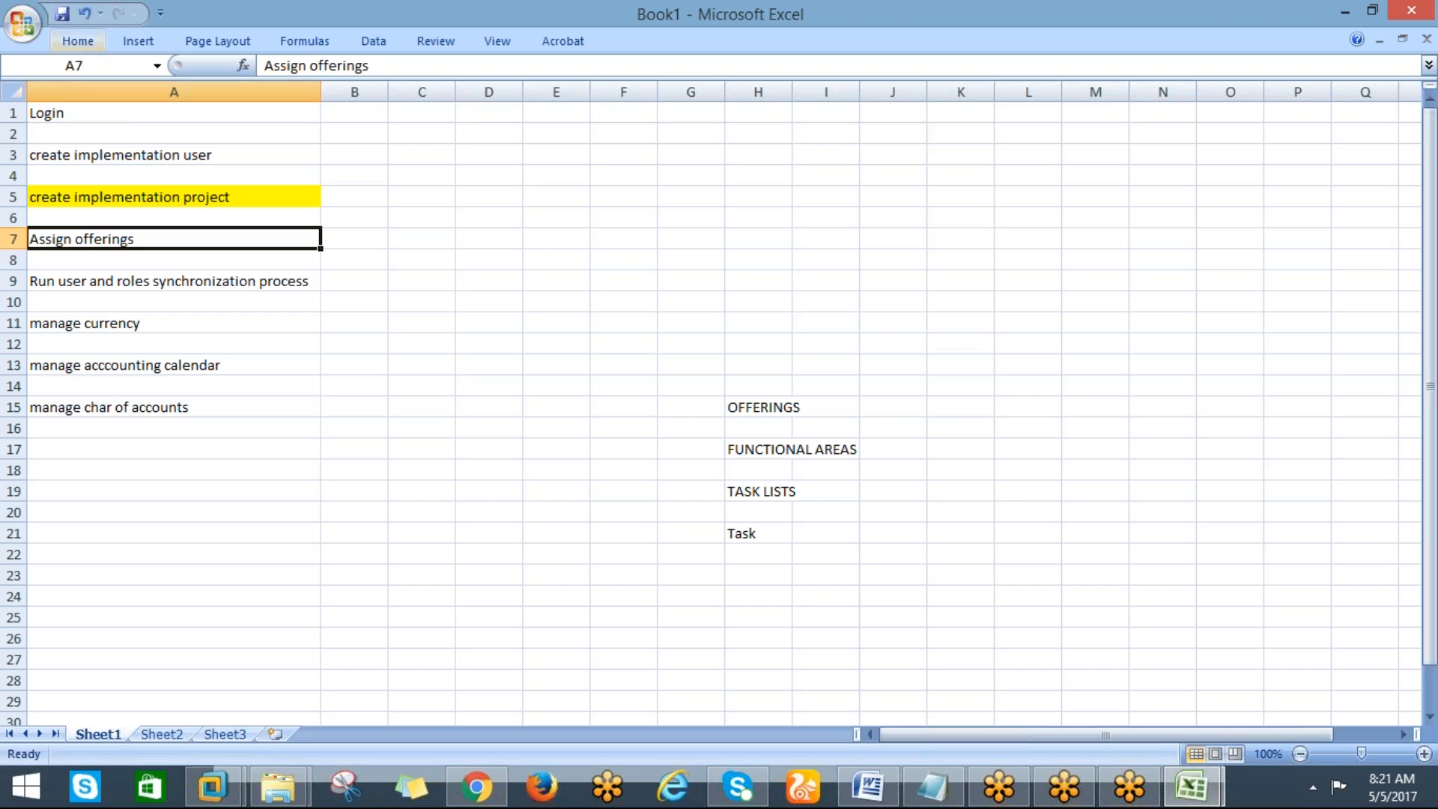
{"action": "left_click", "coordinate": [78, 40]}
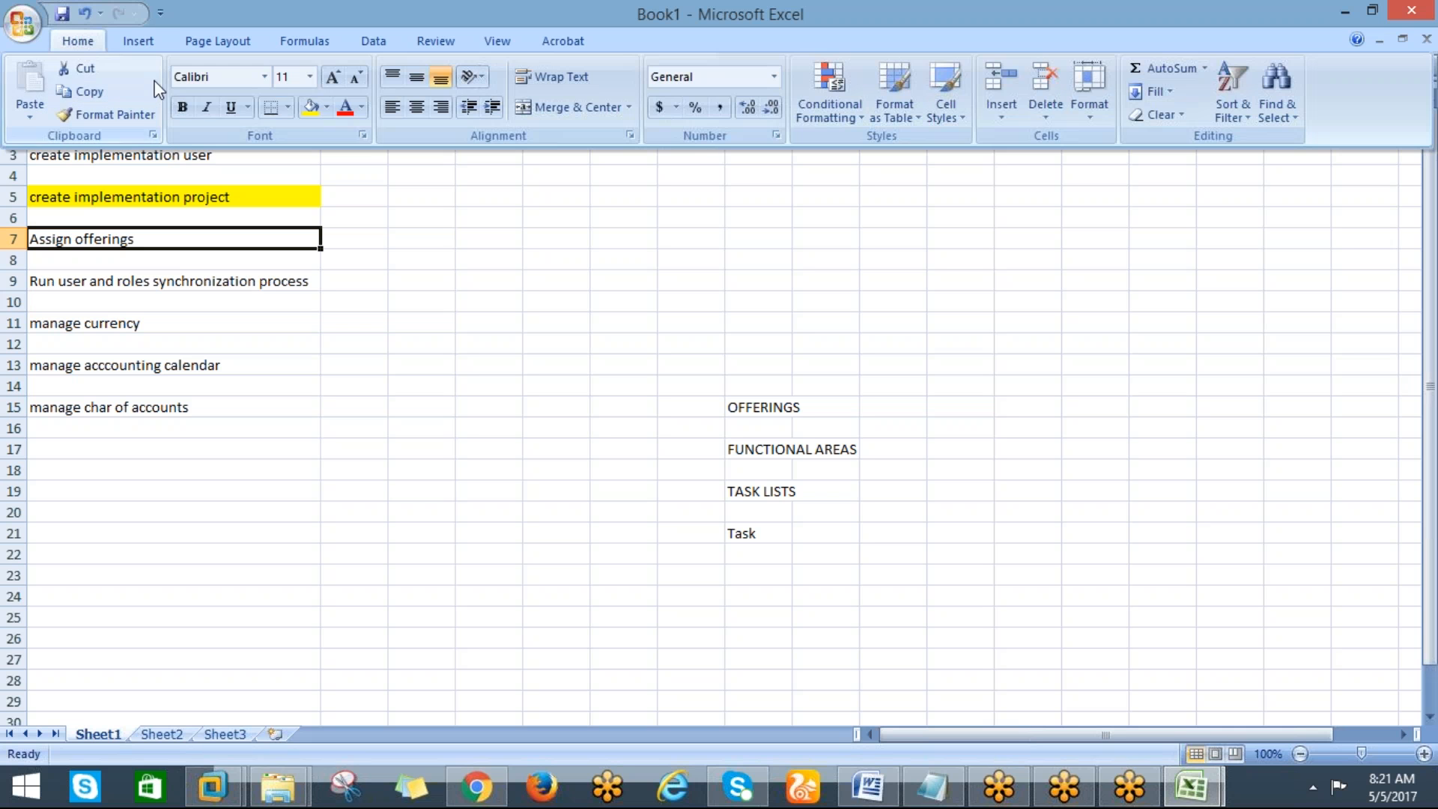
{"action": "left_click", "coordinate": [310, 108]}
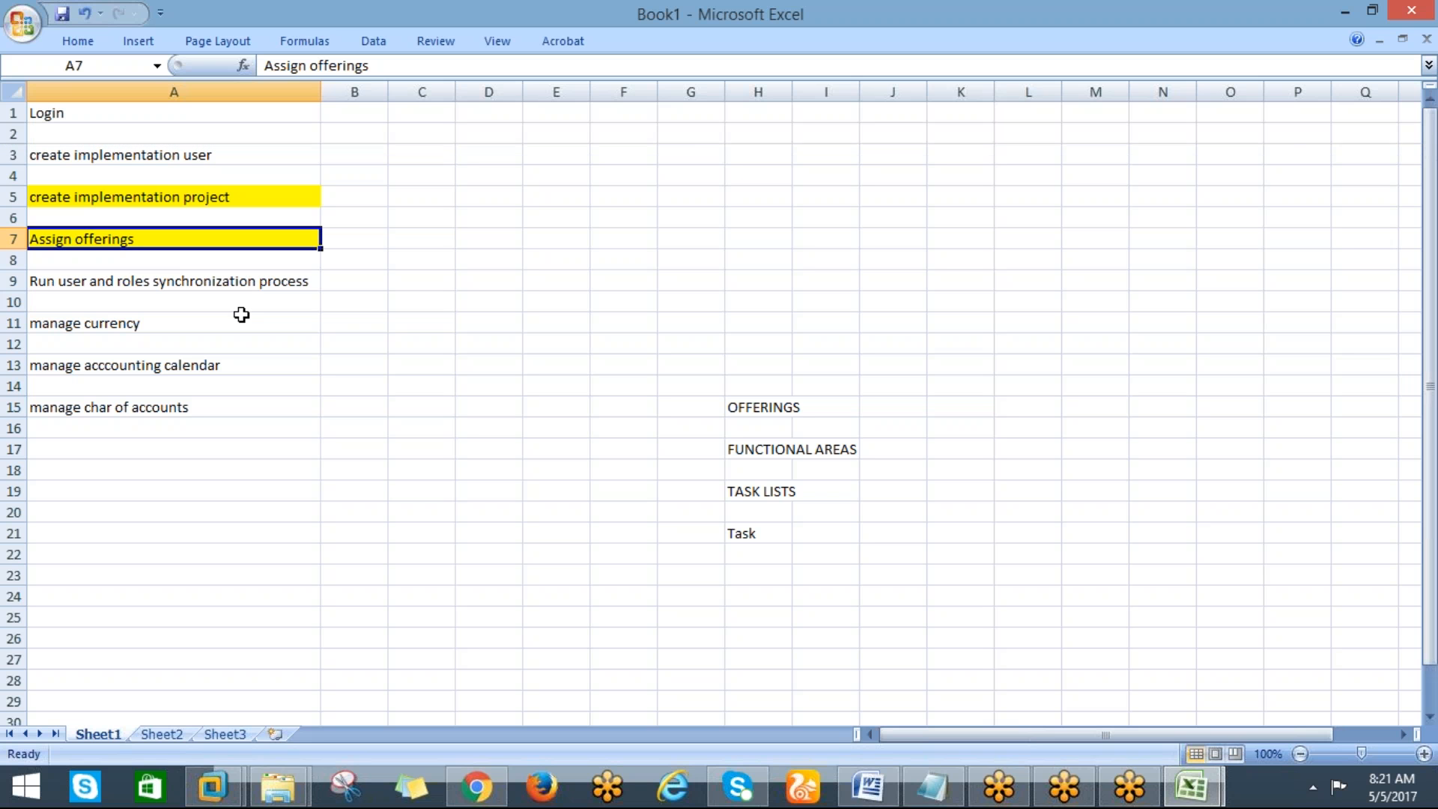
{"action": "left_click", "coordinate": [217, 284]}
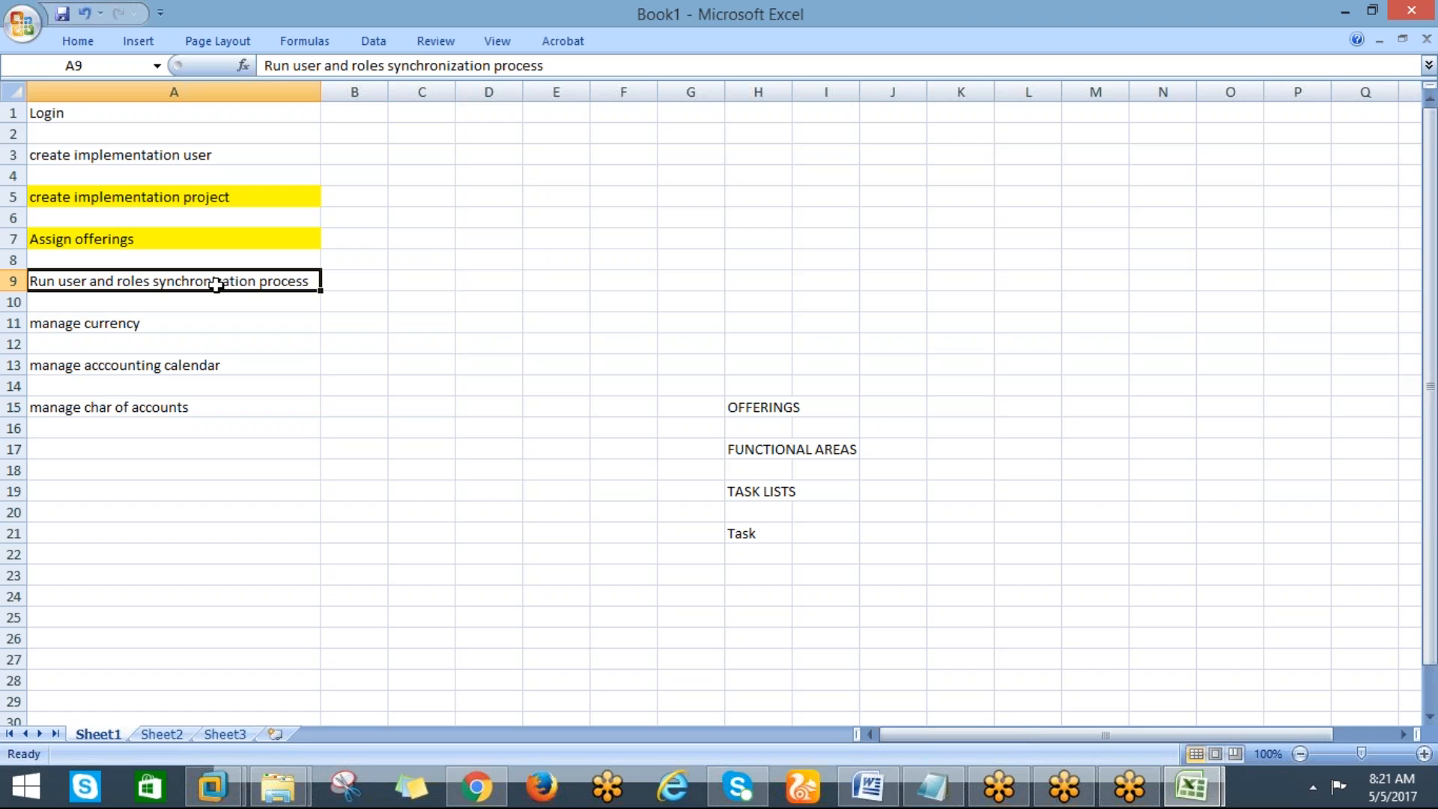
Back in the implementation project, search the tasks for "run user" and open the Run User and Roles Synchronization Process result
{"action": "key", "text": "alt+Tab"}
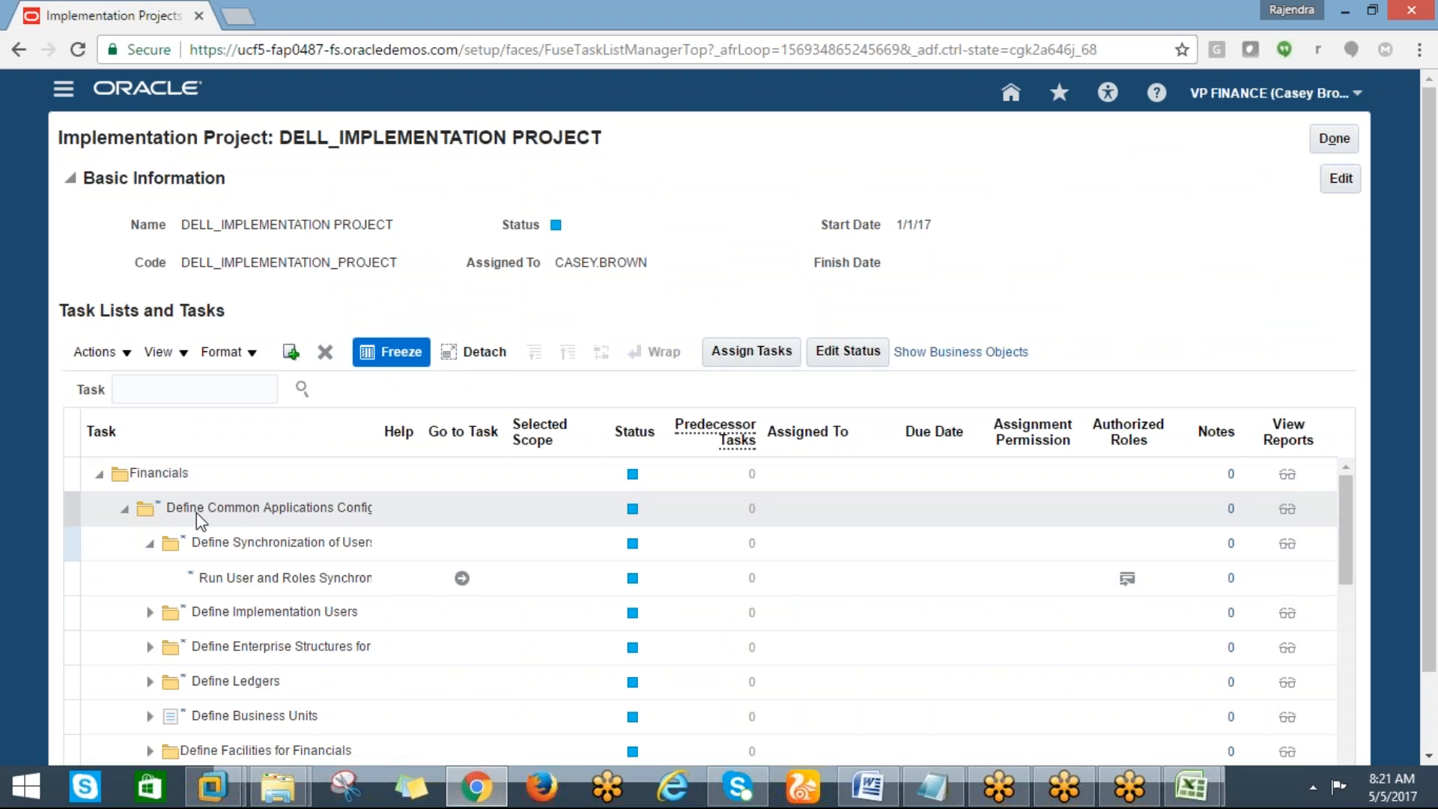
{"action": "left_click", "coordinate": [275, 550]}
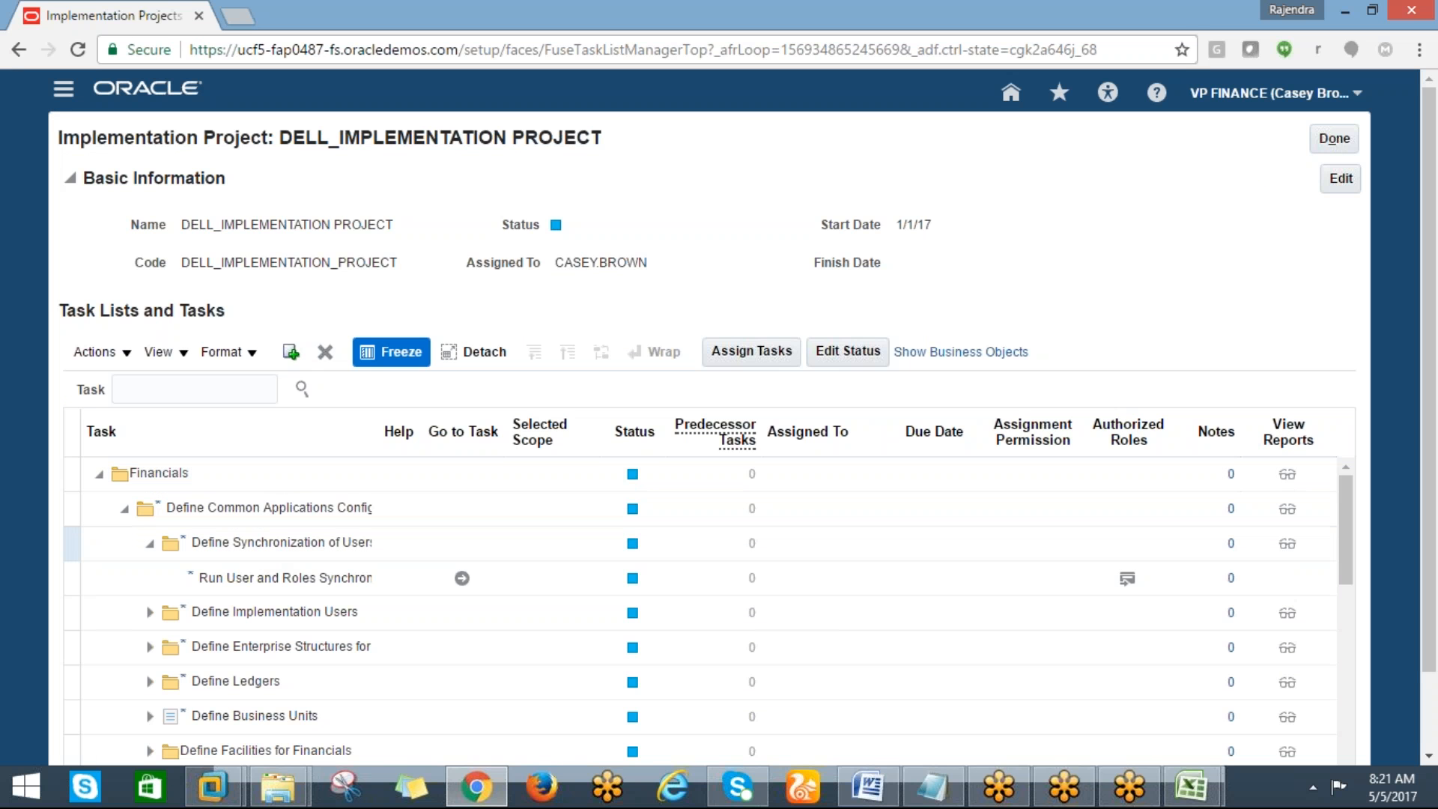
{"action": "left_click", "coordinate": [136, 391]}
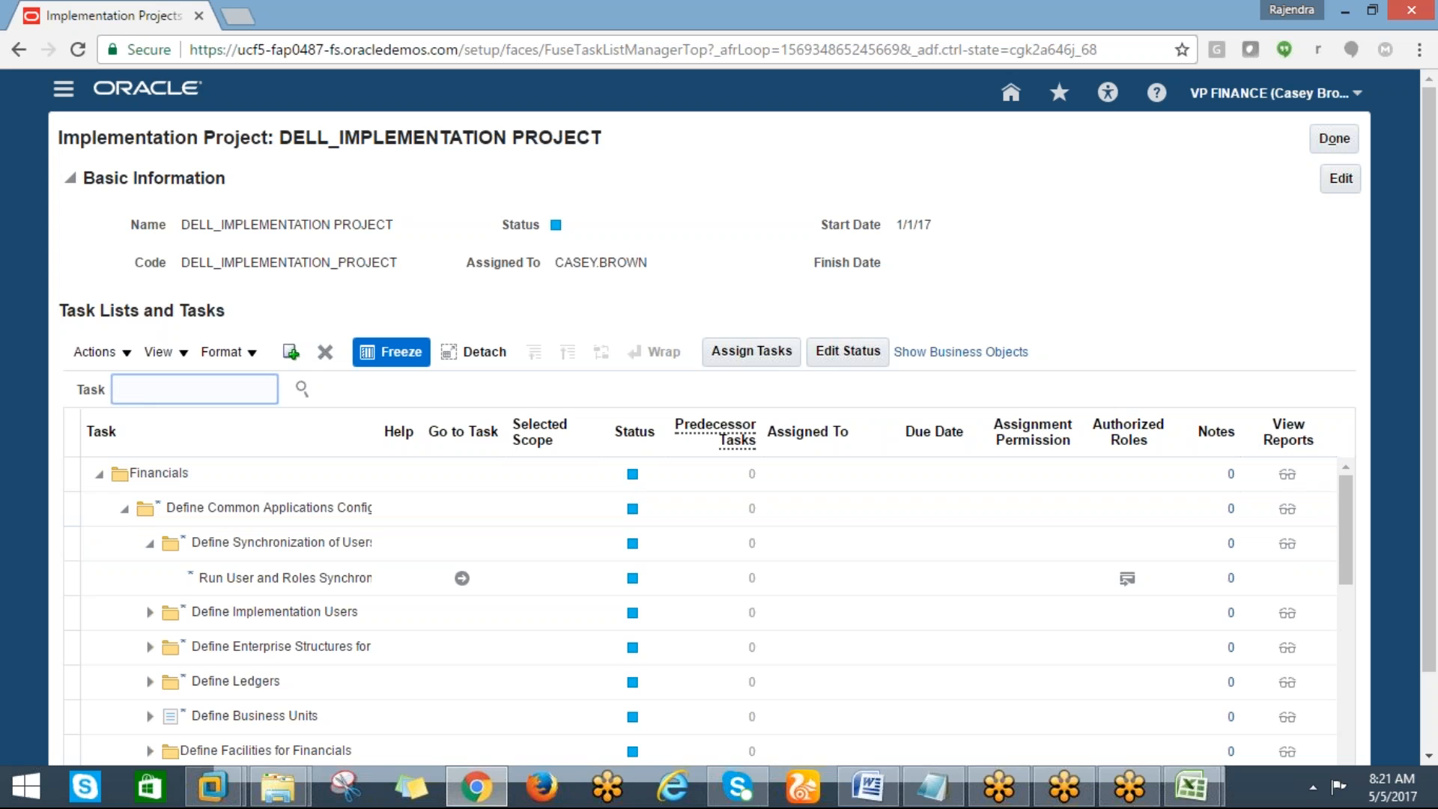
{"action": "type", "text": "run user"}
{"action": "left_click", "coordinate": [302, 388]}
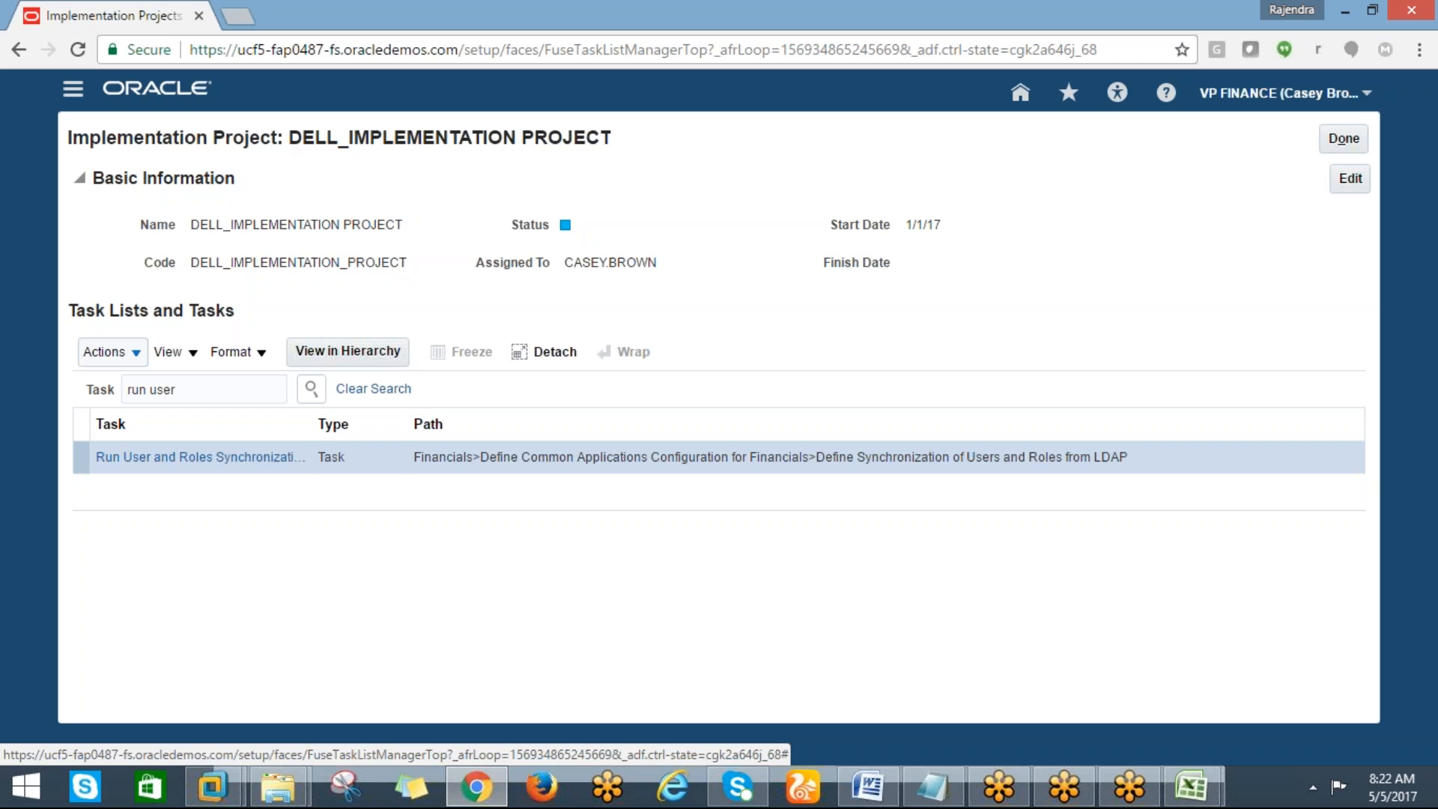
{"action": "left_click", "coordinate": [141, 469]}
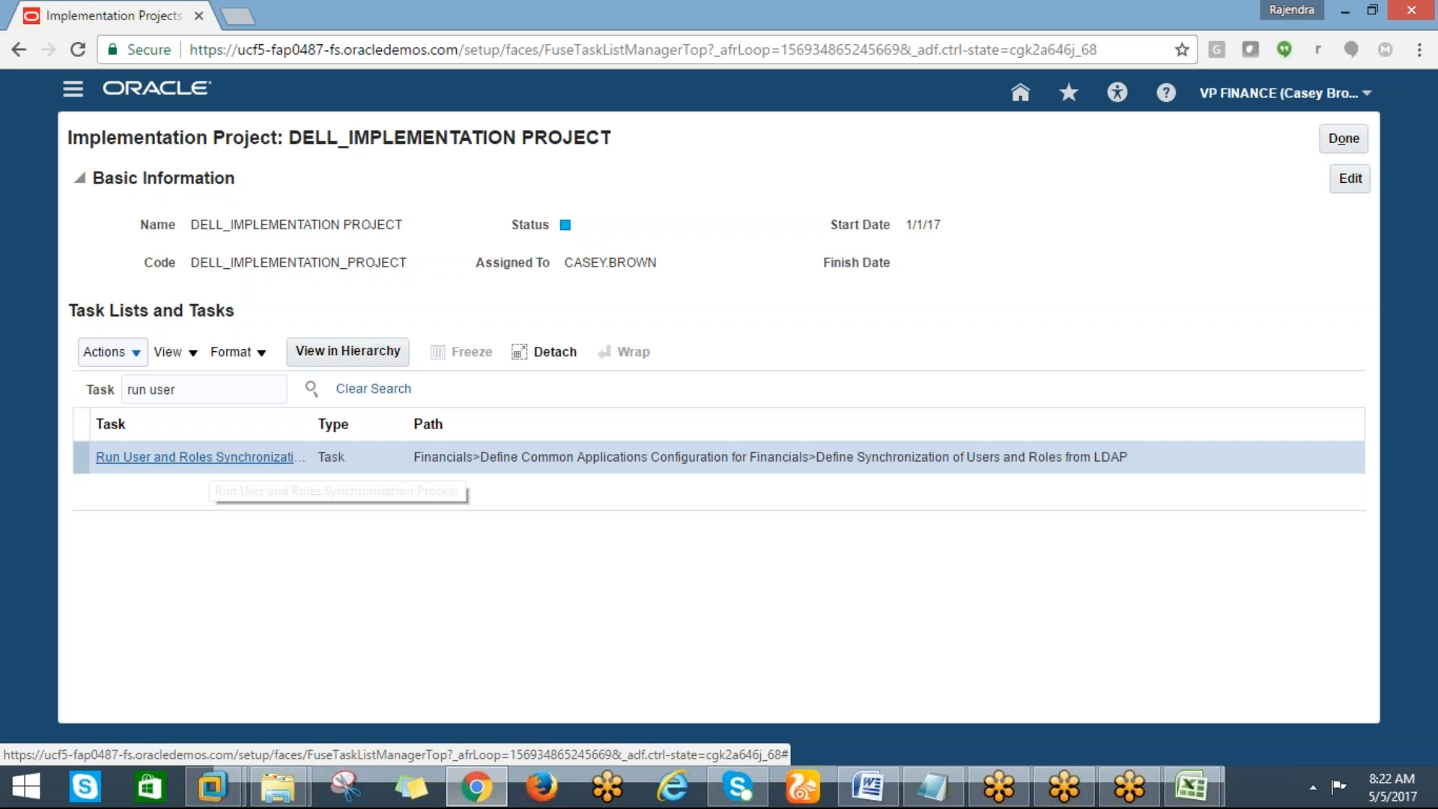
{"action": "left_click", "coordinate": [201, 457]}
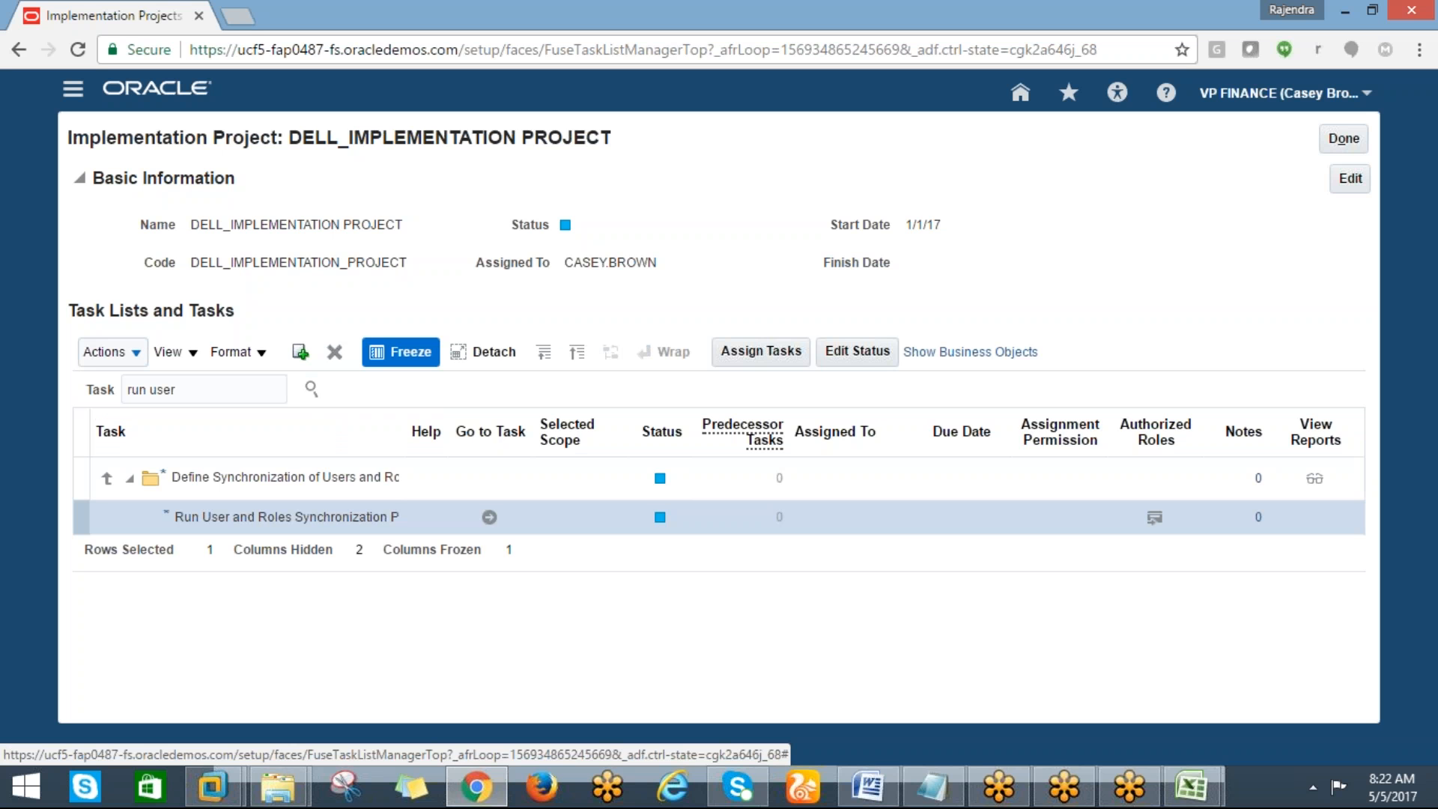
Go to the Run User and Roles Synchronization Process task and submit the Retrieve Latest LDAP Changes process
{"action": "left_click", "coordinate": [489, 517]}
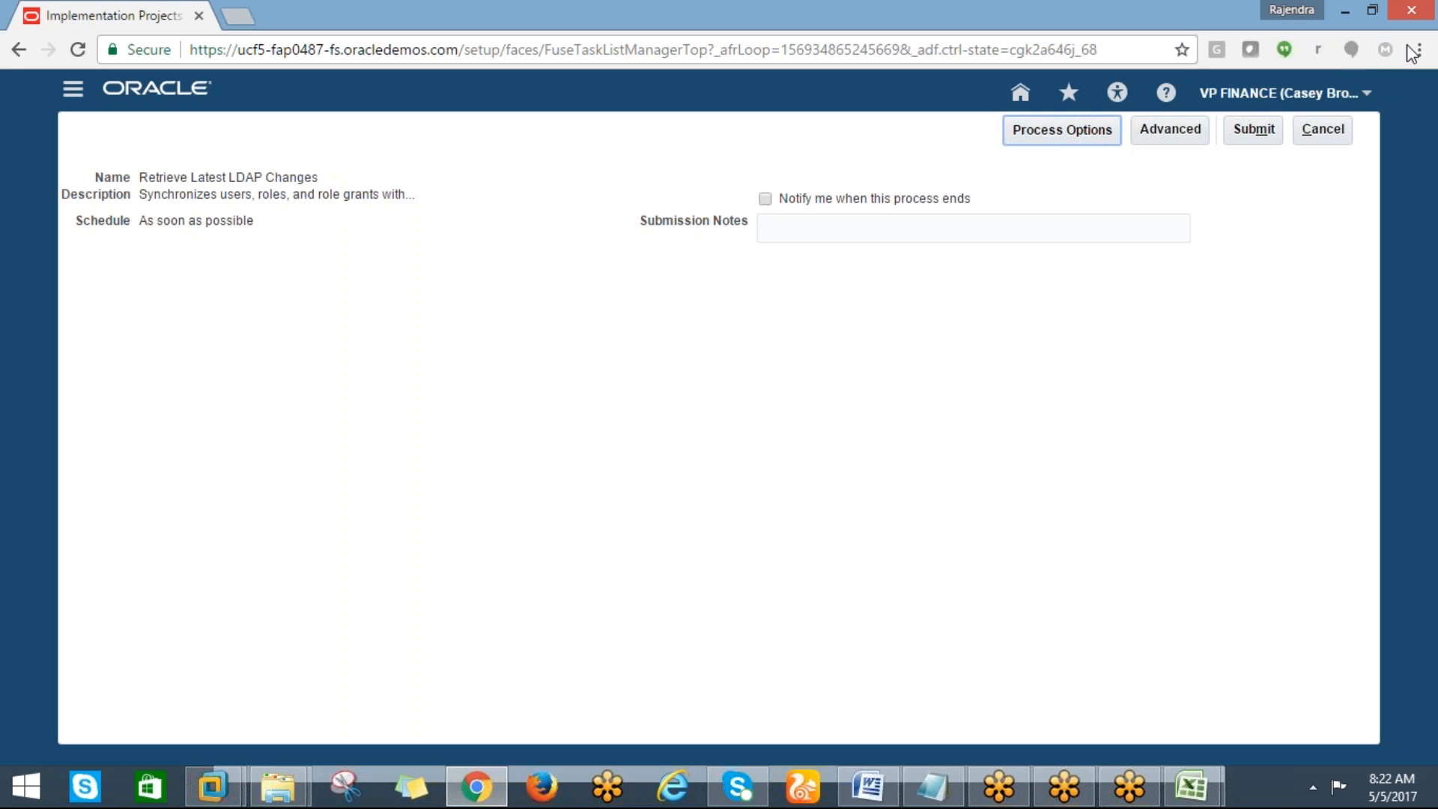
{"action": "left_click", "coordinate": [1248, 137]}
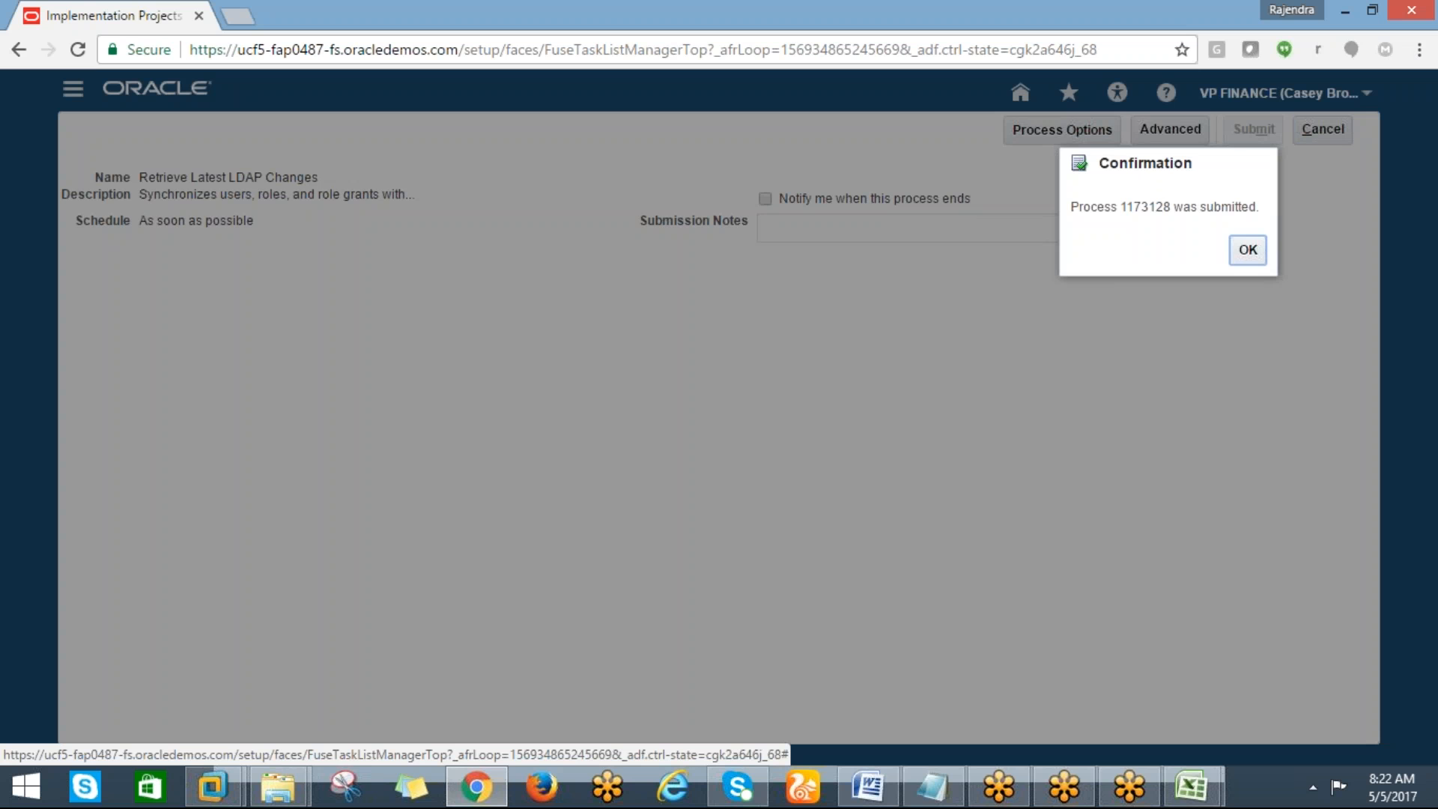
{"action": "left_click", "coordinate": [1247, 251]}
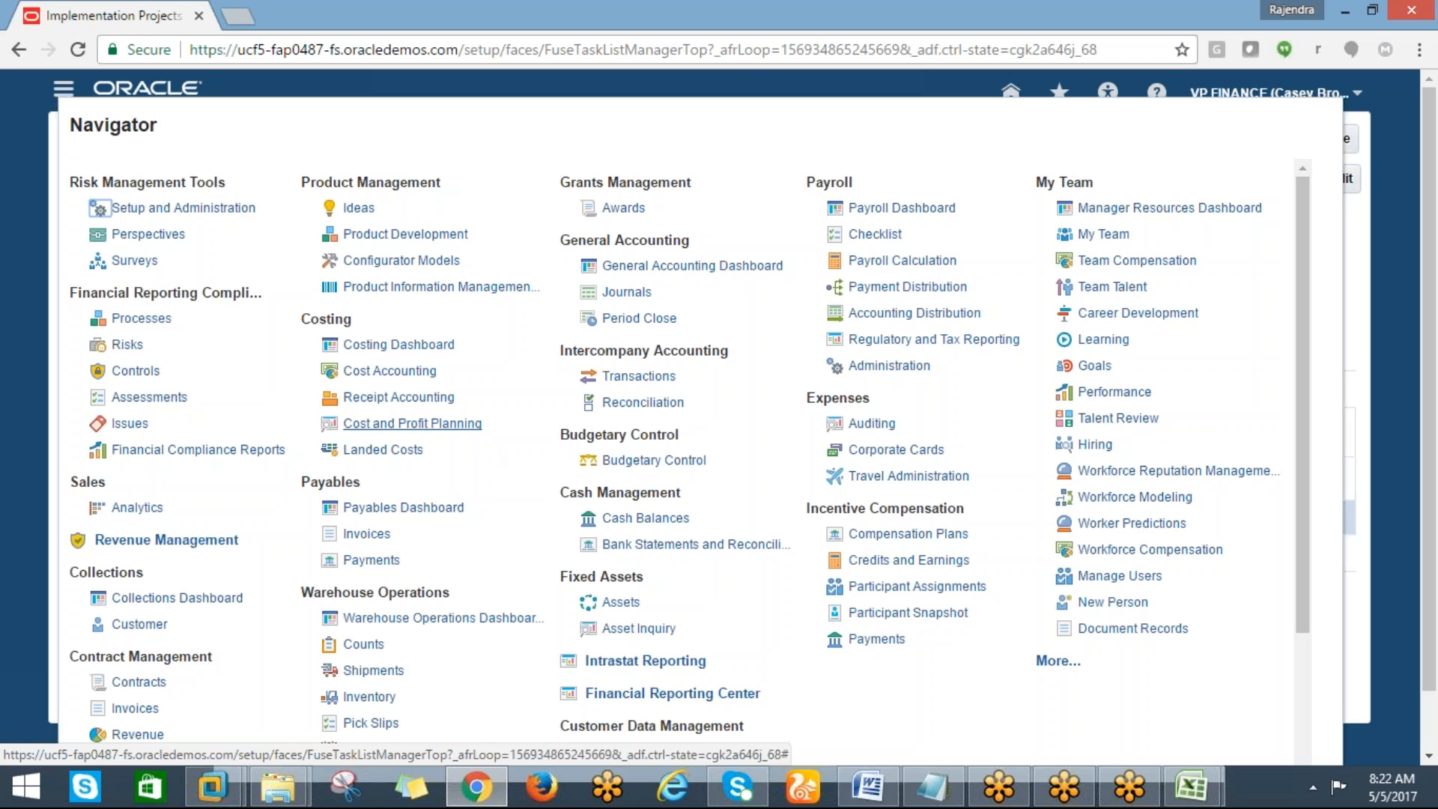
Open Scheduled Processes and refresh the list to check the Retrieve Latest LDAP Changes process status
{"action": "left_click", "coordinate": [1059, 662]}
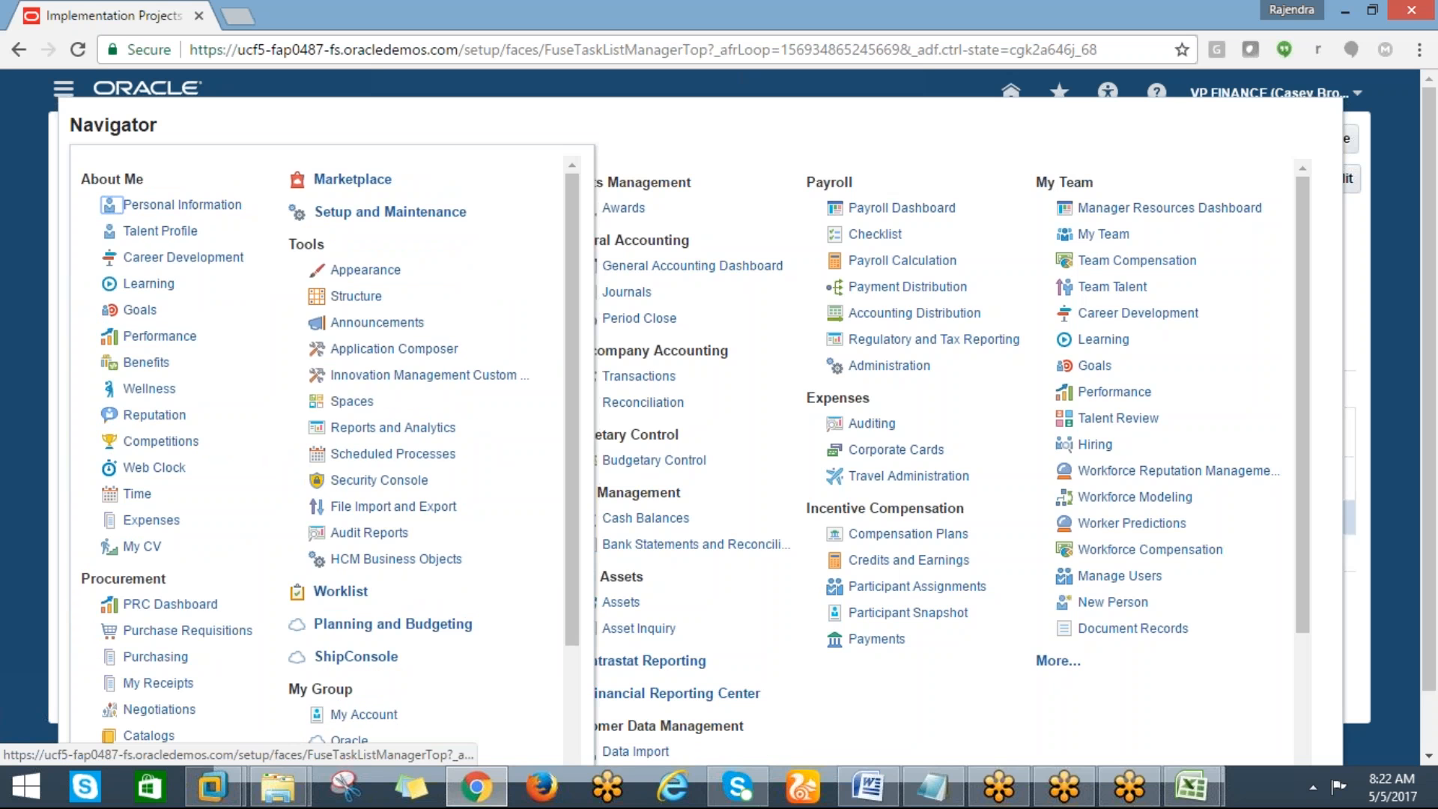
{"action": "left_click", "coordinate": [369, 454]}
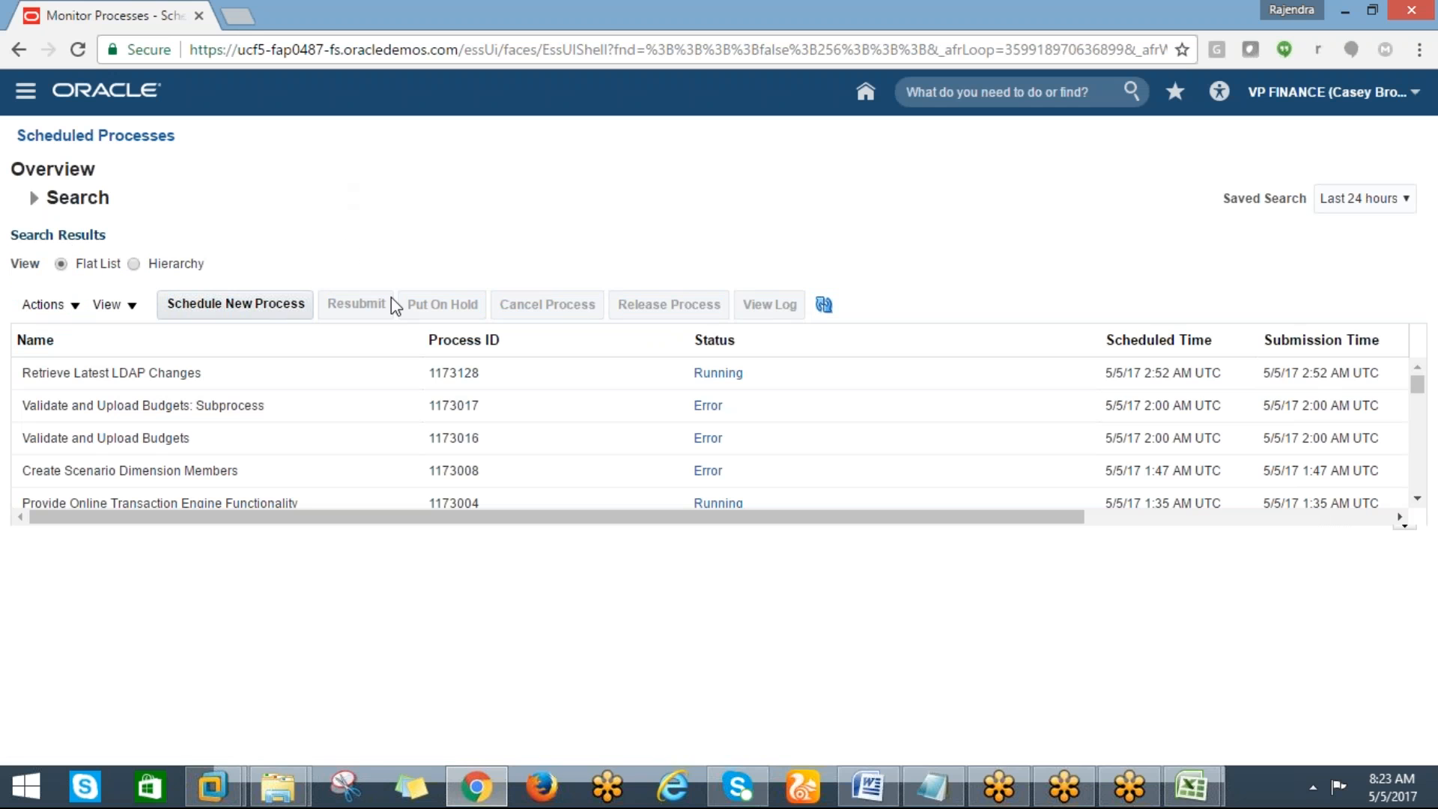
{"action": "left_click", "coordinate": [826, 304]}
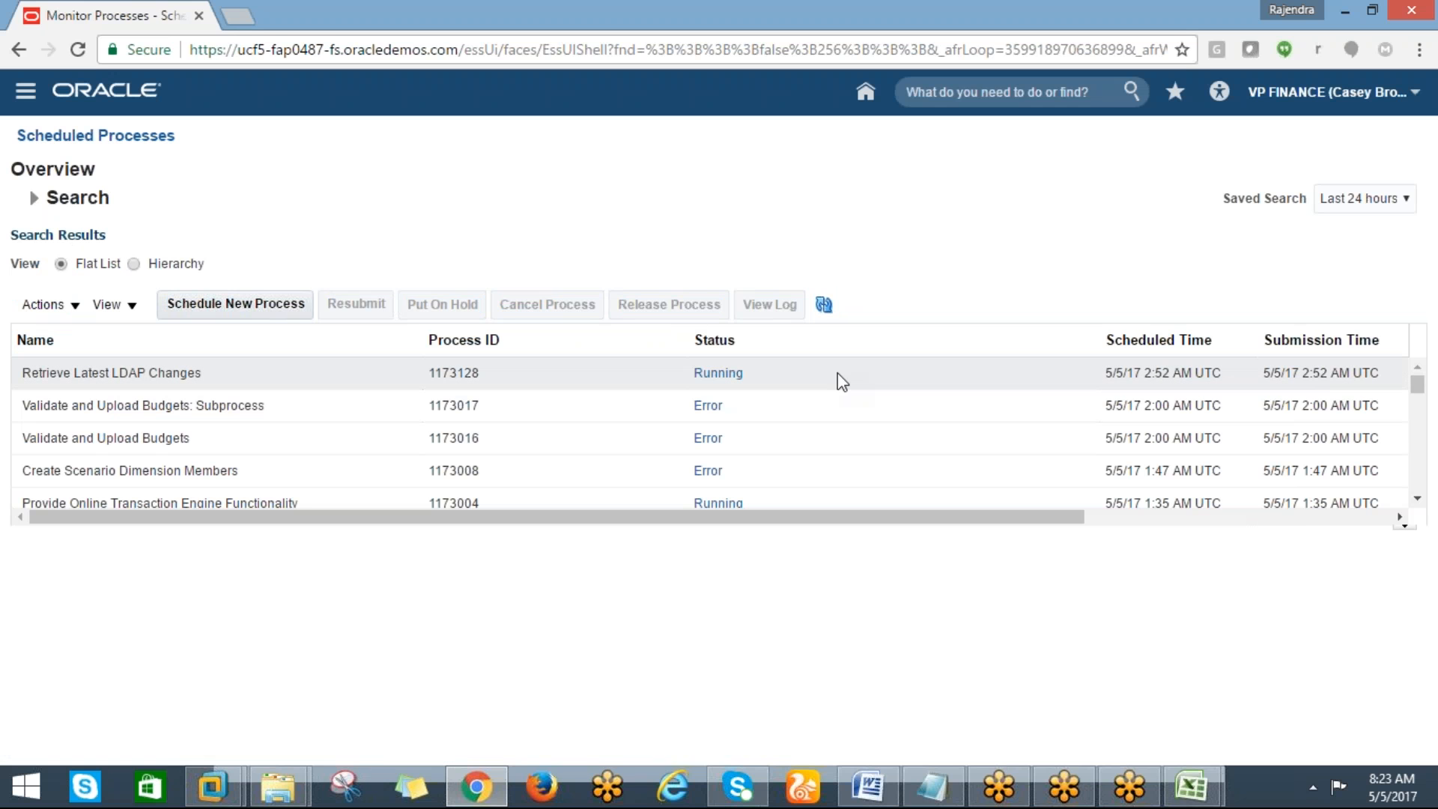
{"action": "left_click", "coordinate": [825, 314]}
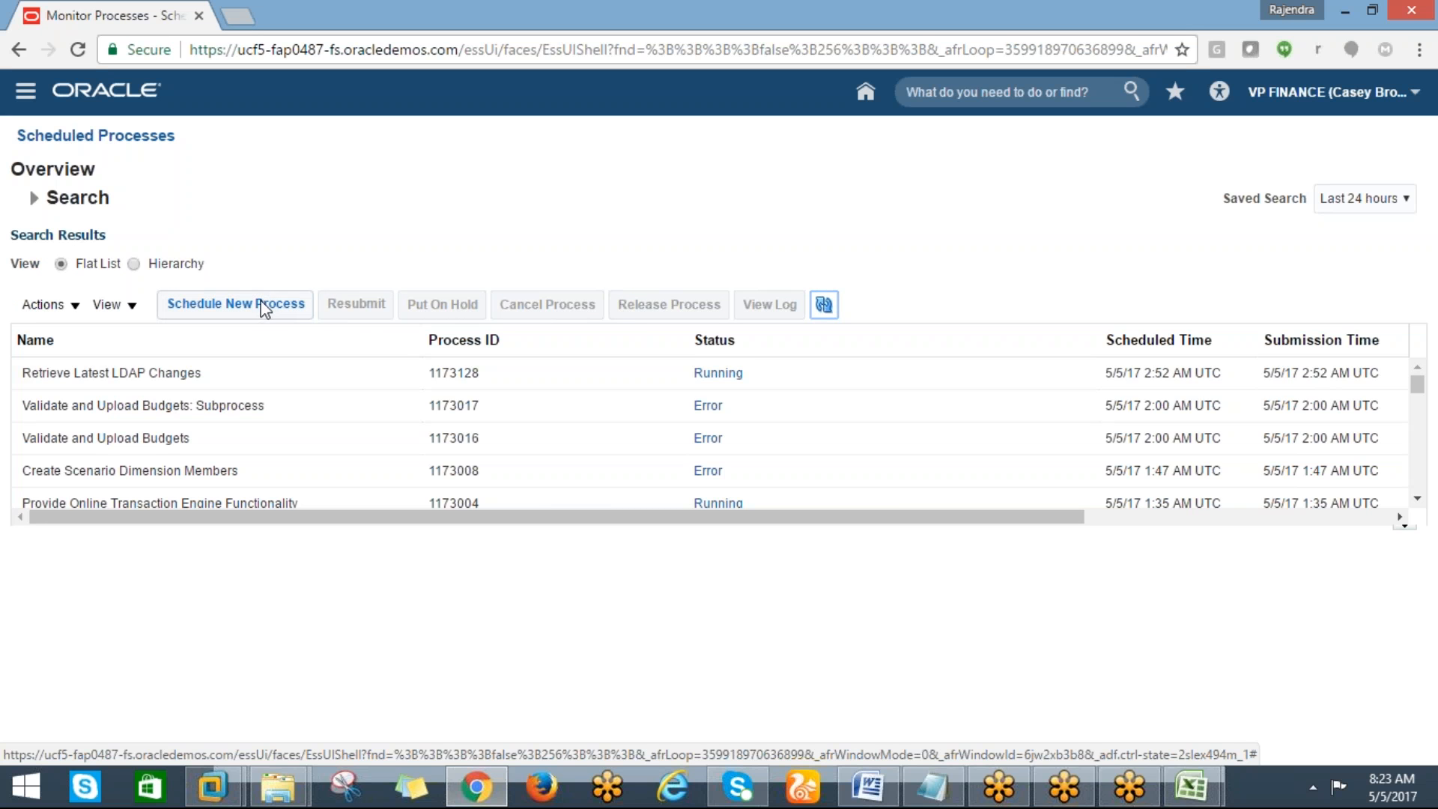
{"action": "left_click", "coordinate": [223, 311]}
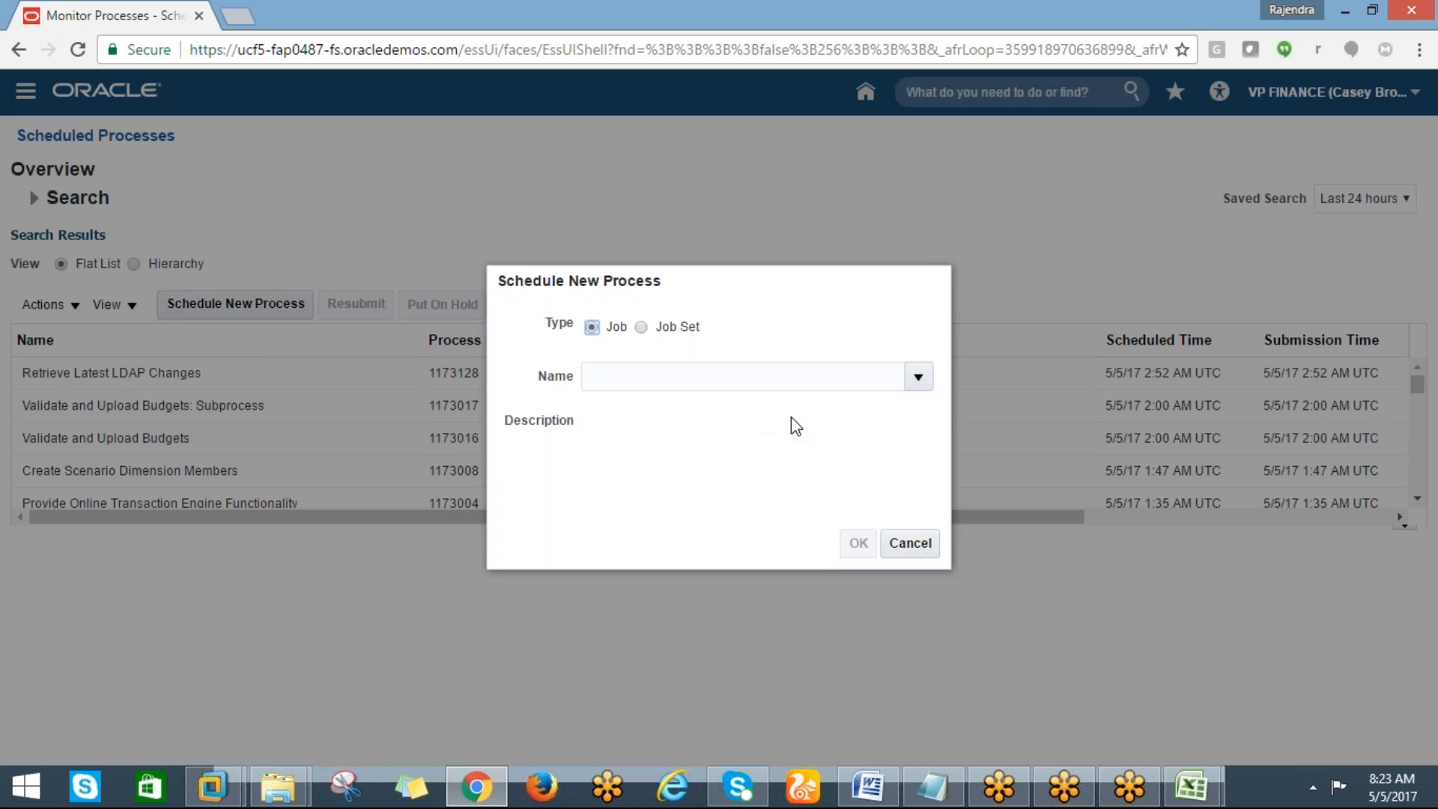
{"action": "left_click", "coordinate": [909, 551]}
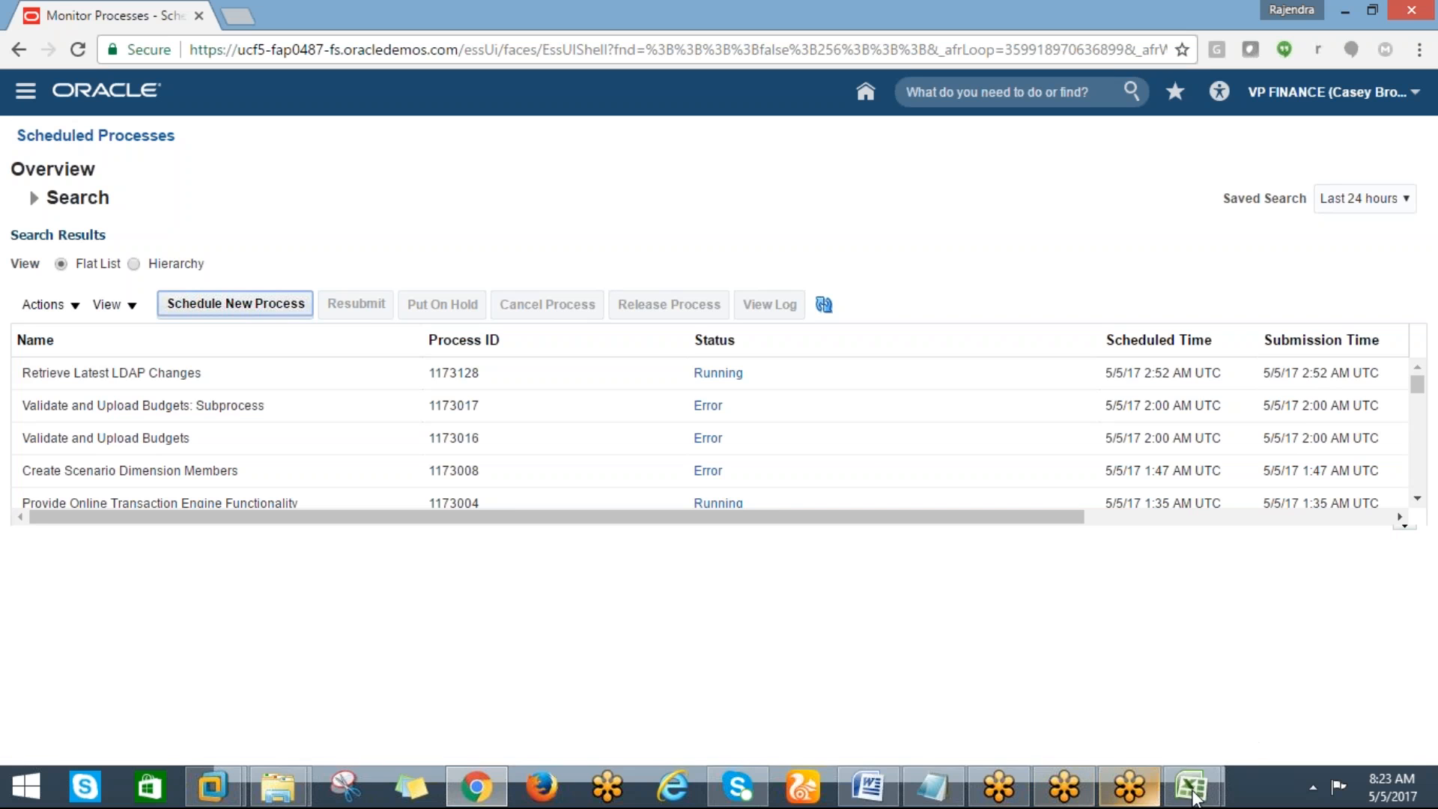
Switch to the Excel checklist and highlight the Run user and roles synchronization process item in yellow
{"action": "mouse_move", "coordinate": [1193, 800]}
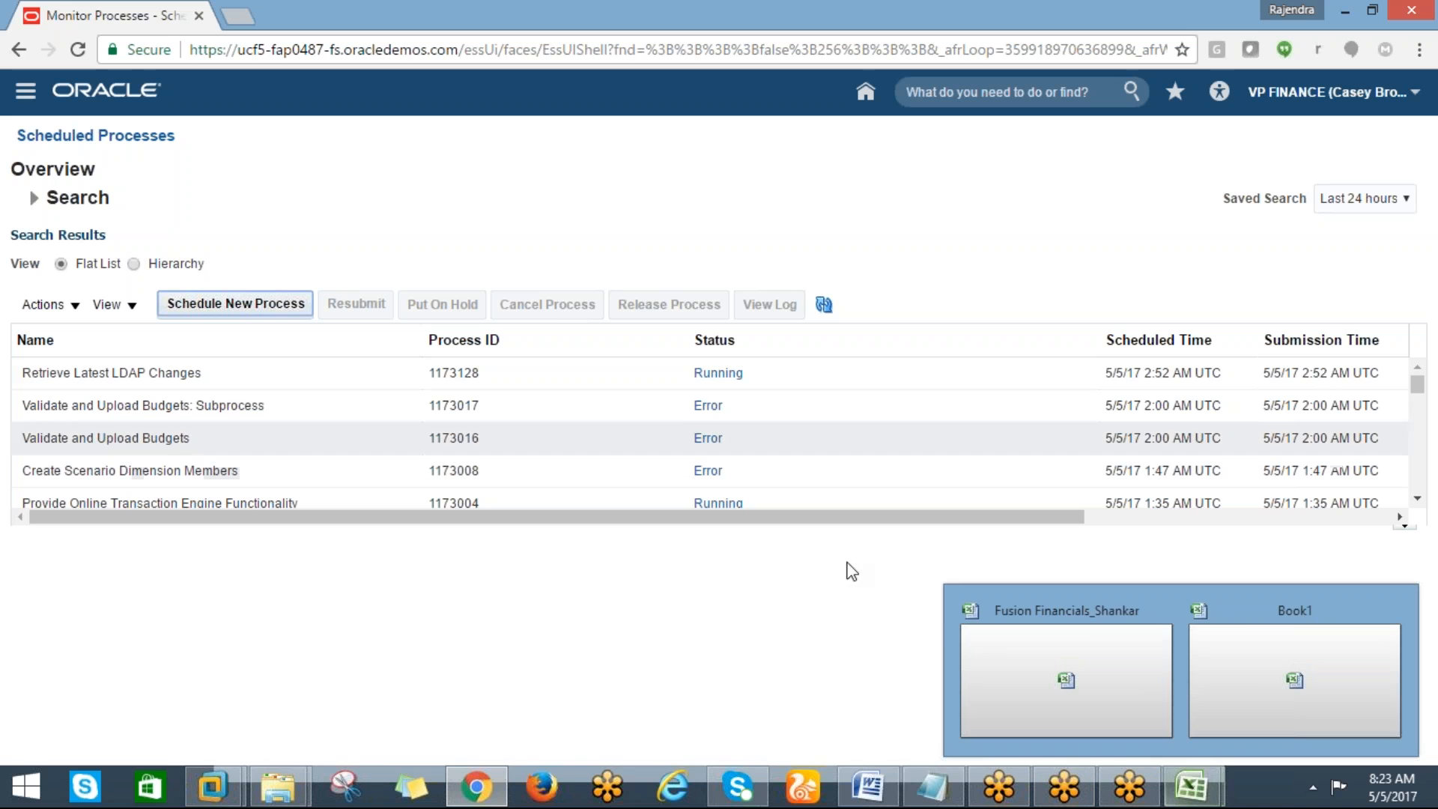
{"action": "left_click", "coordinate": [1245, 626]}
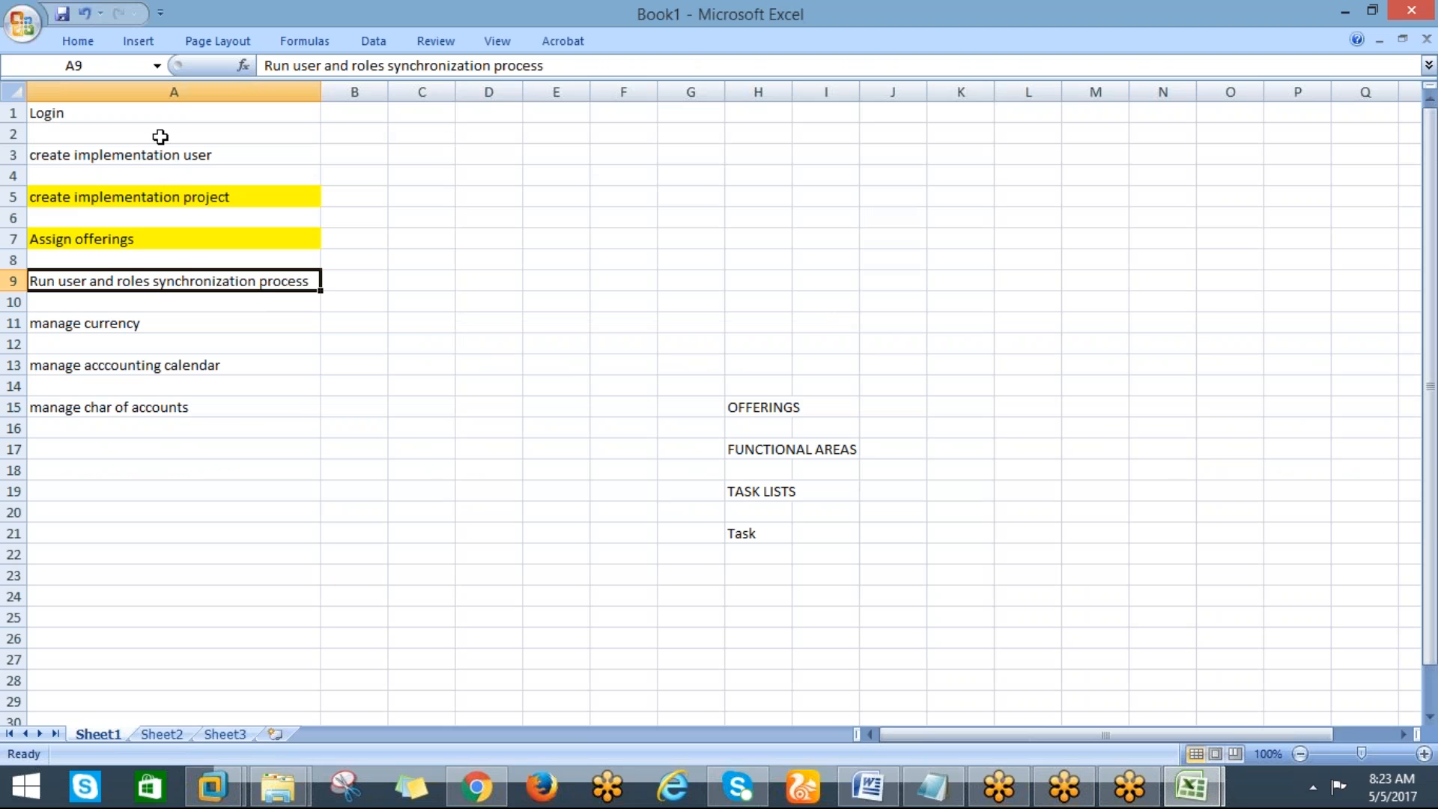
{"action": "left_click", "coordinate": [72, 42]}
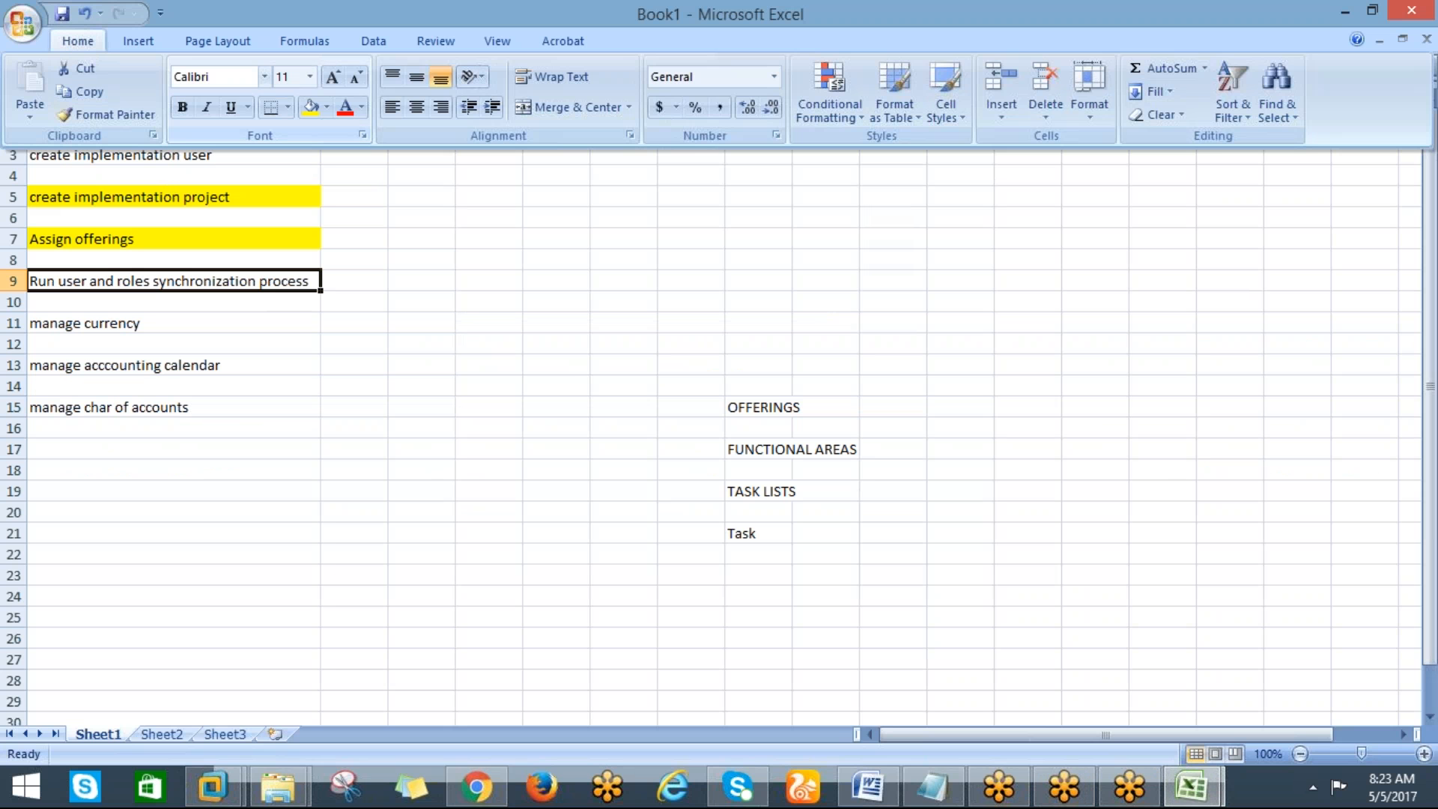
{"action": "left_click", "coordinate": [311, 106]}
{"action": "left_click", "coordinate": [122, 323]}
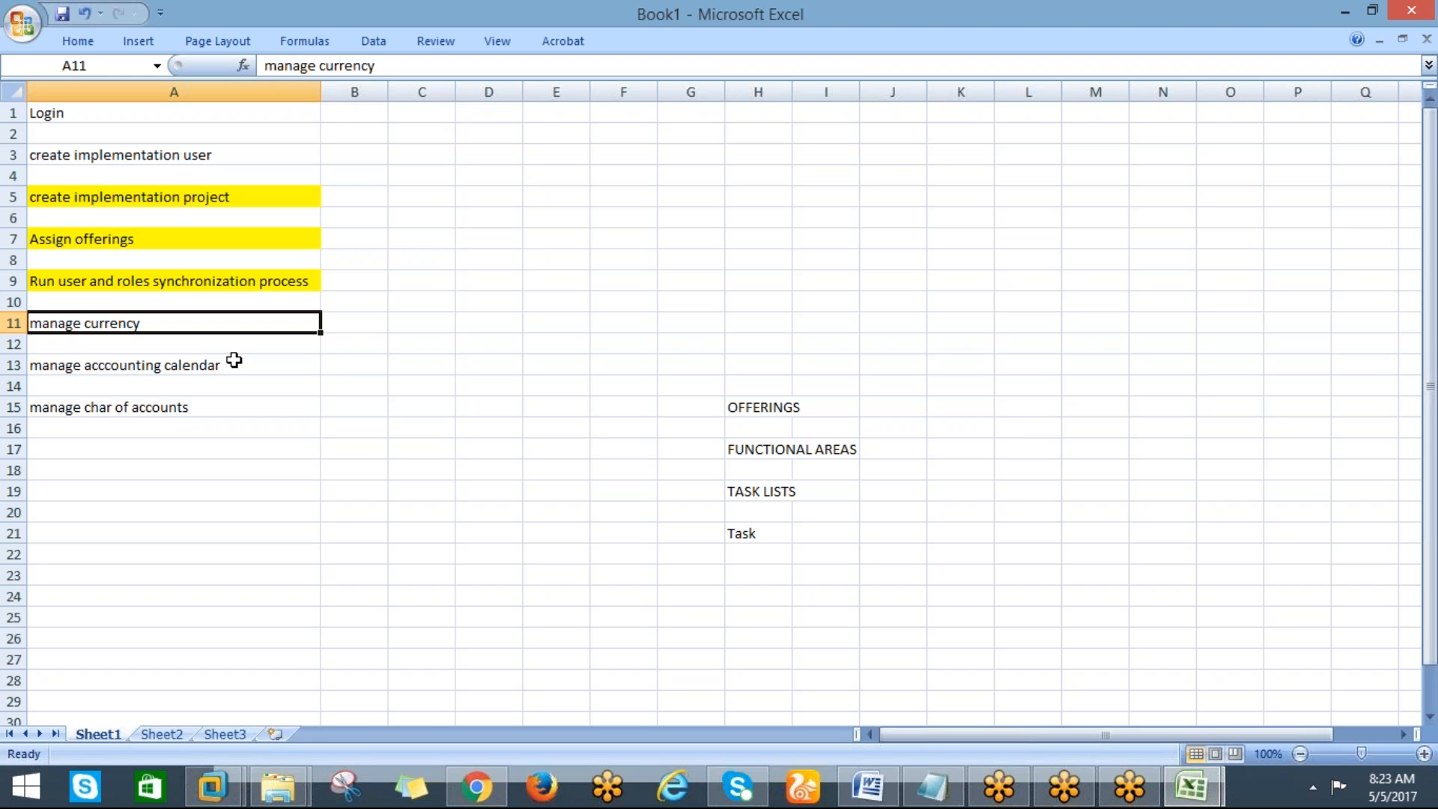
{"action": "left_click", "coordinate": [164, 371]}
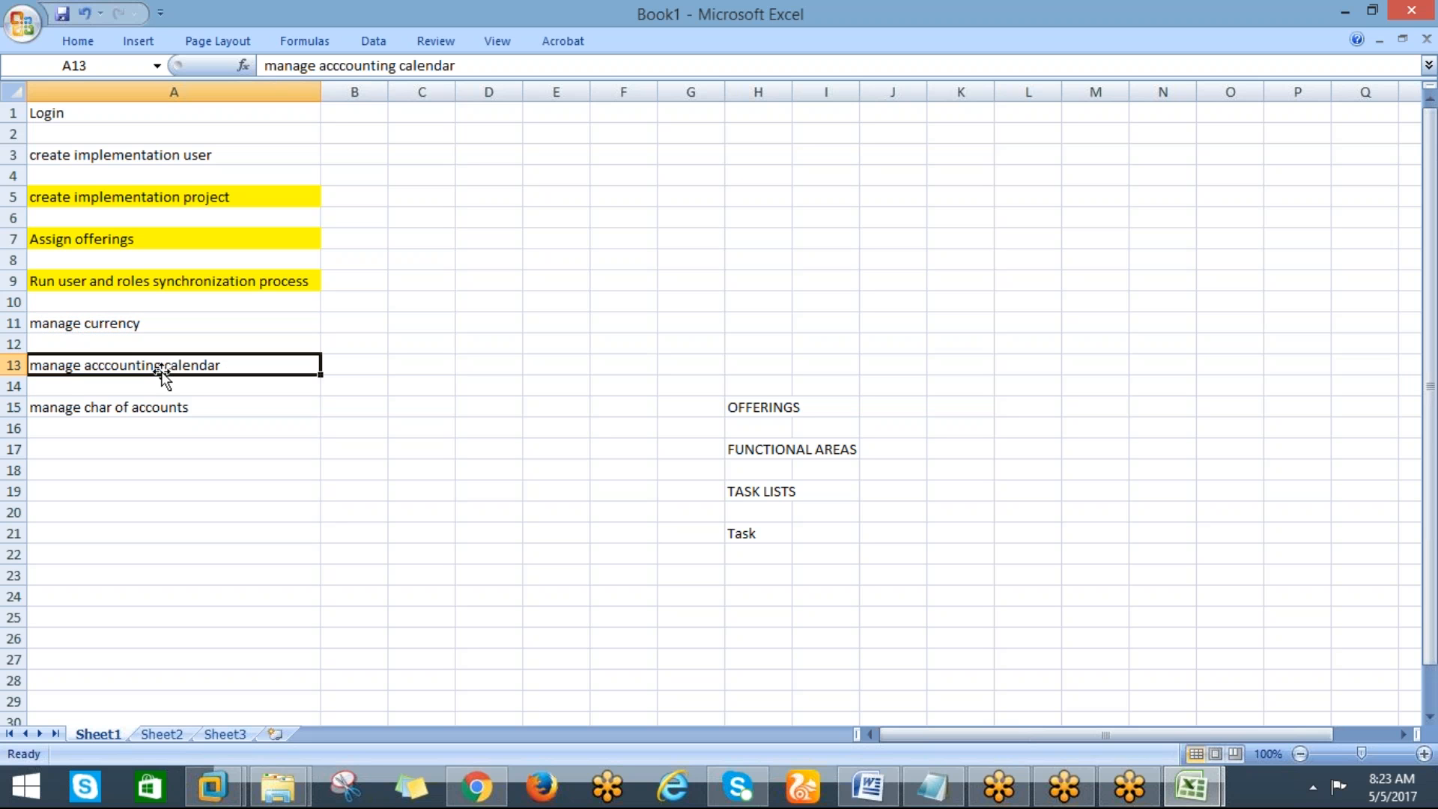
{"action": "left_click", "coordinate": [119, 324]}
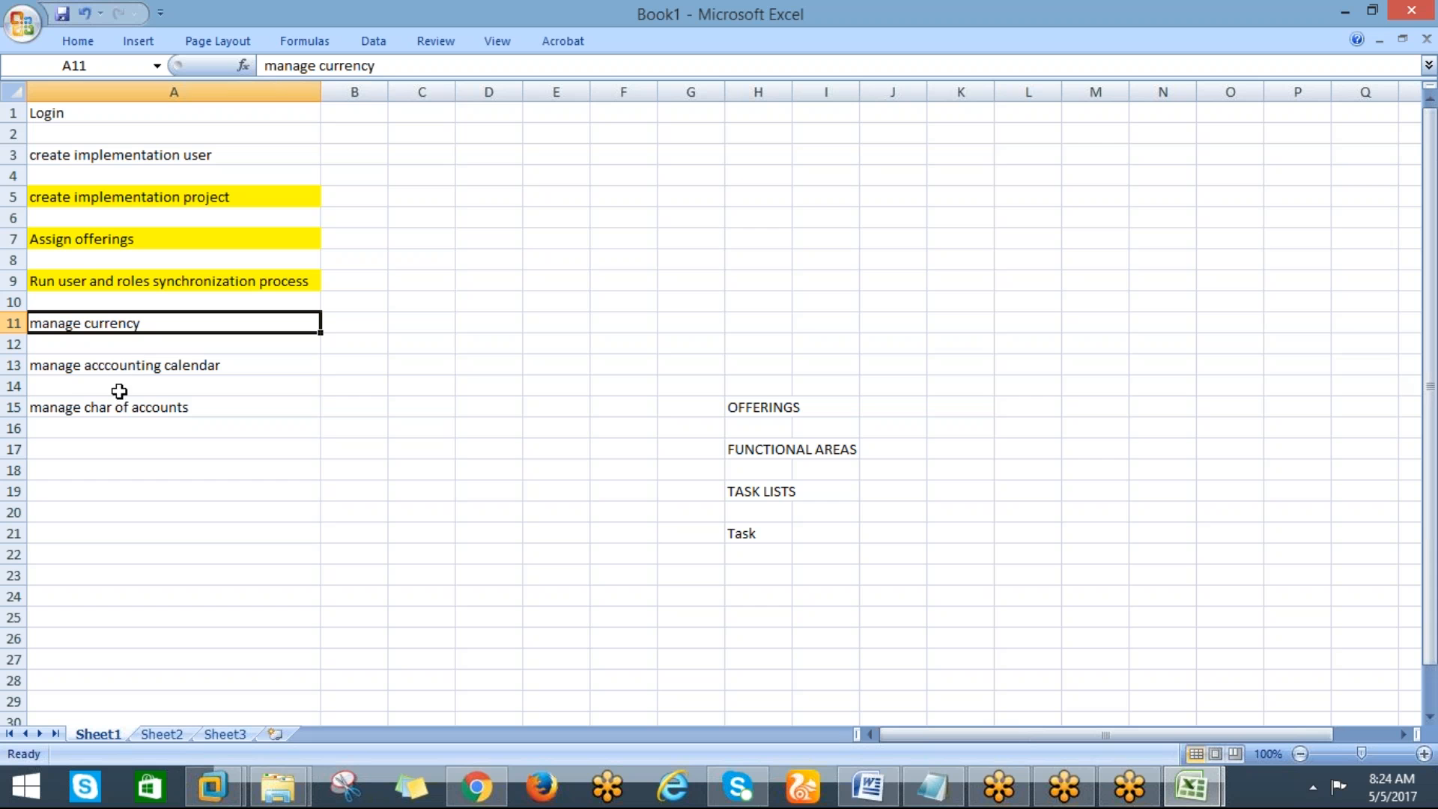
{"action": "left_click", "coordinate": [110, 366]}
{"action": "left_click", "coordinate": [92, 330]}
Return to the browser, reopen DELL_IMPLEMENTATION PROJECT from Implementation Projects and expand the Financials task list
{"action": "left_click", "coordinate": [476, 782]}
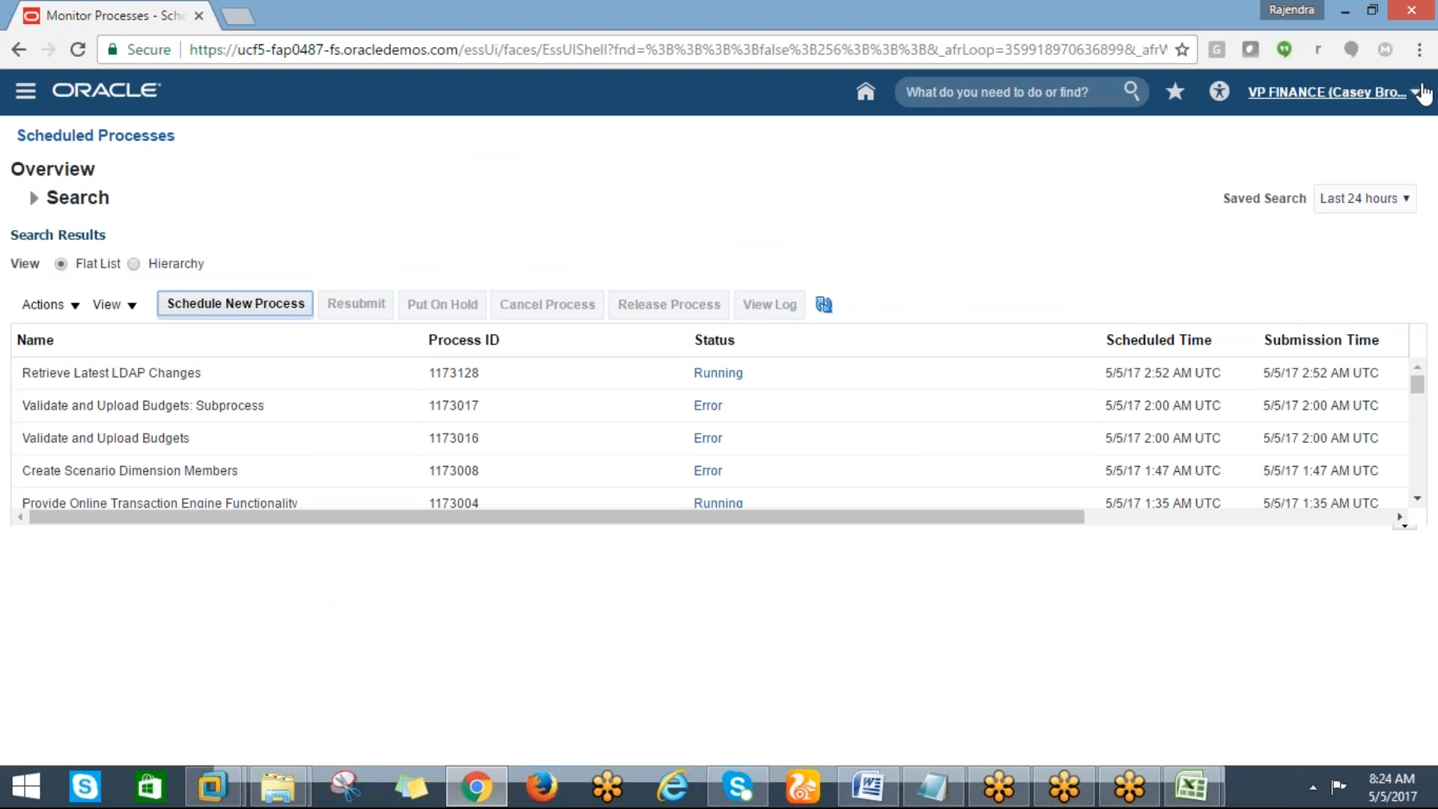
{"action": "left_click", "coordinate": [1415, 92]}
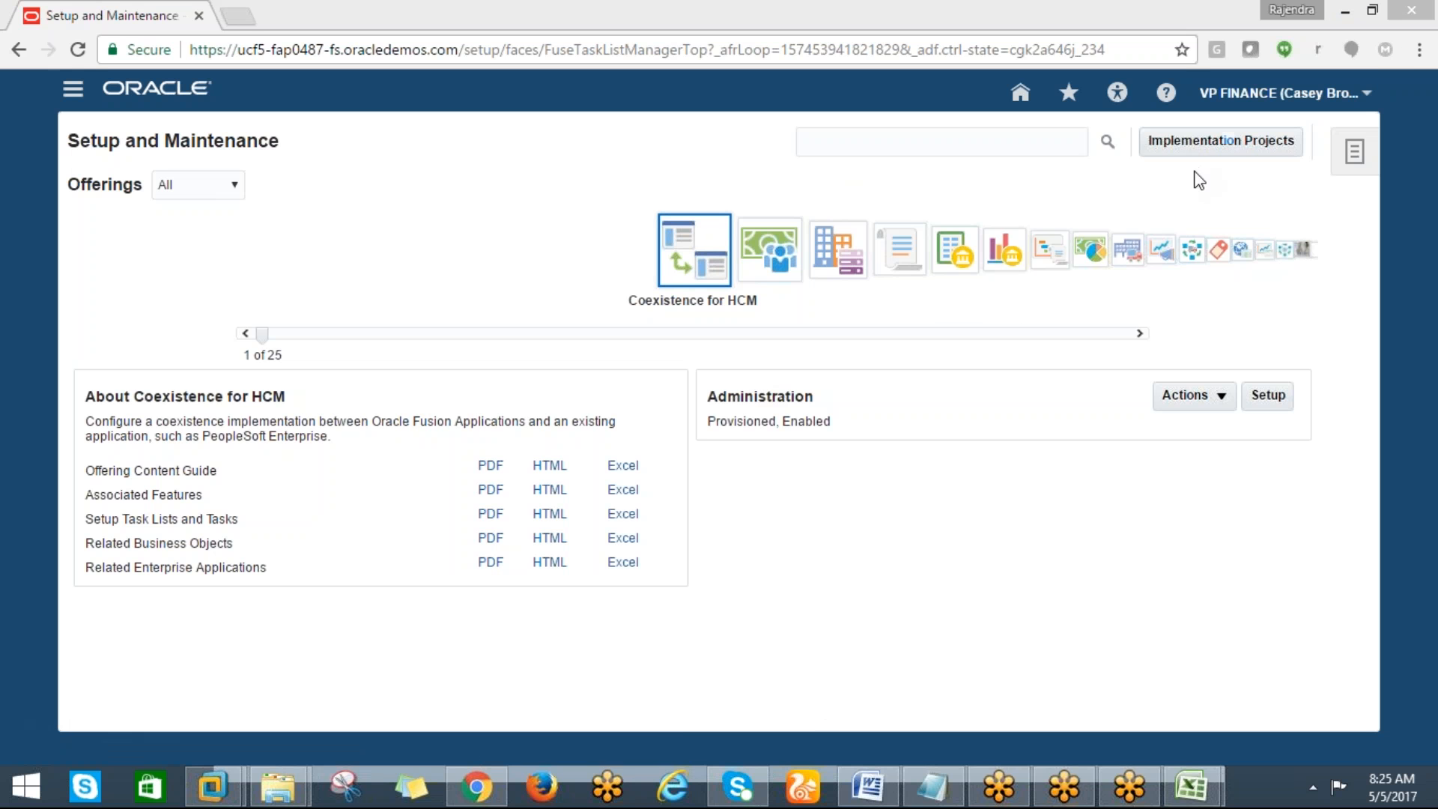
{"action": "left_click", "coordinate": [1195, 140]}
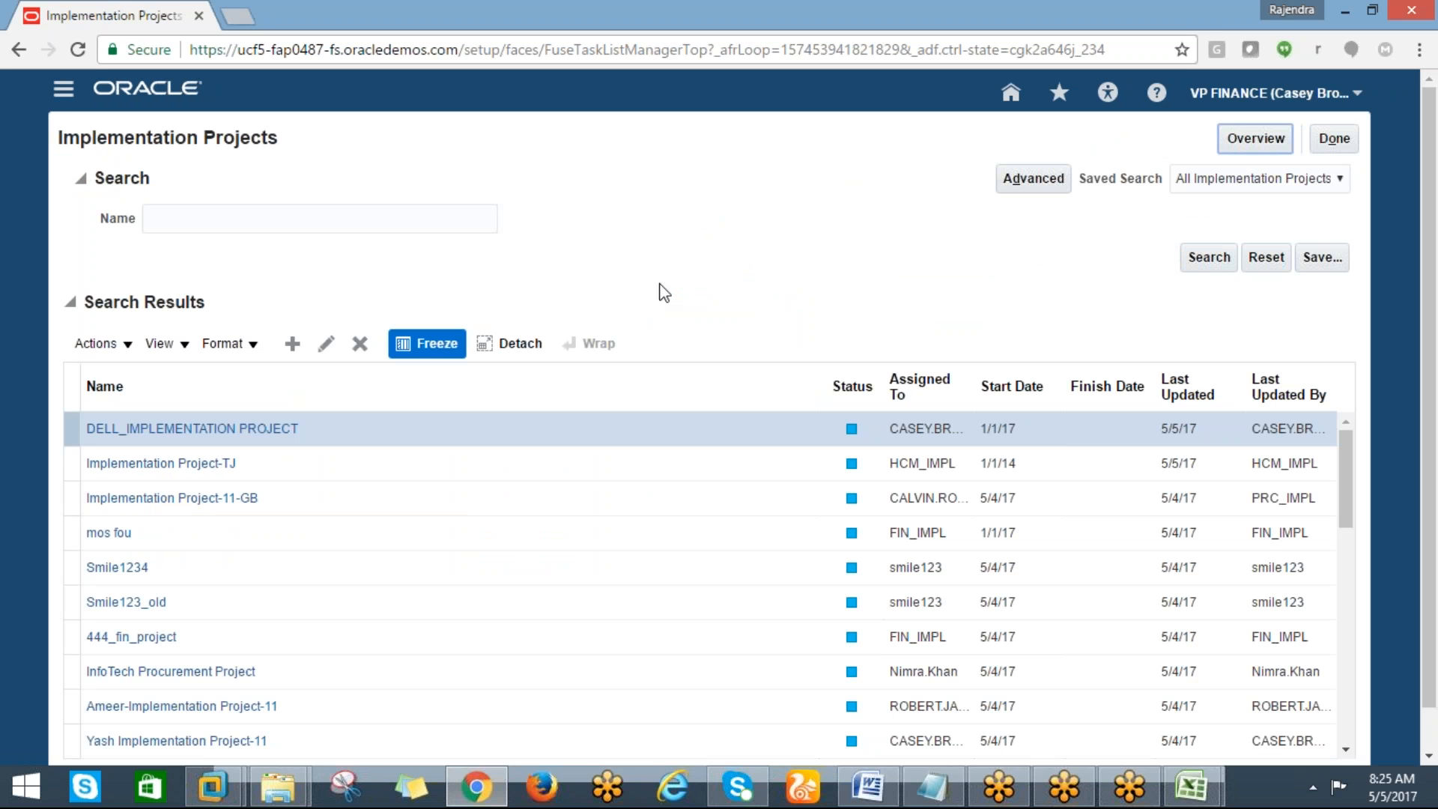
{"action": "left_click", "coordinate": [157, 428]}
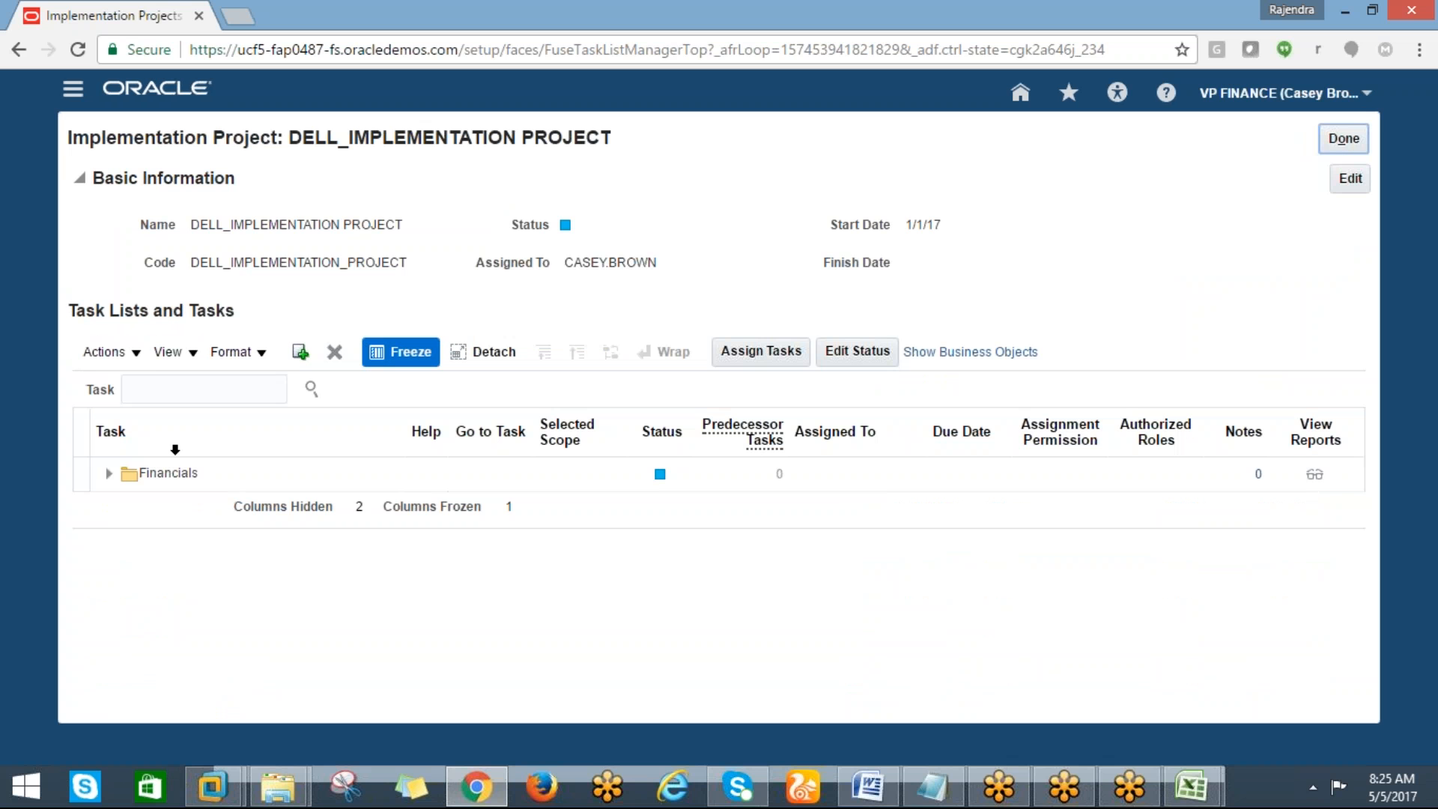
{"action": "left_click", "coordinate": [109, 473]}
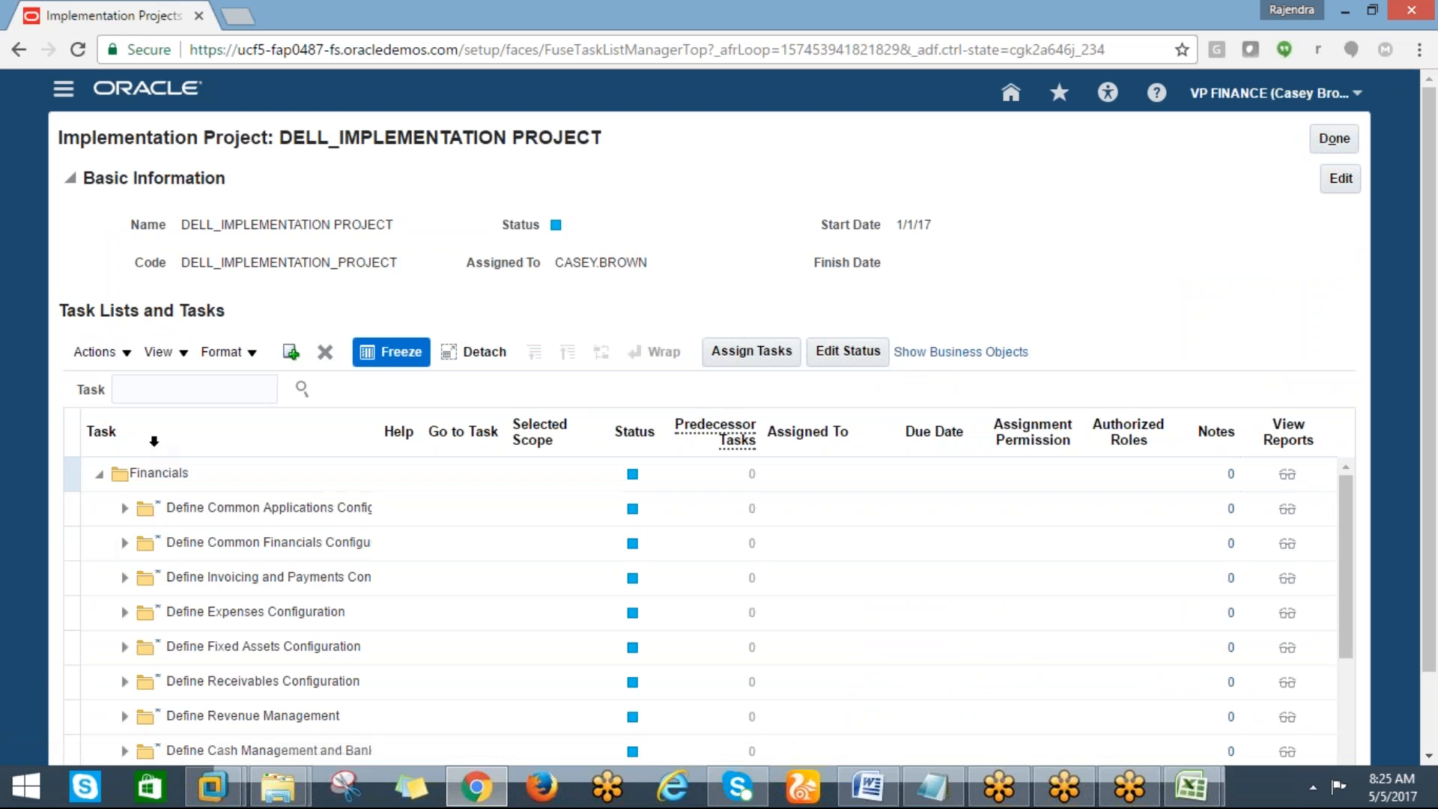
Search the project's tasks for "manage currency"
{"action": "left_click", "coordinate": [141, 397]}
{"action": "type", "text": "manage "}
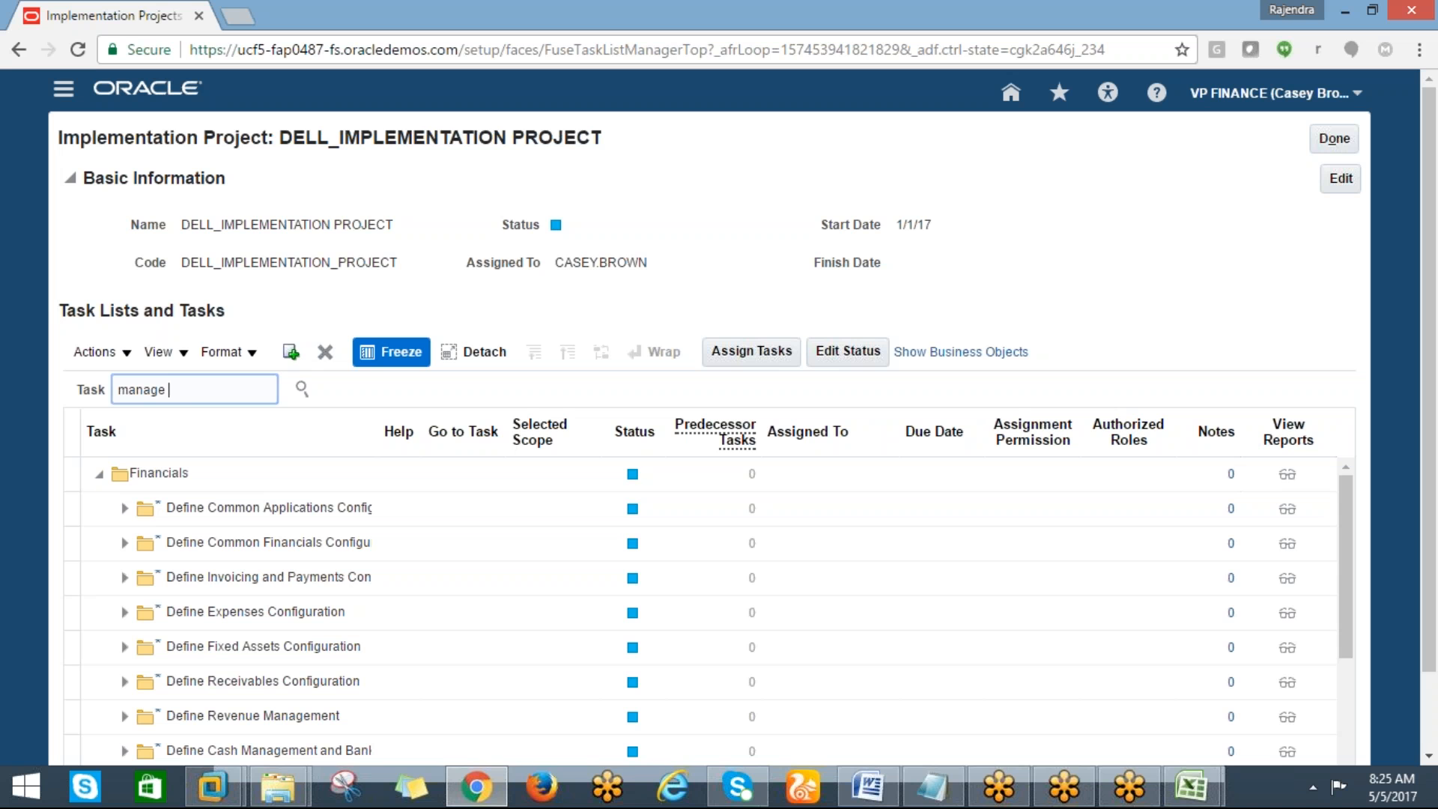
{"action": "type", "text": "currency"}
{"action": "left_click", "coordinate": [302, 388]}
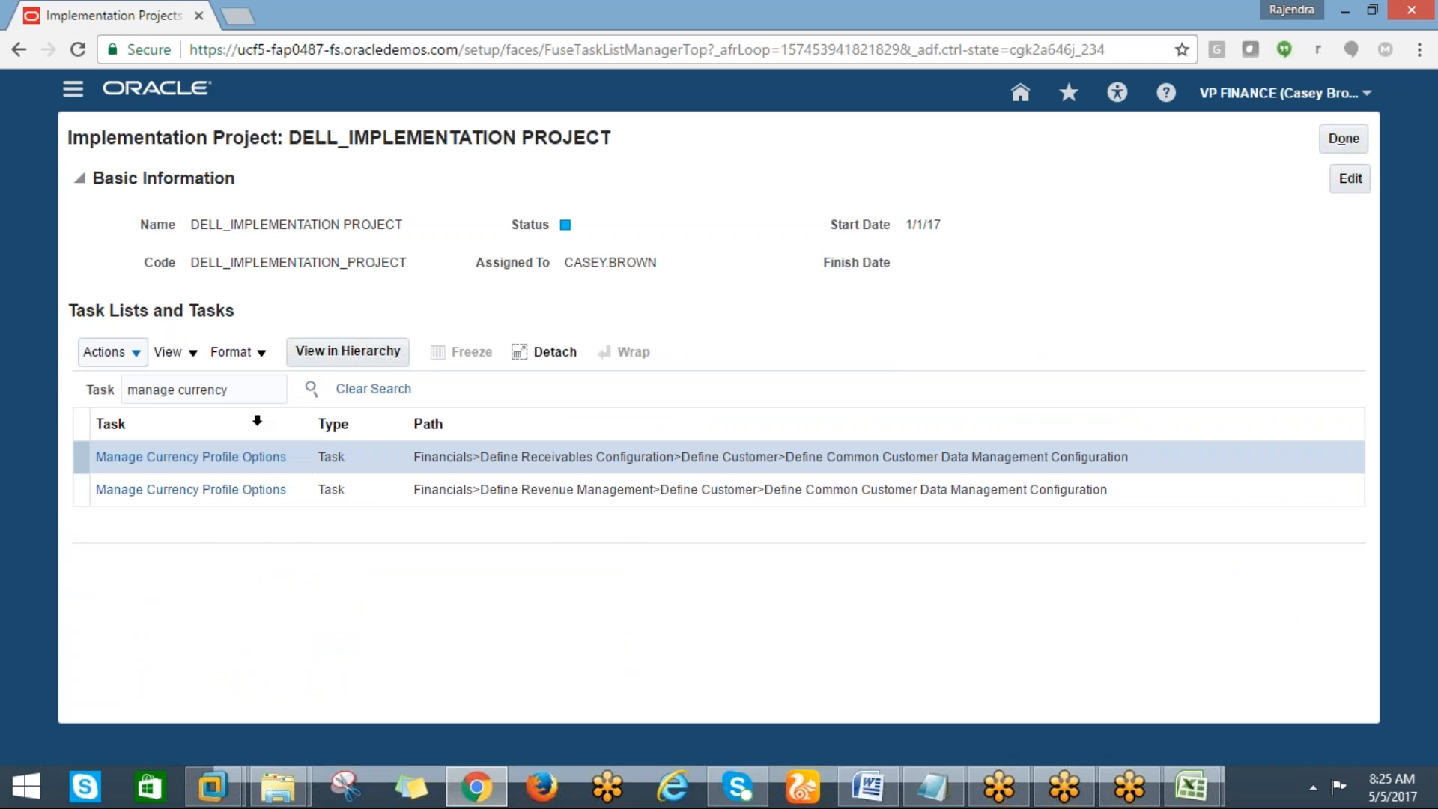
{"action": "left_click", "coordinate": [229, 393]}
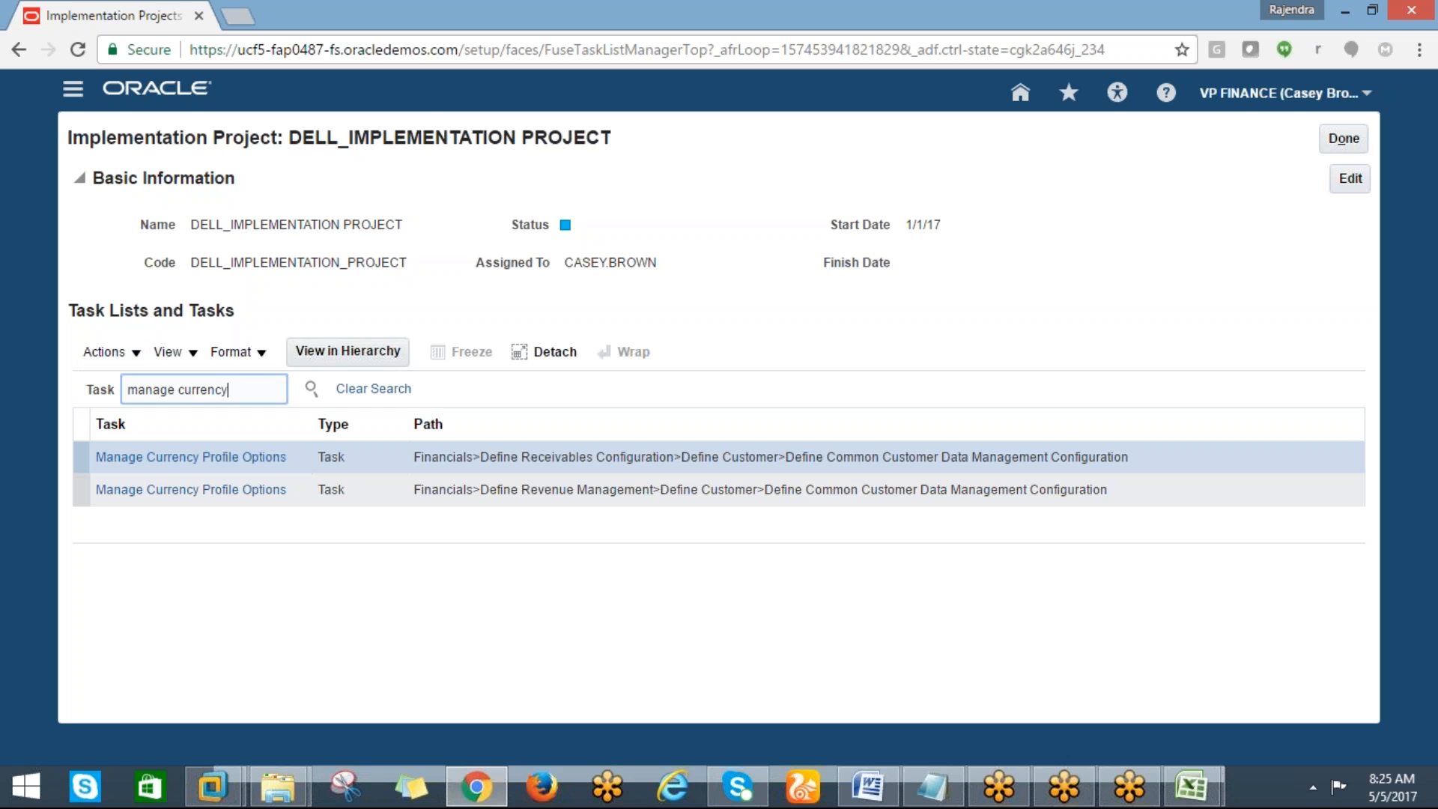
Search the project's tasks for "manage curr%"
{"action": "key", "text": "BackSpace"}
{"action": "key", "text": "BackSpace"}
{"action": "key", "text": "BackSpace"}
{"action": "key", "text": "BackSpace"}
{"action": "type", "text": "$"}
{"action": "key", "text": "BackSpace"}
{"action": "type", "text": "%"}
{"action": "left_click", "coordinate": [311, 388]}
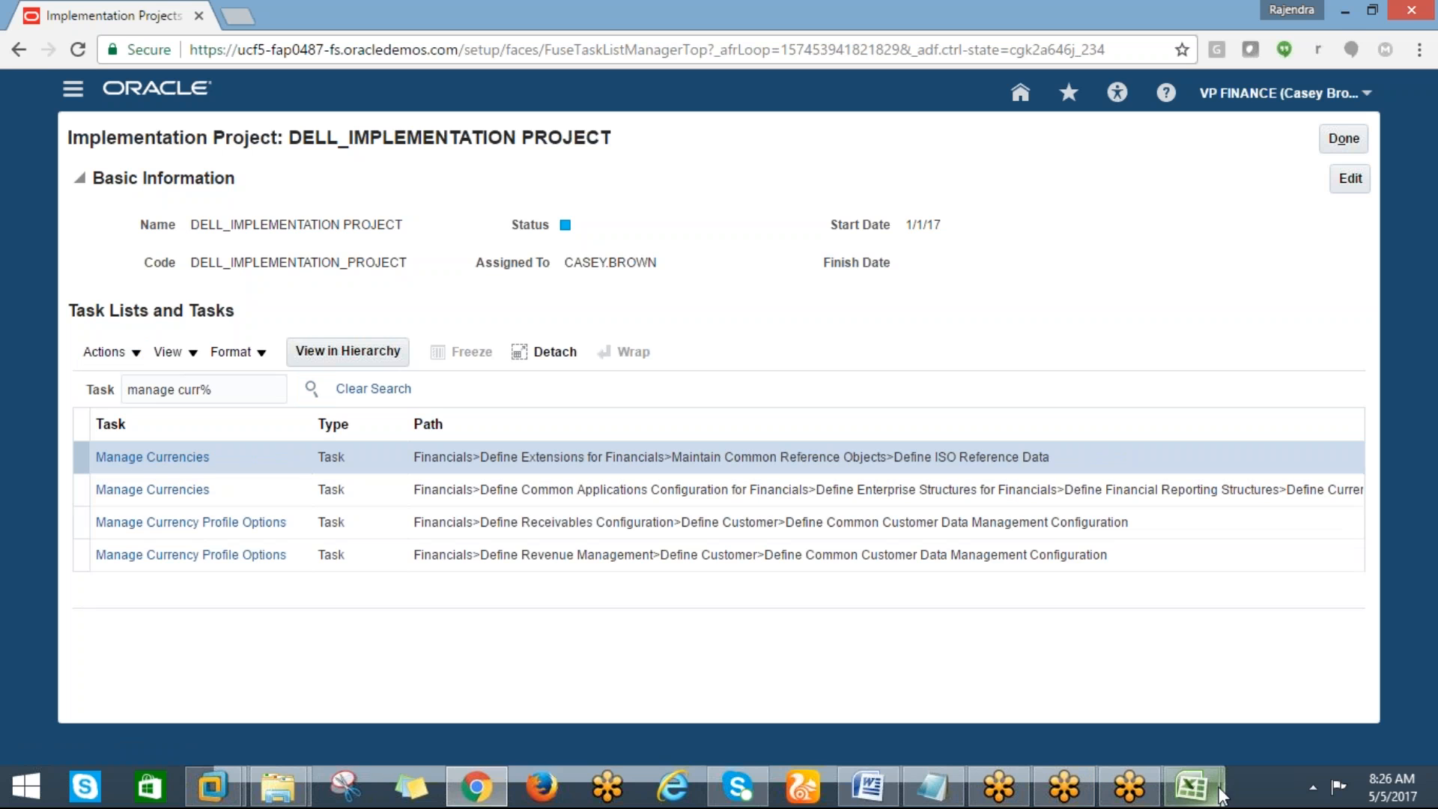
Open the Manage Currencies task under Define ISO Reference Data
{"action": "mouse_move", "coordinate": [1191, 787]}
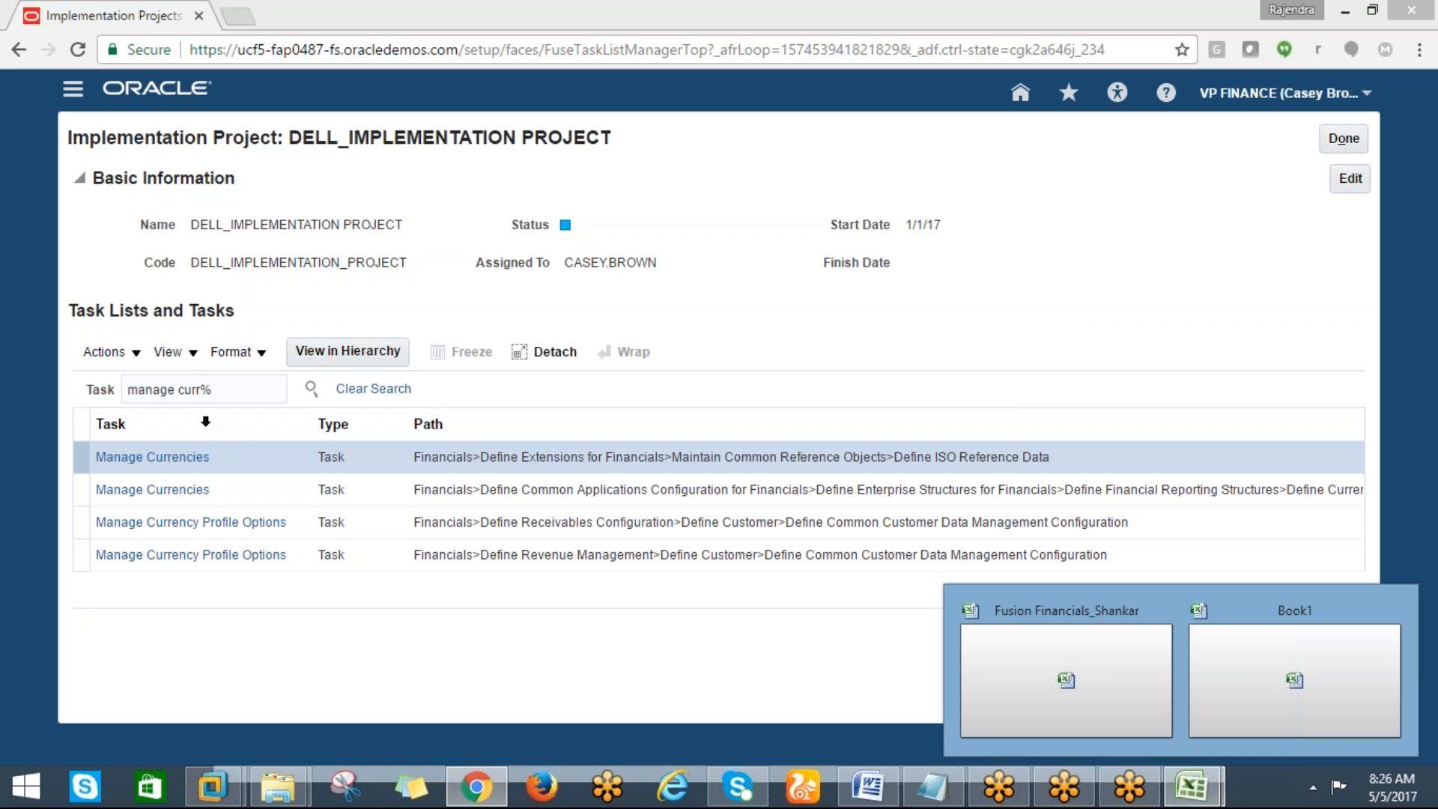
{"action": "left_click", "coordinate": [157, 458]}
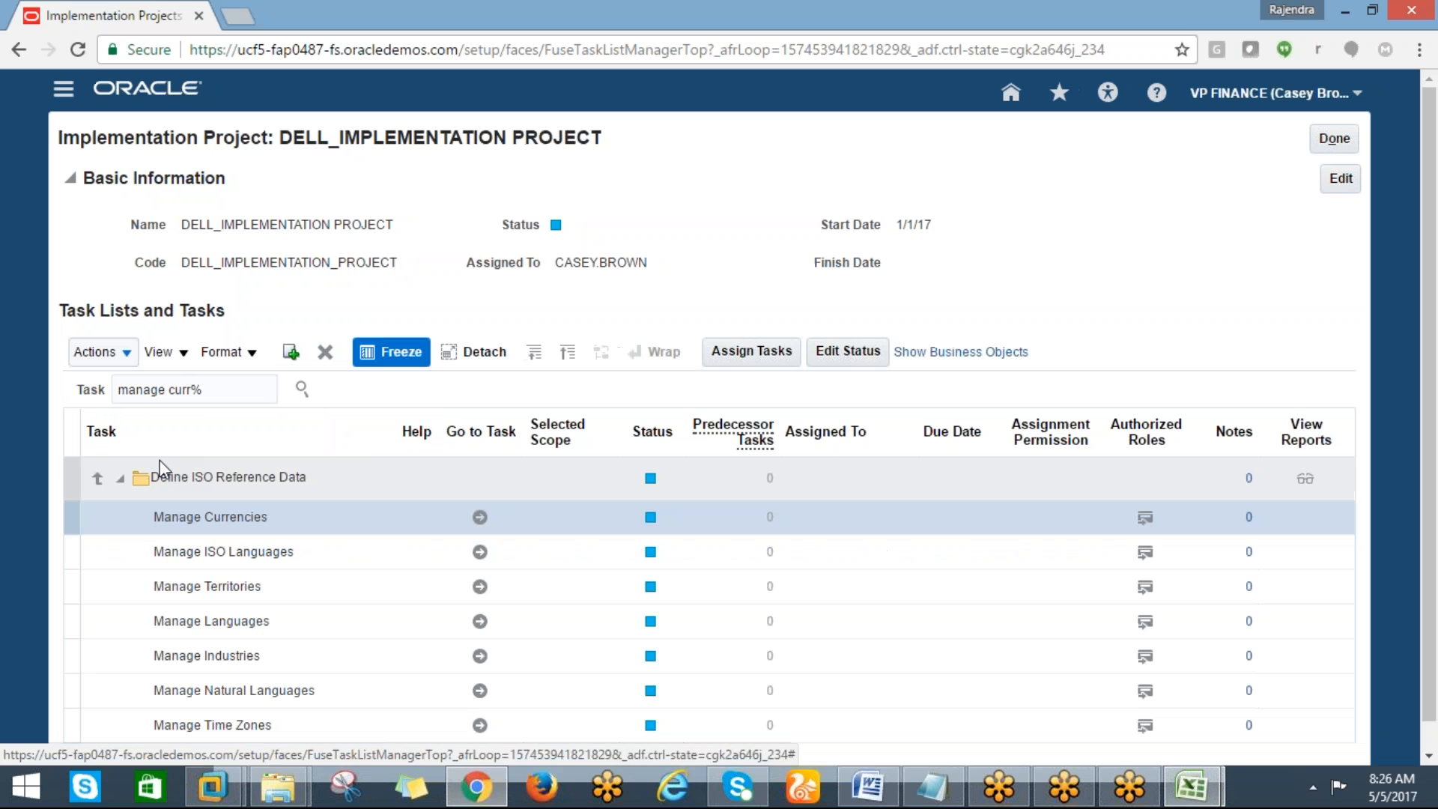
{"action": "left_click", "coordinate": [479, 517]}
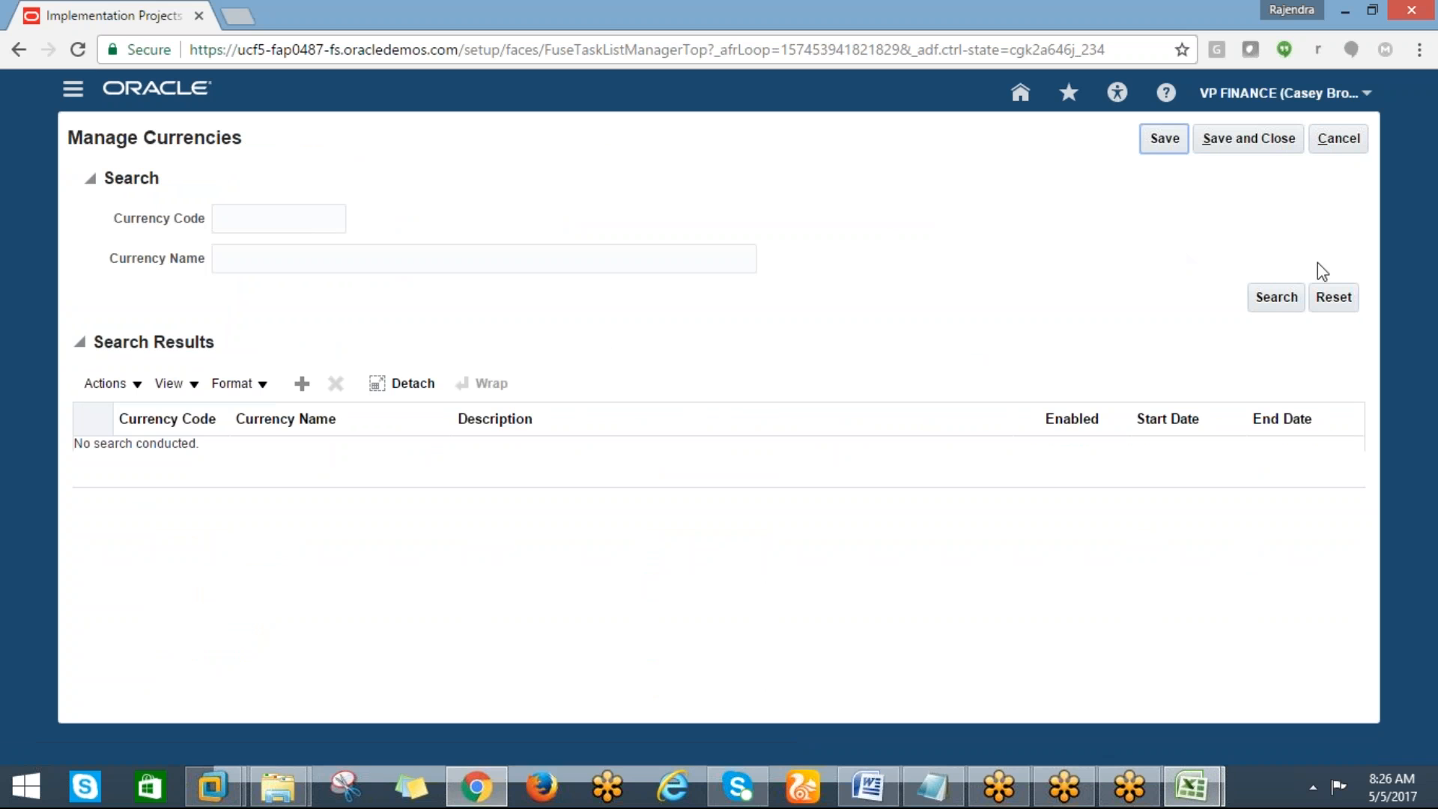
Search all currencies and try to add a new currency row to the results
{"action": "left_click", "coordinate": [1290, 307]}
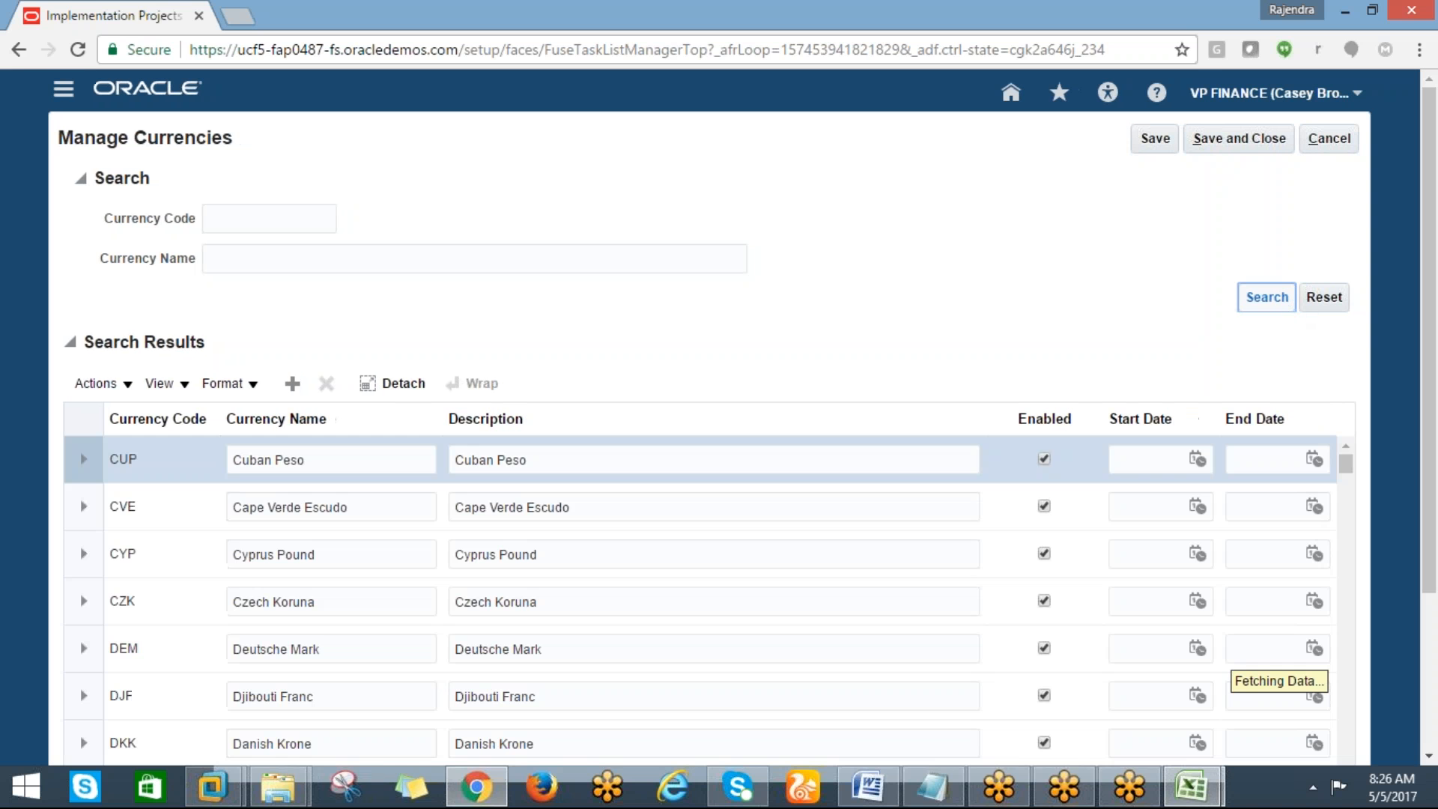
{"action": "scroll", "coordinate": [1430, 415], "scroll_direction": "down", "scroll_amount": 3}
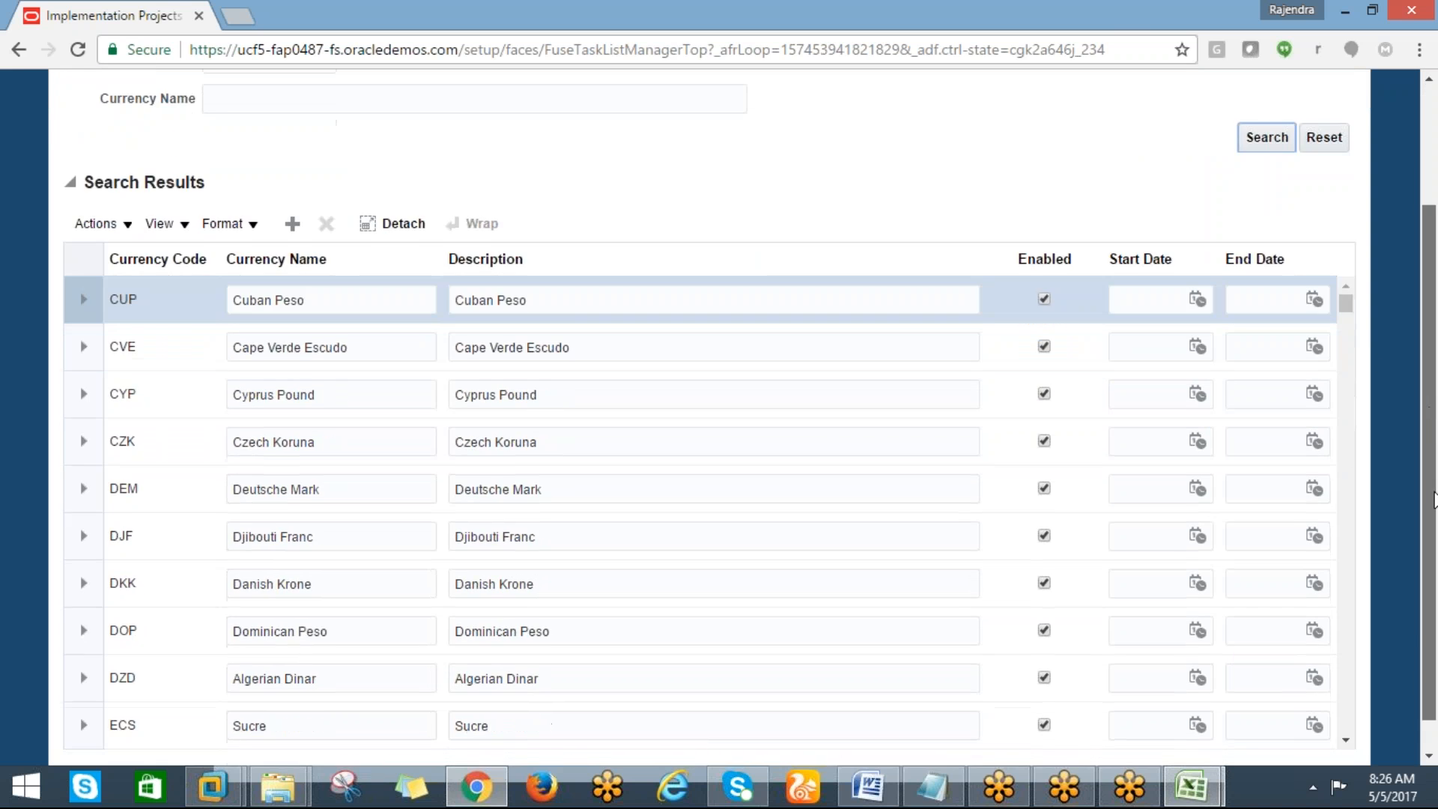
{"action": "left_click_drag", "start_coordinate": [1430, 532], "coordinate": [1427, 381]}
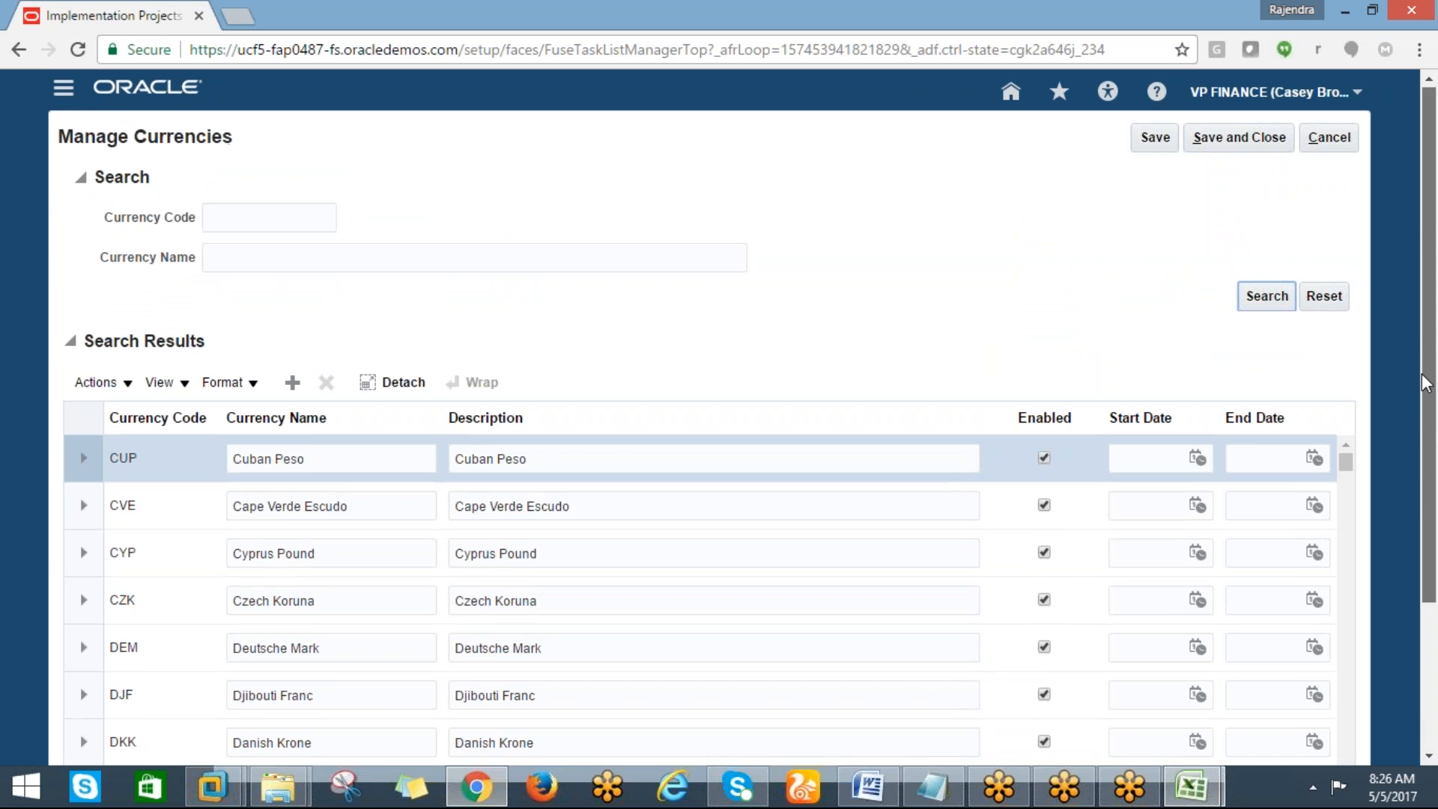
{"action": "mouse_move", "coordinate": [1427, 383]}
{"action": "left_mouse_down"}
{"action": "mouse_move", "coordinate": [1432, 487]}
{"action": "mouse_move", "coordinate": [1429, 364]}
{"action": "left_mouse_up"}
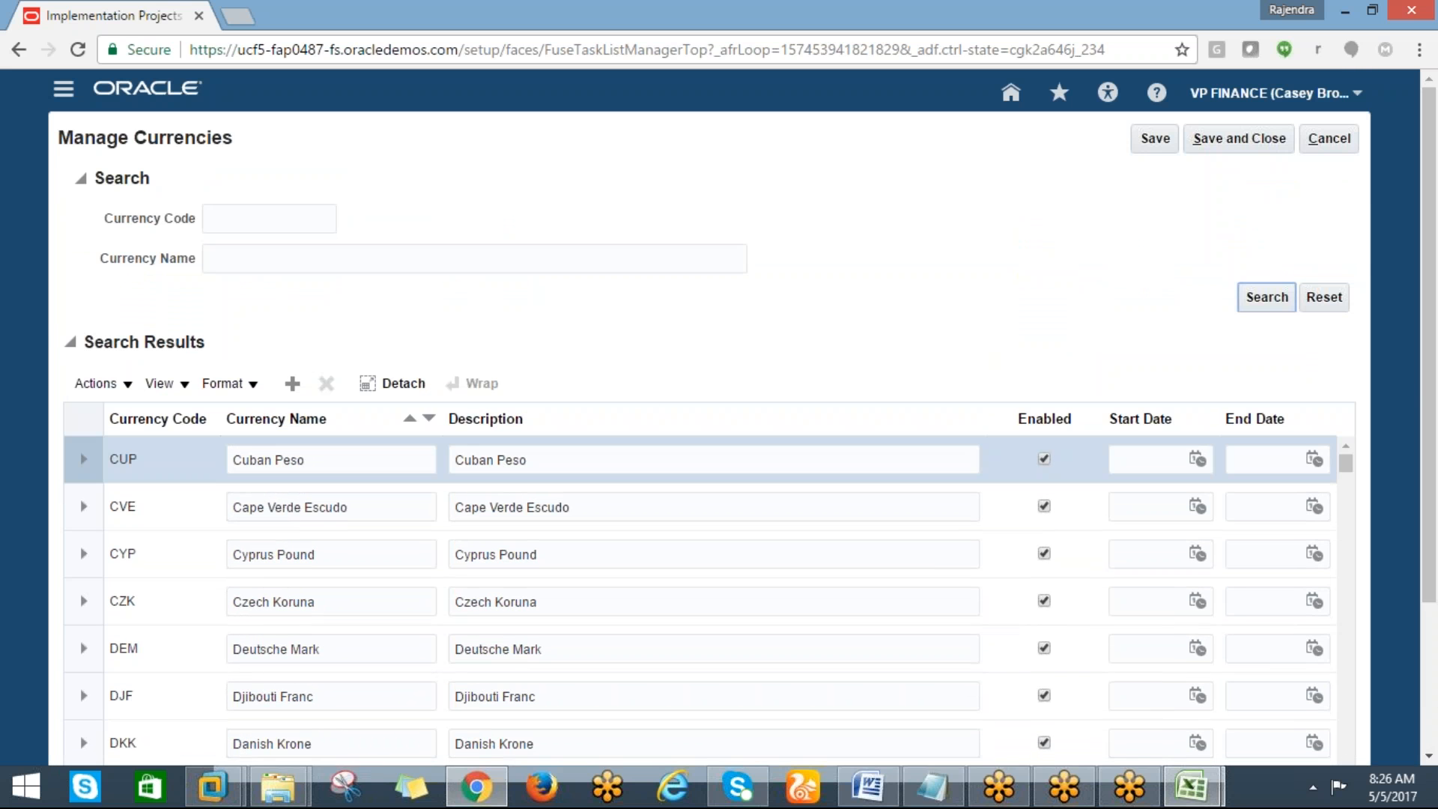
{"action": "left_click", "coordinate": [292, 384]}
{"action": "left_click", "coordinate": [234, 460]}
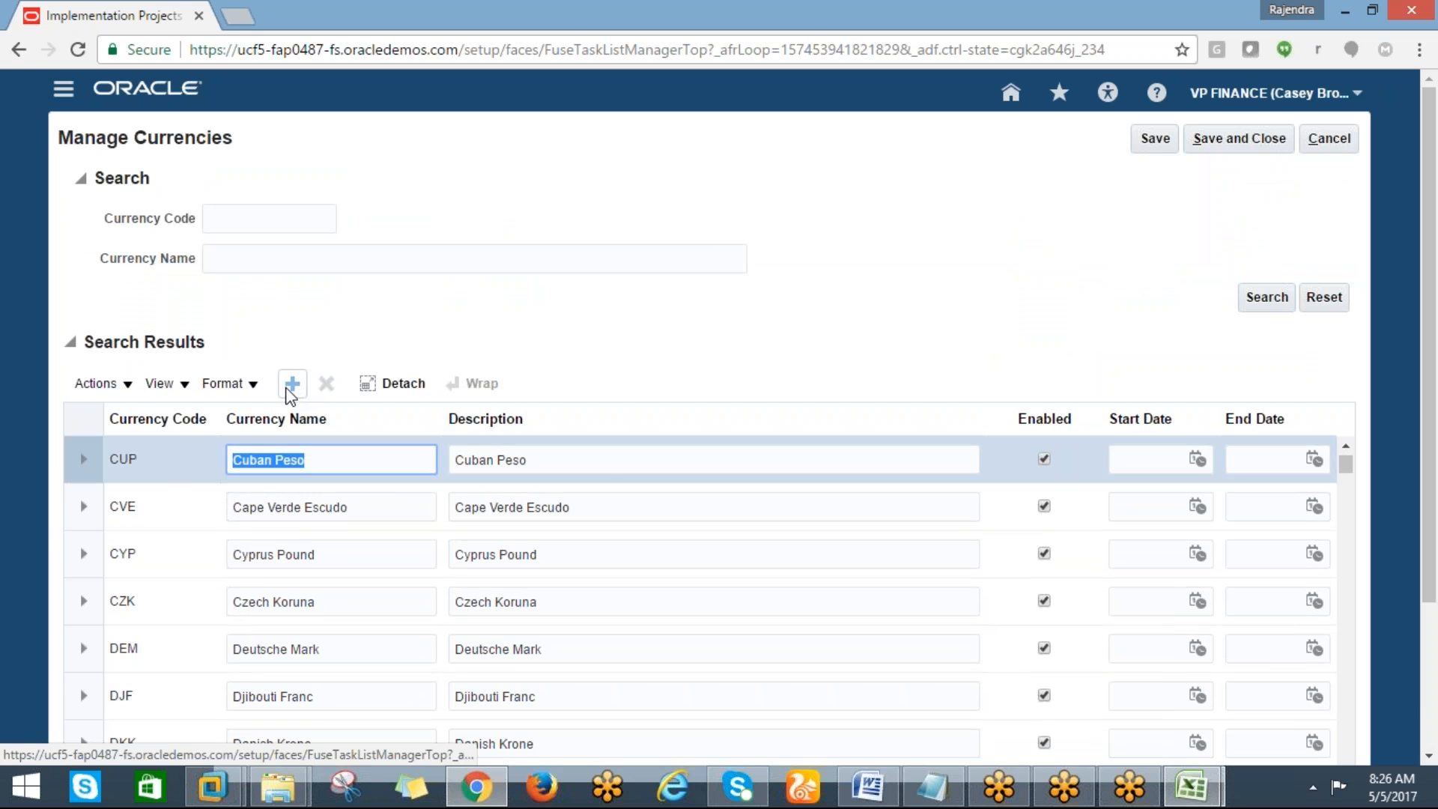
{"action": "left_click", "coordinate": [292, 384]}
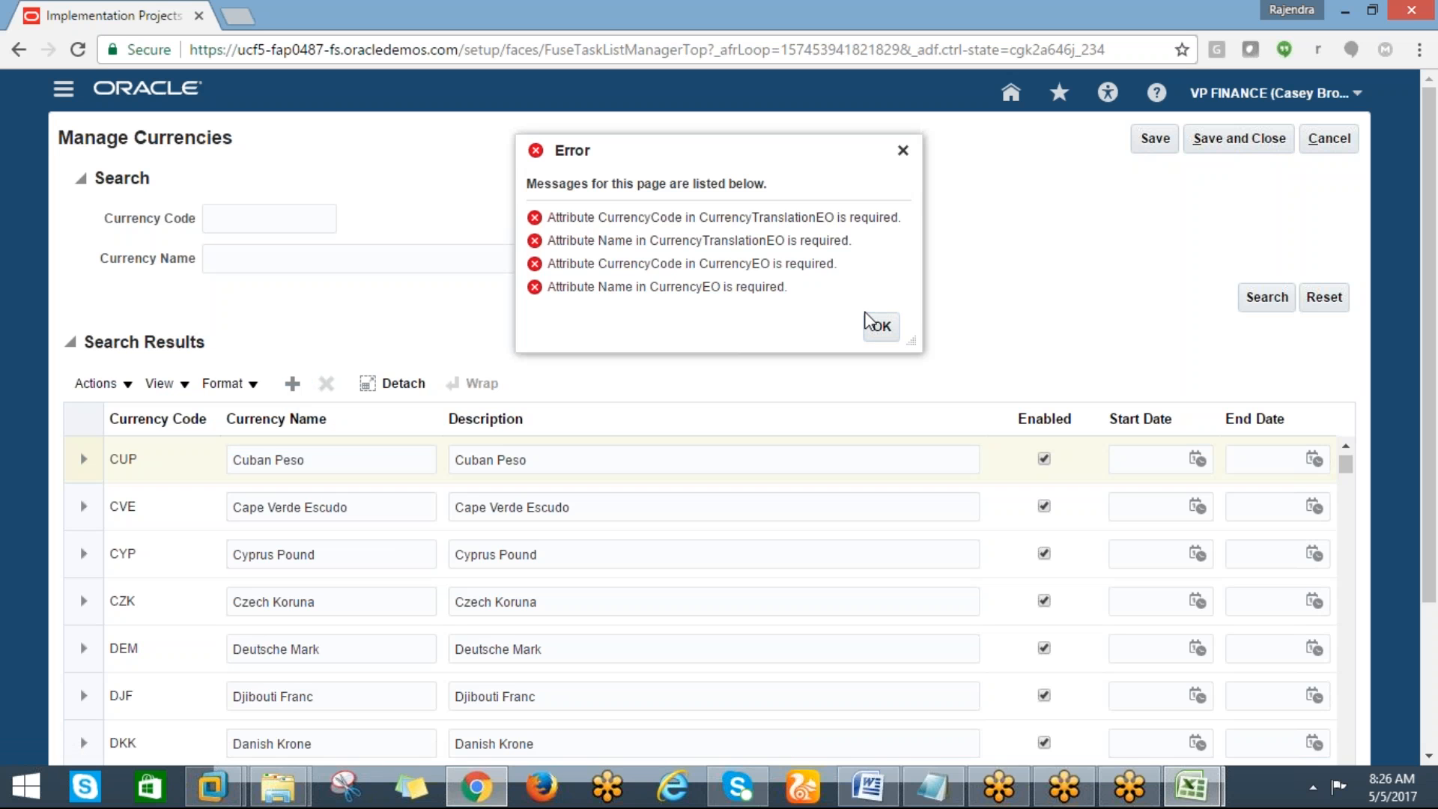
Dismiss the required-field errors, retry adding a row, and cancel out of the page
{"action": "left_click", "coordinate": [877, 325]}
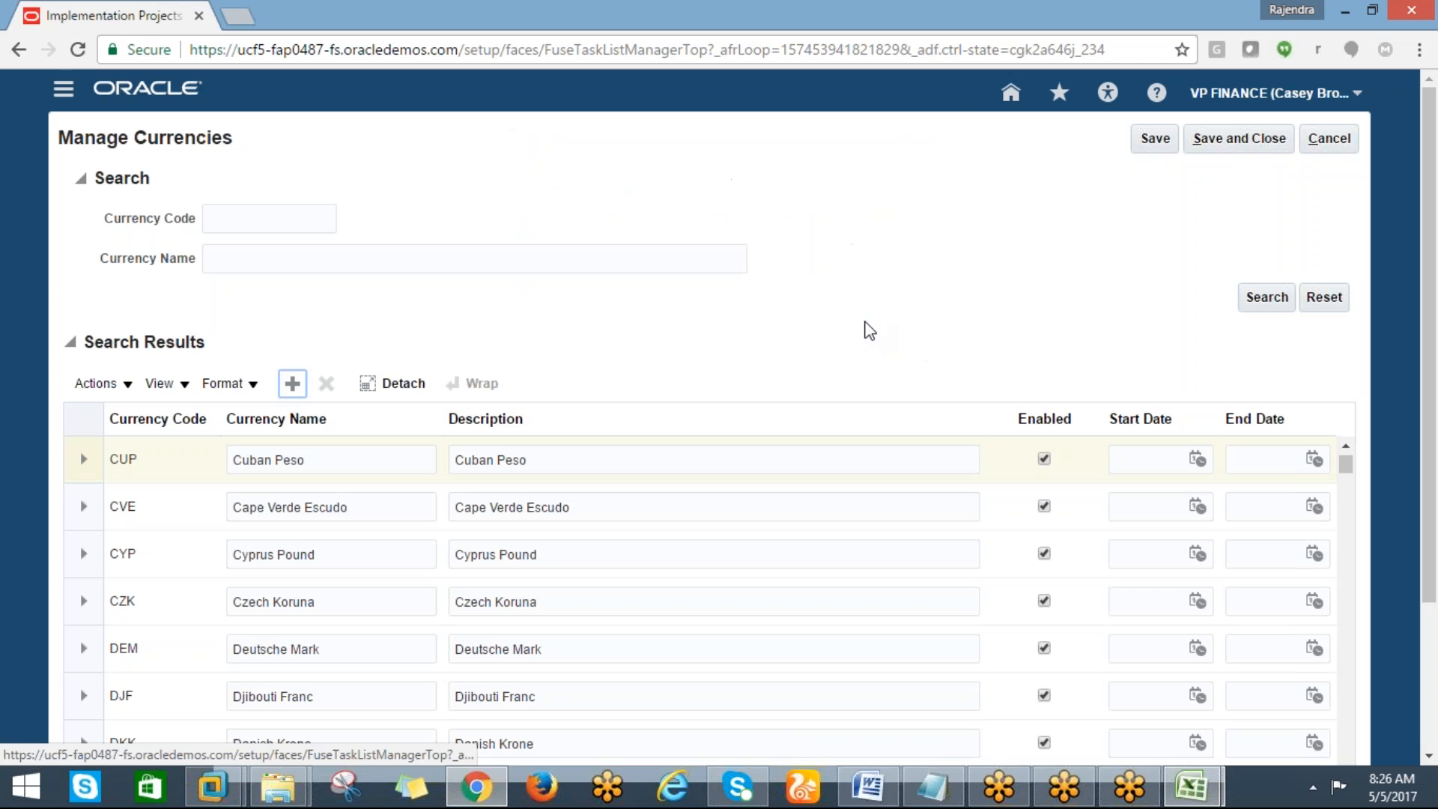
{"action": "left_click", "coordinate": [292, 384]}
{"action": "left_click", "coordinate": [292, 383]}
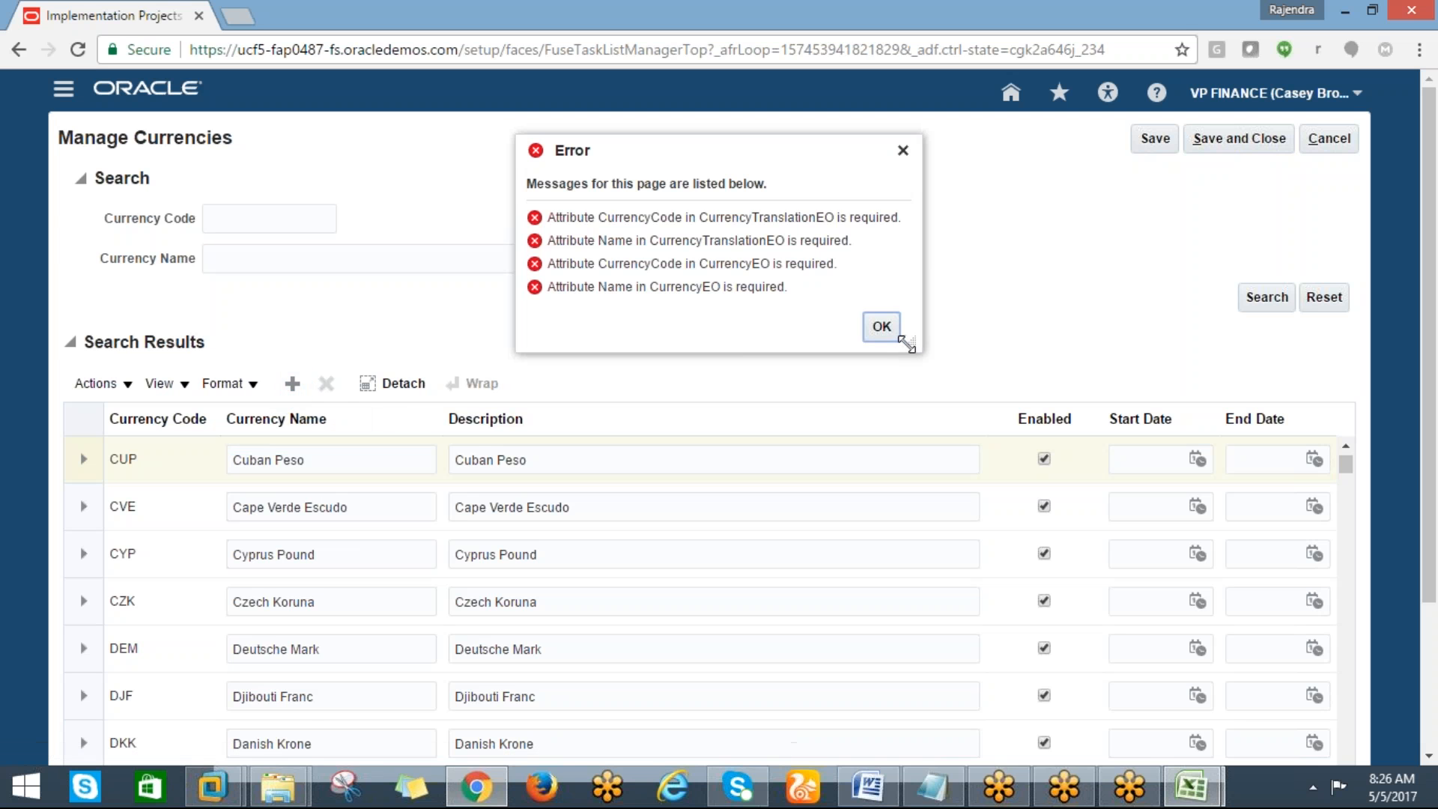
{"action": "left_click", "coordinate": [871, 344]}
{"action": "left_click_drag", "start_coordinate": [1431, 466], "coordinate": [1436, 757]}
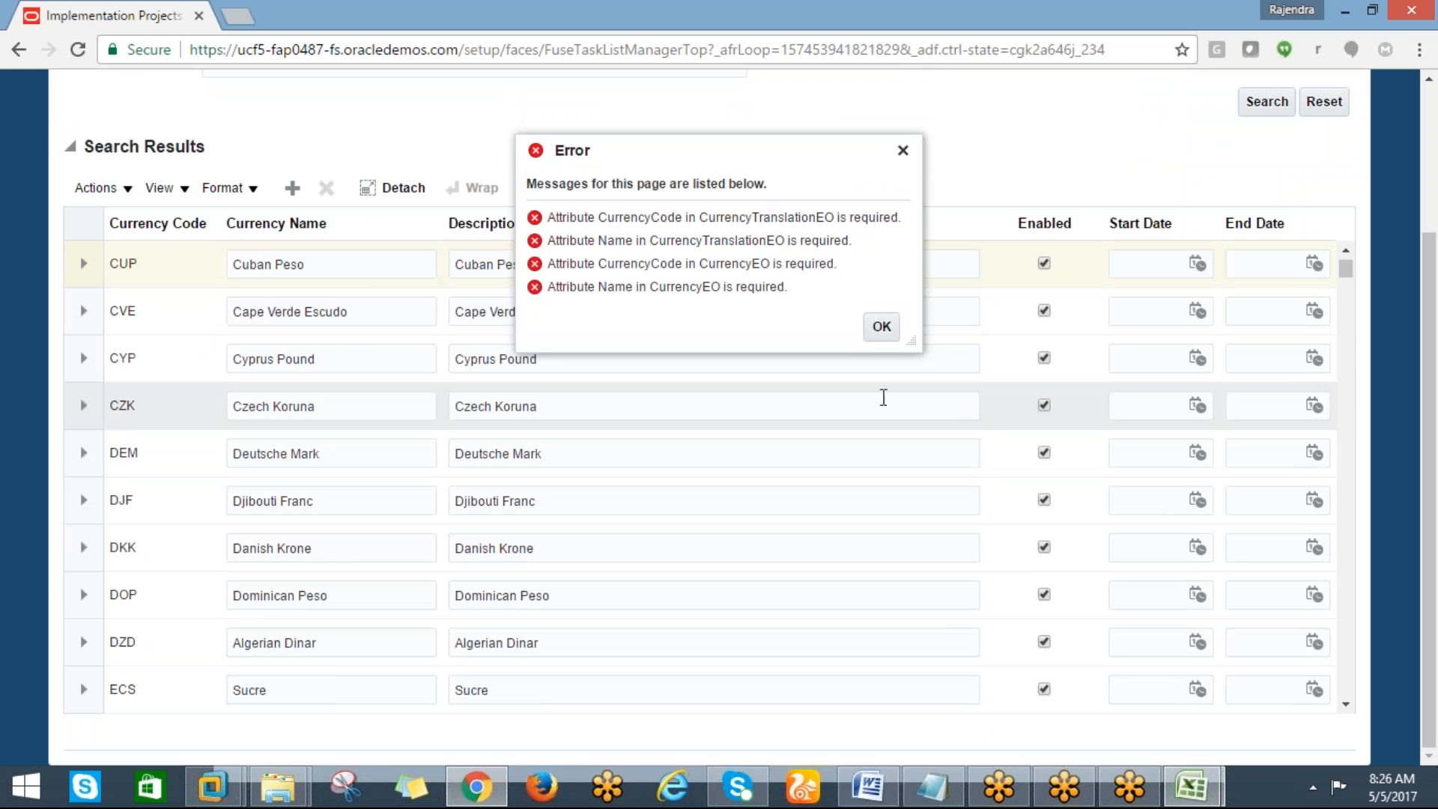
{"action": "left_click", "coordinate": [881, 326]}
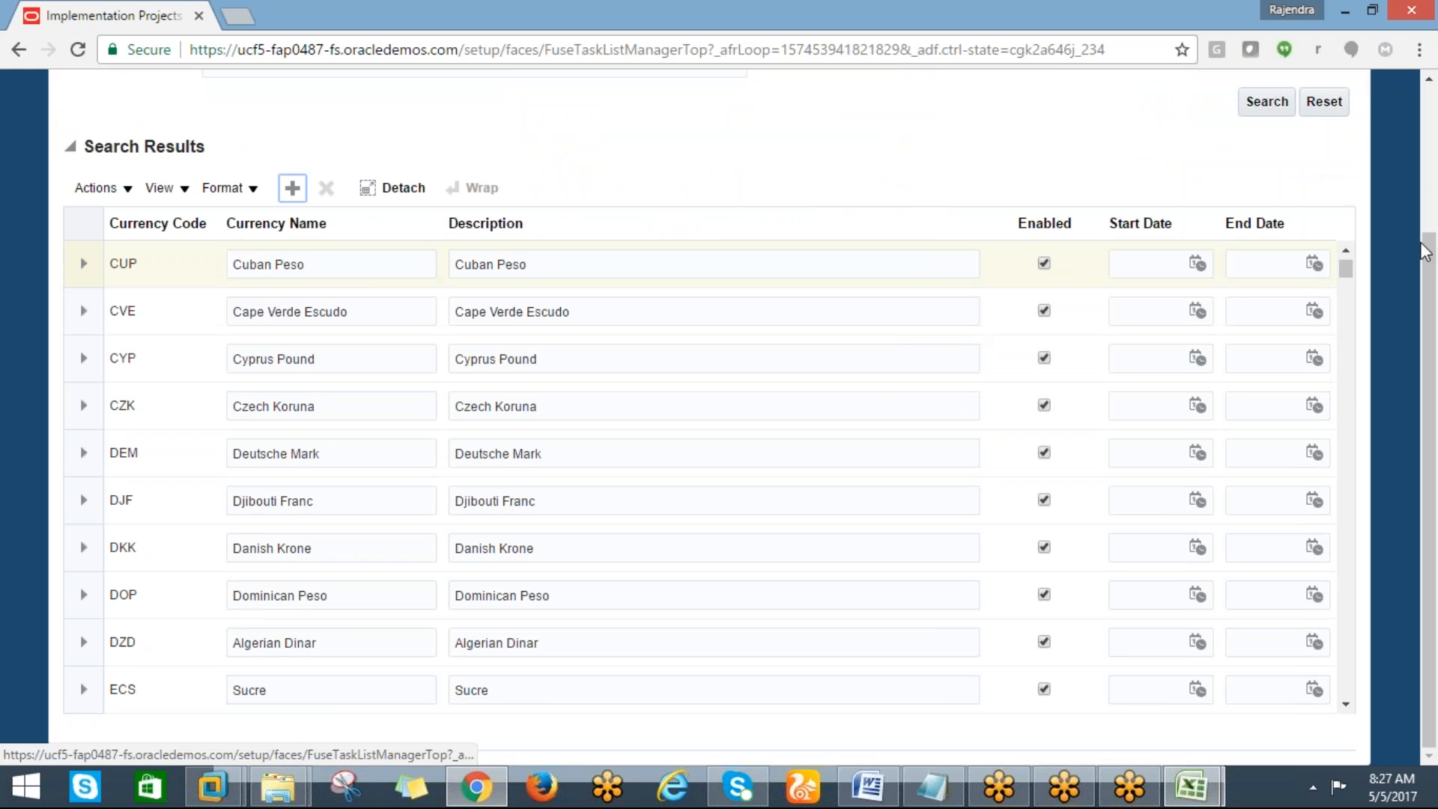
{"action": "left_click_drag", "start_coordinate": [1428, 252], "coordinate": [1428, 143]}
{"action": "left_click", "coordinate": [1255, 251]}
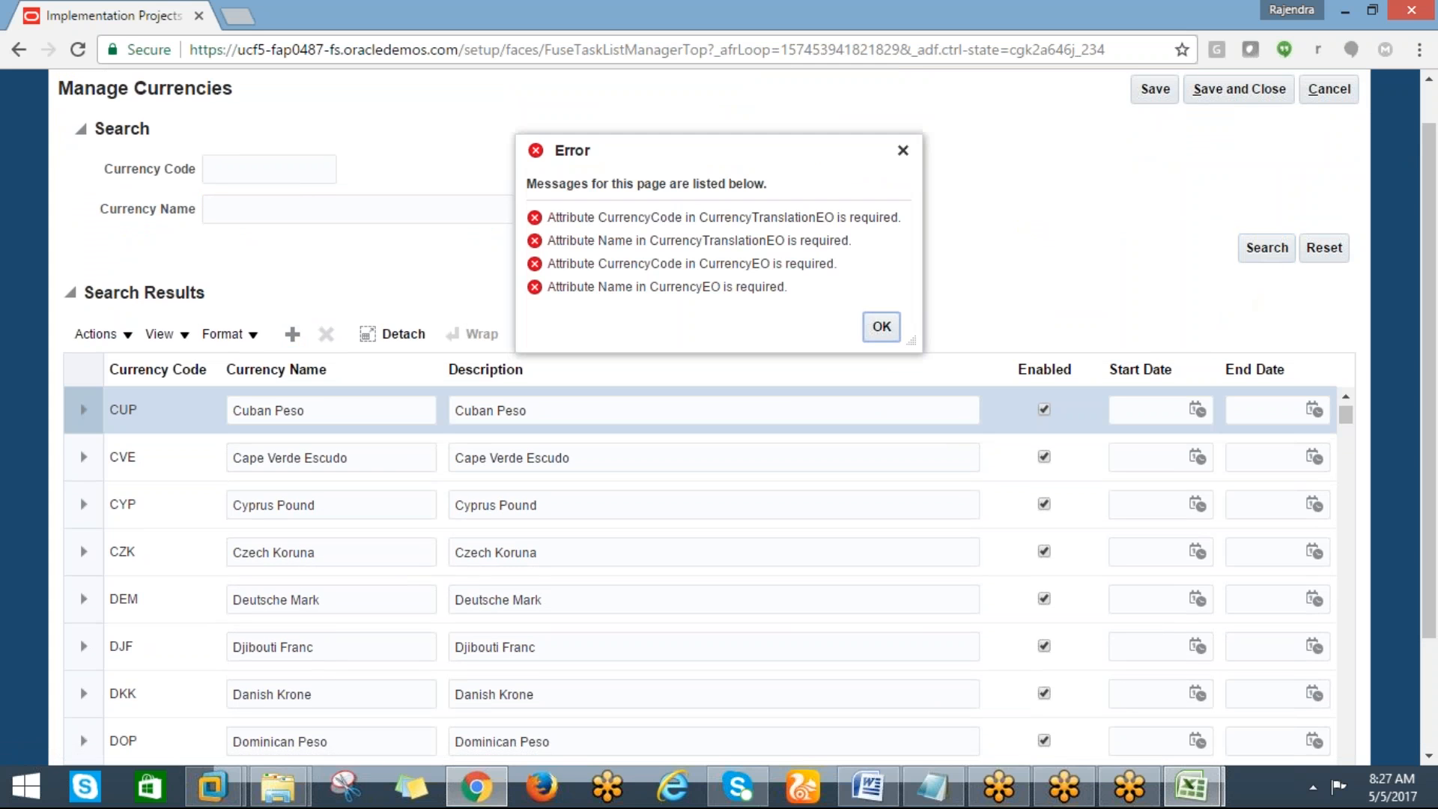
{"action": "left_click", "coordinate": [881, 326]}
{"action": "left_click", "coordinate": [1351, 98]}
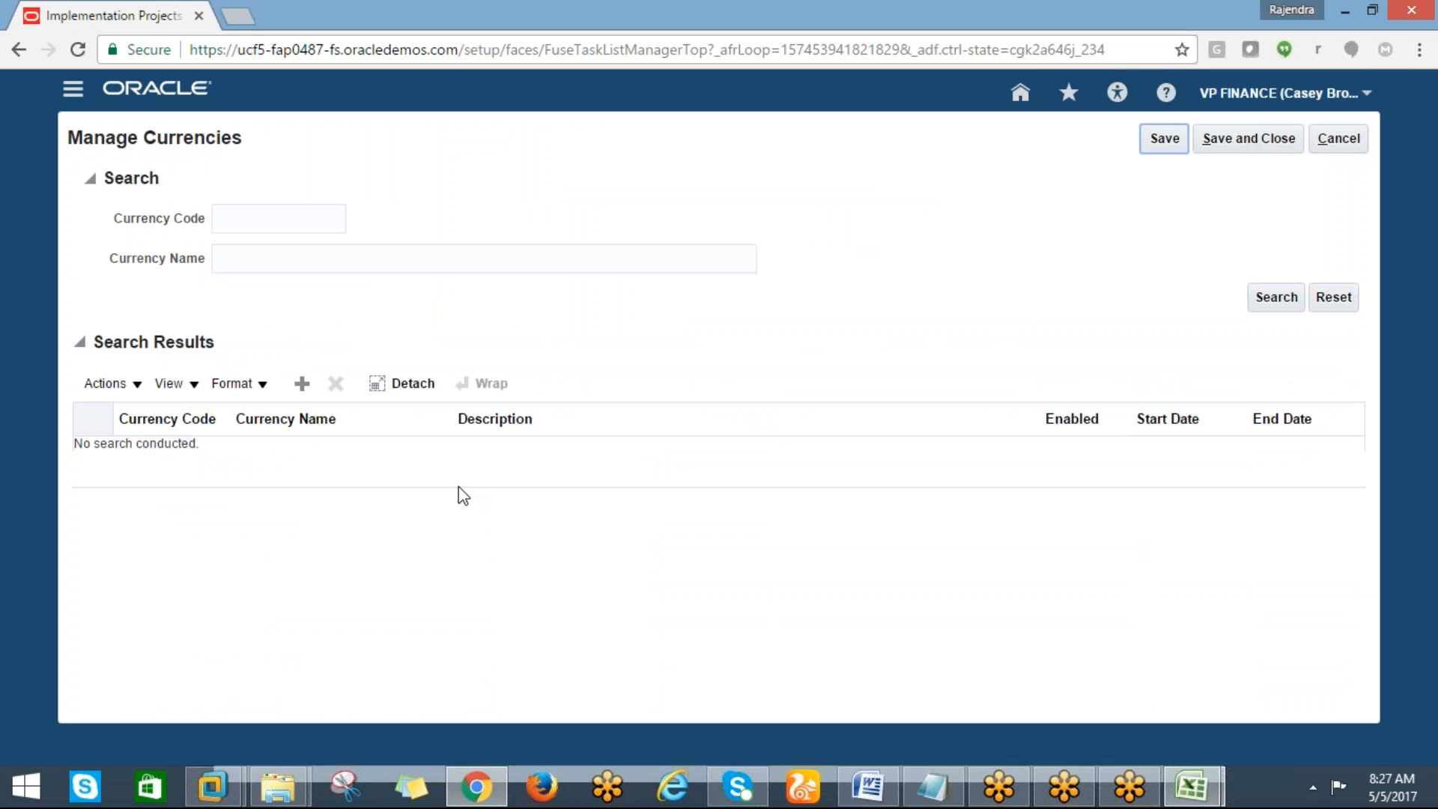
Add a new currency with code TEST, name TEST and description TEST, then save and close
{"action": "left_click", "coordinate": [299, 392]}
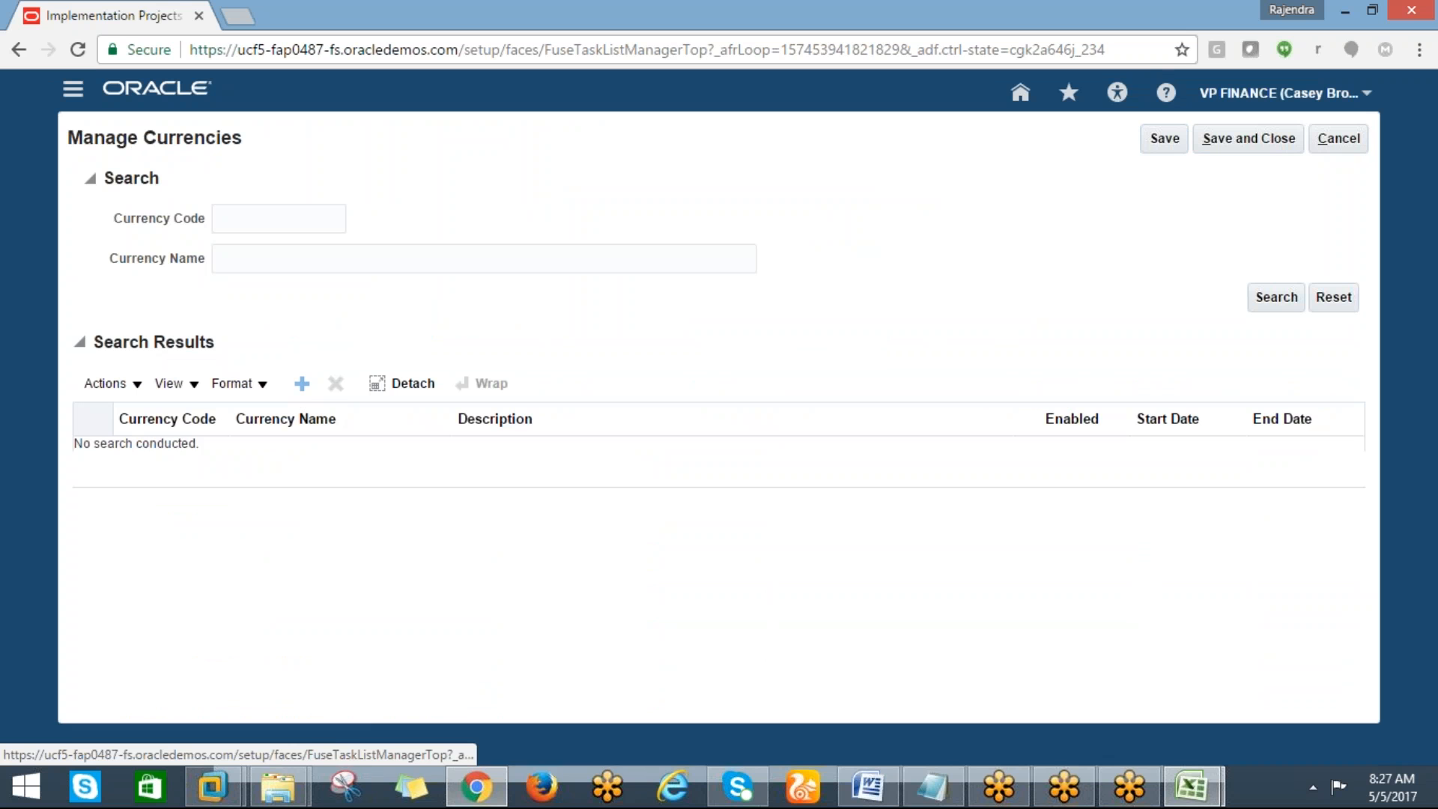
{"action": "left_click", "coordinate": [170, 468]}
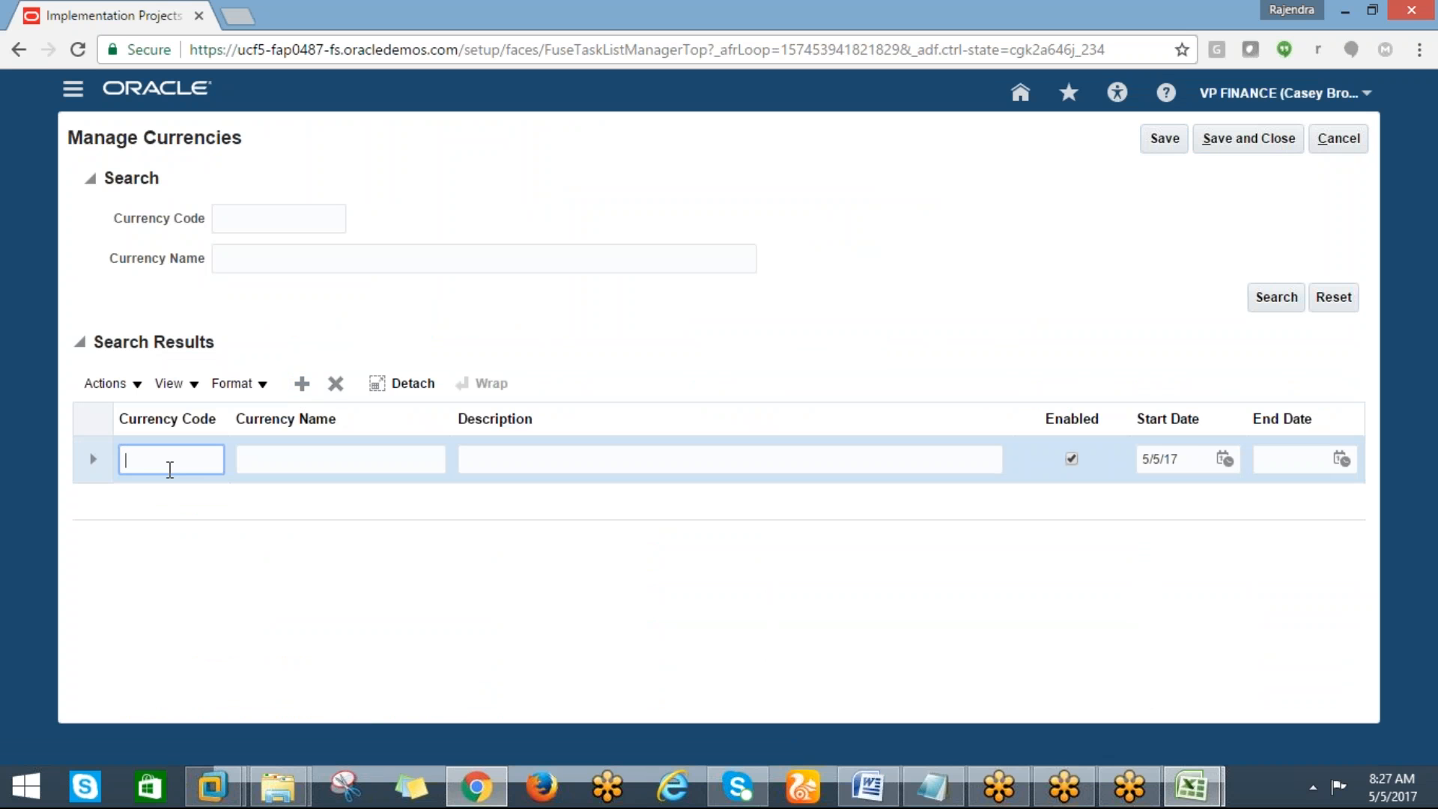
{"action": "type", "text": "TEST"}
{"action": "left_click", "coordinate": [283, 459]}
{"action": "type", "text": "TES"}
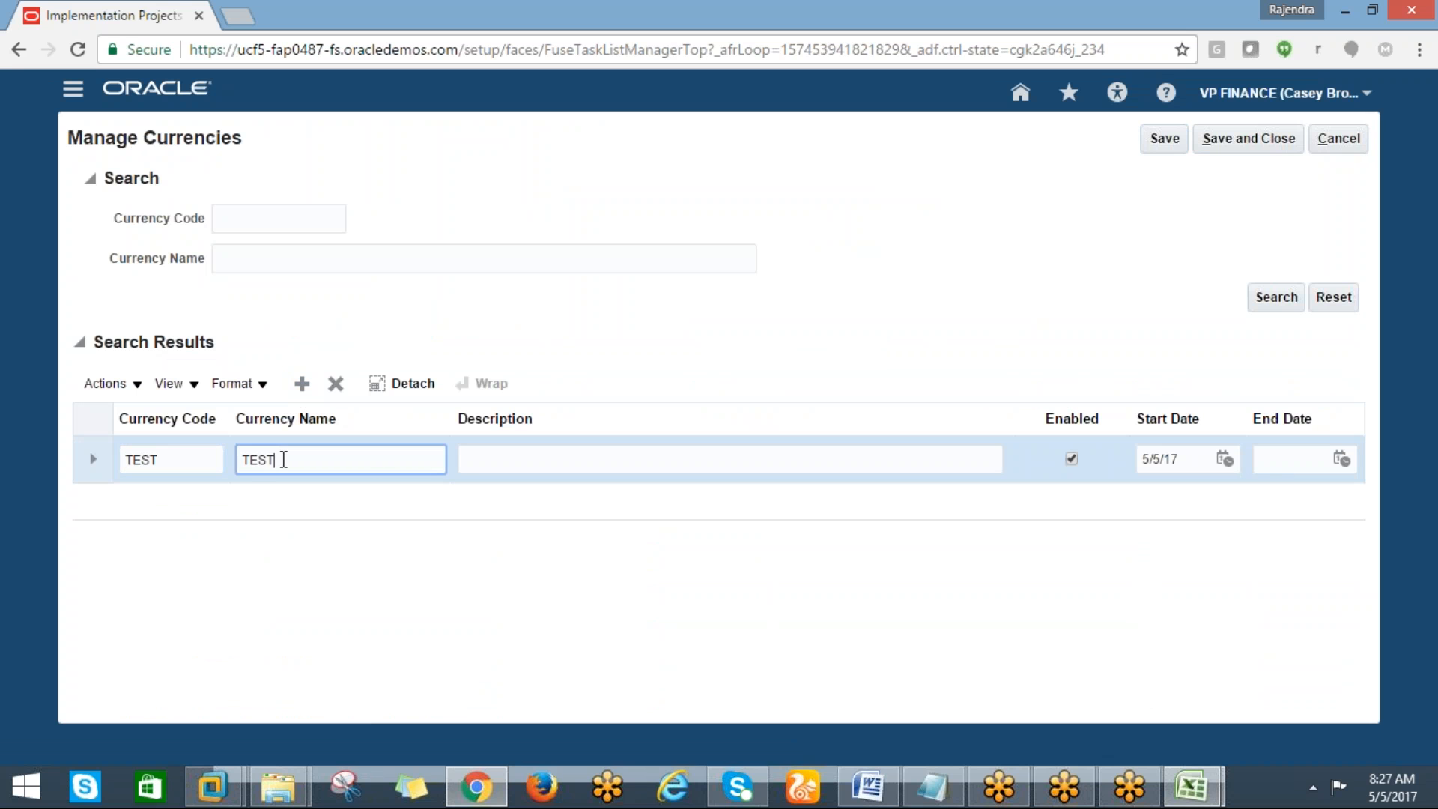
{"action": "key", "text": "Tab"}
{"action": "type", "text": "TE"}
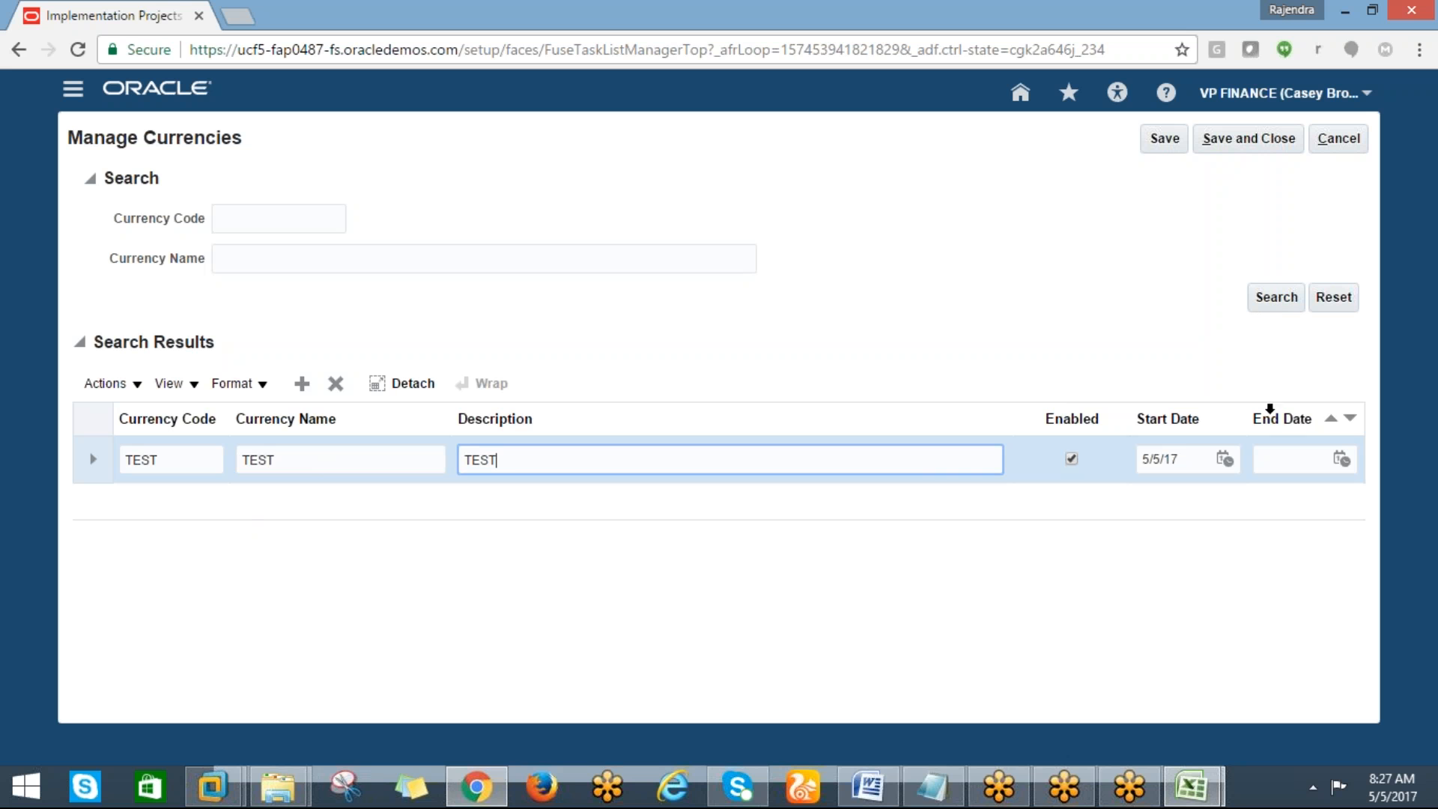
{"action": "left_click", "coordinate": [1235, 137]}
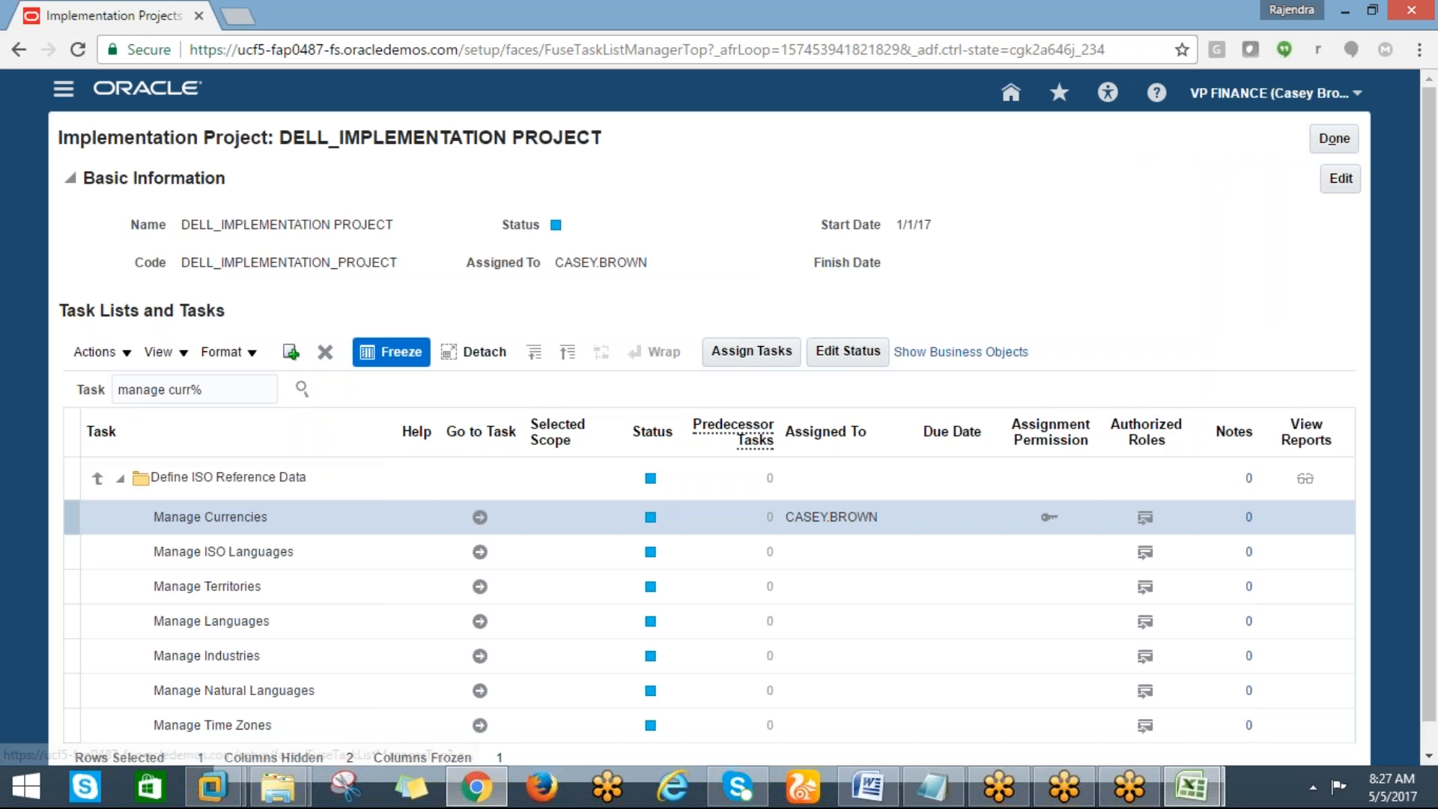
Switch to the Excel checklist and highlight the manage currency and manage accounting calendar items in yellow
{"action": "left_click", "coordinate": [1193, 796]}
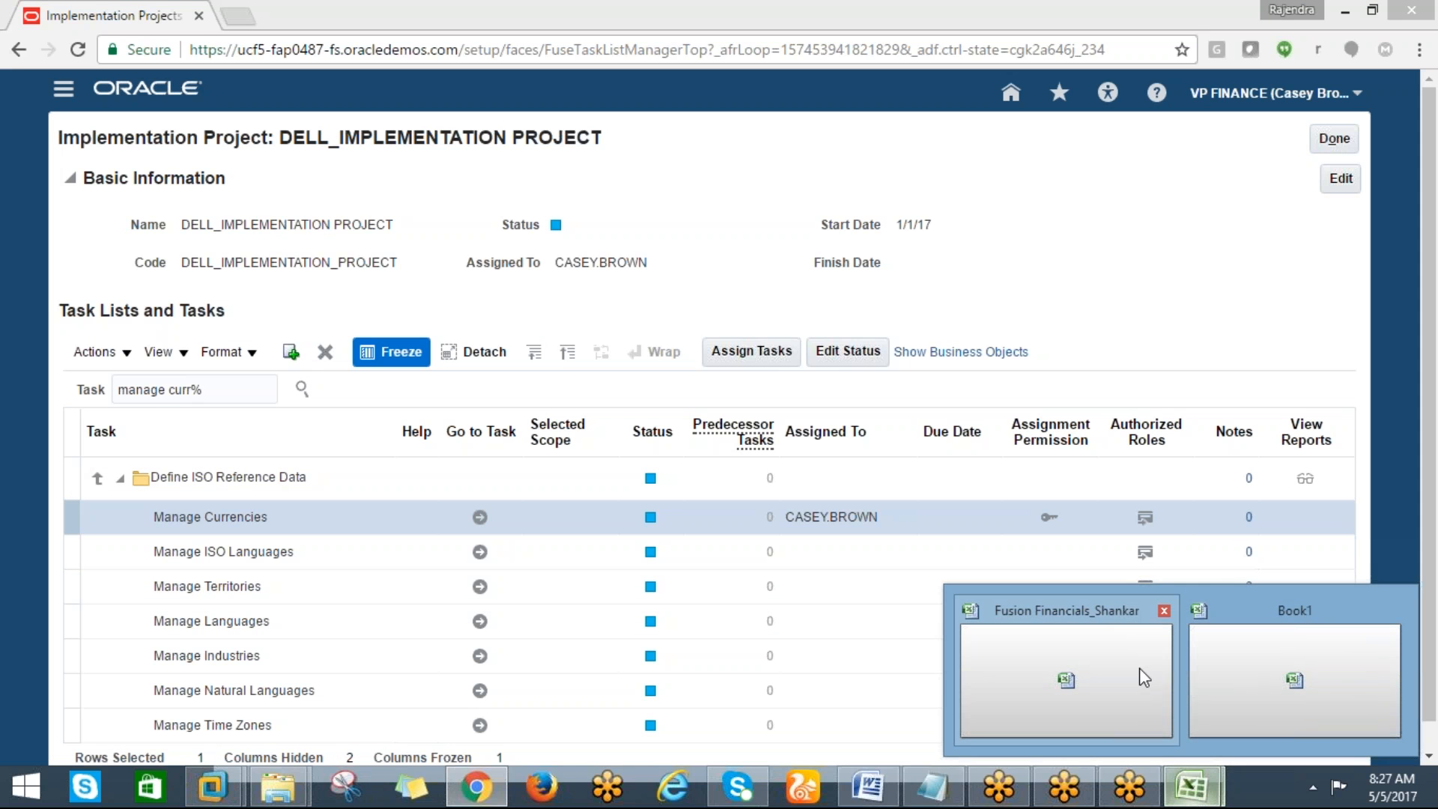
{"action": "left_click", "coordinate": [1213, 667]}
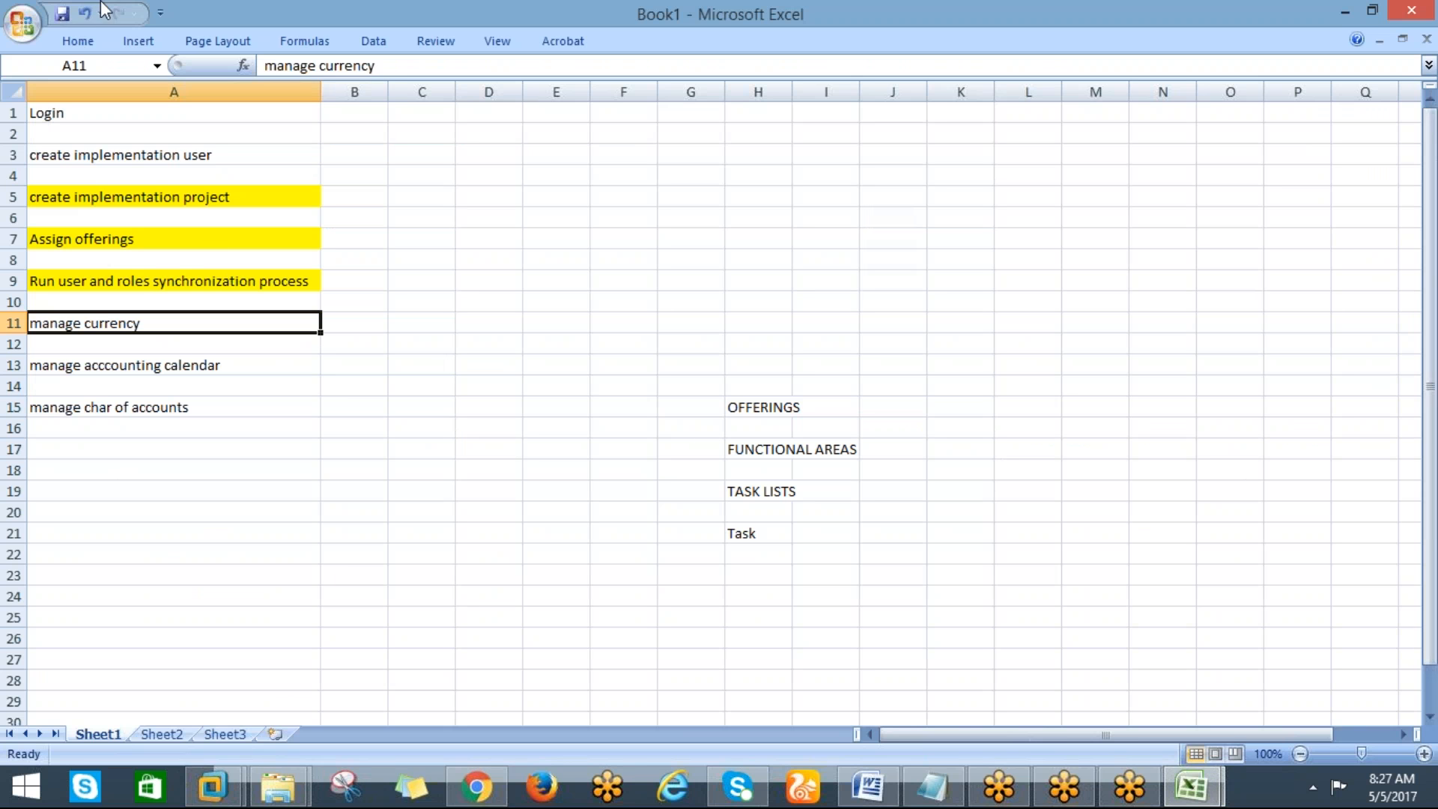
{"action": "left_click", "coordinate": [75, 41]}
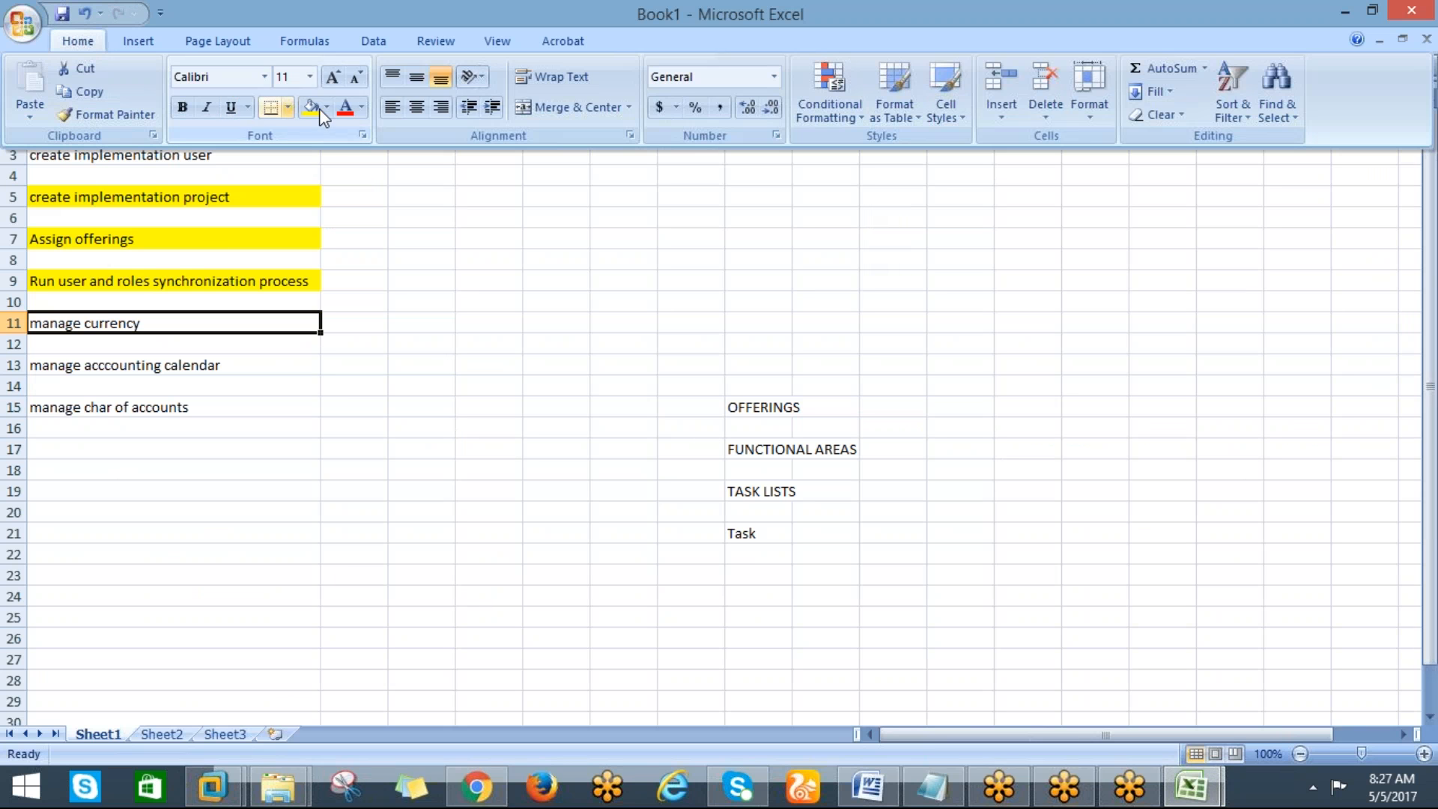
{"action": "left_click", "coordinate": [321, 112]}
{"action": "left_click", "coordinate": [116, 383]}
{"action": "left_click", "coordinate": [114, 366]}
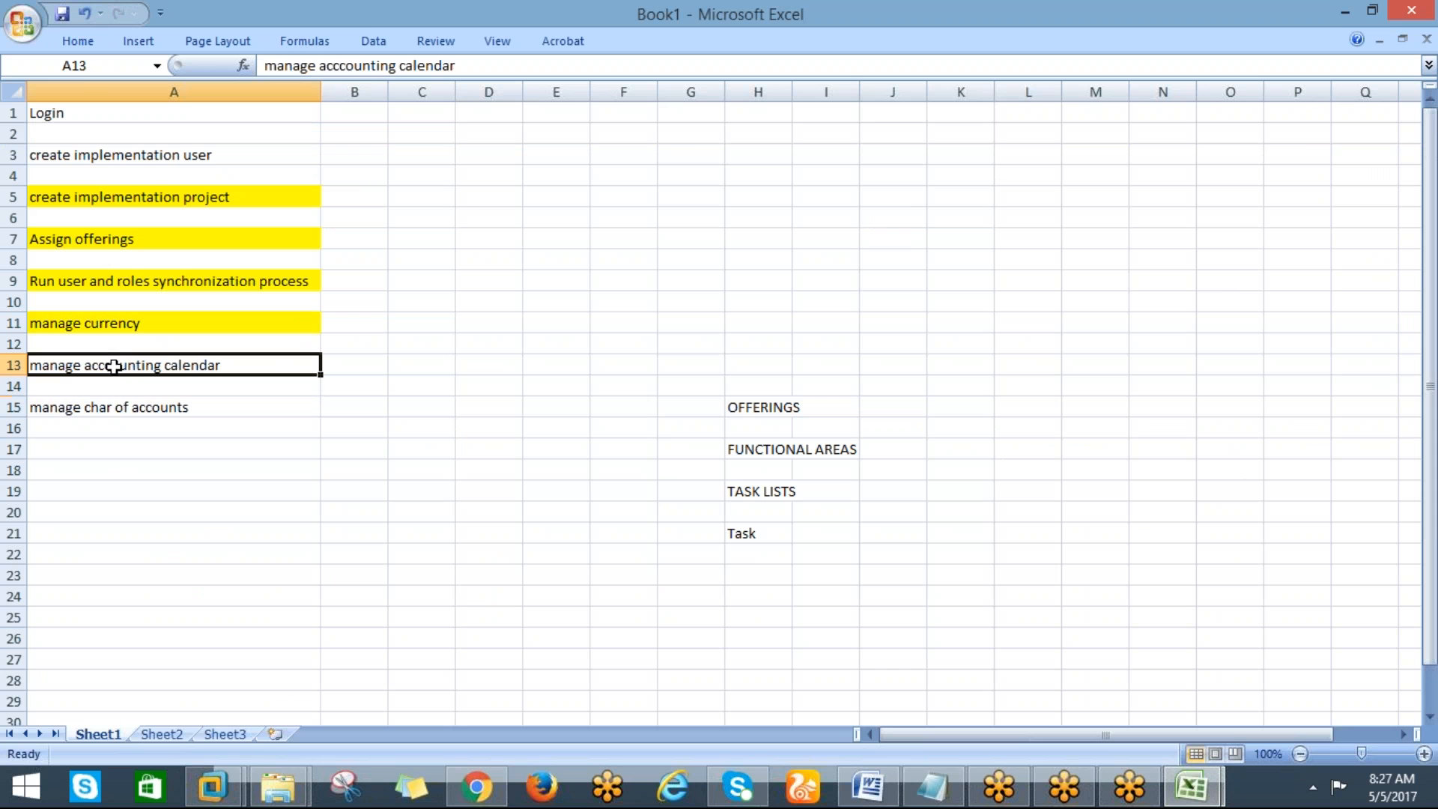
{"action": "left_click", "coordinate": [78, 43]}
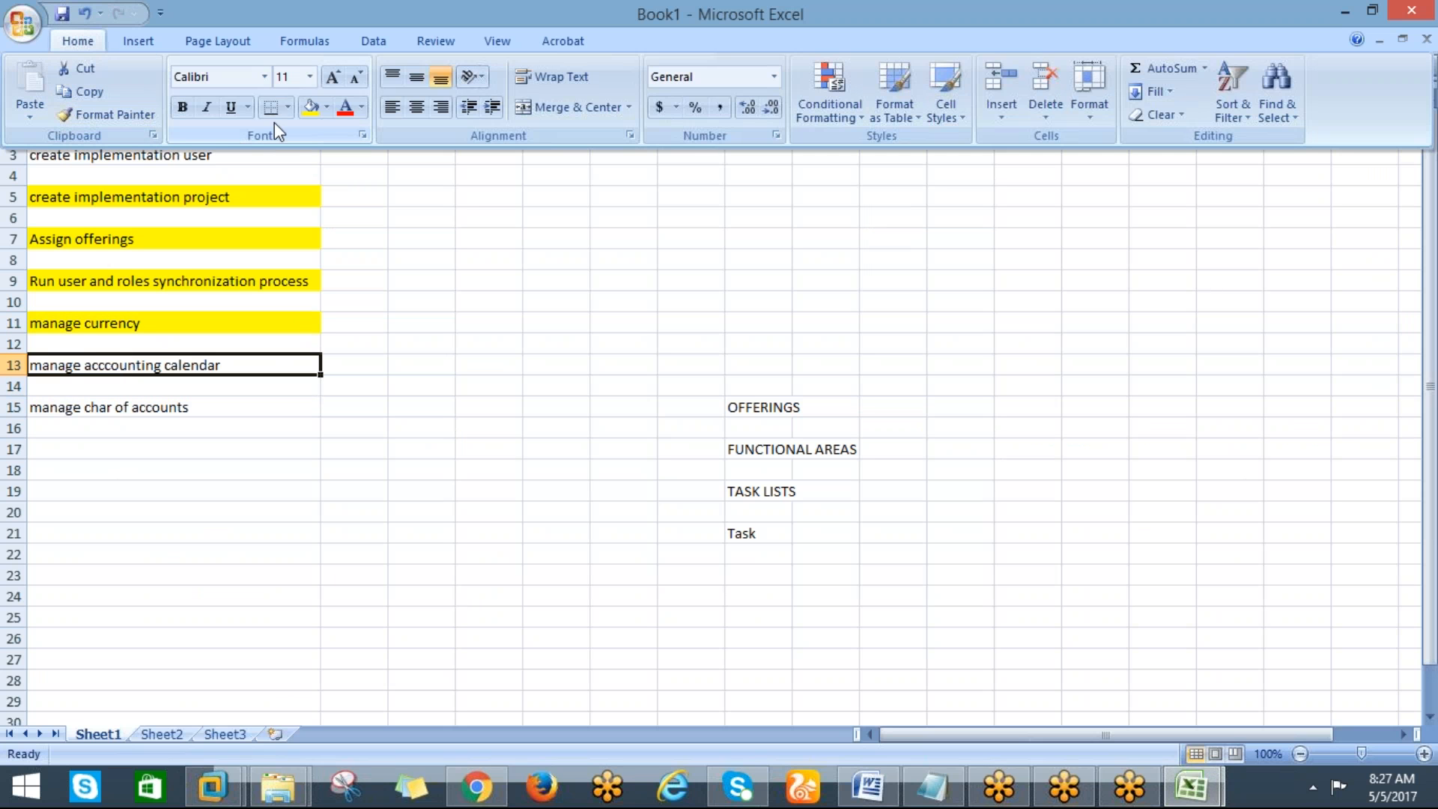
{"action": "left_click", "coordinate": [310, 107]}
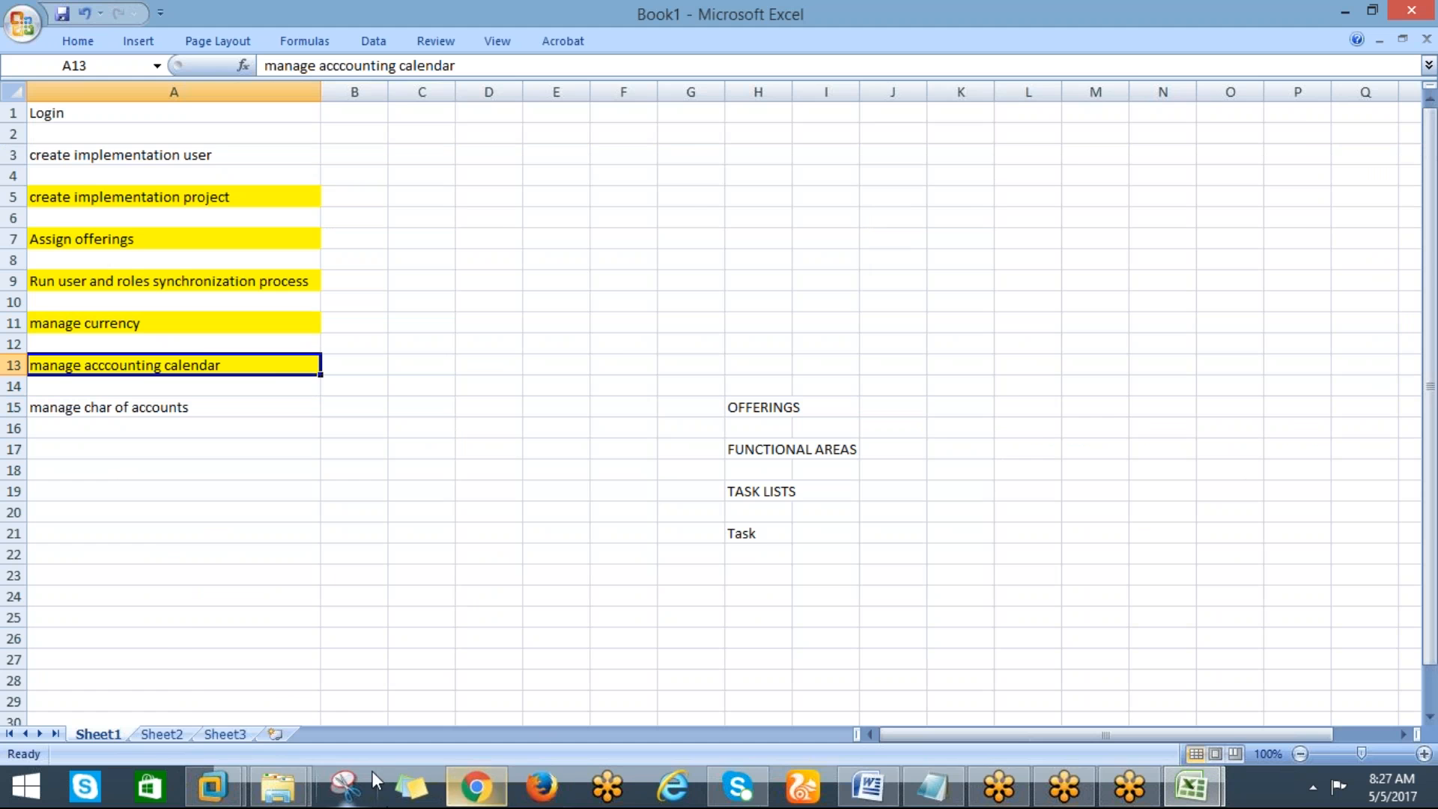
Return to the browser and search the project's tasks for "manage ACC%"
{"action": "left_click", "coordinate": [477, 786]}
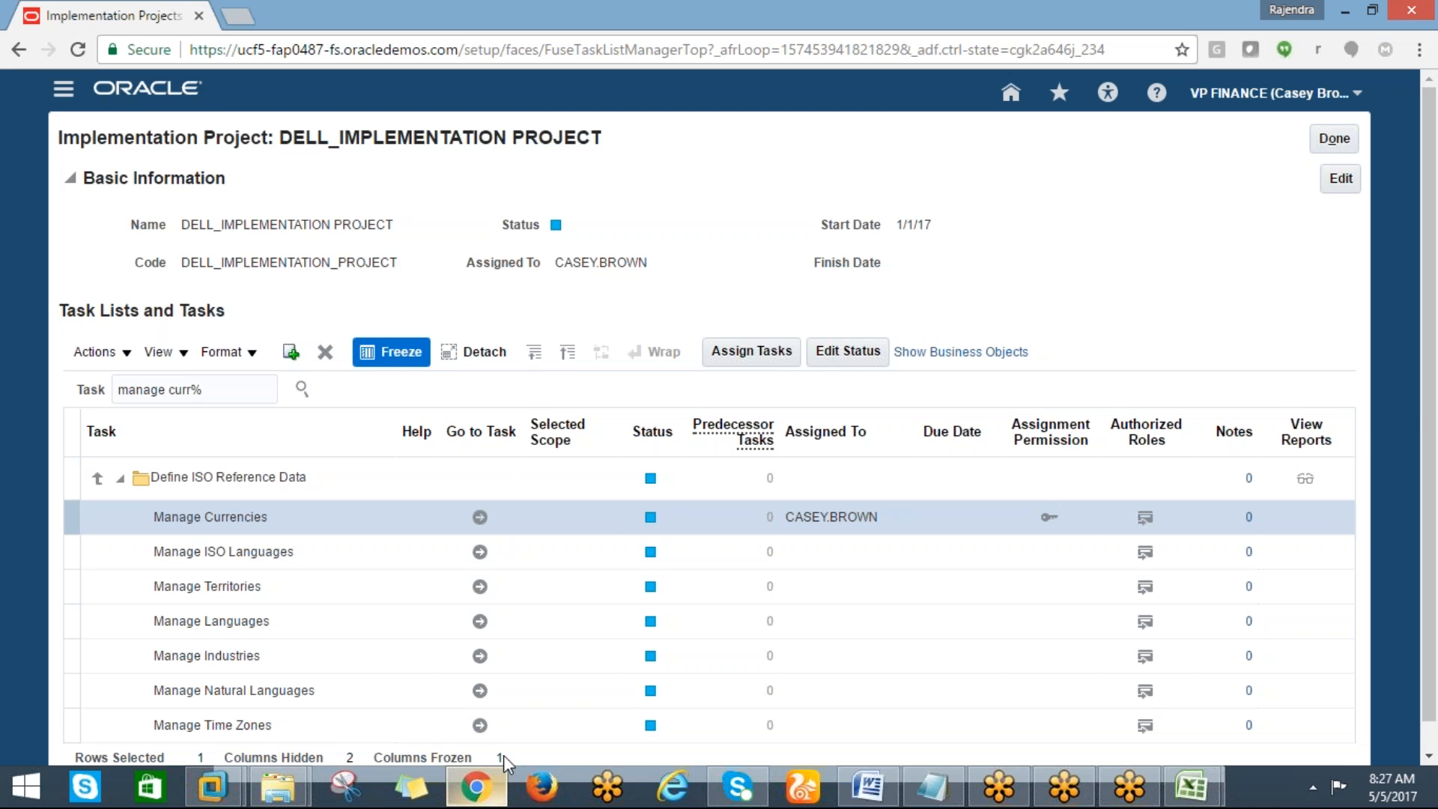
{"action": "left_click", "coordinate": [199, 389]}
{"action": "mouse_move", "coordinate": [200, 389]}
{"action": "left_mouse_down"}
{"action": "mouse_move", "coordinate": [120, 391]}
{"action": "mouse_move", "coordinate": [188, 401]}
{"action": "left_mouse_up"}
{"action": "left_click", "coordinate": [192, 389]}
{"action": "key", "text": "BackSpace"}
{"action": "key", "text": "BackSpace"}
{"action": "key", "text": "BackSpace"}
{"action": "key", "text": "BackSpace"}
{"action": "type", "text": "ACC"}
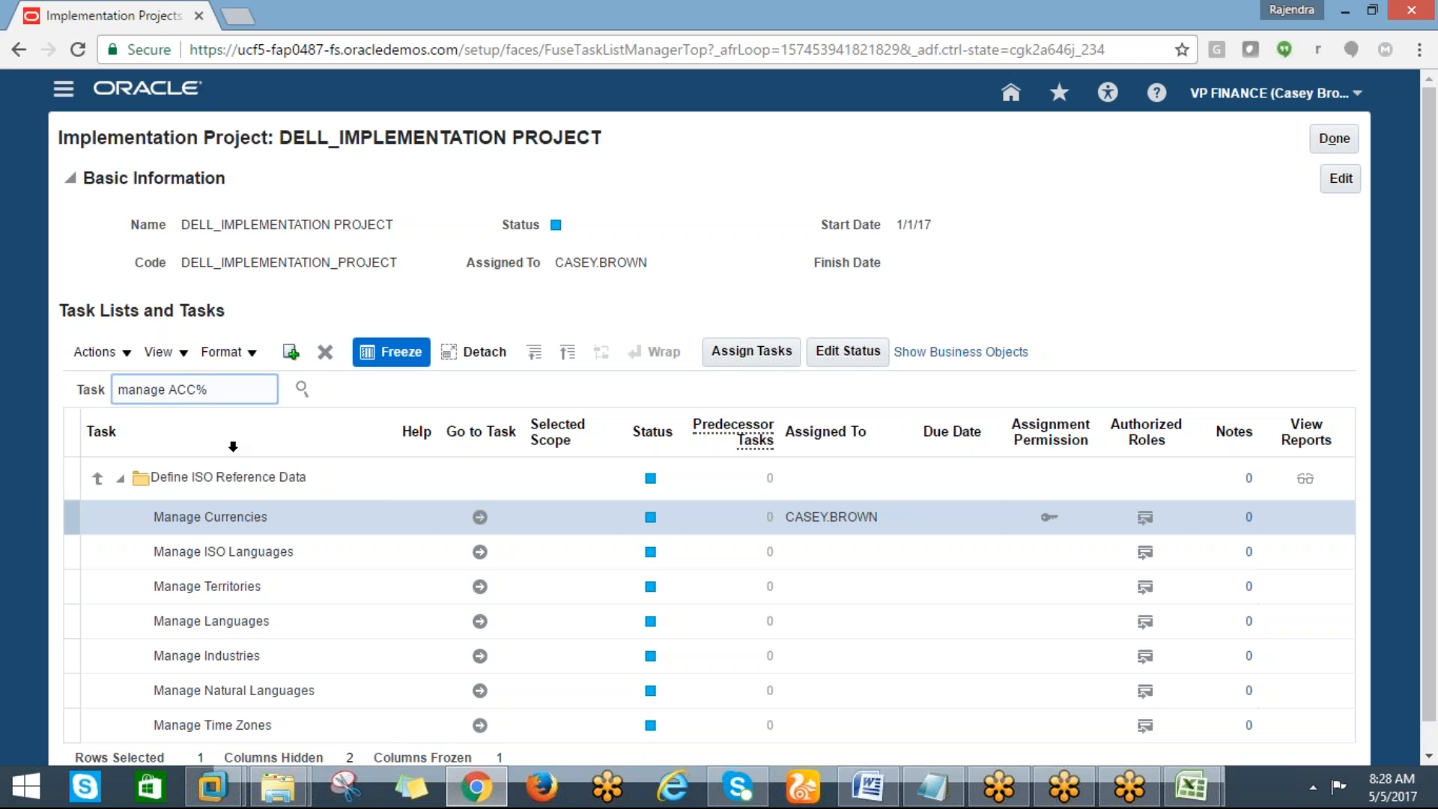
{"action": "left_click", "coordinate": [301, 389]}
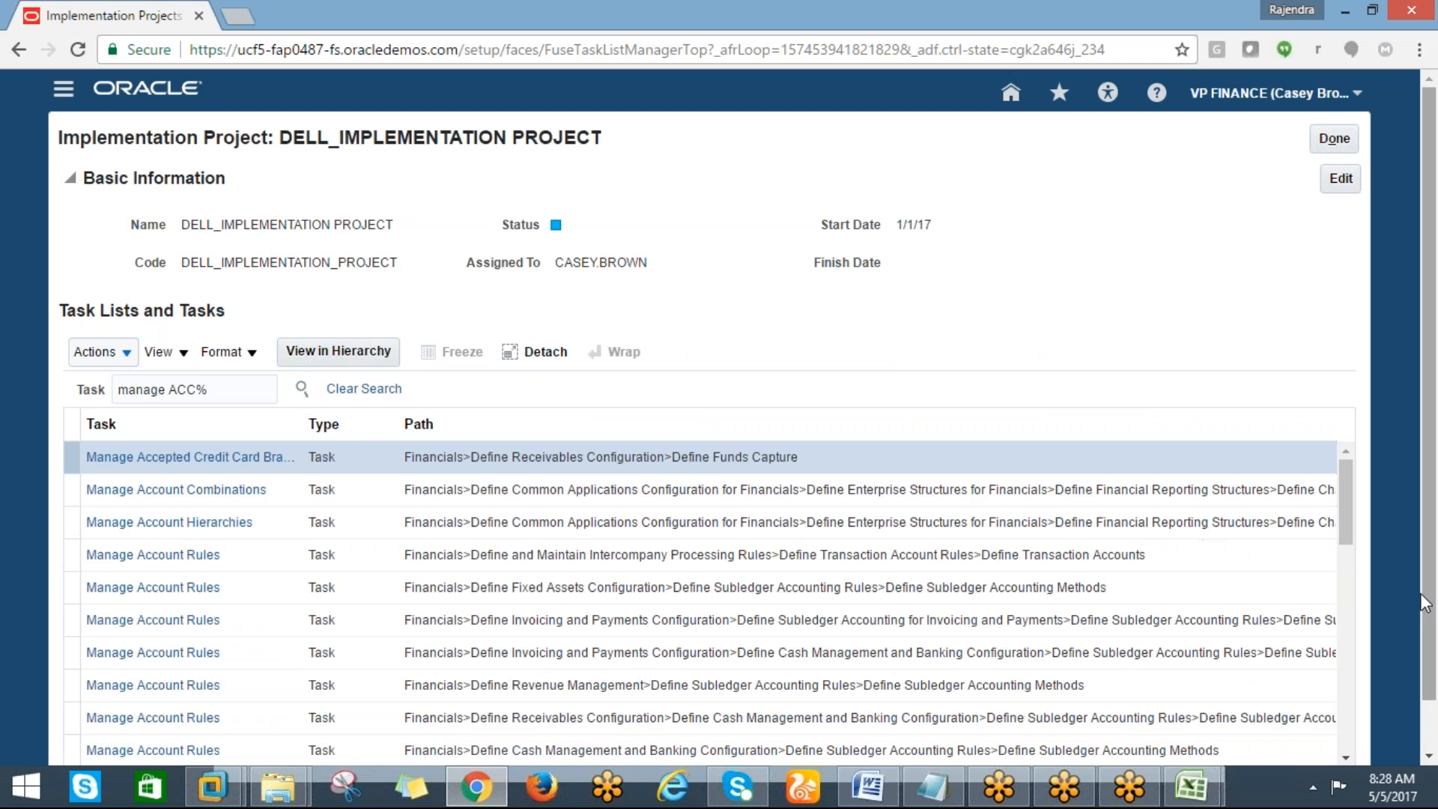
Search the project's tasks for "manage cale%"
{"action": "scroll", "coordinate": [1423, 603], "scroll_direction": "down", "scroll_amount": 1}
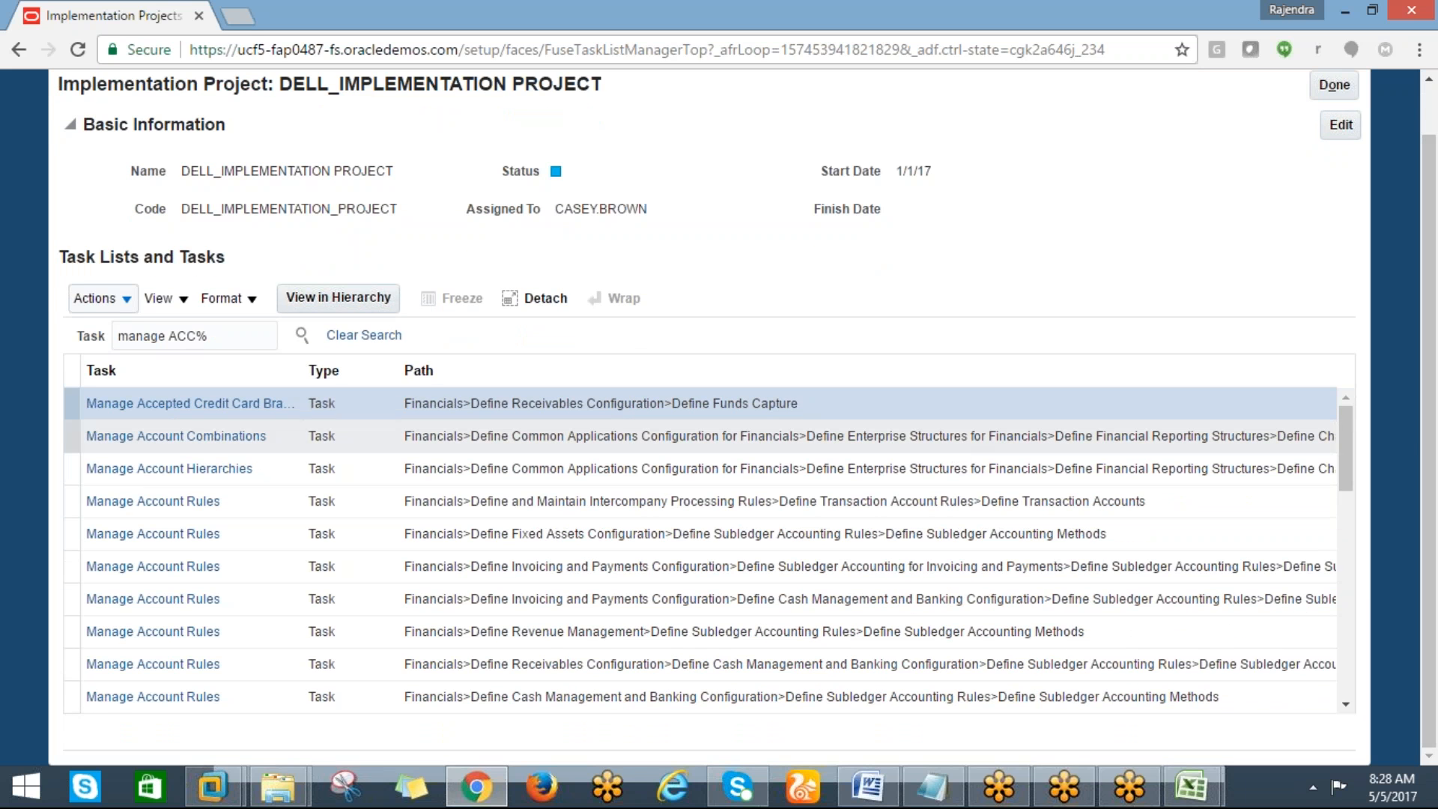
{"action": "left_click", "coordinate": [196, 336]}
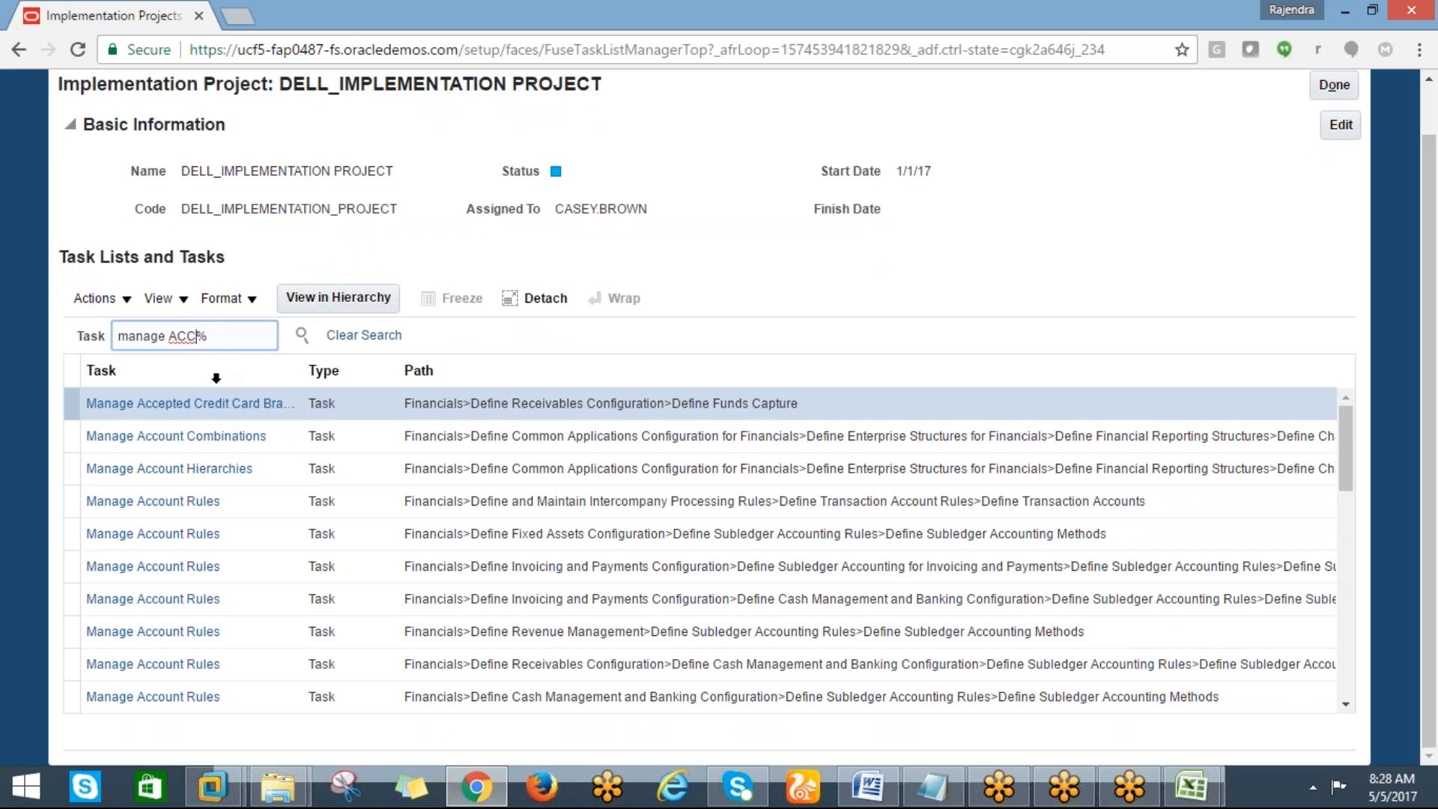
{"action": "key", "text": "BackSpace"}
{"action": "key", "text": "BackSpace"}
{"action": "key", "text": "BackSpace"}
{"action": "type", "text": "cale"}
{"action": "left_click", "coordinate": [302, 335]}
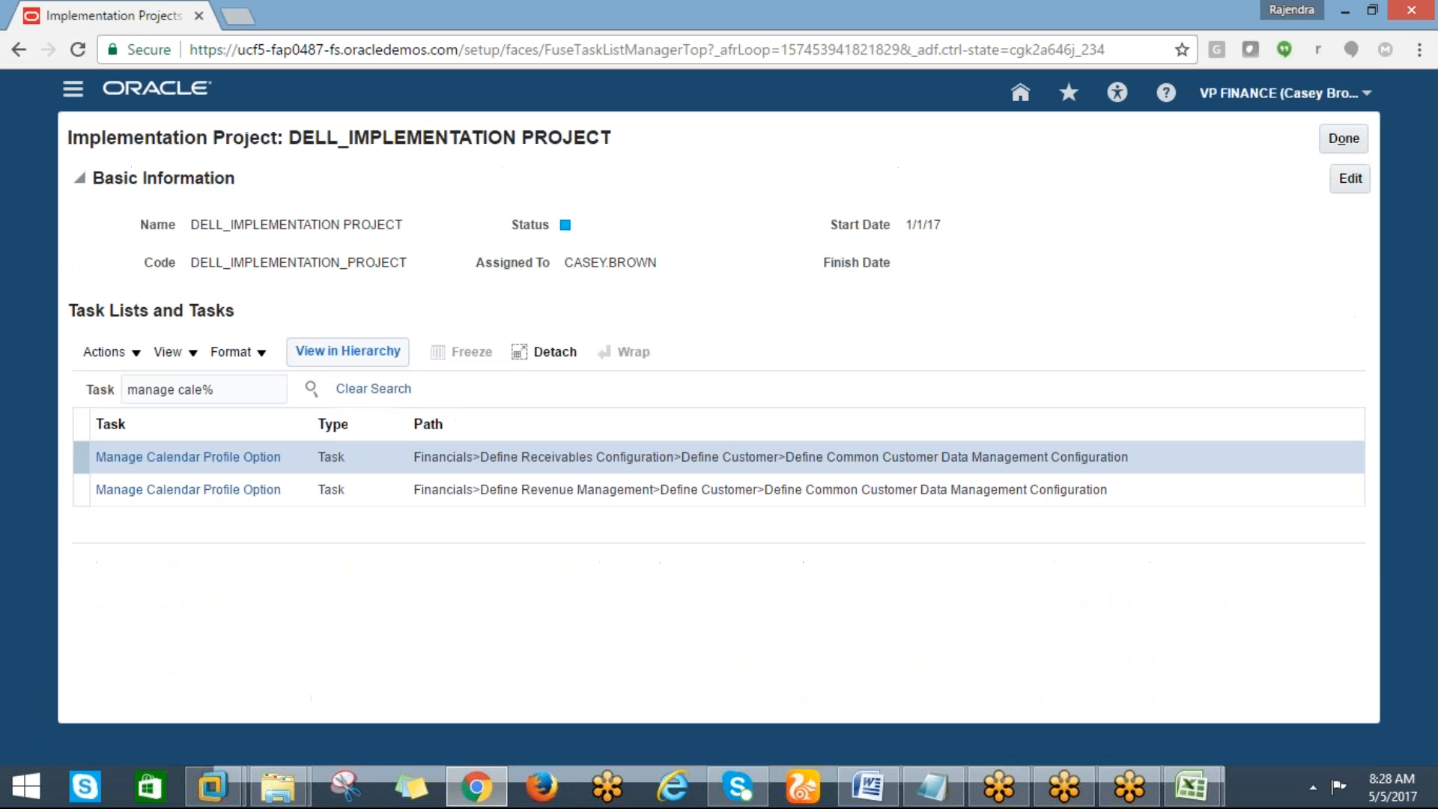
Search the project's tasks for "manage acc%"
{"action": "left_click", "coordinate": [204, 390]}
{"action": "key", "text": "BackSpace"}
{"action": "key", "text": "BackSpace"}
{"action": "key", "text": "BackSpace"}
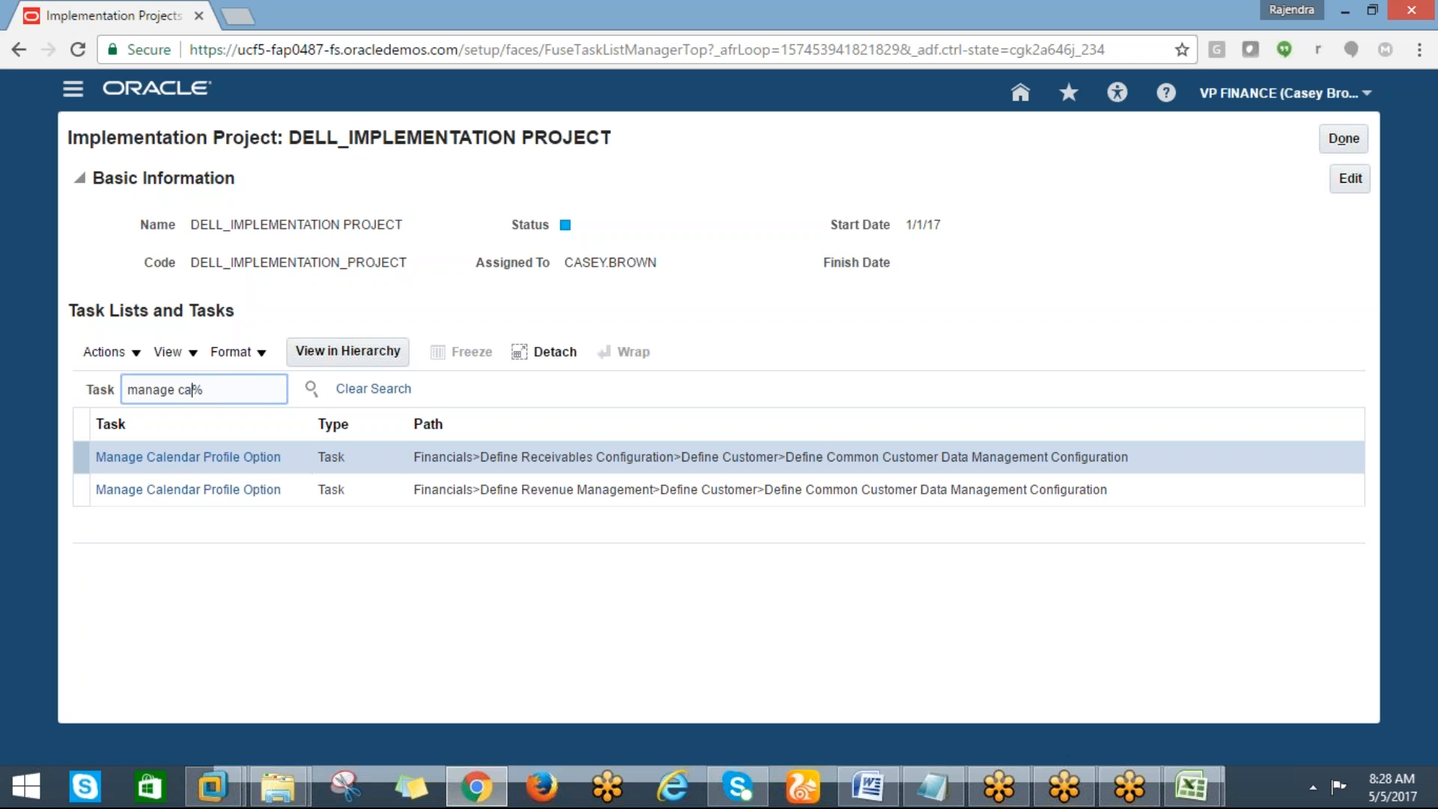
{"action": "key", "text": "BackSpace"}
{"action": "type", "text": "acc"}
{"action": "left_click", "coordinate": [310, 389]}
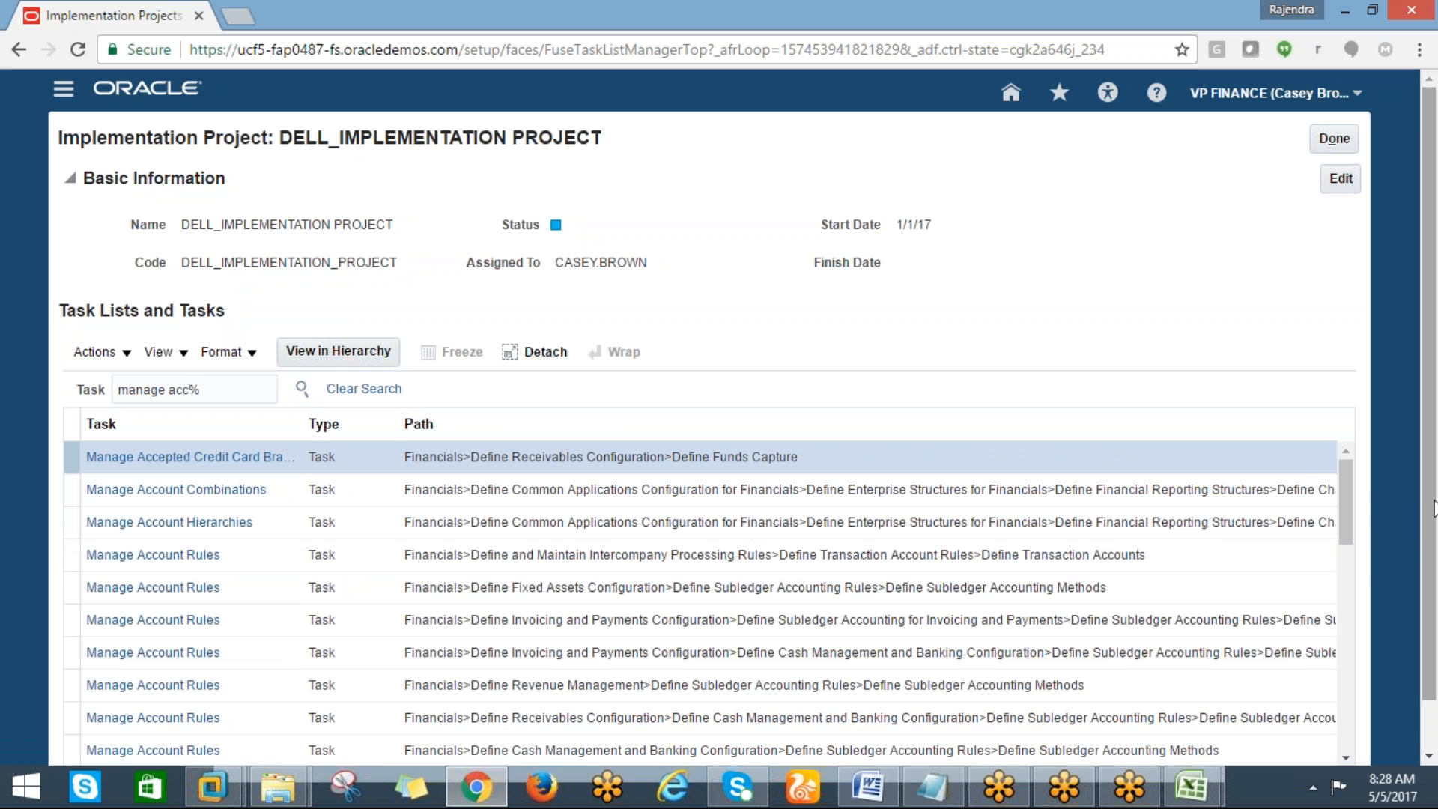
Search the project's tasks for "manage accountin%"
{"action": "scroll", "coordinate": [1318, 468], "scroll_direction": "down", "scroll_amount": 1}
{"action": "left_click_drag", "start_coordinate": [1350, 493], "coordinate": [1346, 575]}
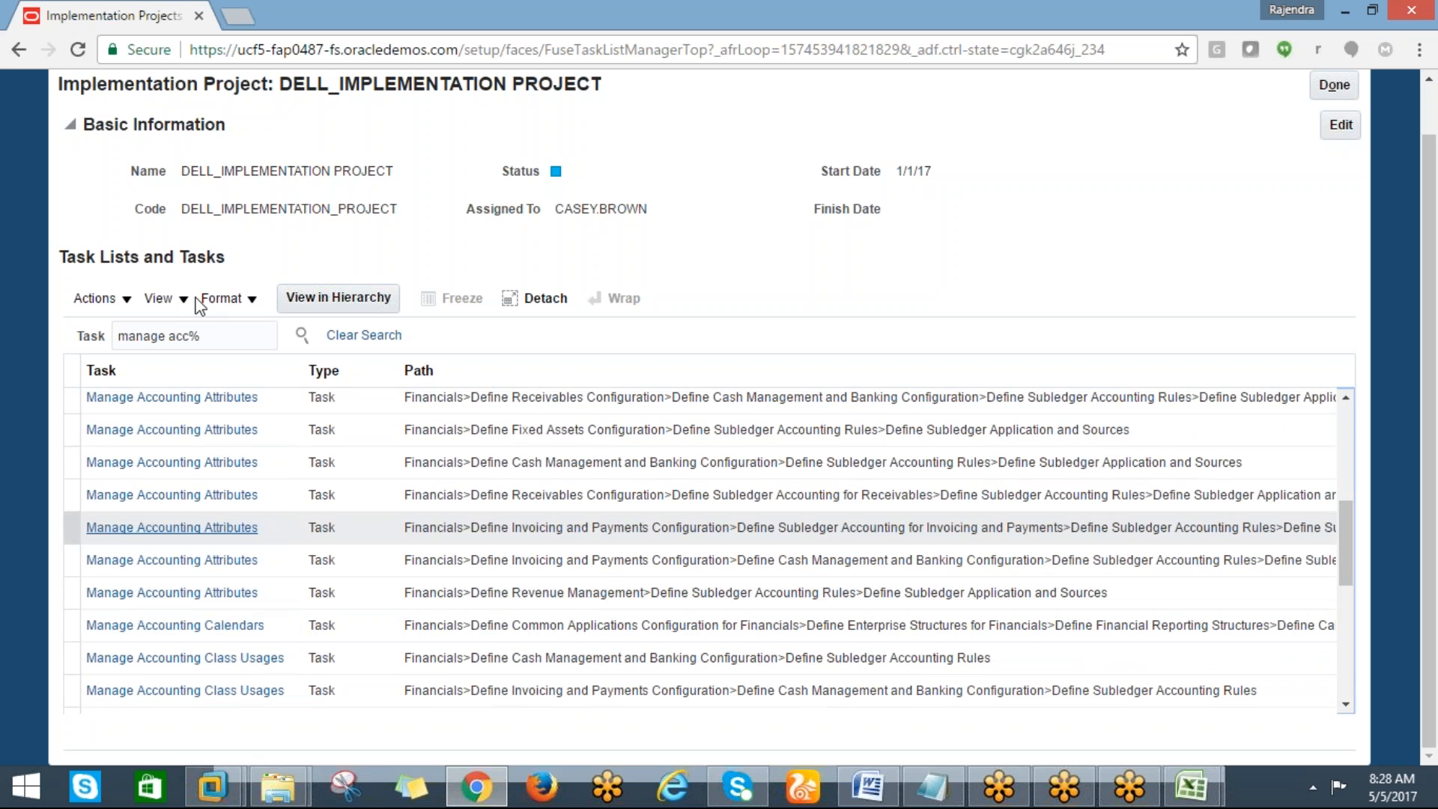
{"action": "left_click", "coordinate": [209, 343]}
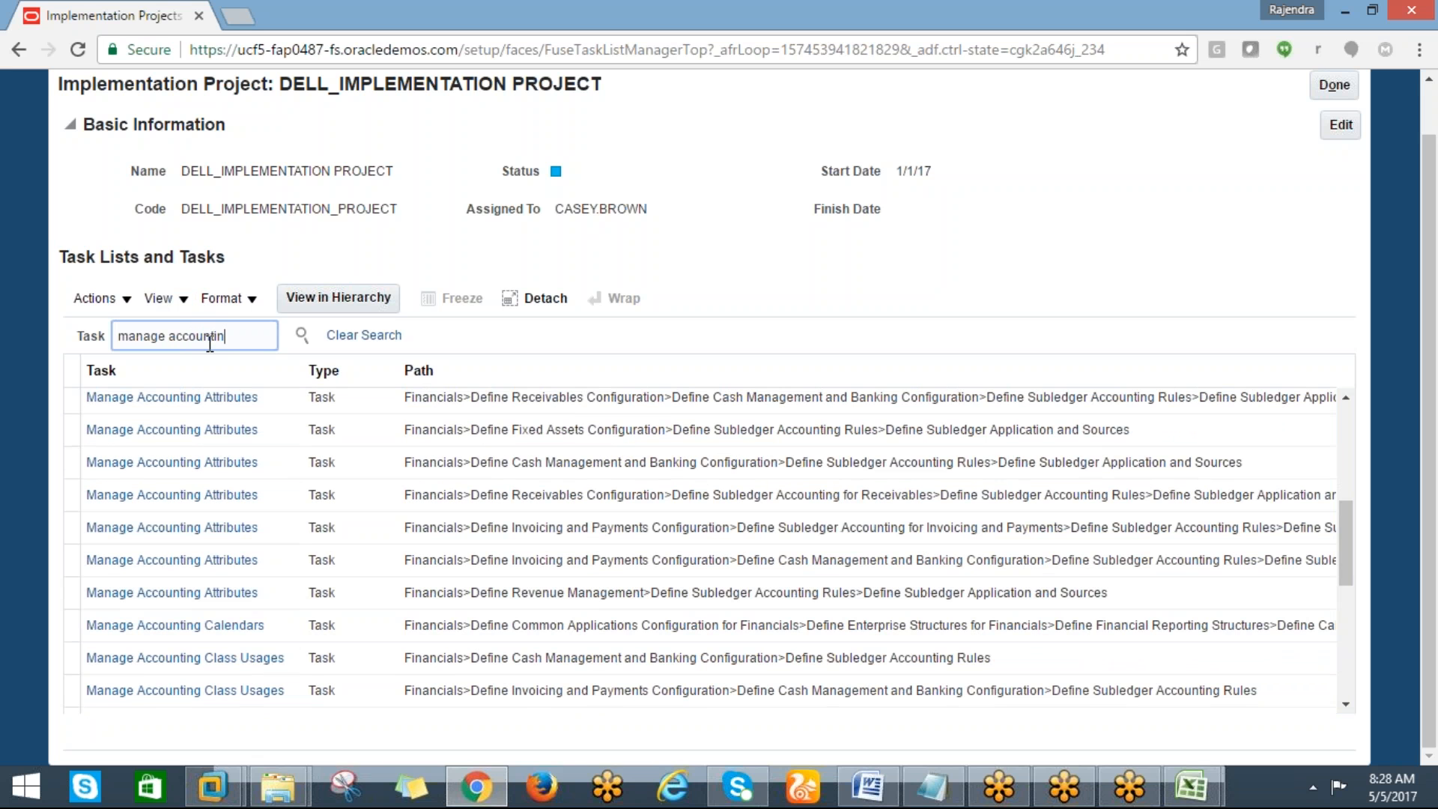
{"action": "type", "text": "%"}
{"action": "left_click", "coordinate": [302, 336]}
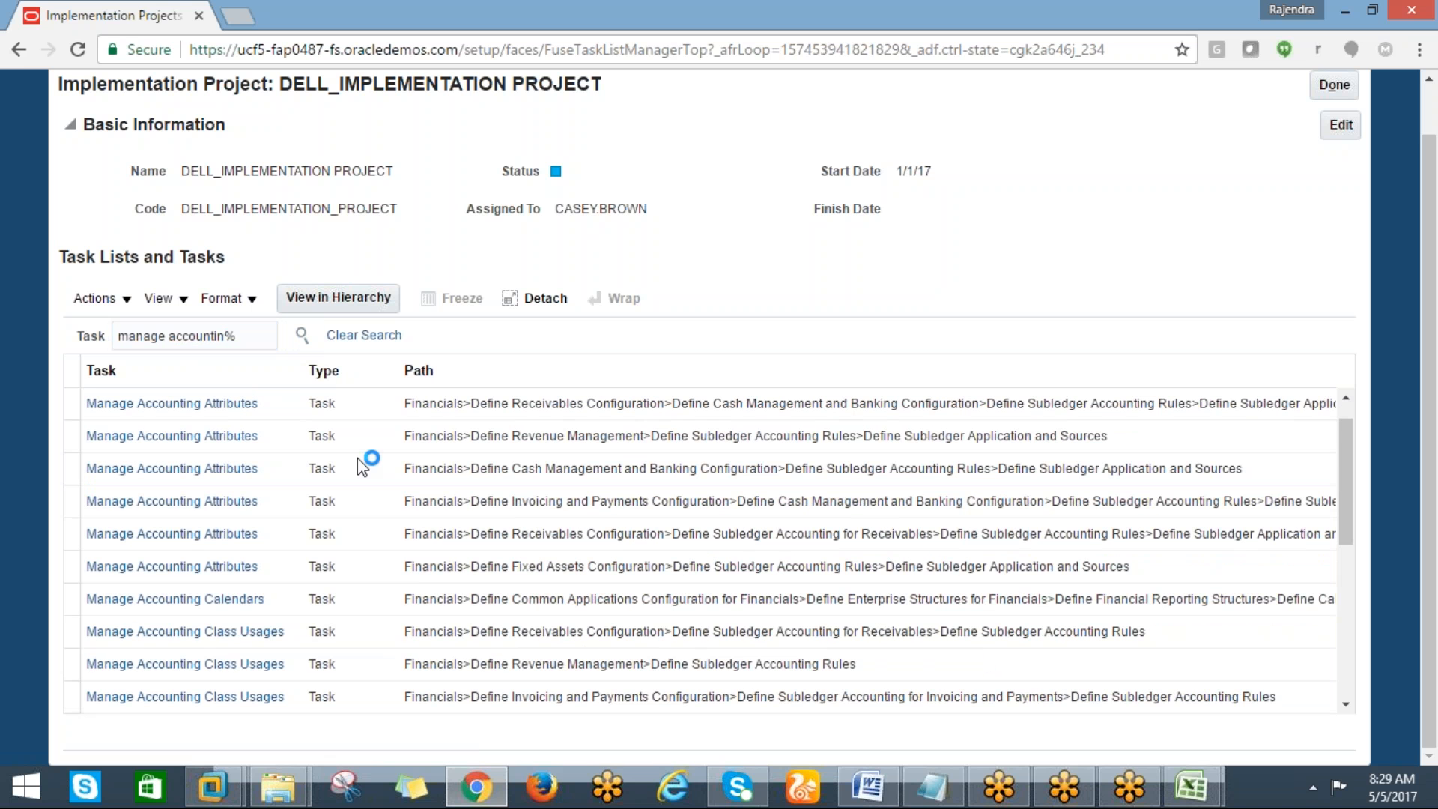
Open the Manage Accounting Calendars task and start creating a new accounting calendar
{"action": "left_click", "coordinate": [224, 602]}
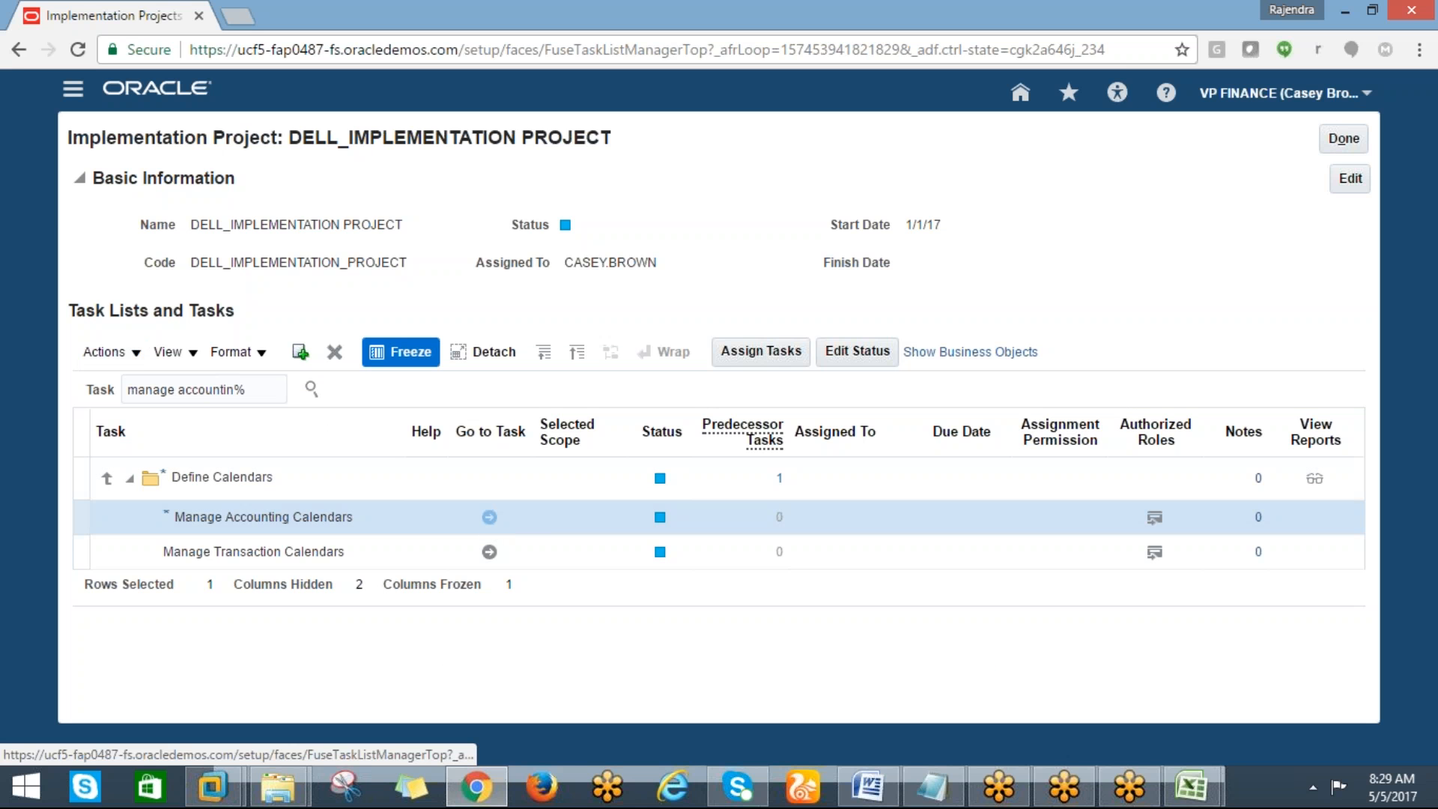
{"action": "left_click", "coordinate": [489, 517]}
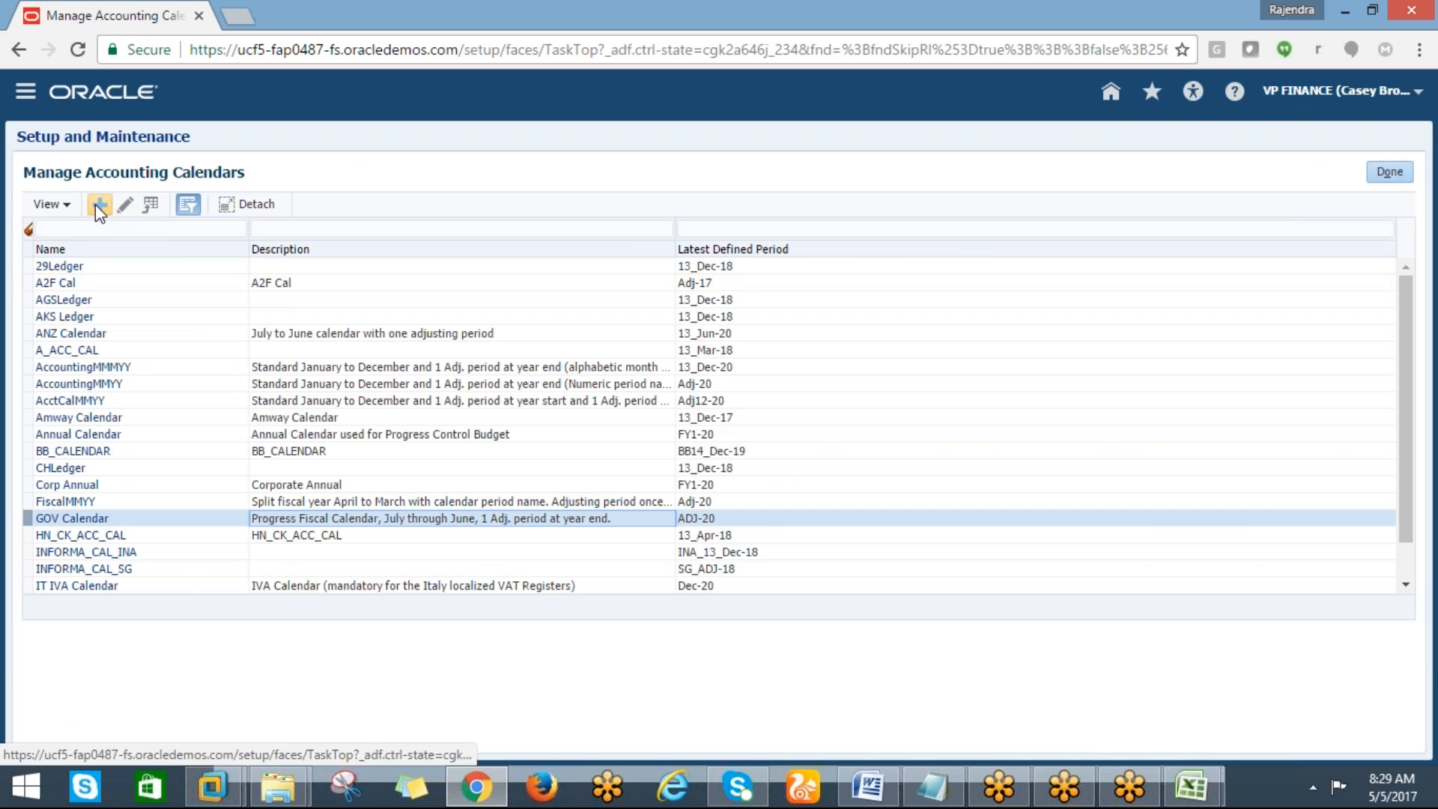
{"action": "left_click", "coordinate": [47, 204]}
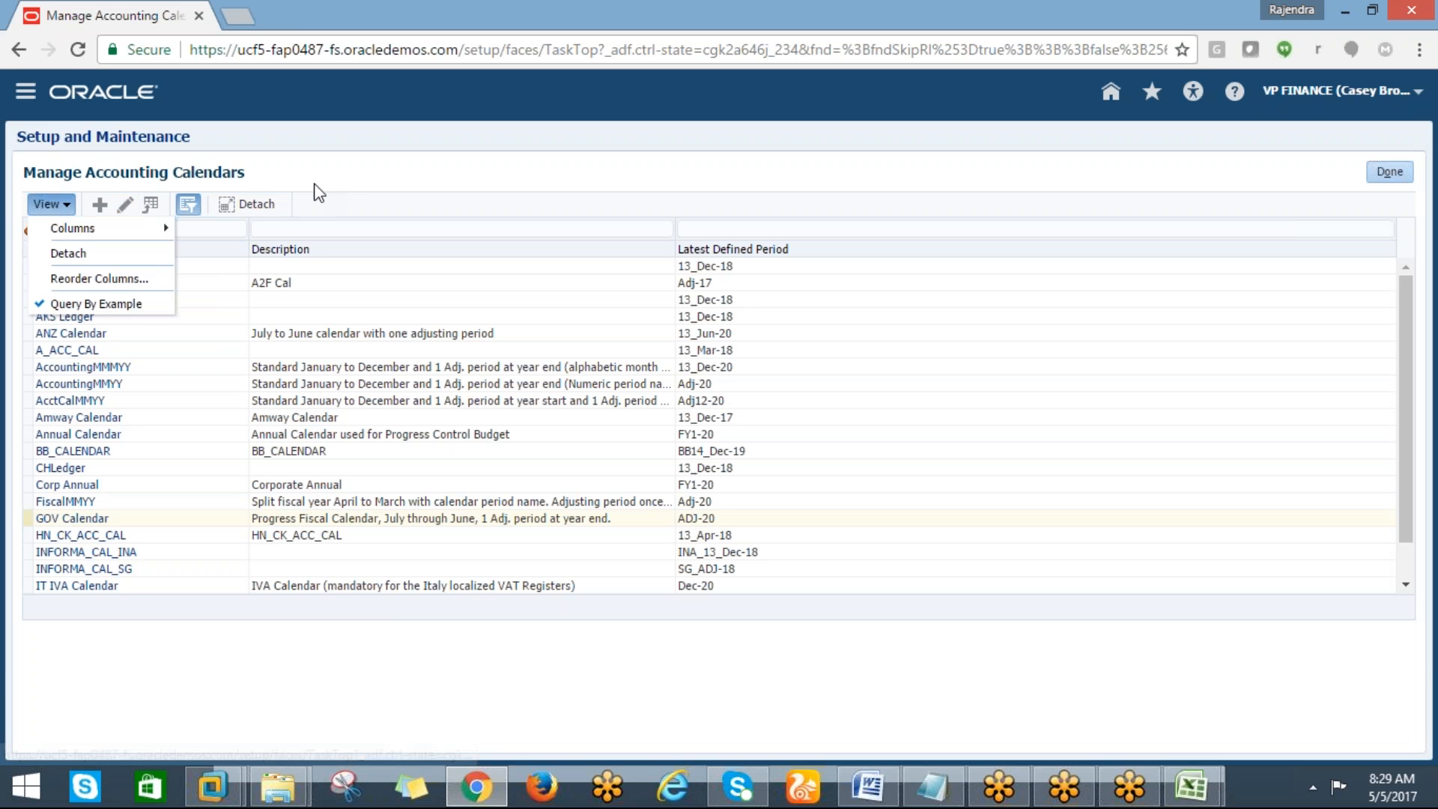
{"action": "left_click", "coordinate": [333, 185]}
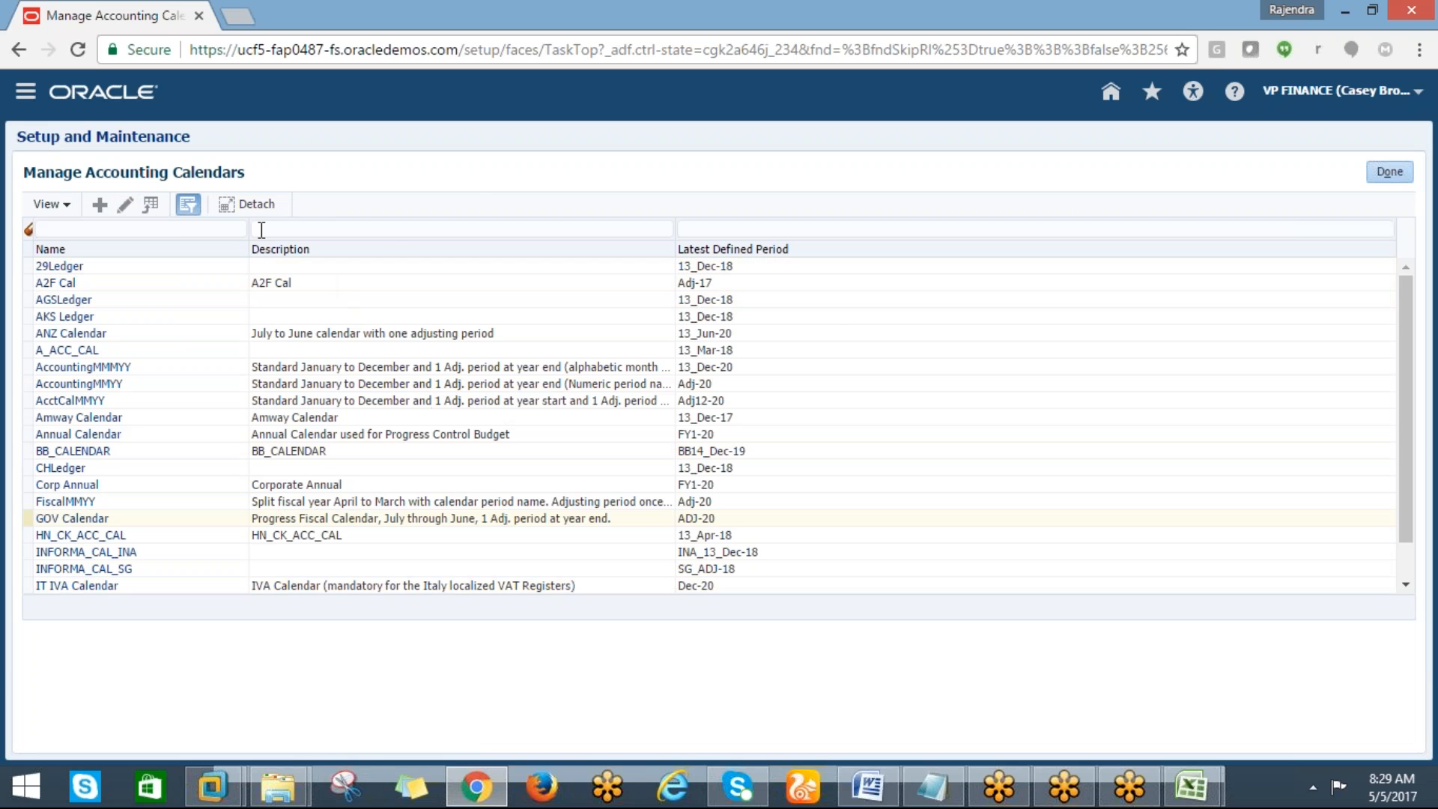
{"action": "left_click", "coordinate": [244, 206]}
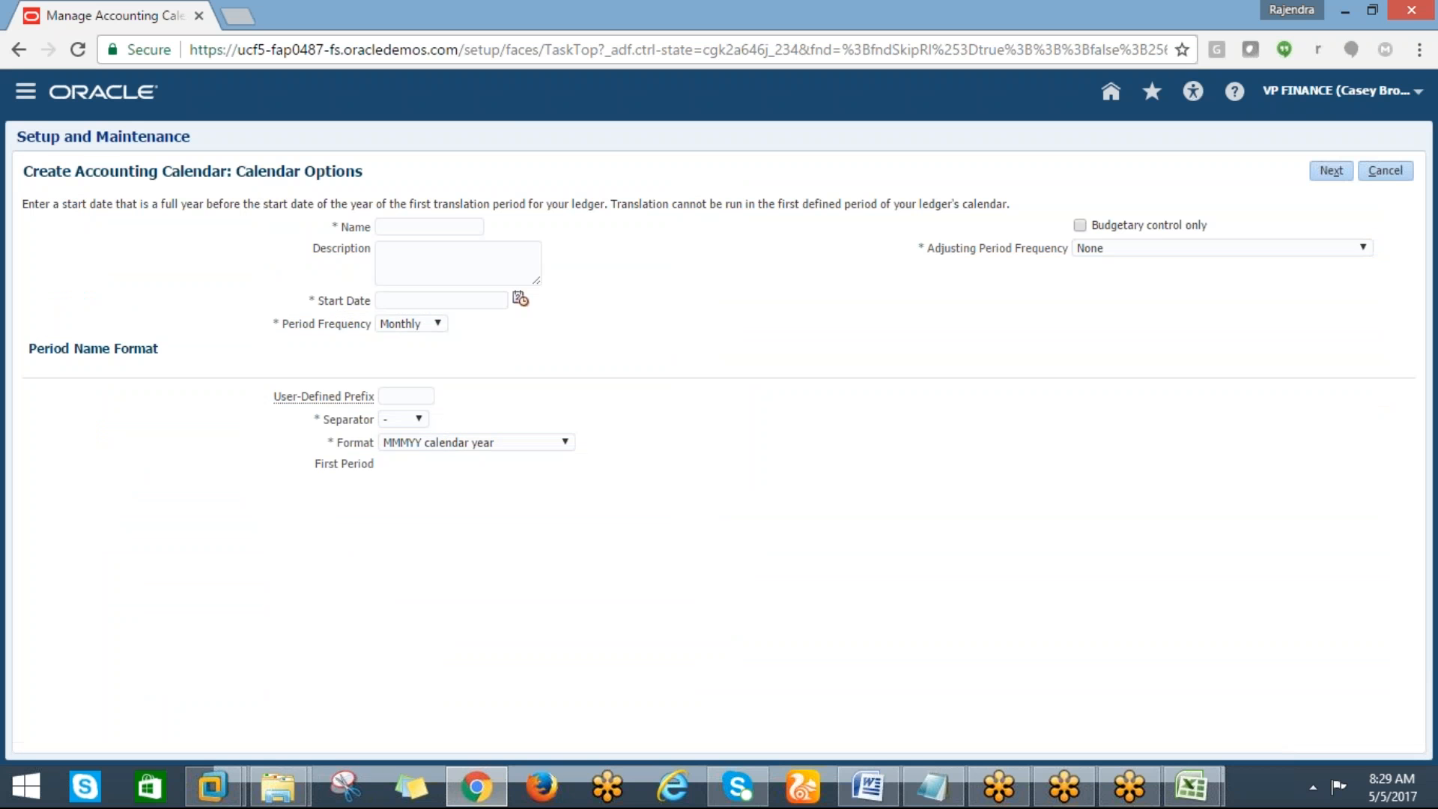
Name the new calendar DELL_CALENDAR and use DELL_CALENDAR as its description too
{"action": "left_click", "coordinate": [411, 226]}
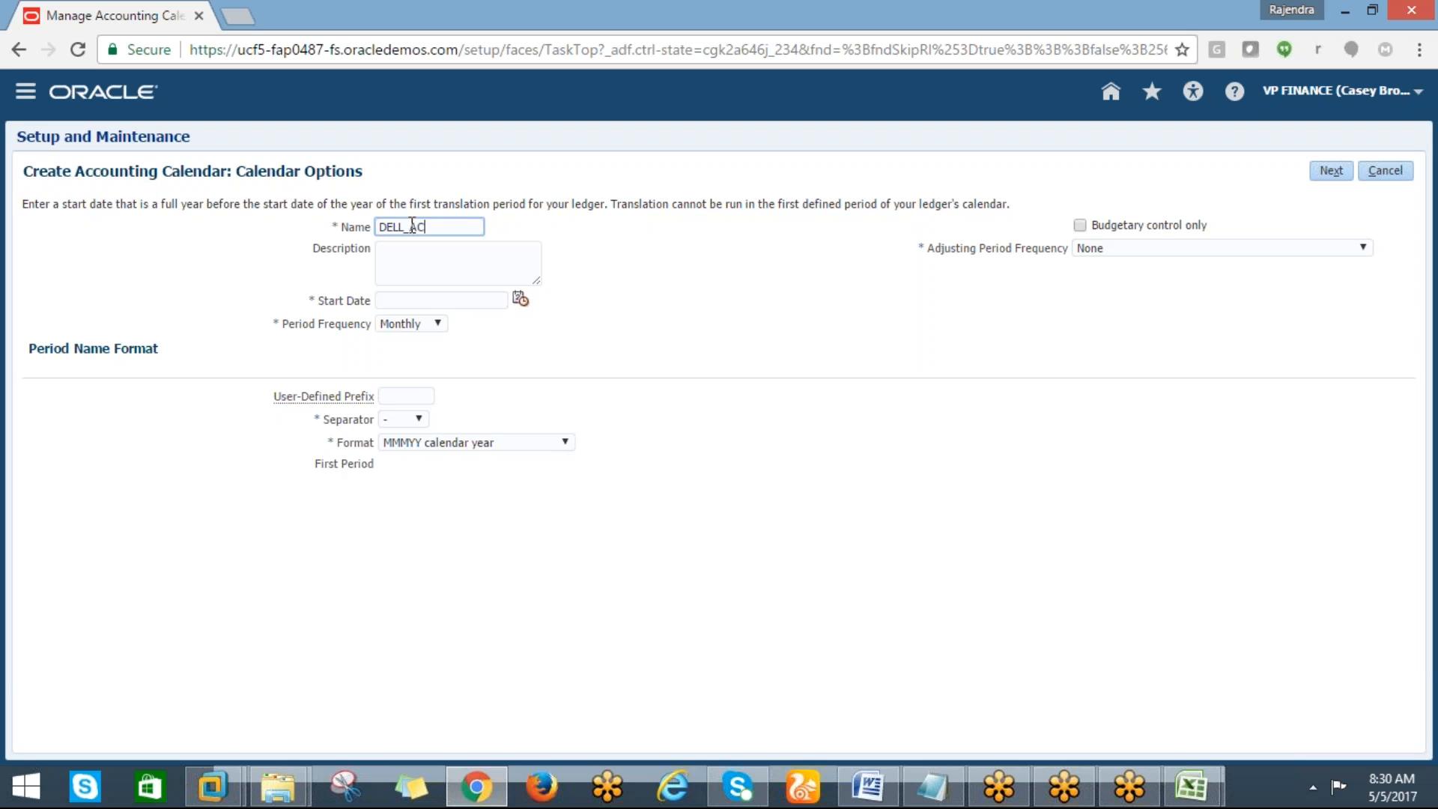
{"action": "key", "text": "BackSpace"}
{"action": "key", "text": "BackSpace"}
{"action": "key", "text": "BackSpace"}
{"action": "key", "text": "BackSpace"}
{"action": "type", "text": "NTING"}
{"action": "left_click", "coordinate": [405, 253]}
{"action": "left_click_drag", "start_coordinate": [377, 226], "coordinate": [481, 229]}
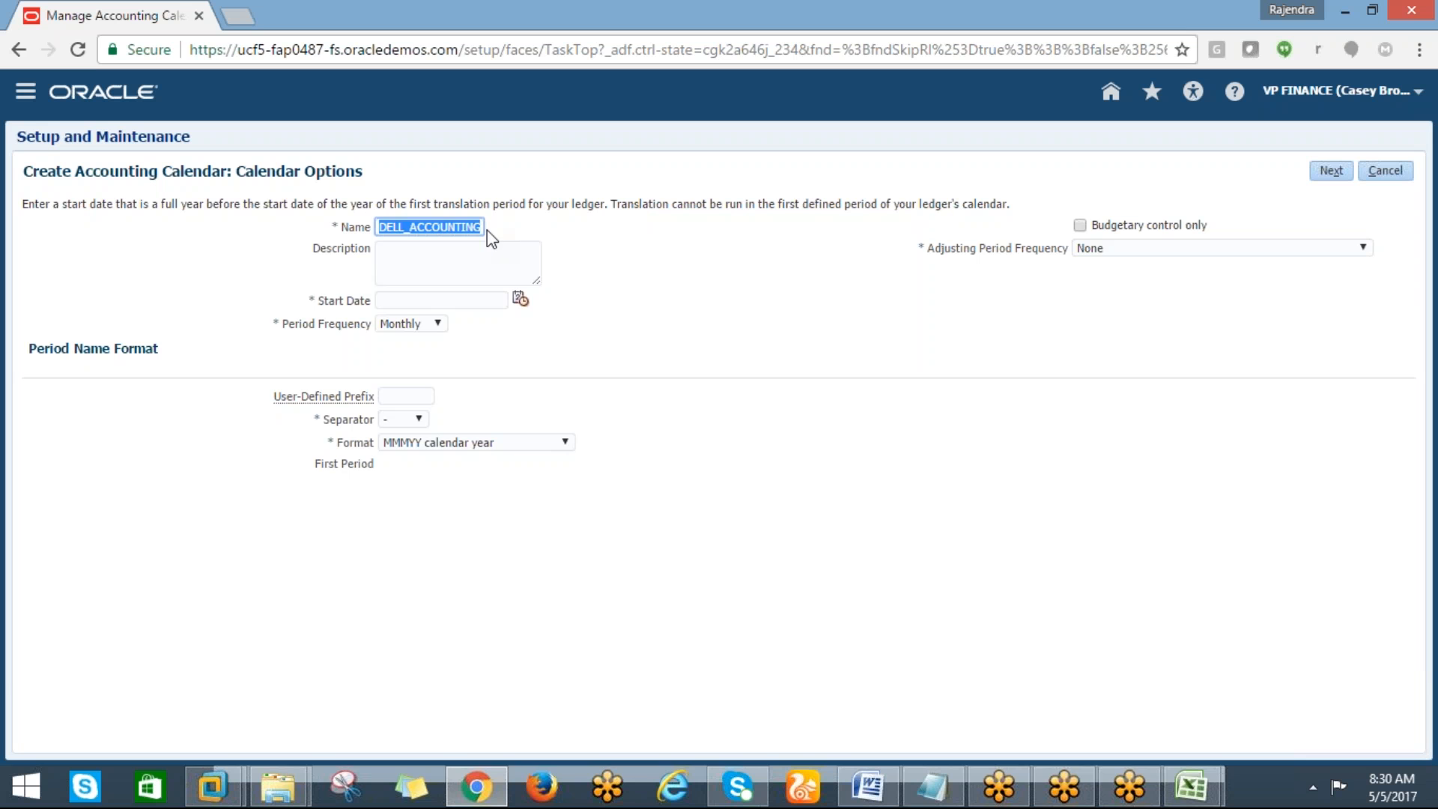
{"action": "type", "text": "DELL"}
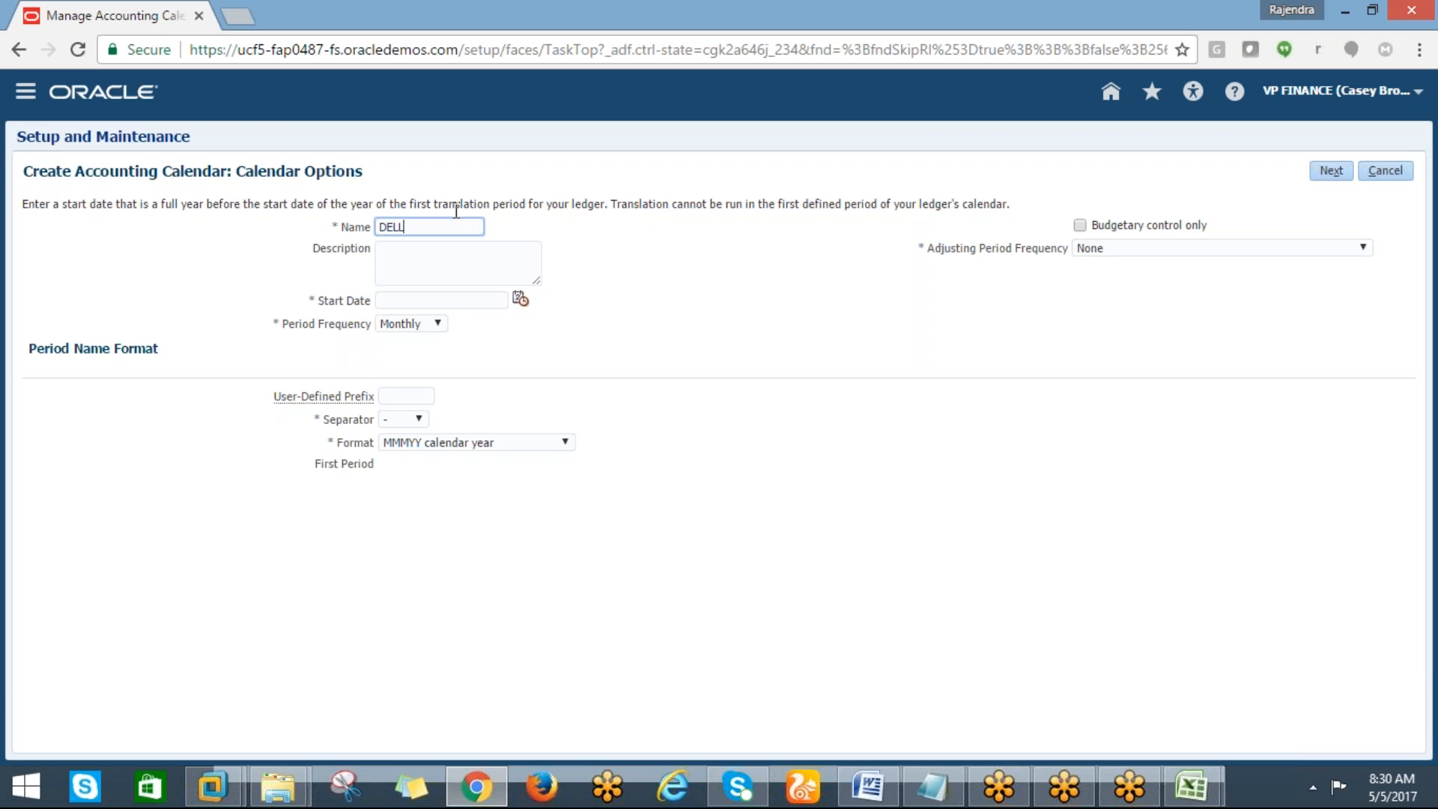
{"action": "type", "text": "_CALENDAR"}
{"action": "key", "text": "Tab"}
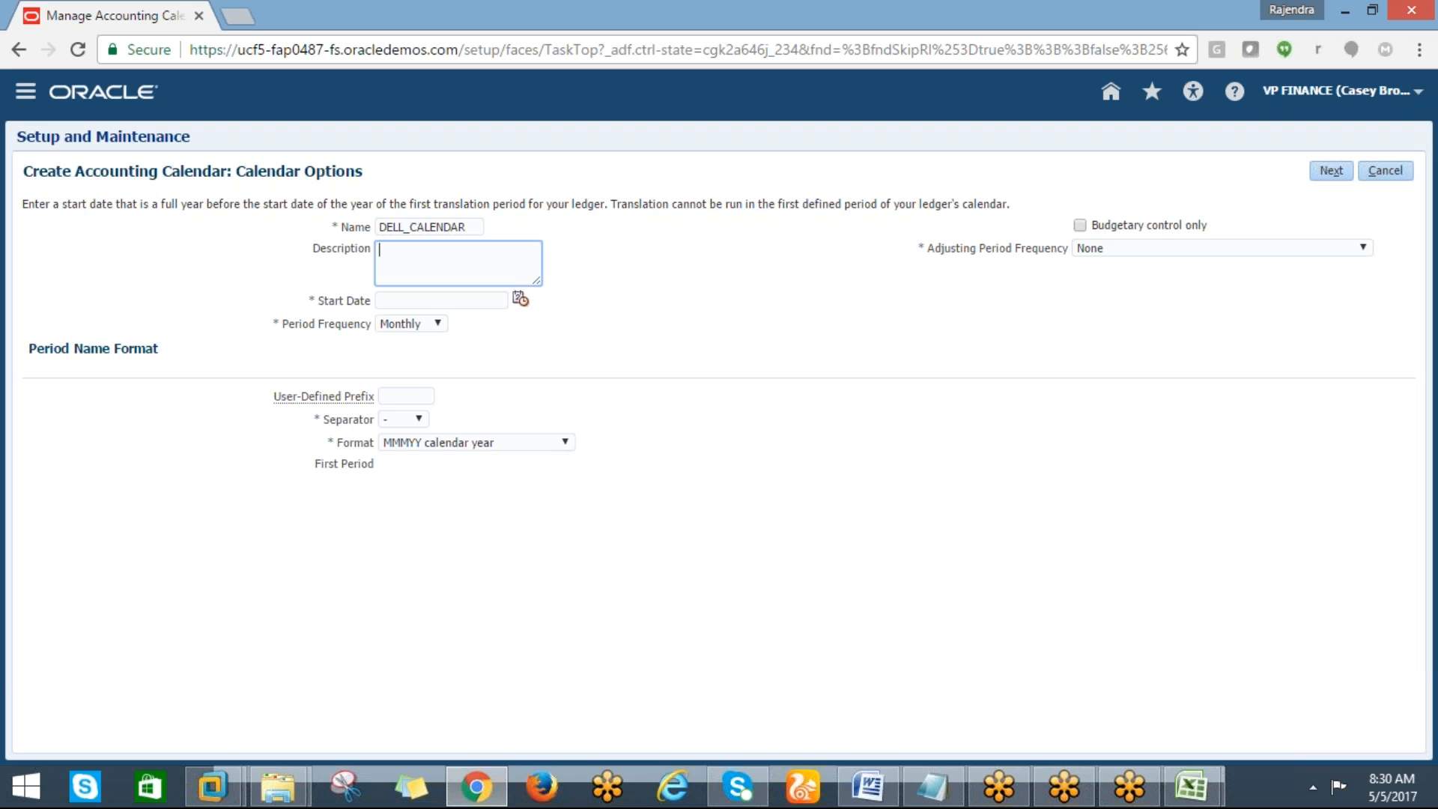
{"action": "left_click_drag", "start_coordinate": [466, 226], "coordinate": [383, 222]}
{"action": "key", "text": "ctrl+c"}
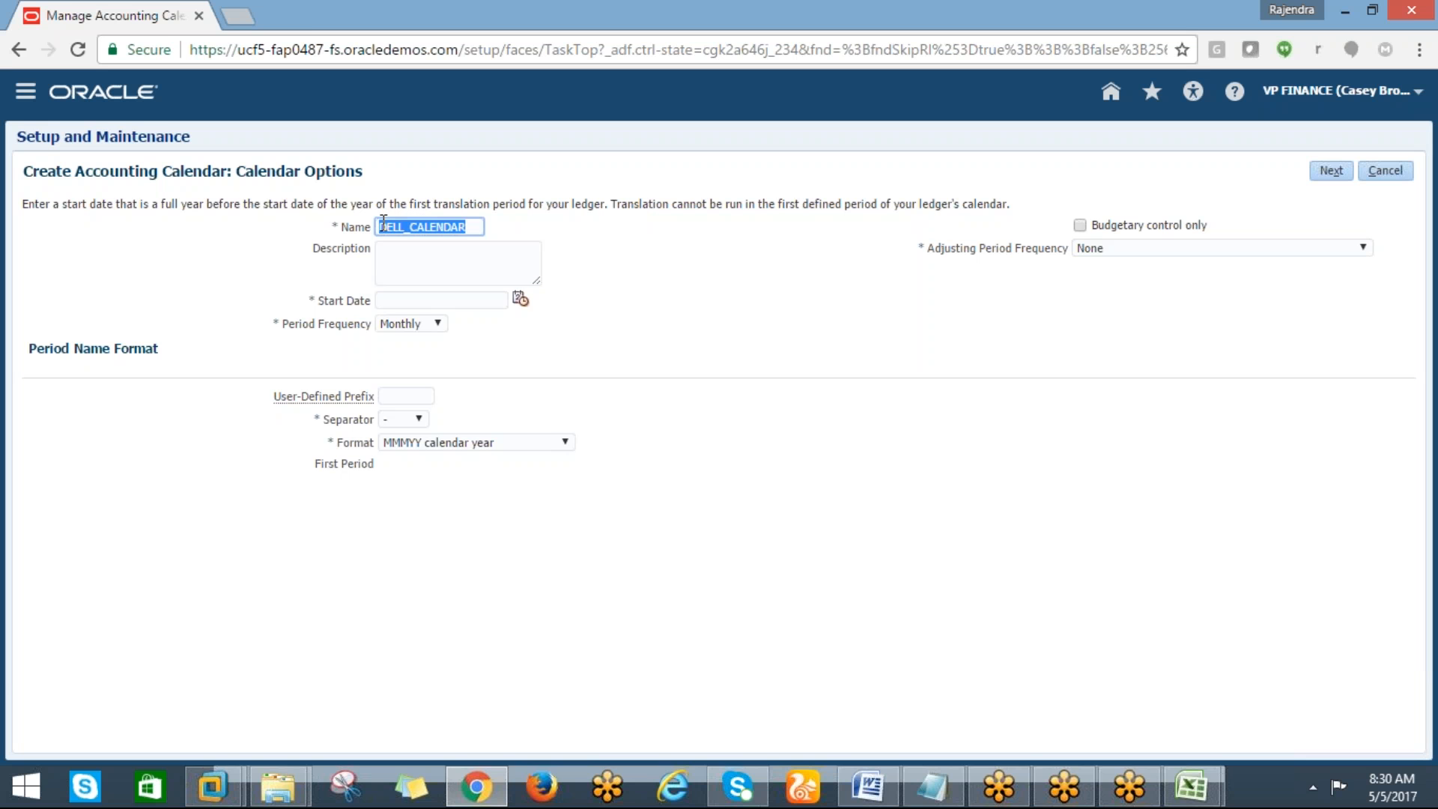
{"action": "key", "text": "Tab"}
{"action": "key", "text": "ctrl+v"}
Set the calendar's start date to 1/1/17 using the date picker
{"action": "left_click", "coordinate": [521, 300]}
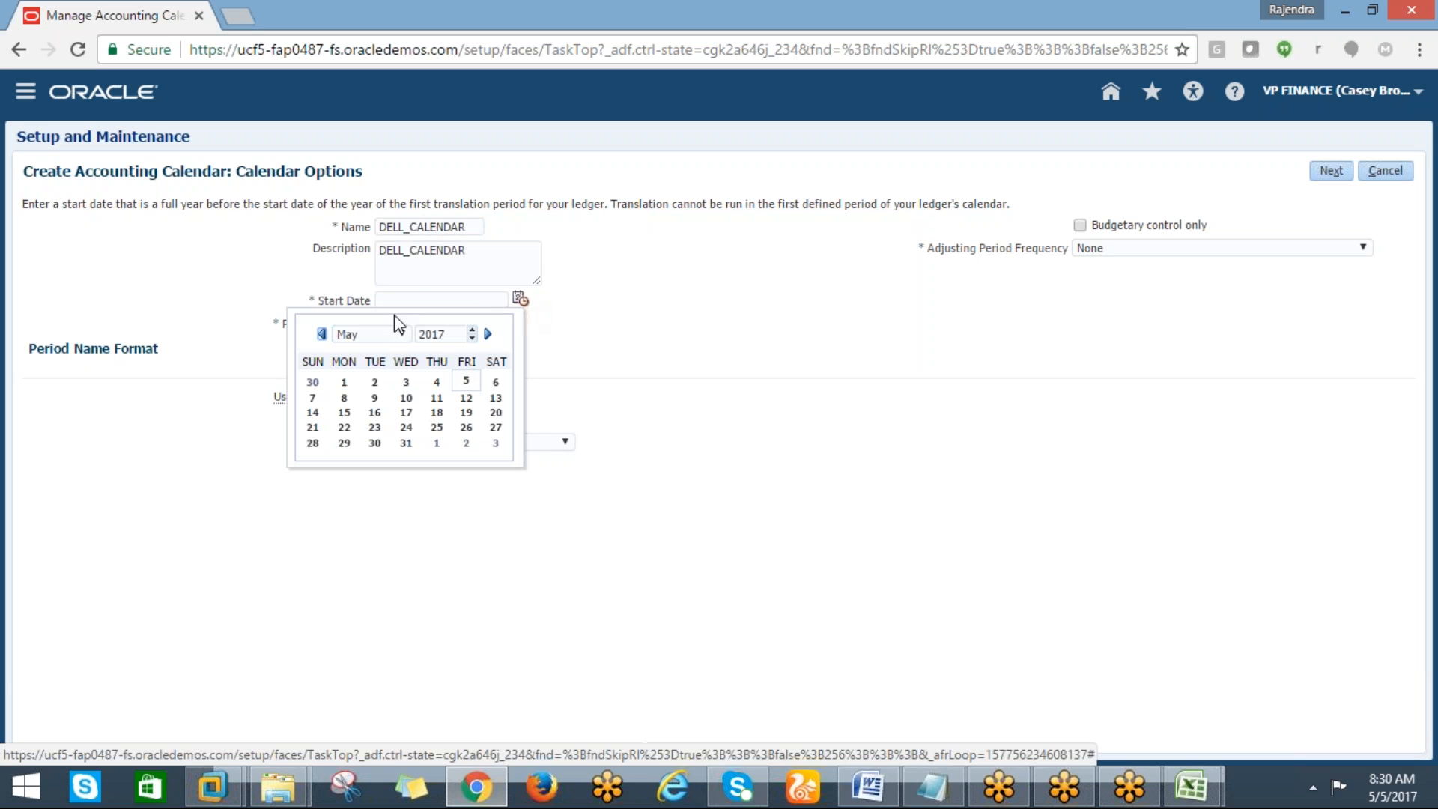
{"action": "left_click", "coordinate": [402, 334]}
{"action": "left_click", "coordinate": [368, 347]}
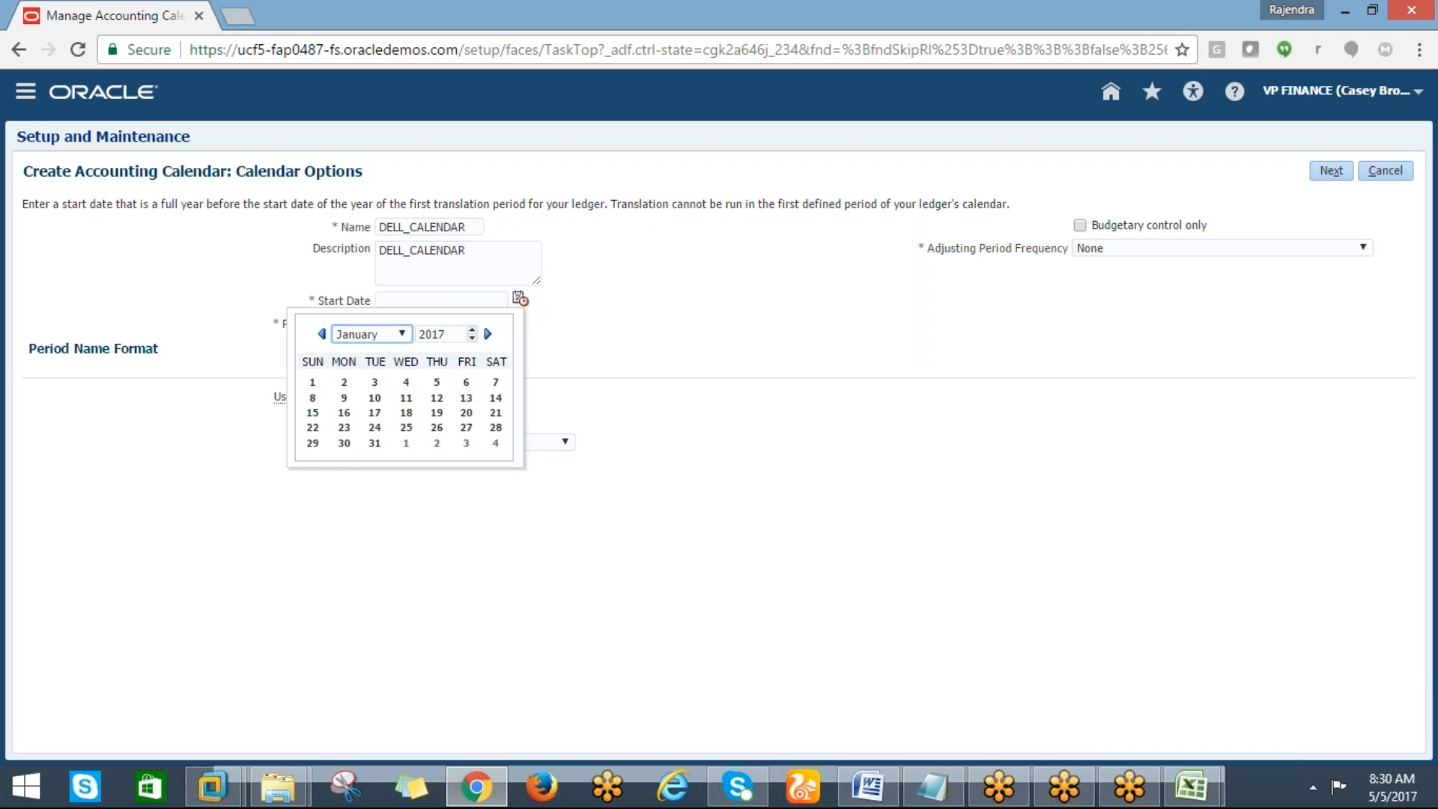
{"action": "left_click", "coordinate": [313, 383]}
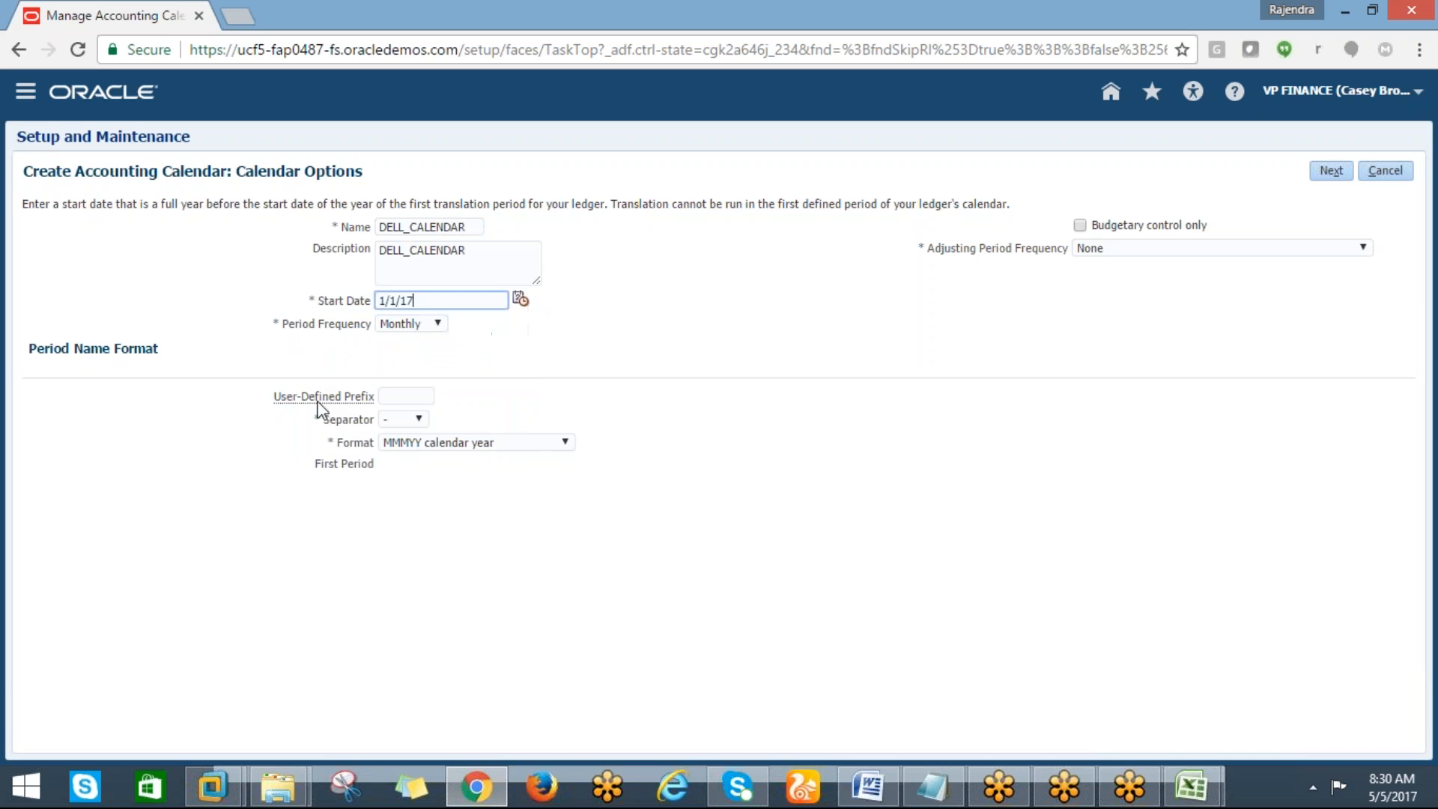
Examine the period name prefix, separator and format options
{"action": "left_click", "coordinate": [382, 395]}
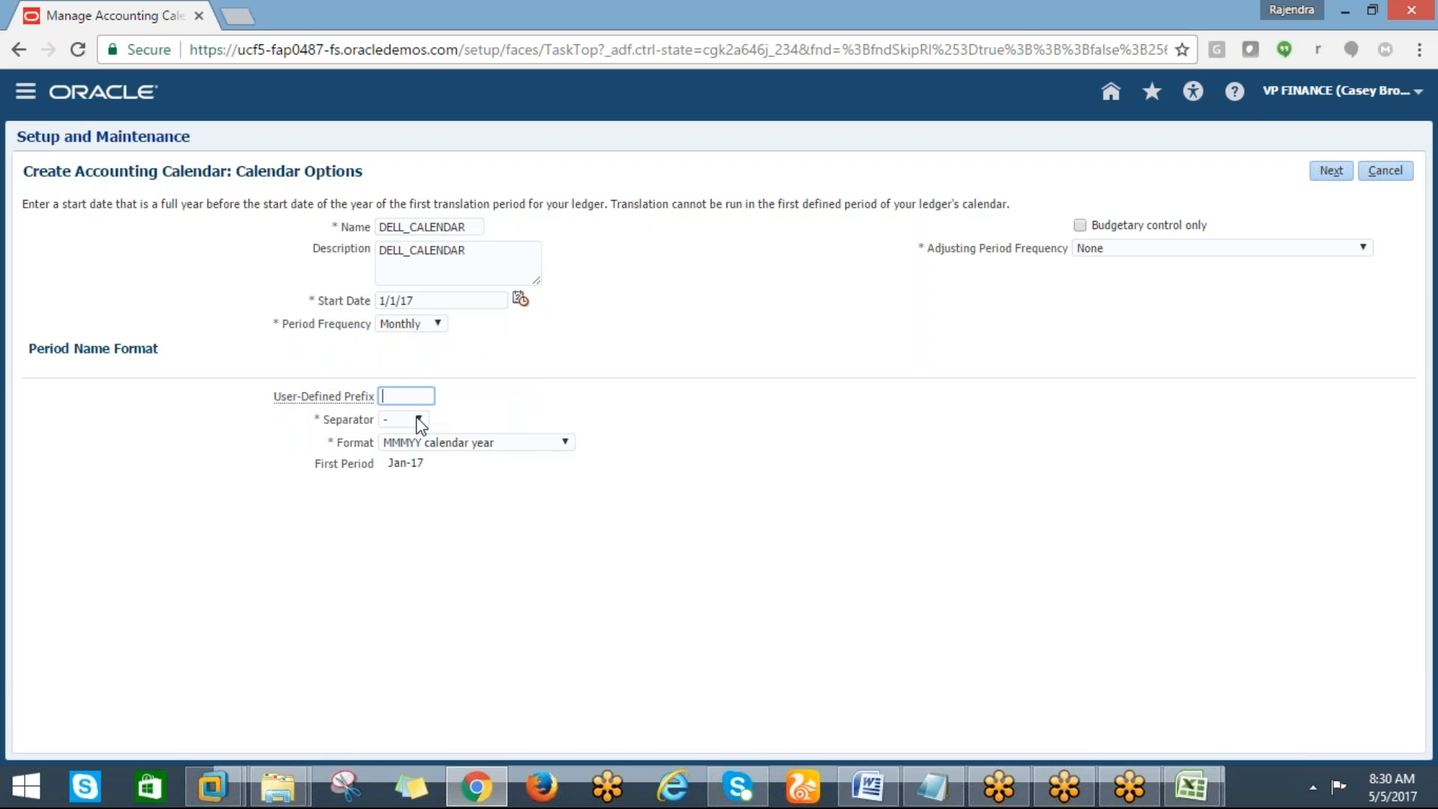
{"action": "left_click", "coordinate": [420, 421]}
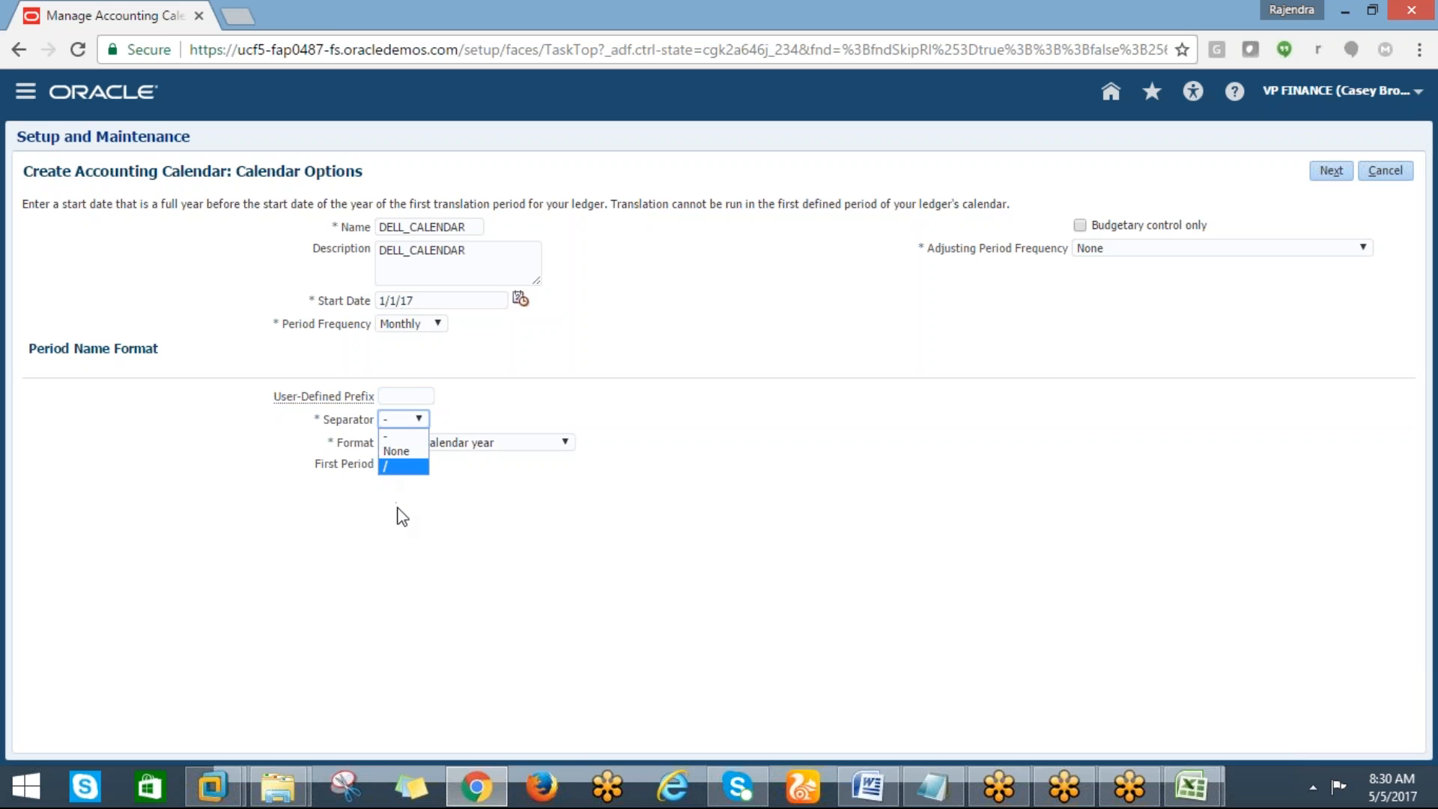
{"action": "left_click", "coordinate": [399, 512]}
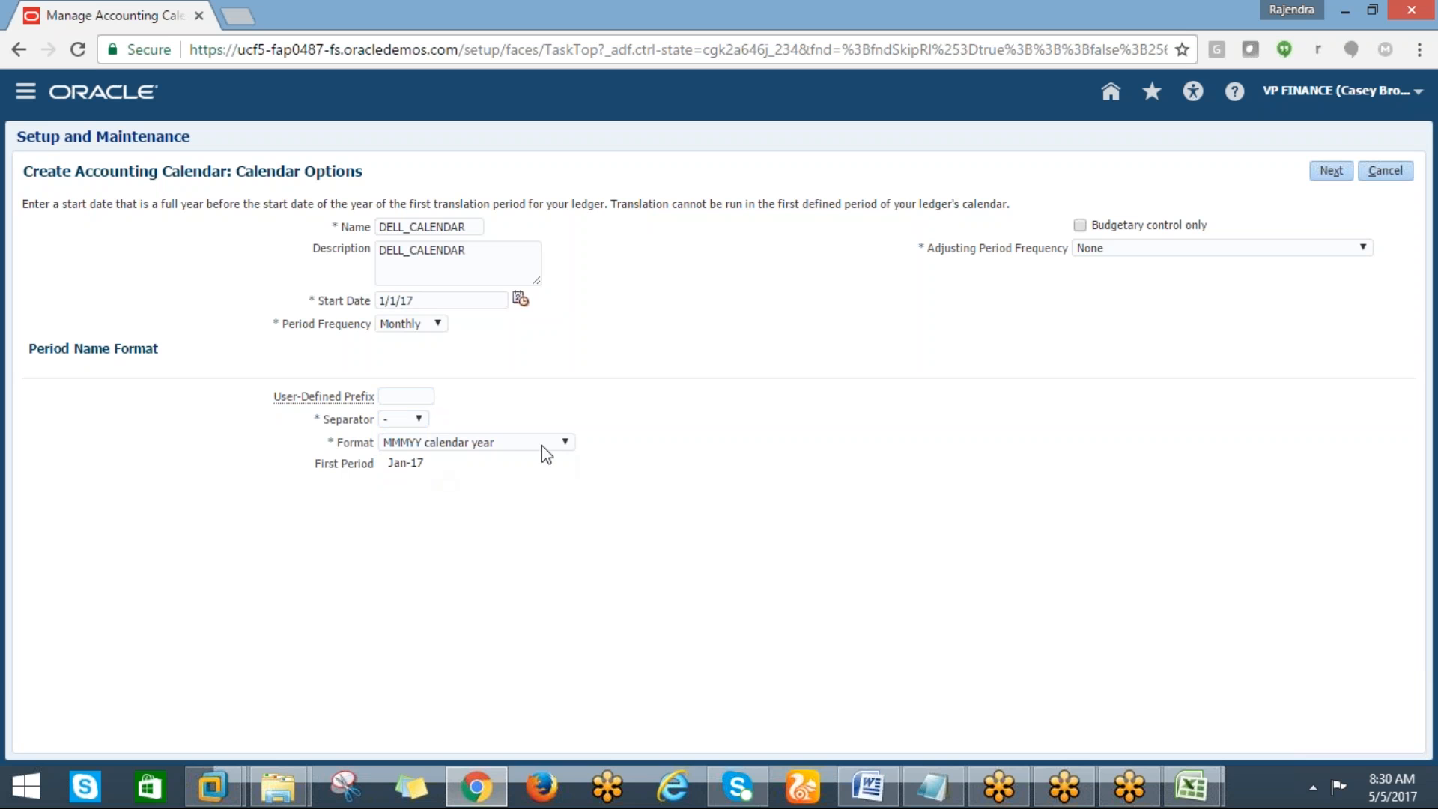
{"action": "left_click", "coordinate": [566, 444]}
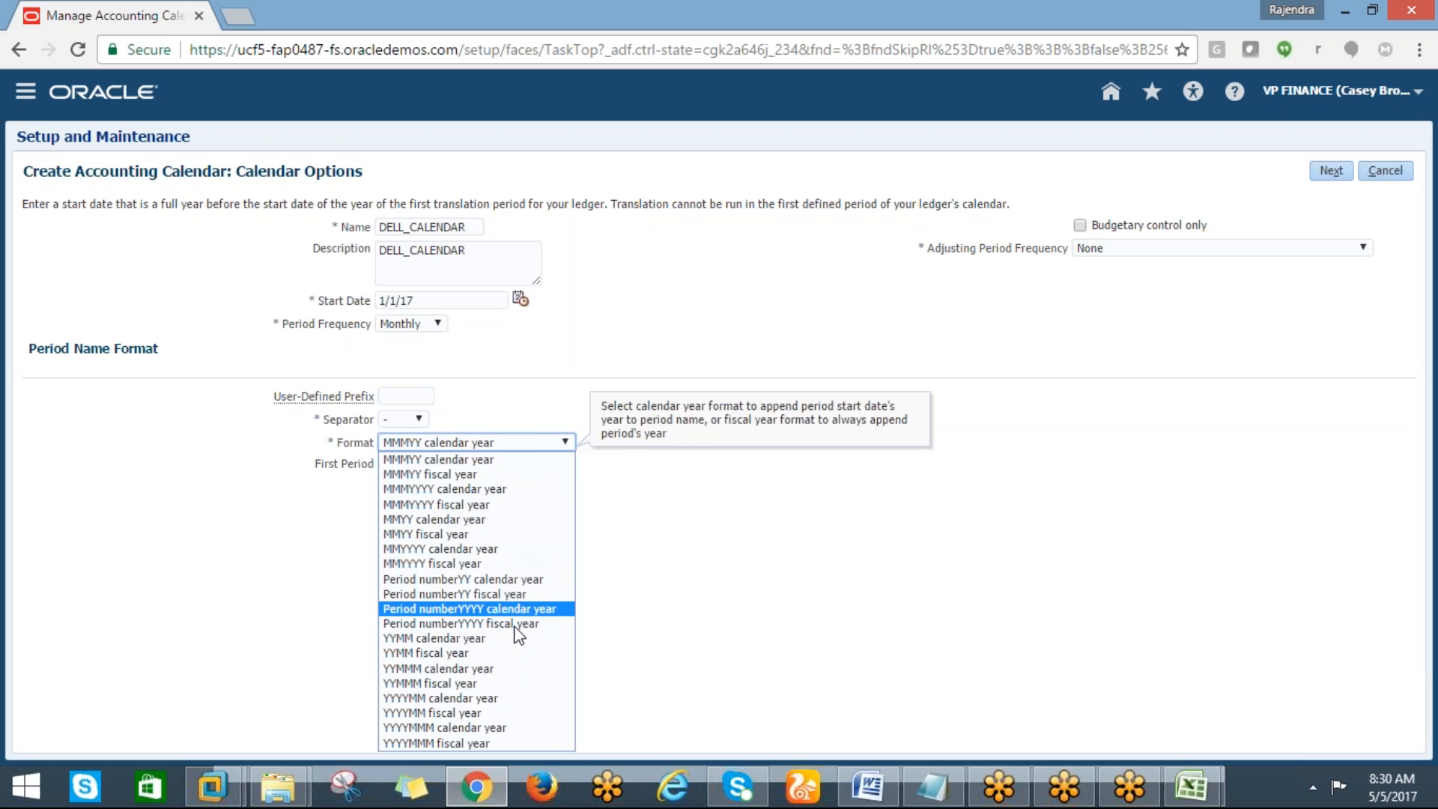
{"action": "left_click", "coordinate": [646, 563]}
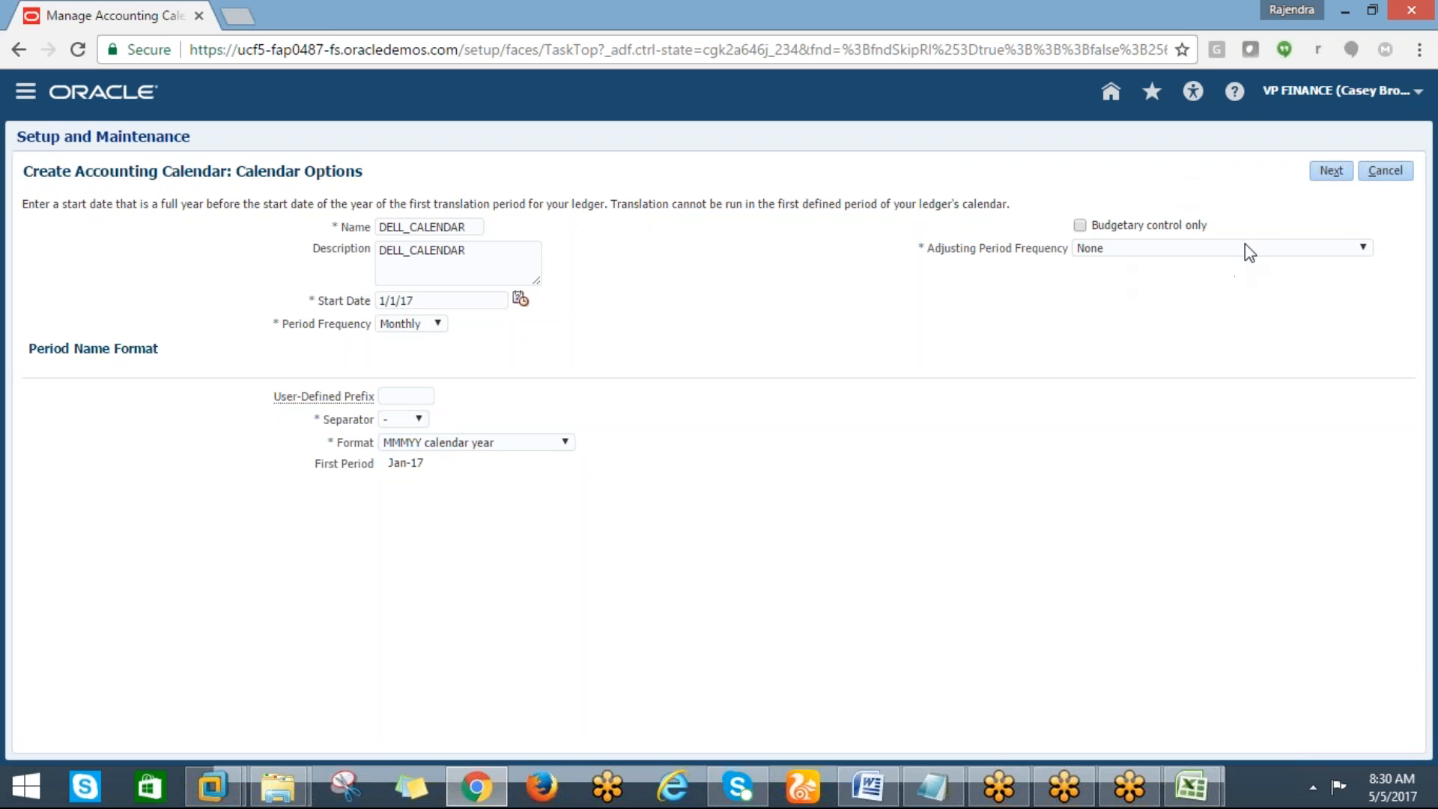
Set the adjusting period frequency to Once at year end, generate the period details and save and close the calendar
{"action": "left_click", "coordinate": [1349, 250]}
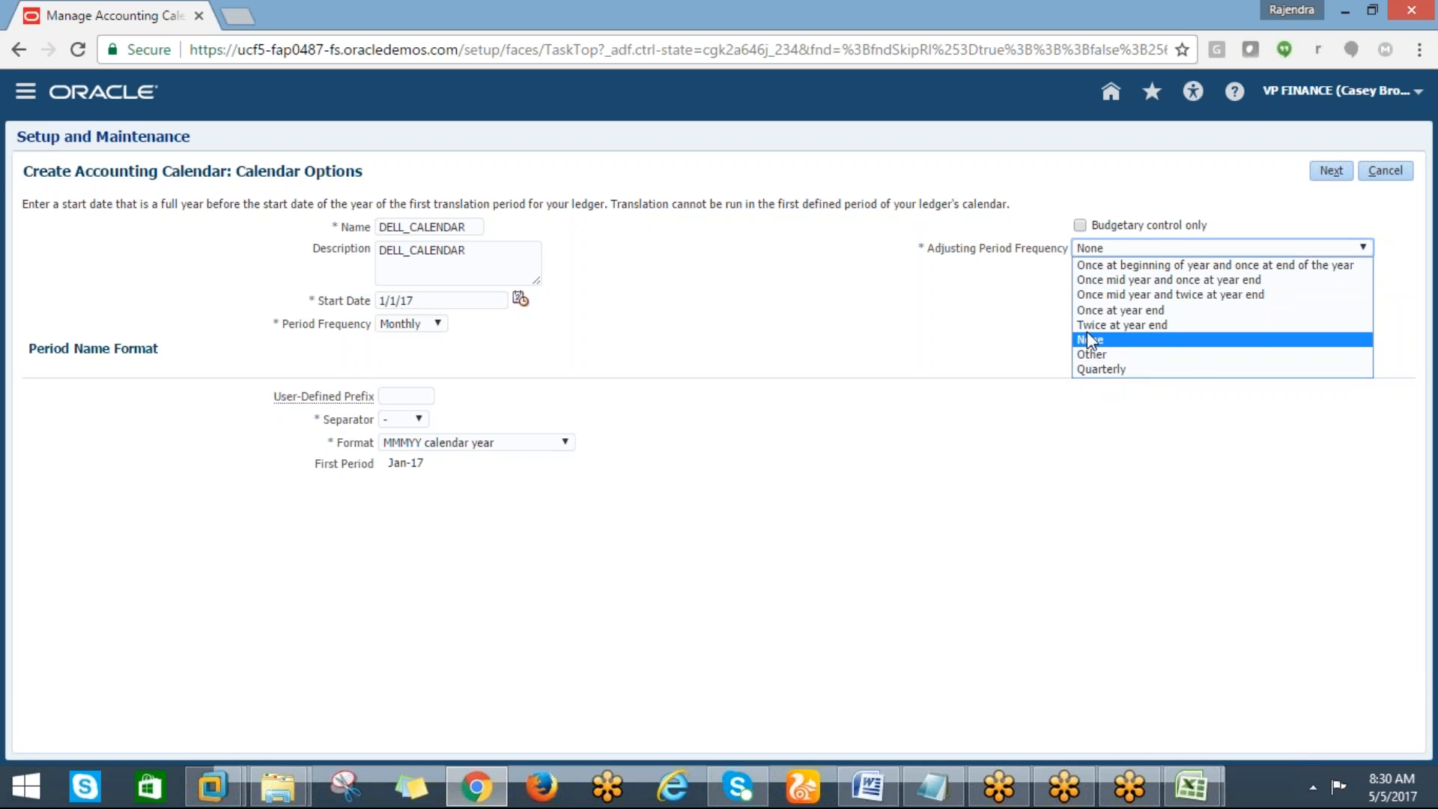
{"action": "left_click", "coordinate": [1101, 310]}
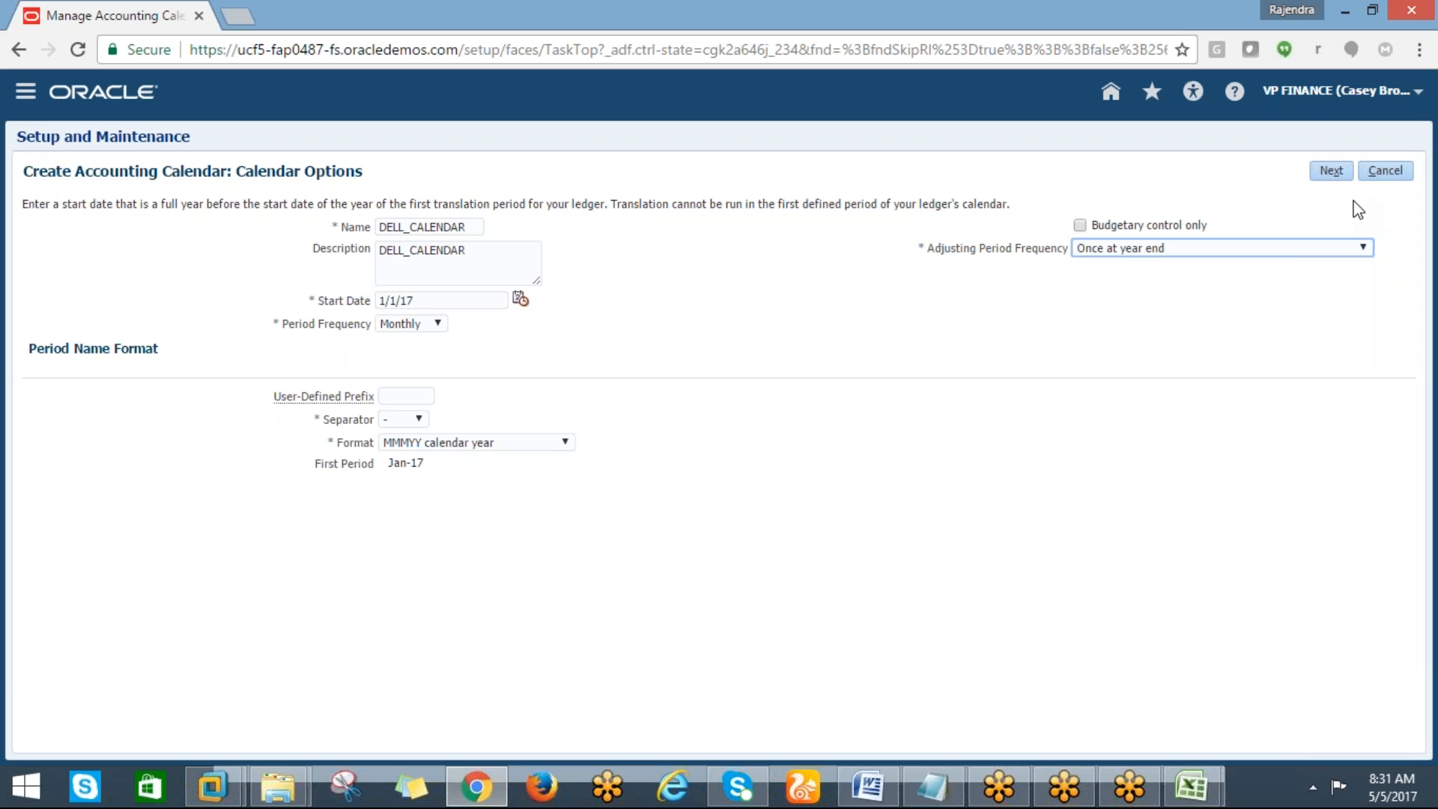
{"action": "left_click", "coordinate": [1331, 175]}
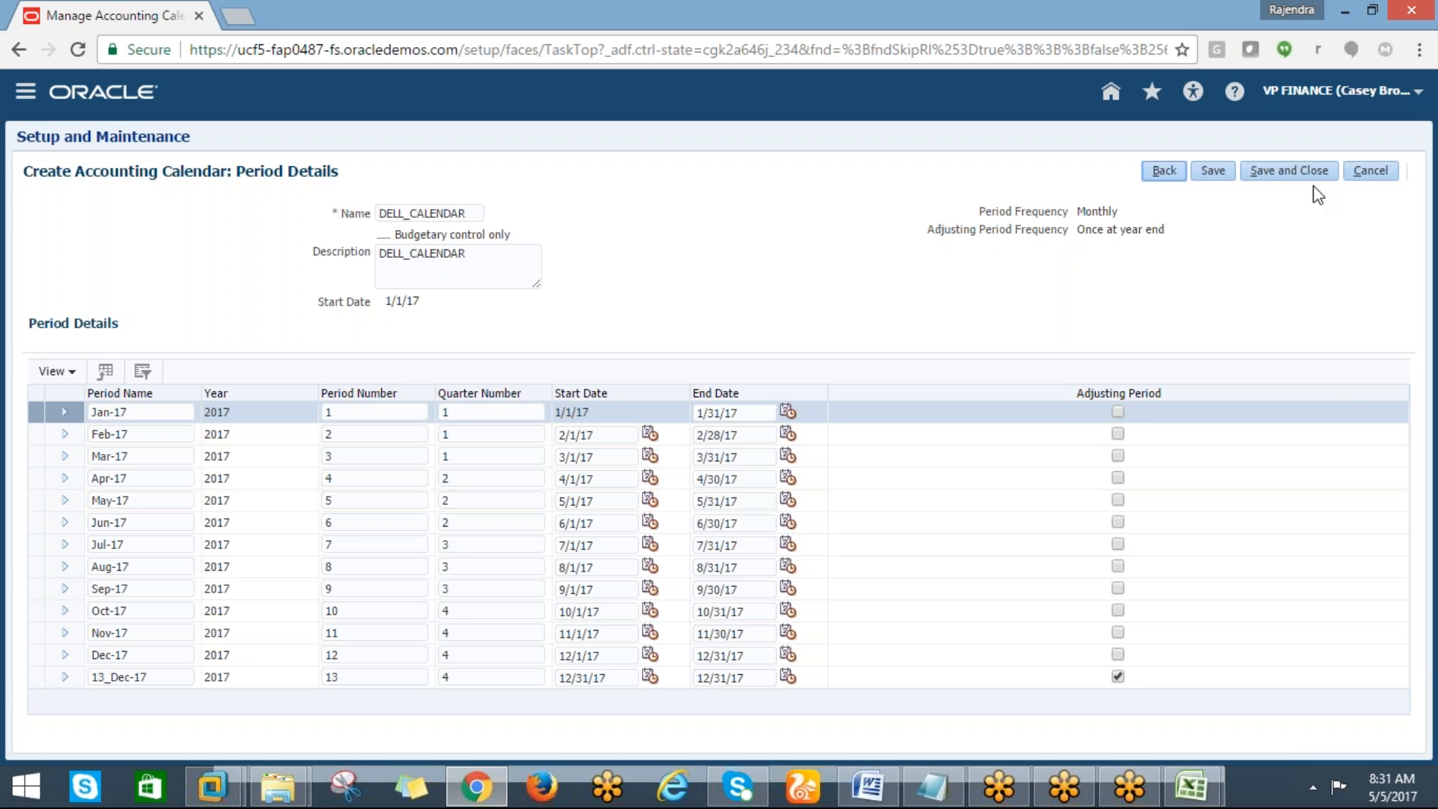
{"action": "left_click", "coordinate": [1288, 181]}
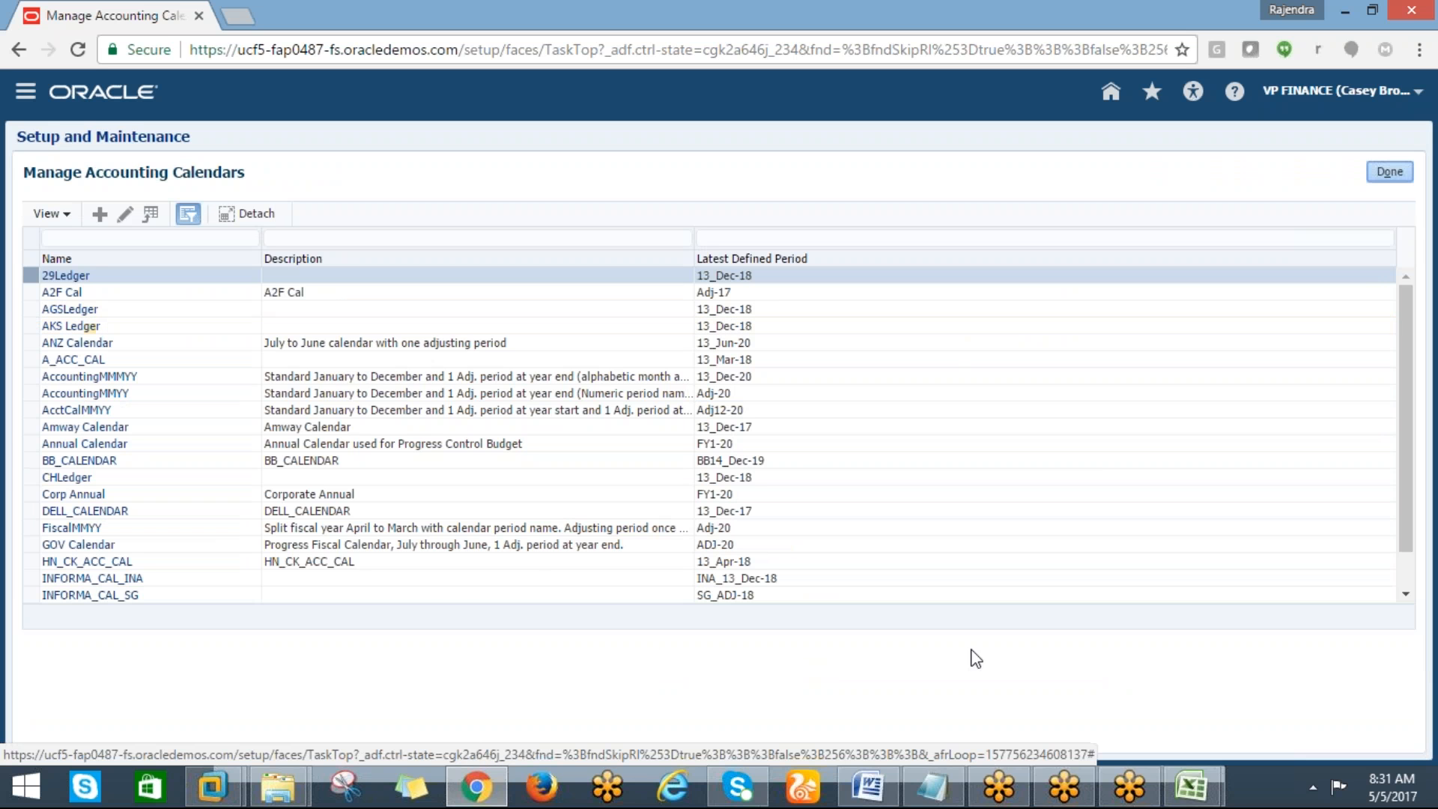
Switch to the Excel checklist and highlight the manage char of accounts item in yellow
{"action": "left_click", "coordinate": [1196, 793]}
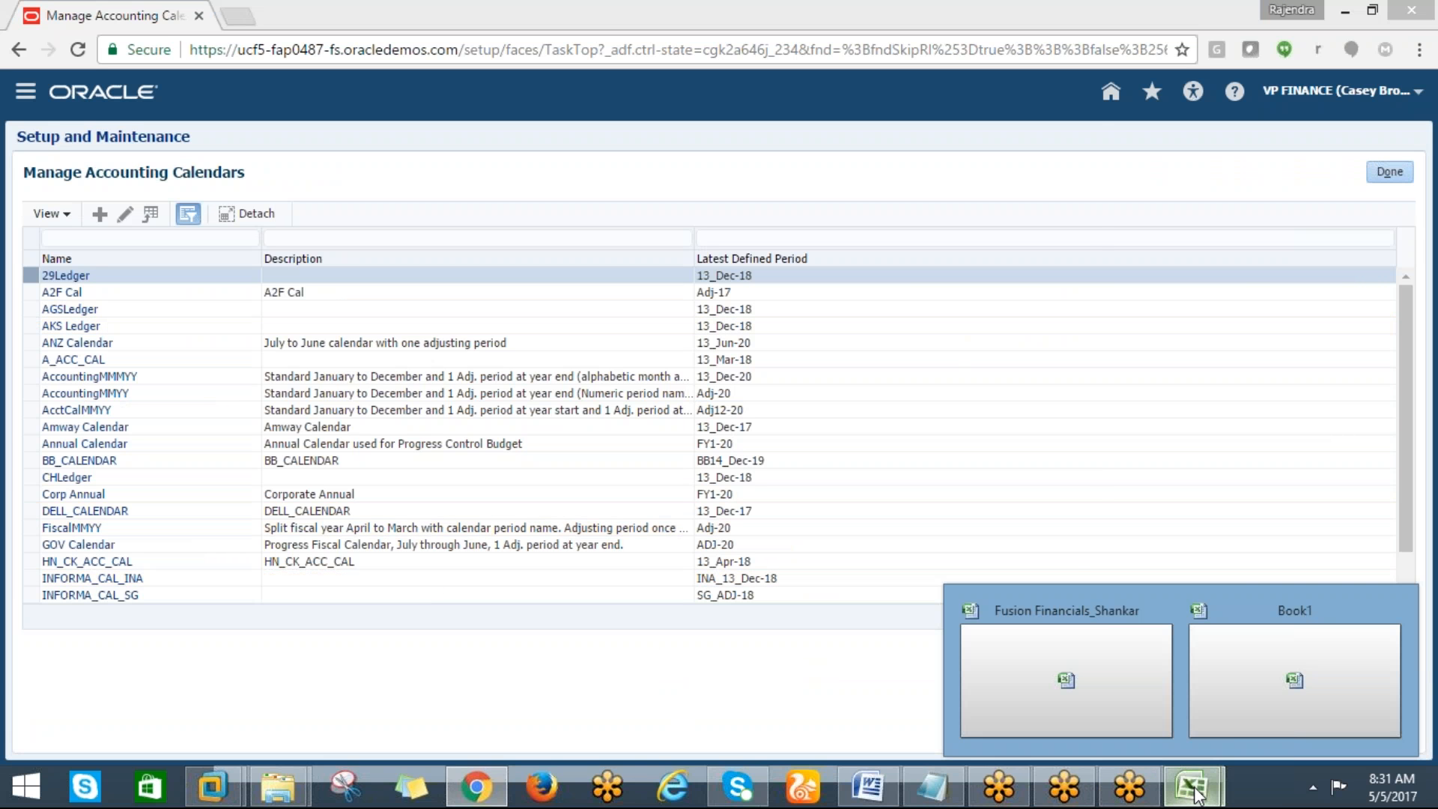
{"action": "left_click", "coordinate": [1220, 686]}
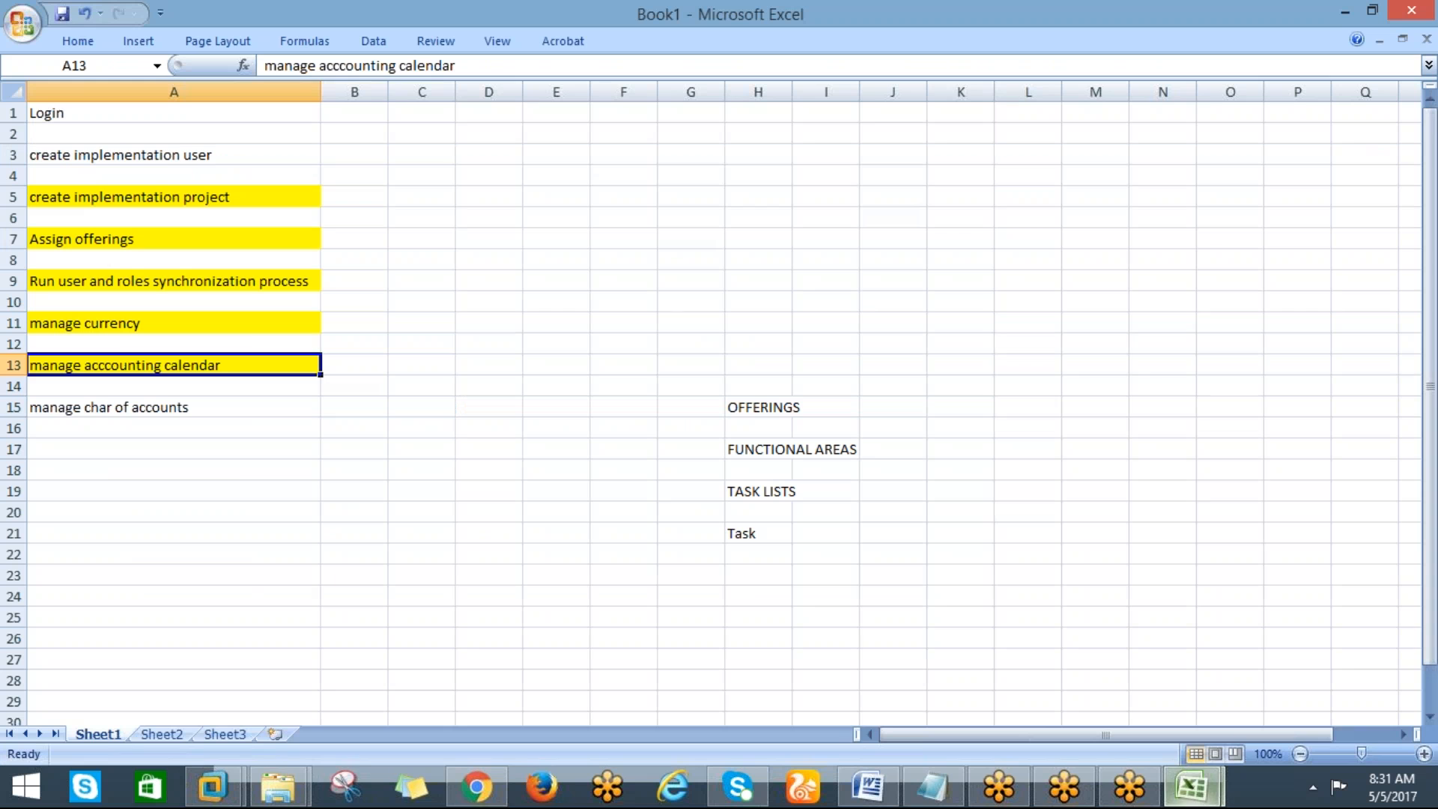
{"action": "left_click", "coordinate": [91, 406]}
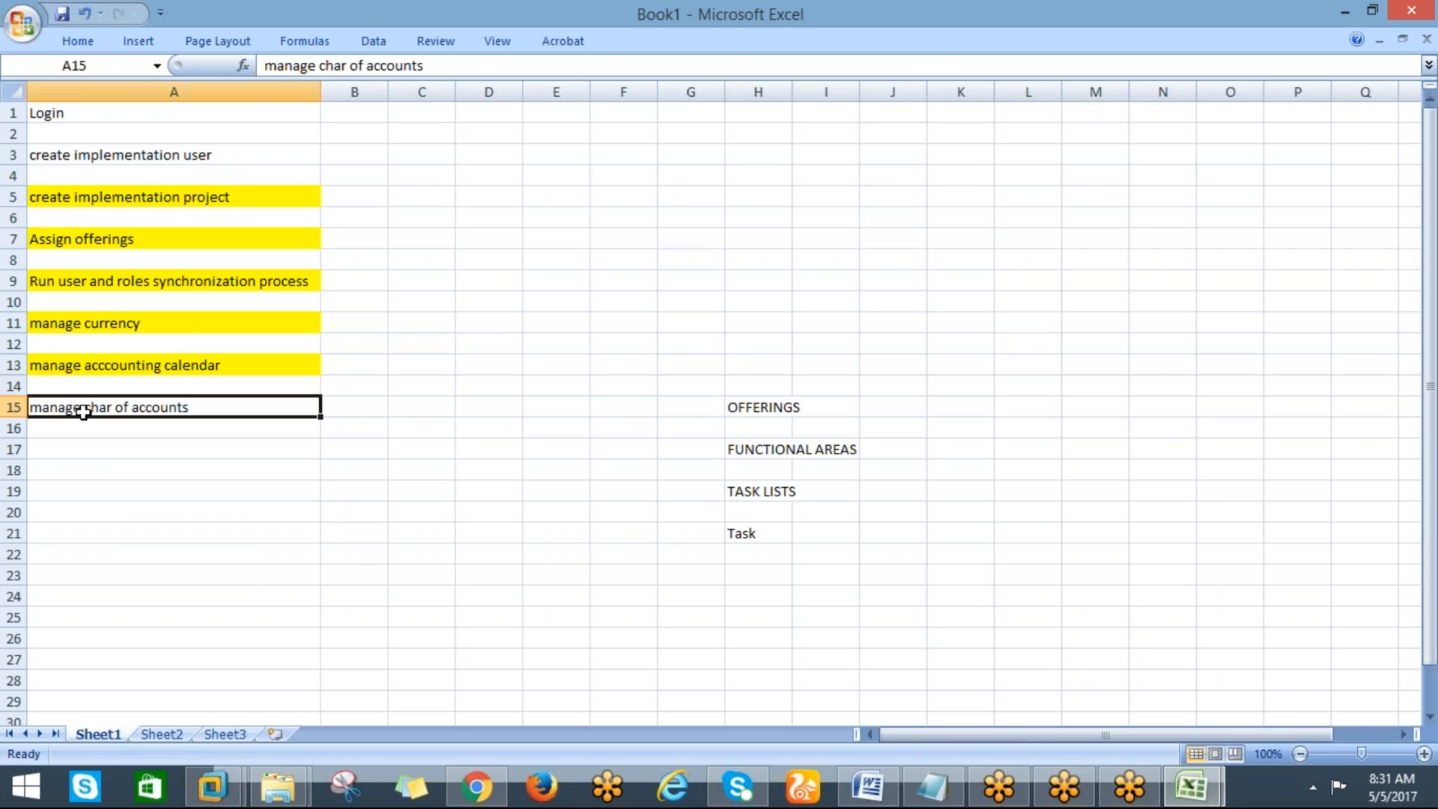
{"action": "left_click", "coordinate": [81, 43]}
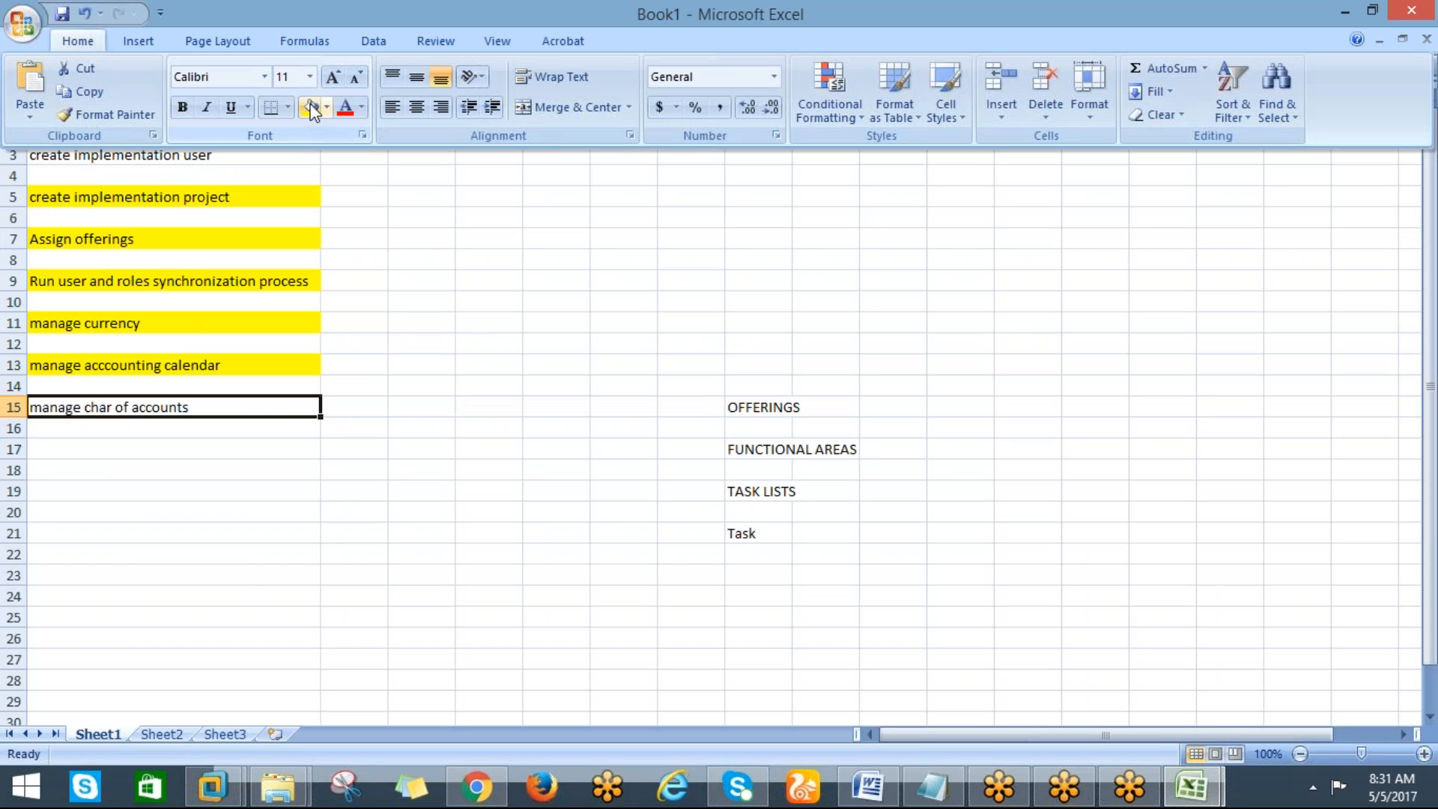
{"action": "left_click", "coordinate": [309, 107]}
{"action": "left_click", "coordinate": [369, 488]}
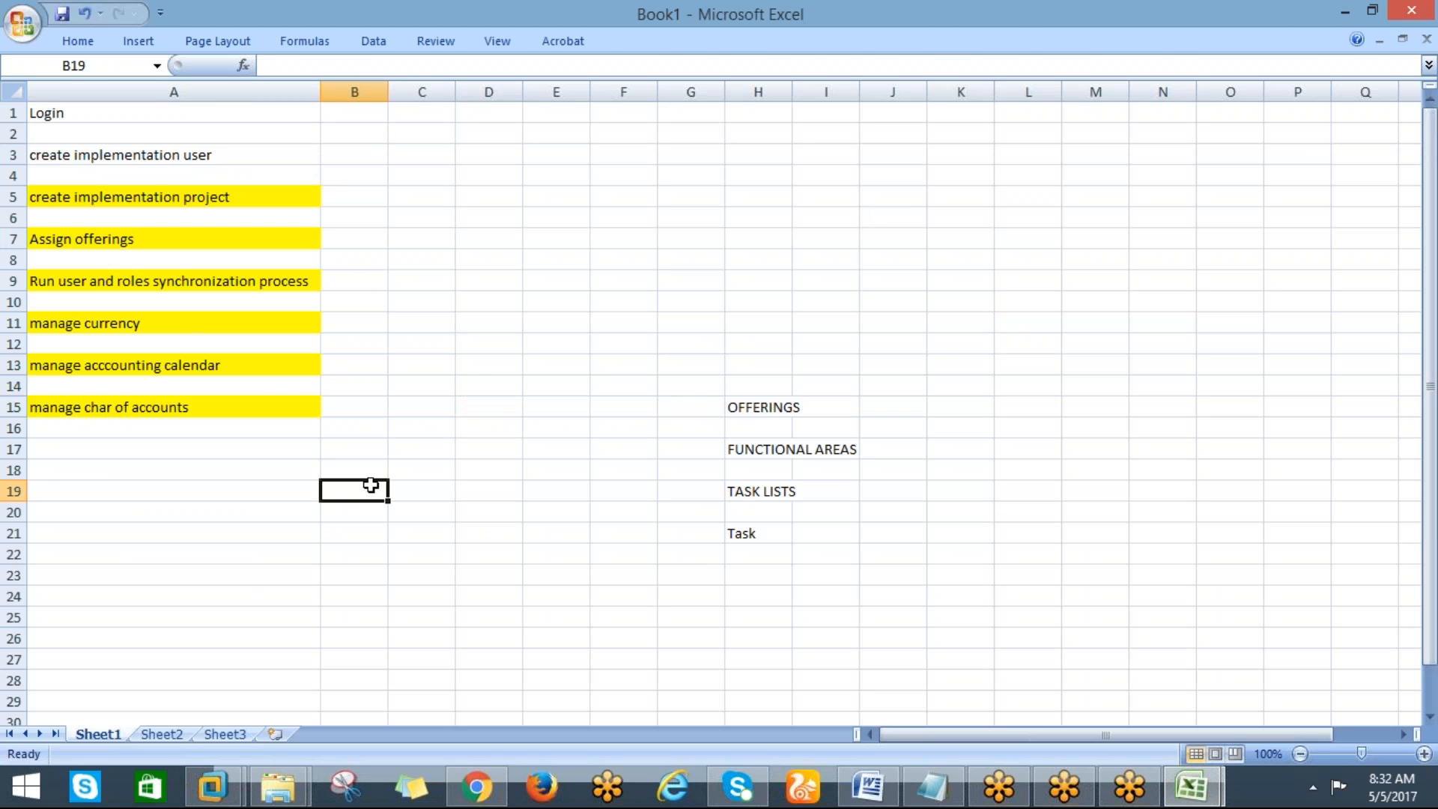
Return to the implementation project, search its tasks for "MANAGE CHART OF%" and open the Manage Chart of Accounts Value Sets task in its hierarchy
{"action": "key", "text": "alt+Tab"}
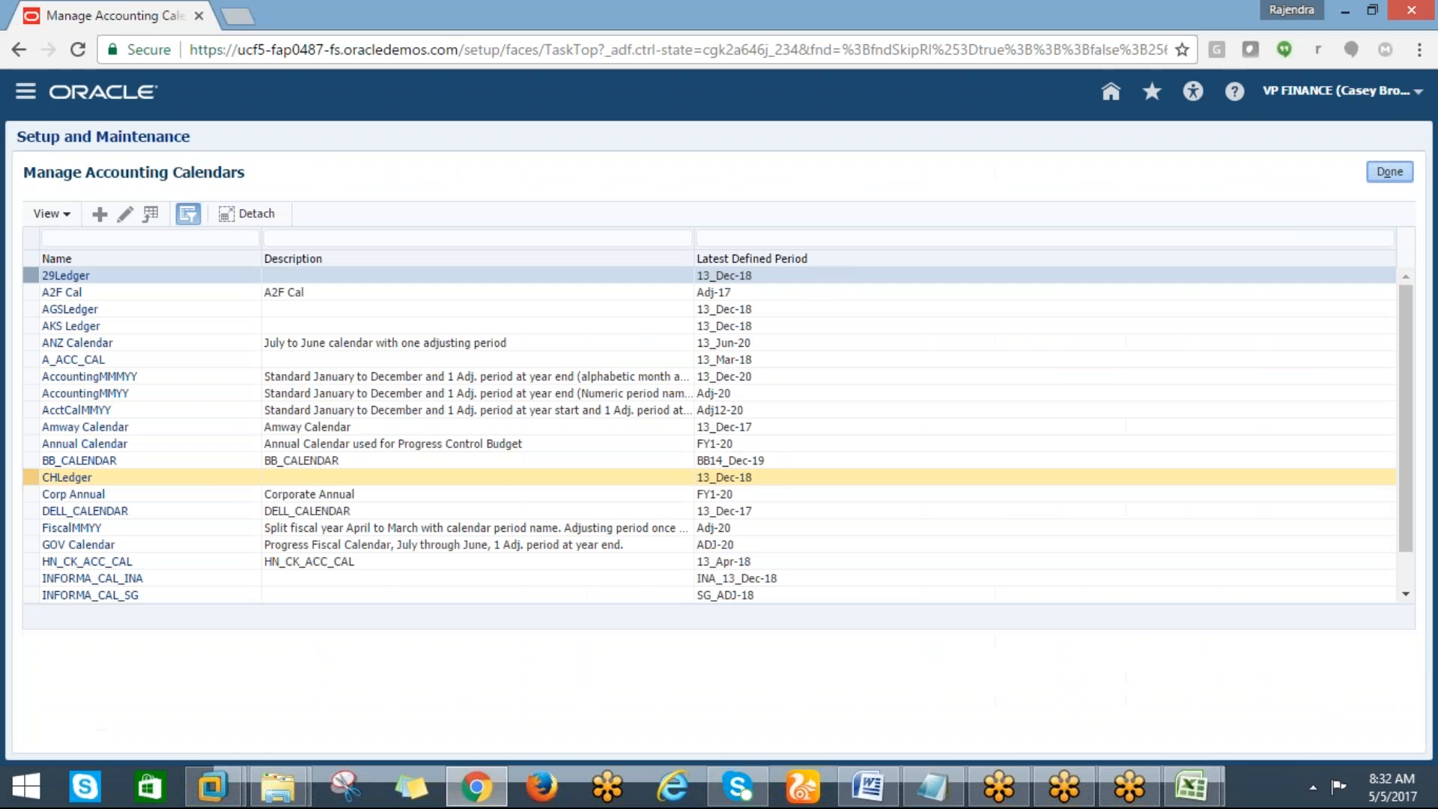
{"action": "left_click", "coordinate": [1393, 171]}
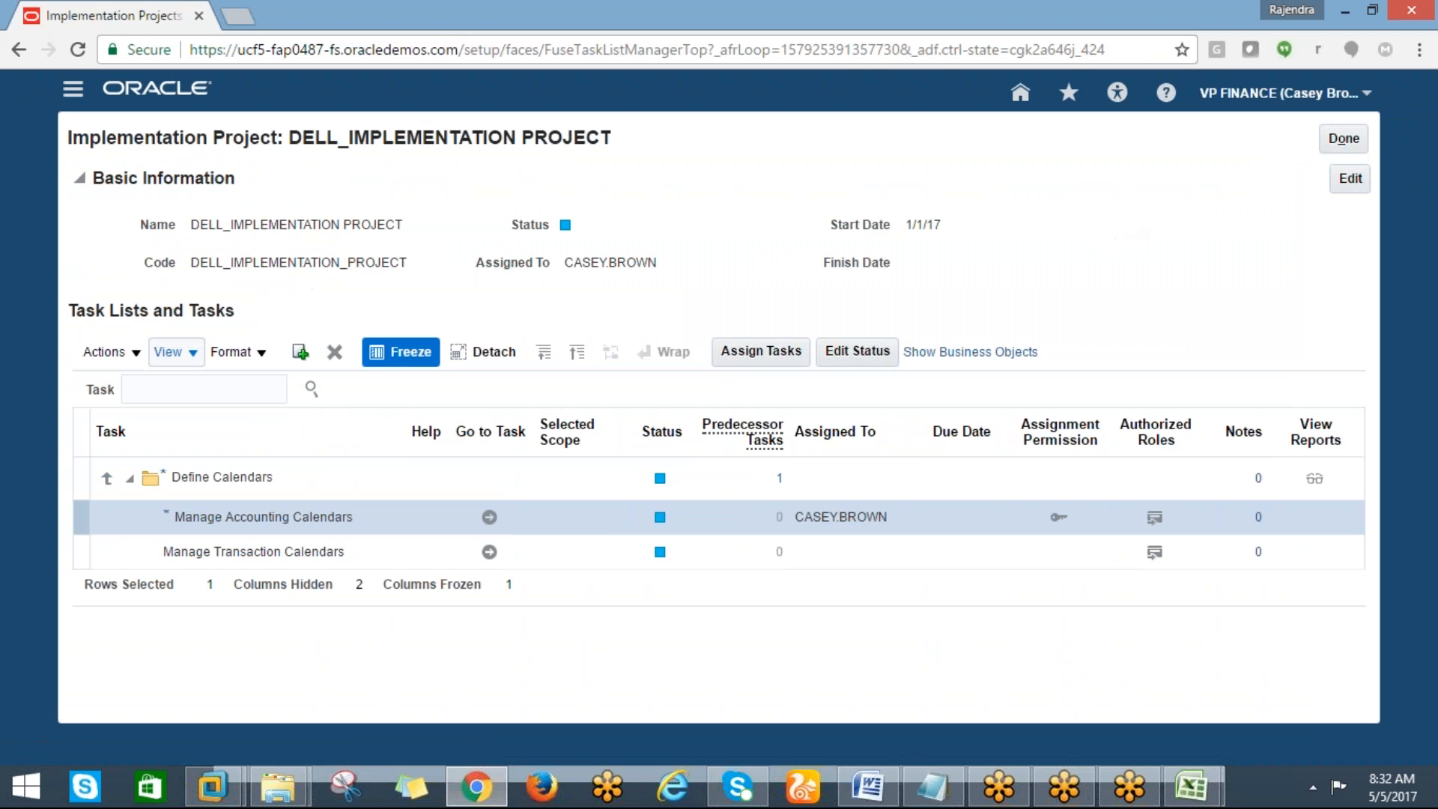
{"action": "left_click", "coordinate": [170, 383]}
{"action": "type", "text": "M"}
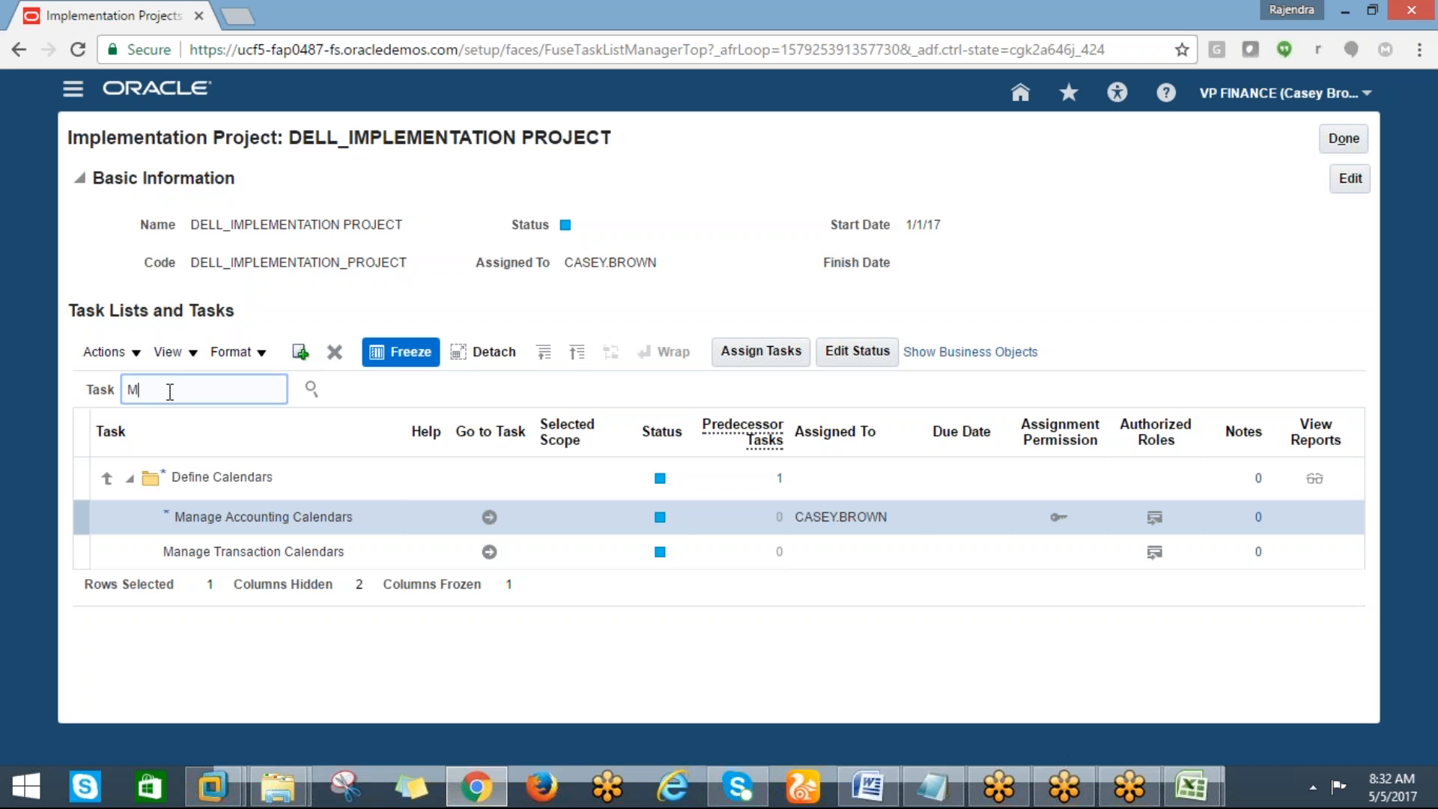
{"action": "type", "text": "ANAGE CHART OF%"}
{"action": "left_click", "coordinate": [312, 391]}
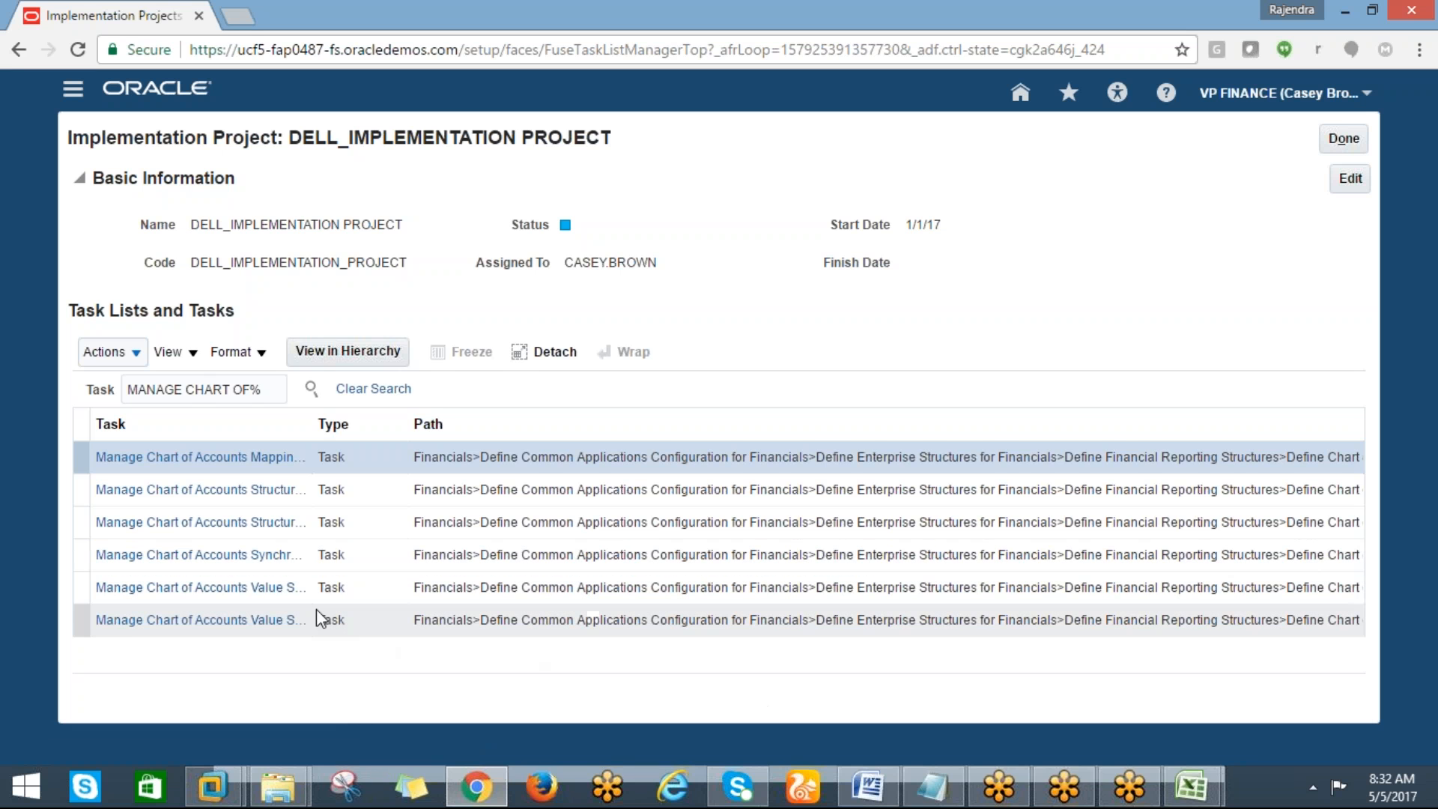
{"action": "left_click", "coordinate": [212, 585]}
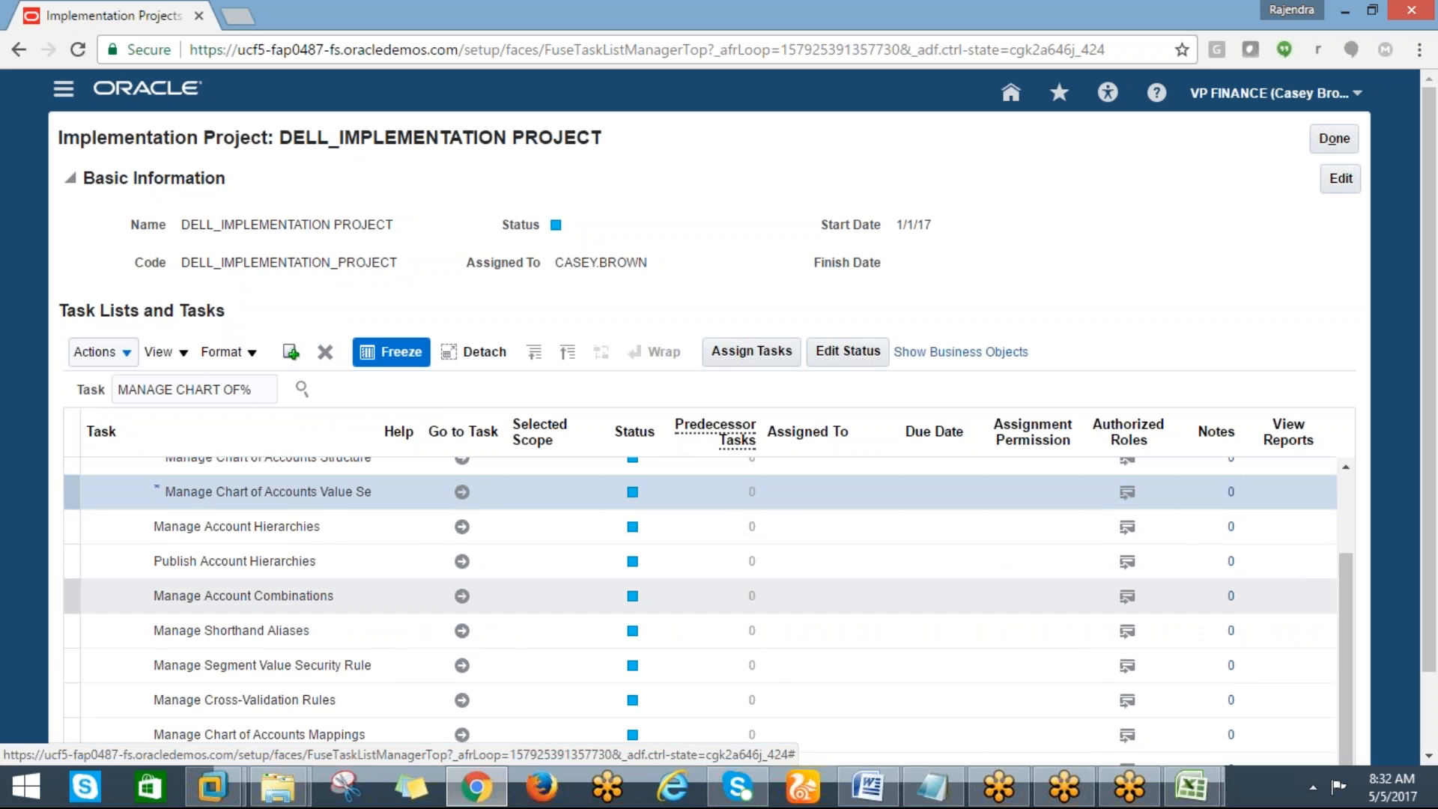
Widen the Task column so the full chart of accounts task names show in the project's task list
{"action": "scroll", "coordinate": [1346, 568], "scroll_direction": "up", "scroll_amount": 1}
{"action": "left_click_drag", "start_coordinate": [1344, 560], "coordinate": [1330, 507]}
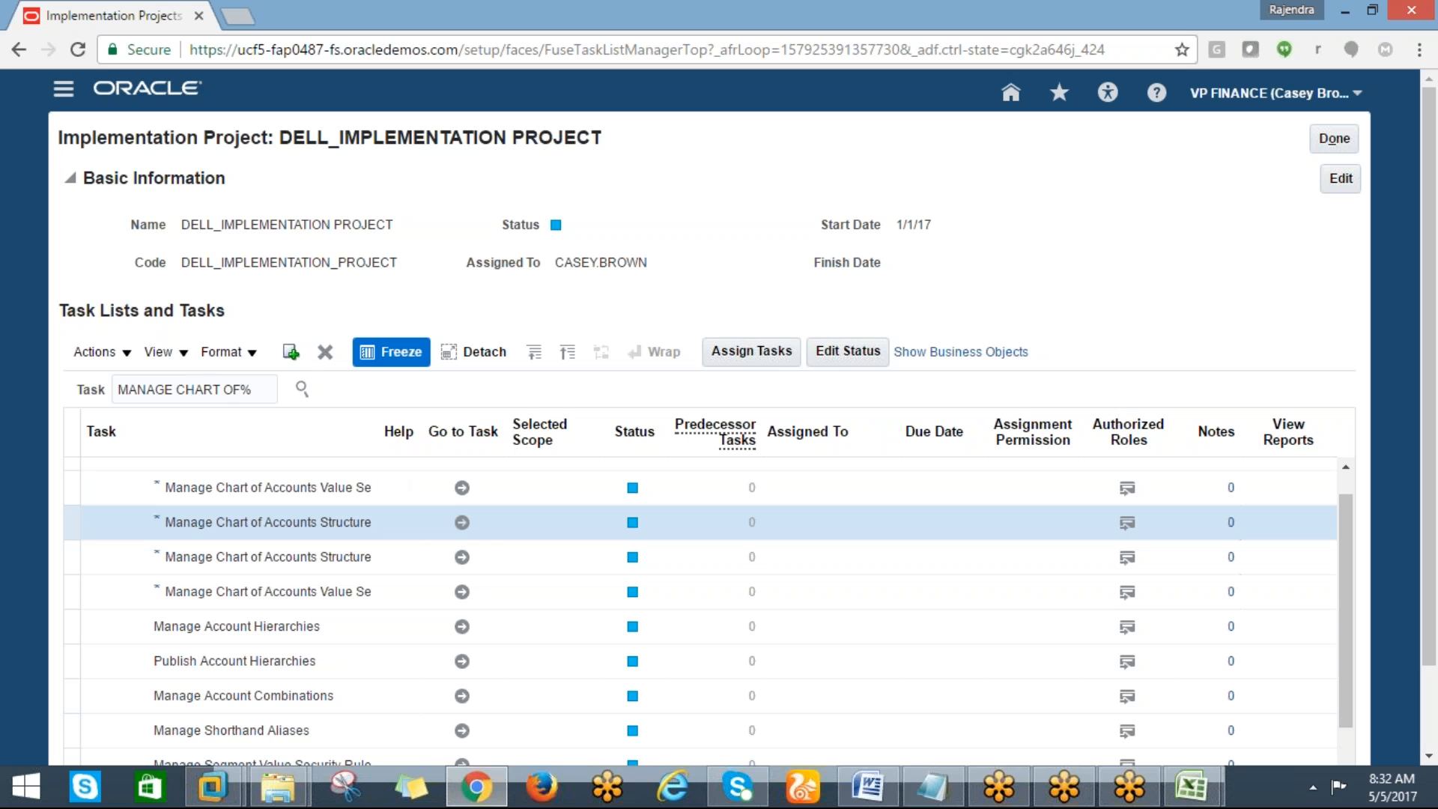
{"action": "left_click_drag", "start_coordinate": [379, 455], "coordinate": [486, 466]}
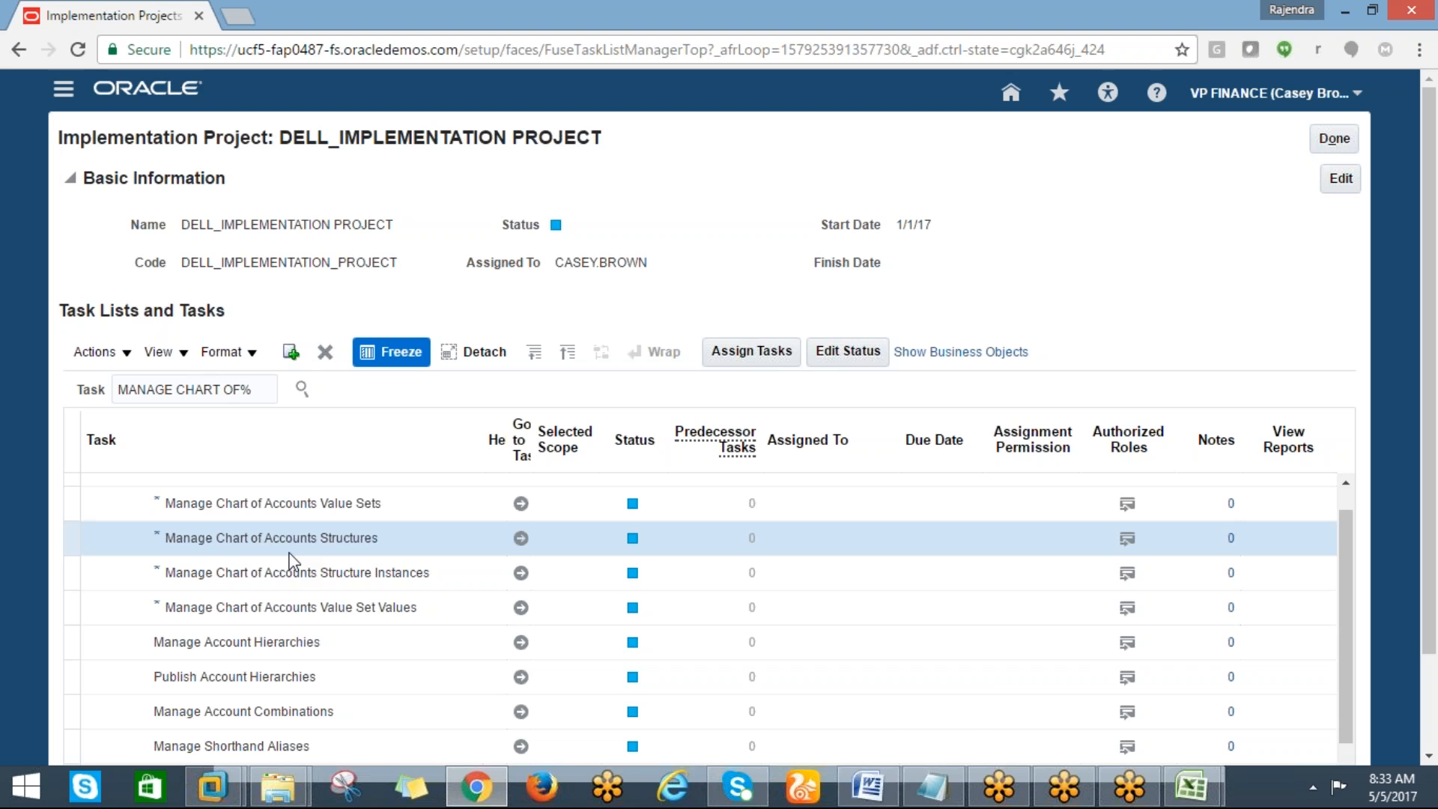
Switch to the Excel checklist and enter "manage chart of account value sets" in cell A17
{"action": "key", "text": "alt+Tab"}
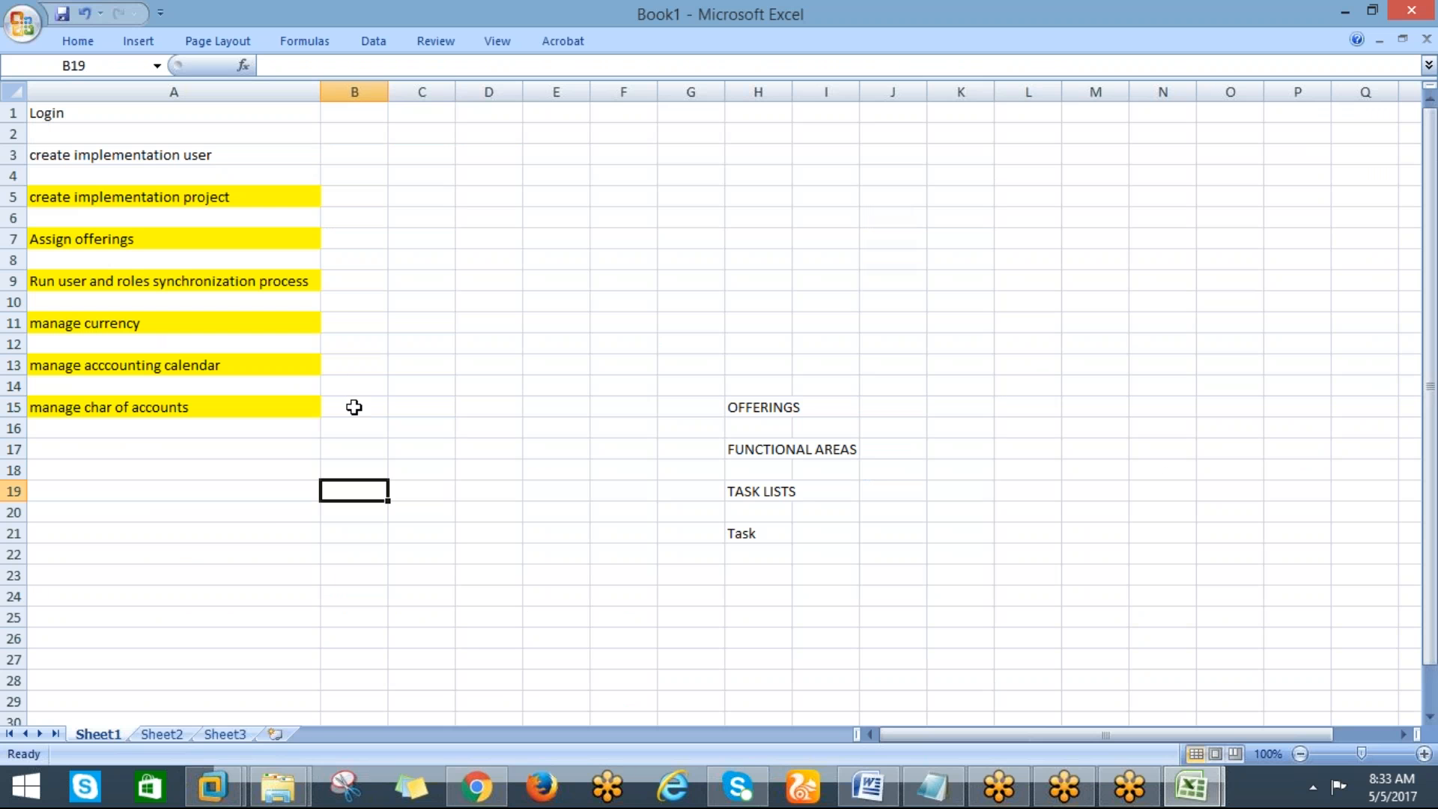
{"action": "key", "text": "alt+Tab"}
{"action": "key", "text": "alt+Tab"}
{"action": "left_click", "coordinate": [352, 404]}
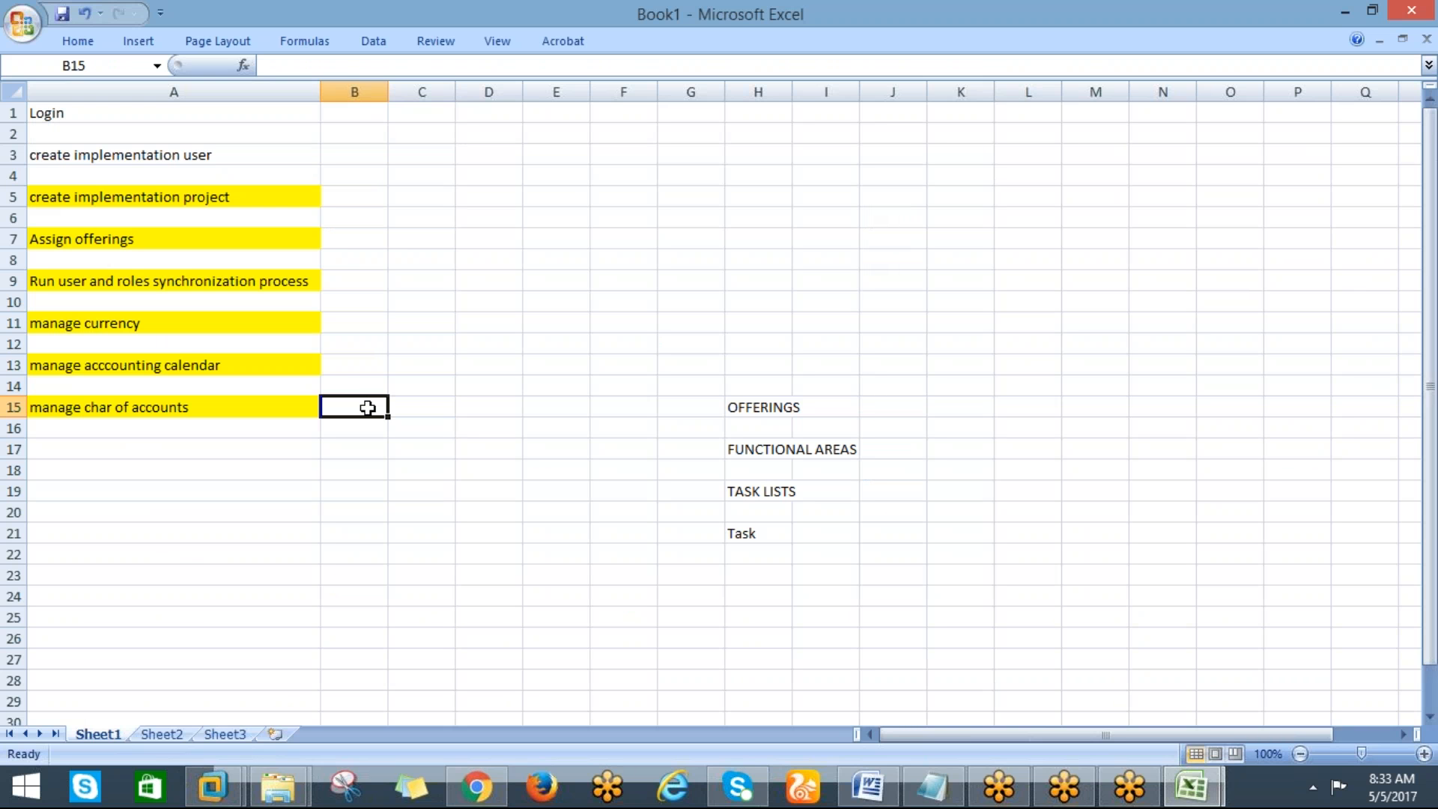
{"action": "left_click", "coordinate": [131, 451]}
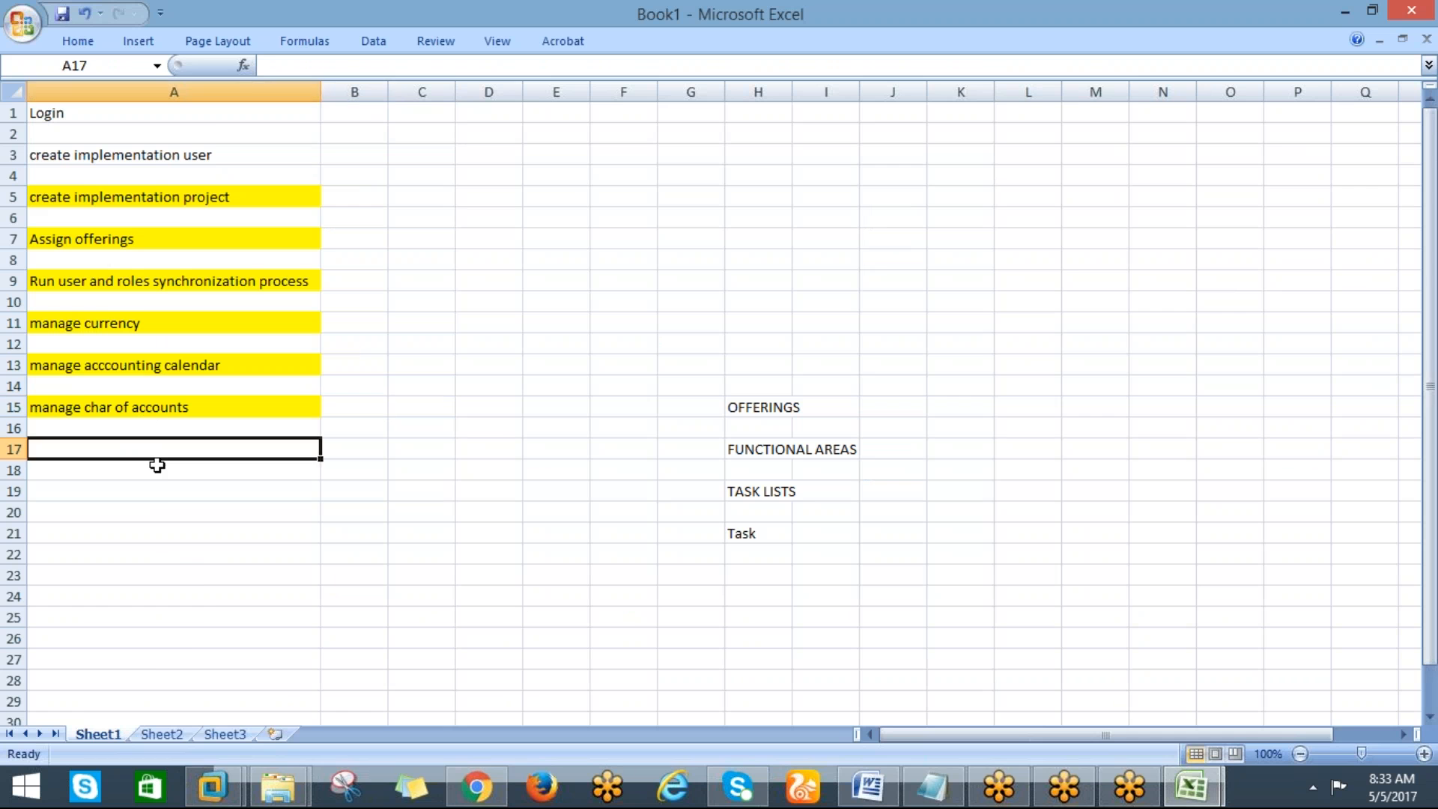
{"action": "key", "text": "alt+Tab"}
{"action": "key", "text": "alt+Tab"}
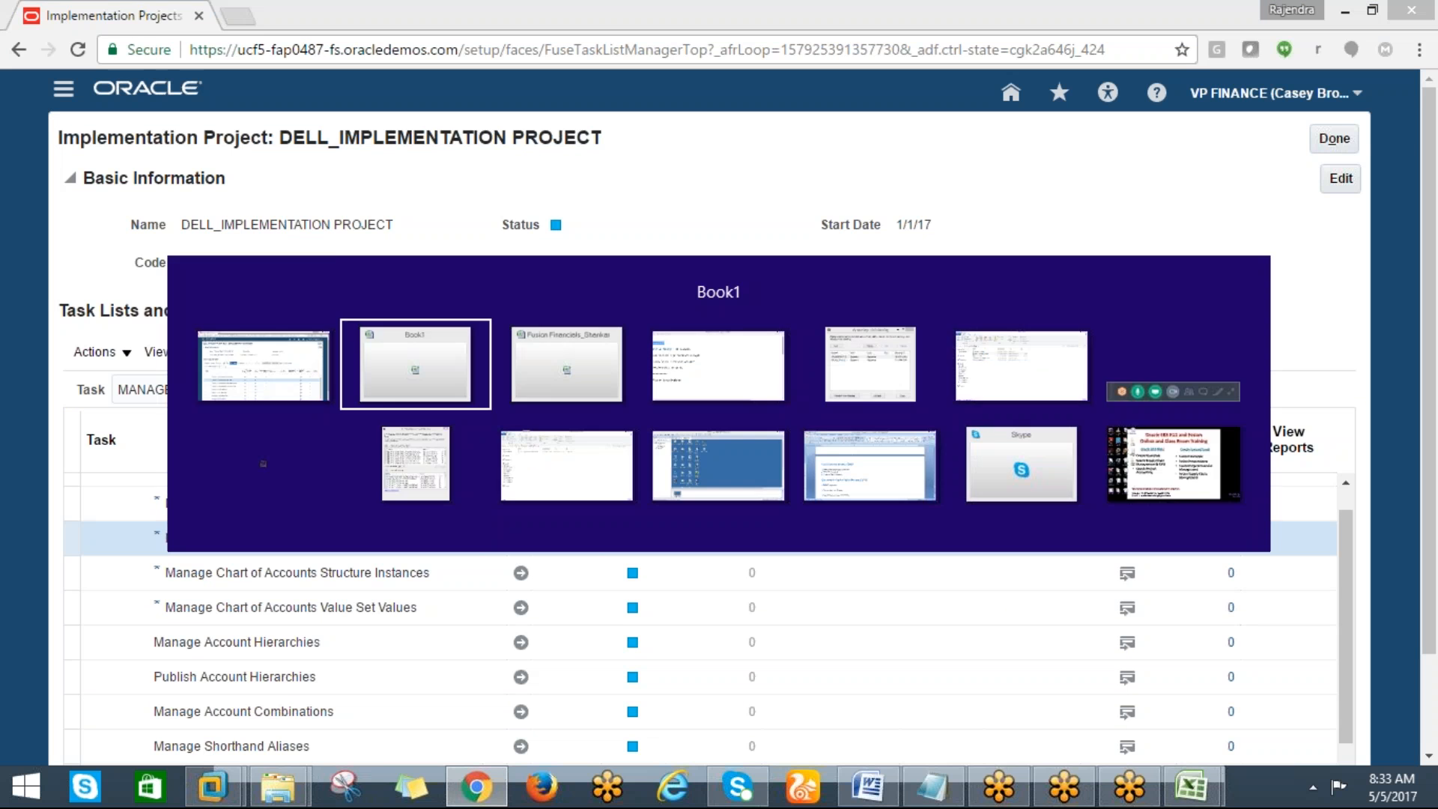
{"action": "key", "text": "alt+Tab"}
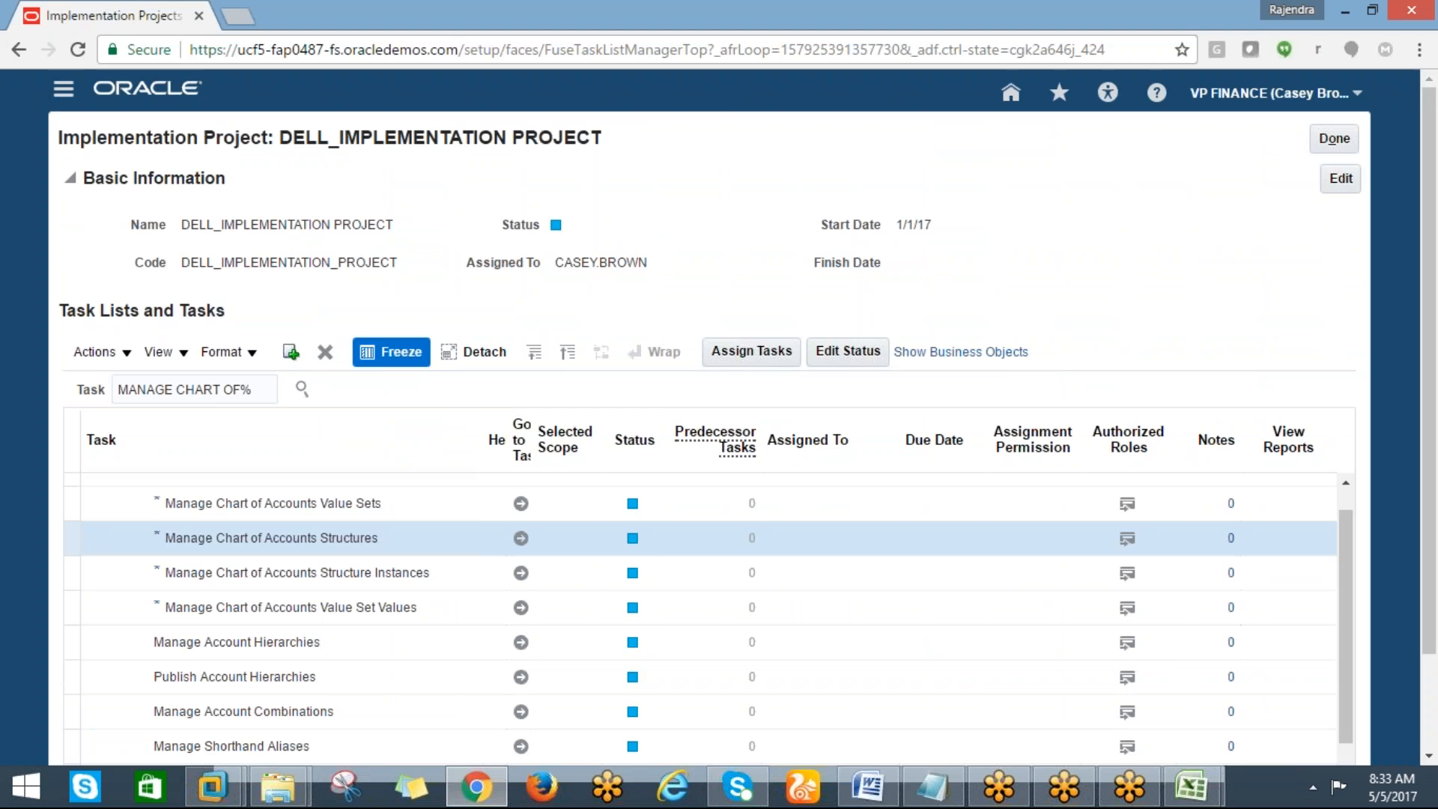
{"action": "key", "text": "alt+Tab"}
{"action": "type", "text": "MANA"}
{"action": "key", "text": "BackSpace"}
{"action": "key", "text": "BackSpace"}
{"action": "key", "text": "BackSpace"}
{"action": "key", "text": "BackSpace"}
{"action": "type", "text": "manage cha"}
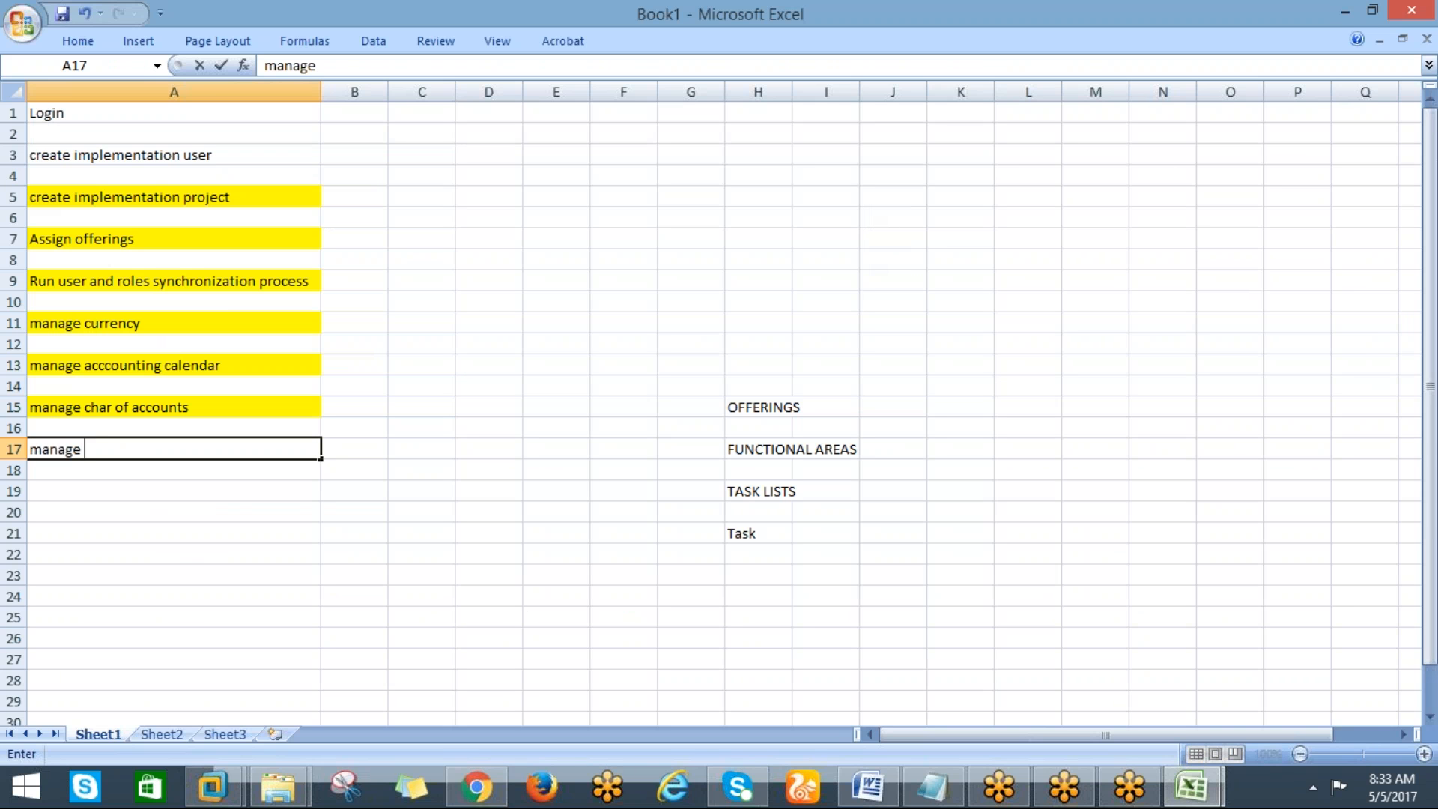
{"action": "type", "text": "r o"}
{"action": "key", "text": "BackSpace"}
{"action": "key", "text": "BackSpace"}
{"action": "type", "text": "t of account "}
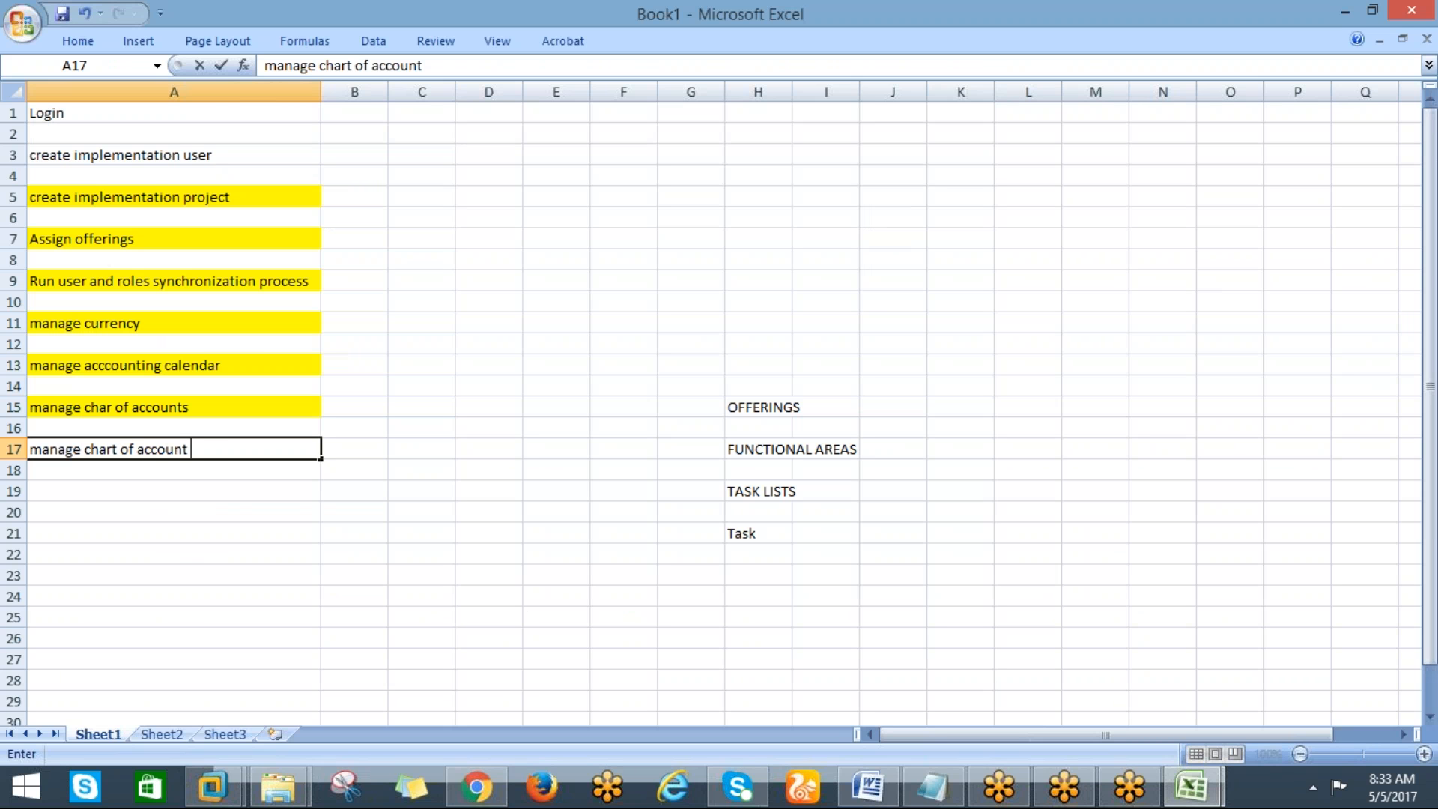
{"action": "type", "text": "value sets"}
{"action": "key", "text": "Return"}
Open the Manage Chart of Accounts Value Sets task from the project, then cancel back out of it
{"action": "key", "text": "alt+Tab"}
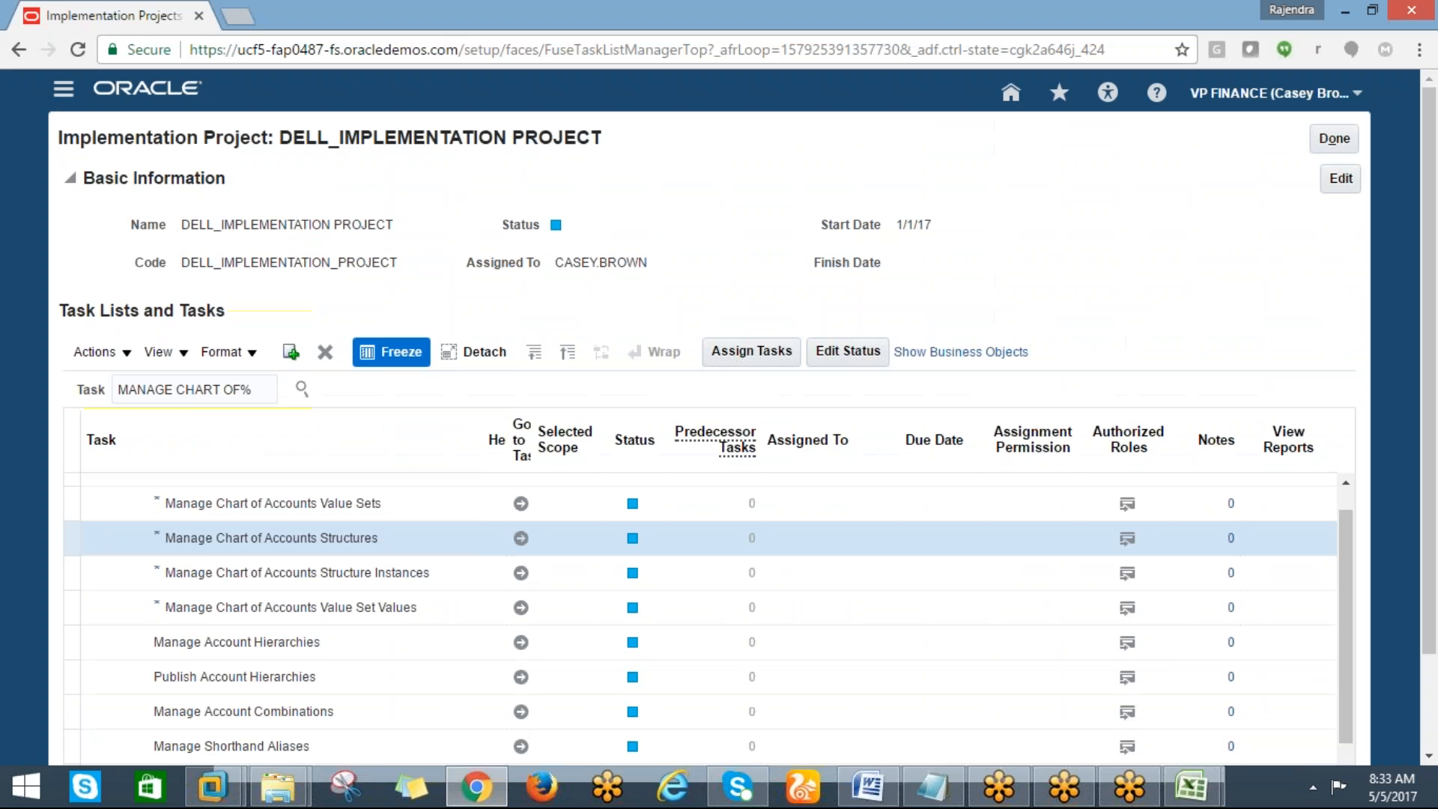
{"action": "left_click", "coordinate": [524, 505]}
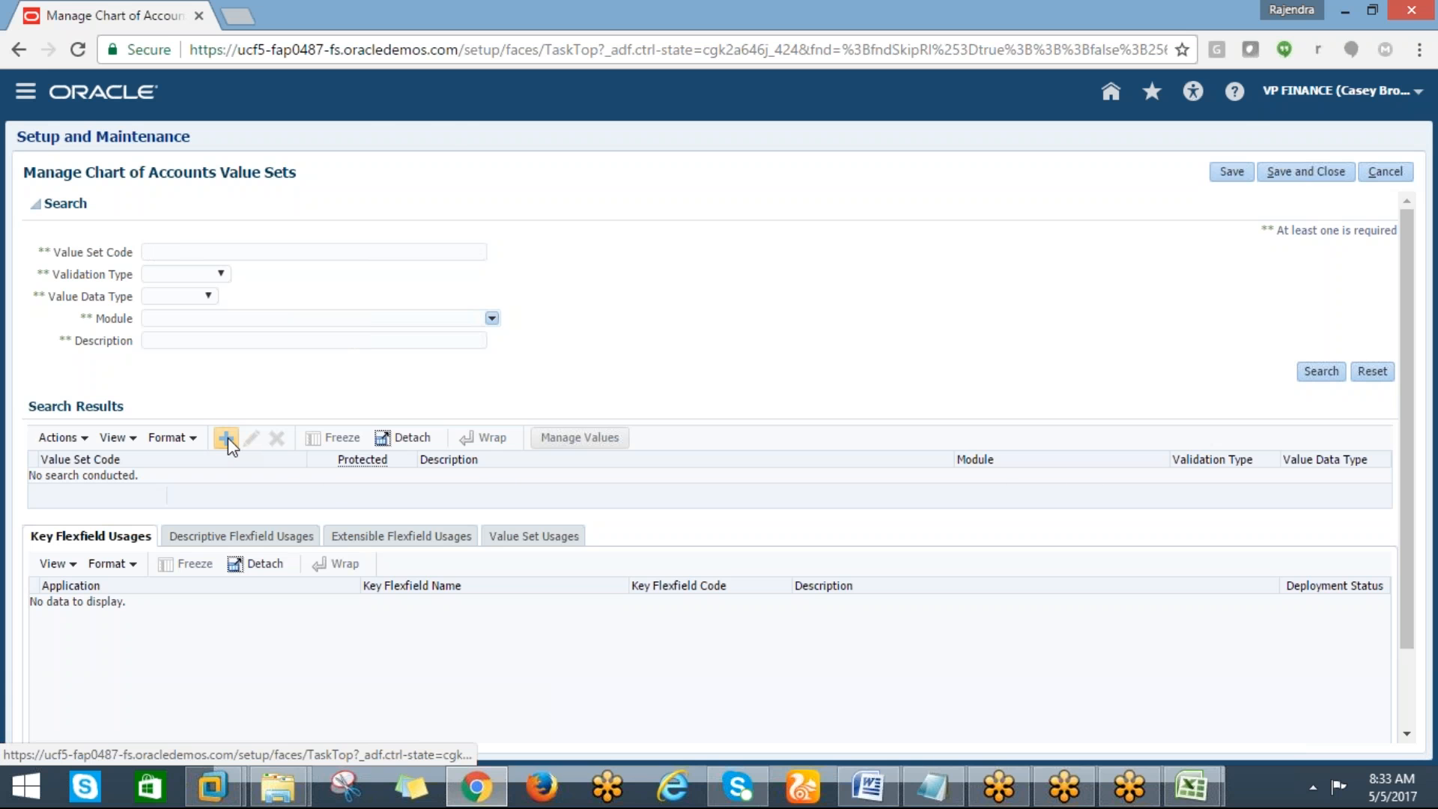
{"action": "key", "text": "alt+Tab"}
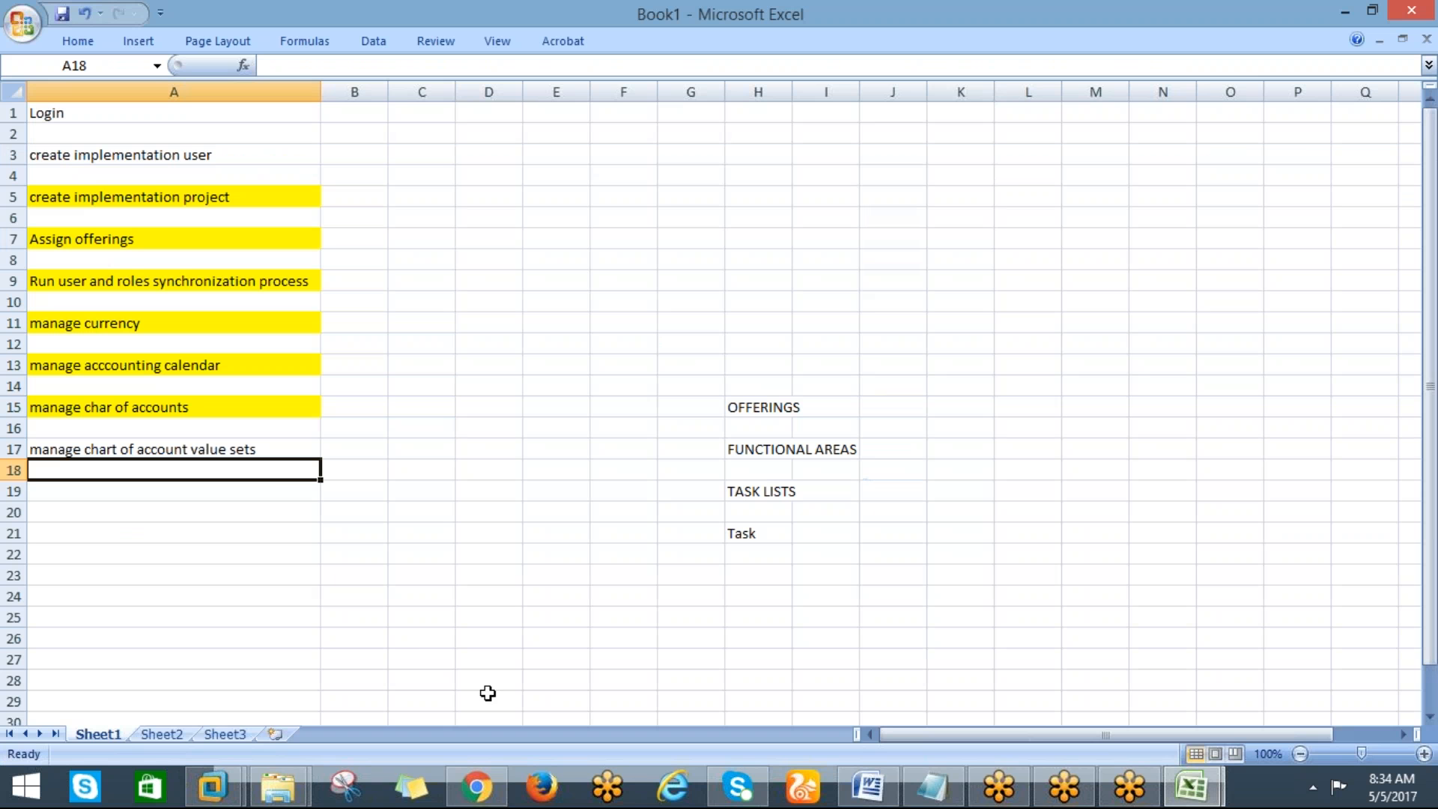
{"action": "key", "text": "alt+Tab"}
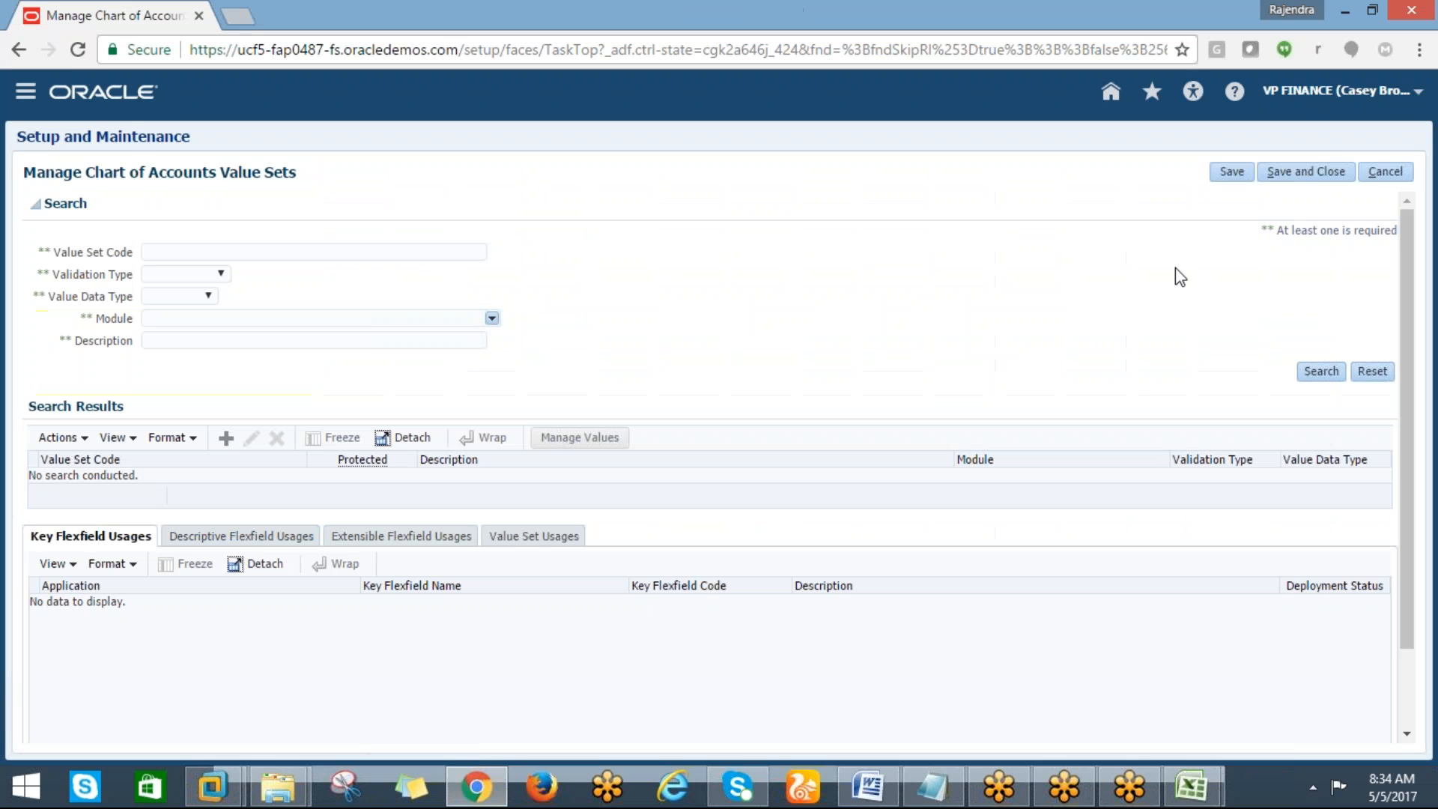
{"action": "left_click", "coordinate": [1374, 174]}
{"action": "left_click", "coordinate": [1191, 786]}
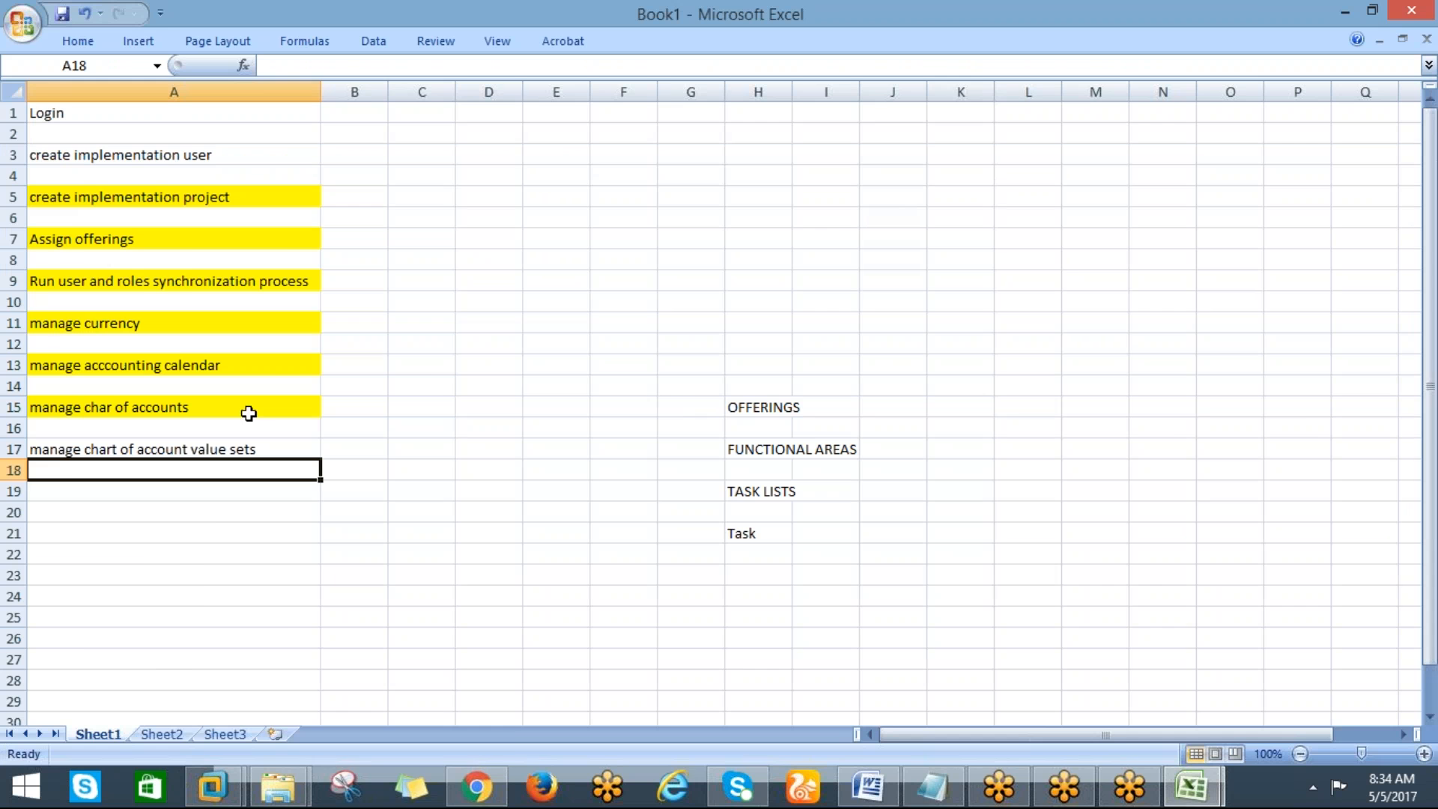
{"action": "key", "text": "alt+Tab"}
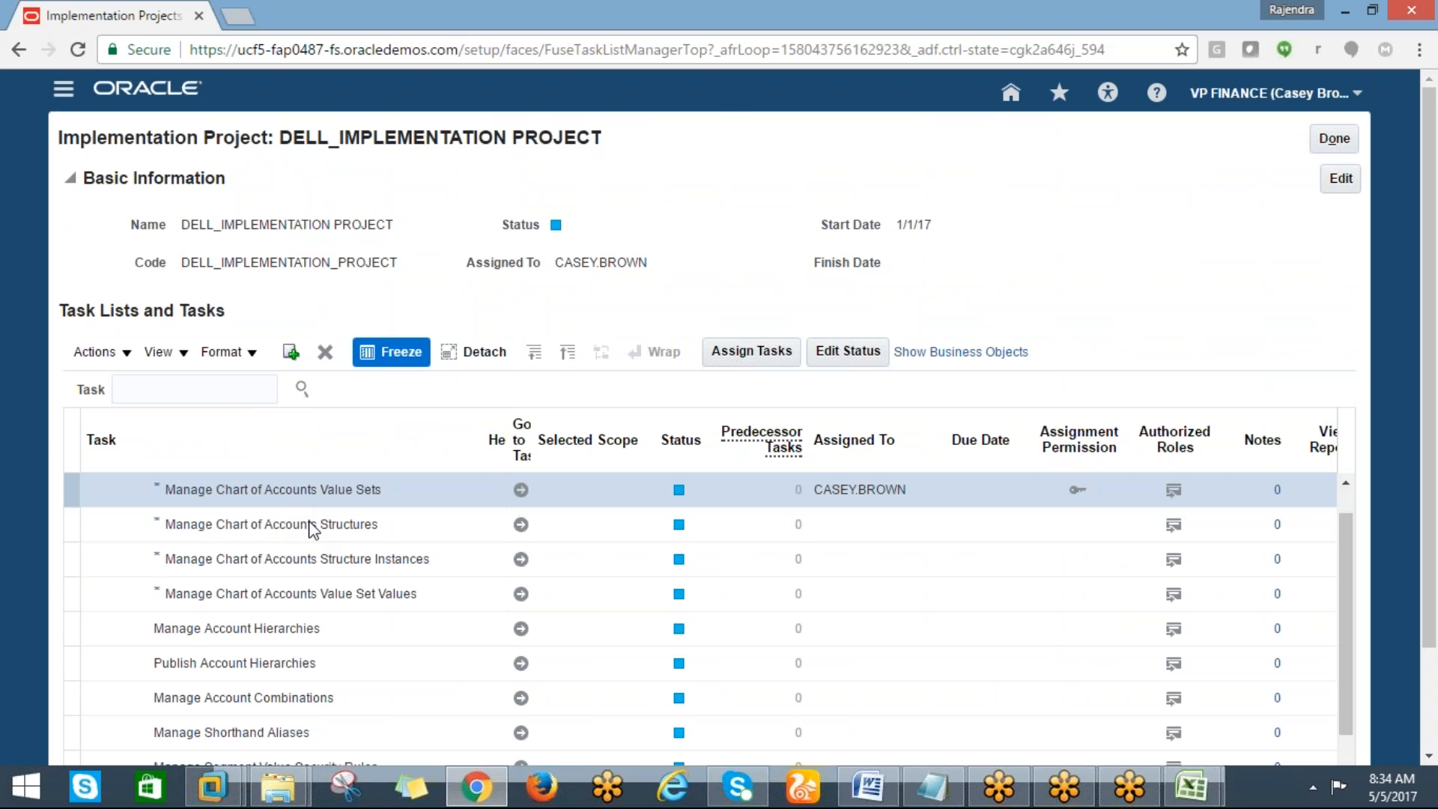
{"action": "key", "text": "alt+Tab"}
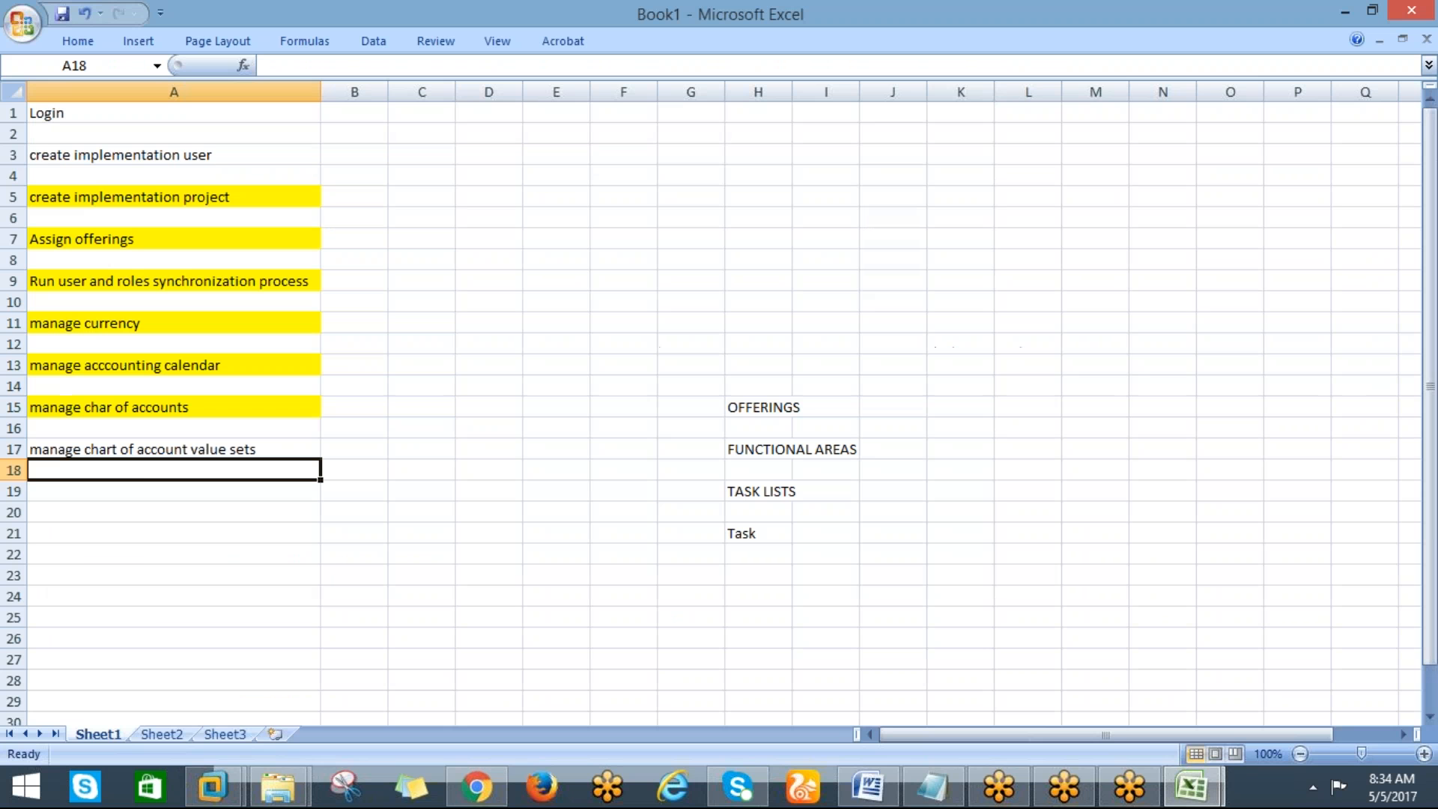
{"action": "key", "text": "alt+Tab"}
{"action": "key", "text": "alt+Tab"}
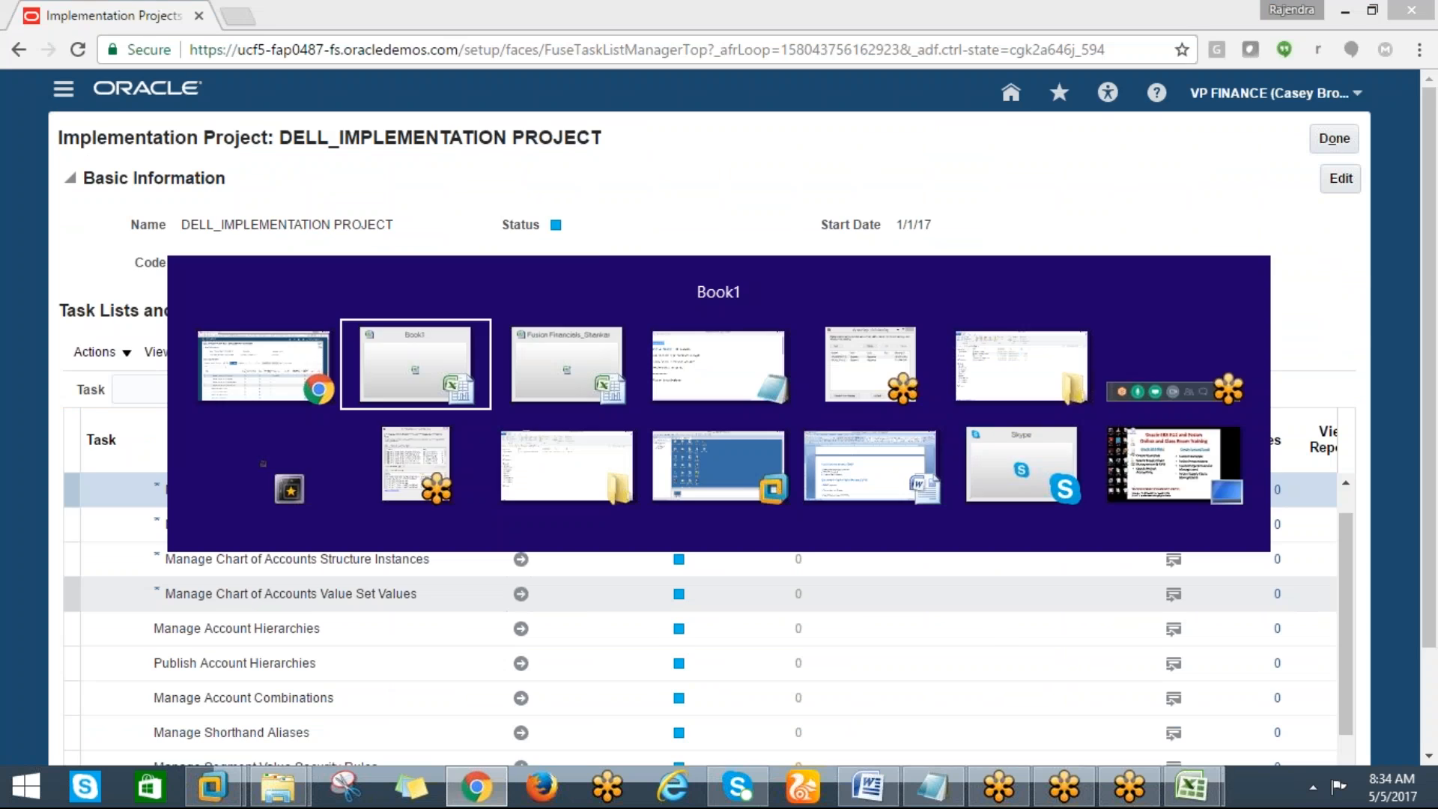
Change cell A17 of the checklist to "manage chart of account Structure"
{"action": "key", "text": "F2"}
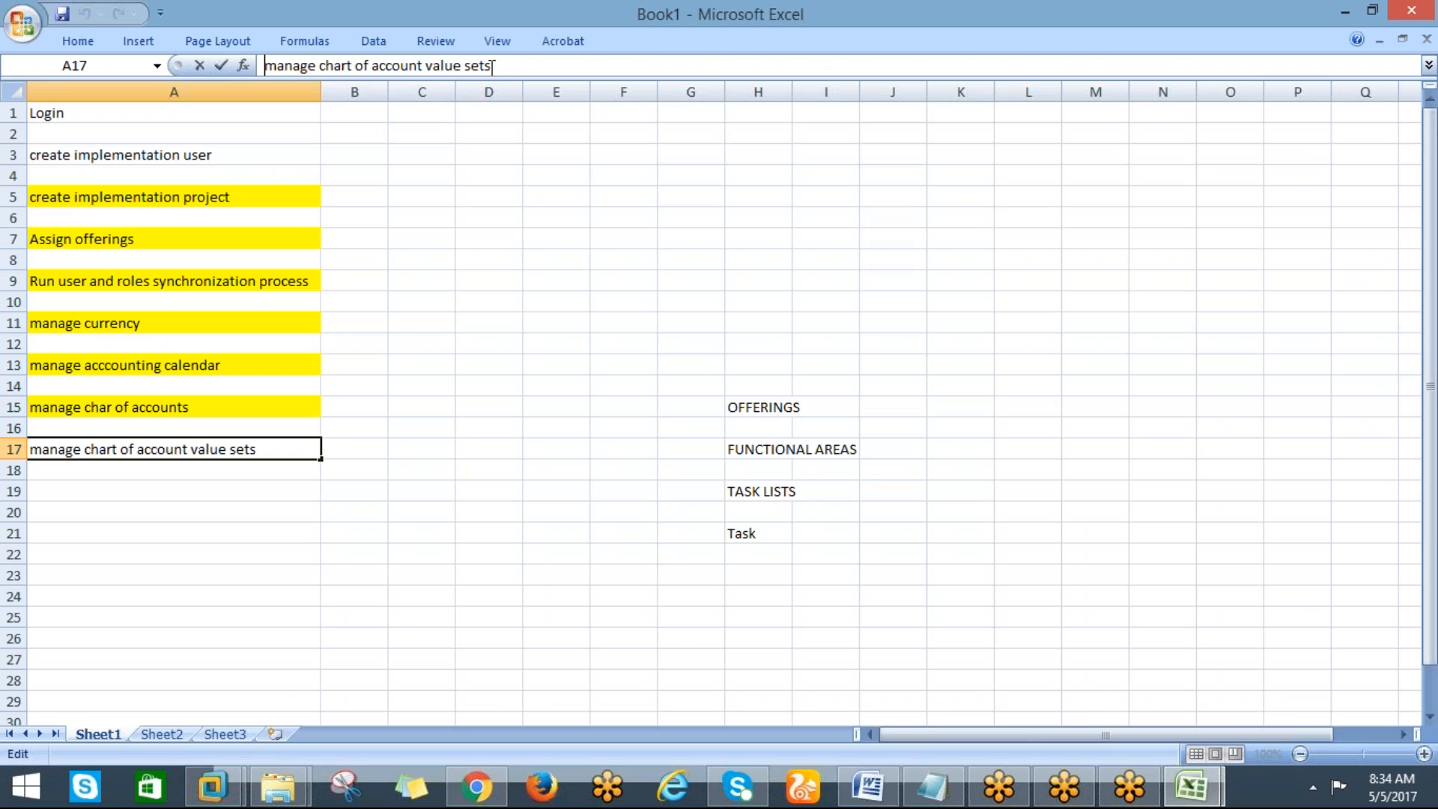
{"action": "key", "text": "BackSpace"}
{"action": "key", "text": "BackSpace"}
{"action": "key", "text": "BackSpace"}
{"action": "key", "text": "BackSpace"}
{"action": "key", "text": "BackSpace"}
{"action": "key", "text": "BackSpace"}
{"action": "key", "text": "BackSpace"}
{"action": "key", "text": "BackSpace"}
{"action": "key", "text": "BackSpace"}
{"action": "key", "text": "BackSpace"}
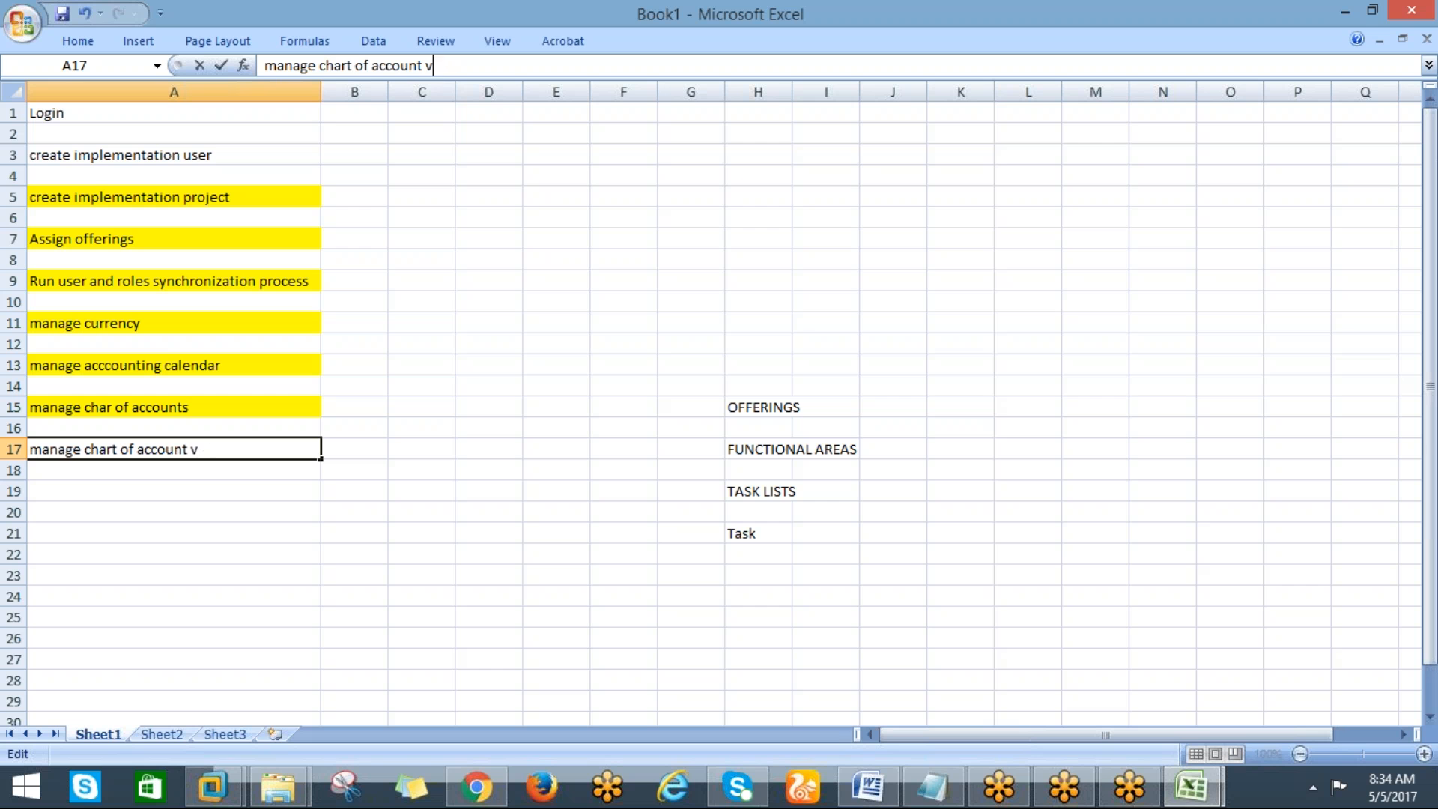
{"action": "type", "text": "Structure"}
{"action": "left_click", "coordinate": [174, 490]}
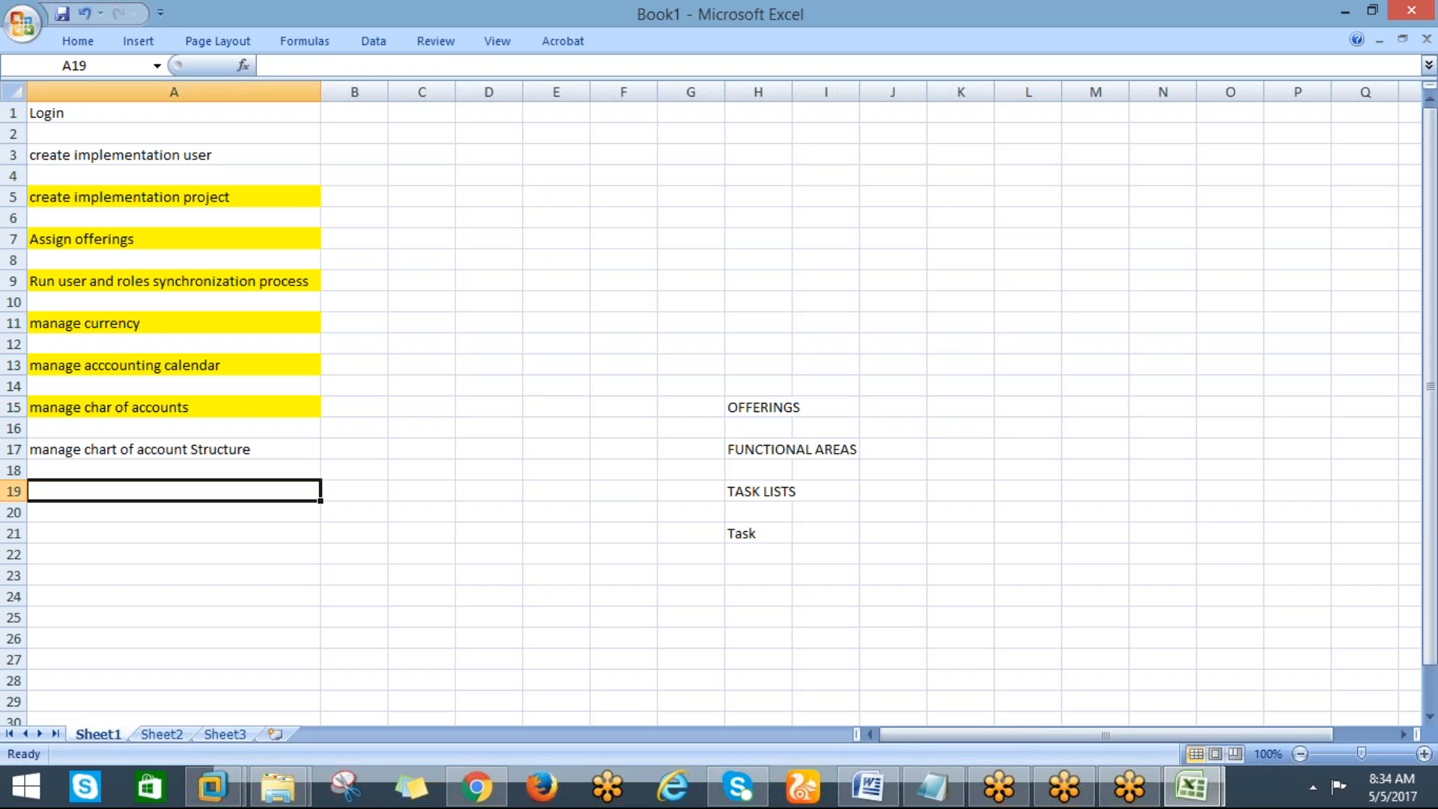
Enter "manage chart of accounts value sets" in cell A19 of the checklist
{"action": "key", "text": "alt+Tab"}
{"action": "key", "text": "alt+Tab"}
{"action": "type", "text": "manage chart of accon"}
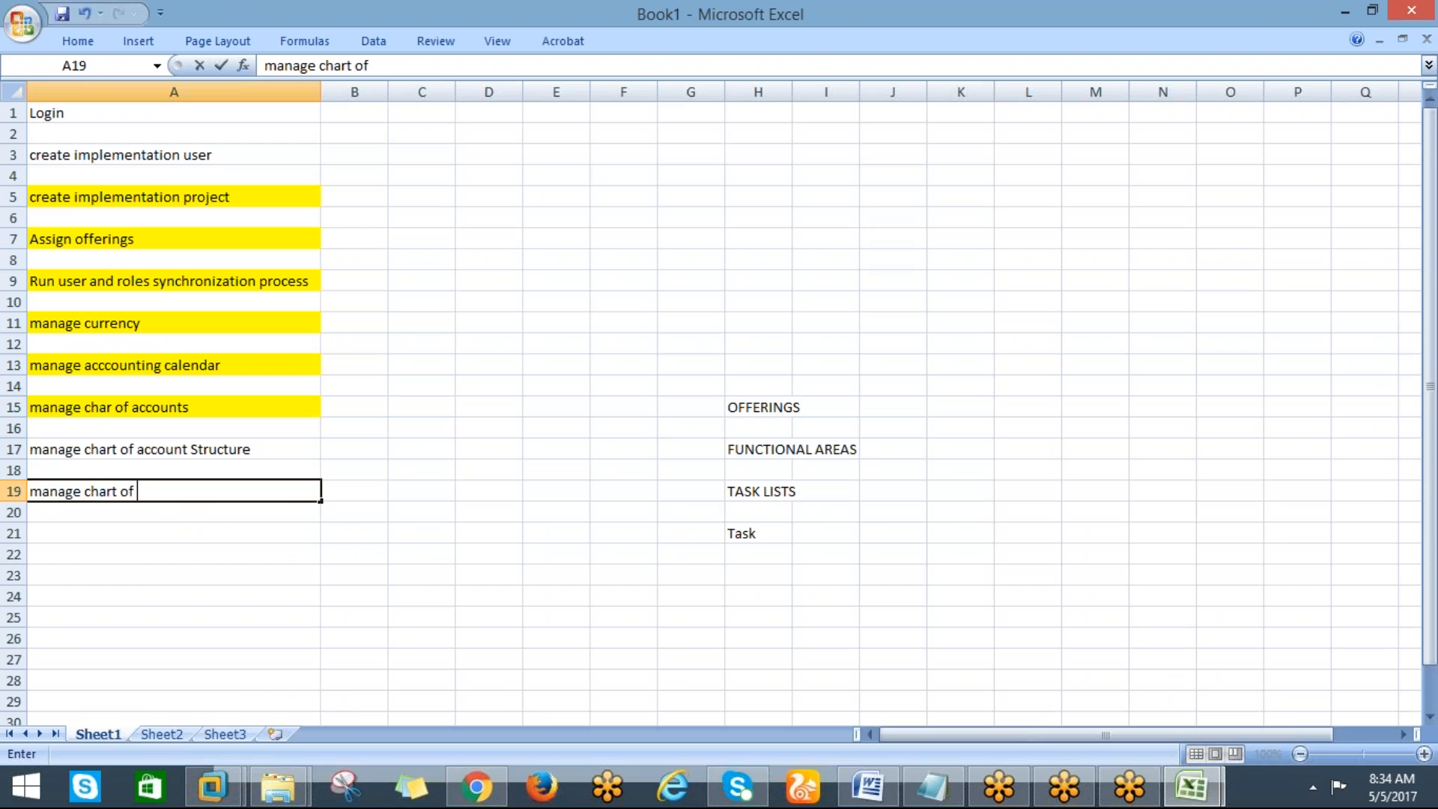
{"action": "key", "text": "BackSpace"}
{"action": "key", "text": "BackSpace"}
{"action": "type", "text": "ounts value sets"}
{"action": "key", "text": "Return"}
{"action": "key", "text": "Return"}
Enter "manage chart of account instance" in cell A21 of the checklist
{"action": "key", "text": "alt+Tab"}
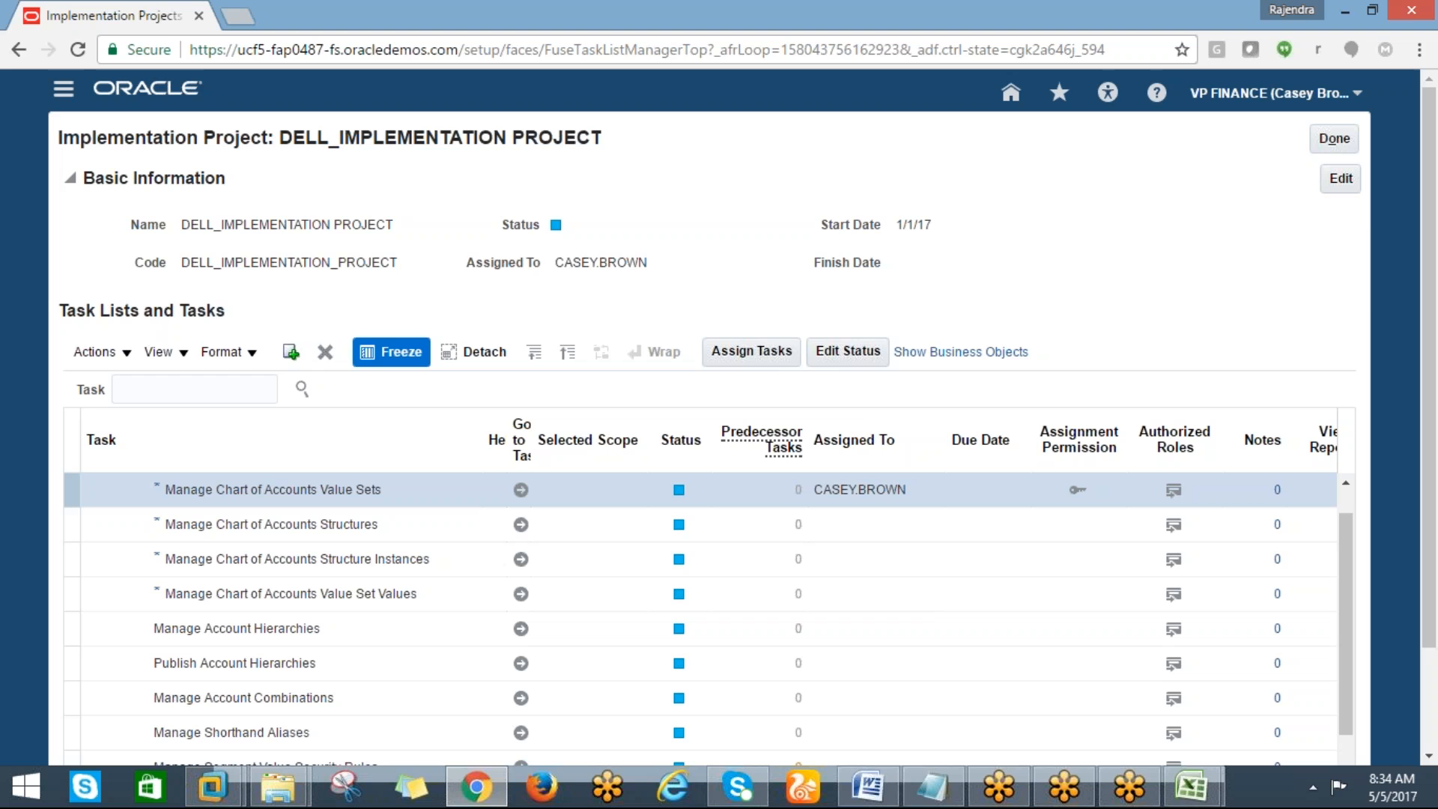
{"action": "key", "text": "alt+Tab"}
{"action": "type", "text": "manage chart"}
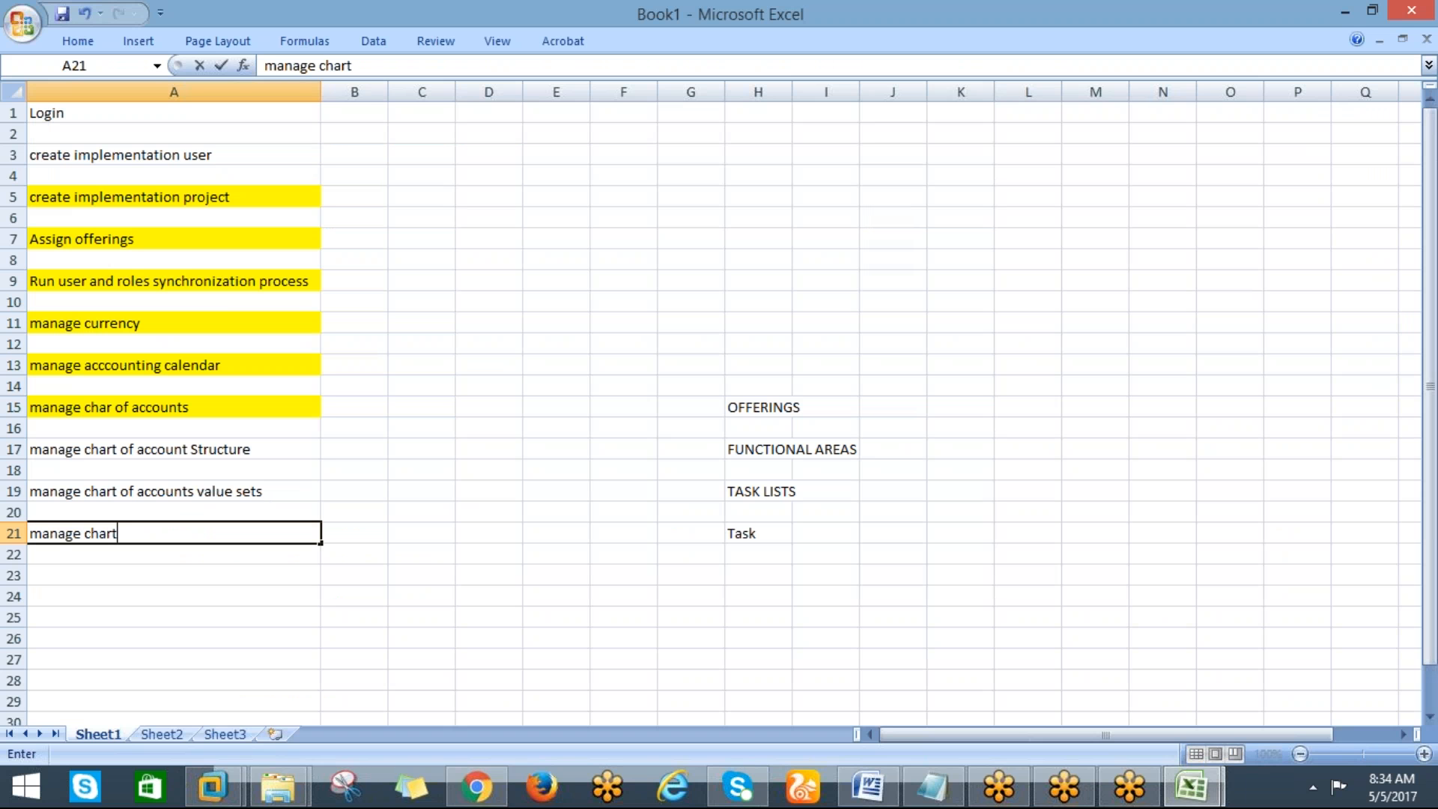
{"action": "type", "text": " of account instance"}
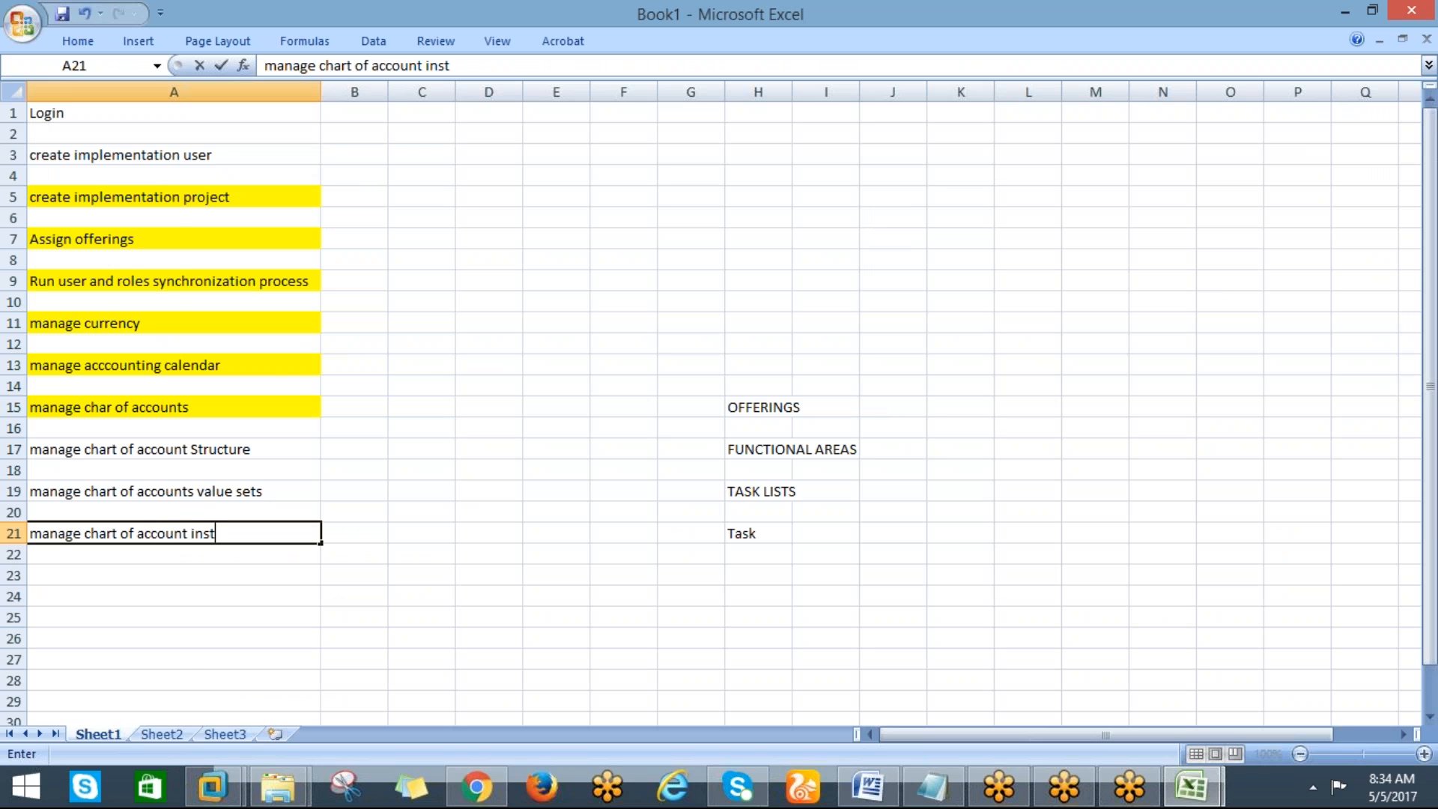
{"action": "key", "text": "Return"}
{"action": "key", "text": "Return"}
Enter "manage chart of account value set values" in cell A23 of the checklist
{"action": "key", "text": "alt+Tab"}
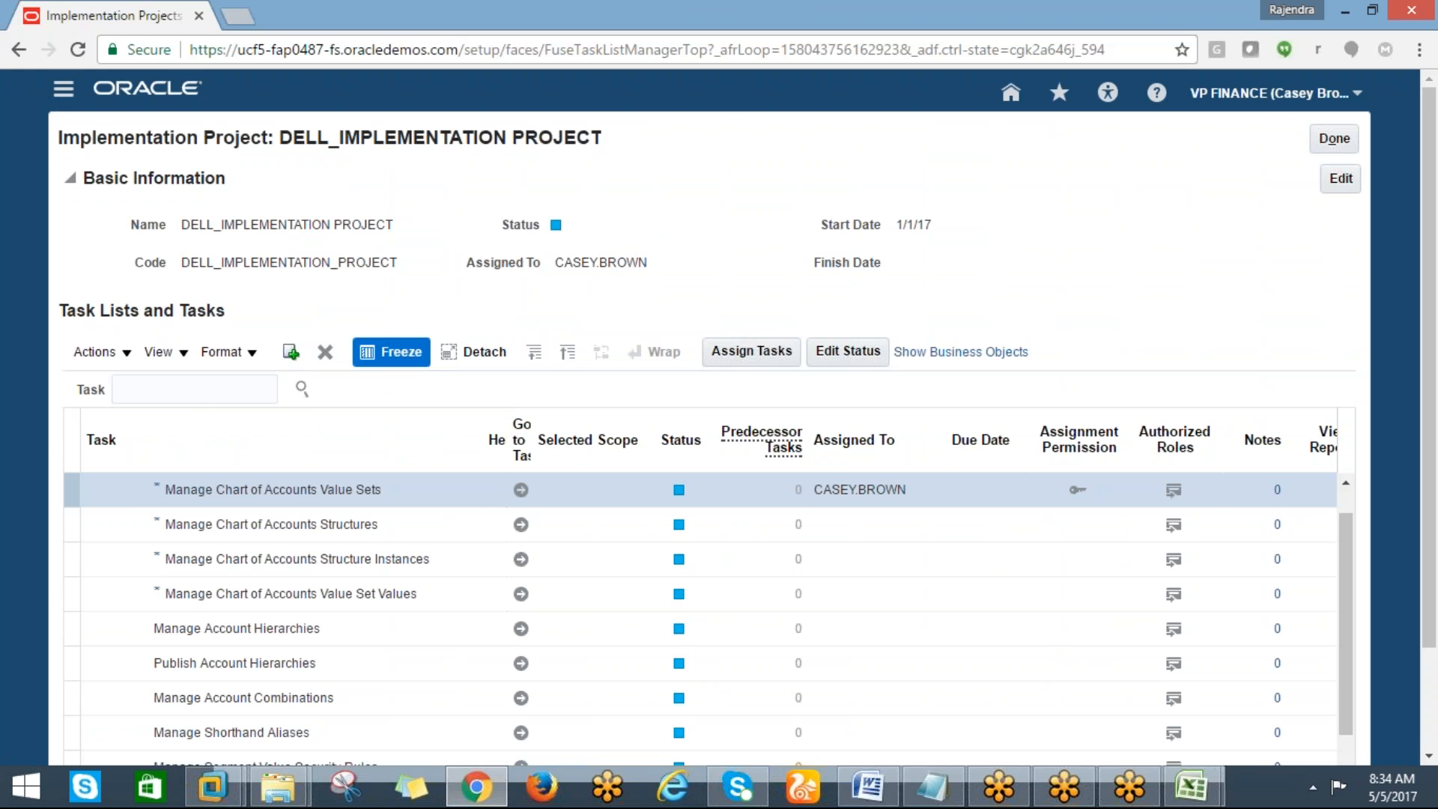
{"action": "key", "text": "alt+Tab"}
{"action": "type", "text": "manage"}
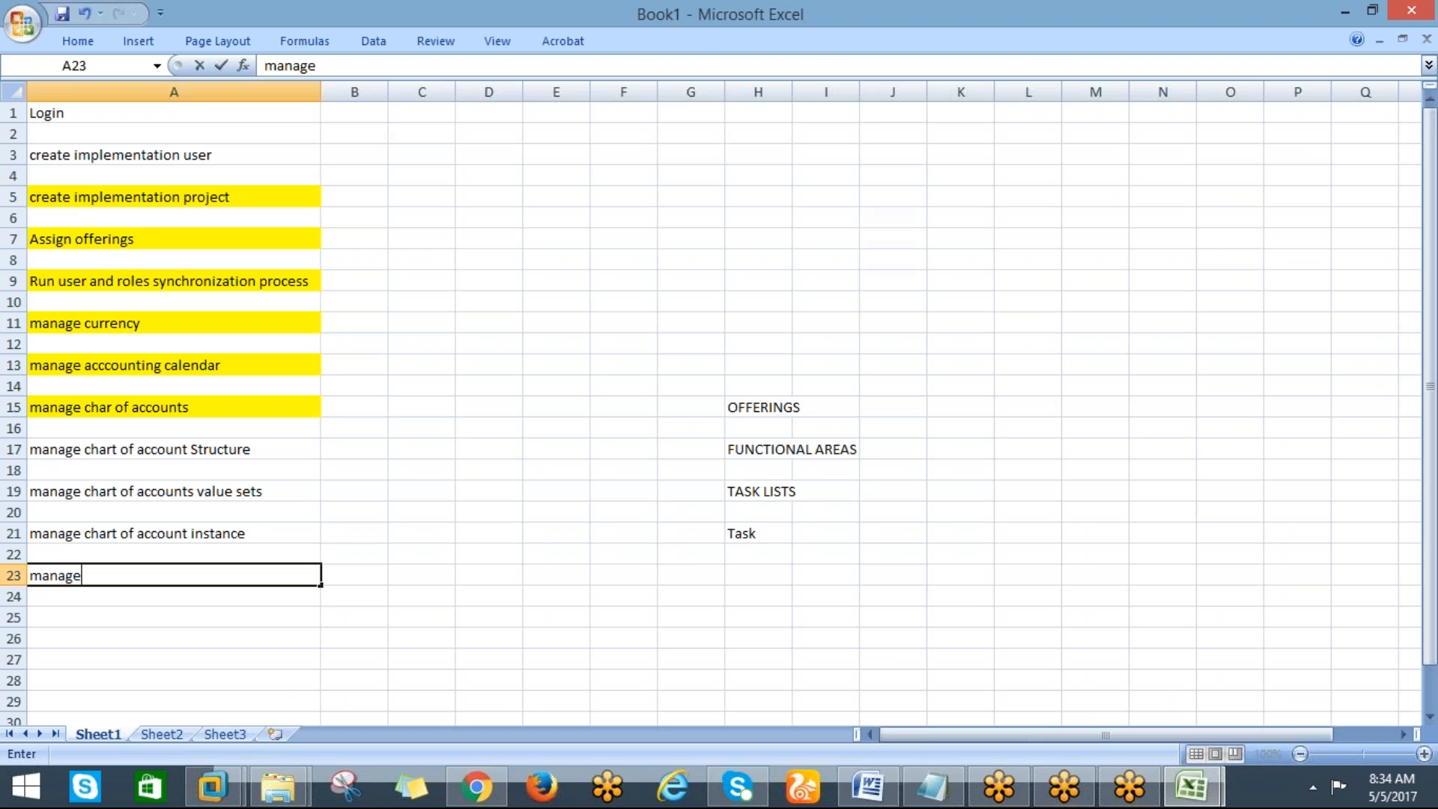
{"action": "type", "text": "chart of accou"}
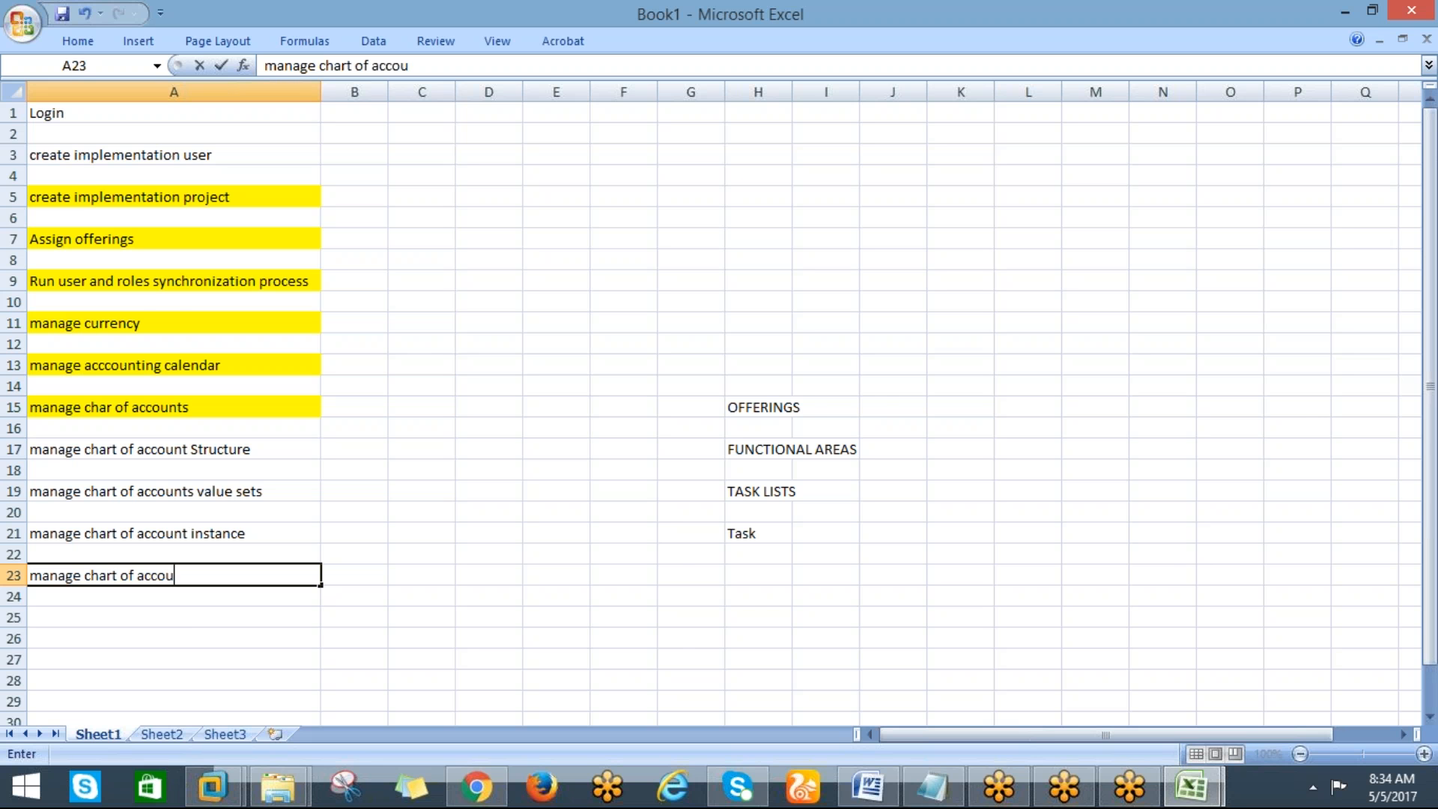
{"action": "type", "text": "nts"}
{"action": "key", "text": "BackSpace"}
{"action": "key", "text": "alt+Tab"}
{"action": "key", "text": "alt+Tab"}
{"action": "key", "text": "alt+Tab"}
{"action": "key", "text": "alt+Tab"}
{"action": "type", "text": "va"}
{"action": "key", "text": "BackSpace"}
{"action": "key", "text": "BackSpace"}
{"action": "type", "text": "mmanag"}
{"action": "key", "text": "BackSpace"}
{"action": "key", "text": "BackSpace"}
{"action": "key", "text": "BackSpace"}
{"action": "key", "text": "BackSpace"}
{"action": "key", "text": "BackSpace"}
{"action": "type", "text": "anae ch"}
{"action": "key", "text": "BackSpace"}
{"action": "key", "text": "BackSpace"}
{"action": "key", "text": "BackSpace"}
{"action": "key", "text": "BackSpace"}
{"action": "type", "text": "ge chart of account value set values"}
{"action": "key", "text": "Return"}
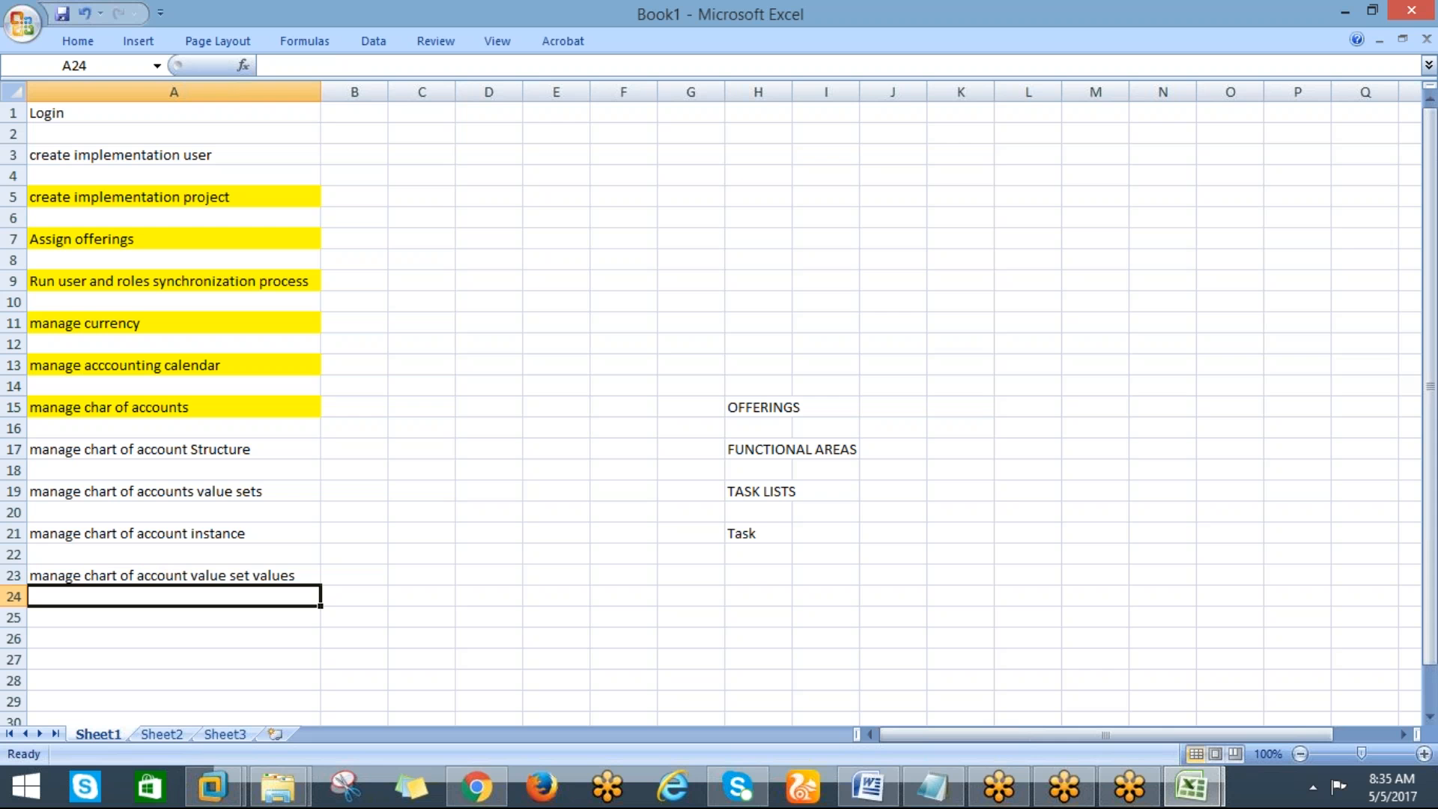
Open Manage Chart of Accounts Structures, search, manage the GL# Accounting Flexfield structures and start creating a new structure
{"action": "key", "text": "alt+Tab"}
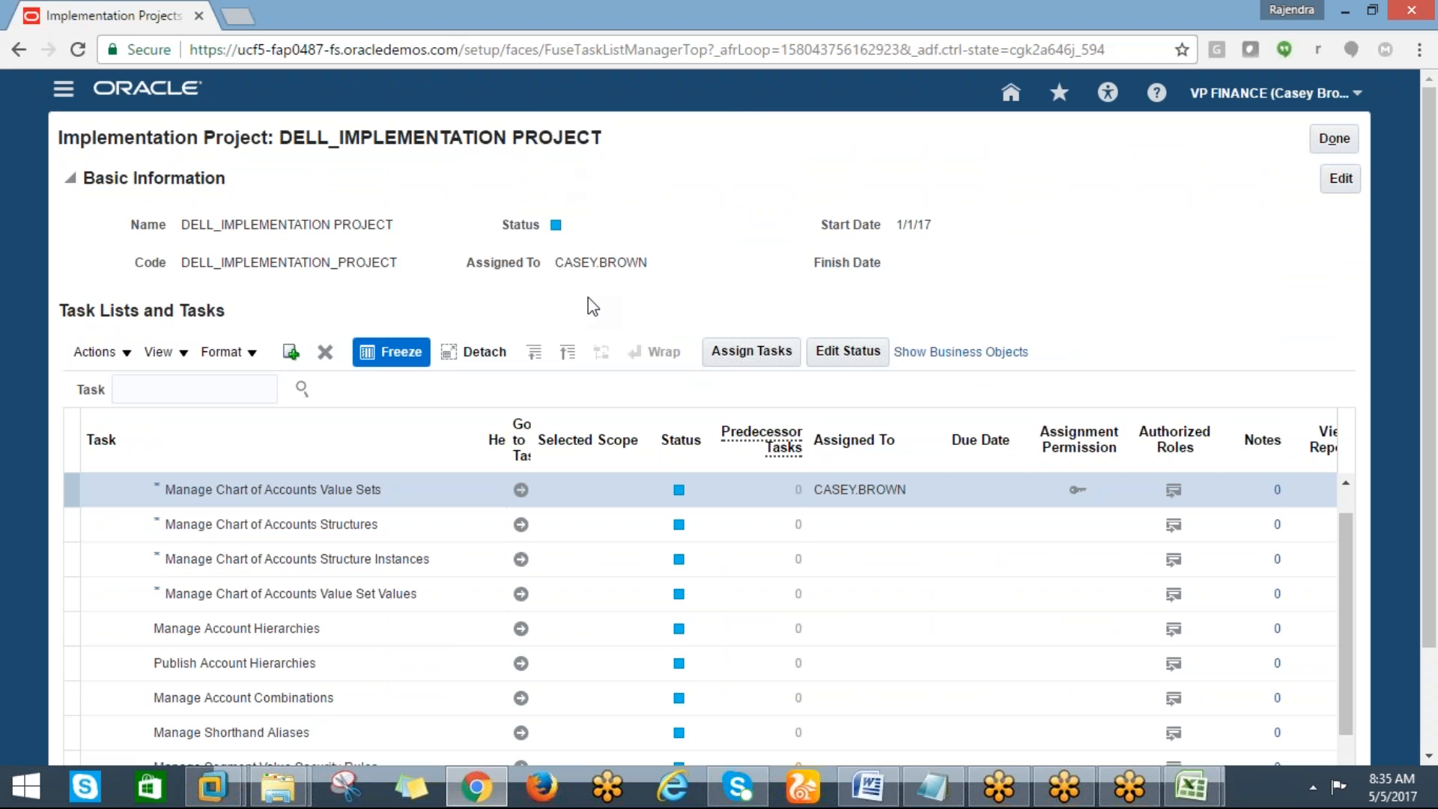
{"action": "key", "text": "alt+Tab"}
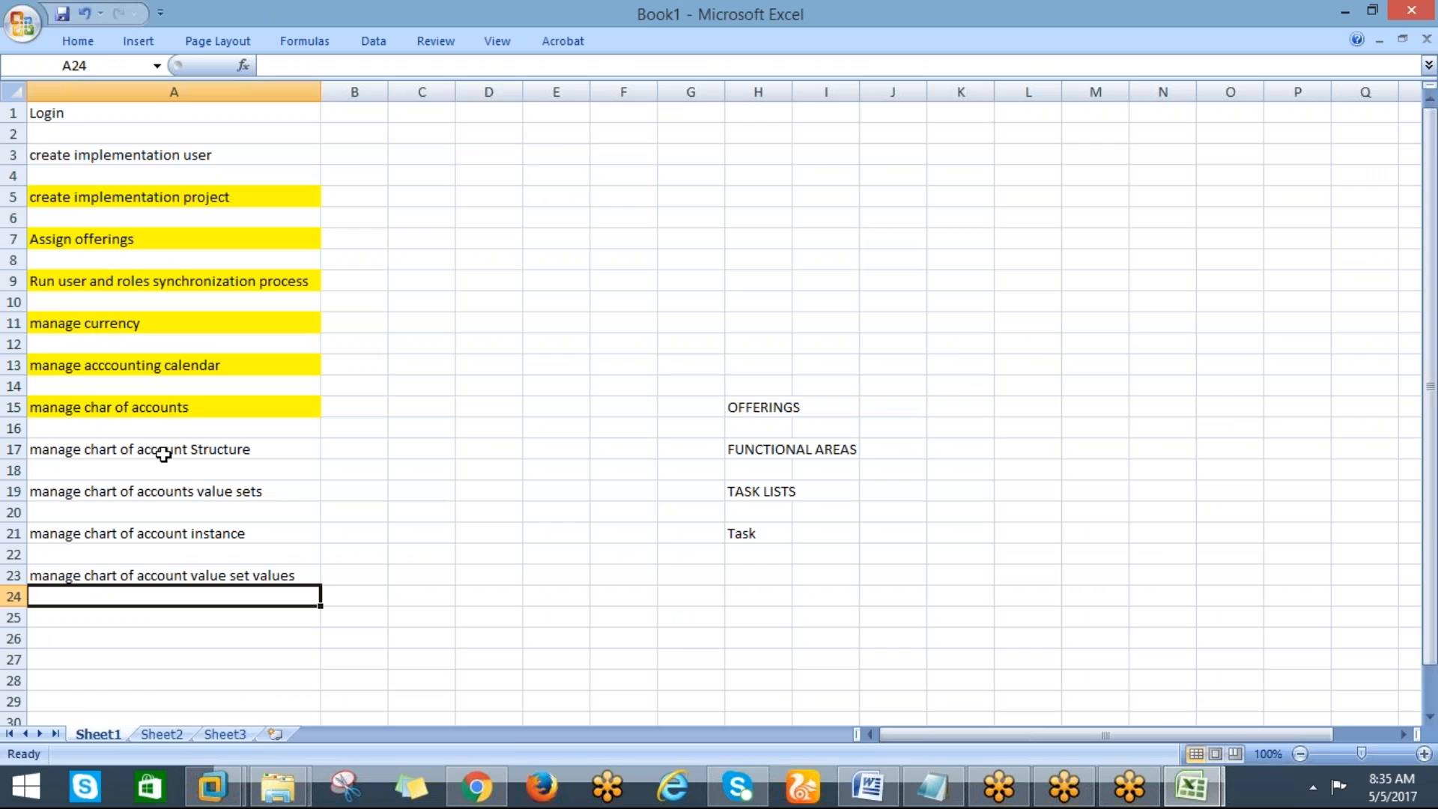
{"action": "key", "text": "alt+Tab"}
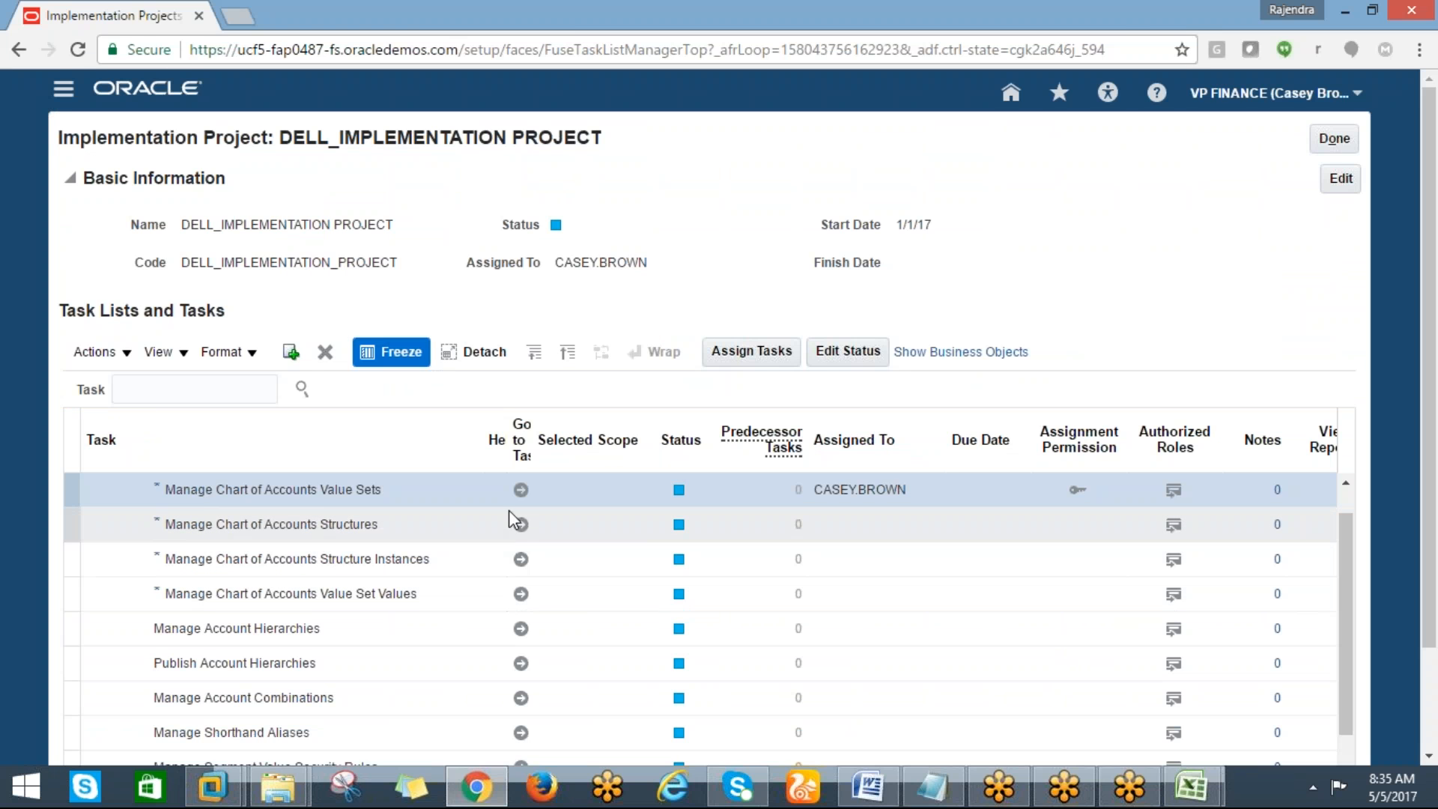
{"action": "left_click", "coordinate": [521, 531]}
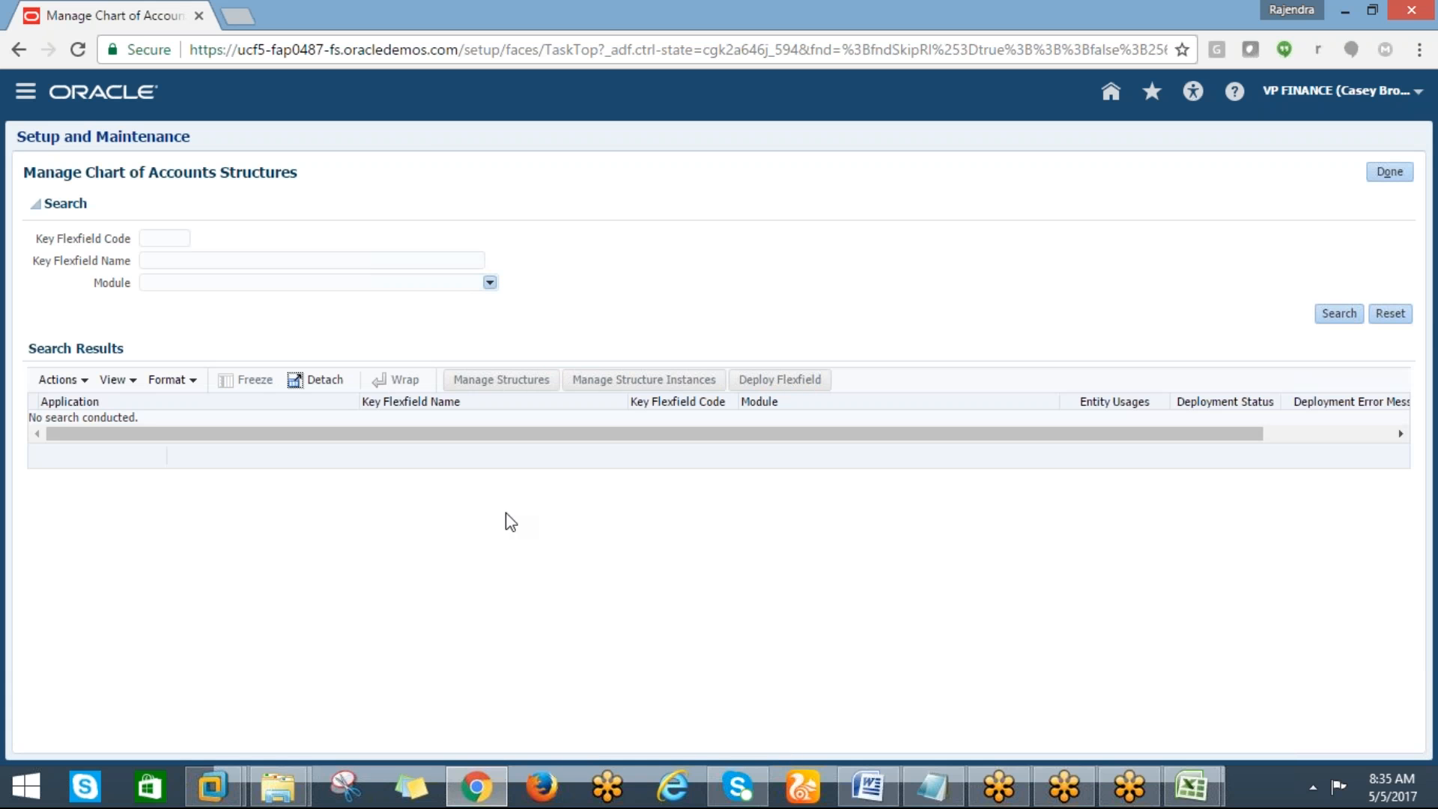
{"action": "left_click", "coordinate": [1323, 313]}
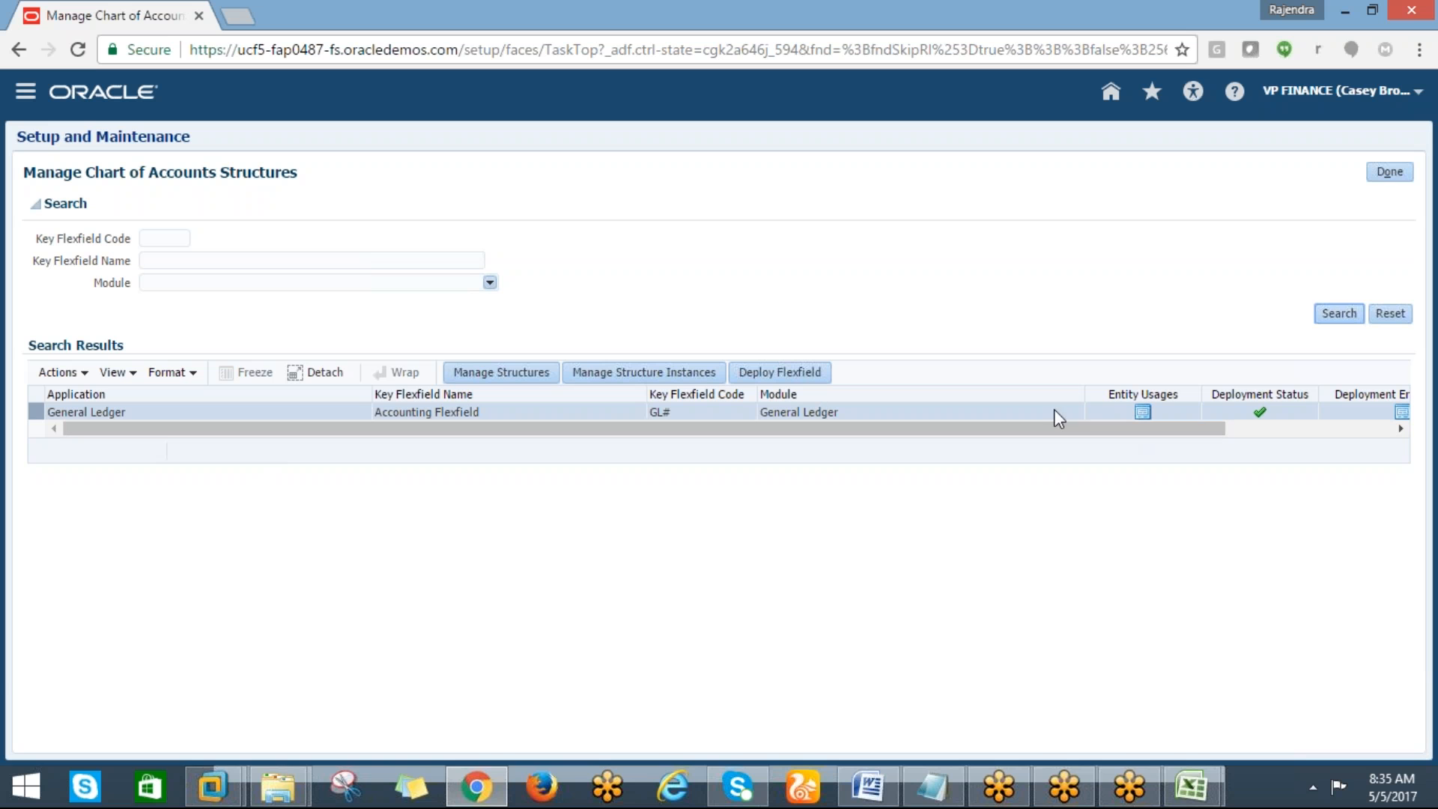
{"action": "left_click", "coordinate": [506, 374]}
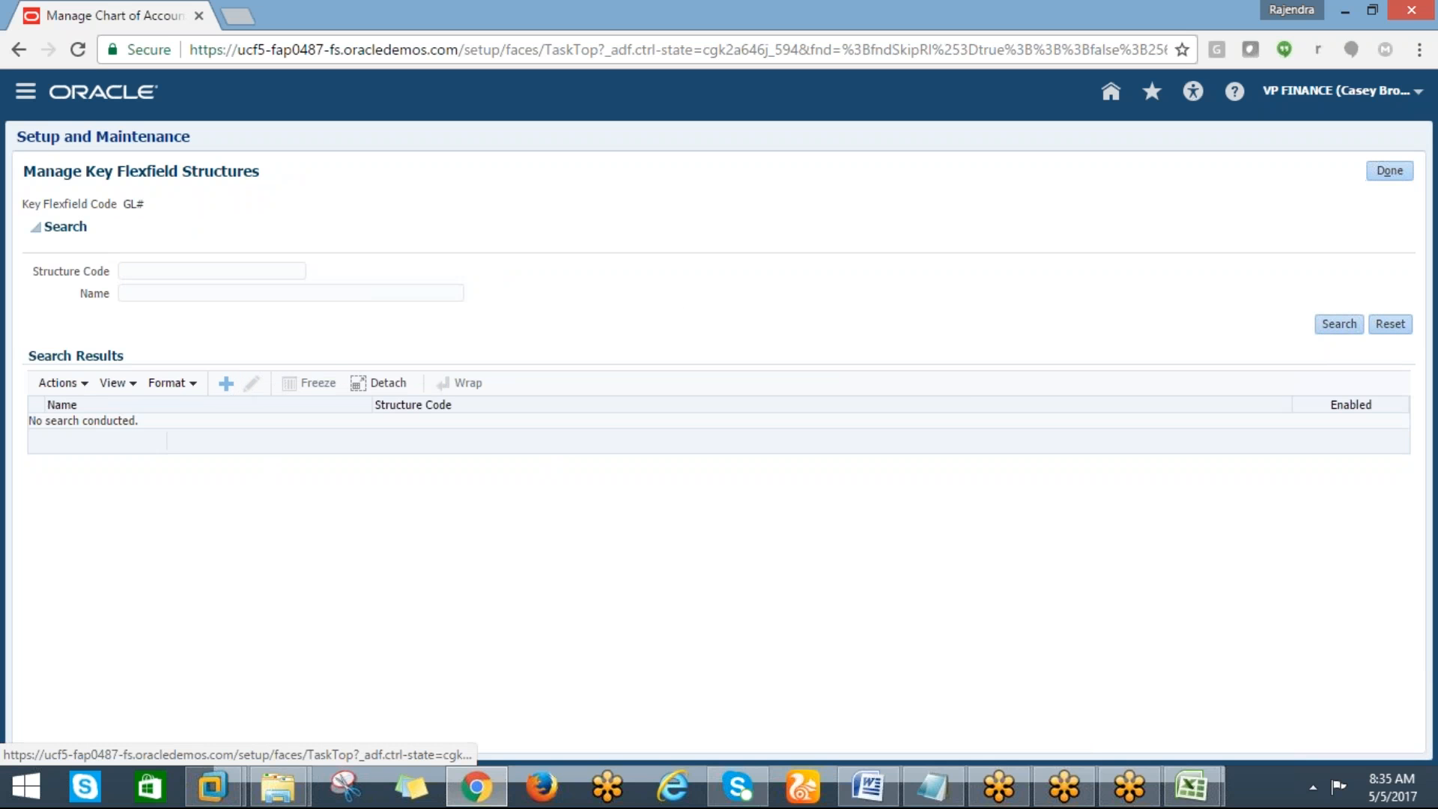
{"action": "left_click", "coordinate": [225, 384]}
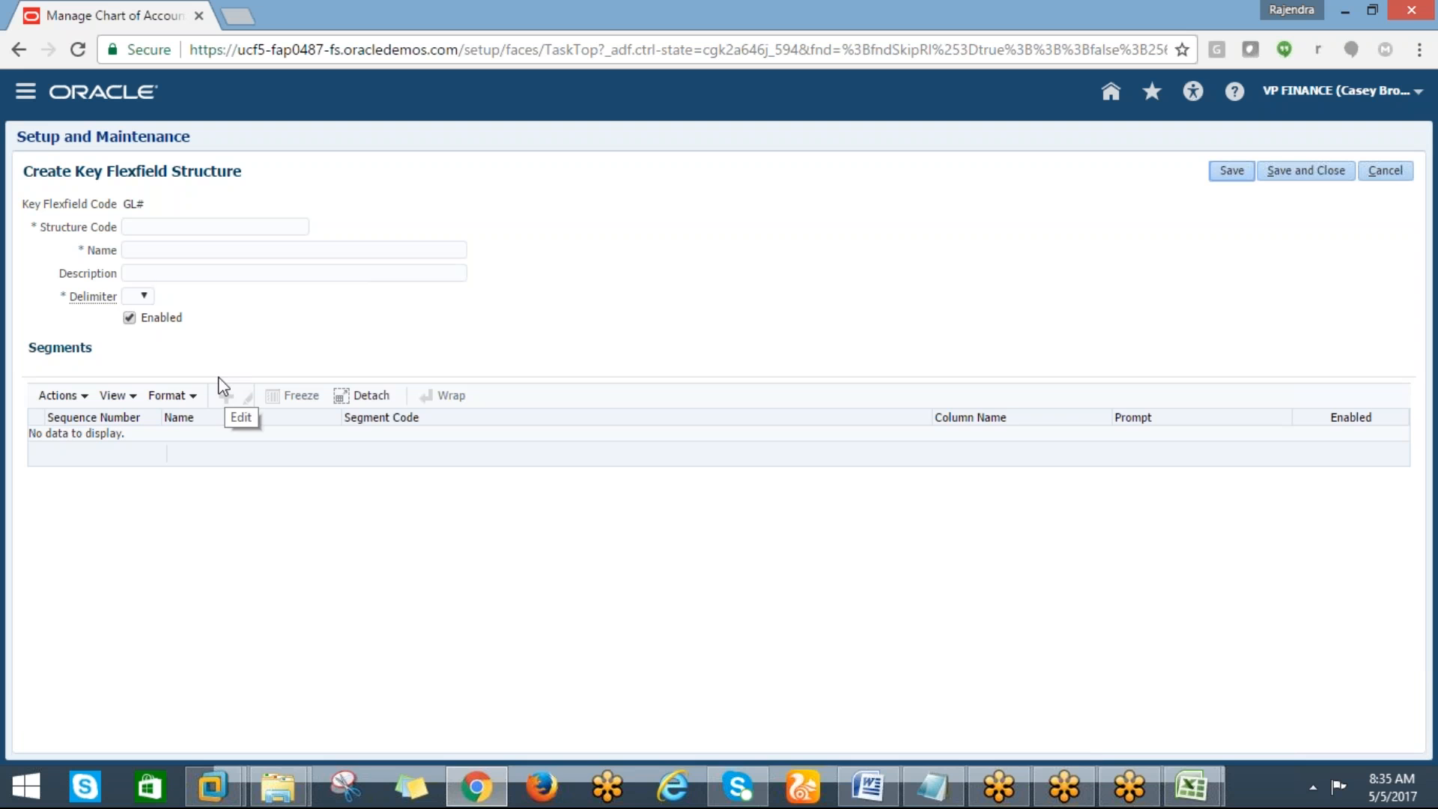
Enter DELL_ACCOUNTING FLEX as the new key flexfield structure code
{"action": "left_click", "coordinate": [134, 225]}
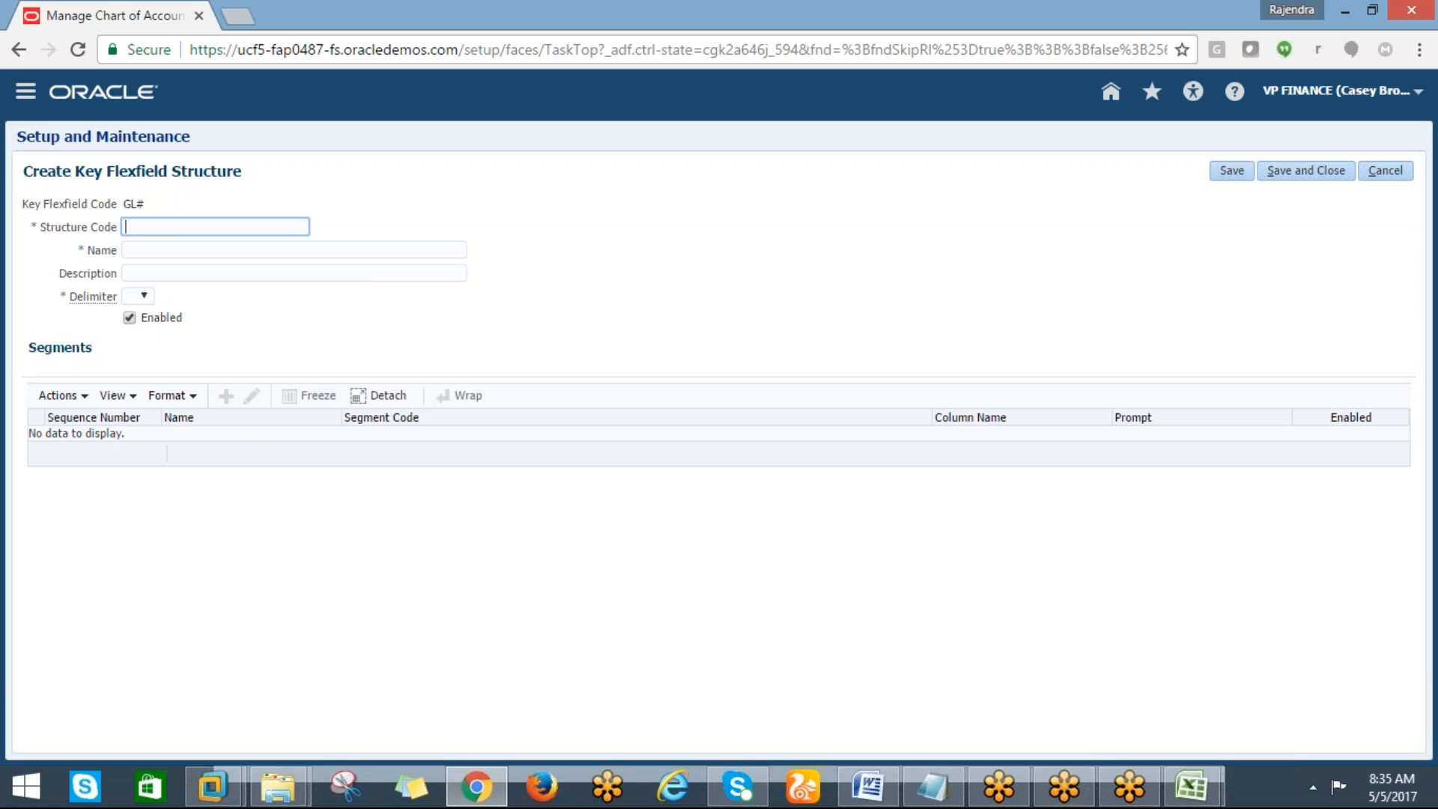
{"action": "type", "text": "DELL_ACCOUNTING FLEX"}
{"action": "key", "text": "Tab"}
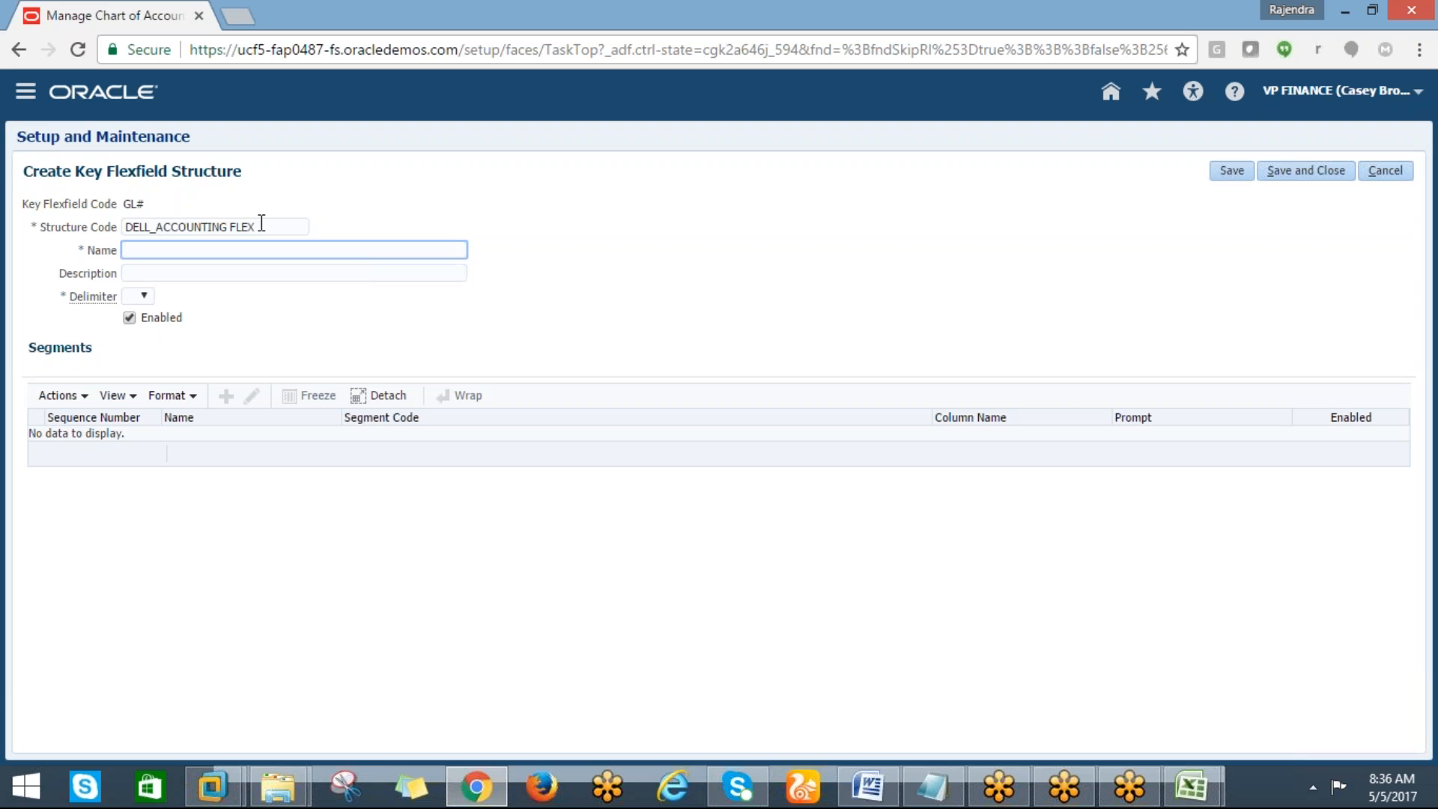
Copy the structure code DELL_ACCOUNTING FLEX into the structure's Name and Description fields
{"action": "left_click_drag", "start_coordinate": [262, 225], "coordinate": [105, 225]}
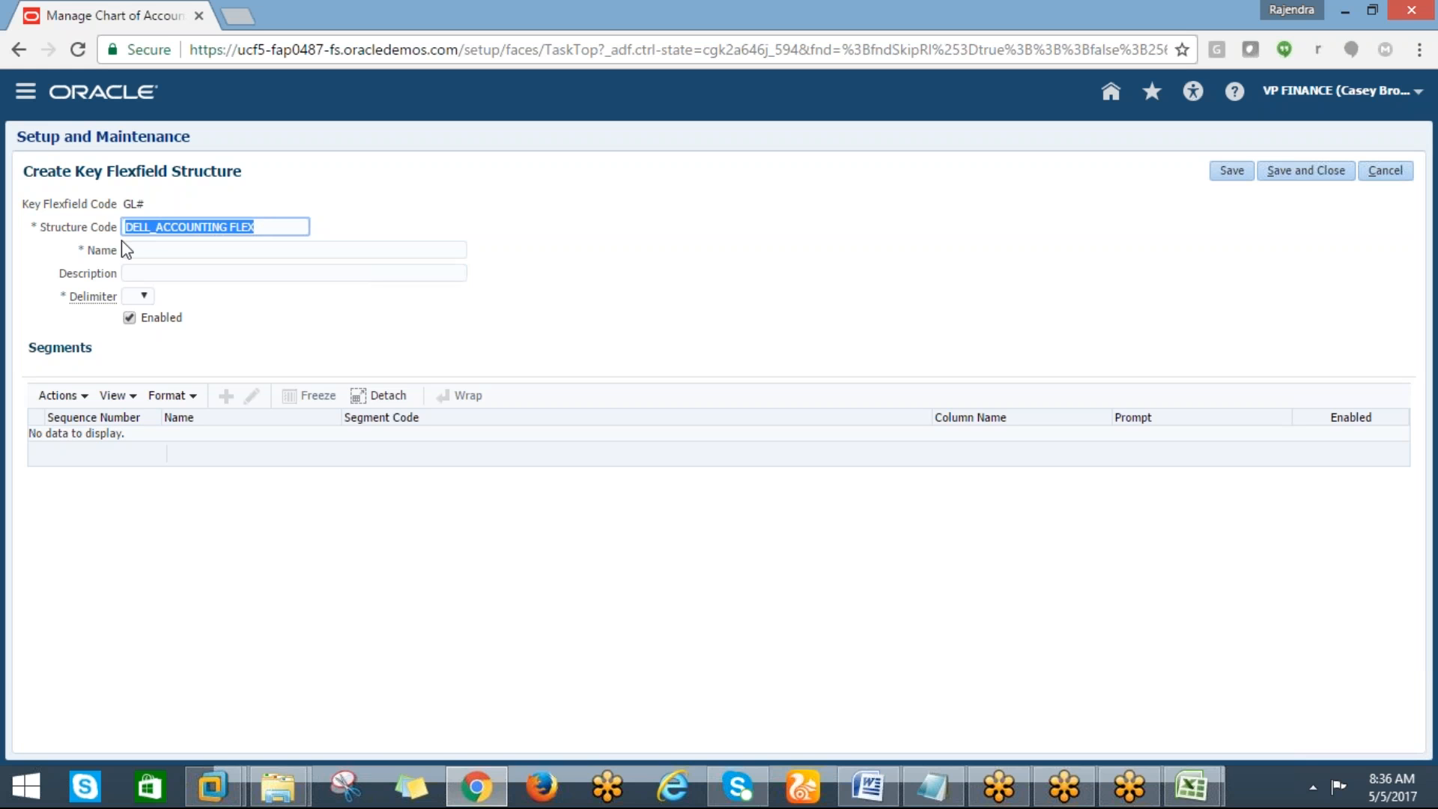
{"action": "type", "text": "C"}
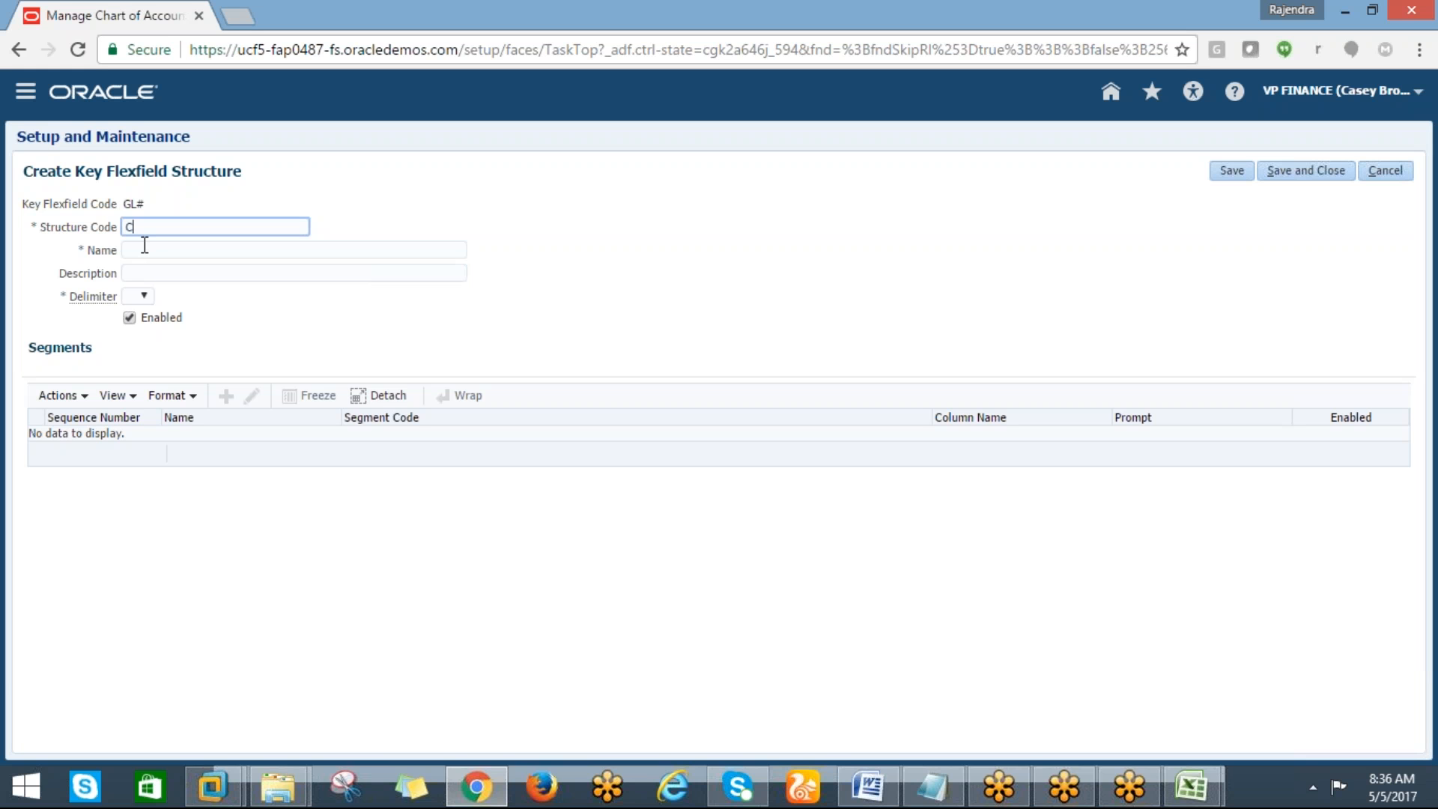
{"action": "type", "text": "DELL_CALENDAR"}
{"action": "key", "text": "BackSpace"}
{"action": "key", "text": "BackSpace"}
{"action": "key", "text": "BackSpace"}
{"action": "key", "text": "BackSpace"}
{"action": "key", "text": "BackSpace"}
{"action": "key", "text": "BackSpace"}
{"action": "key", "text": "BackSpace"}
{"action": "type", "text": "ACCOUNTING"}
{"action": "left_click_drag", "start_coordinate": [259, 226], "coordinate": [115, 227]}
{"action": "key", "text": "ctrl+c"}
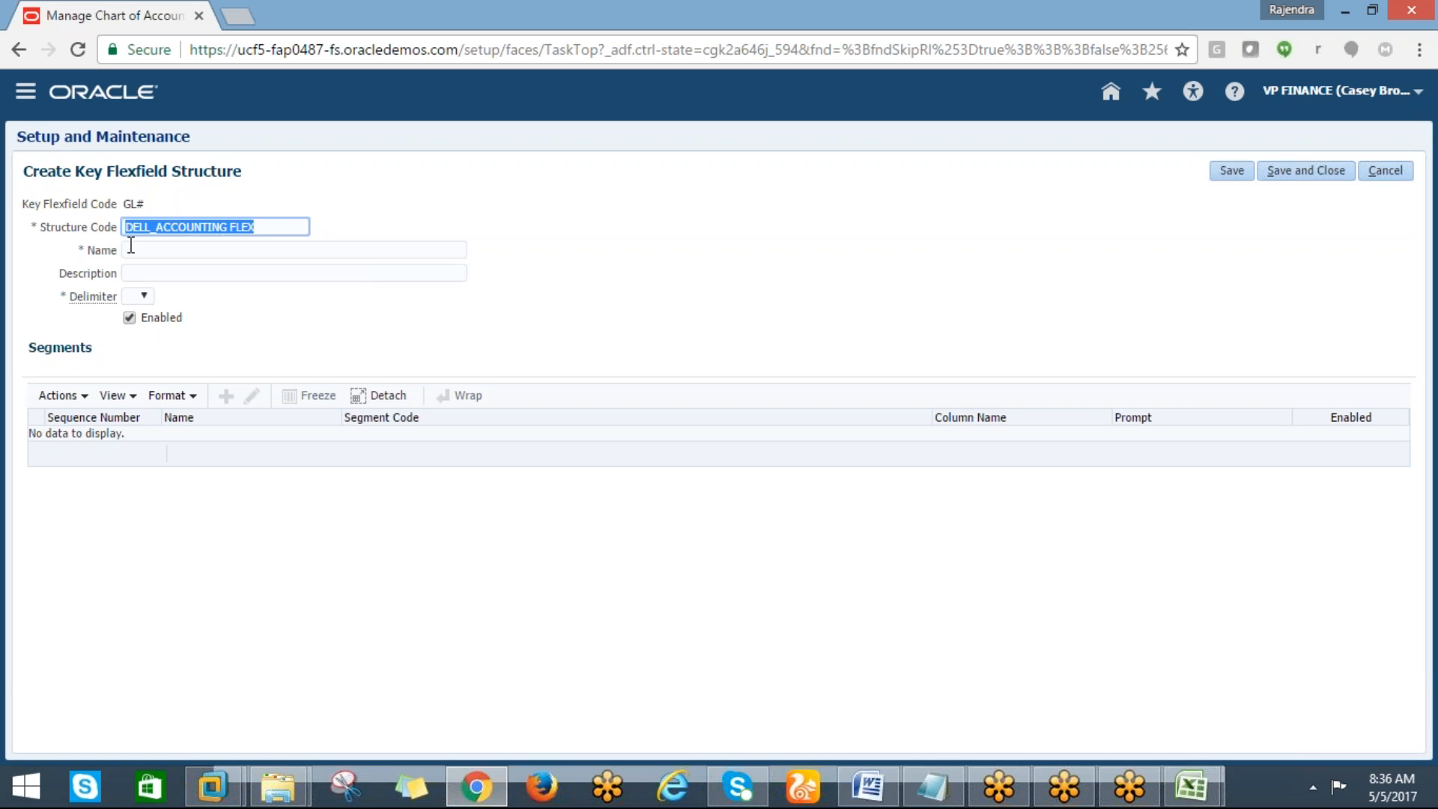
{"action": "left_click", "coordinate": [132, 250]}
{"action": "key", "text": "ctrl+v"}
{"action": "left_click", "coordinate": [134, 271]}
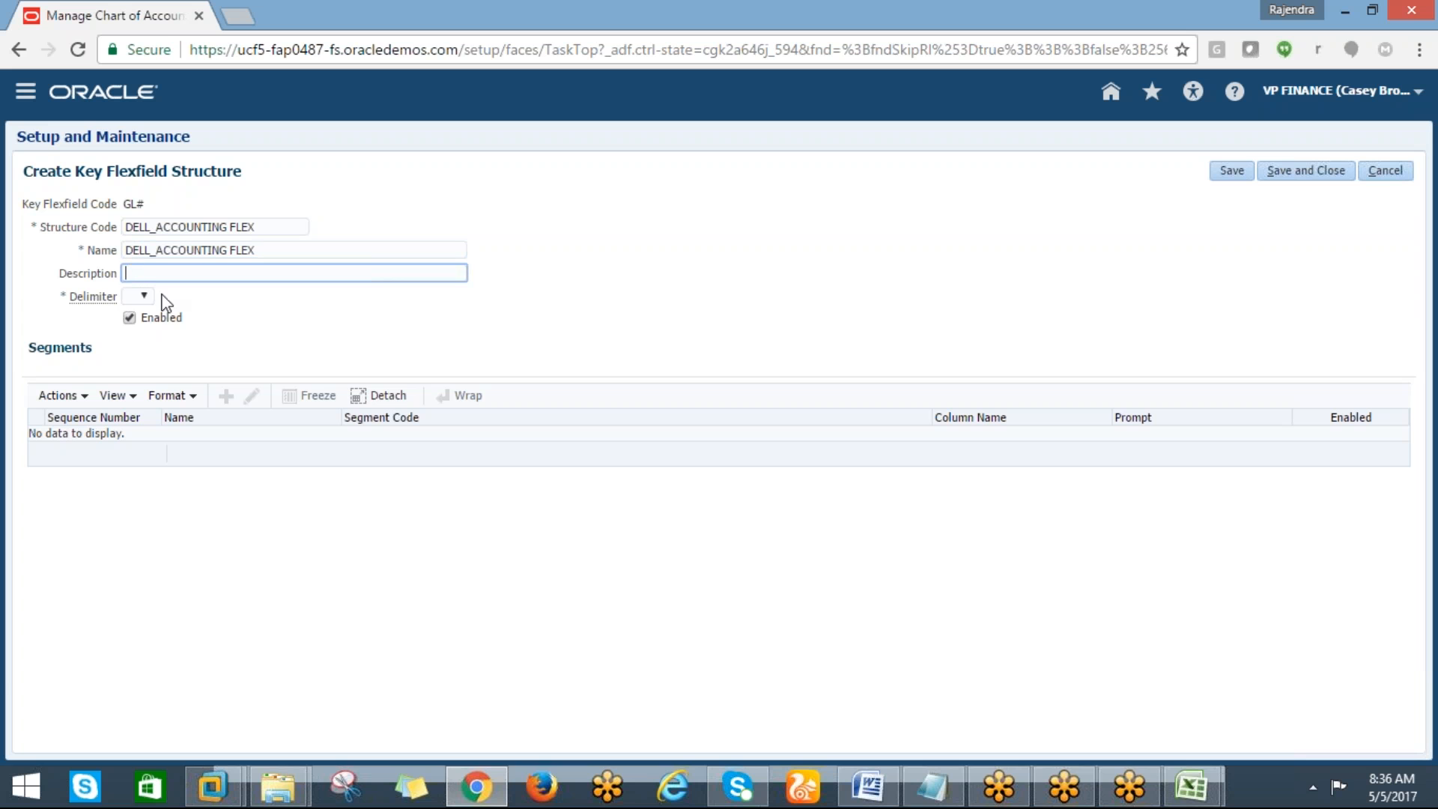
{"action": "key", "text": "ctrl+v"}
Set the structure's segment delimiter to a period (.)
{"action": "left_click", "coordinate": [139, 295]}
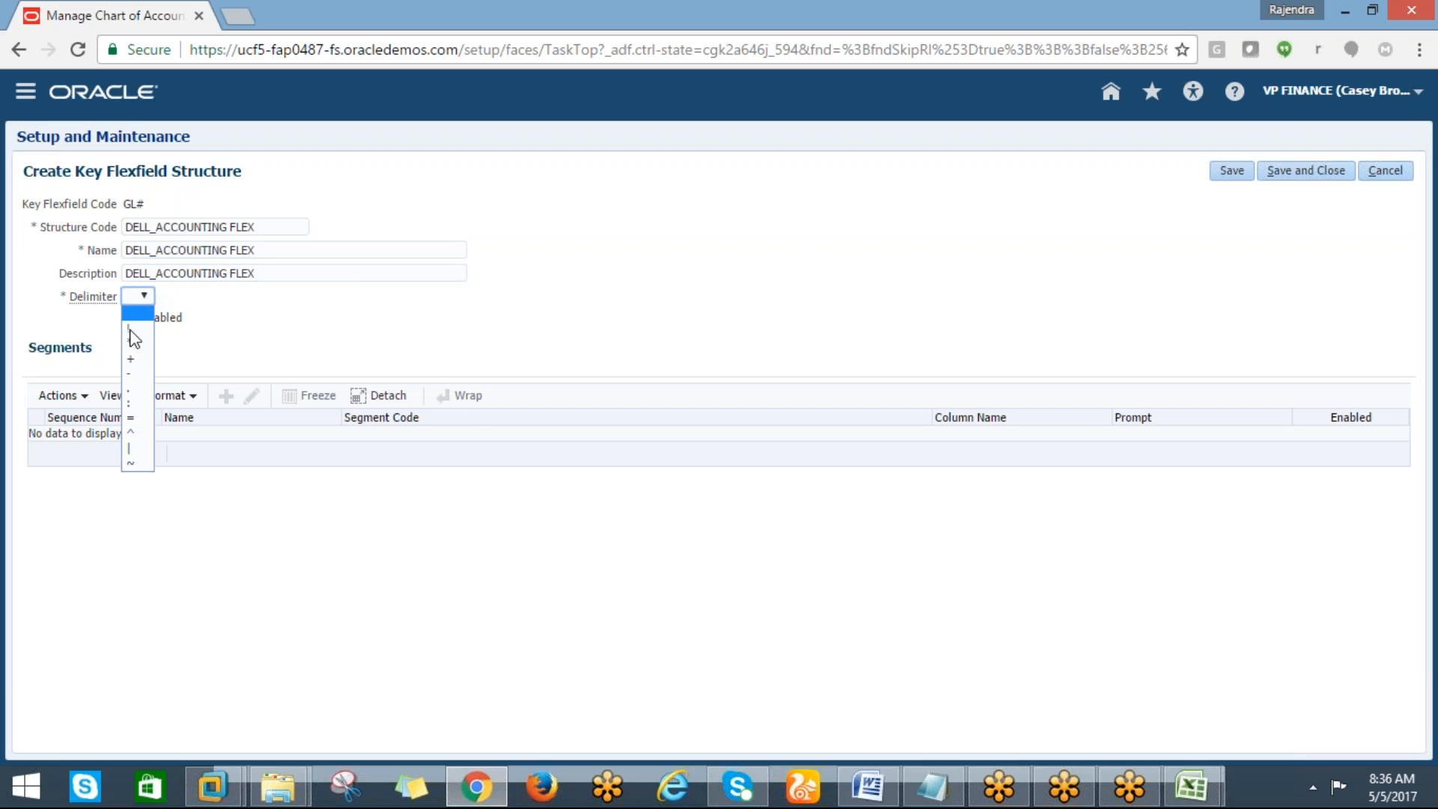
{"action": "left_click", "coordinate": [128, 395]}
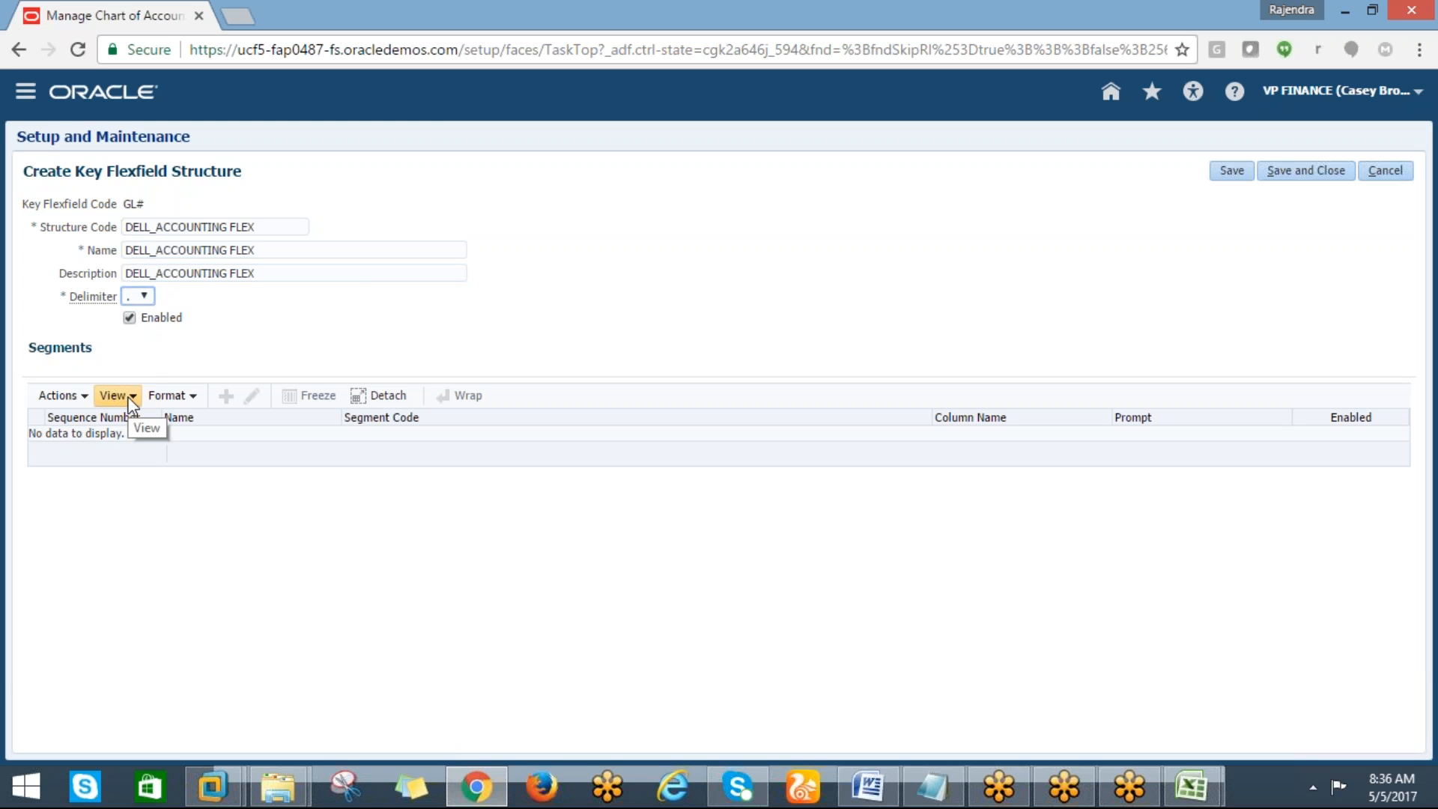
{"action": "left_click", "coordinate": [144, 296]}
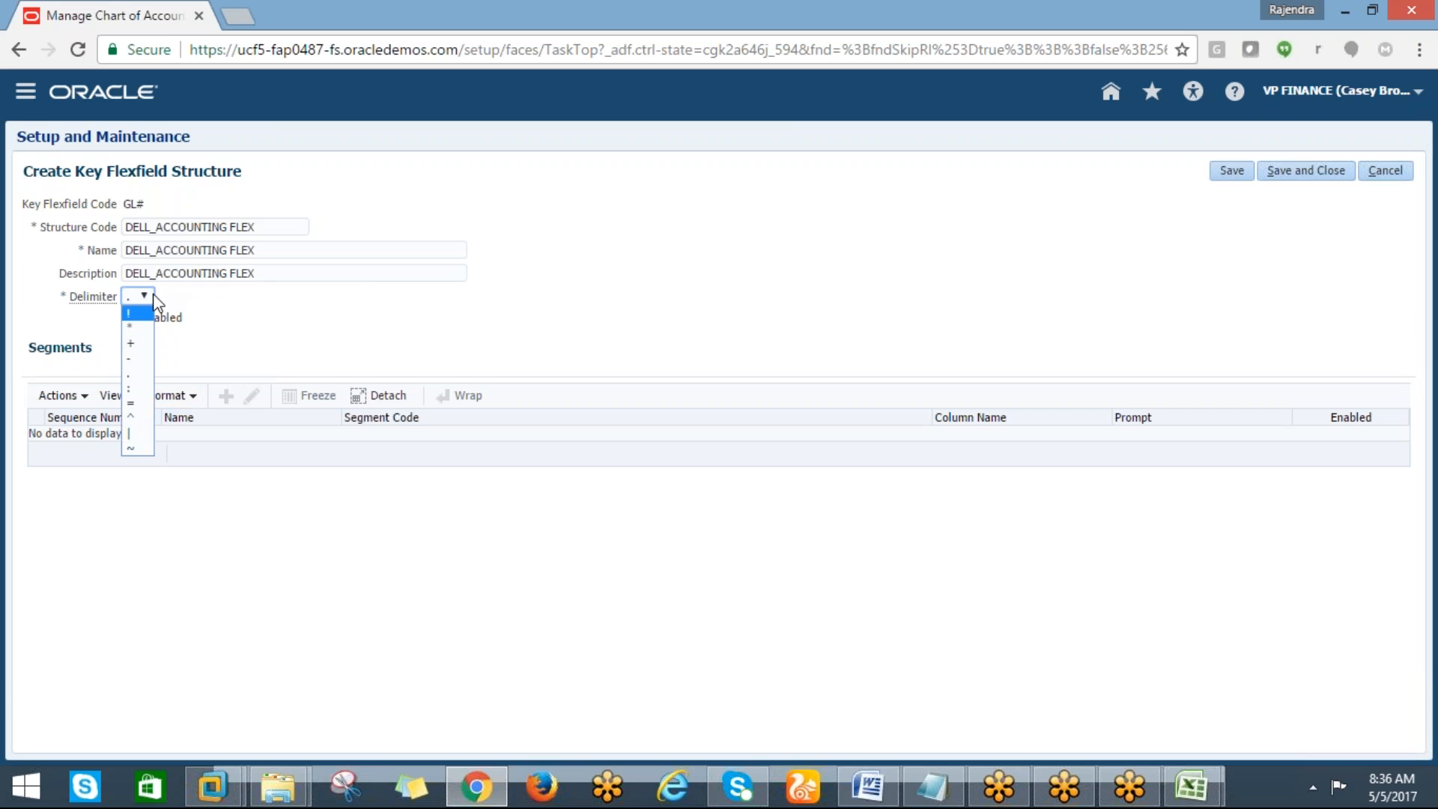
{"action": "left_click", "coordinate": [232, 311]}
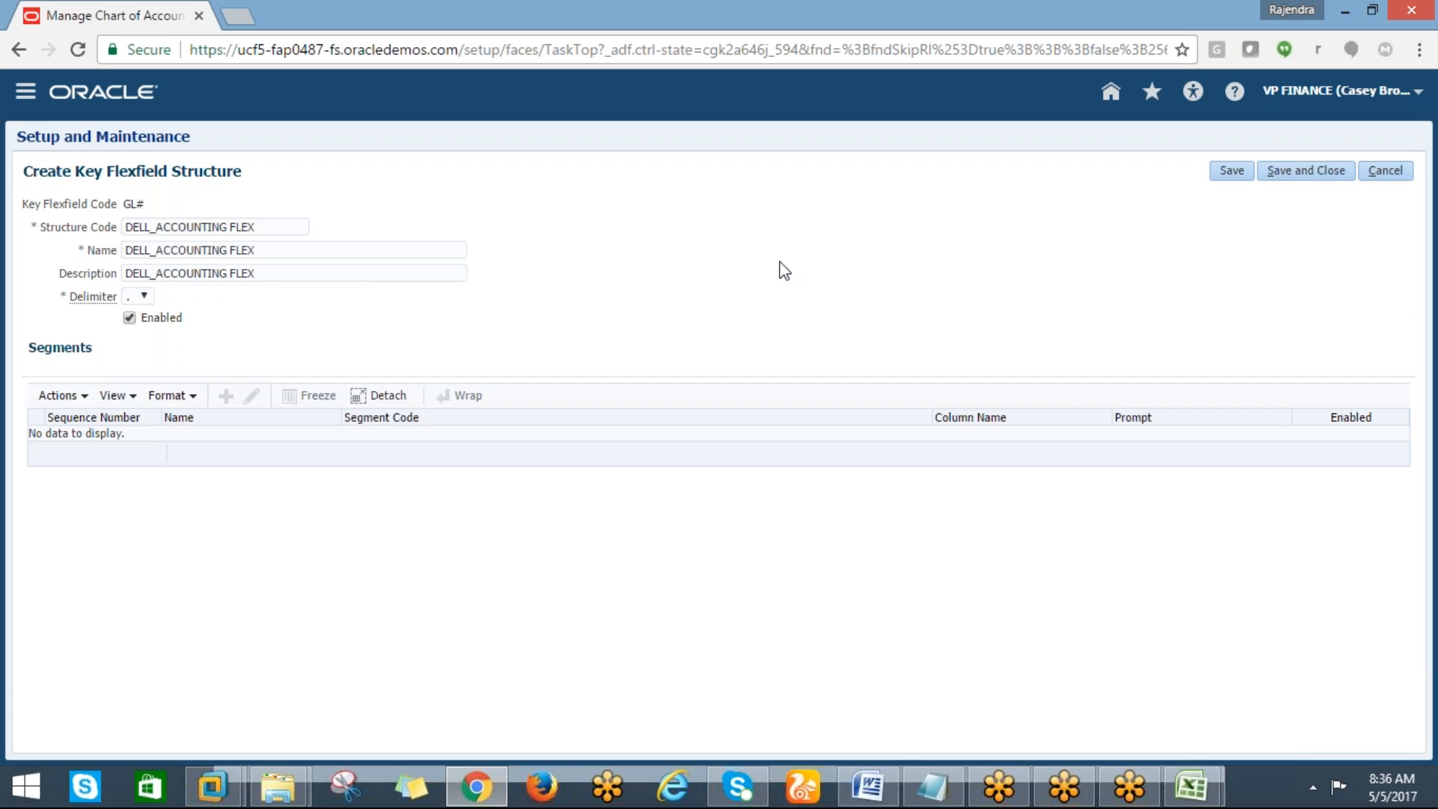
Save and close the new DELL_ACCOUNTING FLEX structure and exit the chart of accounts structure pages
{"action": "left_click", "coordinate": [1289, 178]}
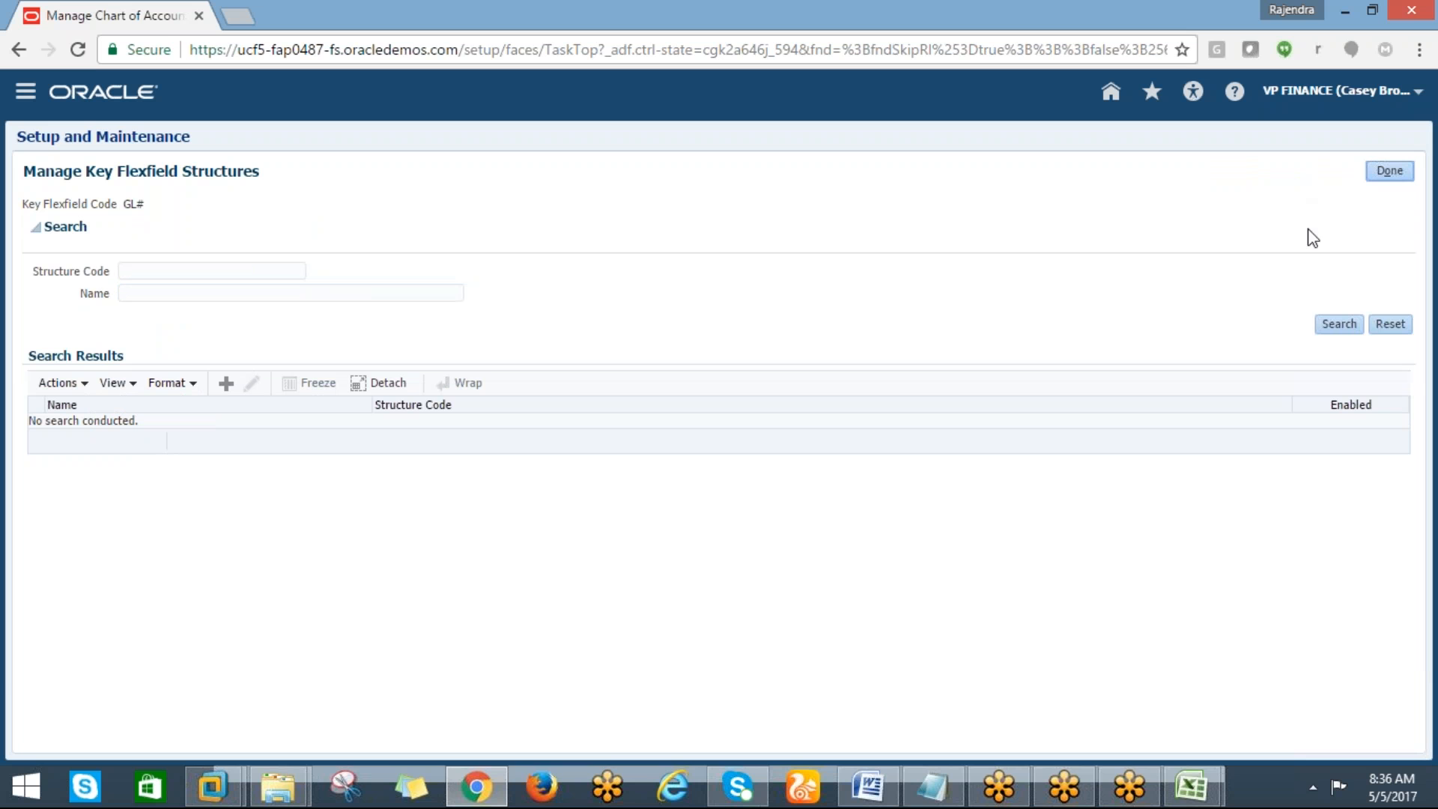
{"action": "left_click", "coordinate": [1392, 177]}
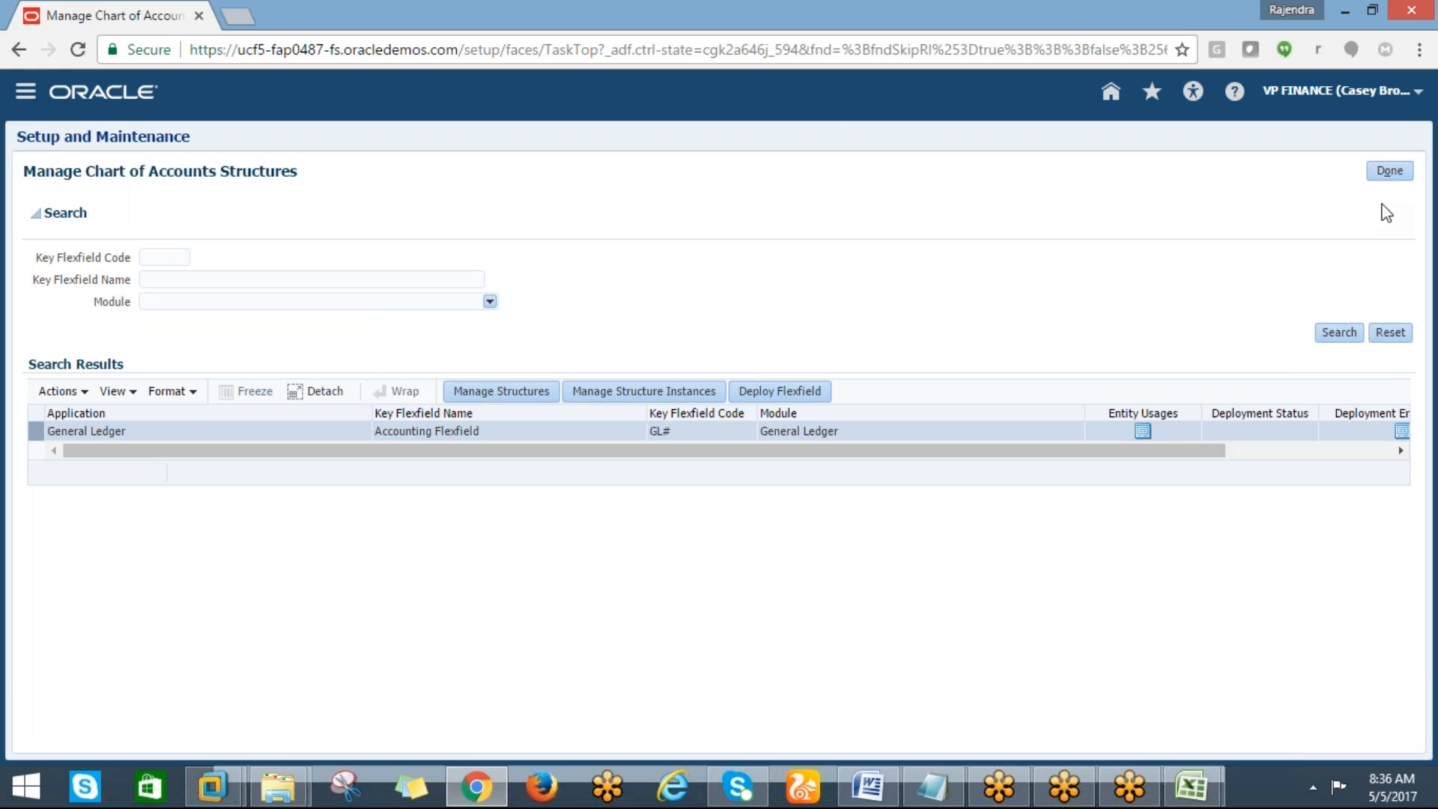
{"action": "left_click", "coordinate": [1389, 177]}
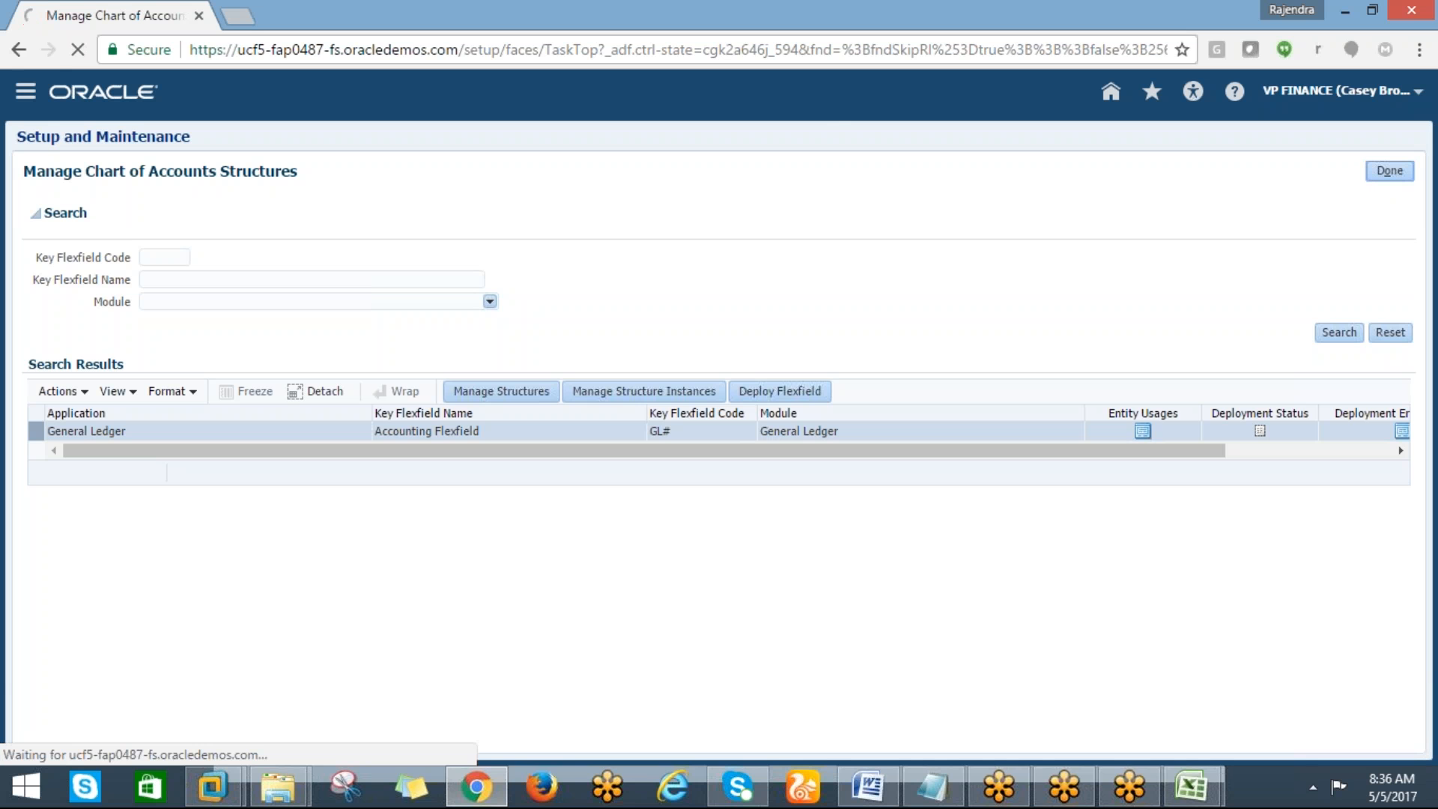
Highlight the checklist cell A17, manage chart of account Structure, in yellow fill
{"action": "key", "text": "alt+Tab"}
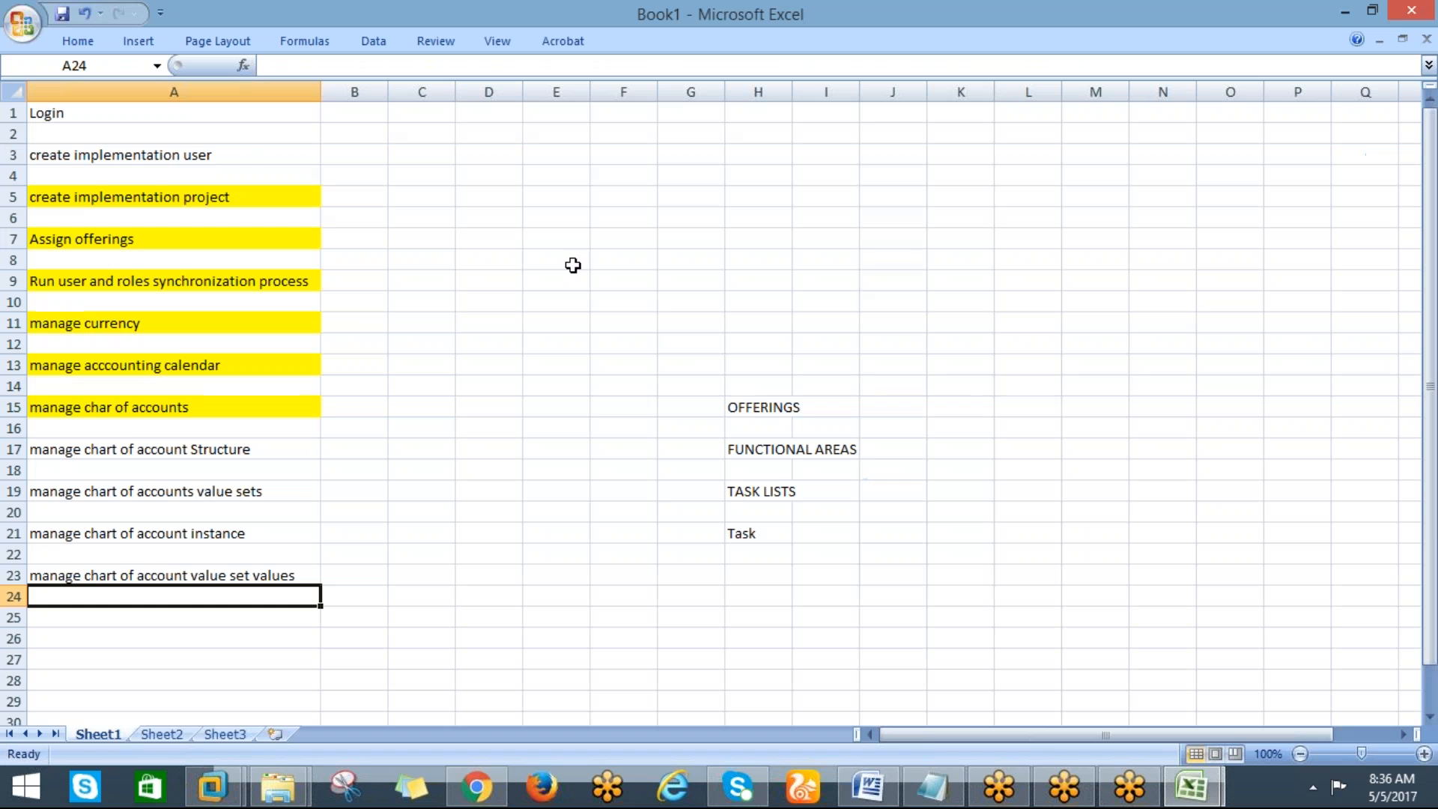
{"action": "left_click", "coordinate": [130, 449]}
{"action": "left_click", "coordinate": [80, 39]}
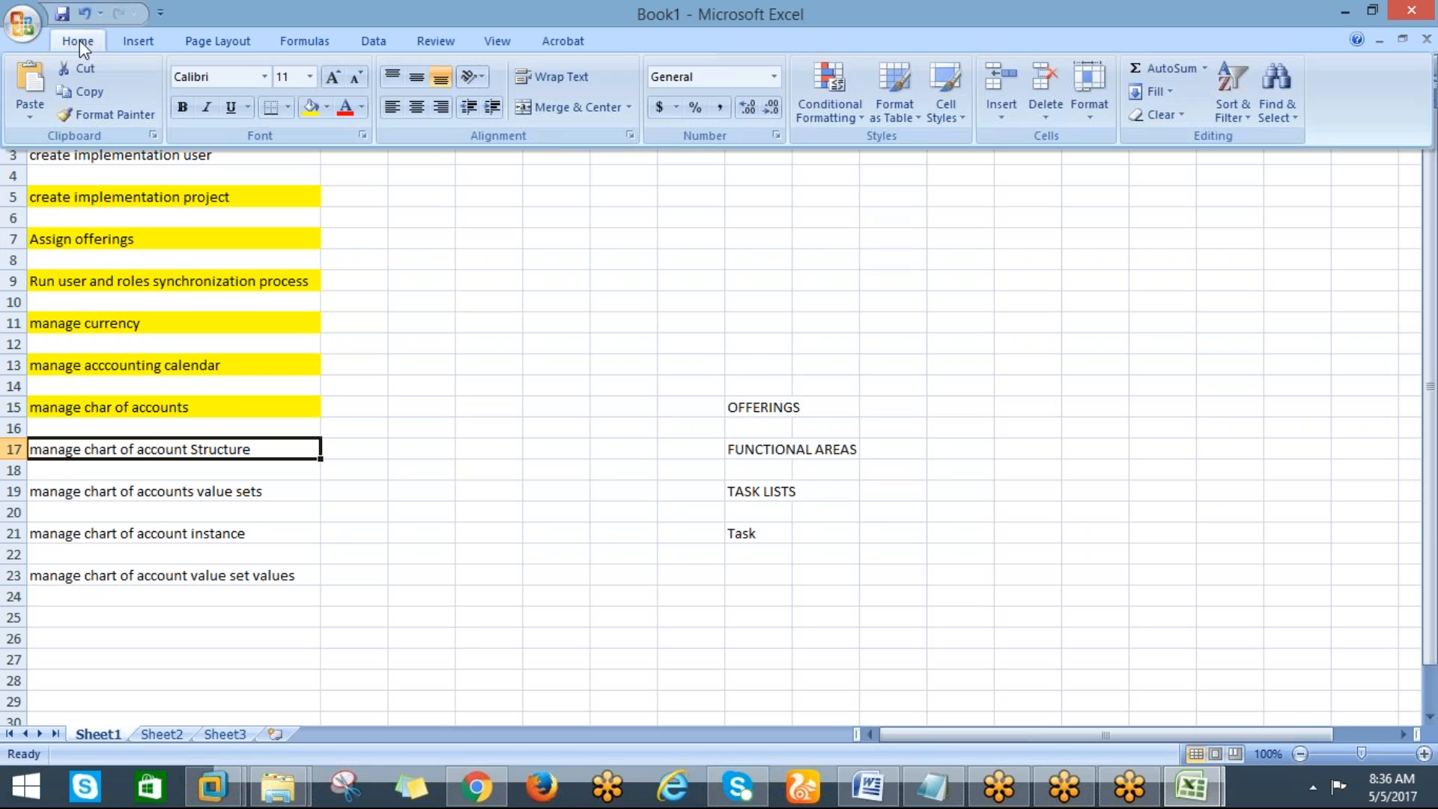
{"action": "left_click", "coordinate": [310, 109]}
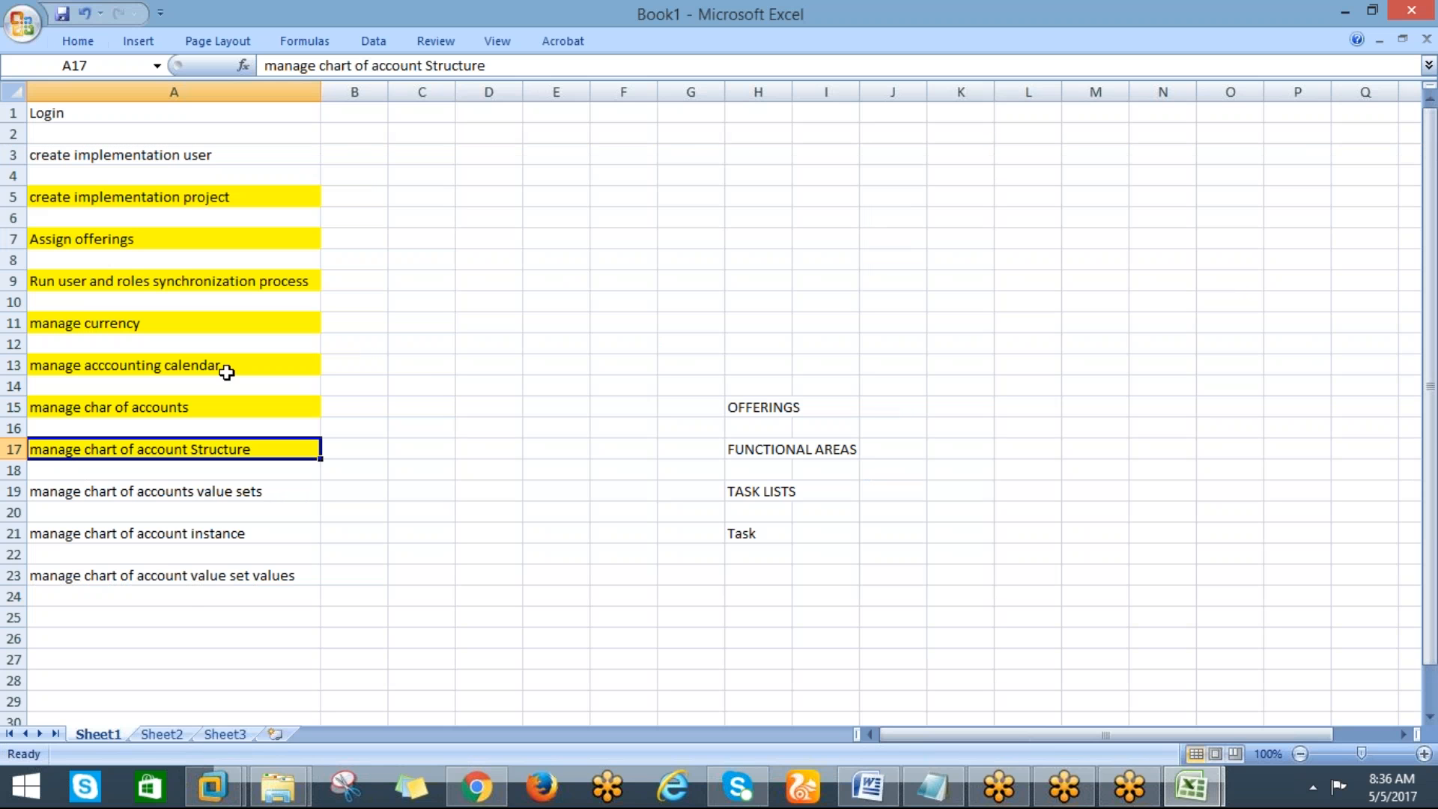
{"action": "left_click", "coordinate": [158, 491]}
Open the Manage Chart of Accounts Value Set Values task and start creating a new value set
{"action": "key", "text": "alt+Tab"}
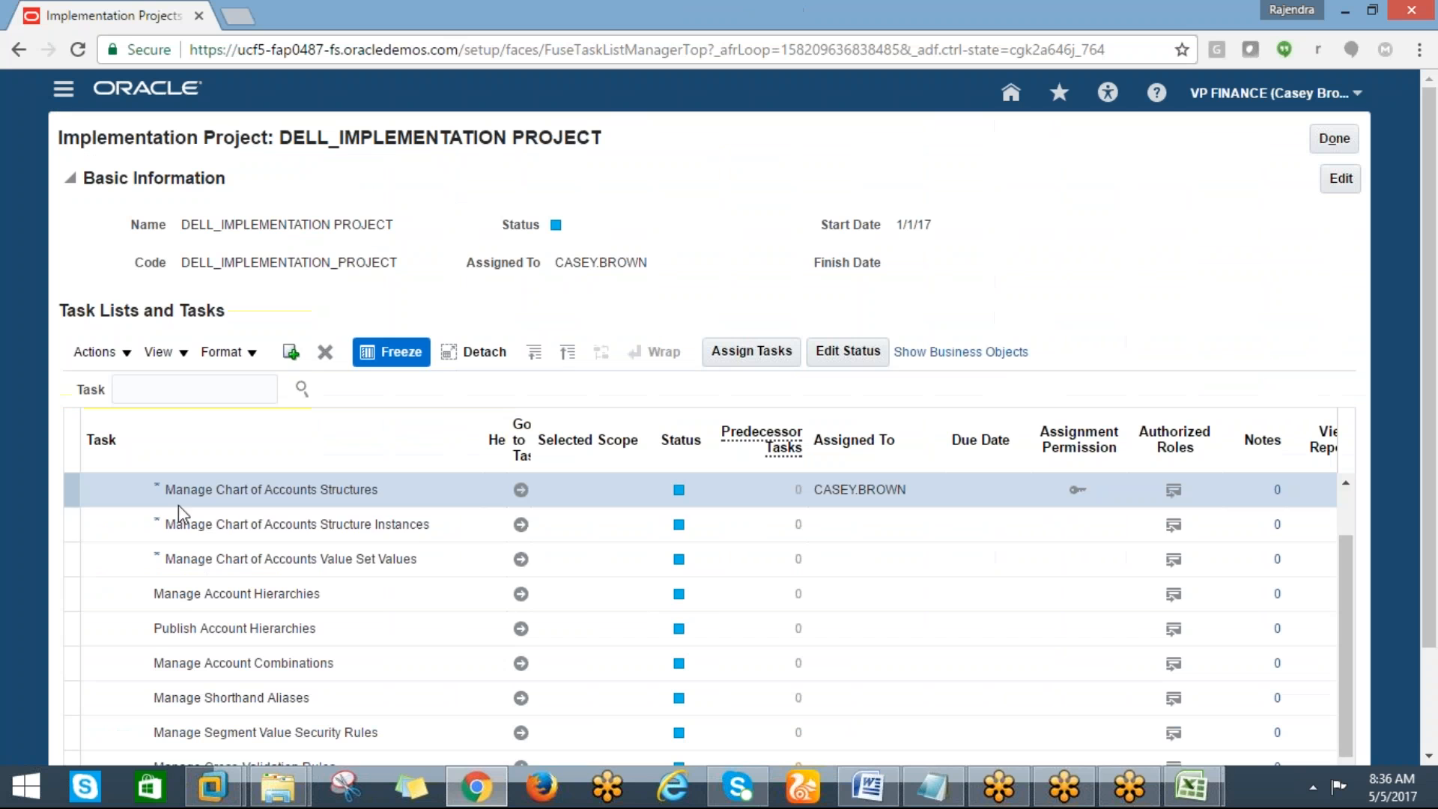
{"action": "left_click", "coordinate": [523, 562]}
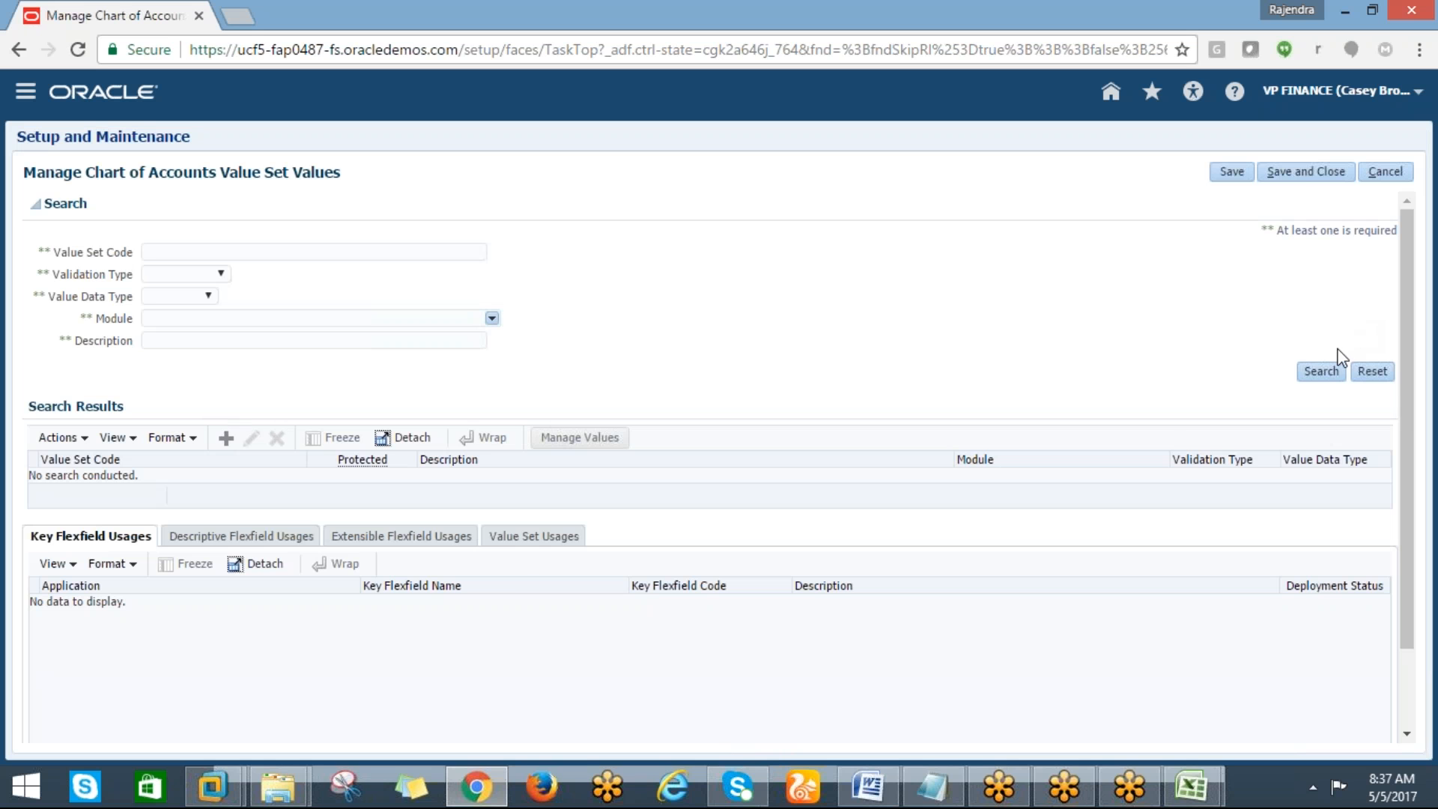
{"action": "left_click", "coordinate": [225, 438]}
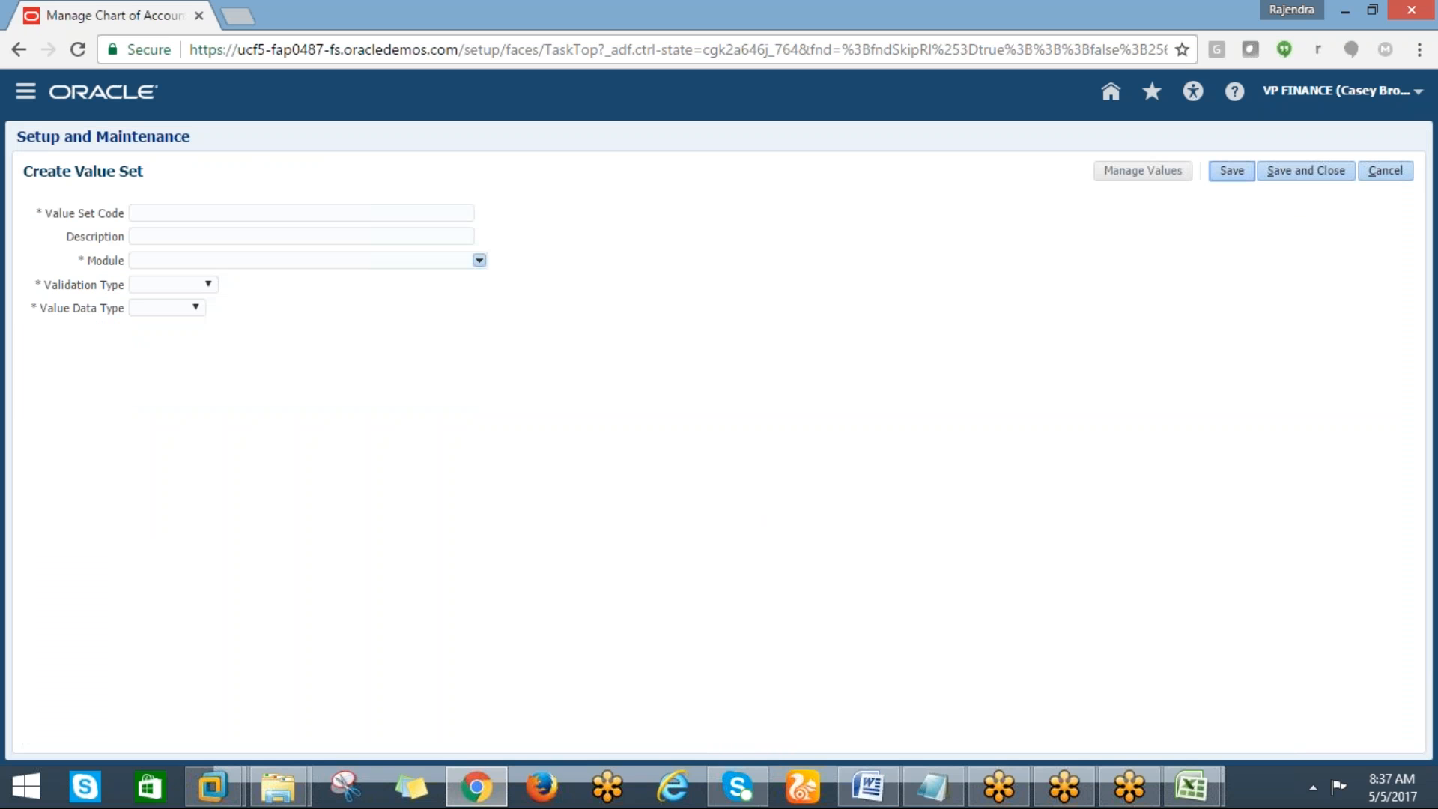
Begin the value set code with DELL_
{"action": "left_click", "coordinate": [140, 212]}
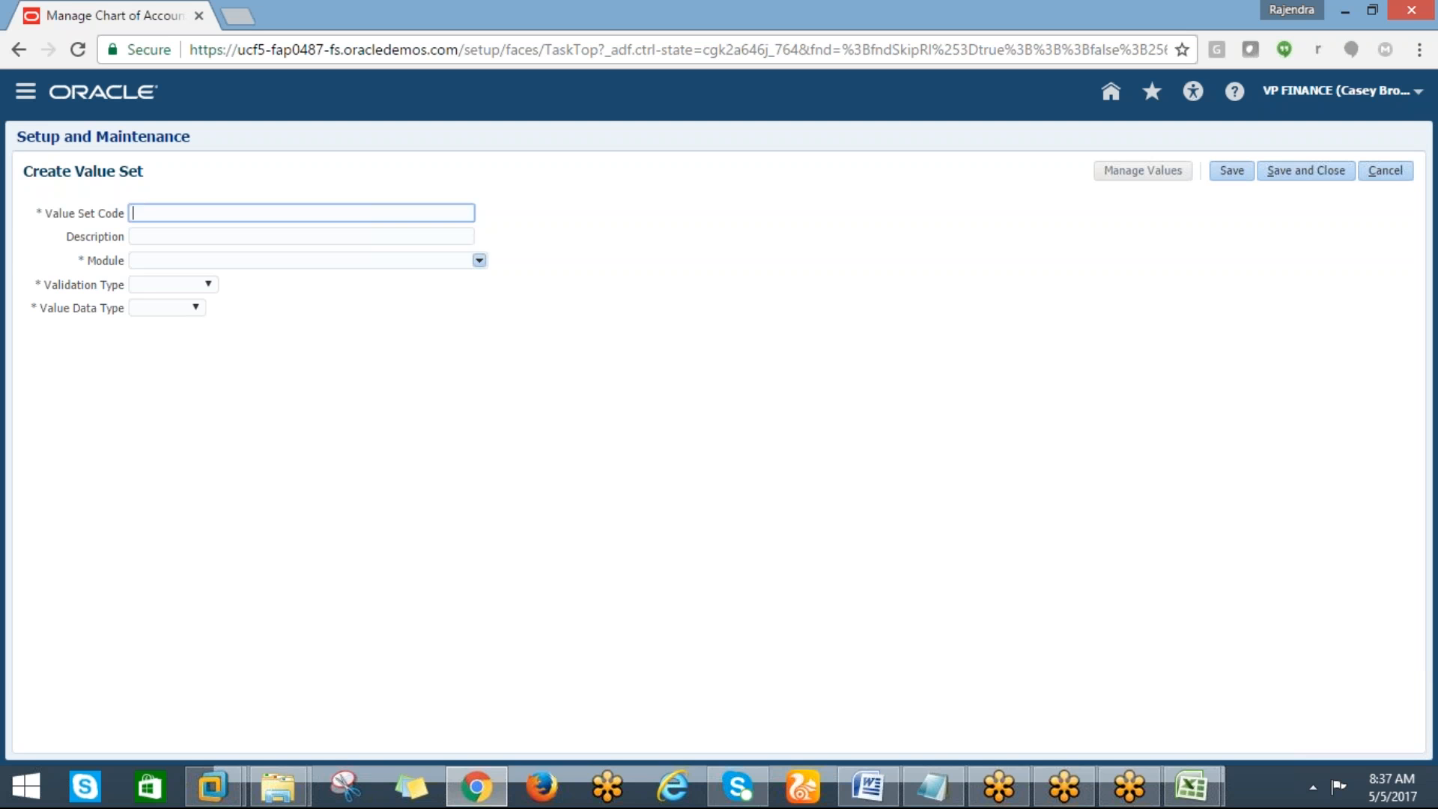
{"action": "type", "text": "DELL_"}
Enter company in cell L14 of the checklist as the first segment
{"action": "key", "text": "alt+Tab"}
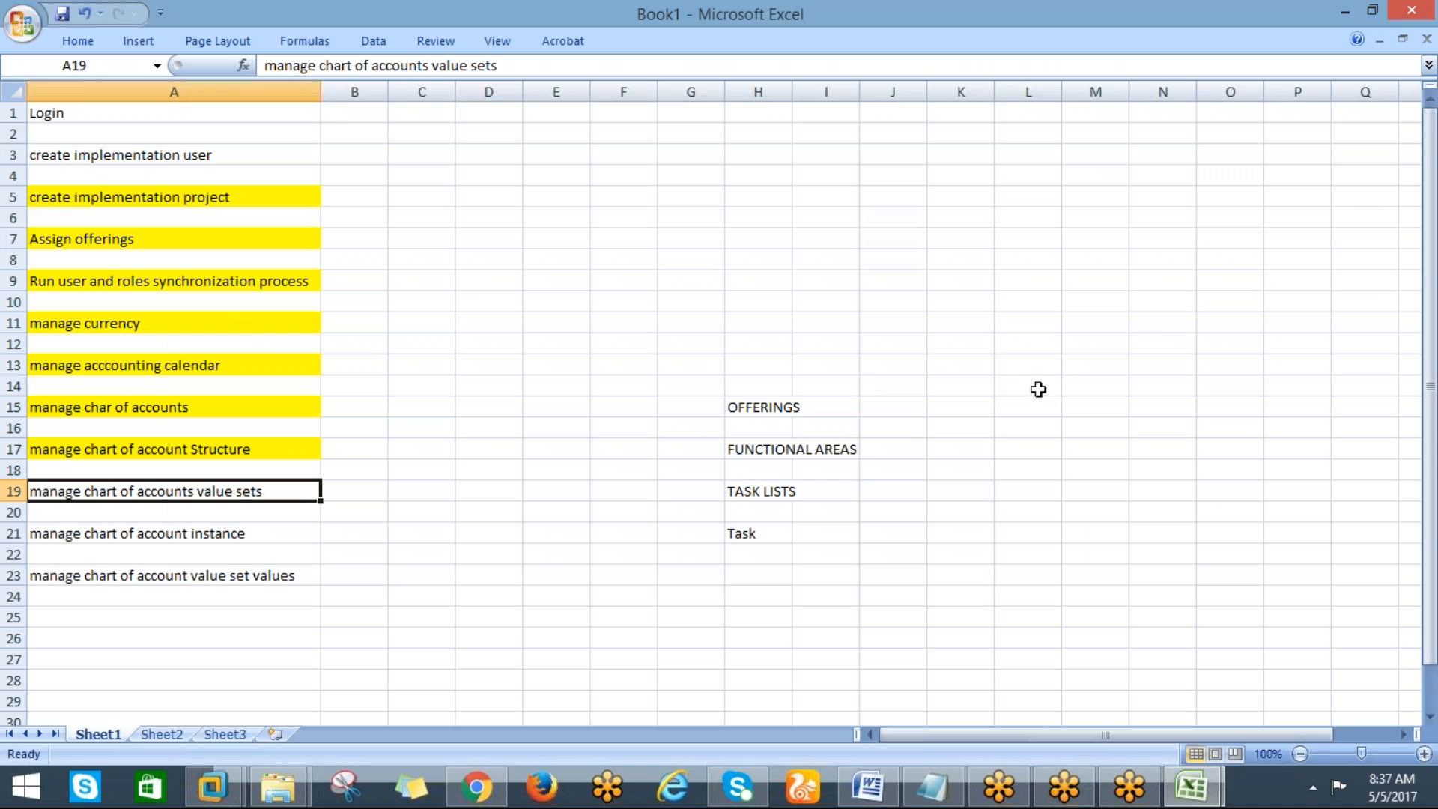
{"action": "left_click", "coordinate": [1033, 388]}
{"action": "type", "text": "c"}
{"action": "key", "text": "BackSpace"}
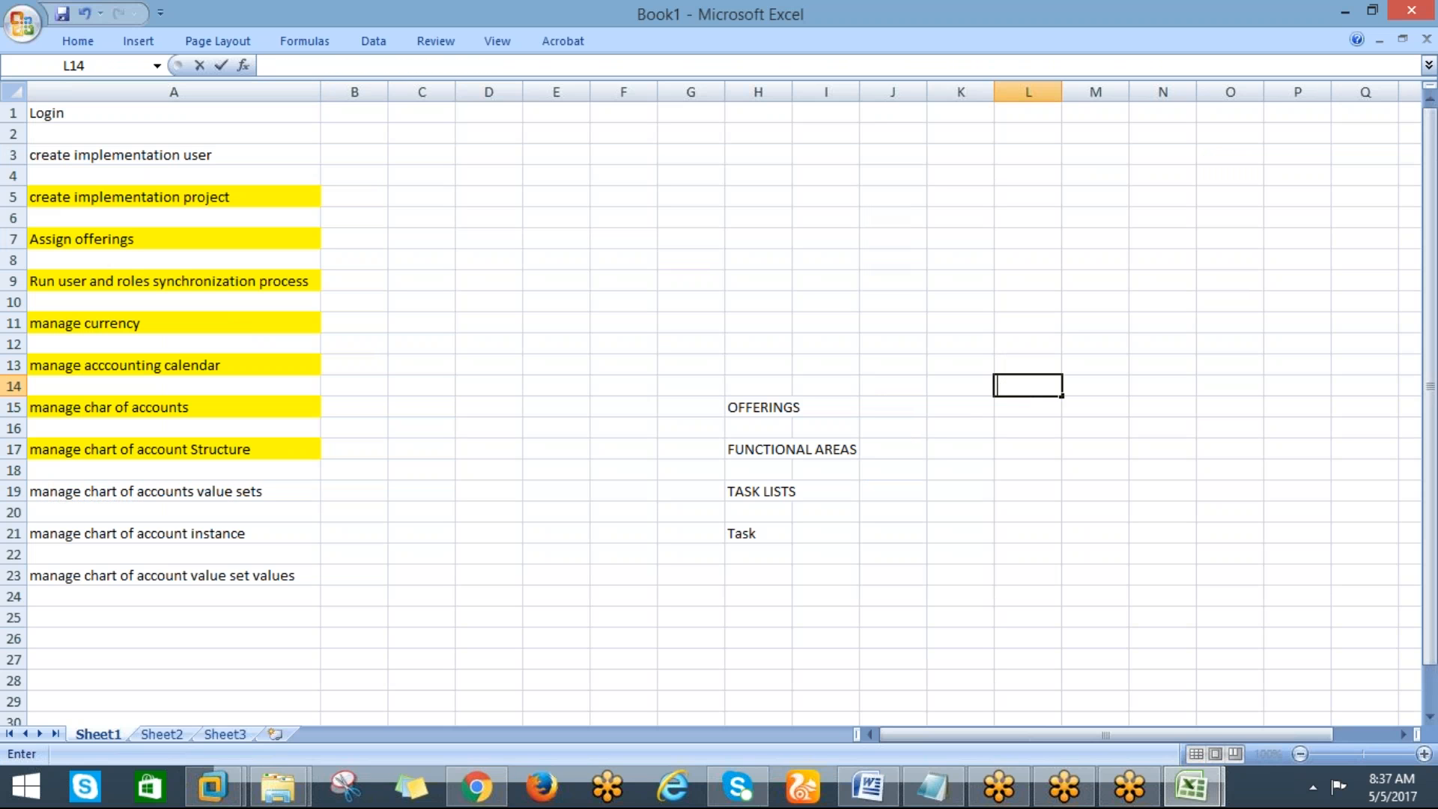
{"action": "type", "text": "company"}
{"action": "key", "text": "Return"}
{"action": "key", "text": "Return"}
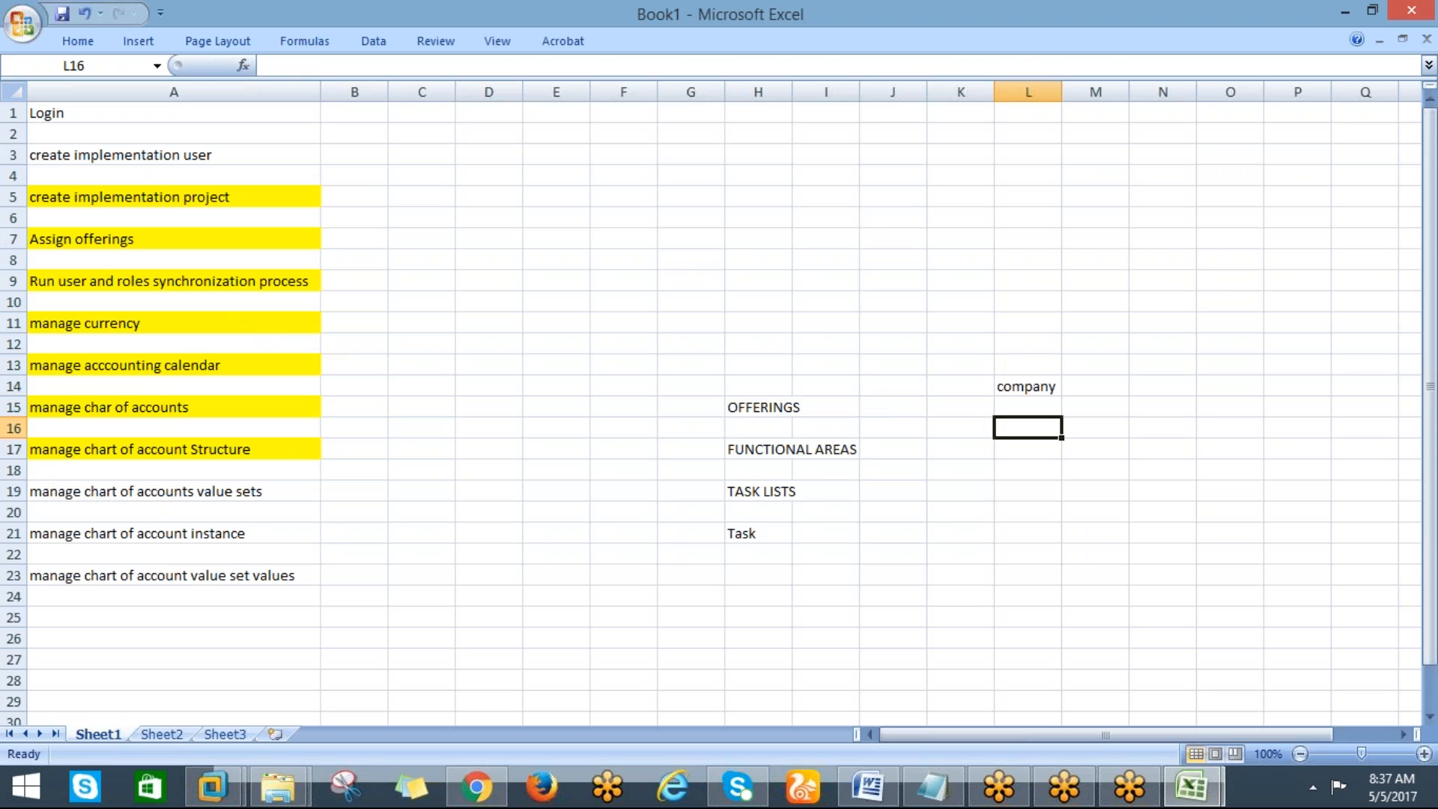
Enter cost center in cell L16 of the checklist
{"action": "type", "text": "cost center"}
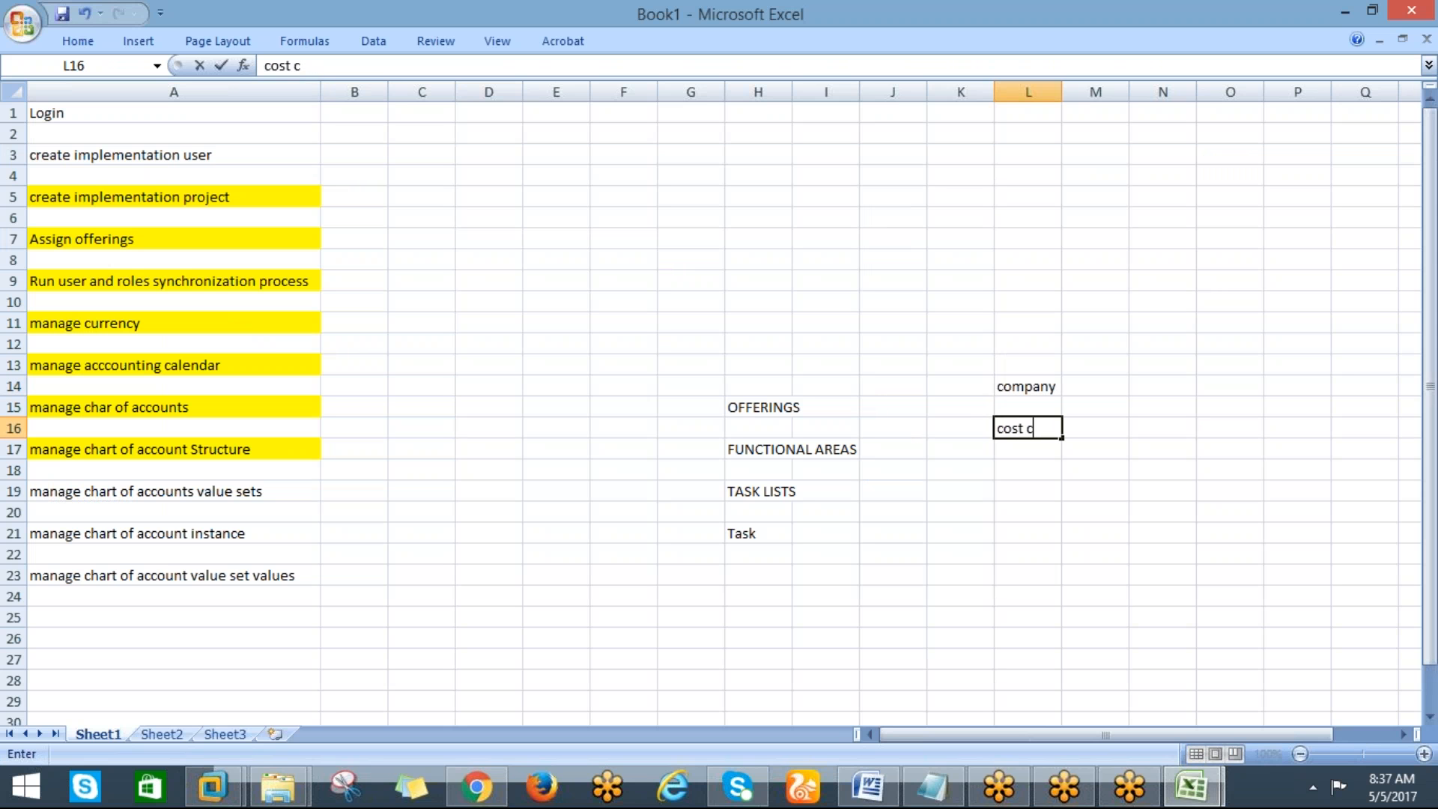
{"action": "key", "text": "Return"}
{"action": "key", "text": "Return"}
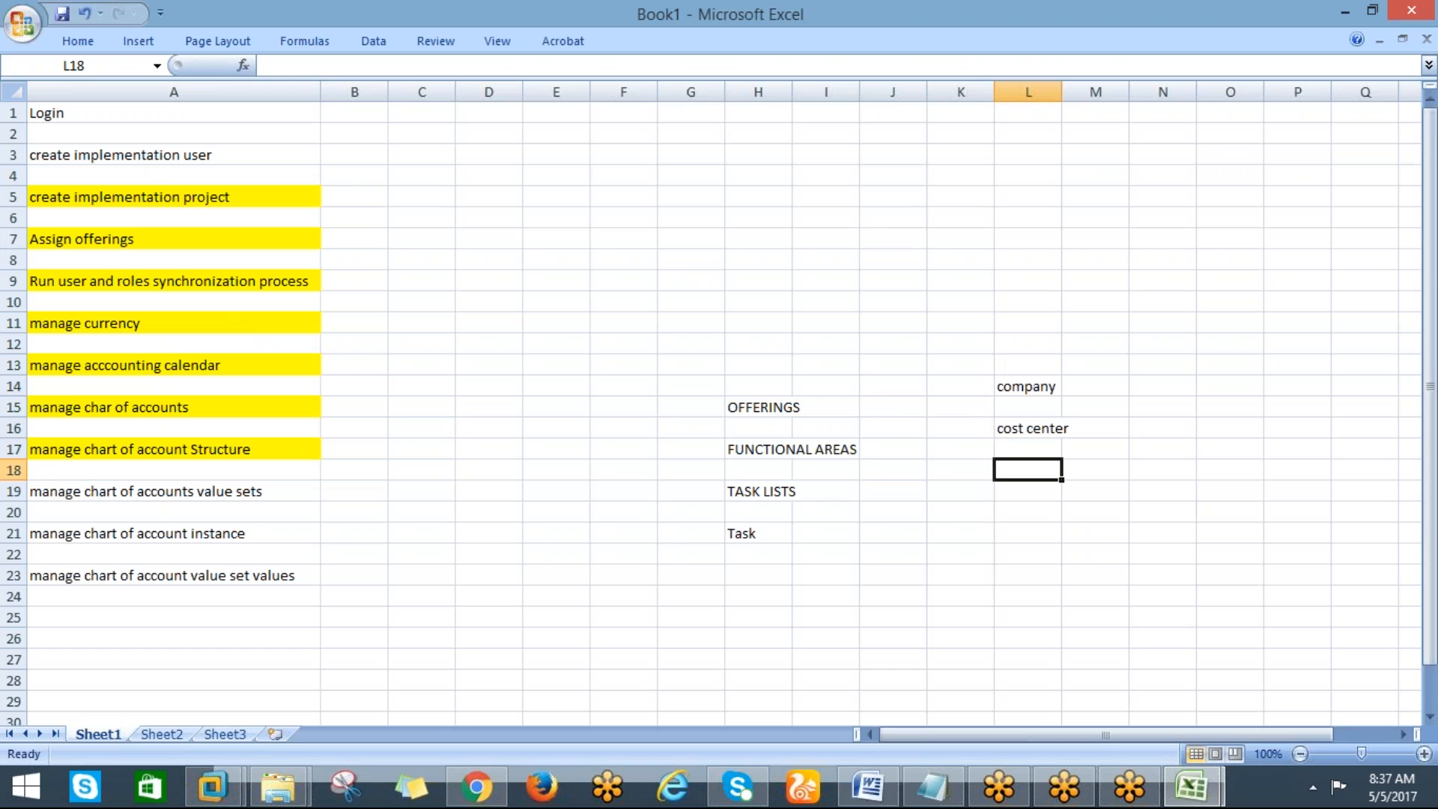
Enter deparment in cell L16 and move that cell down to L18
{"action": "left_click", "coordinate": [1028, 427]}
{"action": "type", "text": "depaet"}
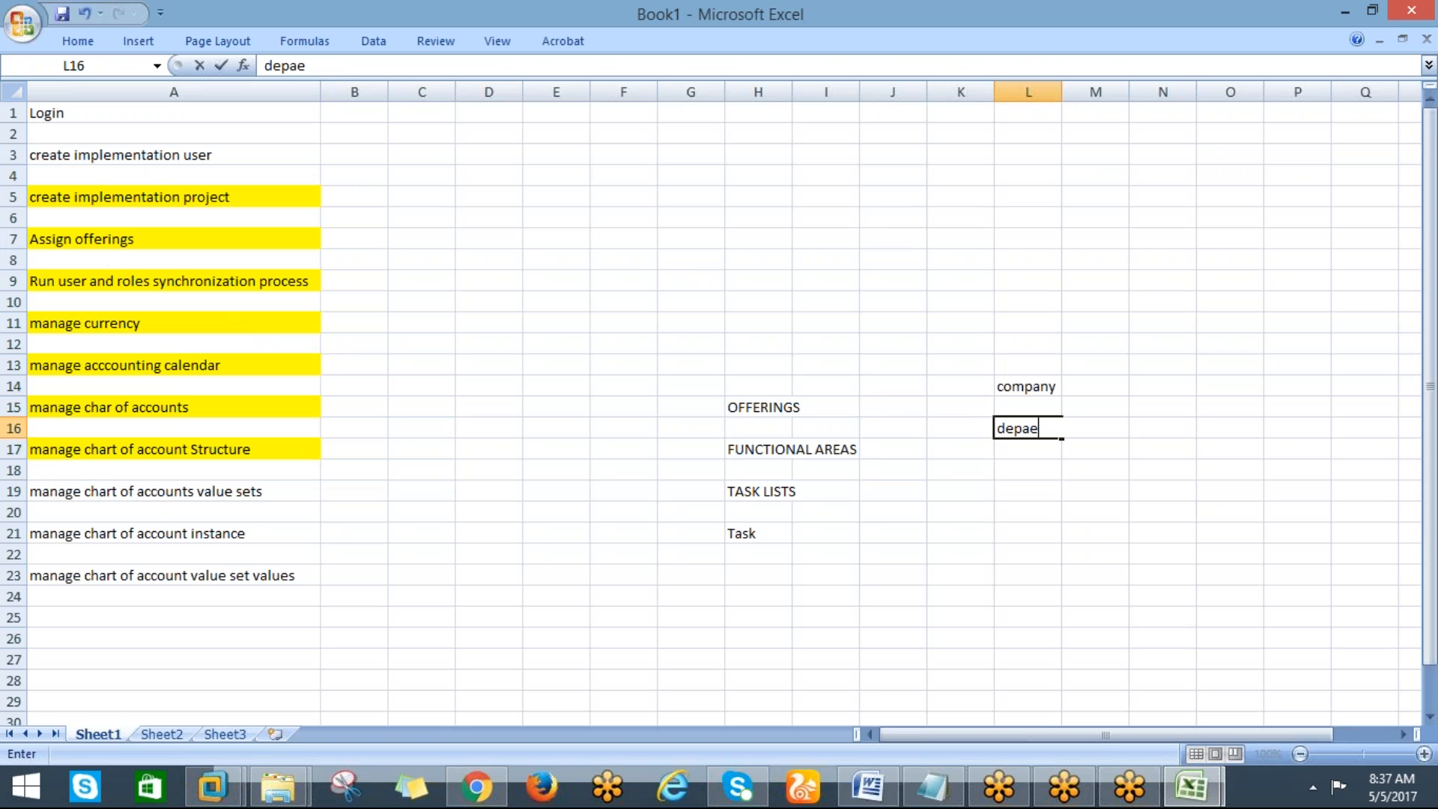
{"action": "key", "text": "BackSpace"}
{"action": "key", "text": "BackSpace"}
{"action": "type", "text": "rment"}
{"action": "key", "text": "Return"}
{"action": "left_click", "coordinate": [1028, 428]}
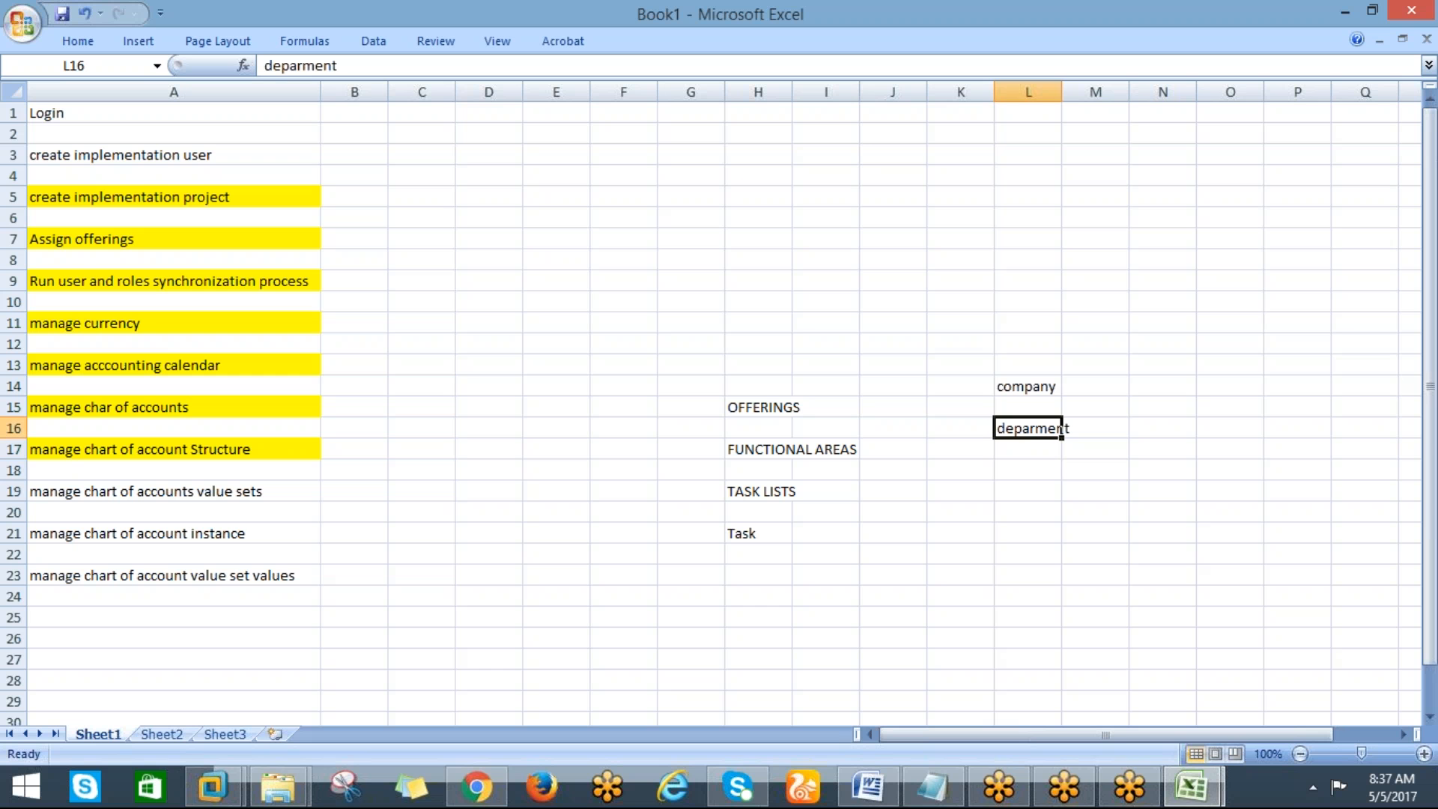
{"action": "left_click_drag", "start_coordinate": [1062, 429], "coordinate": [1062, 470]}
Enter account in cell L16 and product in cell L20 of the segment list
{"action": "left_click", "coordinate": [1027, 428]}
{"action": "type", "text": "account"}
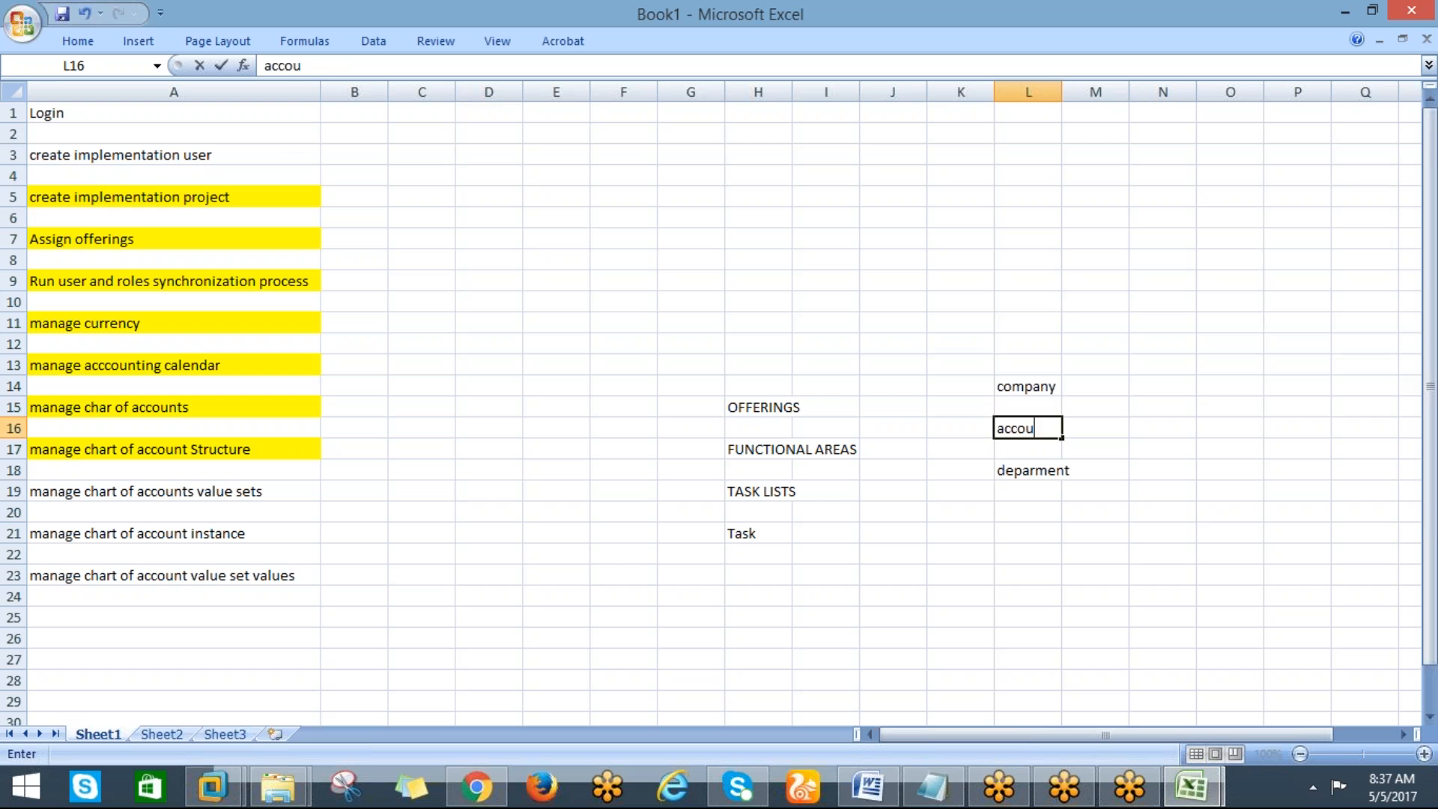
{"action": "key", "text": "Down"}
{"action": "key", "text": "Down"}
{"action": "key", "text": "Down"}
{"action": "key", "text": "Down"}
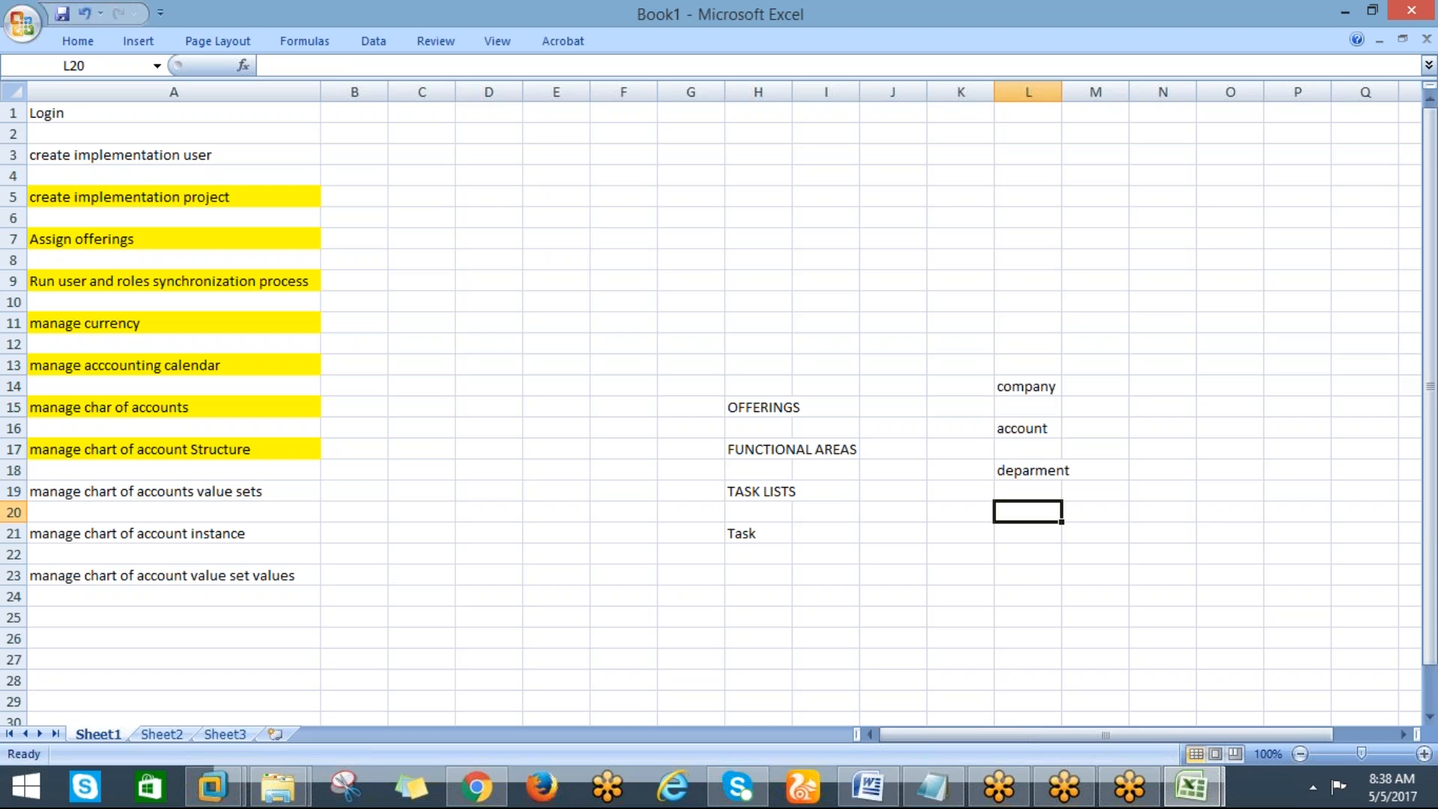
{"action": "type", "text": "product"}
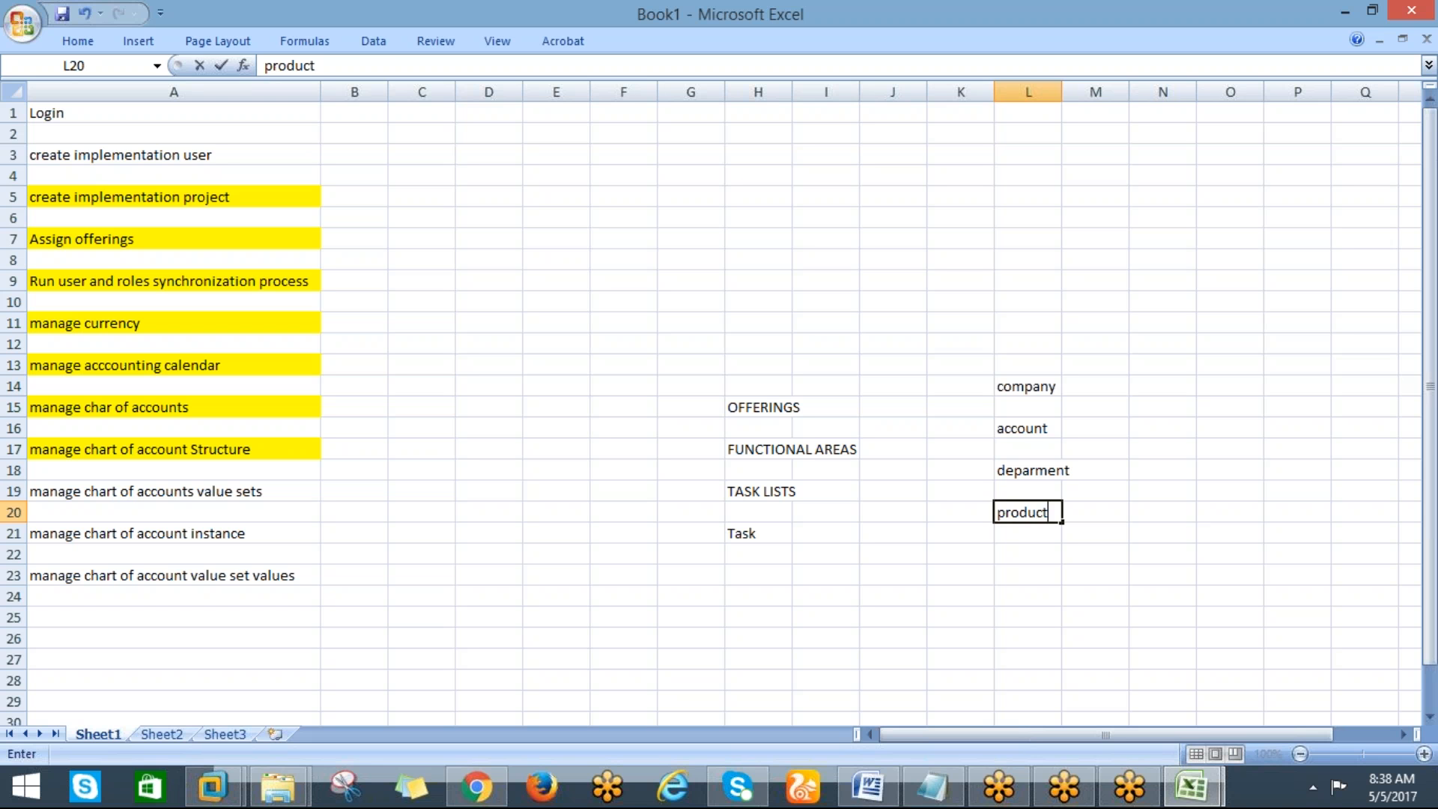
{"action": "key", "text": "Return"}
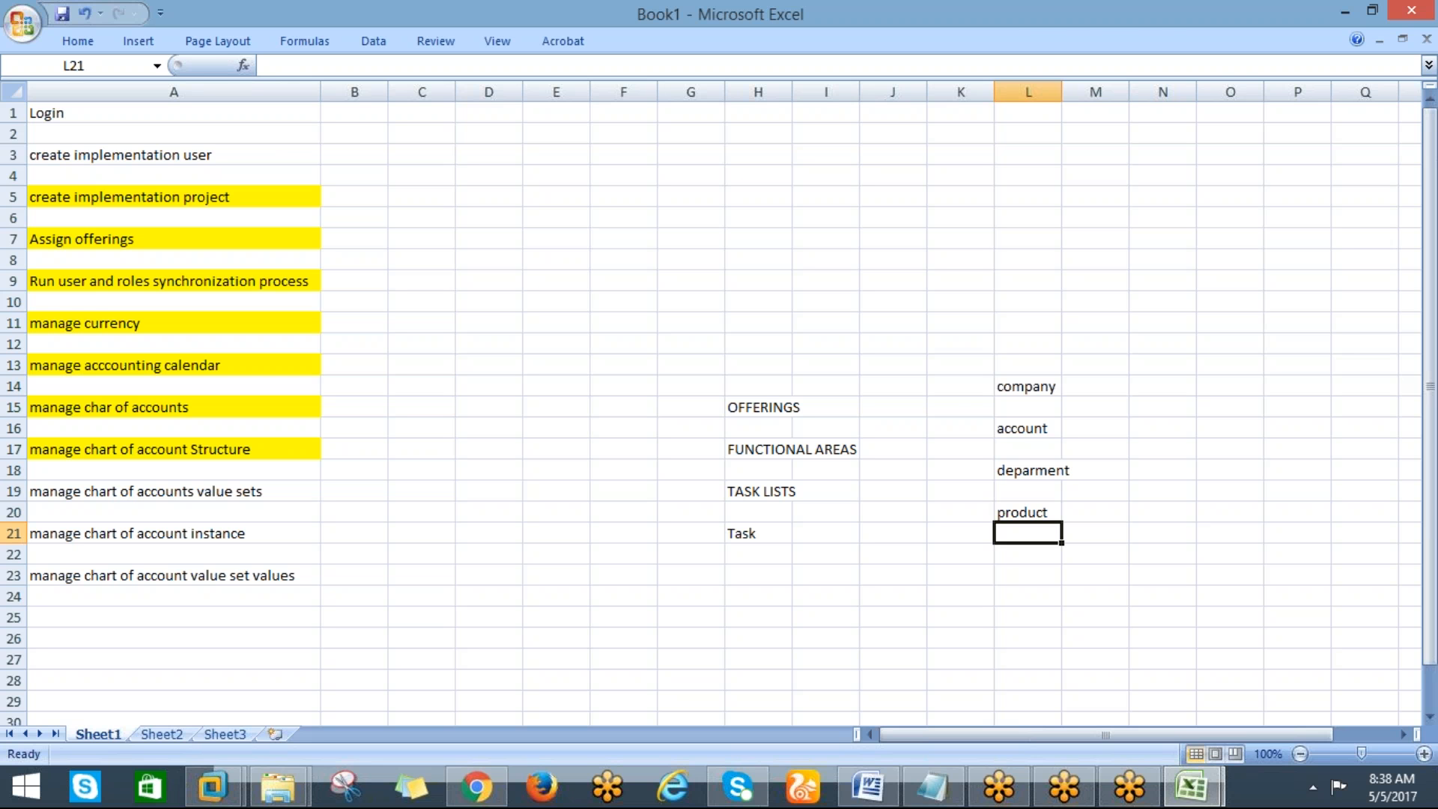
Return to the Create Value Set form and complete the value set code as DELL_Company
{"action": "key", "text": "alt+Tab"}
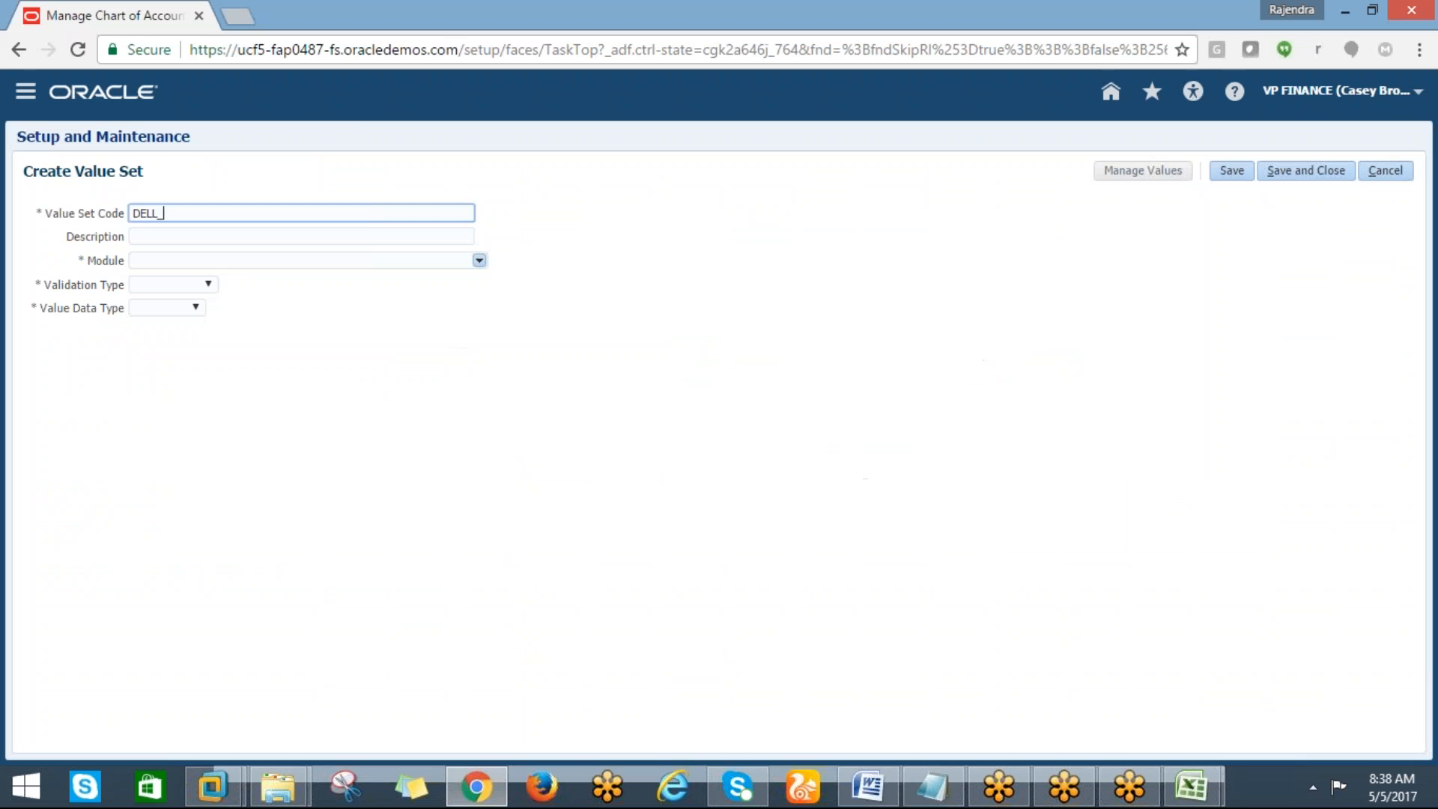
{"action": "key", "text": "alt+Tab"}
{"action": "key", "text": "alt+Tab"}
{"action": "key", "text": "alt+Tab"}
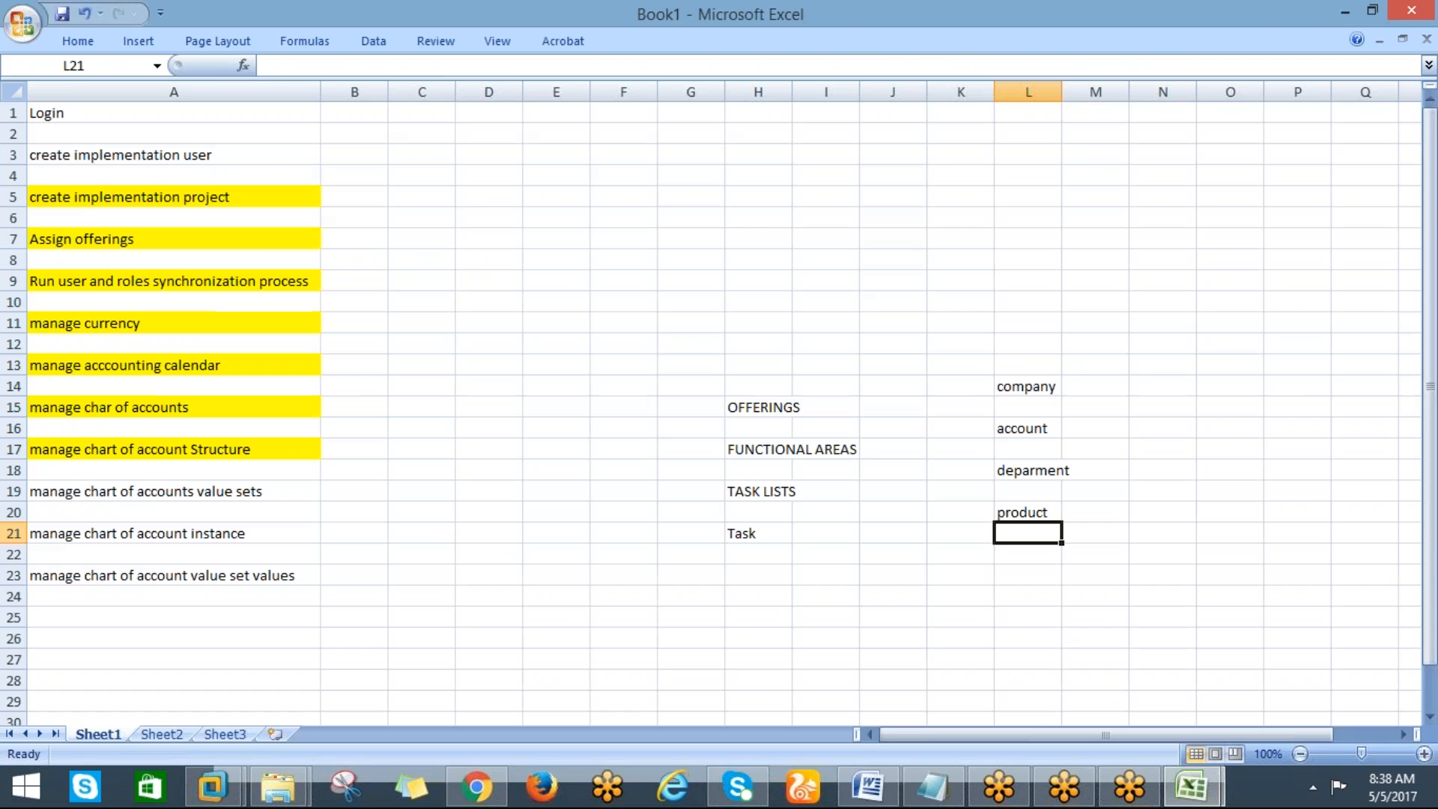
{"action": "key", "text": "alt+Tab"}
{"action": "type", "text": "com"}
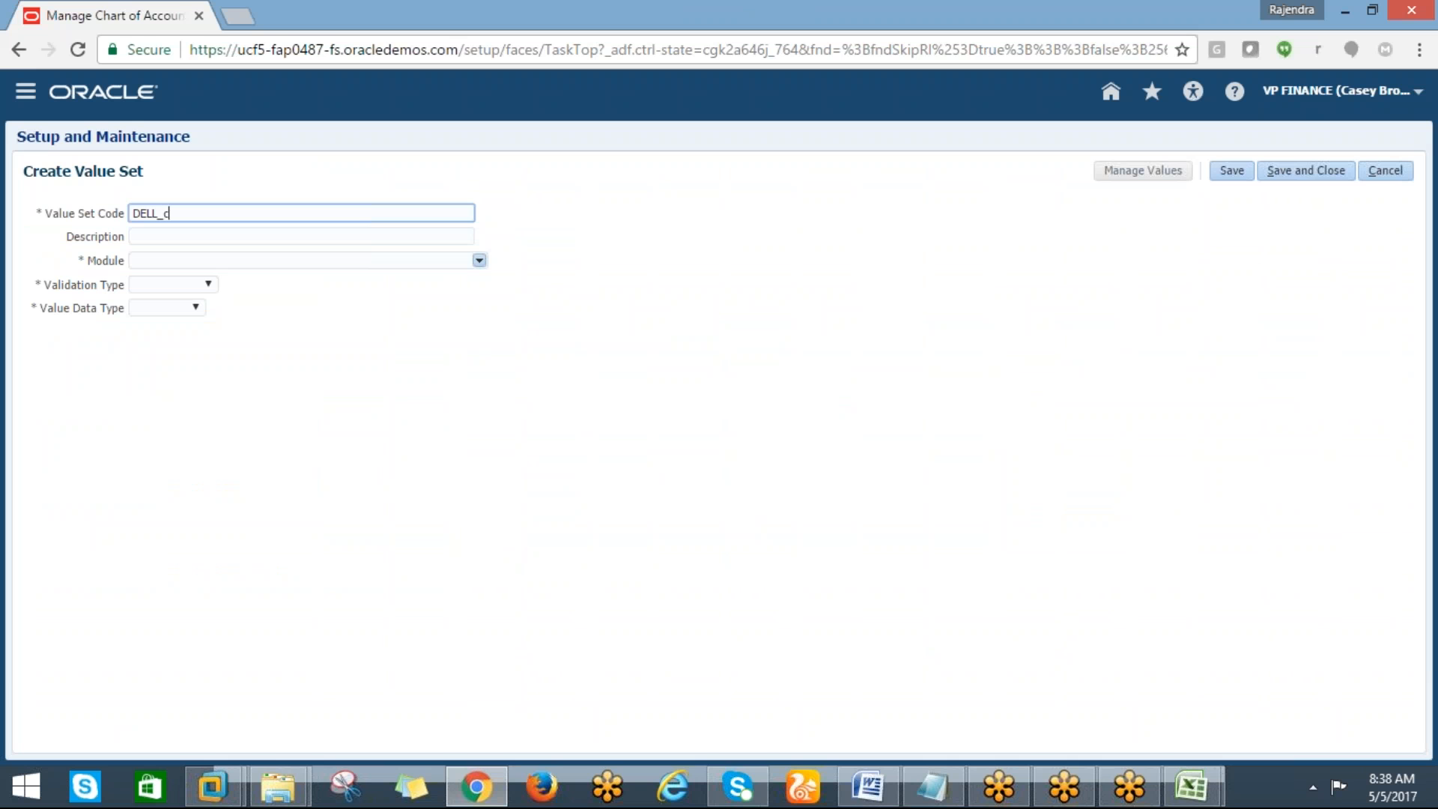
{"action": "key", "text": "BackSpace"}
{"action": "key", "text": "BackSpace"}
{"action": "key", "text": "BackSpace"}
{"action": "type", "text": "Compa"}
{"action": "key", "text": "BackSpace"}
{"action": "key", "text": "BackSpace"}
{"action": "type", "text": "pany"}
{"action": "key", "text": "Tab"}
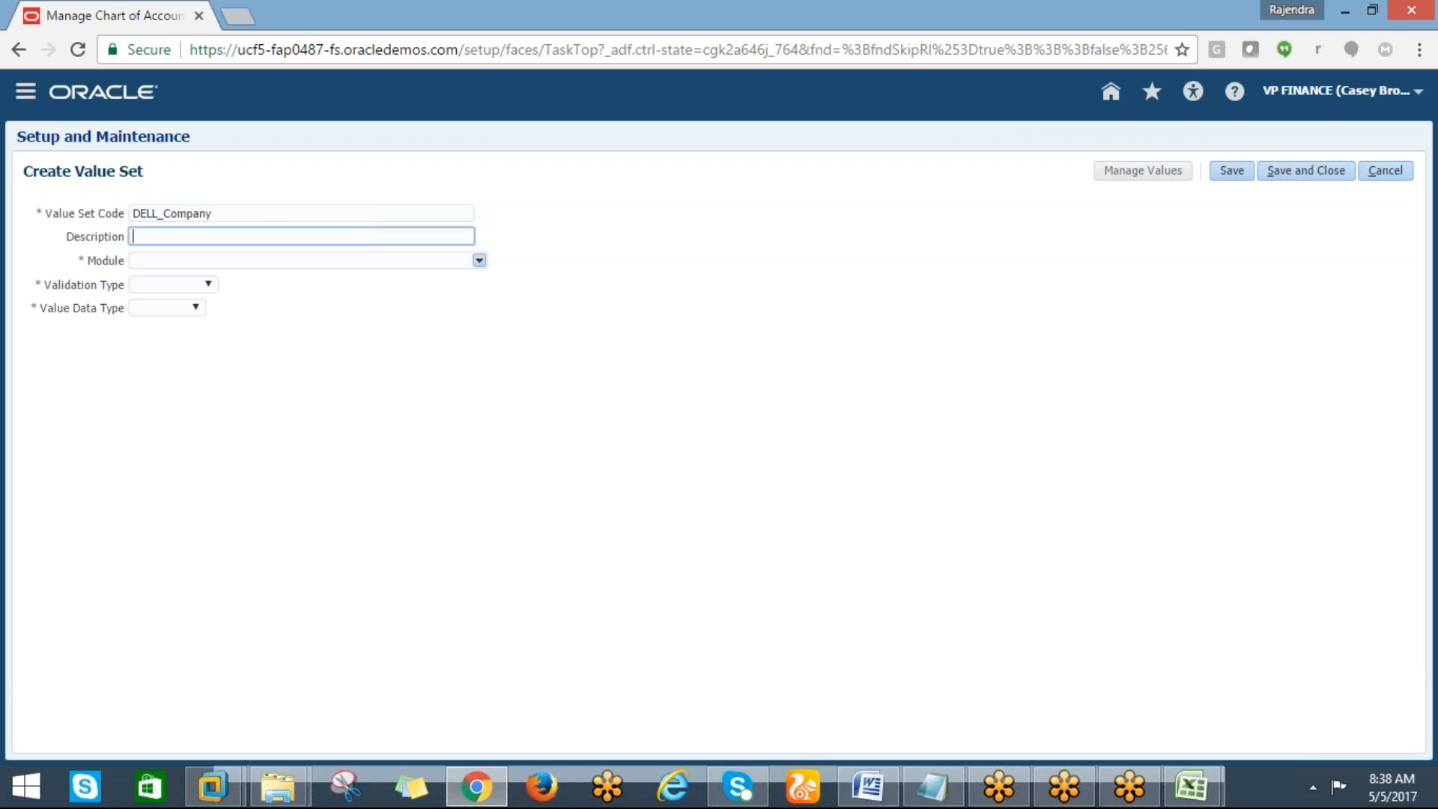
Extend the value set code to DELL_Company_VS and copy the same text into the description
{"action": "left_click", "coordinate": [248, 215]}
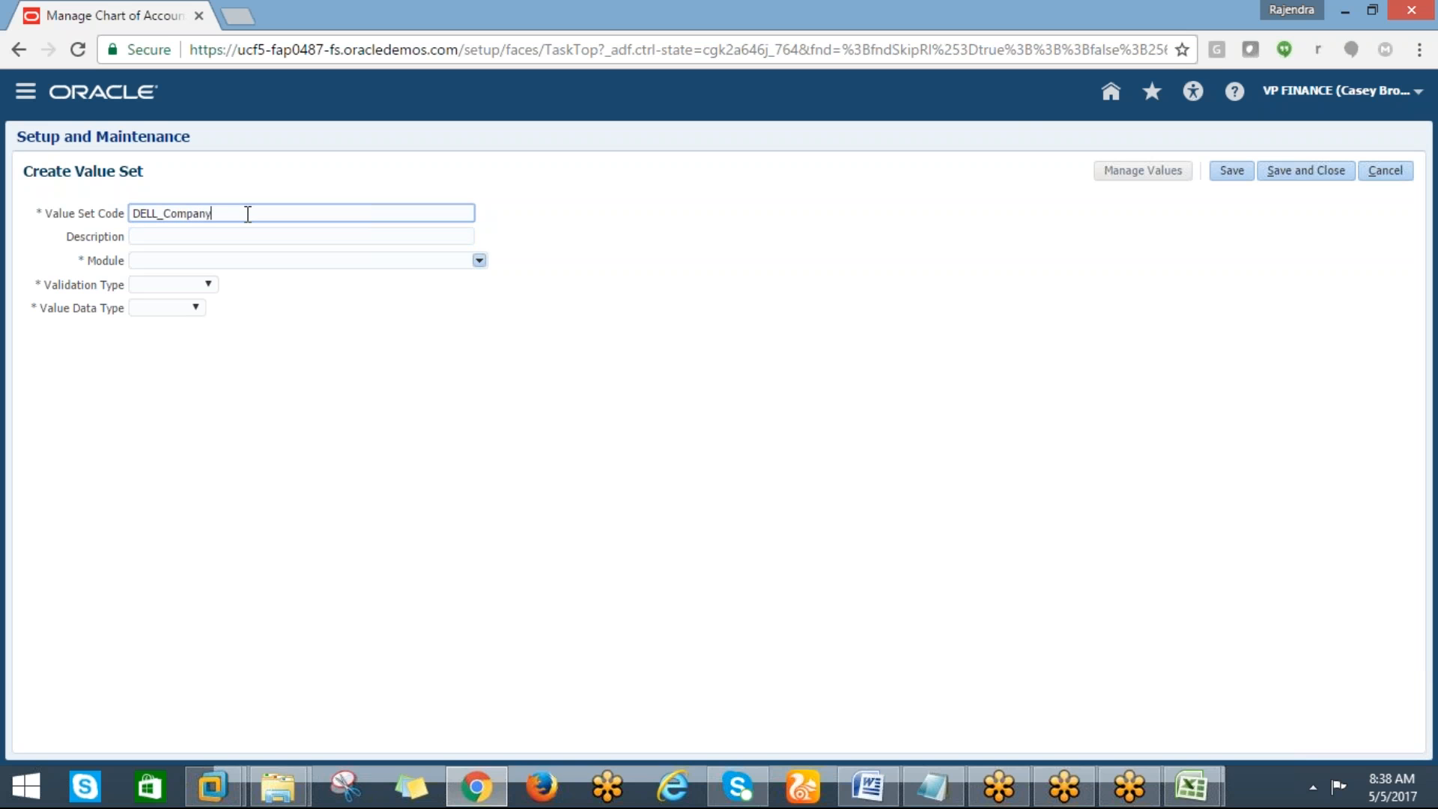
{"action": "type", "text": "_VS"}
{"action": "key", "text": "BackSpace"}
{"action": "type", "text": "s"}
{"action": "key", "text": "BackSpace"}
{"action": "type", "text": "S"}
{"action": "left_click_drag", "start_coordinate": [235, 215], "coordinate": [140, 220]}
{"action": "key", "text": "ctrl+c"}
{"action": "left_click", "coordinate": [137, 238]}
{"action": "key", "text": "ctrl+v"}
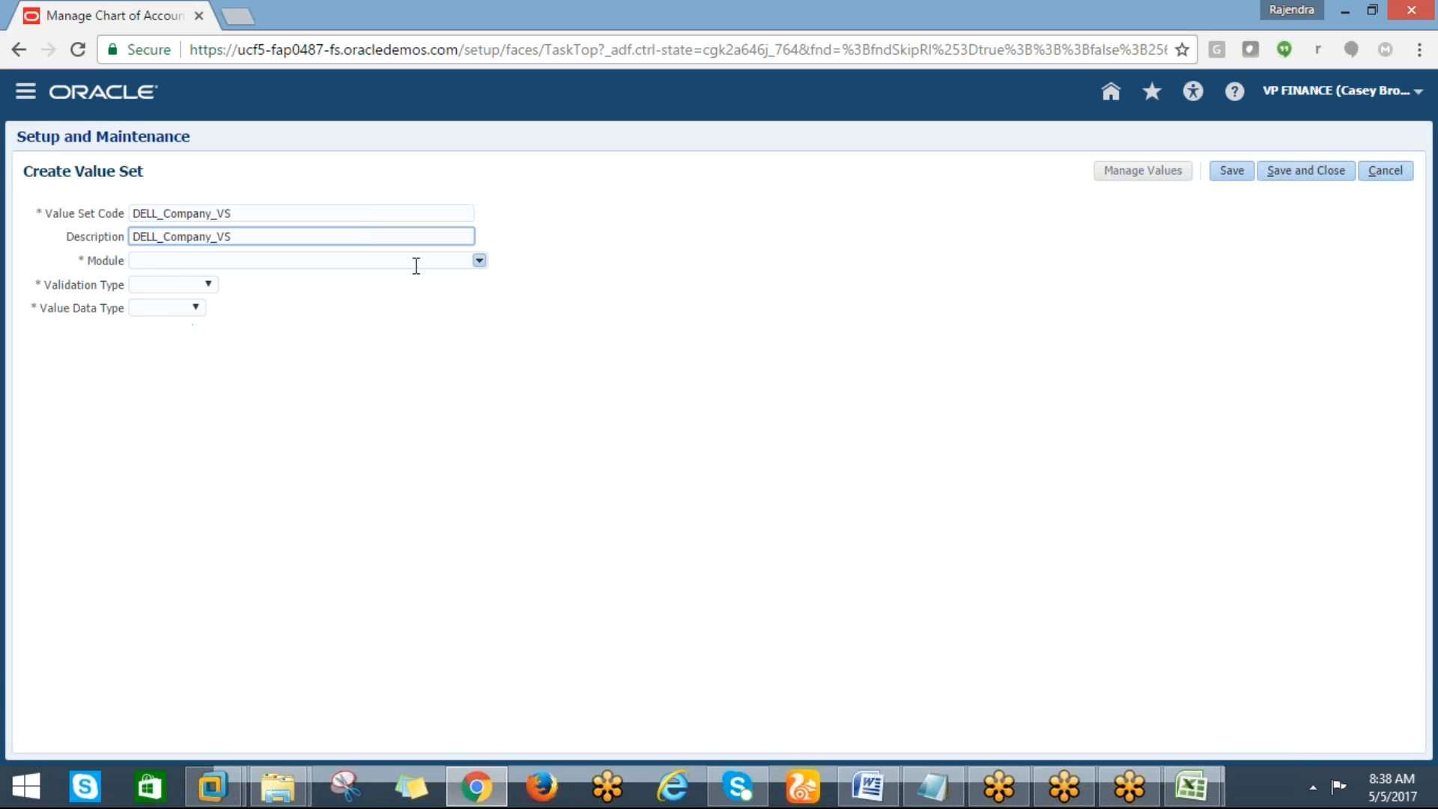
Set the value set's module to General Ledger and its validation type to Independent
{"action": "left_click", "coordinate": [478, 261]}
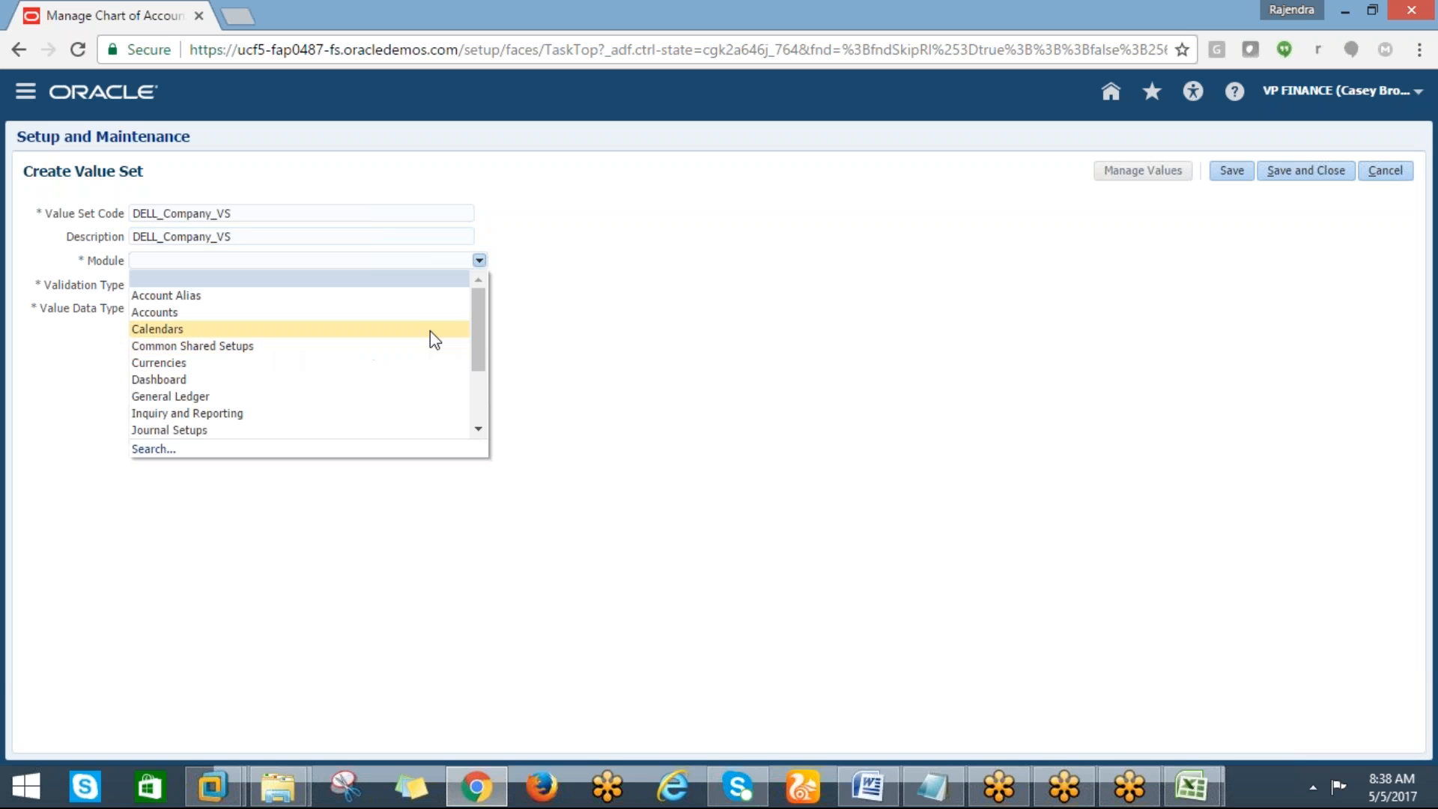
{"action": "left_click_drag", "start_coordinate": [477, 323], "coordinate": [475, 342]}
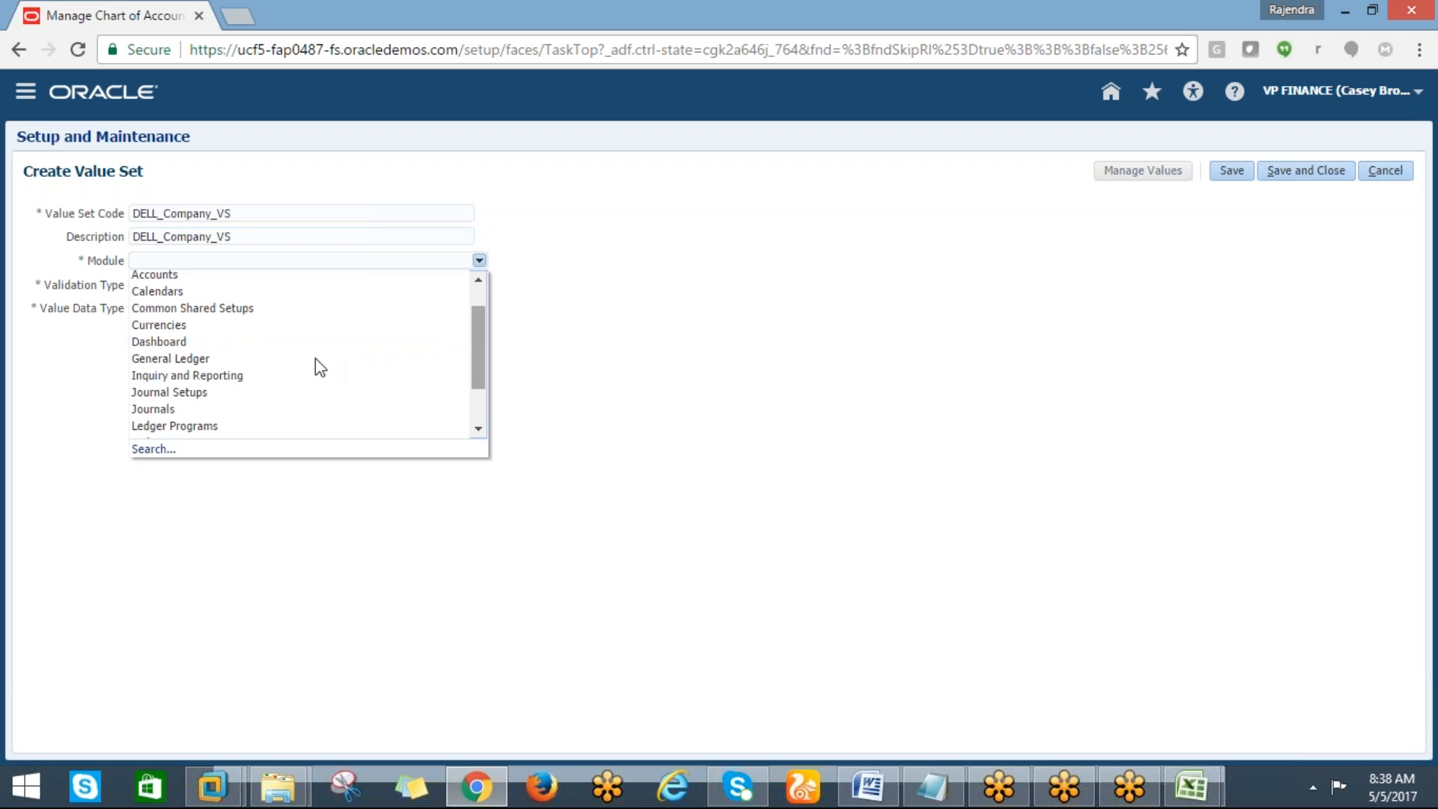
{"action": "left_click", "coordinate": [213, 358]}
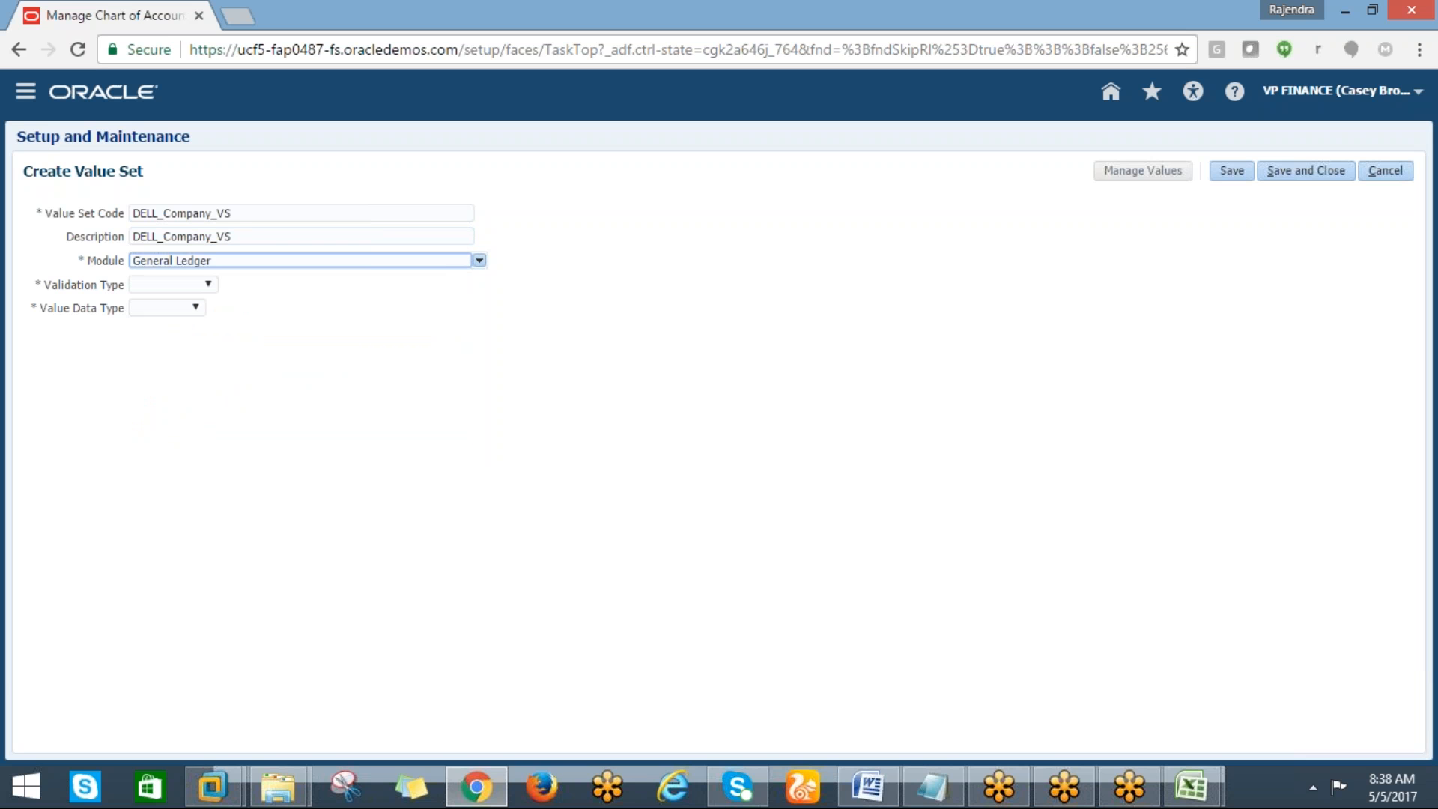
{"action": "left_click", "coordinate": [207, 285]}
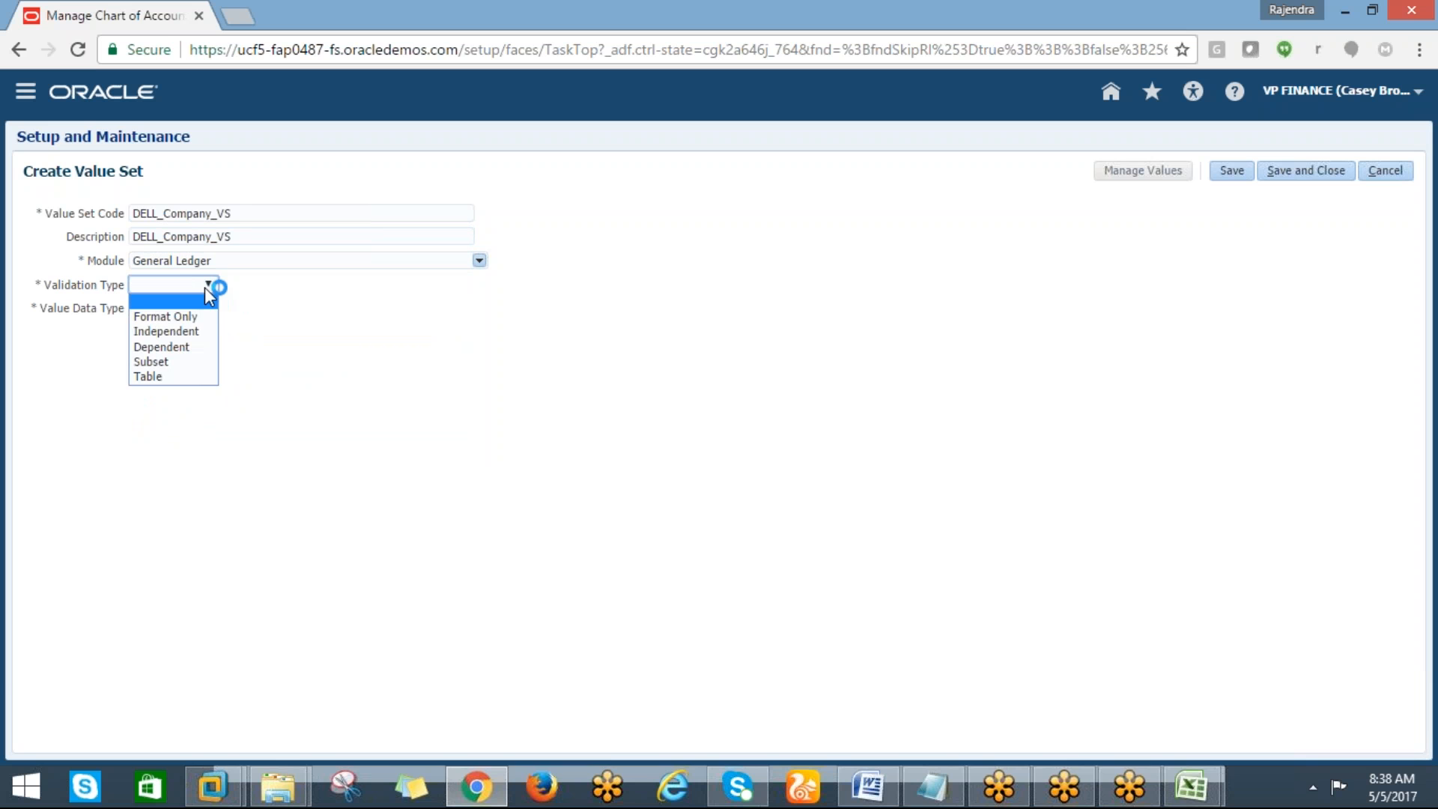
{"action": "left_click", "coordinate": [178, 332]}
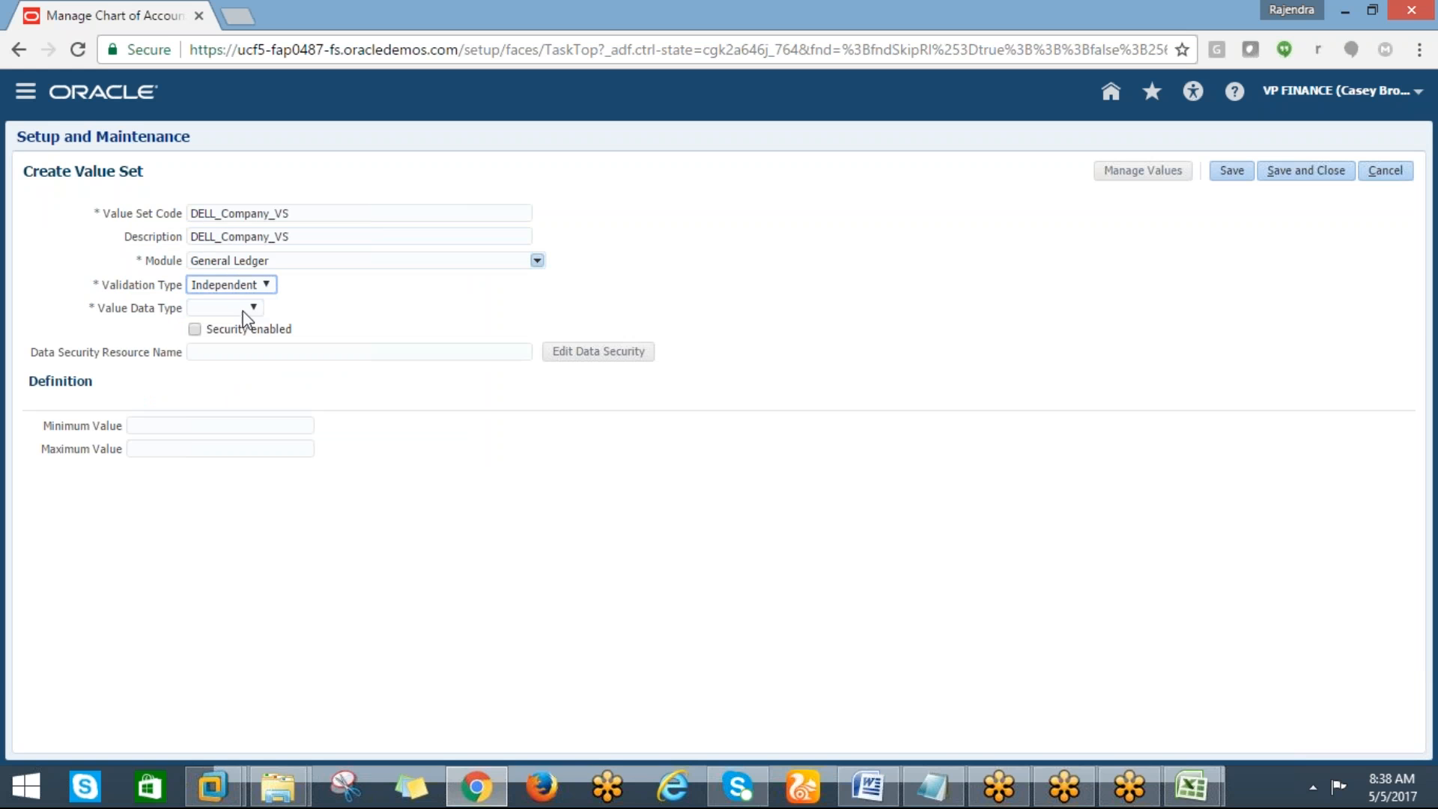
Set the value data type to Character with the value subtype Numeric digits only
{"action": "left_click", "coordinate": [249, 307]}
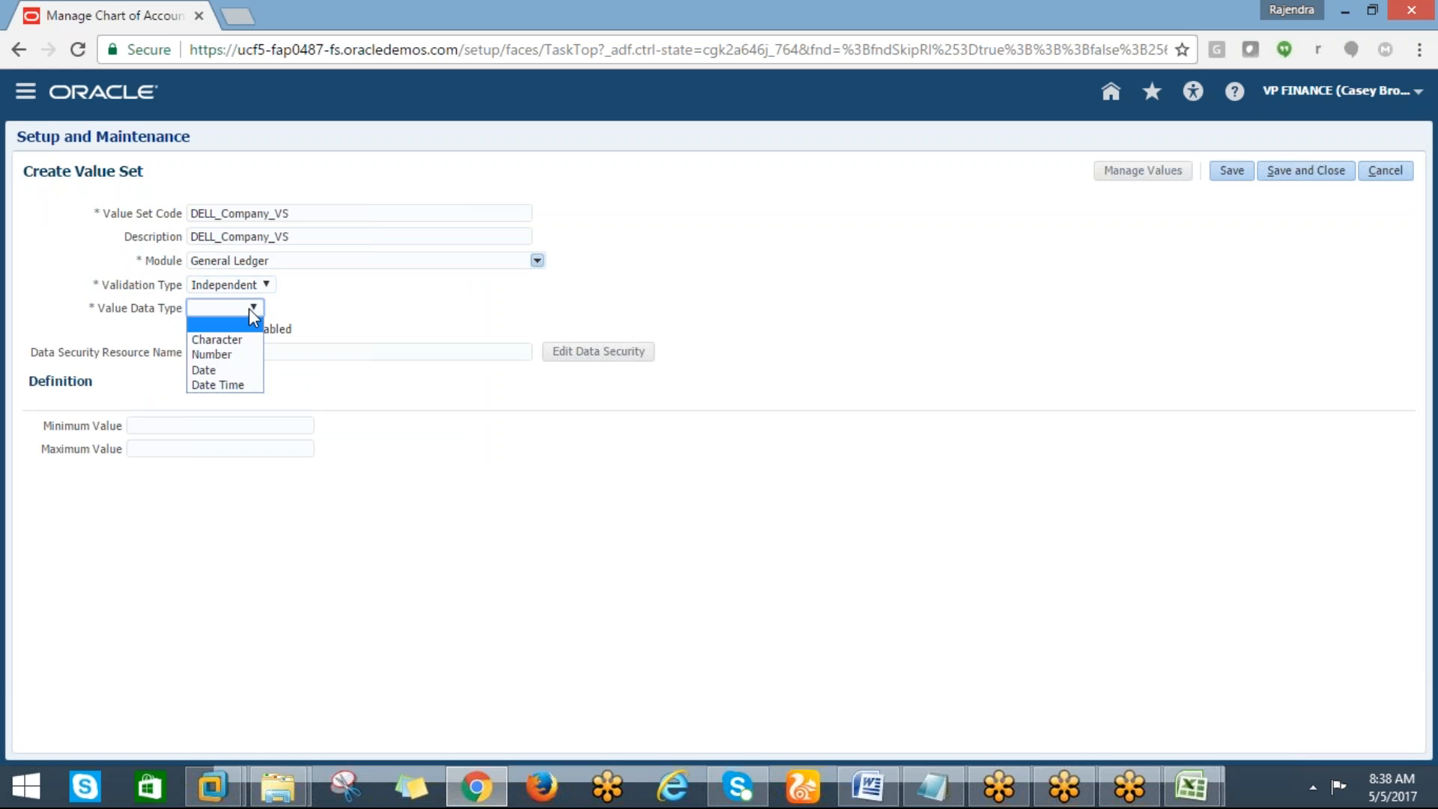
{"action": "left_click", "coordinate": [219, 339]}
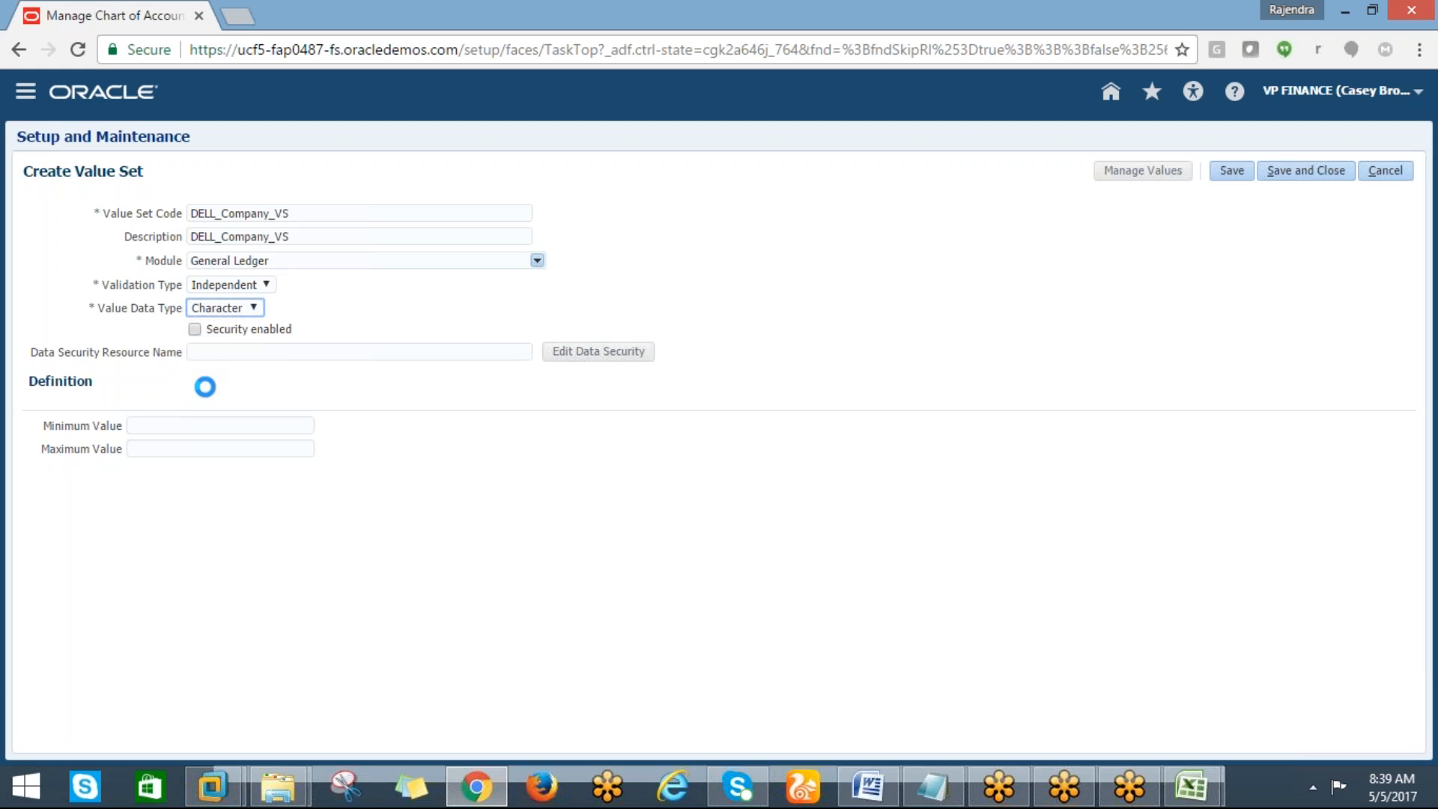
{"action": "left_click", "coordinate": [231, 425]}
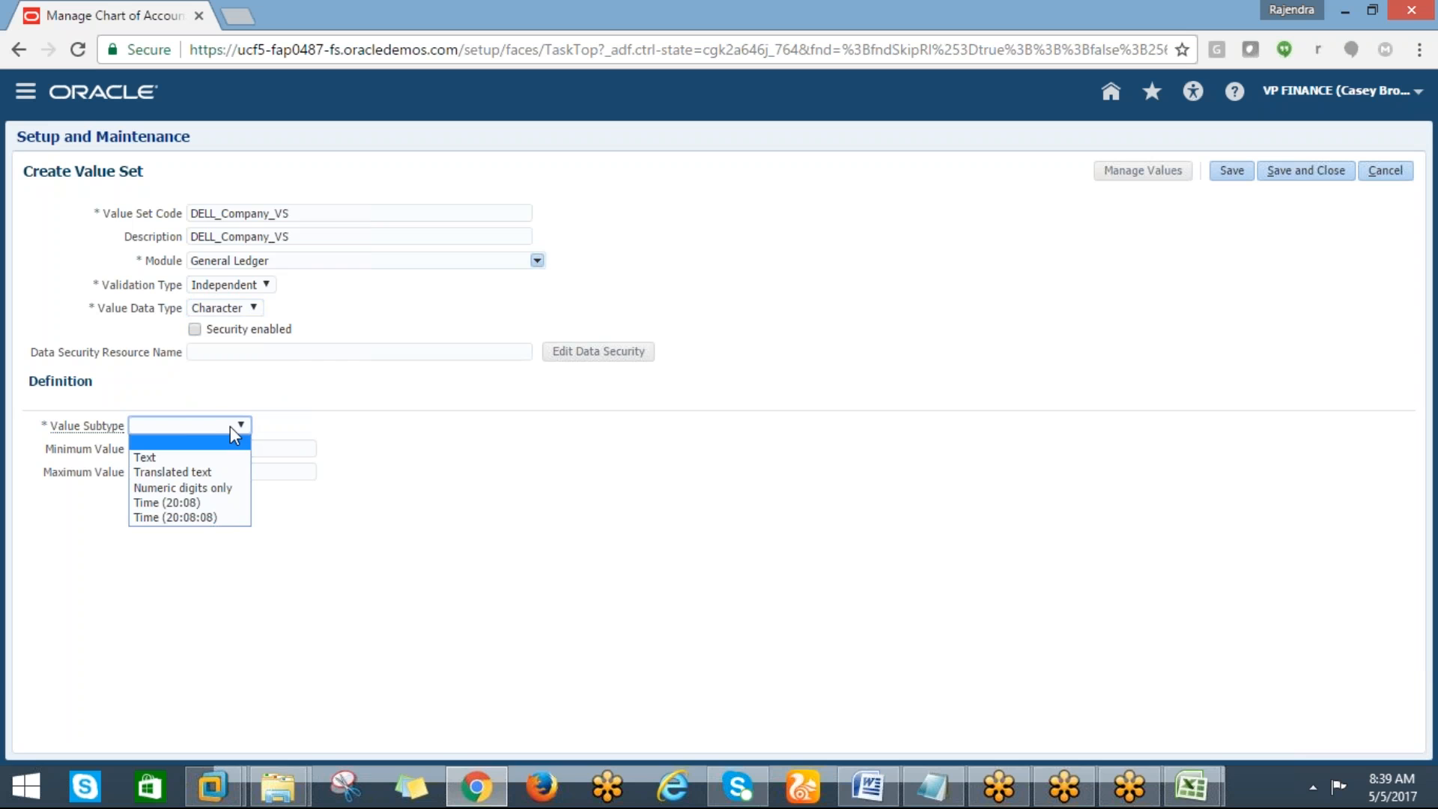
{"action": "left_click", "coordinate": [158, 488]}
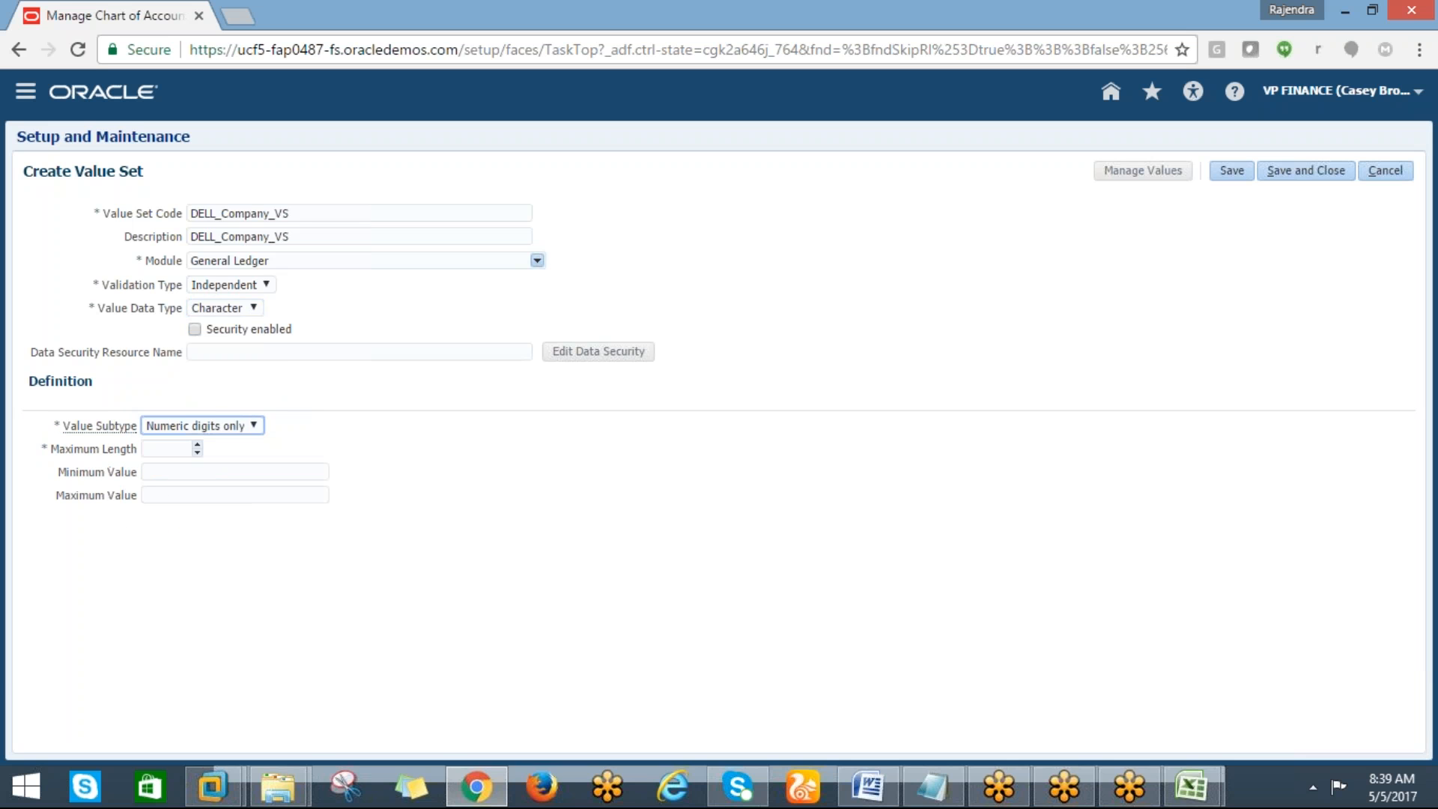
Set the maximum length to 2 and save and close the value set
{"action": "left_click", "coordinate": [164, 448]}
{"action": "type", "text": "2"}
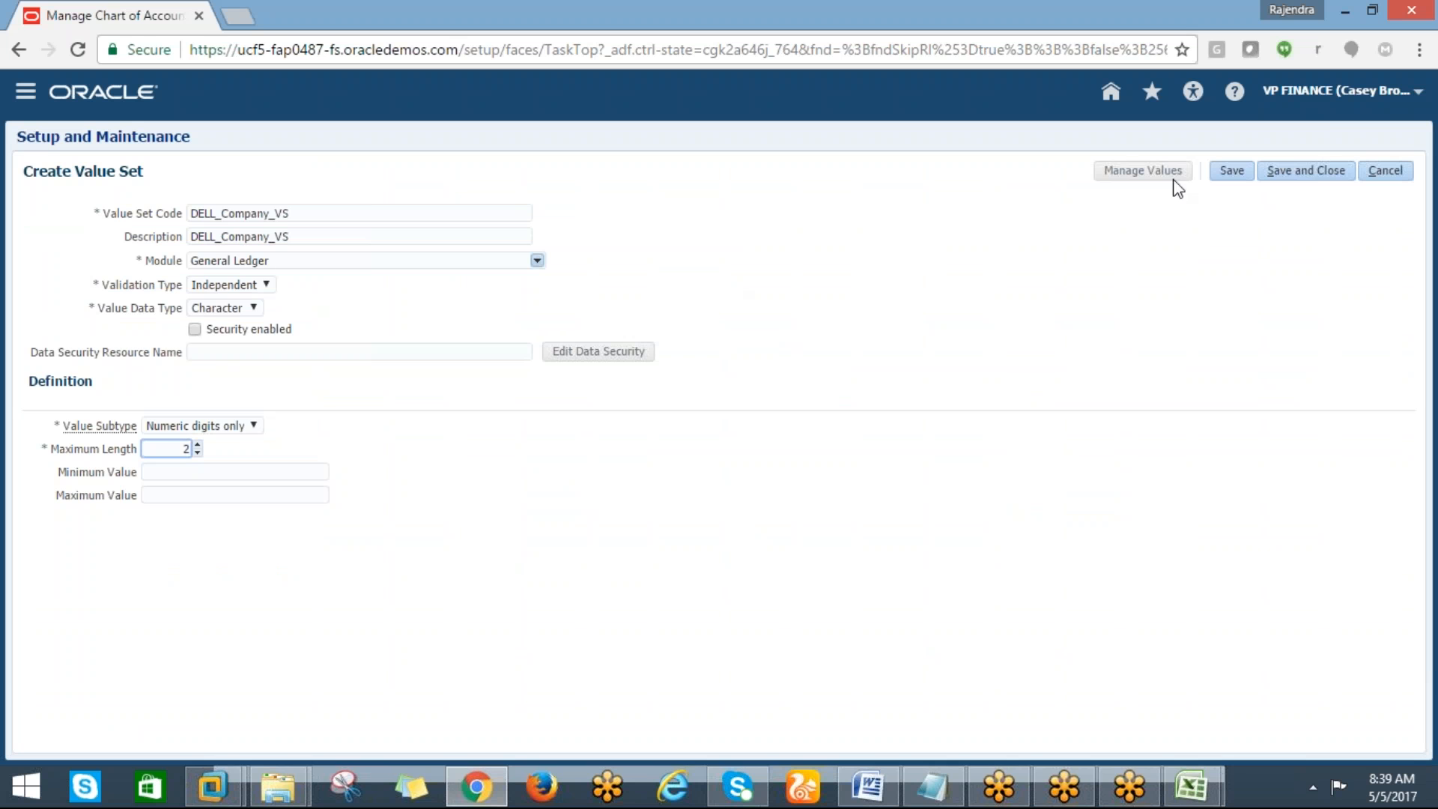
{"action": "left_click", "coordinate": [1307, 176]}
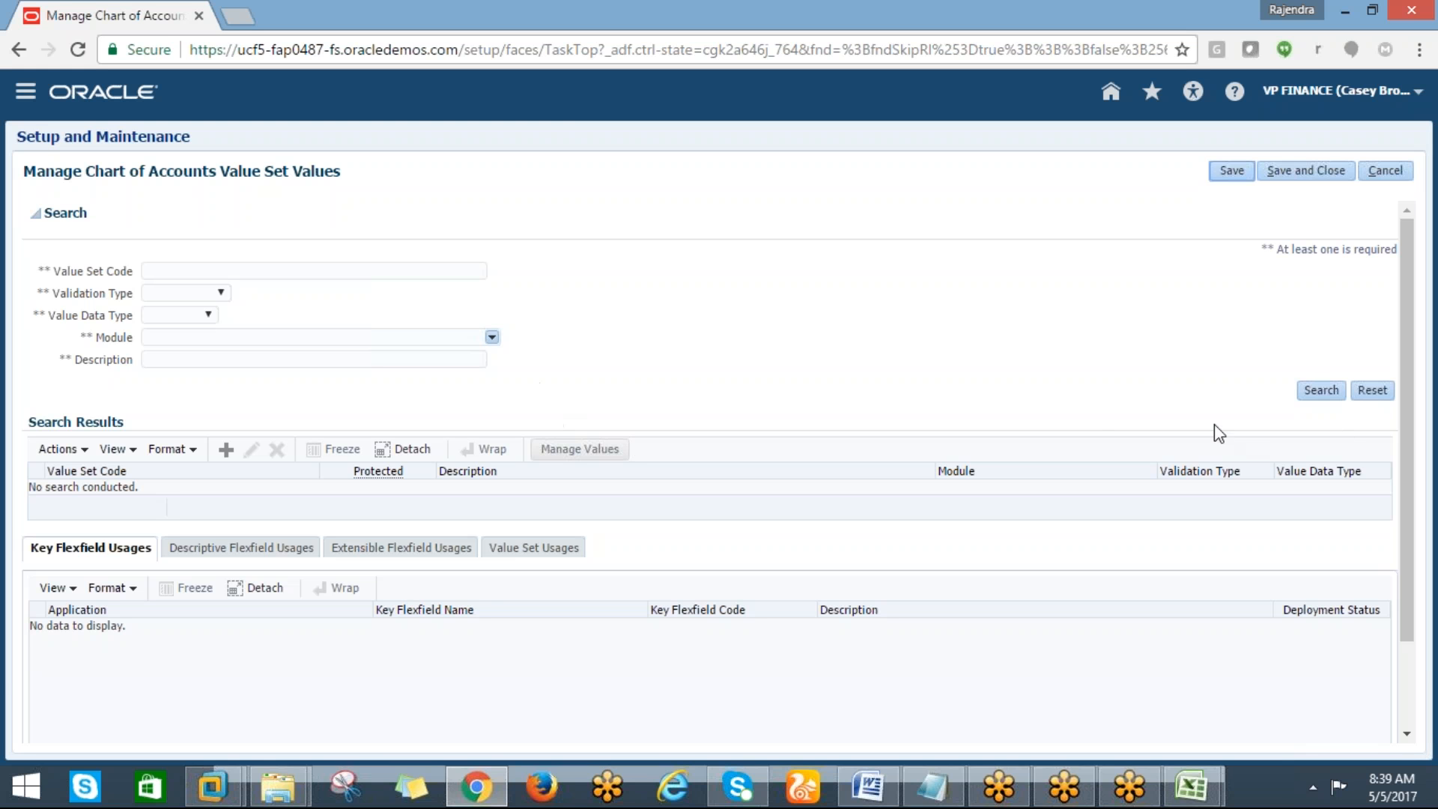
Search the chart of accounts value sets for codes matching DELL%
{"action": "left_click", "coordinate": [1324, 392]}
{"action": "left_click", "coordinate": [186, 271]}
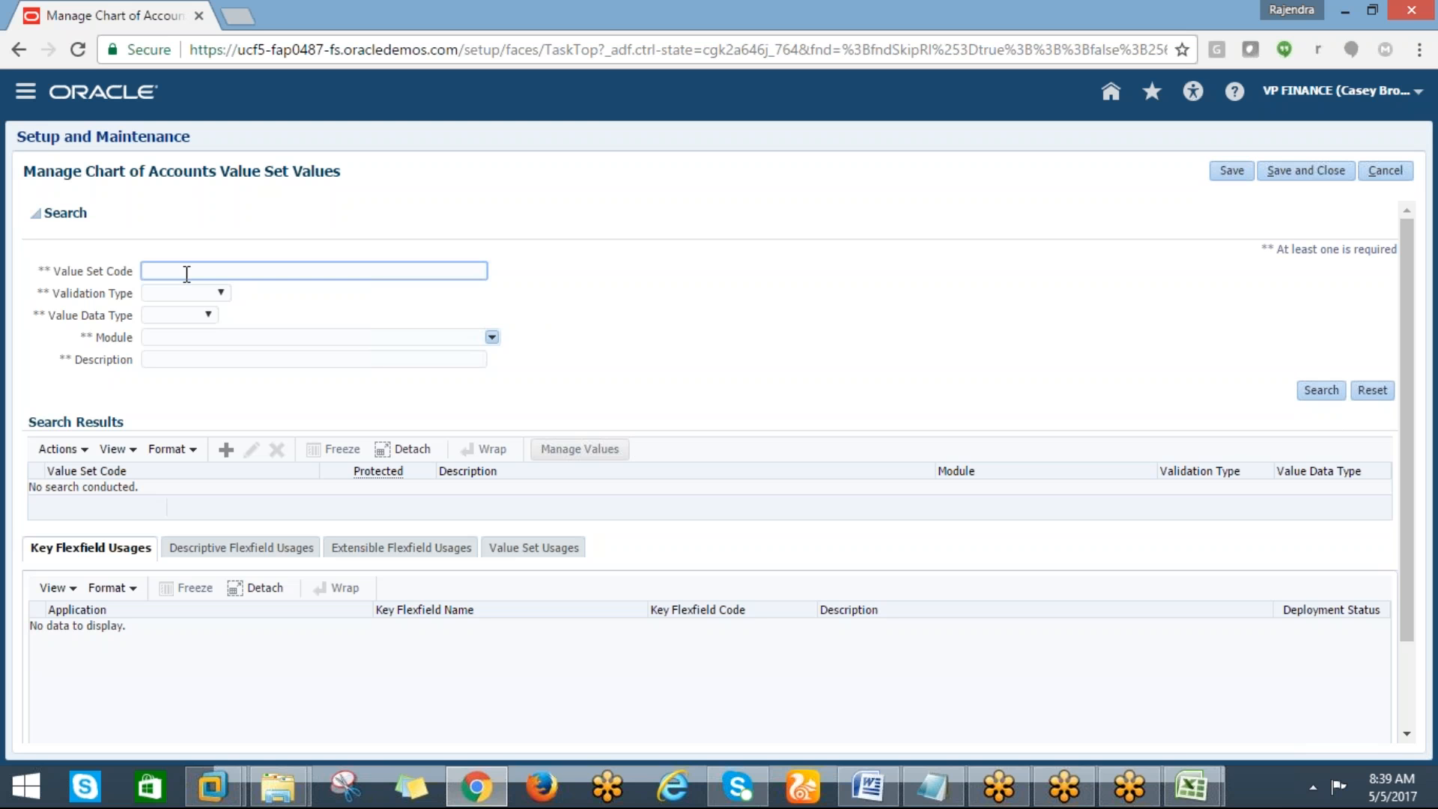
{"action": "type", "text": "DELL%"}
{"action": "left_click", "coordinate": [1327, 390]}
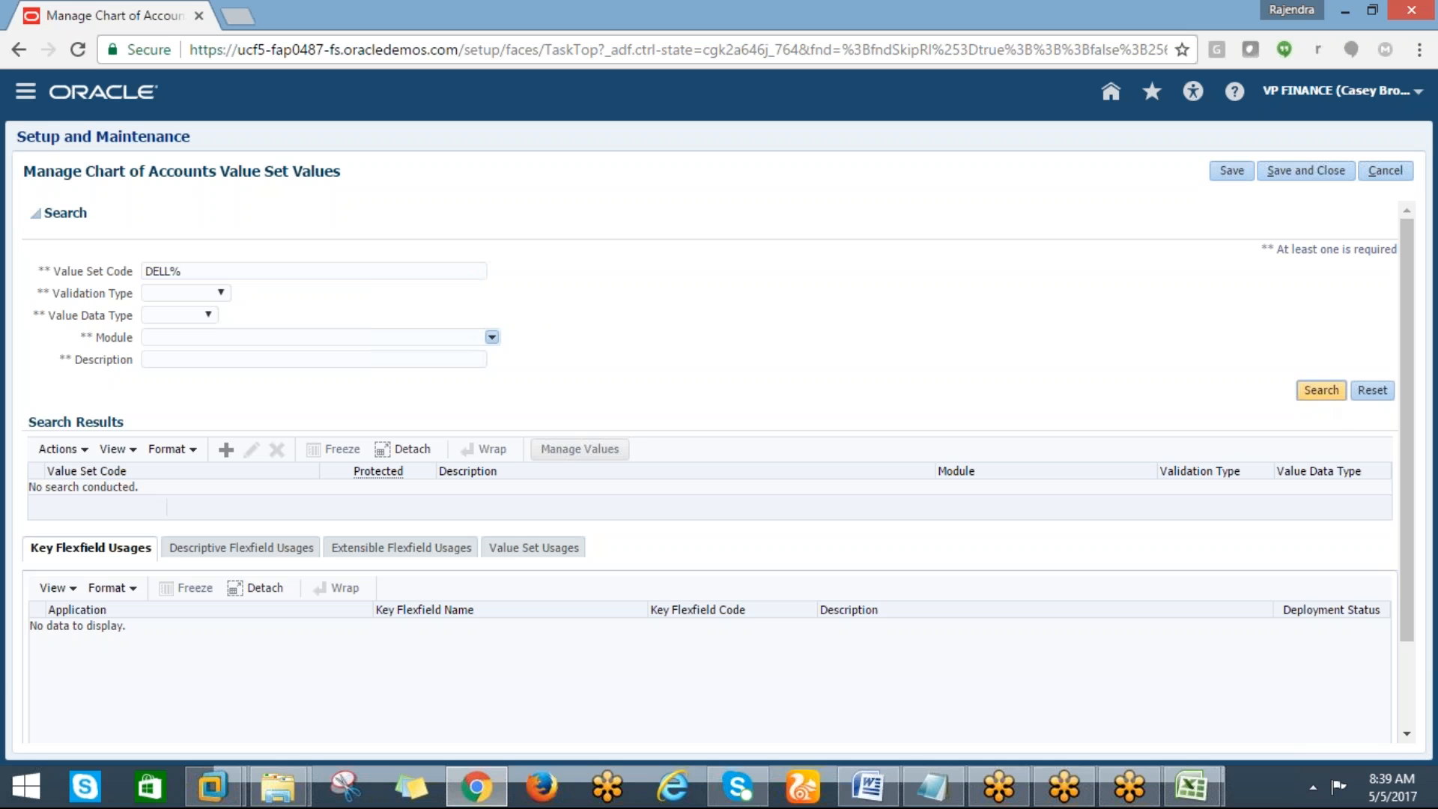
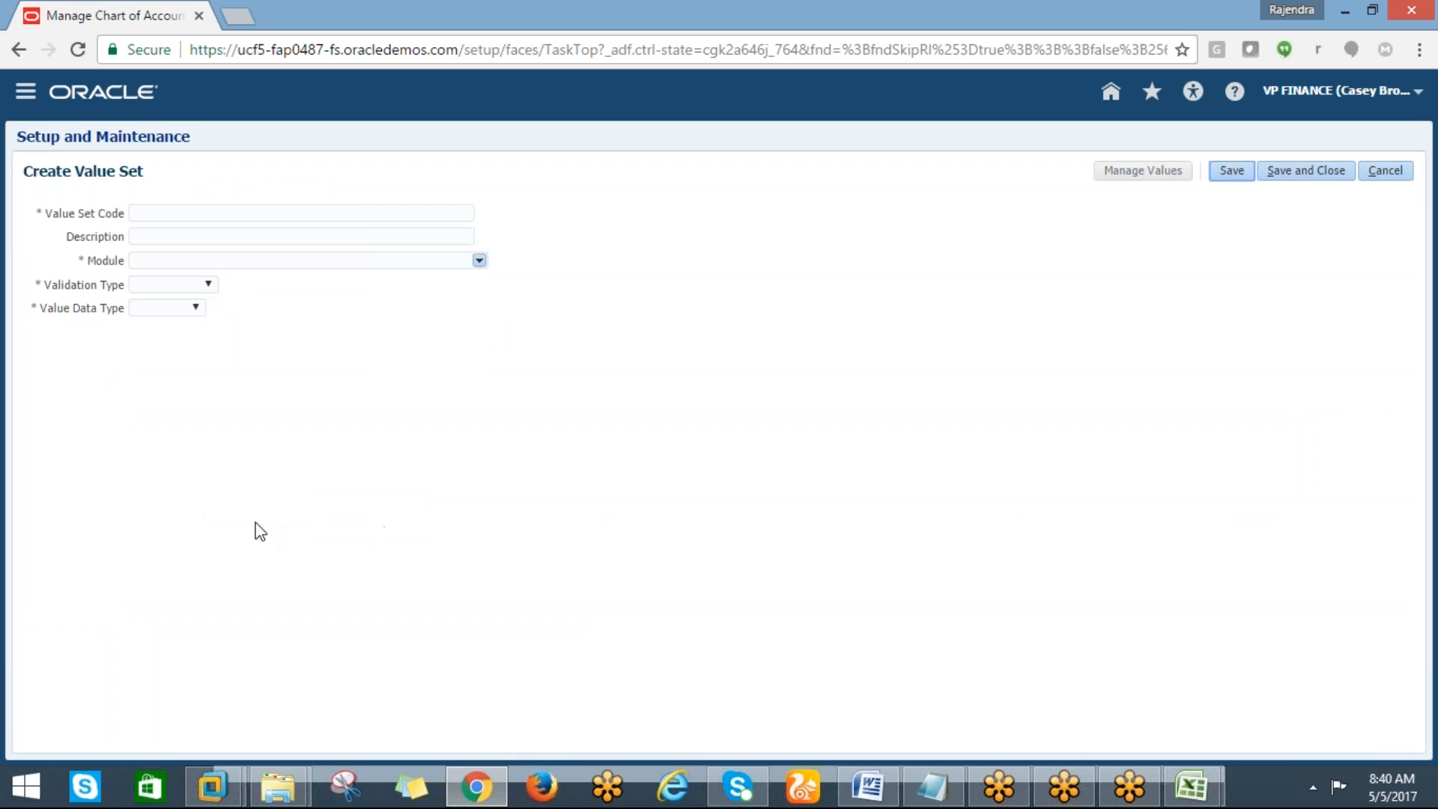
Enter DELL_ACCOUNT_VS as the new value set code and copy it into the description
{"action": "left_click", "coordinate": [144, 215]}
{"action": "type", "text": "DELL"}
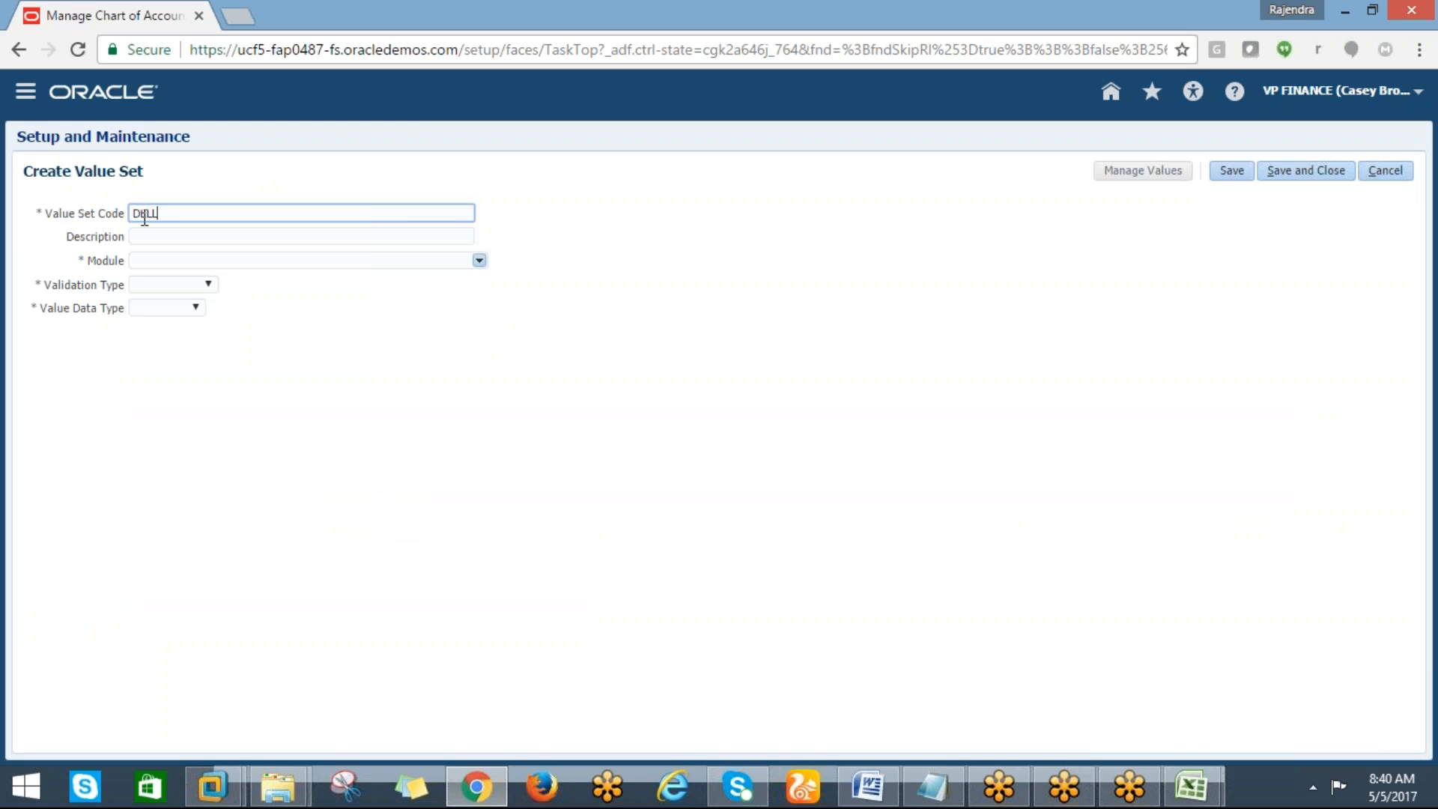
{"action": "type", "text": "_ACCOUNT"}
{"action": "key", "text": "BackSpace"}
{"action": "key", "text": "BackSpace"}
{"action": "key", "text": "BackSpace"}
{"action": "key", "text": "BackSpace"}
{"action": "key", "text": "BackSpace"}
{"action": "key", "text": "BackSpace"}
{"action": "type", "text": "CCOUNT_VS"}
{"action": "key", "text": "Tab"}
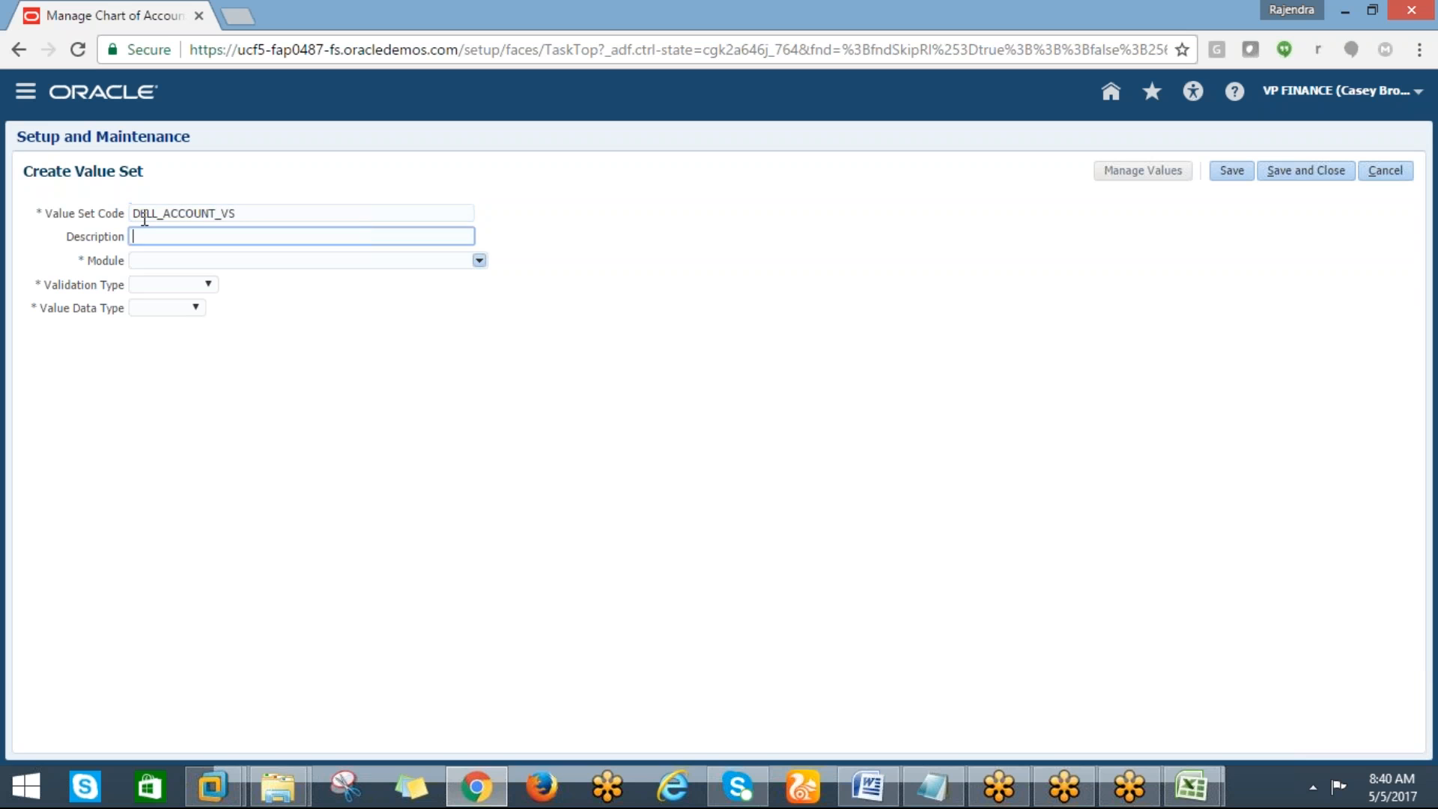
{"action": "left_click_drag", "start_coordinate": [245, 214], "coordinate": [137, 208]}
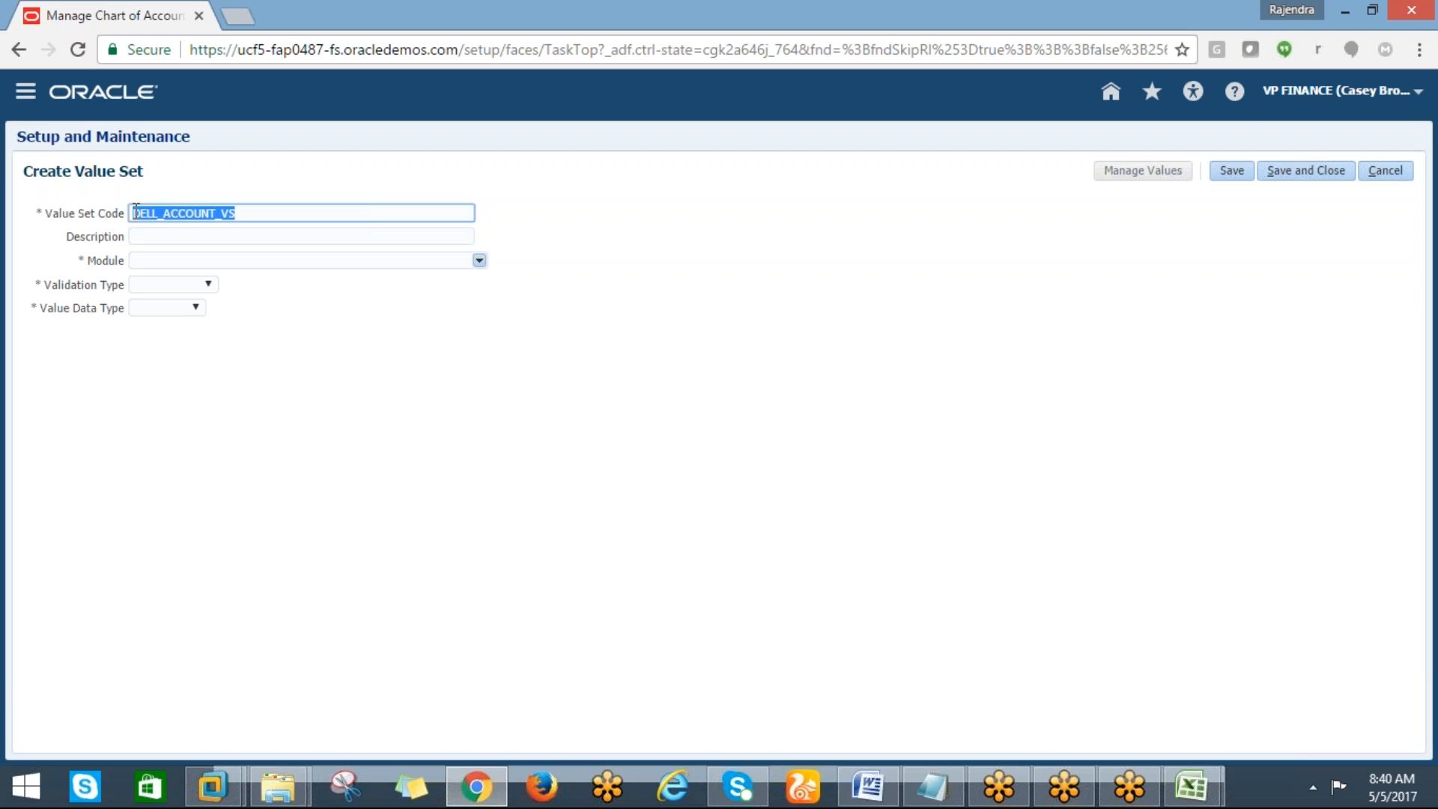
{"action": "key", "text": "ctrl+c"}
{"action": "left_click", "coordinate": [138, 237]}
{"action": "key", "text": "ctrl+v"}
Set the value set's module to General Ledger and its validation type to Independent
{"action": "left_click", "coordinate": [160, 260]}
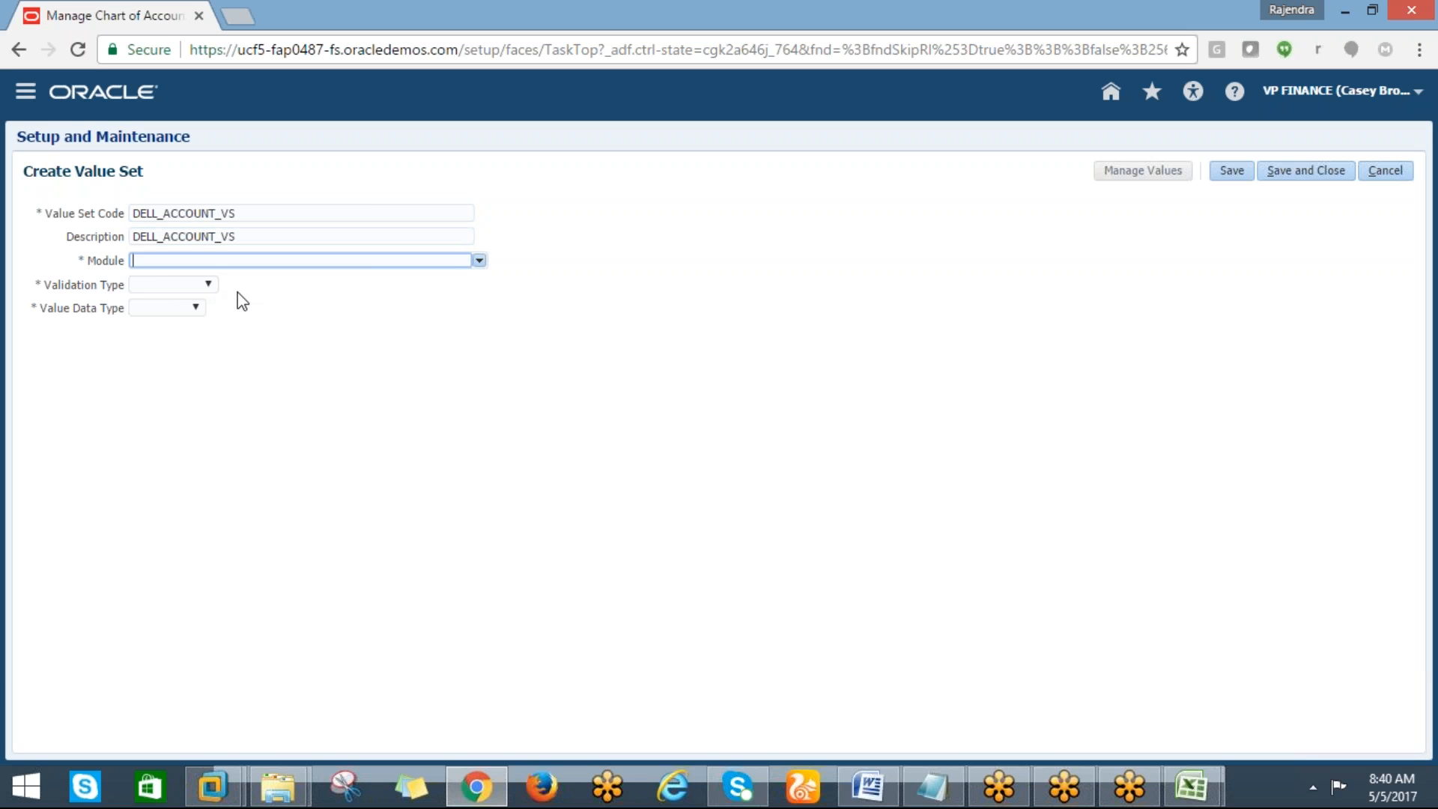
{"action": "left_click", "coordinate": [478, 263]}
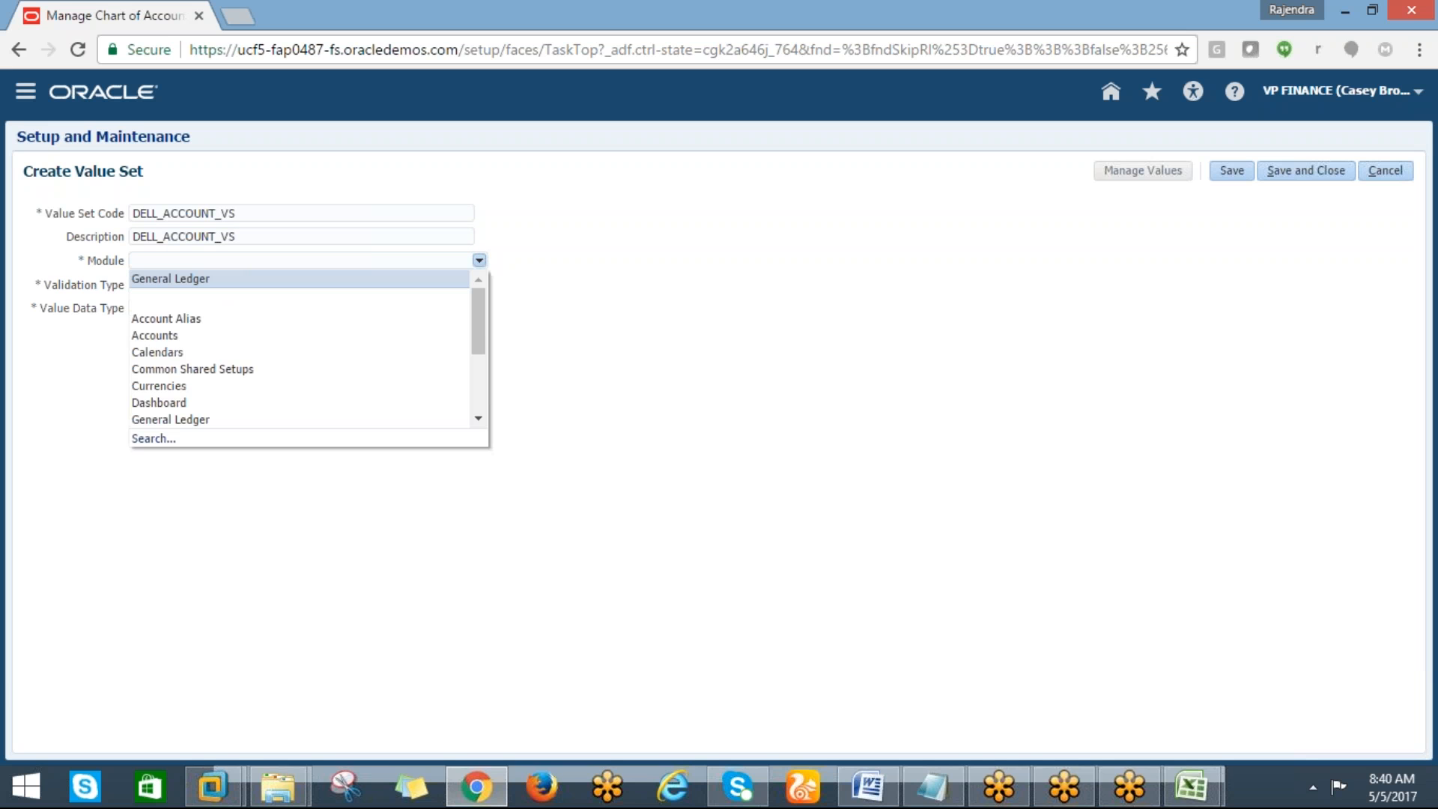
{"action": "left_click", "coordinate": [170, 279]}
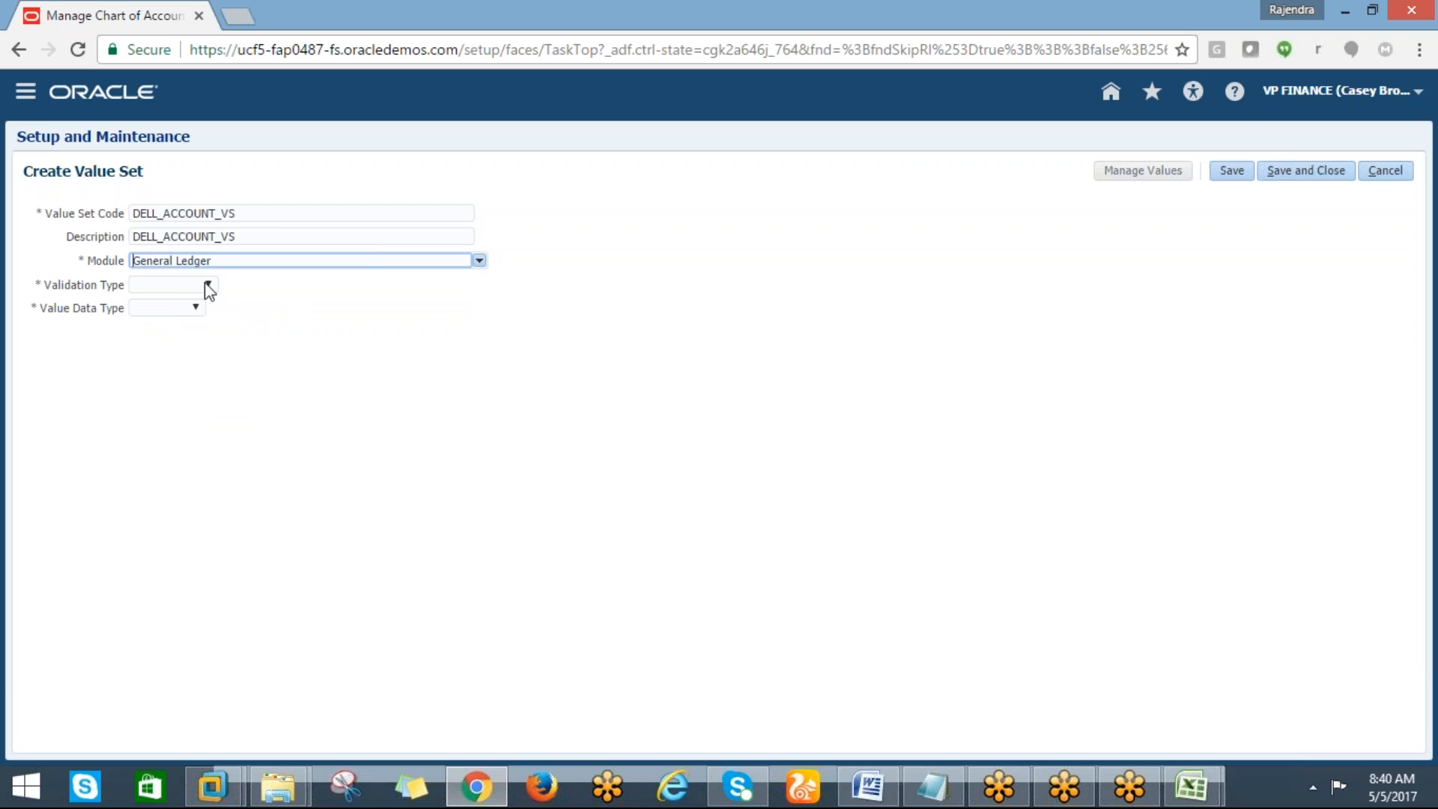
{"action": "left_click", "coordinate": [206, 285]}
{"action": "left_click", "coordinate": [176, 329]}
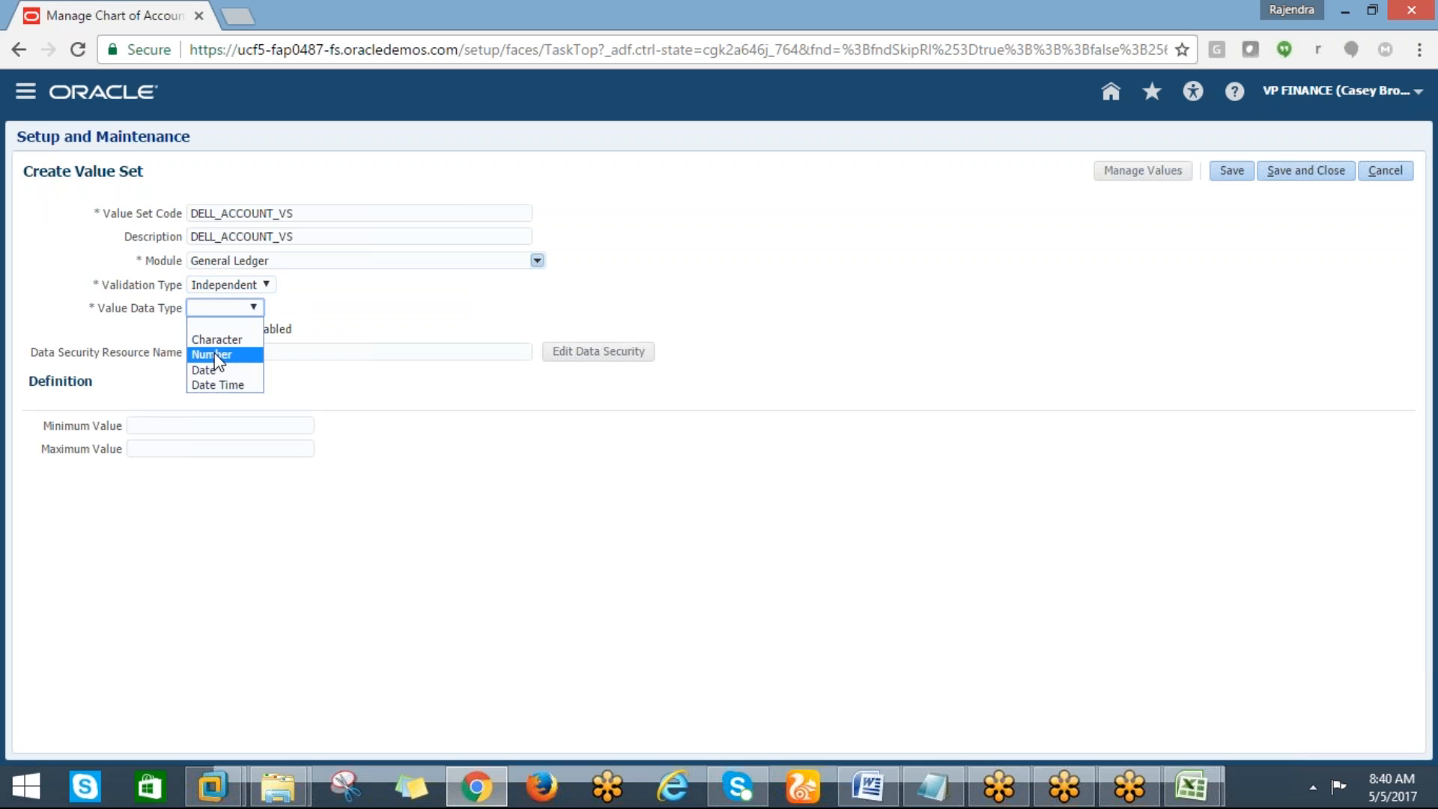
Set the value data type to Character with the value subtype Numeric digits only
{"action": "left_click", "coordinate": [217, 346]}
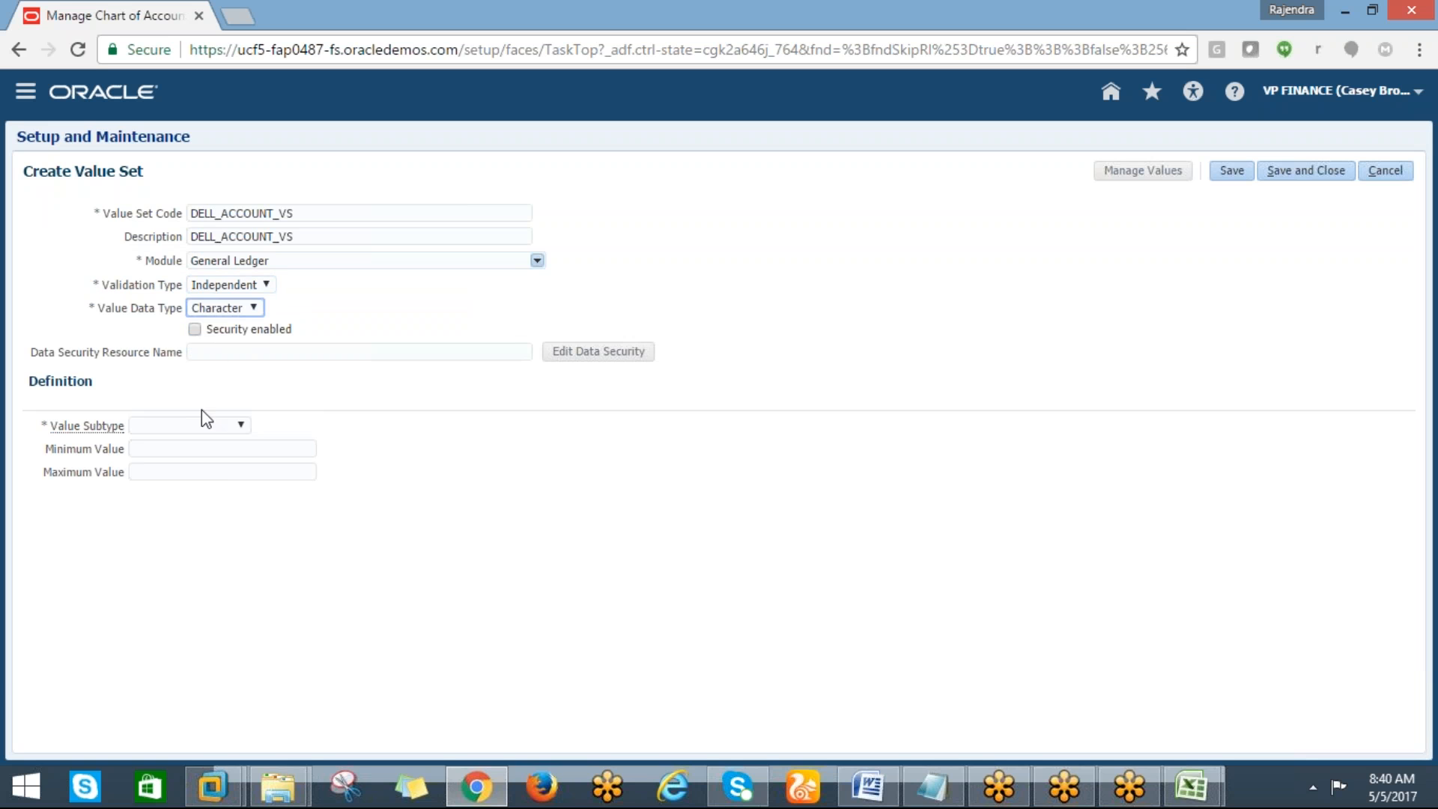
{"action": "left_click", "coordinate": [221, 424]}
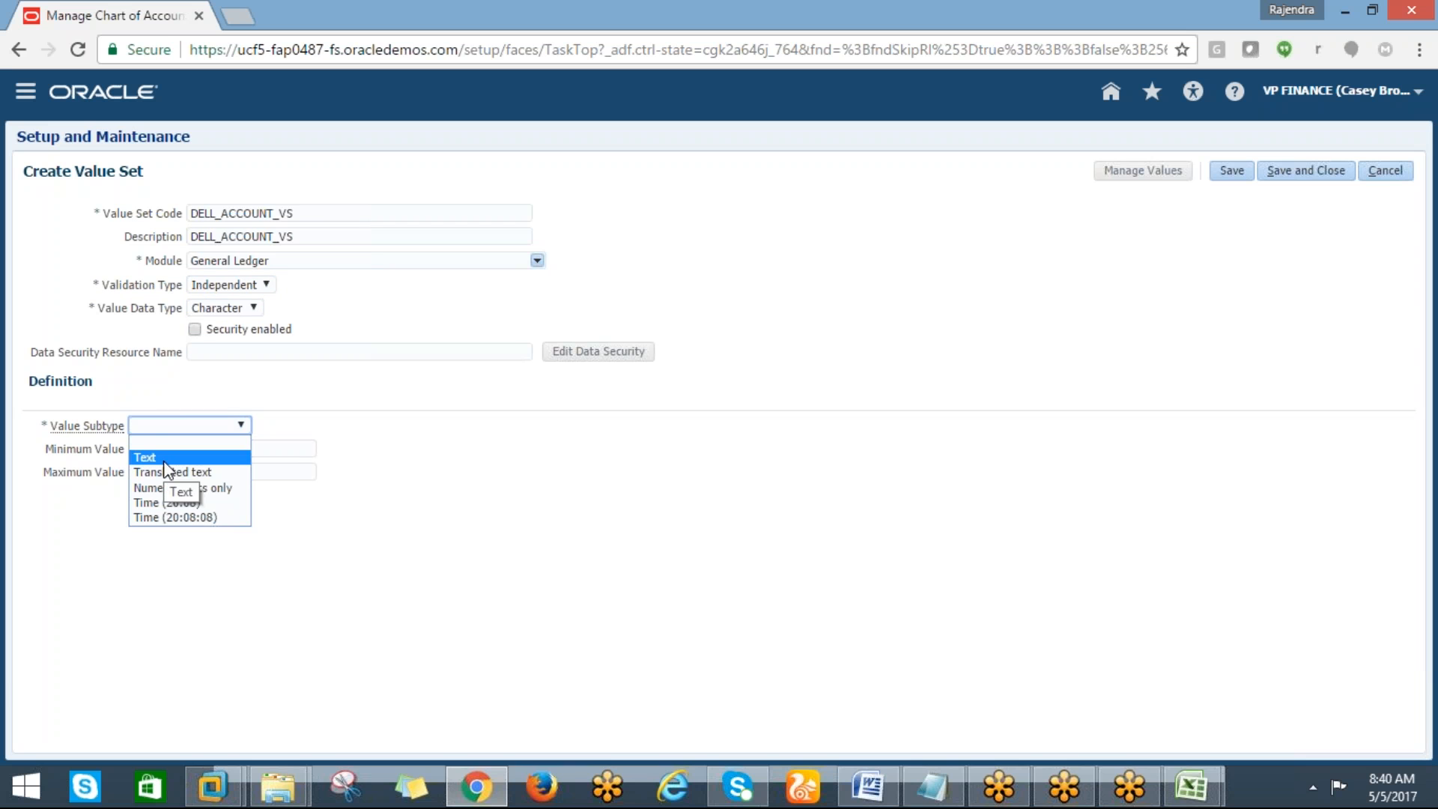
{"action": "left_click", "coordinate": [139, 516]}
{"action": "left_click", "coordinate": [164, 487]}
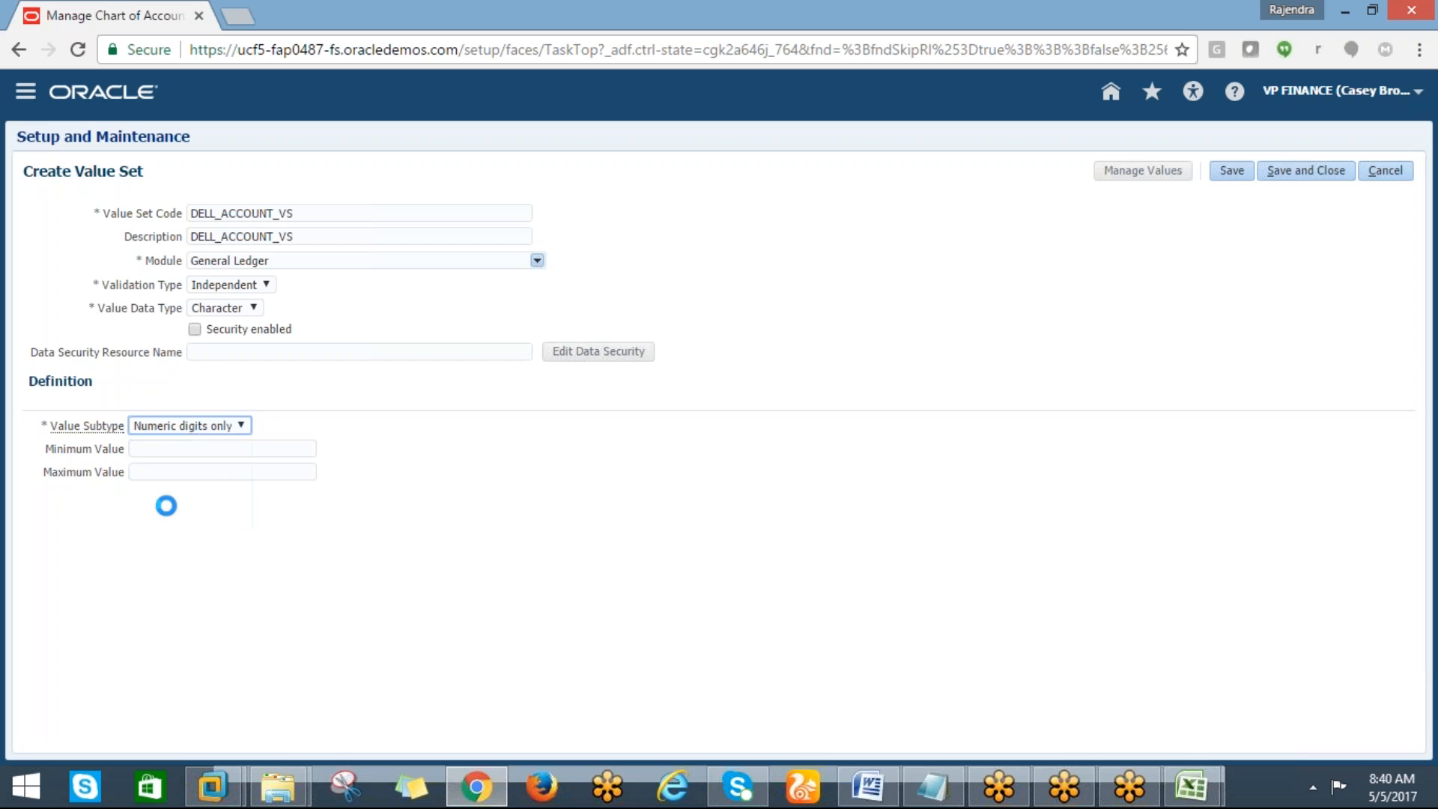
Set the maximum length to 3 and save and close the value set
{"action": "left_click", "coordinate": [170, 449]}
{"action": "type", "text": "3"}
{"action": "left_click", "coordinate": [1307, 174]}
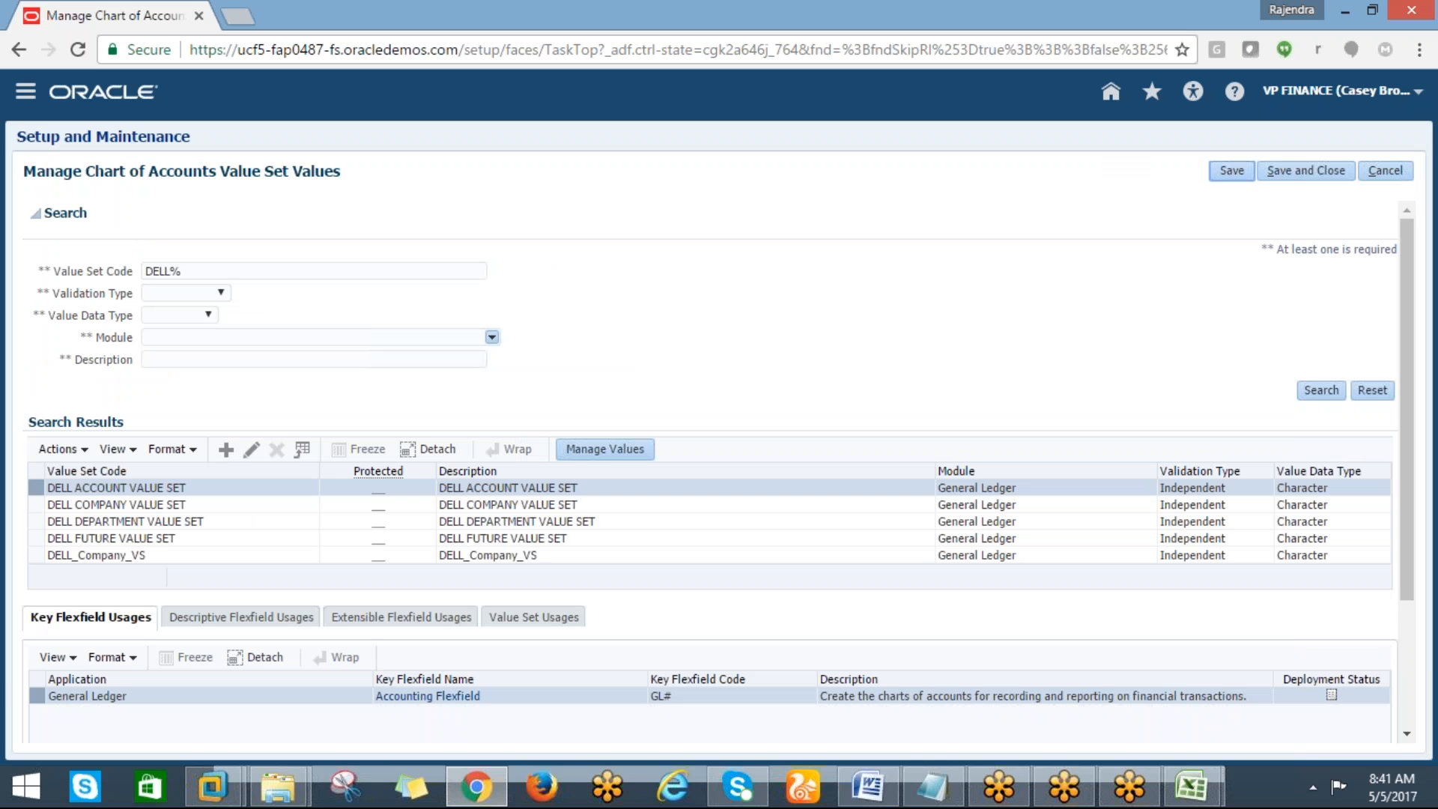
Create another value set with code DELL_DEPT_VS and copy the code into its description
{"action": "left_click", "coordinate": [226, 447]}
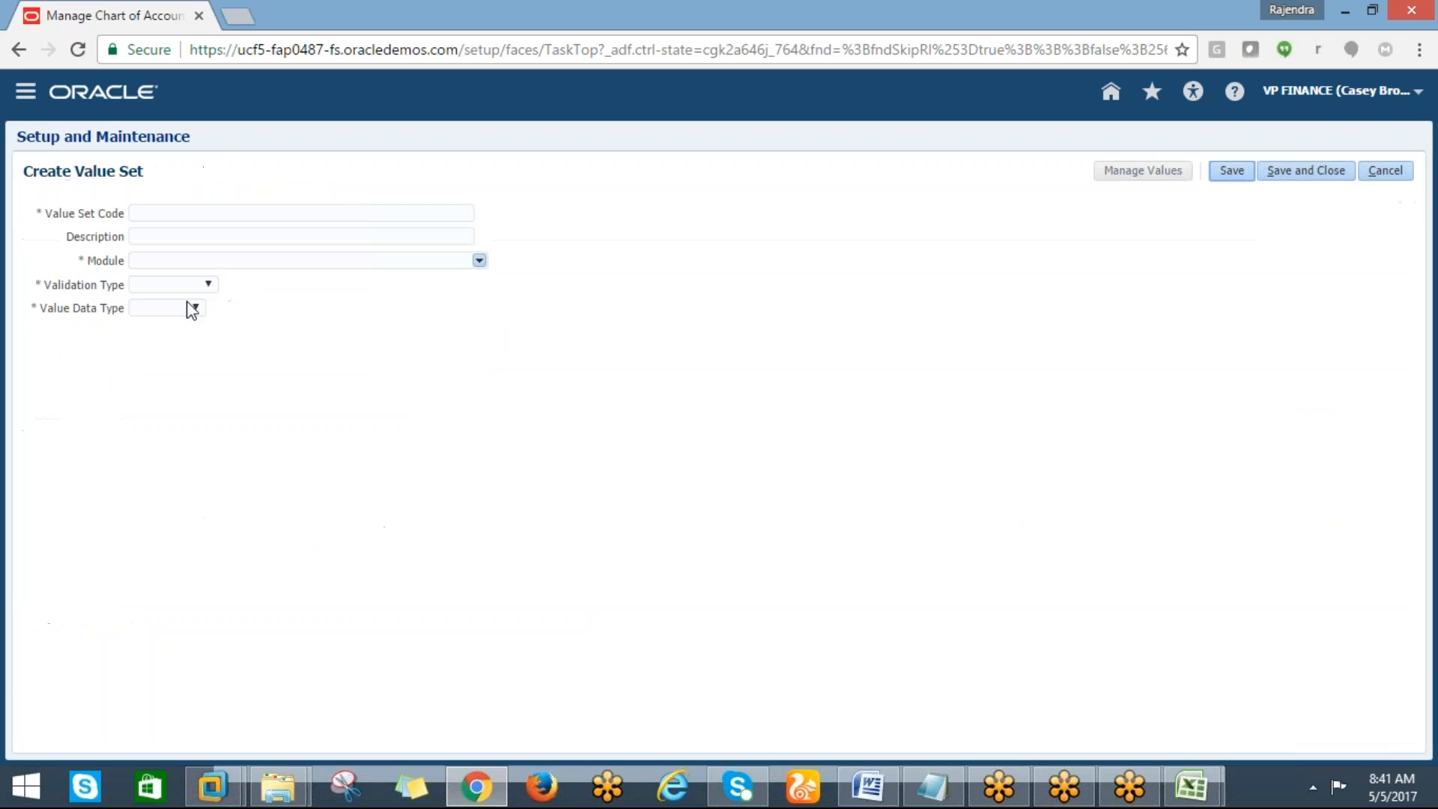
{"action": "left_click", "coordinate": [161, 218]}
{"action": "type", "text": "DELL"}
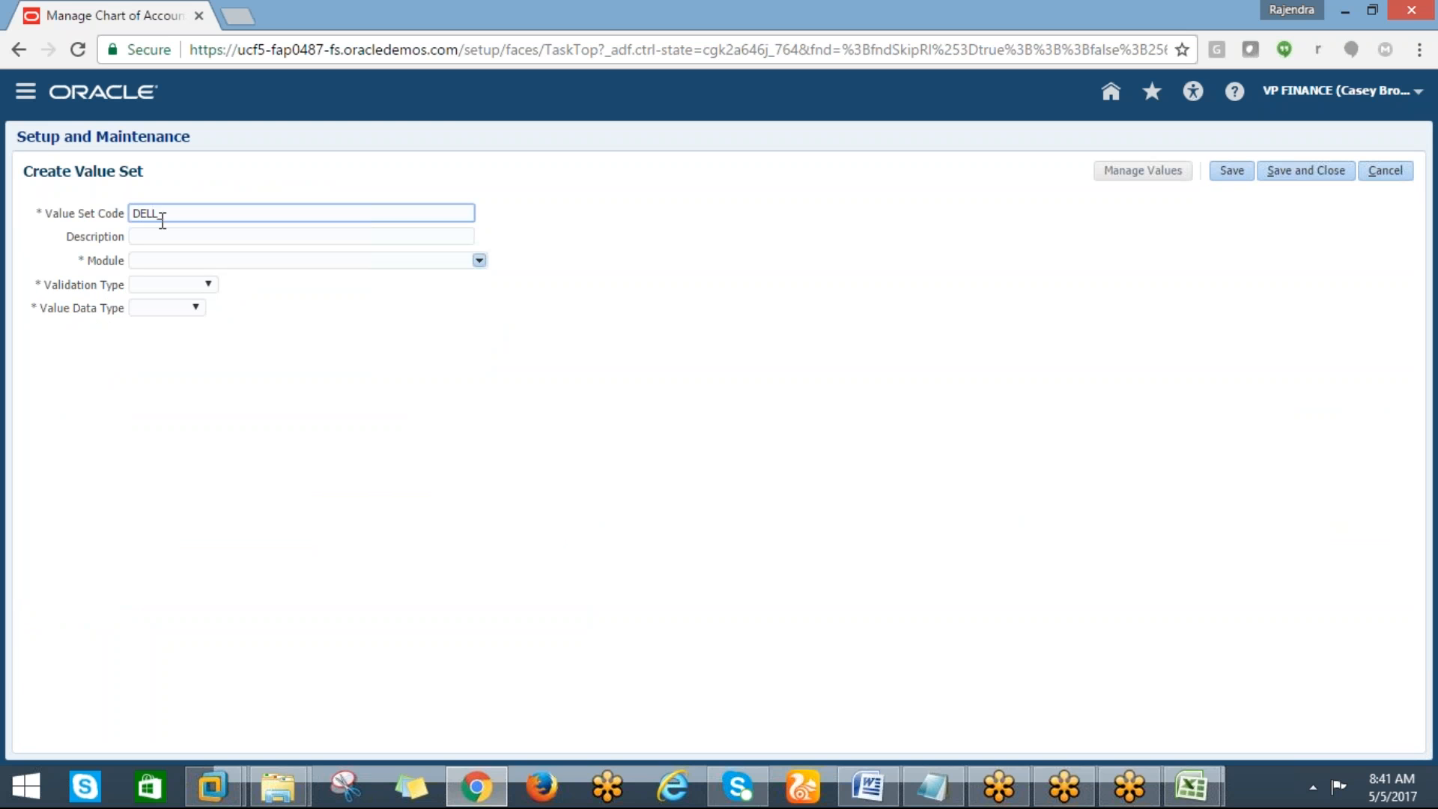
{"action": "type", "text": "_DEPT_VS"}
{"action": "key", "text": "Tab"}
{"action": "mouse_move", "coordinate": [162, 219]}
{"action": "left_mouse_down"}
{"action": "mouse_move", "coordinate": [215, 213]}
{"action": "mouse_move", "coordinate": [141, 218]}
{"action": "left_mouse_up"}
{"action": "left_click", "coordinate": [112, 211]}
{"action": "key", "text": "ctrl+c"}
{"action": "key", "text": "Tab"}
{"action": "key", "text": "ctrl+v"}
{"action": "key", "text": "Tab"}
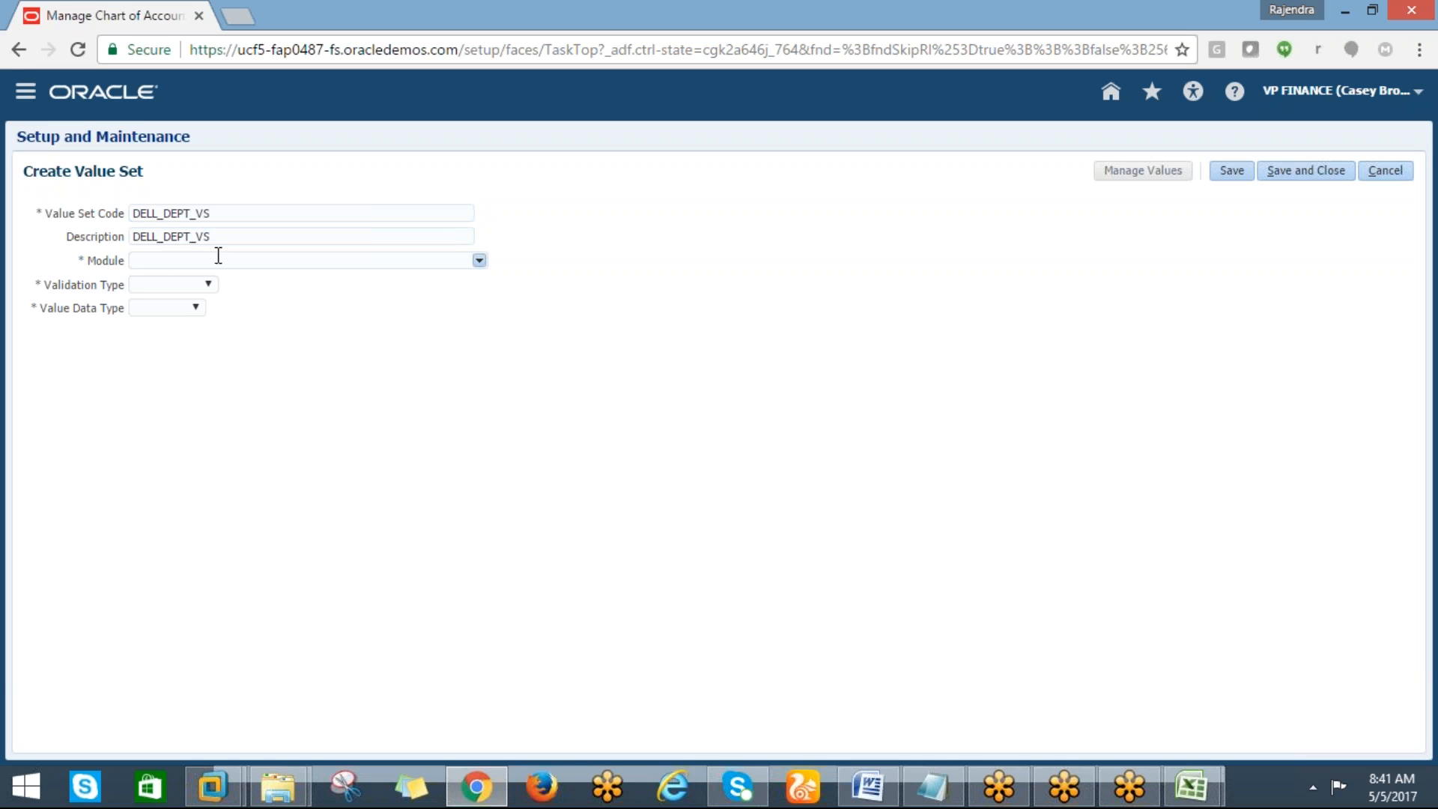
Set the department value set's module to General Ledger and validation type to Independent
{"action": "left_click", "coordinate": [479, 261]}
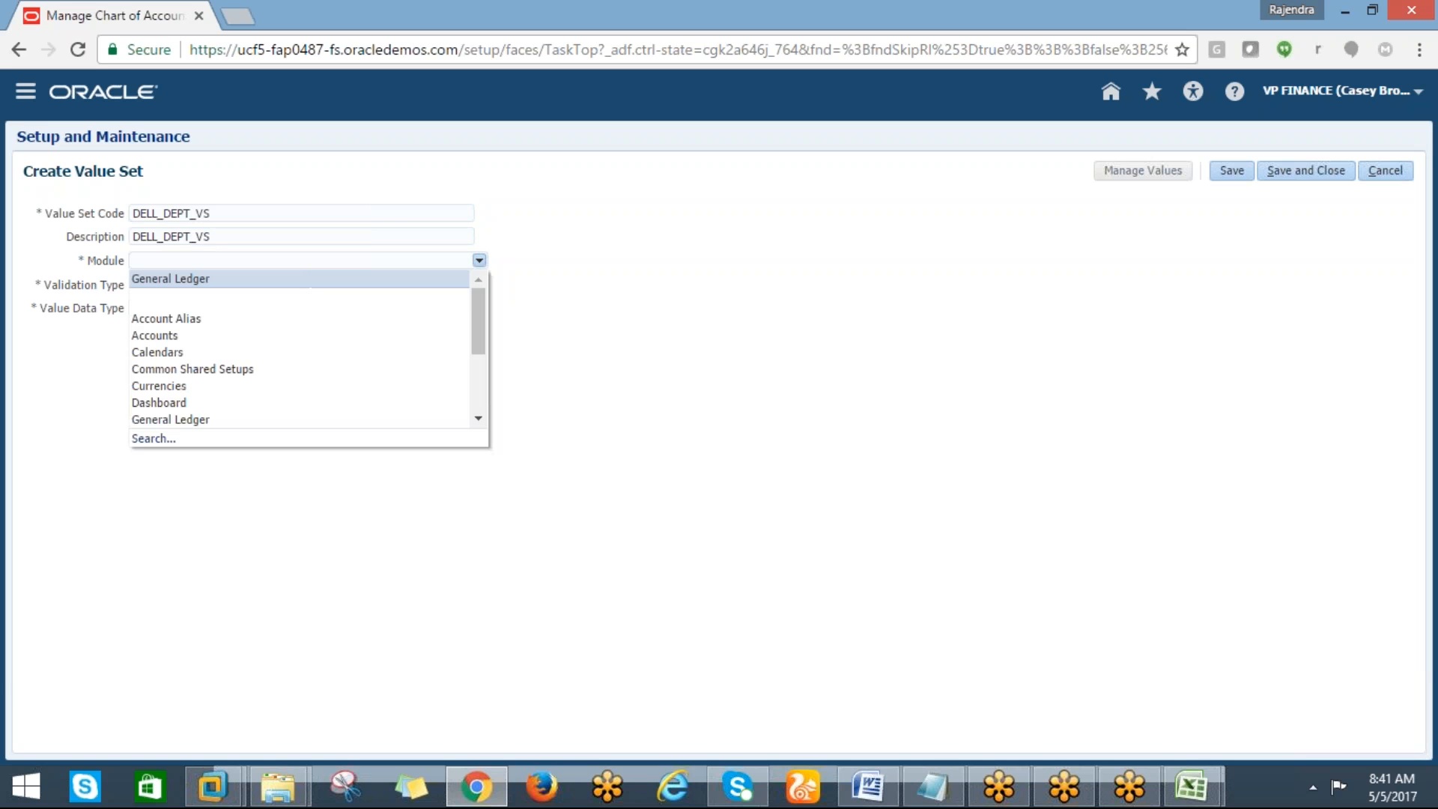
{"action": "left_click", "coordinate": [178, 282]}
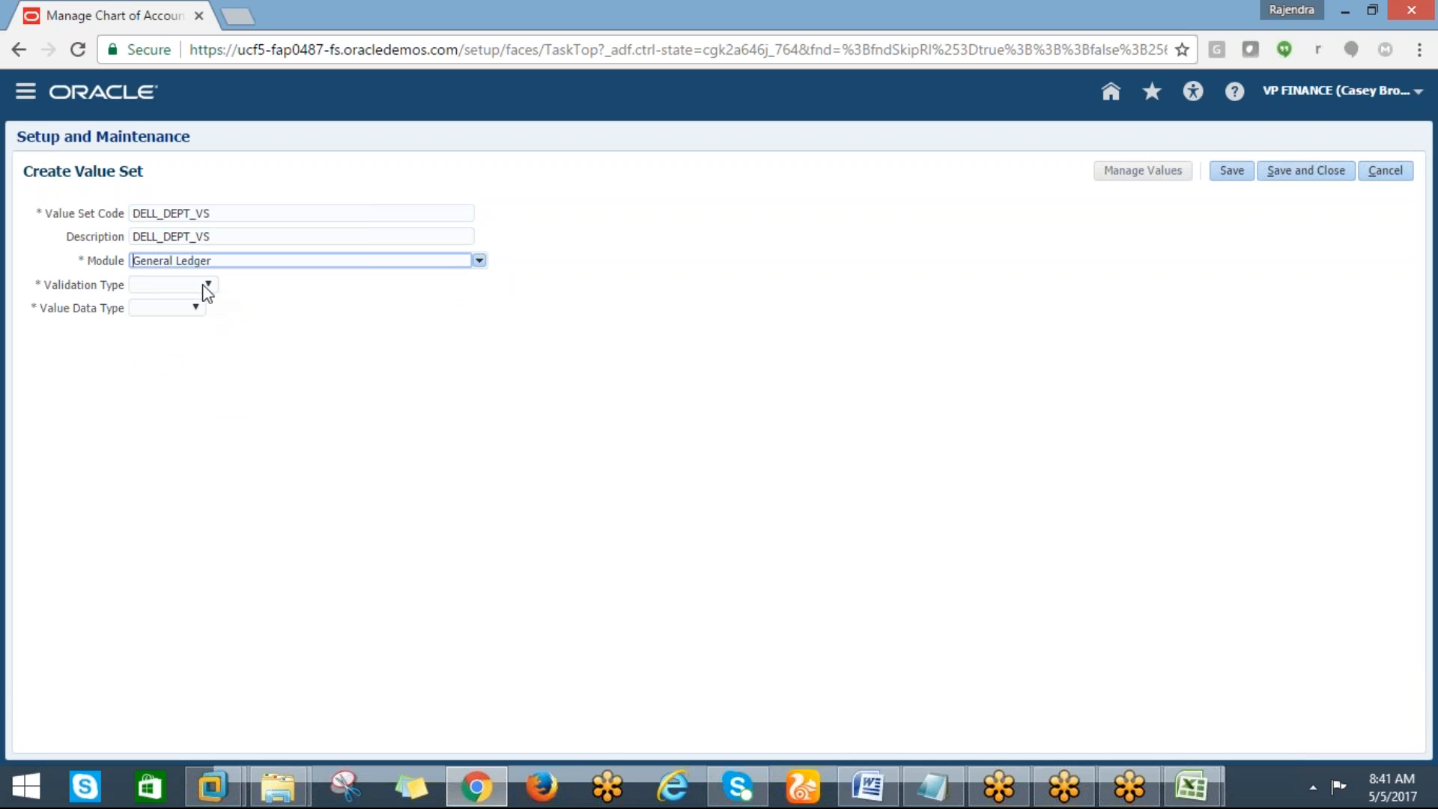
{"action": "left_click", "coordinate": [202, 287]}
{"action": "left_click", "coordinate": [167, 331]}
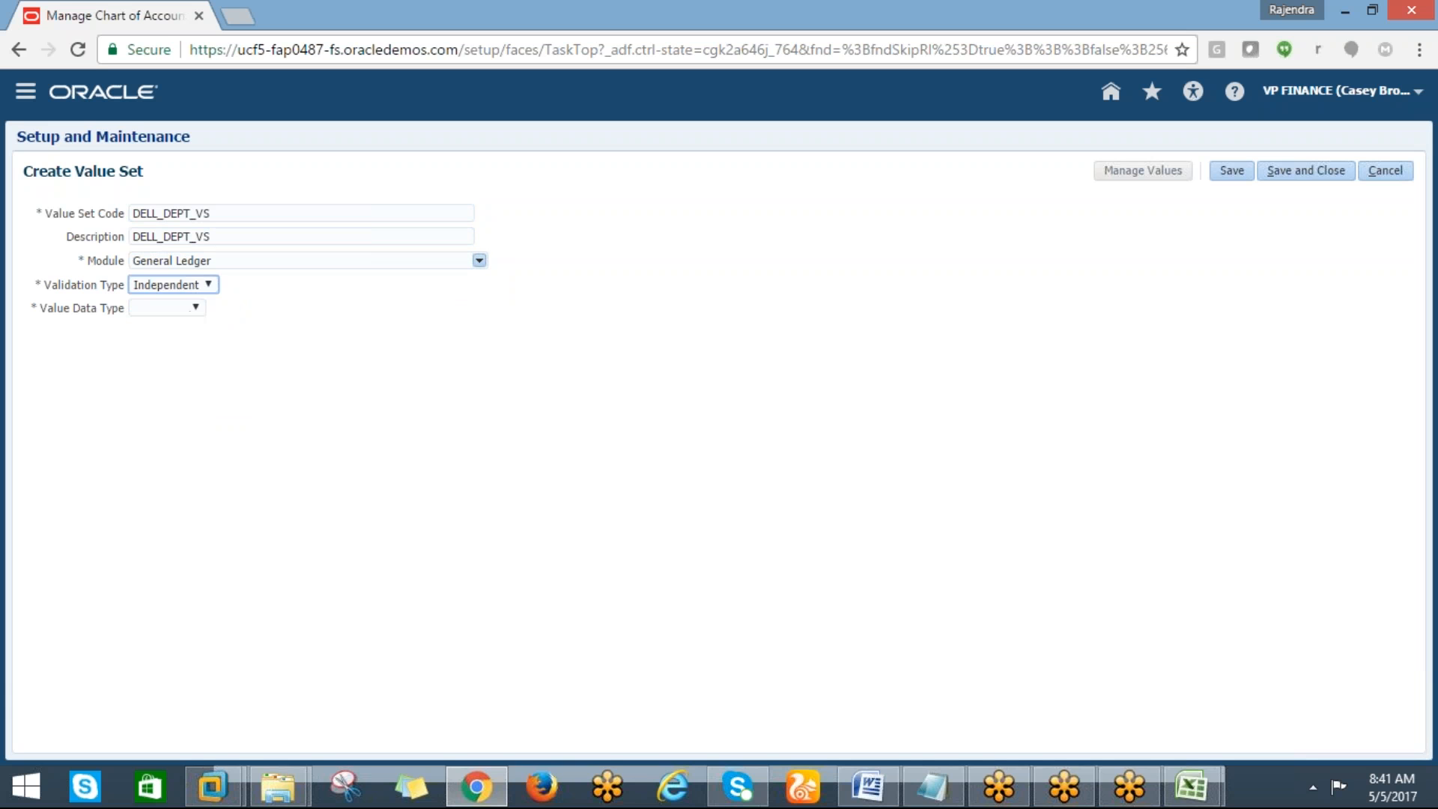
Set the value data type to Character with the value subtype Numeric digits only
{"action": "left_click", "coordinate": [253, 309]}
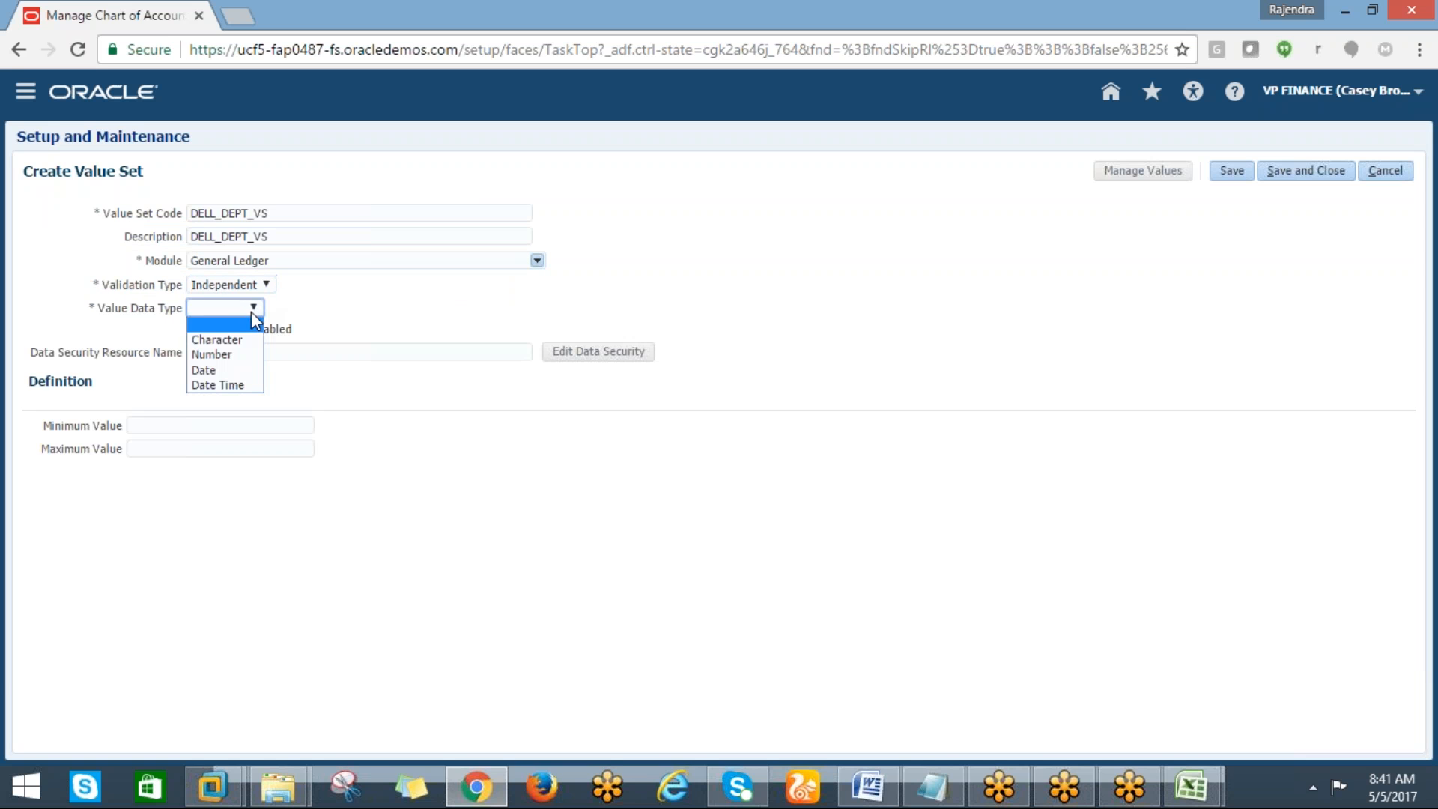
{"action": "left_click", "coordinate": [217, 352]}
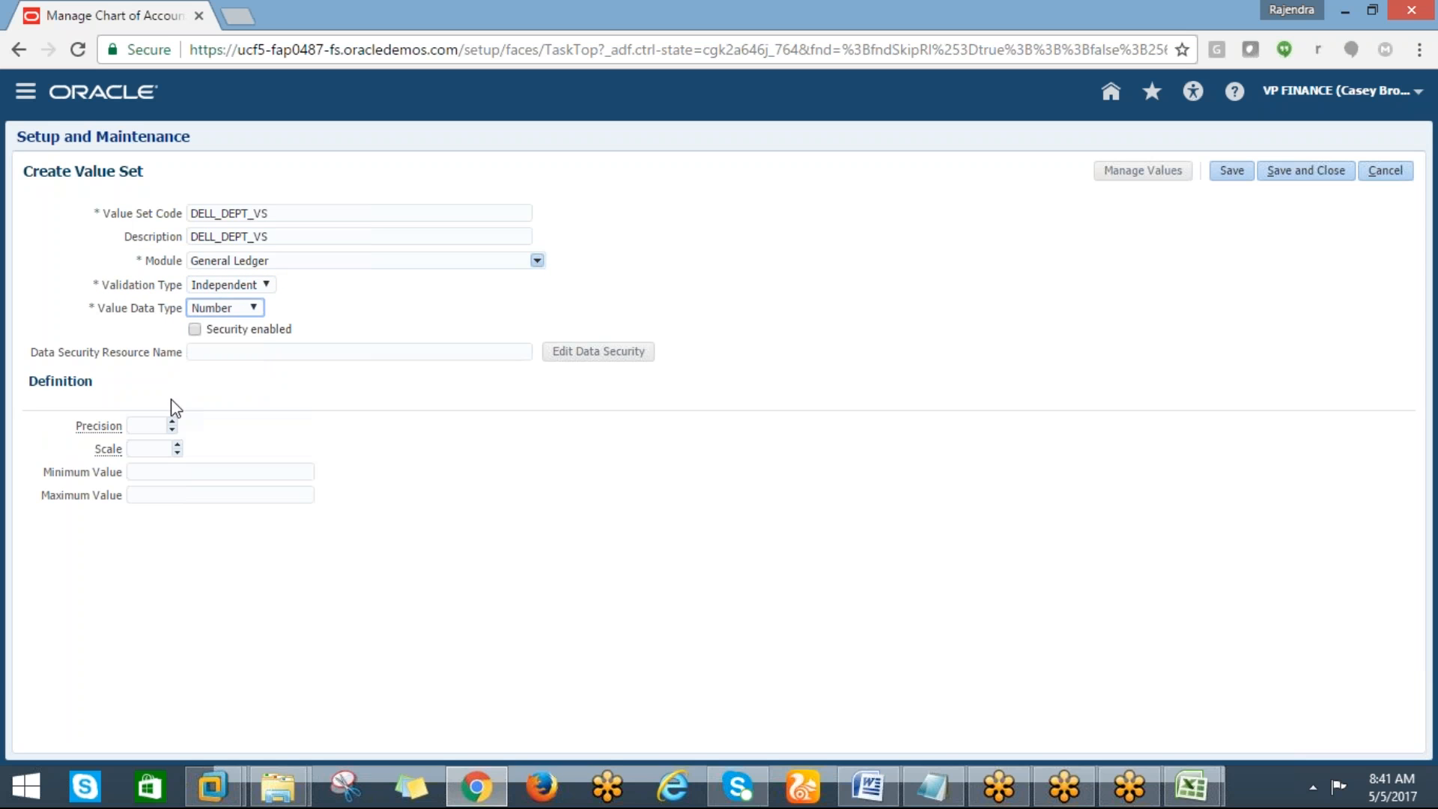
{"action": "left_click", "coordinate": [256, 309]}
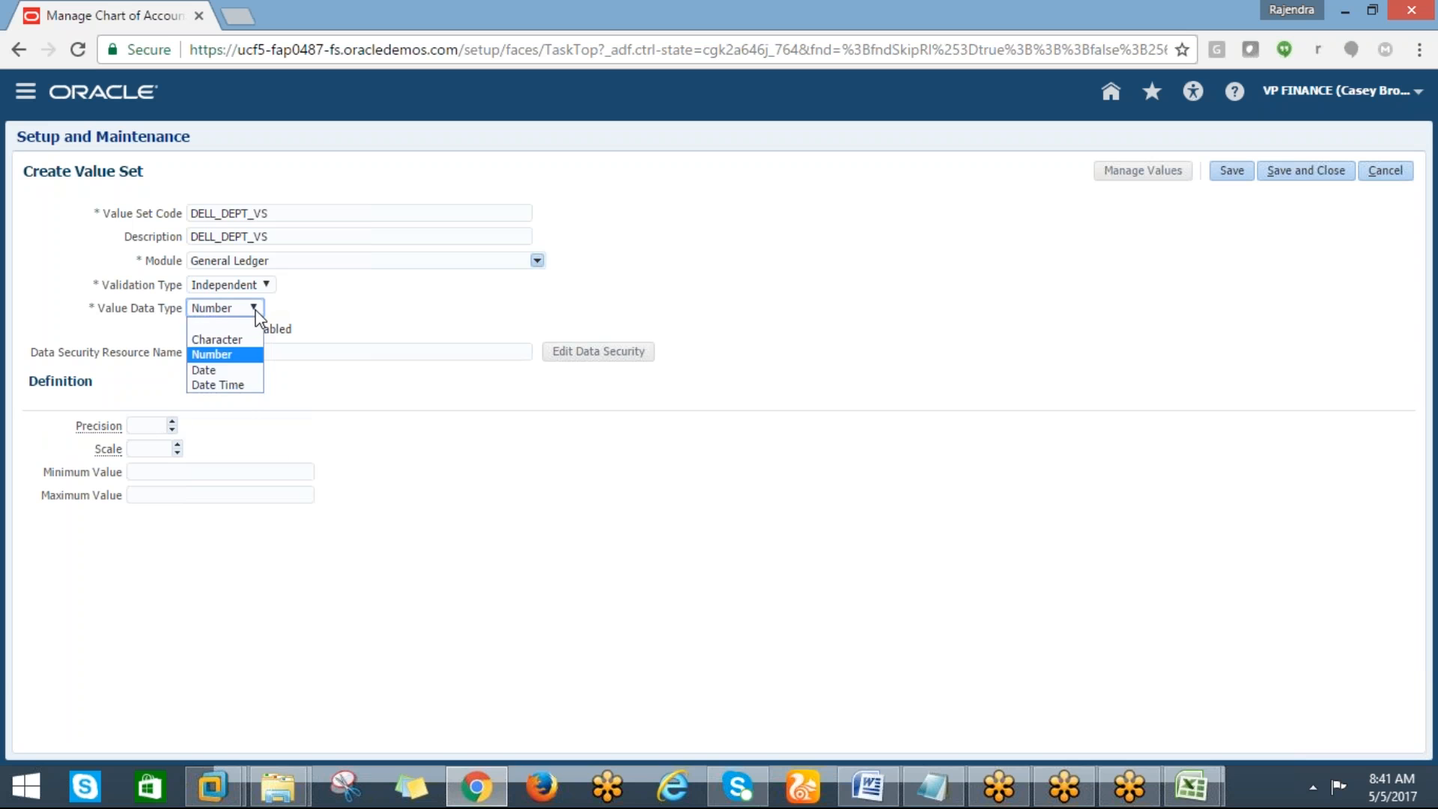
{"action": "left_click", "coordinate": [214, 334]}
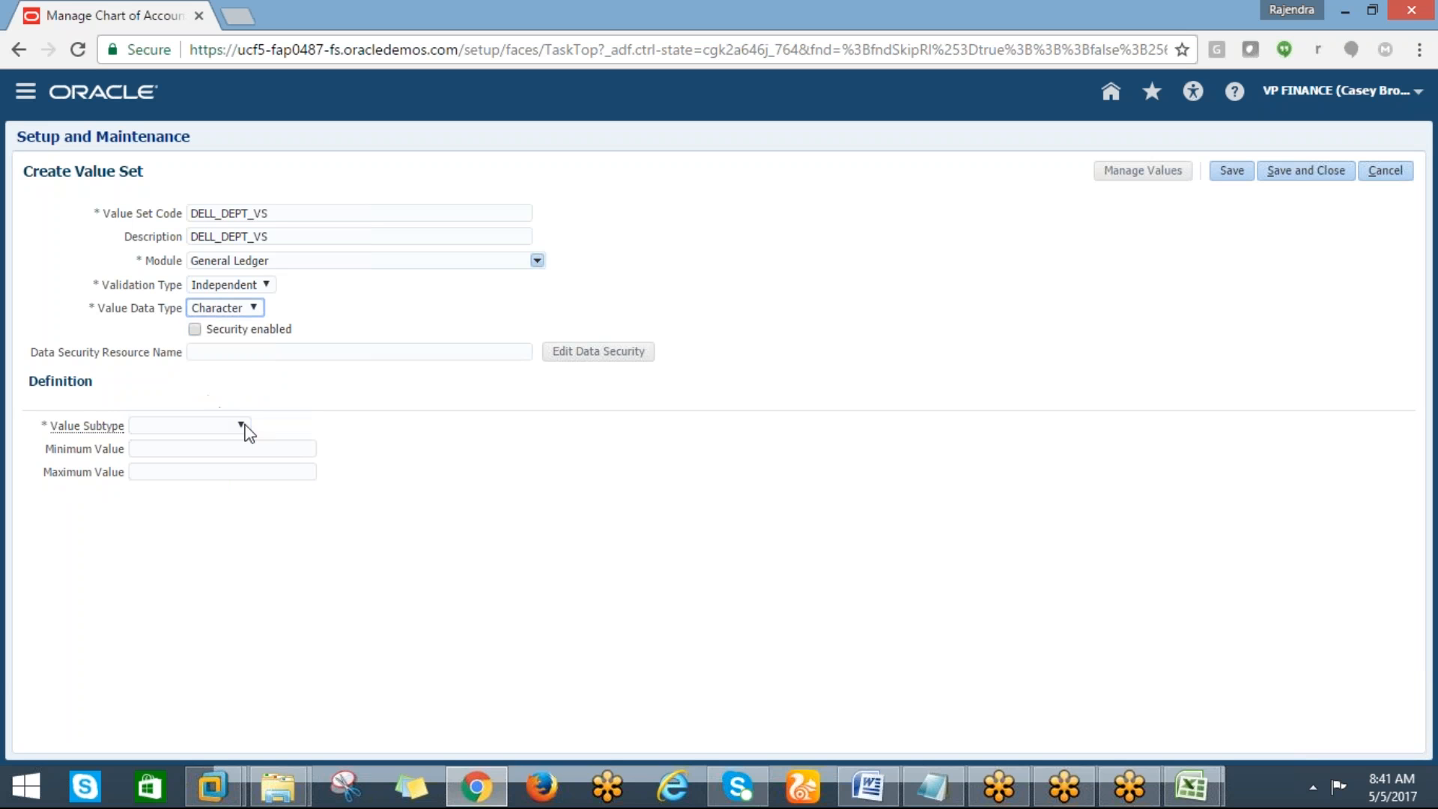
{"action": "left_click", "coordinate": [240, 425]}
{"action": "left_click", "coordinate": [180, 488]}
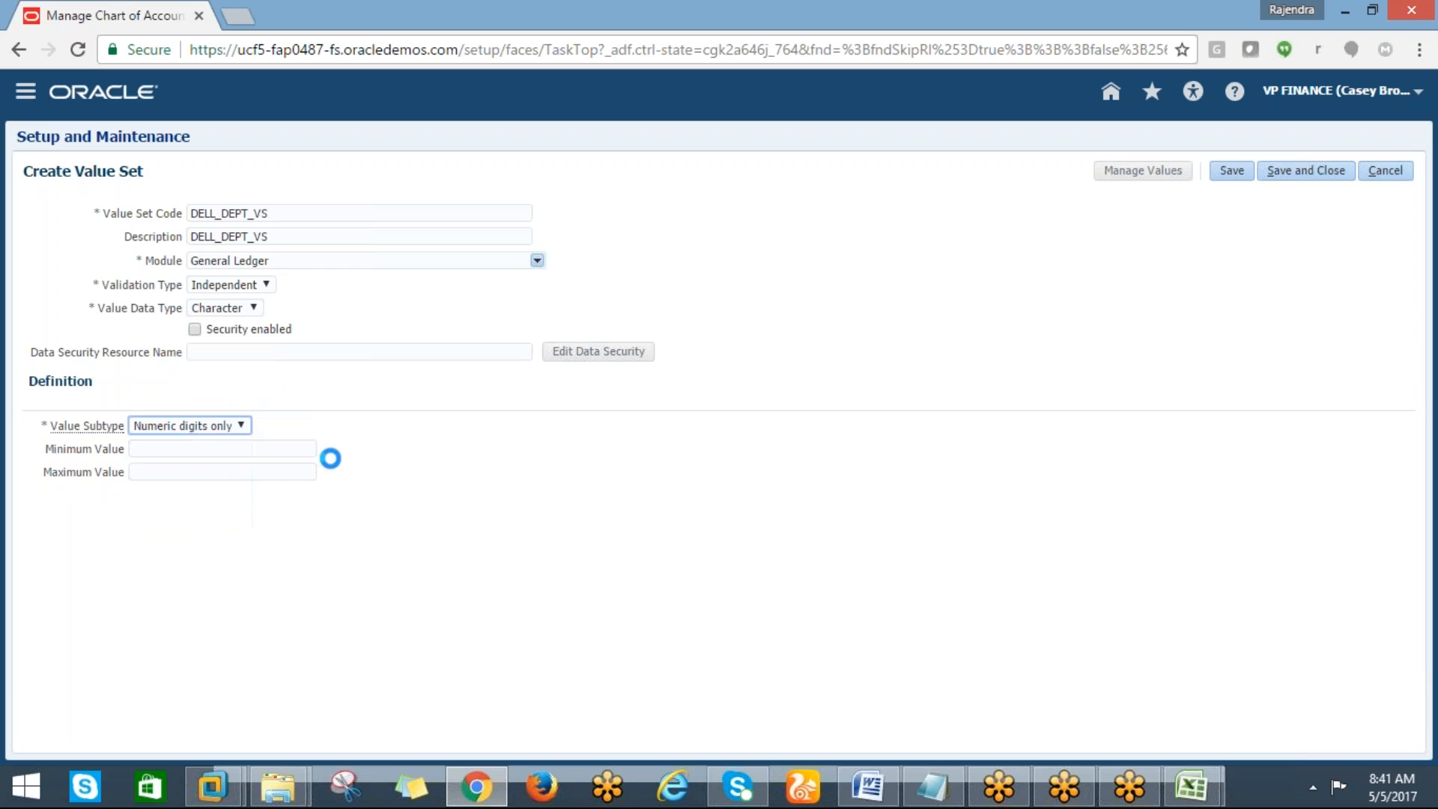
Set the maximum length to 4 and save and close the department value set
{"action": "left_click", "coordinate": [167, 448]}
{"action": "type", "text": "4"}
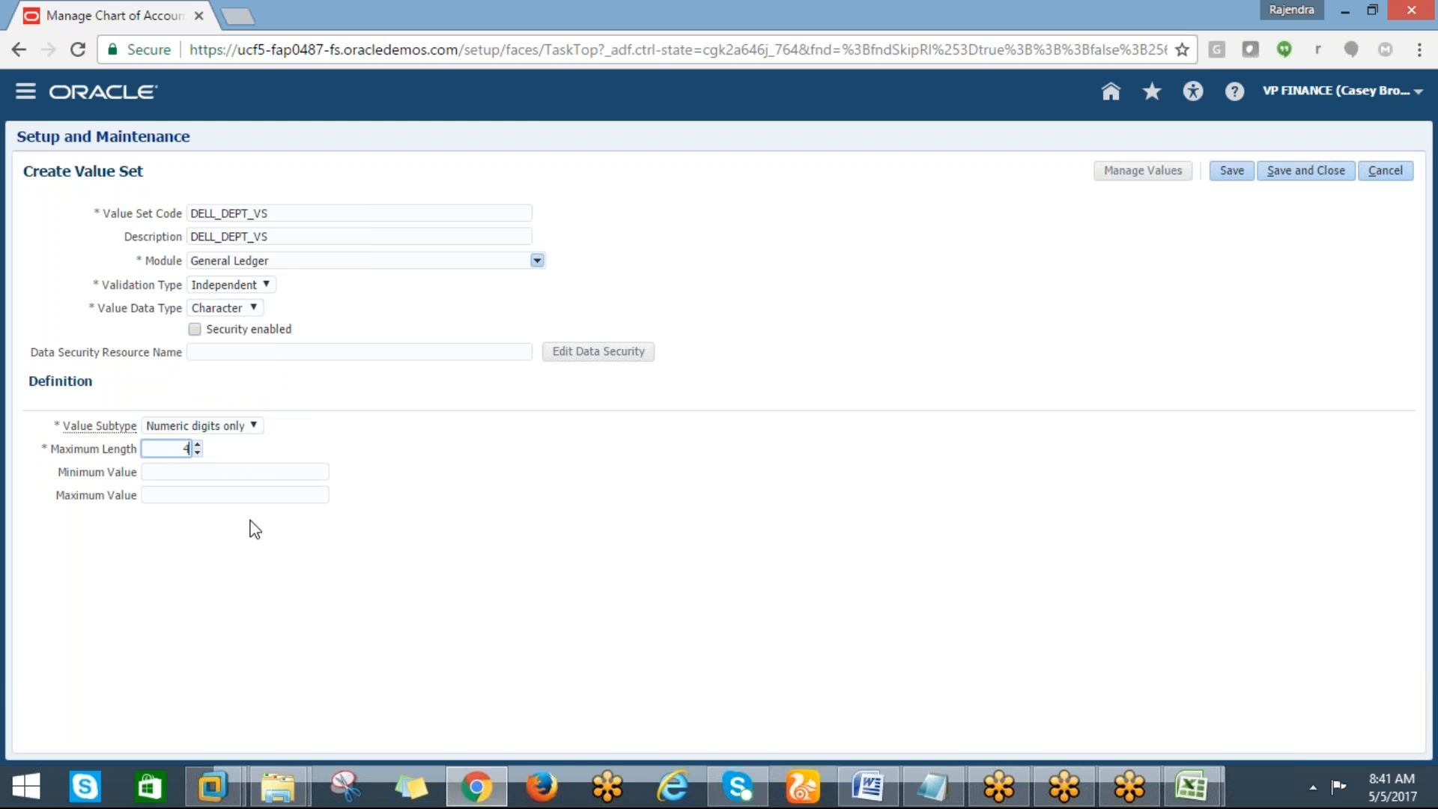
{"action": "left_click", "coordinate": [1289, 172]}
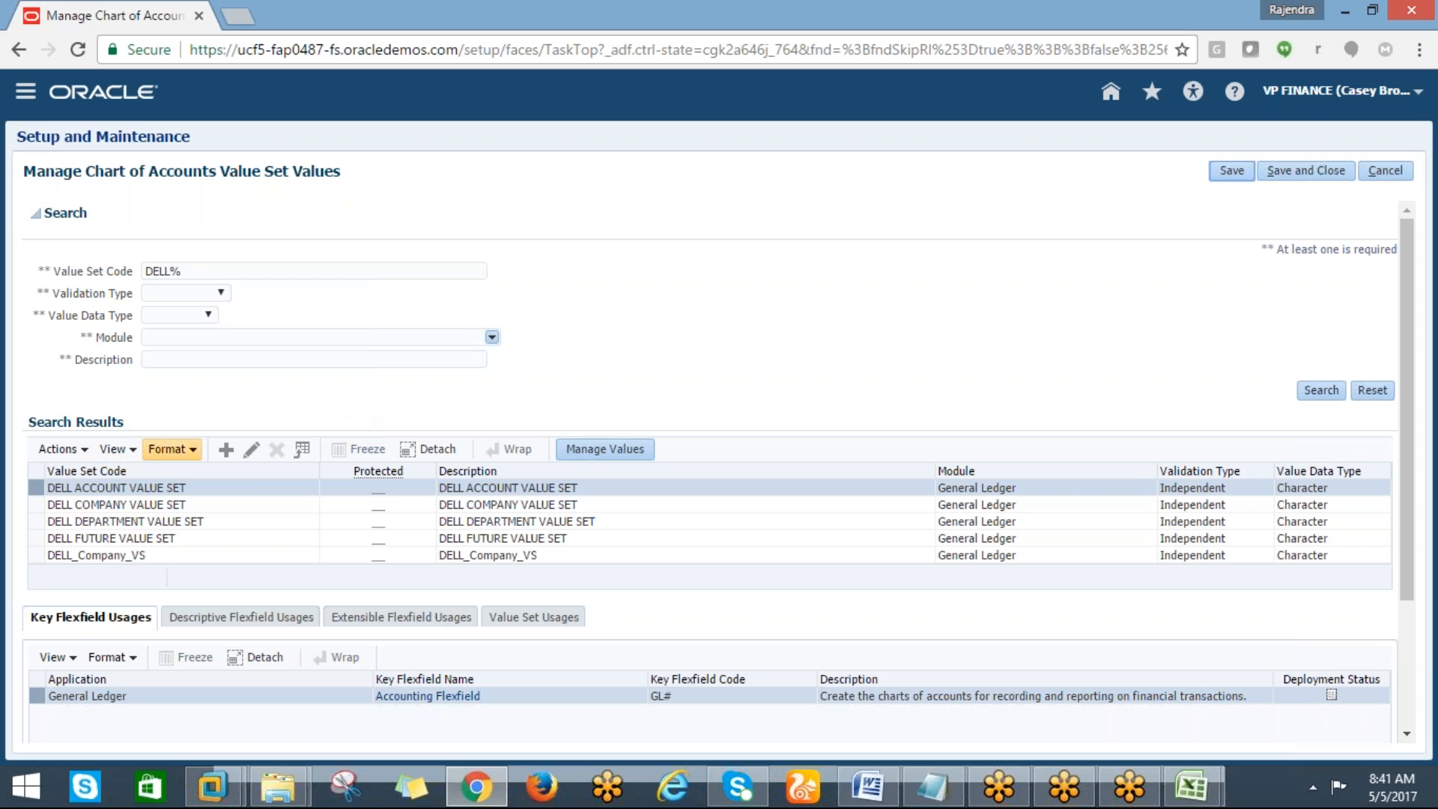
Create another value set with code DELL_PRODUCT_VS
{"action": "left_click", "coordinate": [225, 450]}
{"action": "left_click", "coordinate": [136, 213]}
{"action": "type", "text": "DELL_PRODUCT_VS"}
{"action": "key", "text": "Tab"}
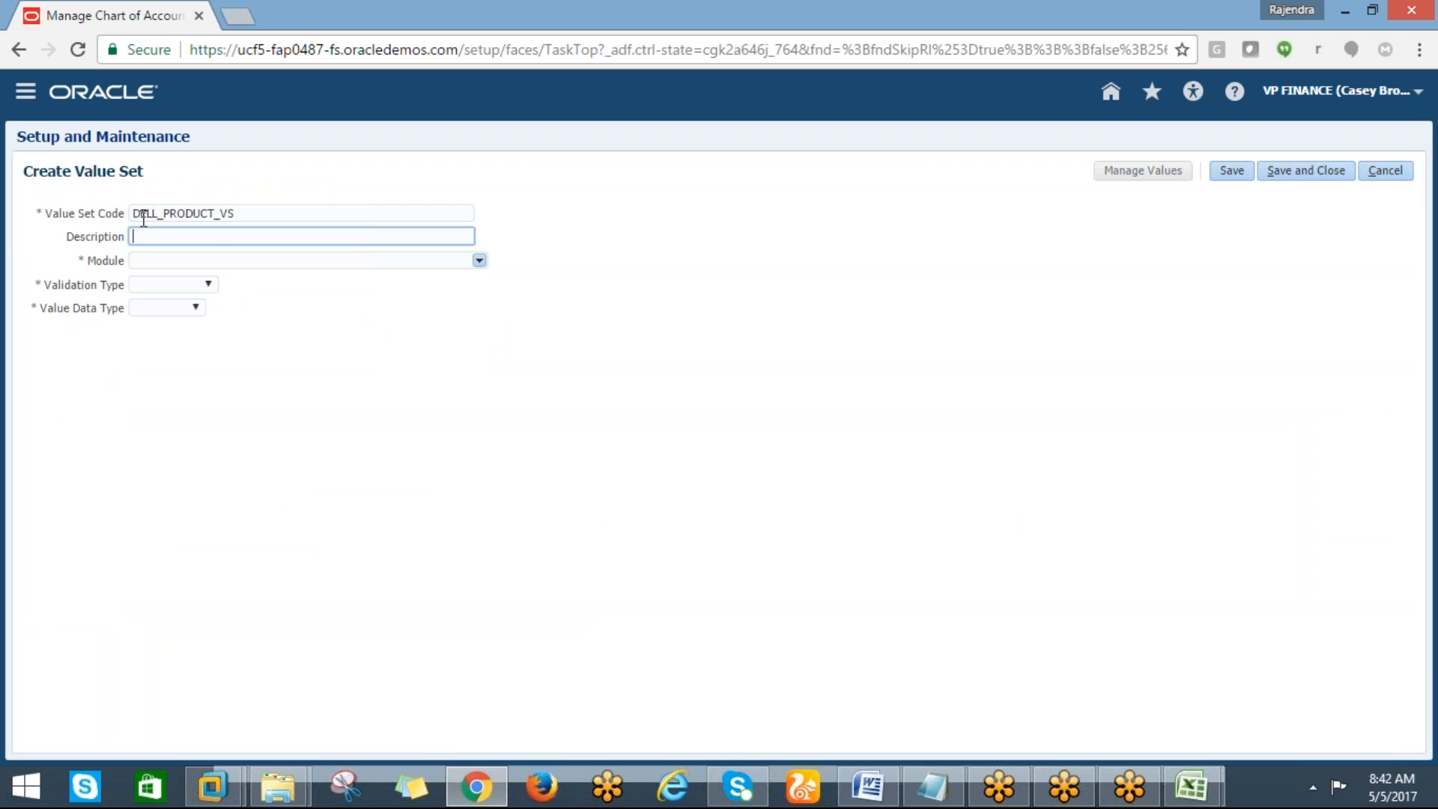
Set the product value set's module to General Ledger and validation type to Independent
{"action": "key", "text": "Tab"}
{"action": "left_click", "coordinate": [479, 260]}
{"action": "left_click", "coordinate": [208, 281]}
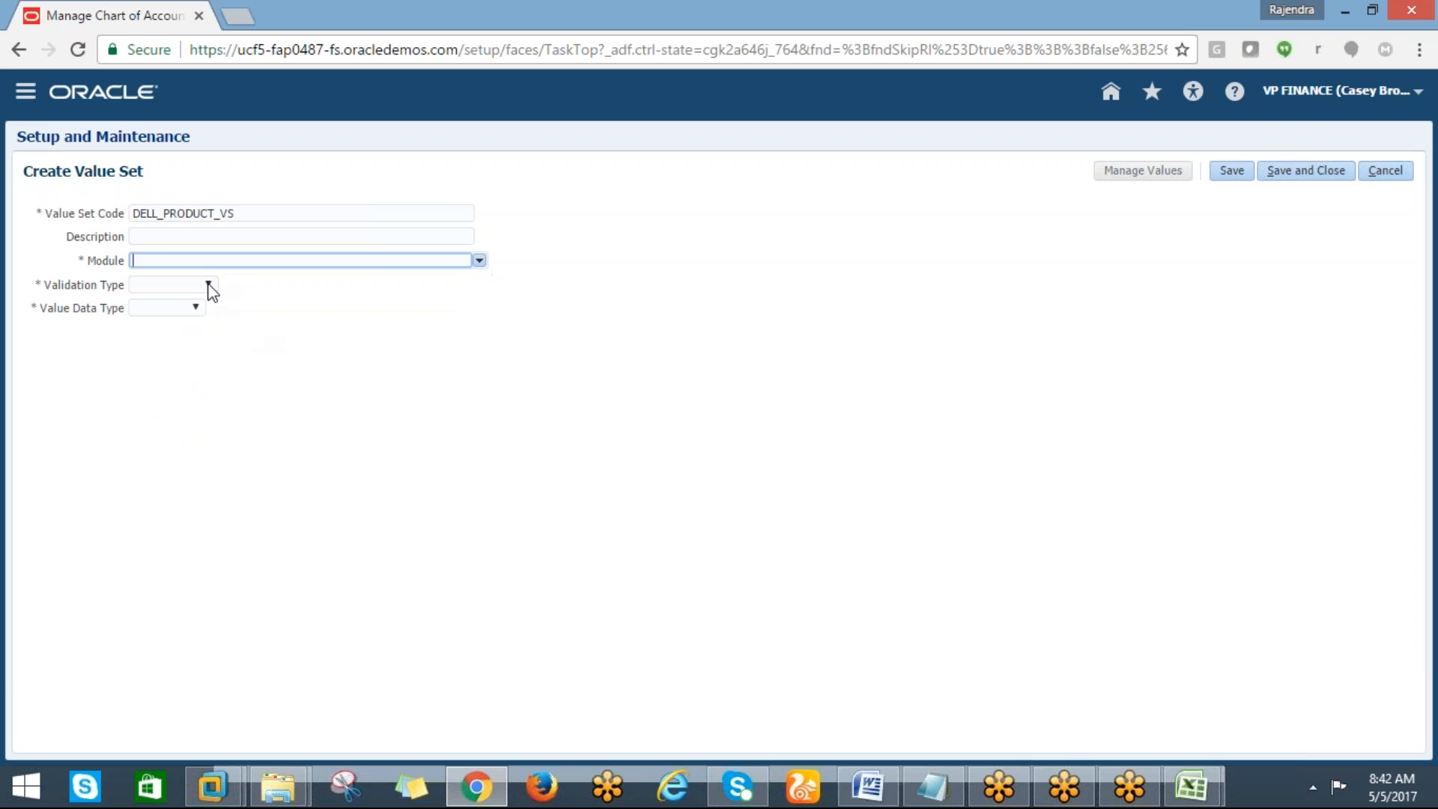
{"action": "left_click", "coordinate": [209, 286]}
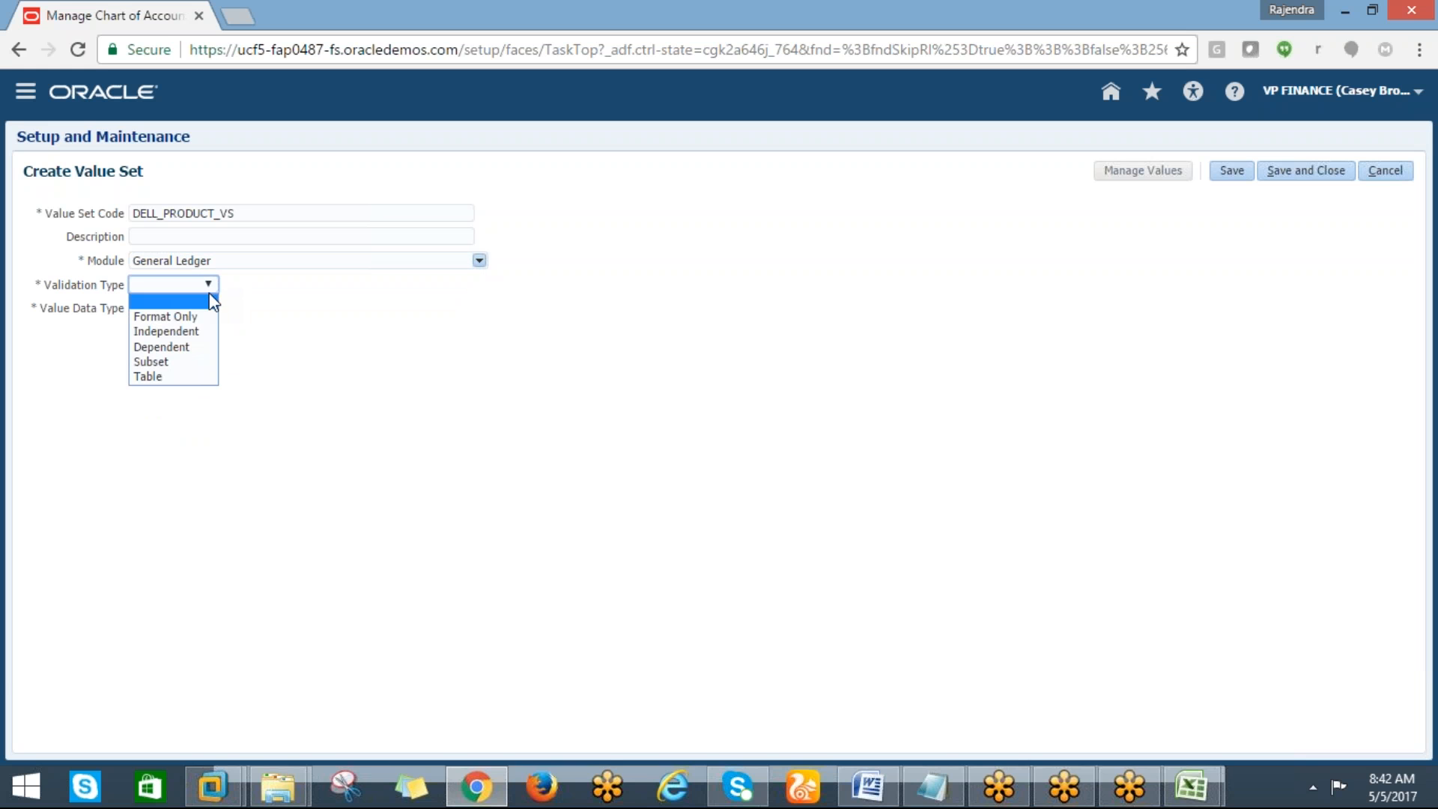
{"action": "left_click", "coordinate": [179, 331]}
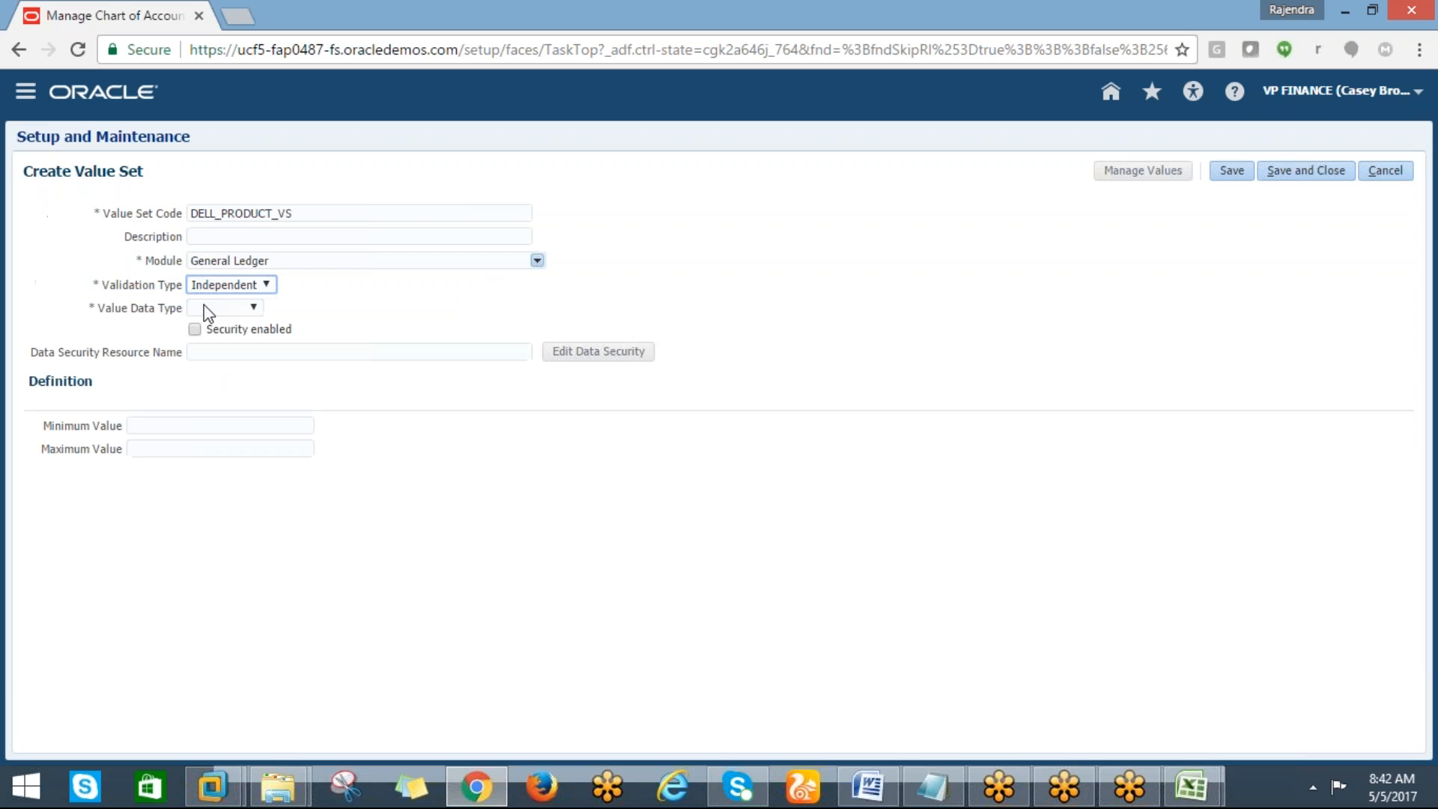
Set the data type to Character with subtype Numeric digits only, then save and close the product value set
{"action": "left_click", "coordinate": [243, 306]}
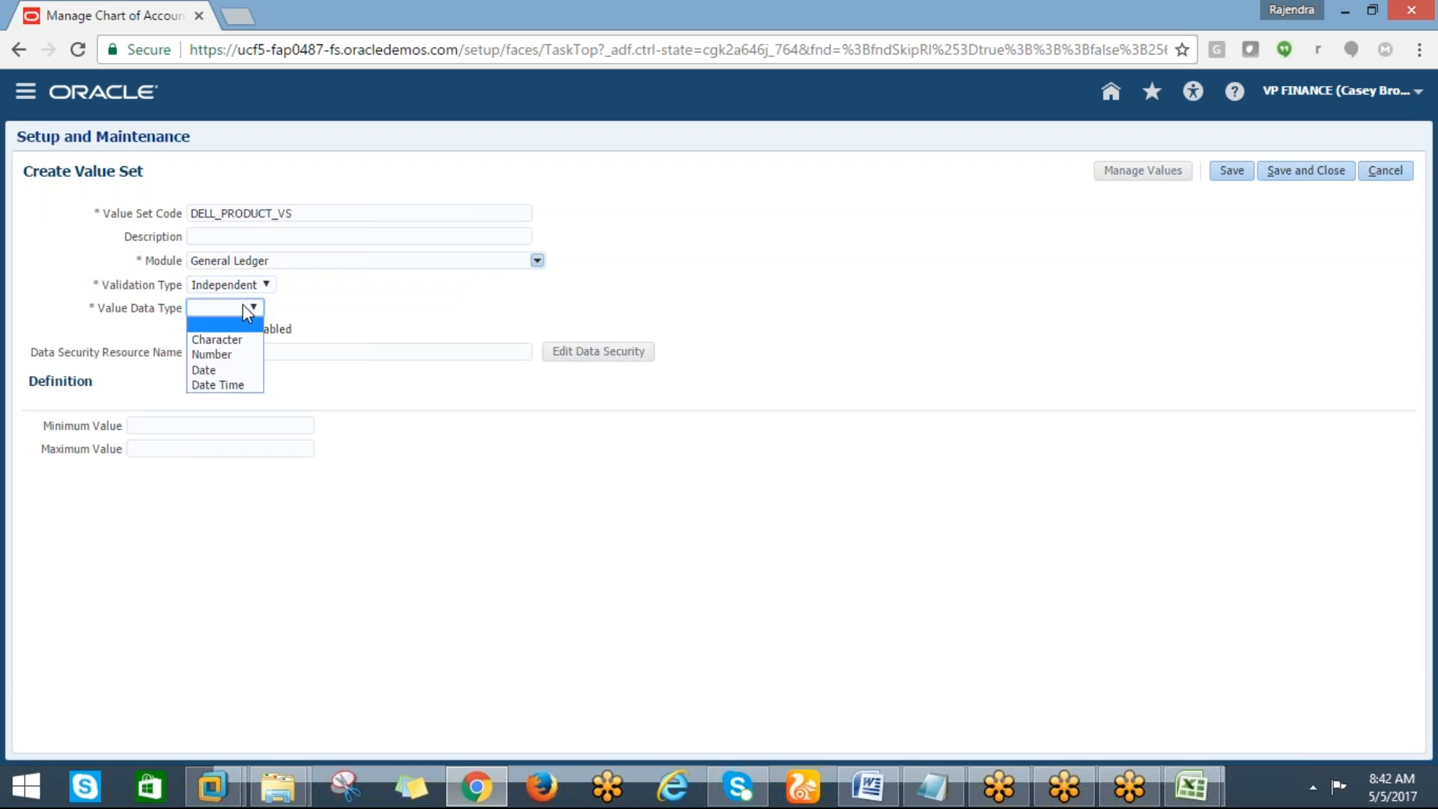
{"action": "left_click", "coordinate": [216, 339]}
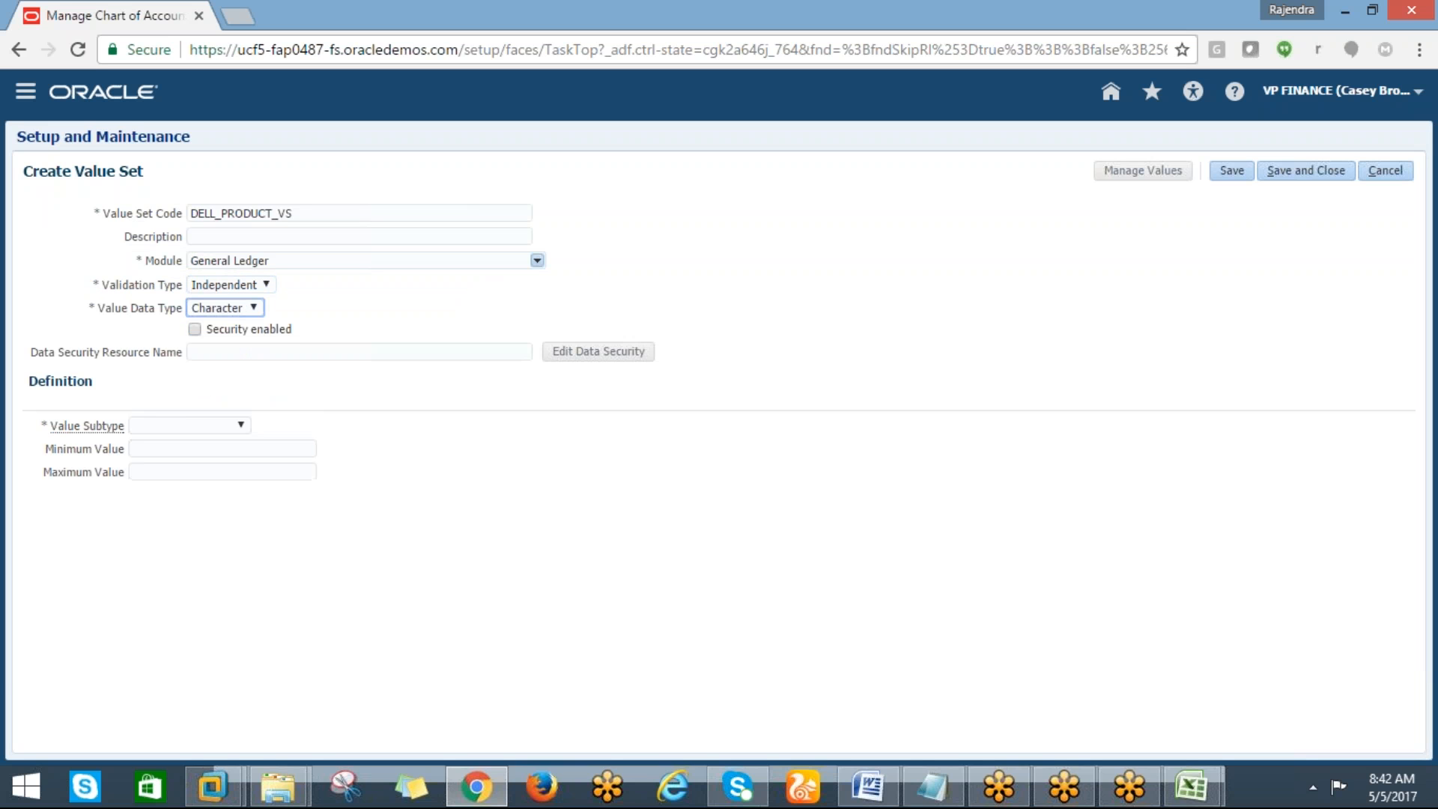
{"action": "left_click", "coordinate": [171, 425]}
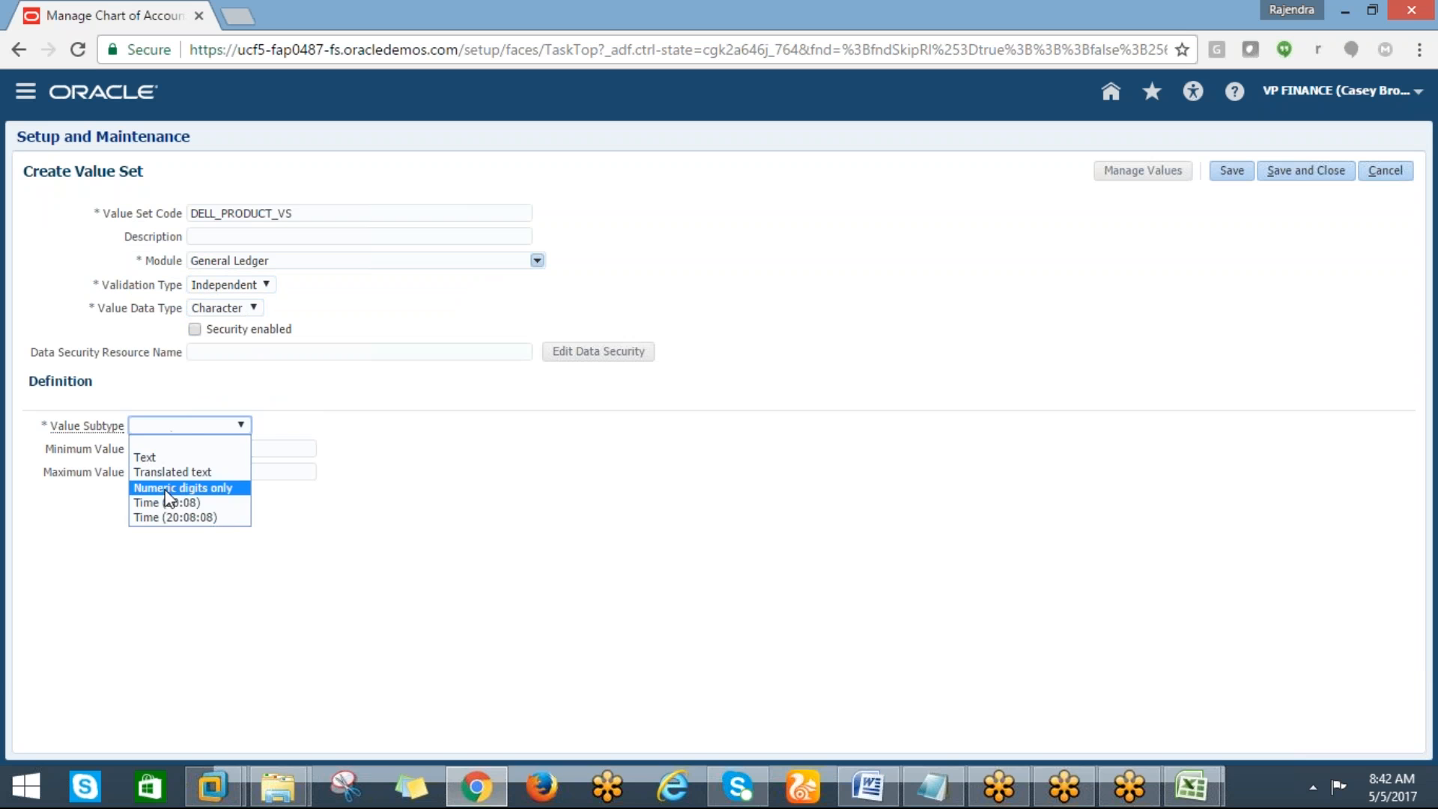
{"action": "left_click", "coordinate": [170, 491]}
{"action": "left_click", "coordinate": [178, 455]}
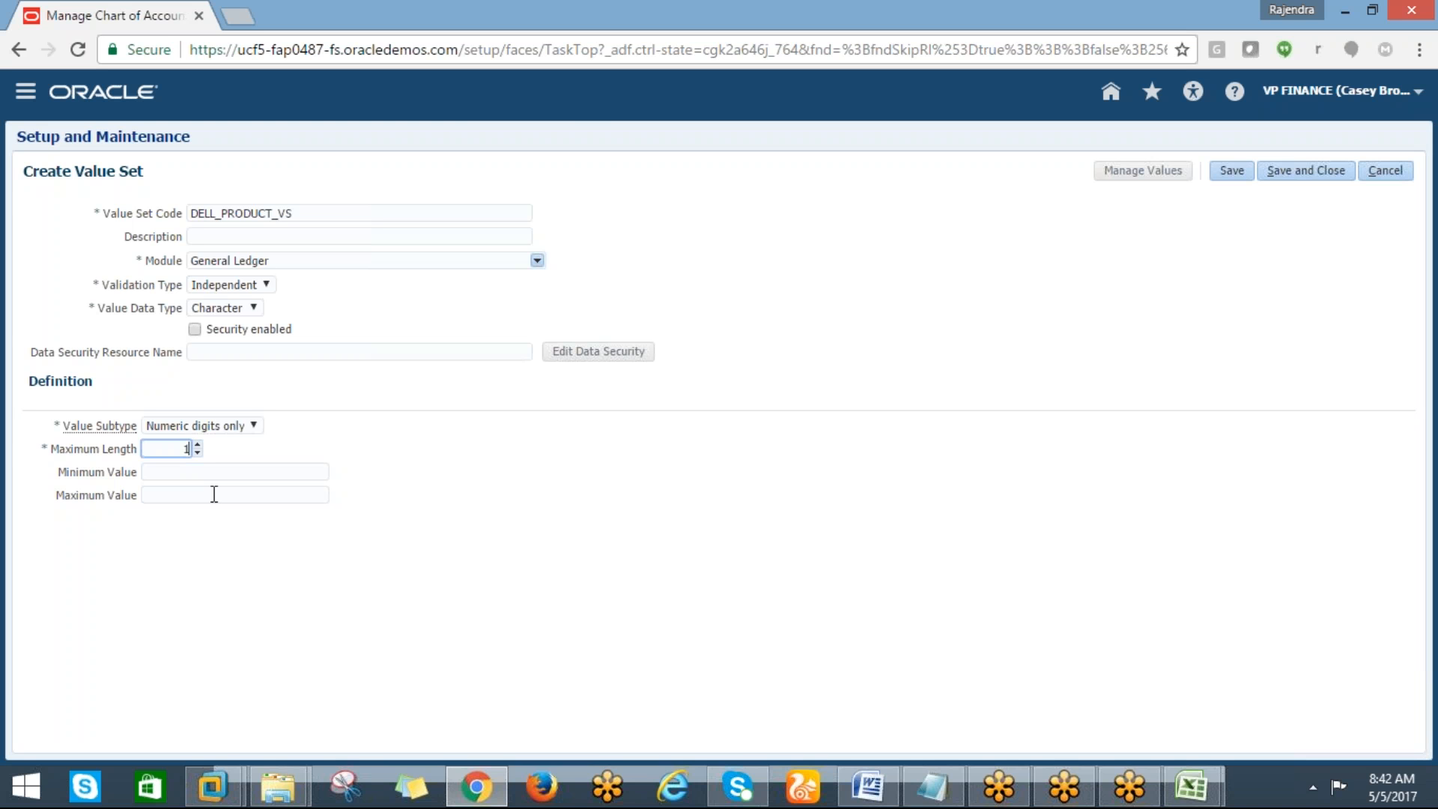
{"action": "left_click", "coordinate": [1305, 170]}
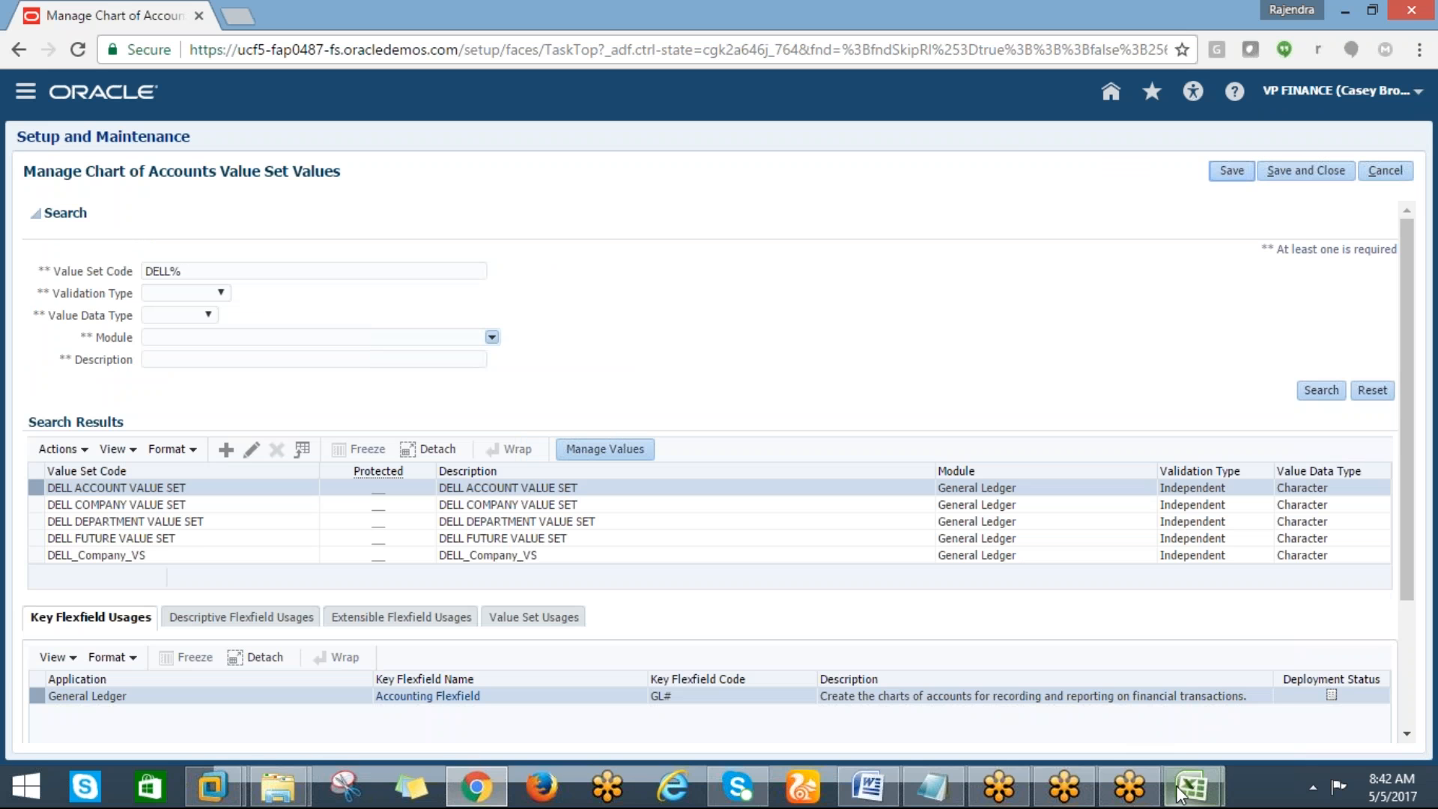
Switch to the Excel tracking sheet and select the cell beside the chart of accounts value sets task
{"action": "left_click", "coordinate": [1294, 674]}
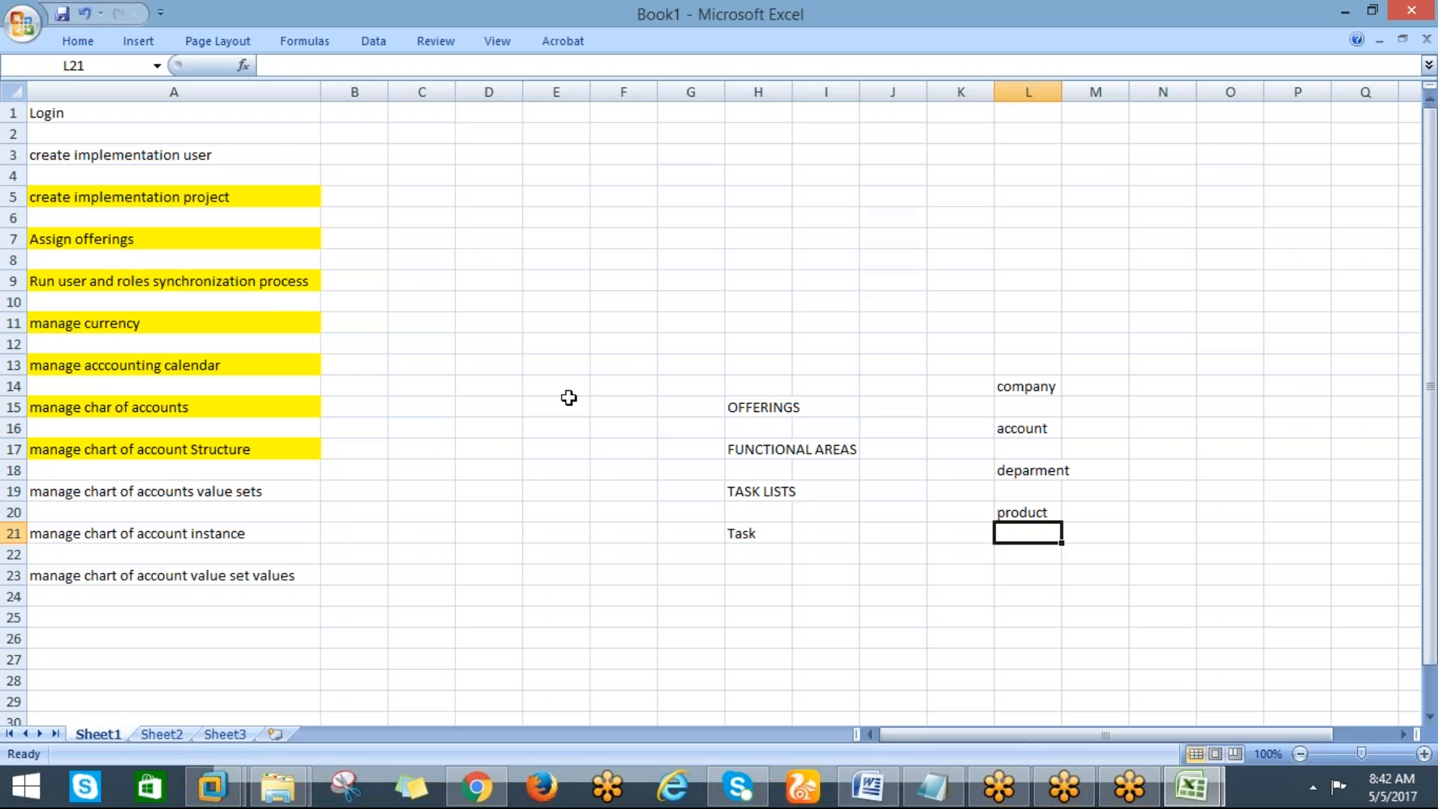
{"action": "left_click", "coordinate": [395, 491]}
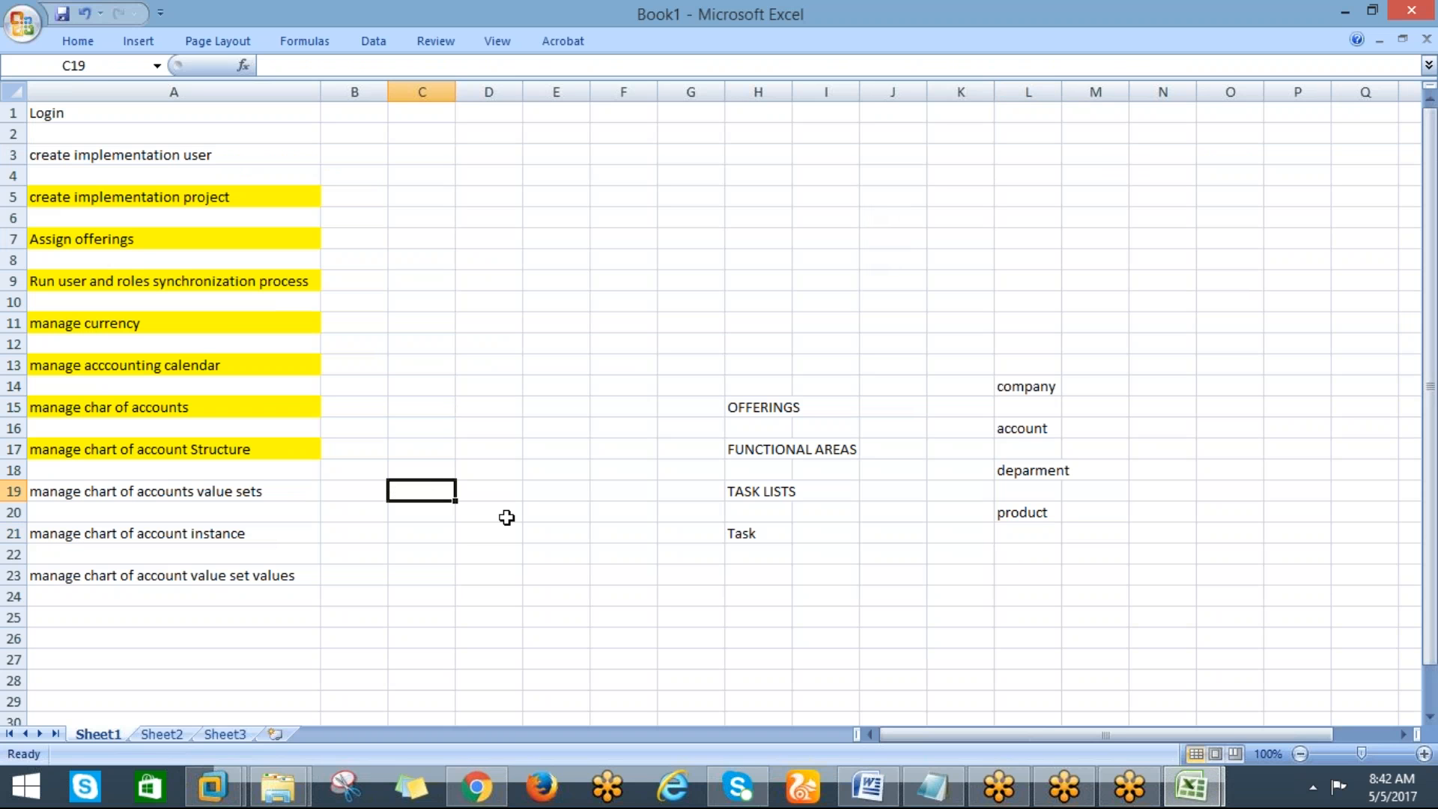
Enter DELL_COMPANY_VS in the tracking sheet cell beside the chart of accounts value sets task
{"action": "left_click", "coordinate": [512, 517]}
{"action": "type", "text": "d"}
{"action": "key", "text": "BackSpace"}
{"action": "type", "text": "DELL"}
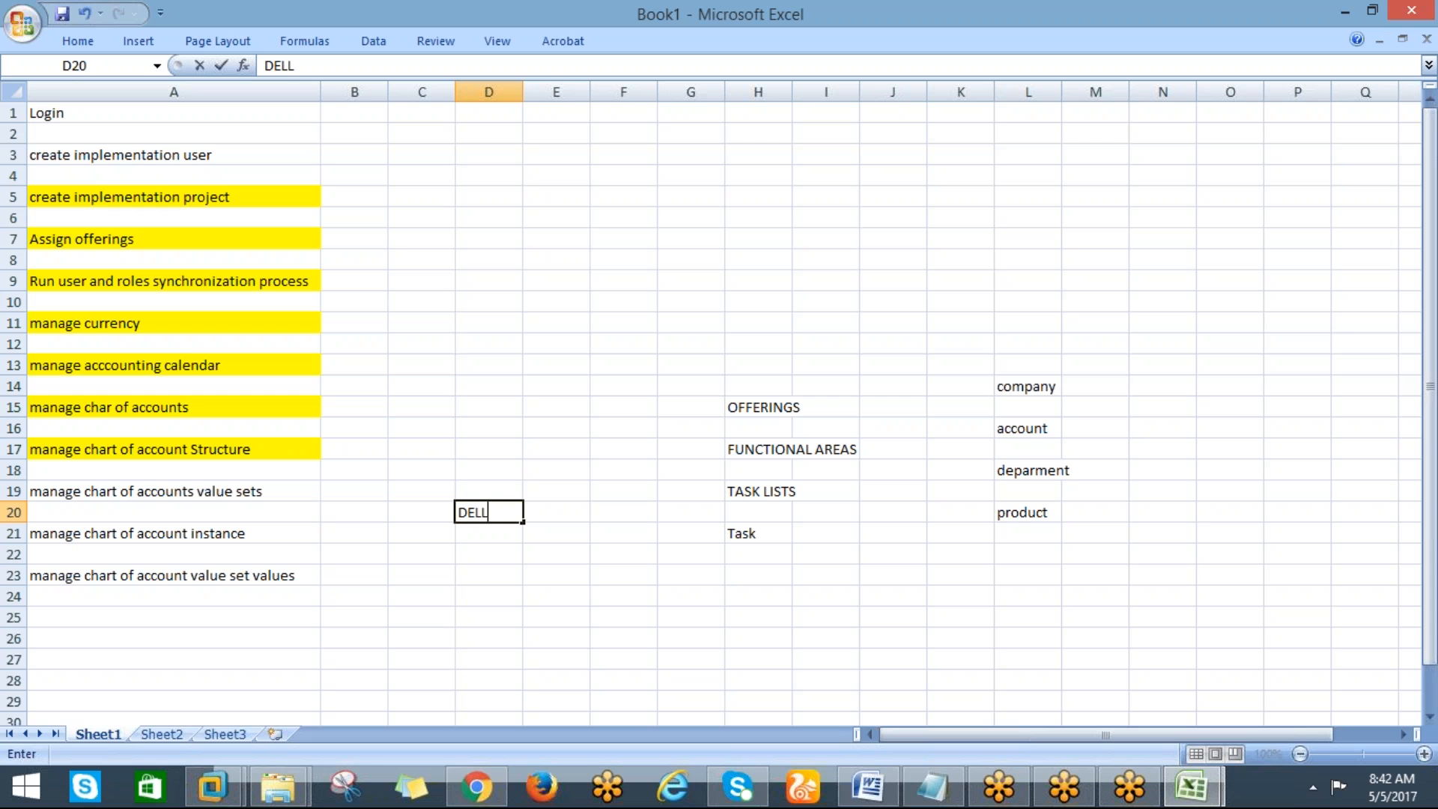
{"action": "type", "text": "_COMPAN"}
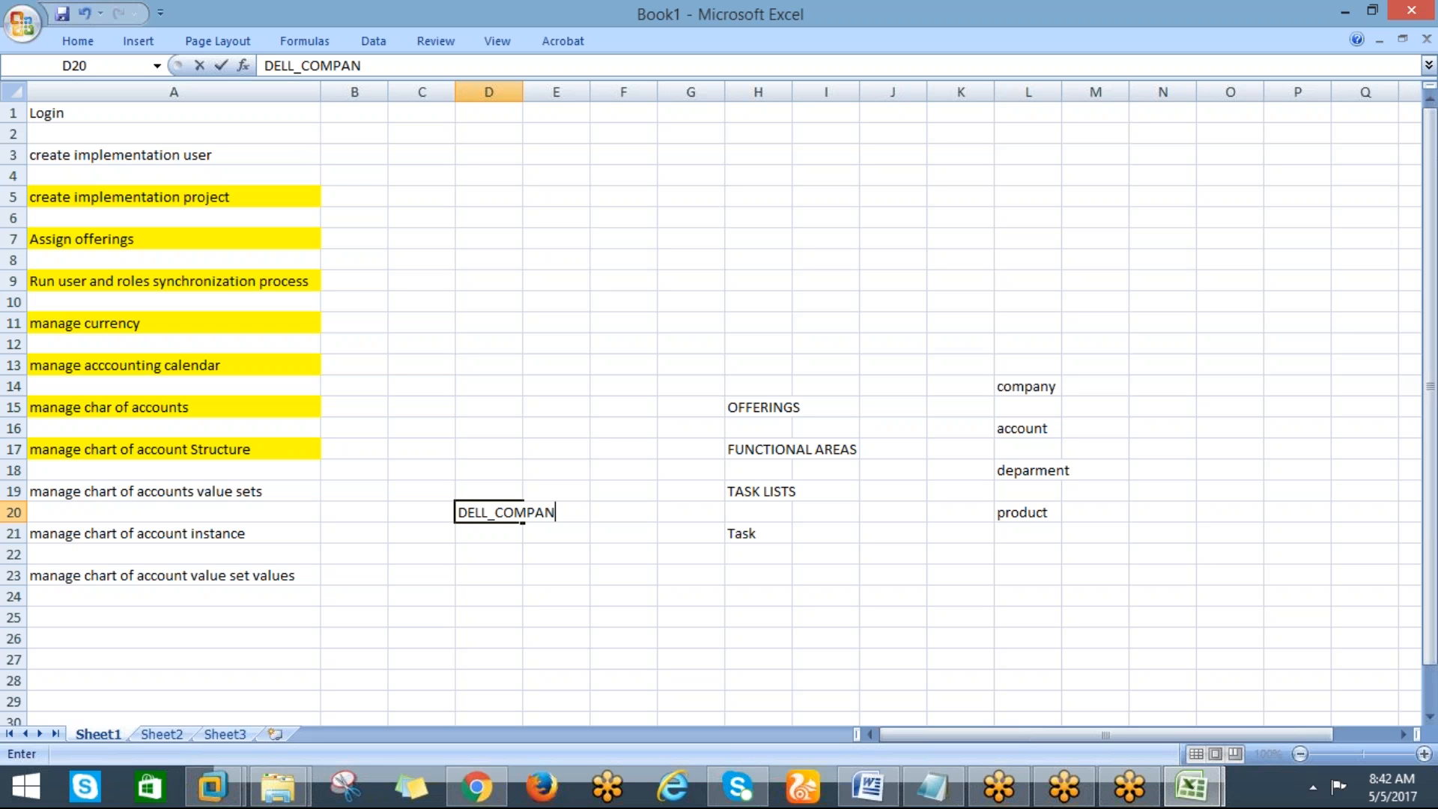
{"action": "type", "text": "Y_VS"}
{"action": "key", "text": "Return"}
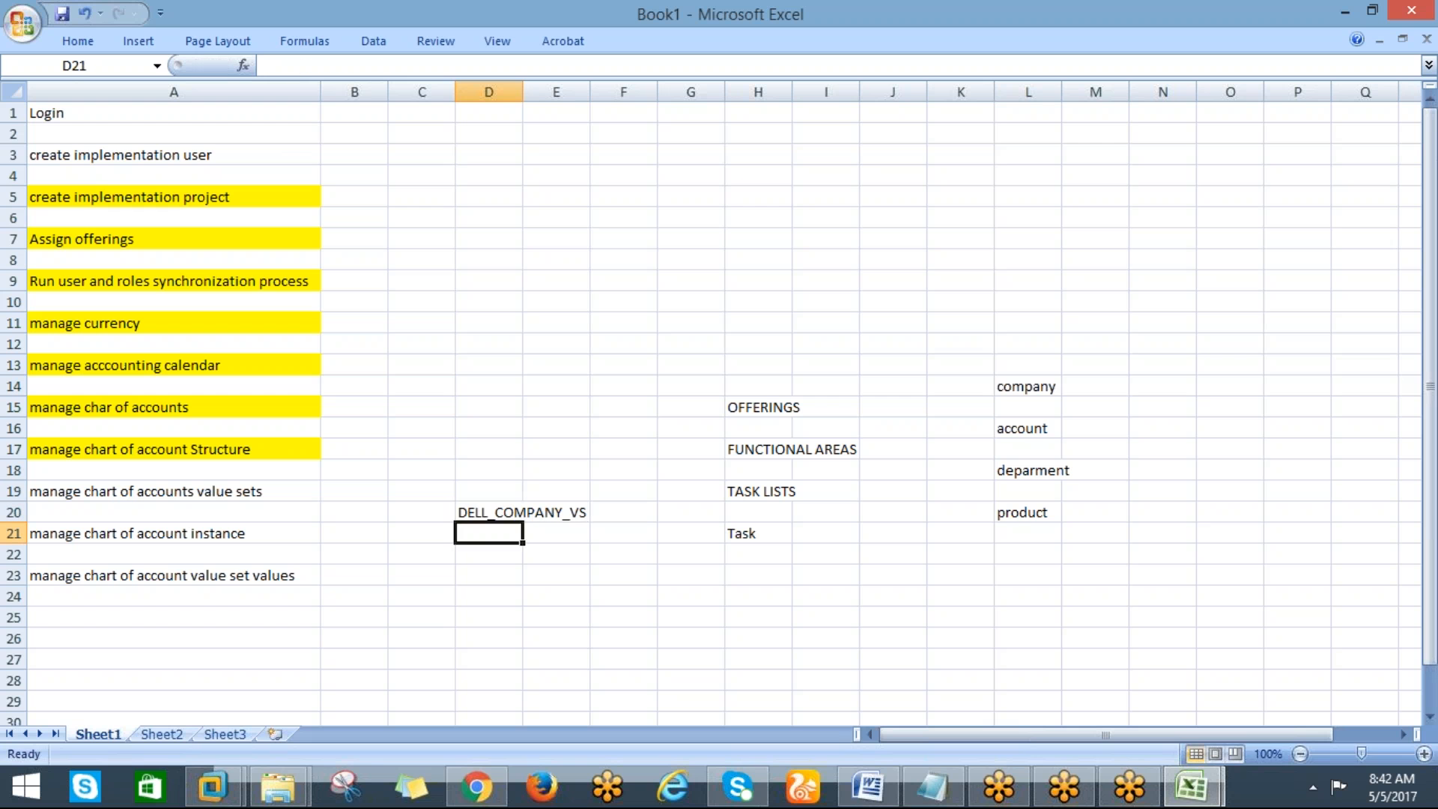
Enter DELL_DEPT_VS in the cell directly below
{"action": "type", "text": "DELL"}
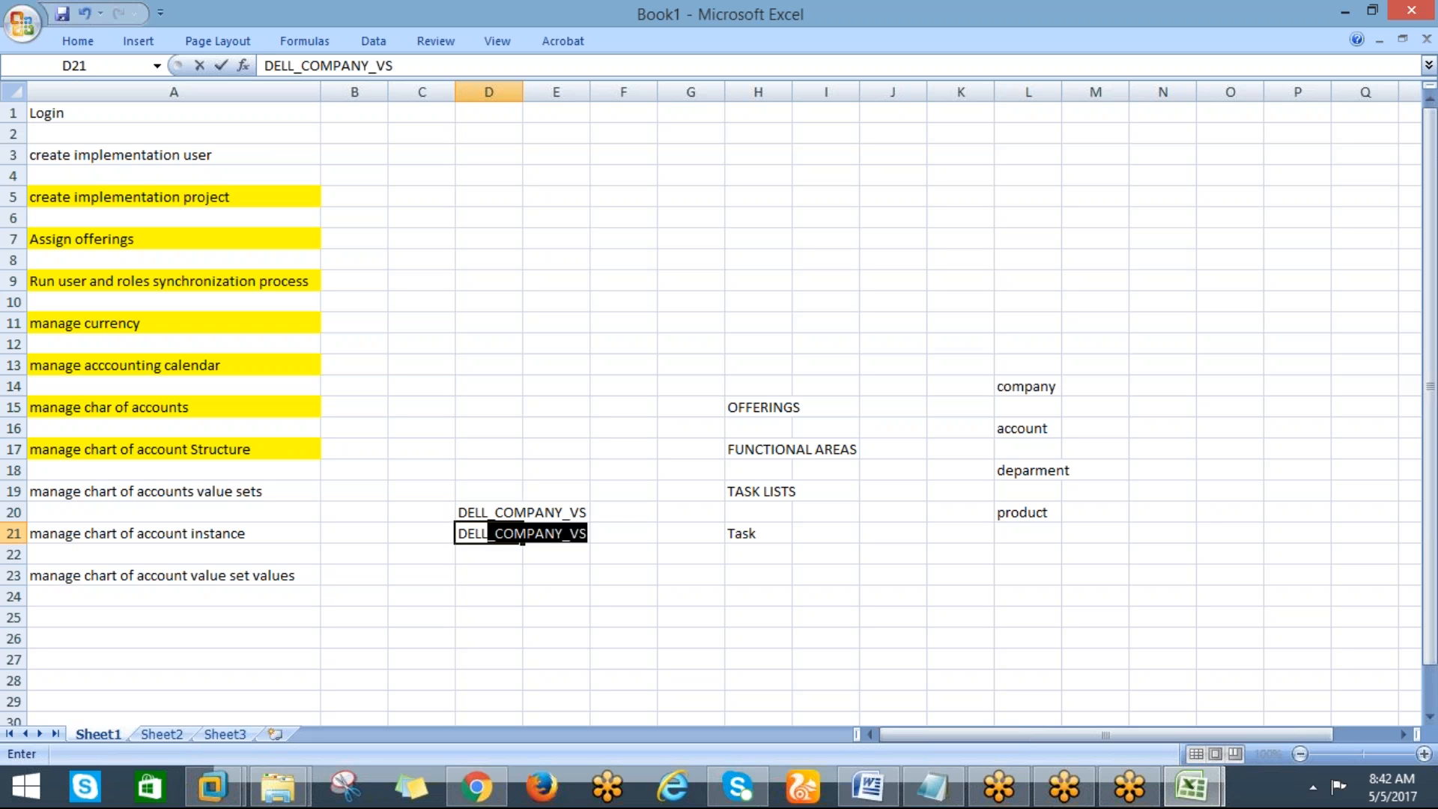
{"action": "type", "text": "_DEPT_VS'D"}
{"action": "key", "text": "BackSpace"}
{"action": "key", "text": "BackSpace"}
{"action": "key", "text": "BackSpace"}
{"action": "key", "text": "Return"}
Enter DELL_ACCOUNT_VS and DELL_PRODUCT_VS in the next two cells down the same column
{"action": "type", "text": "DELL"}
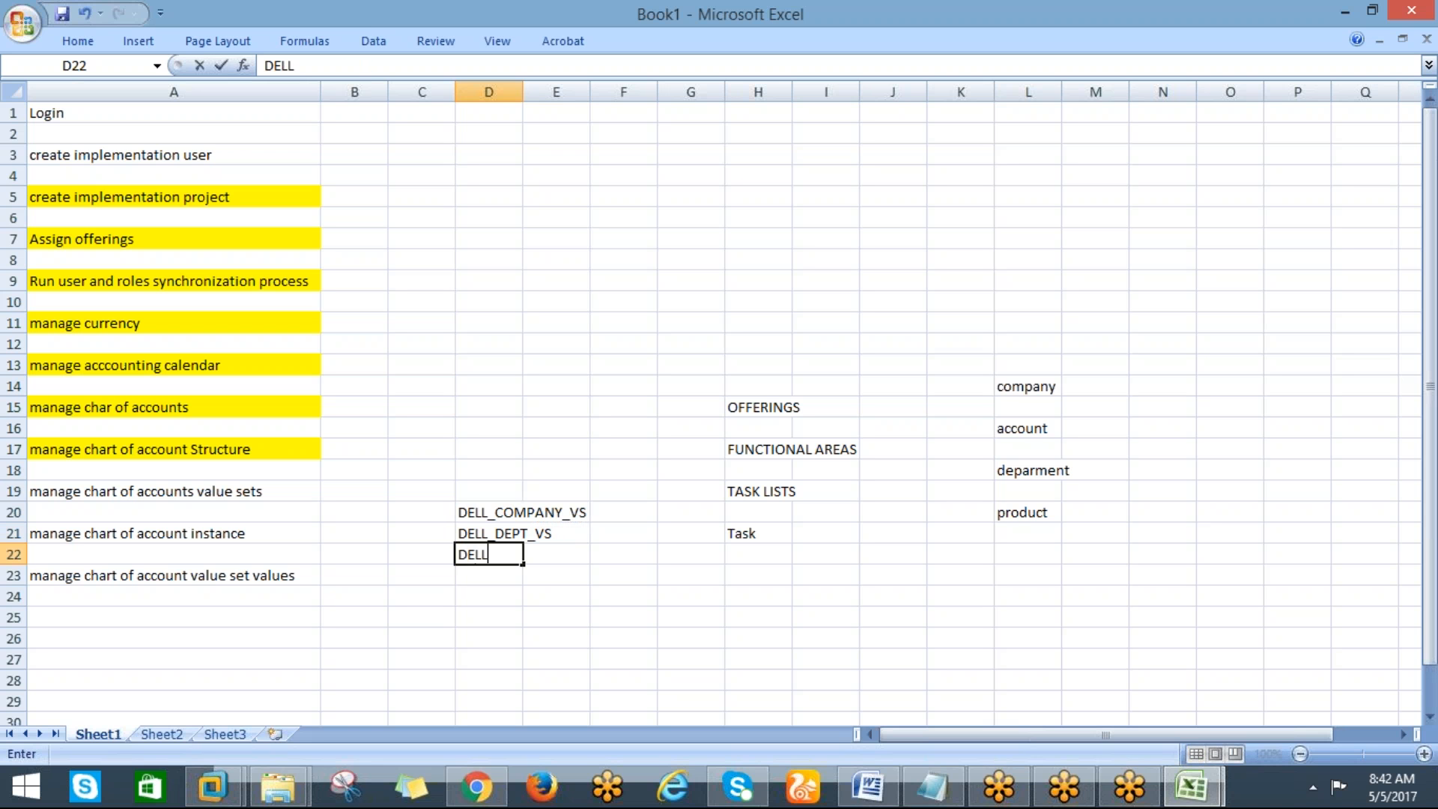
{"action": "type", "text": "_ACCOUN"}
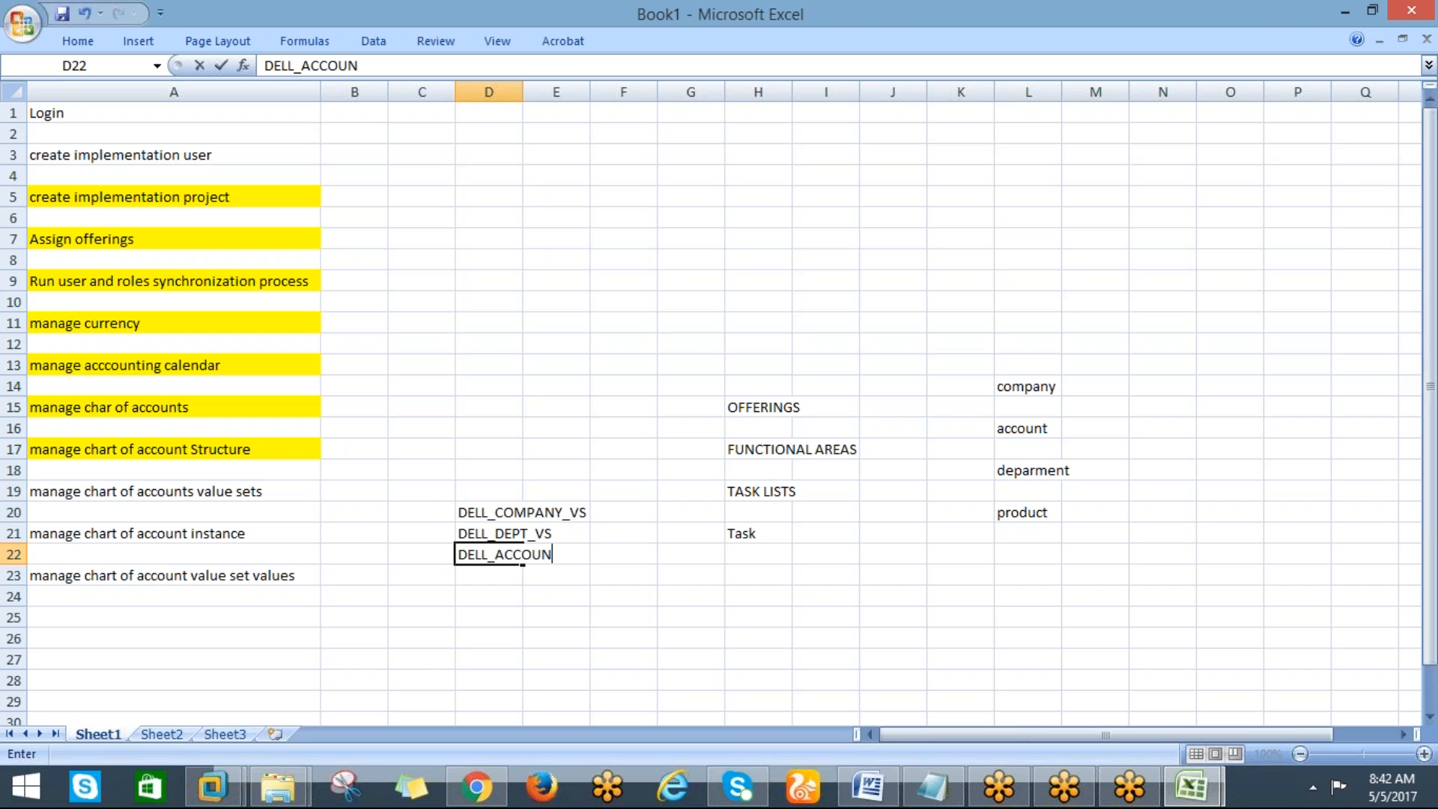
{"action": "type", "text": "T_VS"}
{"action": "key", "text": "Return"}
{"action": "type", "text": "DELL"}
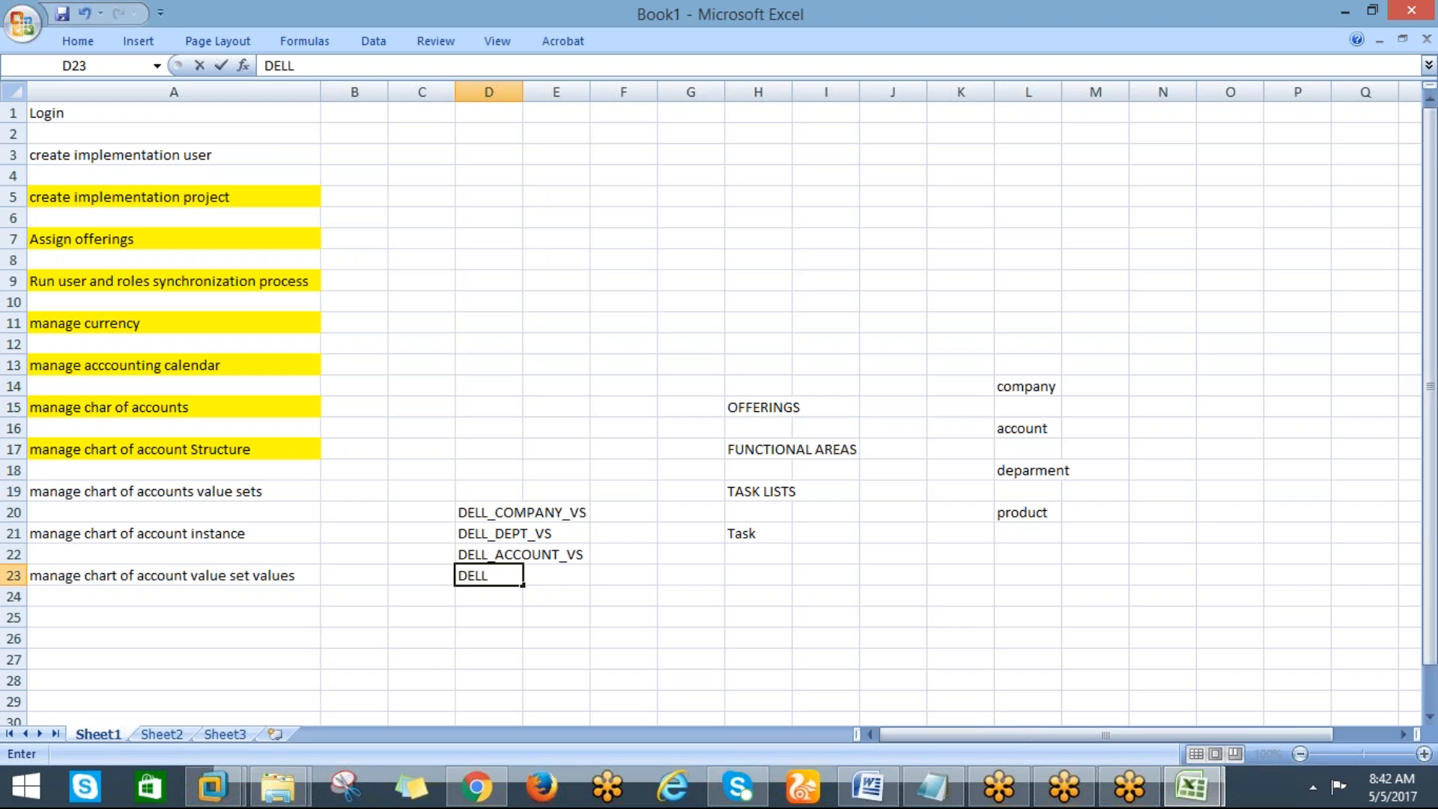
{"action": "type", "text": "_PRODUCT_VS"}
{"action": "key", "text": "Return"}
{"action": "key", "text": "Return"}
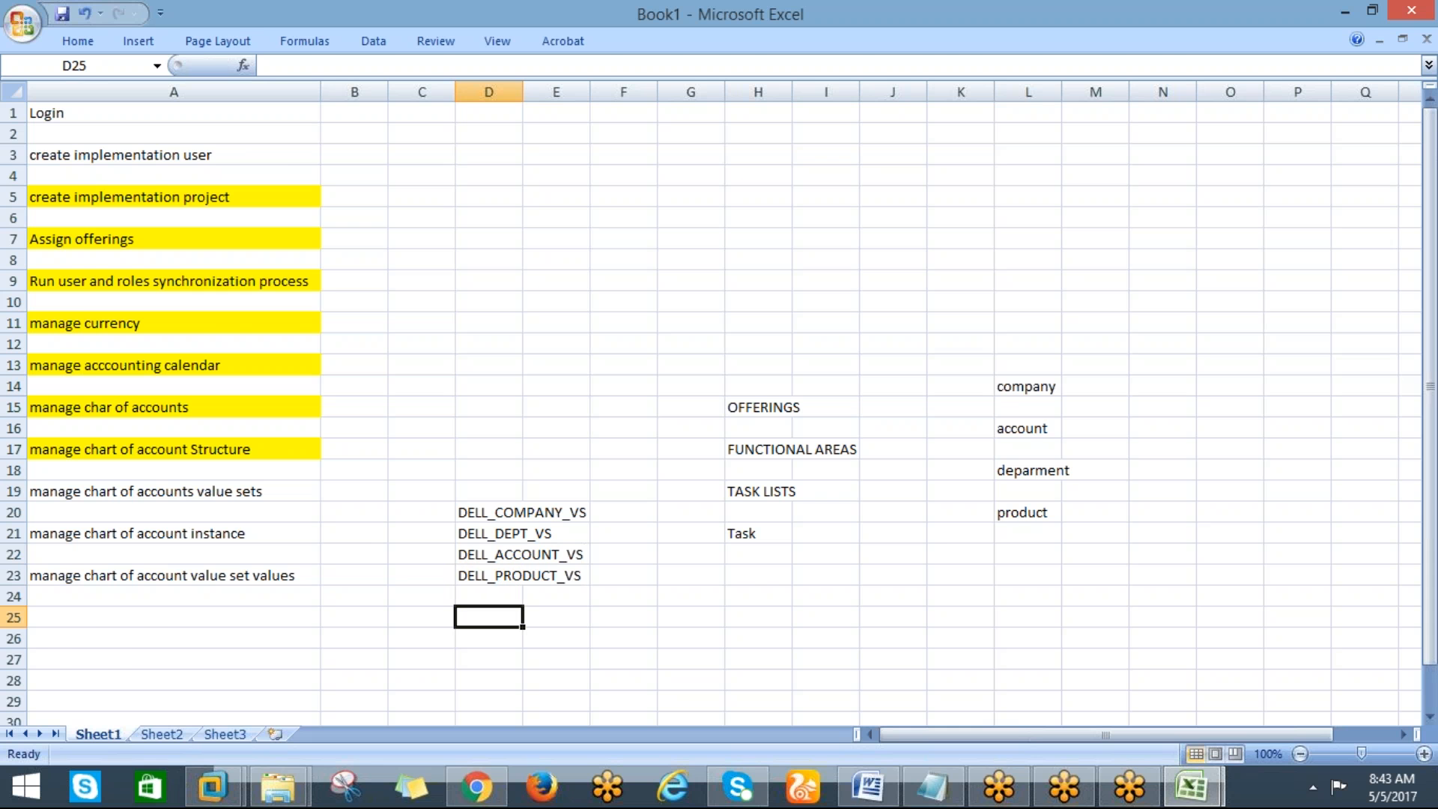
Save and close the Manage Chart of Accounts Value Set Values page, returning to the tracking sheet
{"action": "key", "text": "alt+Tab"}
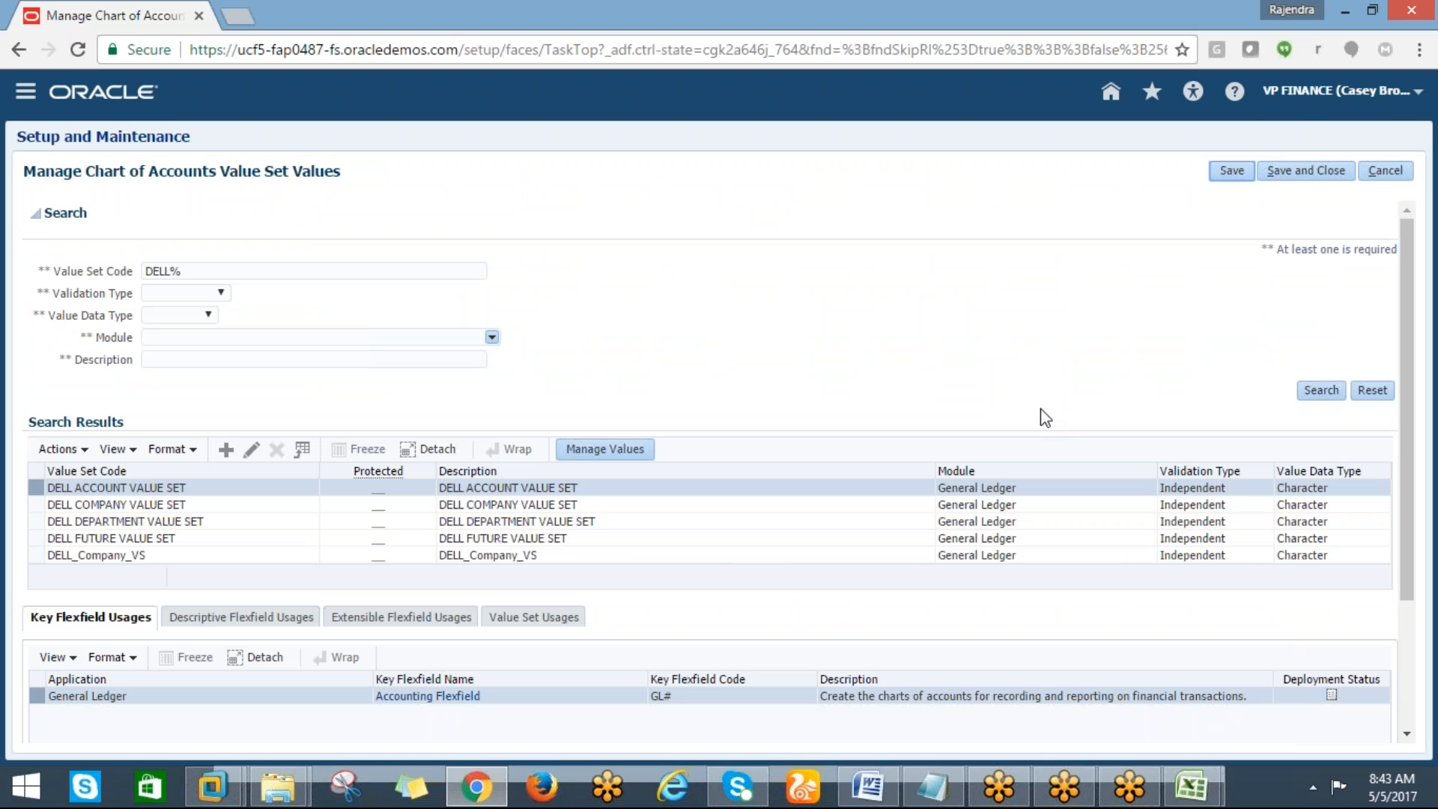
{"action": "left_click", "coordinate": [1322, 178]}
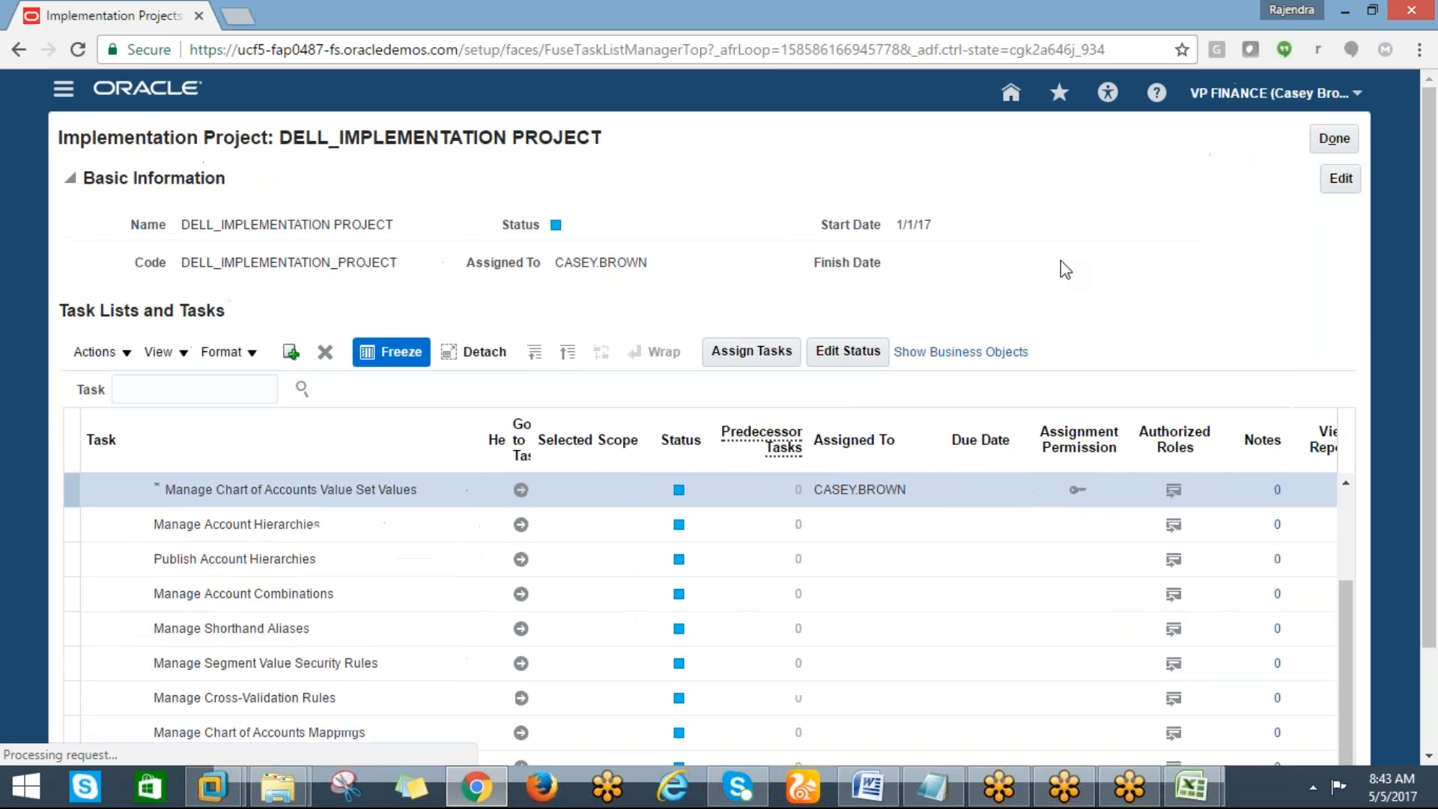
{"action": "key", "text": "alt+Tab"}
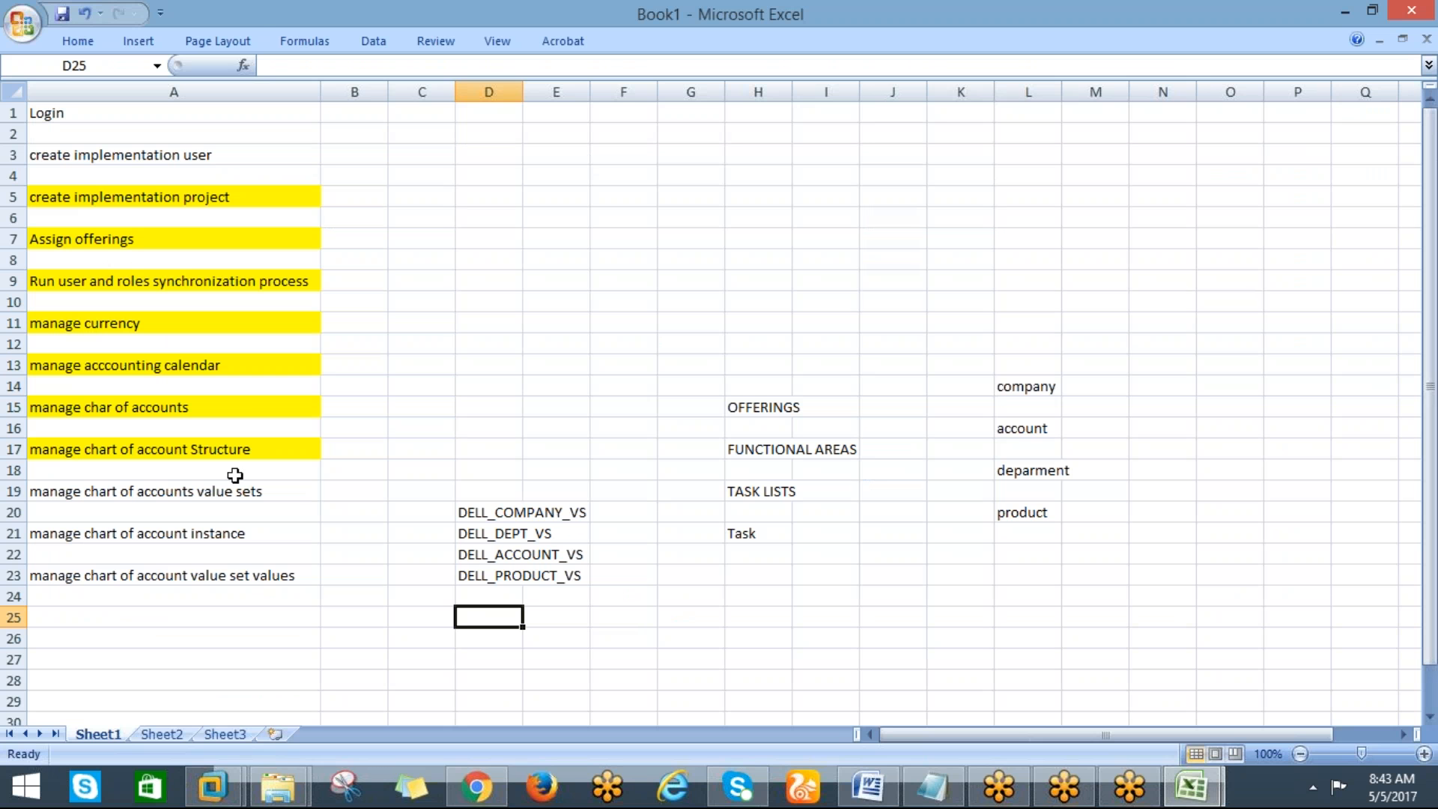
Highlight the 'manage chart of accounts value sets' task cell in yellow
{"action": "left_click", "coordinate": [224, 491]}
{"action": "left_click", "coordinate": [78, 40]}
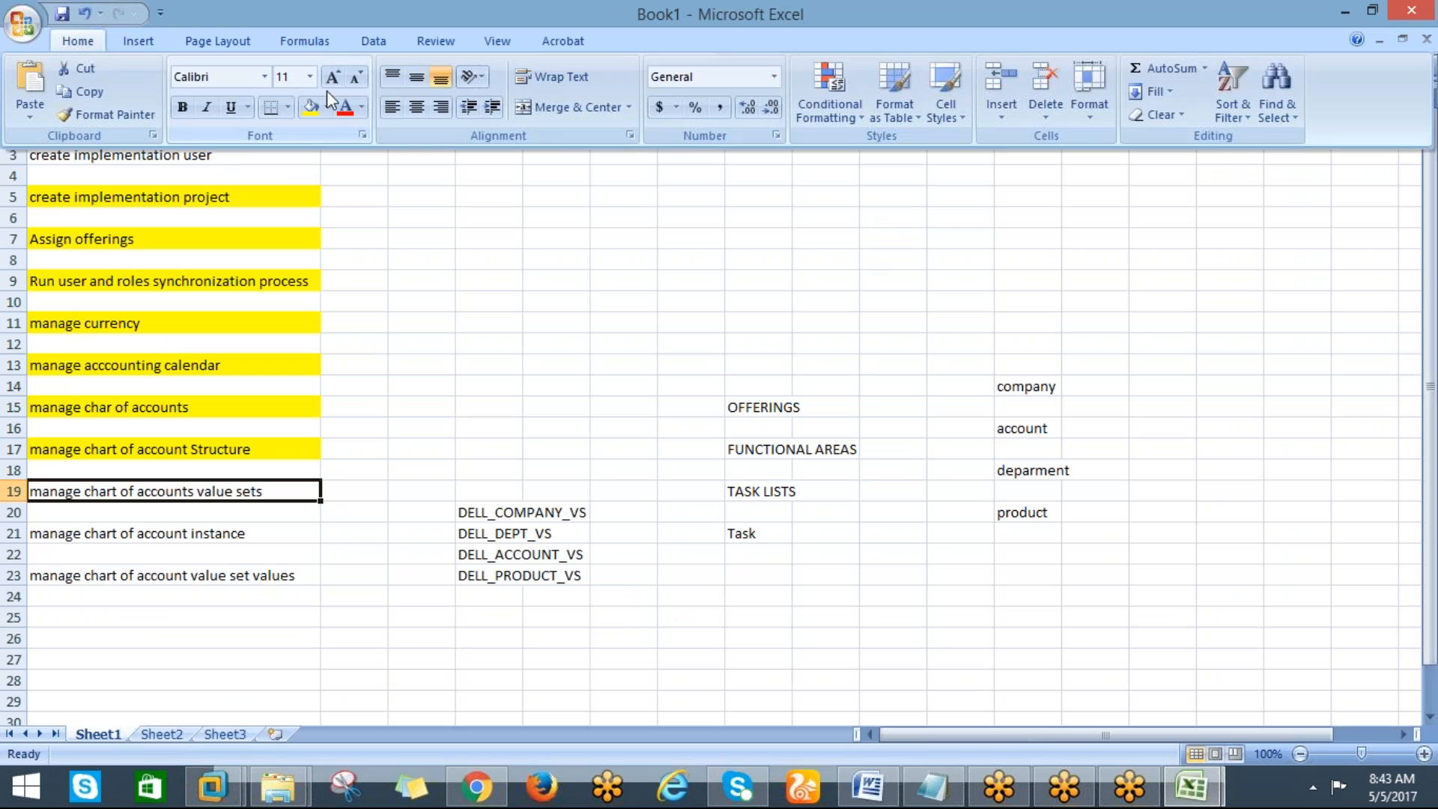
{"action": "left_click", "coordinate": [312, 111]}
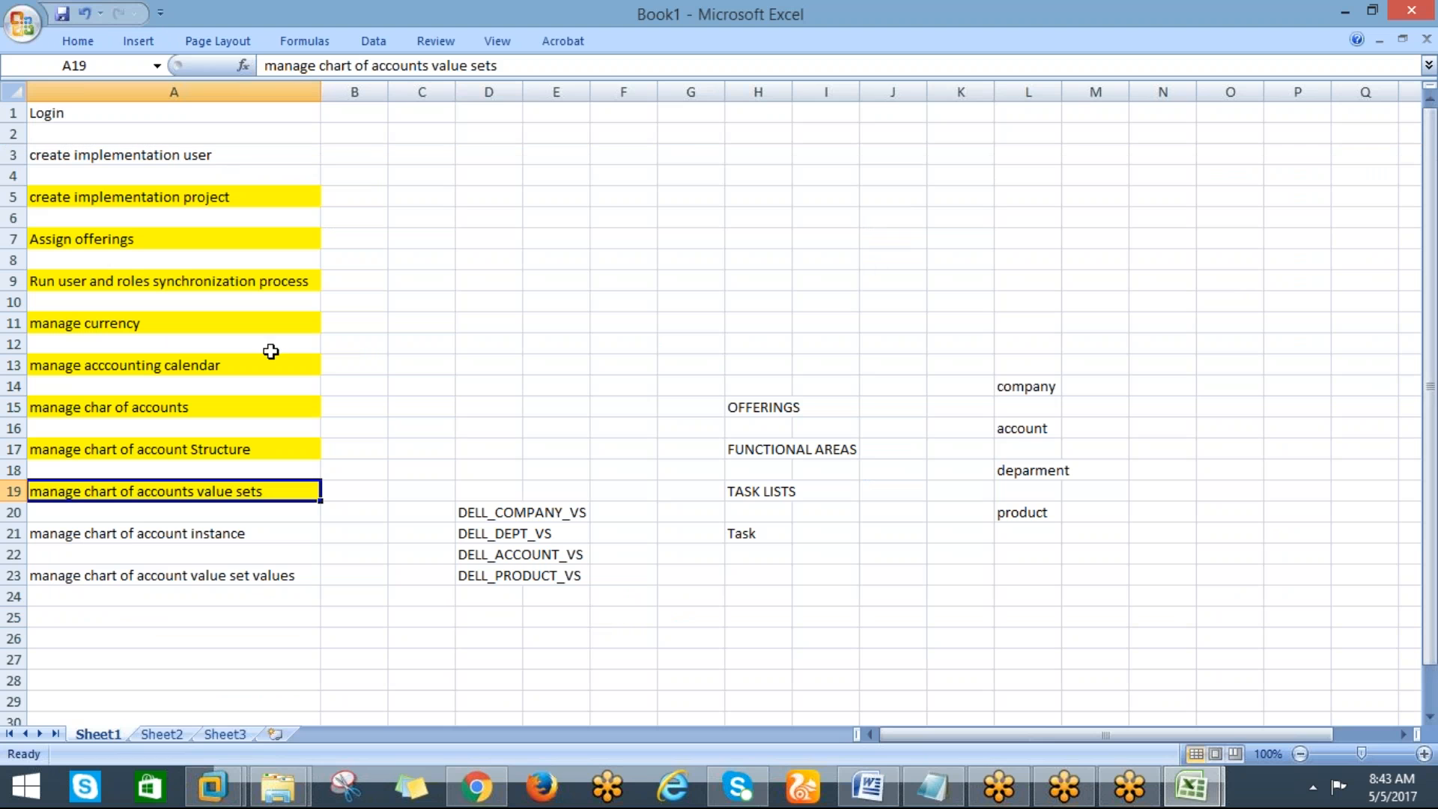
{"action": "left_click", "coordinate": [135, 533]}
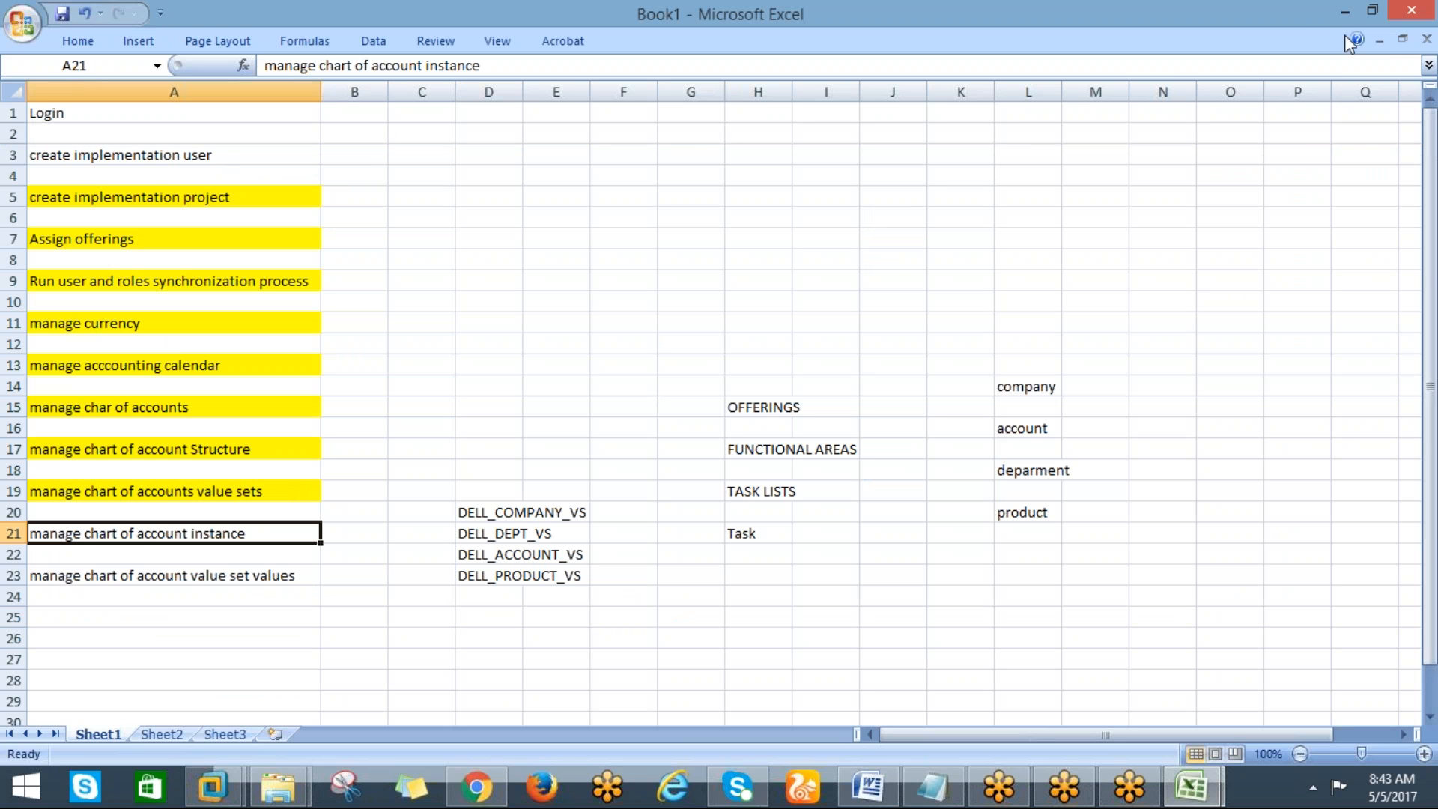
{"action": "left_click", "coordinate": [1315, 16]}
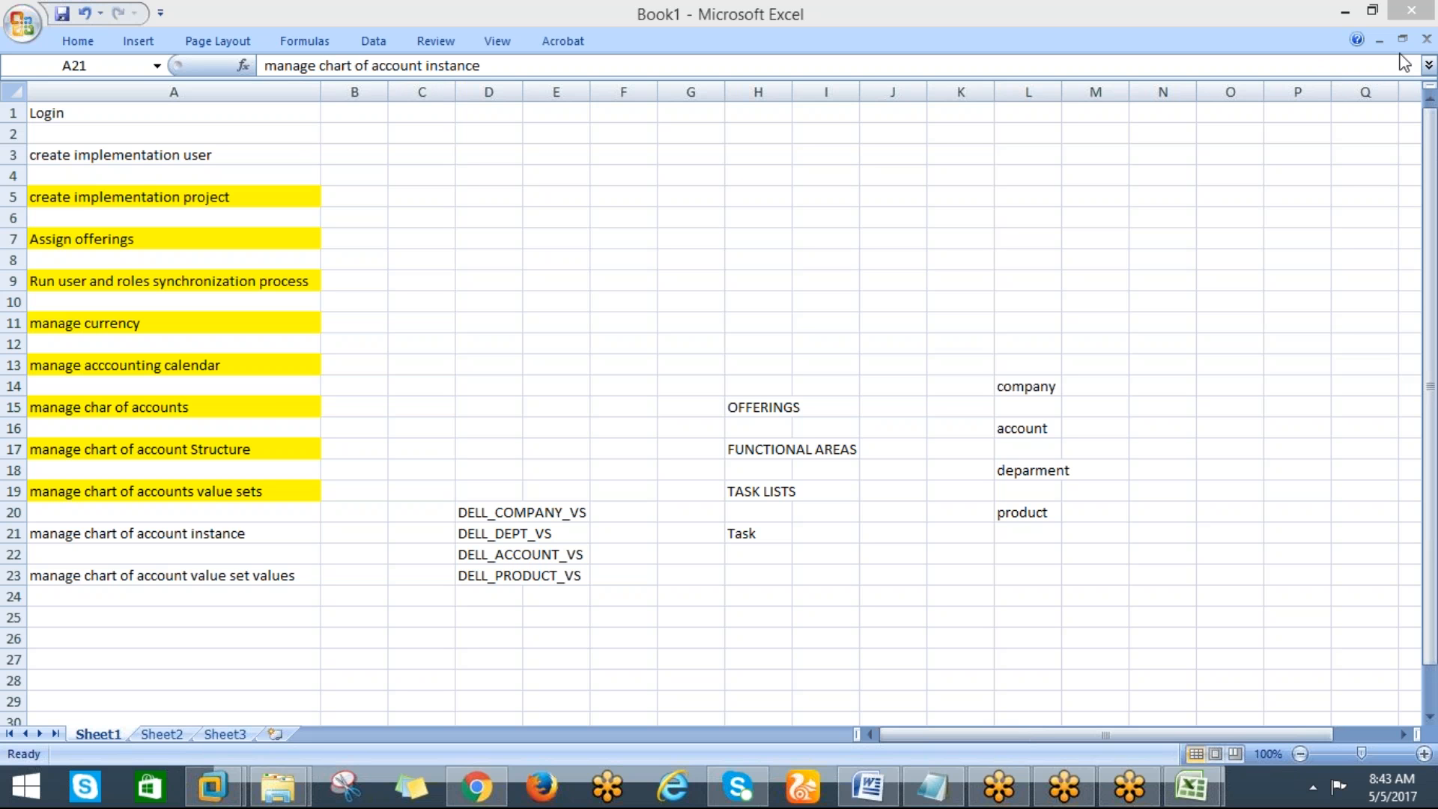
{"action": "left_click", "coordinate": [133, 534]}
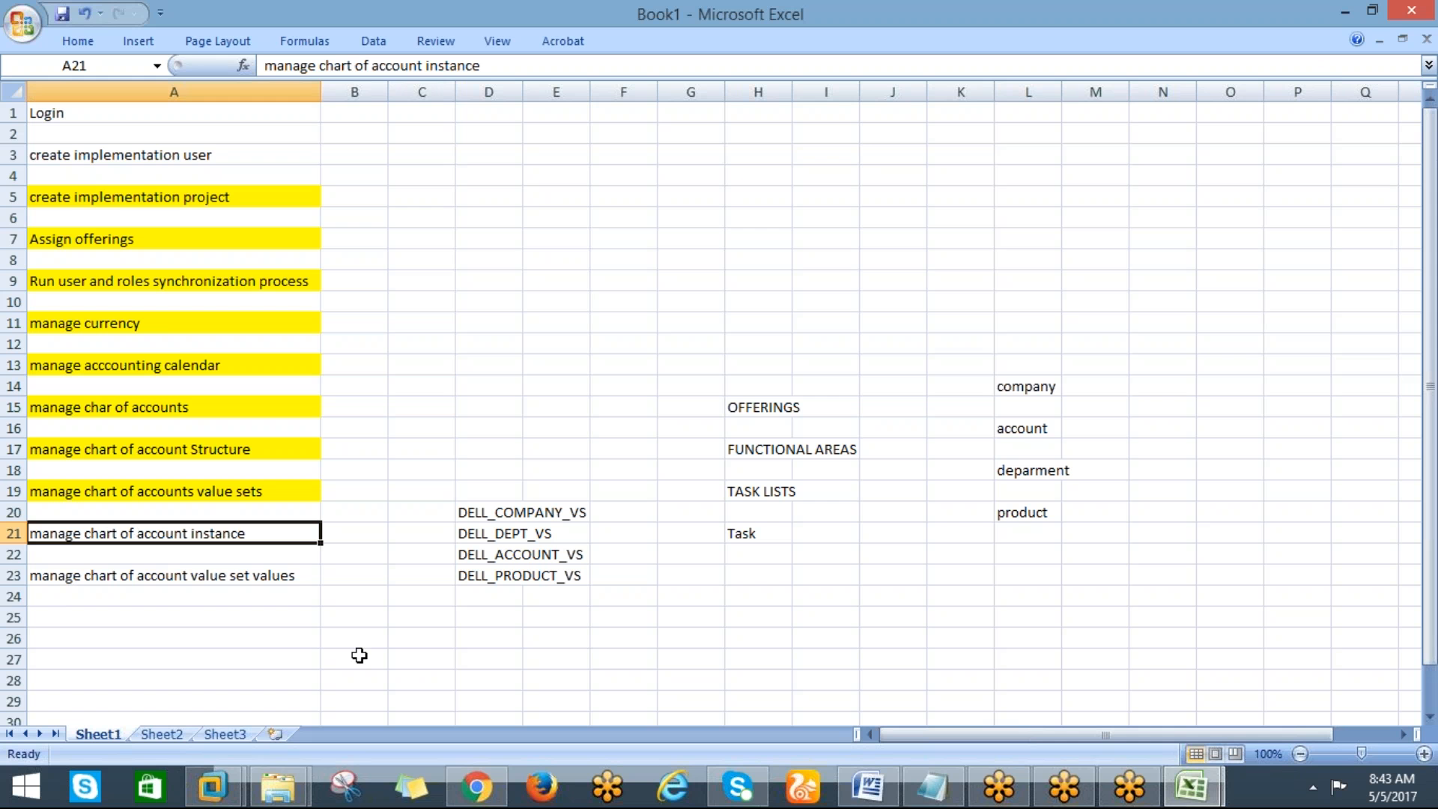
{"action": "left_click", "coordinate": [360, 655]}
Open the Manage Chart of Accounts Structure Instances task from the implementation project's task list
{"action": "key", "text": "alt+Tab"}
{"action": "key", "text": "alt+Tab"}
{"action": "key", "text": "alt+Tab"}
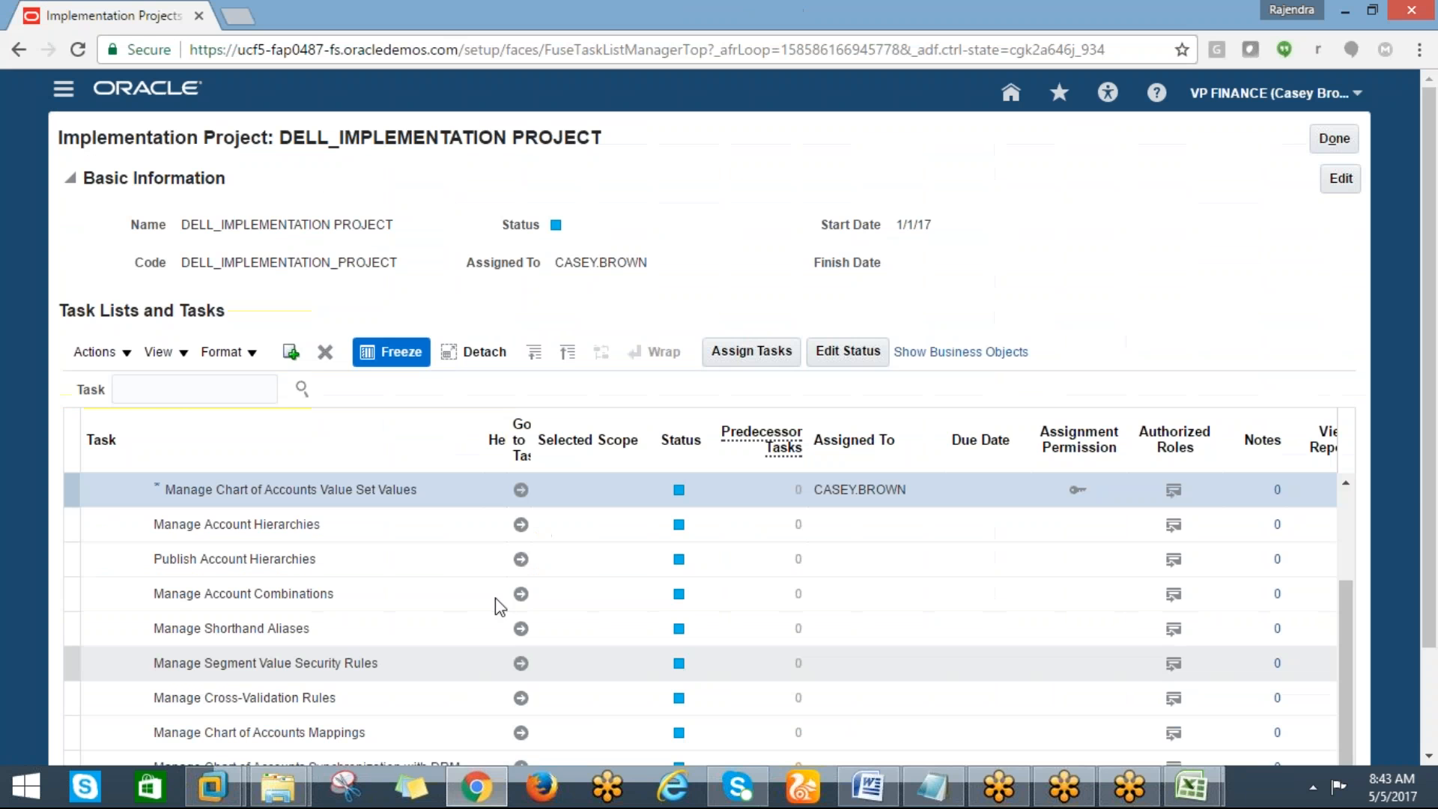
{"action": "scroll", "coordinate": [1350, 496], "scroll_direction": "up", "scroll_amount": 2}
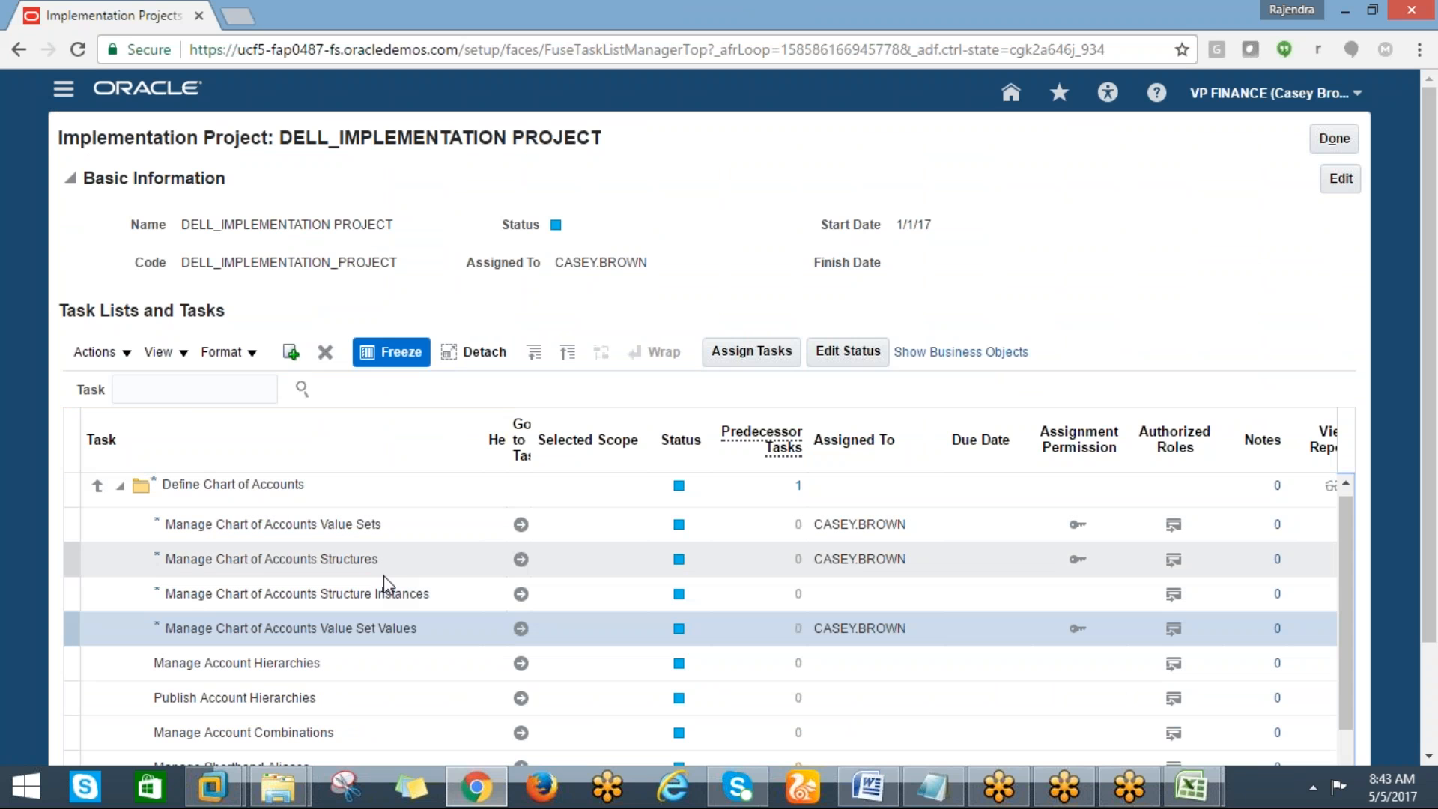
{"action": "left_click", "coordinate": [520, 600]}
{"action": "left_click", "coordinate": [520, 594]}
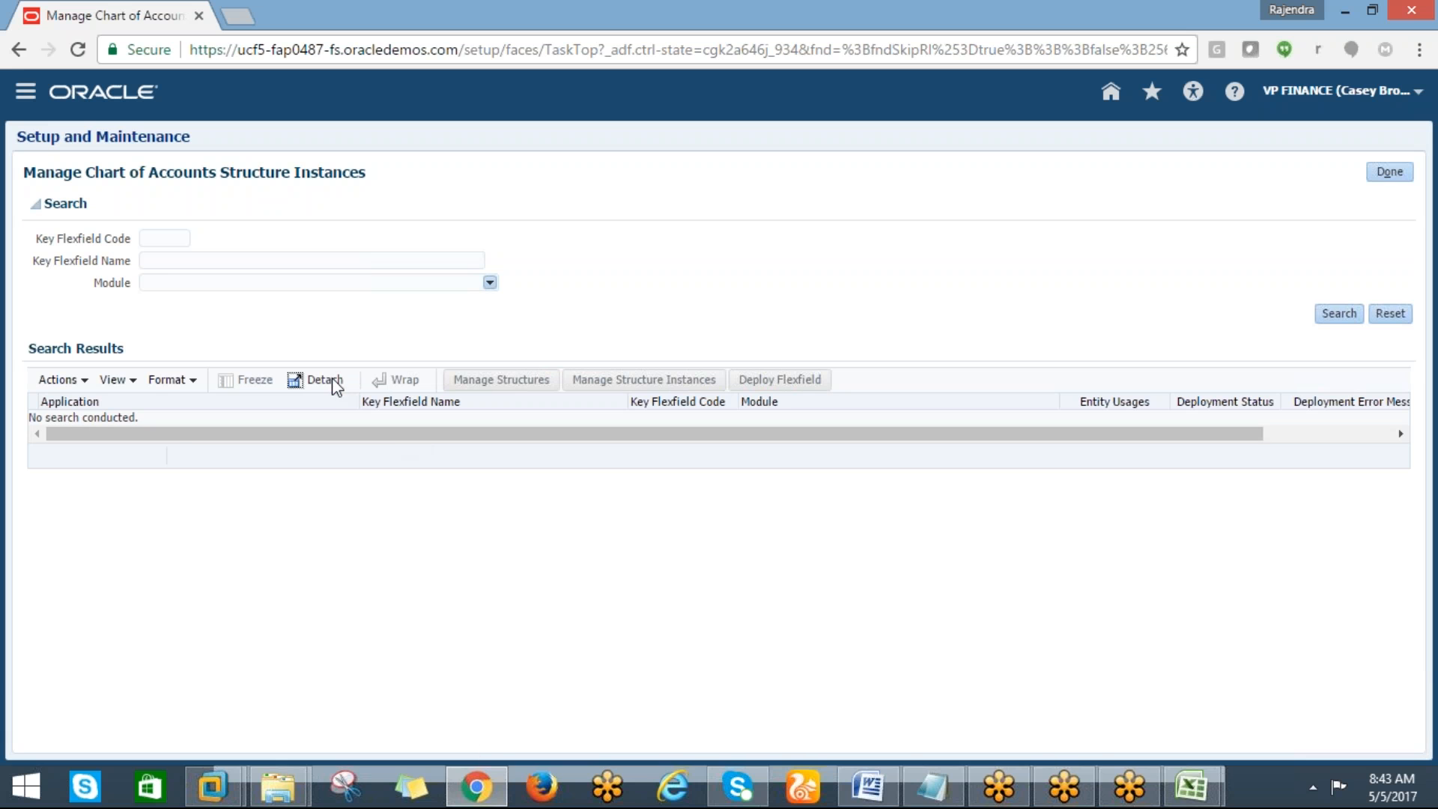
Search the key flexfields and open structure instances for the Accounting Flexfield
{"action": "left_click", "coordinate": [1333, 316]}
{"action": "left_click_drag", "start_coordinate": [795, 418], "coordinate": [767, 394]}
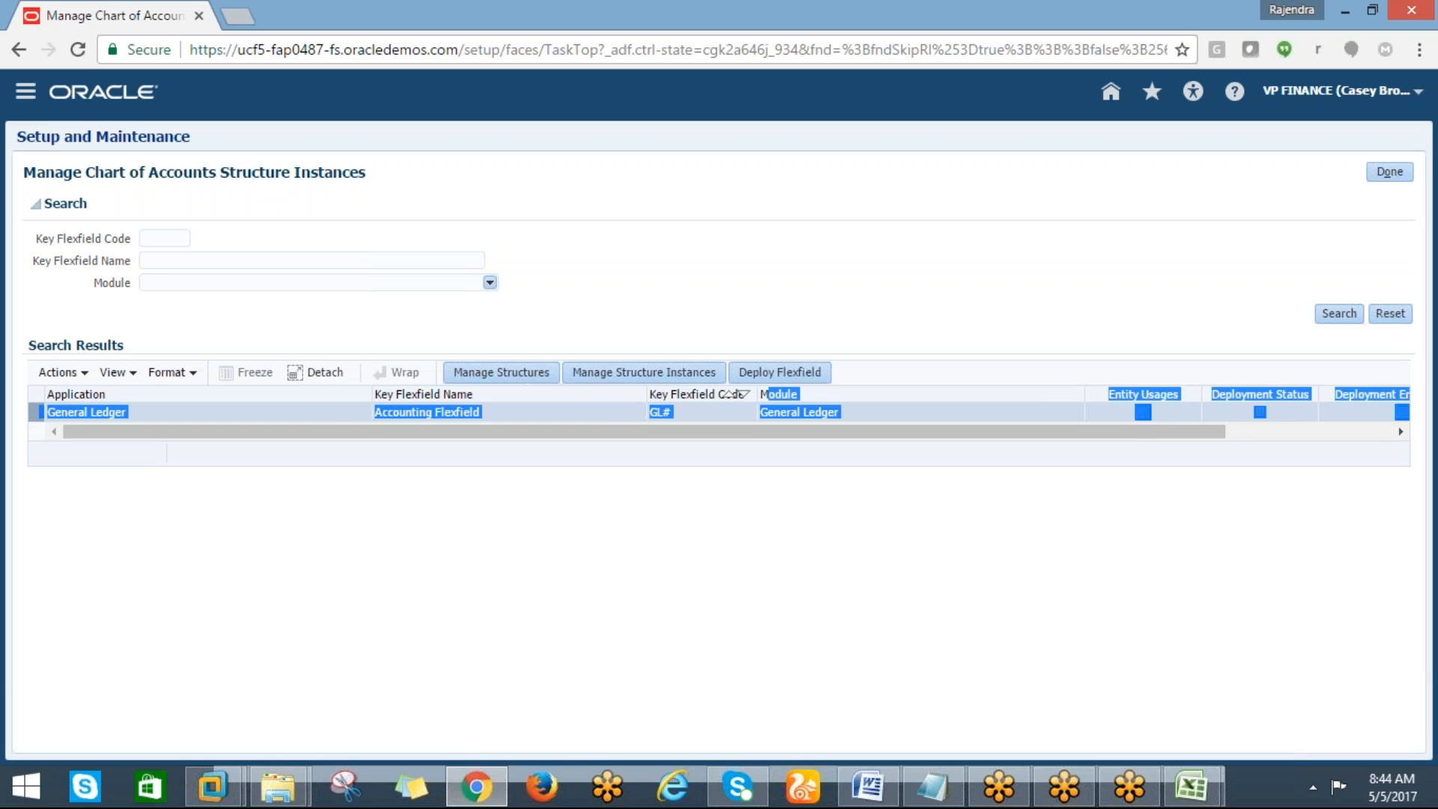
{"action": "left_click", "coordinate": [610, 376]}
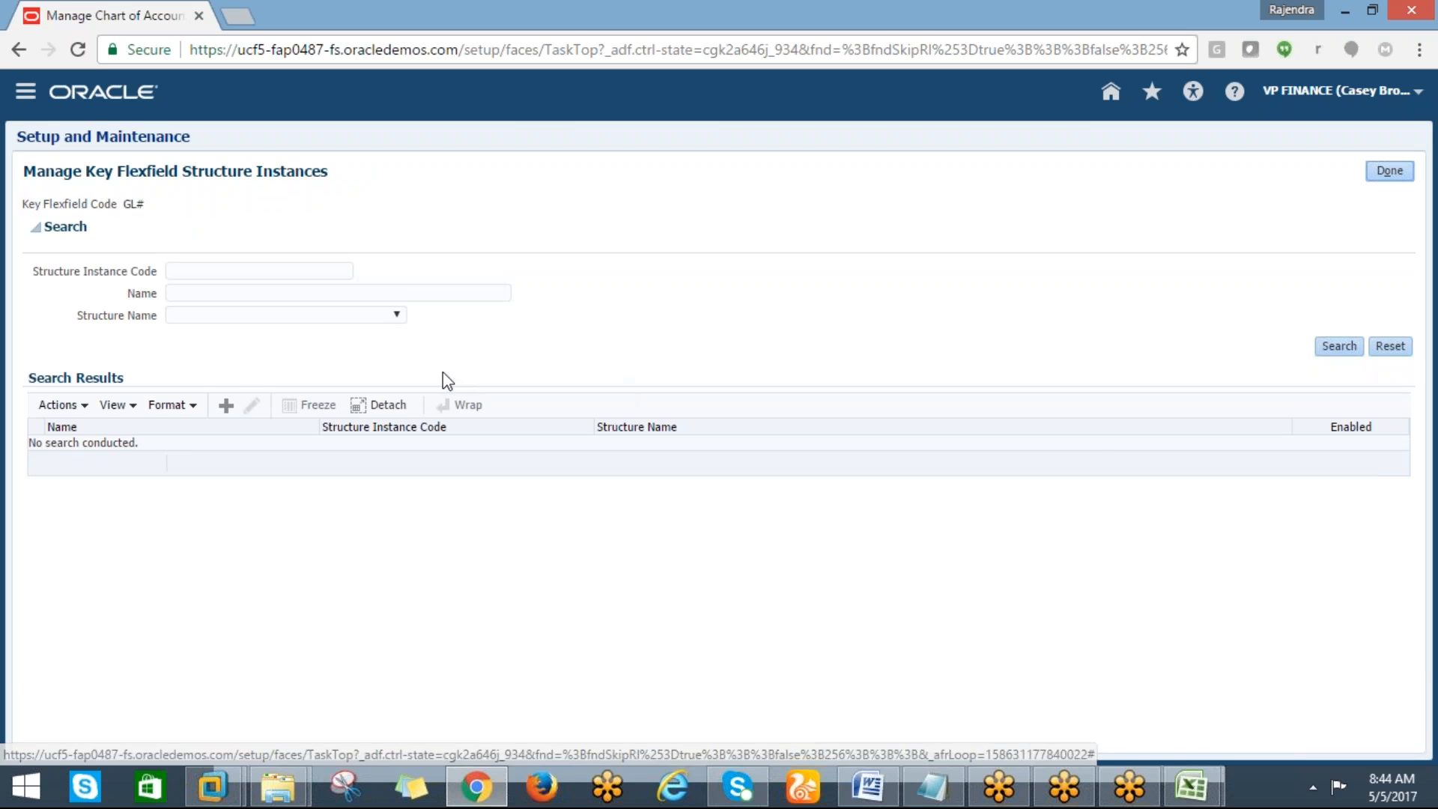
Create a new structure instance with code DELL_KFF_STRUCTURE INSTANCE and copy the code
{"action": "left_click", "coordinate": [228, 405]}
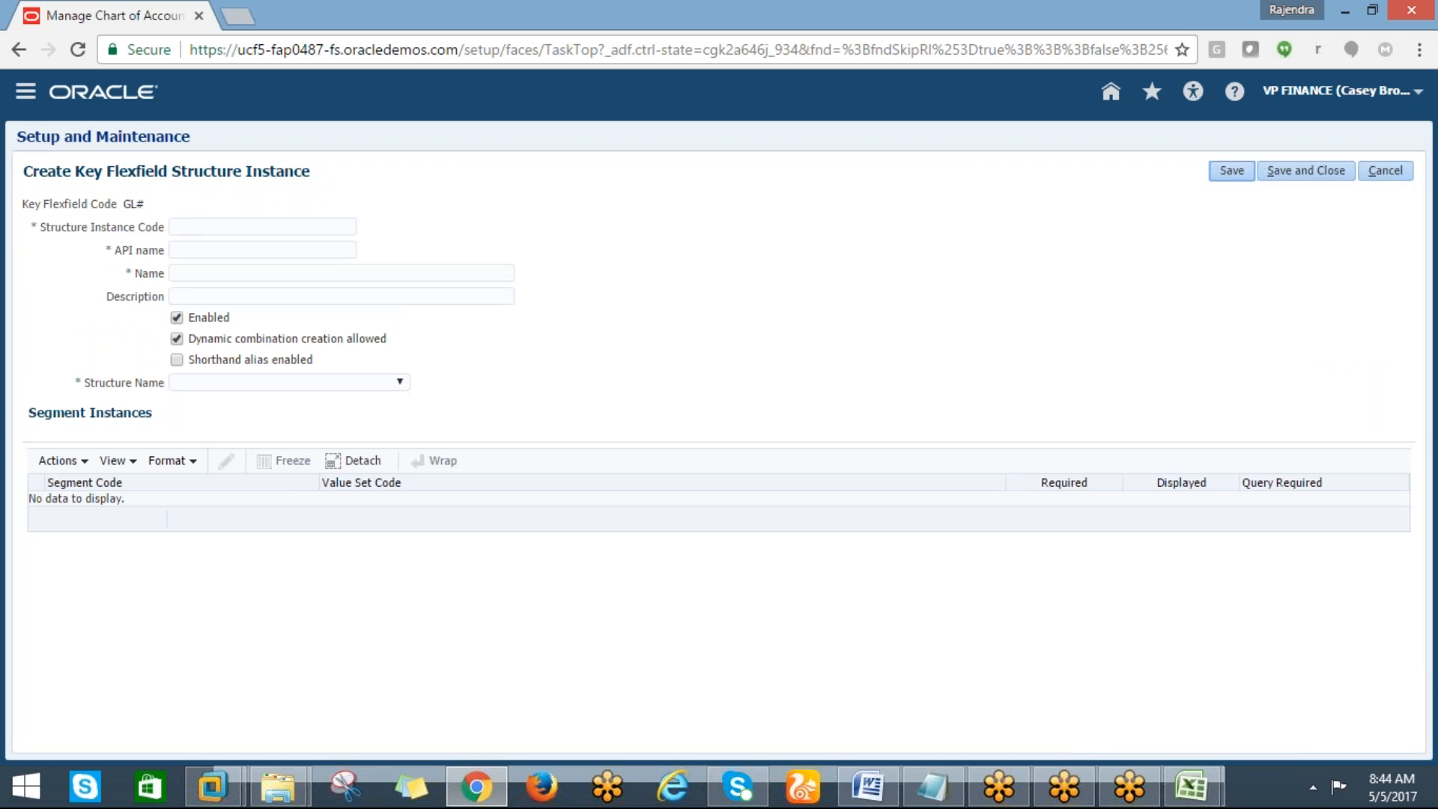
{"action": "left_click", "coordinate": [189, 229]}
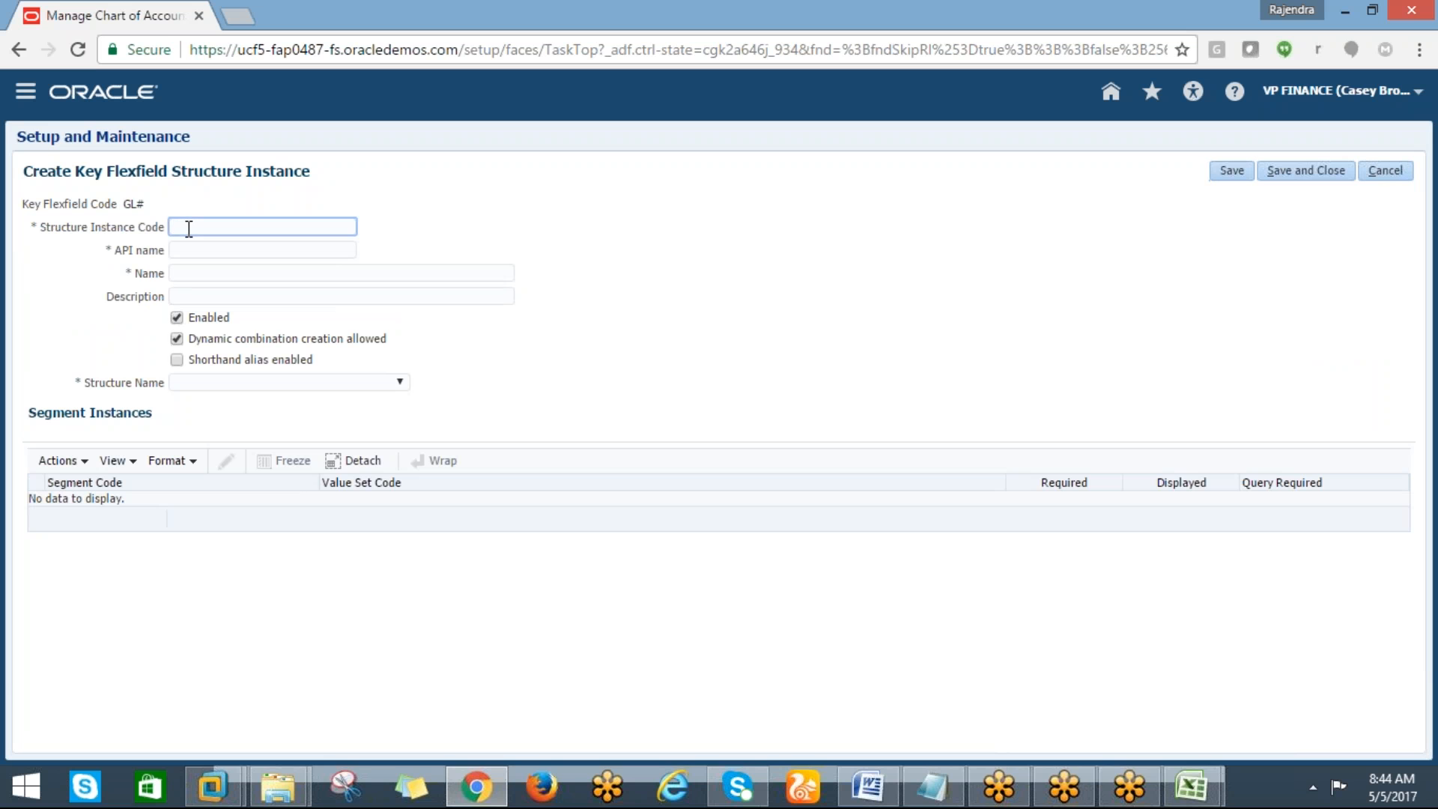
{"action": "type", "text": "DELL_"}
{"action": "type", "text": "S"}
{"action": "key", "text": "BackSpace"}
{"action": "type", "text": "S"}
{"action": "key", "text": "BackSpace"}
{"action": "type", "text": "KFF_STRUCUT"}
{"action": "key", "text": "BackSpace"}
{"action": "key", "text": "BackSpace"}
{"action": "key", "text": "BackSpace"}
{"action": "key", "text": "BackSpace"}
{"action": "type", "text": "UCTTURE"}
{"action": "key", "text": "BackSpace"}
{"action": "key", "text": "BackSpace"}
{"action": "key", "text": "BackSpace"}
{"action": "key", "text": "BackSpace"}
{"action": "type", "text": "URE INSTANCE"}
{"action": "key", "text": "shift+Left"}
{"action": "key", "text": "shift+Left"}
{"action": "key", "text": "shift+Left"}
{"action": "key", "text": "shift+Left"}
{"action": "key", "text": "shift+Left"}
{"action": "key", "text": "shift+Left"}
{"action": "key", "text": "shift+Left"}
{"action": "key", "text": "shift+Left"}
{"action": "key", "text": "shift+Left"}
{"action": "key", "text": "shift+Left"}
{"action": "key", "text": "shift+Left"}
{"action": "key", "text": "shift+Left"}
{"action": "key", "text": "shift+Left"}
{"action": "key", "text": "shift+Left"}
{"action": "key", "text": "shift+Left"}
{"action": "key", "text": "shift+Left"}
{"action": "key", "text": "shift+Left"}
{"action": "key", "text": "shift+Left"}
{"action": "key", "text": "shift+Left"}
{"action": "key", "text": "shift+Left"}
{"action": "key", "text": "ctrl+c"}
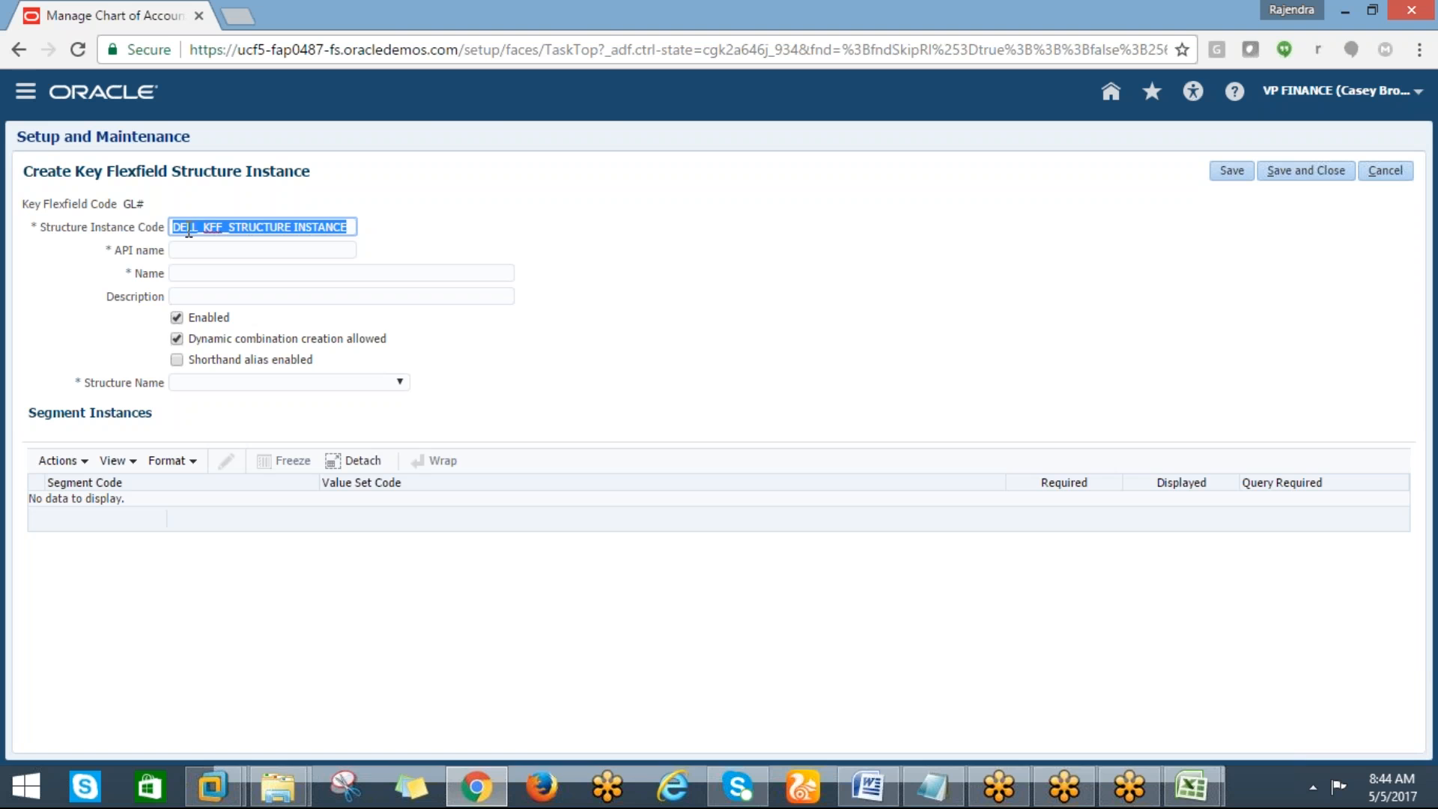
Paste the structure instance code into cell D26 of the tracking sheet, widening column D
{"action": "key", "text": "alt+Tab"}
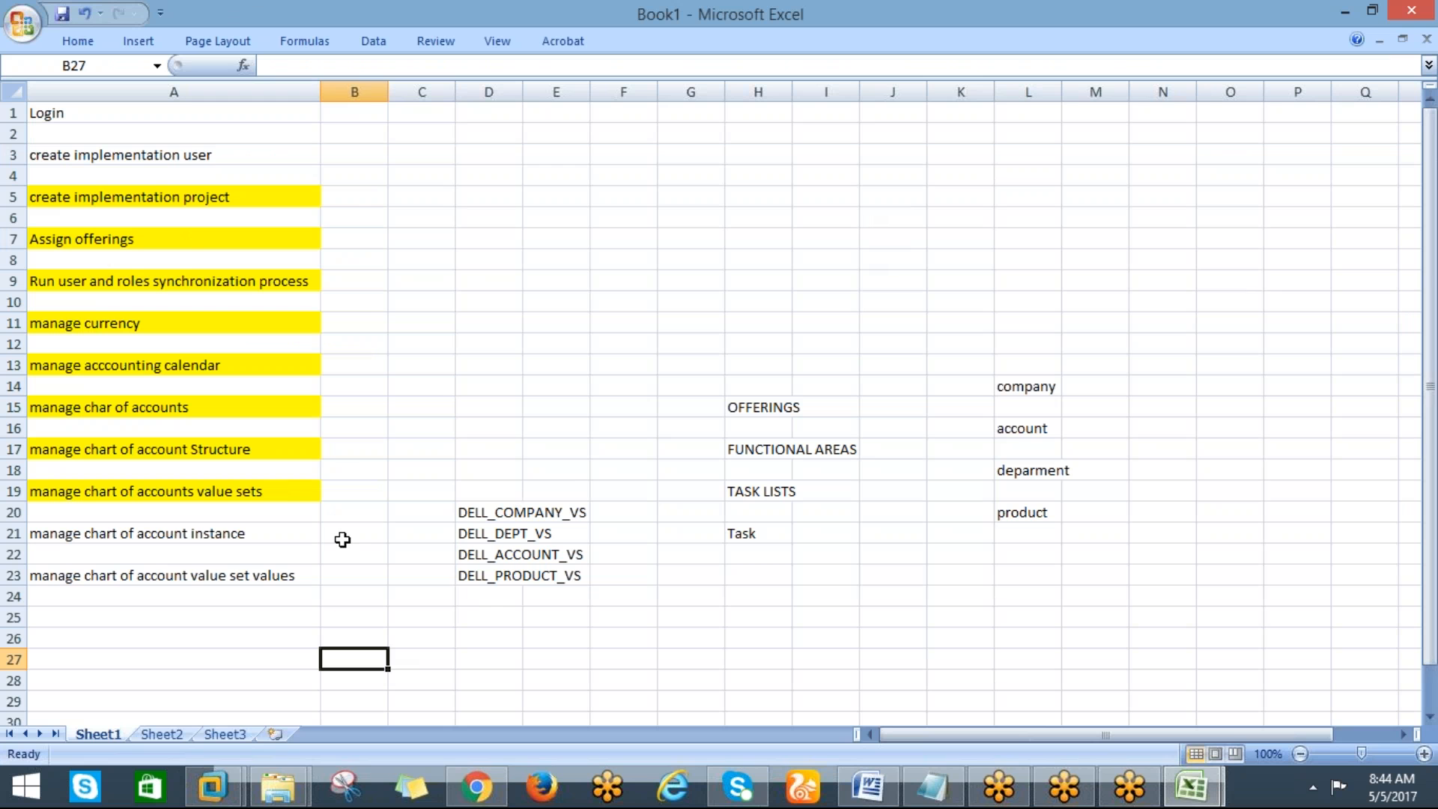
{"action": "left_click", "coordinate": [497, 636]}
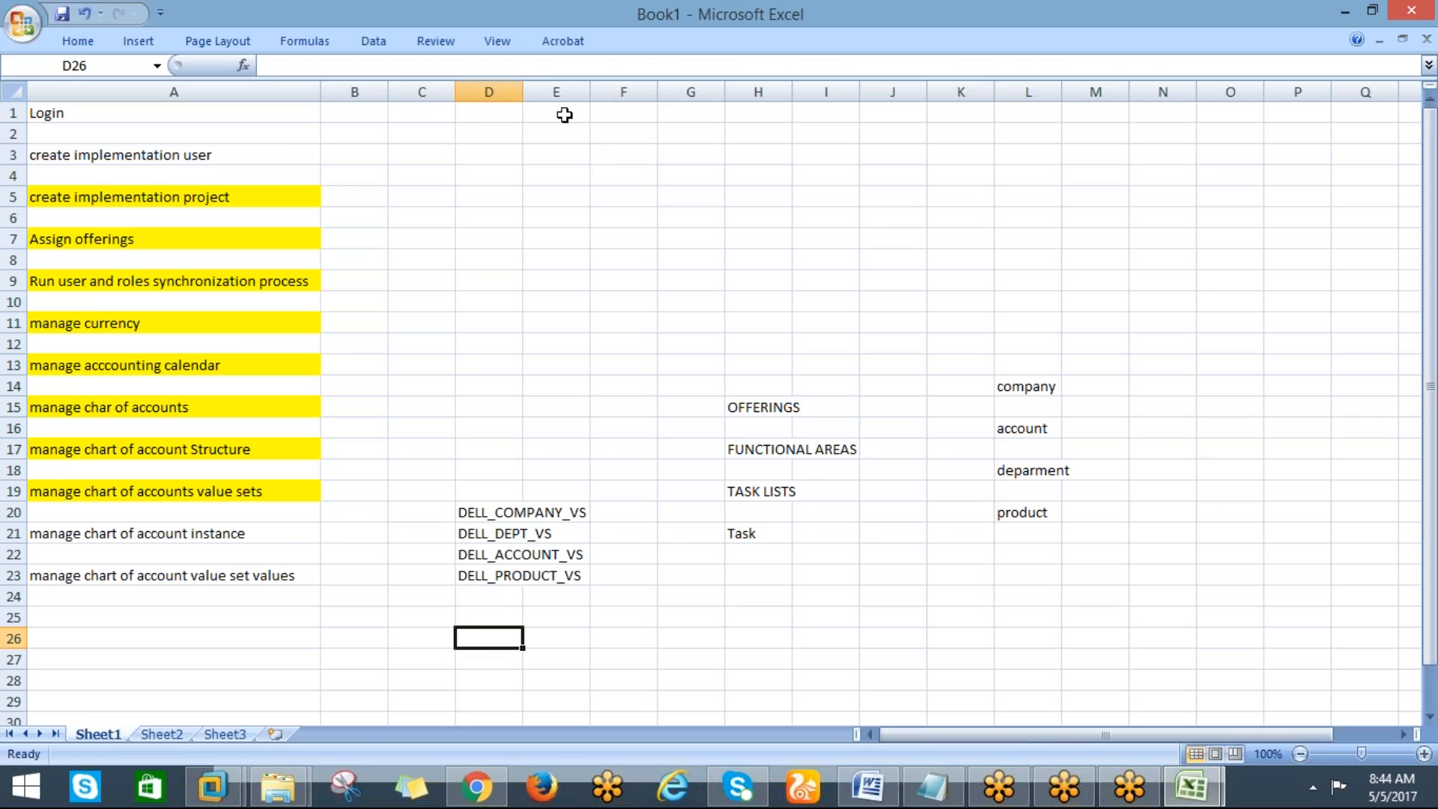
{"action": "left_click_drag", "start_coordinate": [518, 93], "coordinate": [593, 92]}
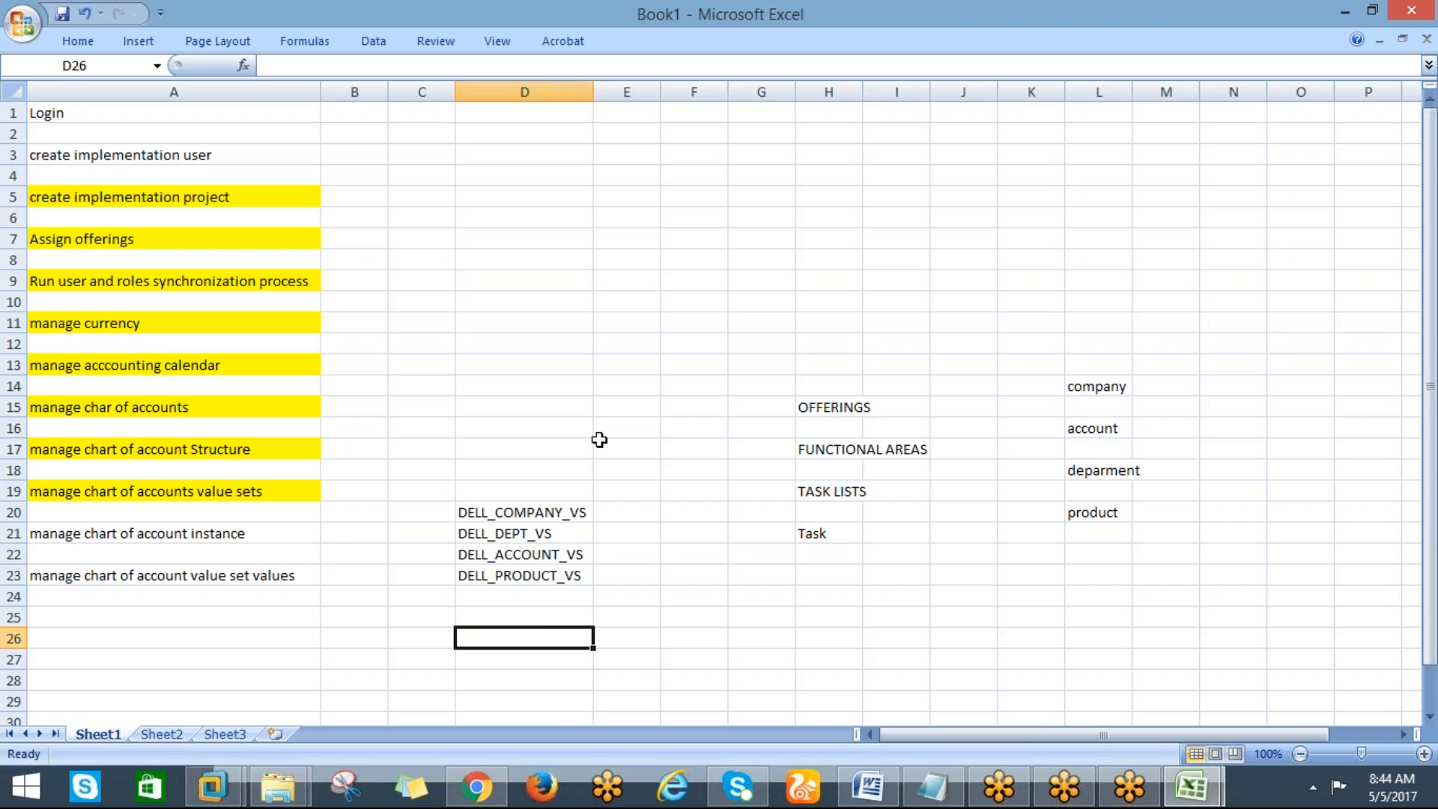
{"action": "type", "text": "V"}
{"action": "key", "text": "BackSpace"}
{"action": "key", "text": "ctrl+v"}
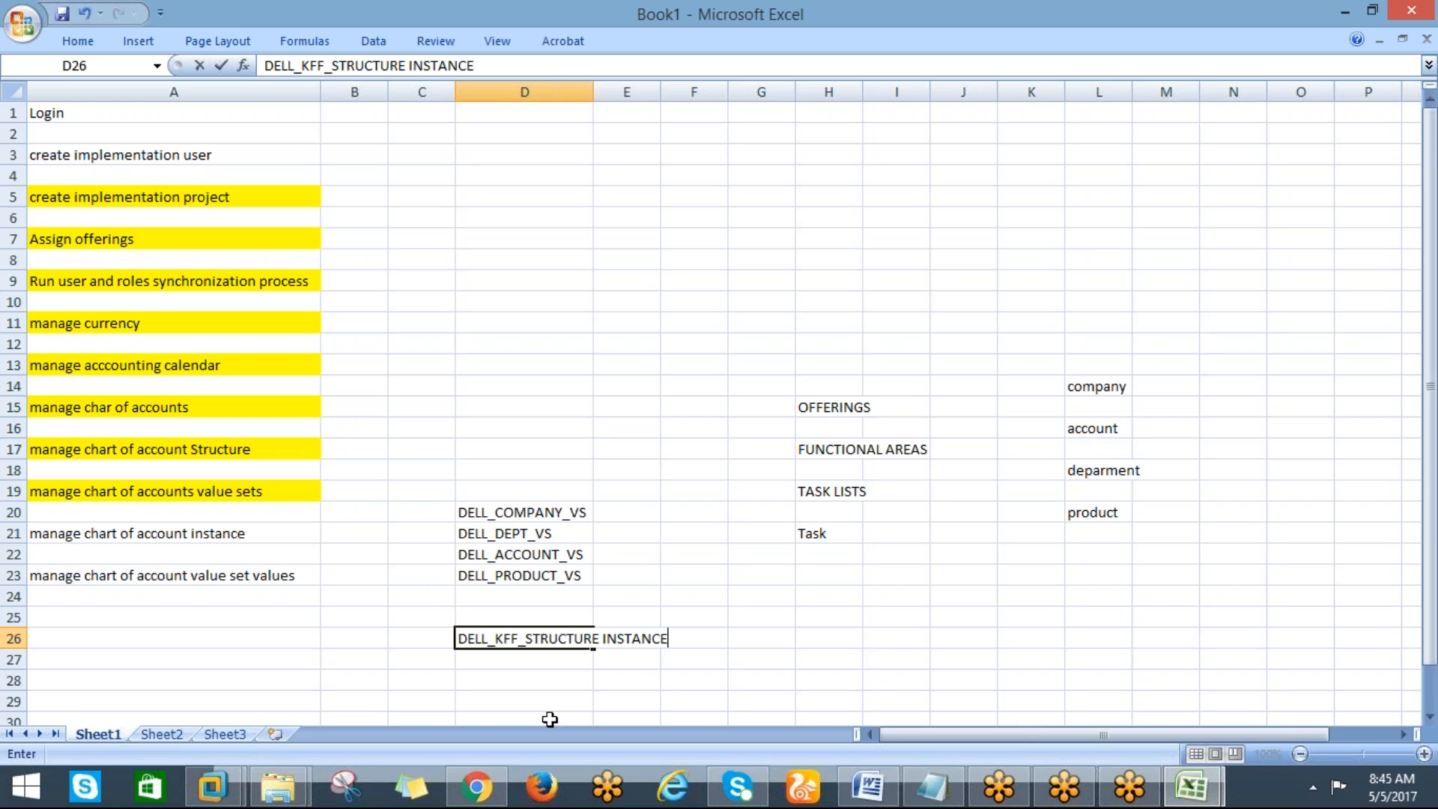
{"action": "left_click", "coordinate": [467, 698]}
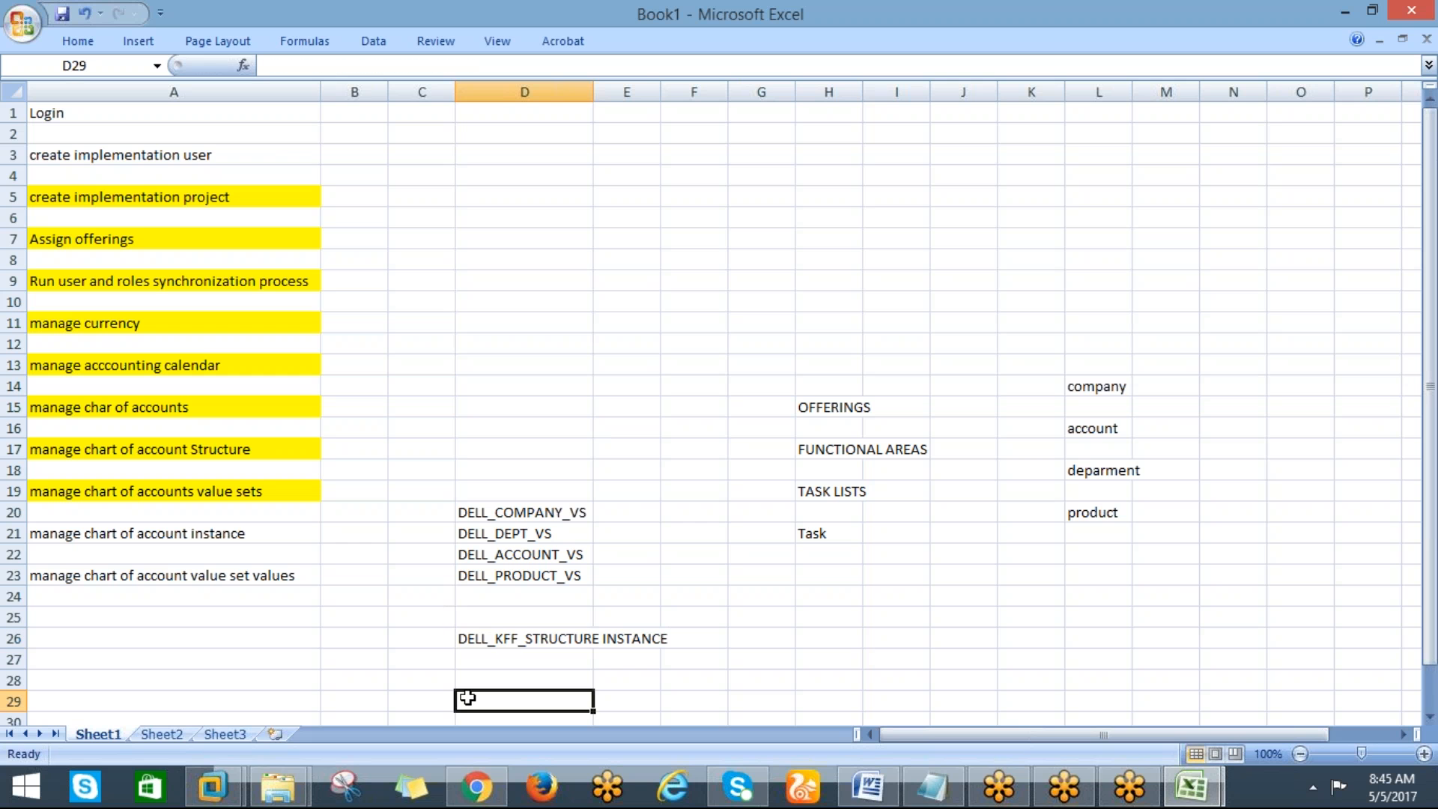
{"action": "left_click", "coordinate": [467, 698], "text": "alt"}
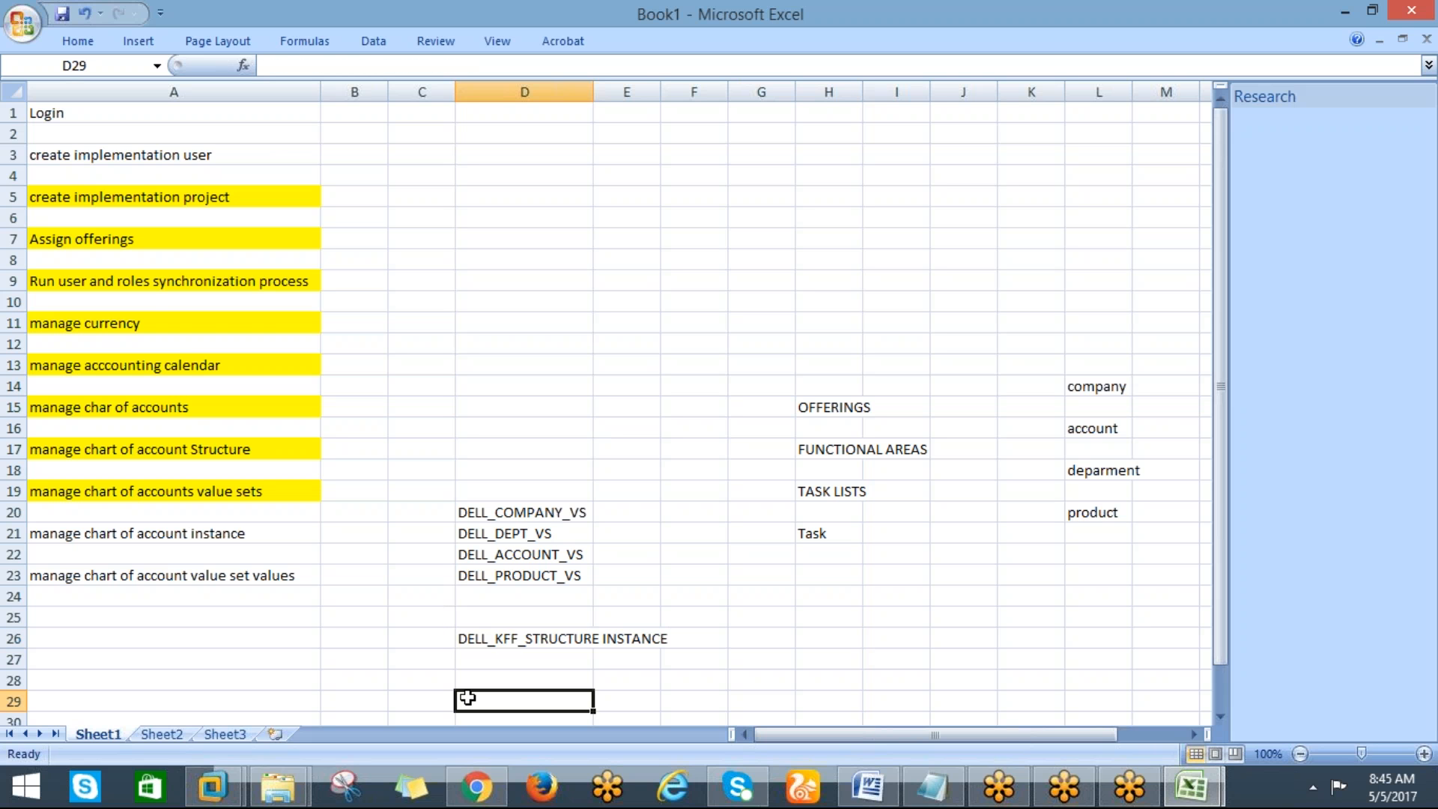
Set the structure instance's name and description to DELL_KFF_STRUCTURE INSTANCE
{"action": "key", "text": "alt+Tab"}
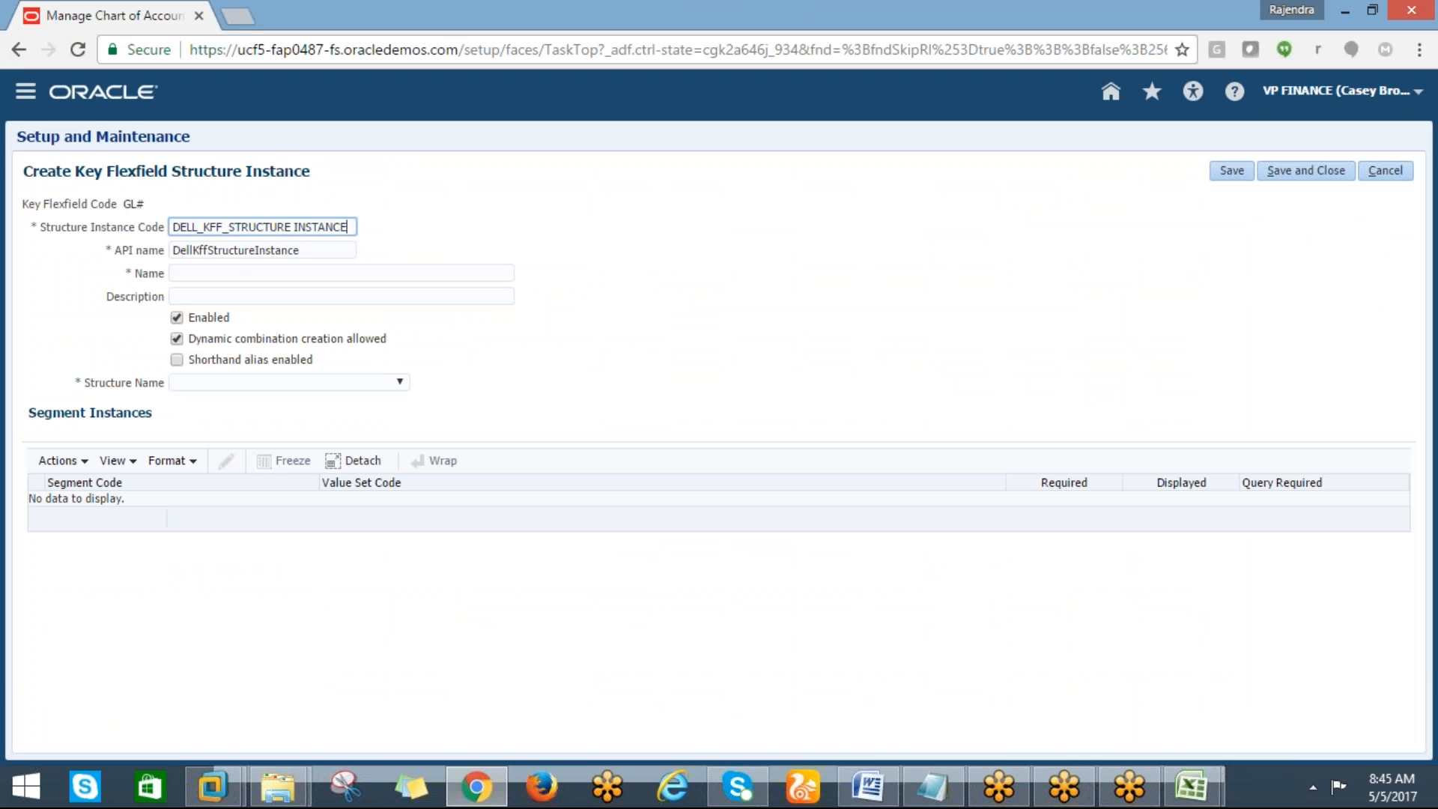
{"action": "left_click", "coordinate": [204, 270]}
{"action": "key", "text": "ctrl+v"}
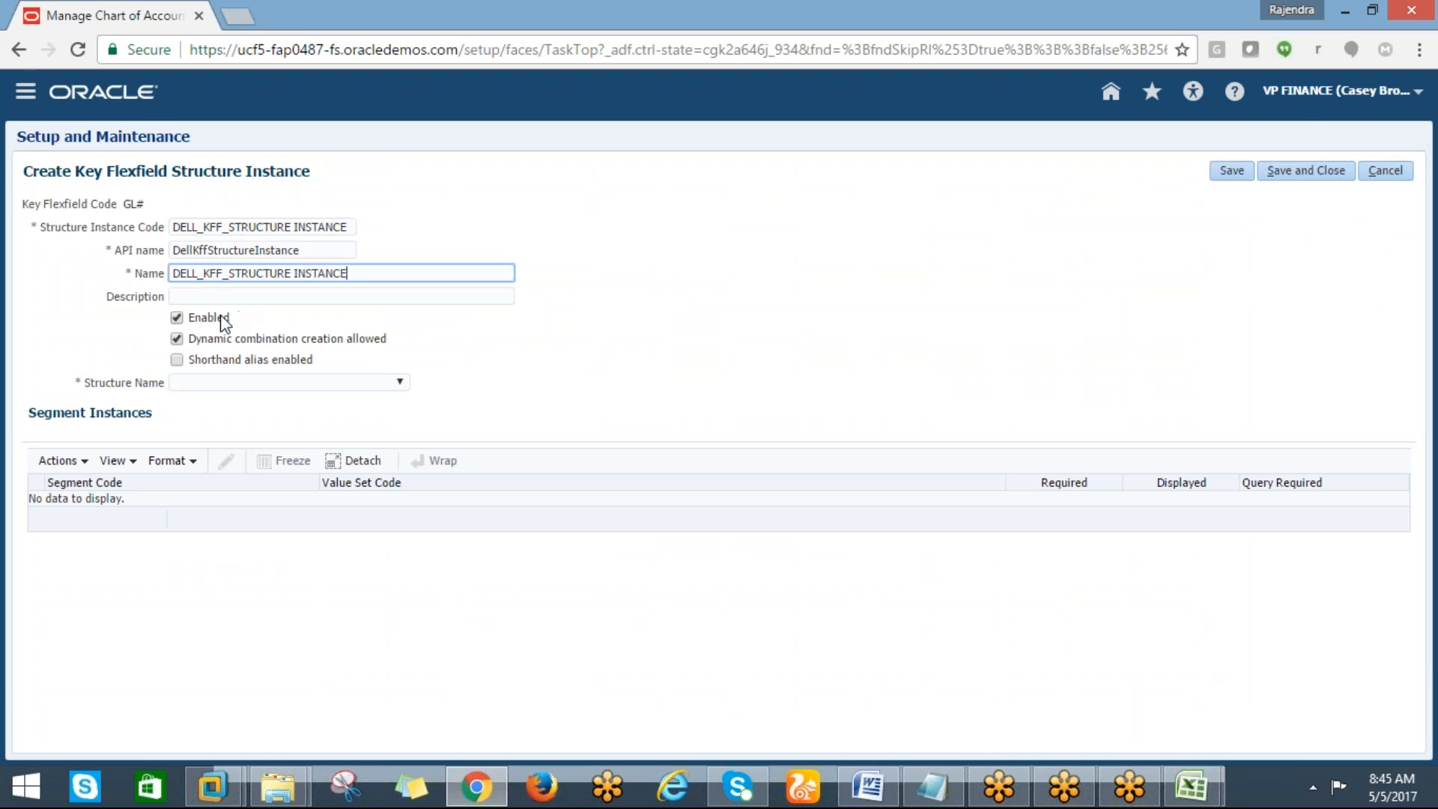
{"action": "key", "text": "Tab"}
{"action": "key", "text": "ctrl+v"}
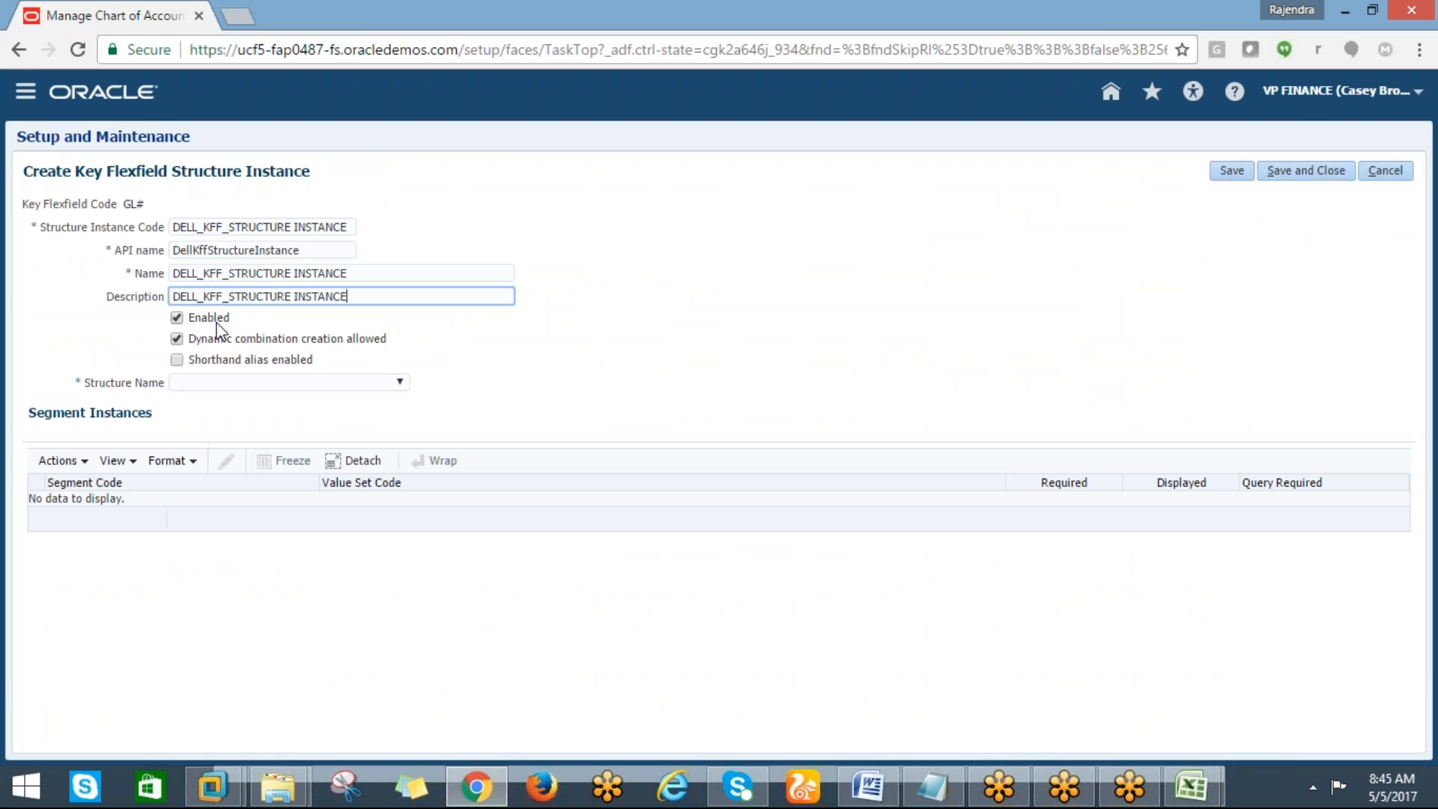
Enable shorthand alias and select DELL_ACCOUNTING FLEX as the structure instance's structure name
{"action": "left_click", "coordinate": [175, 360]}
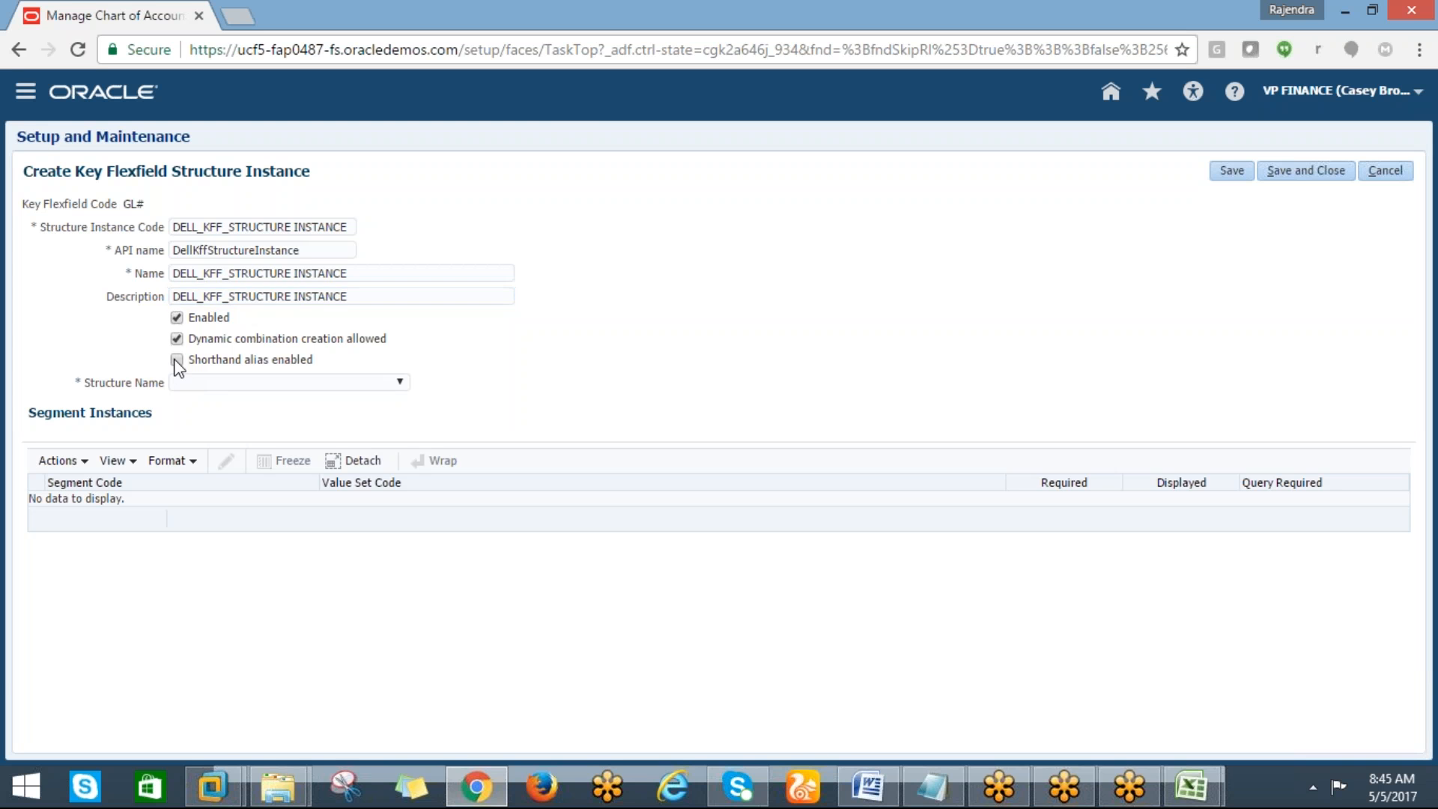
{"action": "left_click", "coordinate": [401, 383]}
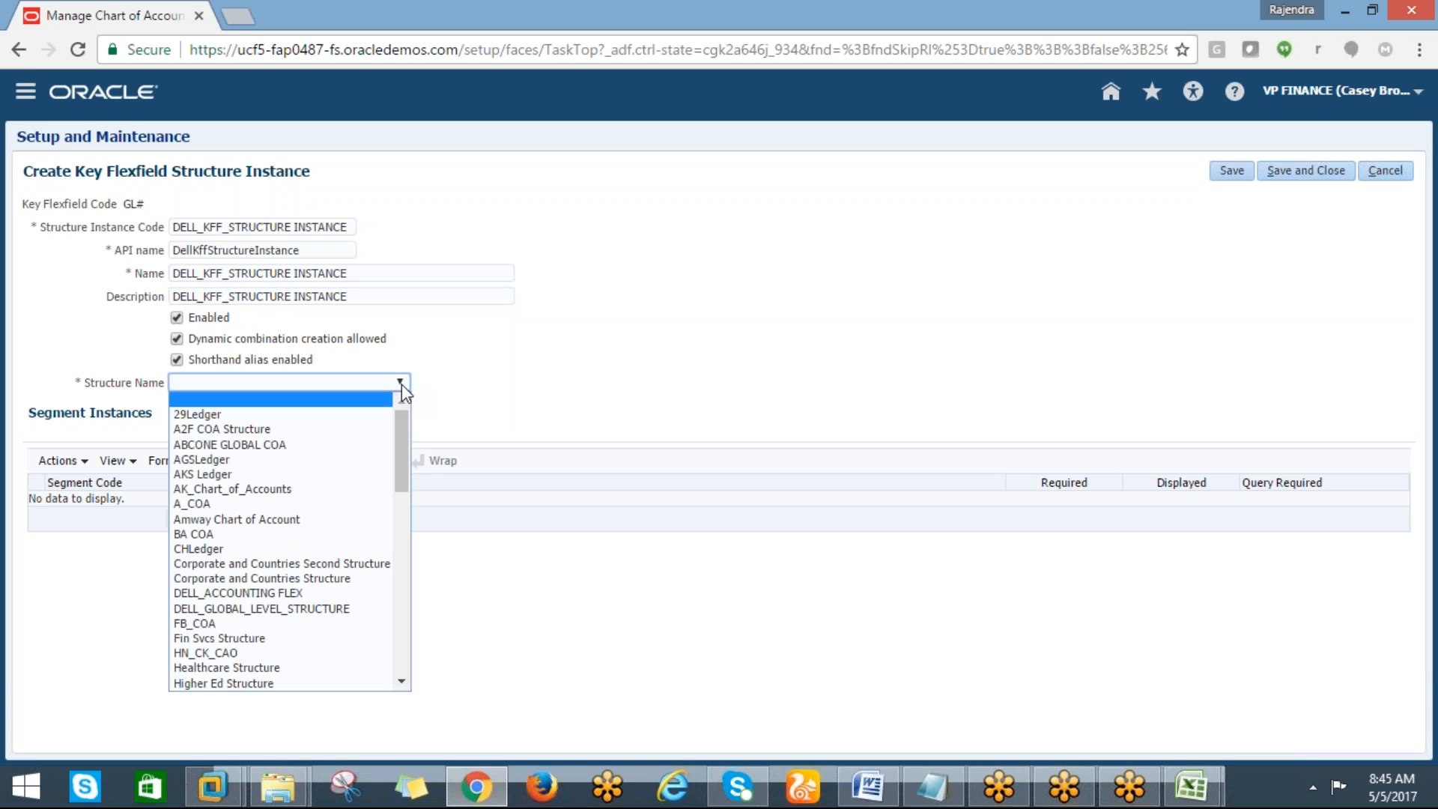
{"action": "left_click_drag", "start_coordinate": [398, 443], "coordinate": [380, 477]}
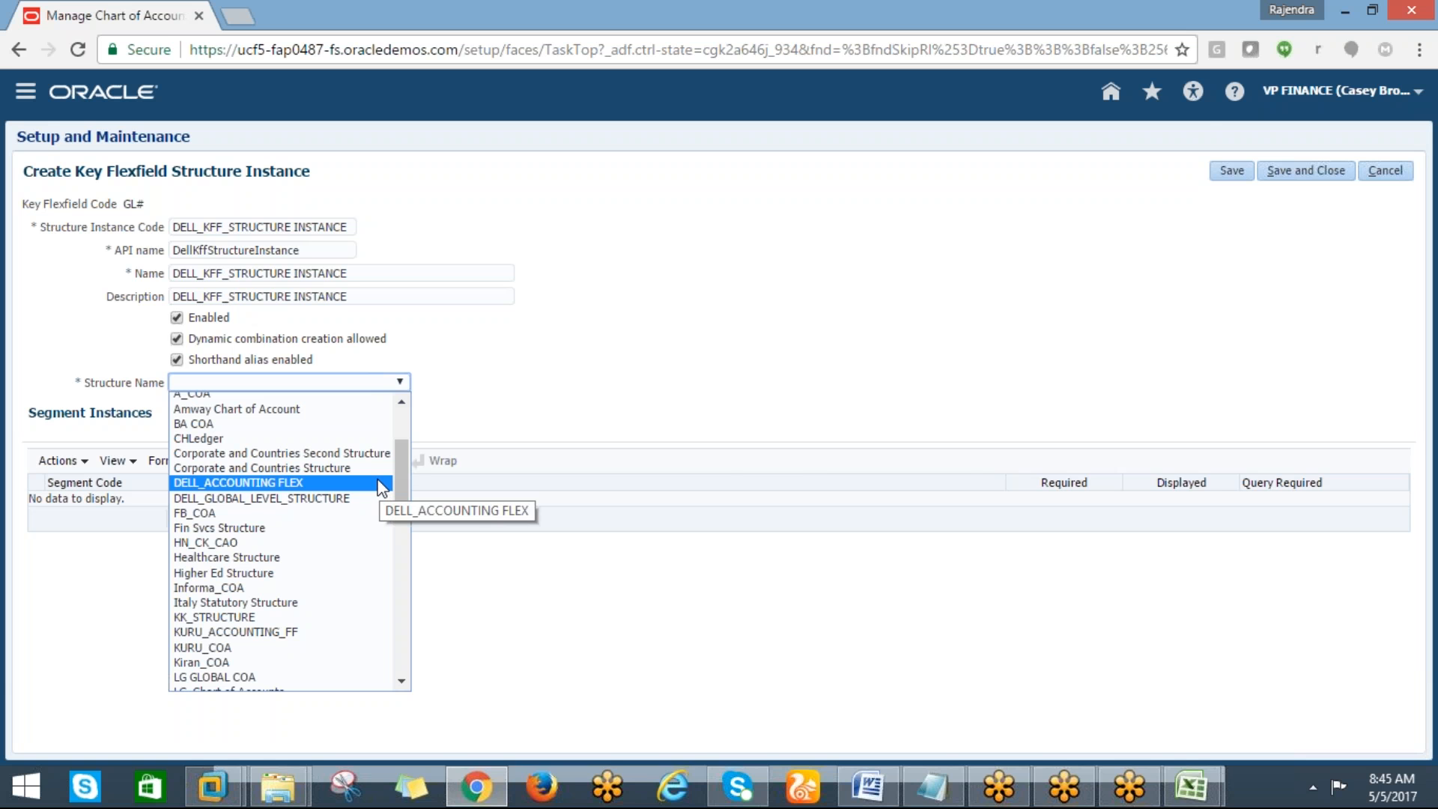
{"action": "key", "text": "alt+Tab"}
{"action": "key", "text": "alt+Tab"}
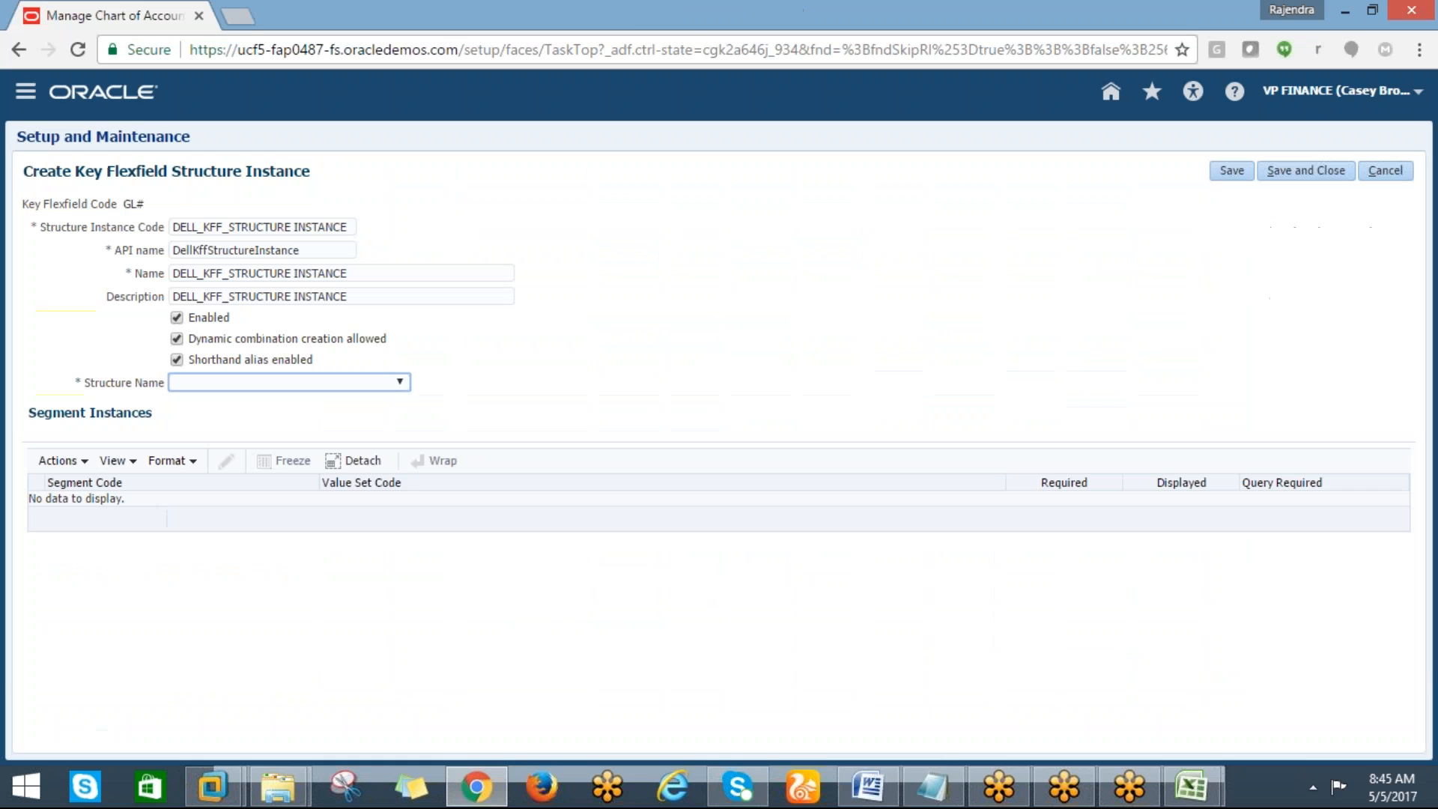
{"action": "left_click", "coordinate": [400, 383]}
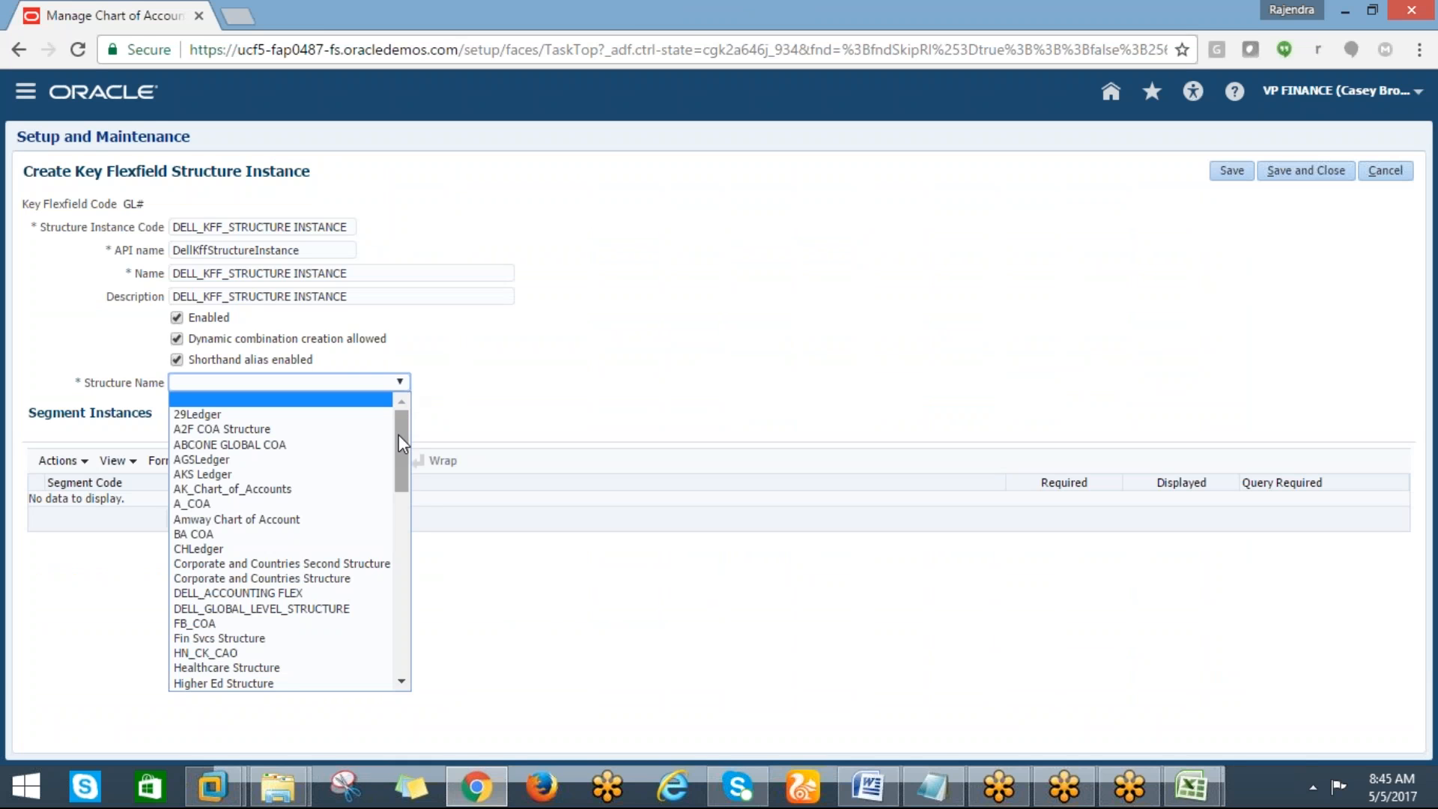
{"action": "scroll", "coordinate": [399, 450], "scroll_direction": "down", "scroll_amount": 3}
{"action": "left_click_drag", "start_coordinate": [401, 490], "coordinate": [384, 433]}
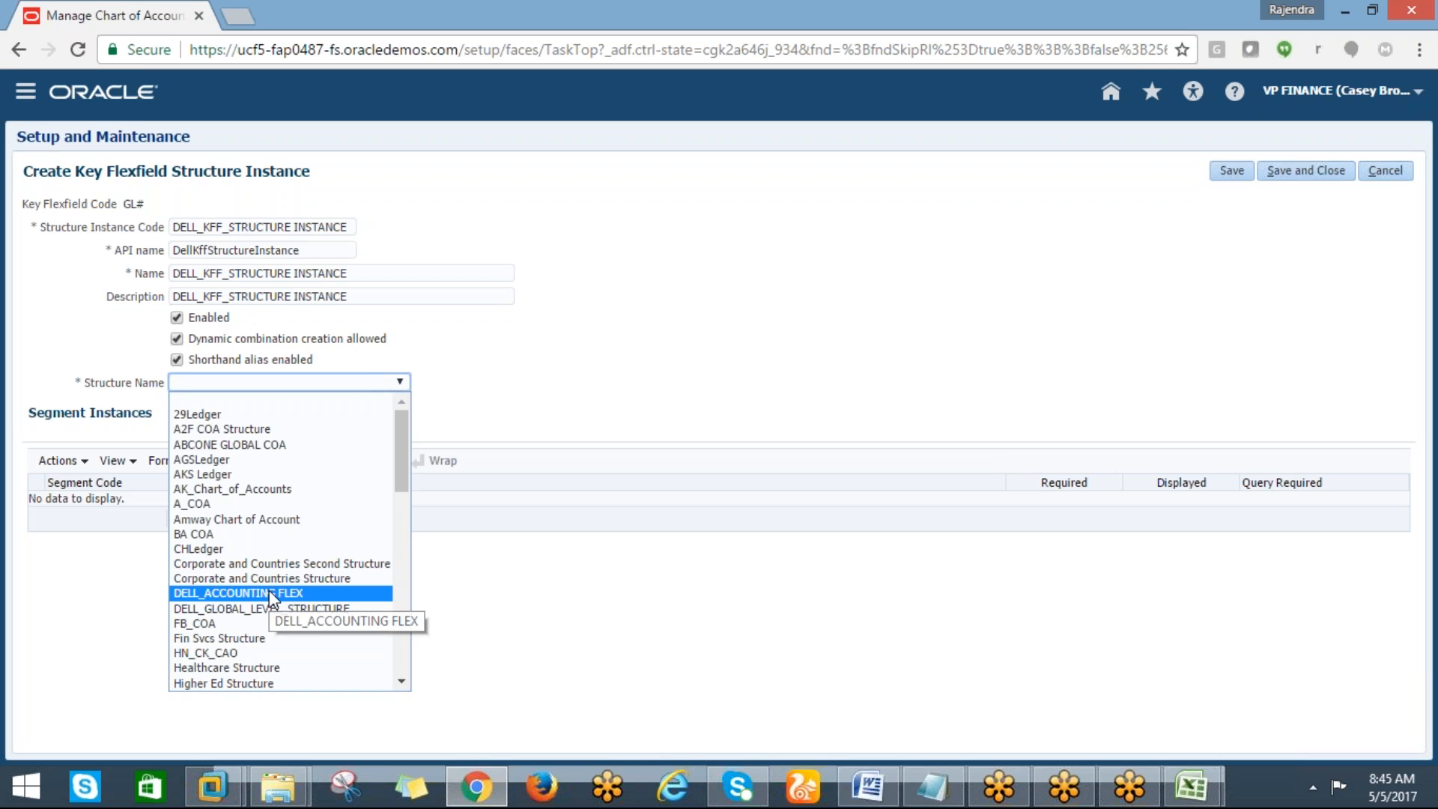
{"action": "left_click", "coordinate": [271, 597]}
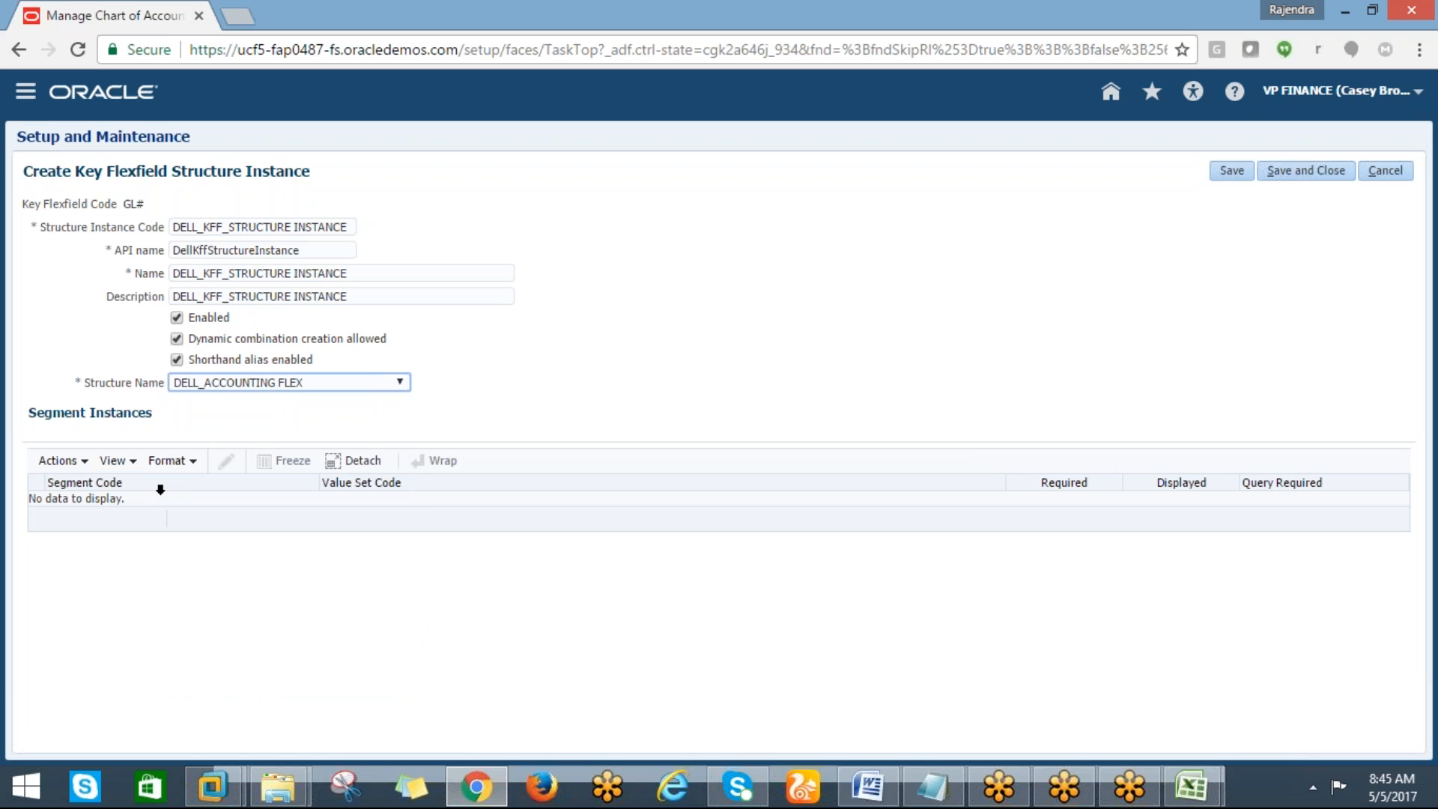
Save and close the new DELL_KFF_STRUCTURE INSTANCE structure instance
{"action": "left_click", "coordinate": [84, 462]}
{"action": "left_click", "coordinate": [152, 538]}
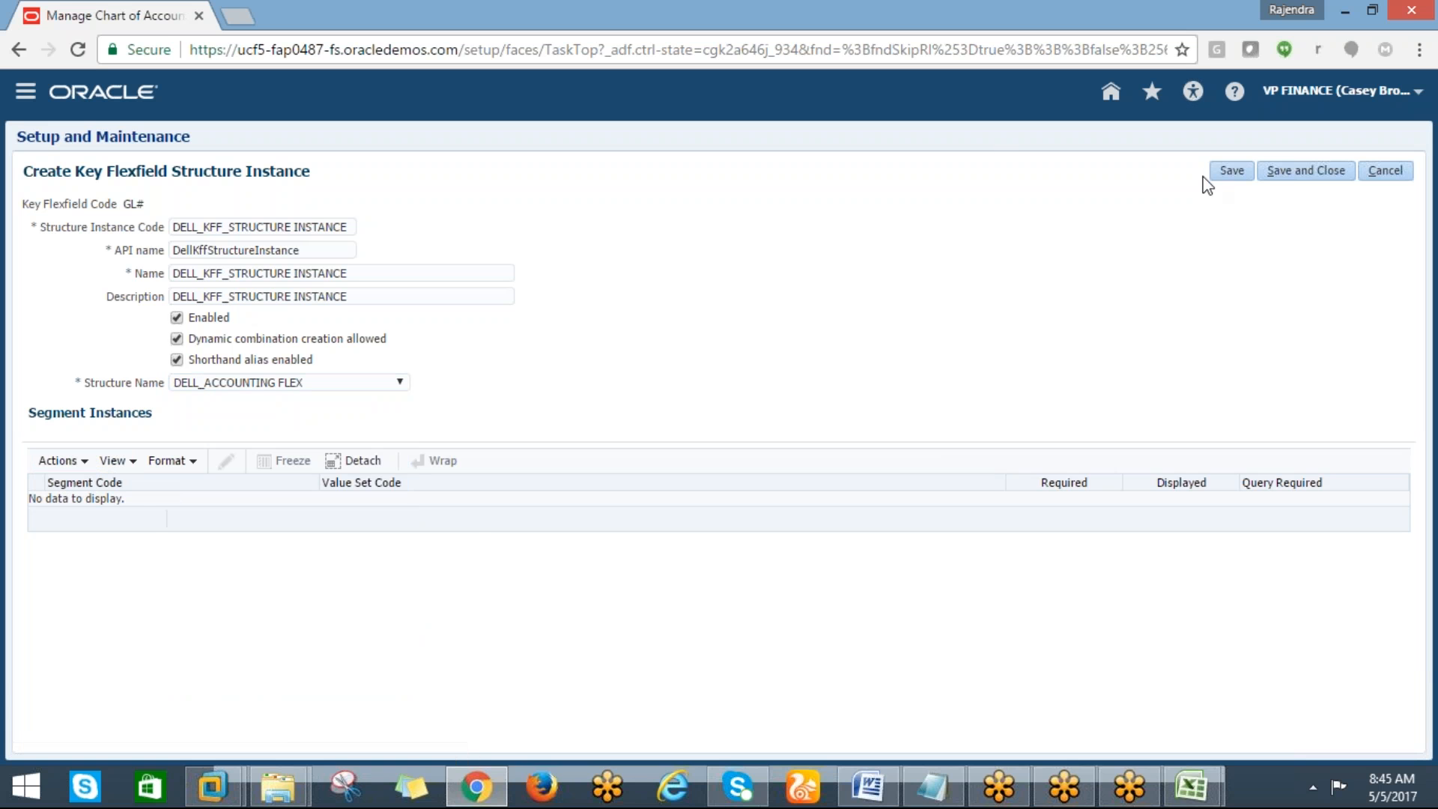
{"action": "left_click", "coordinate": [1277, 179]}
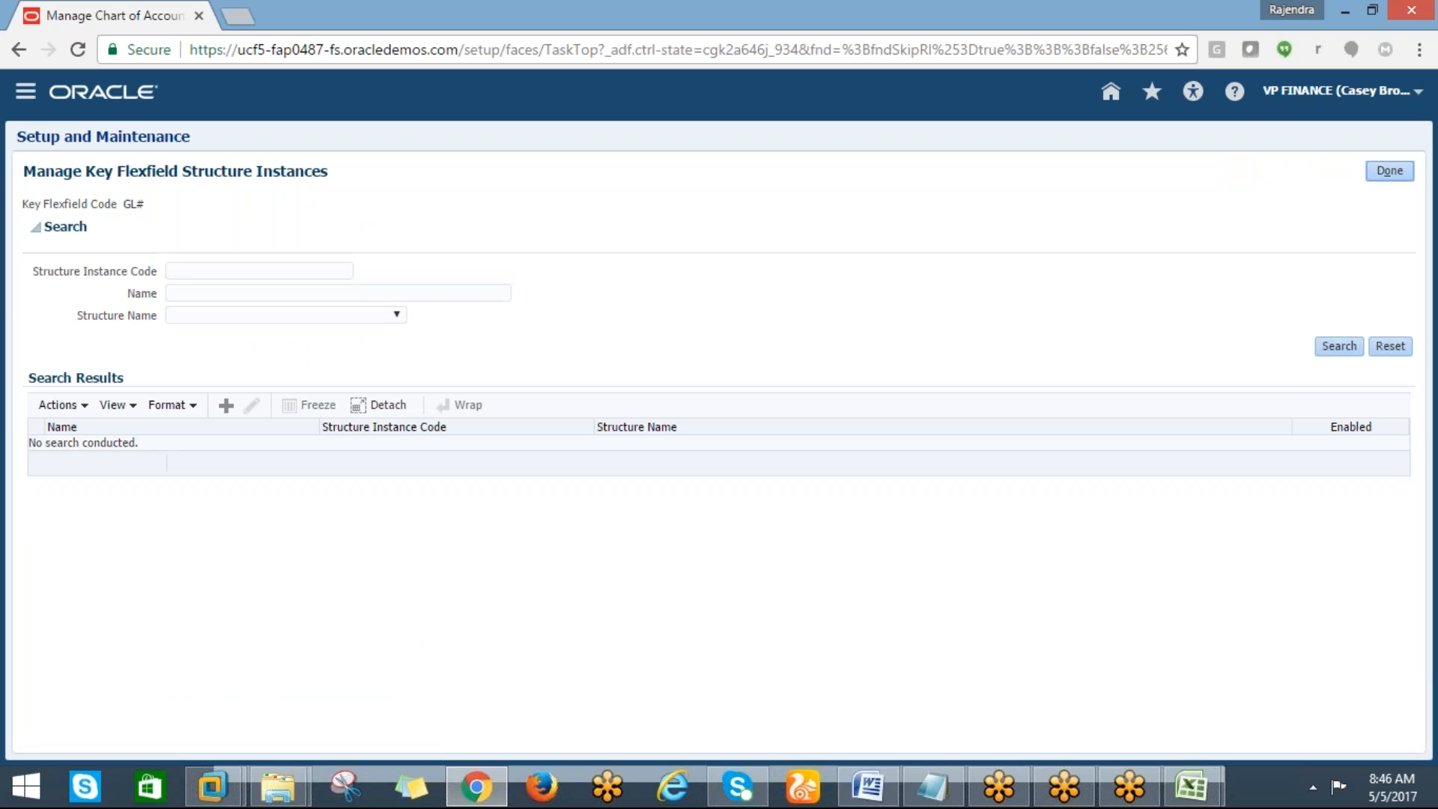
Search structure instances by code DELL% and open DELL_KFF_STRUCTURE INSTANCE to review it, then close the task
{"action": "left_click", "coordinate": [1337, 350]}
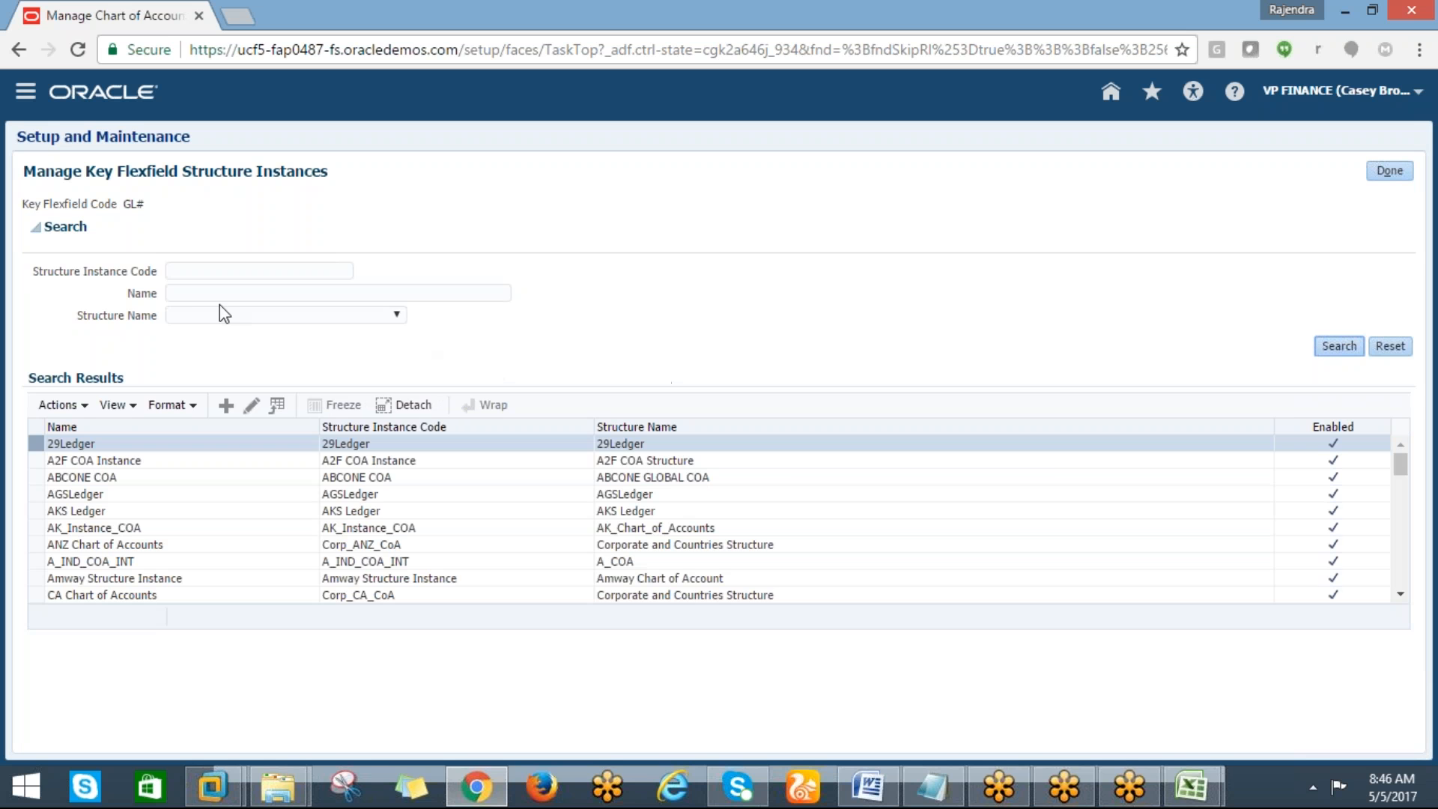
{"action": "left_click", "coordinate": [193, 271]}
{"action": "type", "text": "DELL%"}
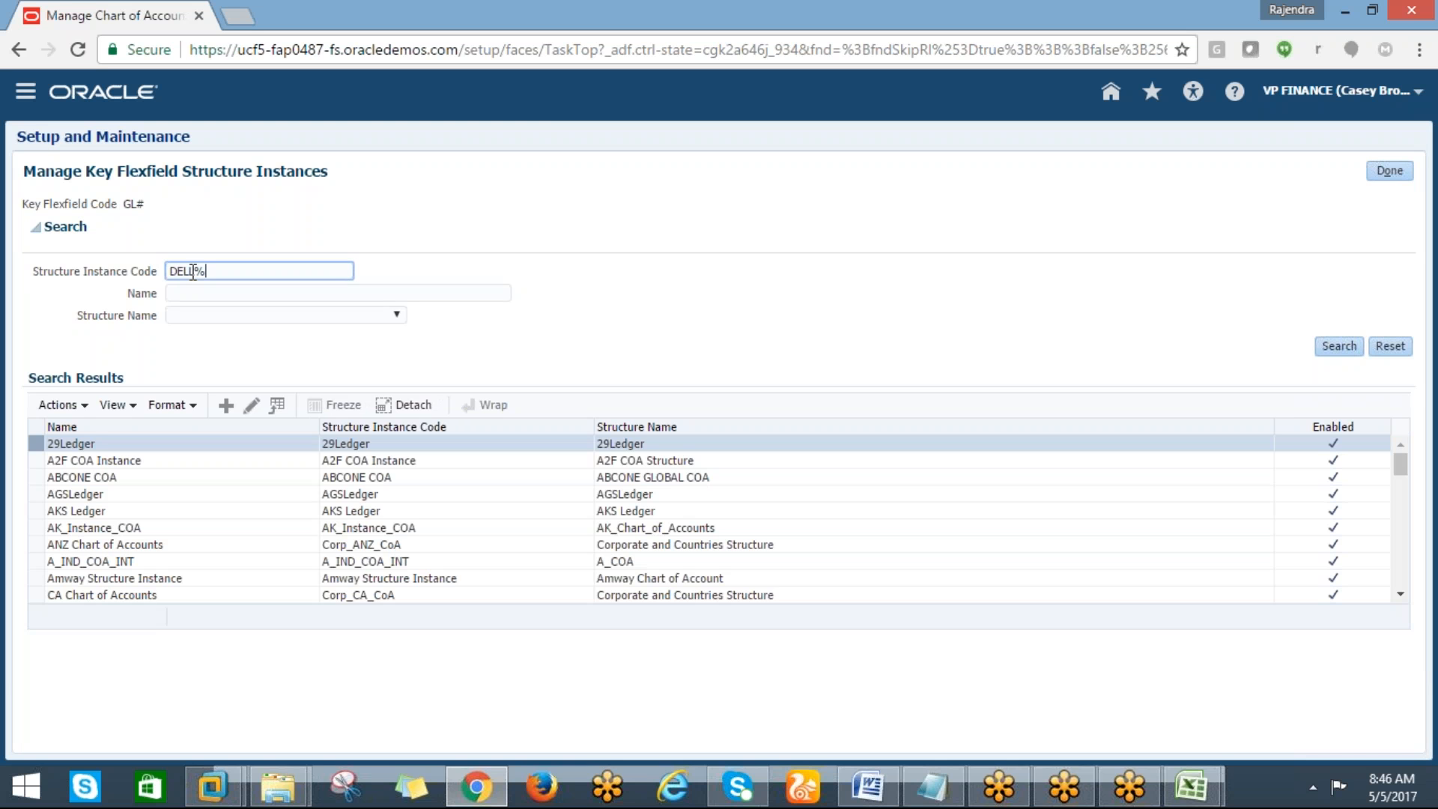
{"action": "left_click", "coordinate": [1322, 349]}
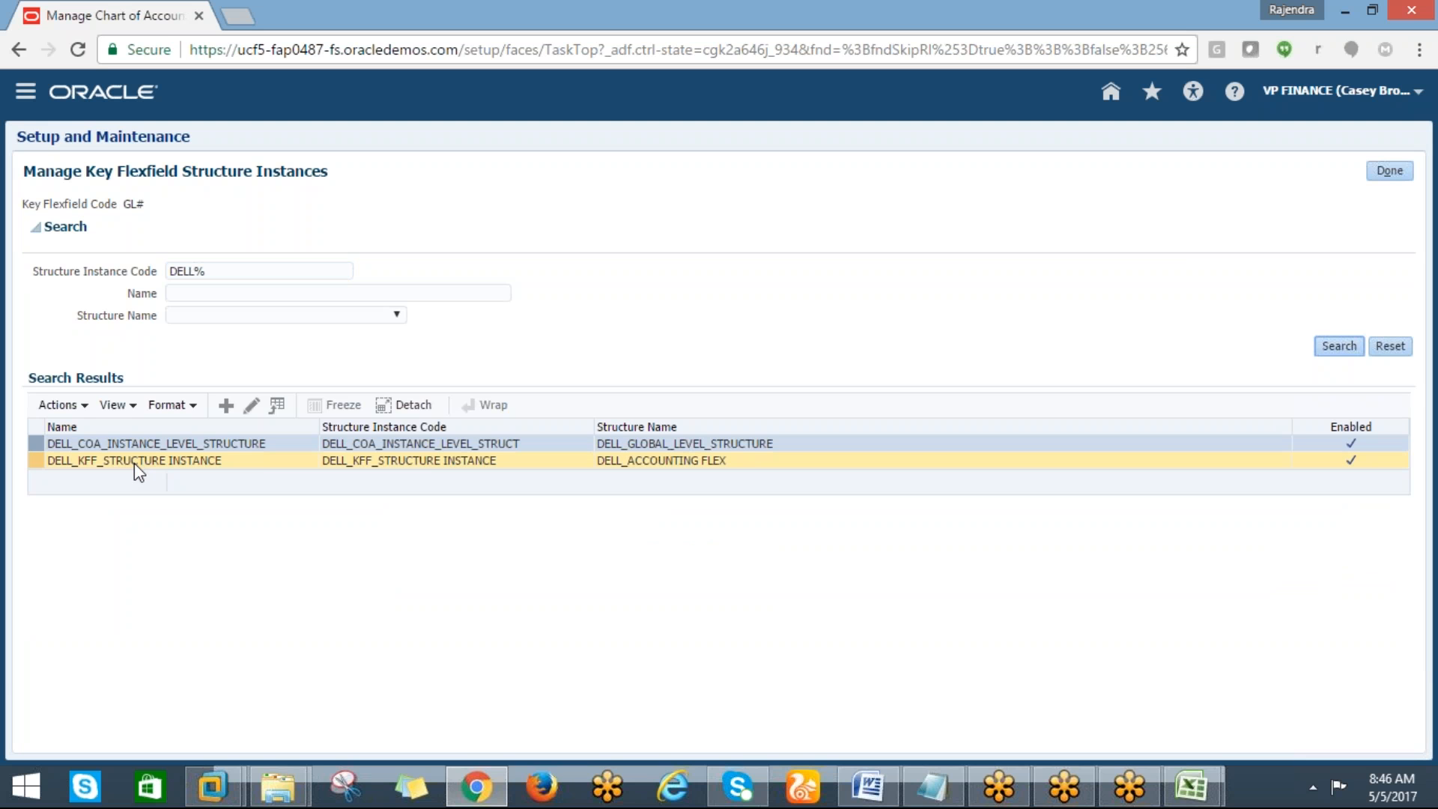
{"action": "left_click", "coordinate": [134, 461]}
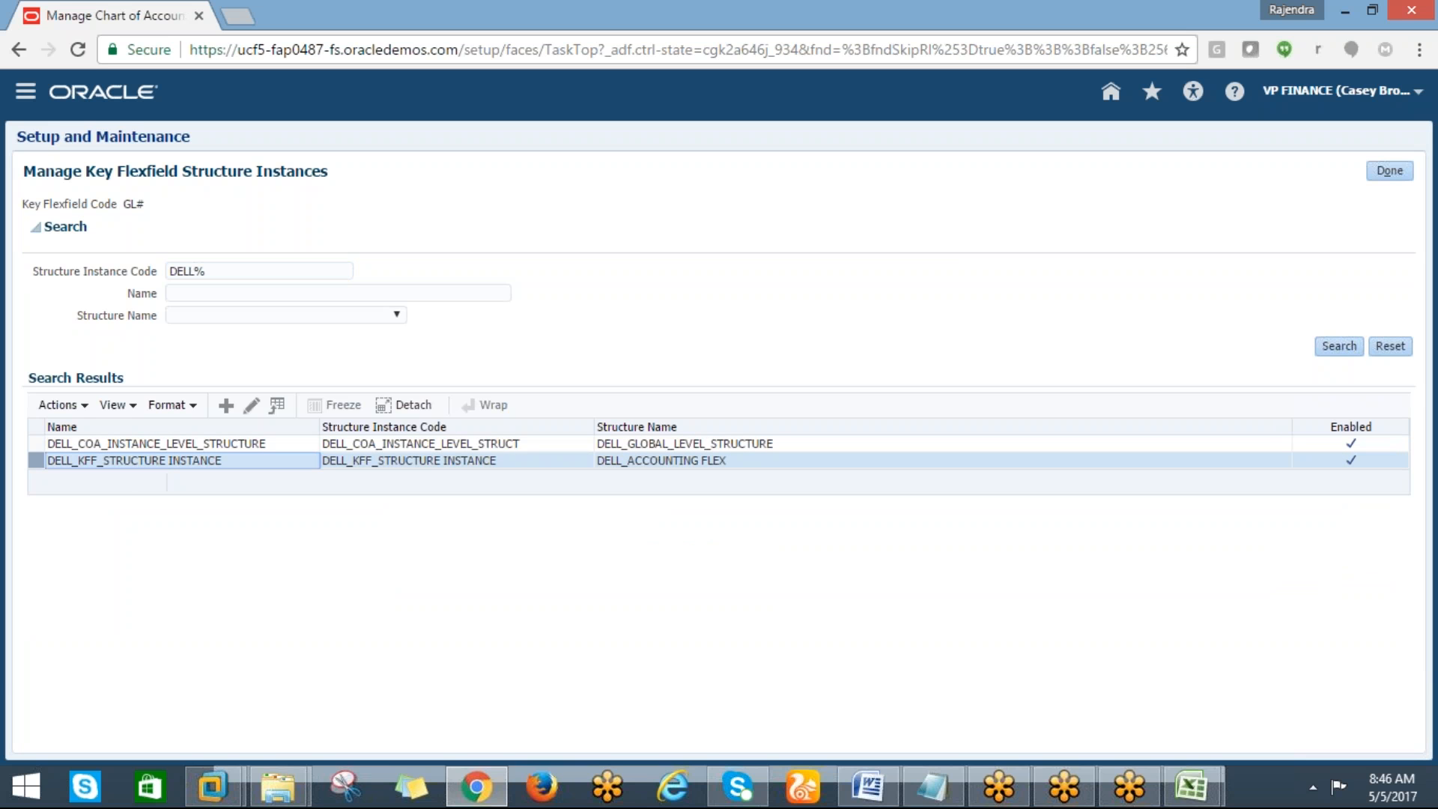
{"action": "left_click", "coordinate": [250, 407]}
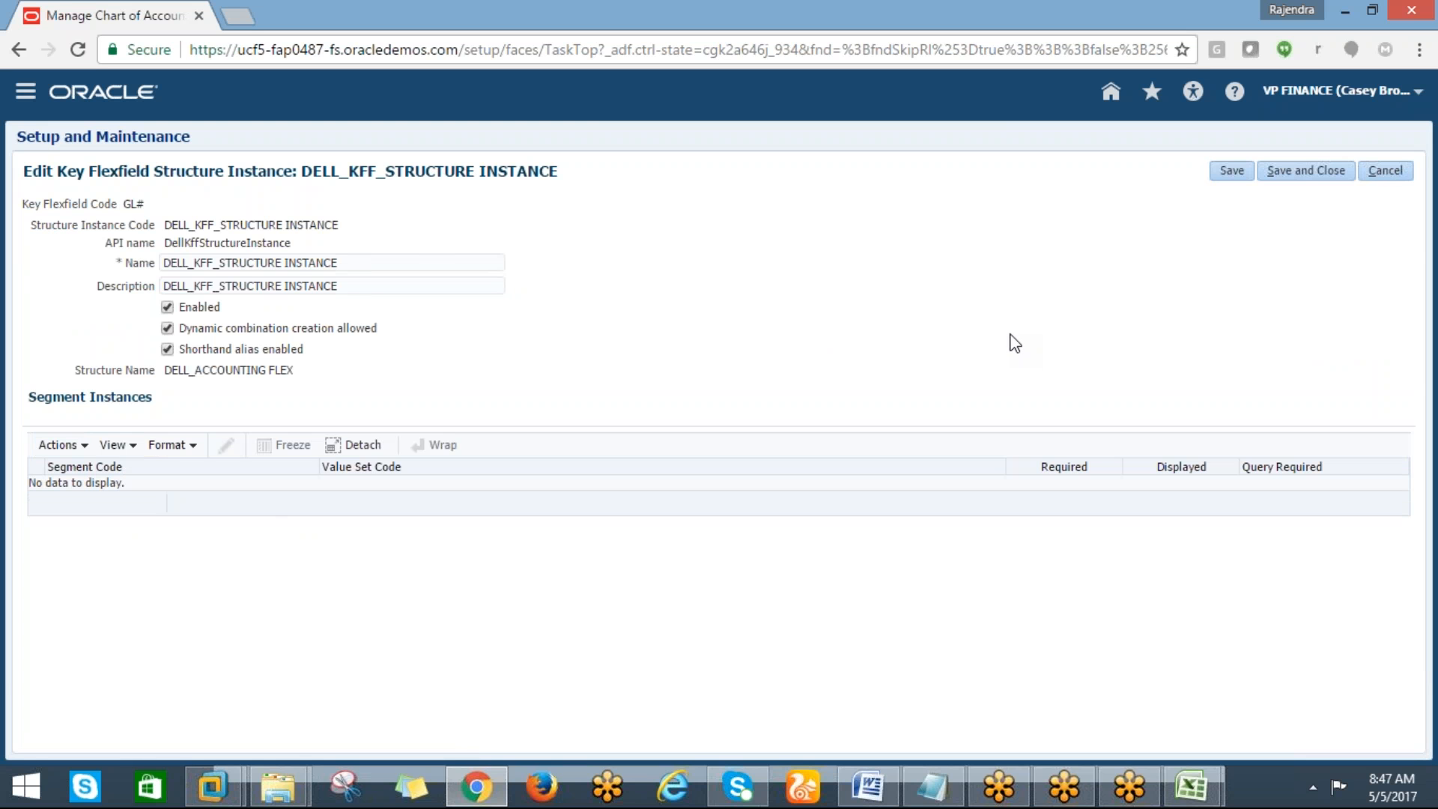
{"action": "left_click", "coordinate": [1301, 175]}
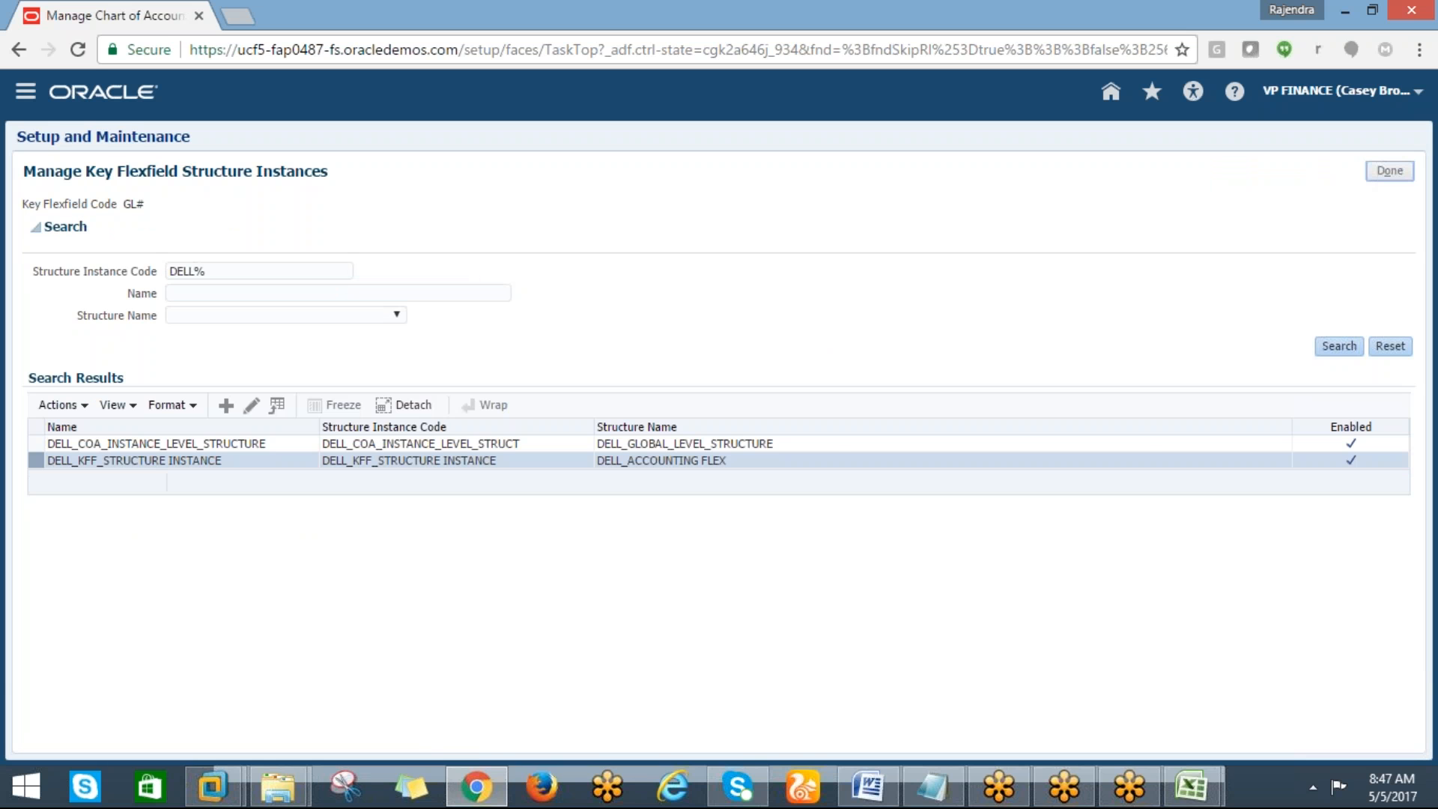
{"action": "left_click", "coordinate": [1389, 171]}
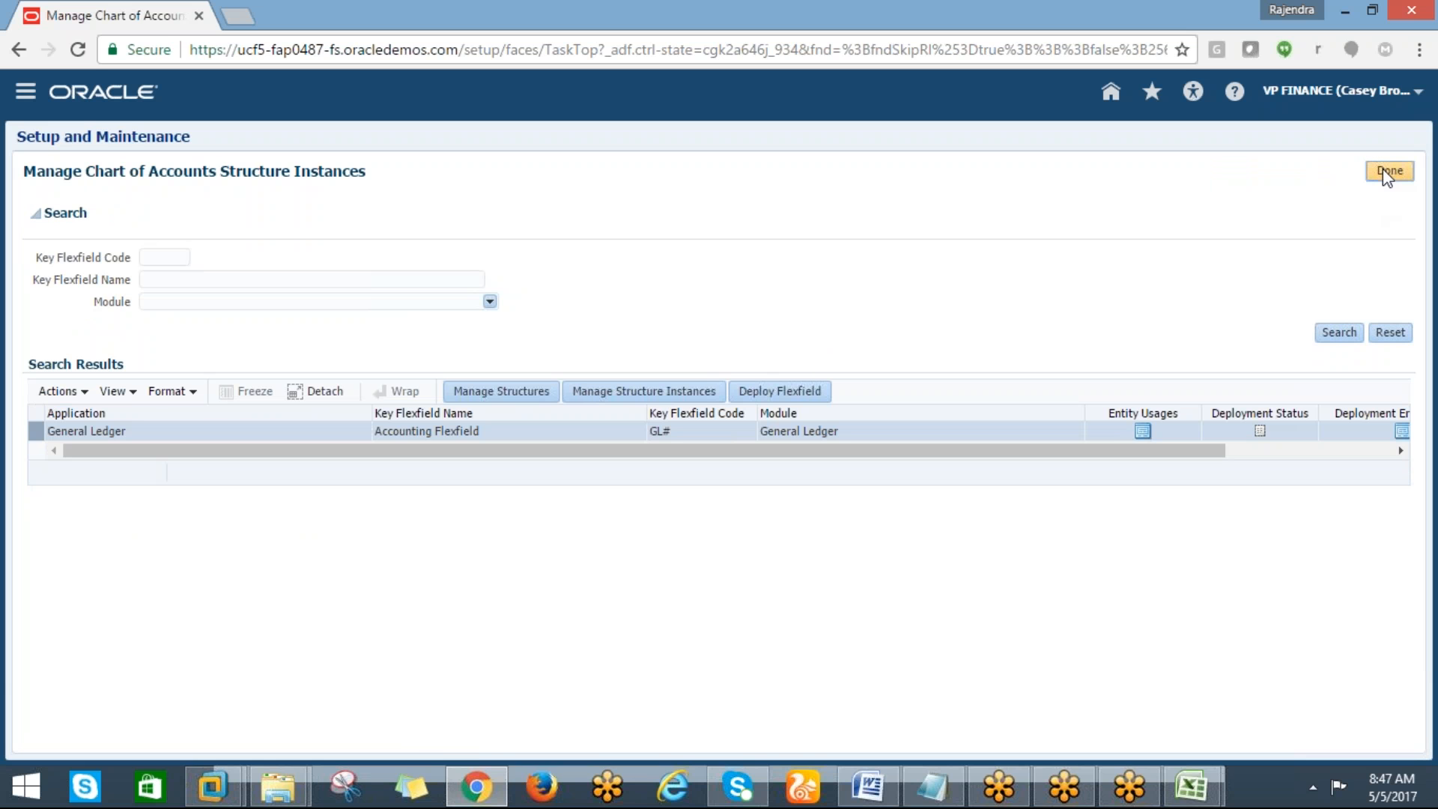
Highlight the 'manage chart of account instance' cell A21 in yellow on the tracking sheet
{"action": "left_click", "coordinate": [1190, 786]}
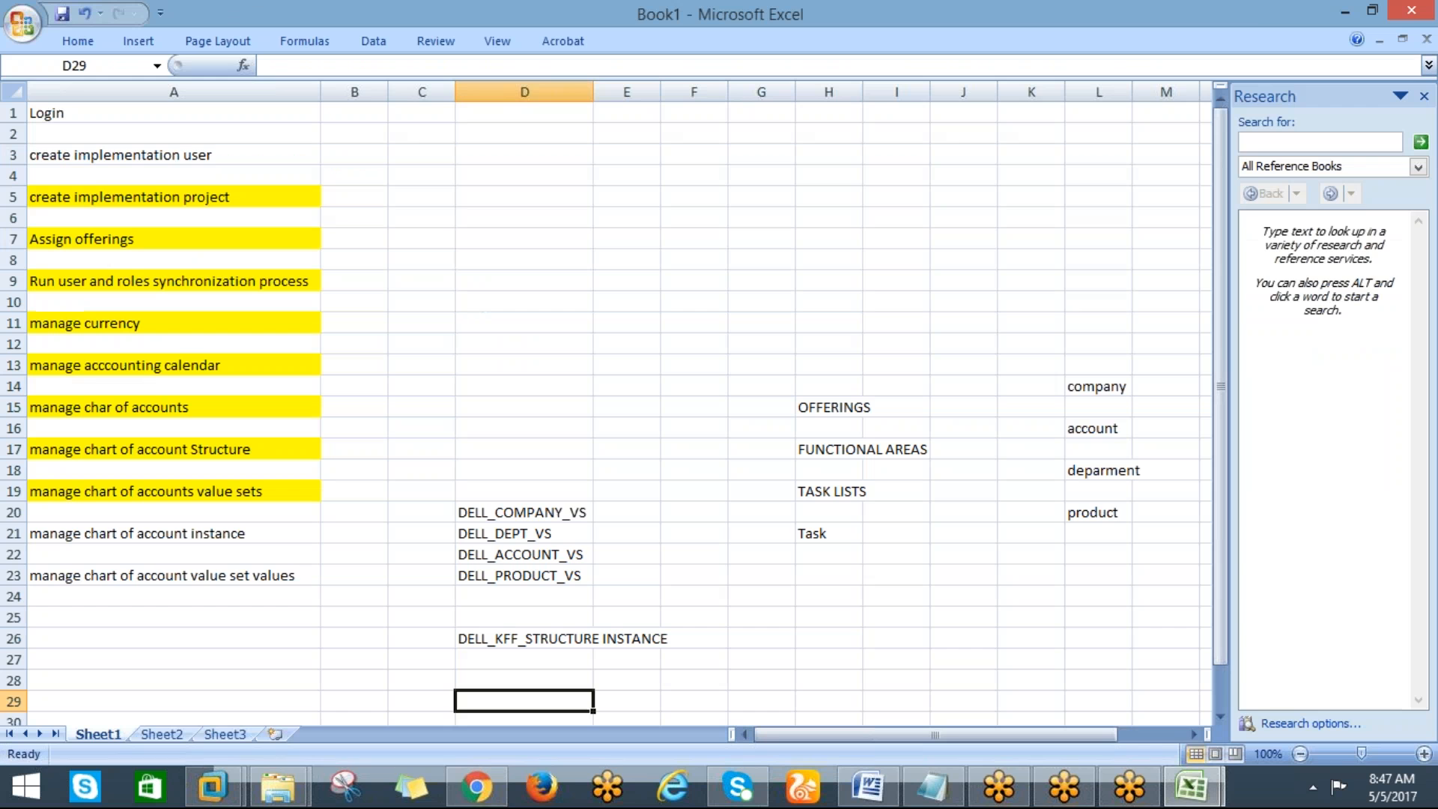
{"action": "left_click", "coordinate": [155, 537]}
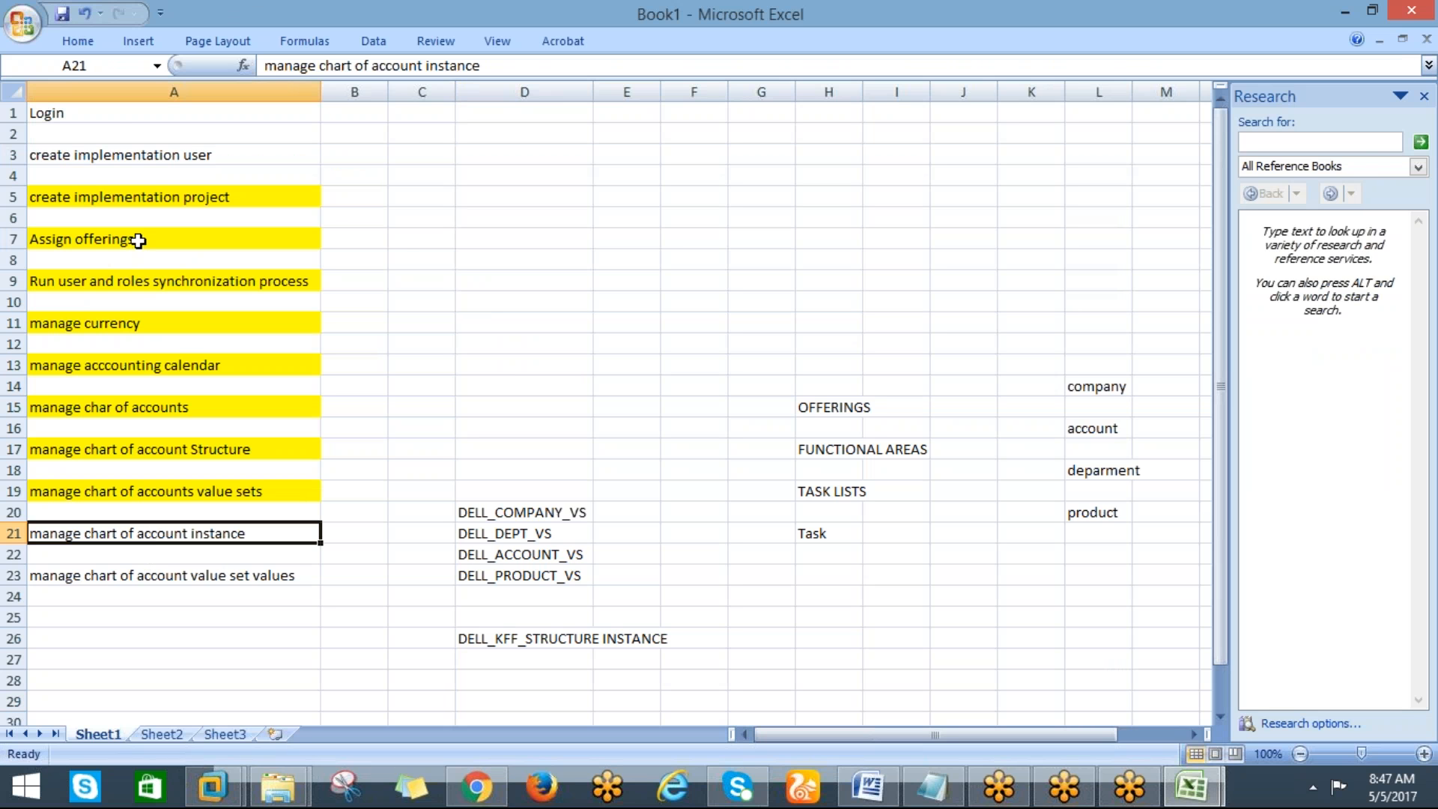
{"action": "left_click", "coordinate": [78, 41]}
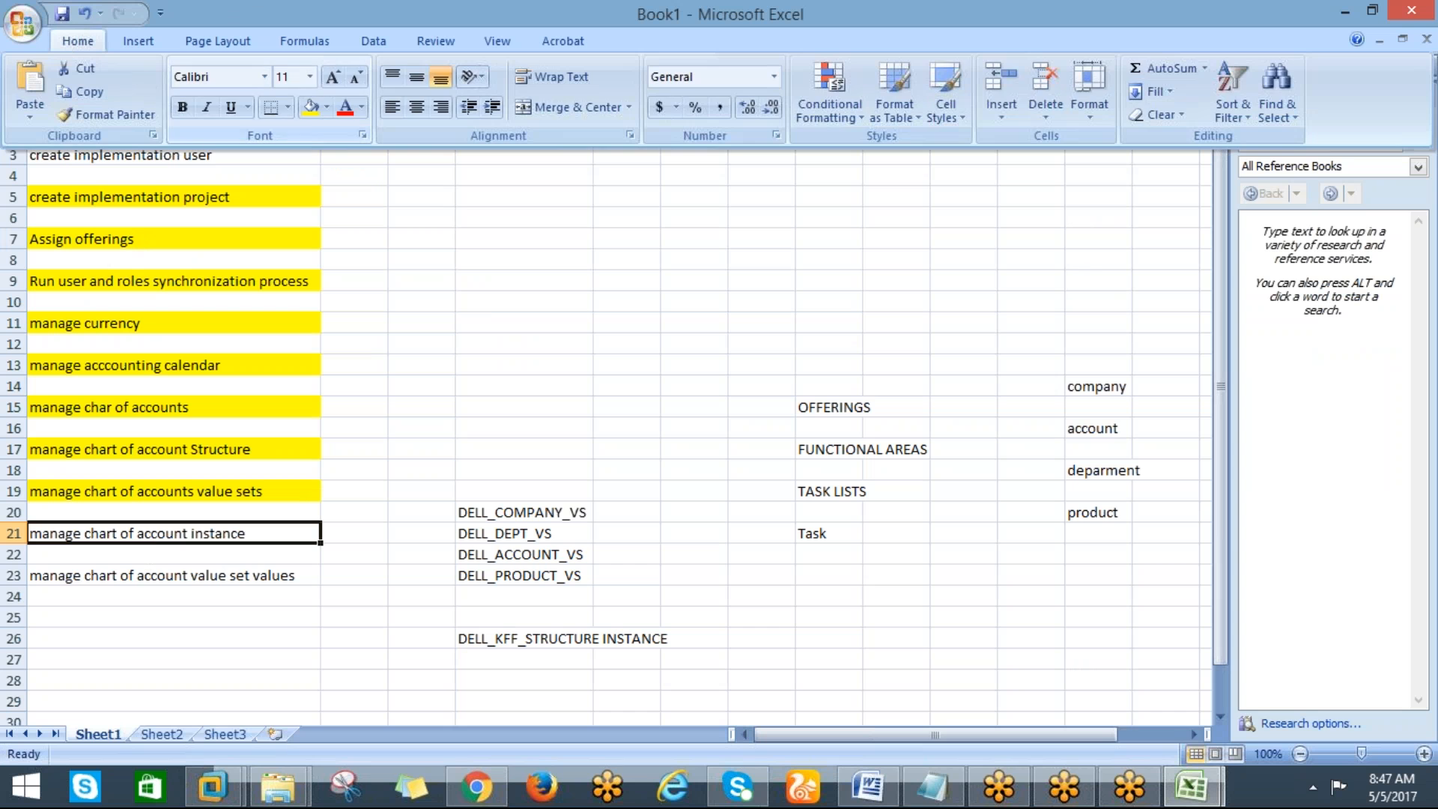
{"action": "left_click", "coordinate": [310, 109]}
{"action": "left_click", "coordinate": [137, 577]}
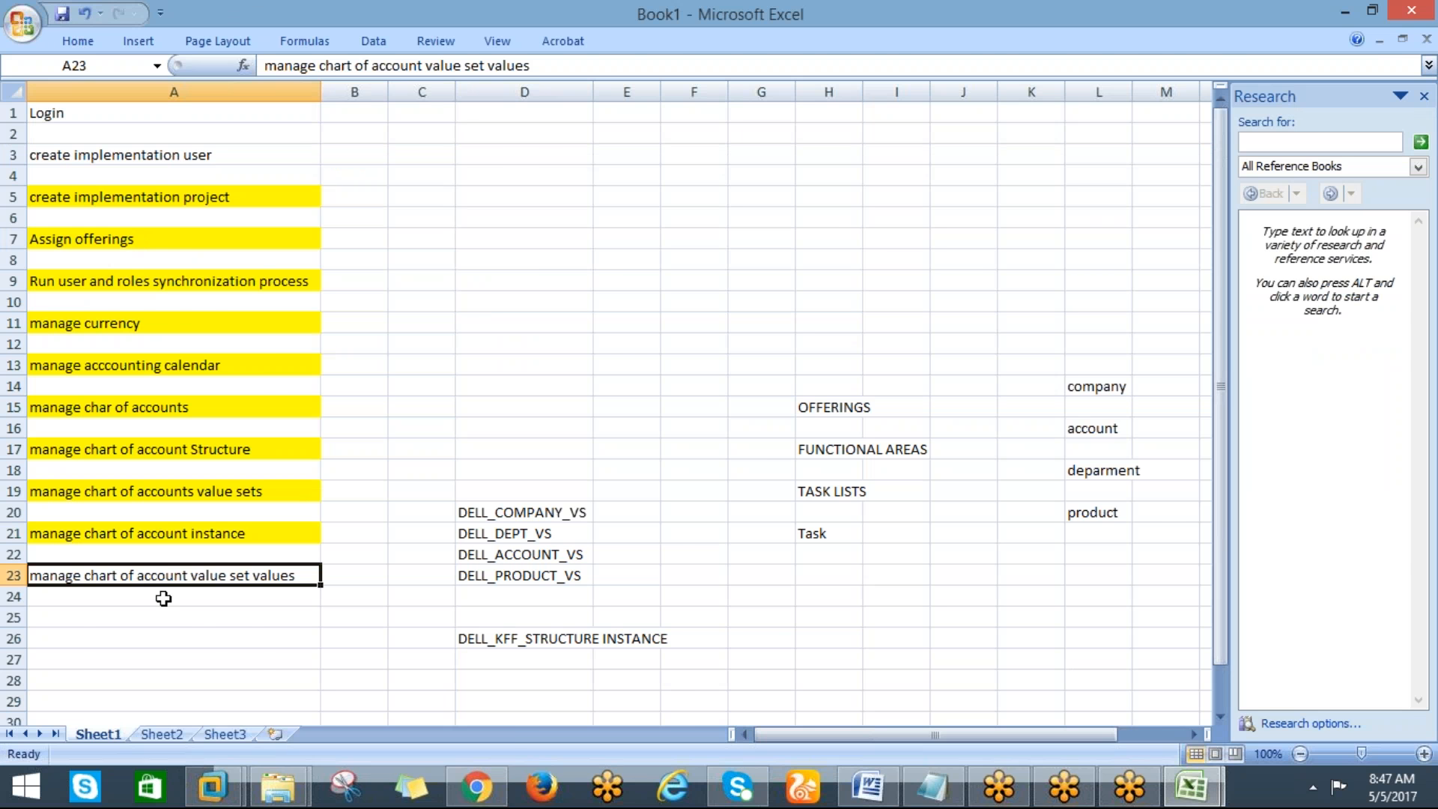
Enter the note segment into cell G5 of the tracking sheet
{"action": "key", "text": "alt+Tab"}
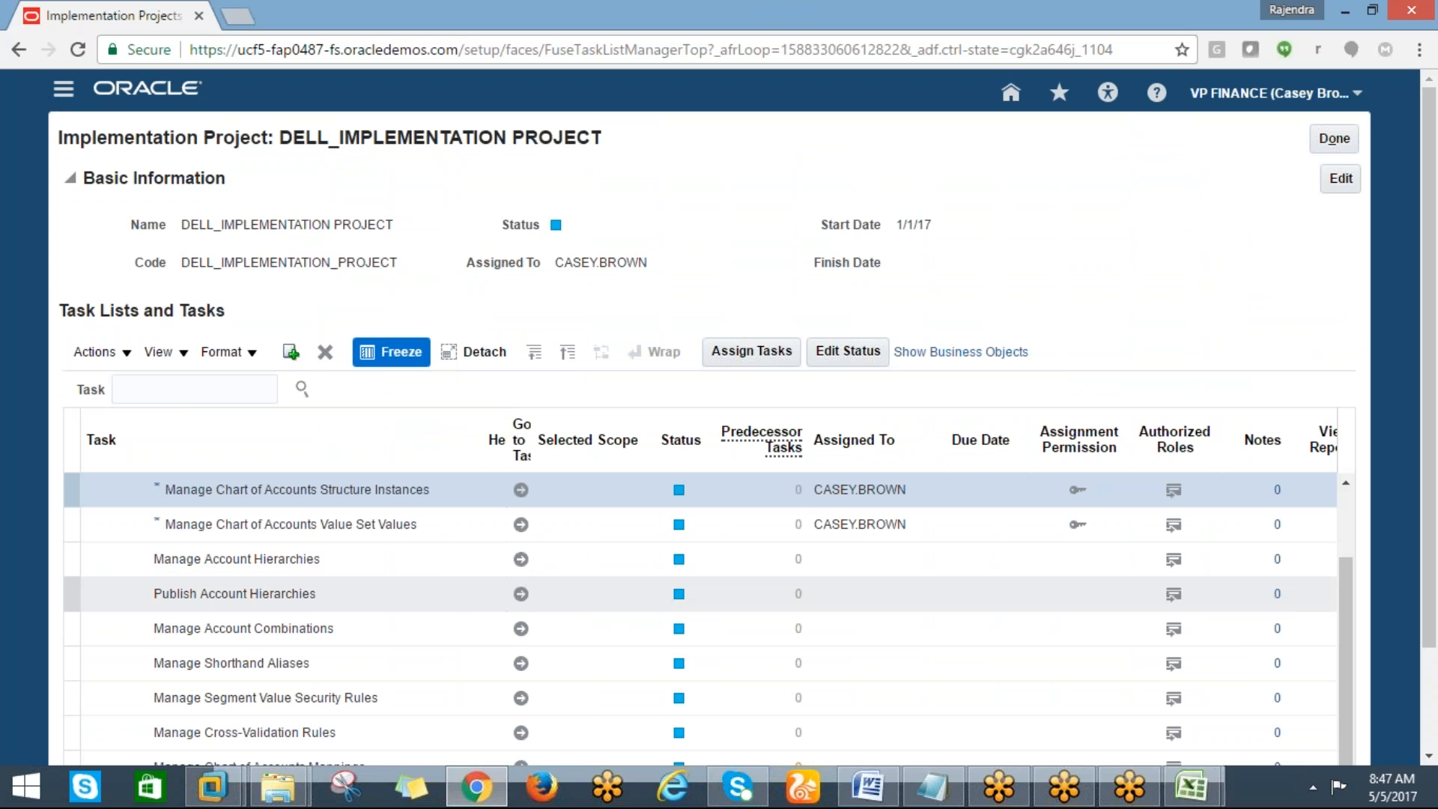
{"action": "key", "text": "alt+Tab"}
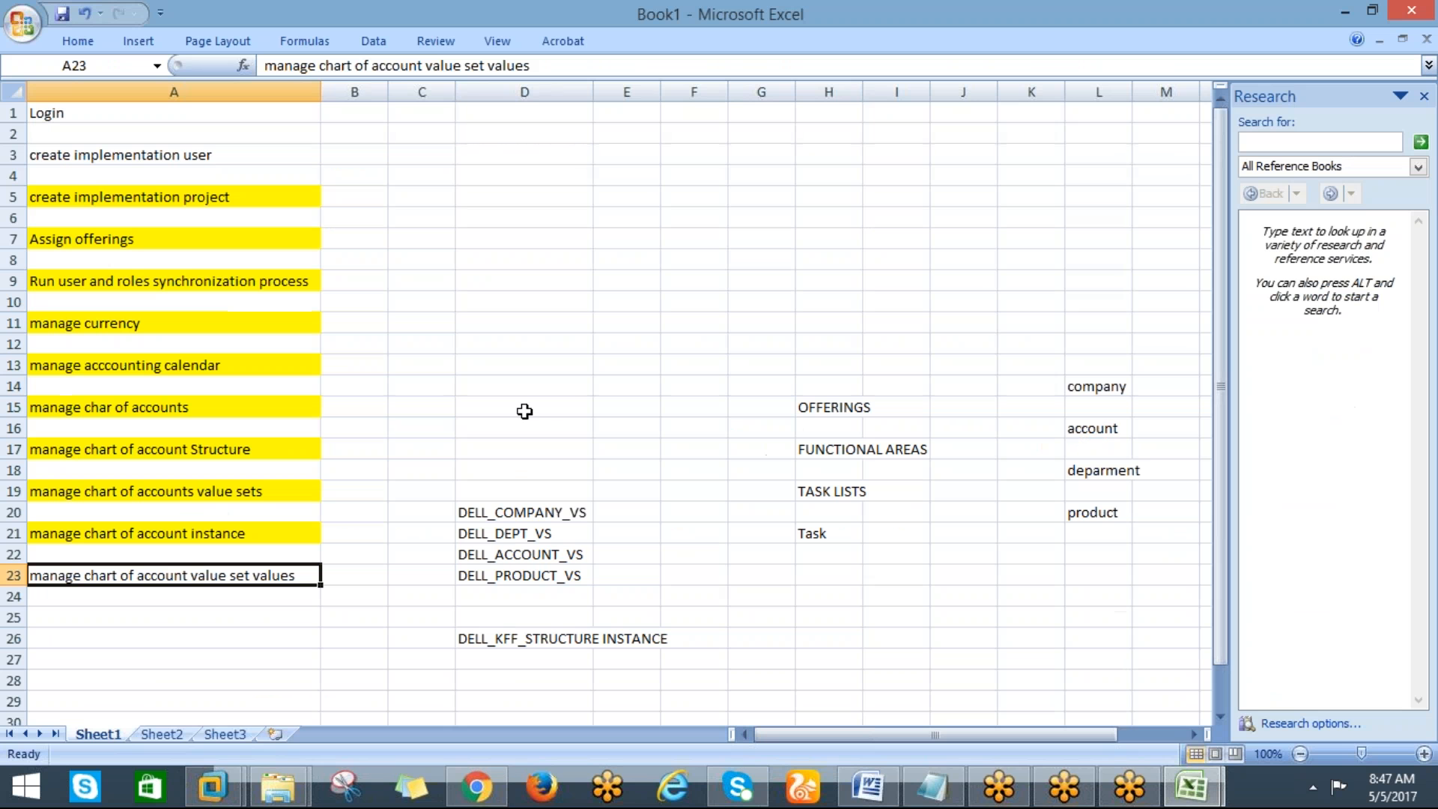
{"action": "left_click", "coordinate": [780, 196]}
{"action": "type", "text": "s"}
{"action": "key", "text": "BackSpace"}
{"action": "type", "text": "segment"}
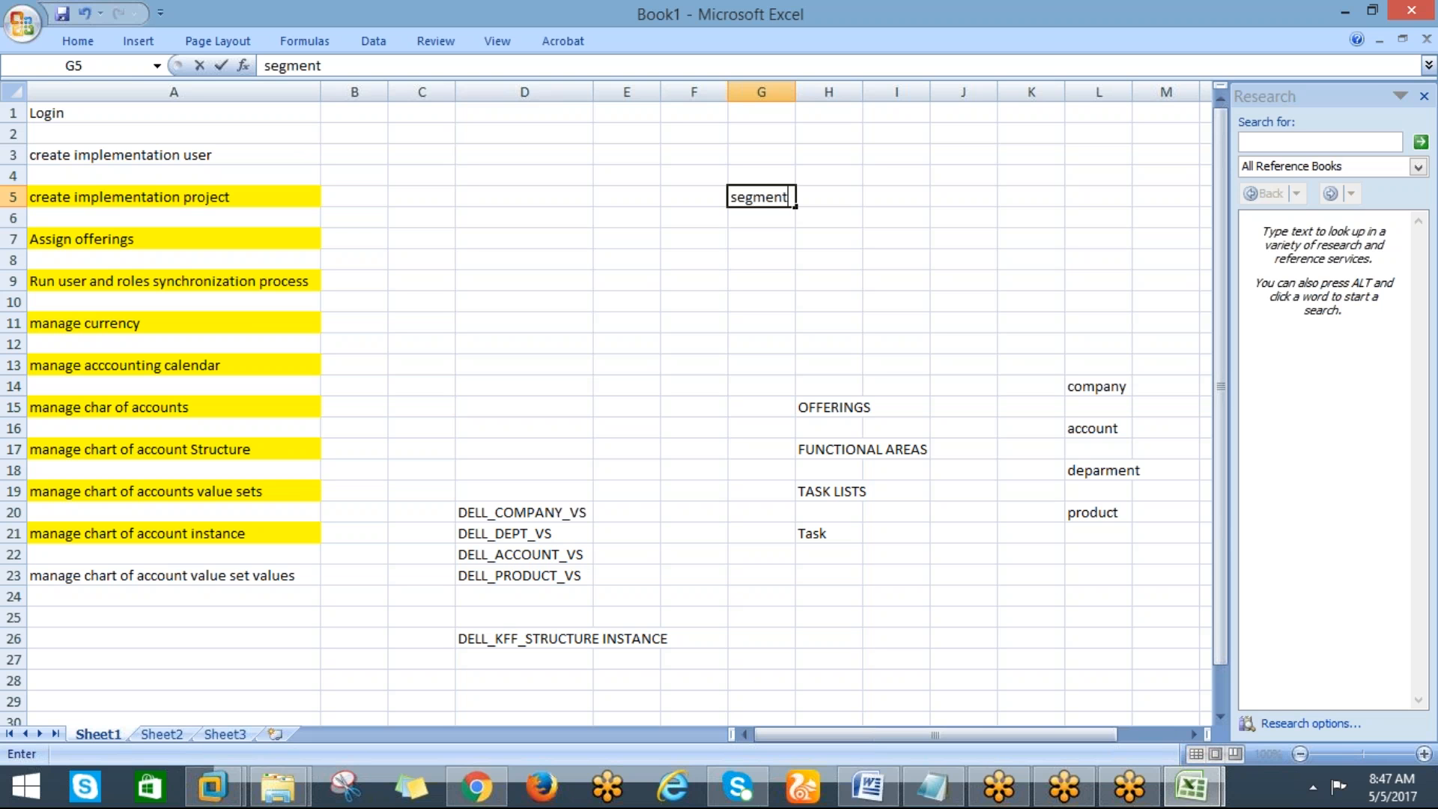
{"action": "key", "text": "Return"}
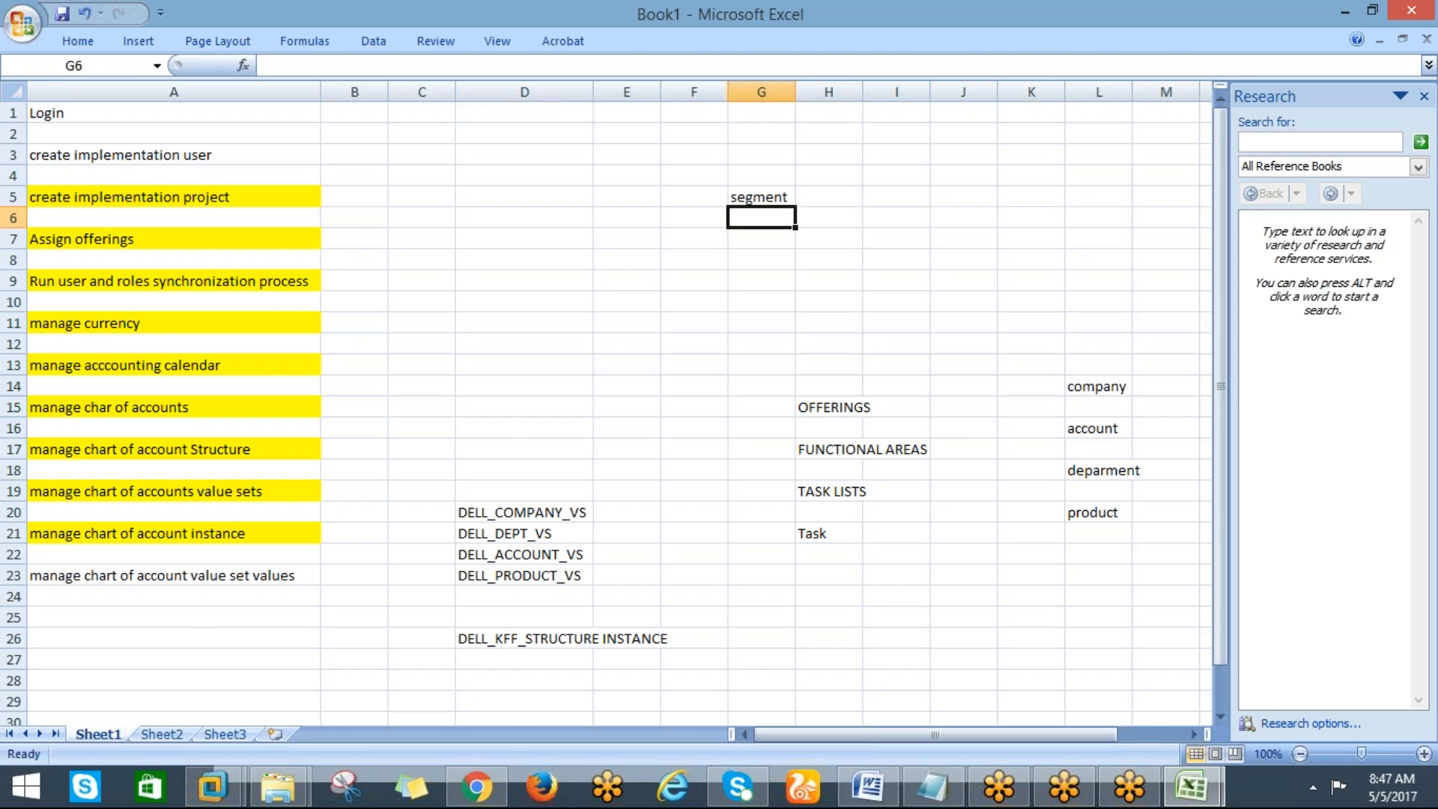
Open the Manage Chart of Accounts Structures task, search the key flexfields, and open structure instances for the Accounting Flexfield
{"action": "key", "text": "alt+Tab"}
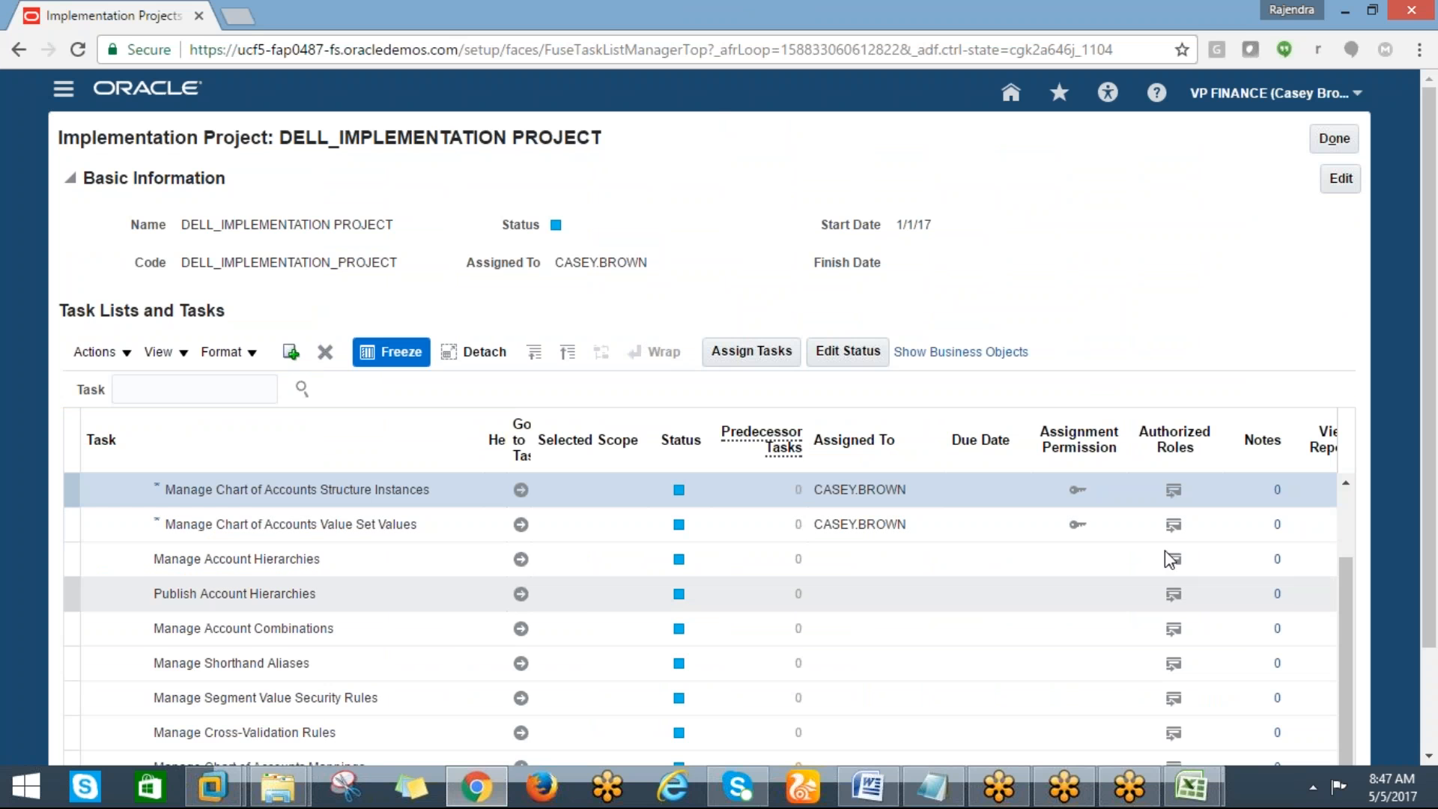
{"action": "scroll", "coordinate": [1346, 524], "scroll_direction": "up", "scroll_amount": 2}
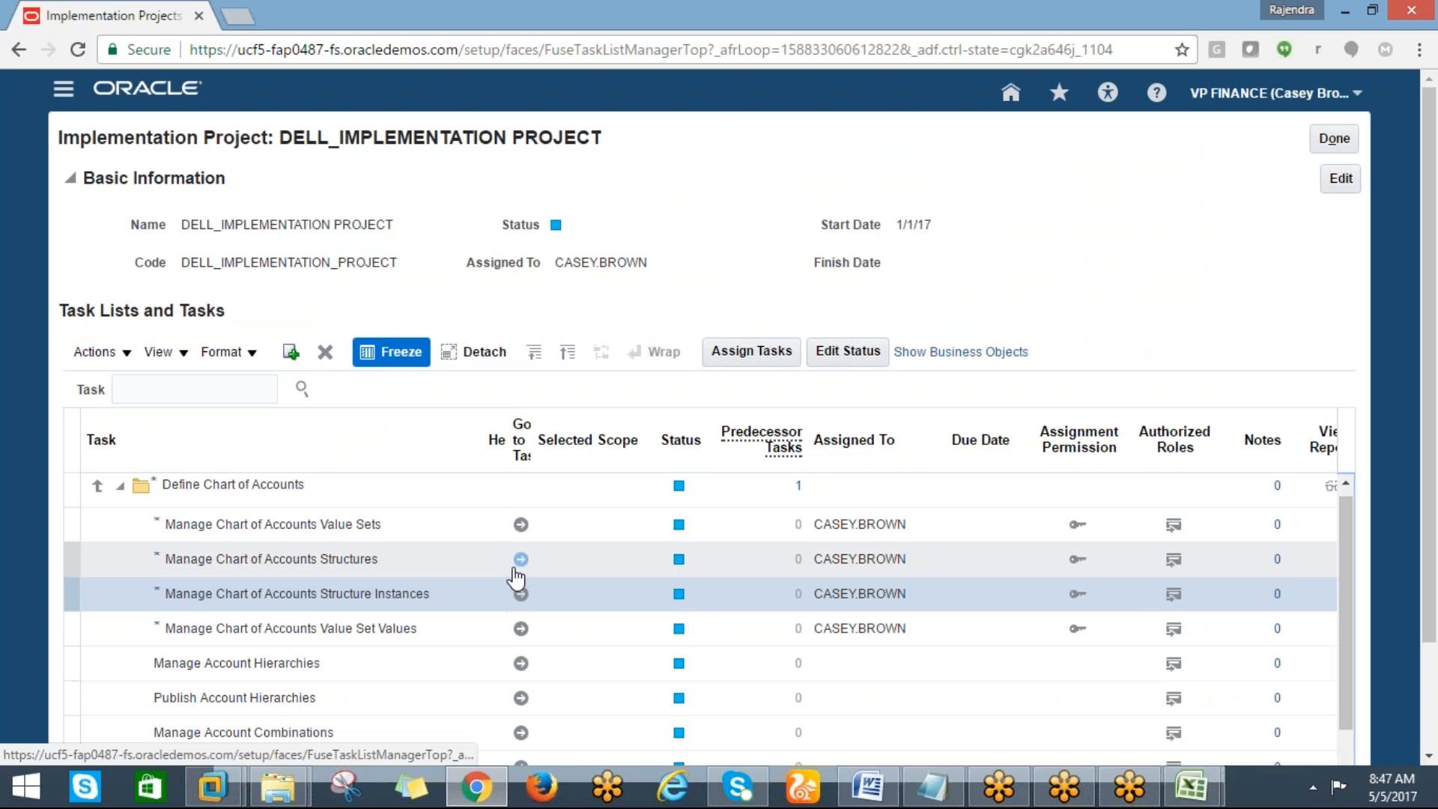
{"action": "left_click", "coordinate": [517, 568]}
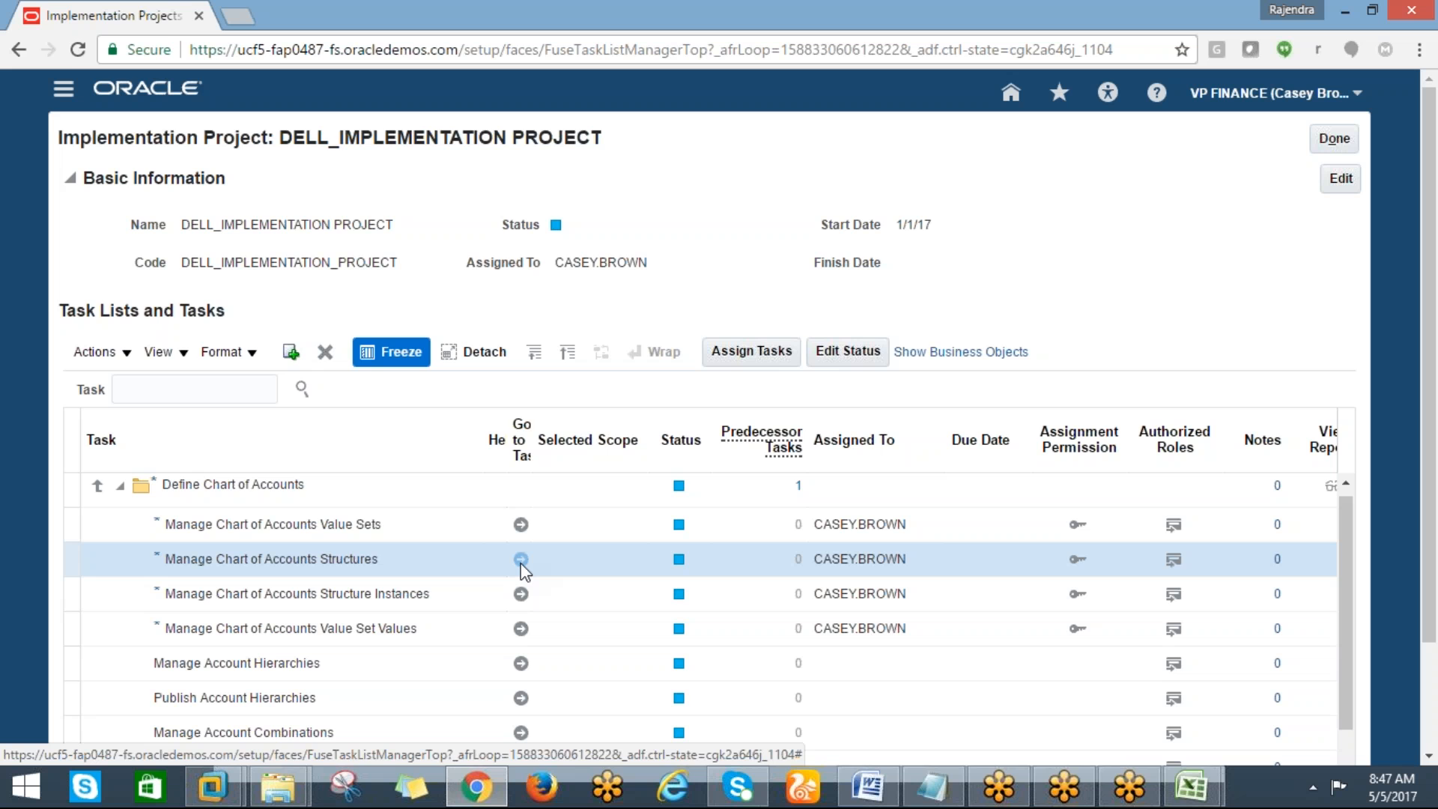
{"action": "left_click", "coordinate": [521, 560]}
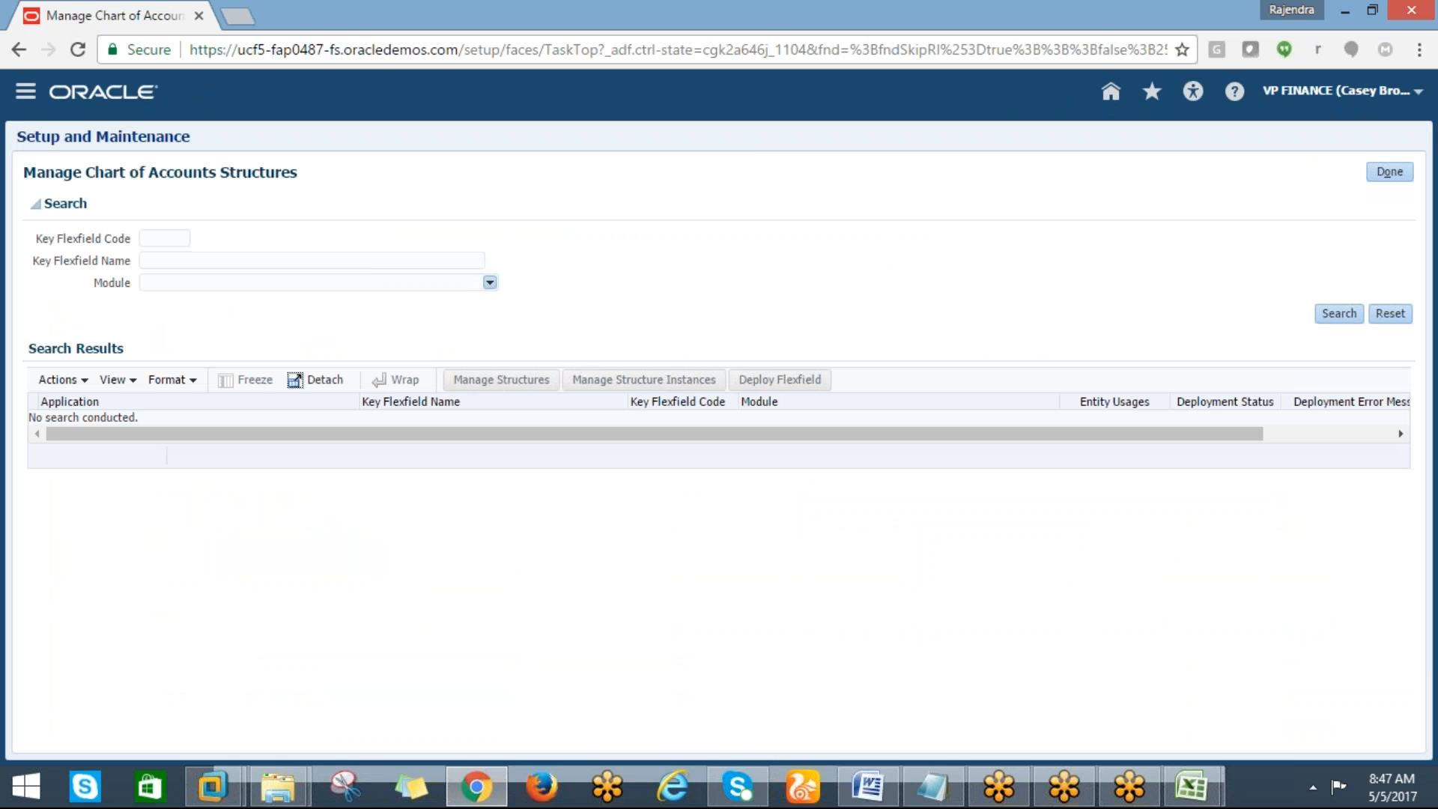
{"action": "left_click", "coordinate": [1339, 313]}
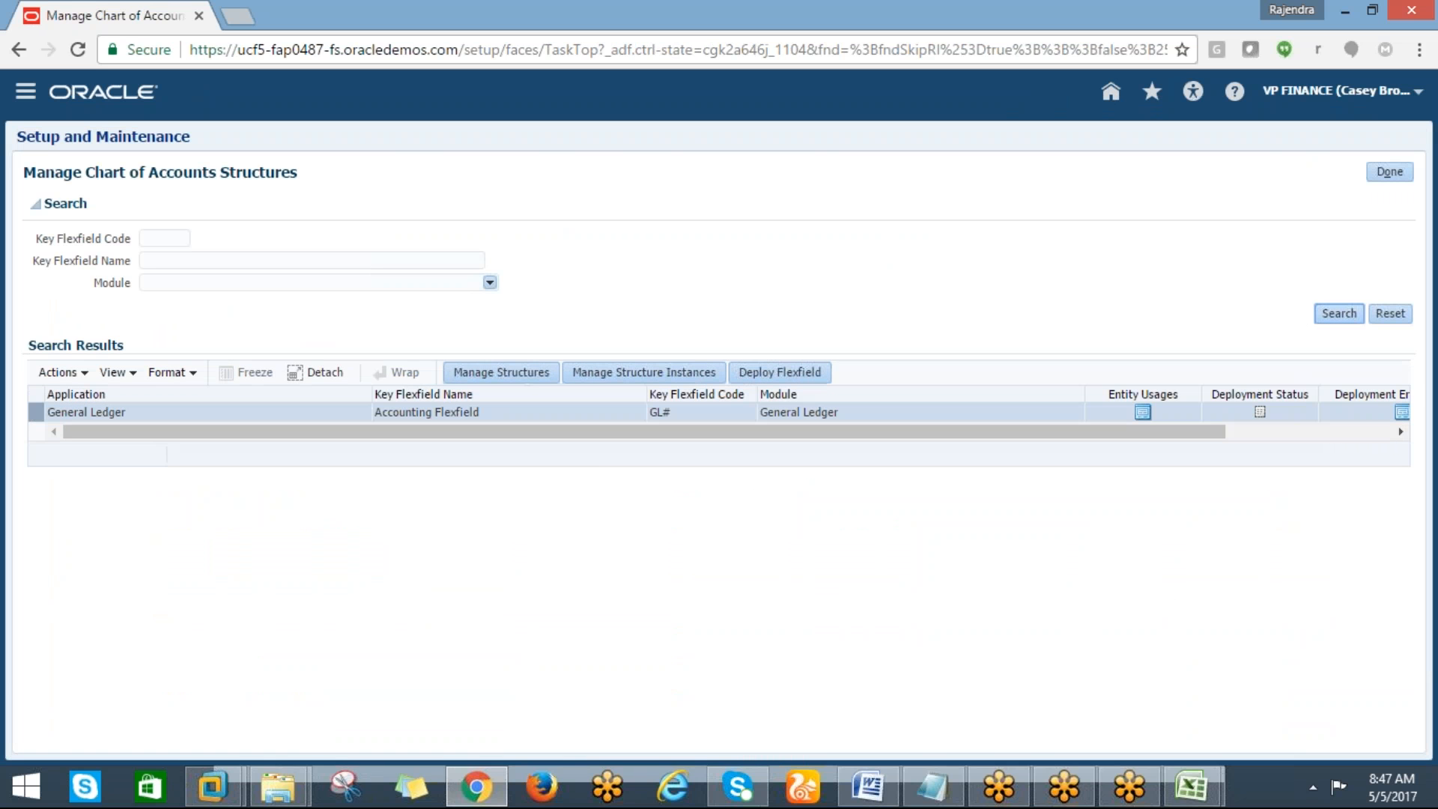
{"action": "left_click", "coordinate": [633, 370]}
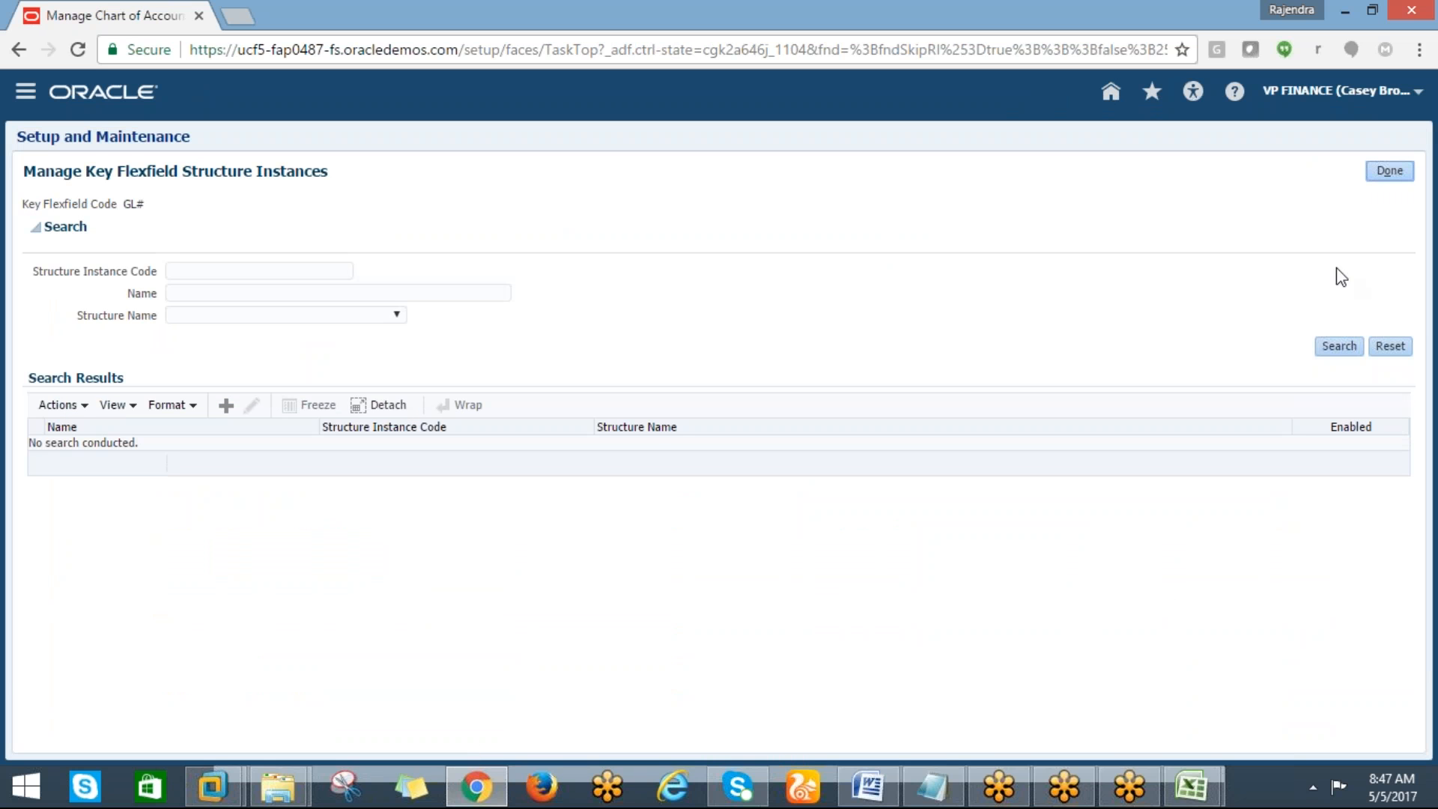
Search structure instances by code DELL% and open DELL_KFF_STRUCTURE INSTANCE for editing, then save and close it
{"action": "left_click", "coordinate": [210, 272]}
{"action": "type", "text": "d"}
{"action": "key", "text": "BackSpace"}
{"action": "type", "text": "D"}
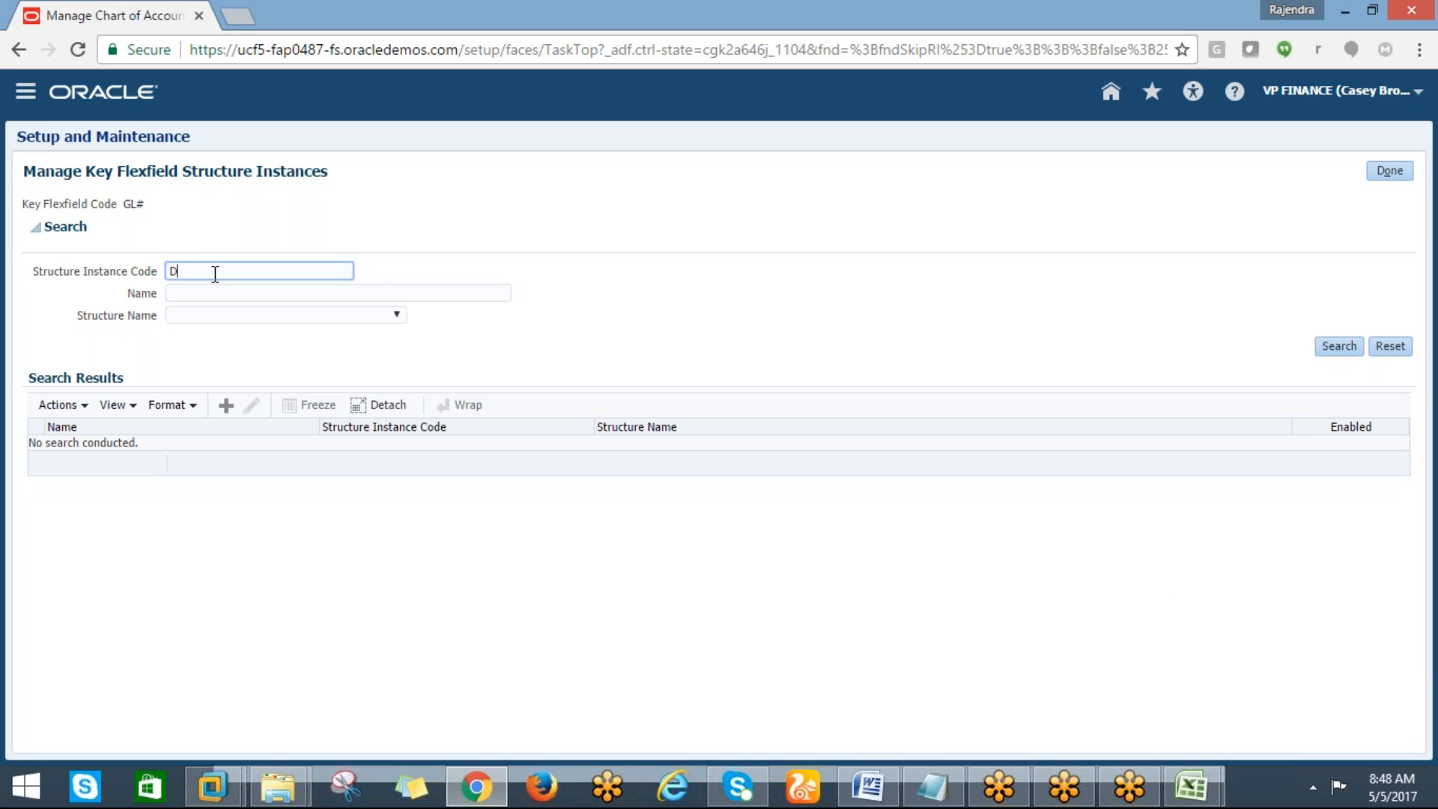
{"action": "type", "text": "ELL%"}
{"action": "left_click", "coordinate": [1339, 346]}
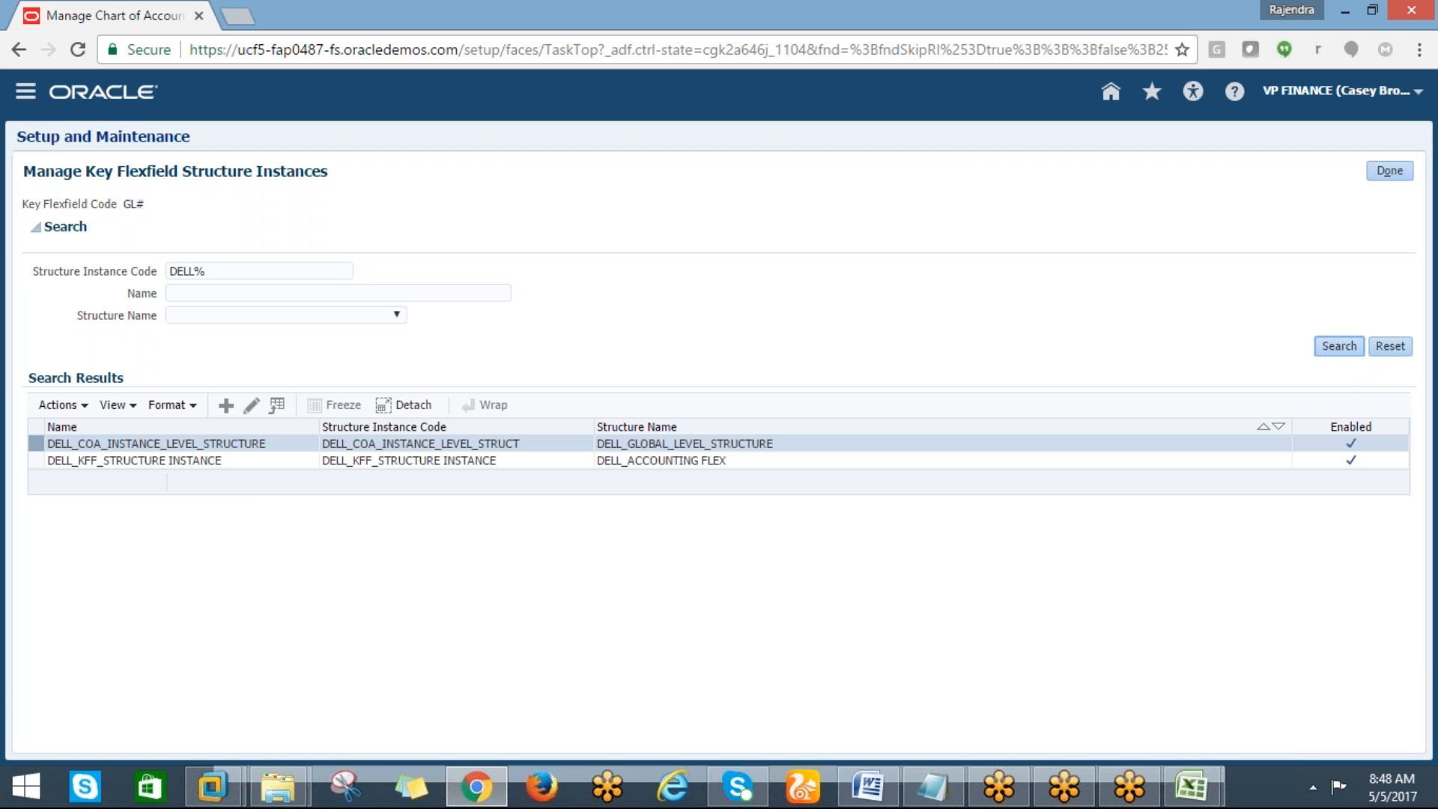
{"action": "left_click", "coordinate": [187, 461]}
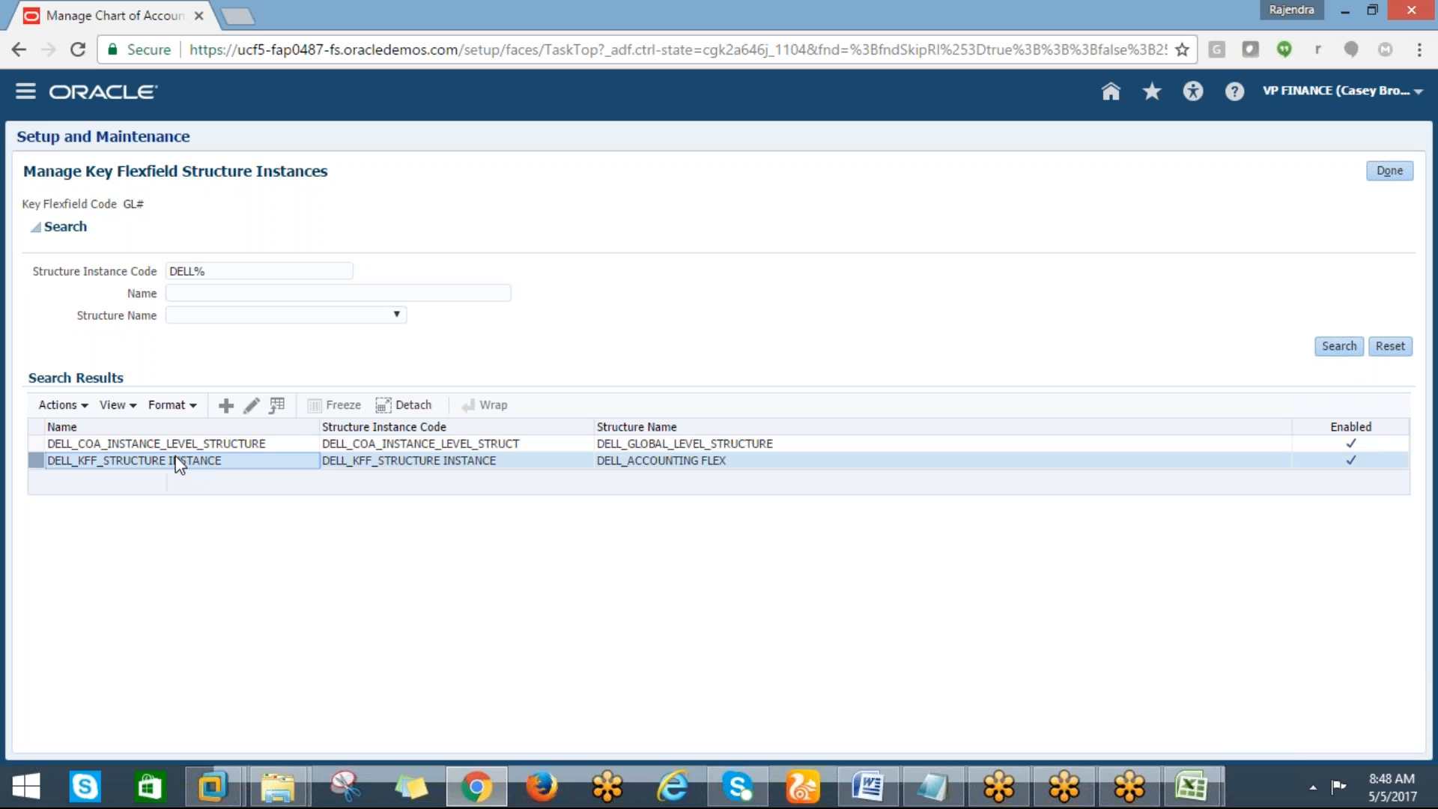
{"action": "left_click", "coordinate": [252, 406]}
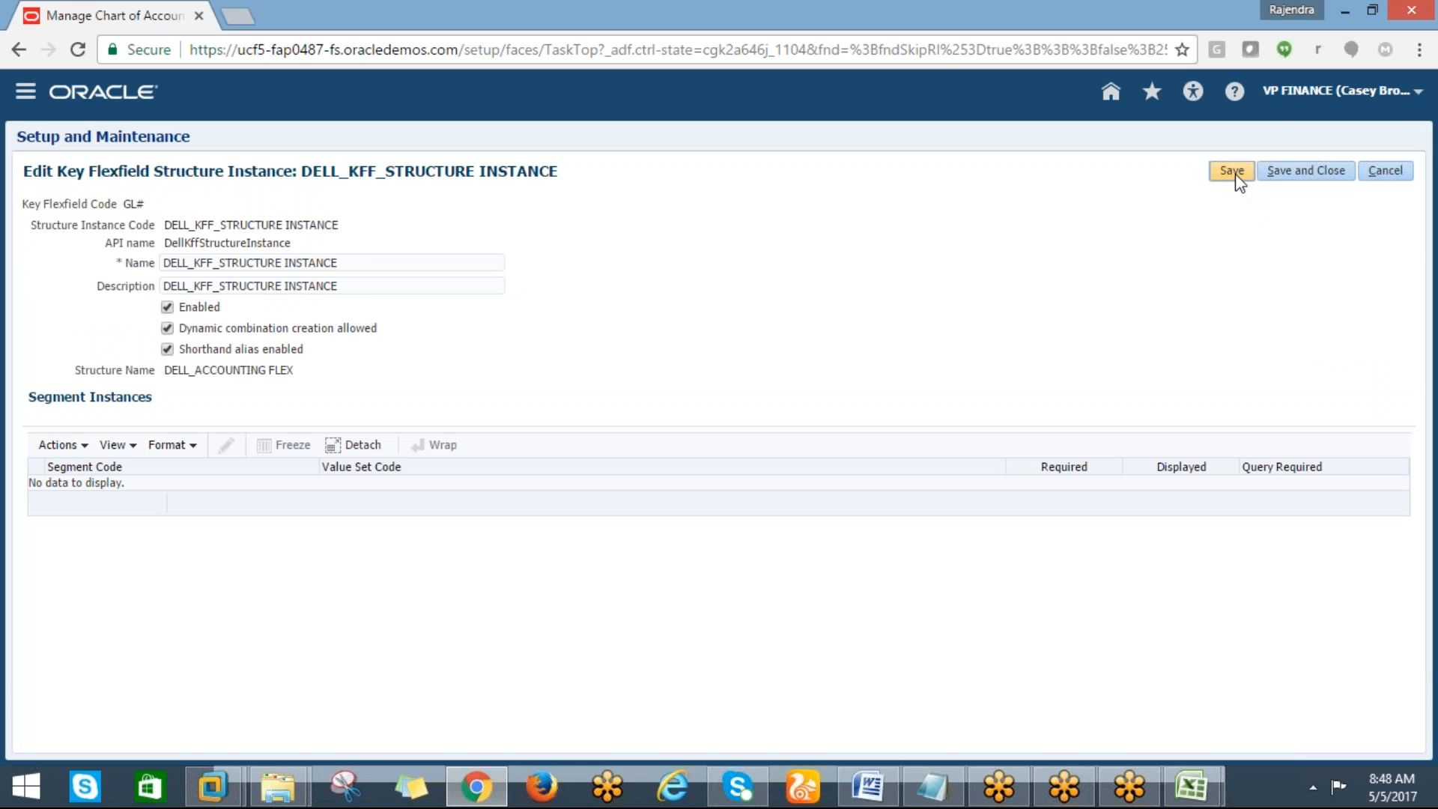
{"action": "left_click", "coordinate": [1290, 175]}
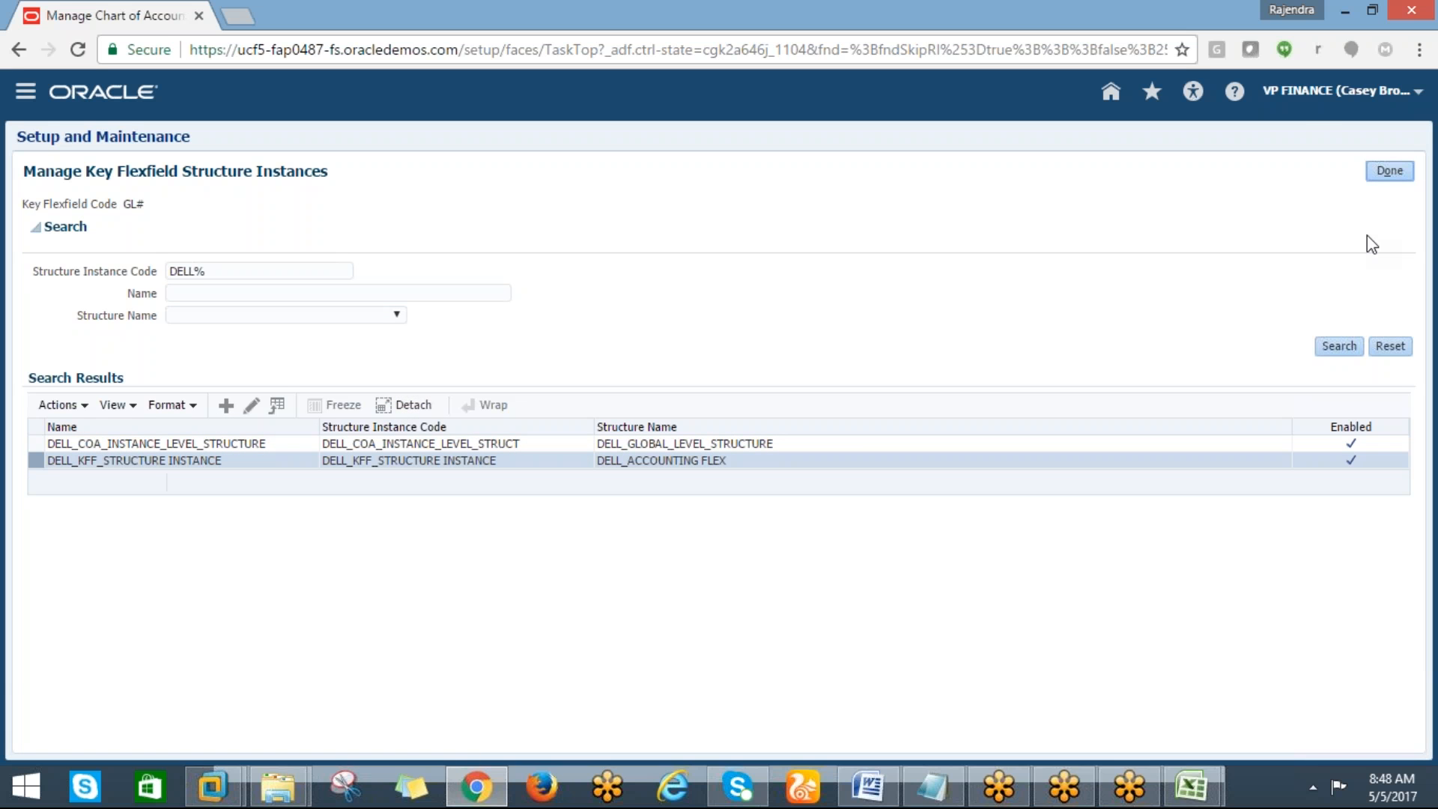
Return from structure instances and open the key flexfield structures of the Accounting Flexfield, listing them all
{"action": "left_click", "coordinate": [1389, 170]}
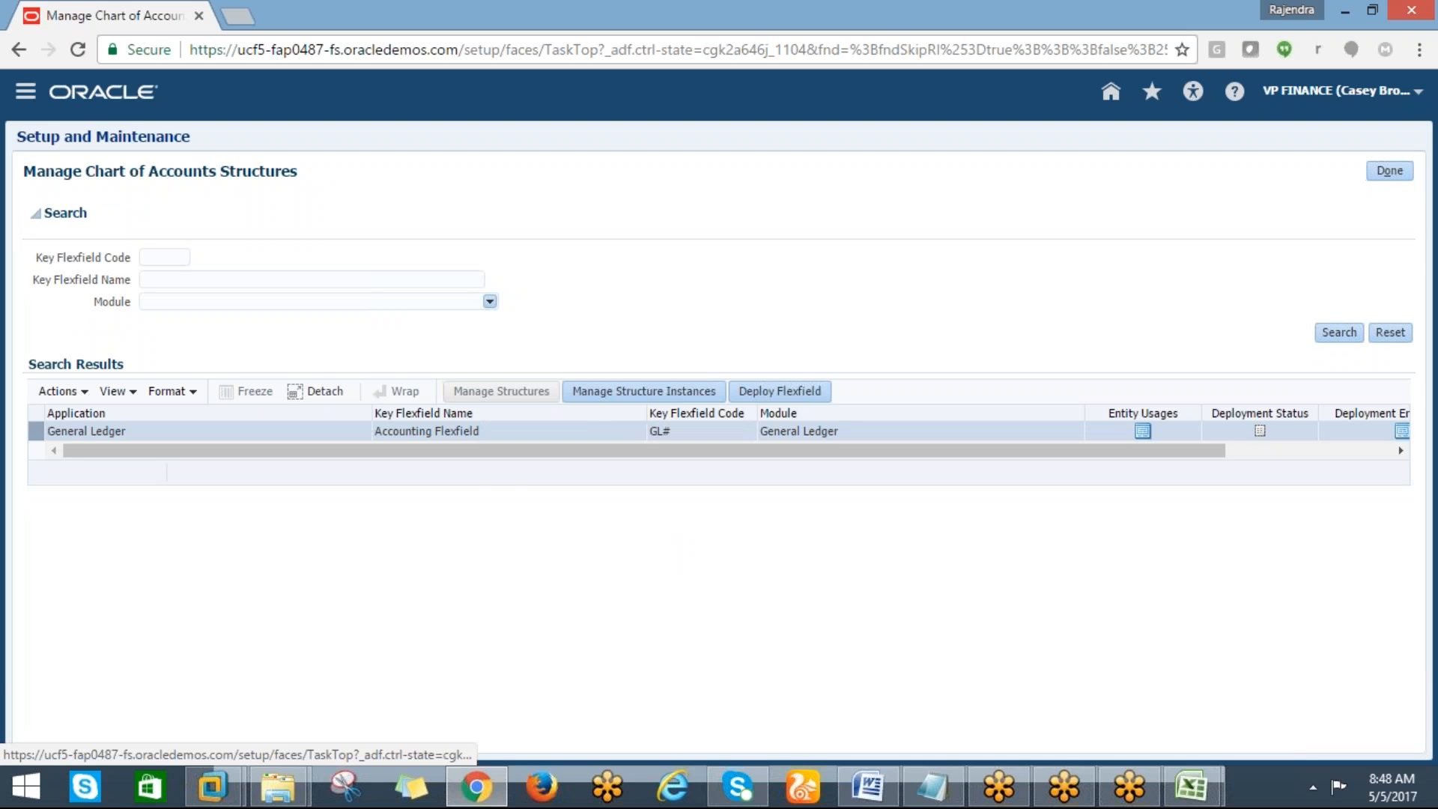
{"action": "left_click", "coordinate": [501, 391]}
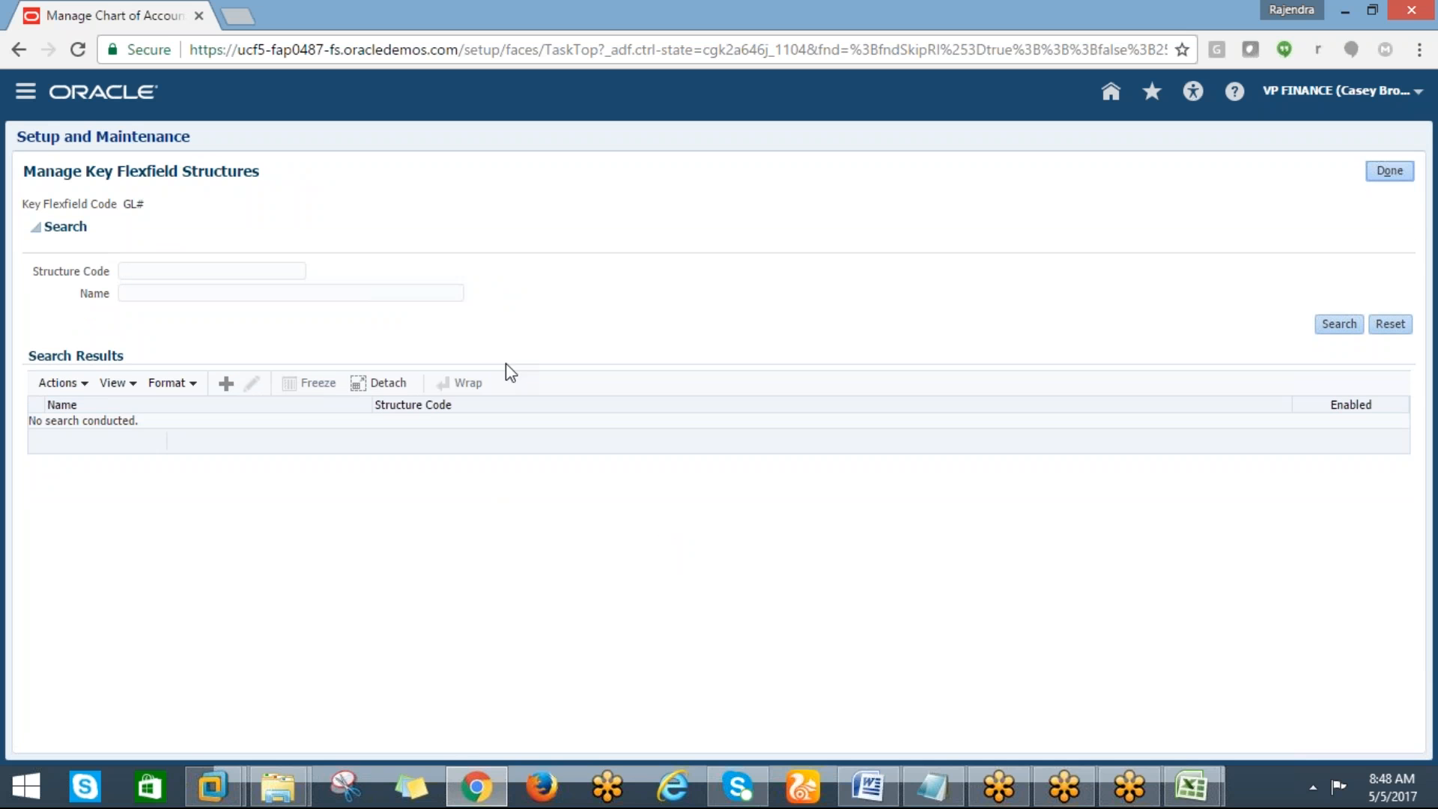
{"action": "left_click", "coordinate": [1339, 324]}
Search structures by code DELL% and open DELL_ACCOUNTING FLEX for editing
{"action": "left_click", "coordinate": [129, 272]}
{"action": "type", "text": "S"}
{"action": "key", "text": "BackSpace"}
{"action": "type", "text": "DE"}
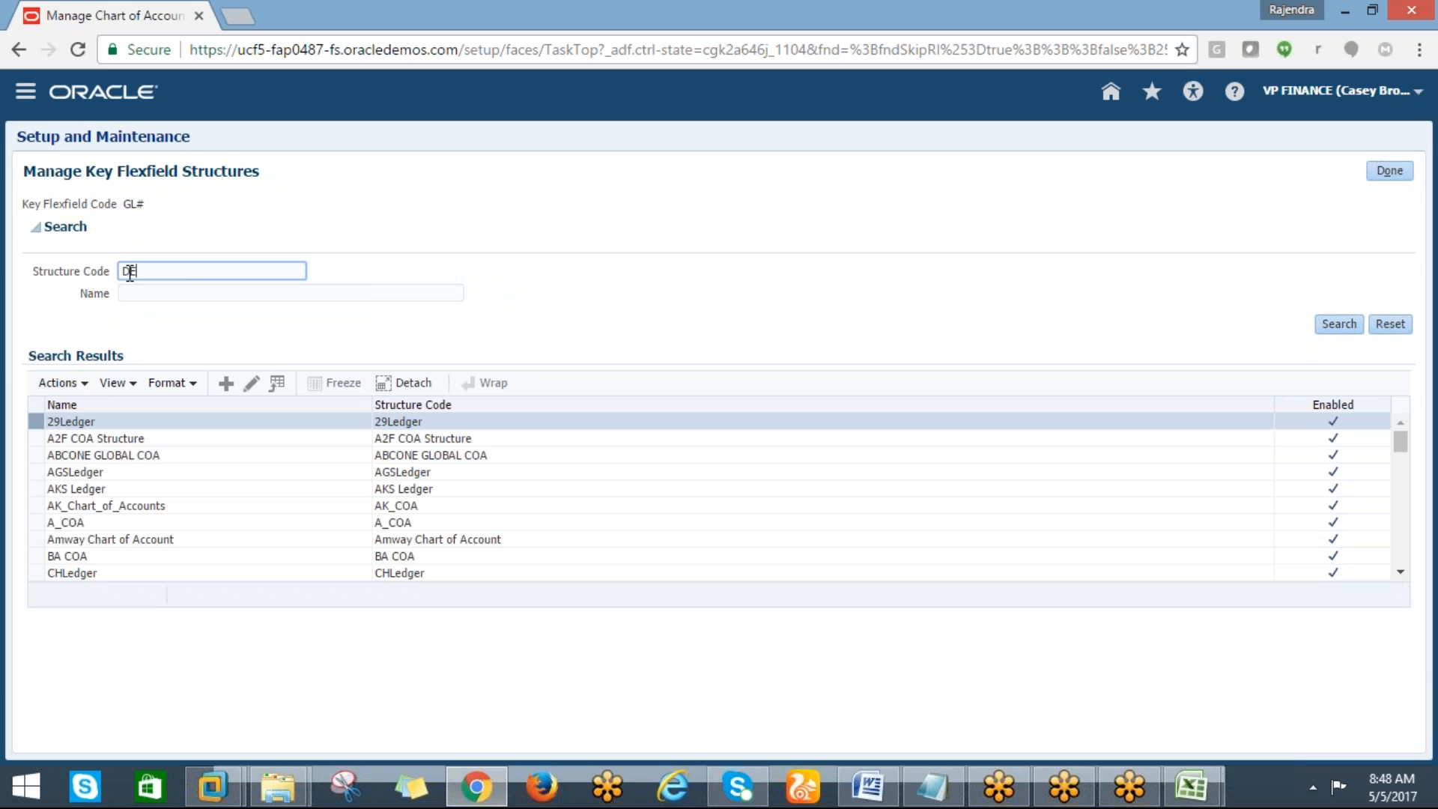
{"action": "type", "text": "LL%"}
{"action": "left_click", "coordinate": [1338, 323]}
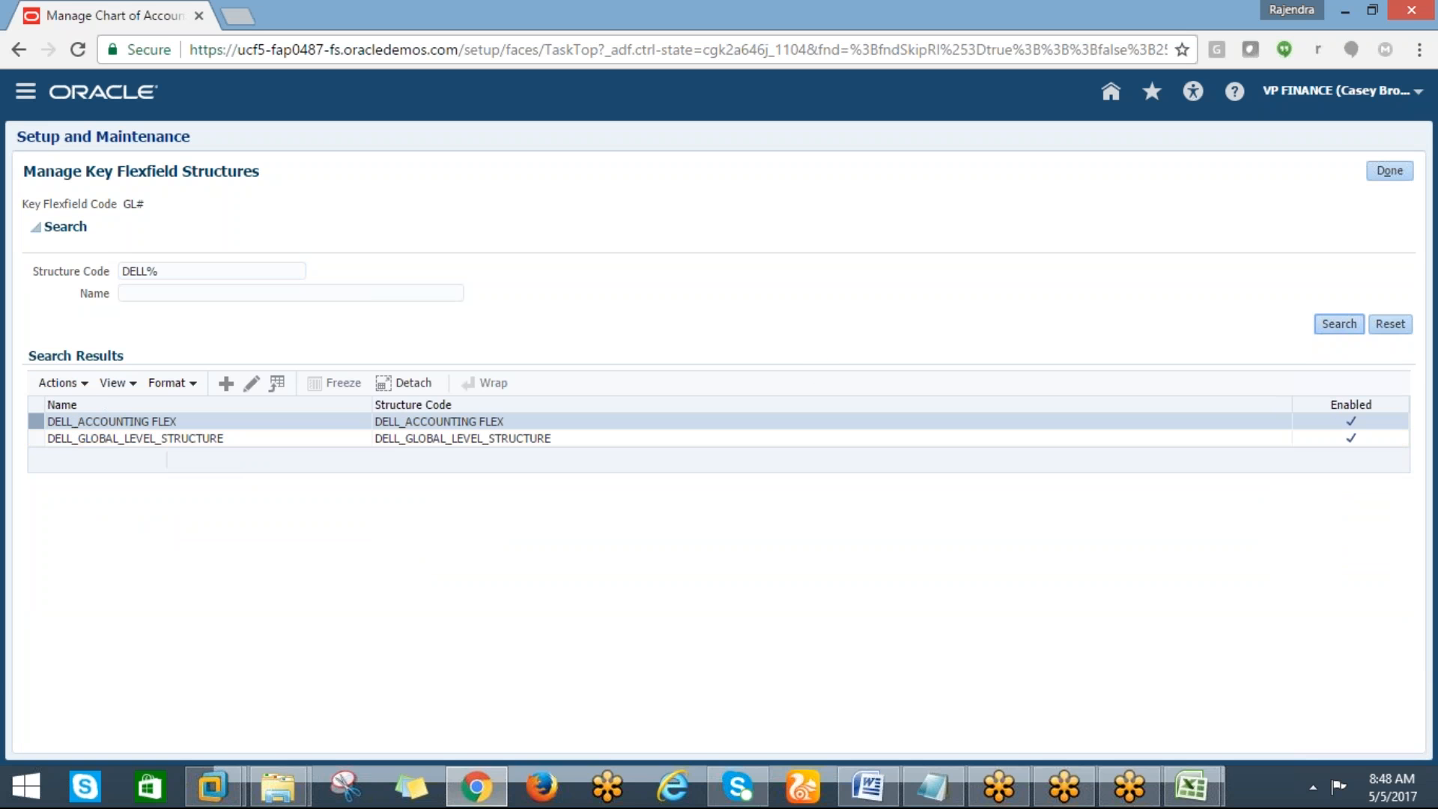
{"action": "left_click", "coordinate": [97, 420]}
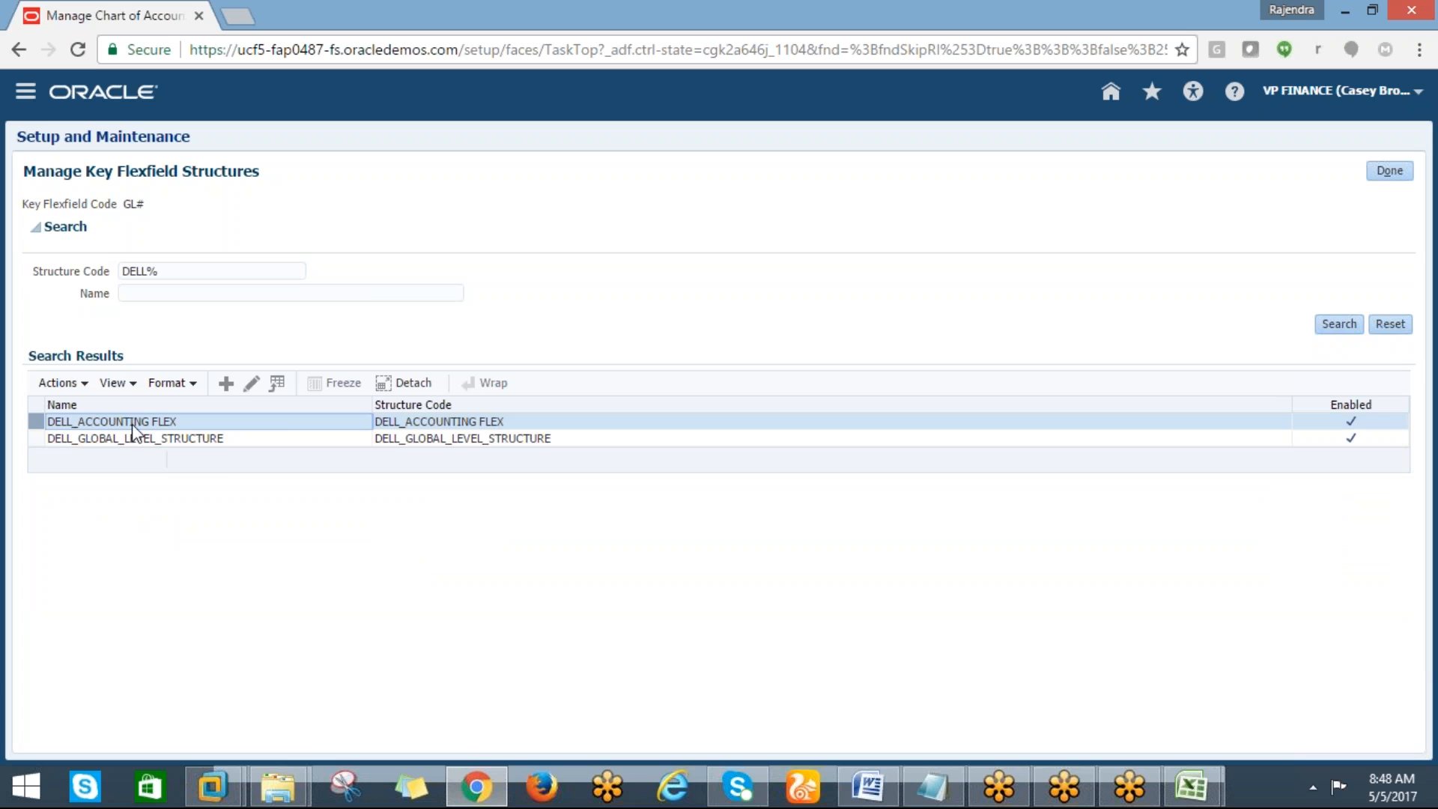
{"action": "left_click", "coordinate": [250, 384]}
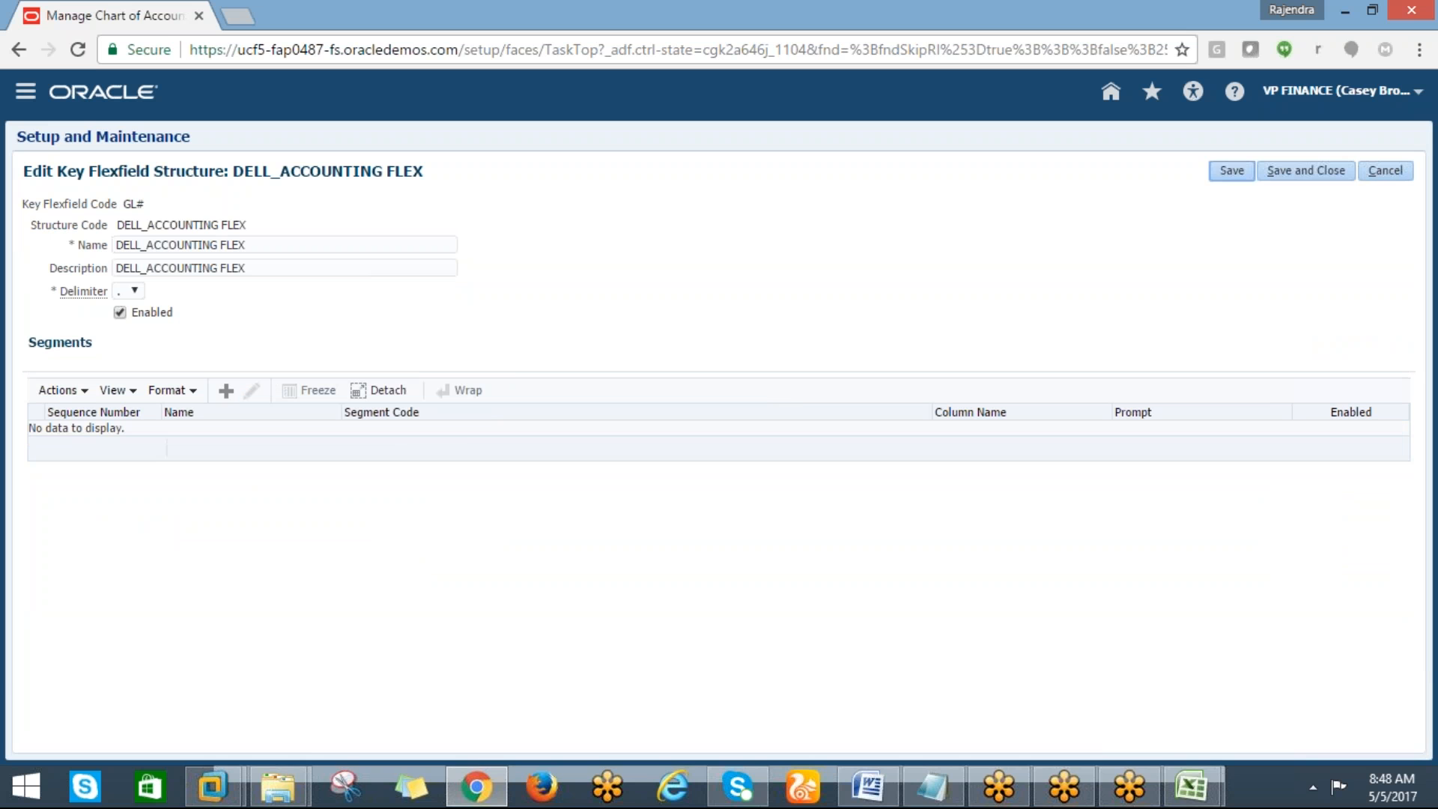
Start creating a new segment in the DELL_ACCOUNTING FLEX structure
{"action": "left_click", "coordinate": [225, 391]}
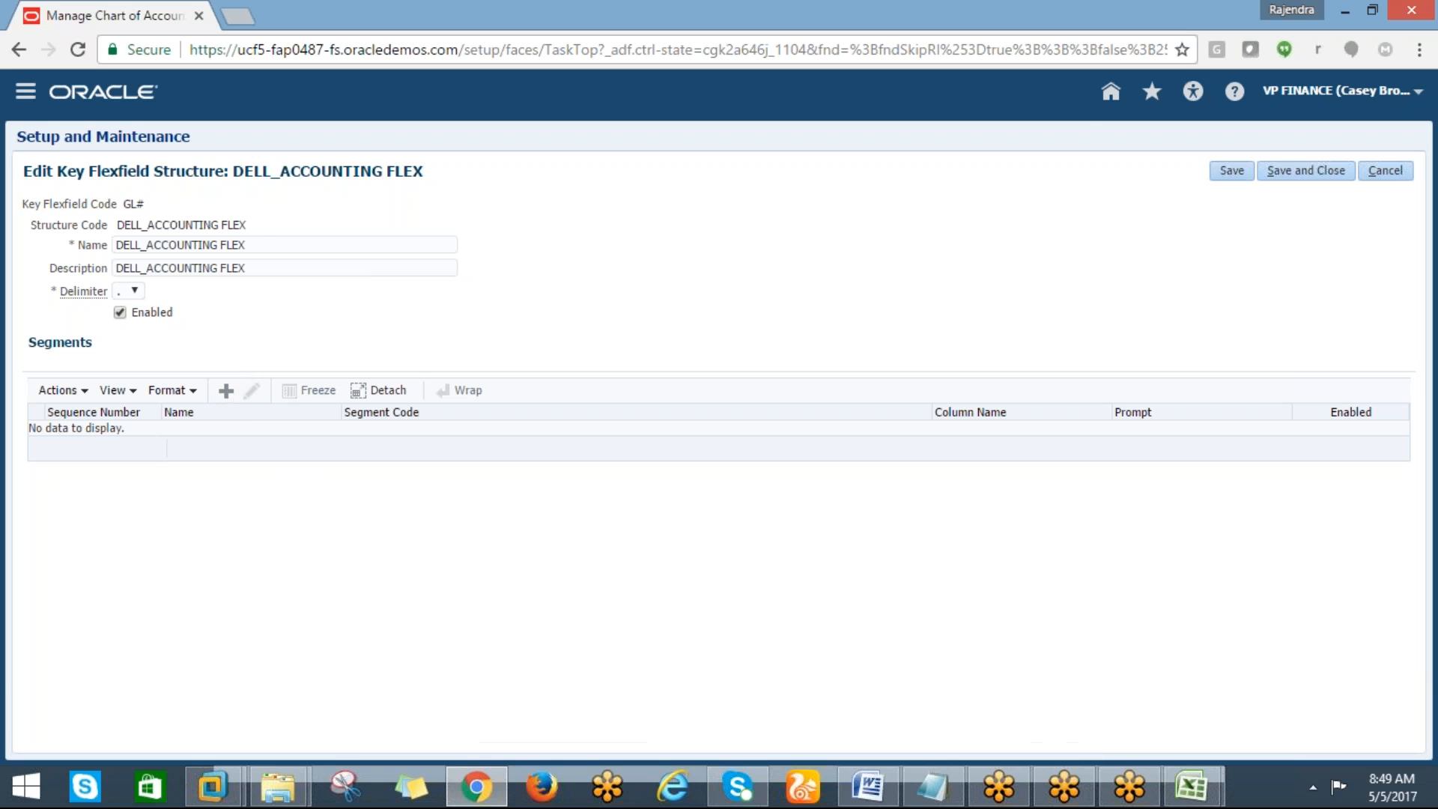
{"action": "left_click", "coordinate": [152, 249]}
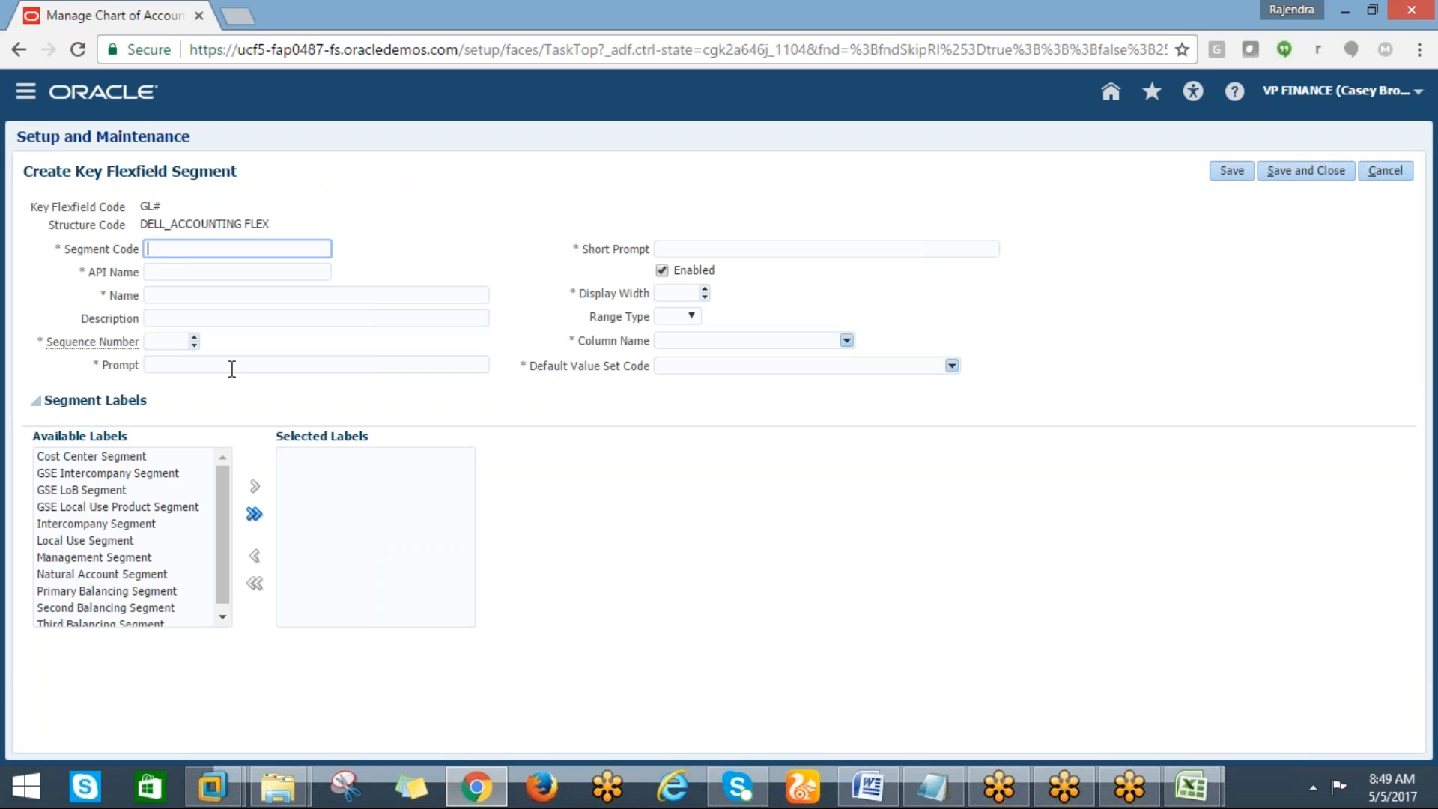
Switch to the tracking sheet and list Value set, segment, structure and instance in cells E6 to E9
{"action": "mouse_move", "coordinate": [1191, 786]}
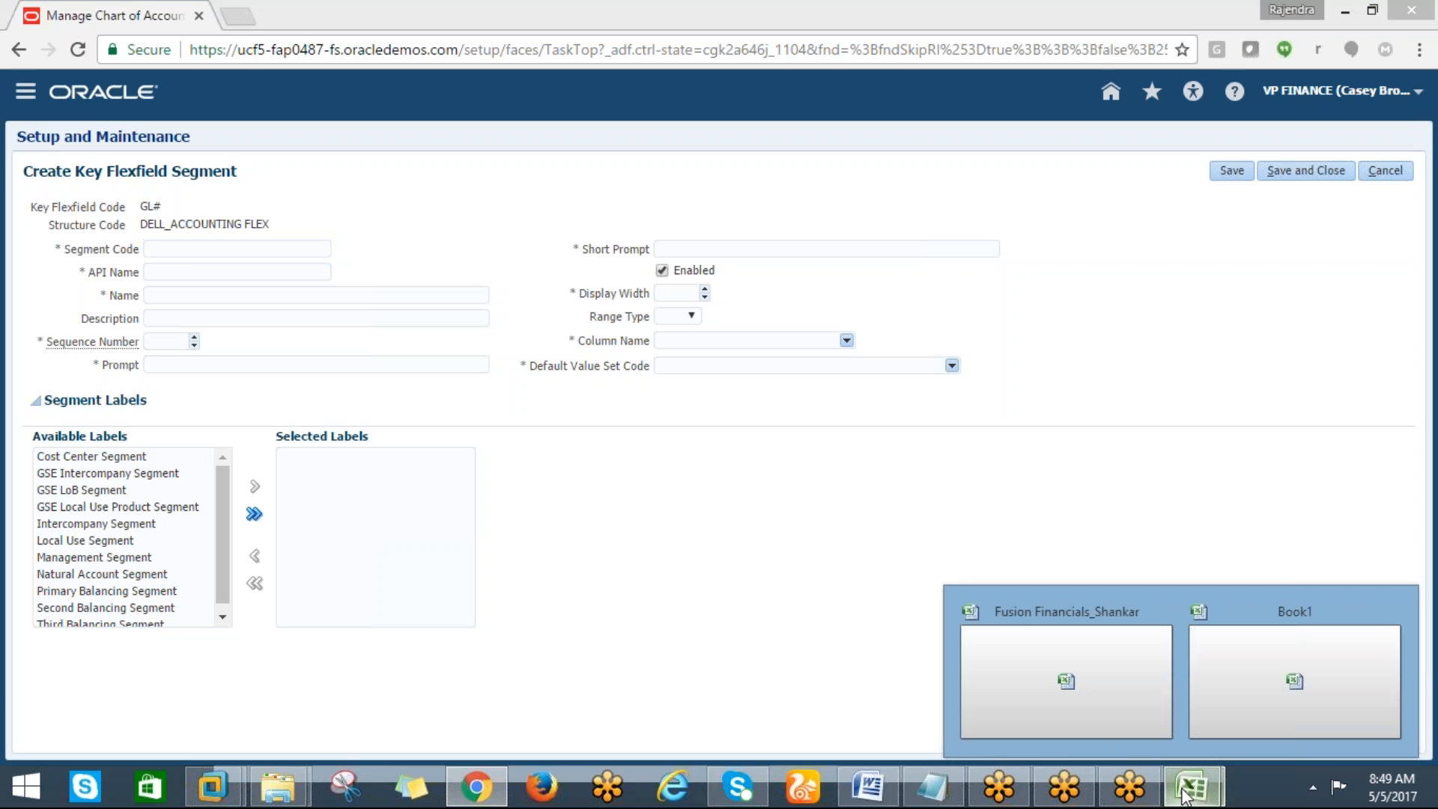
{"action": "left_click", "coordinate": [1228, 707]}
{"action": "left_click", "coordinate": [598, 227]}
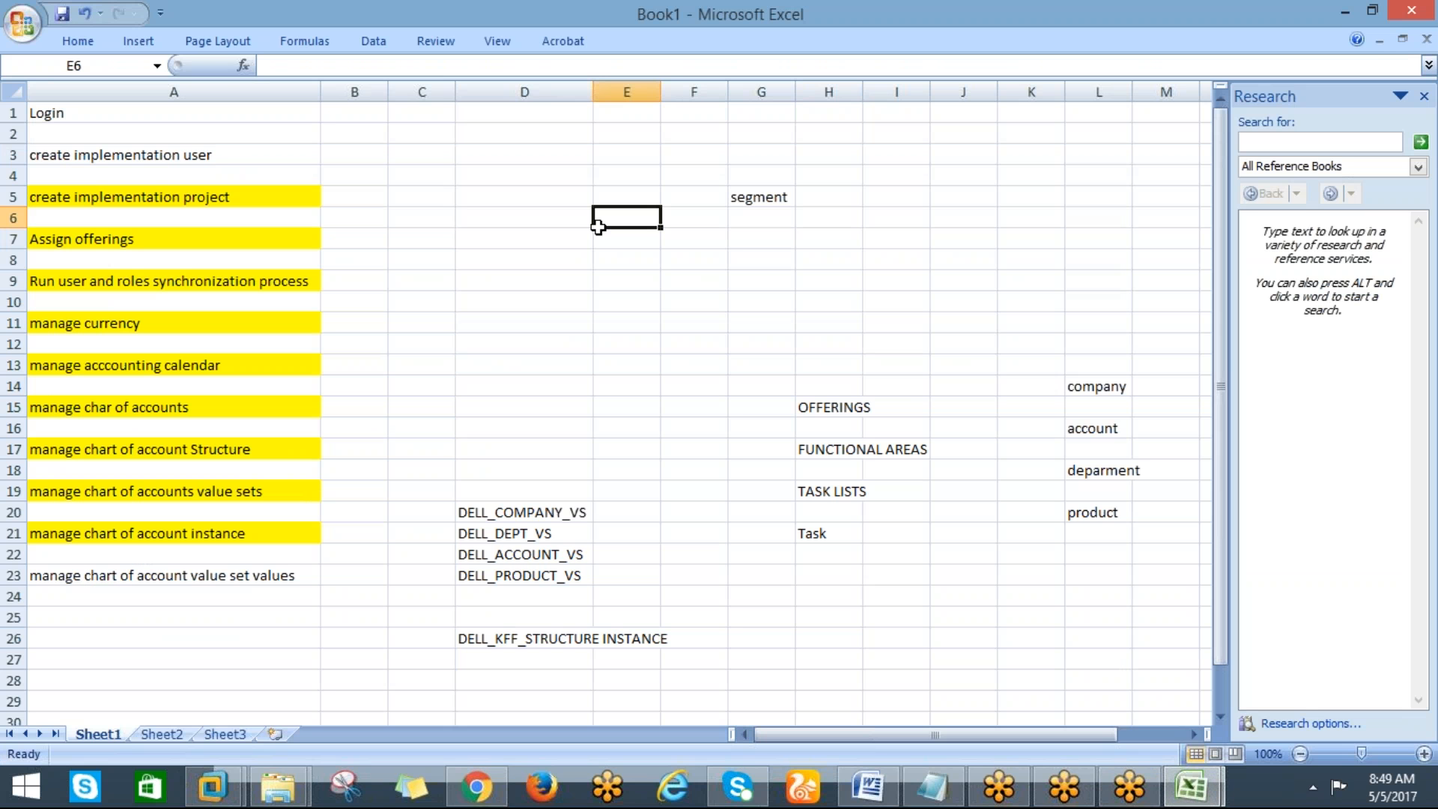
{"action": "type", "text": "S"}
{"action": "key", "text": "BackSpace"}
{"action": "type", "text": "Value set"}
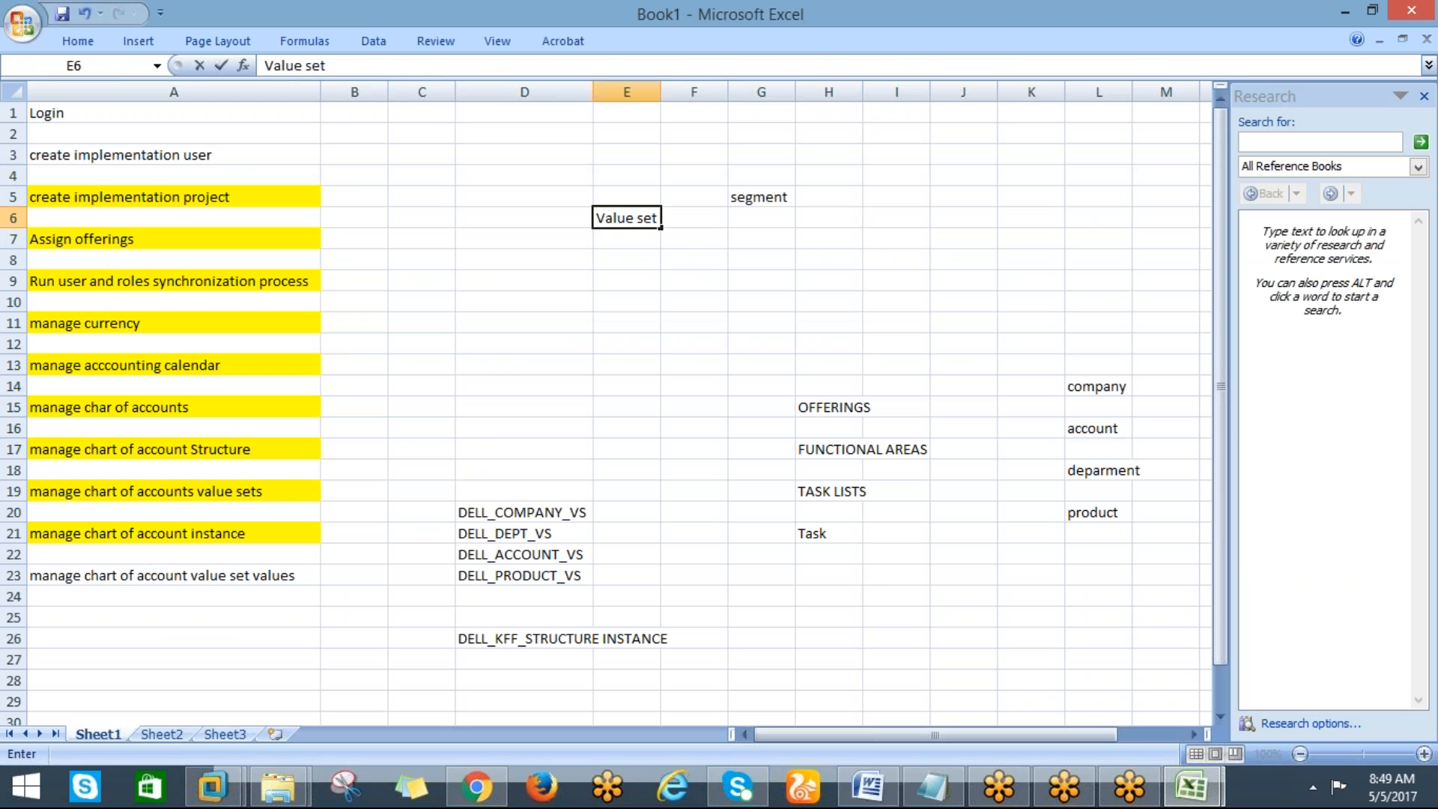
{"action": "key", "text": "Return"}
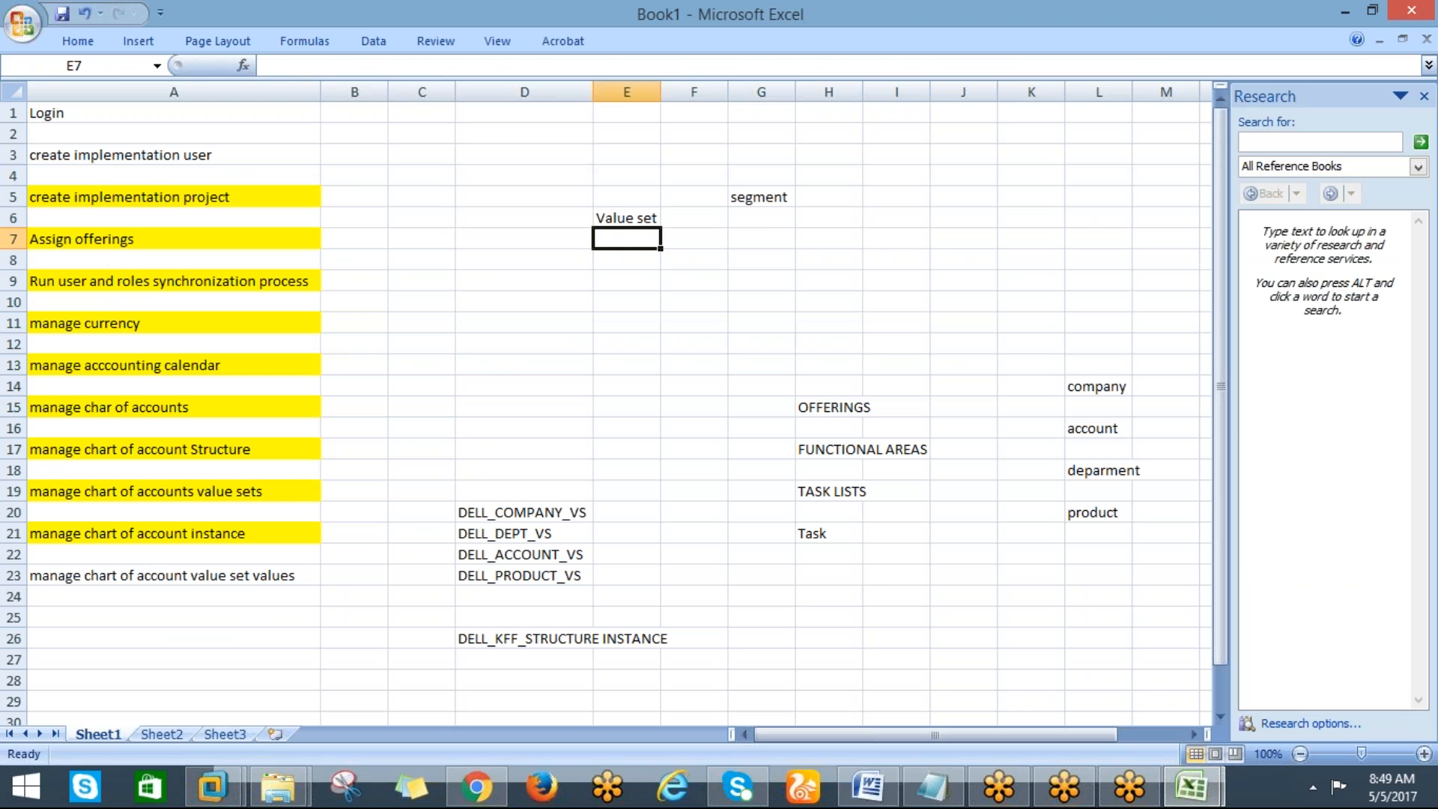
{"action": "type", "text": "seg"}
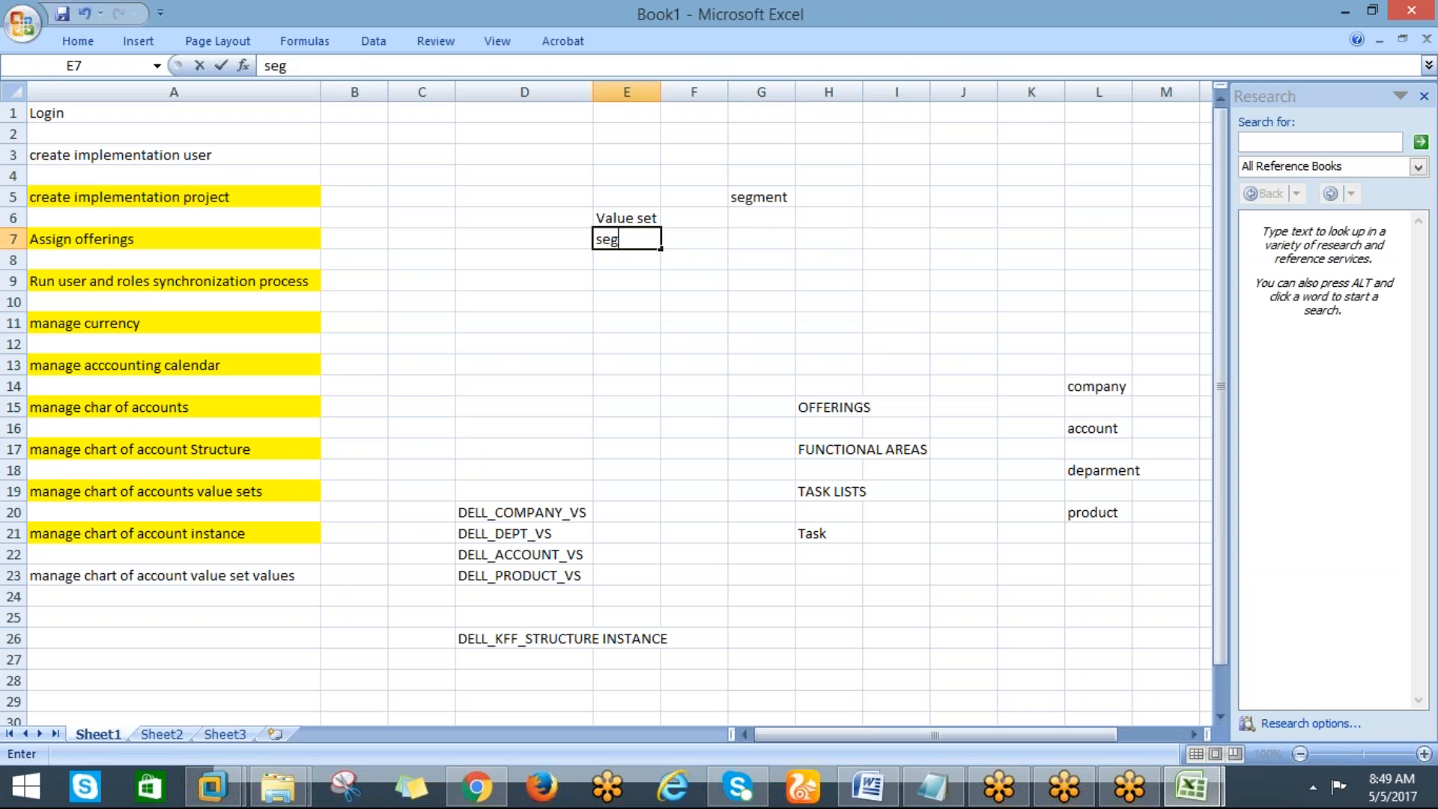
{"action": "type", "text": "ment"}
{"action": "key", "text": "Return"}
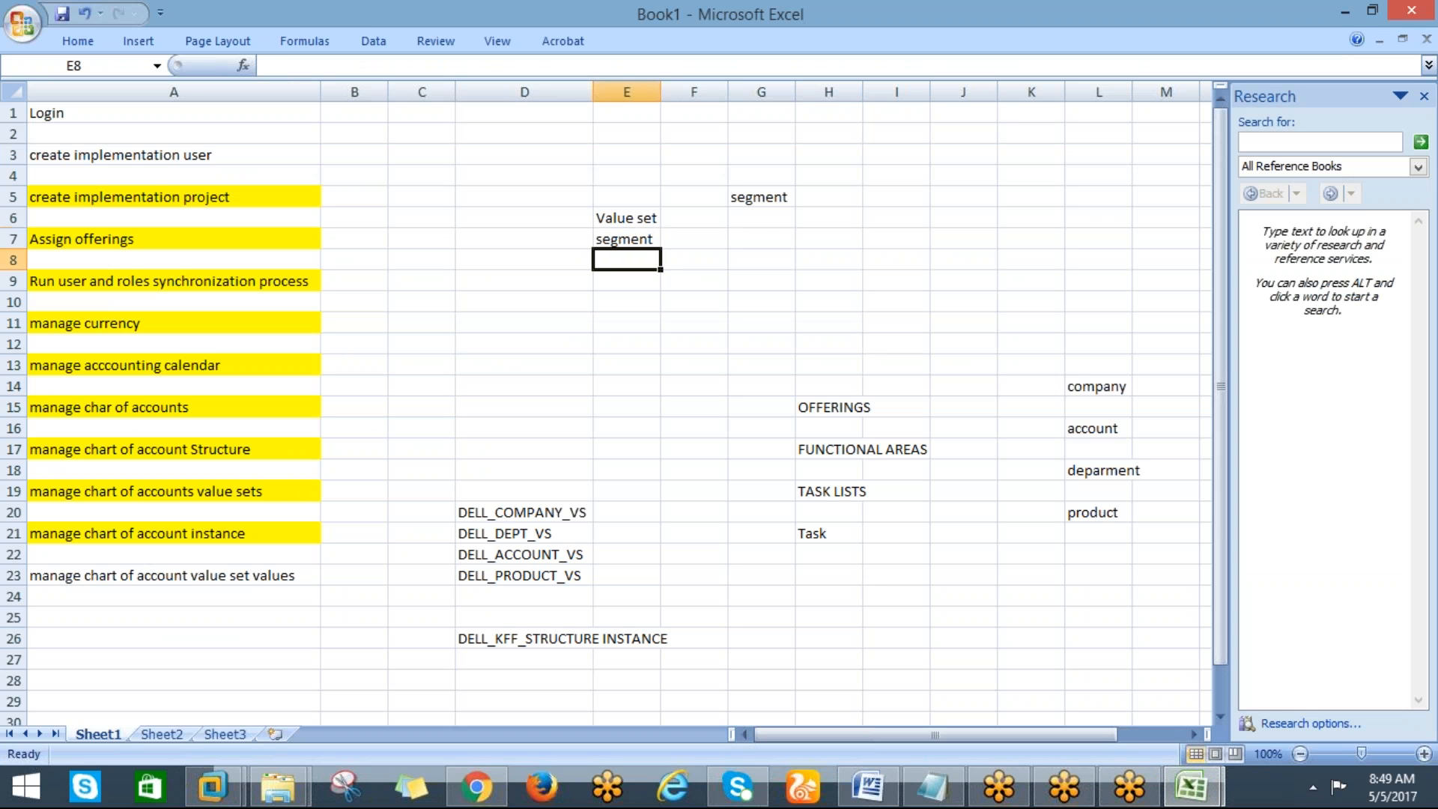
{"action": "type", "text": "structure"}
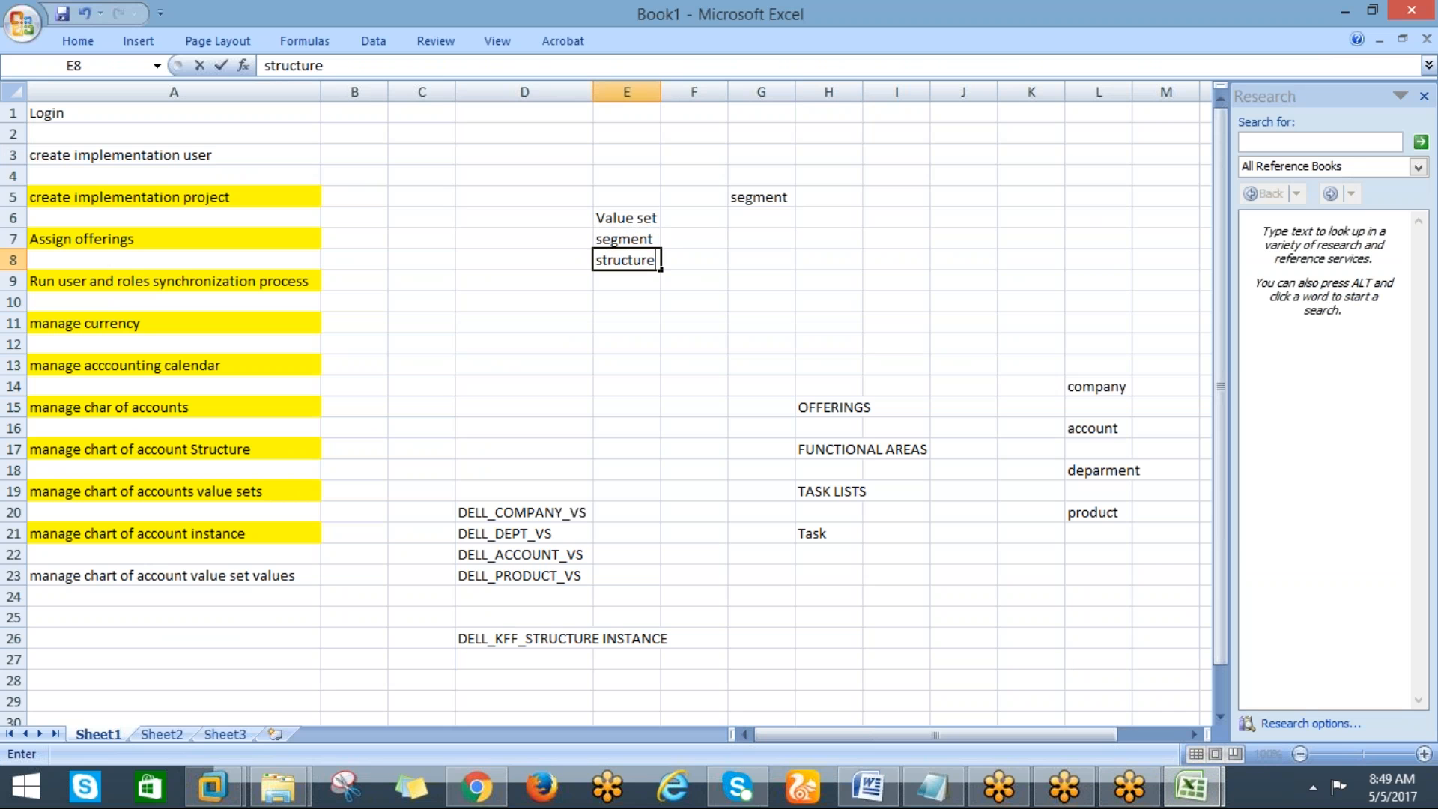
{"action": "key", "text": "Return"}
{"action": "type", "text": "insta"}
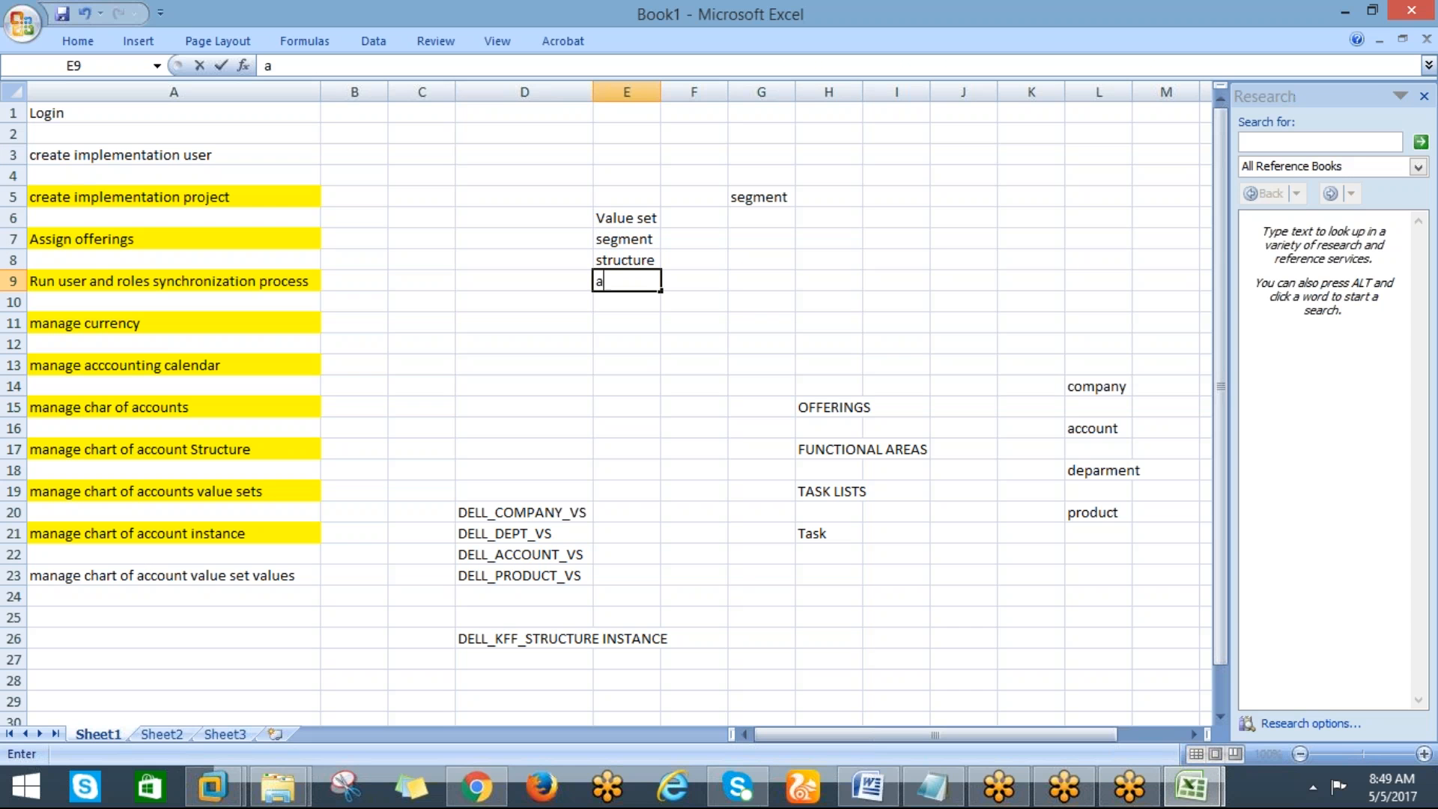
{"action": "type", "text": "nce"}
{"action": "key", "text": "Return"}
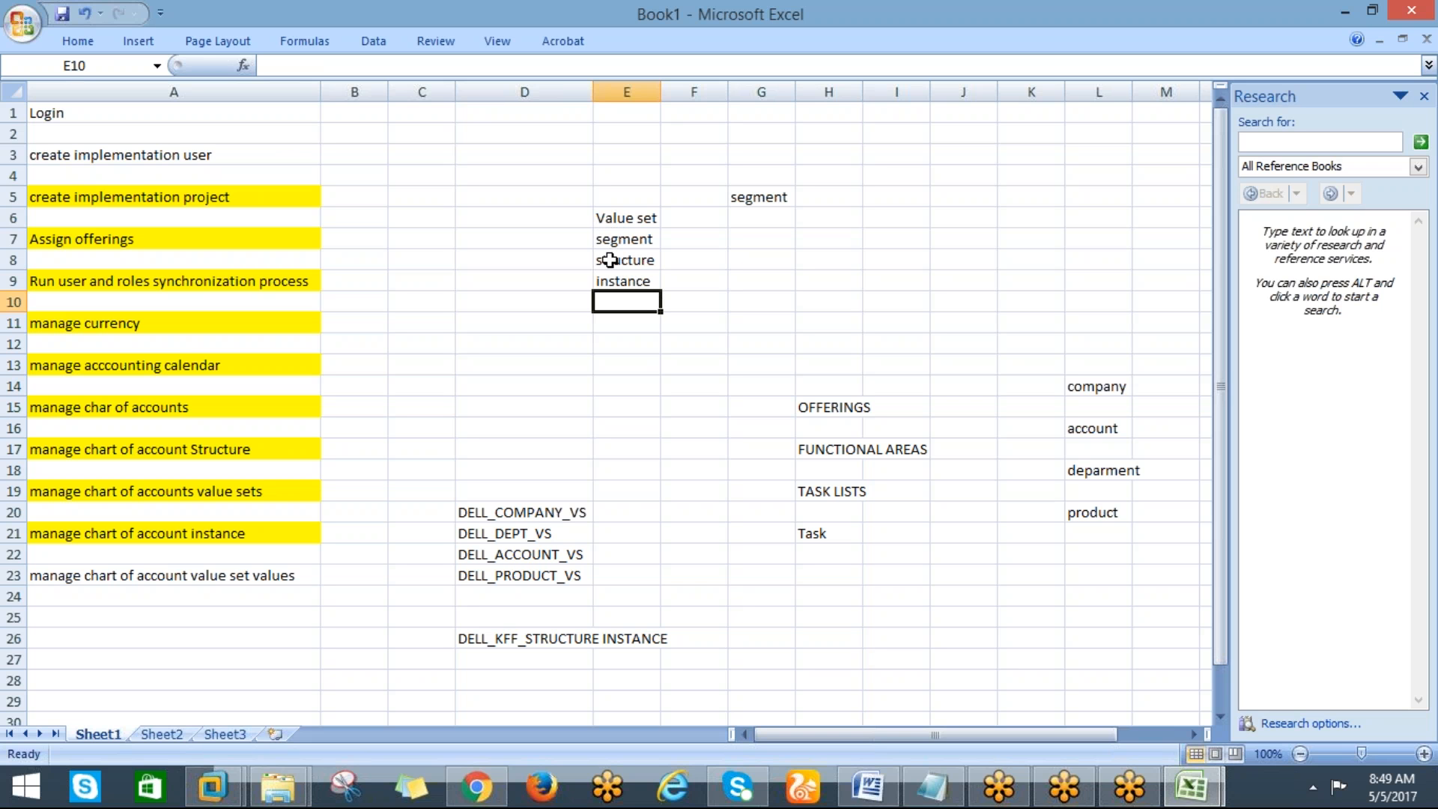
Return to the segment form, enter DELL_COMPANY_SEG as the segment code and copy it
{"action": "key", "text": "alt+Tab"}
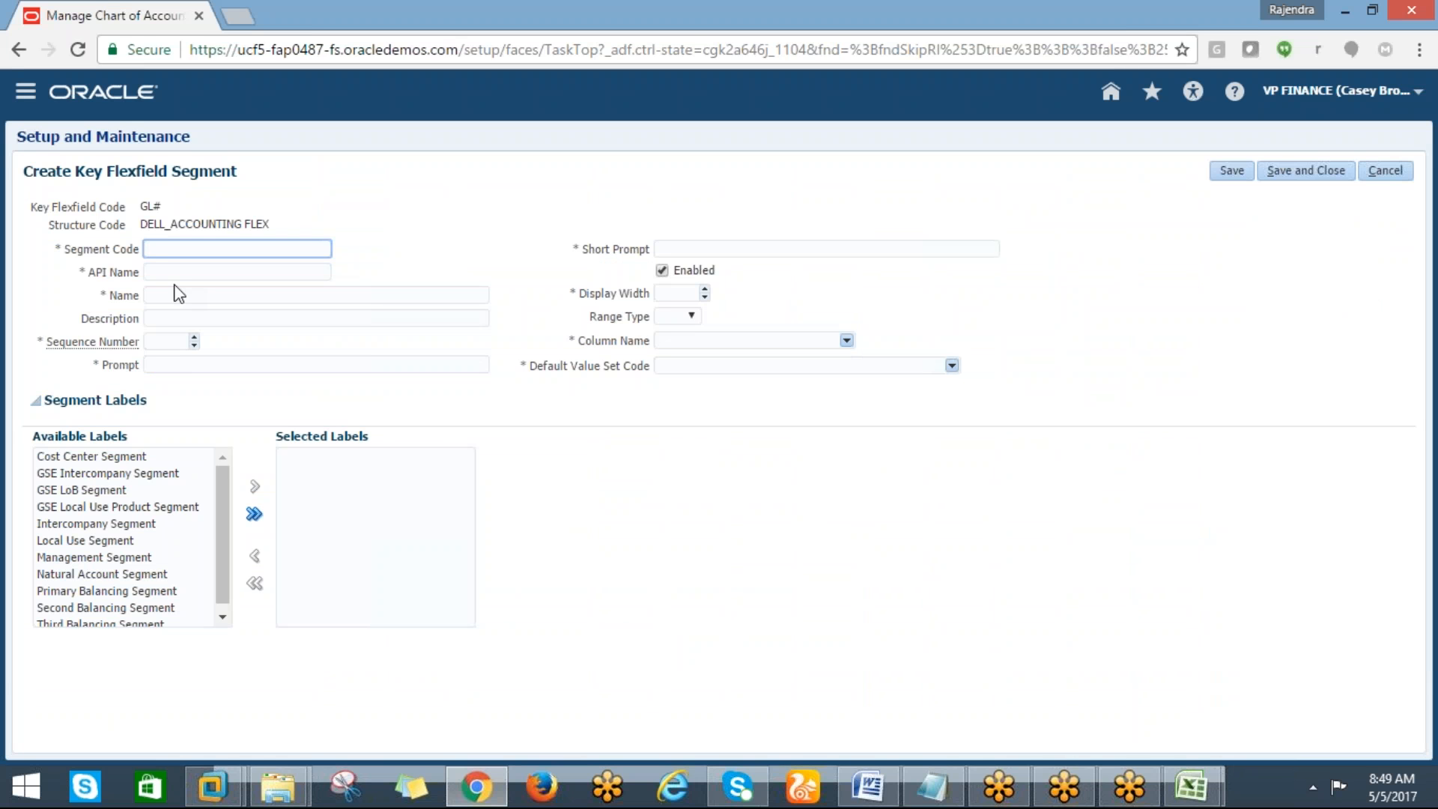
{"action": "type", "text": "DELL_COMPANY_SEGMENT"}
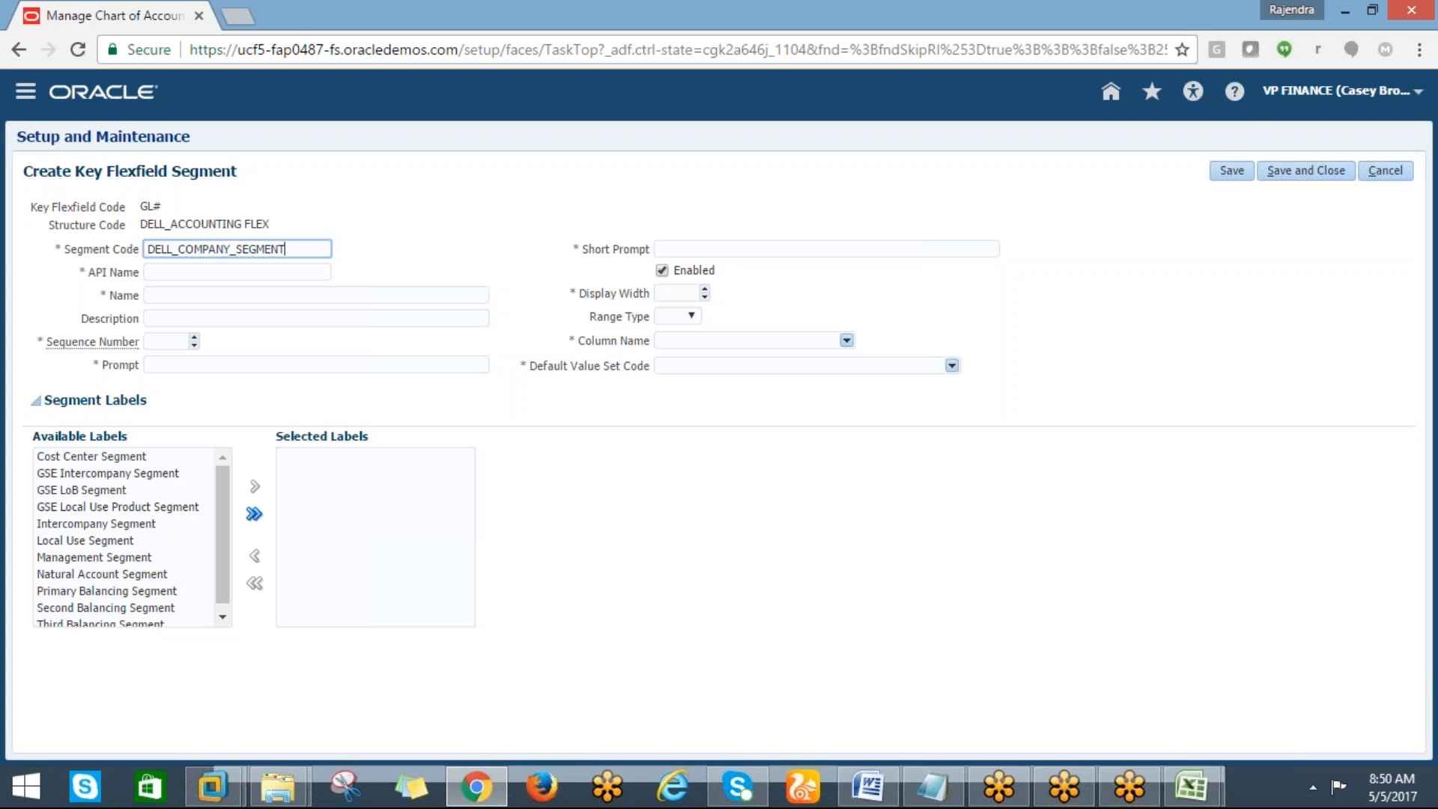
{"action": "key", "text": "BackSpace"}
{"action": "key", "text": "BackSpace"}
{"action": "key", "text": "BackSpace"}
{"action": "key", "text": "BackSpace"}
{"action": "left_click_drag", "start_coordinate": [262, 249], "coordinate": [142, 262]}
{"action": "key", "text": "ctrl+c"}
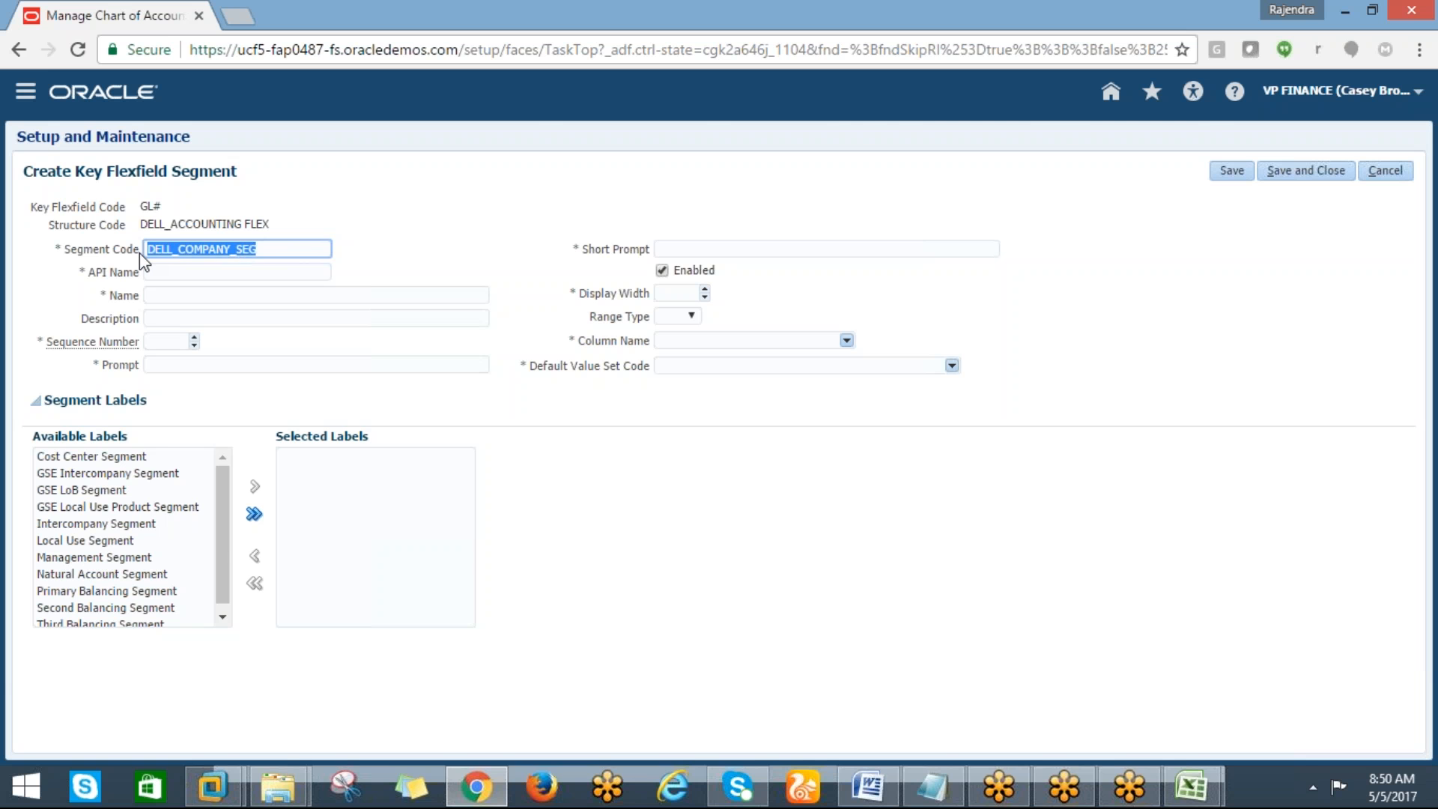
Paste the segment code into cell H25 of the tracking sheet
{"action": "key", "text": "alt+Tab"}
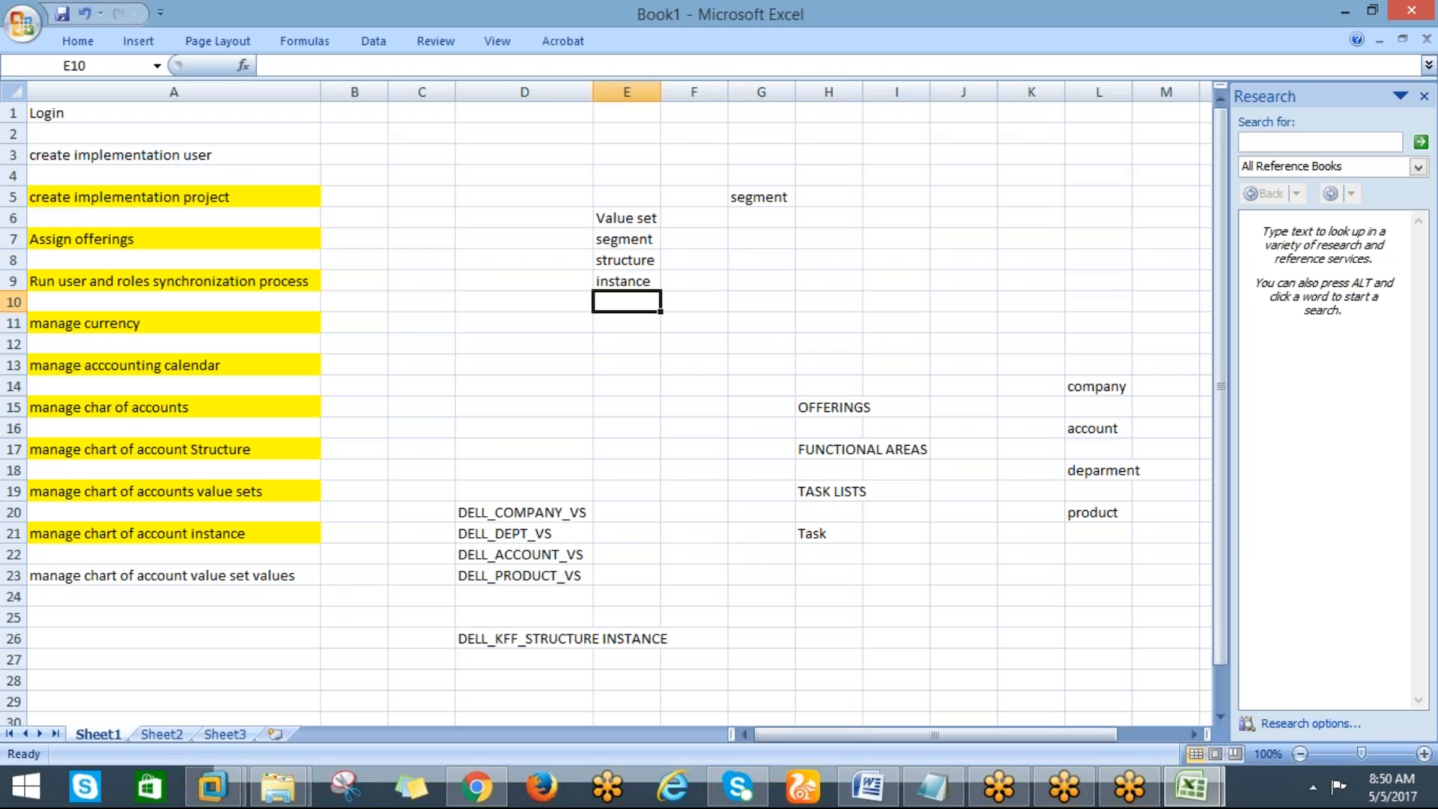
{"action": "left_click", "coordinate": [784, 591]}
{"action": "left_click", "coordinate": [810, 614]}
{"action": "key", "text": "ctrl+v"}
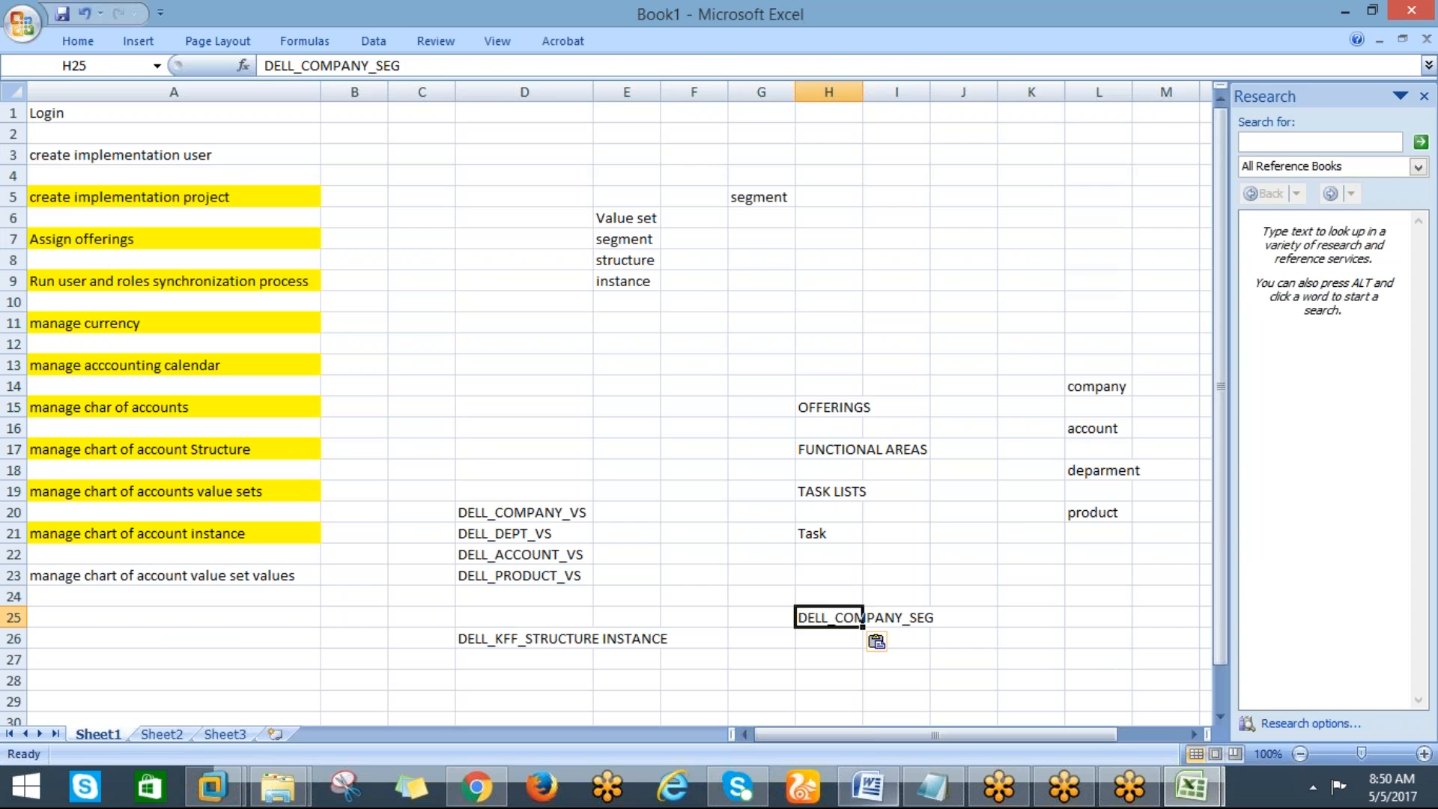
Change the segment code to DELL_COMPANY_SGMT and copy it
{"action": "key", "text": "alt+Tab"}
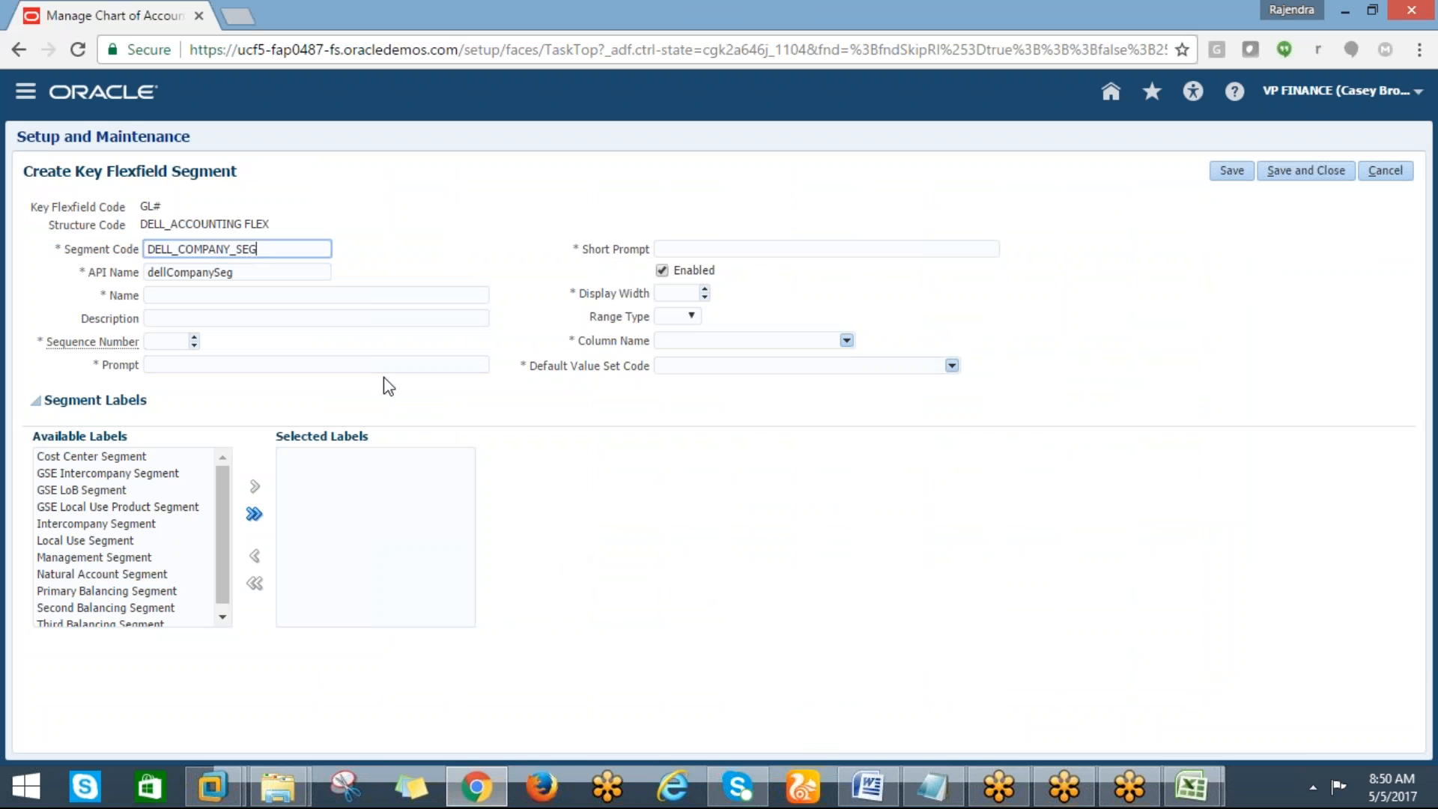
{"action": "key", "text": "BackSpace"}
{"action": "key", "text": "BackSpace"}
{"action": "type", "text": "GMT"}
{"action": "left_click_drag", "start_coordinate": [279, 249], "coordinate": [148, 249]}
{"action": "key", "text": "ctrl+c"}
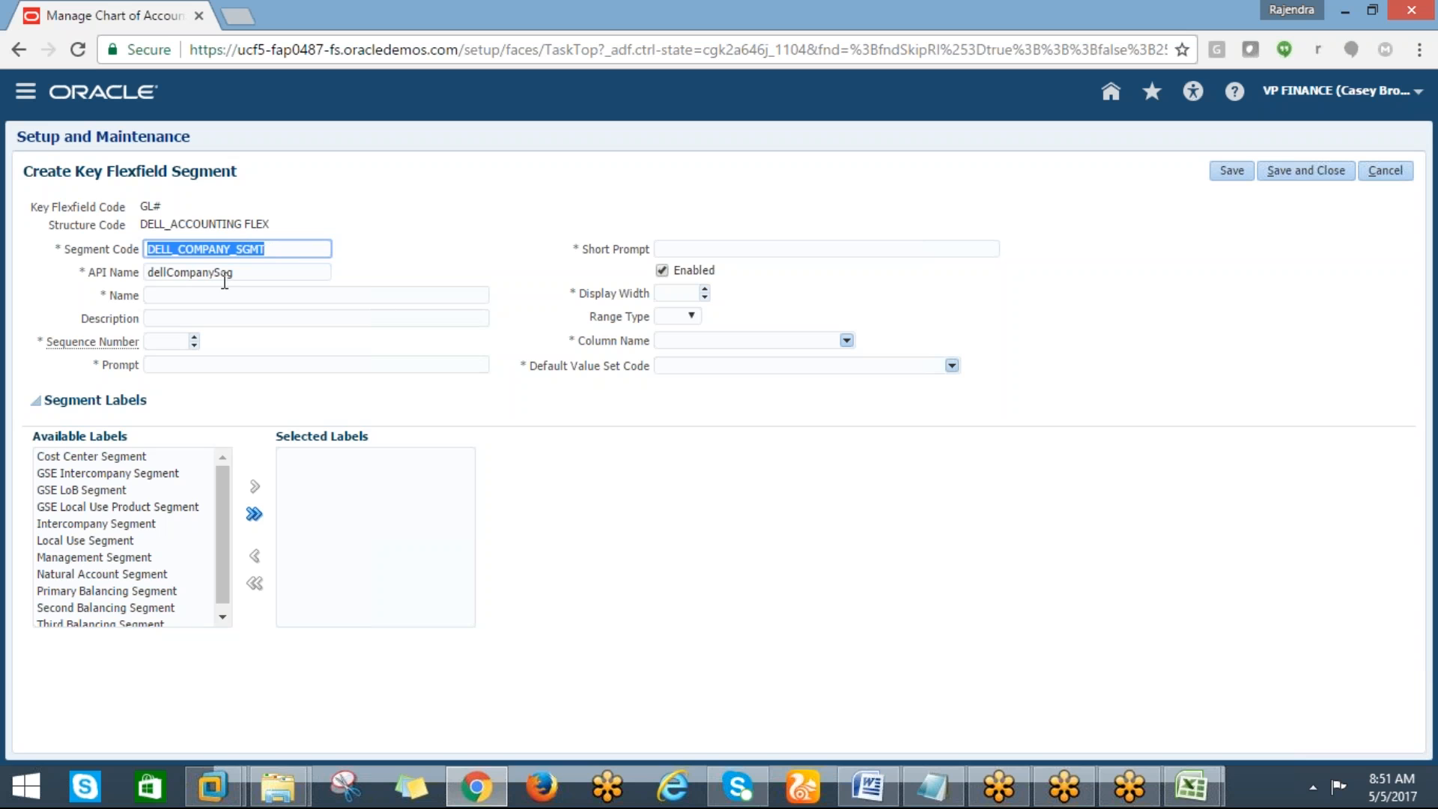
Fill Name, Description, Prompt and Short Prompt with DELL_COMPANY_SGMT and set the sequence number to 1
{"action": "left_click", "coordinate": [206, 294]}
{"action": "key", "text": "ctrl+v"}
{"action": "key", "text": "Tab"}
{"action": "key", "text": "ctrl+v"}
{"action": "key", "text": "Tab"}
{"action": "type", "text": "1"}
{"action": "left_click", "coordinate": [202, 372]}
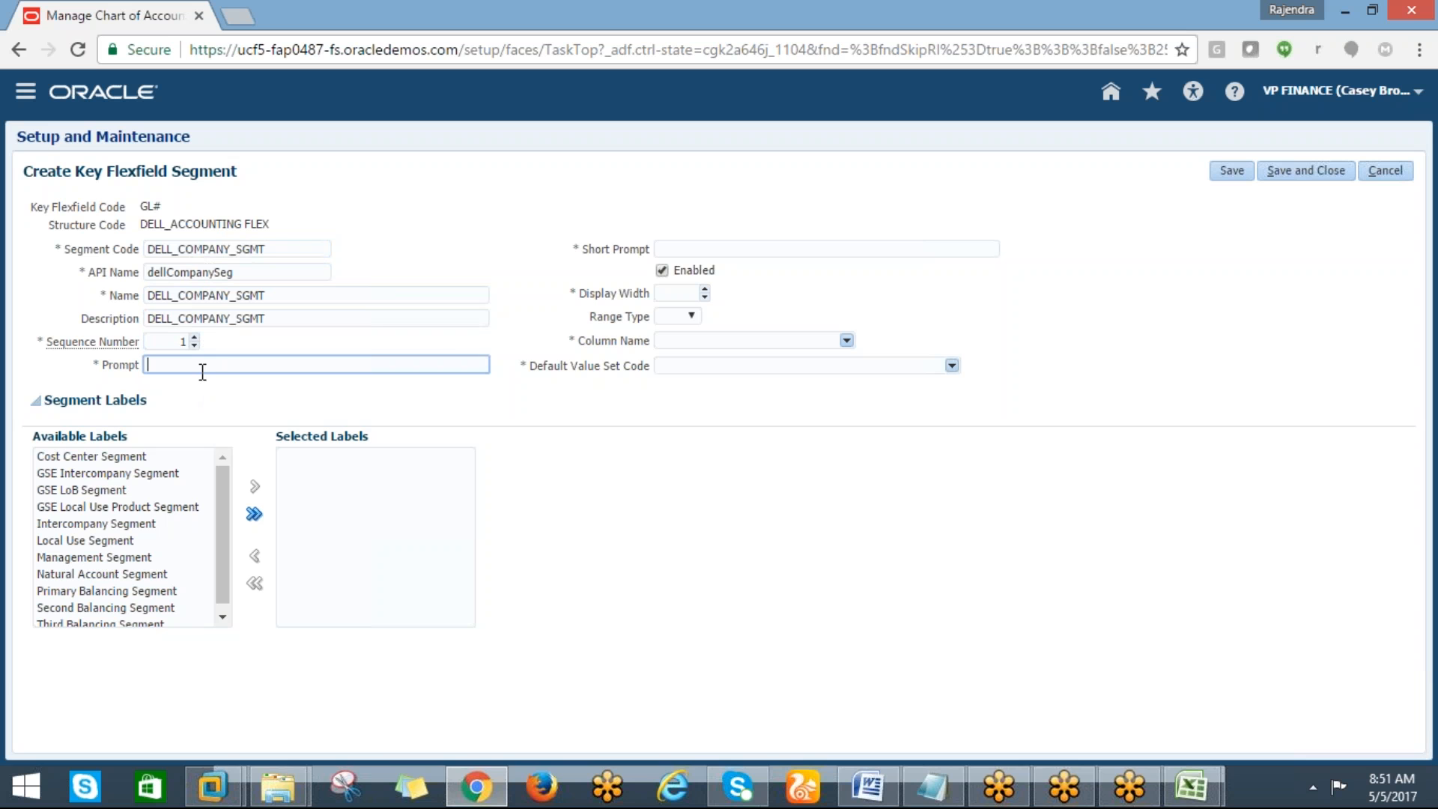
{"action": "key", "text": "ctrl+v"}
{"action": "left_click", "coordinate": [684, 248]}
{"action": "key", "text": "ctrl+v"}
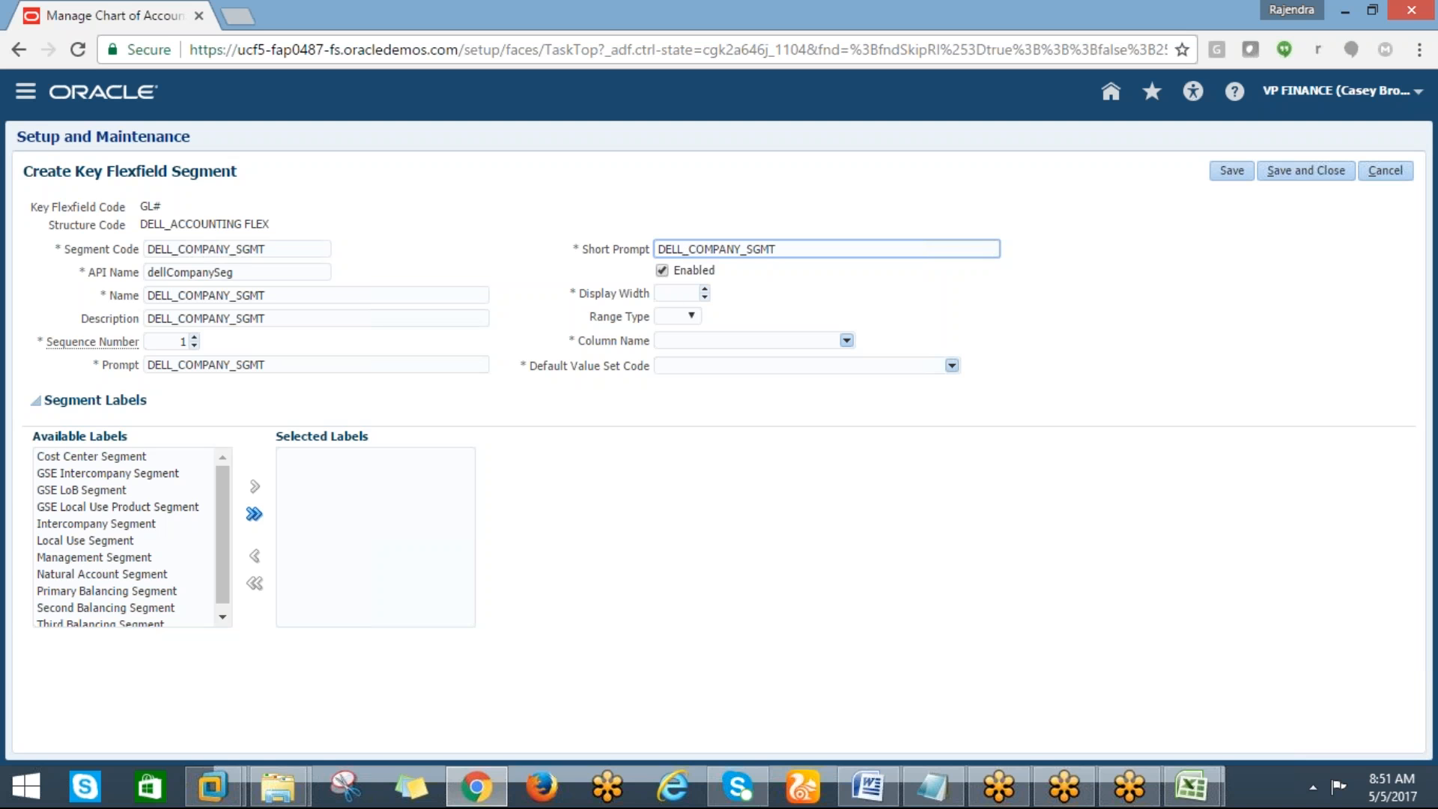
Set the display width to 2 and the column name to SEGMENT1
{"action": "left_click", "coordinate": [687, 291]}
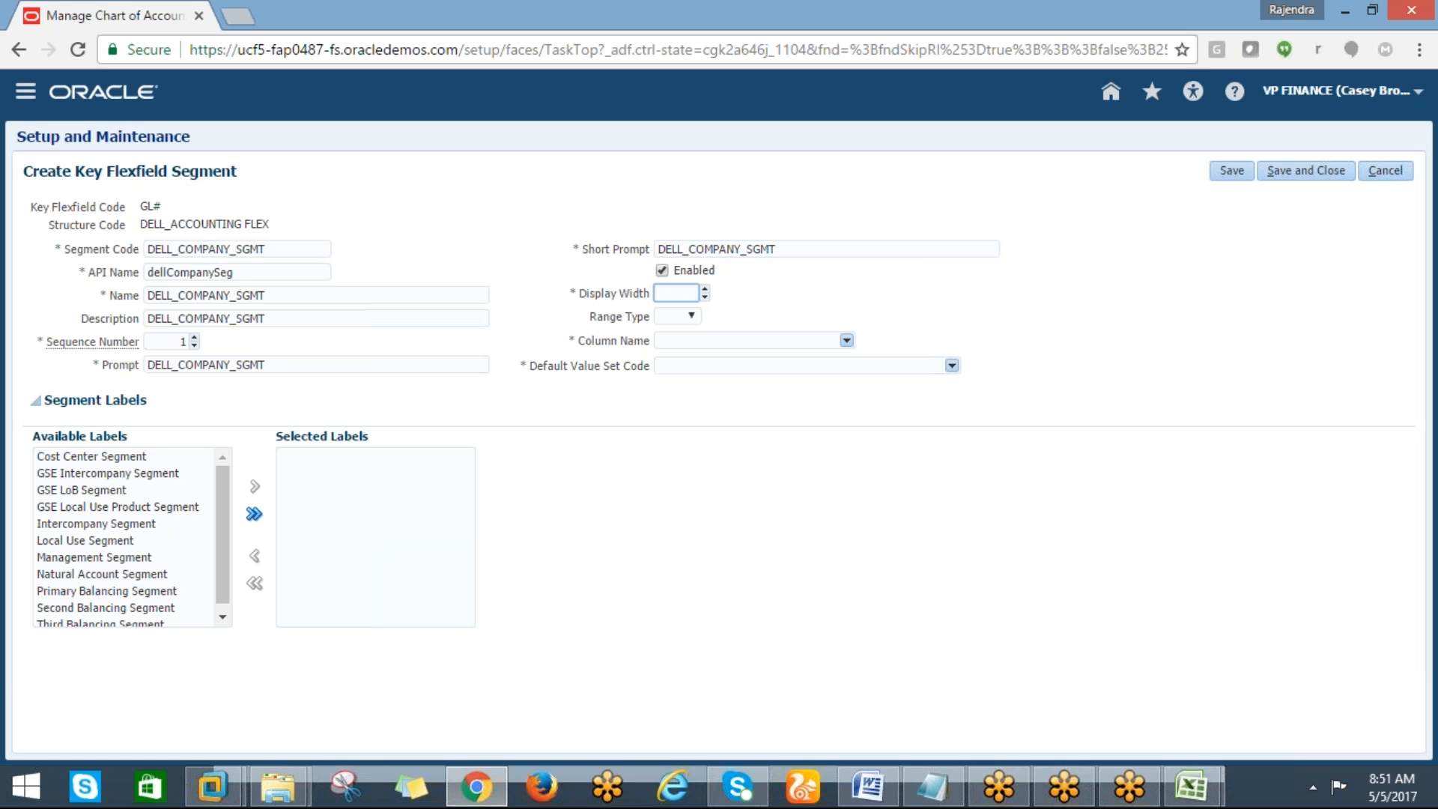
{"action": "left_click", "coordinate": [689, 318]}
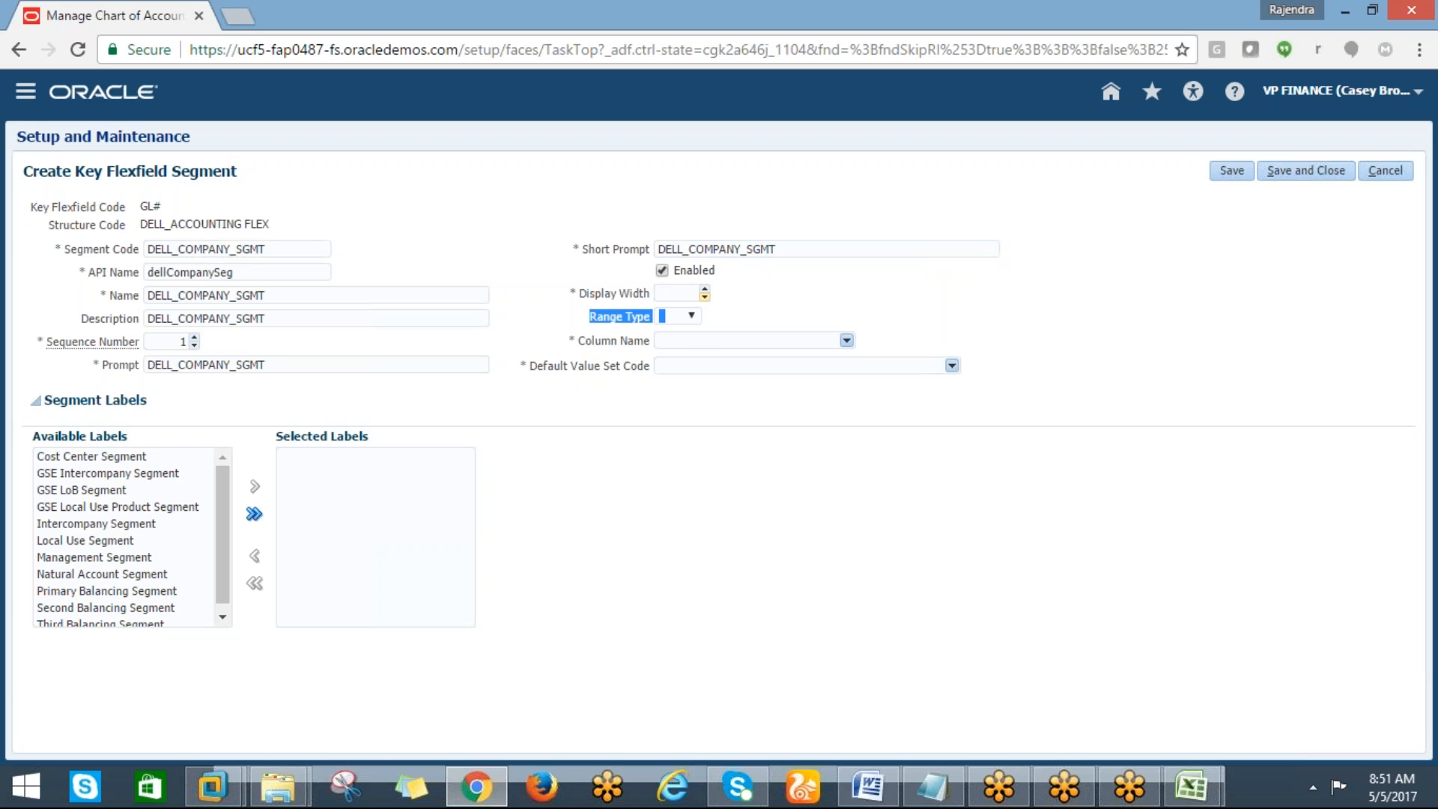
{"action": "left_click", "coordinate": [695, 293]}
{"action": "type", "text": "2"}
{"action": "left_click", "coordinate": [689, 340]}
{"action": "left_click", "coordinate": [846, 341]}
{"action": "mouse_move", "coordinate": [897, 419]}
{"action": "left_mouse_down"}
{"action": "mouse_move", "coordinate": [901, 459]}
{"action": "mouse_move", "coordinate": [896, 426]}
{"action": "left_mouse_up"}
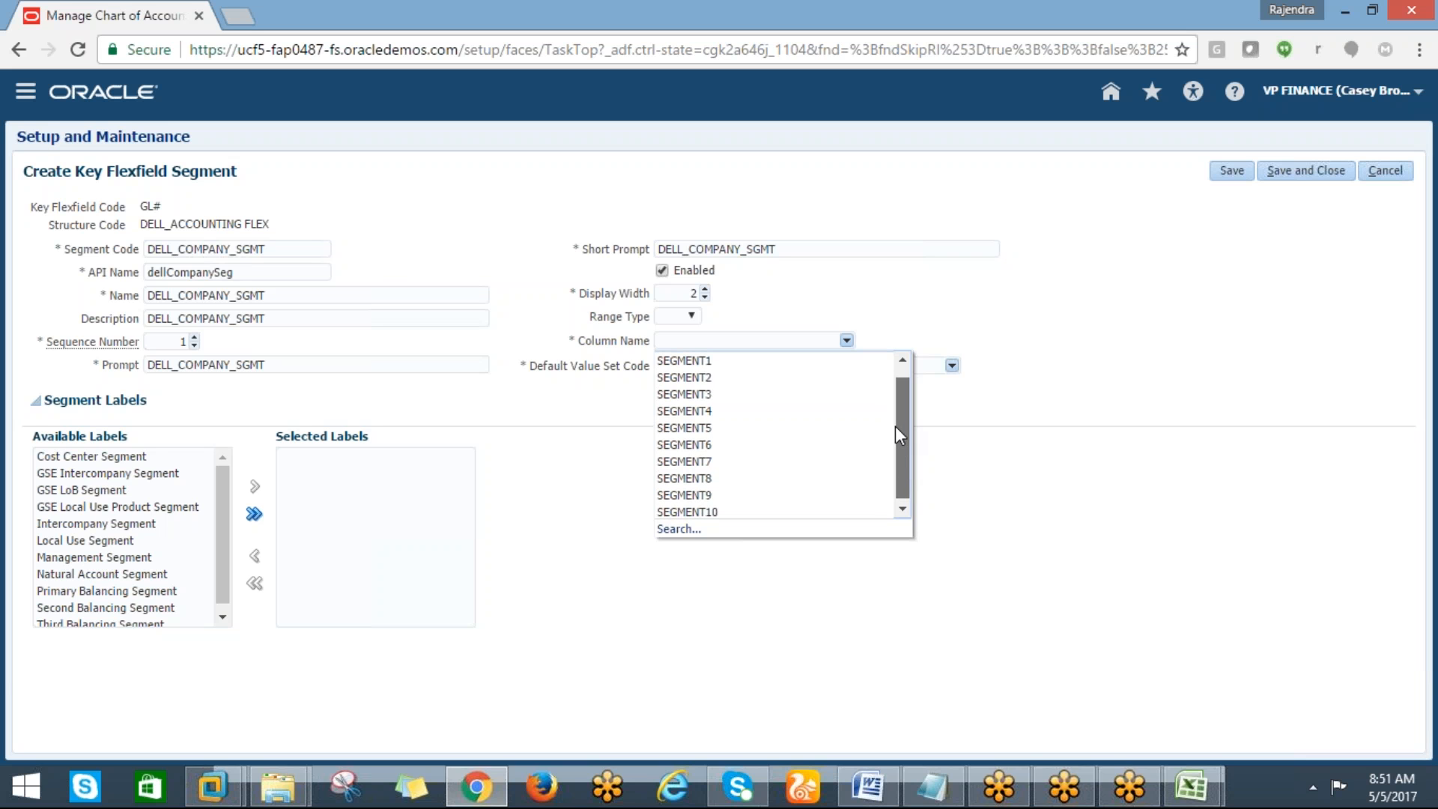
{"action": "left_click", "coordinate": [709, 362]}
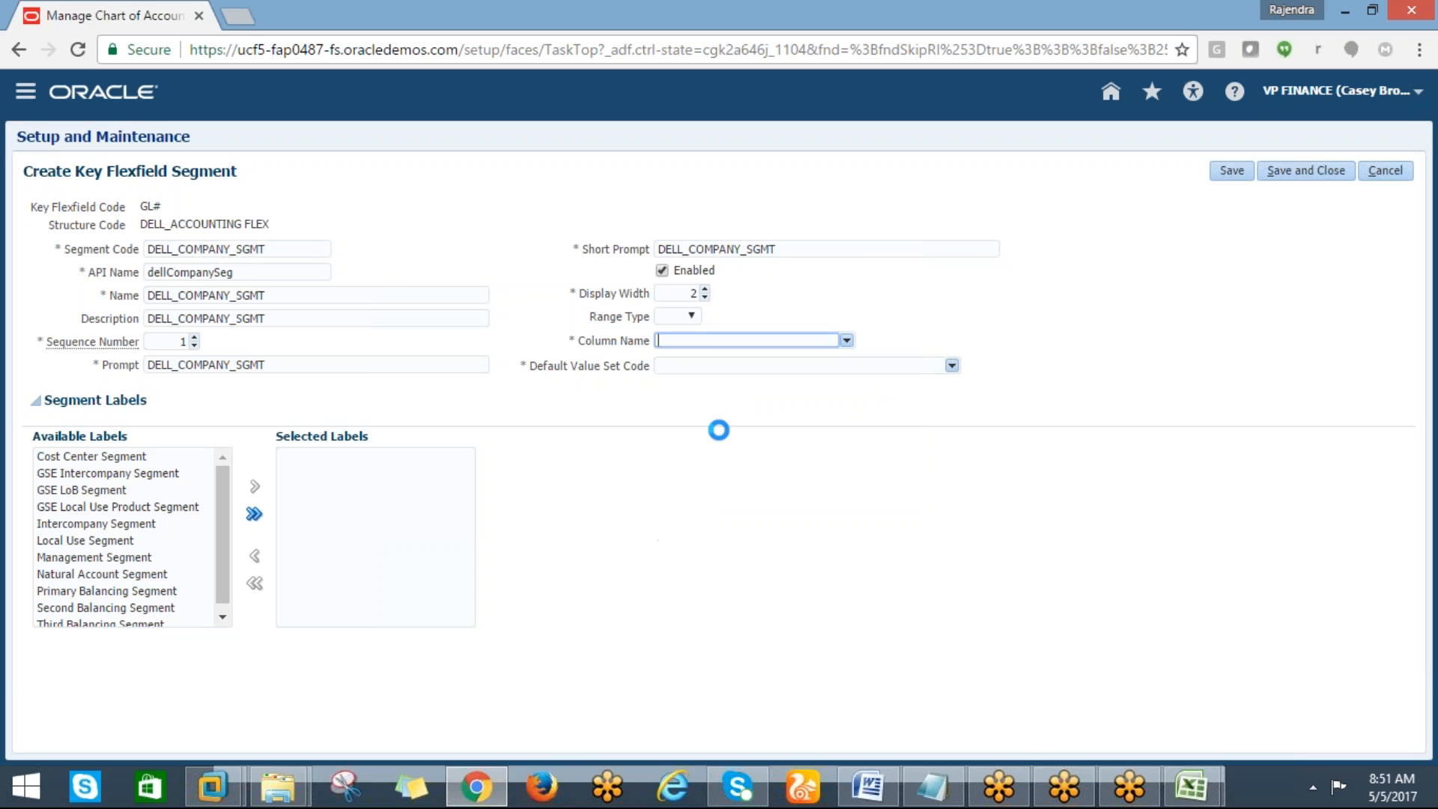
Search value sets matching DELL% and set the default value set code to DELL_Company_VS
{"action": "left_click", "coordinate": [951, 369]}
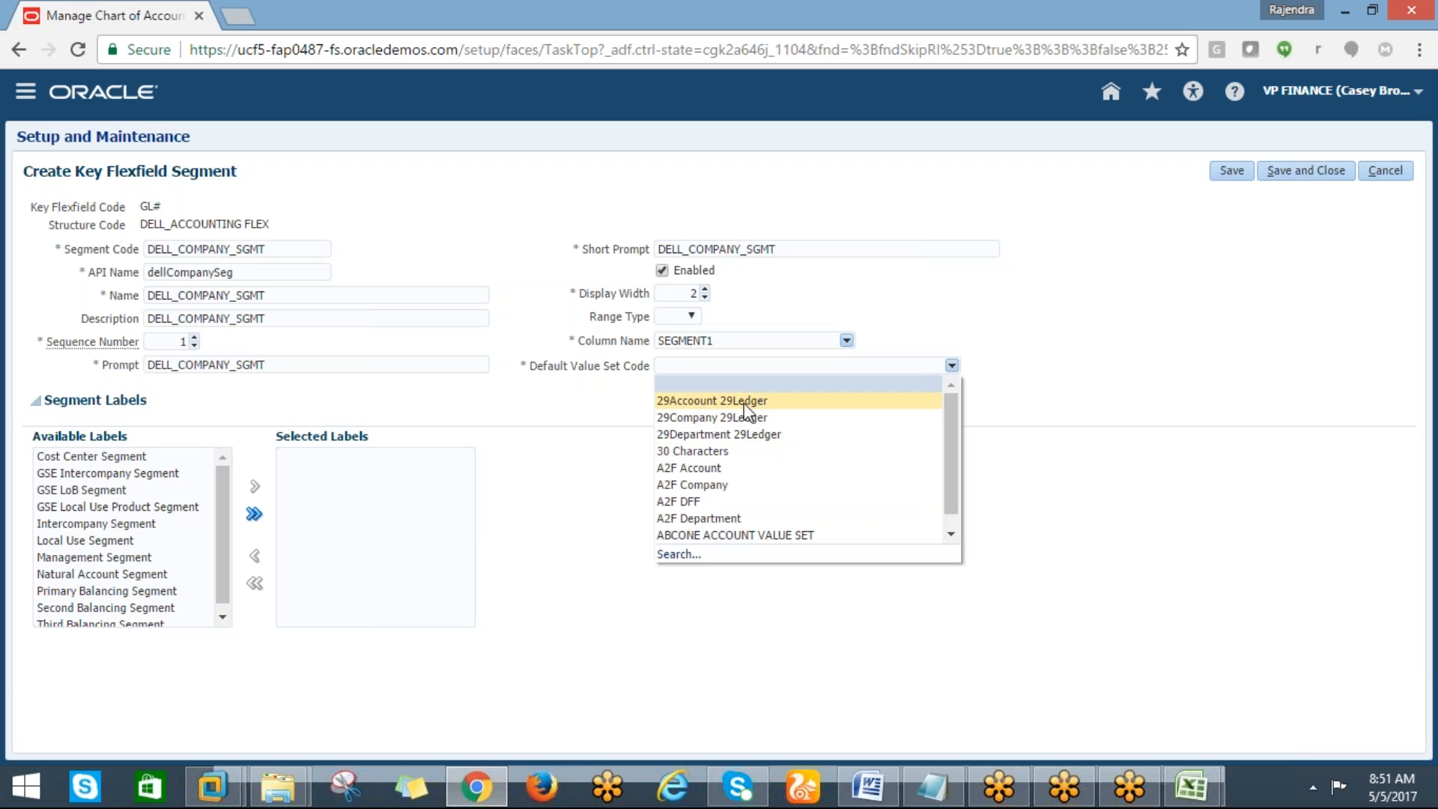
{"action": "left_click", "coordinate": [679, 554]}
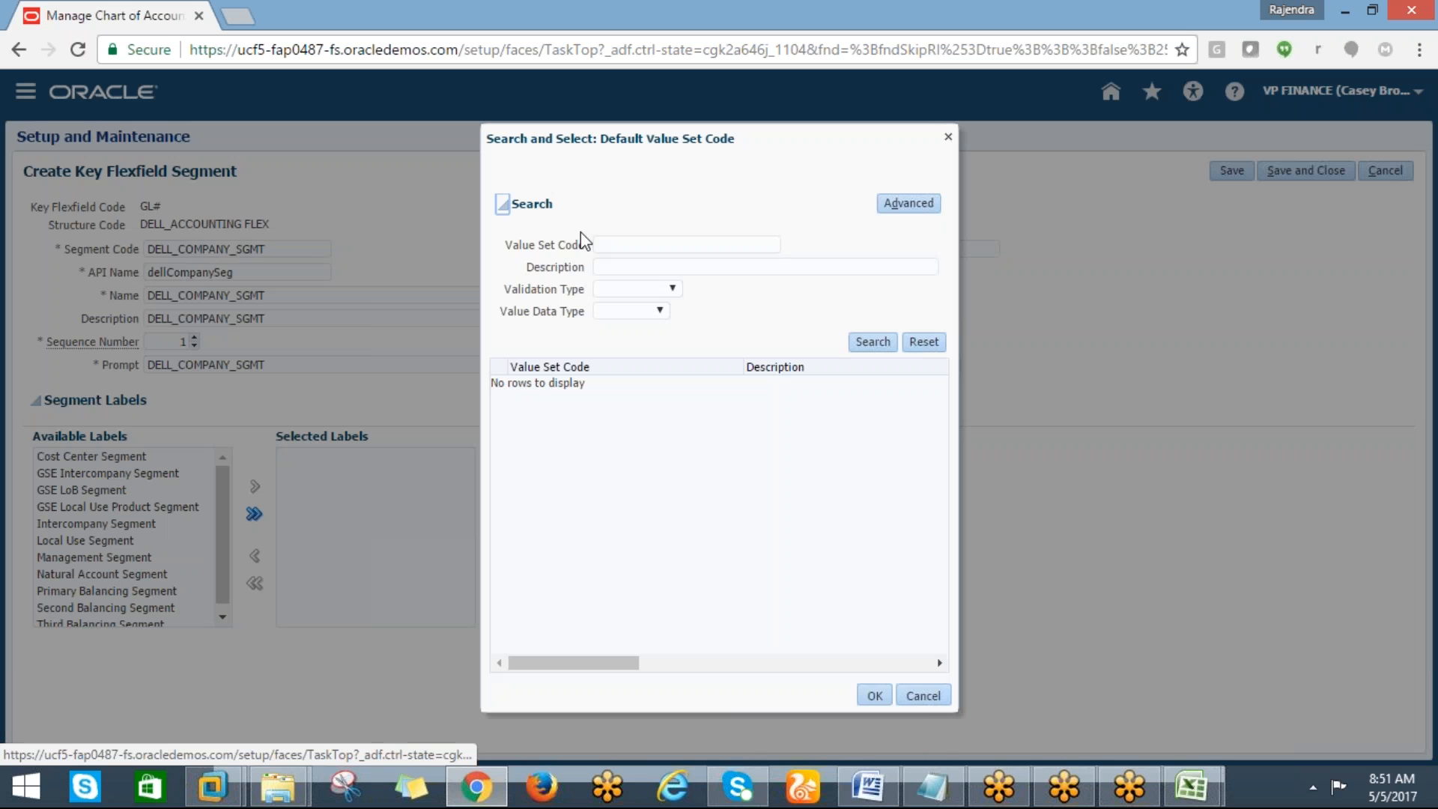
{"action": "left_click", "coordinate": [597, 244]}
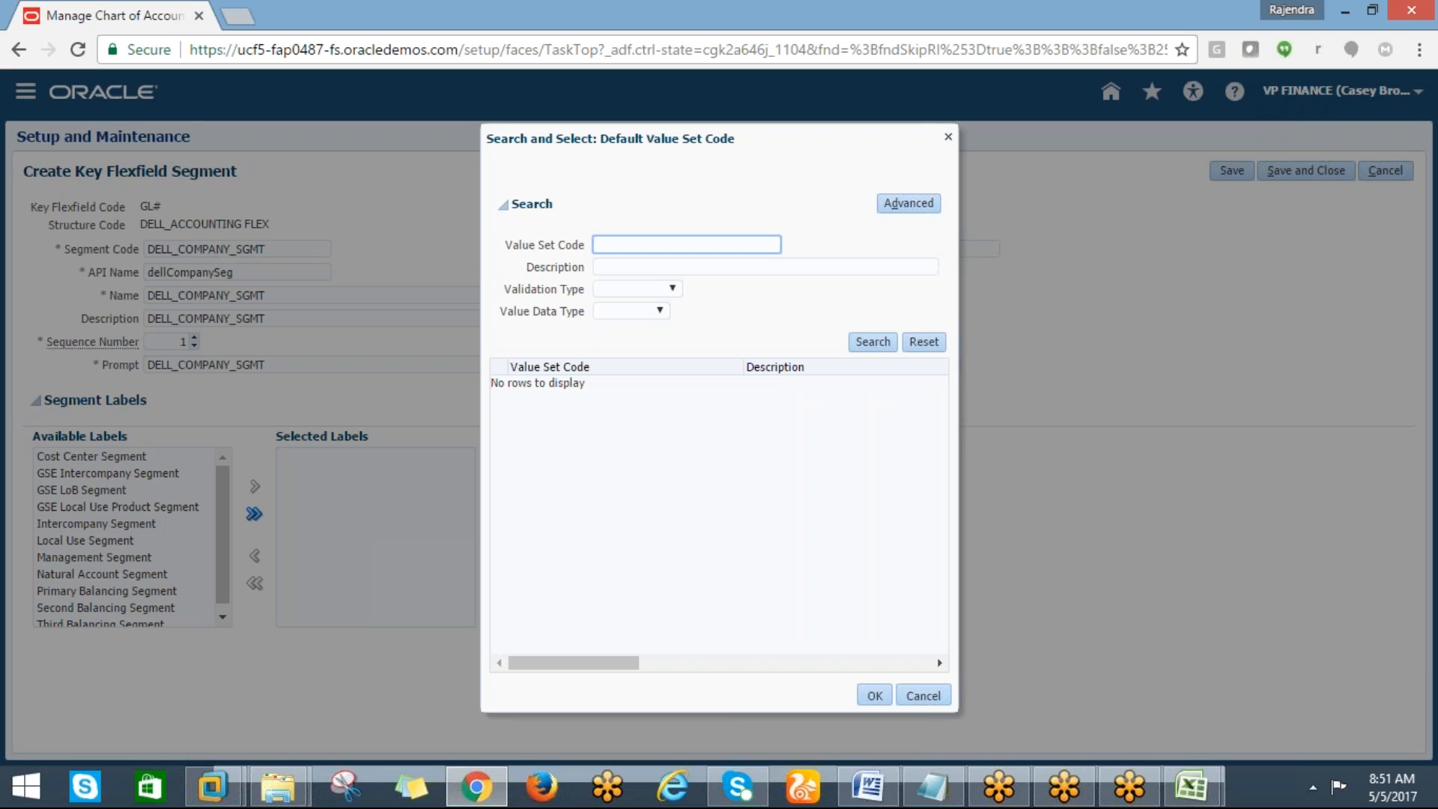
{"action": "type", "text": "DELL%"}
{"action": "left_click", "coordinate": [858, 343]}
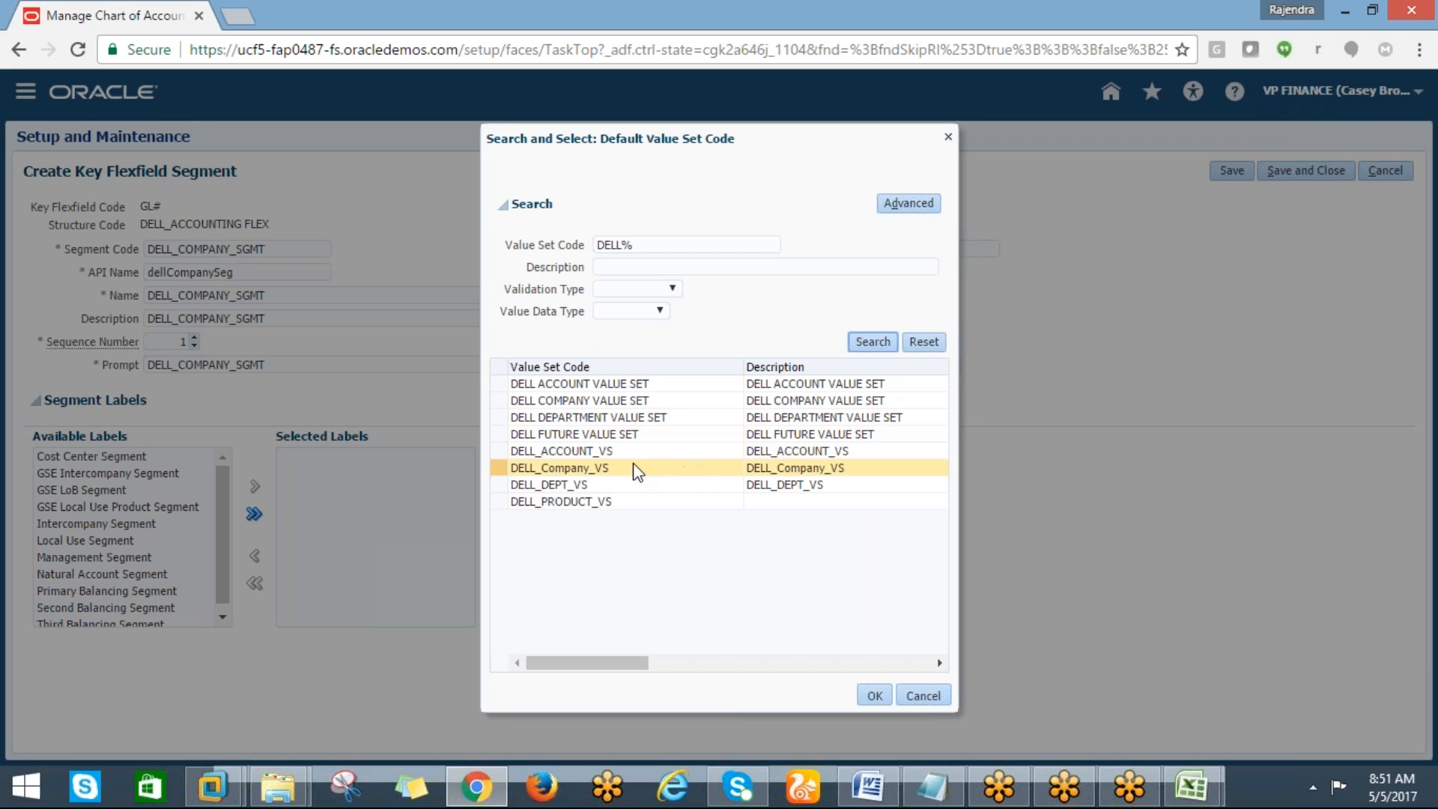
{"action": "left_click", "coordinate": [589, 468]}
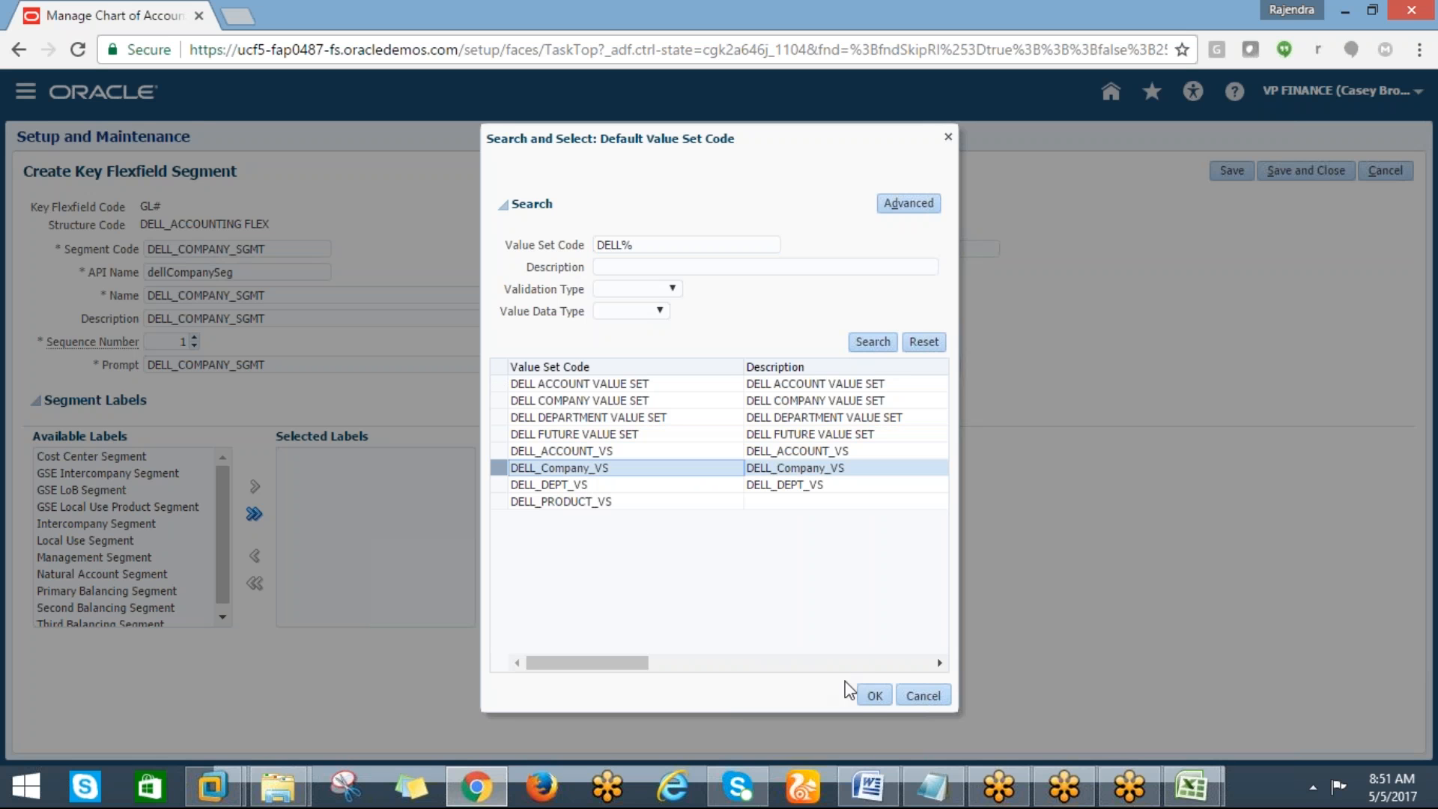
{"action": "left_click", "coordinate": [860, 696]}
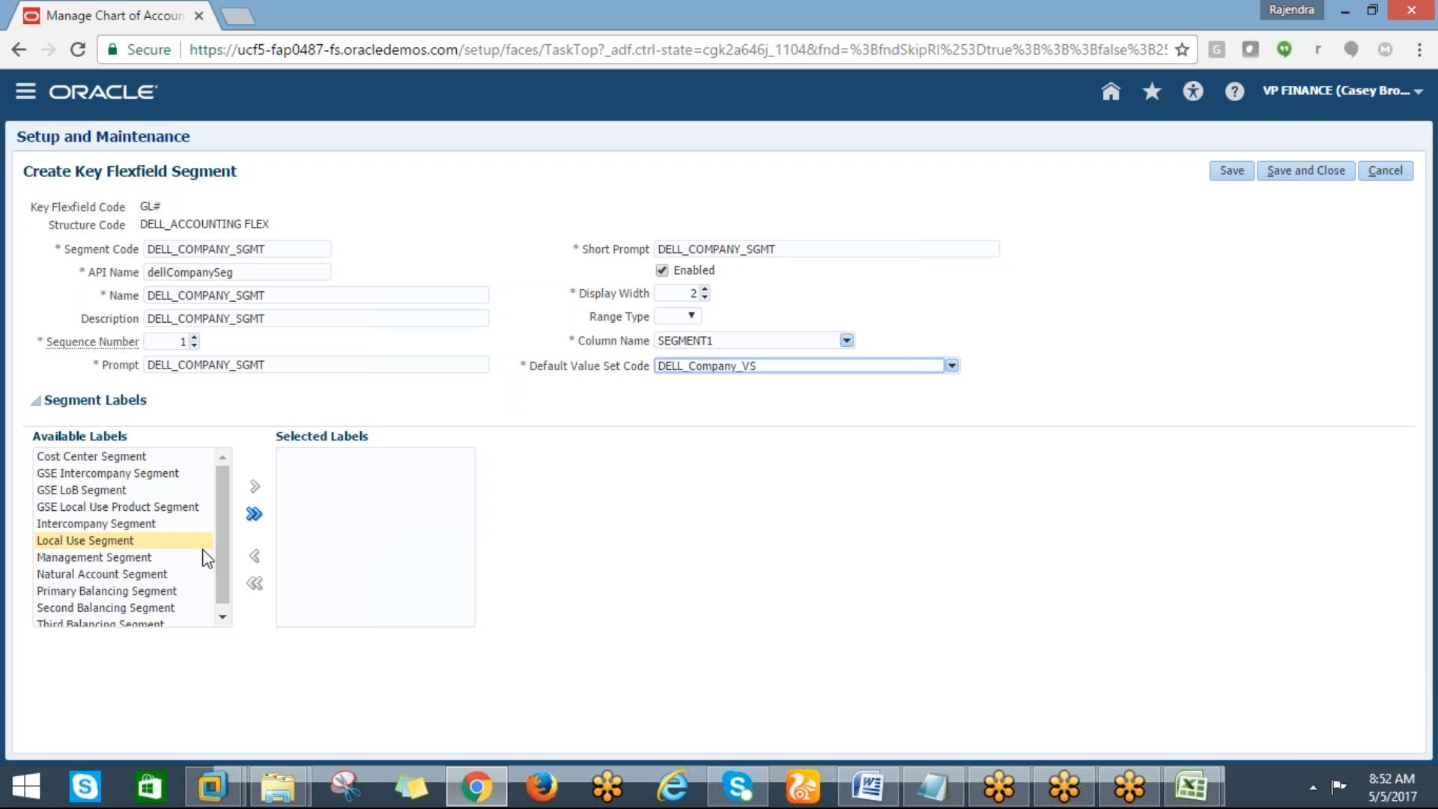
Assign the Primary Balancing Segment label to the company segment and save and close it
{"action": "left_click", "coordinate": [183, 590]}
{"action": "left_click", "coordinate": [254, 487]}
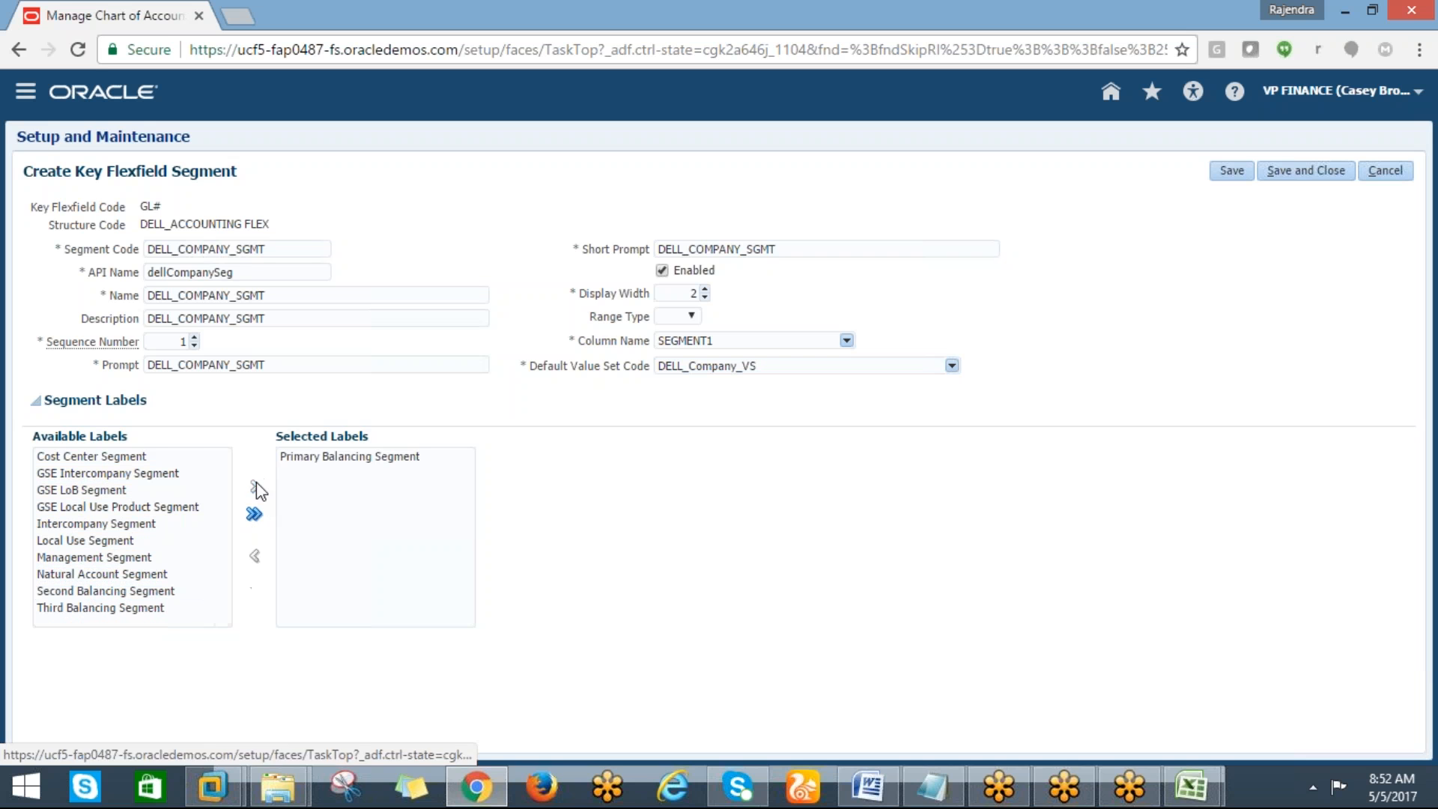
{"action": "left_click", "coordinate": [1309, 171]}
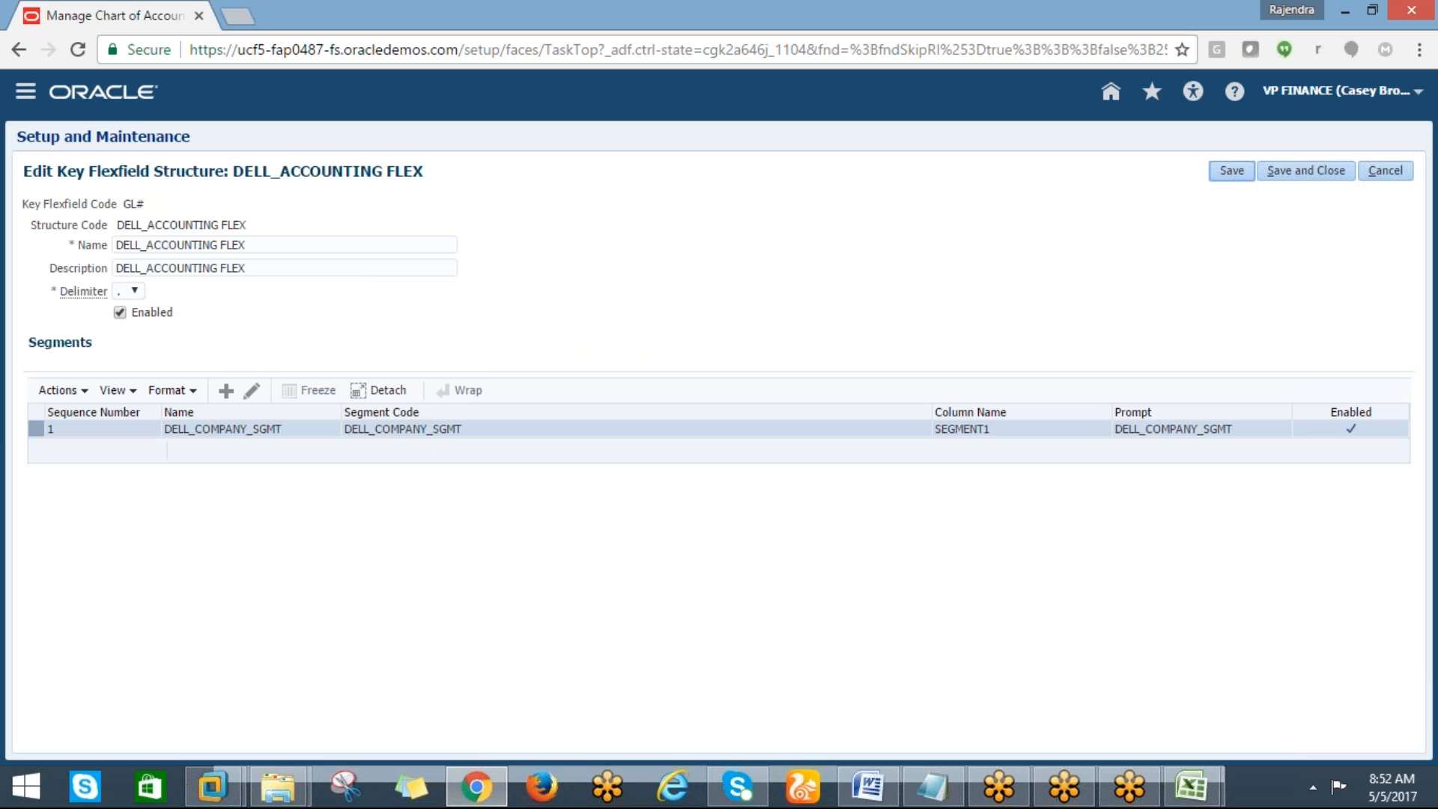
Create a new segment with code DELL_ACCCOUNT_SGMT and copy the code
{"action": "left_click", "coordinate": [223, 391]}
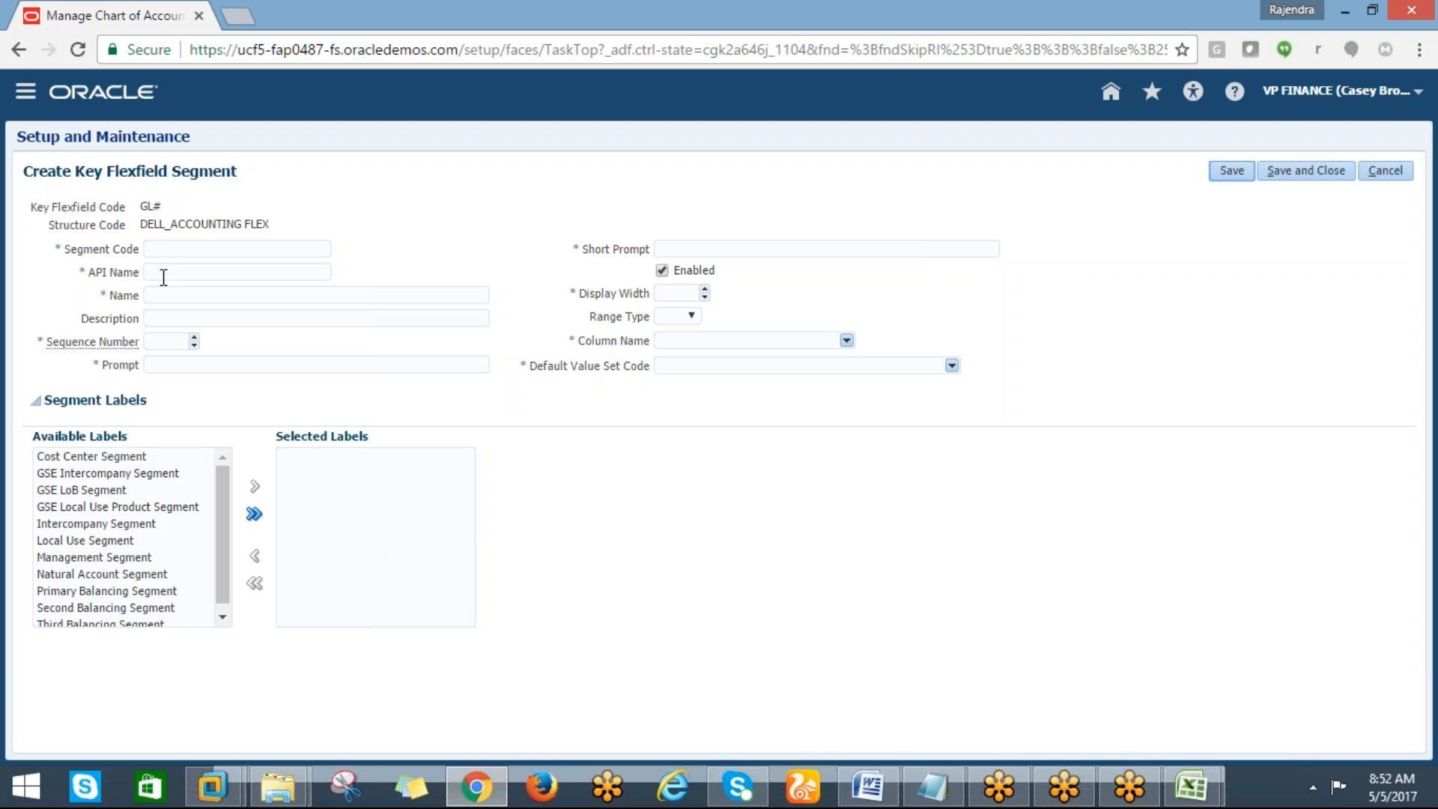
{"action": "left_click", "coordinate": [164, 250]}
{"action": "type", "text": "DELL"}
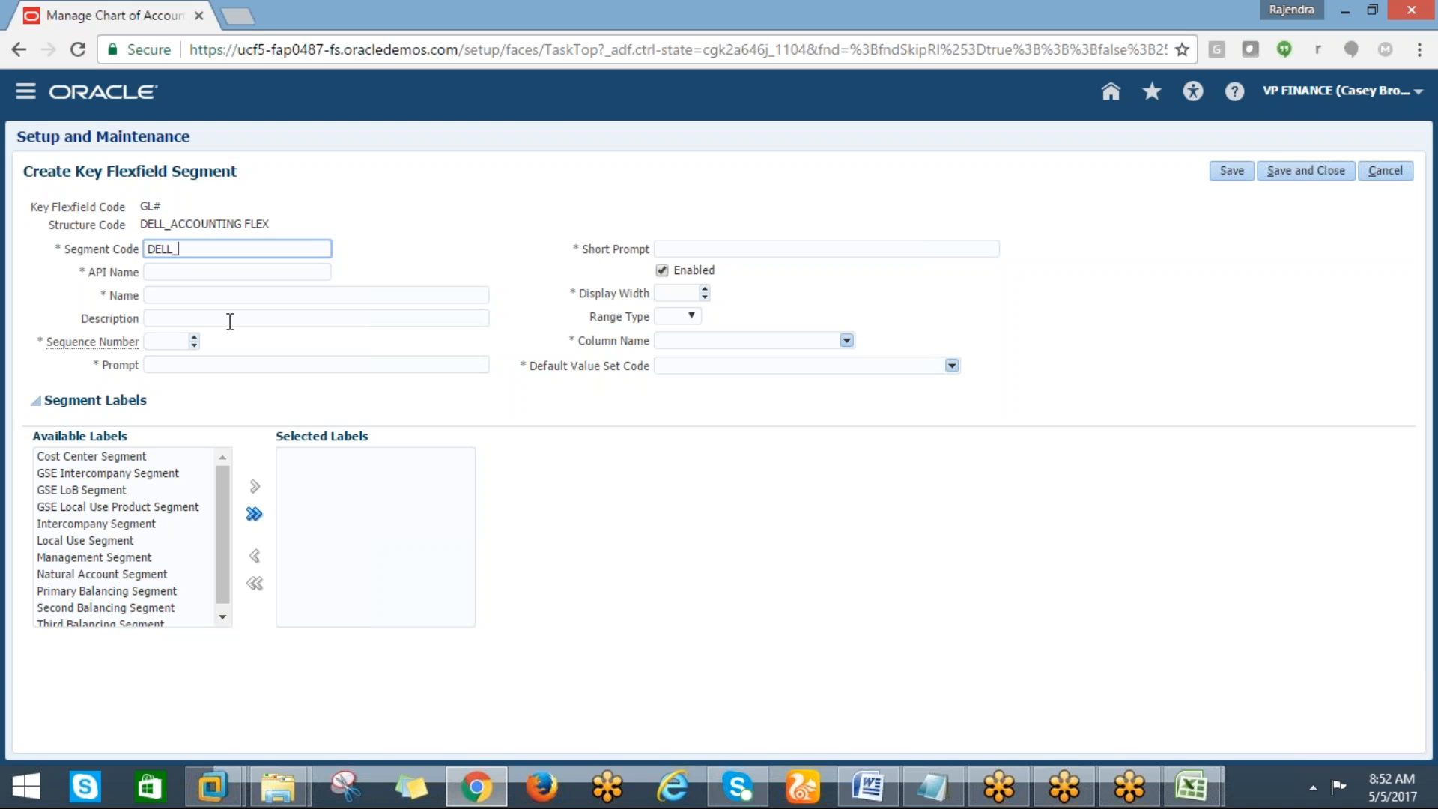
{"action": "type", "text": "_ACCCOUNT_SGMT"}
{"action": "key", "text": "Tab"}
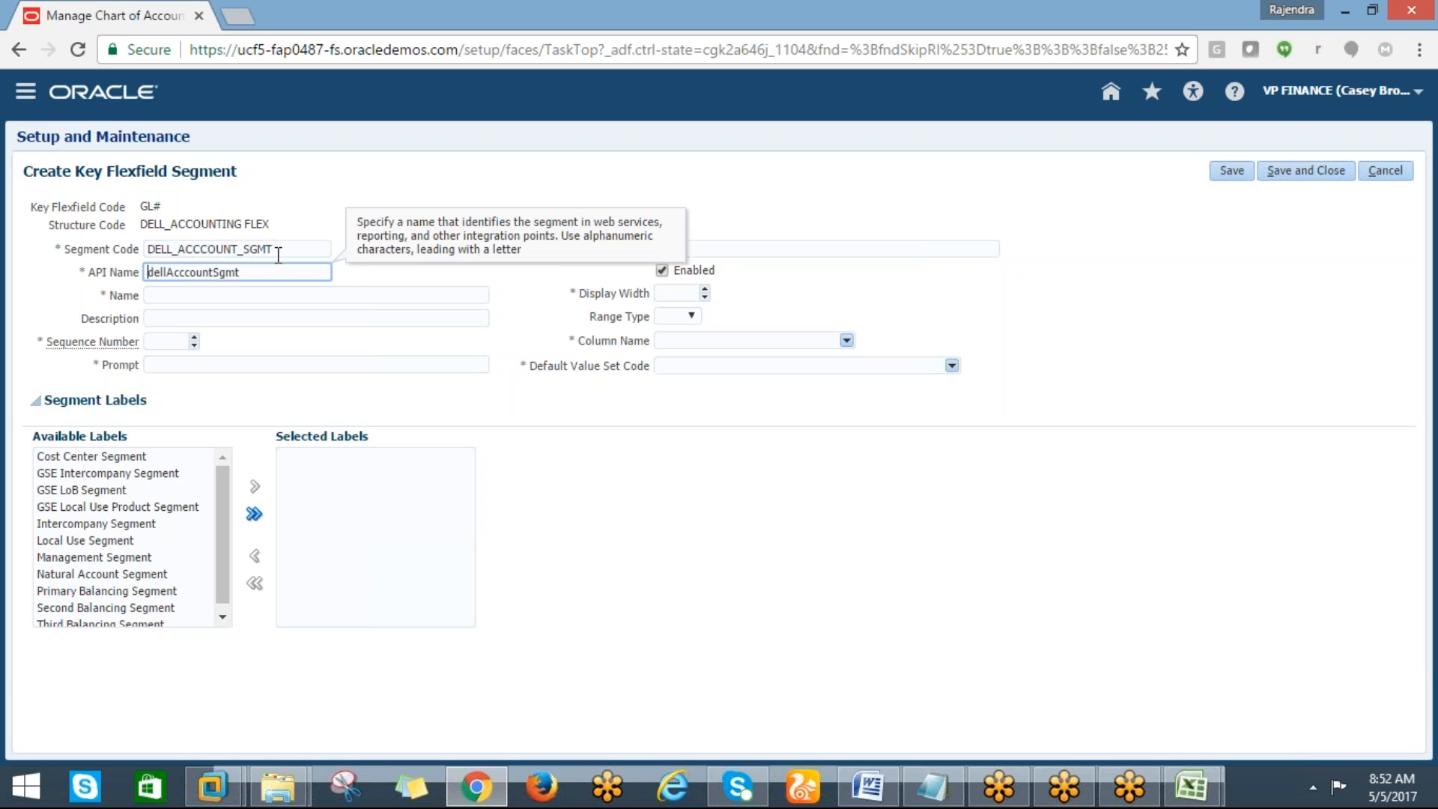
{"action": "double_click", "coordinate": [278, 250]}
{"action": "key", "text": "ctrl+c"}
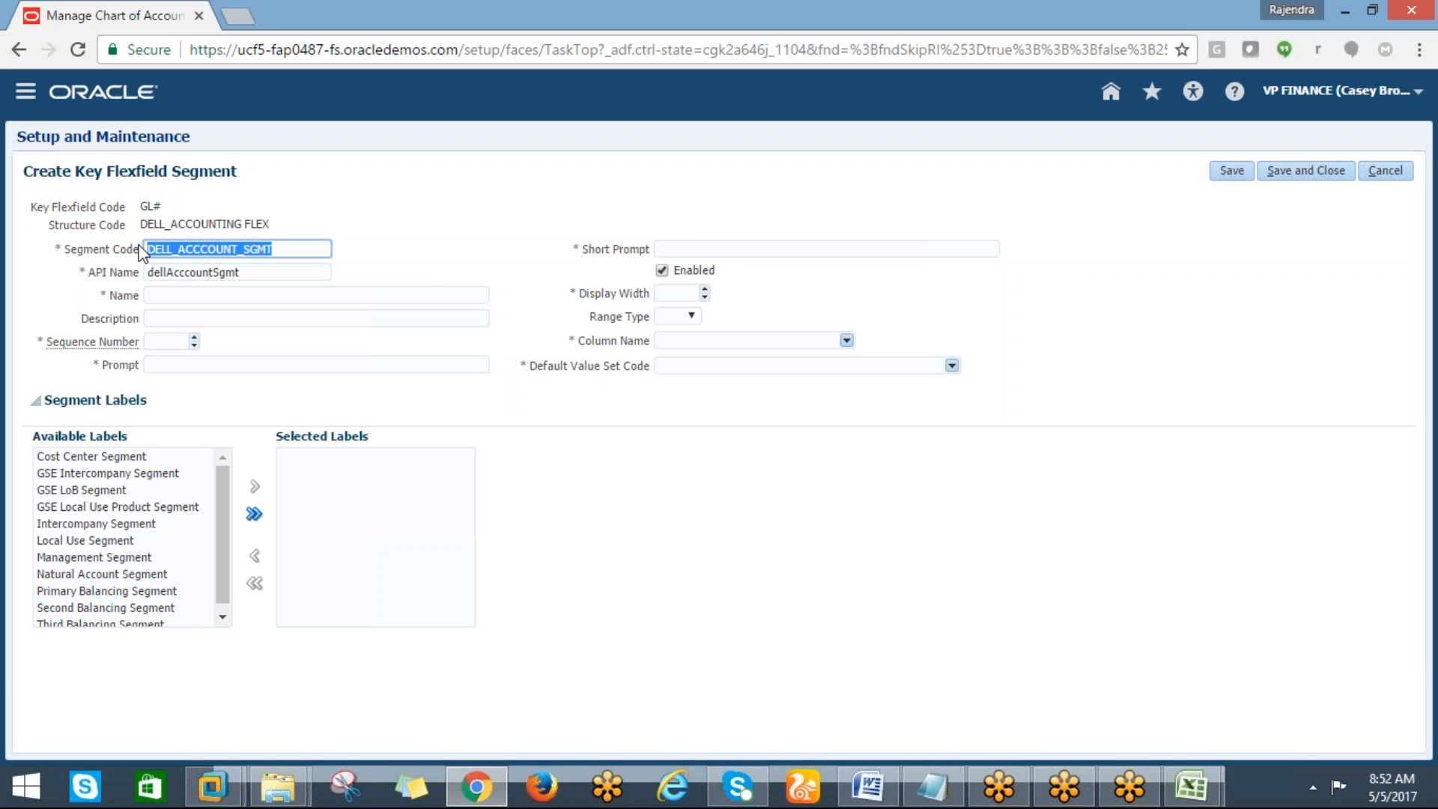
Fill Name, Description, Prompt and Short Prompt with DELL_ACCCOUNT_SGMT and set the sequence number to 2
{"action": "left_click", "coordinate": [161, 295]}
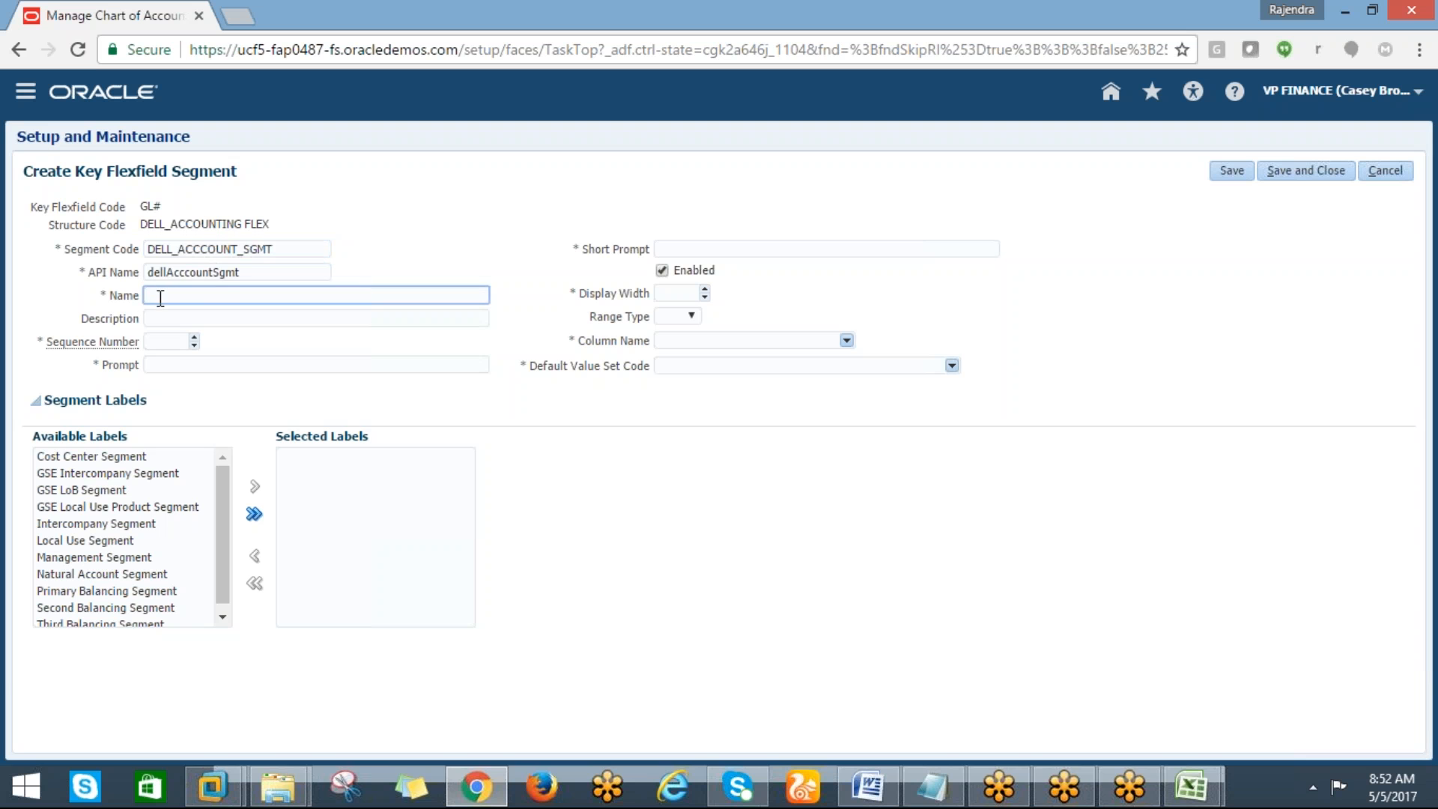
{"action": "key", "text": "ctrl+v"}
{"action": "left_click", "coordinate": [154, 317]}
{"action": "key", "text": "ctrl+v"}
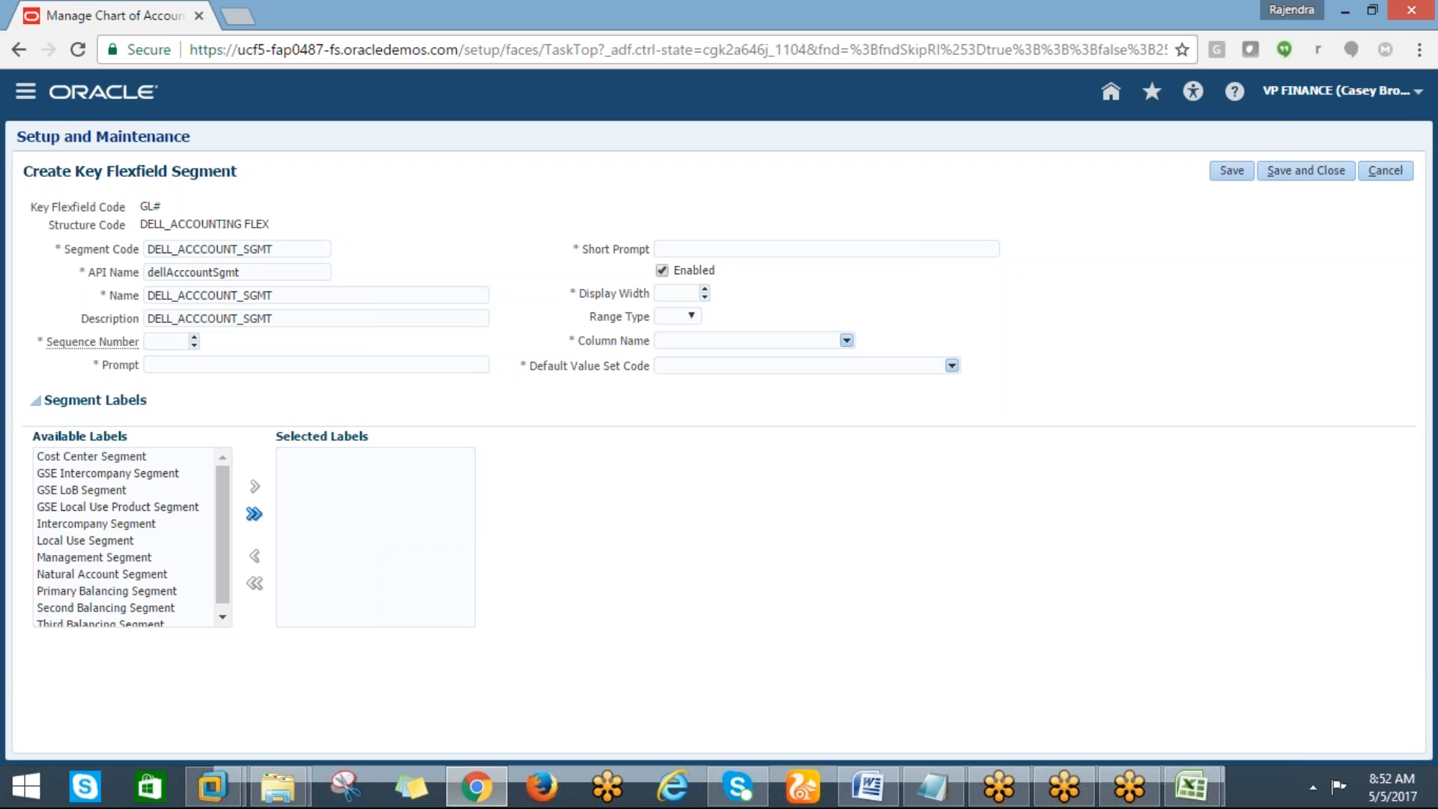
{"action": "left_click", "coordinate": [166, 342]}
{"action": "type", "text": "2"}
{"action": "left_click", "coordinate": [215, 367]}
{"action": "key", "text": "ctrl+v"}
{"action": "left_click", "coordinate": [678, 249]}
{"action": "key", "text": "ctrl+v"}
Set the display width to 3 and the column name to SEGMENT2
{"action": "left_click", "coordinate": [671, 292]}
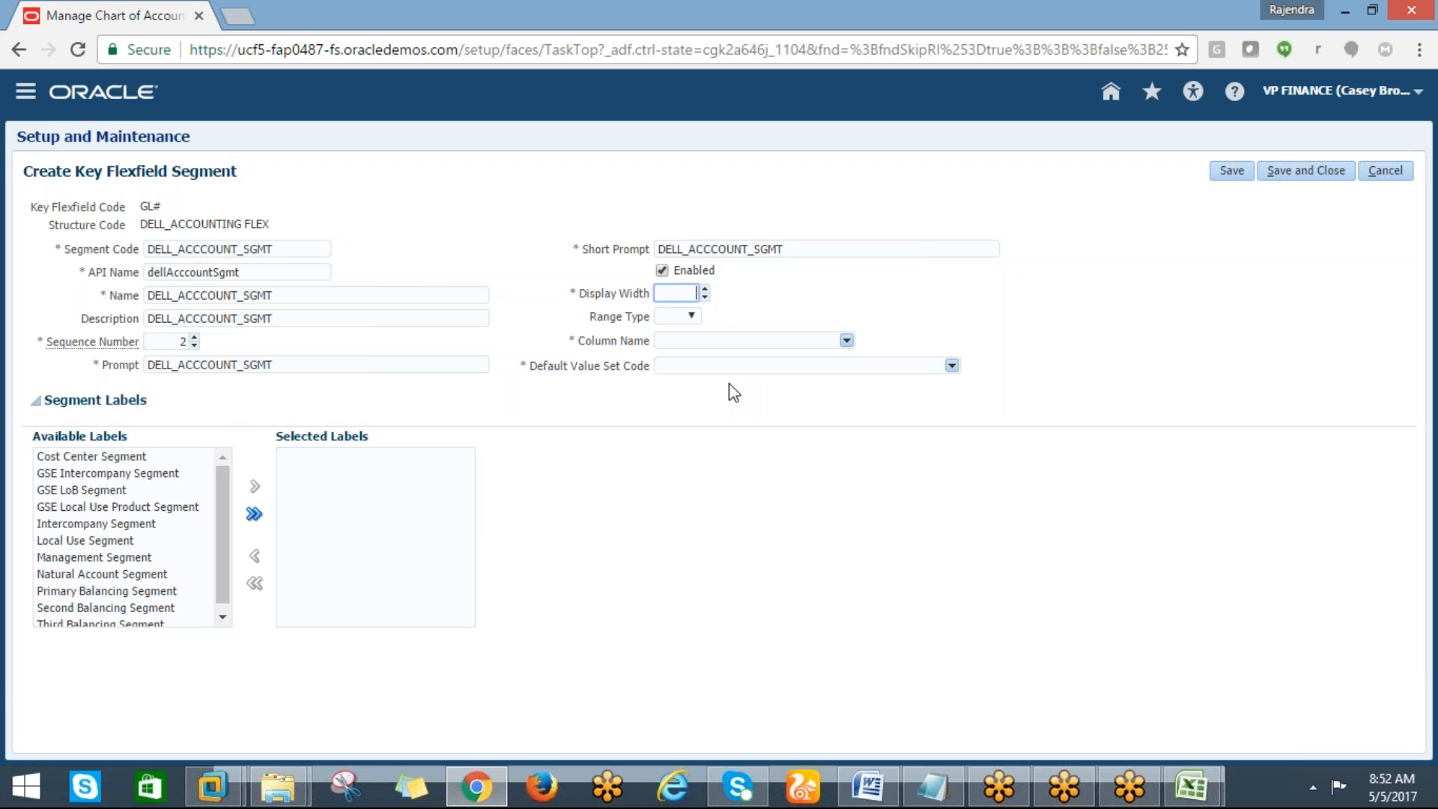
{"action": "type", "text": "3"}
{"action": "left_click", "coordinate": [674, 340]}
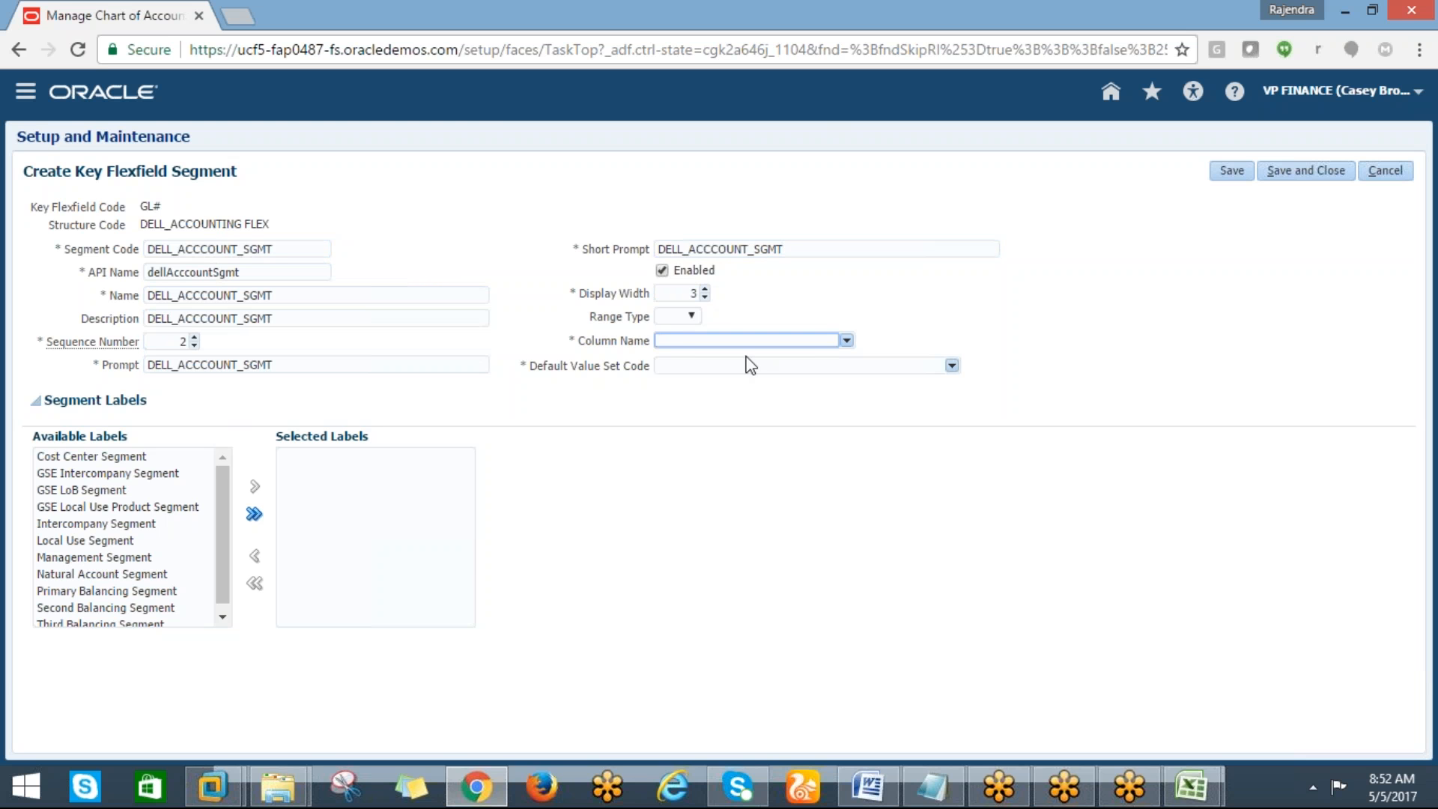
{"action": "left_click", "coordinate": [846, 341]}
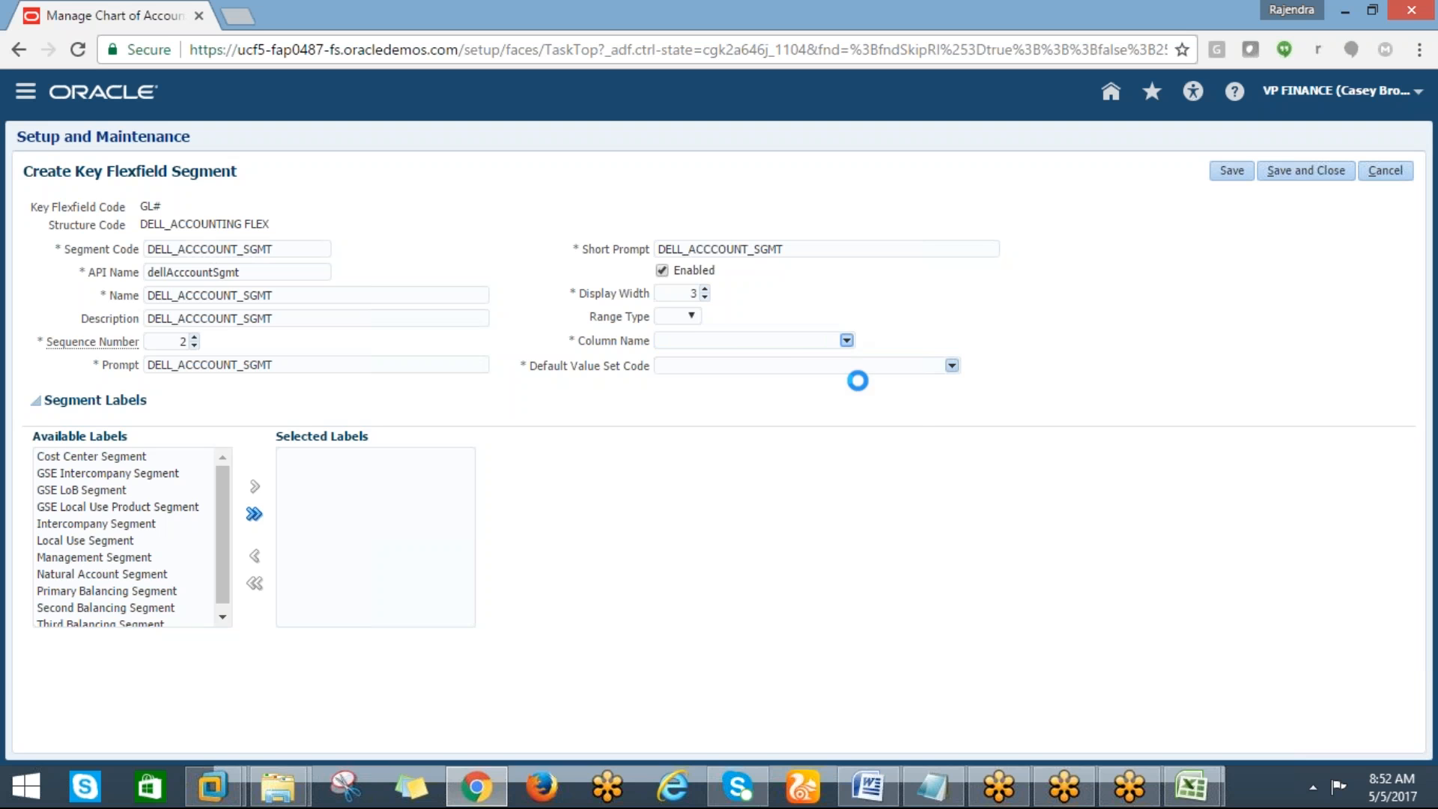
{"action": "left_click", "coordinate": [827, 381]}
Set the default value set code to DELL_ACCOUNT_VS and assign the Natural Account Segment label
{"action": "left_click", "coordinate": [952, 365]}
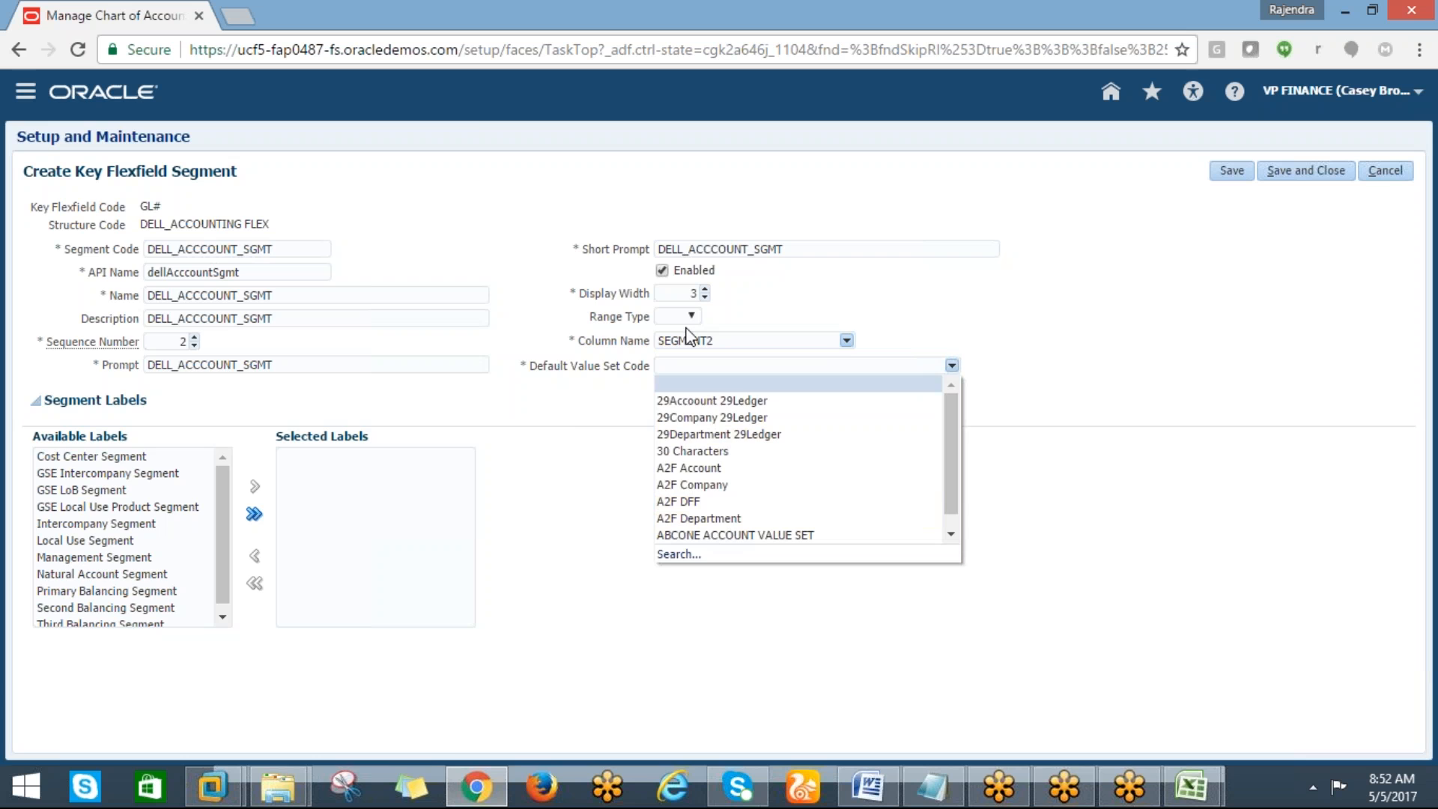
{"action": "left_click", "coordinate": [667, 561]}
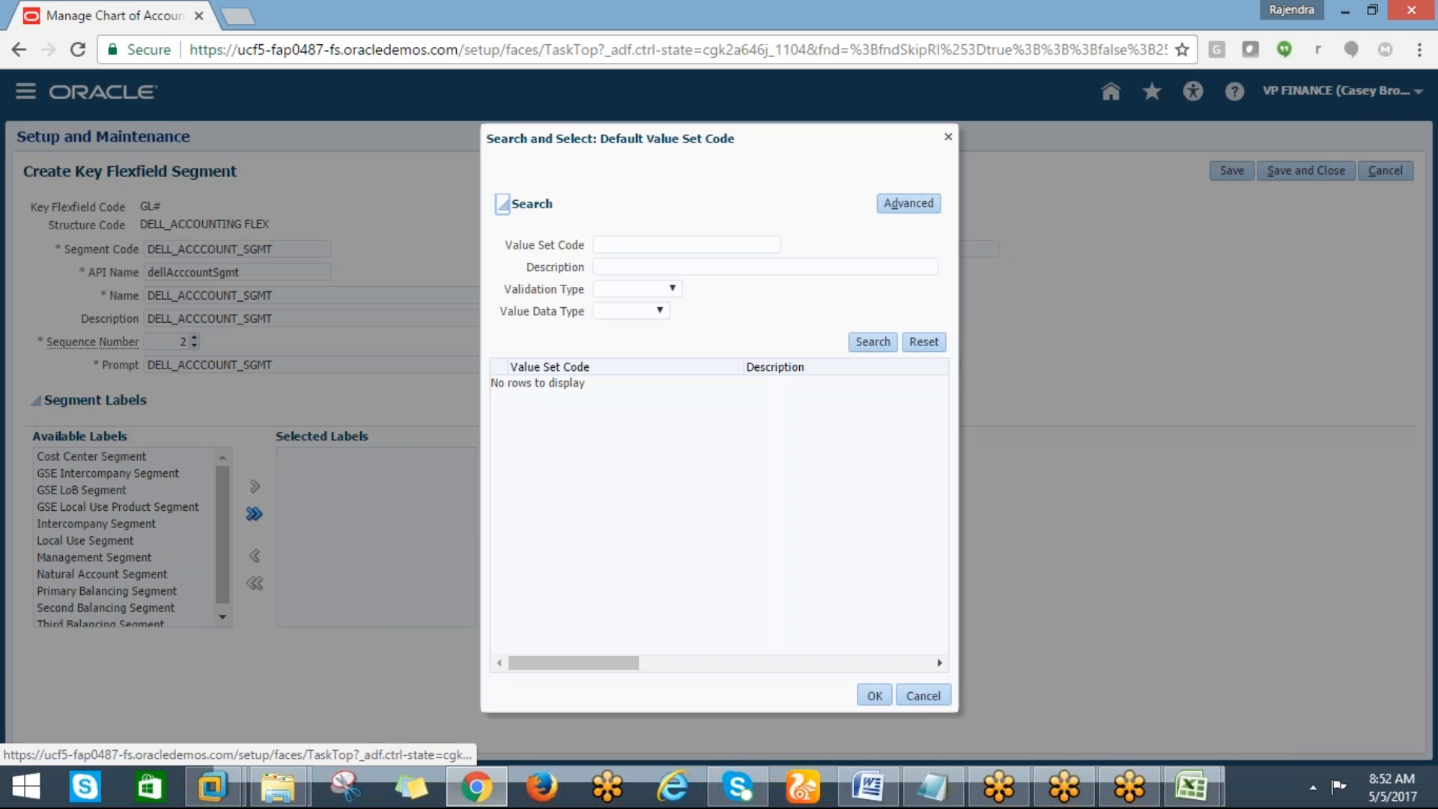
{"action": "left_click", "coordinate": [606, 245]}
{"action": "type", "text": "DE"}
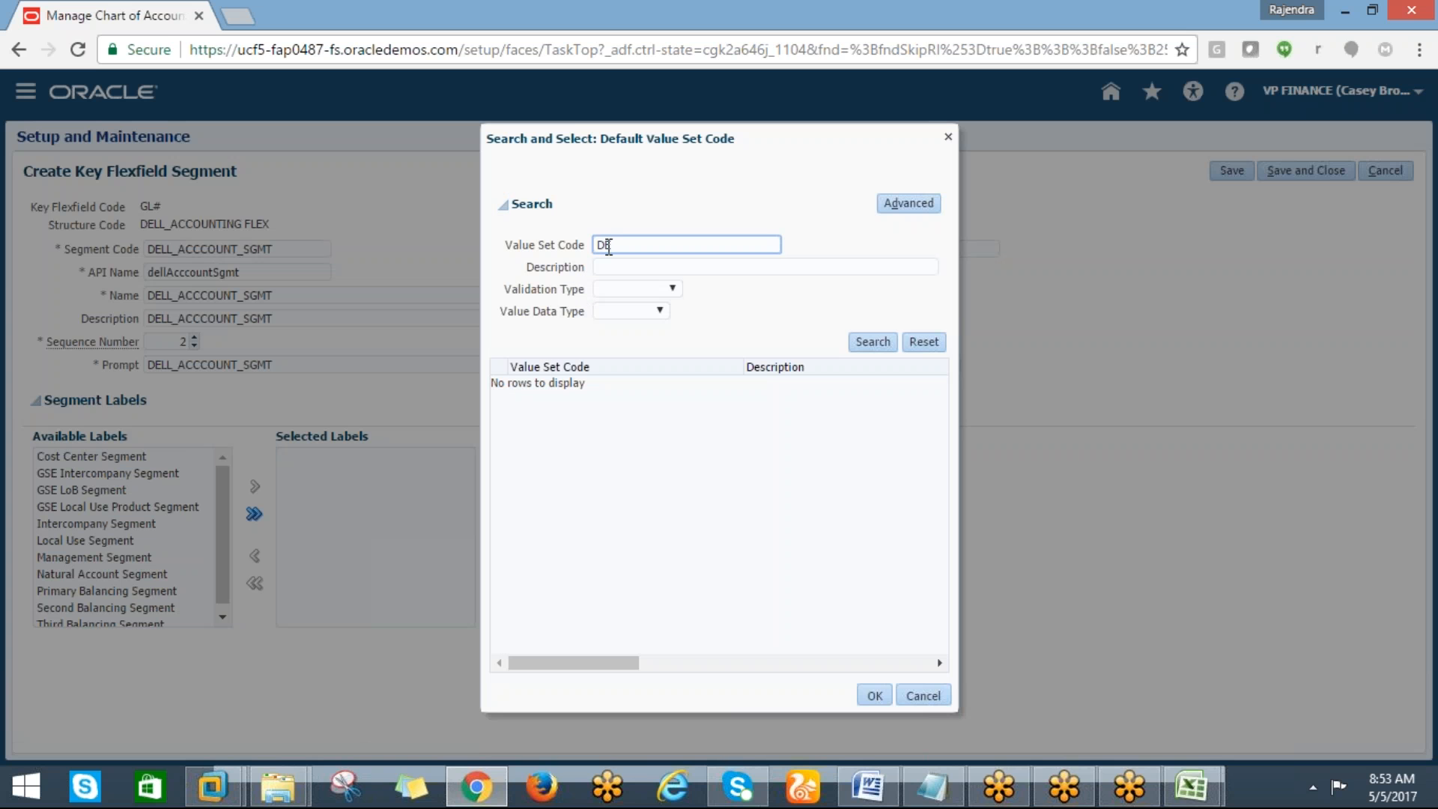
{"action": "type", "text": "LL%"}
{"action": "left_click", "coordinate": [869, 341]}
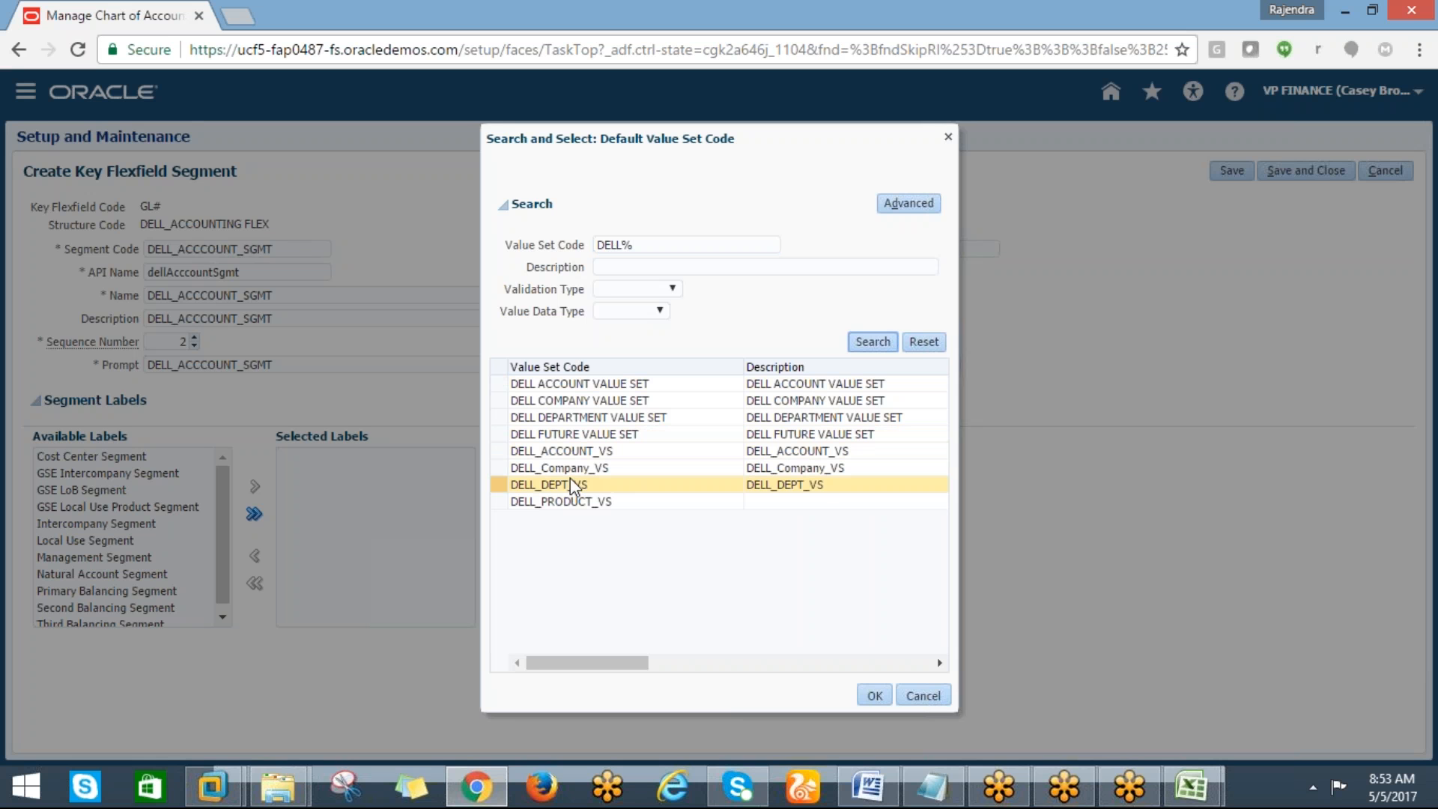
{"action": "left_click", "coordinate": [561, 453]}
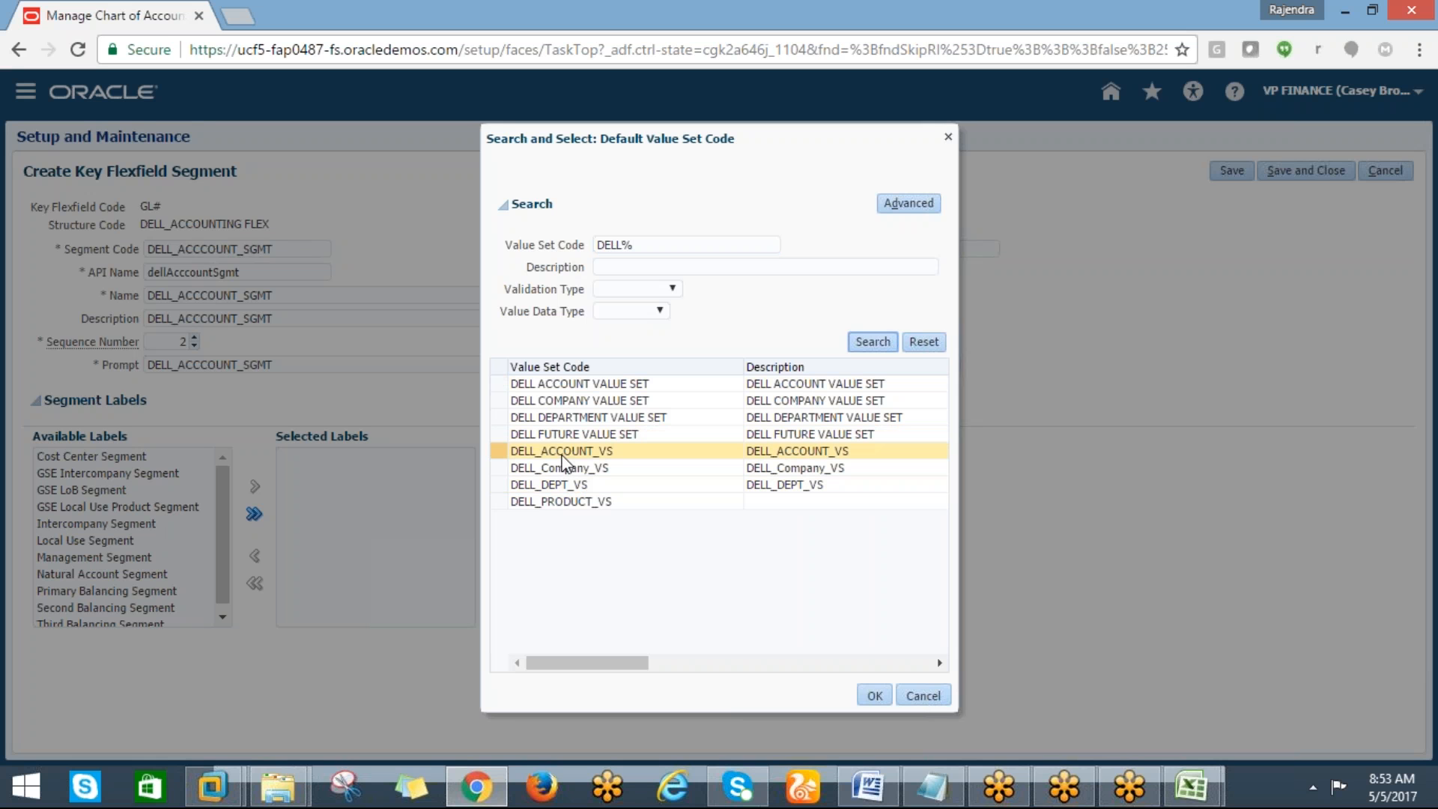
{"action": "left_click", "coordinate": [869, 696]}
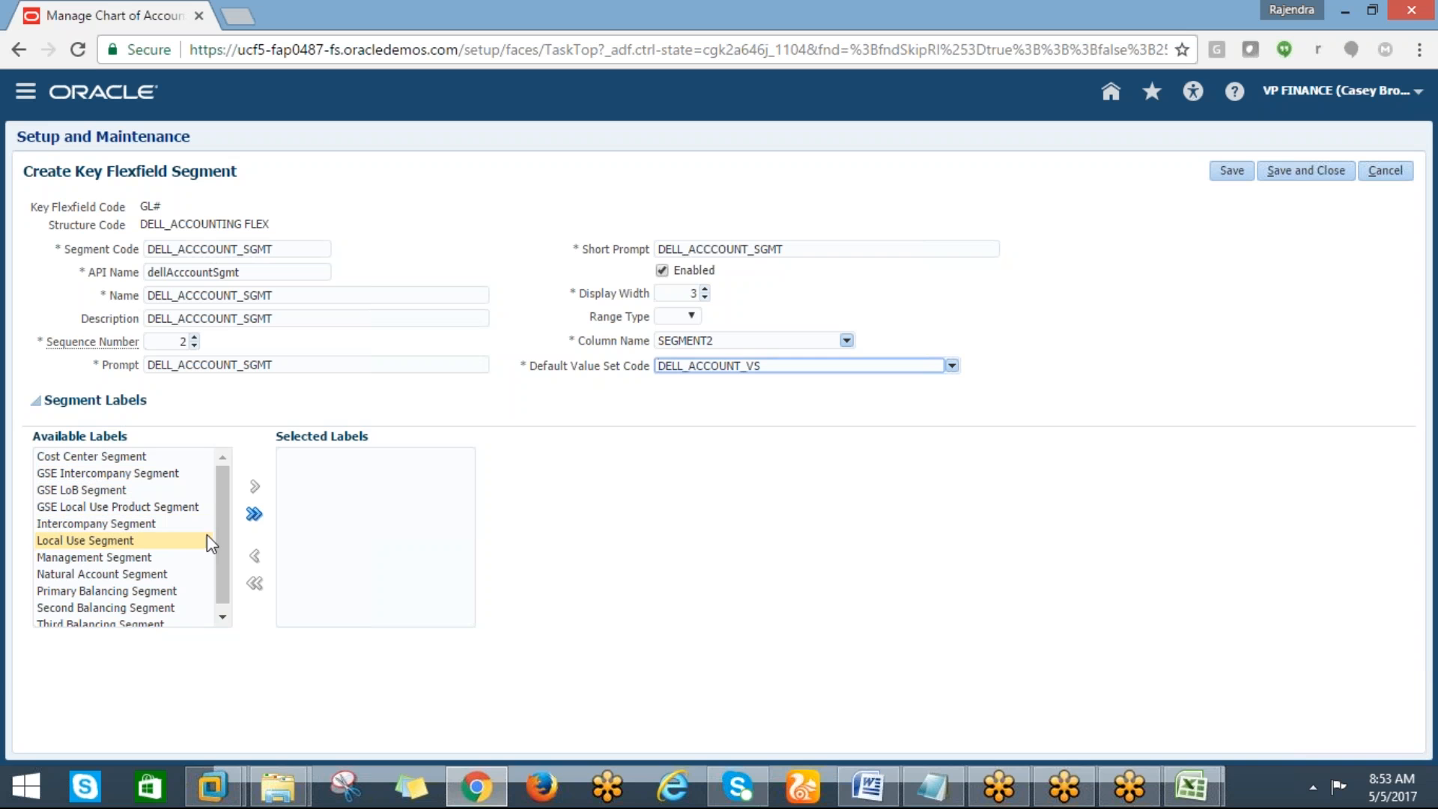
{"action": "left_click", "coordinate": [158, 570]}
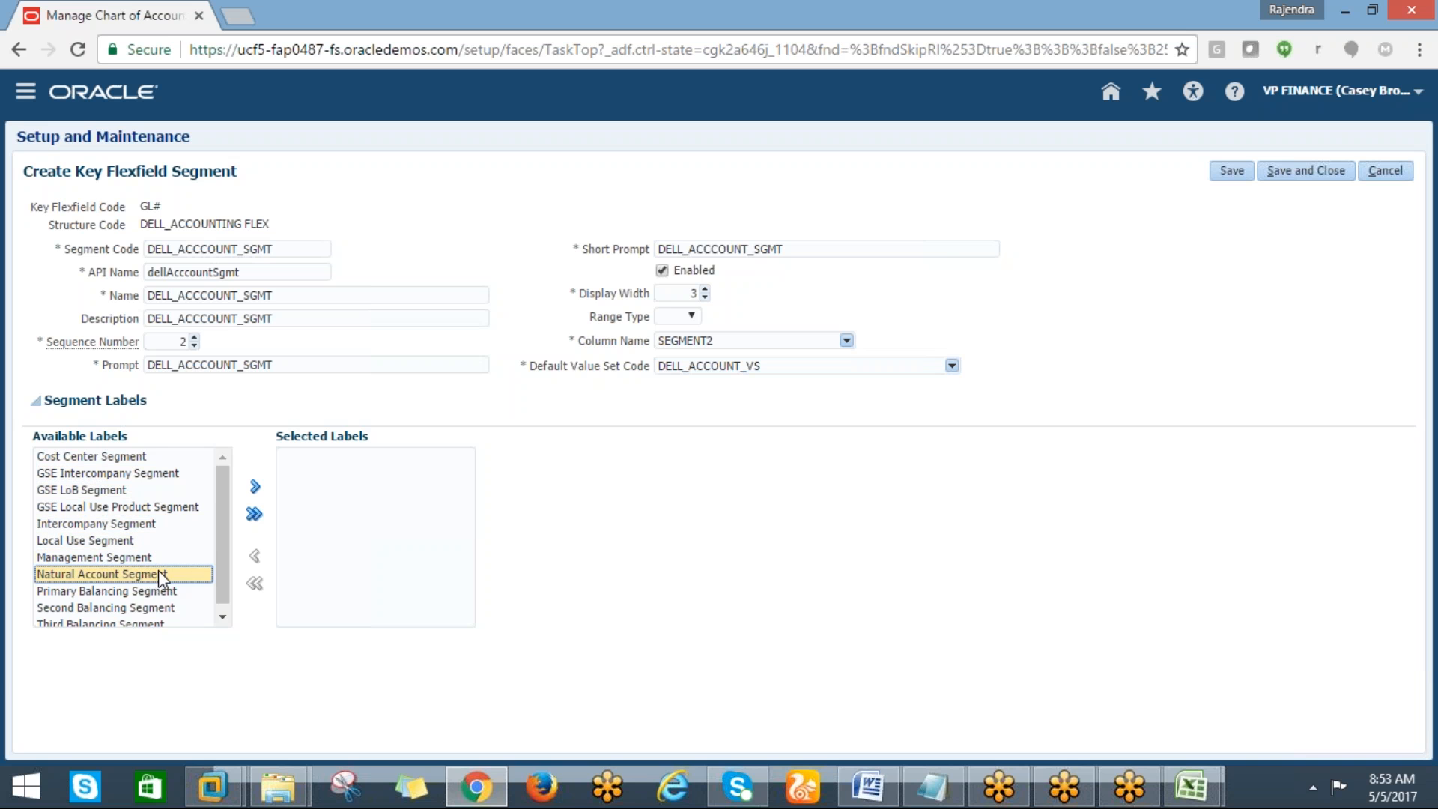
{"action": "left_click", "coordinate": [255, 487]}
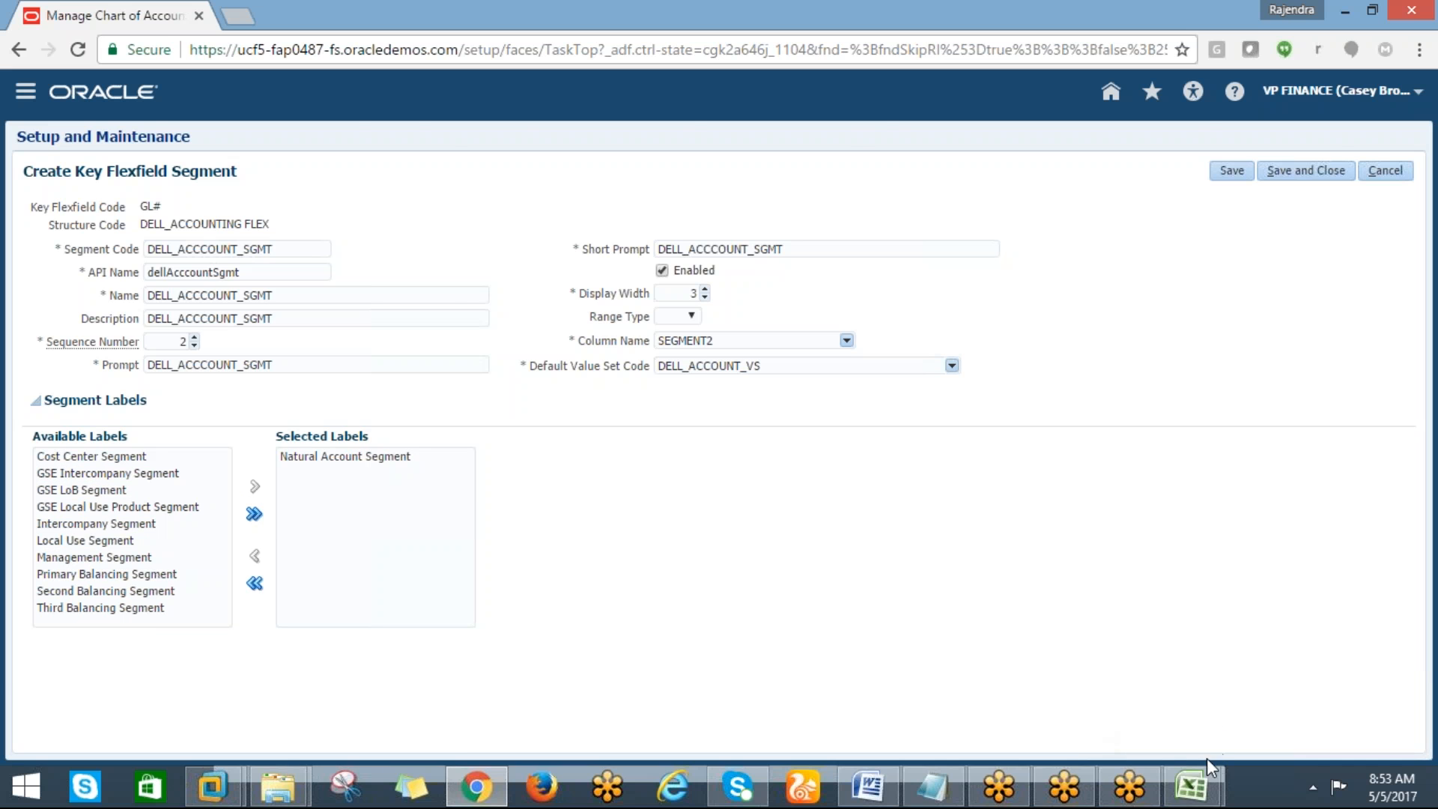
Paste the account segment code into cell H26 of the tracking sheet and autofit column H
{"action": "mouse_move", "coordinate": [1198, 783]}
{"action": "left_click", "coordinate": [1261, 670]}
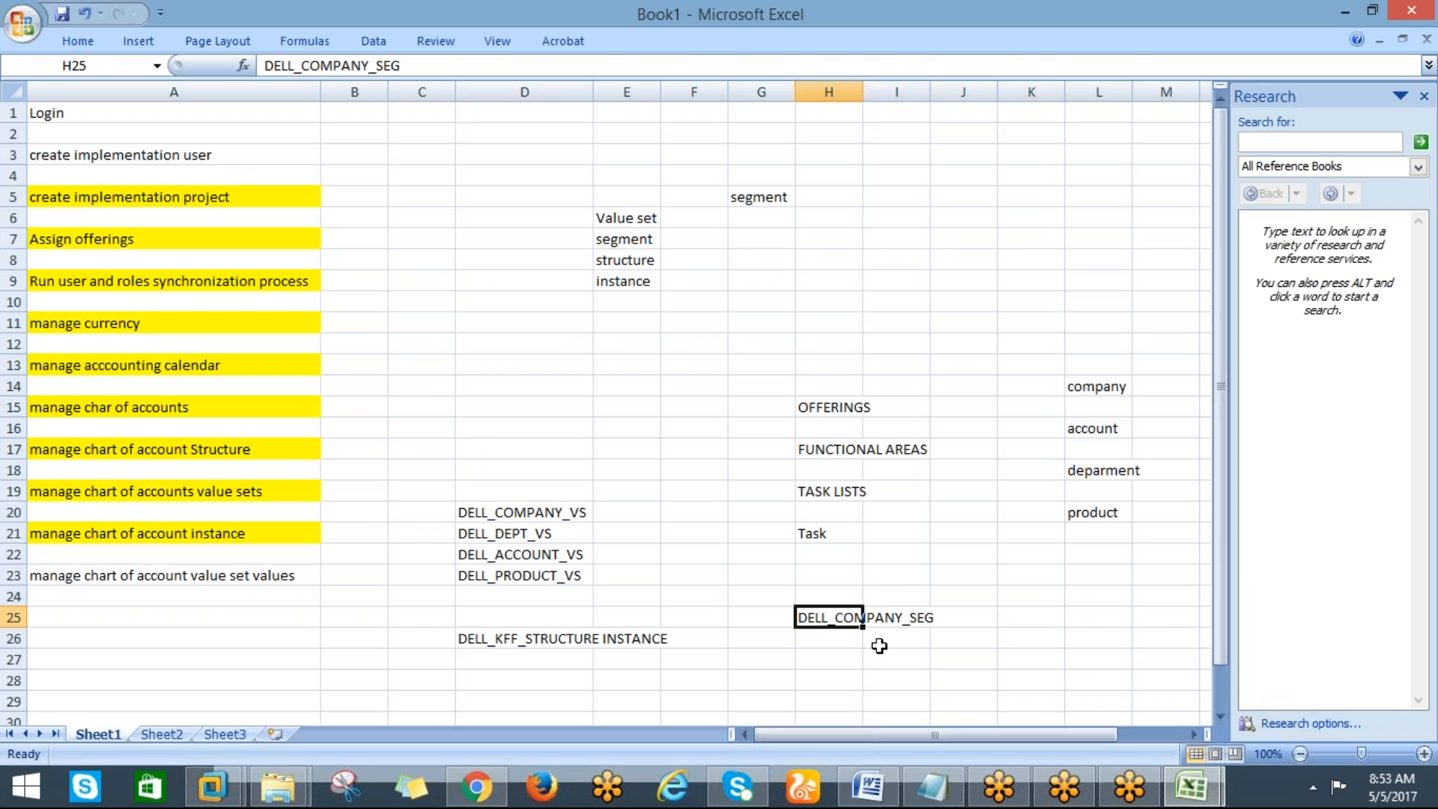
{"action": "left_click", "coordinate": [825, 642]}
{"action": "key", "text": "ctrl+v"}
{"action": "left_click", "coordinate": [813, 663]}
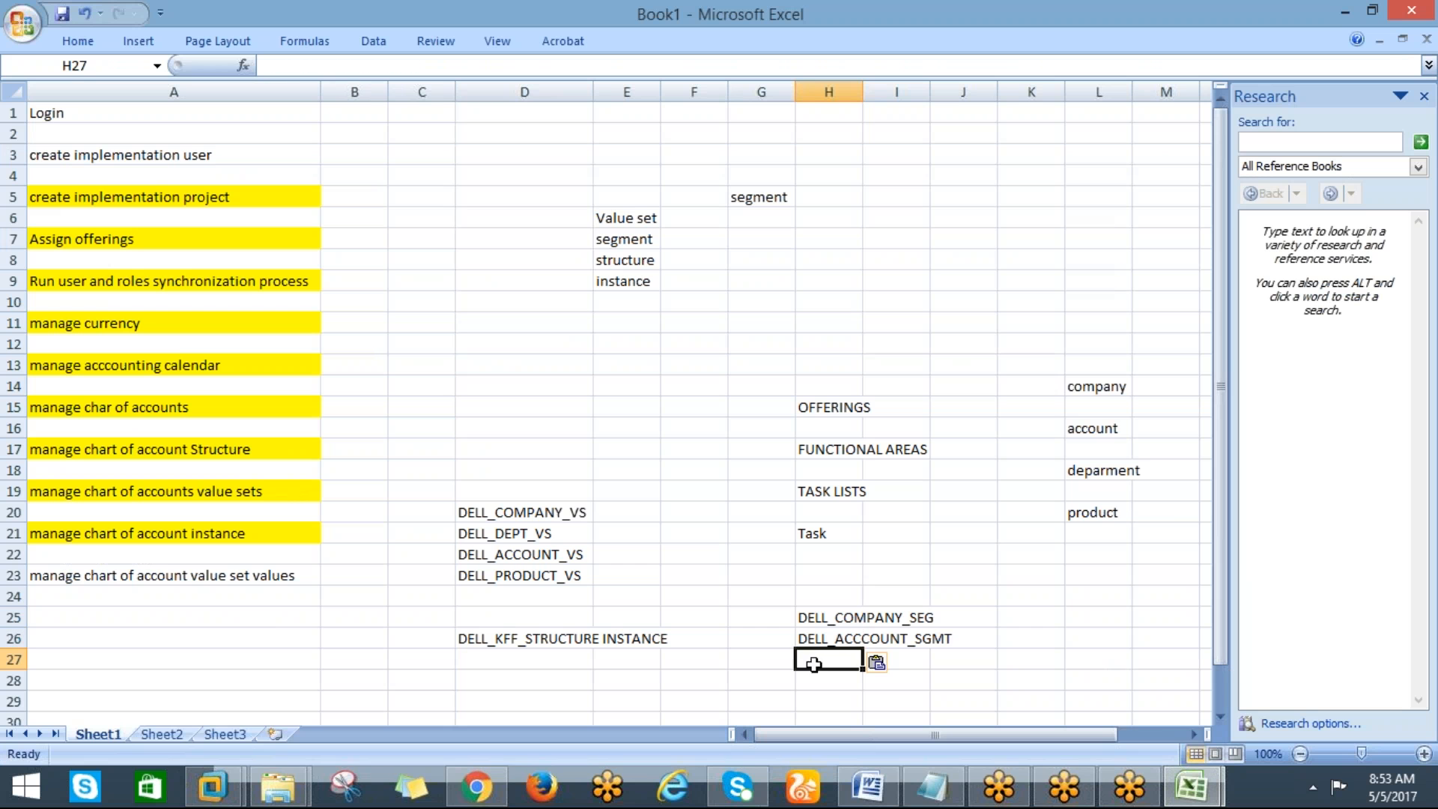
{"action": "double_click", "coordinate": [863, 93]}
Return to the browser and save and close the account segment
{"action": "key", "text": "alt+Tab"}
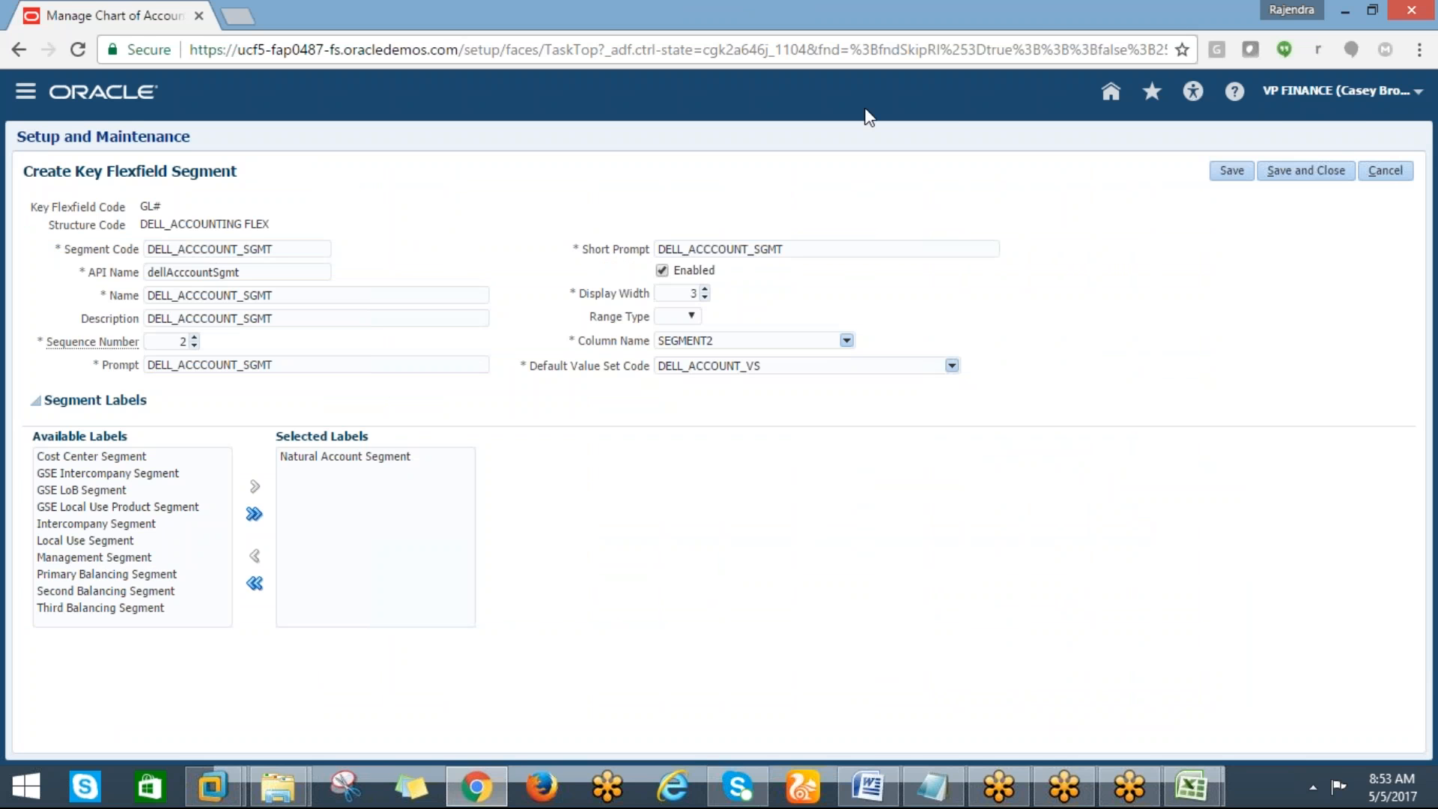
{"action": "left_click", "coordinate": [1287, 172]}
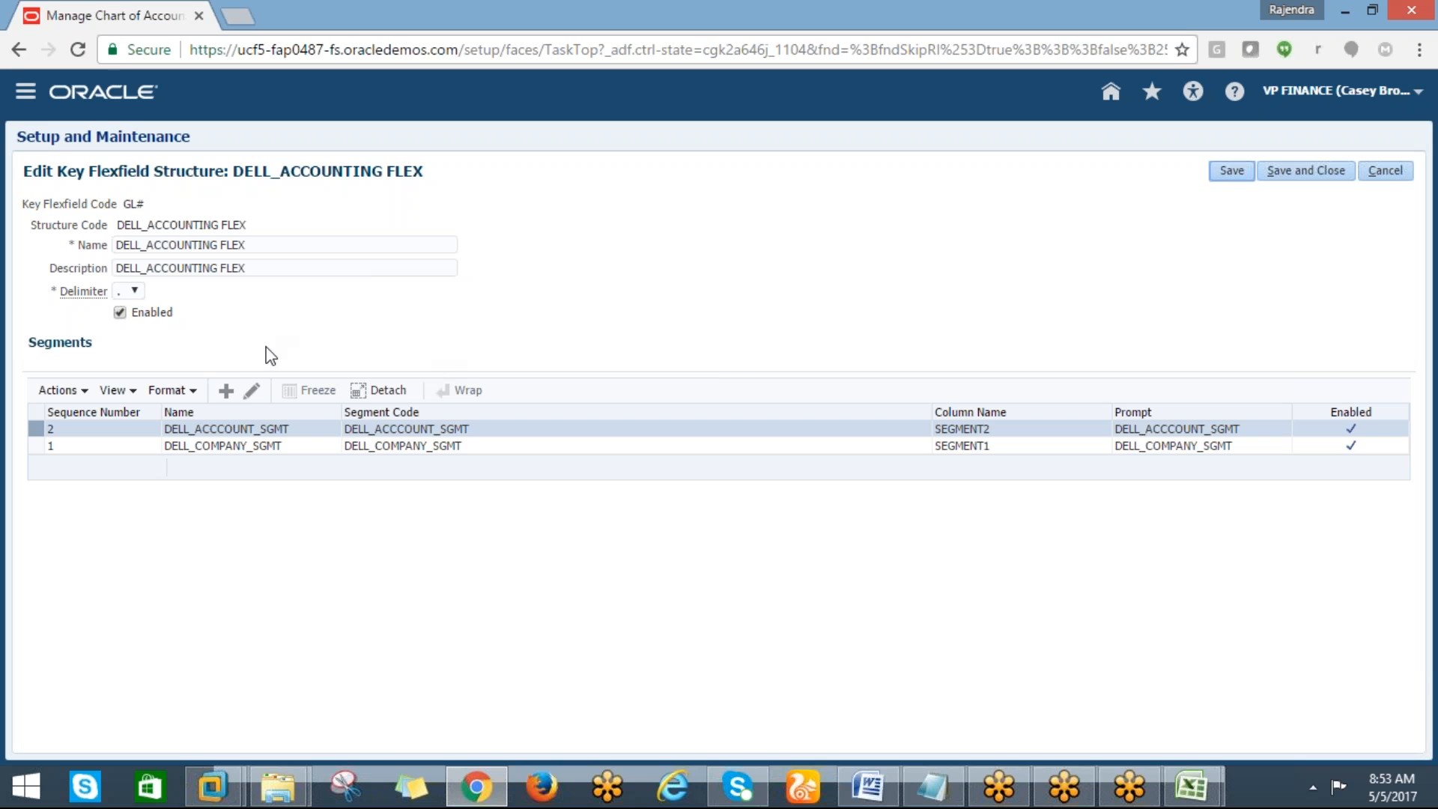
Create a new segment with code DELL_DEPT_SGMT and copy the code
{"action": "left_click", "coordinate": [225, 390]}
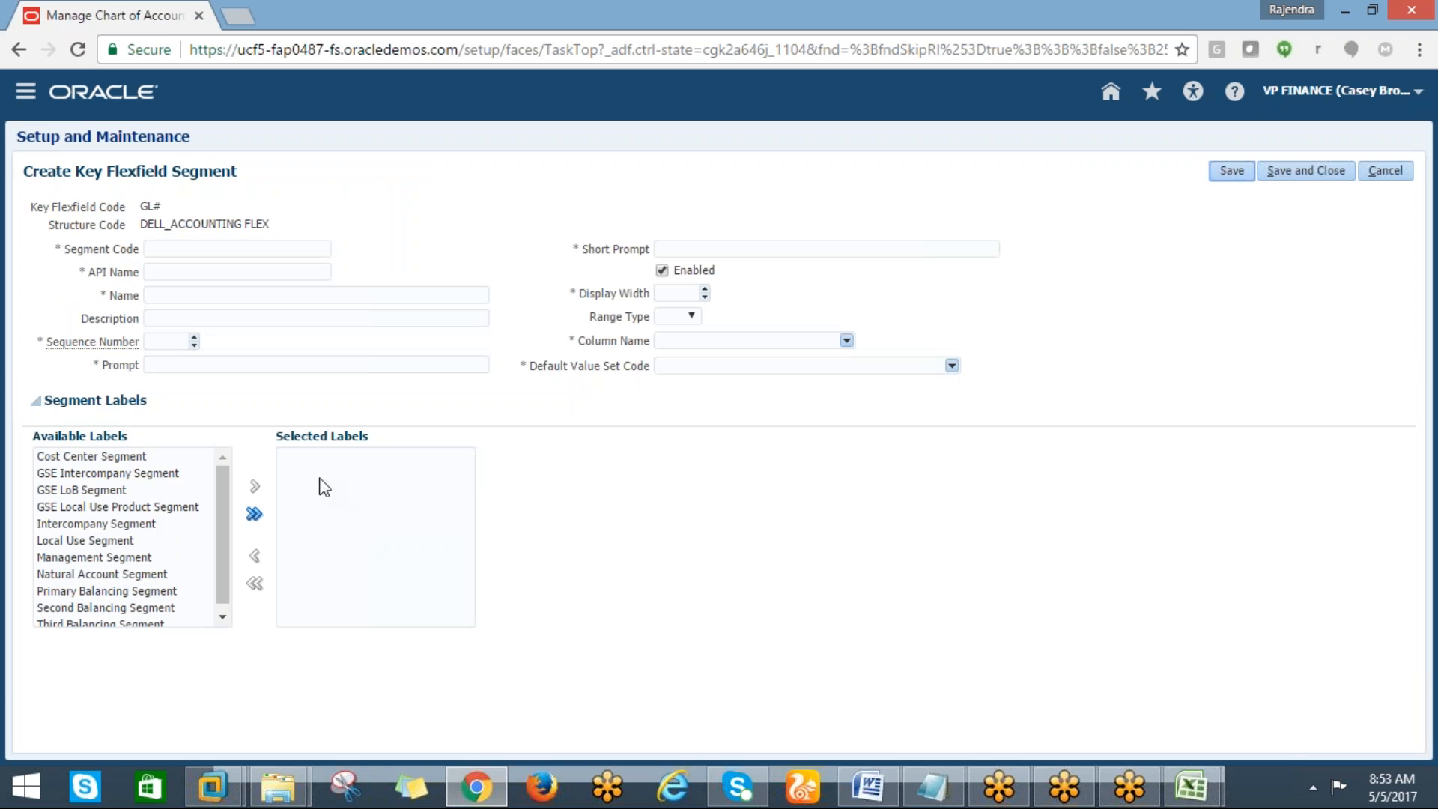
{"action": "left_click", "coordinate": [167, 248]}
{"action": "type", "text": "DELL_"}
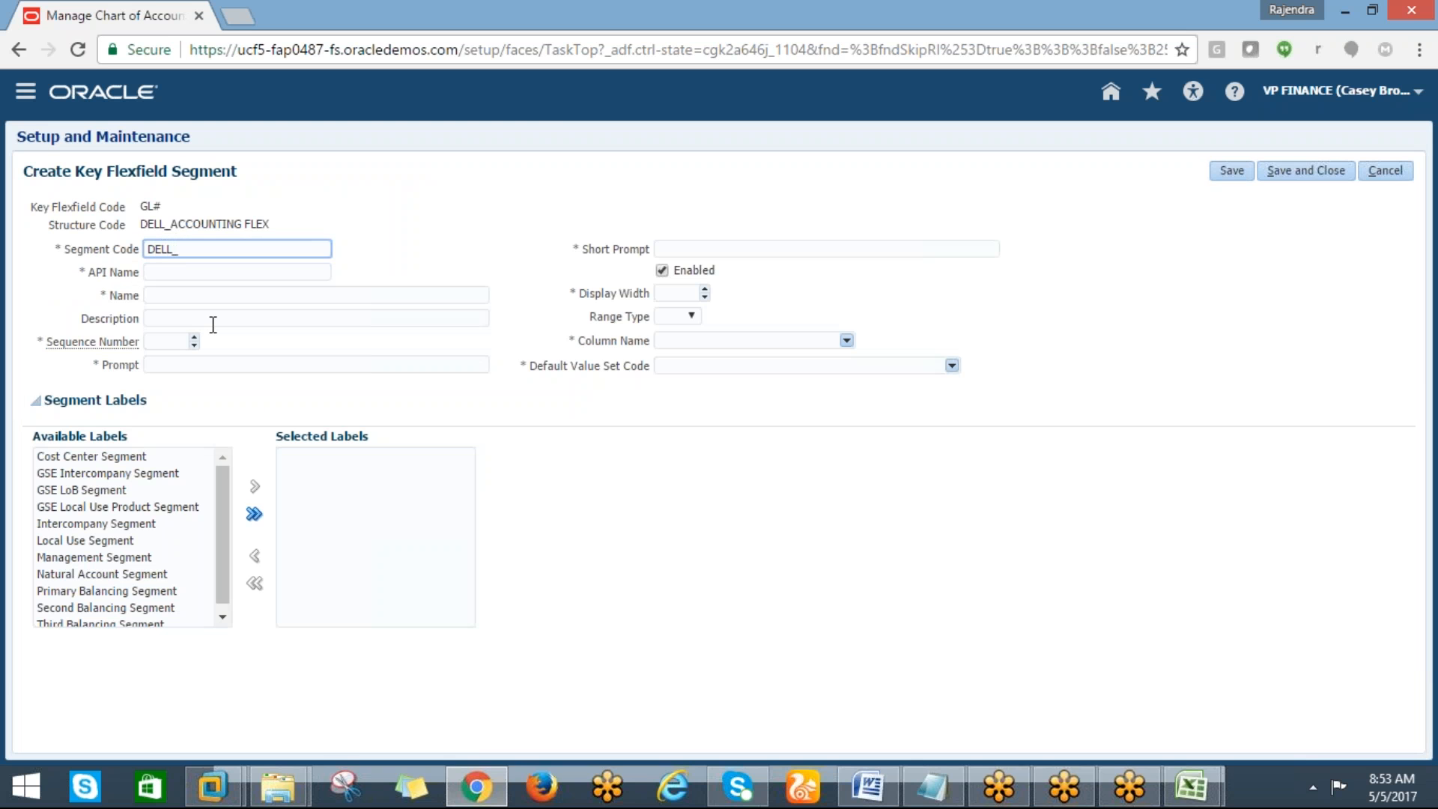
{"action": "type", "text": "DEPT_SGMT"}
{"action": "left_click_drag", "start_coordinate": [168, 253], "coordinate": [152, 254]}
{"action": "key", "text": "ctrl+c"}
{"action": "left_click", "coordinate": [149, 273]}
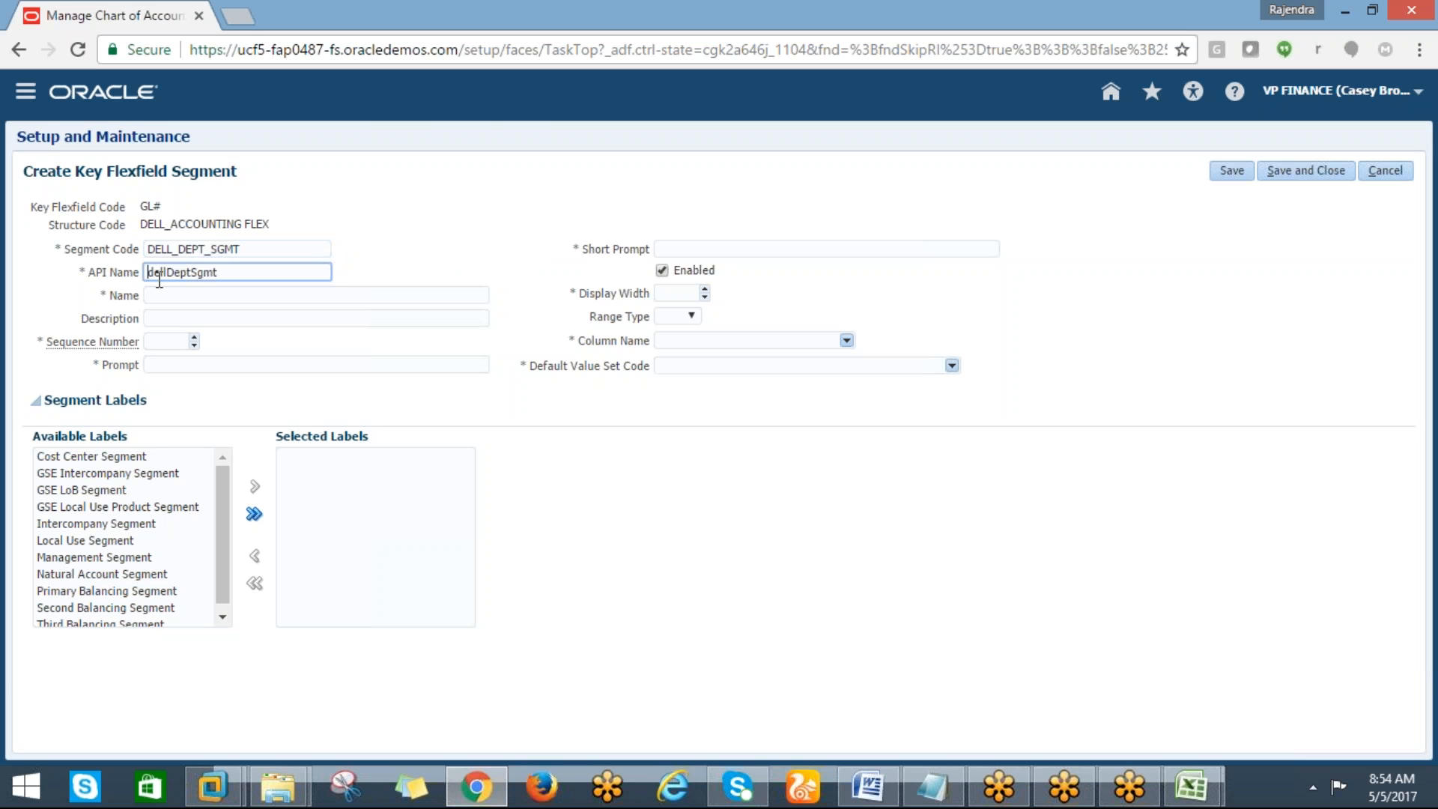
Fill Name, Description, Prompt and Short Prompt with DELL_DEPT_SGMT and set the sequence number to 3
{"action": "left_click", "coordinate": [150, 295]}
{"action": "key", "text": "ctrl+v"}
{"action": "left_click", "coordinate": [166, 319]}
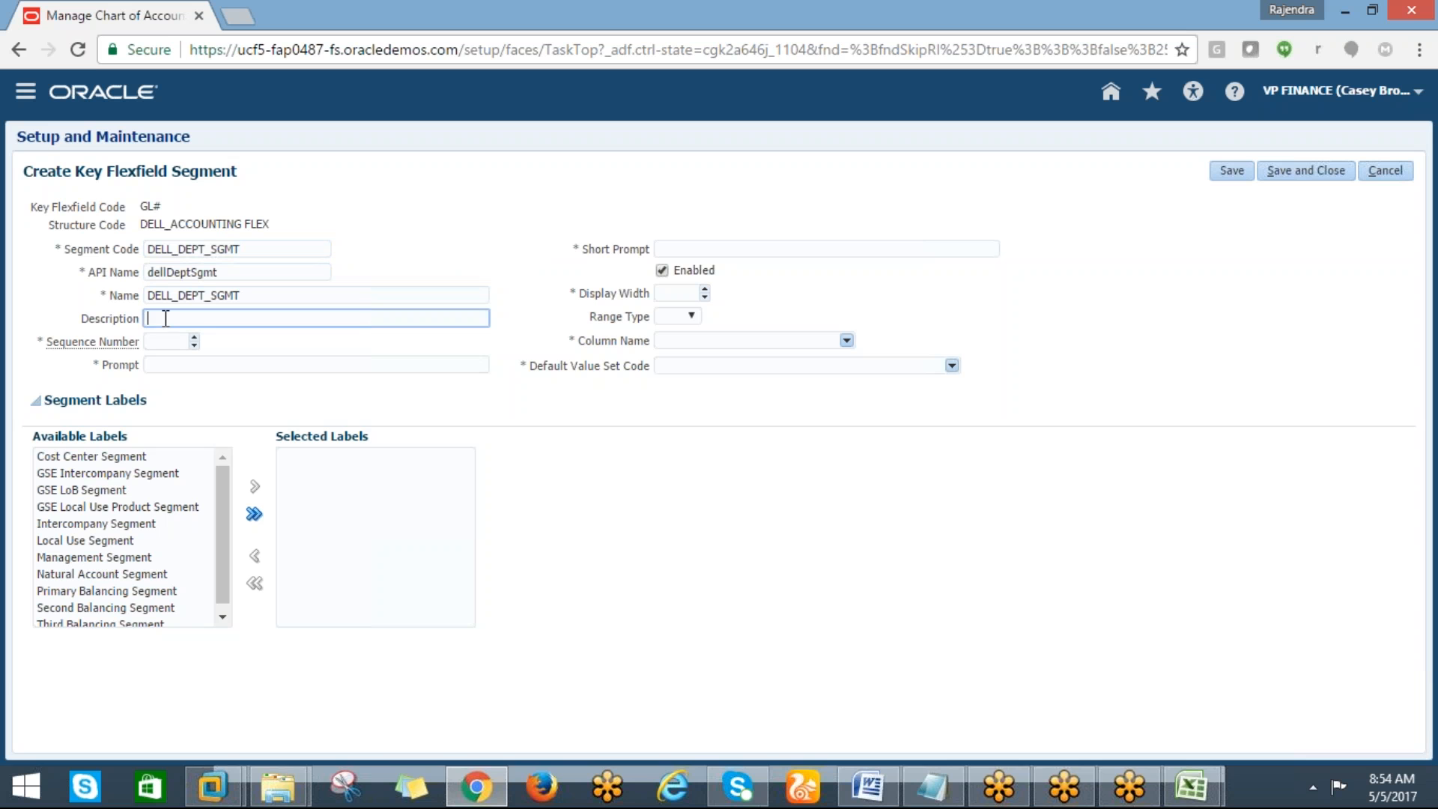
{"action": "key", "text": "ctrl+v"}
{"action": "left_click", "coordinate": [159, 340]}
{"action": "type", "text": "3"}
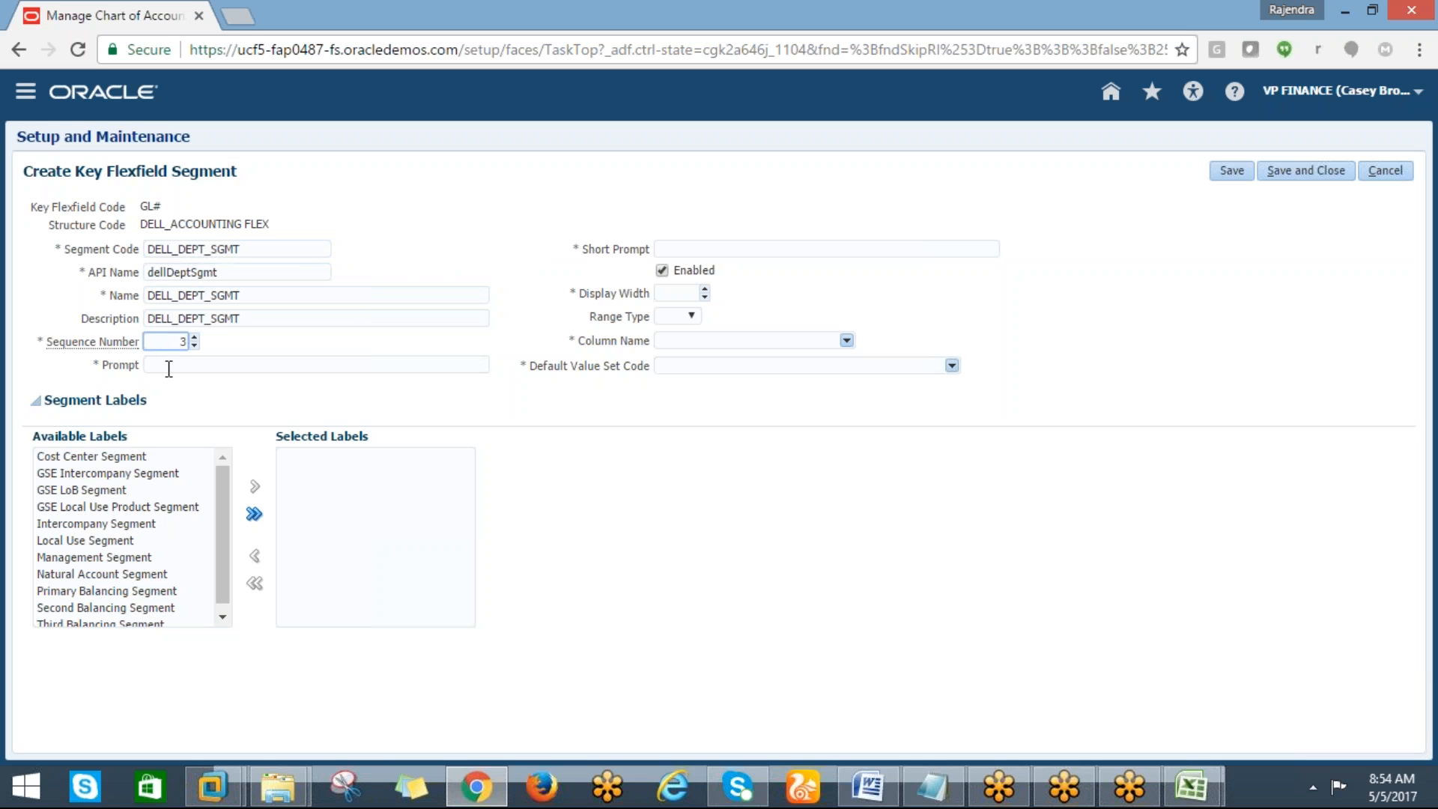
{"action": "left_click", "coordinate": [184, 364]}
{"action": "key", "text": "ctrl+v"}
{"action": "left_click", "coordinate": [685, 247]}
{"action": "key", "text": "ctrl+v"}
Set the department segment's display width to 4 and its column name to SEGMENT3
{"action": "left_click", "coordinate": [662, 295]}
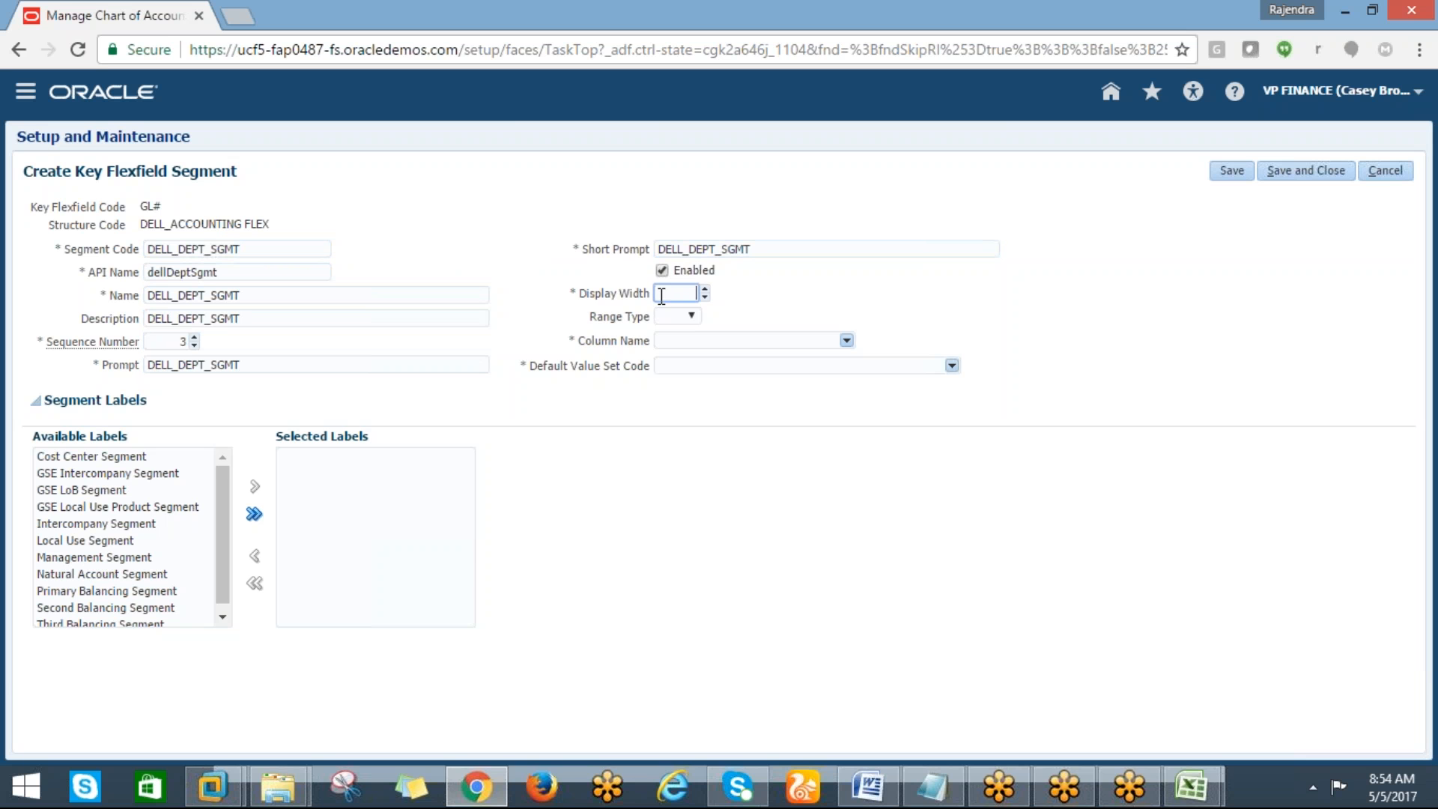
{"action": "left_click", "coordinate": [685, 340]}
{"action": "left_click", "coordinate": [840, 342]}
{"action": "left_click", "coordinate": [847, 341]}
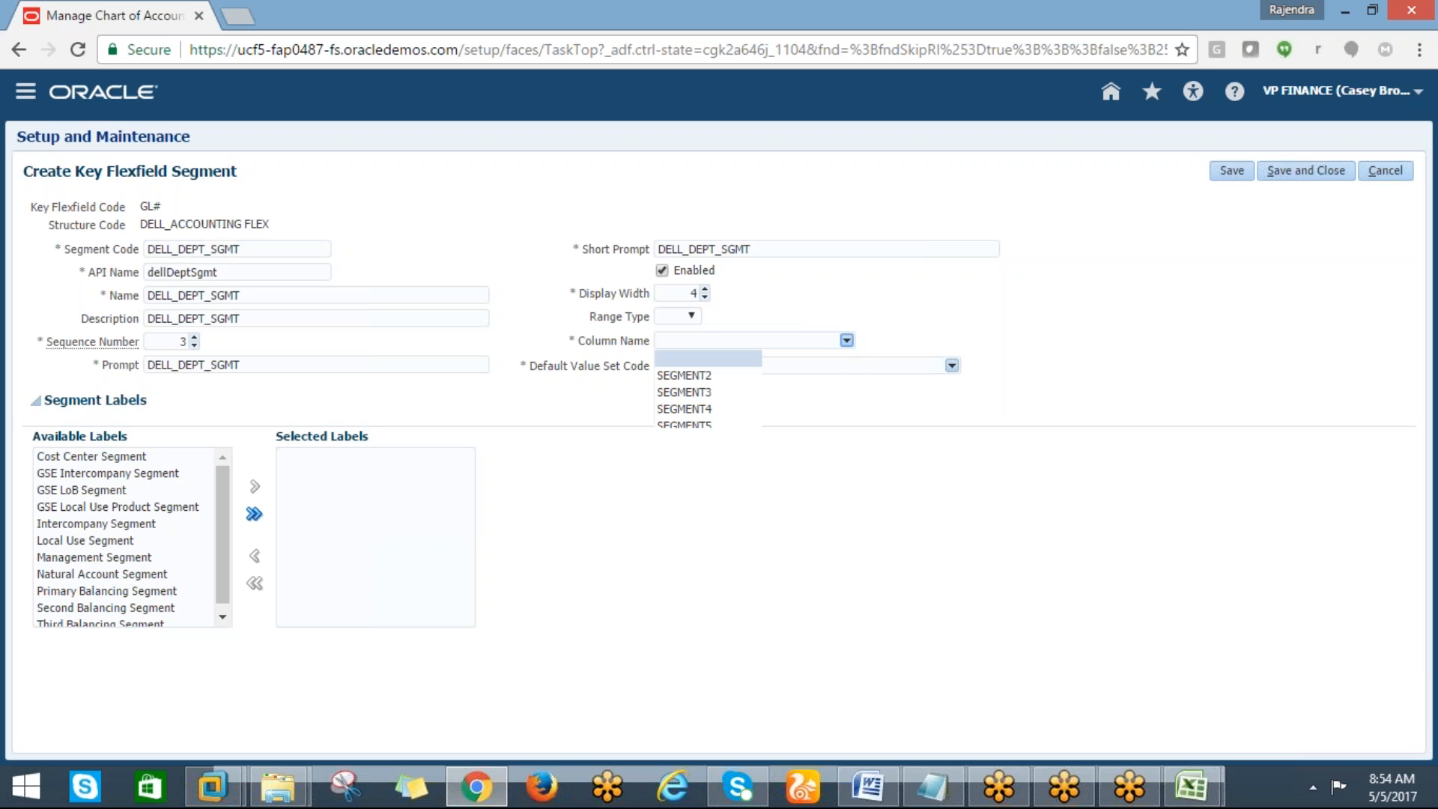
{"action": "left_click", "coordinate": [698, 394]}
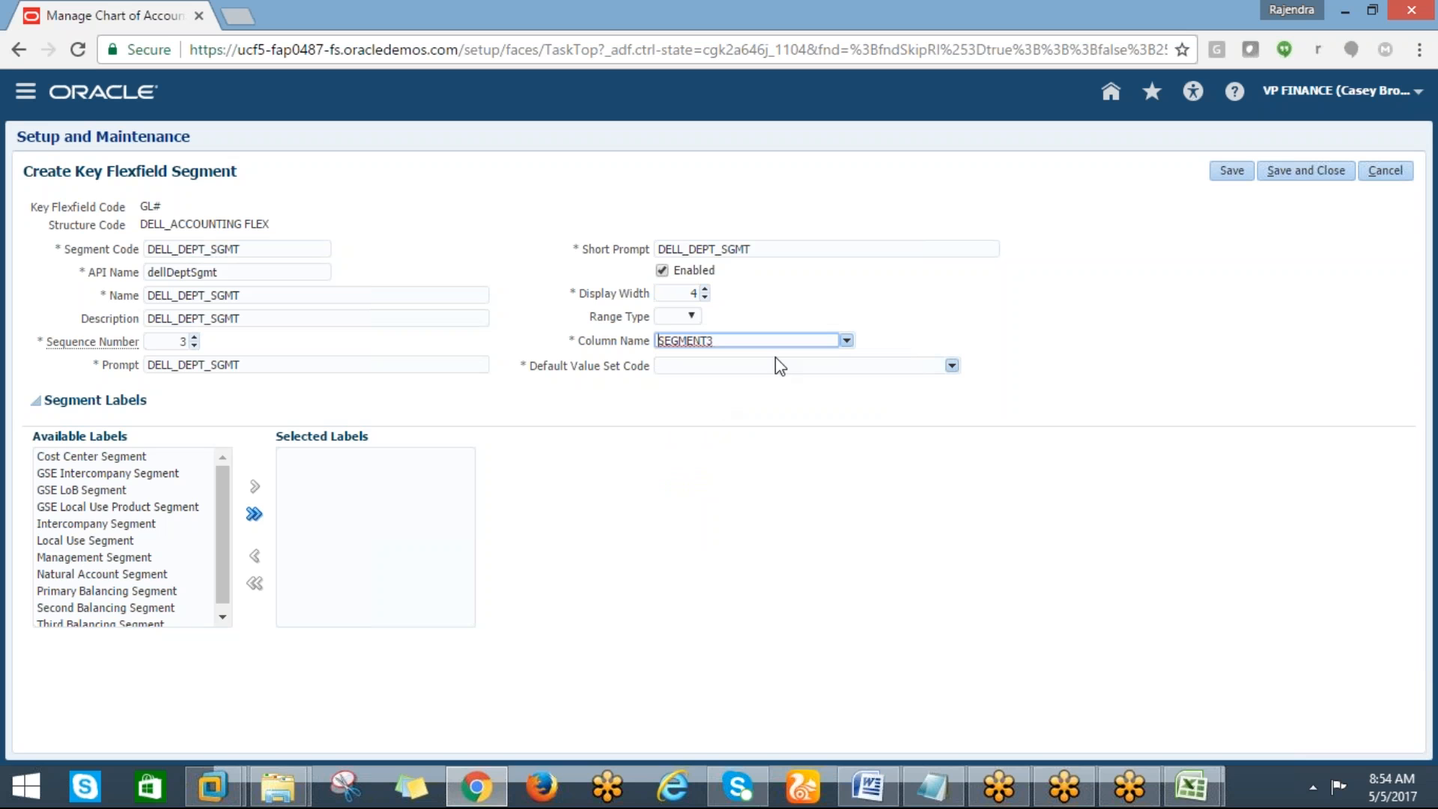
Search value set codes matching DELL% and pick DELL_DEPT_VS as the default value set code
{"action": "left_click", "coordinate": [951, 365]}
{"action": "left_click", "coordinate": [951, 366]}
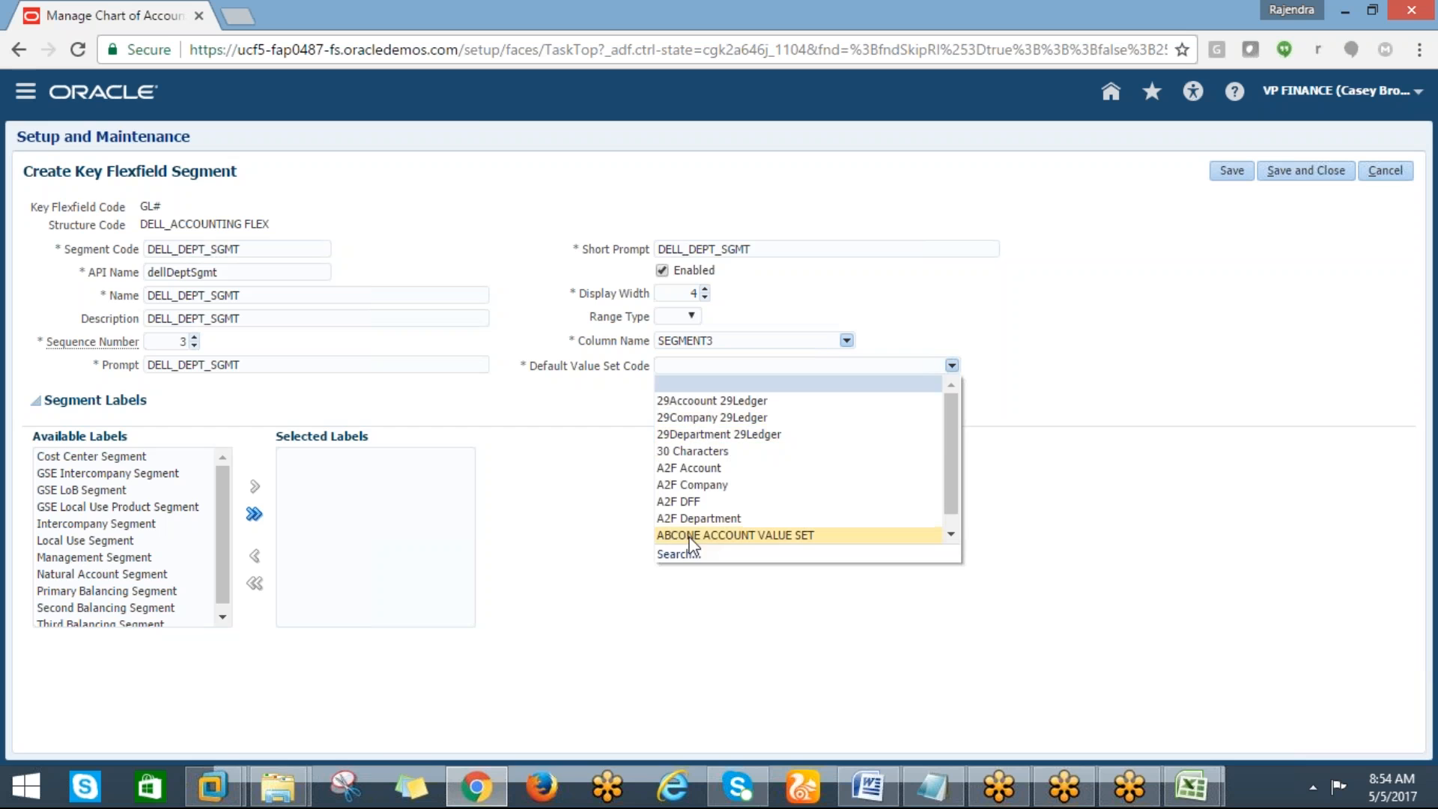
{"action": "left_click", "coordinate": [679, 554]}
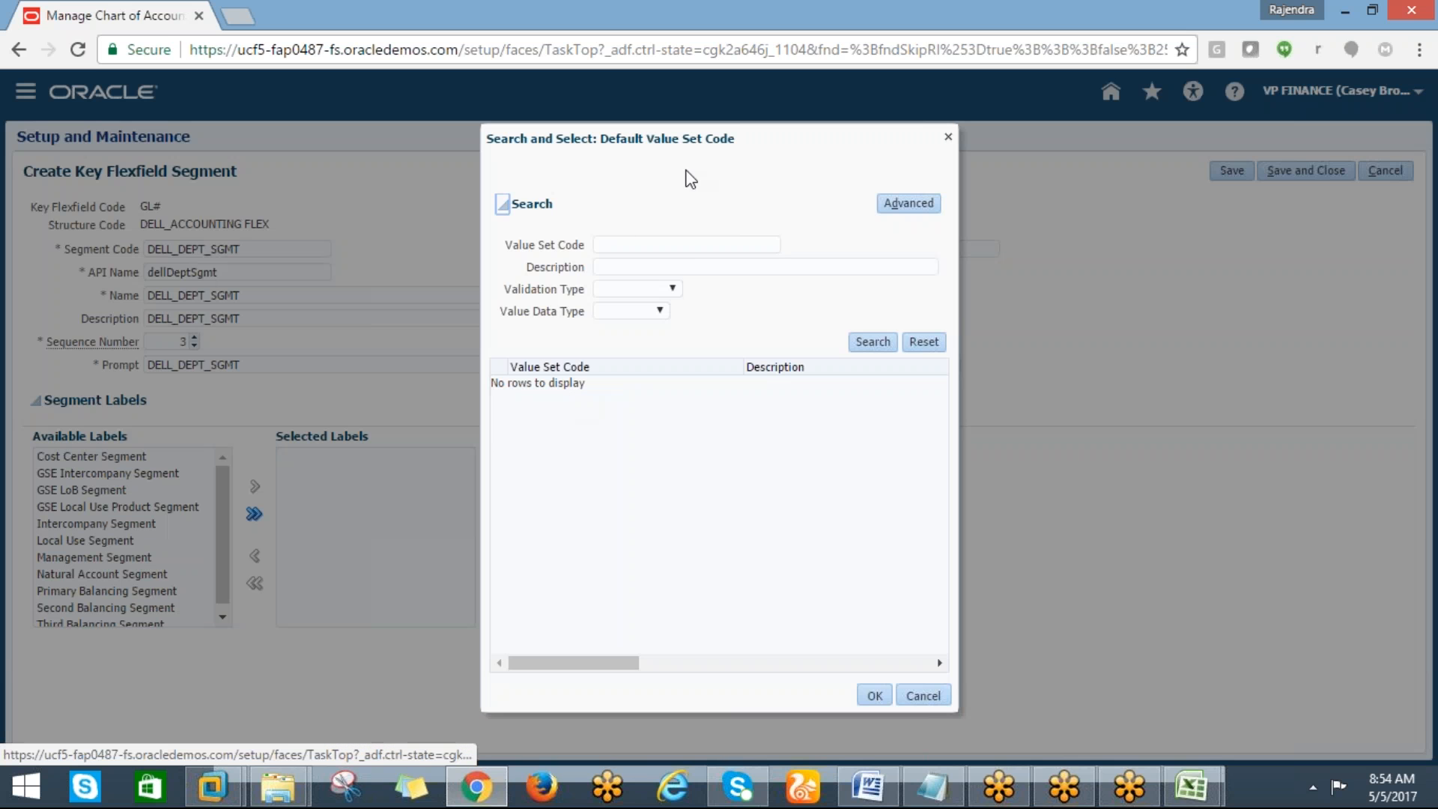
{"action": "left_click", "coordinate": [632, 244]}
{"action": "type", "text": "DELL%"}
{"action": "left_click", "coordinate": [868, 343]}
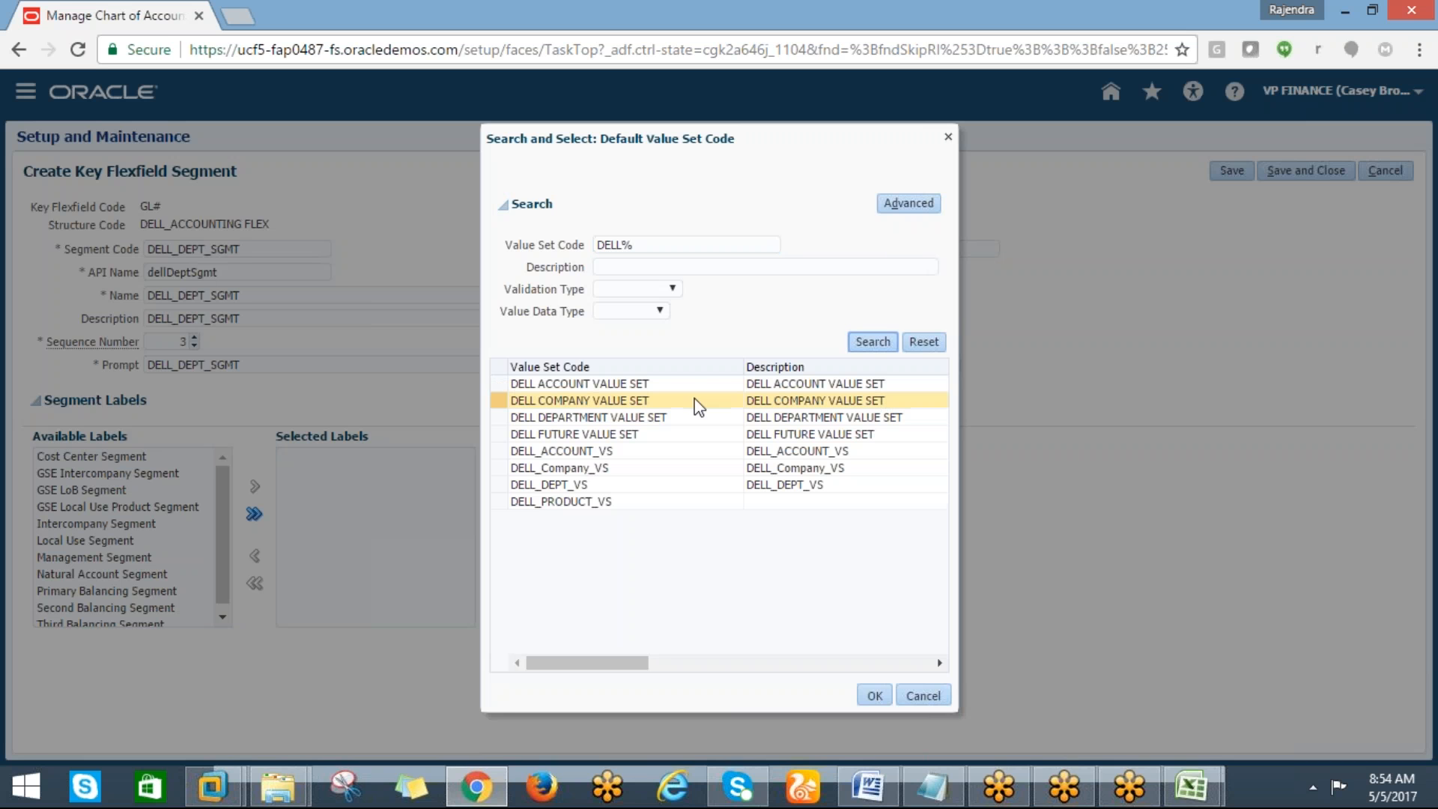
{"action": "left_click", "coordinate": [565, 484]}
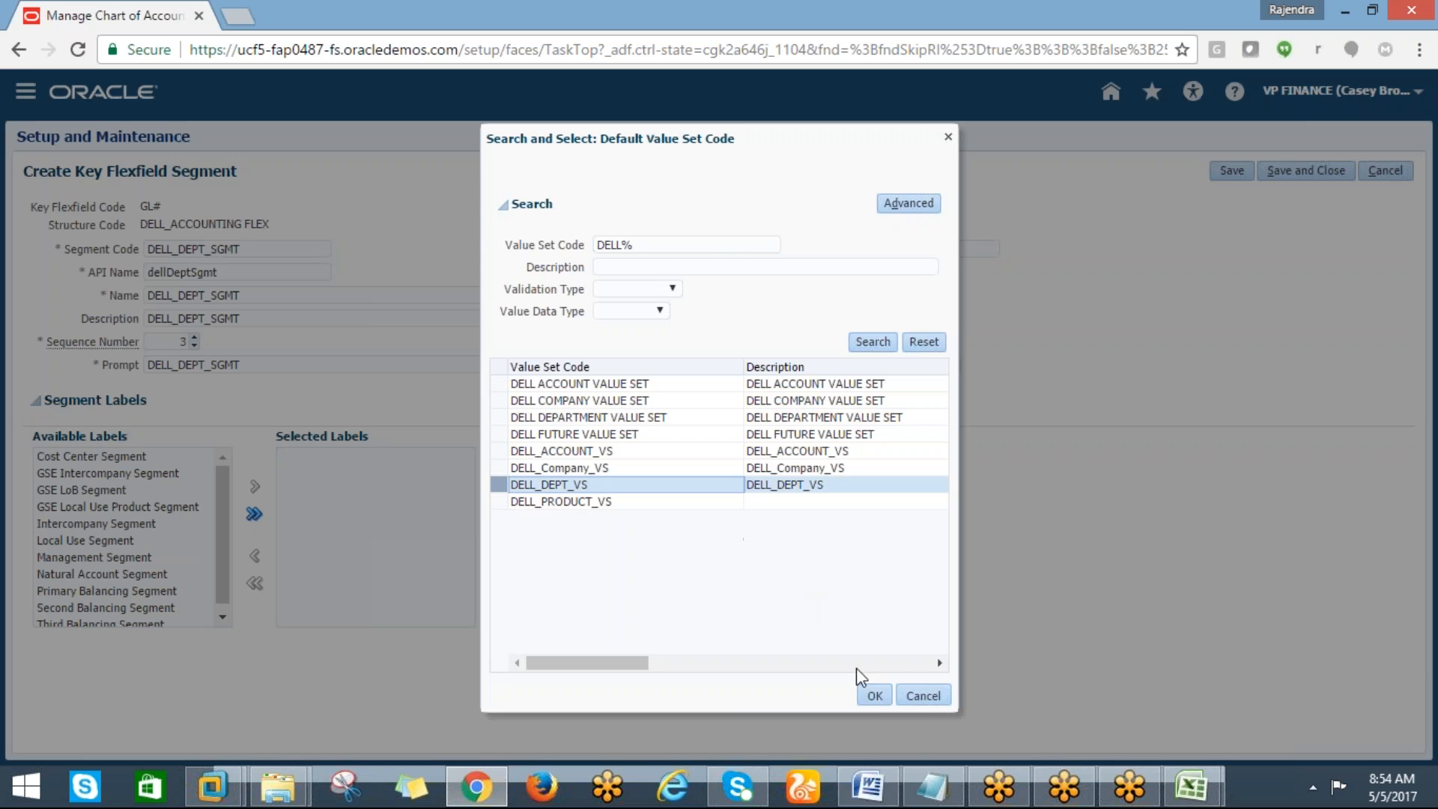
{"action": "left_click", "coordinate": [870, 694]}
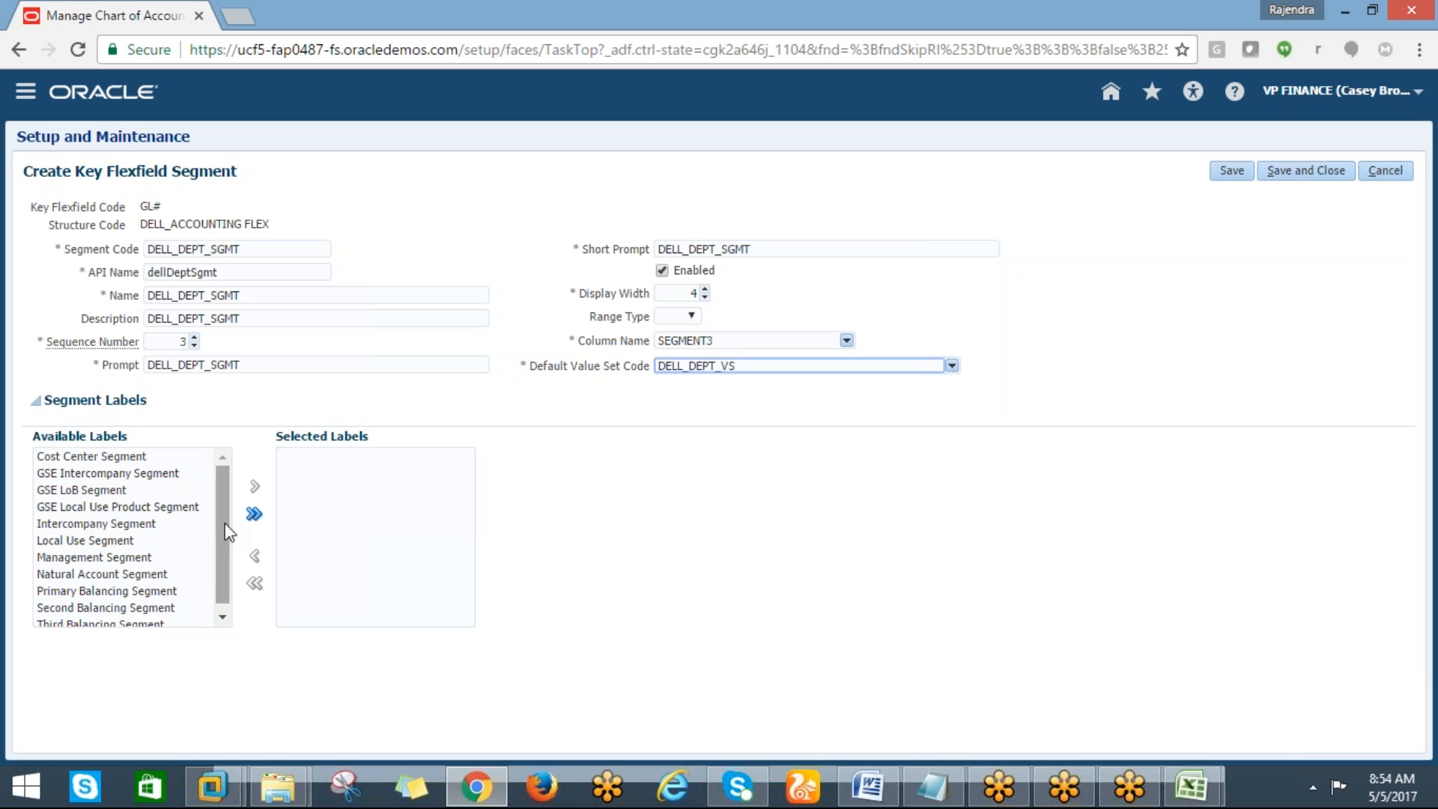
Assign the Cost Center Segment label to the department segment and save and close it
{"action": "scroll", "coordinate": [221, 529], "scroll_direction": "down", "scroll_amount": 1}
{"action": "scroll", "coordinate": [220, 528], "scroll_direction": "up", "scroll_amount": 1}
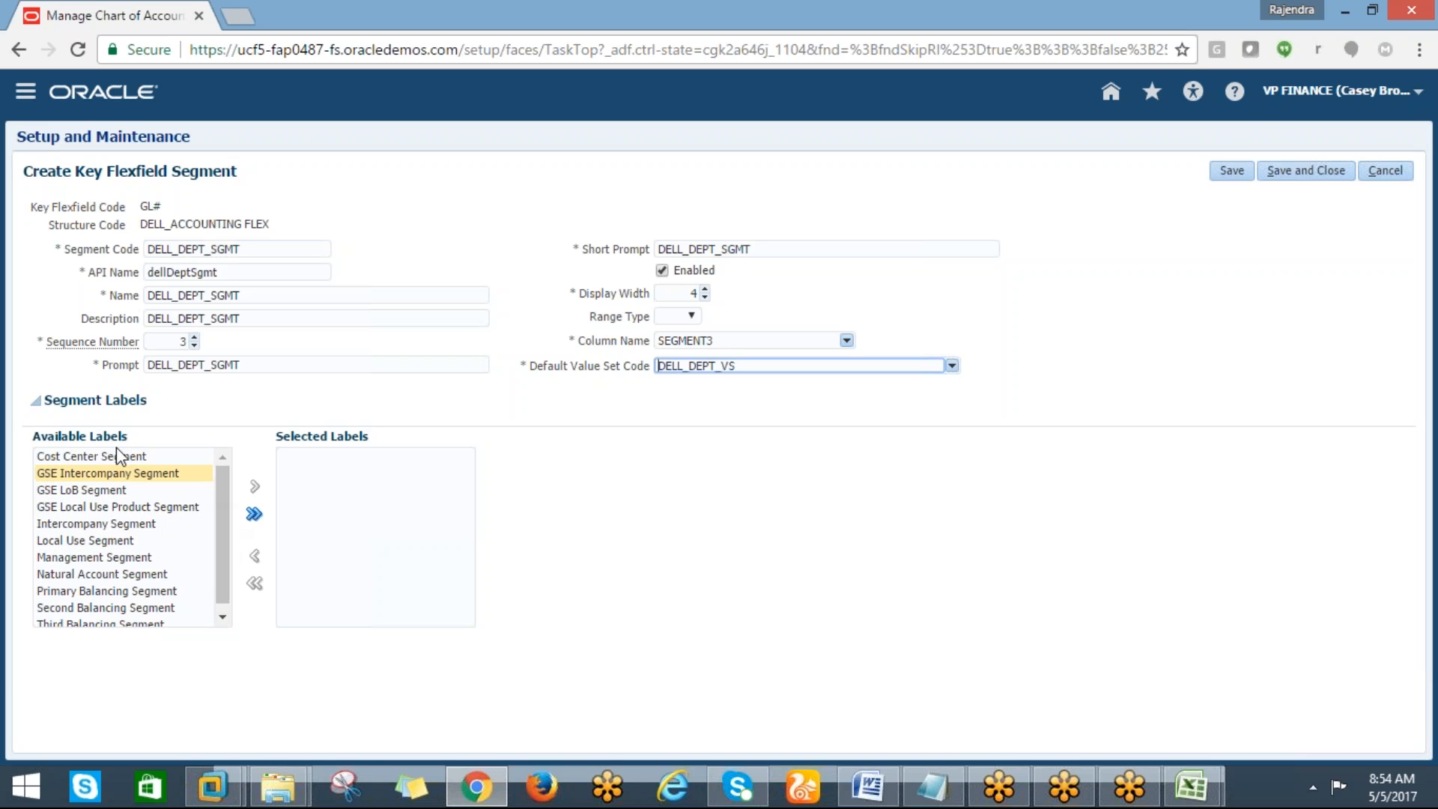
{"action": "left_click", "coordinate": [100, 456]}
{"action": "left_click", "coordinate": [254, 488]}
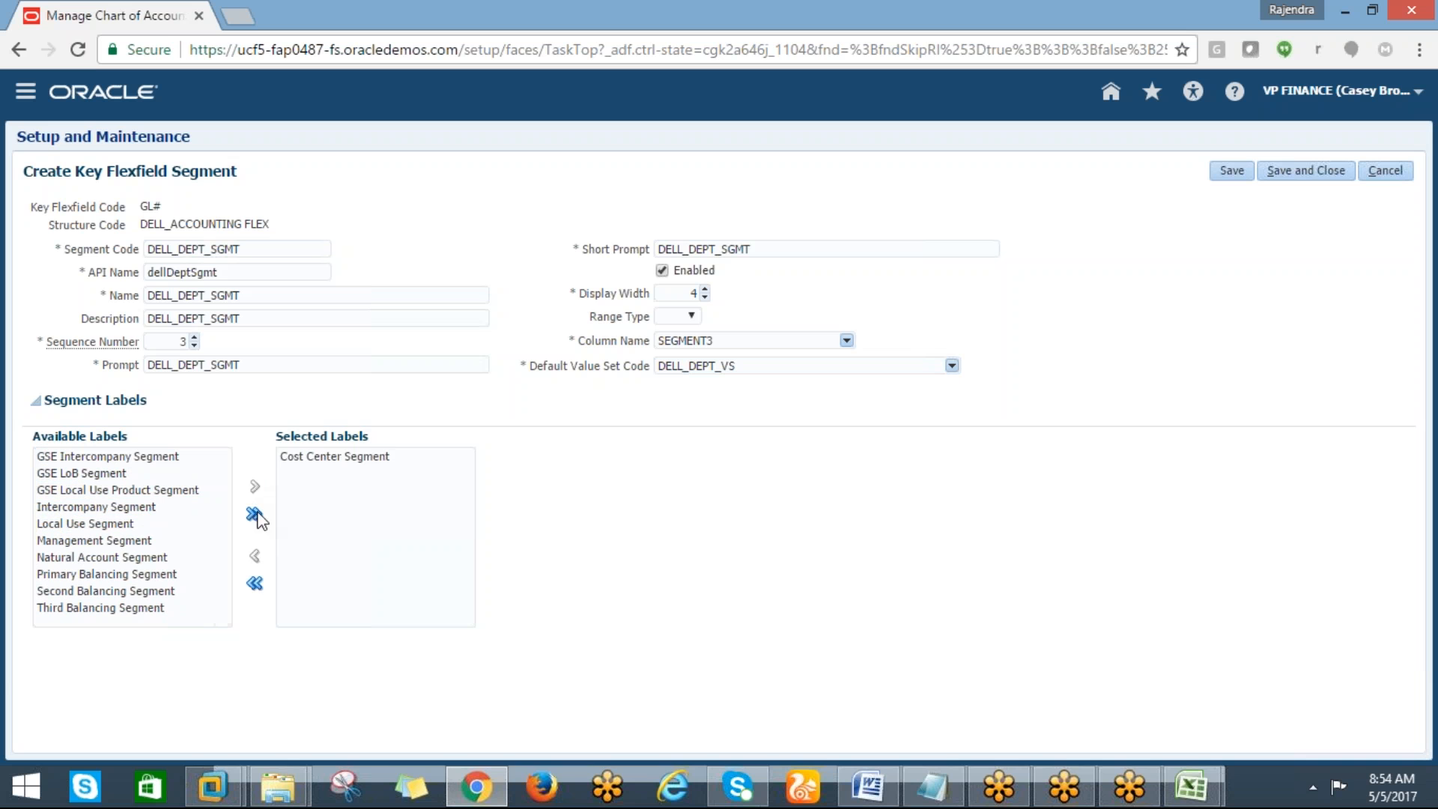
{"action": "left_click", "coordinate": [1294, 175]}
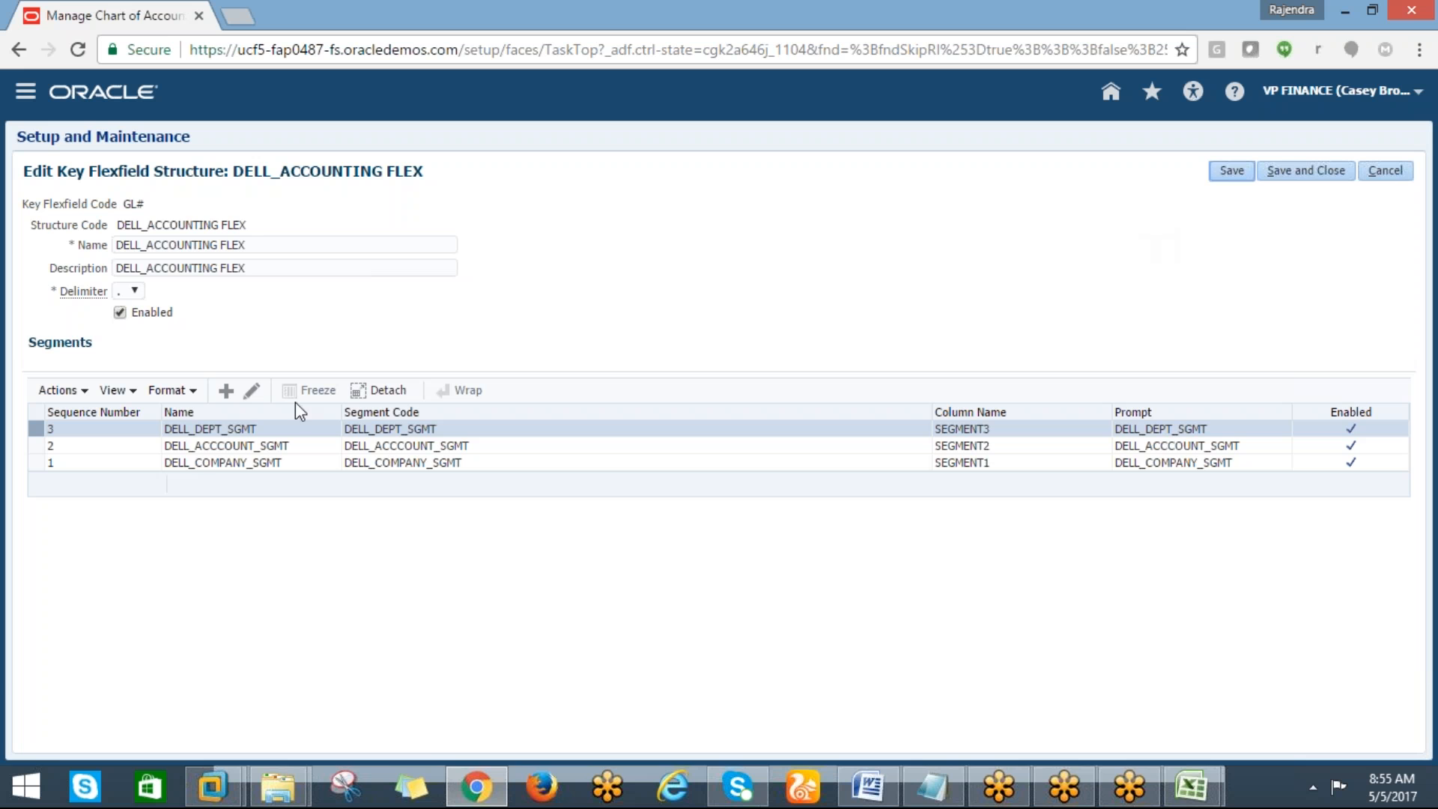
Open a new segment form and paste the department segment code into cell H27 of the tracking sheet
{"action": "left_click", "coordinate": [226, 391]}
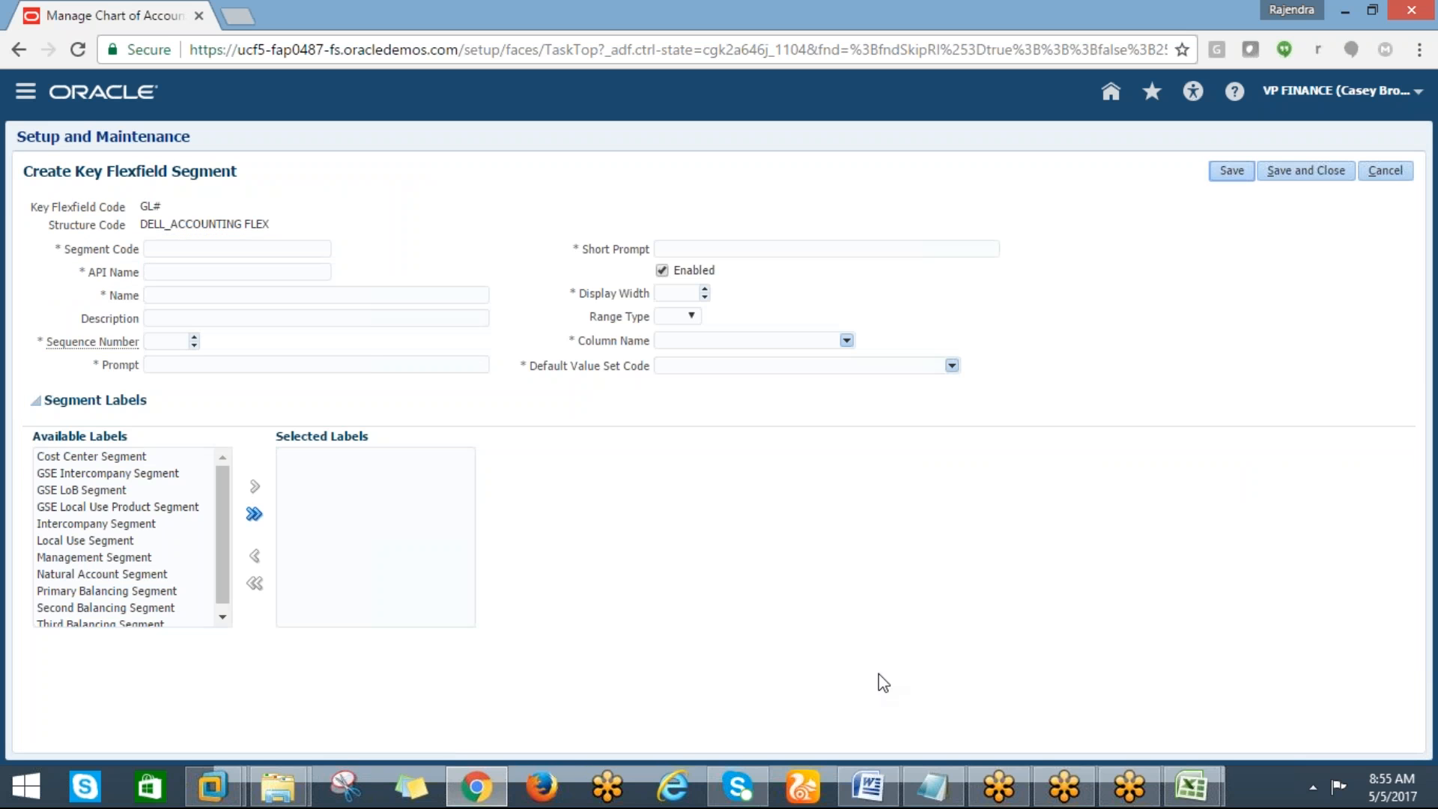
{"action": "left_click", "coordinate": [1130, 786]}
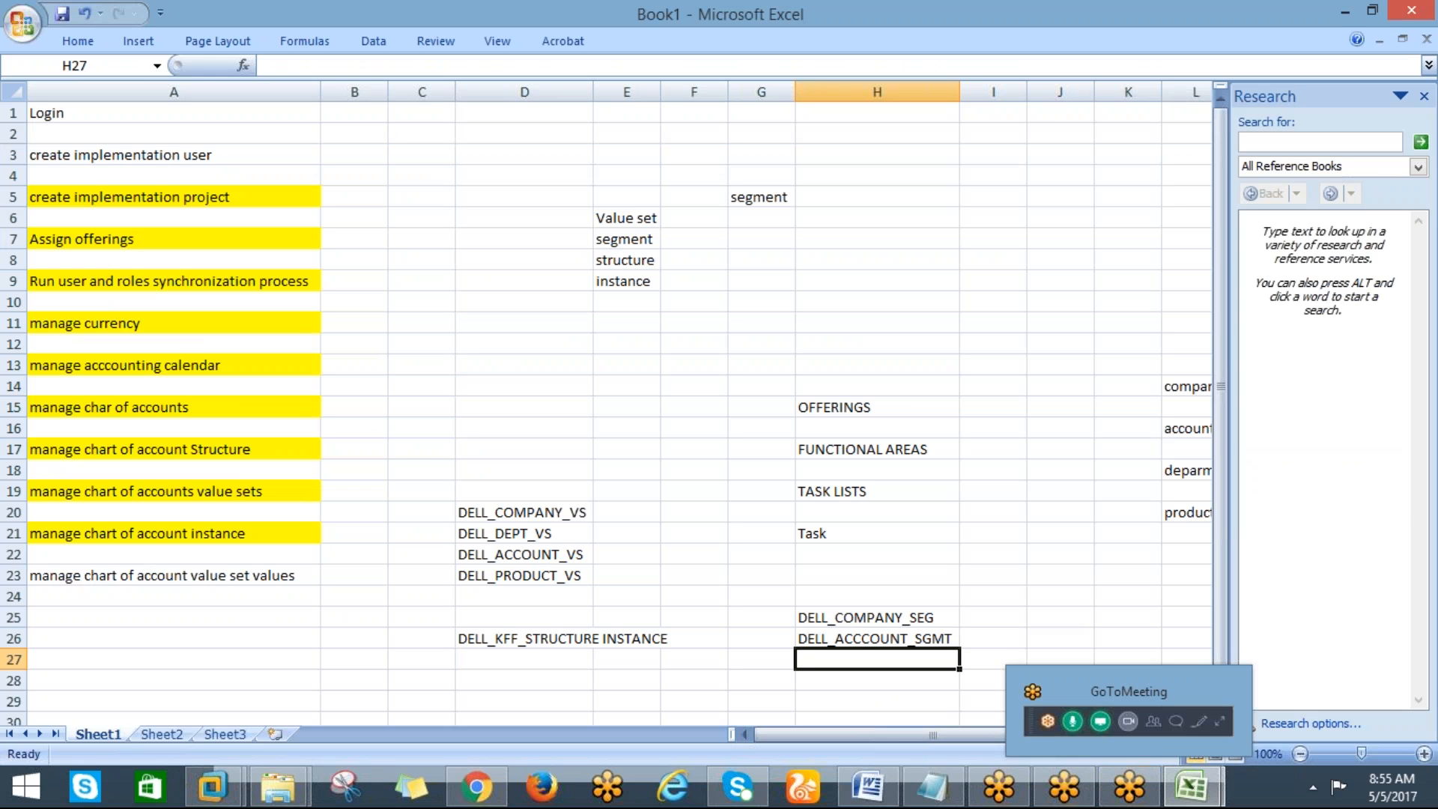
{"action": "key", "text": "ctrl+v"}
{"action": "left_click", "coordinate": [811, 680]}
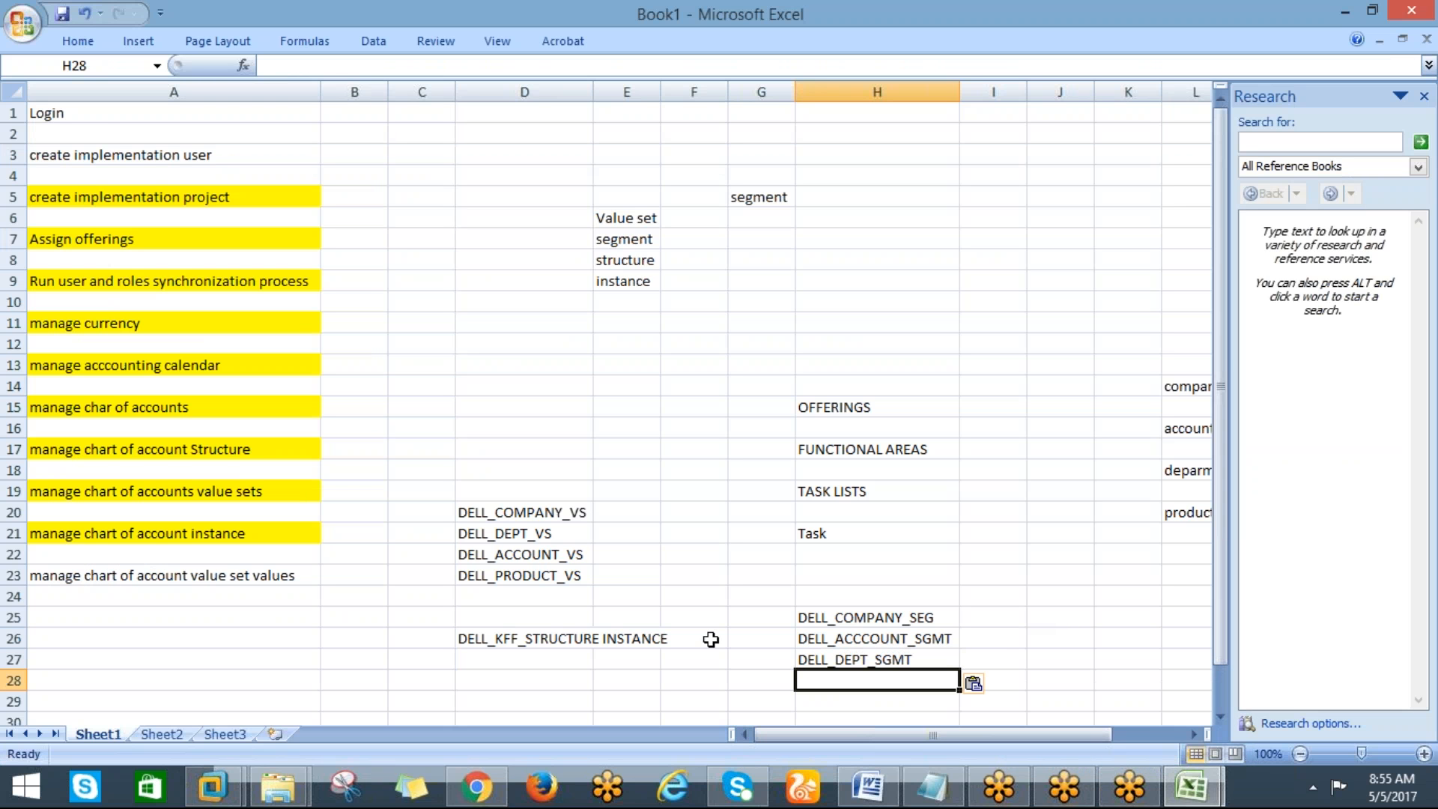
Save the tracking workbook to the Desktop as FUSION FINANCIAL CLASS_FINAL
{"action": "left_click", "coordinate": [29, 25]}
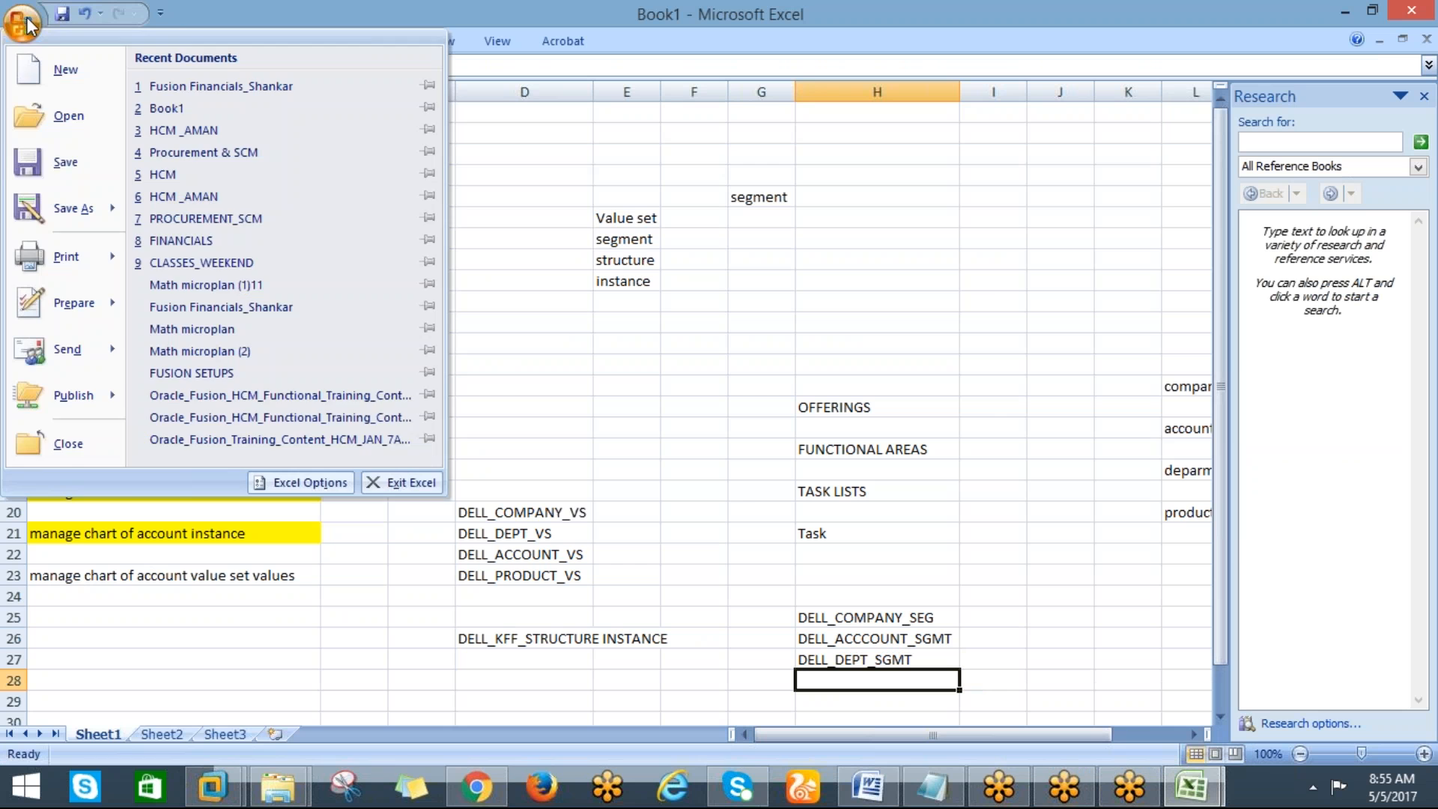
{"action": "left_click", "coordinate": [72, 183]}
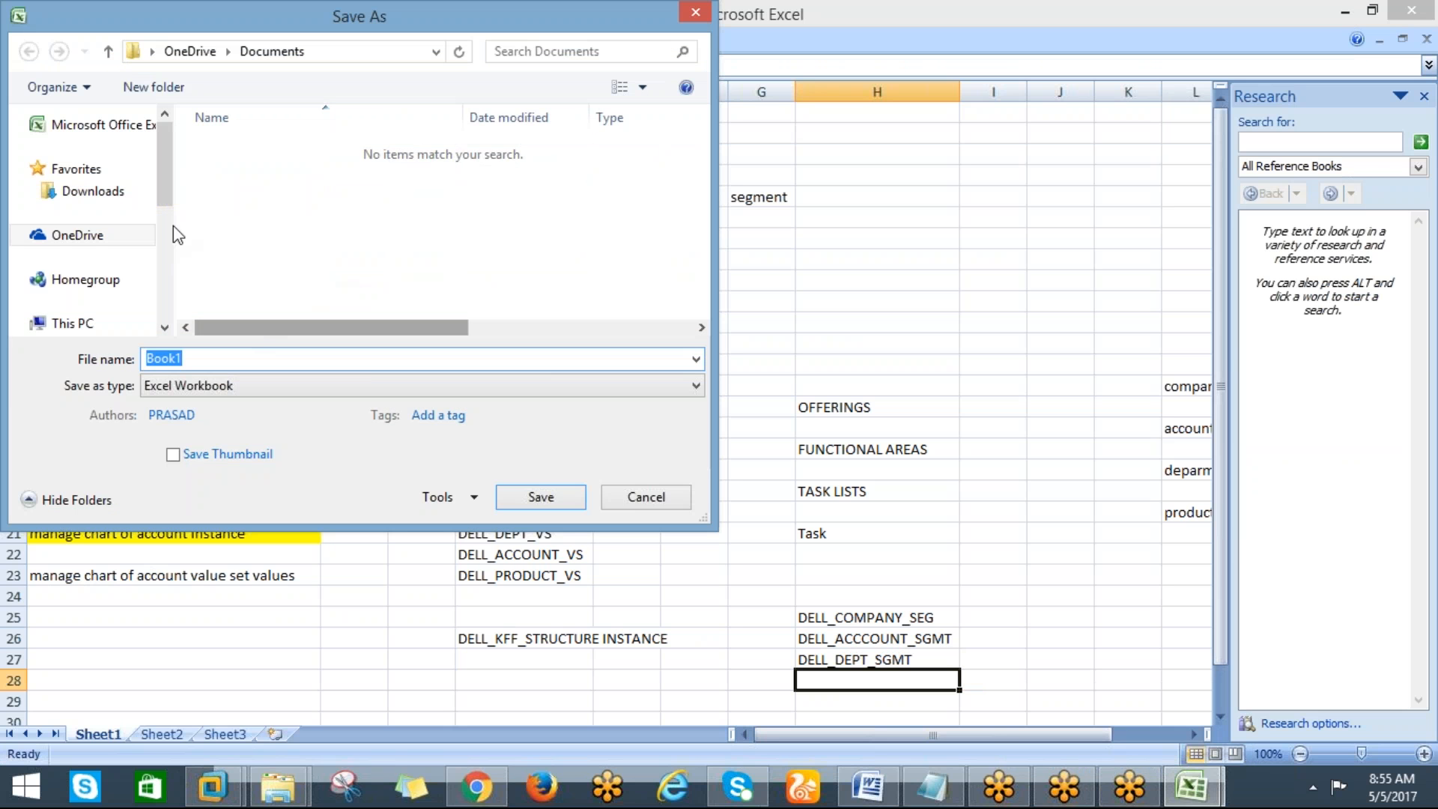
{"action": "scroll", "coordinate": [161, 233], "scroll_direction": "down", "scroll_amount": 1}
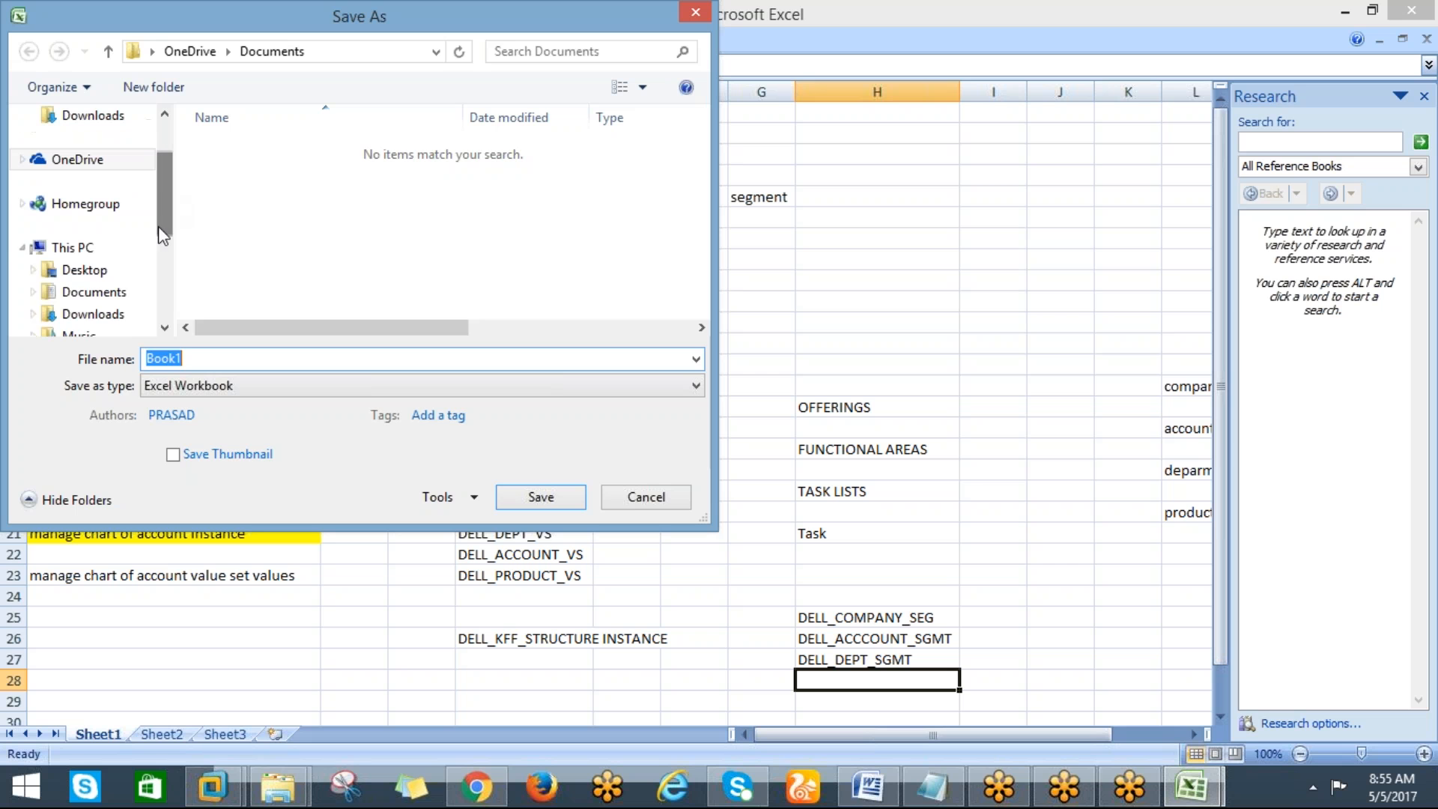
{"action": "left_click", "coordinate": [90, 269]}
{"action": "type", "text": "FUSION "}
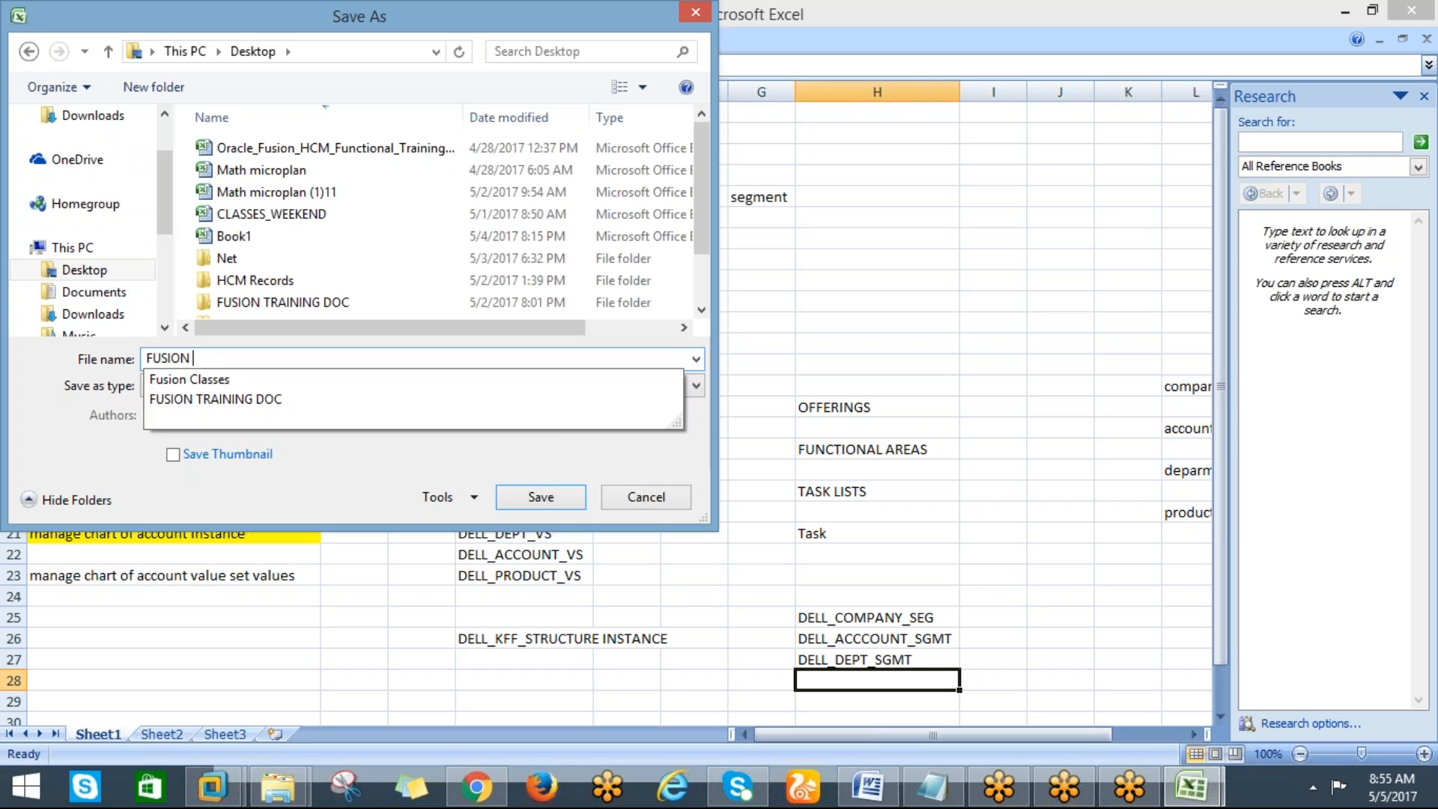
{"action": "type", "text": "FINANCA"}
{"action": "key", "text": "BackSpace"}
{"action": "type", "text": "IAL CAL"}
{"action": "key", "text": "BackSpace"}
{"action": "key", "text": "BackSpace"}
{"action": "type", "text": "CLA"}
{"action": "key", "text": "BackSpace"}
{"action": "key", "text": "BackSpace"}
{"action": "key", "text": "BackSpace"}
{"action": "type", "text": "LASS_FINAL"}
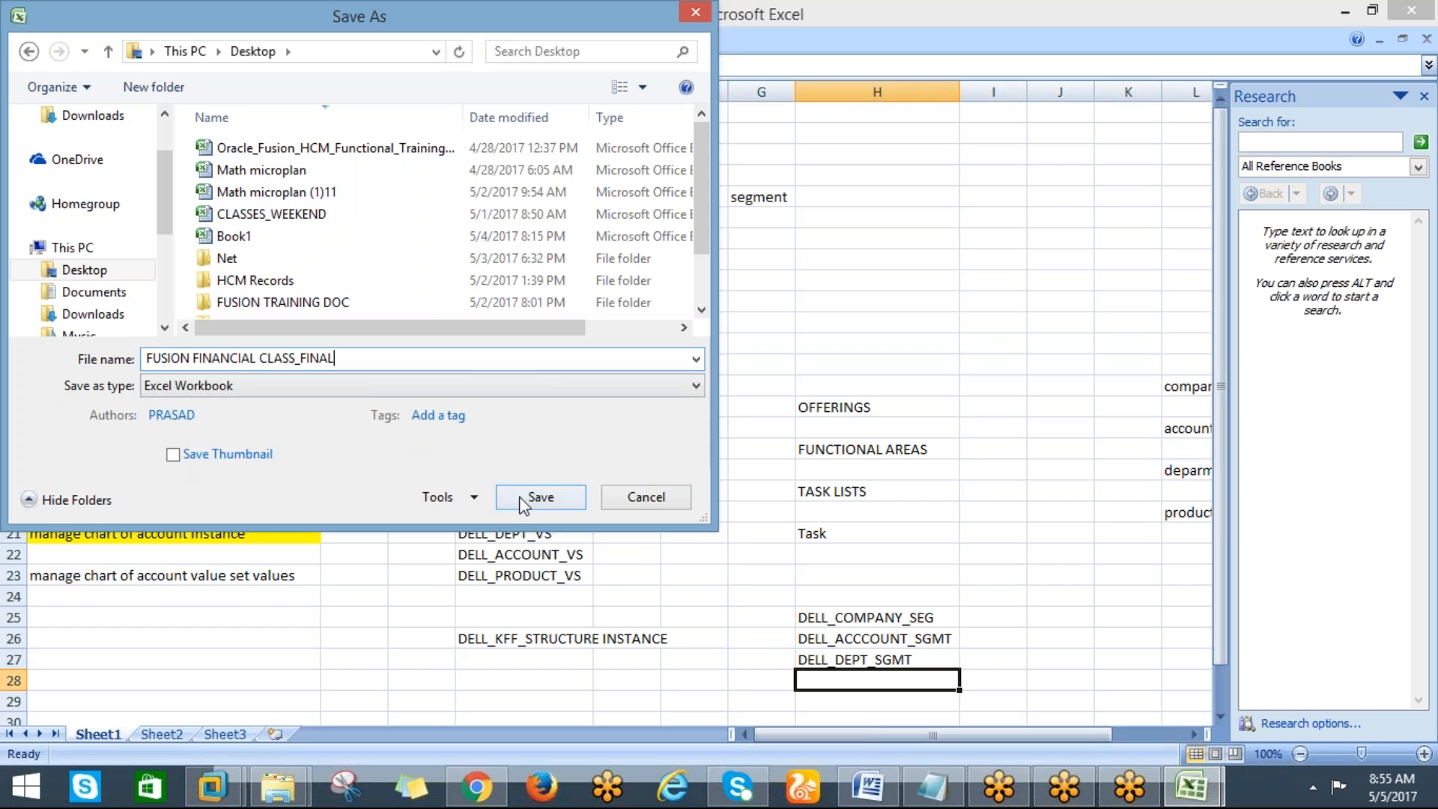
{"action": "left_click", "coordinate": [566, 498]}
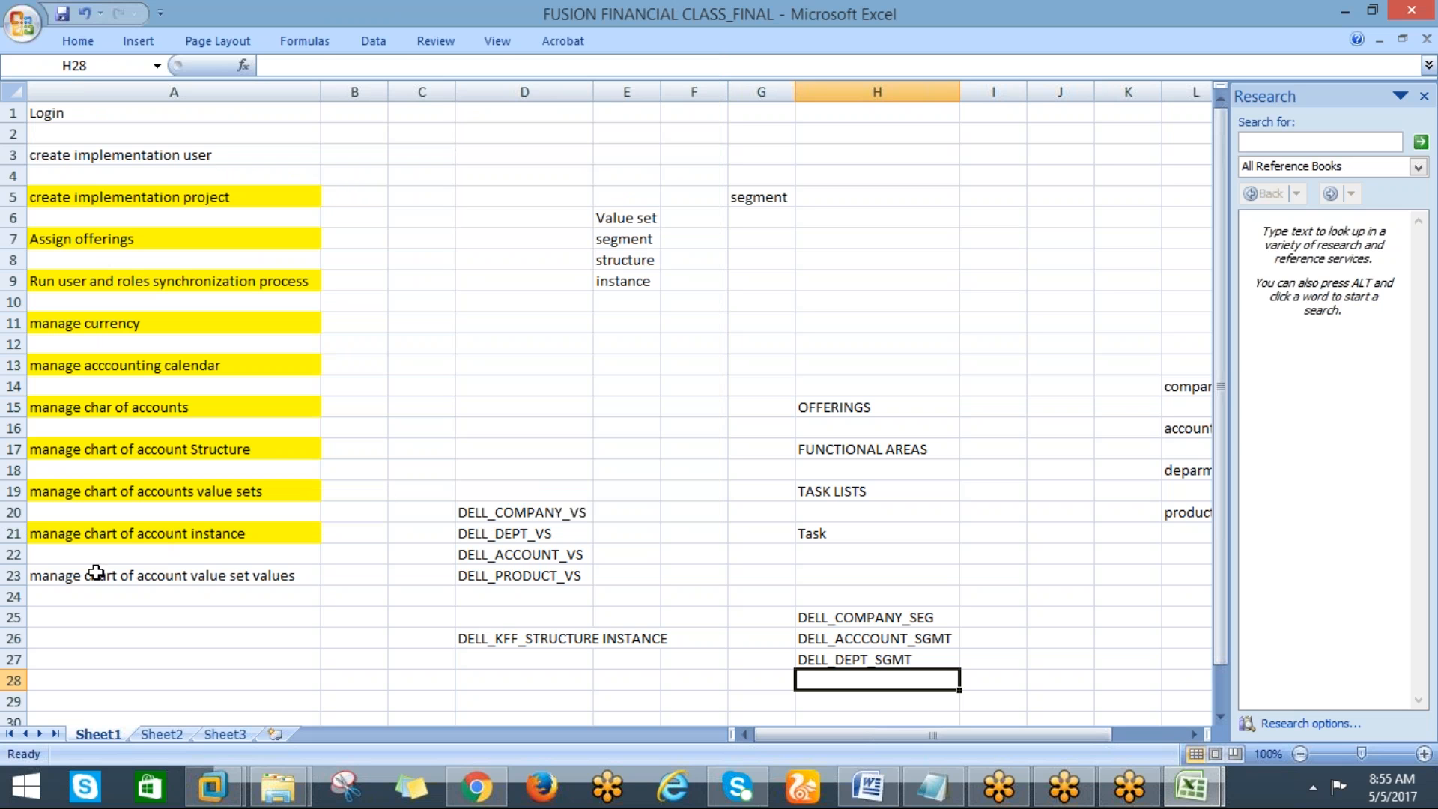
Return to the browser and enter DELL_PRODUCT_SGMT as the new segment code
{"action": "key", "text": "alt+Tab"}
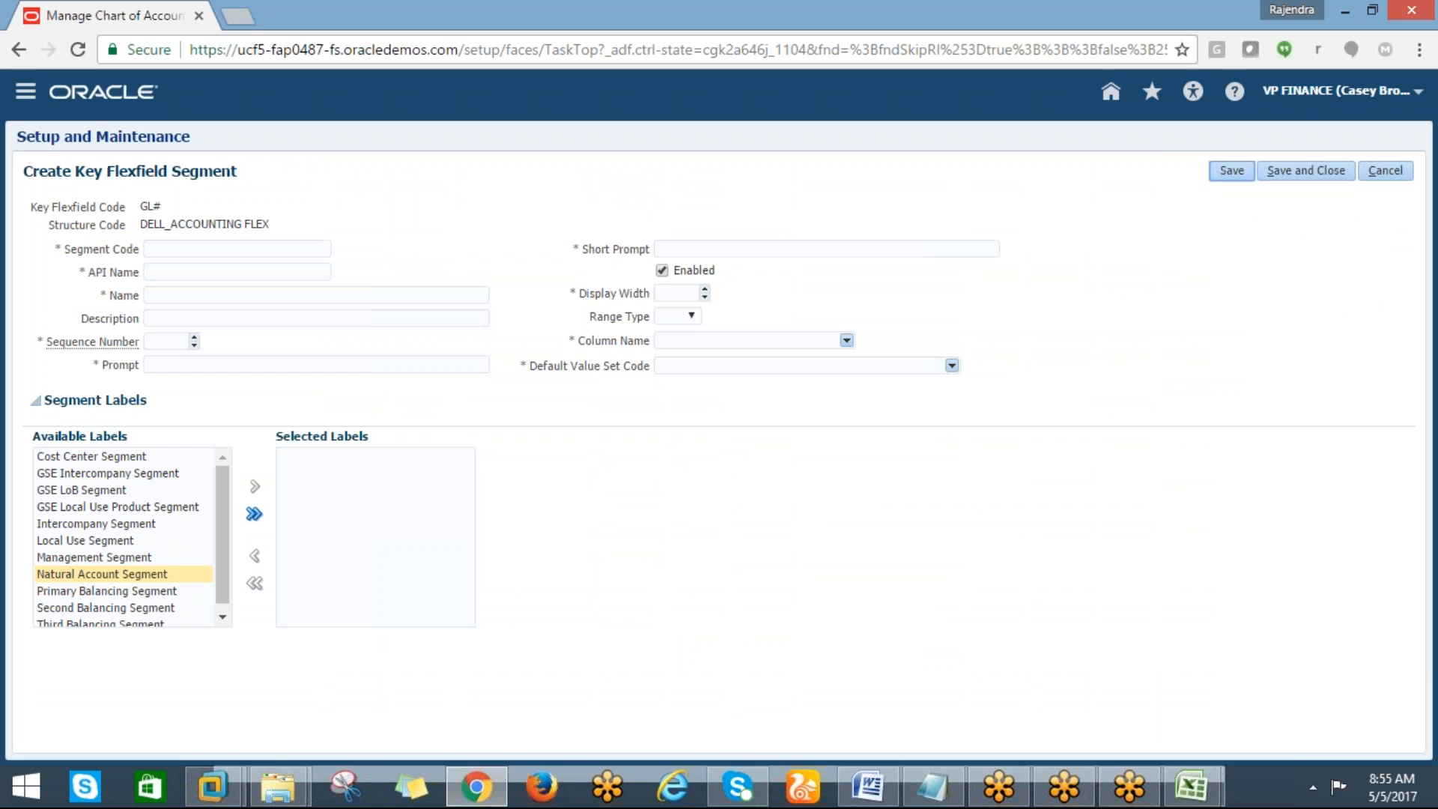
{"action": "key", "text": "alt+Tab"}
{"action": "key", "text": "alt+Tab"}
{"action": "left_click", "coordinate": [167, 250]}
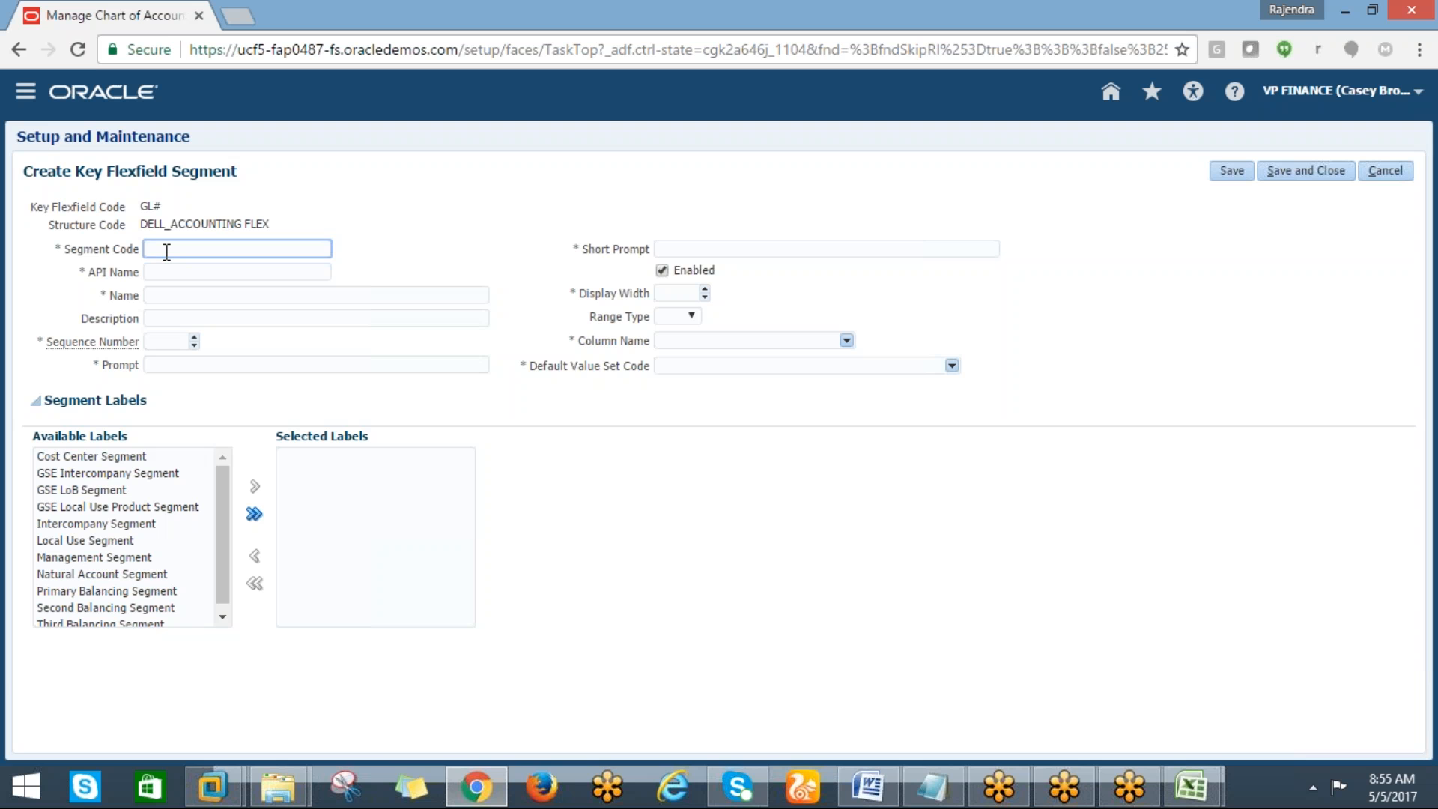
{"action": "type", "text": "DELL_PRODUCT_SGMT"}
{"action": "key", "text": "Tab"}
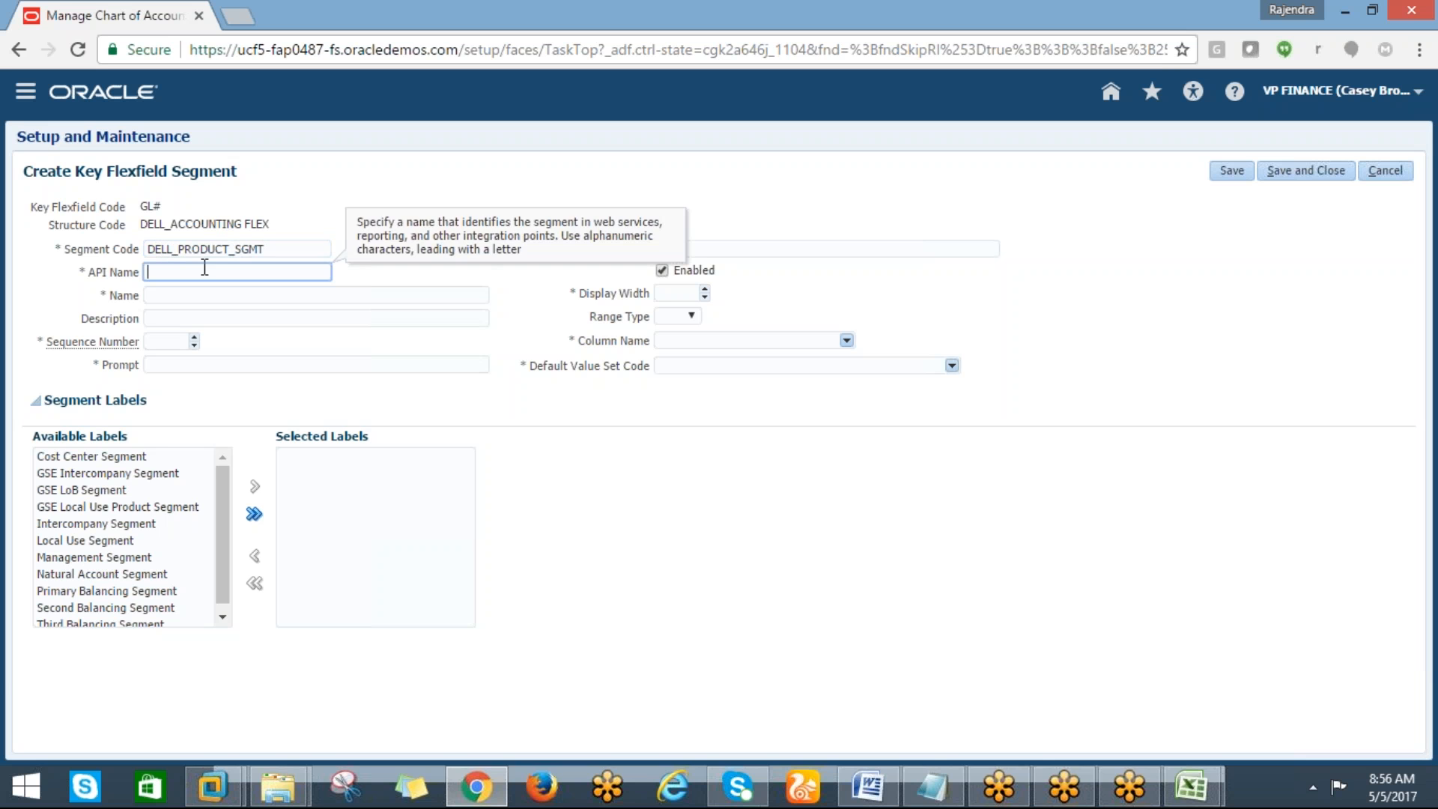
Copy the code and fill Name, Description and Prompt with DELL_PRODUCT_SGMT, setting the sequence number to 4
{"action": "left_click", "coordinate": [272, 248]}
{"action": "left_click_drag", "start_coordinate": [272, 248], "coordinate": [137, 246]}
{"action": "key", "text": "ctrl+c"}
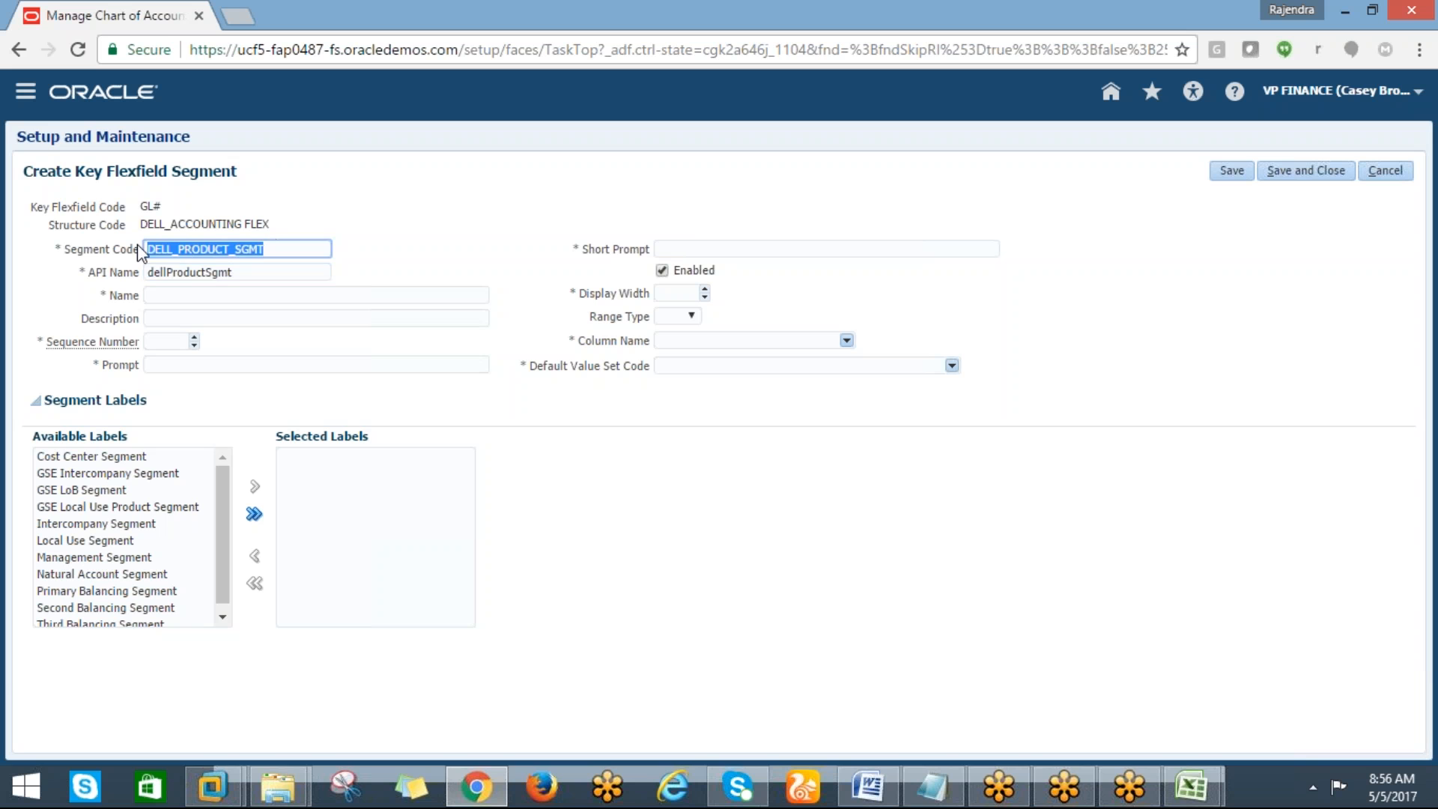
{"action": "left_click", "coordinate": [170, 293]}
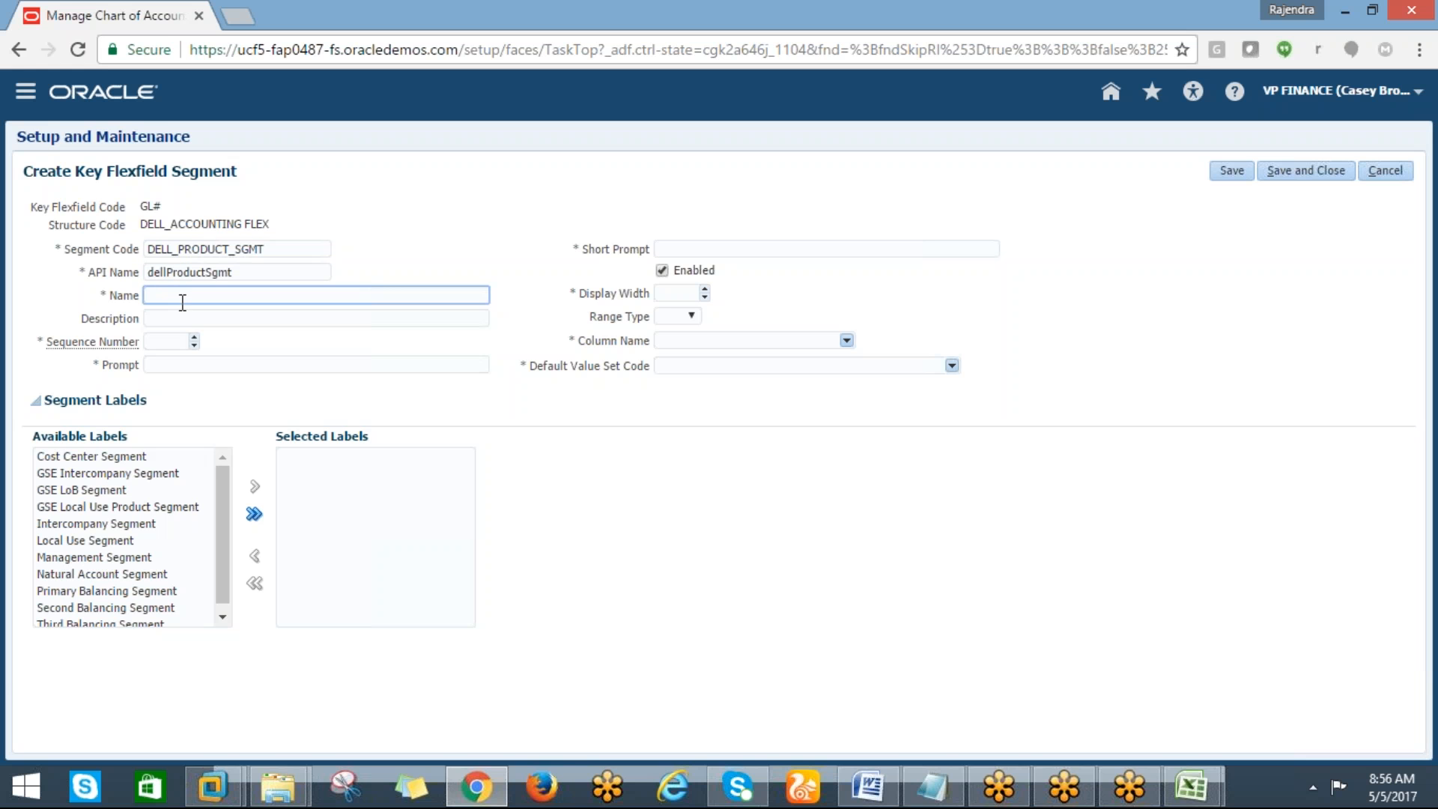
{"action": "key", "text": "ctrl+v"}
{"action": "left_click", "coordinate": [166, 318]}
{"action": "key", "text": "ctrl+v"}
{"action": "left_click", "coordinate": [162, 343]}
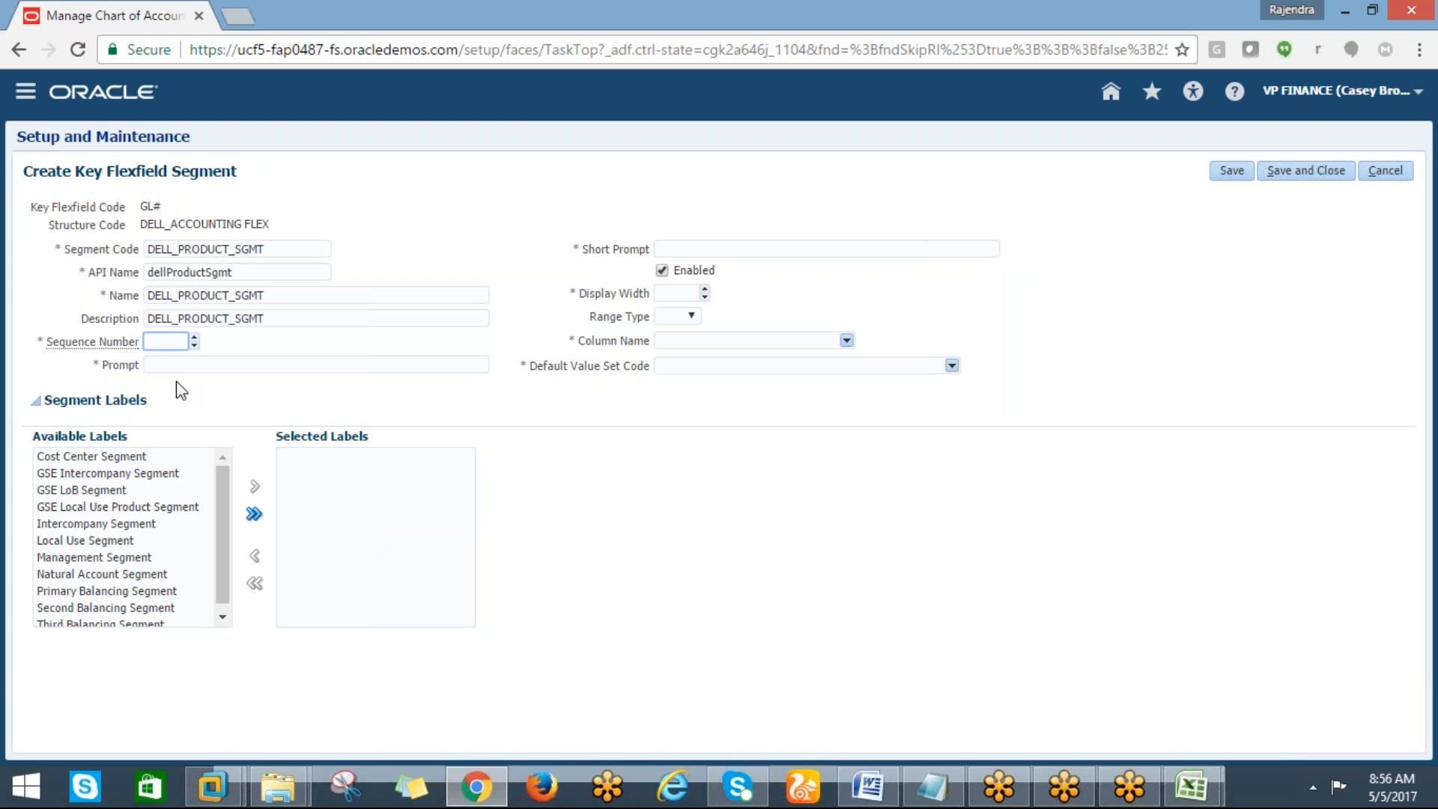
{"action": "type", "text": "4"}
{"action": "key", "text": "Tab"}
{"action": "key", "text": "ctrl+v"}
{"action": "left_click", "coordinate": [664, 365]}
{"action": "key", "text": "ctrl+v"}
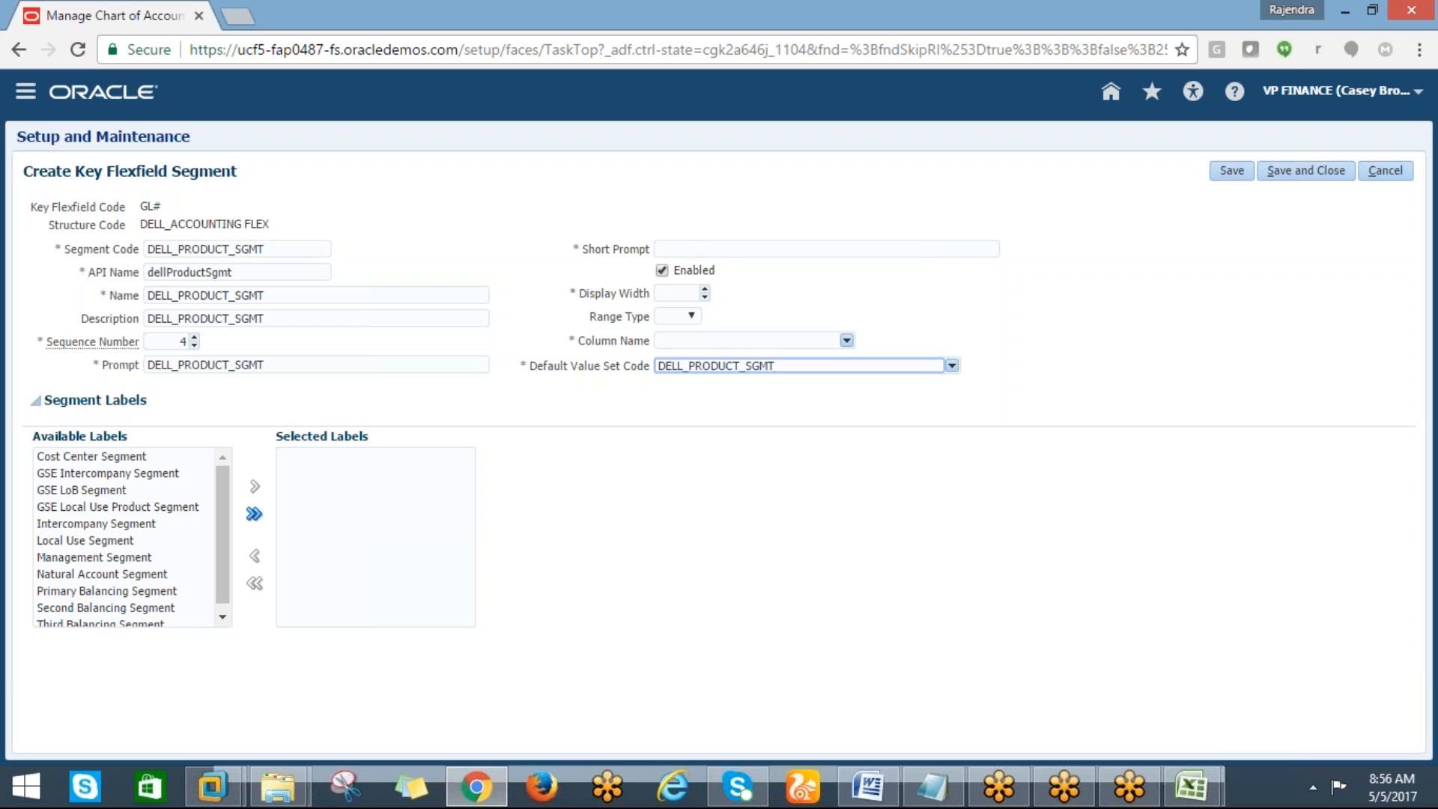
{"action": "left_click_drag", "start_coordinate": [780, 365], "coordinate": [642, 375]}
{"action": "key", "text": "ctrl+c"}
{"action": "key", "text": "BackSpace"}
Fill the Short Prompt with DELL_PRODUCT_SGMT and set the display width to 1
{"action": "left_click", "coordinate": [667, 247]}
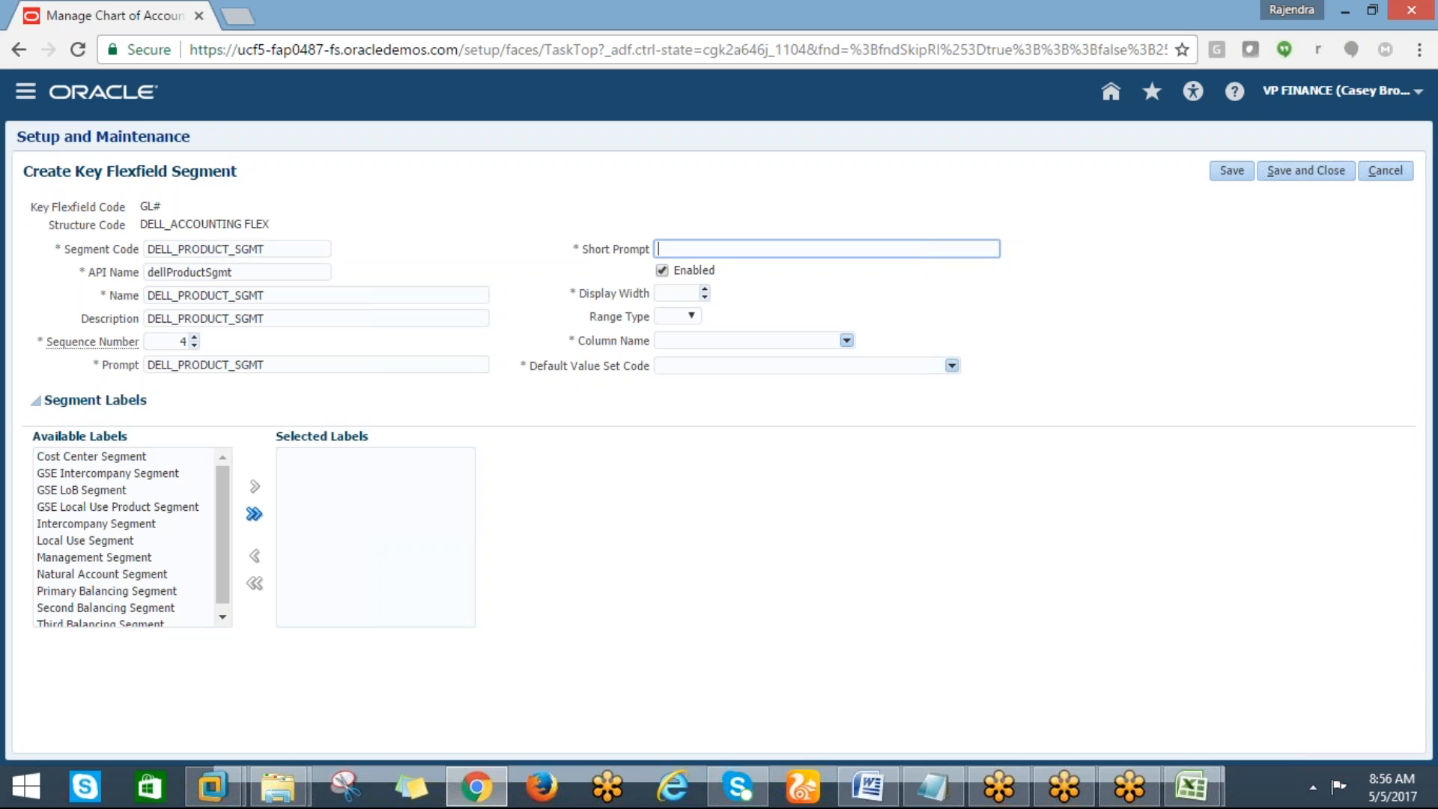
{"action": "key", "text": "ctrl+v"}
{"action": "left_click", "coordinate": [663, 292]}
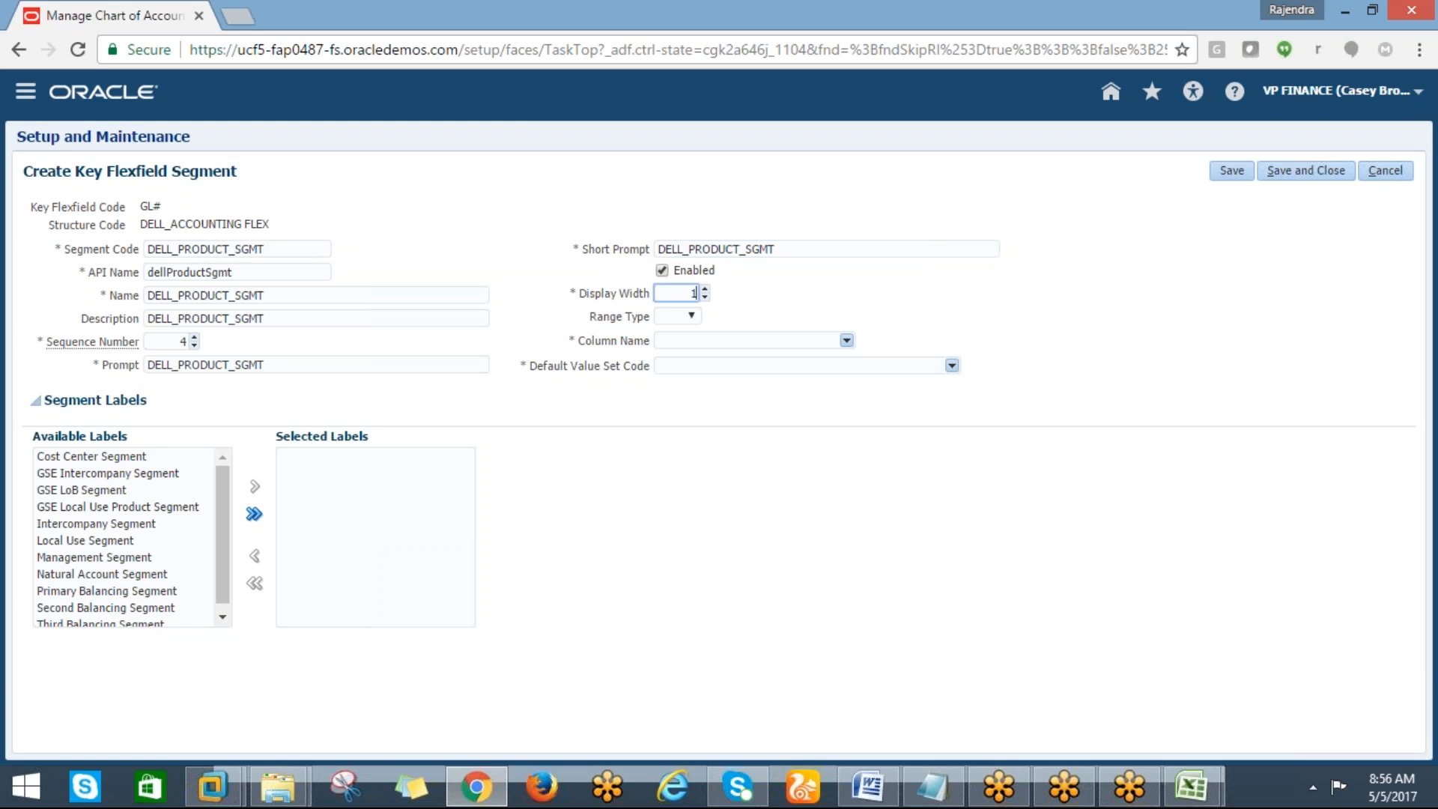
Set the product segment's column name to SEGMENT4
{"action": "left_click", "coordinate": [665, 338]}
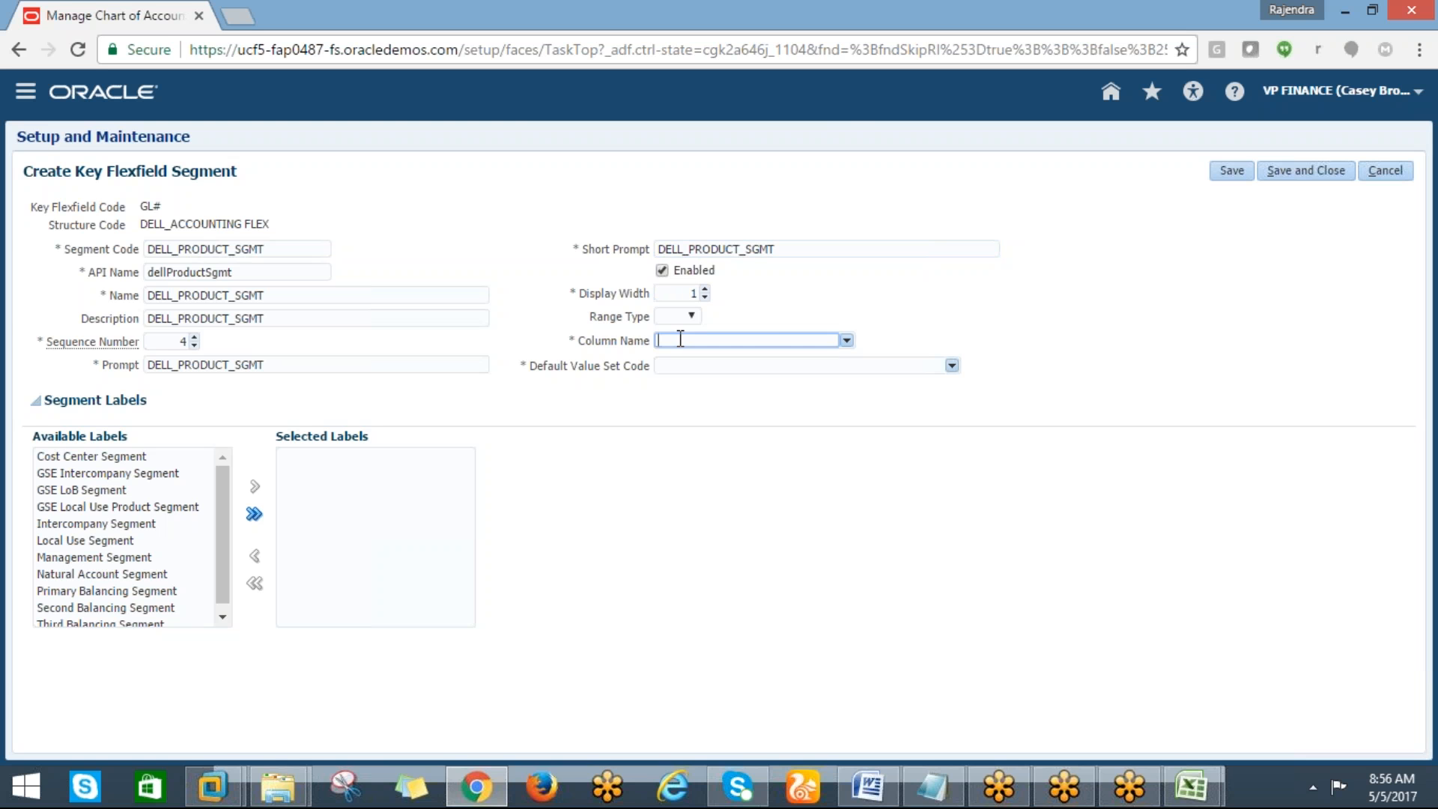
{"action": "left_click", "coordinate": [847, 341]}
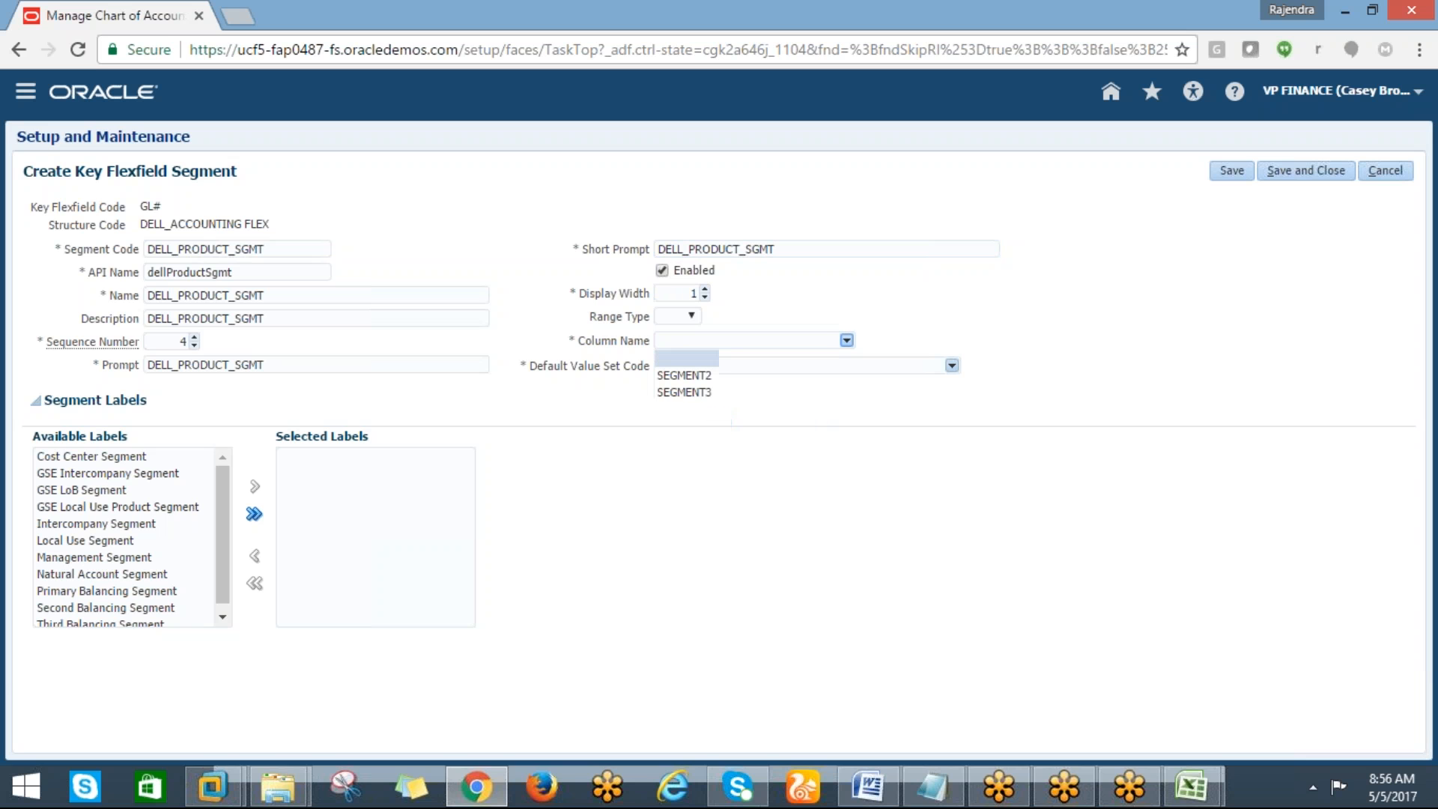
{"action": "left_click", "coordinate": [698, 409]}
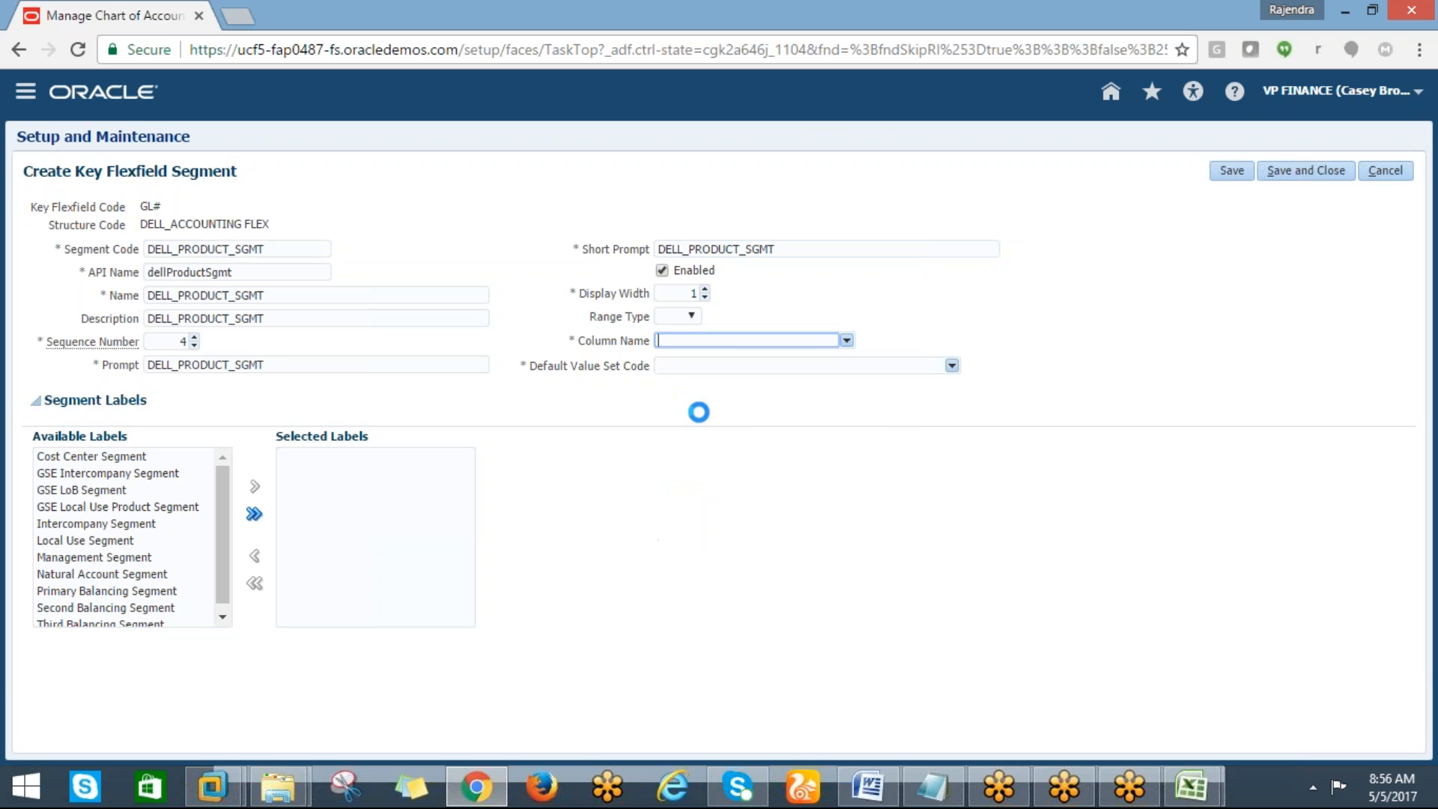
Search value sets matching DELL% and set DELL_PRODUCT_VS as the segment's default value set code
{"action": "left_click", "coordinate": [952, 367]}
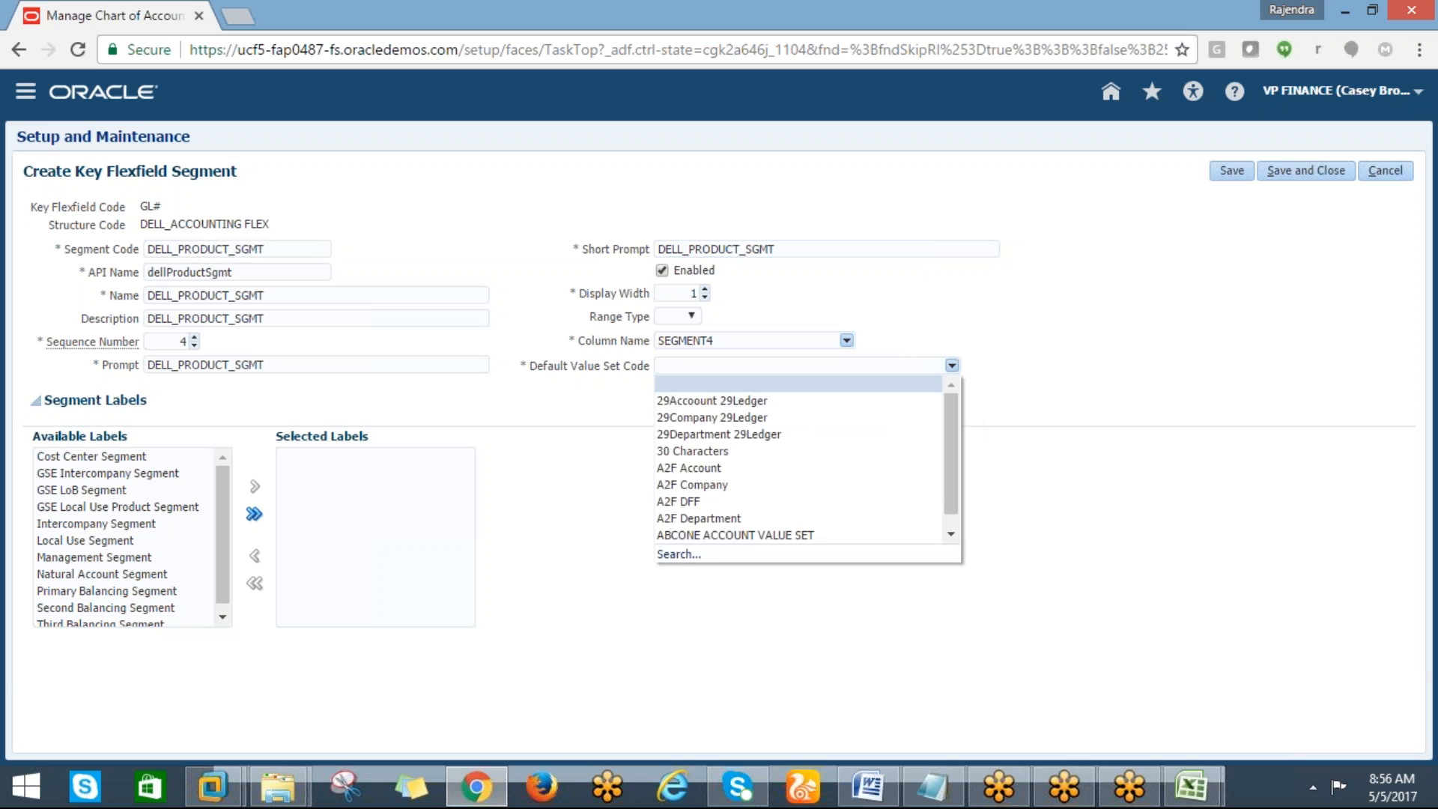
{"action": "left_click", "coordinate": [685, 554]}
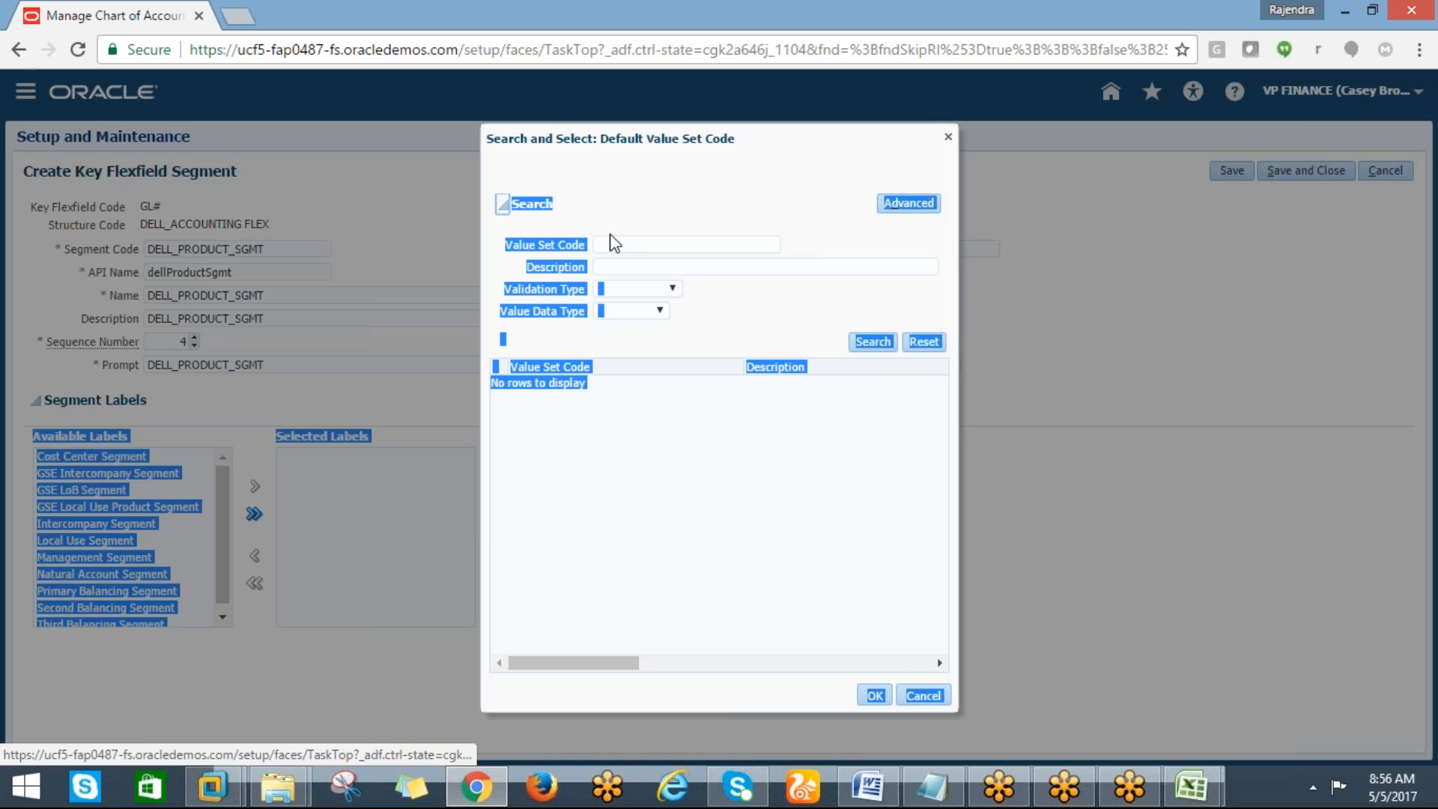
{"action": "left_click", "coordinate": [611, 244]}
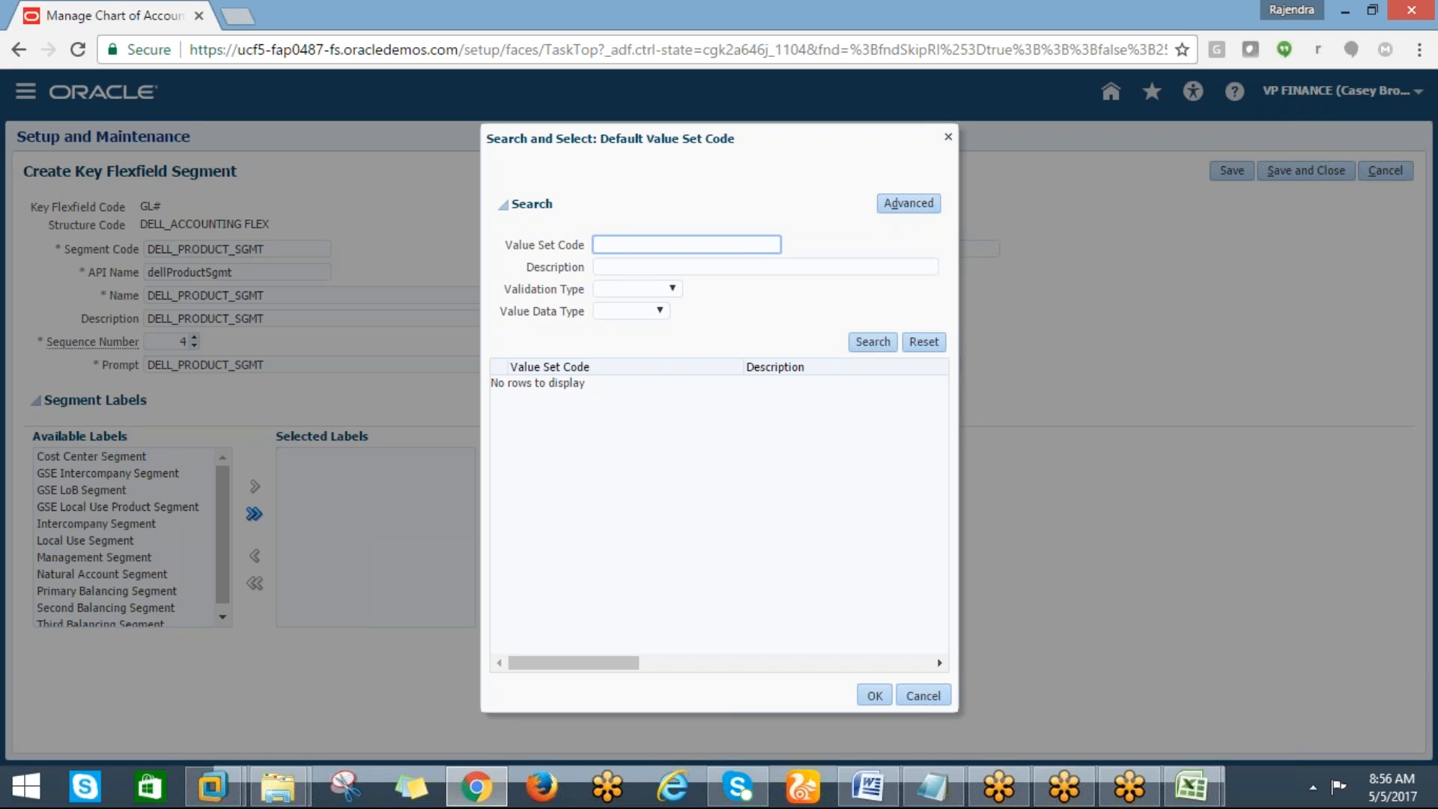
{"action": "type", "text": "D"}
{"action": "key", "text": "BackSpace"}
{"action": "type", "text": "DELL"}
{"action": "key", "text": "Return"}
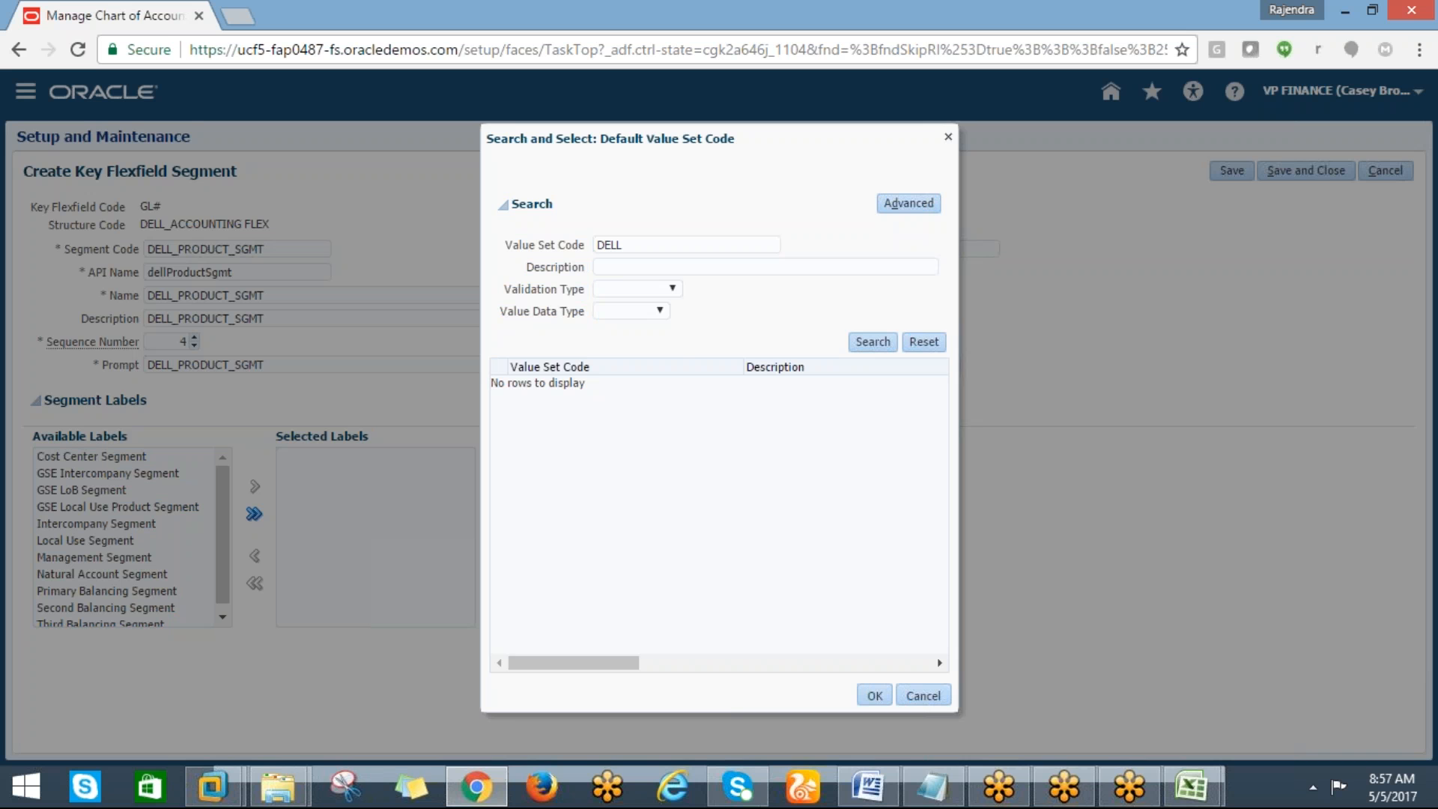
{"action": "left_click", "coordinate": [637, 250]}
{"action": "type", "text": "%"}
{"action": "left_click", "coordinate": [896, 342]}
{"action": "left_click", "coordinate": [588, 503]}
{"action": "left_click", "coordinate": [876, 696]}
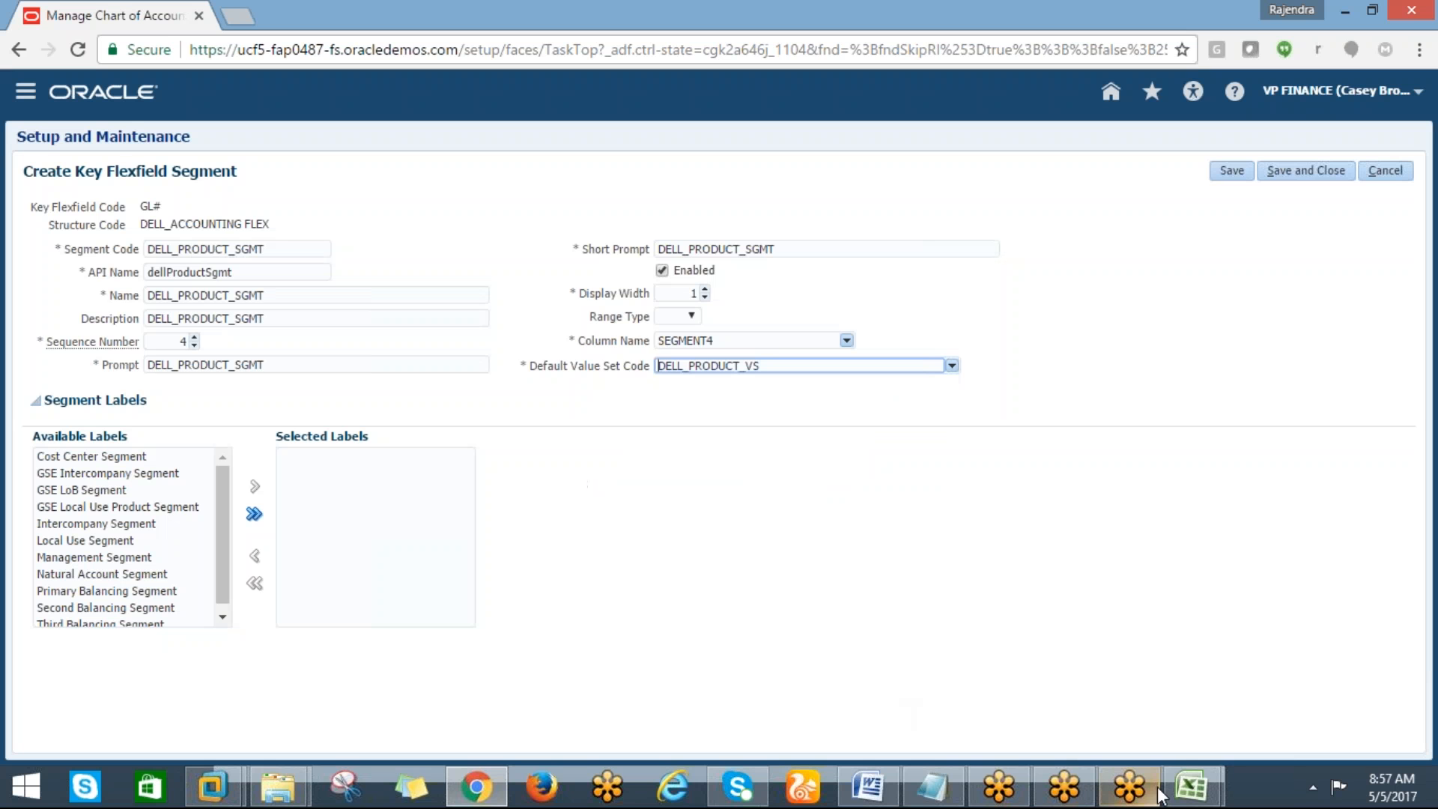
Paste DELL_PRODUCT_SGMT into the tracking spreadsheet below the other segment codes and return to the browser
{"action": "mouse_move", "coordinate": [1187, 786]}
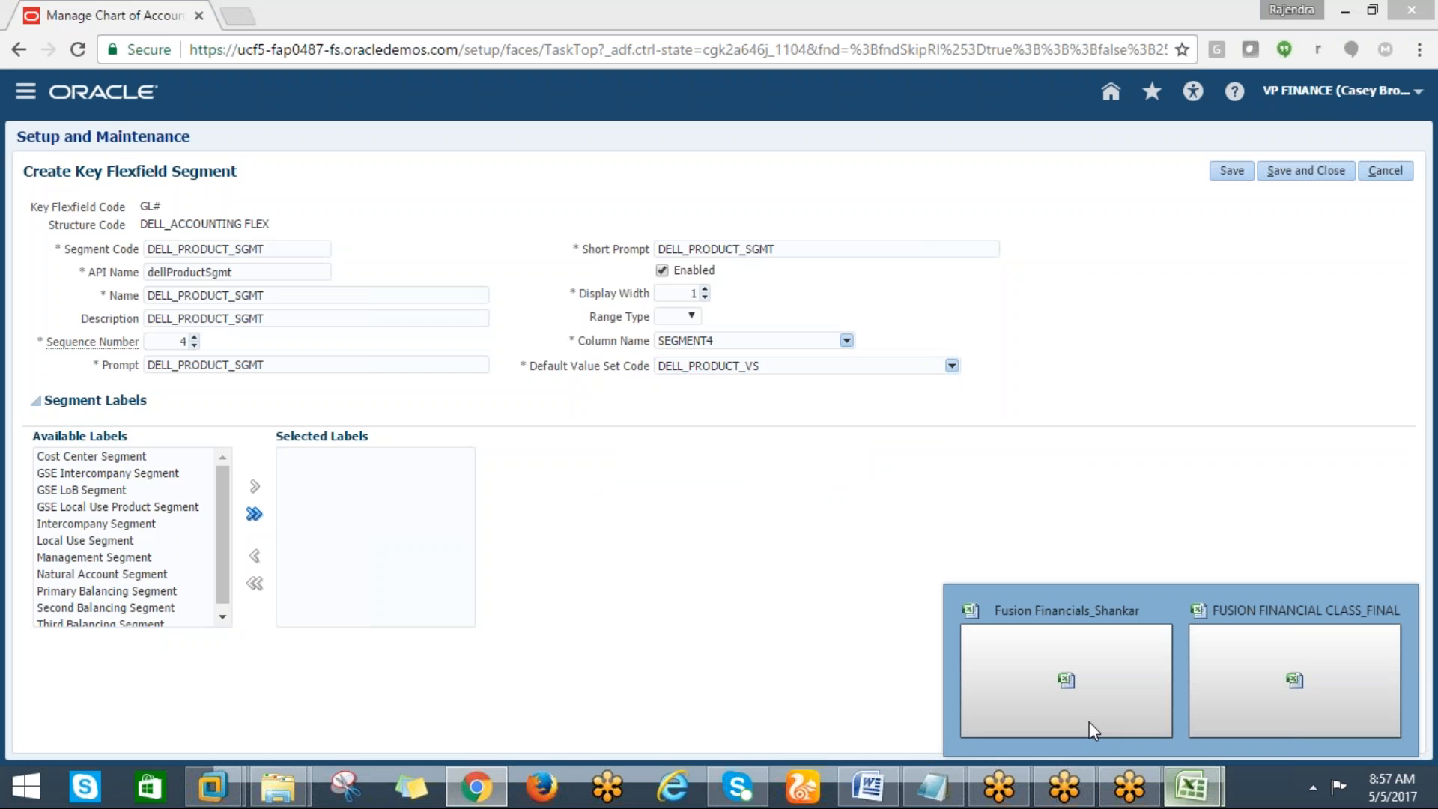
{"action": "left_click", "coordinate": [1210, 677]}
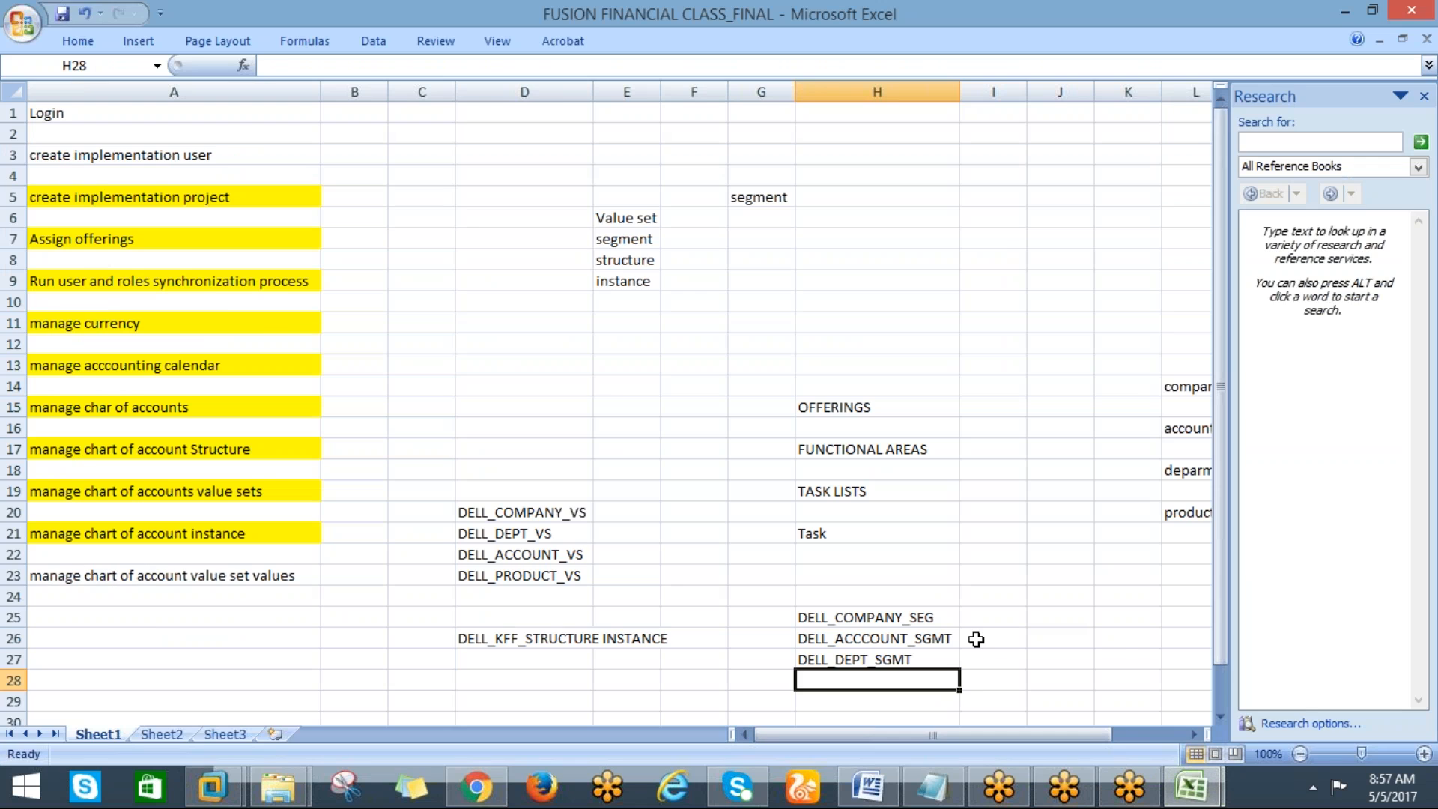
{"action": "key", "text": "ctrl+v"}
{"action": "key", "text": "alt+Tab"}
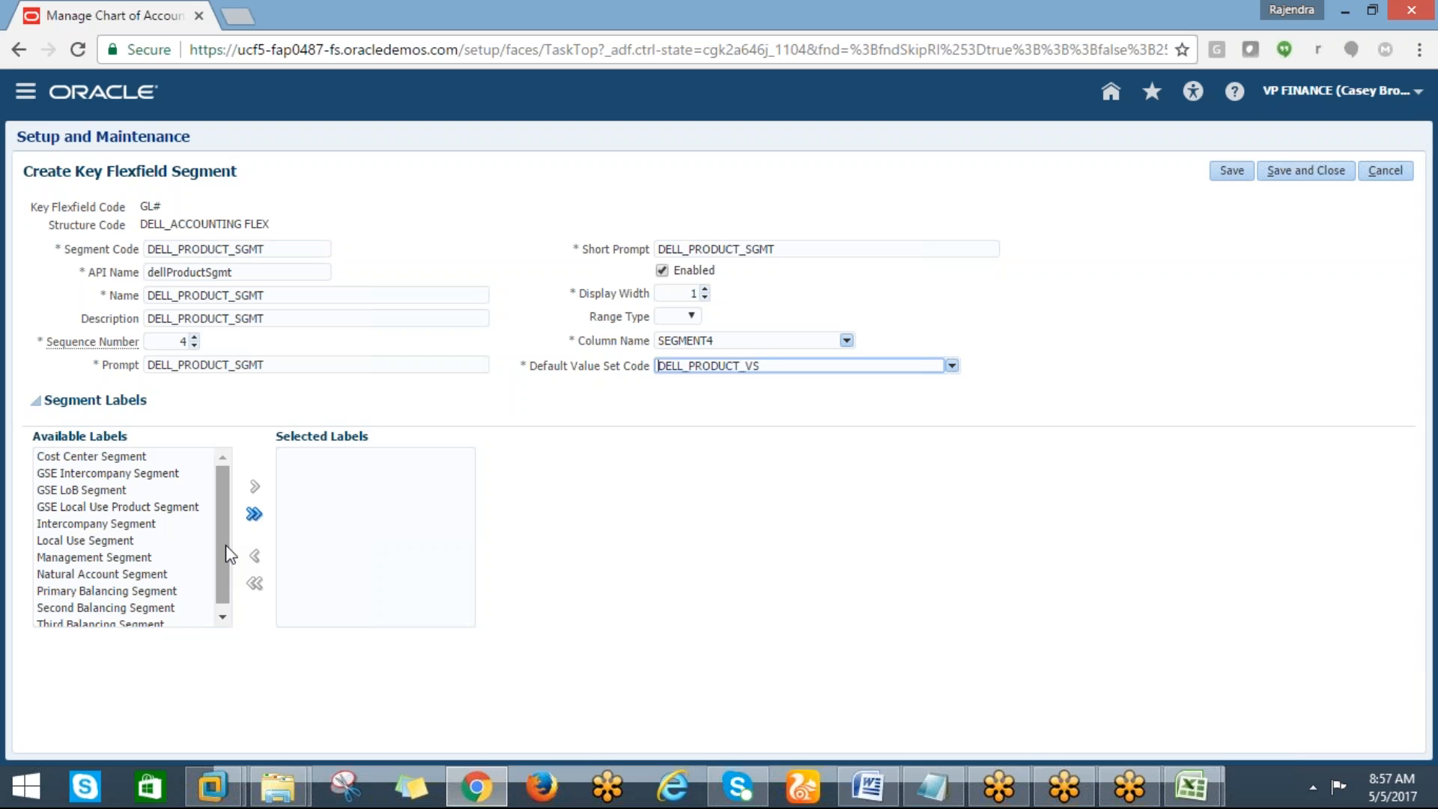
Save and close the new product segment and the DELL_ACCOUNTING FLEX structure
{"action": "left_click", "coordinate": [1292, 169]}
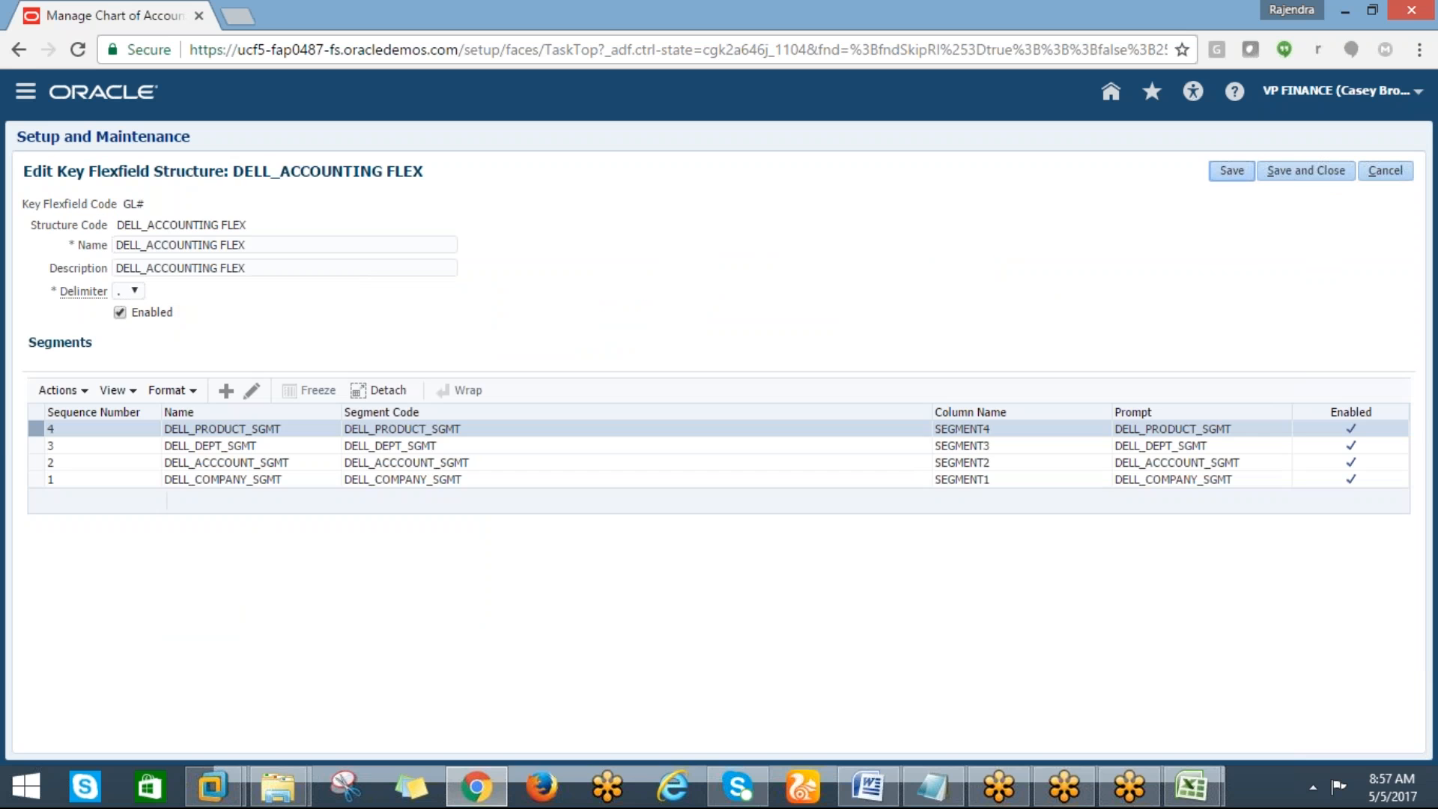
{"action": "left_click", "coordinate": [1292, 179]}
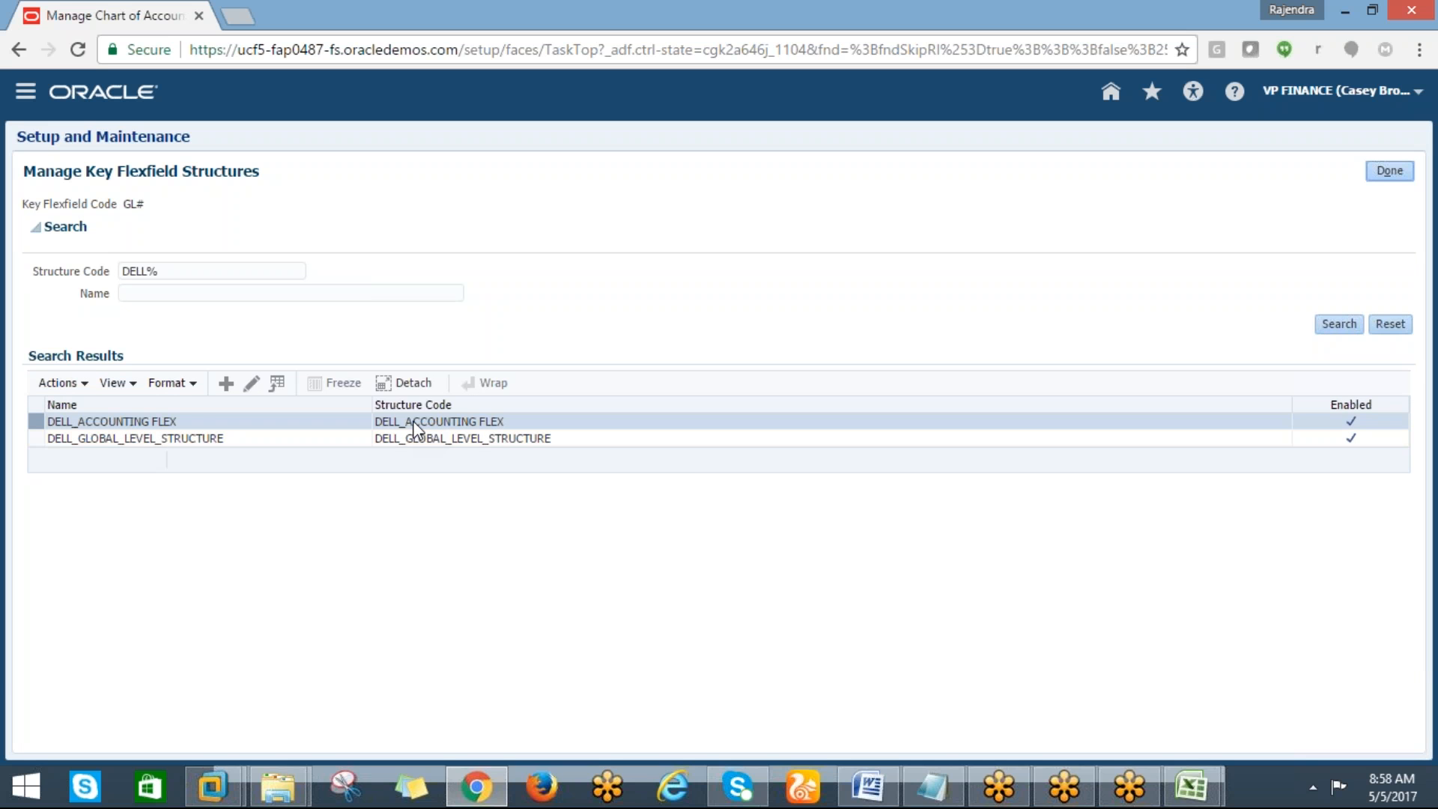
Reopen the DELL_ACCOUNTING FLEX structure to review its segment order, then close it and leave the structure manager
{"action": "left_click", "coordinate": [253, 385]}
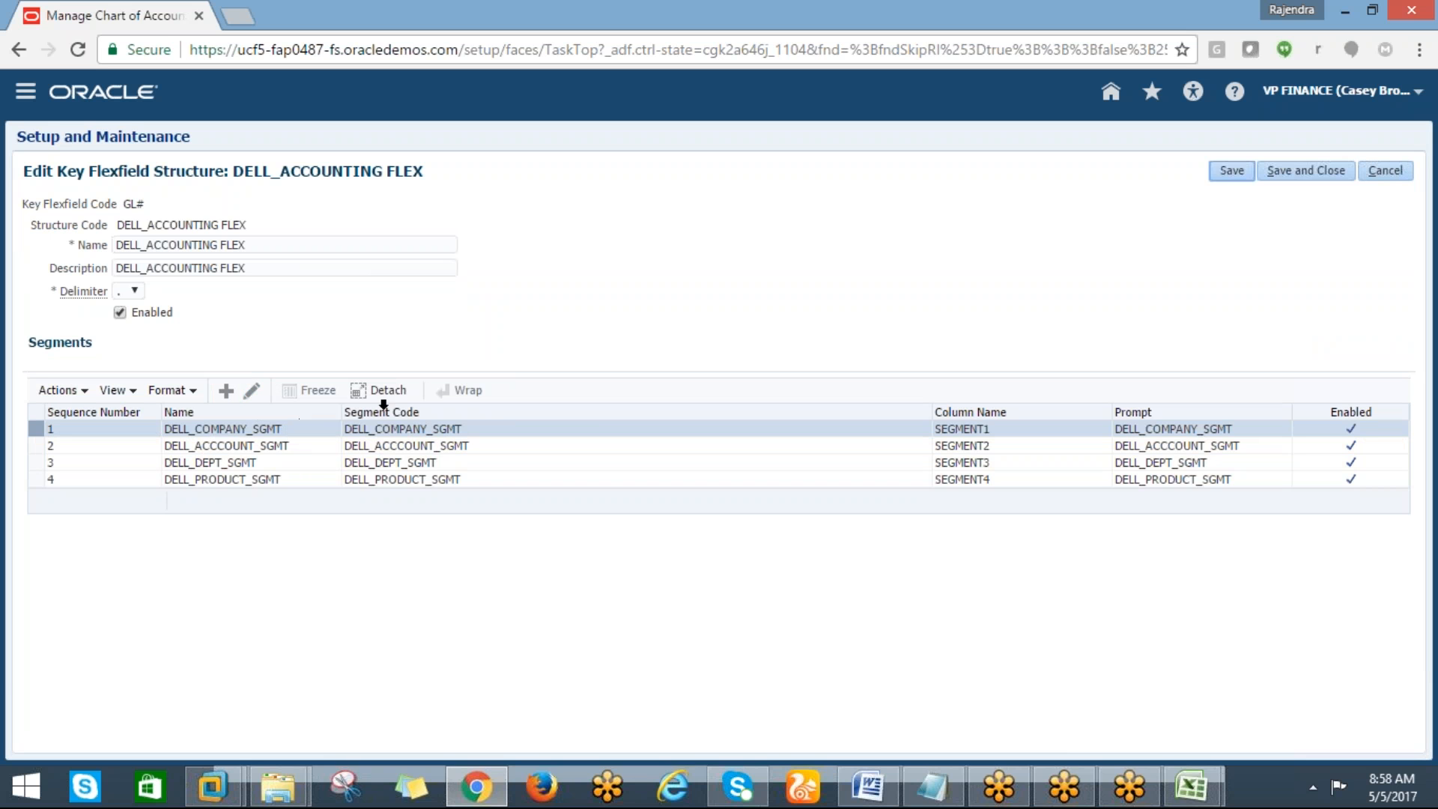
{"action": "left_click", "coordinate": [1313, 179]}
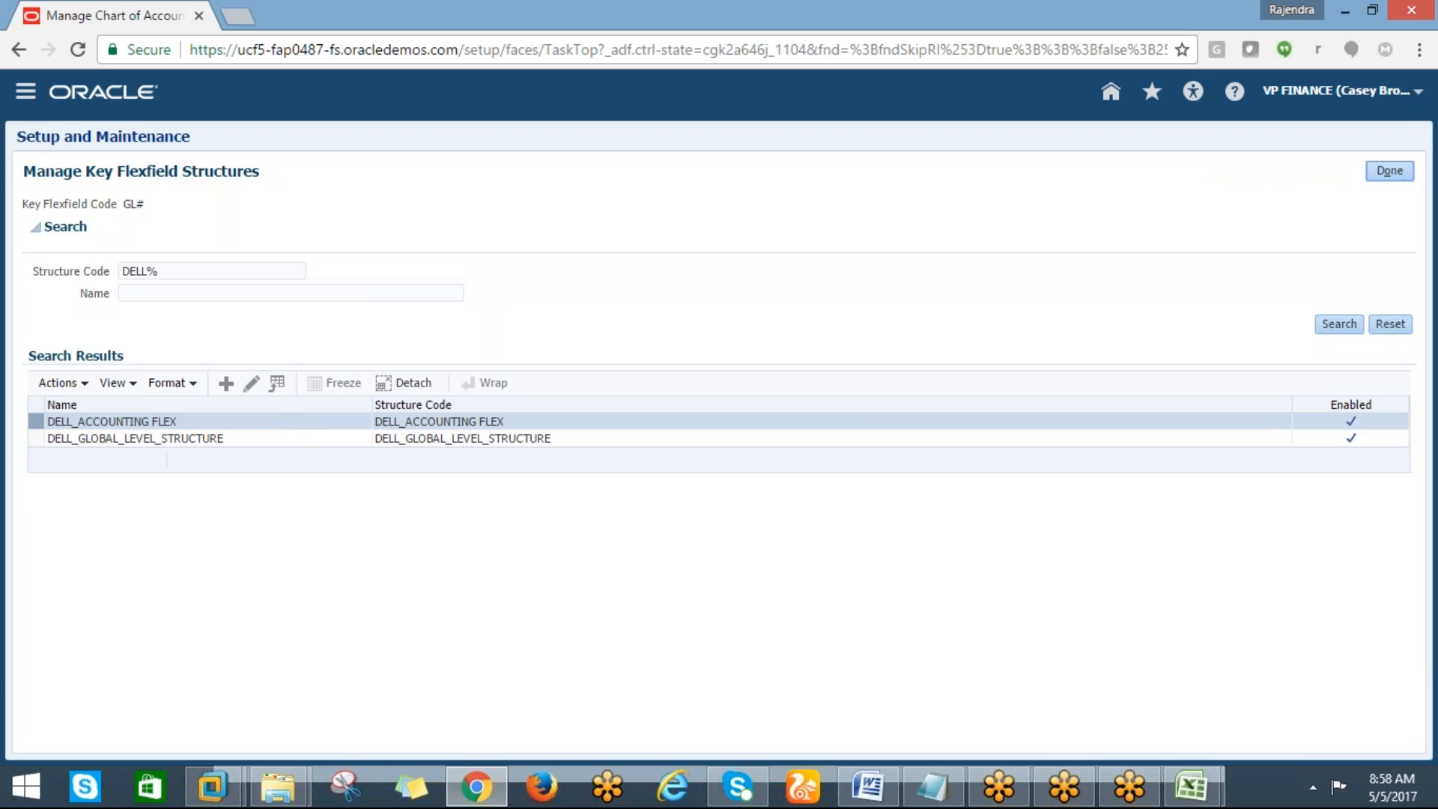
{"action": "left_click", "coordinate": [1383, 169]}
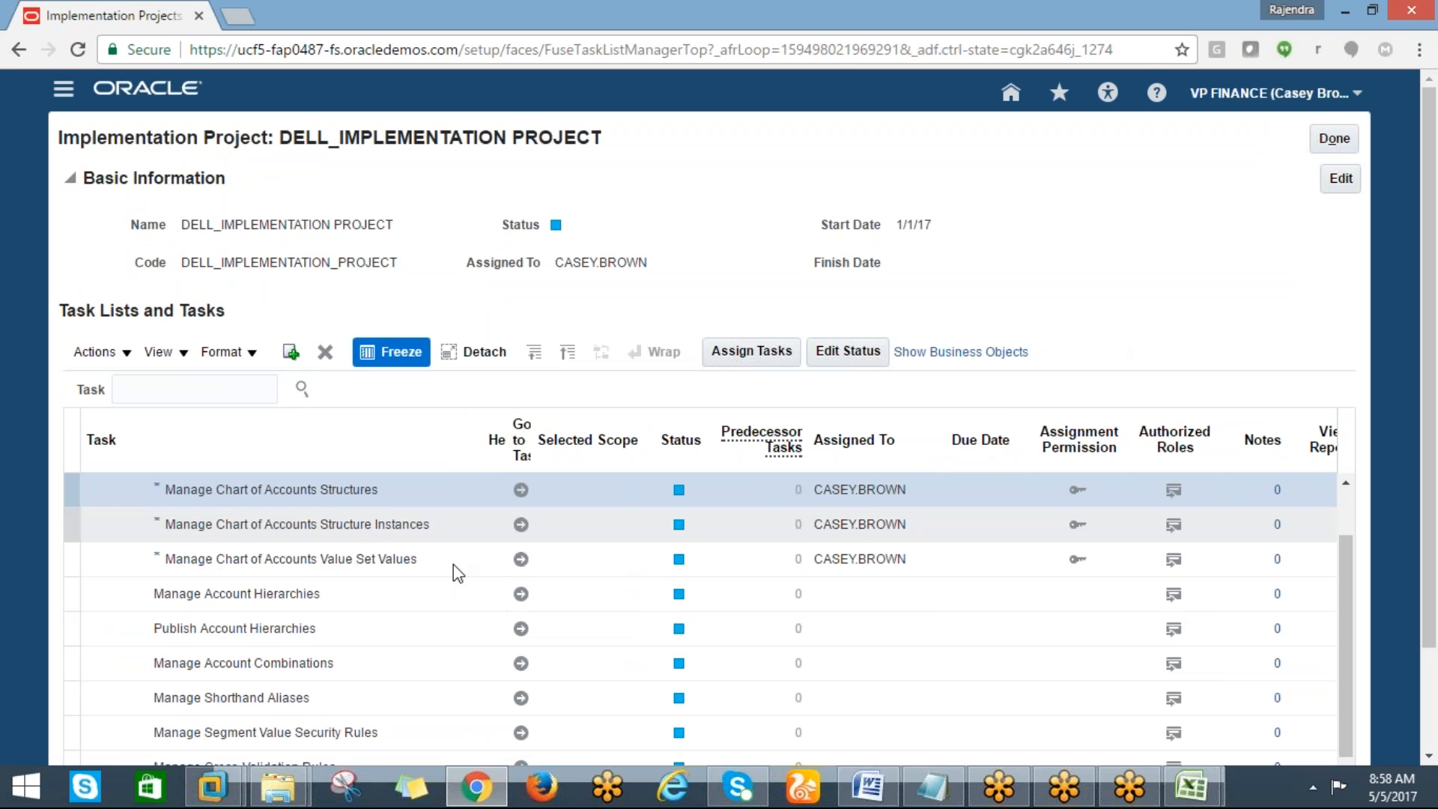
Open the Manage Chart of Accounts Value Set Values task from the implementation project
{"action": "left_click", "coordinate": [521, 560]}
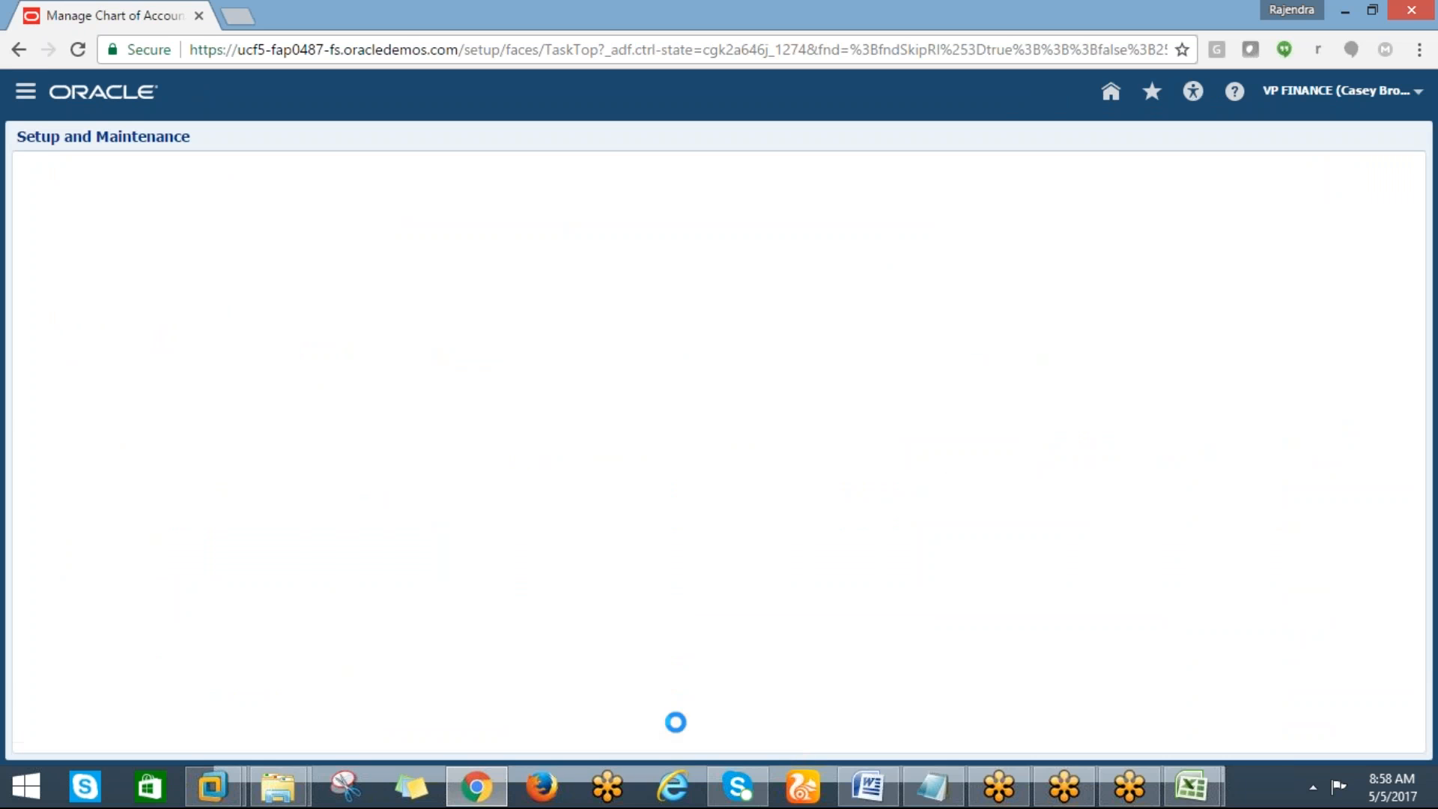
{"action": "mouse_move", "coordinate": [1198, 786]}
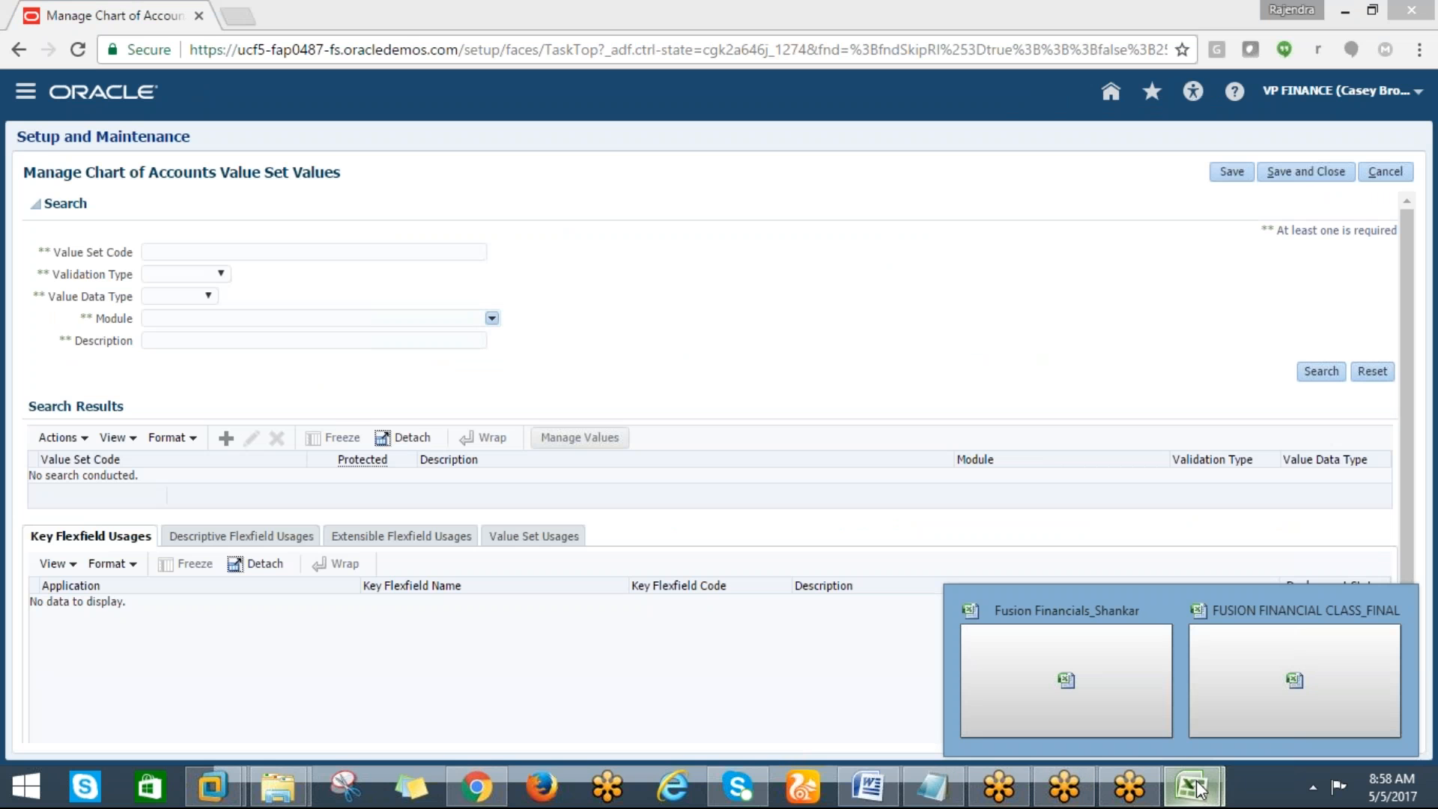
Review the tracking workbooks for the next task, manage chart of account value set values
{"action": "left_click", "coordinate": [1107, 713]}
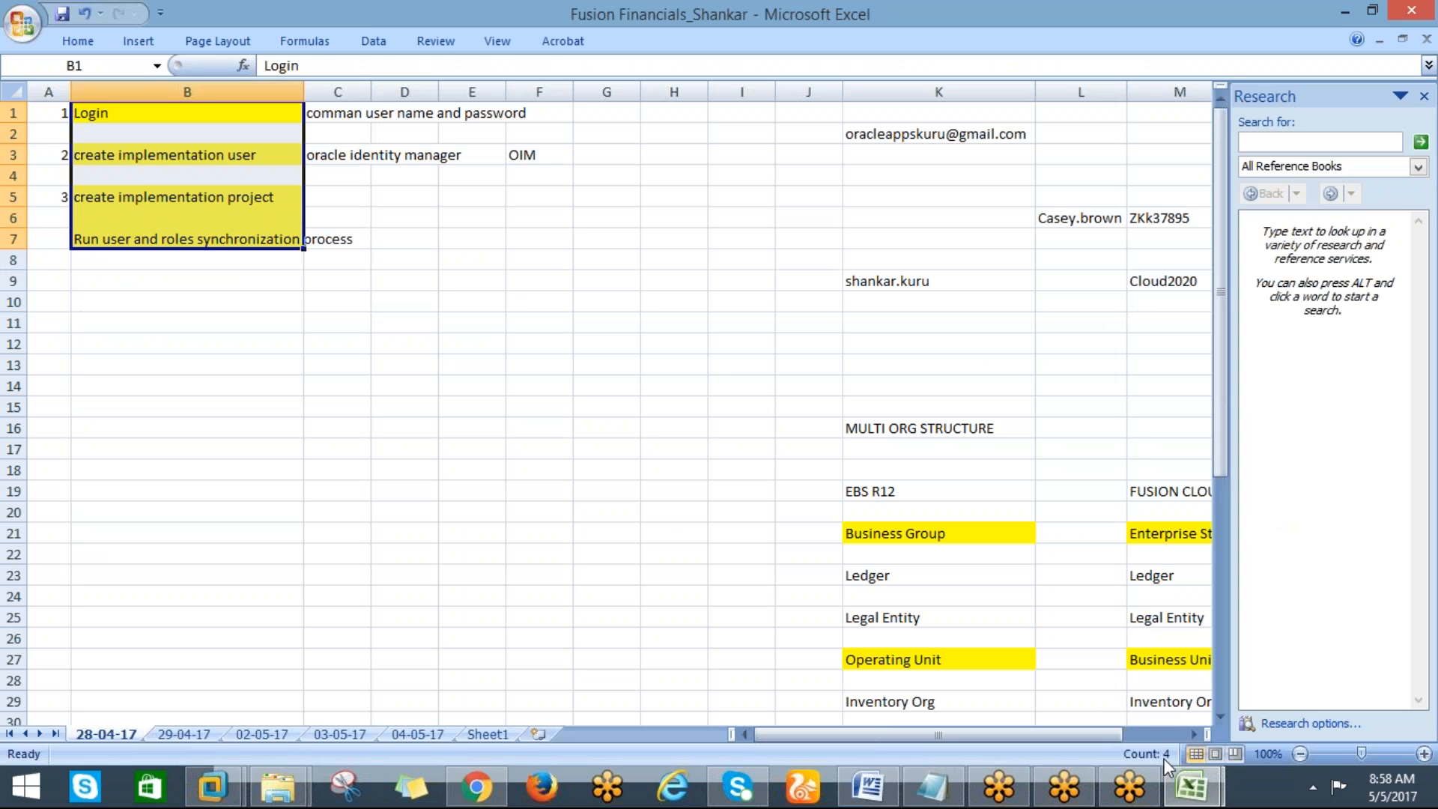
{"action": "left_click", "coordinate": [517, 389]}
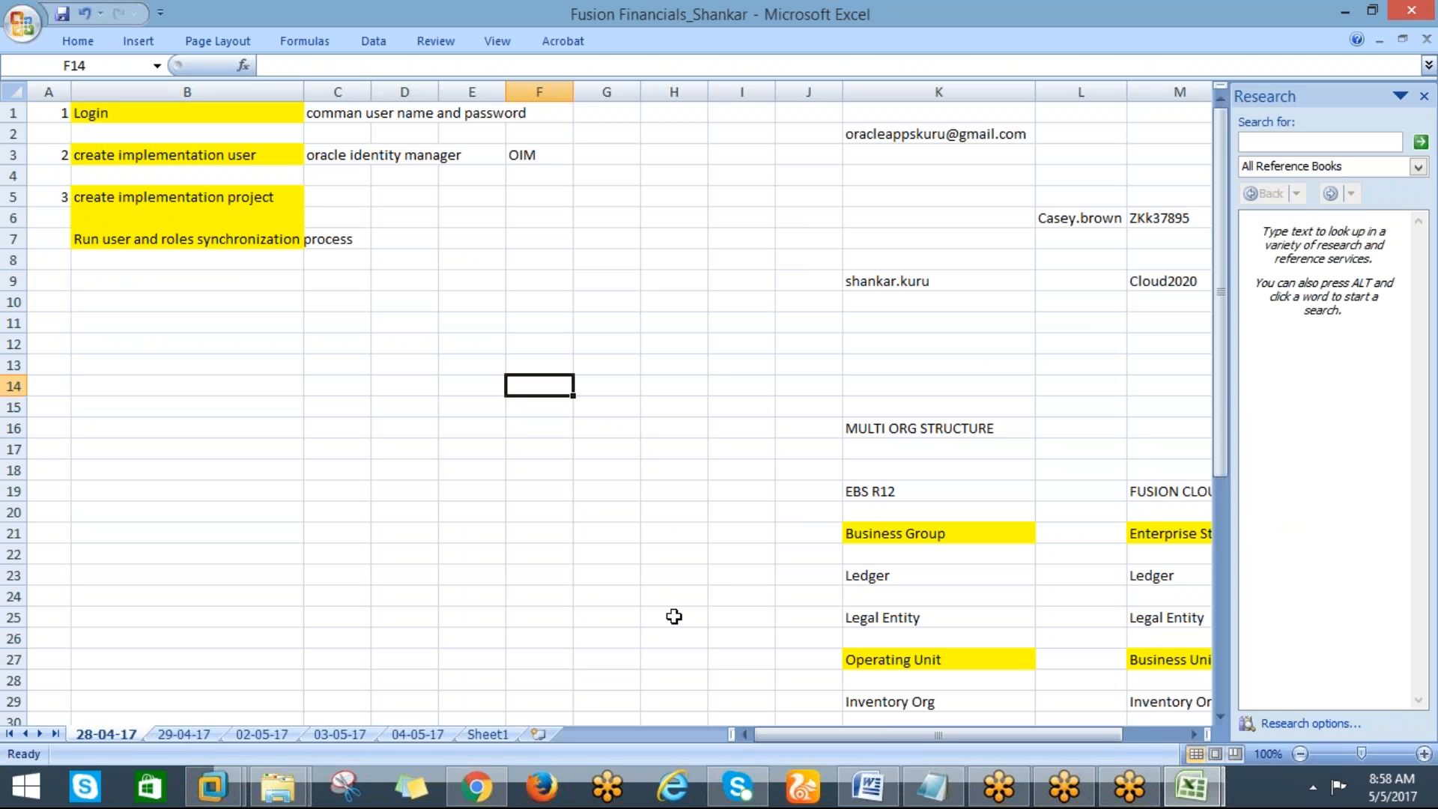
{"action": "left_click", "coordinate": [472, 788]}
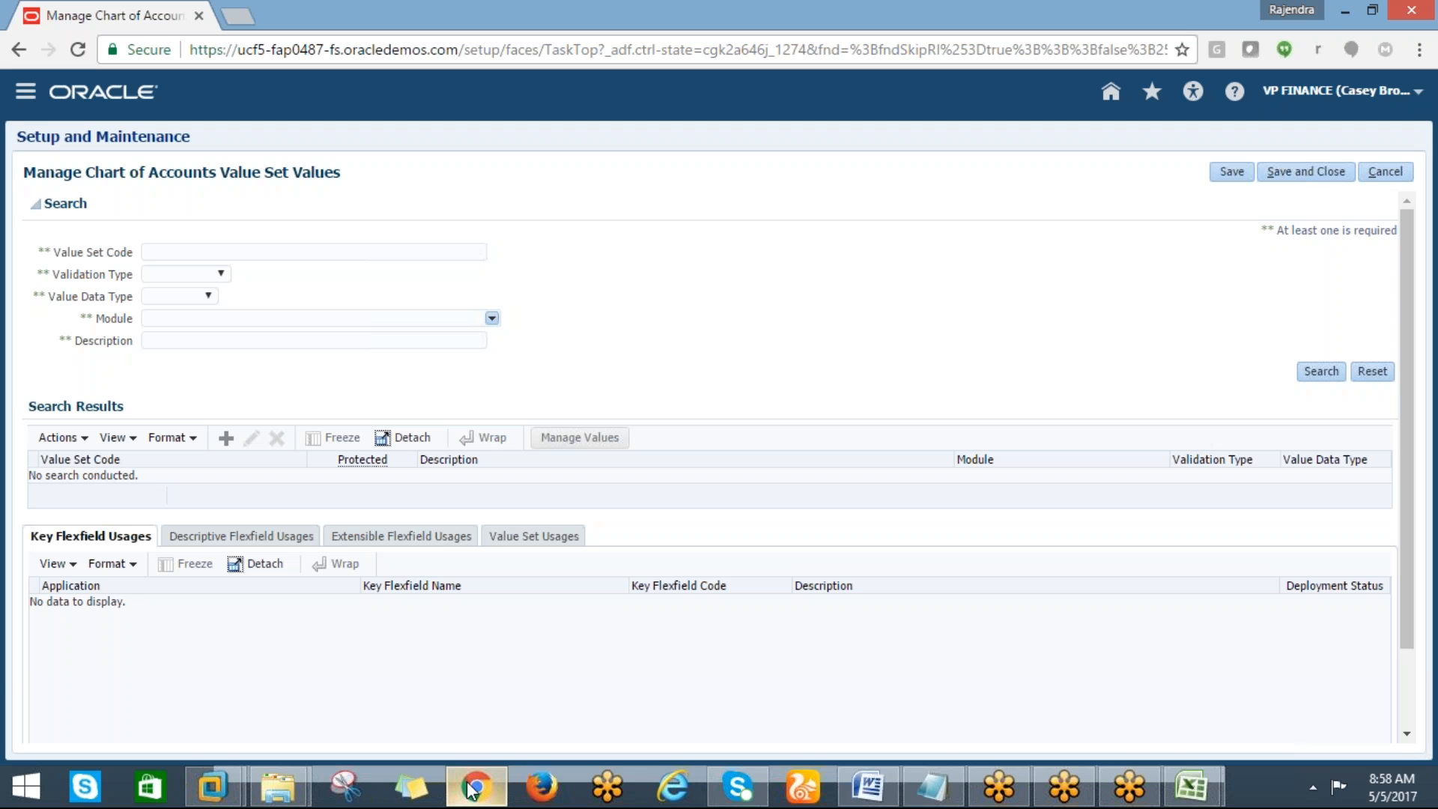
{"action": "left_click", "coordinate": [1322, 33]}
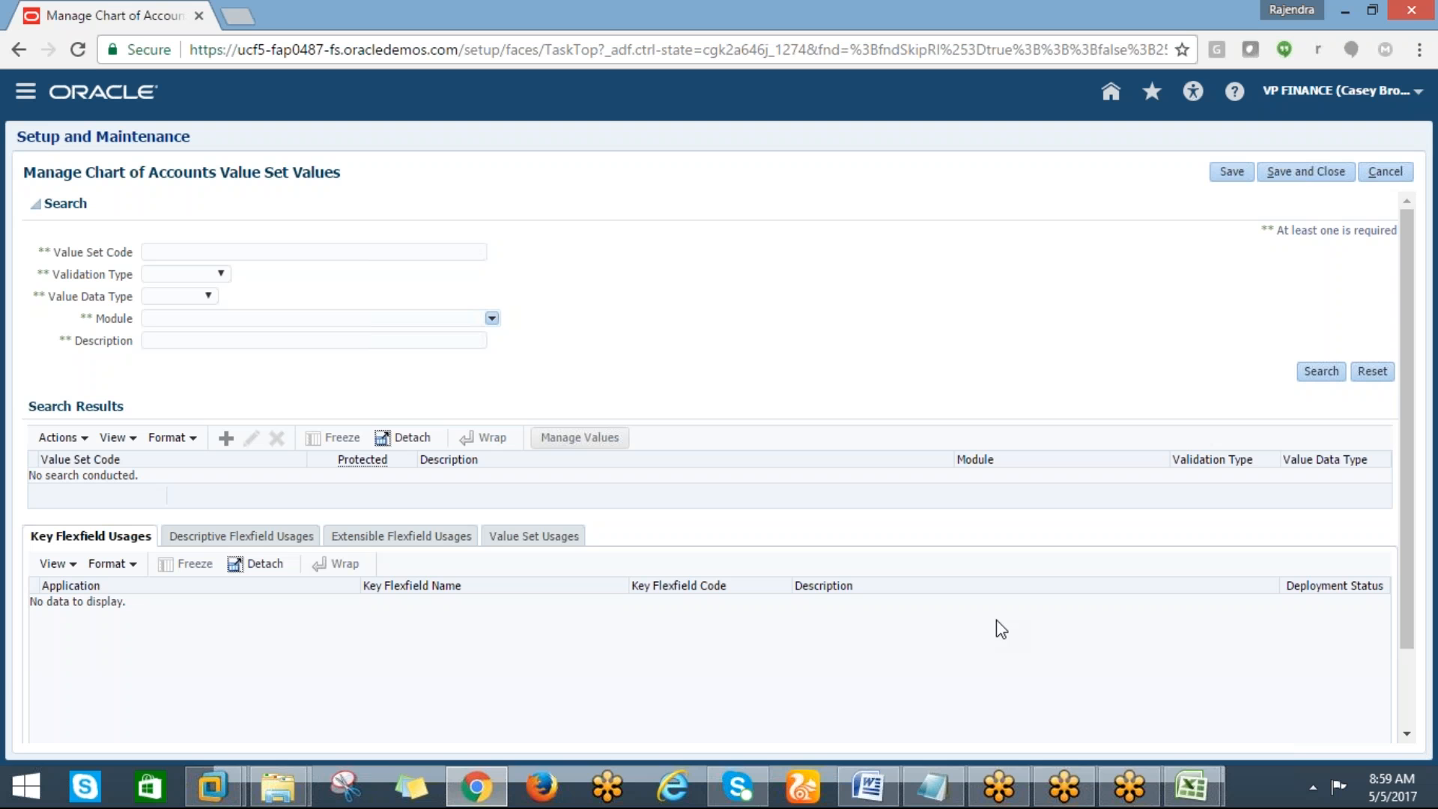
{"action": "left_click", "coordinate": [1191, 792]}
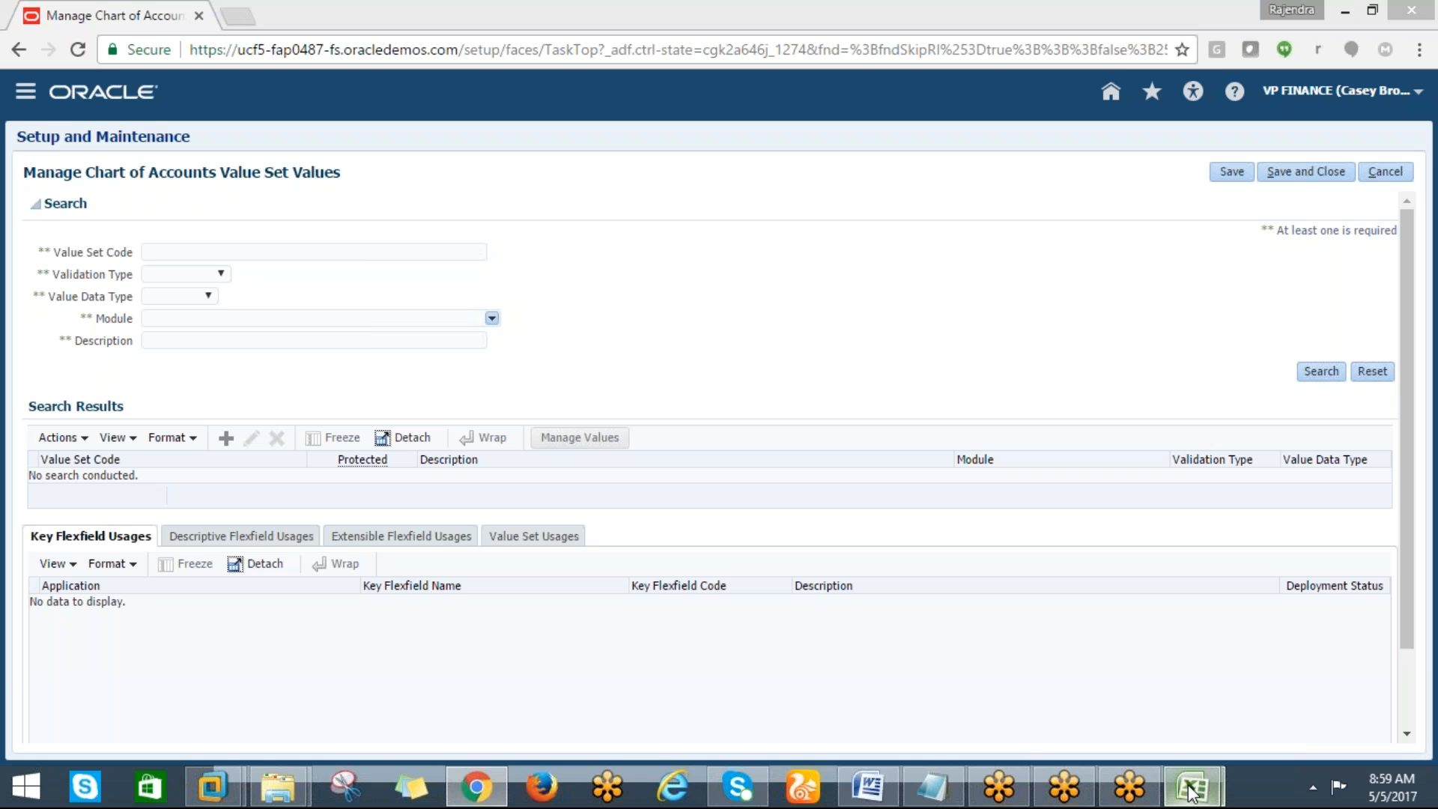
{"action": "left_click", "coordinate": [1191, 791]}
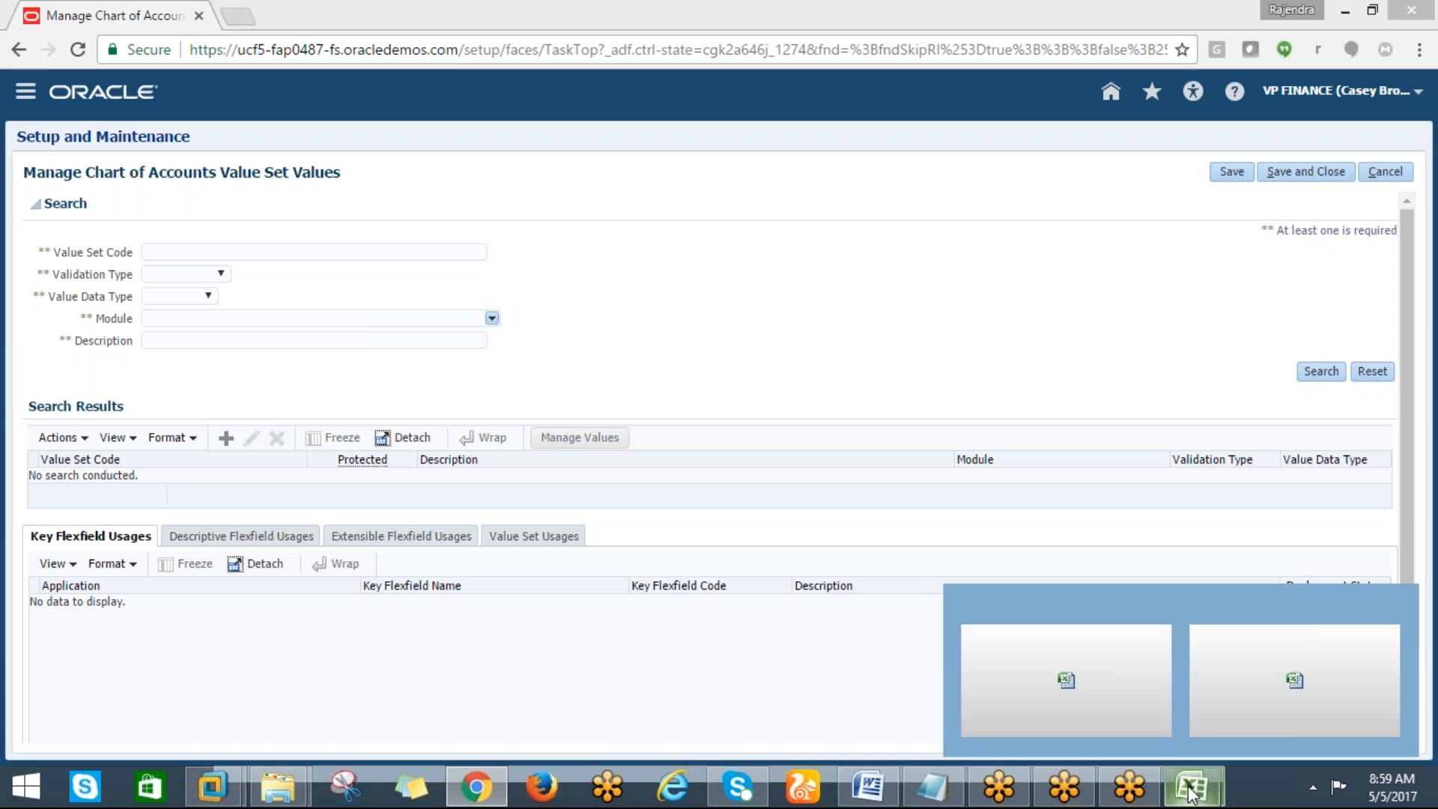
{"action": "left_click", "coordinate": [1192, 795]}
{"action": "left_click", "coordinate": [1193, 796]}
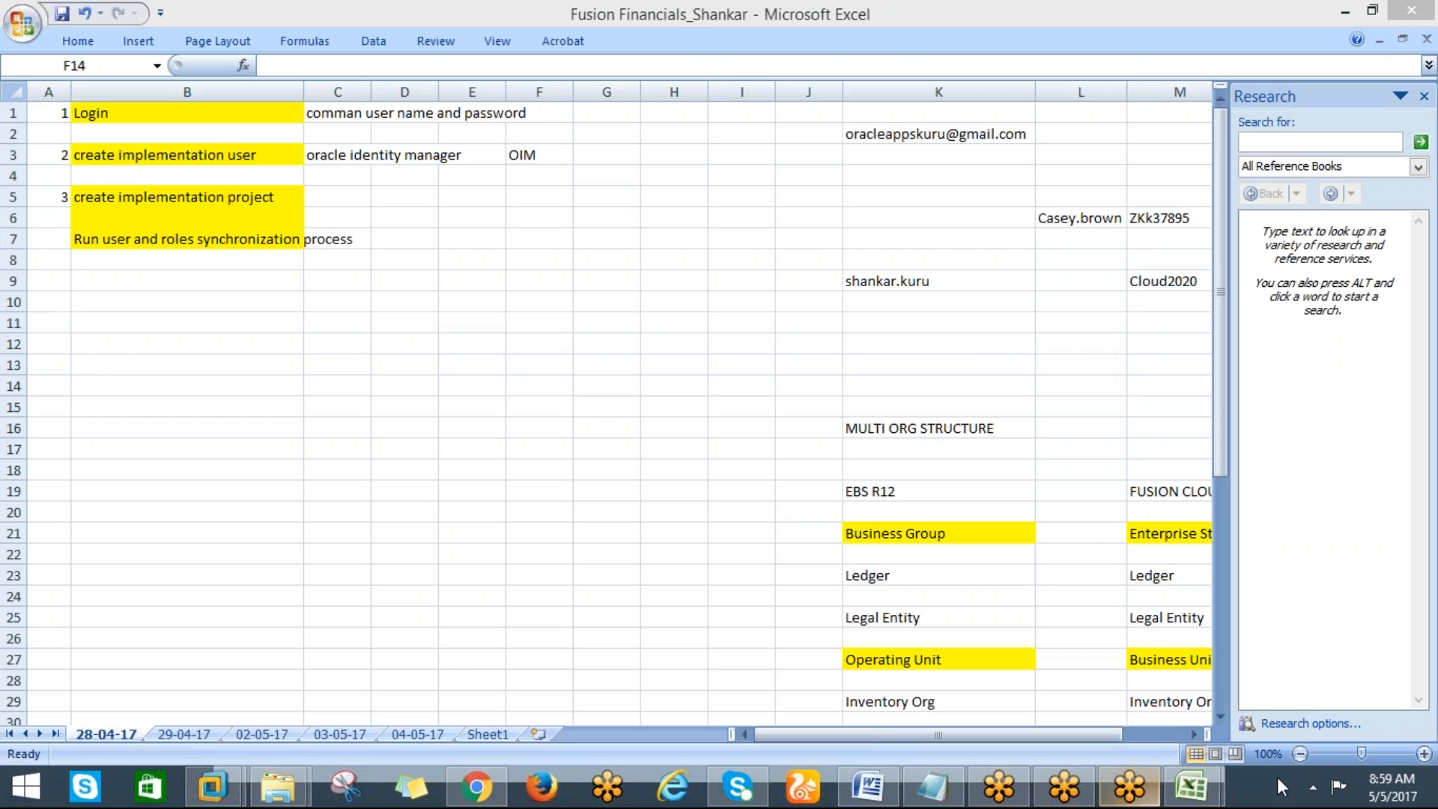
{"action": "mouse_move", "coordinate": [1199, 800]}
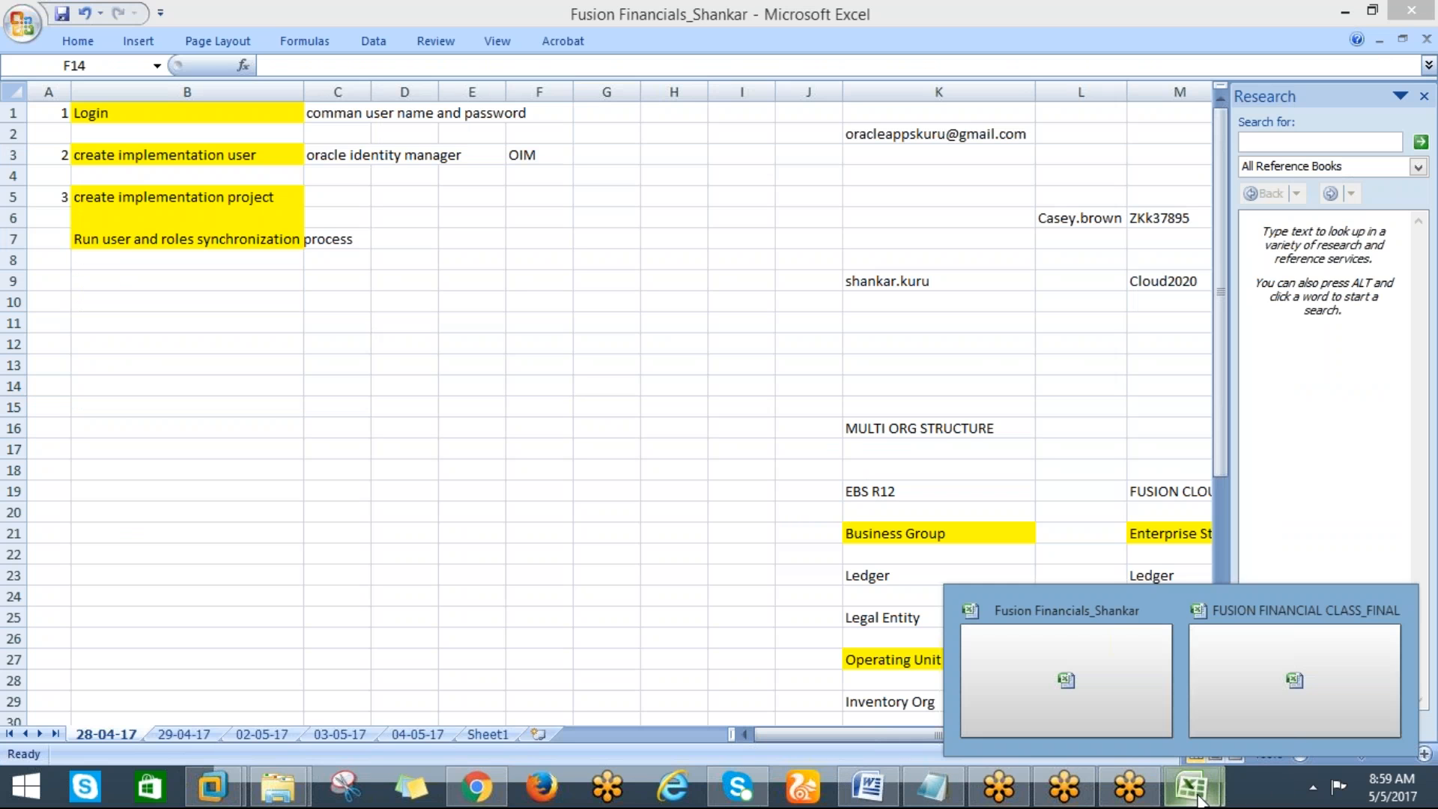
{"action": "left_click", "coordinate": [1232, 711]}
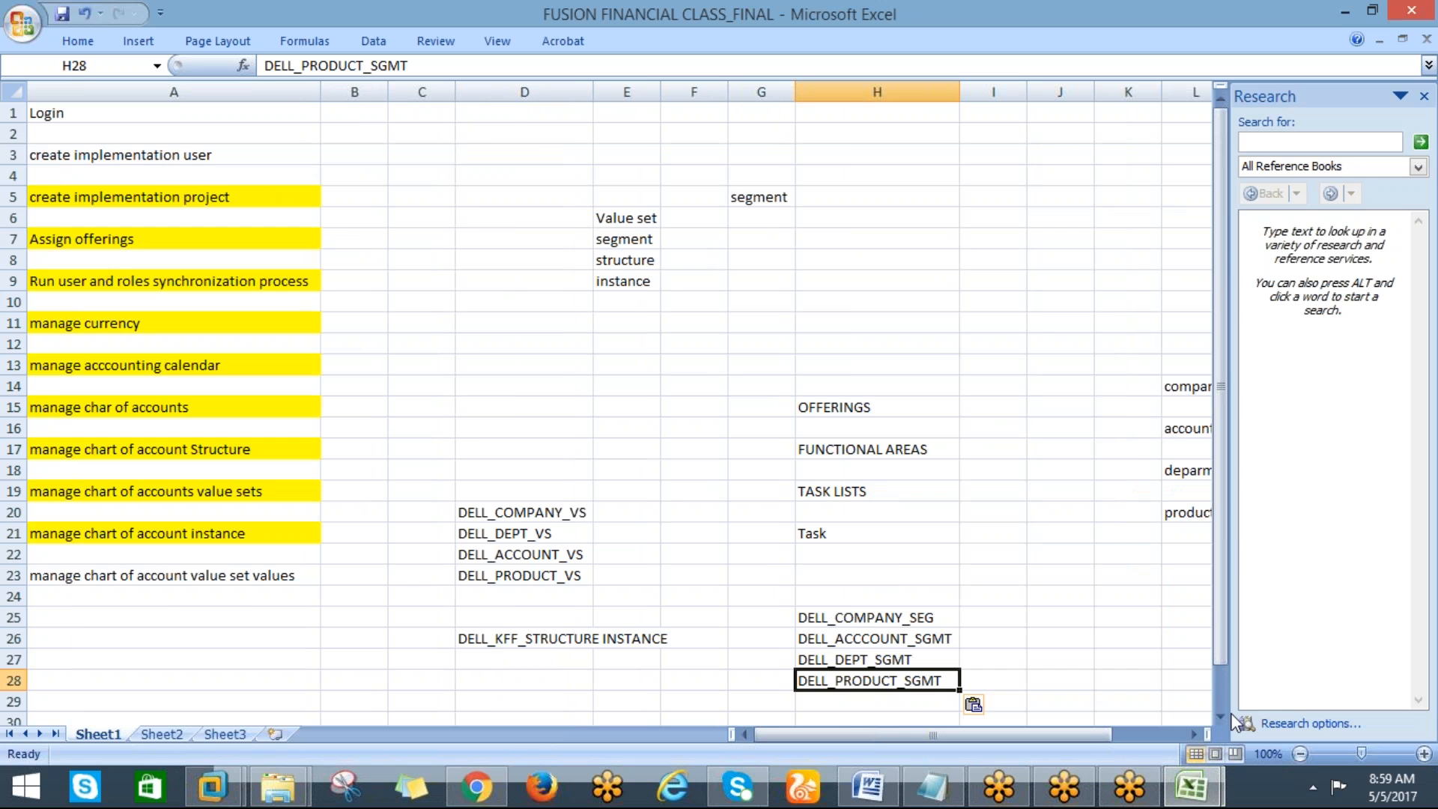
{"action": "left_click", "coordinate": [896, 602]}
{"action": "key", "text": "Down"}
{"action": "key", "text": "Down"}
{"action": "key", "text": "Down"}
{"action": "key", "text": "Down"}
{"action": "key", "text": "Down"}
{"action": "key", "text": "Up"}
{"action": "key", "text": "Up"}
{"action": "key", "text": "Up"}
{"action": "key", "text": "Up"}
{"action": "key", "text": "Up"}
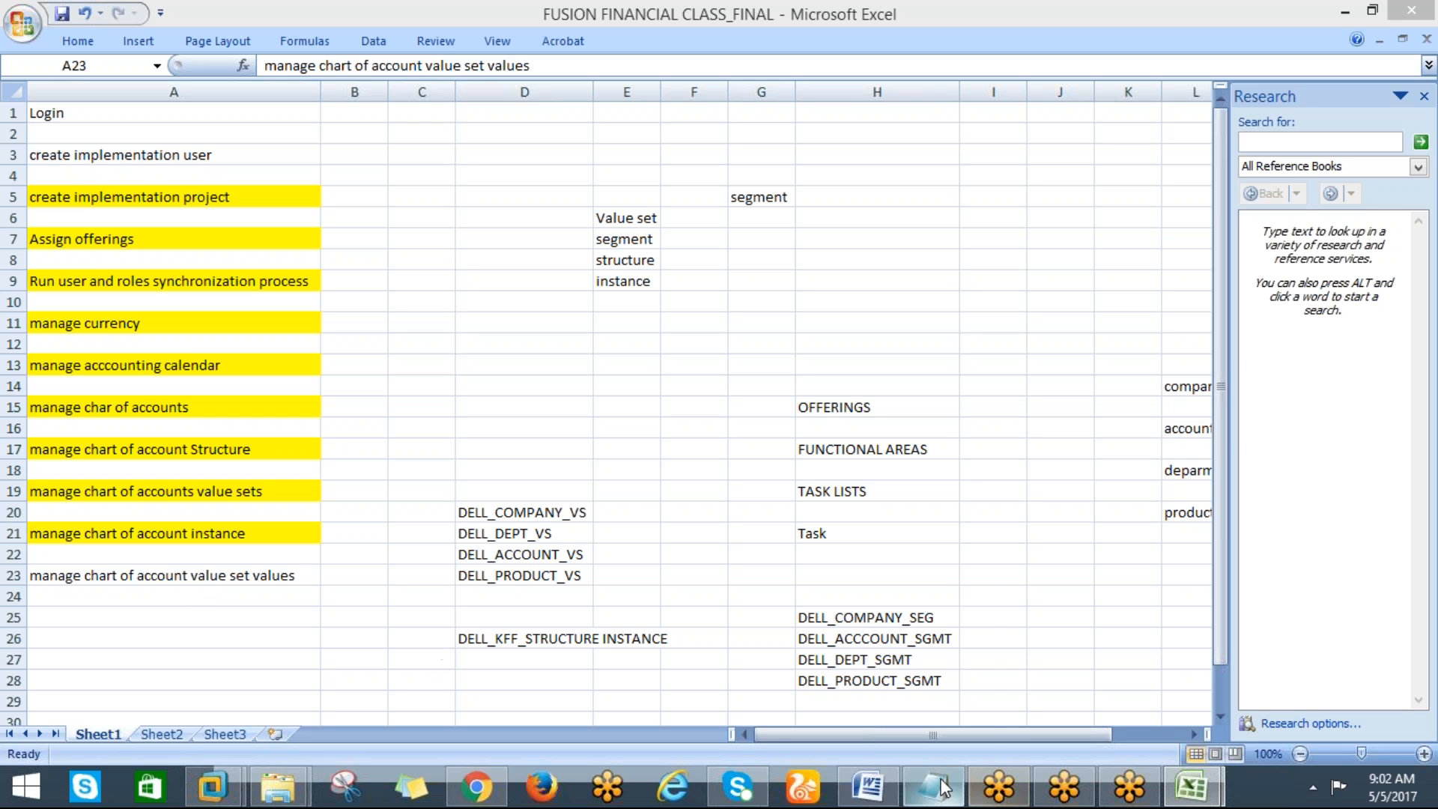
Return to the browser and search the chart of accounts value sets for codes matching DELL%VS%
{"action": "mouse_move", "coordinate": [880, 786]}
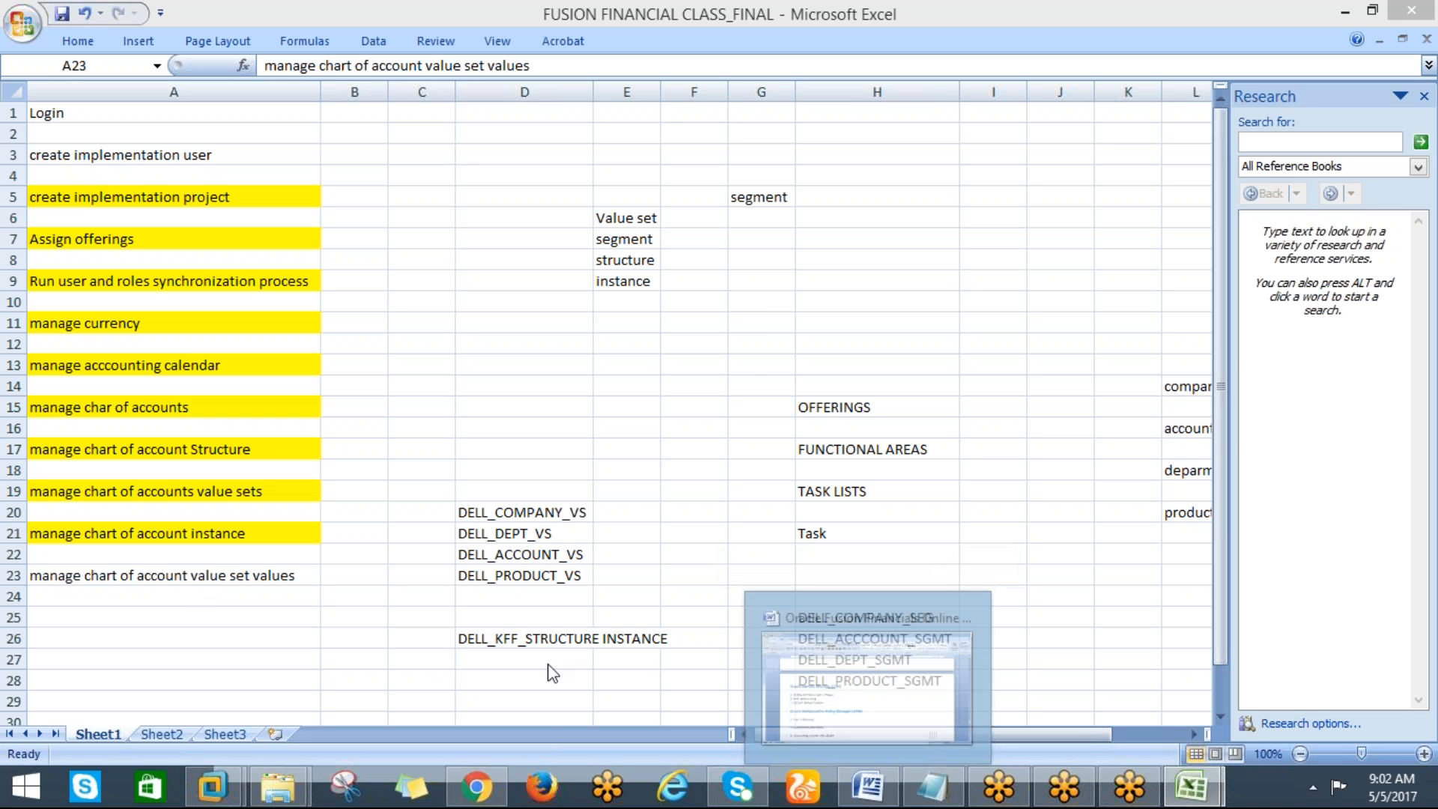
{"action": "left_click", "coordinate": [477, 787]}
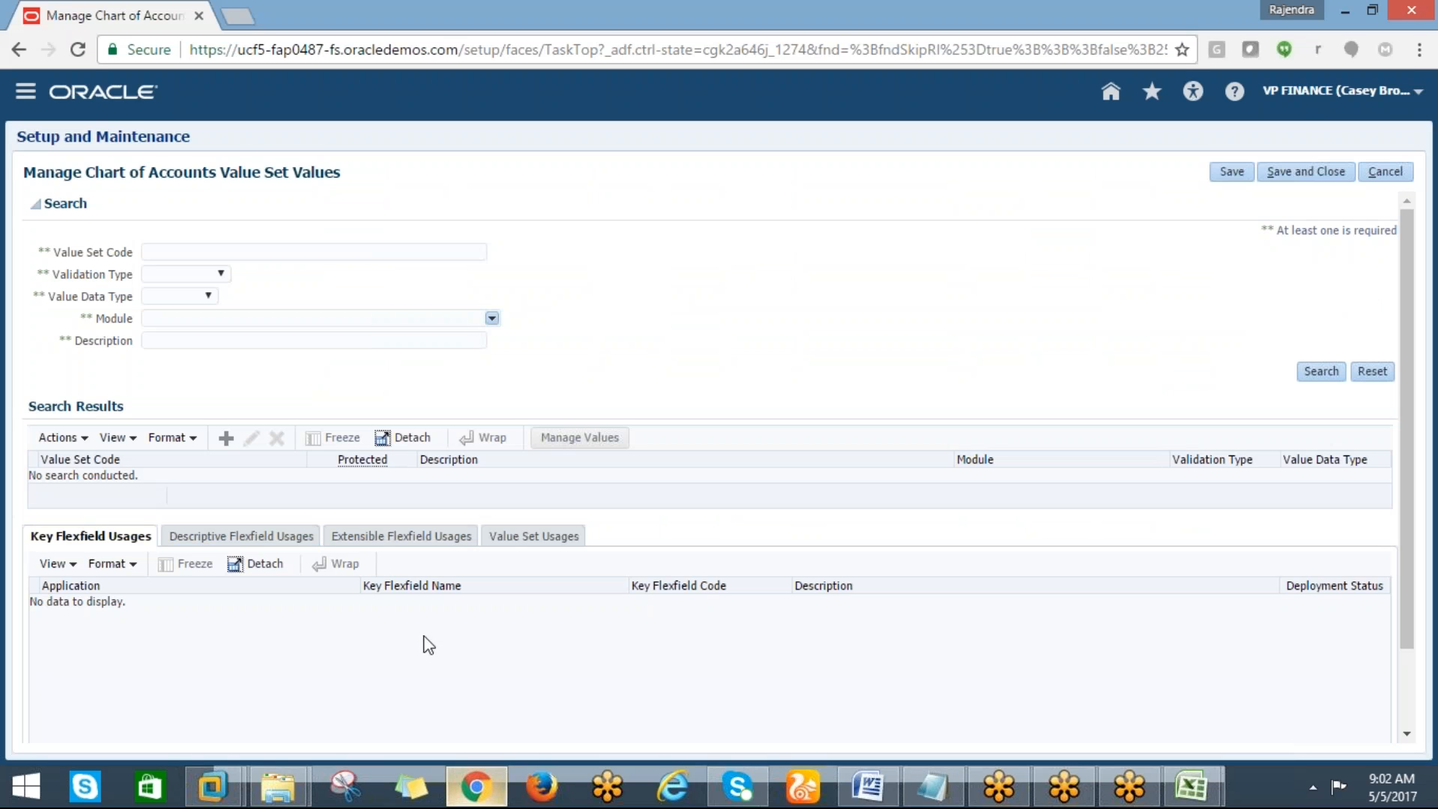
{"action": "left_click", "coordinate": [1406, 51]}
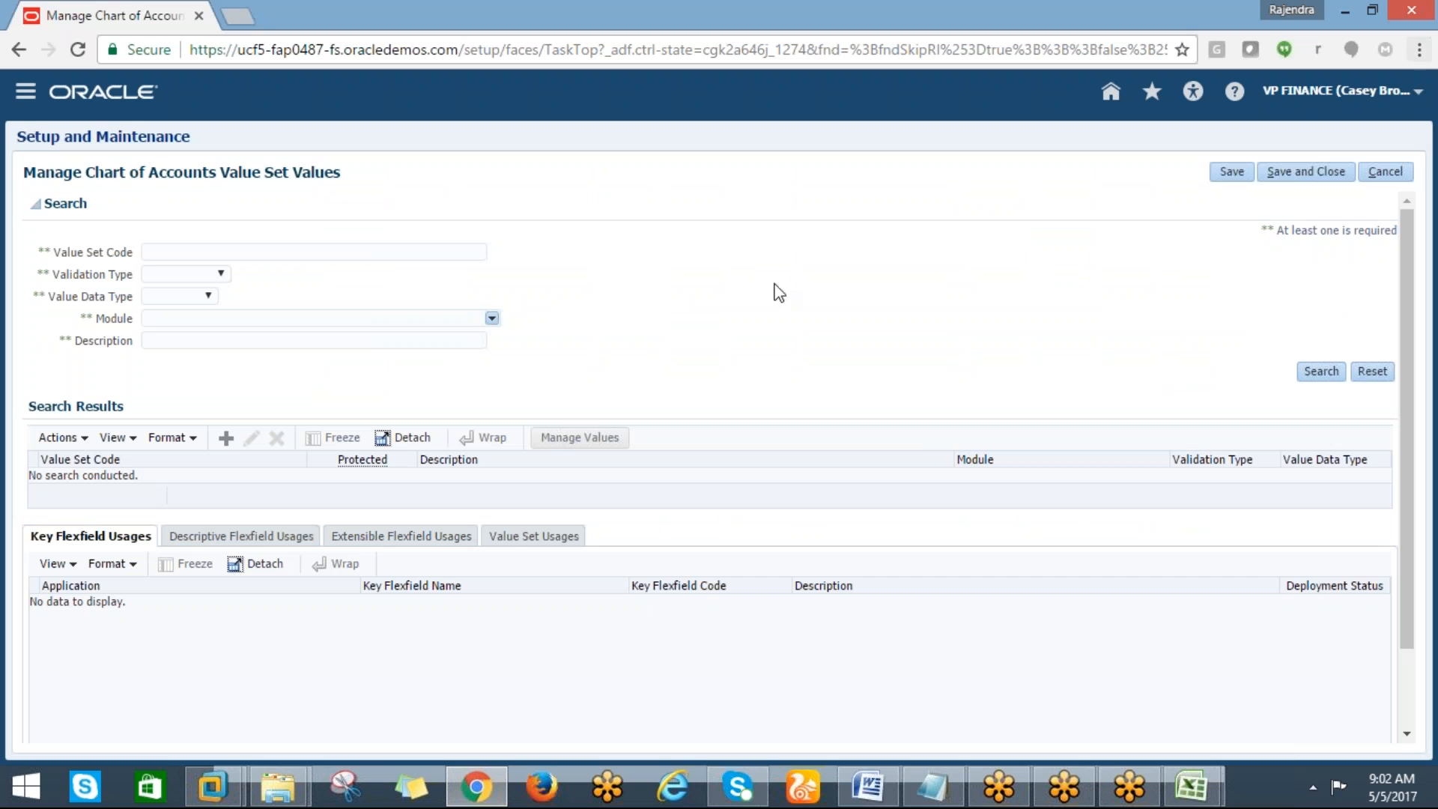
{"action": "left_click", "coordinate": [186, 250]}
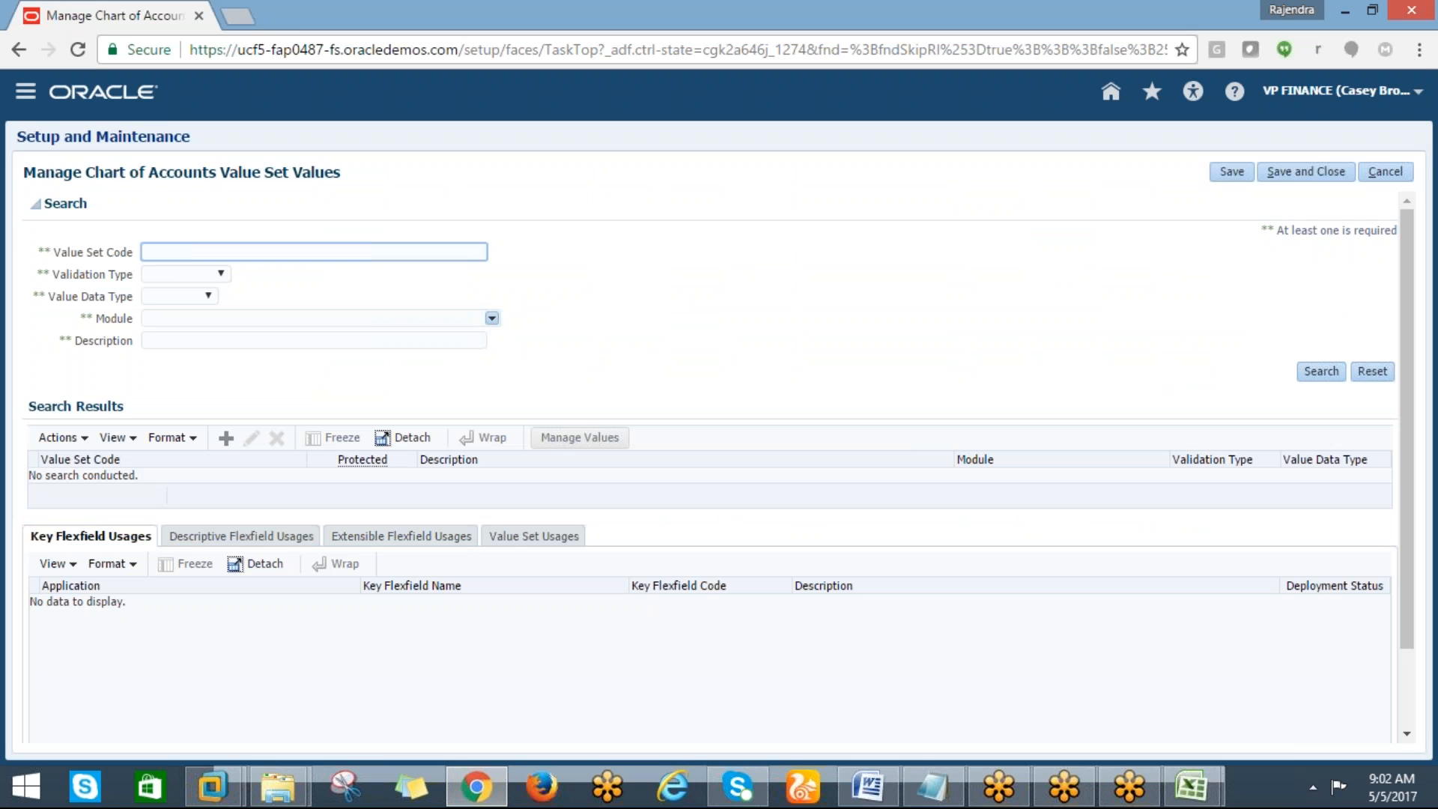
{"action": "type", "text": "DELL%VS%"}
{"action": "left_click", "coordinate": [1320, 372]}
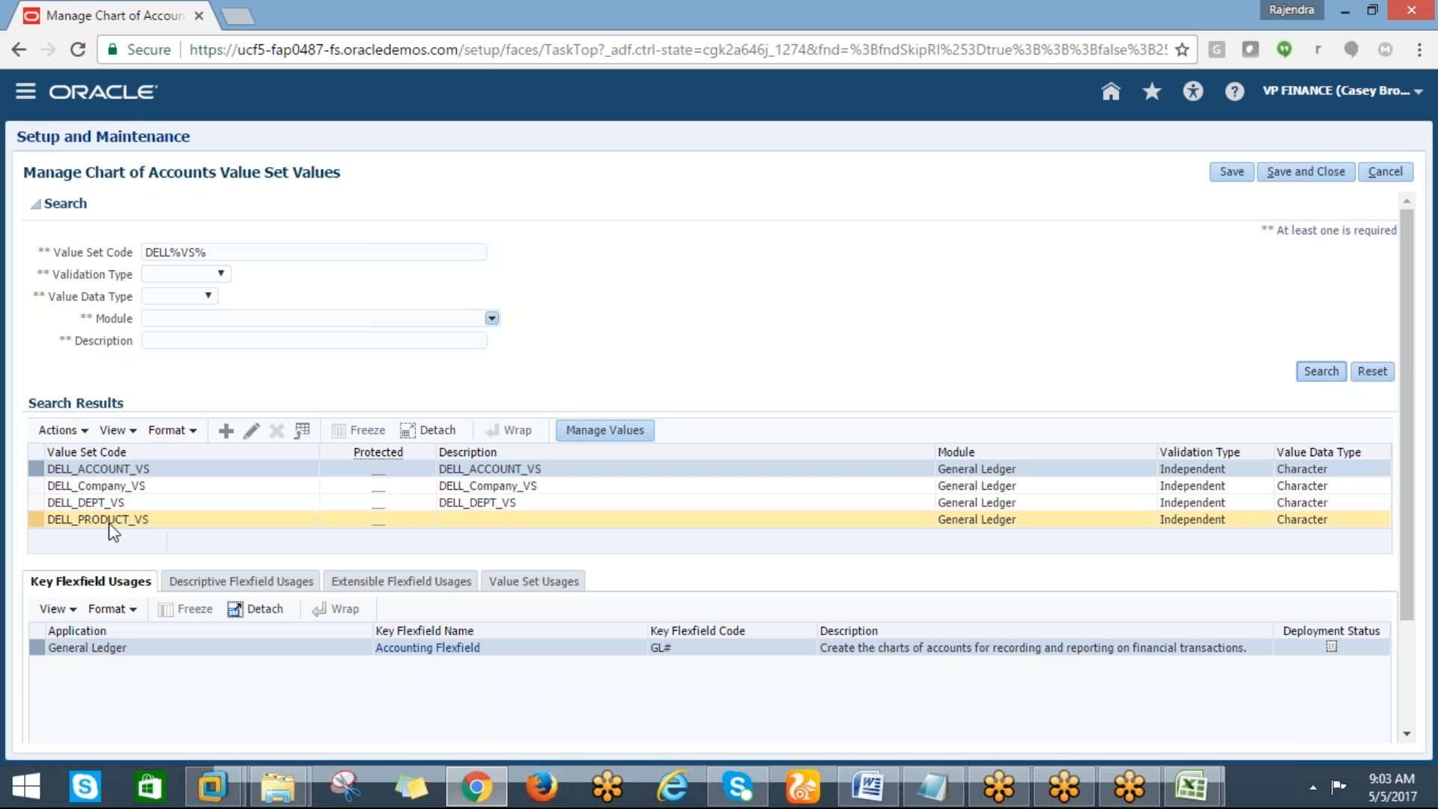
Select the DELL_Company_VS value set and open its values for management
{"action": "left_click", "coordinate": [573, 430]}
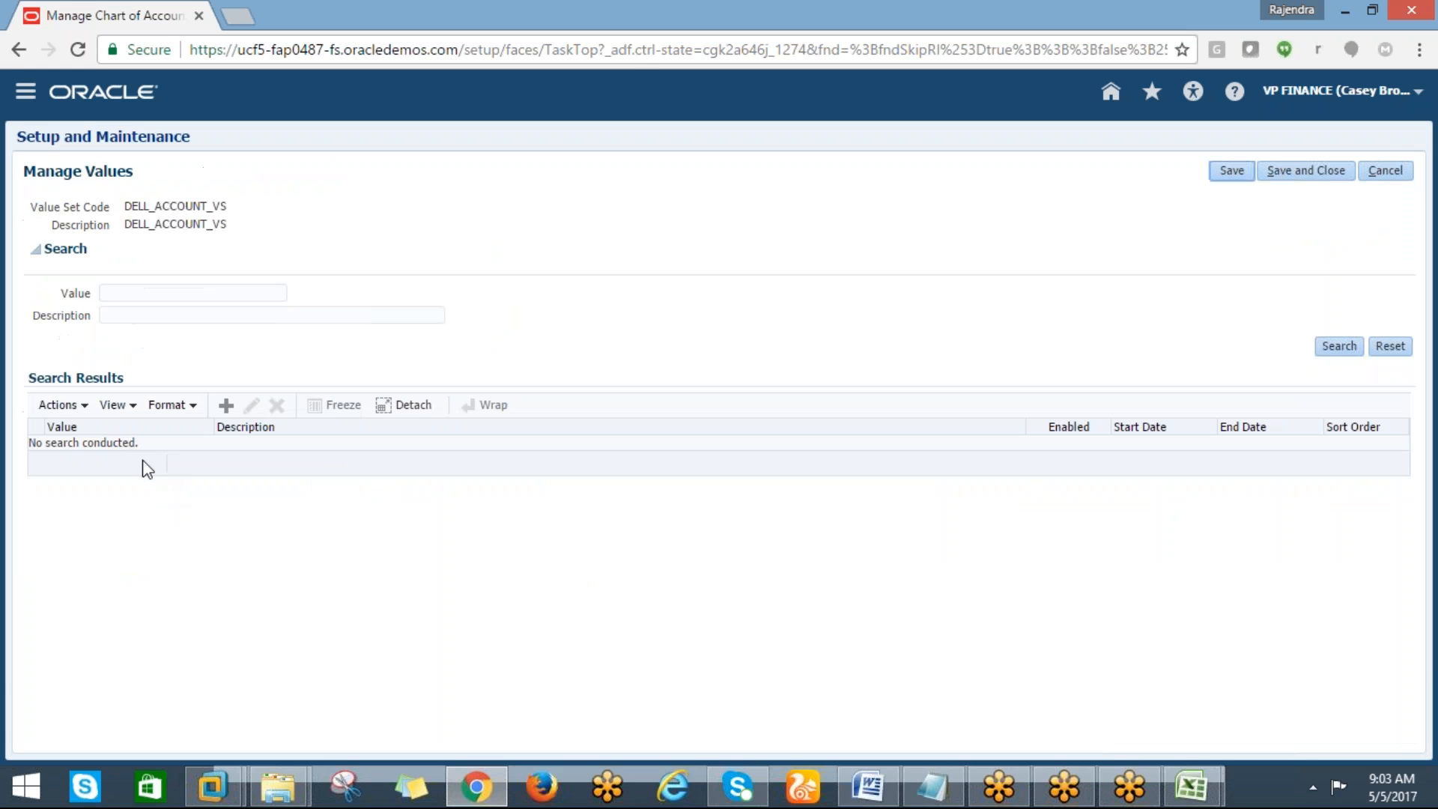
{"action": "left_click", "coordinate": [1378, 170]}
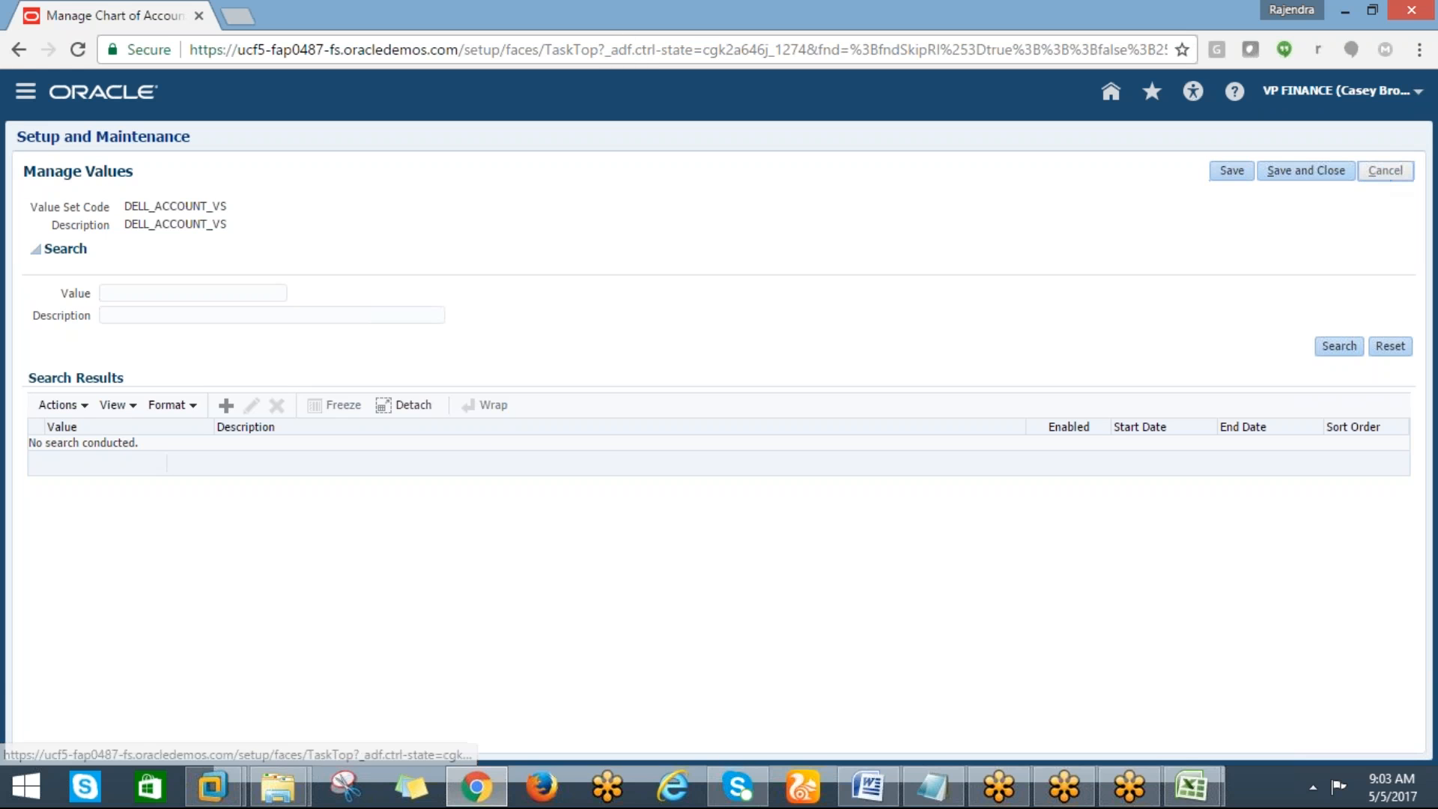
{"action": "left_click", "coordinate": [123, 504]}
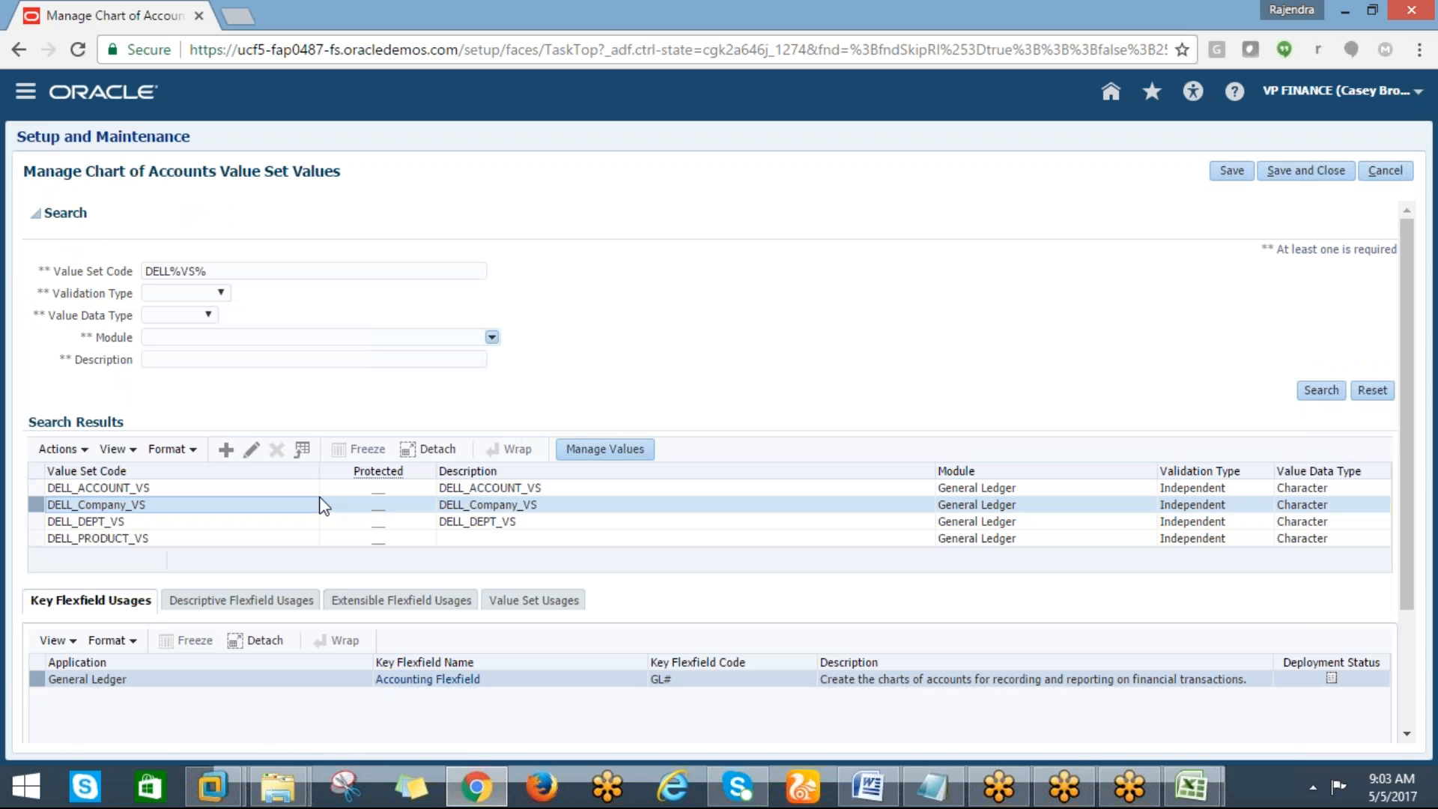
{"action": "left_click", "coordinate": [589, 448]}
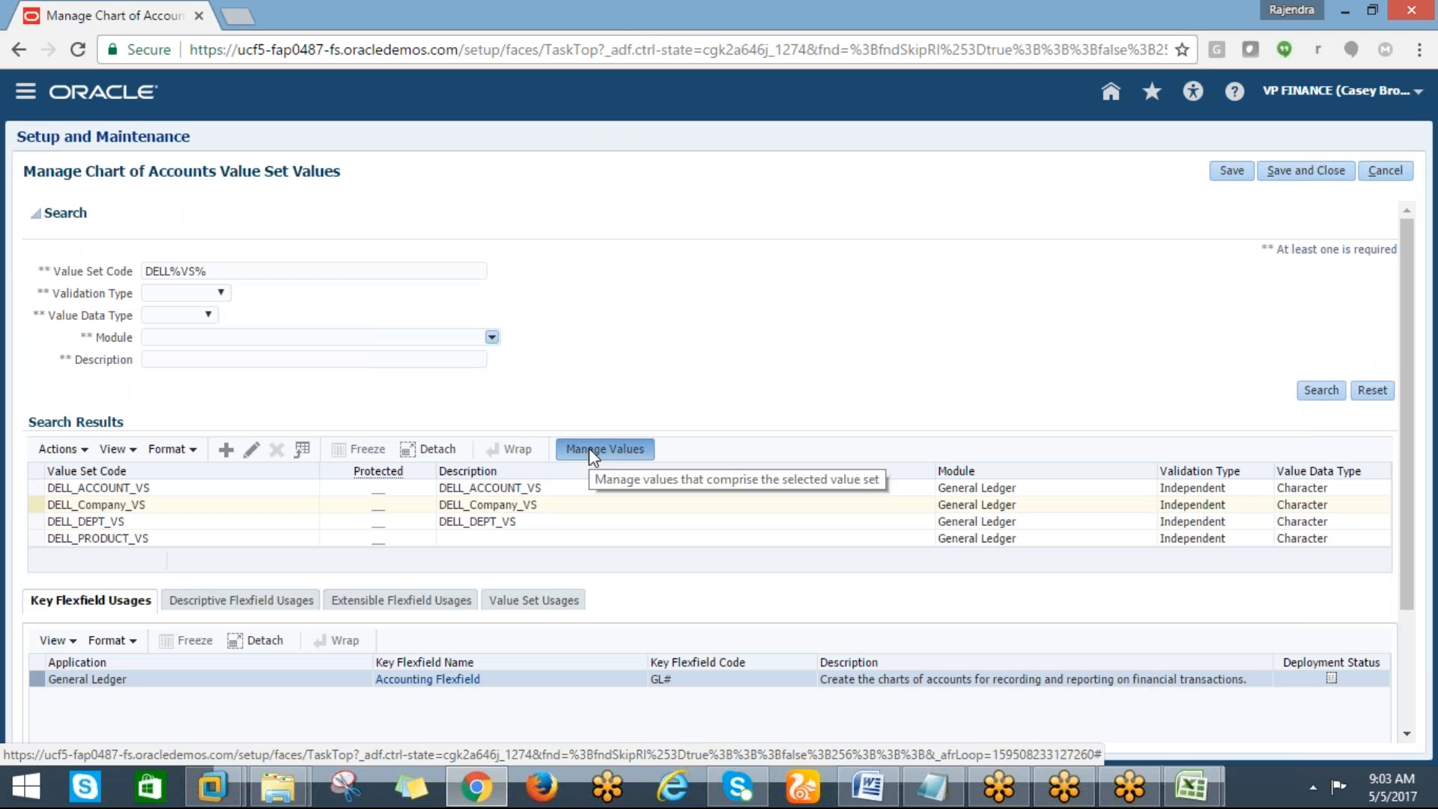
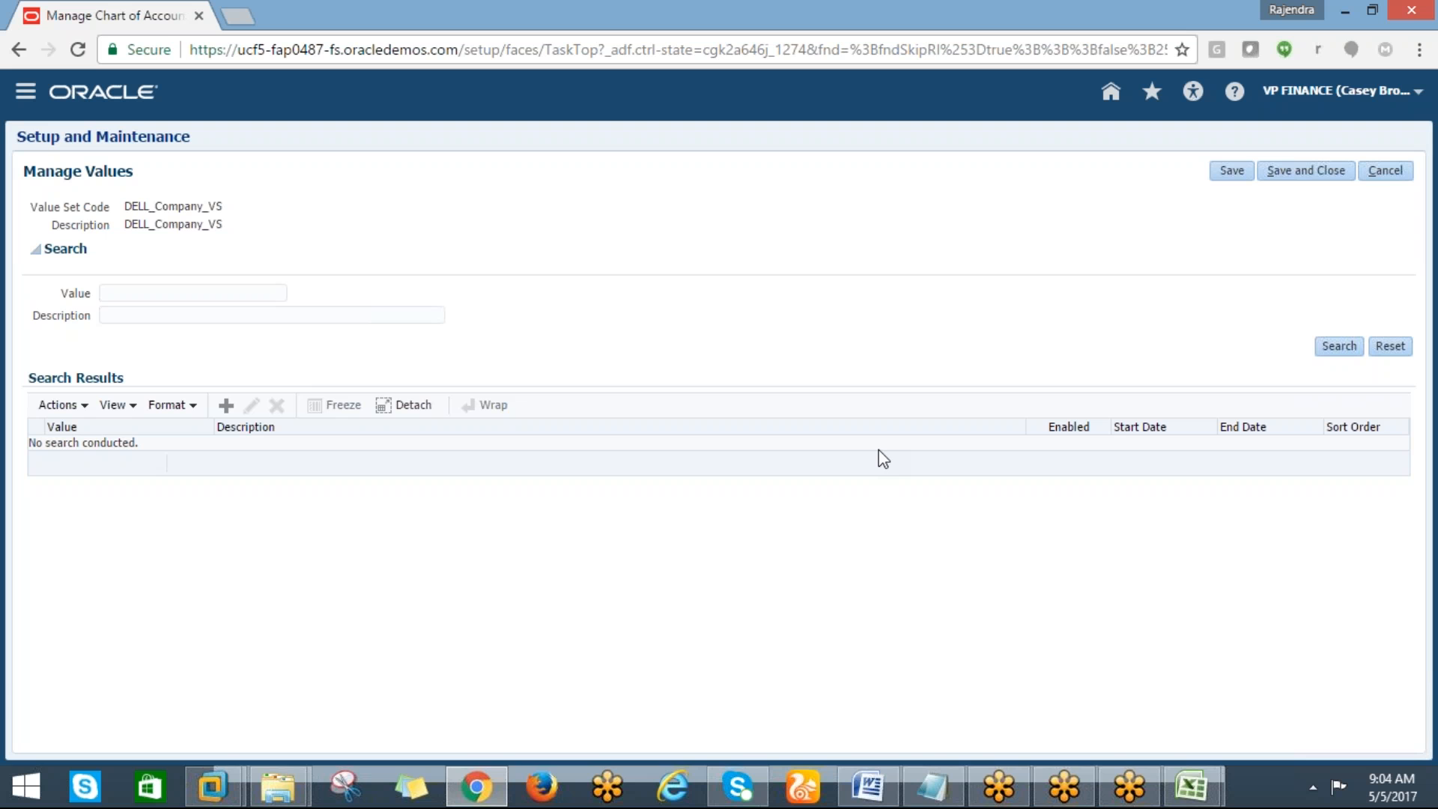
Create value 10 with description DELL_INDIA in the DELL_Company_VS value set and save it
{"action": "left_click_drag", "start_coordinate": [1251, 343], "coordinate": [139, 274]}
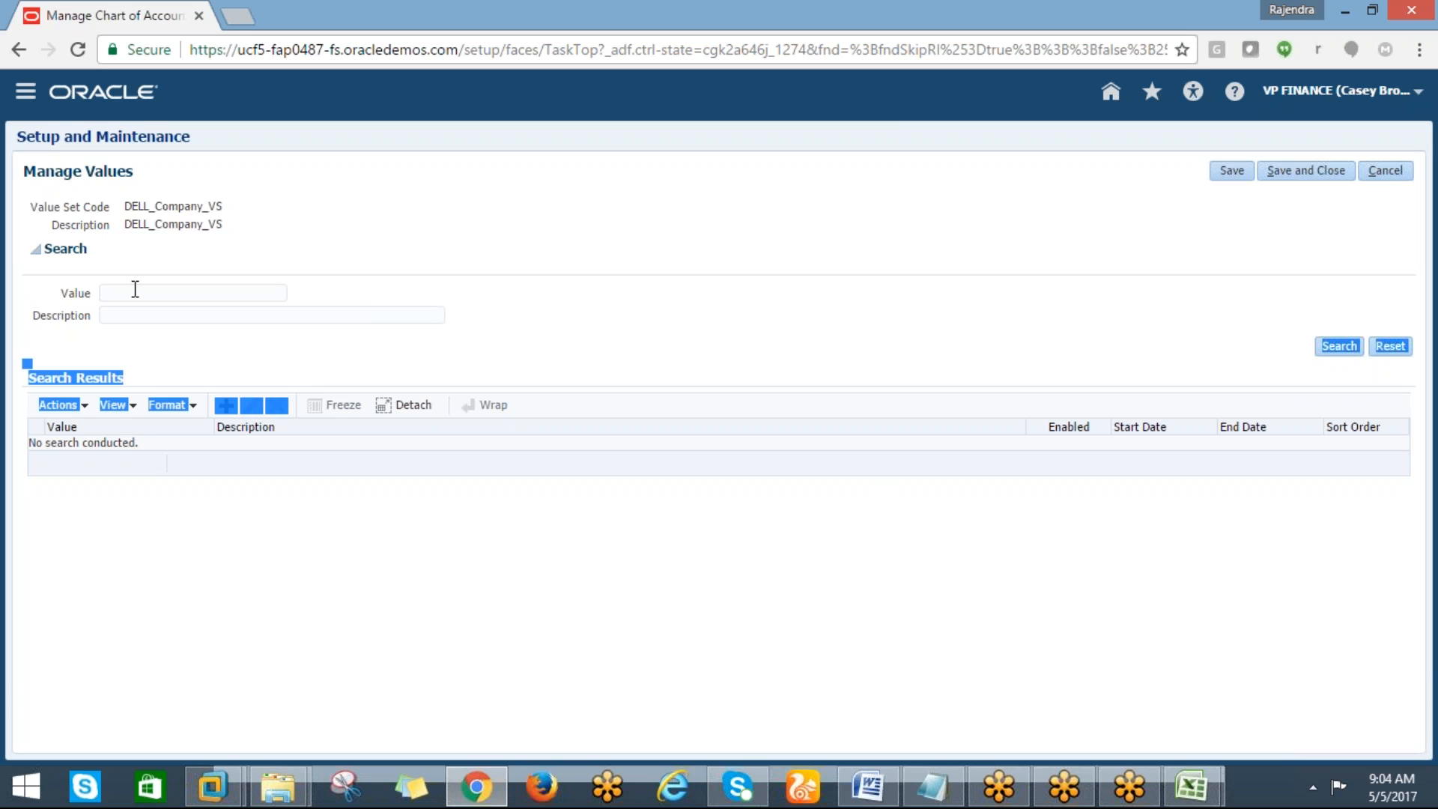
{"action": "left_click", "coordinate": [135, 292]}
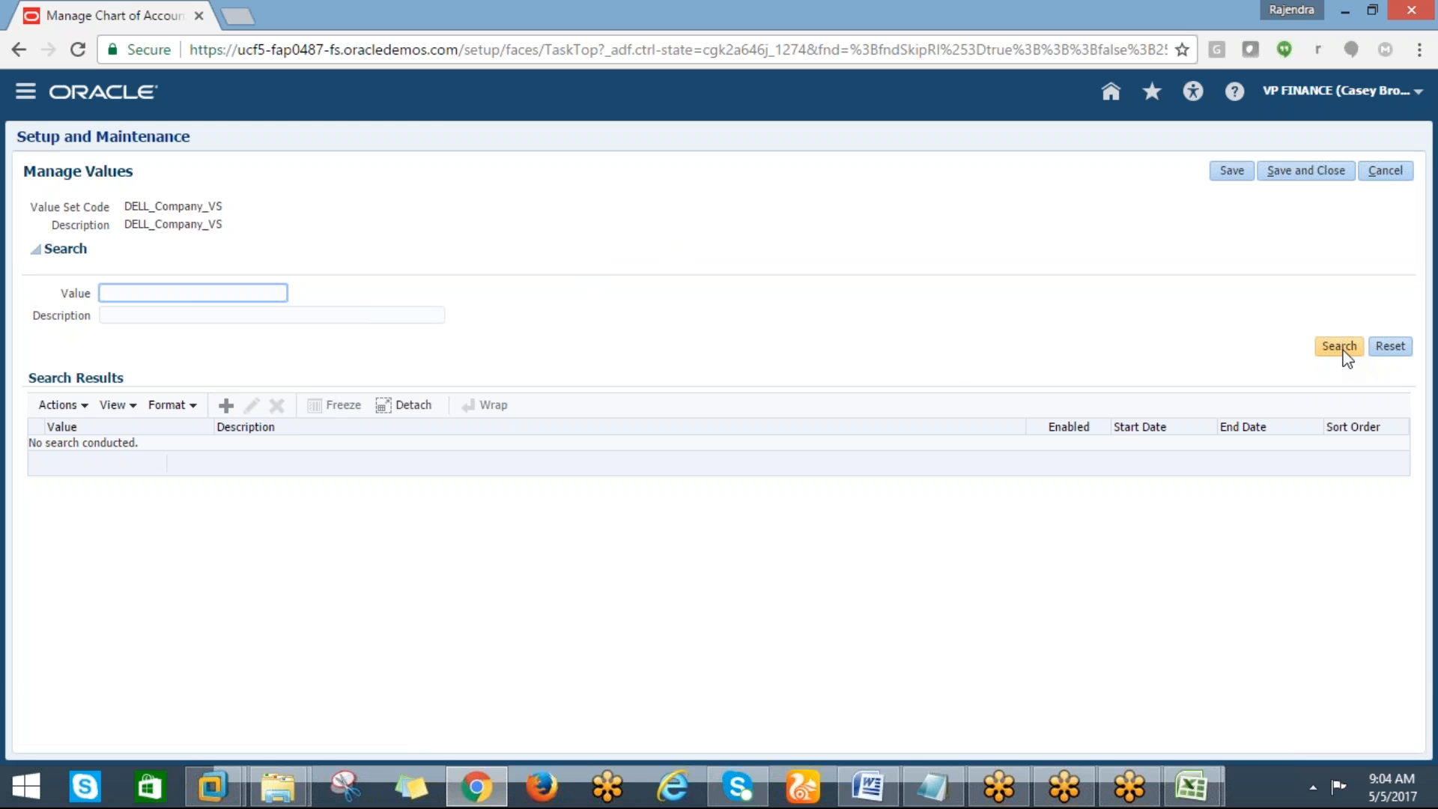
{"action": "left_click", "coordinate": [225, 405]}
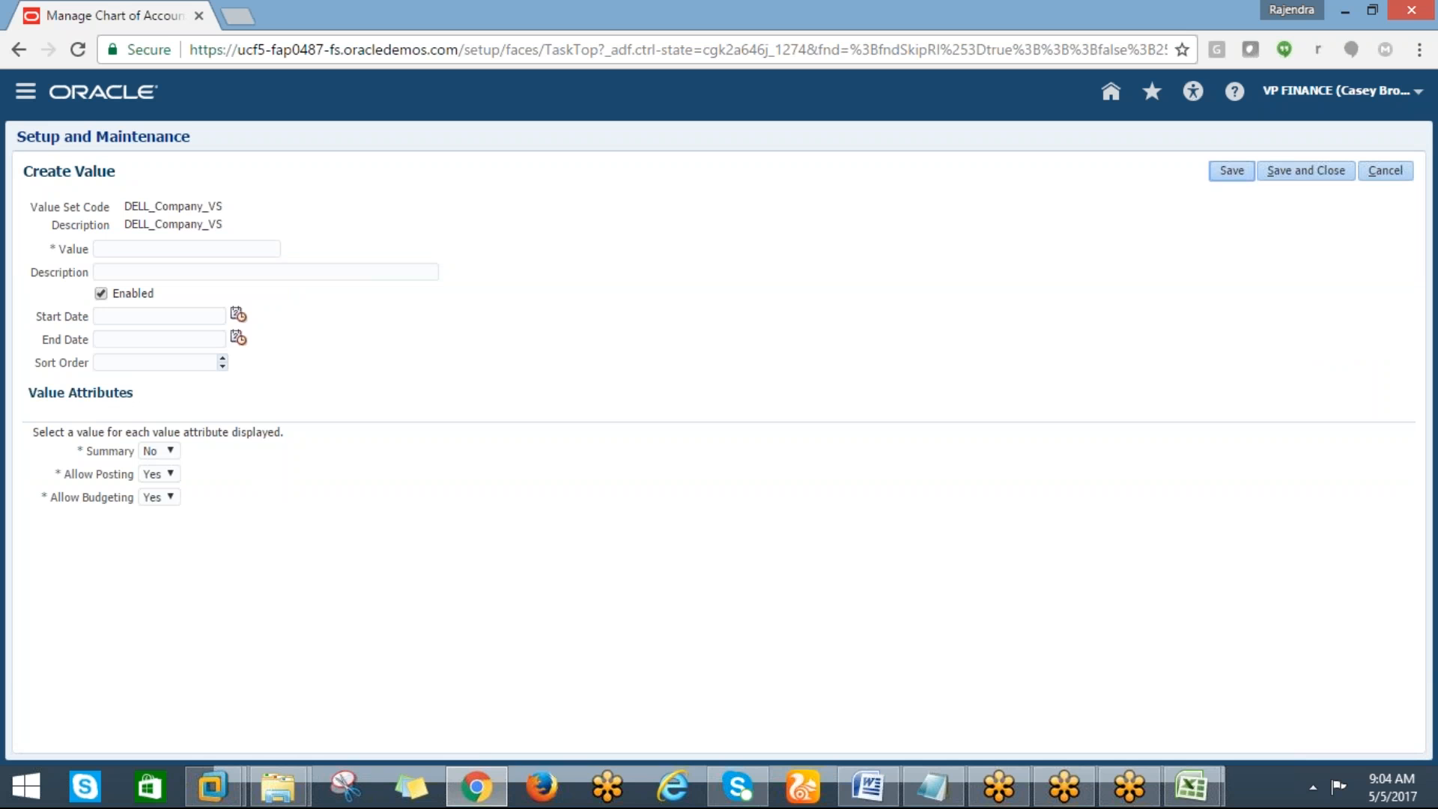
{"action": "left_click", "coordinate": [109, 250]}
{"action": "type", "text": "10"}
{"action": "left_click", "coordinate": [124, 273]}
{"action": "type", "text": "DELL"}
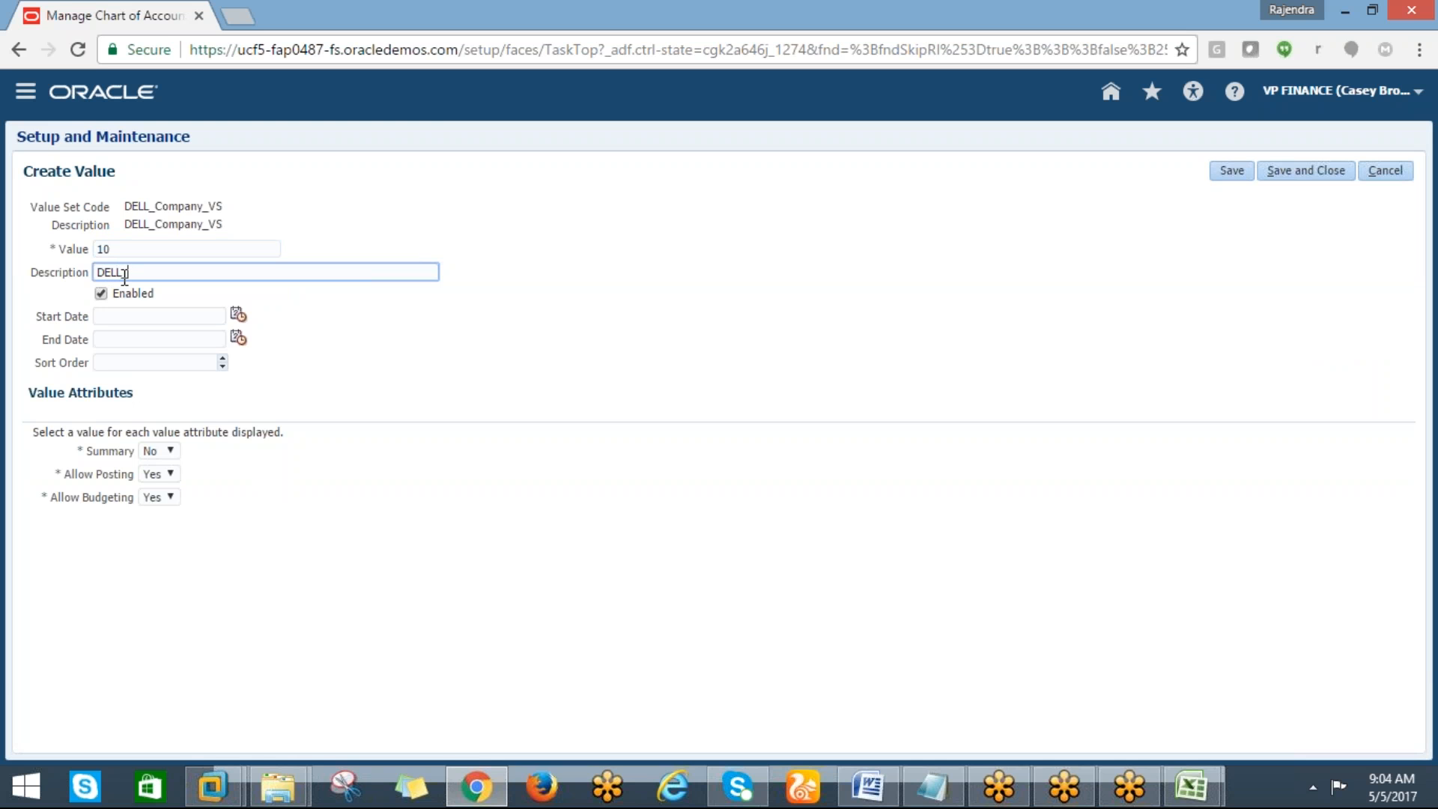
{"action": "type", "text": "_INDIA"}
{"action": "key", "text": "Tab"}
{"action": "key", "text": "Tab"}
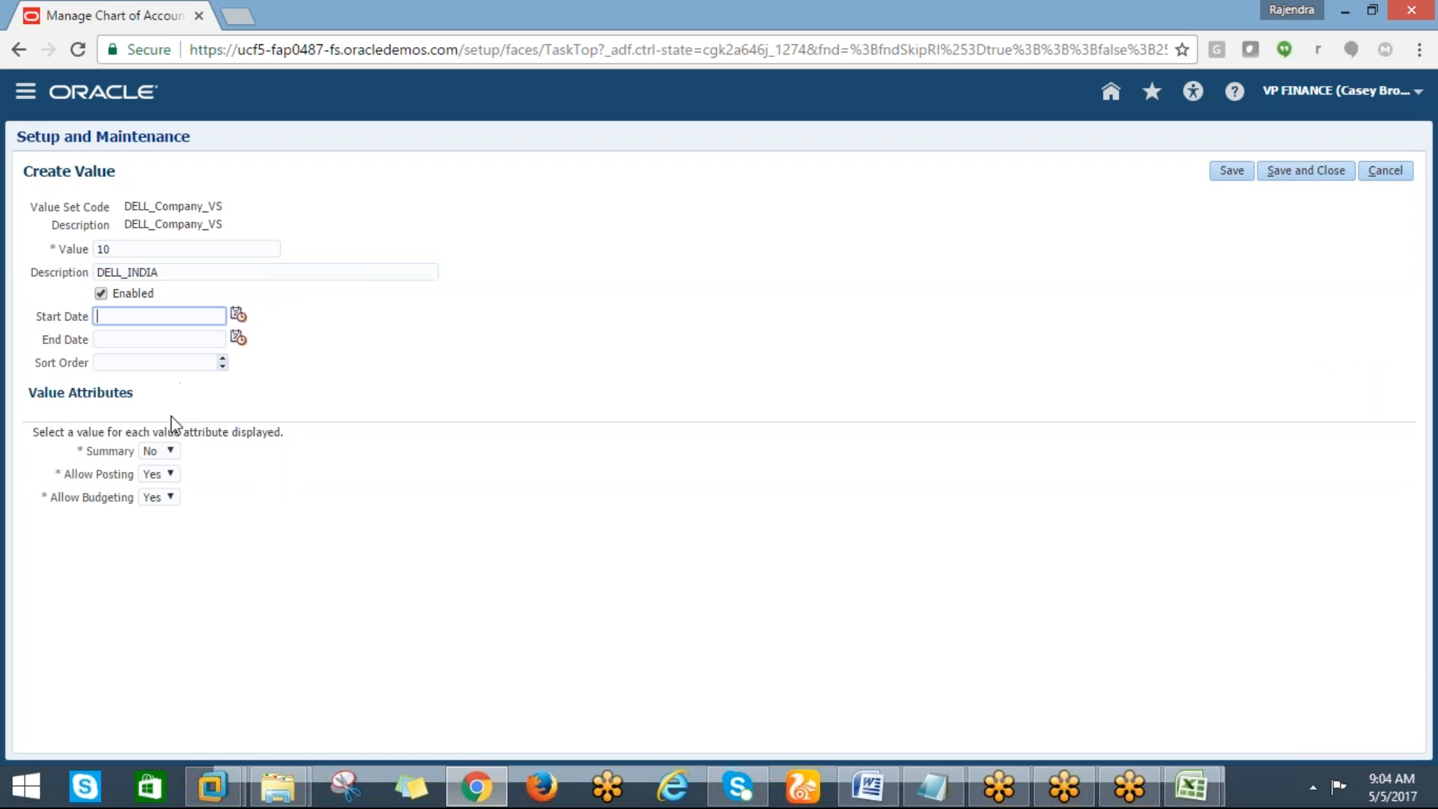
{"action": "left_click", "coordinate": [170, 452]}
{"action": "left_click", "coordinate": [385, 520]}
{"action": "left_click", "coordinate": [1305, 179]}
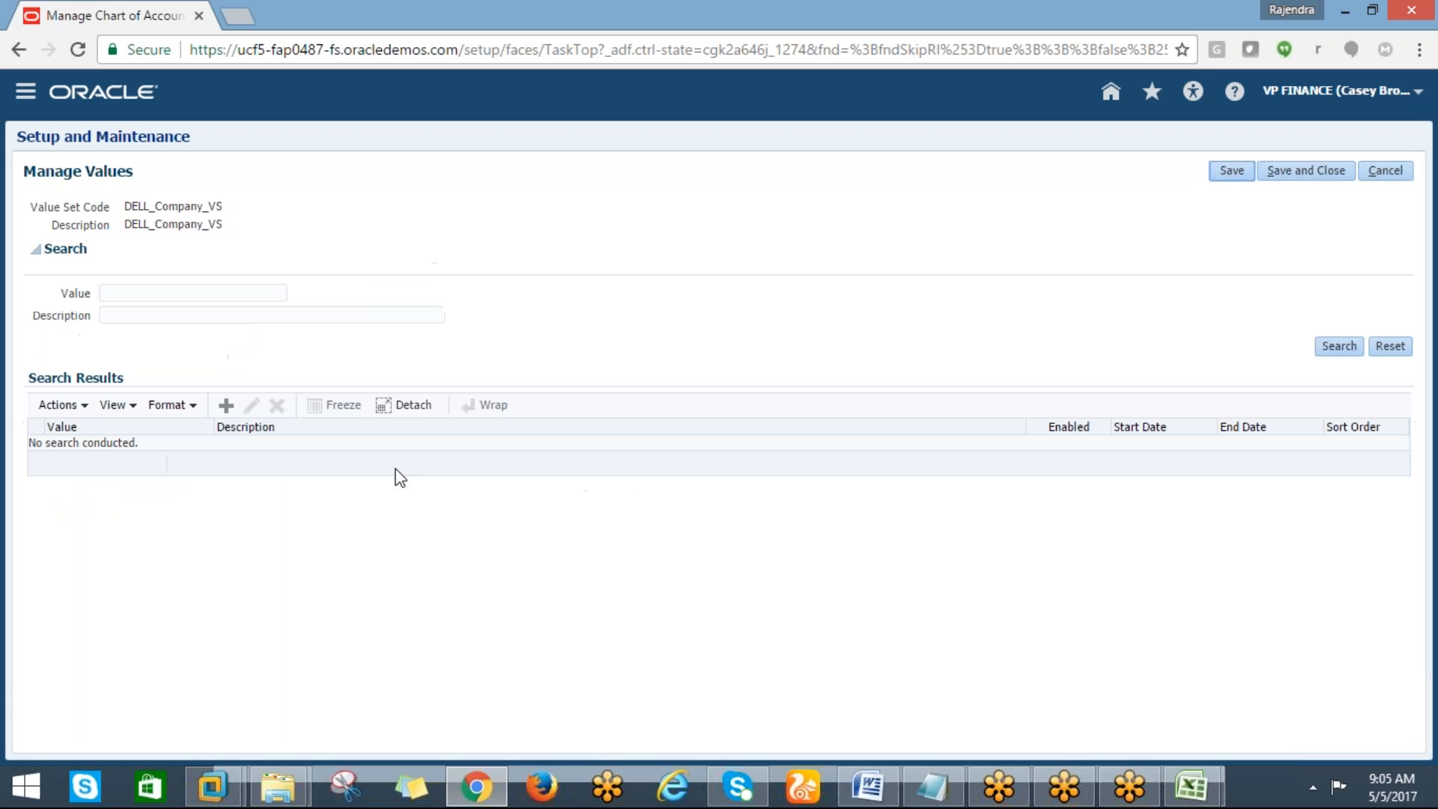
Add company value 20 with description DELL_US, save it, and close the company value set's values
{"action": "left_click", "coordinate": [1339, 346]}
{"action": "left_click", "coordinate": [226, 405]}
{"action": "left_click", "coordinate": [137, 251]}
{"action": "type", "text": "DEL"}
{"action": "key", "text": "BackSpace"}
{"action": "key", "text": "BackSpace"}
{"action": "type", "text": "LL_US"}
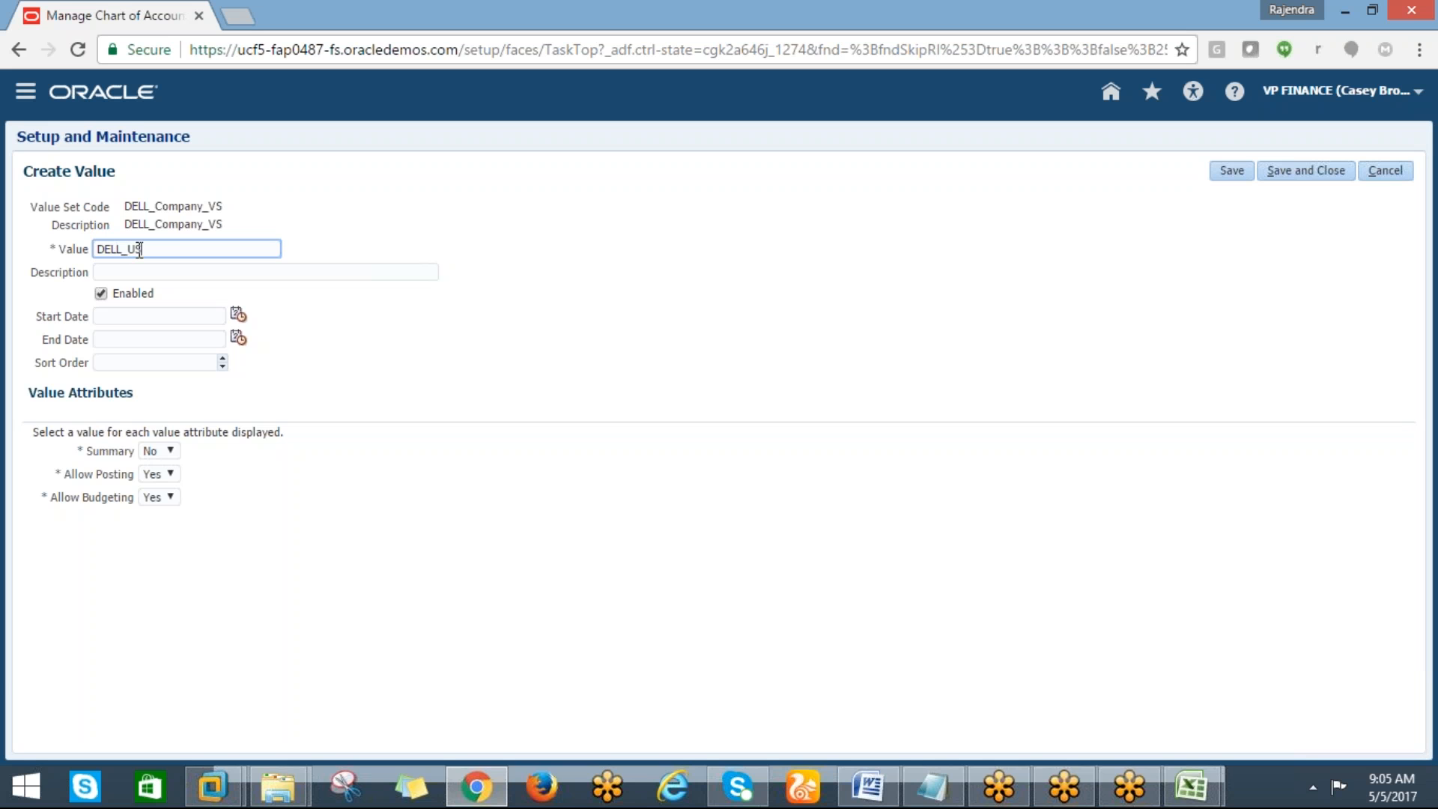
{"action": "key", "text": "Tab"}
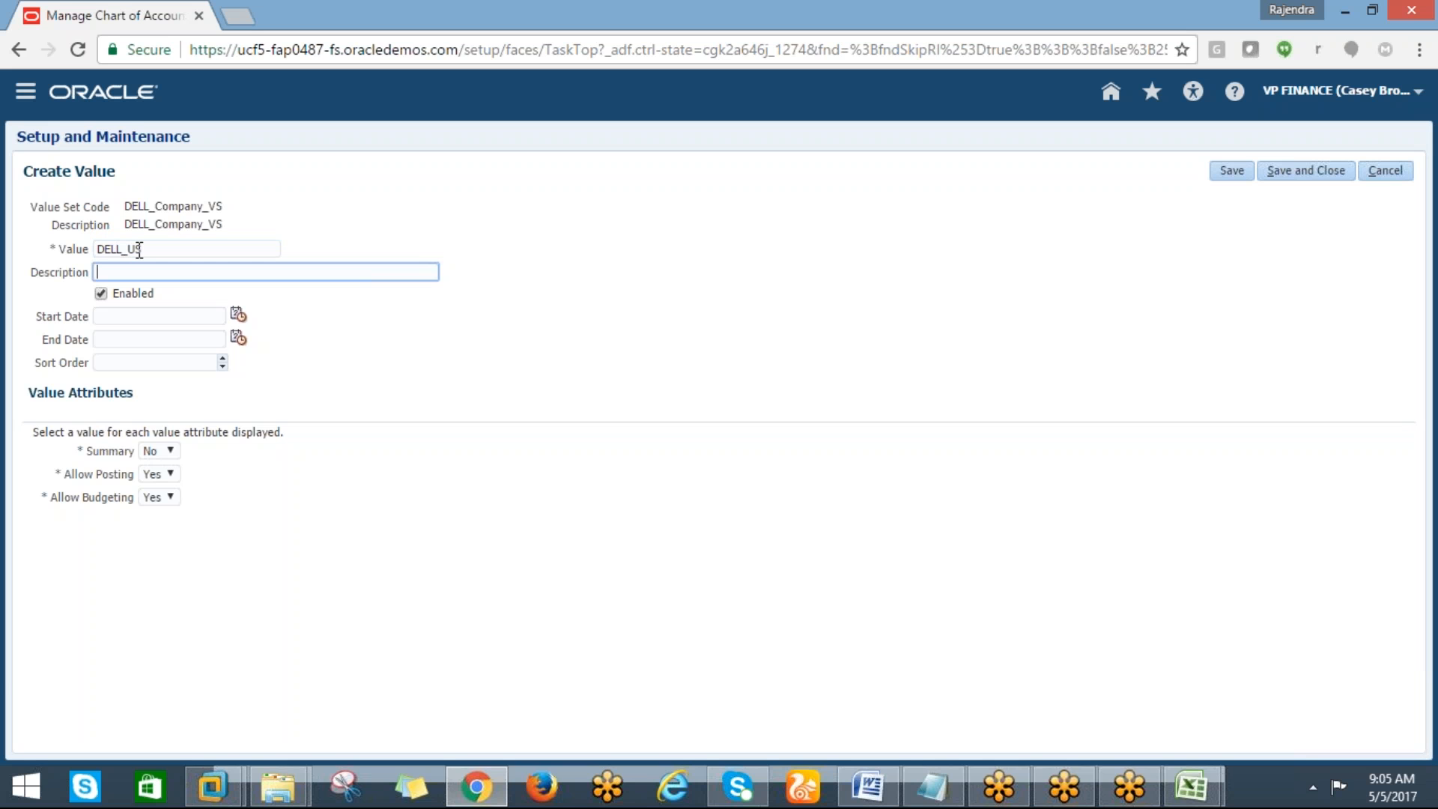
{"action": "left_click_drag", "start_coordinate": [150, 255], "coordinate": [106, 261]}
{"action": "type", "text": "D2-S"}
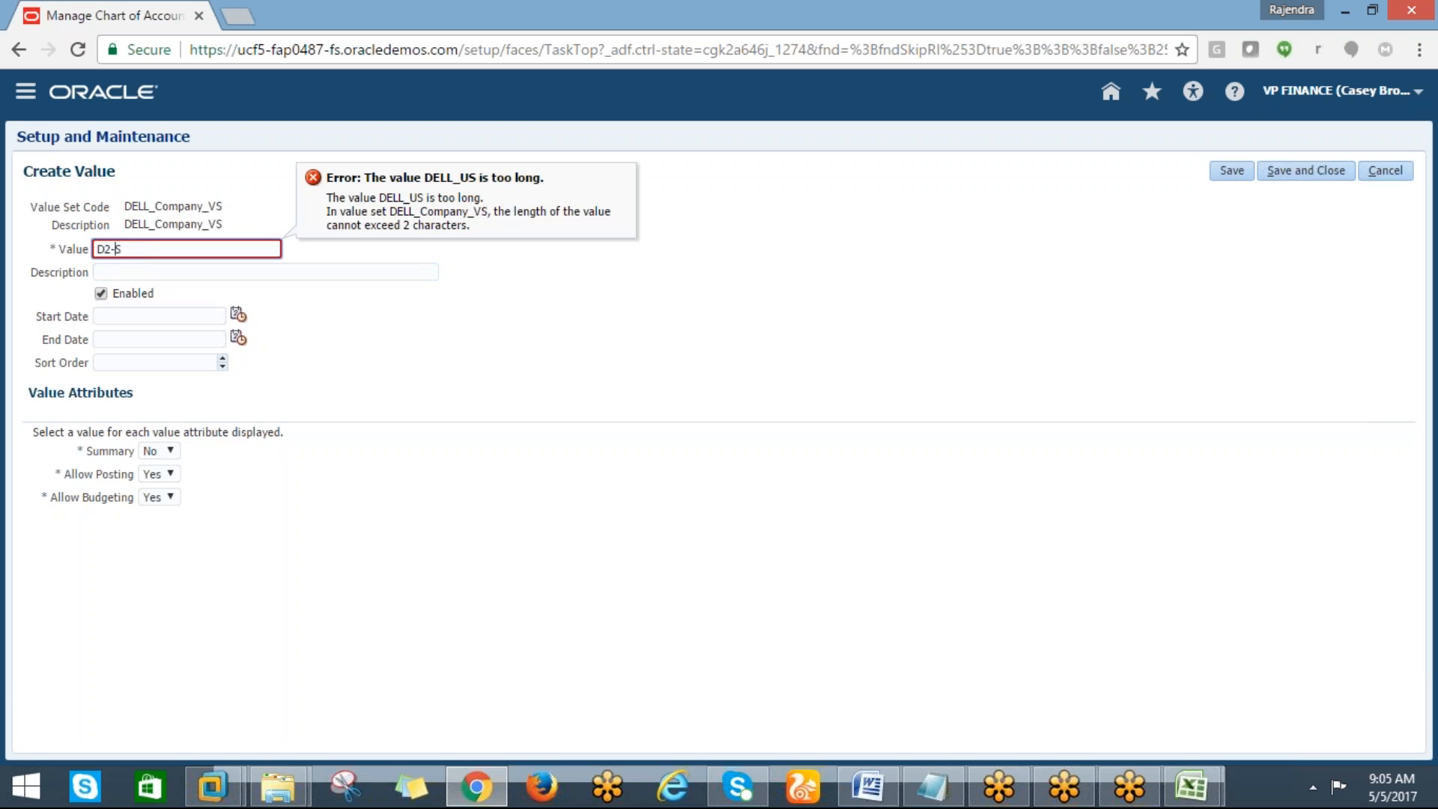
{"action": "key", "text": "BackSpace"}
{"action": "key", "text": "BackSpace"}
{"action": "key", "text": "BackSpace"}
{"action": "left_click", "coordinate": [114, 250]}
{"action": "key", "text": "BackSpace"}
{"action": "type", "text": "20"}
{"action": "key", "text": "Tab"}
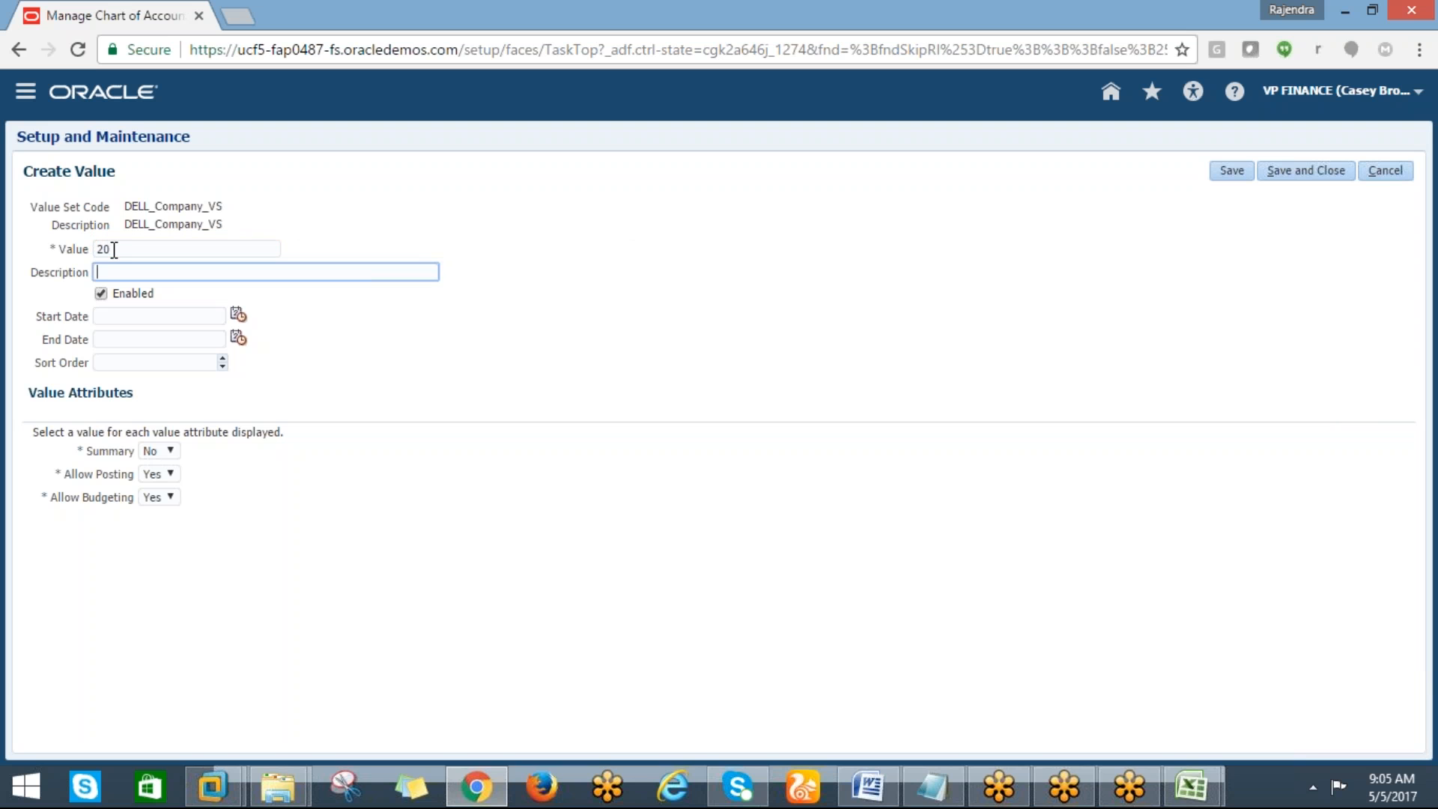
{"action": "type", "text": "DELL_PRODUCT_SGMT"}
{"action": "key", "text": "BackSpace"}
{"action": "key", "text": "BackSpace"}
{"action": "key", "text": "BackSpace"}
{"action": "key", "text": "BackSpace"}
{"action": "key", "text": "BackSpace"}
{"action": "key", "text": "BackSpace"}
{"action": "key", "text": "BackSpace"}
{"action": "key", "text": "BackSpace"}
{"action": "key", "text": "BackSpace"}
{"action": "key", "text": "BackSpace"}
{"action": "key", "text": "BackSpace"}
{"action": "key", "text": "BackSpace"}
{"action": "key", "text": "BackSpace"}
{"action": "key", "text": "BackSpace"}
{"action": "key", "text": "BackSpace"}
{"action": "key", "text": "BackSpace"}
{"action": "key", "text": "BackSpace"}
{"action": "type", "text": "DELL_US"}
{"action": "left_click", "coordinate": [1300, 177]}
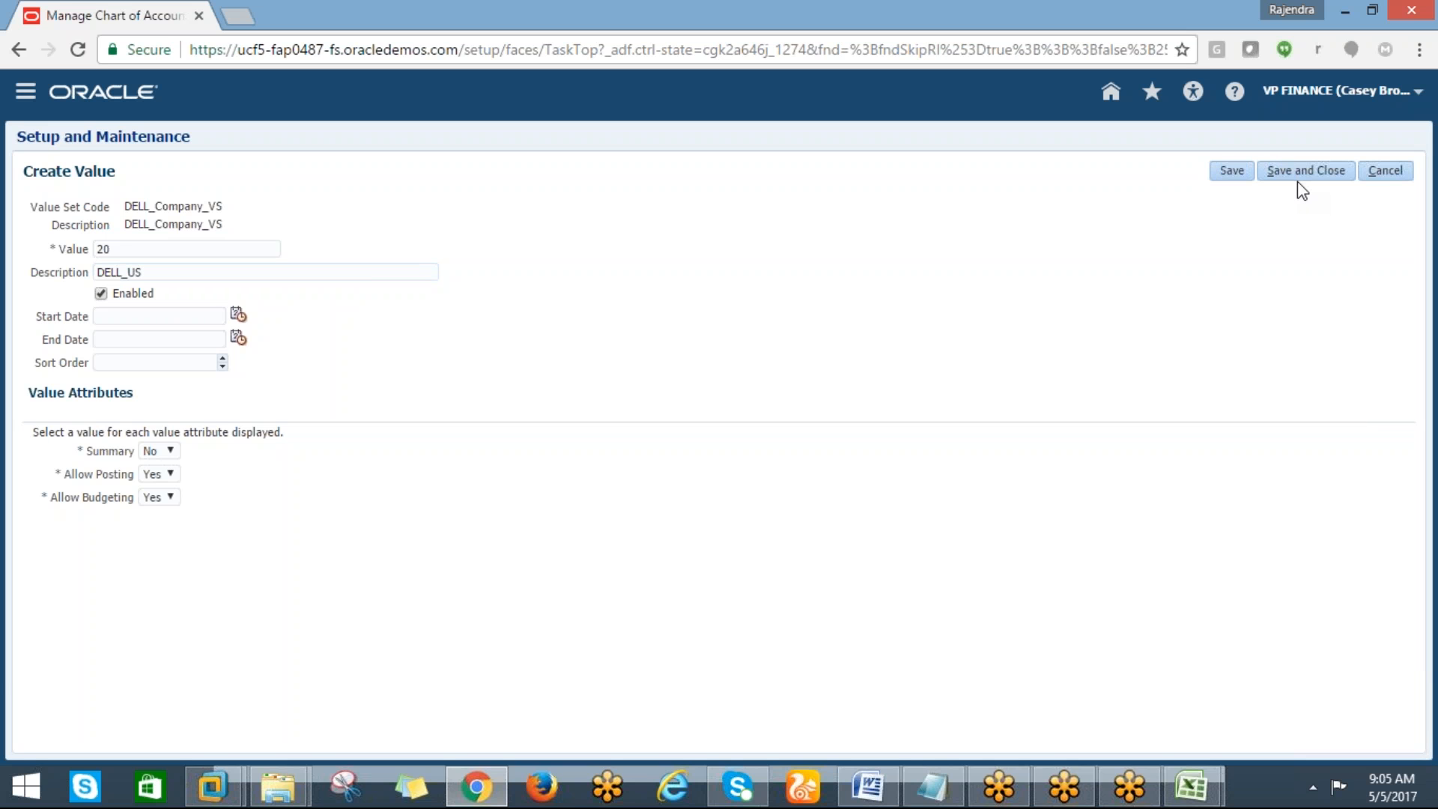
{"action": "left_click", "coordinate": [1289, 173]}
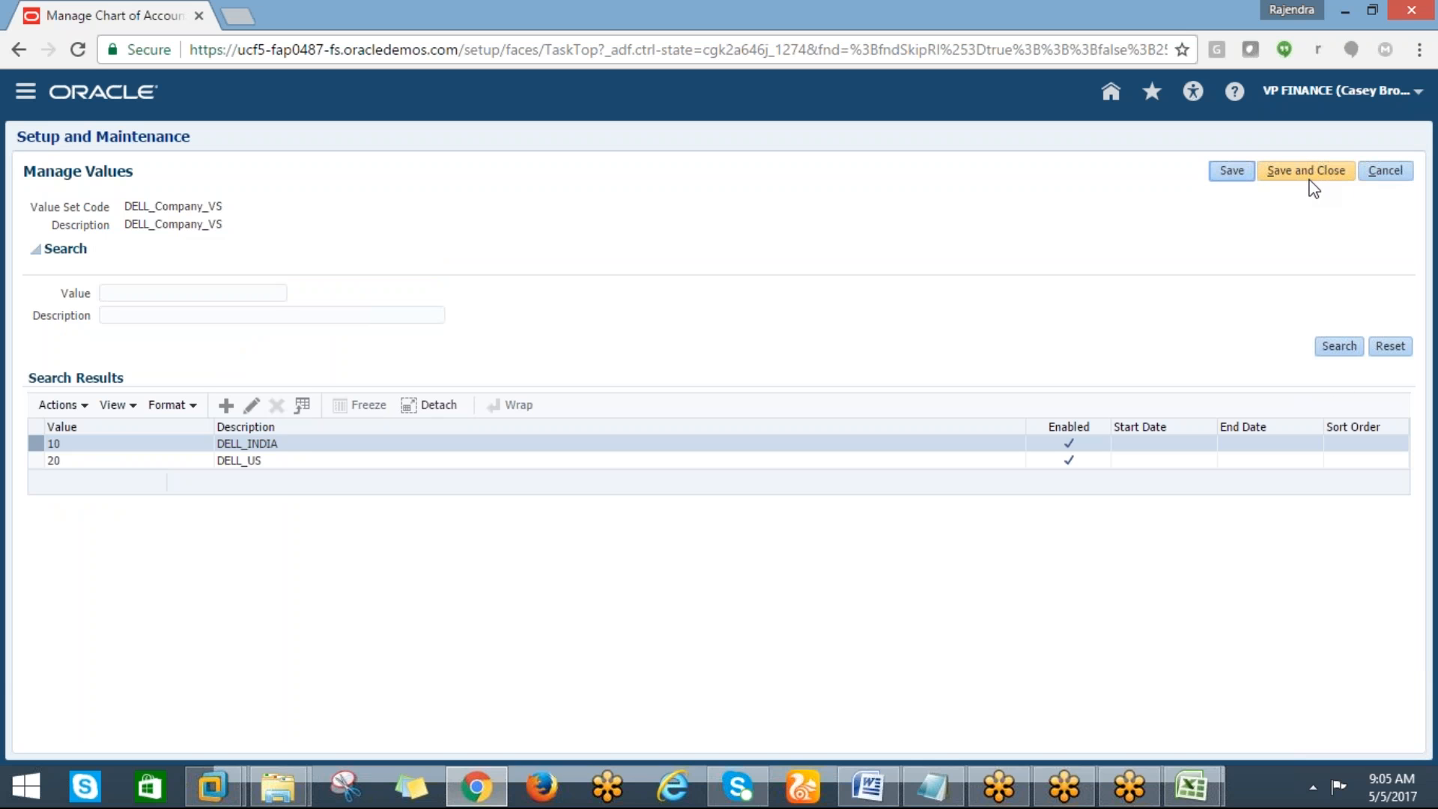
{"action": "left_click", "coordinate": [1290, 177]}
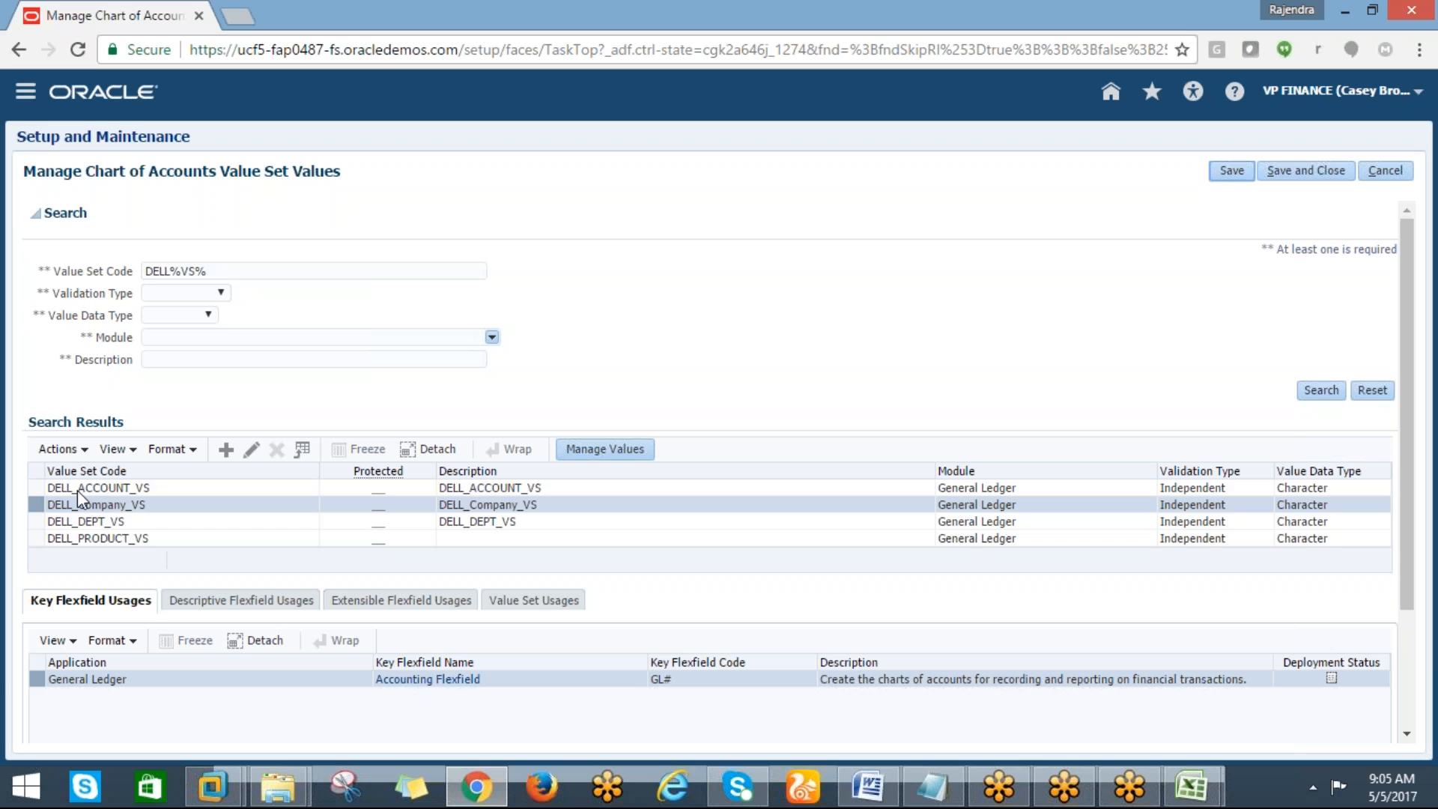
Open the DELL_ACCOUNT_VS values and create value 100 described ASSETS with account type Asset
{"action": "left_click", "coordinate": [83, 488]}
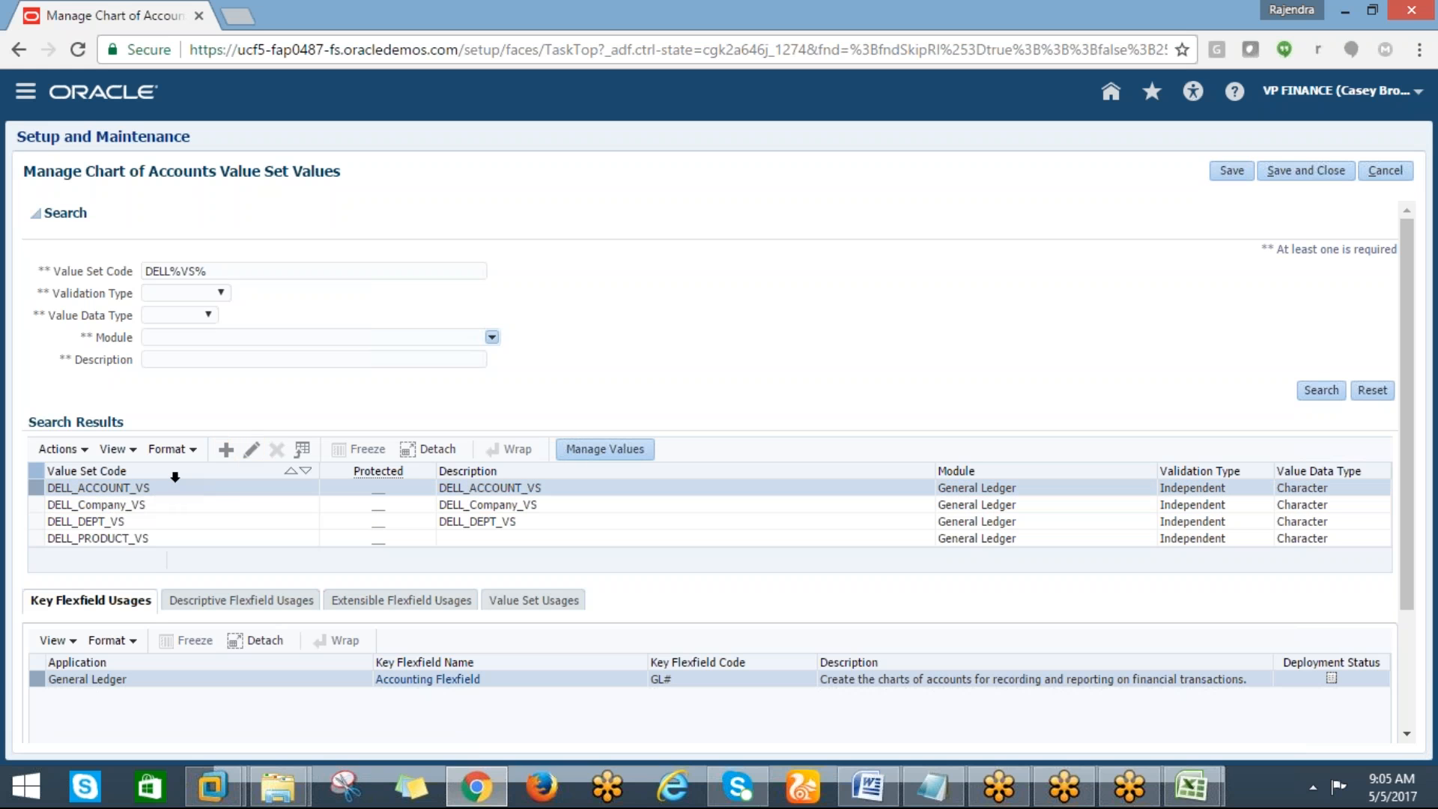
{"action": "left_click", "coordinate": [575, 449]}
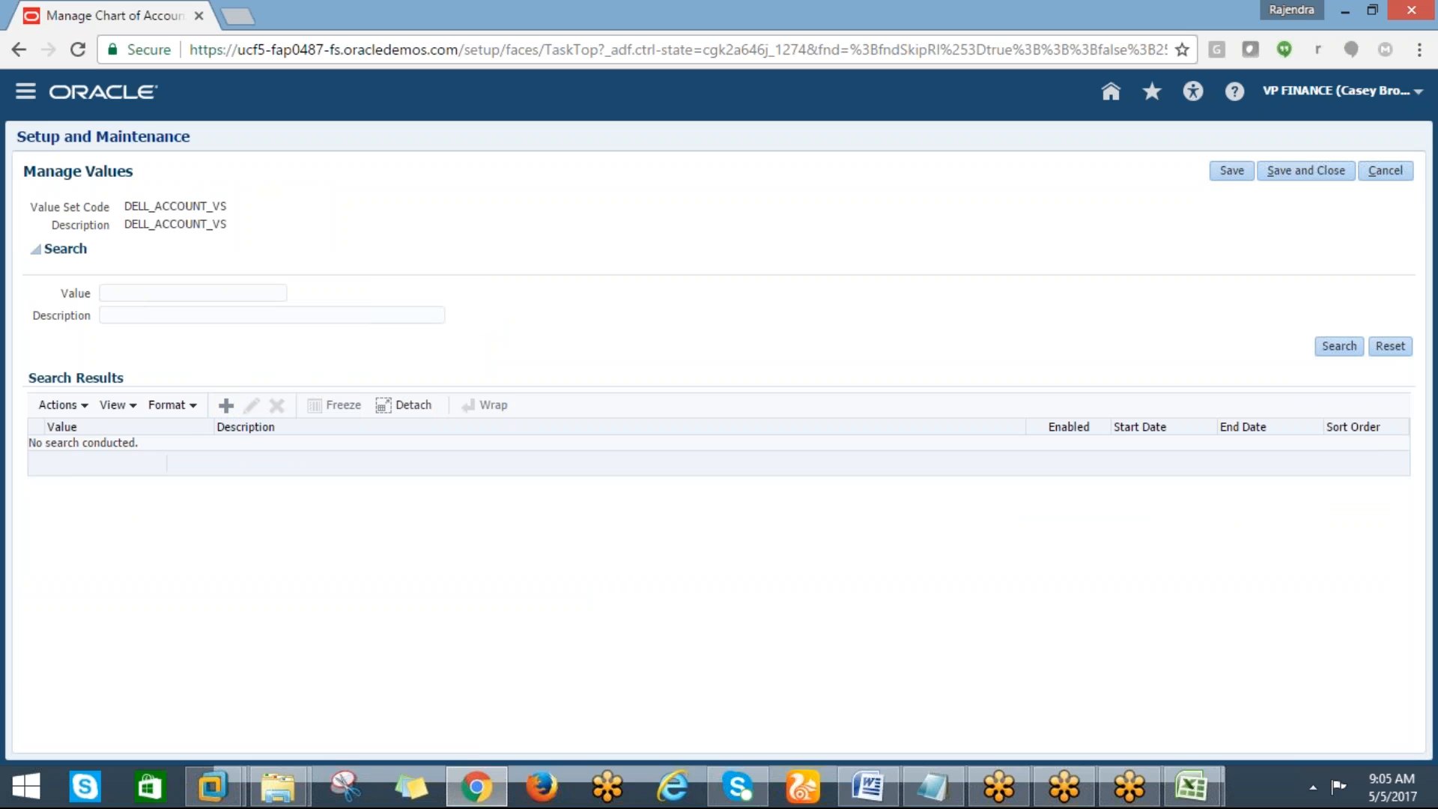
{"action": "left_click", "coordinate": [225, 405]}
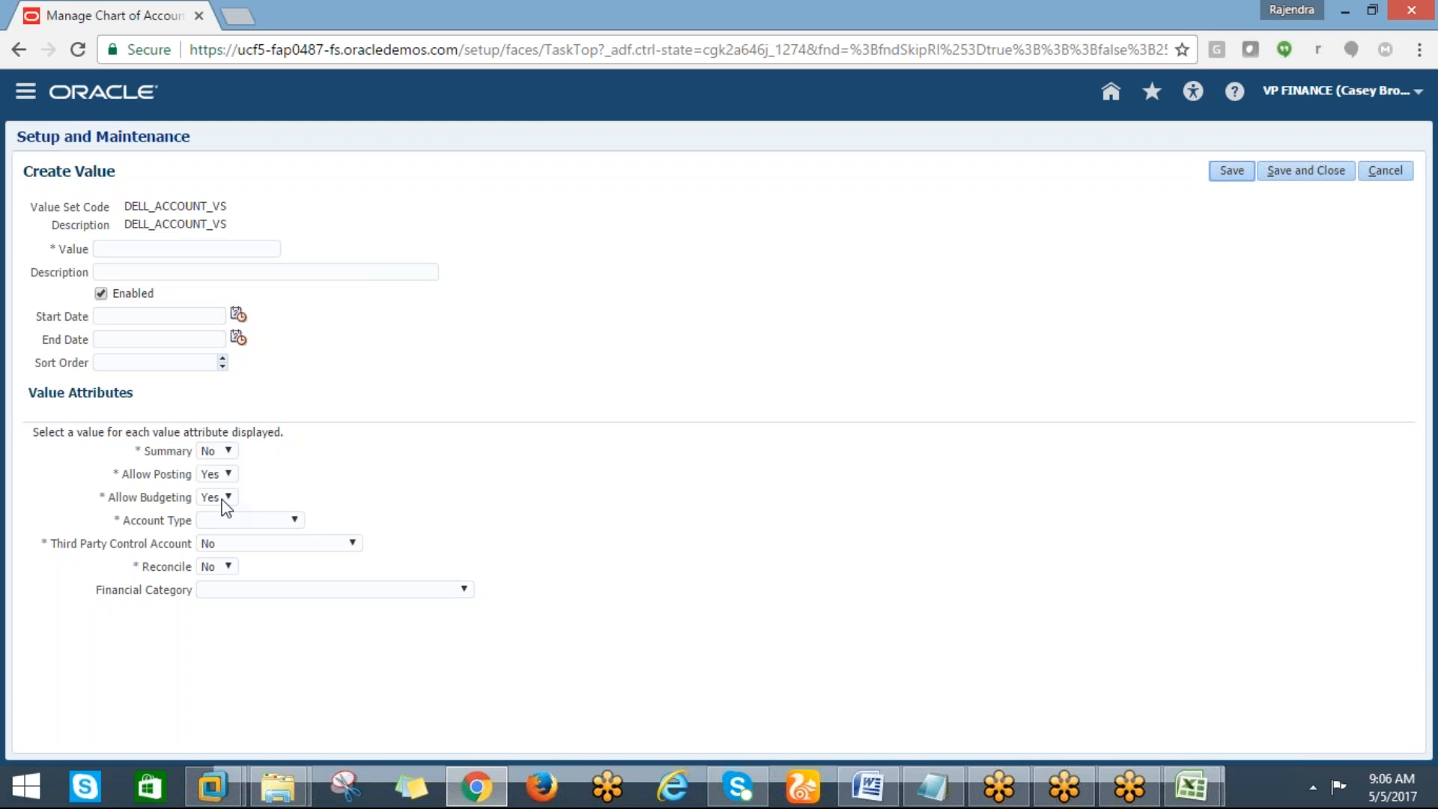
{"action": "left_click", "coordinate": [96, 250]}
{"action": "type", "text": "100"}
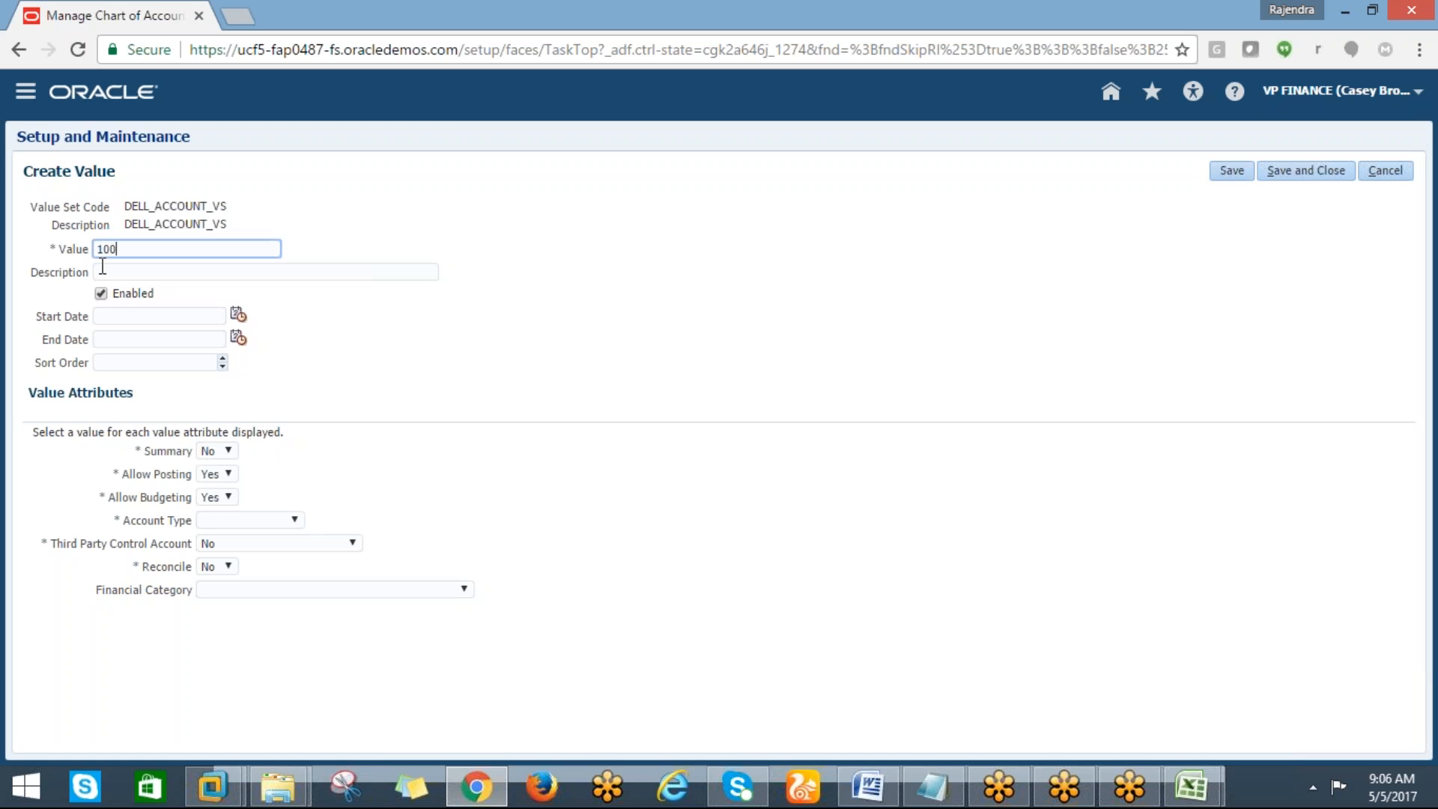
{"action": "left_click", "coordinate": [100, 271]}
{"action": "type", "text": "ASSETS"}
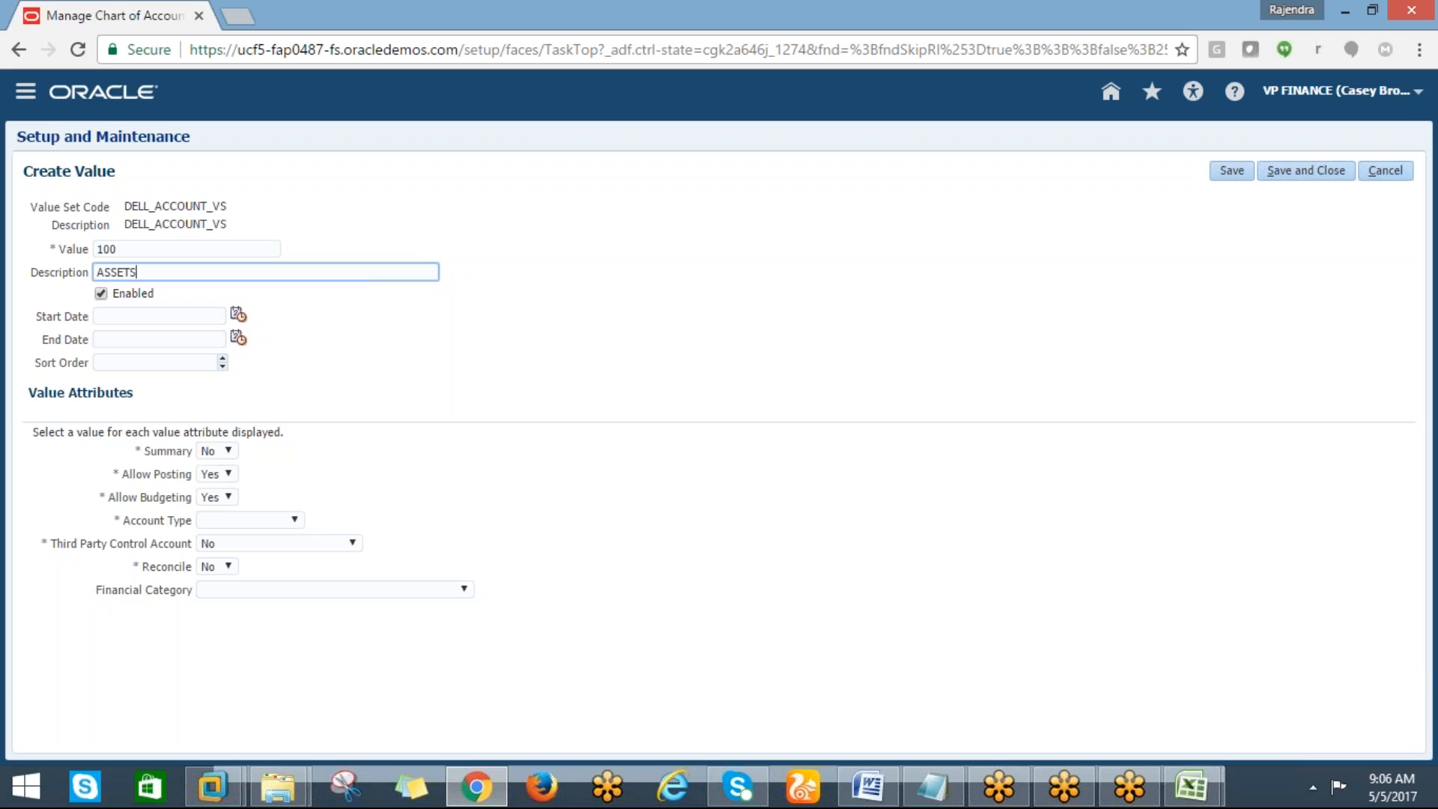
{"action": "left_click", "coordinate": [271, 517]}
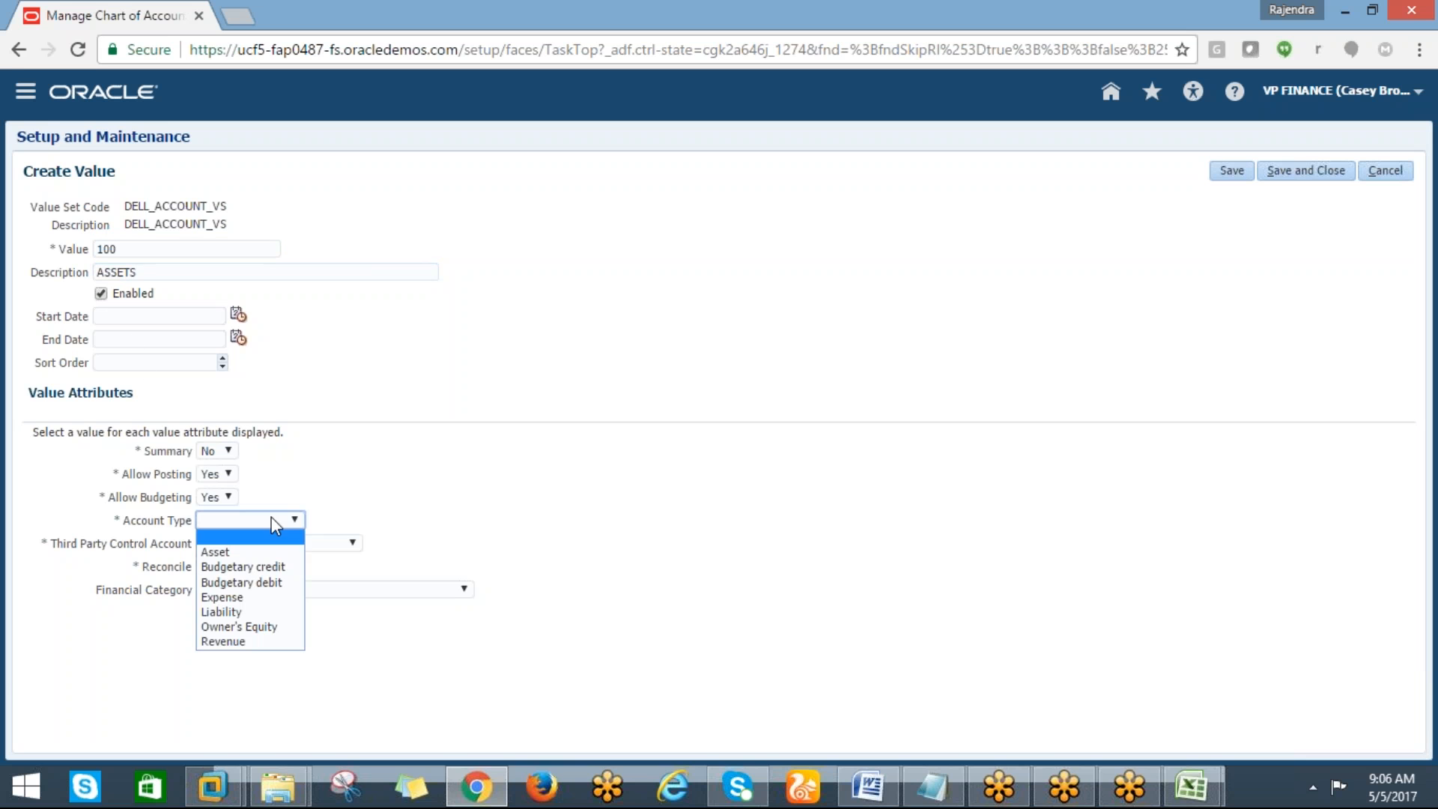
{"action": "left_click", "coordinate": [232, 550]}
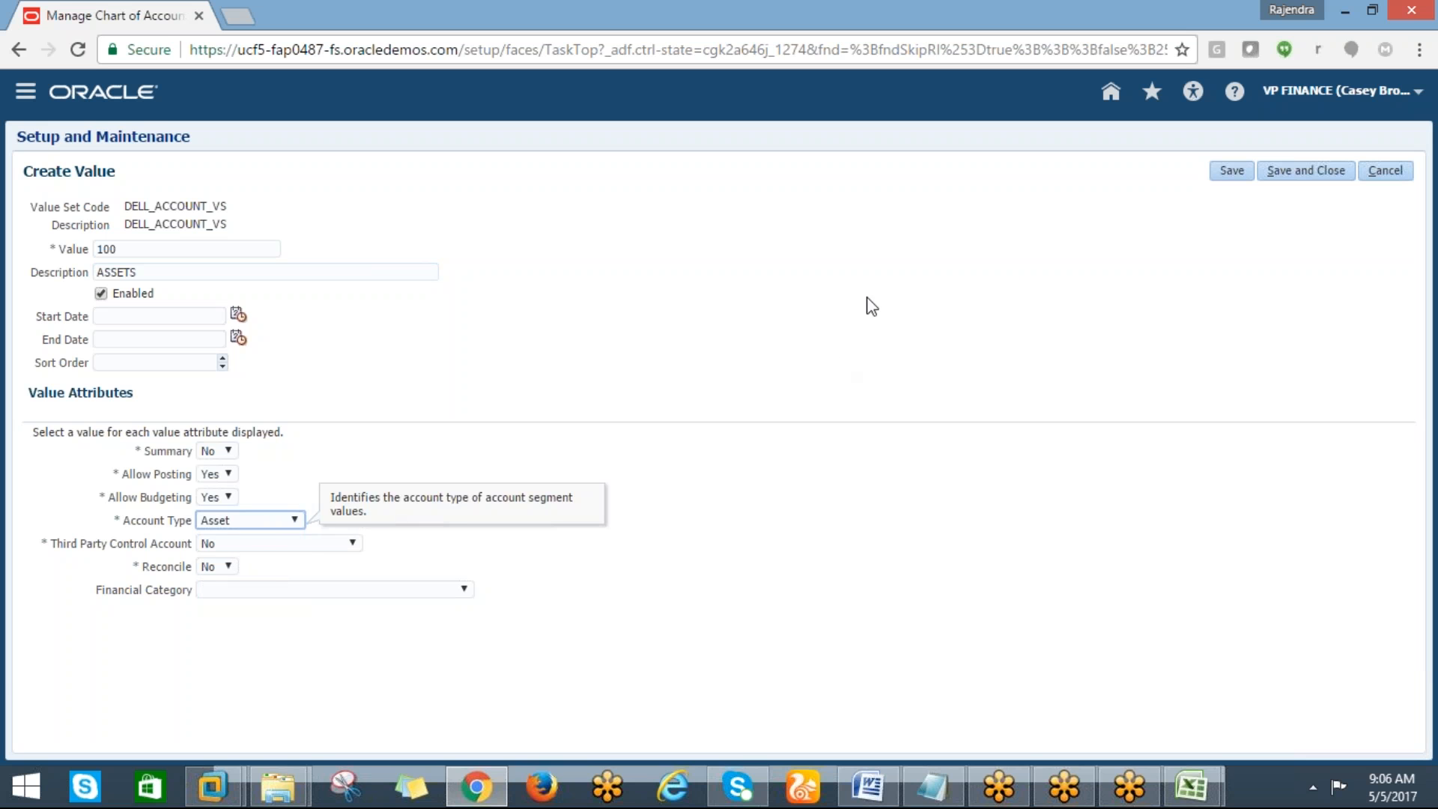
{"action": "left_click", "coordinate": [1231, 175]}
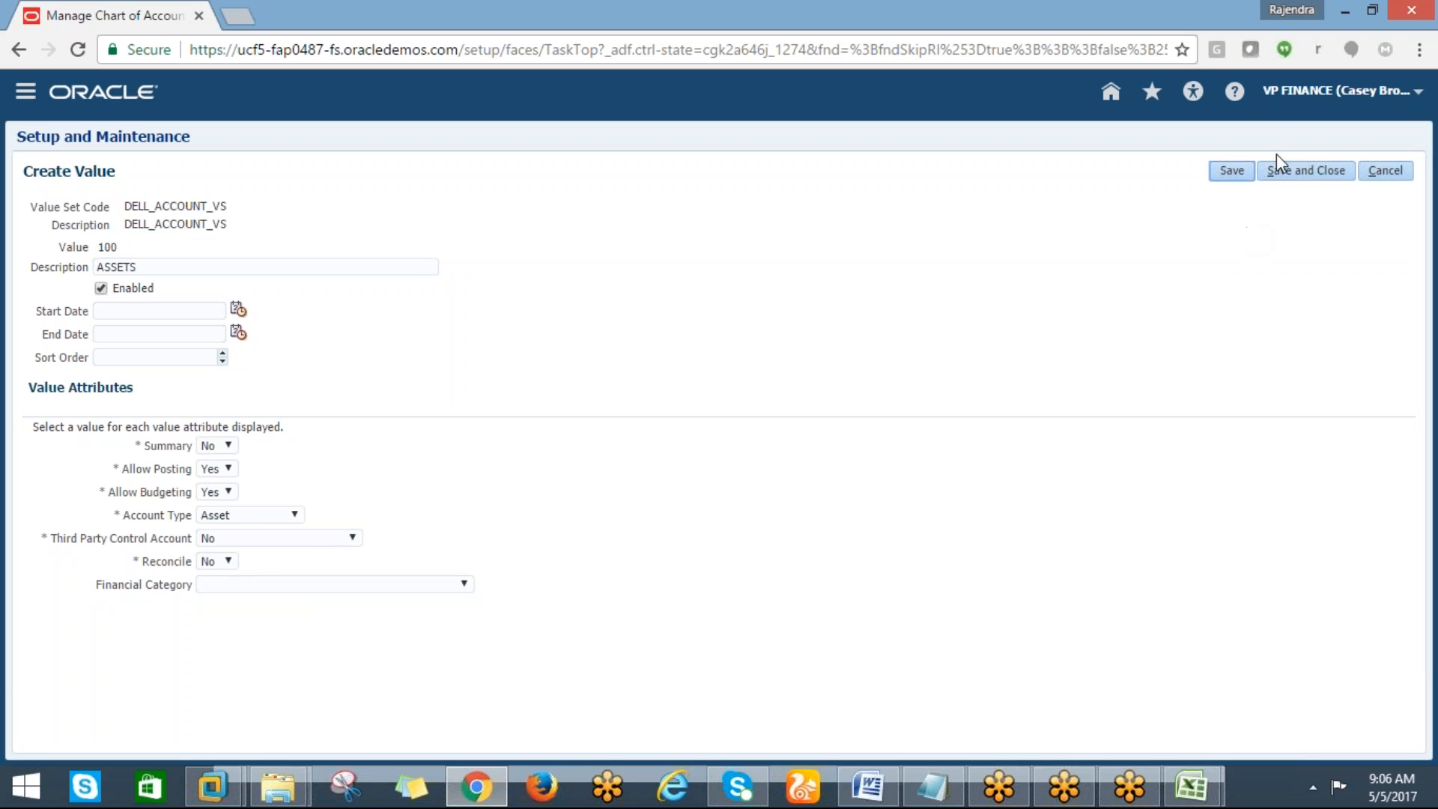
{"action": "left_click", "coordinate": [1282, 173]}
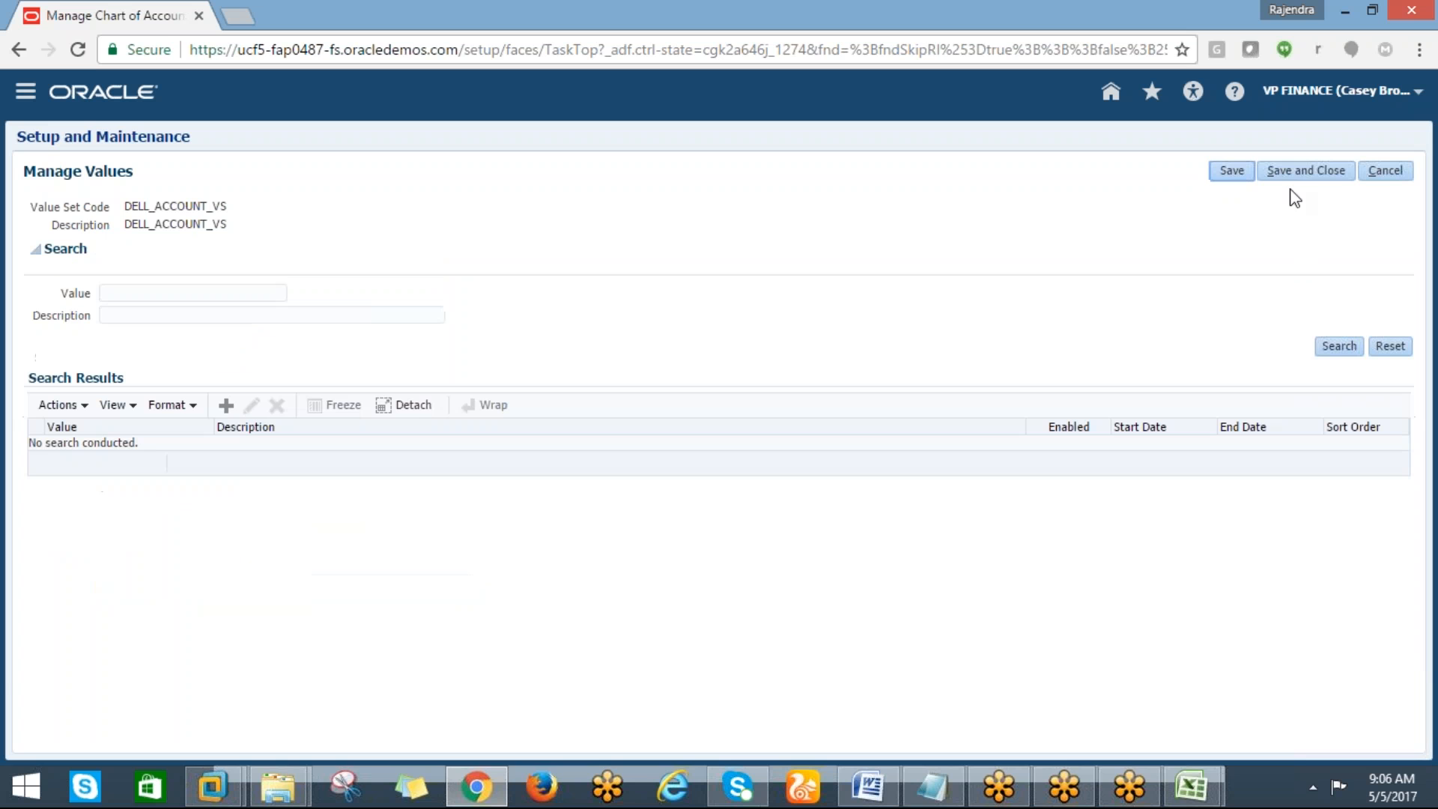
Create account value 200 described LIABILITIES with account type Liability
{"action": "left_click", "coordinate": [1339, 345]}
{"action": "left_click", "coordinate": [227, 406]}
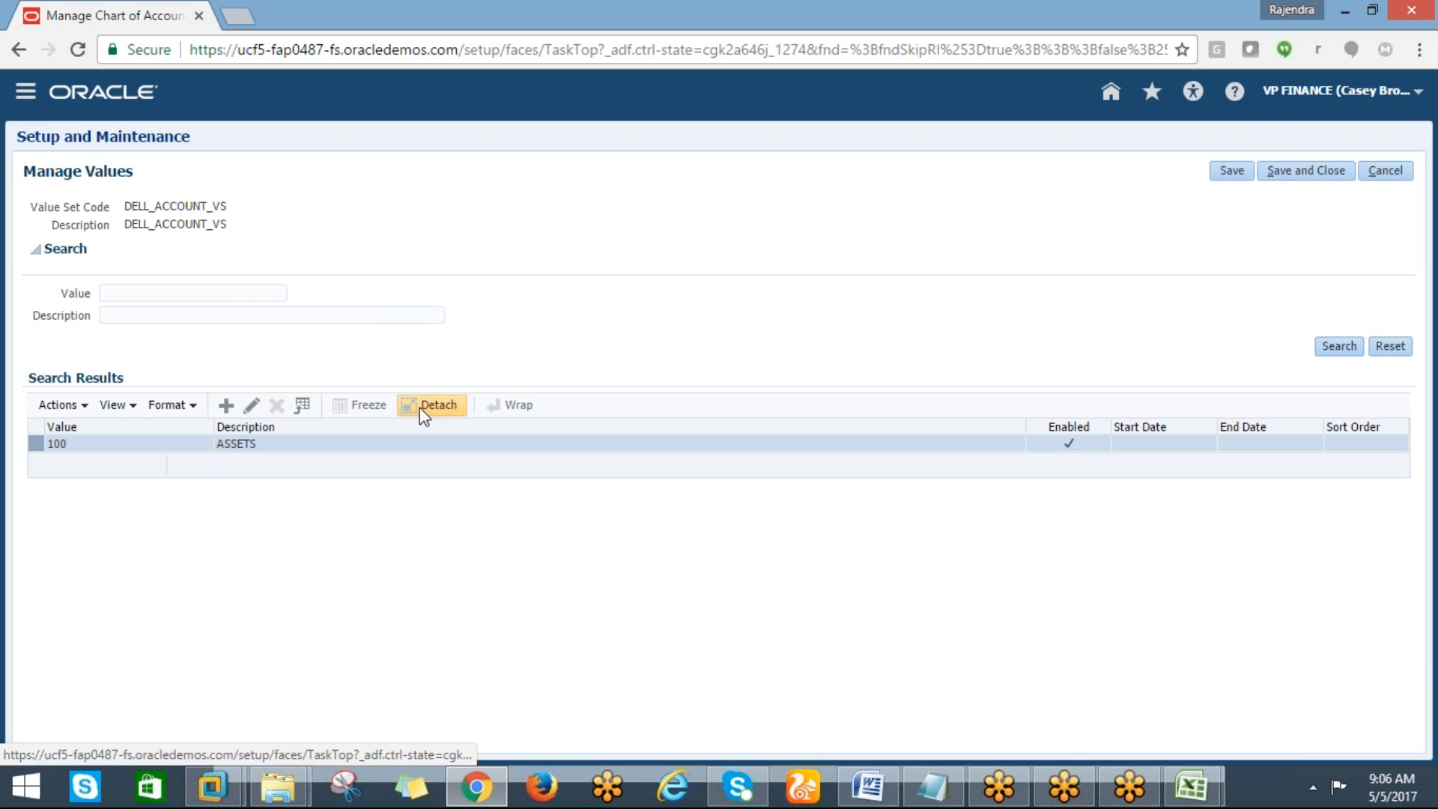
{"action": "left_click", "coordinate": [199, 248]}
{"action": "type", "text": "200"}
{"action": "key", "text": "Tab"}
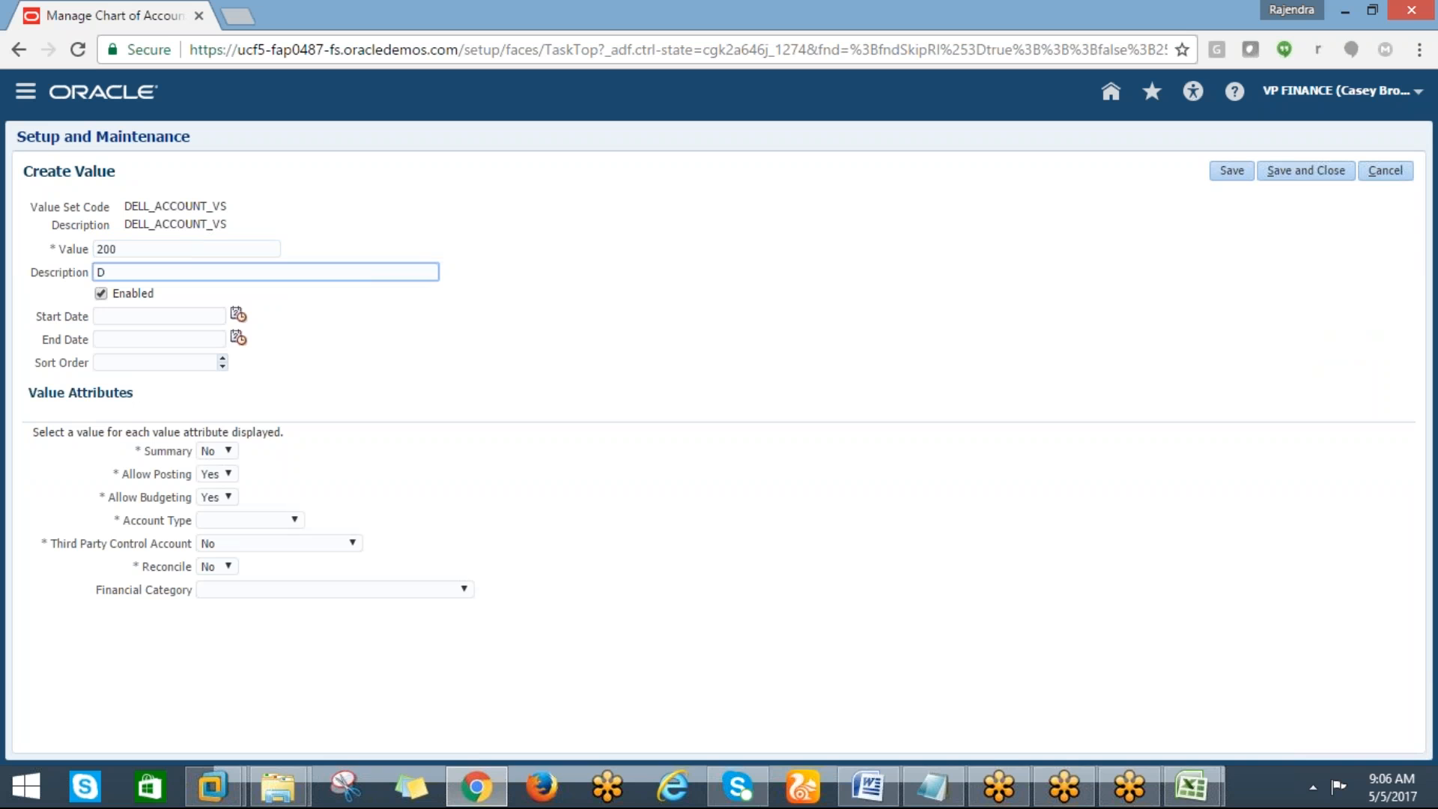
{"action": "type", "text": "LIABILITIES"}
{"action": "left_click", "coordinate": [269, 517]}
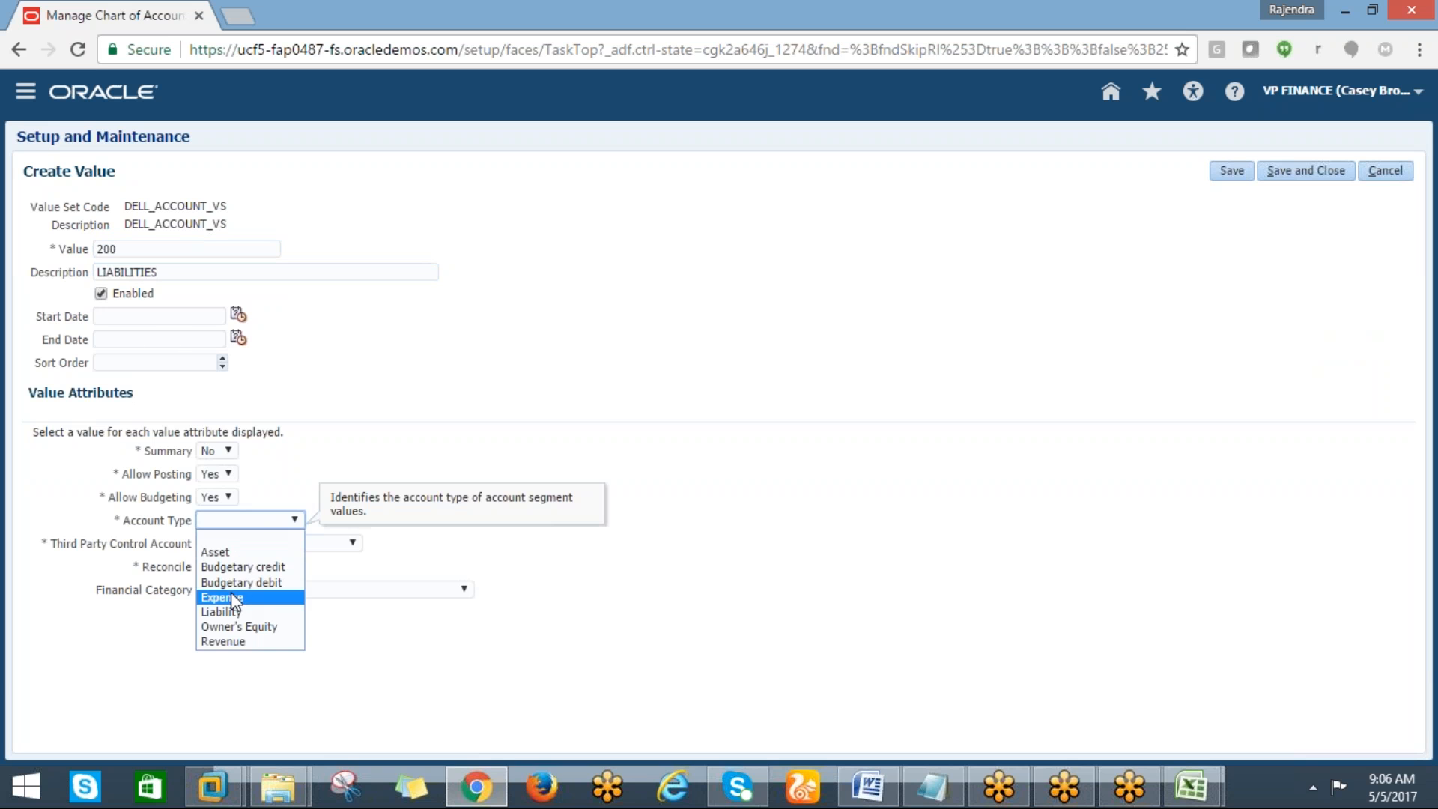
{"action": "left_click", "coordinate": [222, 612]}
{"action": "left_click", "coordinate": [1279, 180]}
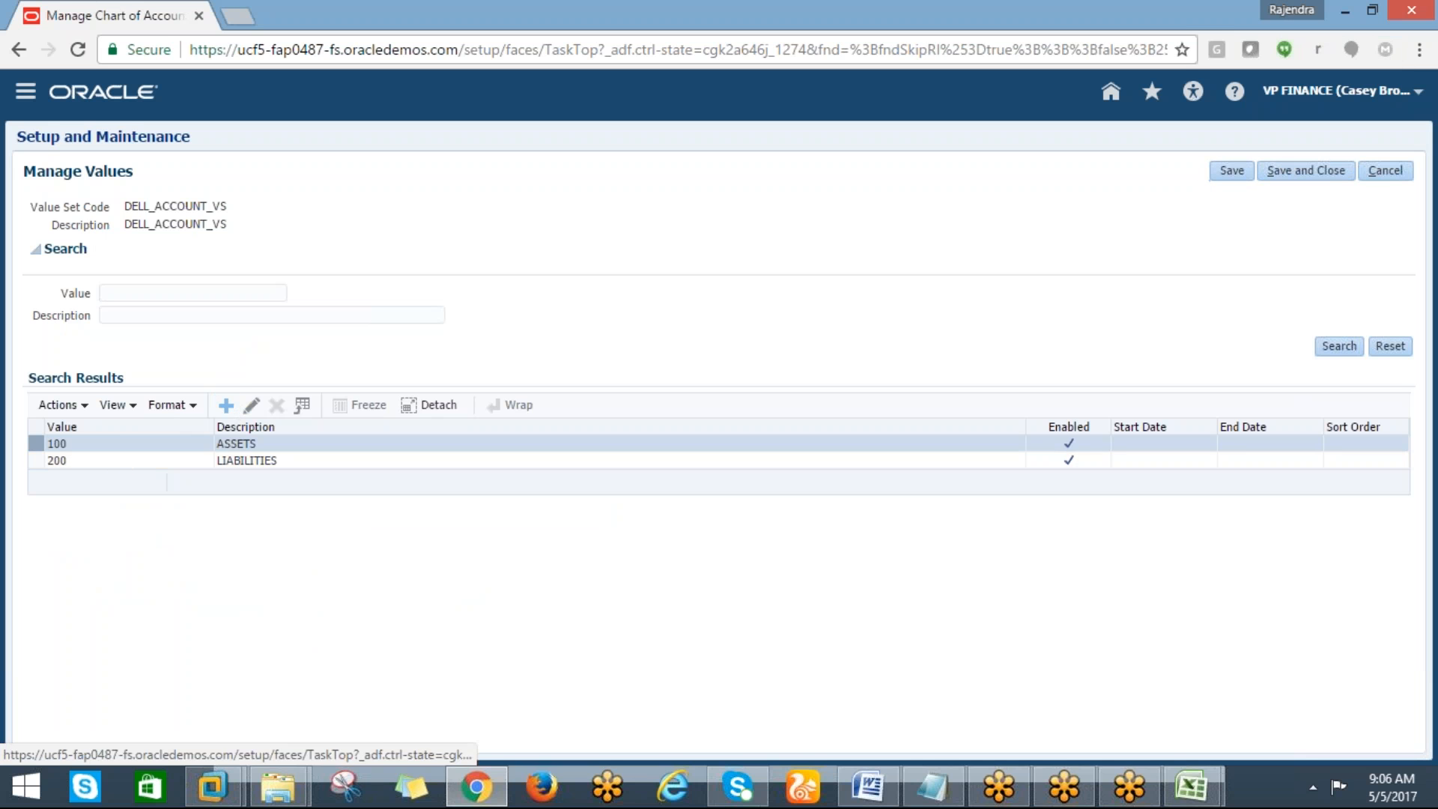
Create account value 300 described REVENUE with account type Revenue
{"action": "left_click", "coordinate": [225, 406]}
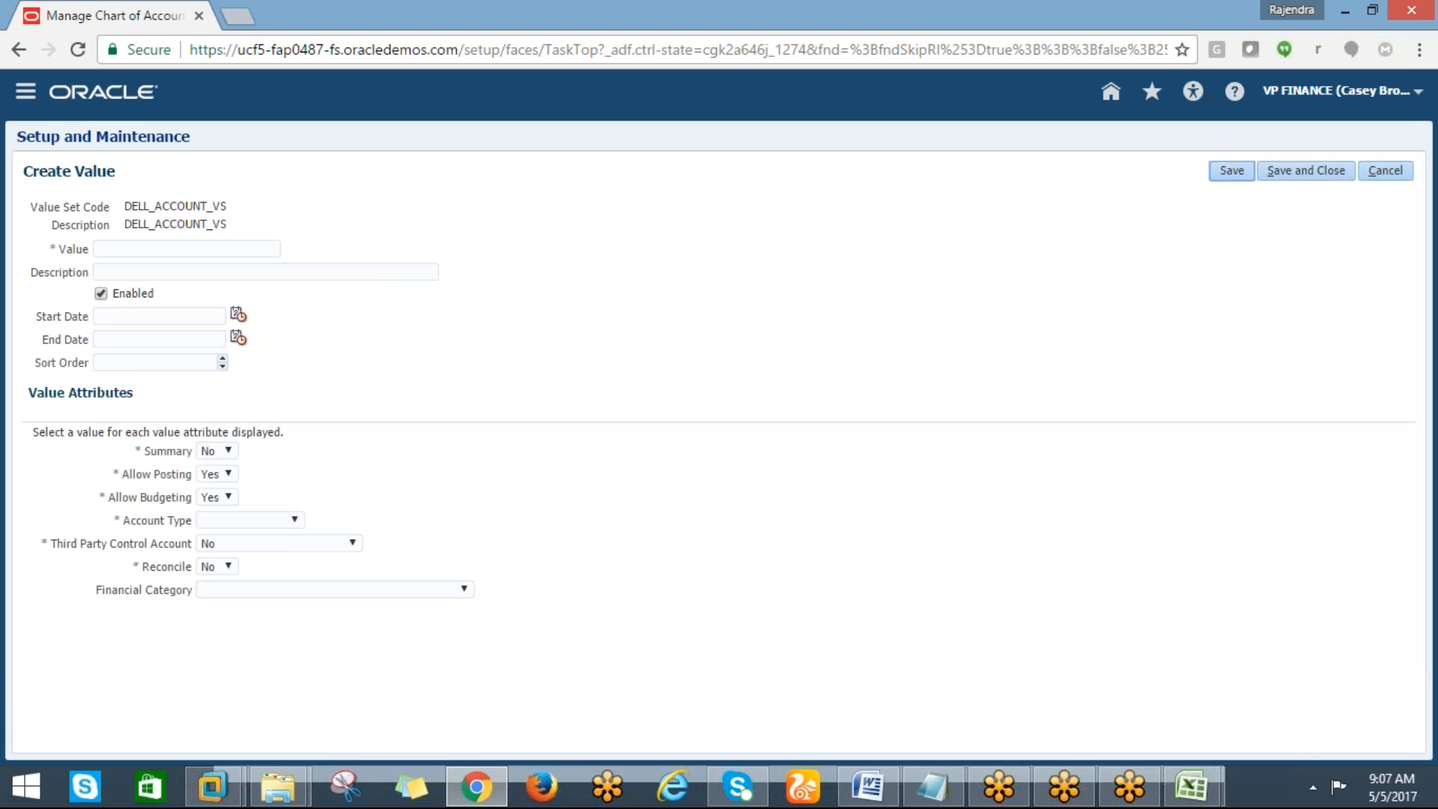
{"action": "left_click", "coordinate": [110, 247]}
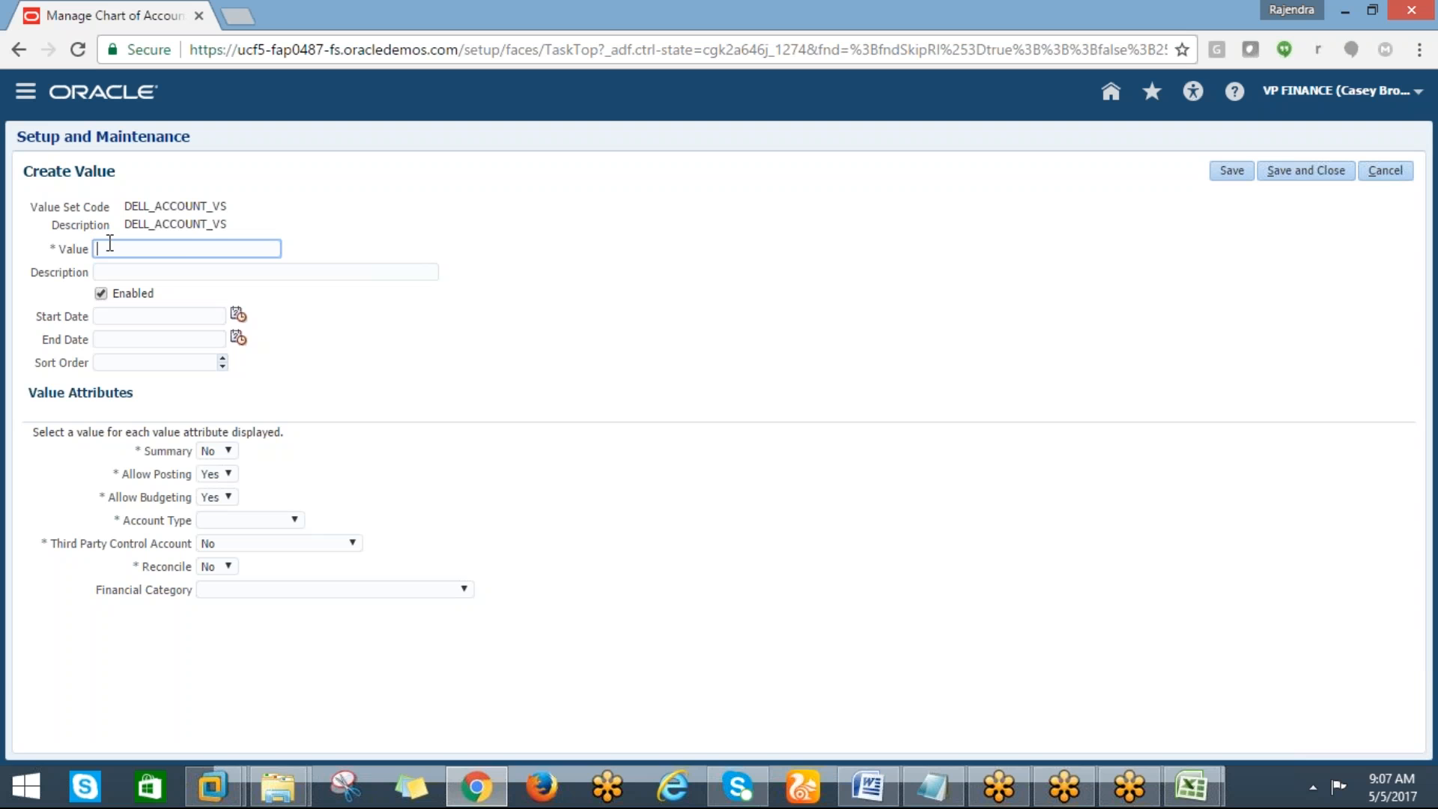
{"action": "type", "text": "REVENUE"}
{"action": "key", "text": "Tab"}
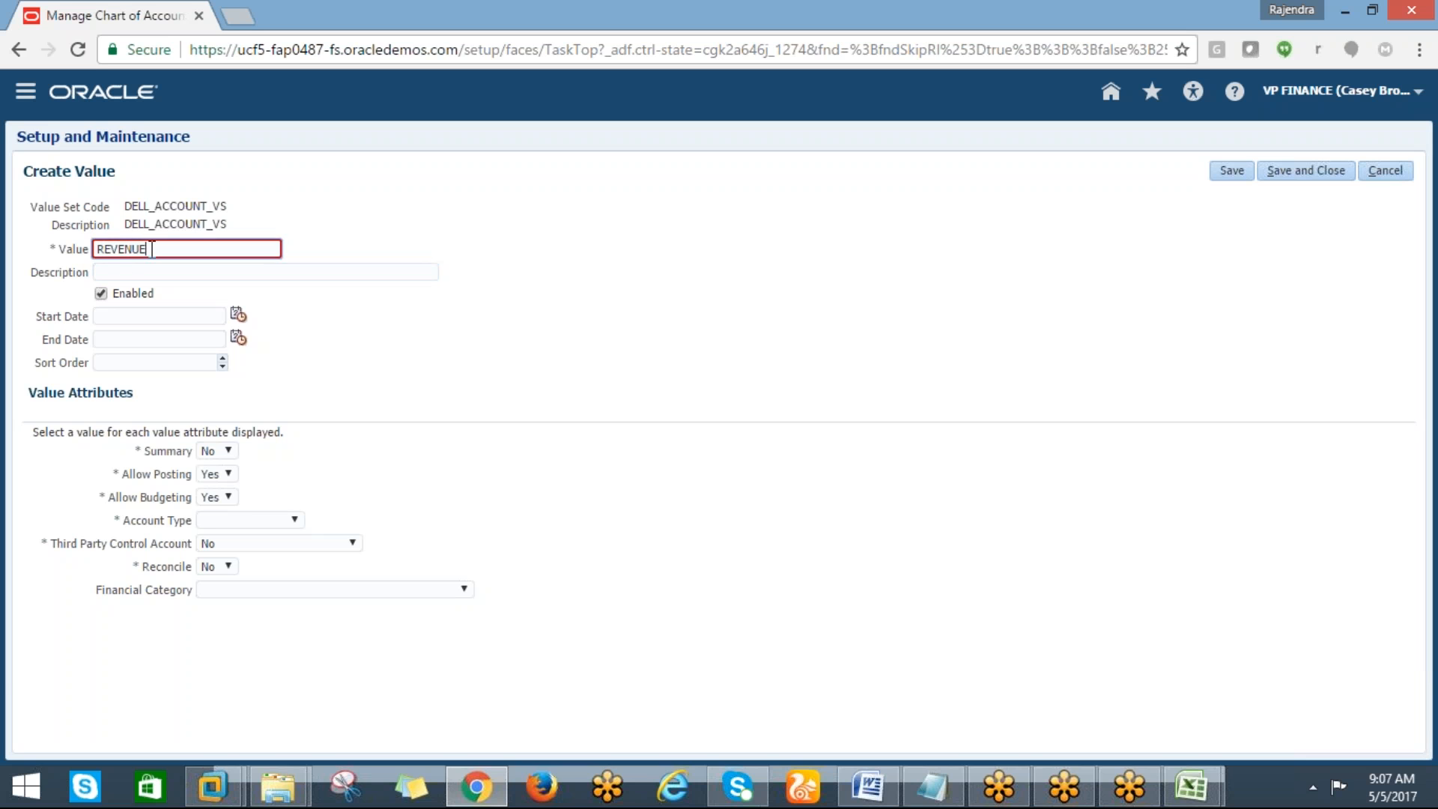
{"action": "left_click_drag", "start_coordinate": [148, 250], "coordinate": [95, 247]}
{"action": "type", "text": "30"}
{"action": "key", "text": "Tab"}
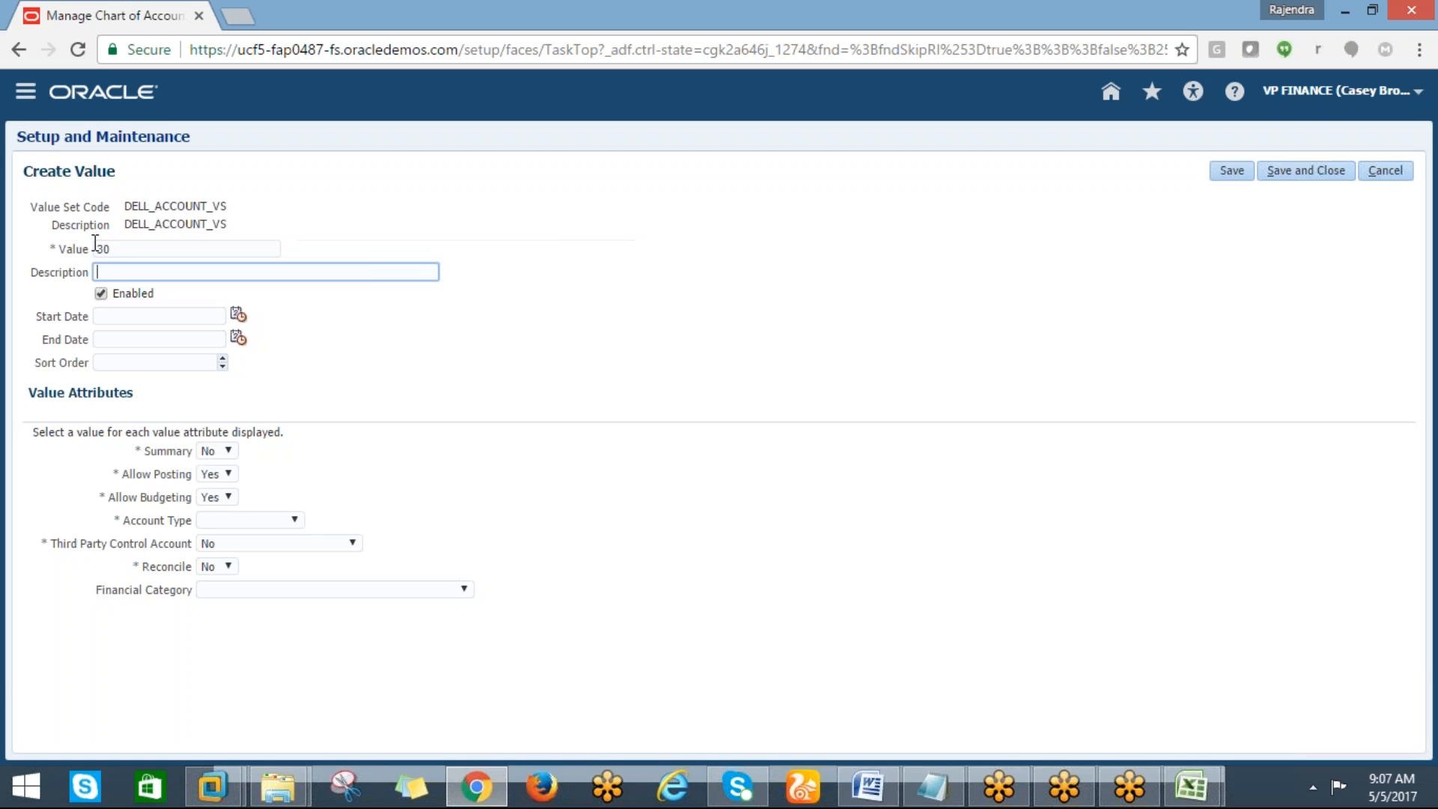
{"action": "left_click", "coordinate": [123, 248]}
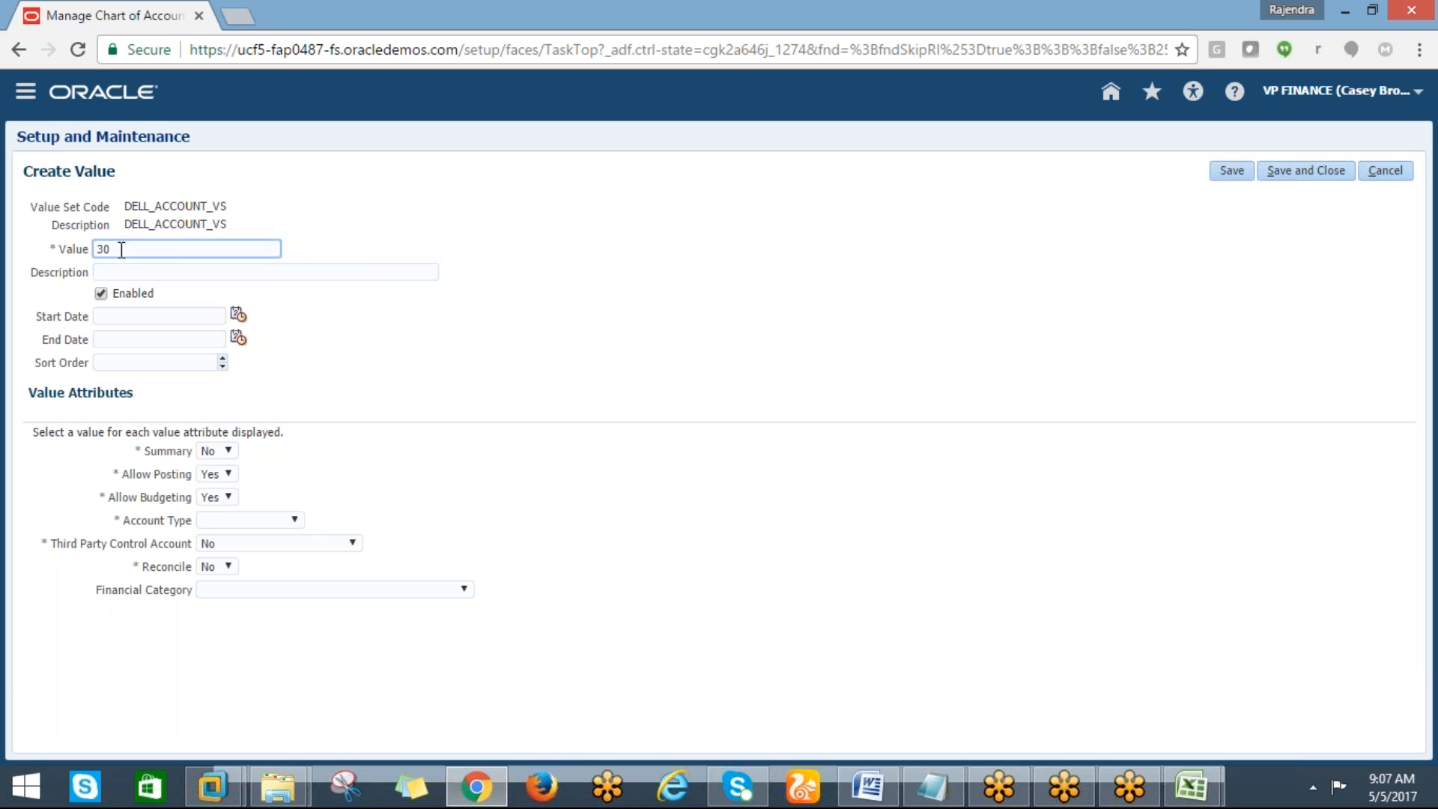
{"action": "type", "text": "0"}
{"action": "key", "text": "Tab"}
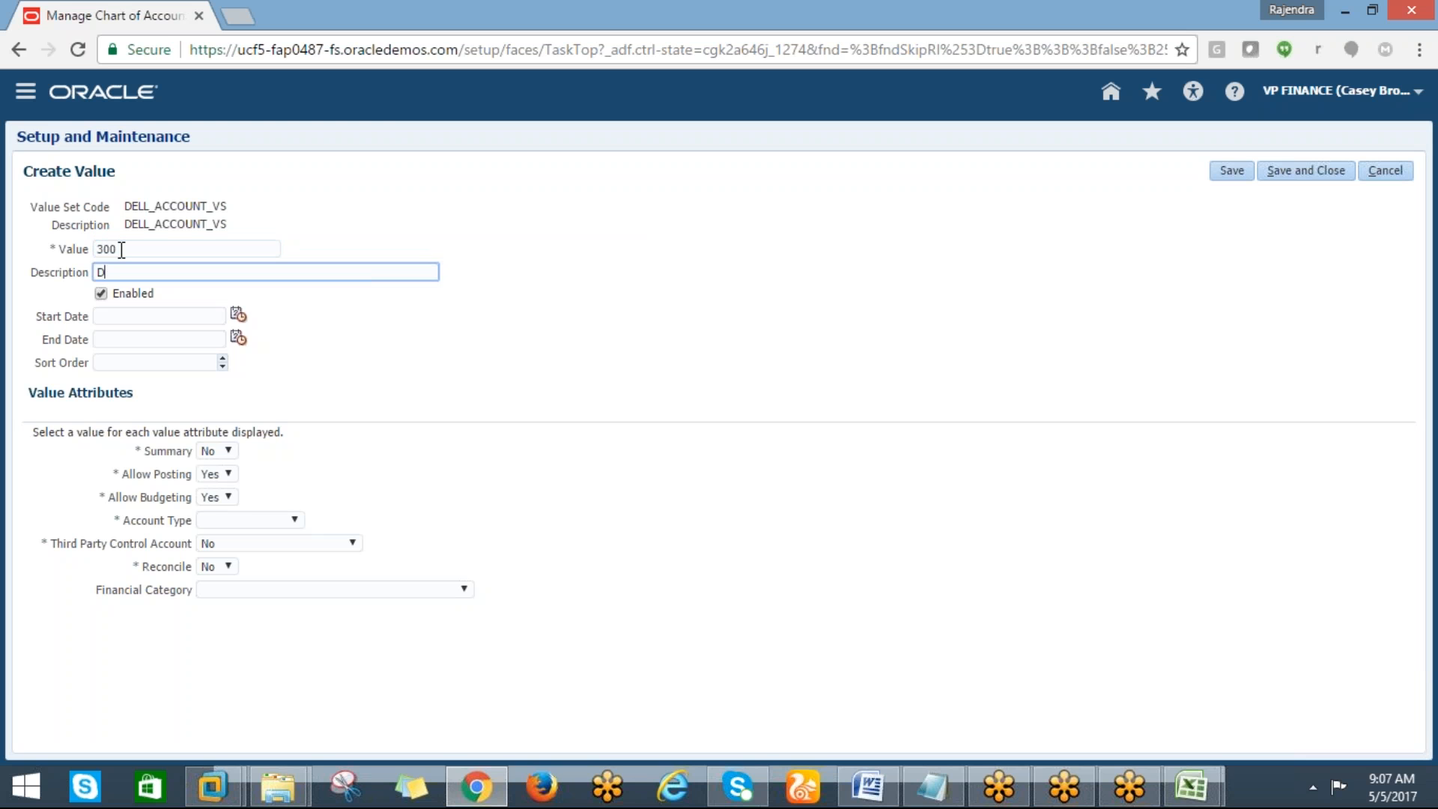
{"action": "type", "text": "REVENUE"}
{"action": "key", "text": "Tab"}
{"action": "left_click", "coordinate": [264, 523]}
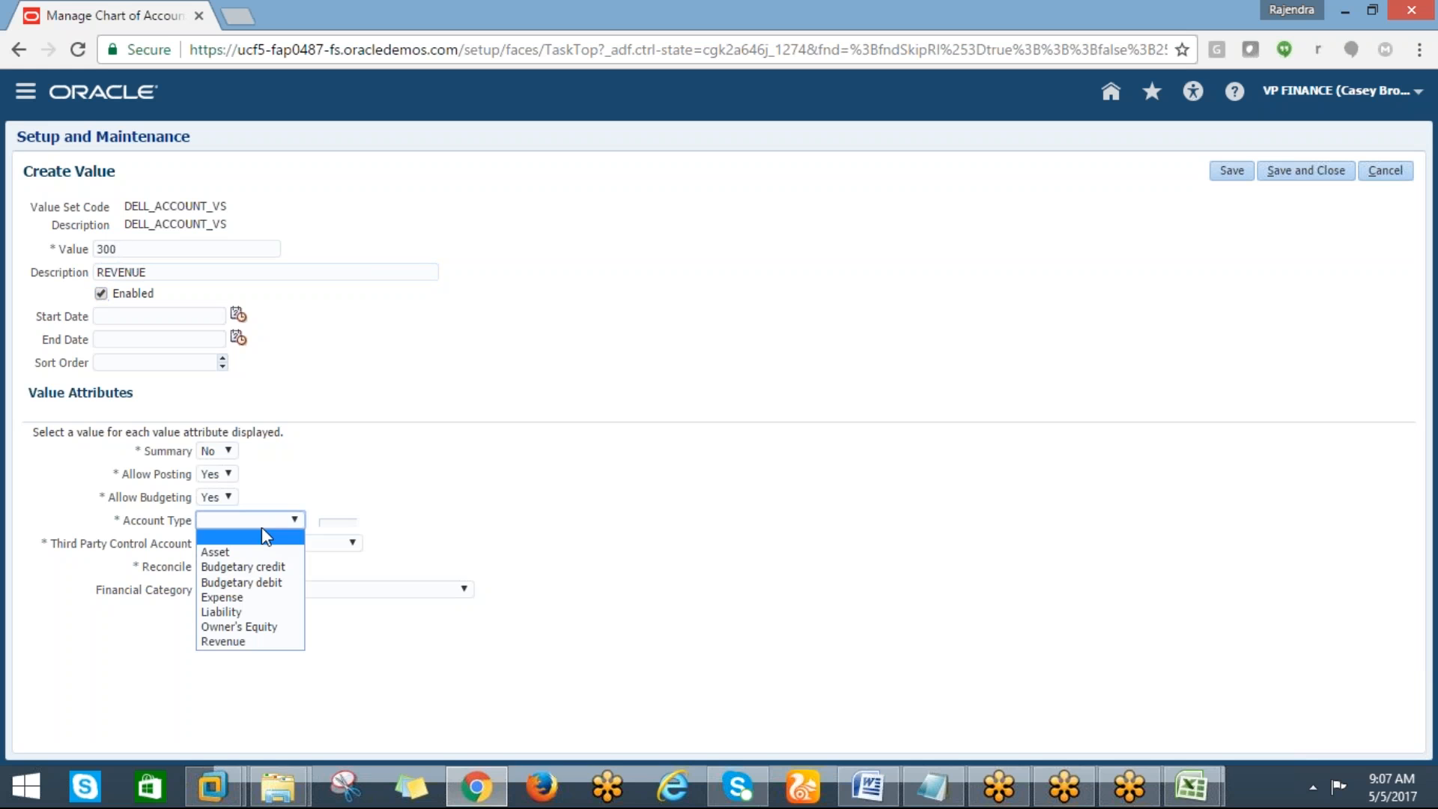
{"action": "left_click", "coordinate": [220, 644]}
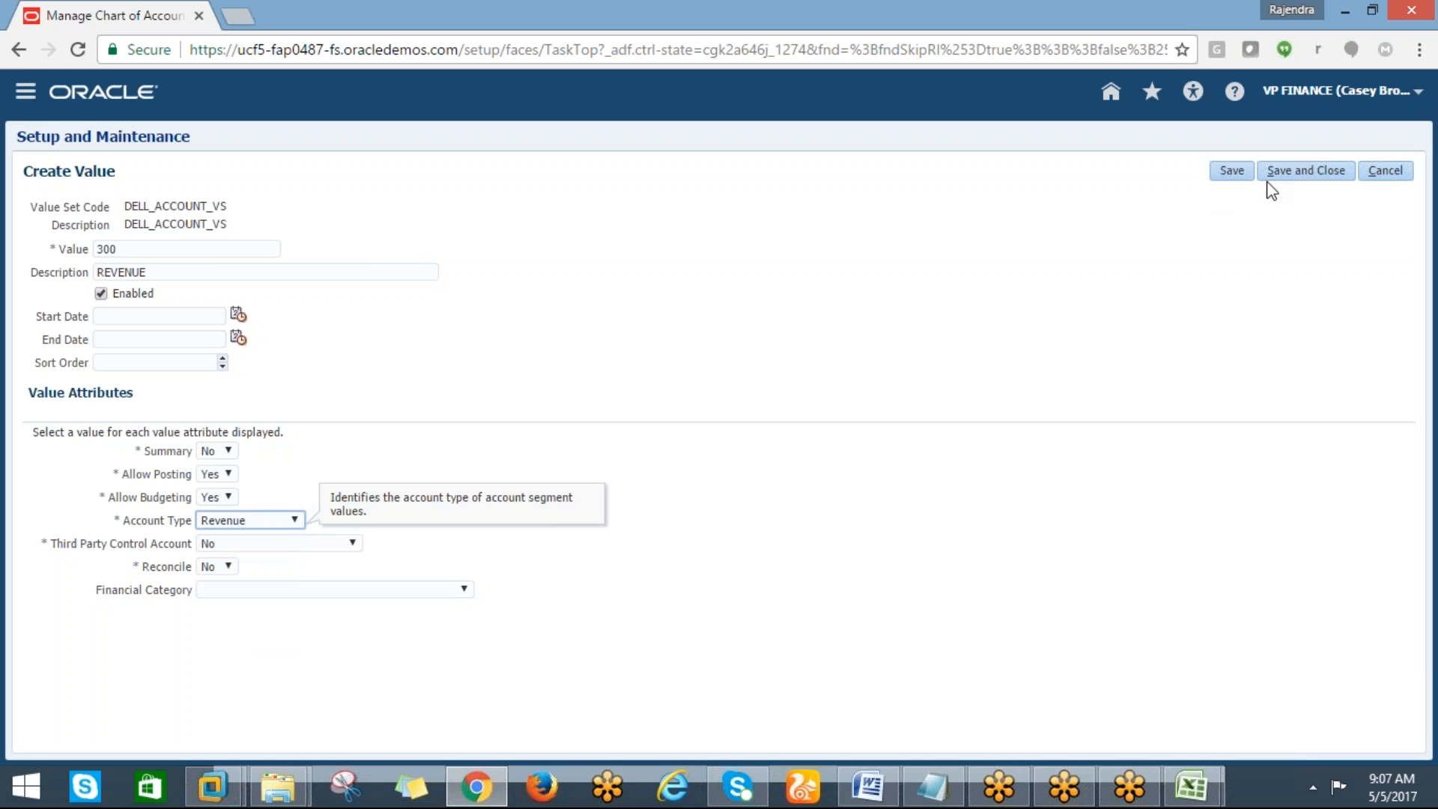
{"action": "left_click", "coordinate": [1306, 173]}
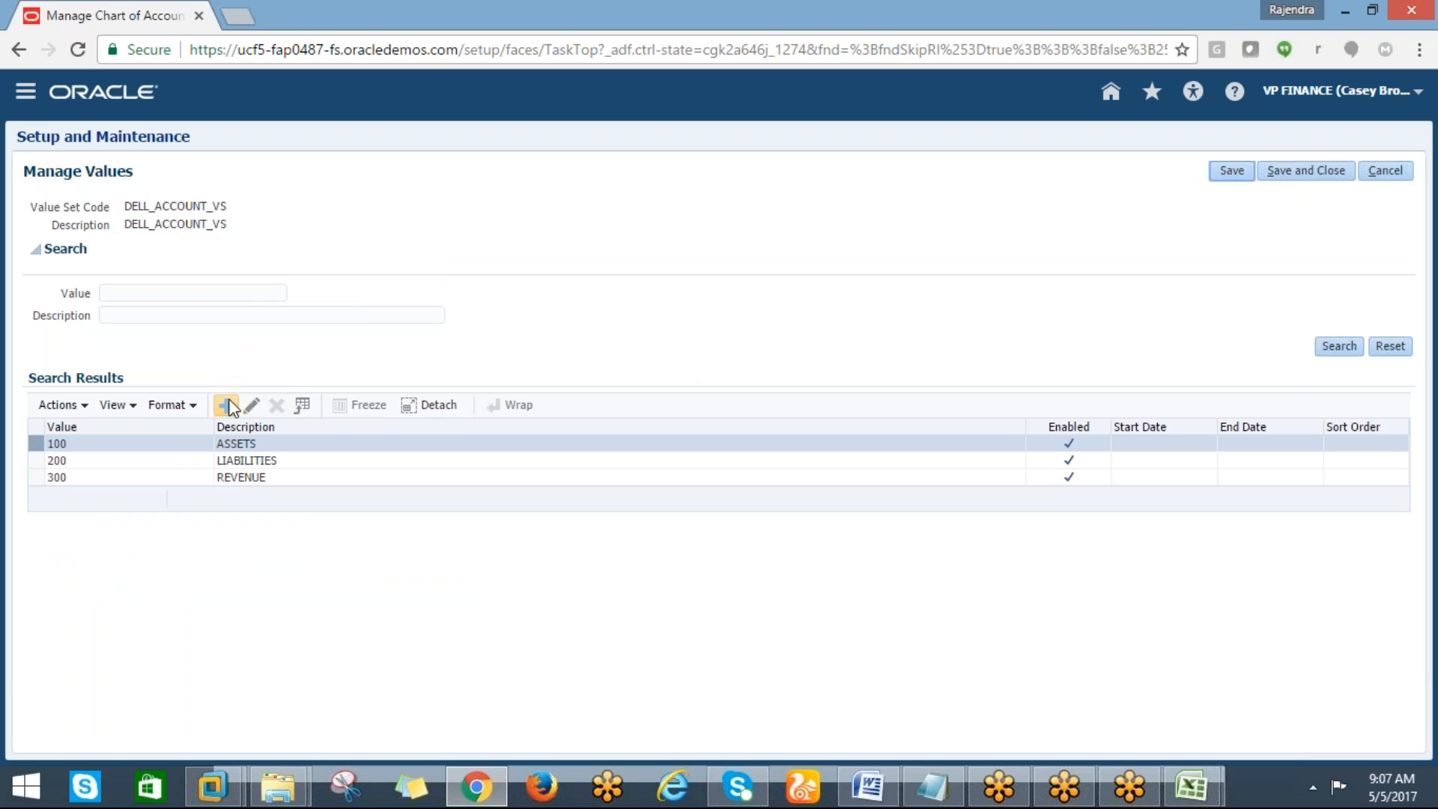
Create account value 400 described EXPENSE with account type Expense and save it
{"action": "left_click", "coordinate": [225, 405]}
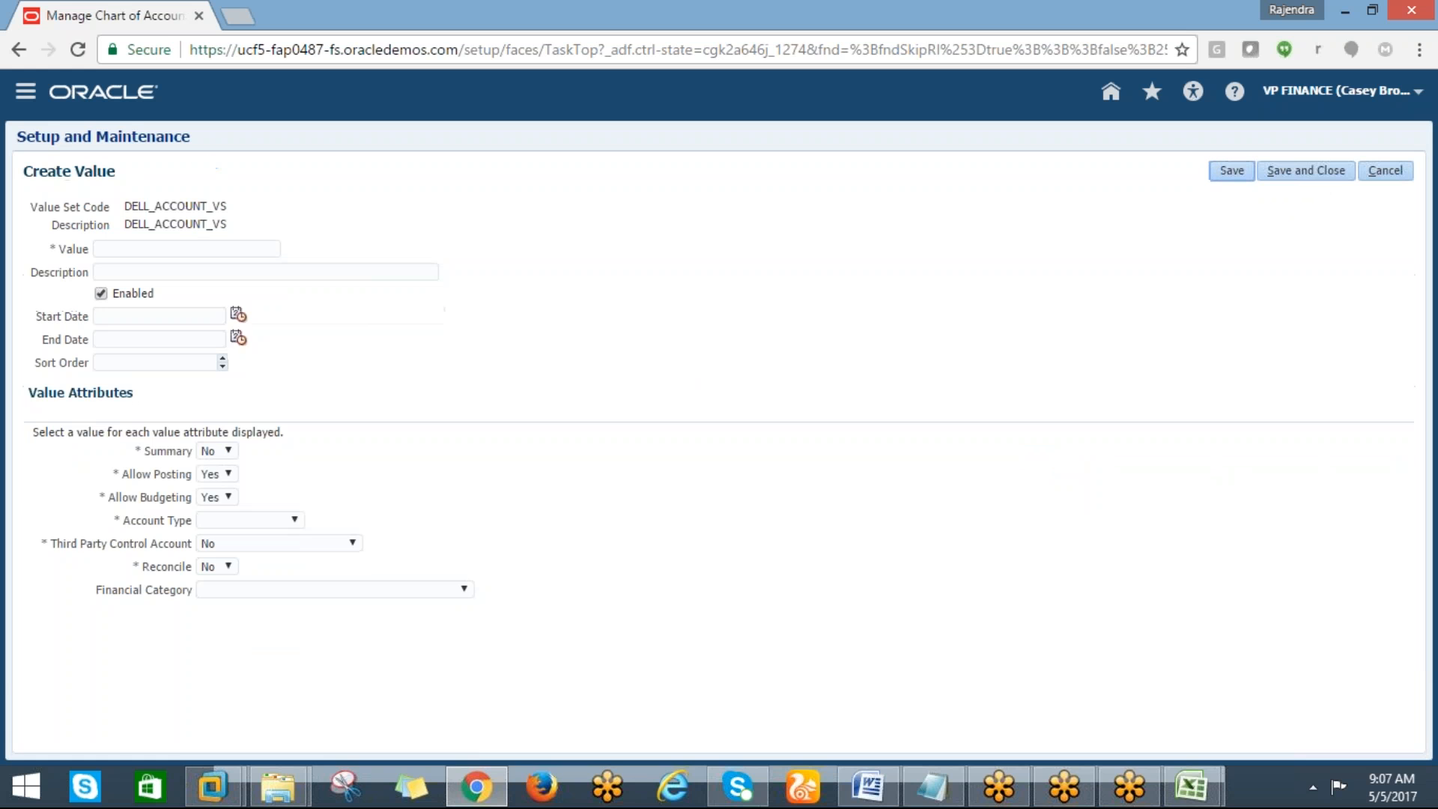
{"action": "left_click", "coordinate": [162, 247]}
{"action": "type", "text": "400"}
{"action": "key", "text": "Tab"}
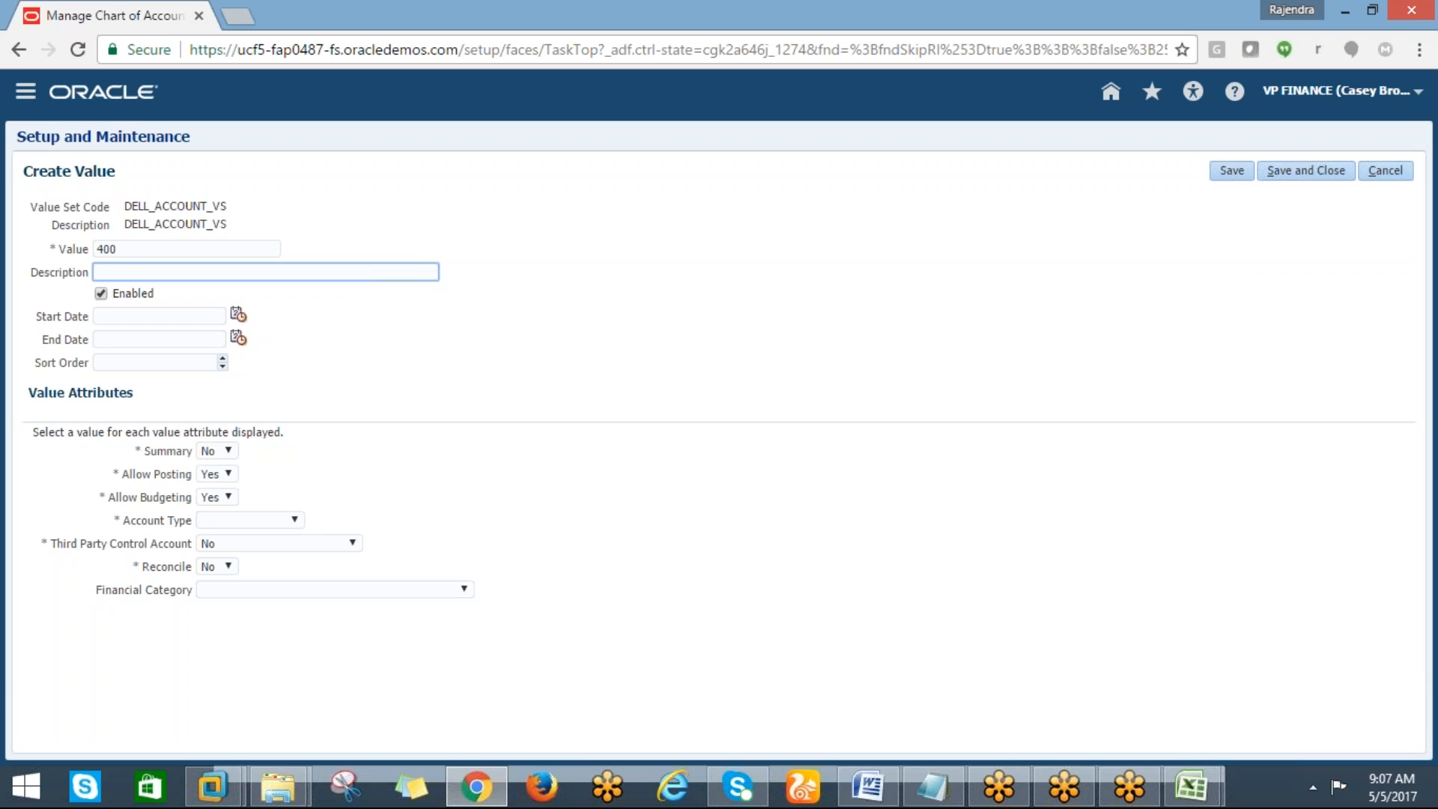
{"action": "type", "text": "EXPENSE"}
{"action": "key", "text": "Tab"}
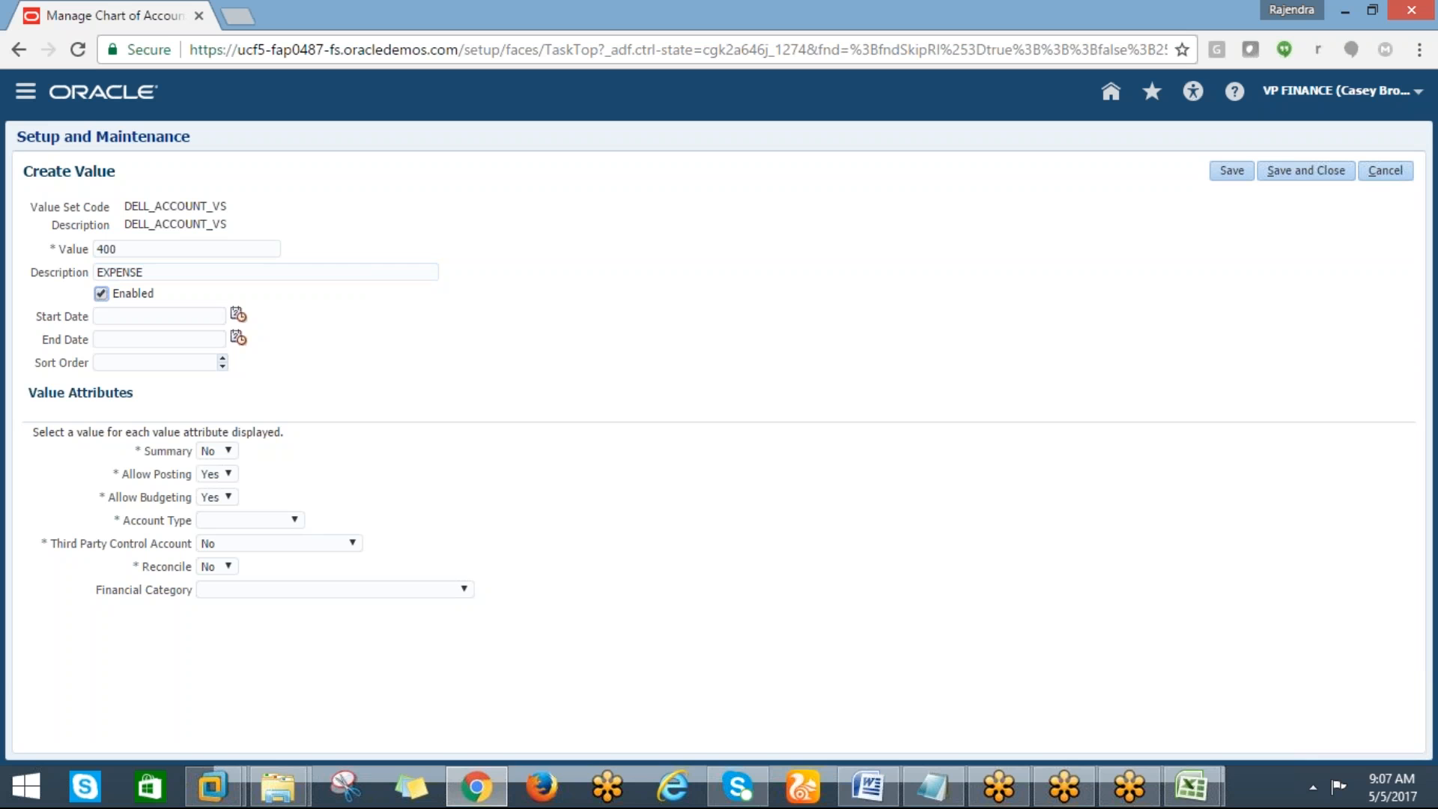
{"action": "left_click", "coordinate": [245, 523]}
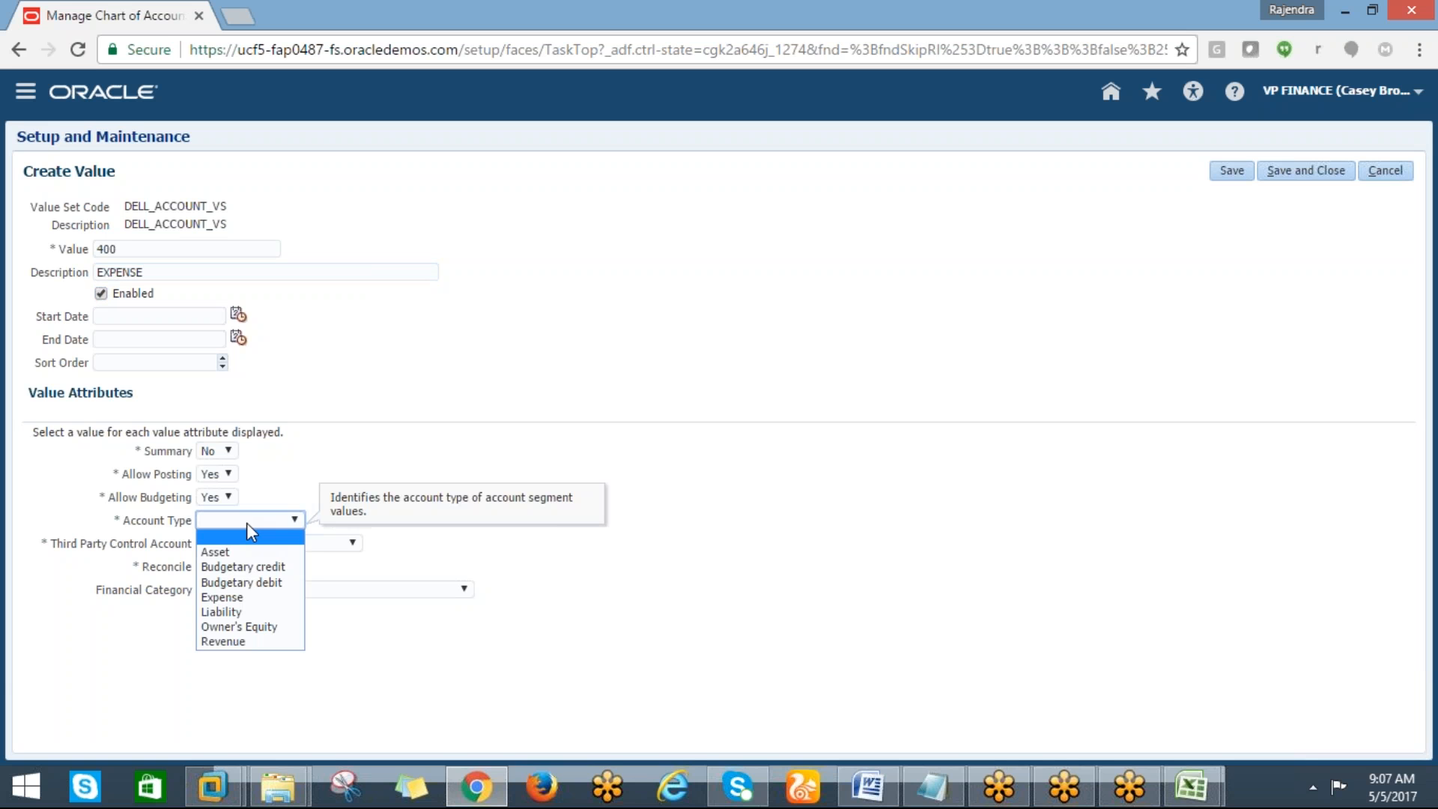
{"action": "left_click", "coordinate": [221, 598]}
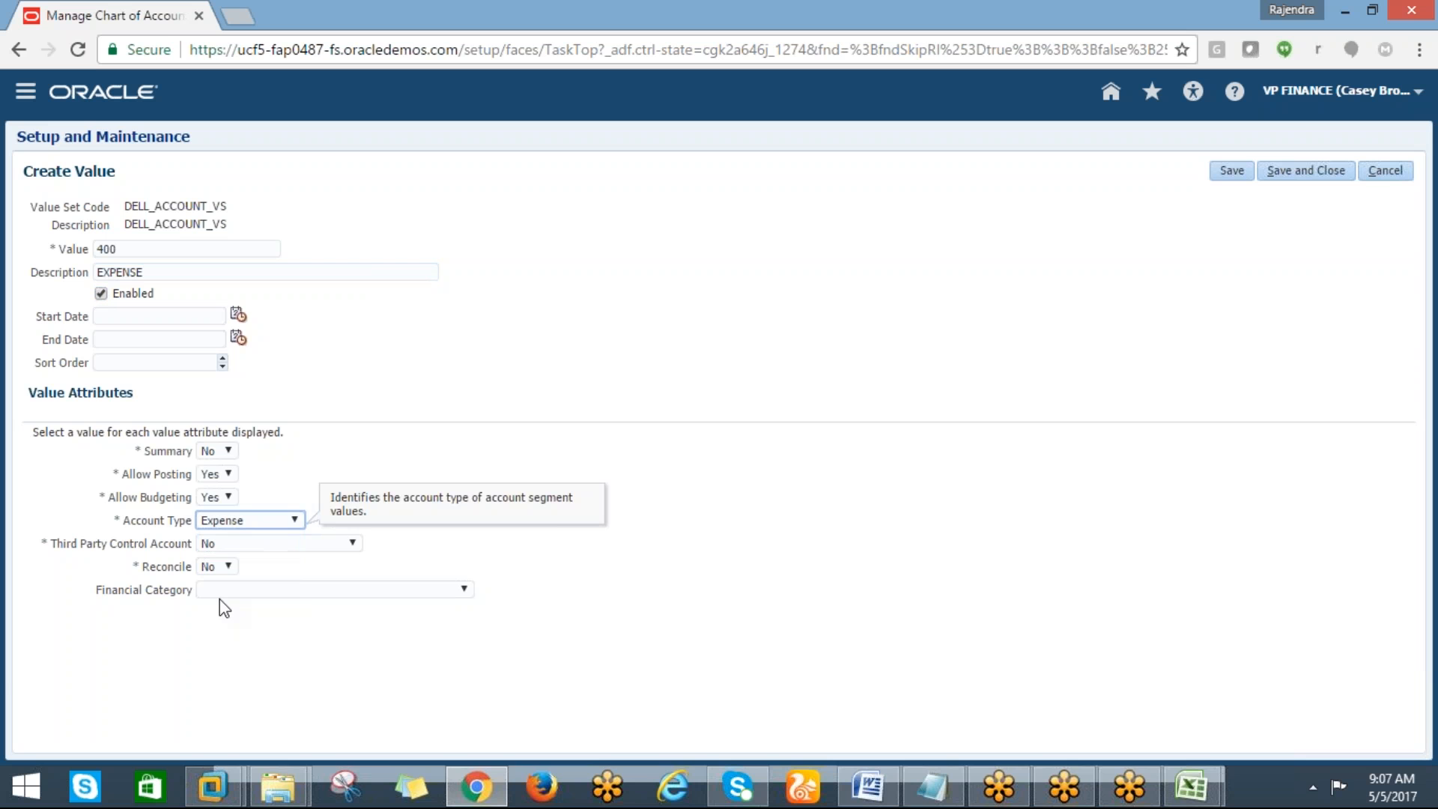
{"action": "left_click", "coordinate": [1294, 174]}
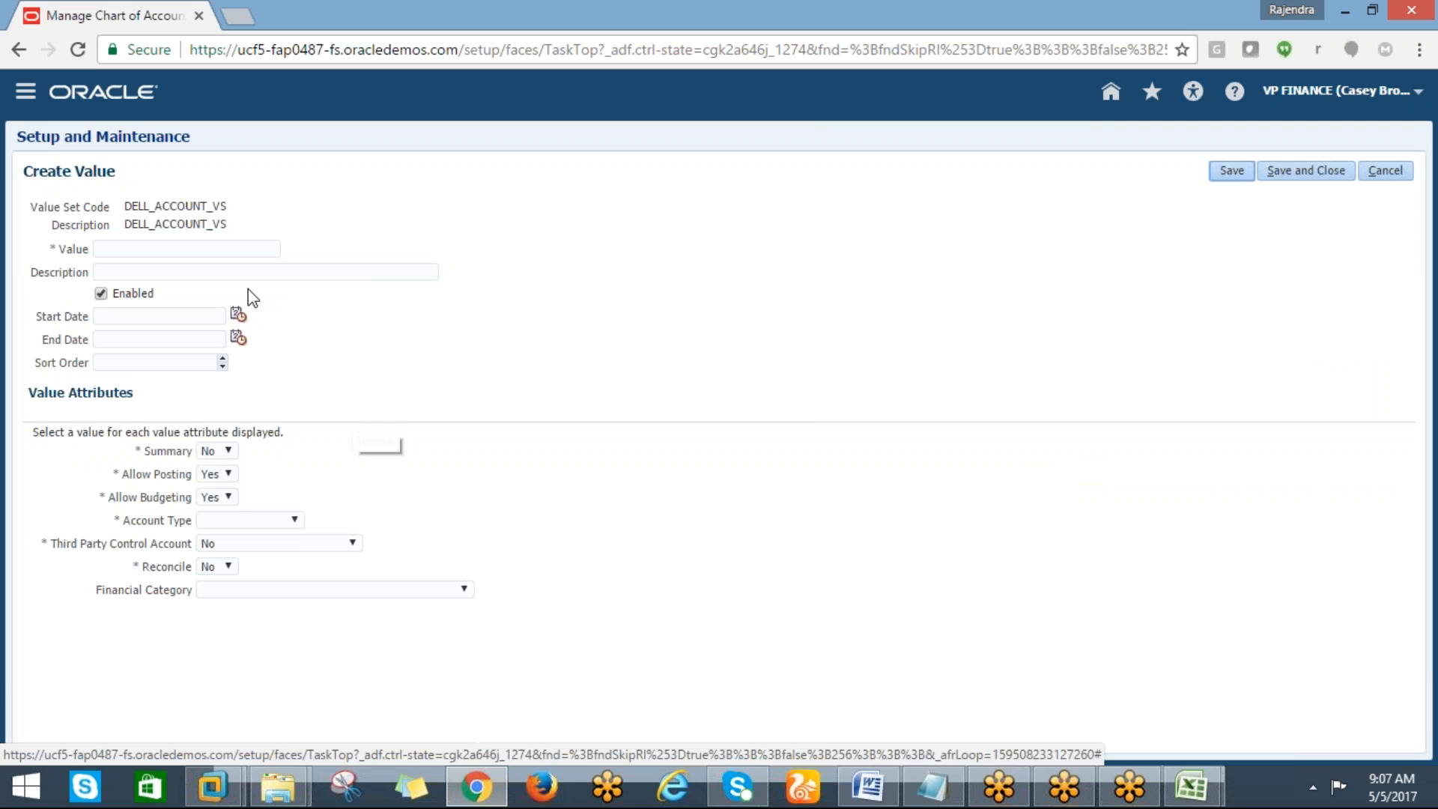
Create account value 500 described EQUITY with account type Owner's Equity and save it
{"action": "left_click", "coordinate": [201, 248]}
{"action": "type", "text": "500"}
{"action": "key", "text": "Tab"}
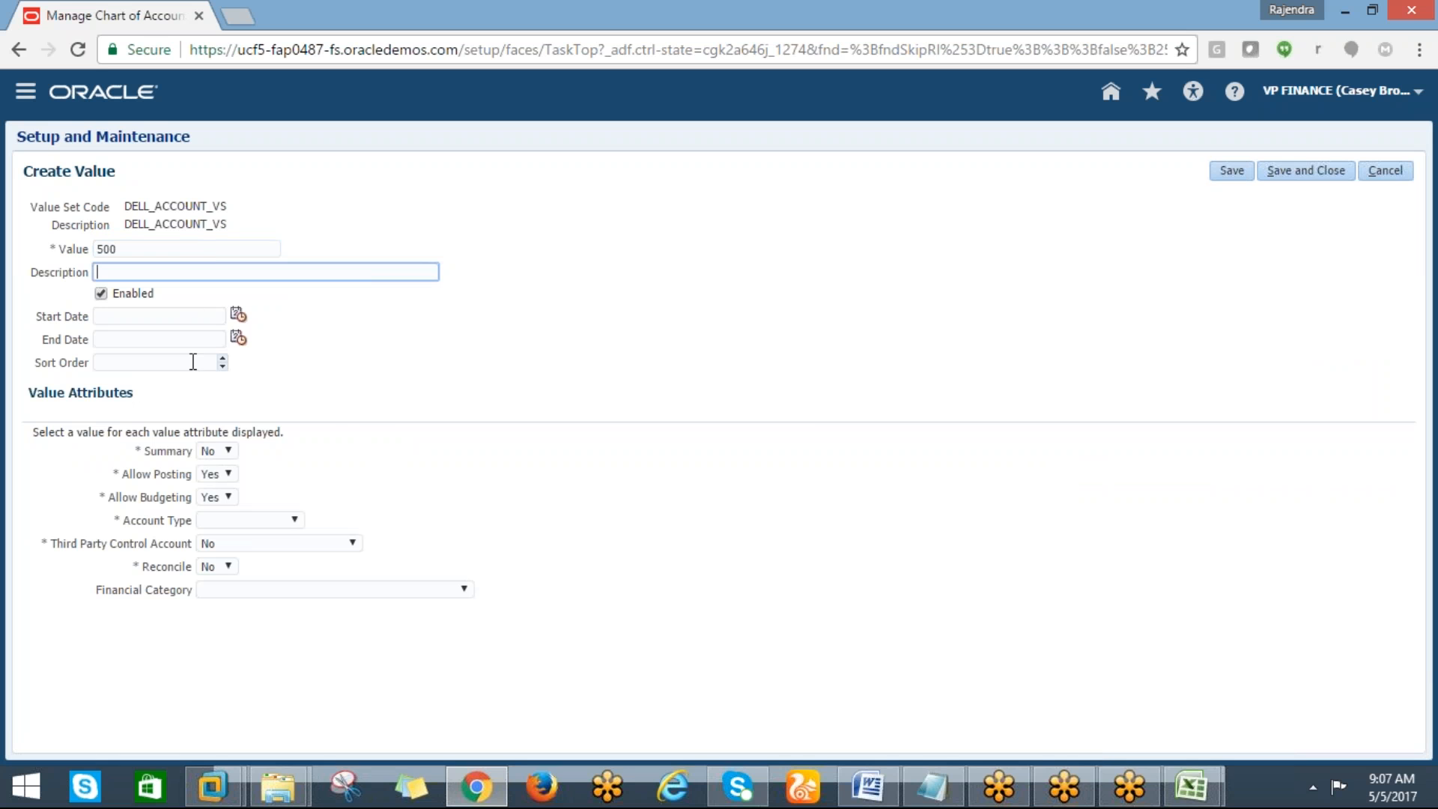
{"action": "left_click", "coordinate": [181, 408]}
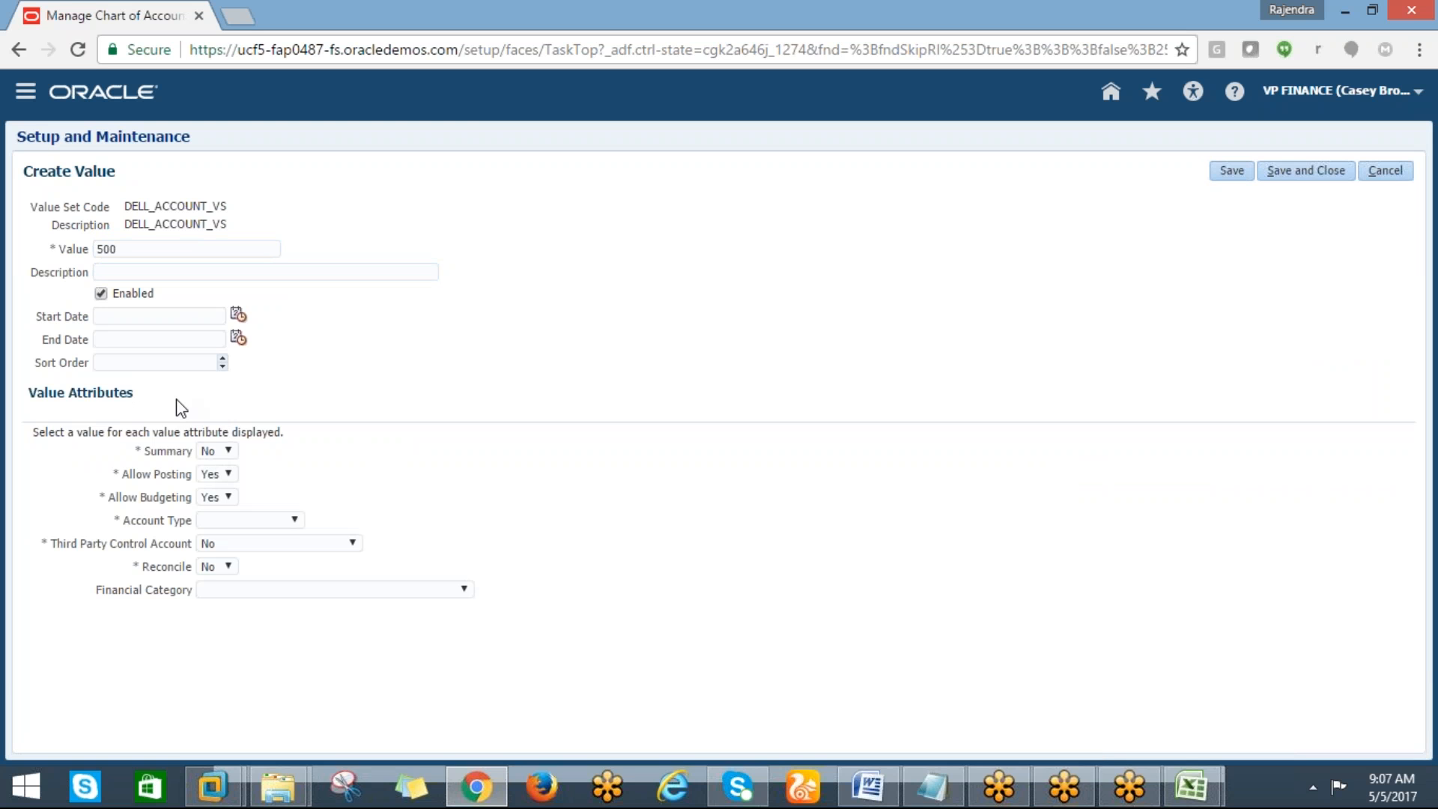
{"action": "left_click", "coordinate": [136, 270]}
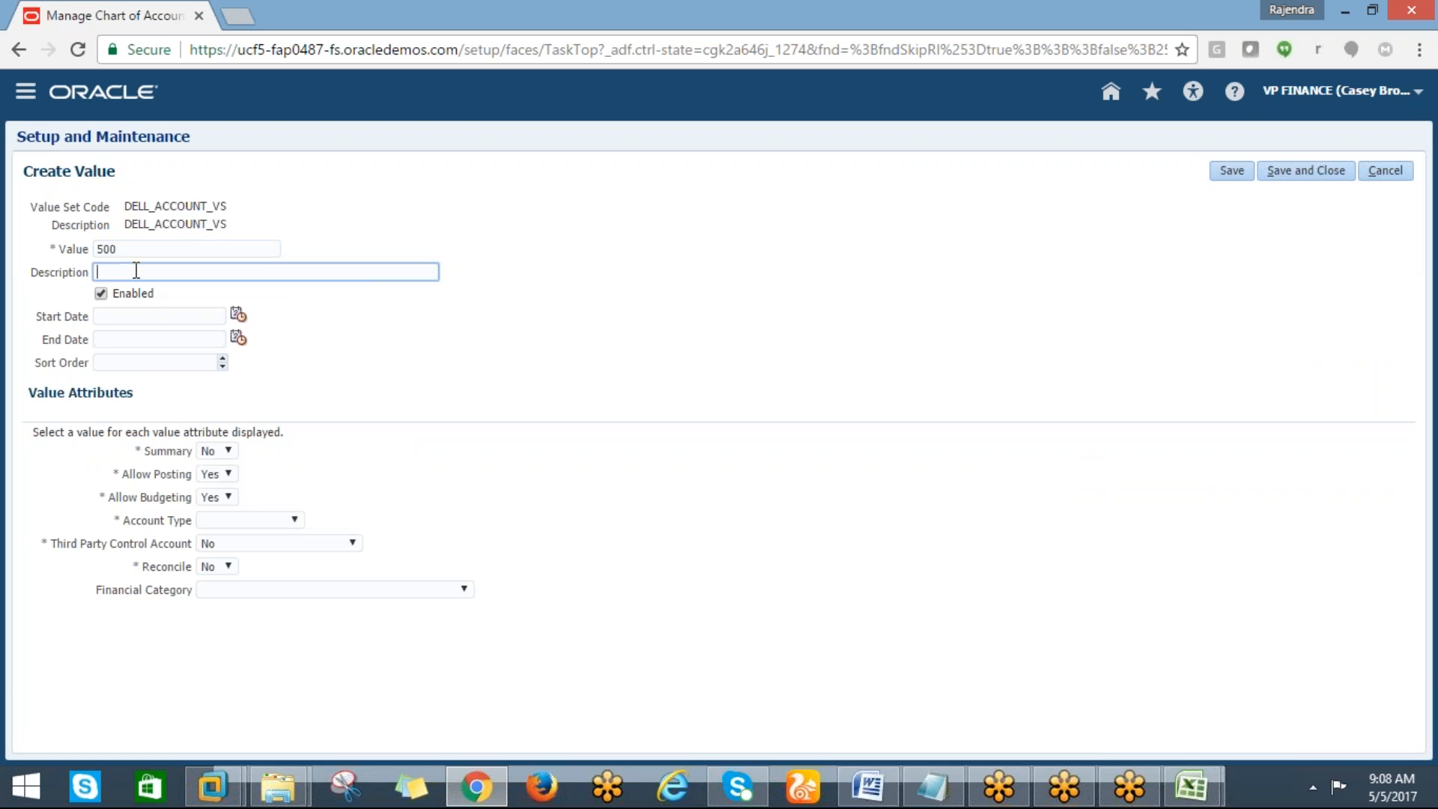
{"action": "type", "text": "OWNERSHIP E"}
{"action": "key", "text": "BackSpace"}
{"action": "key", "text": "BackSpace"}
{"action": "key", "text": "BackSpace"}
{"action": "key", "text": "BackSpace"}
{"action": "key", "text": "BackSpace"}
{"action": "key", "text": "BackSpace"}
{"action": "key", "text": "BackSpace"}
{"action": "key", "text": "BackSpace"}
{"action": "key", "text": "BackSpace"}
{"action": "key", "text": "BackSpace"}
{"action": "type", "text": "EQUIT"}
{"action": "left_click", "coordinate": [238, 519]}
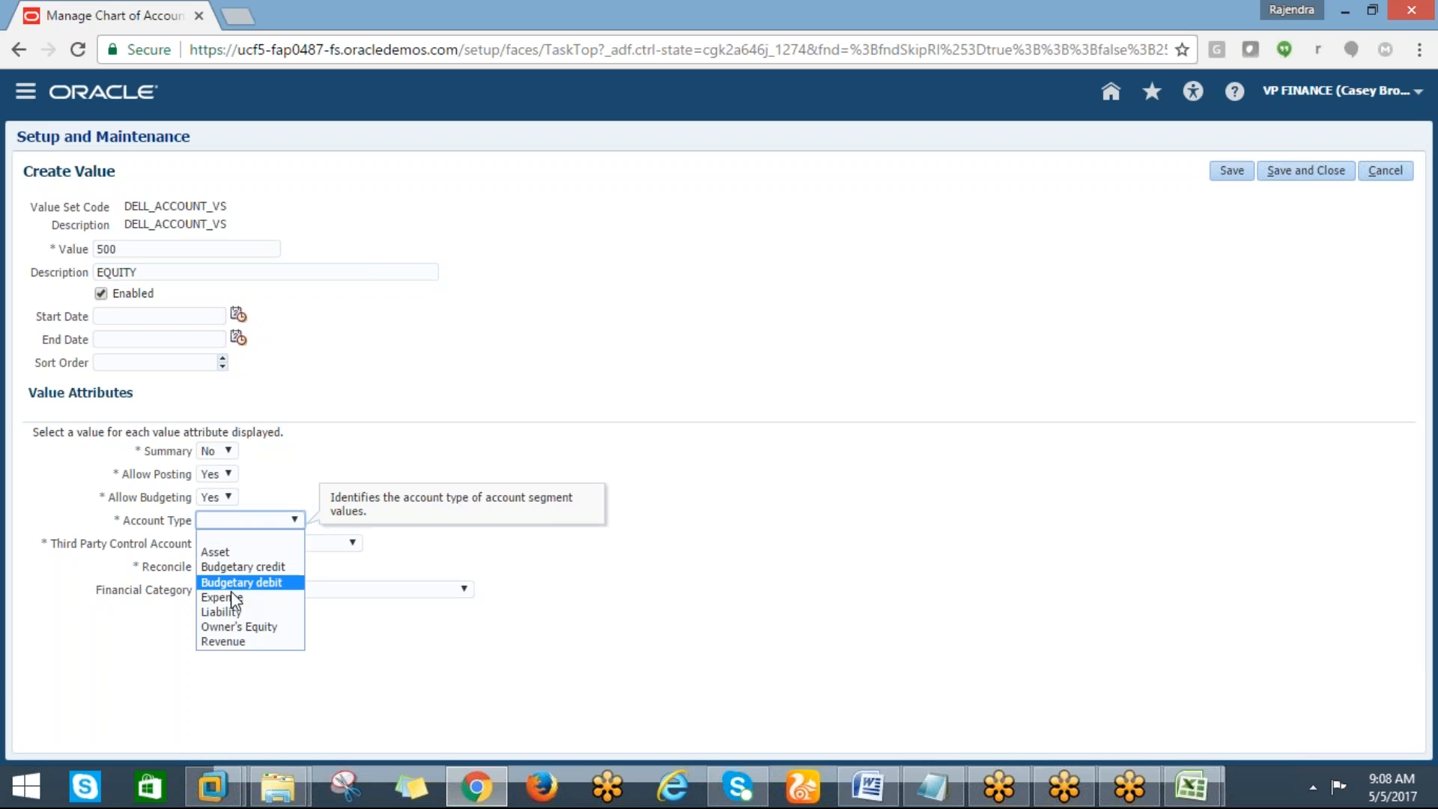
{"action": "left_click", "coordinate": [225, 628]}
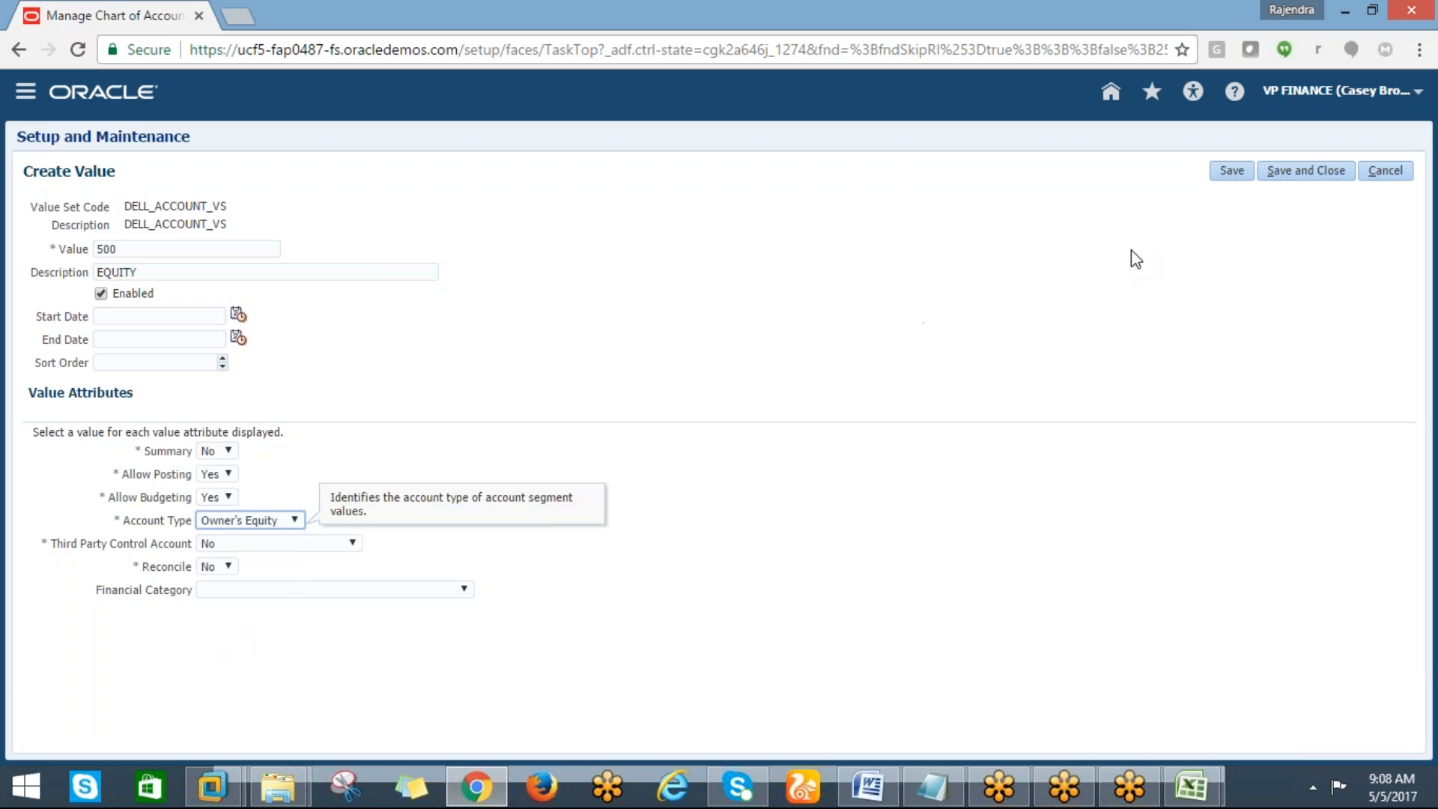
{"action": "left_click", "coordinate": [1293, 177]}
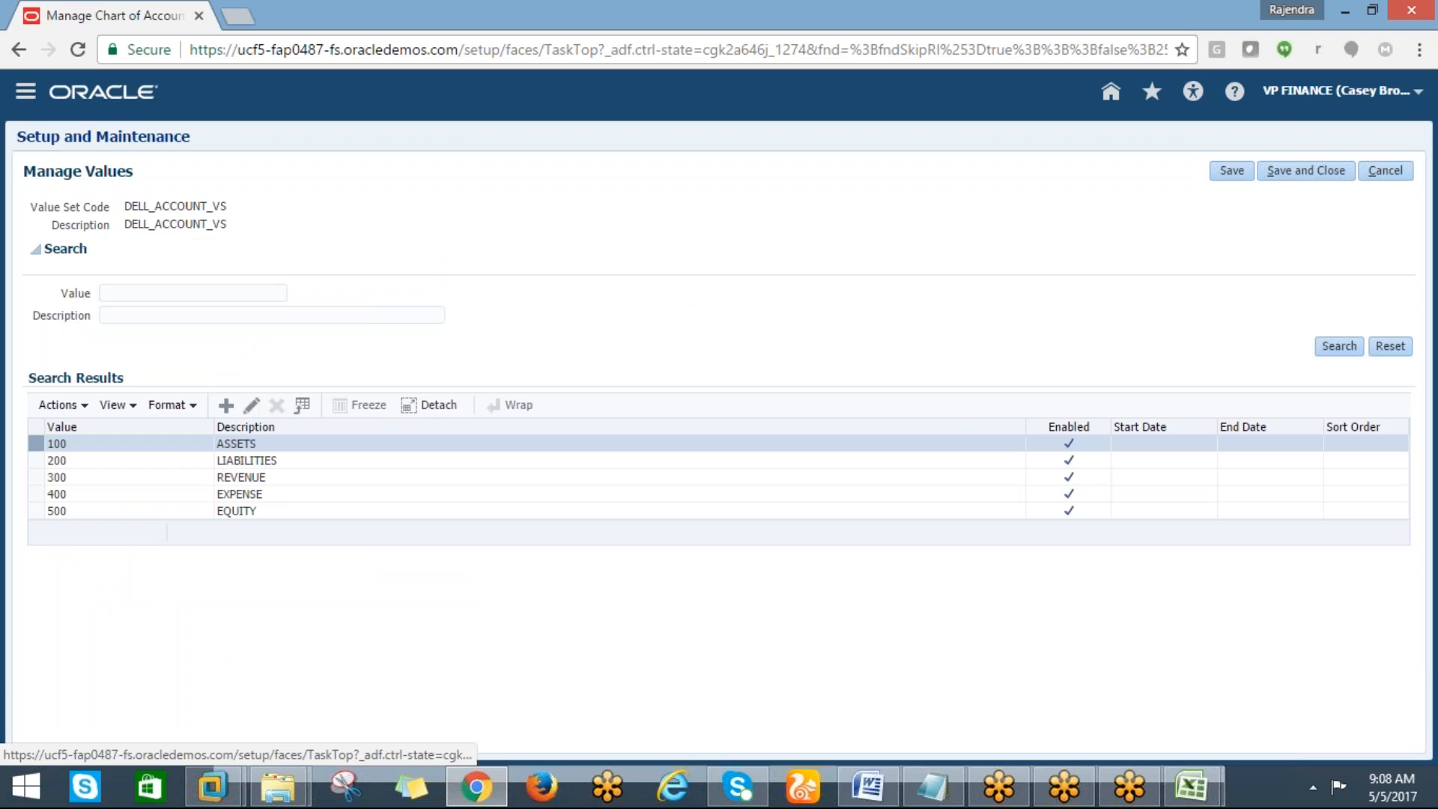
Create account value 101 described CASH with account type Asset and save it
{"action": "left_click", "coordinate": [225, 405]}
{"action": "left_click", "coordinate": [167, 249]}
{"action": "type", "text": "101"}
{"action": "key", "text": "Tab"}
{"action": "type", "text": "CASH"}
{"action": "left_click", "coordinate": [234, 521]}
{"action": "left_click", "coordinate": [235, 536]}
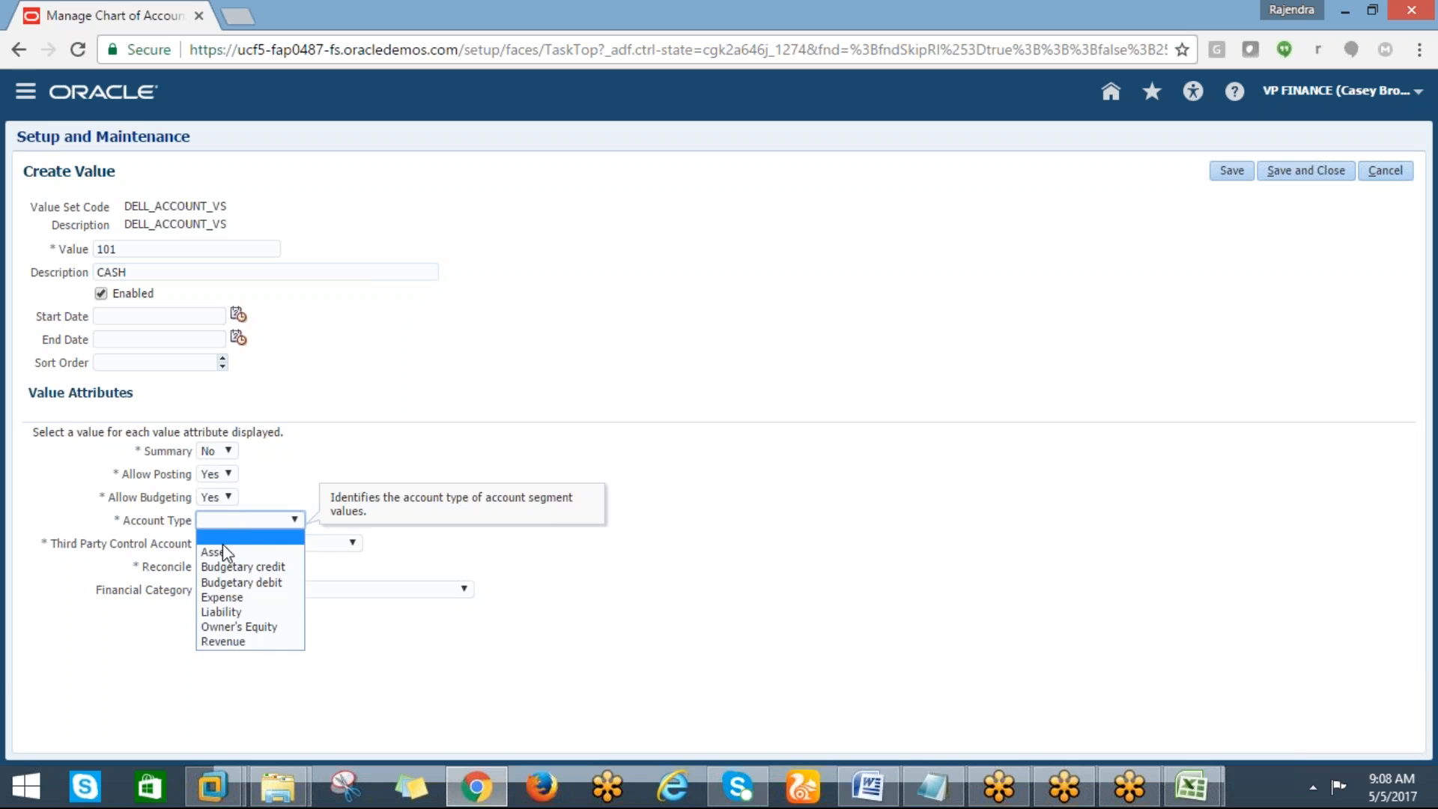
{"action": "left_click", "coordinate": [268, 518]}
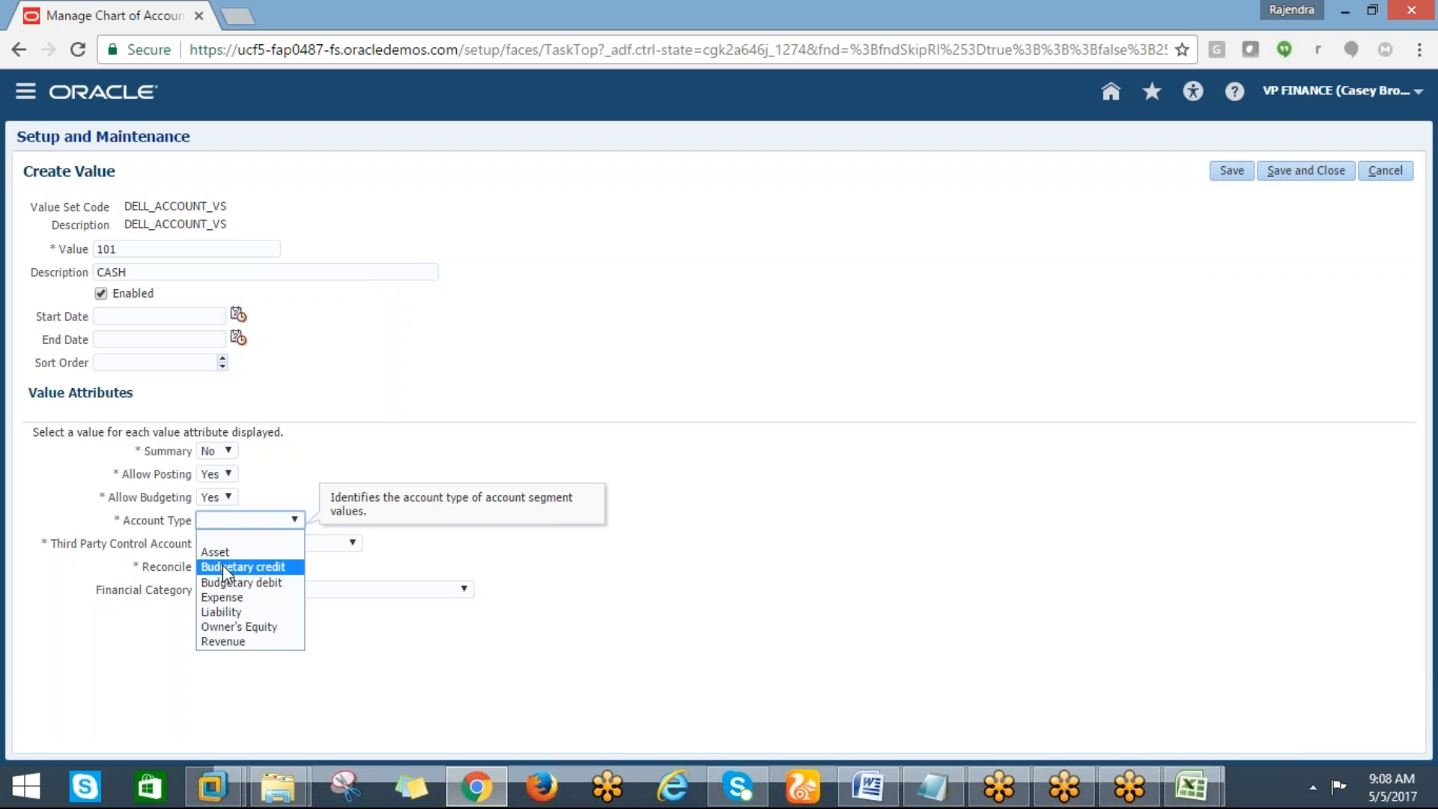
{"action": "left_click", "coordinate": [219, 552]}
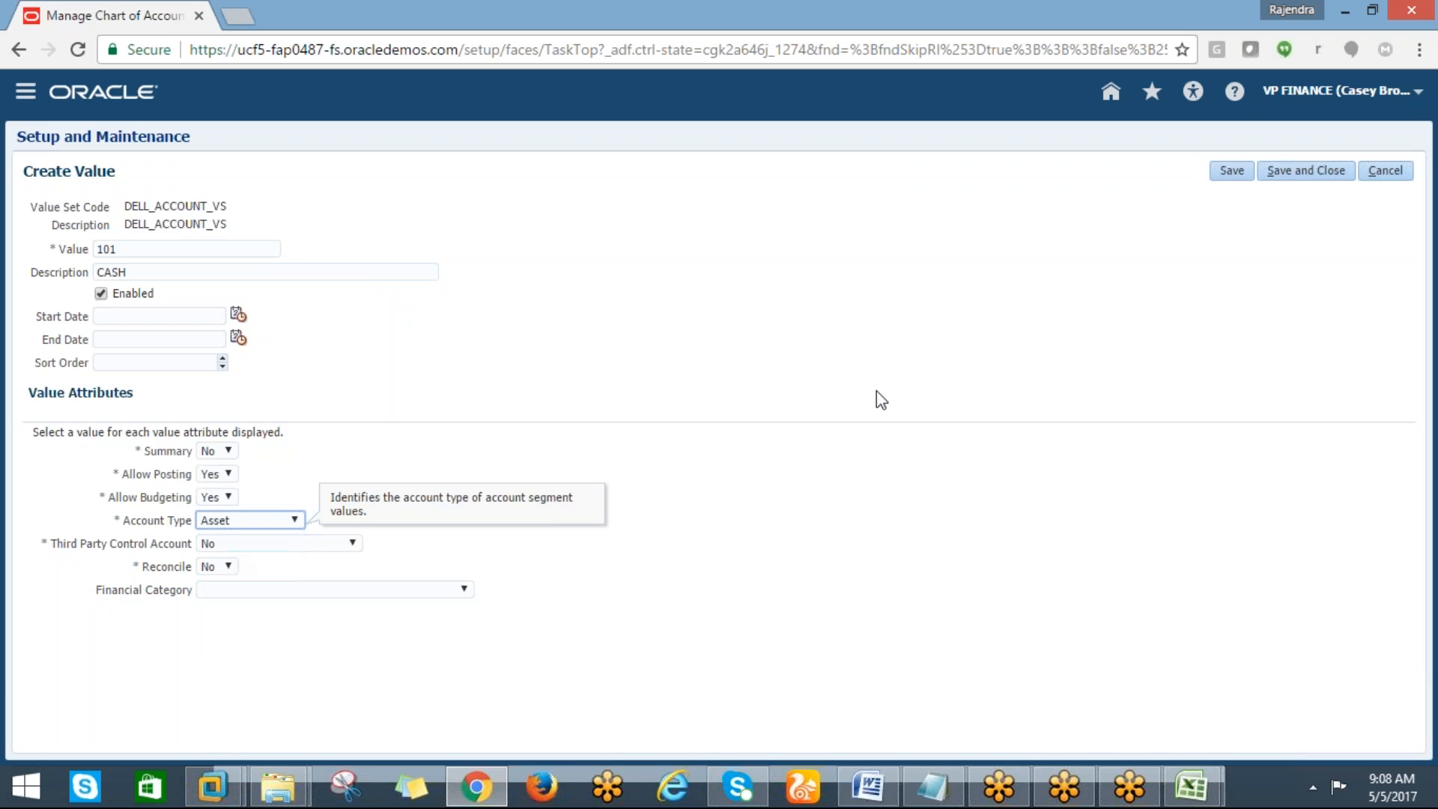
{"action": "left_click", "coordinate": [1294, 168]}
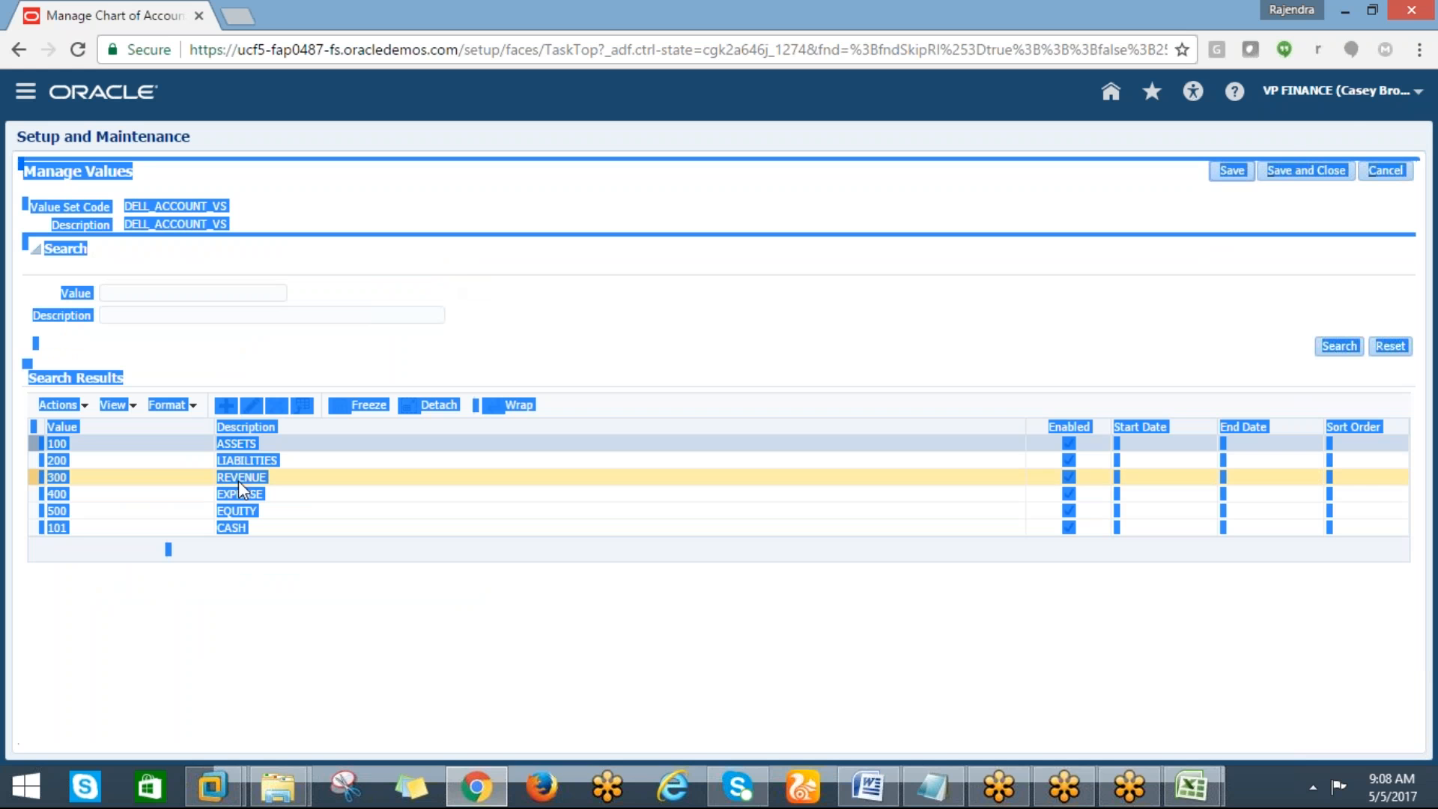
{"action": "left_click", "coordinate": [227, 617]}
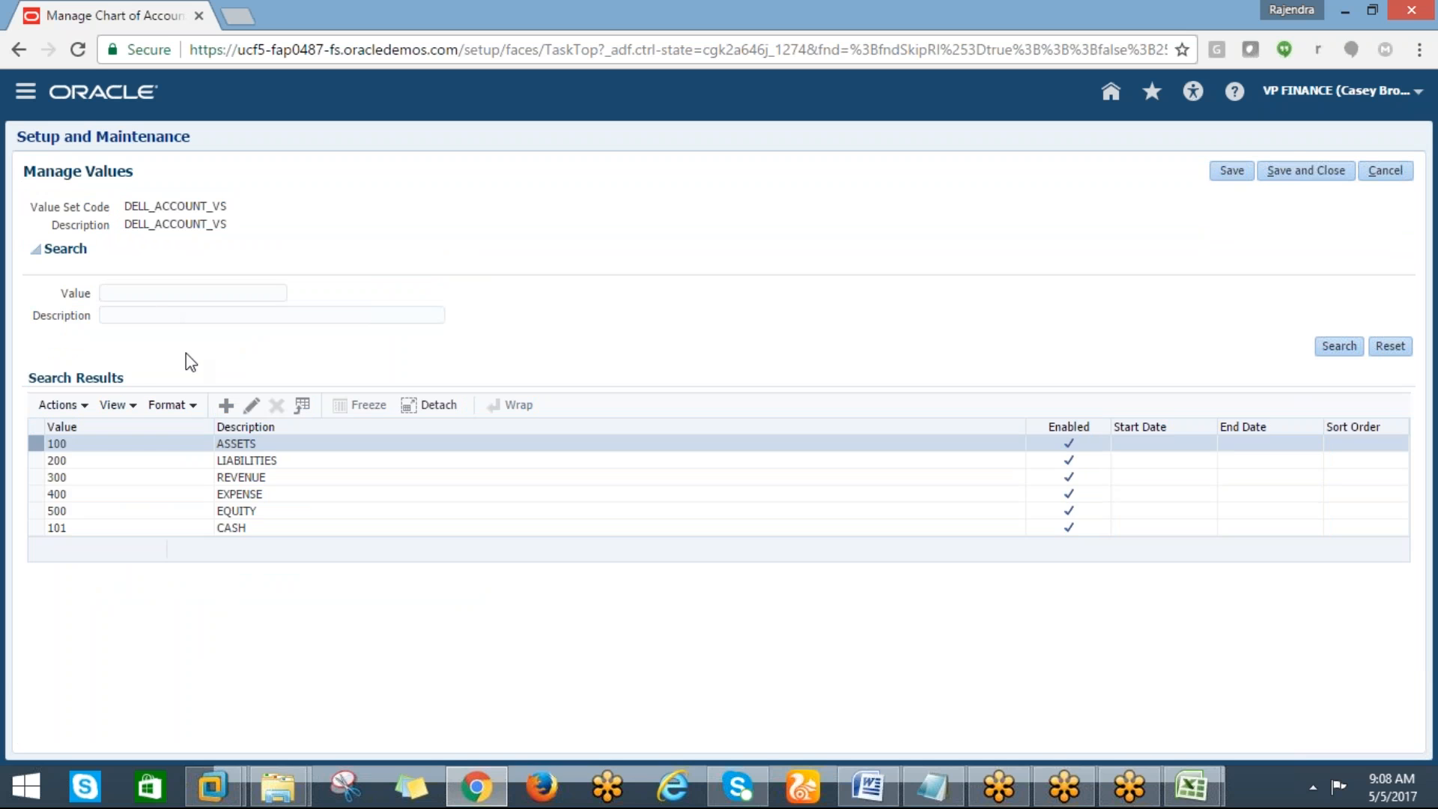
Create account value 201 described RETAINED EARNINGS A/C with account type Liability and save it
{"action": "left_click", "coordinate": [225, 405]}
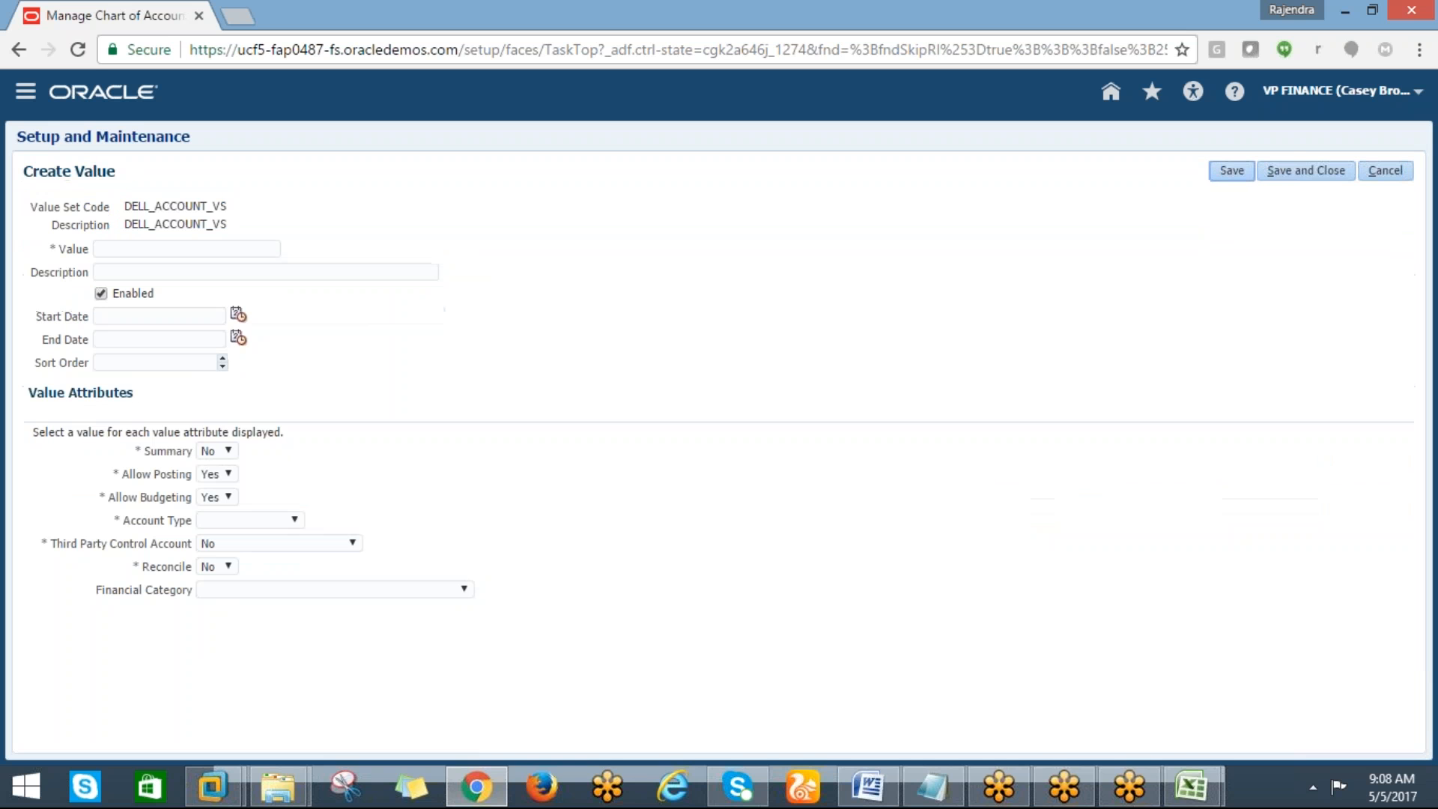
{"action": "left_click", "coordinate": [112, 251]}
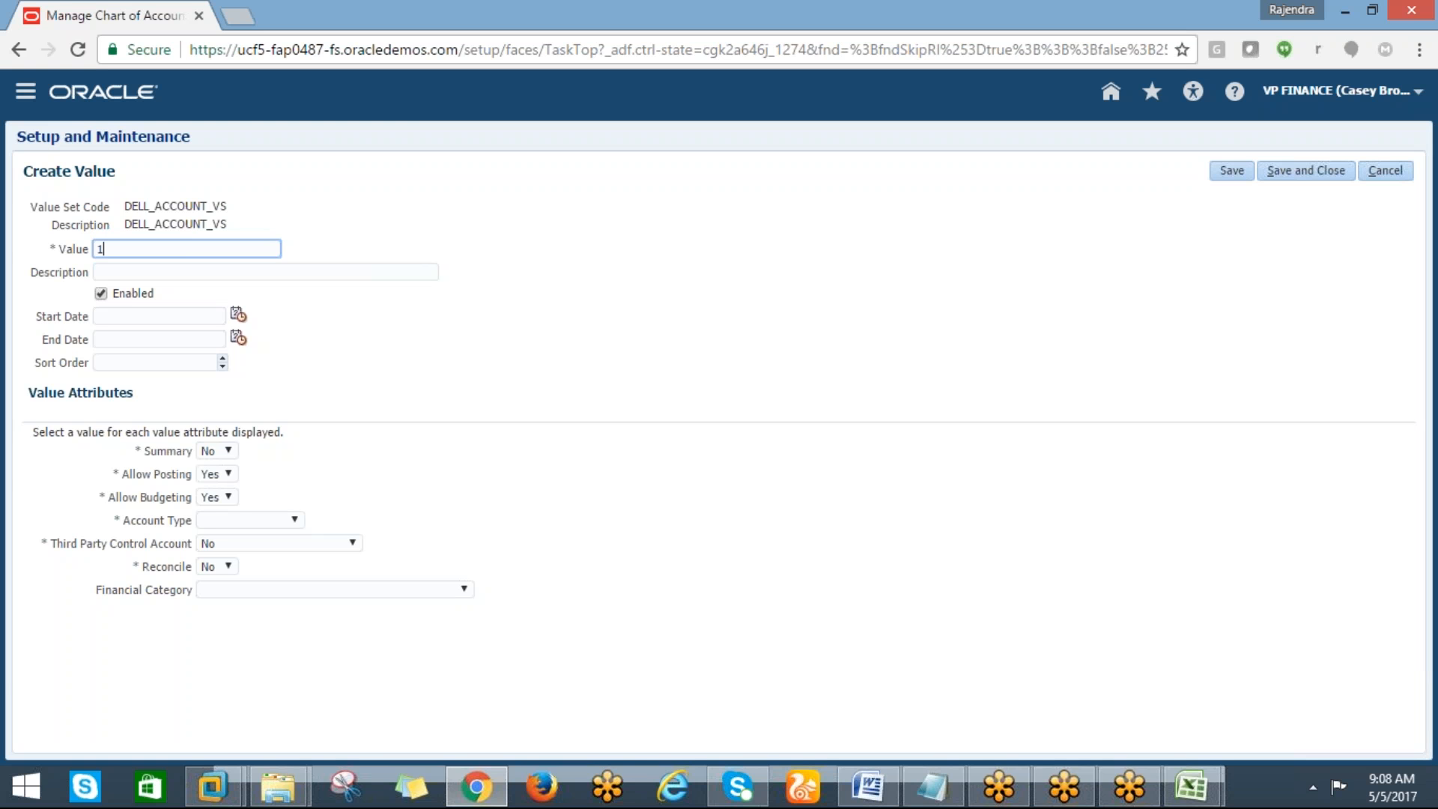
{"action": "type", "text": "201"}
{"action": "left_click", "coordinate": [133, 271]}
{"action": "type", "text": "RETAINED EARNINGS A/C"}
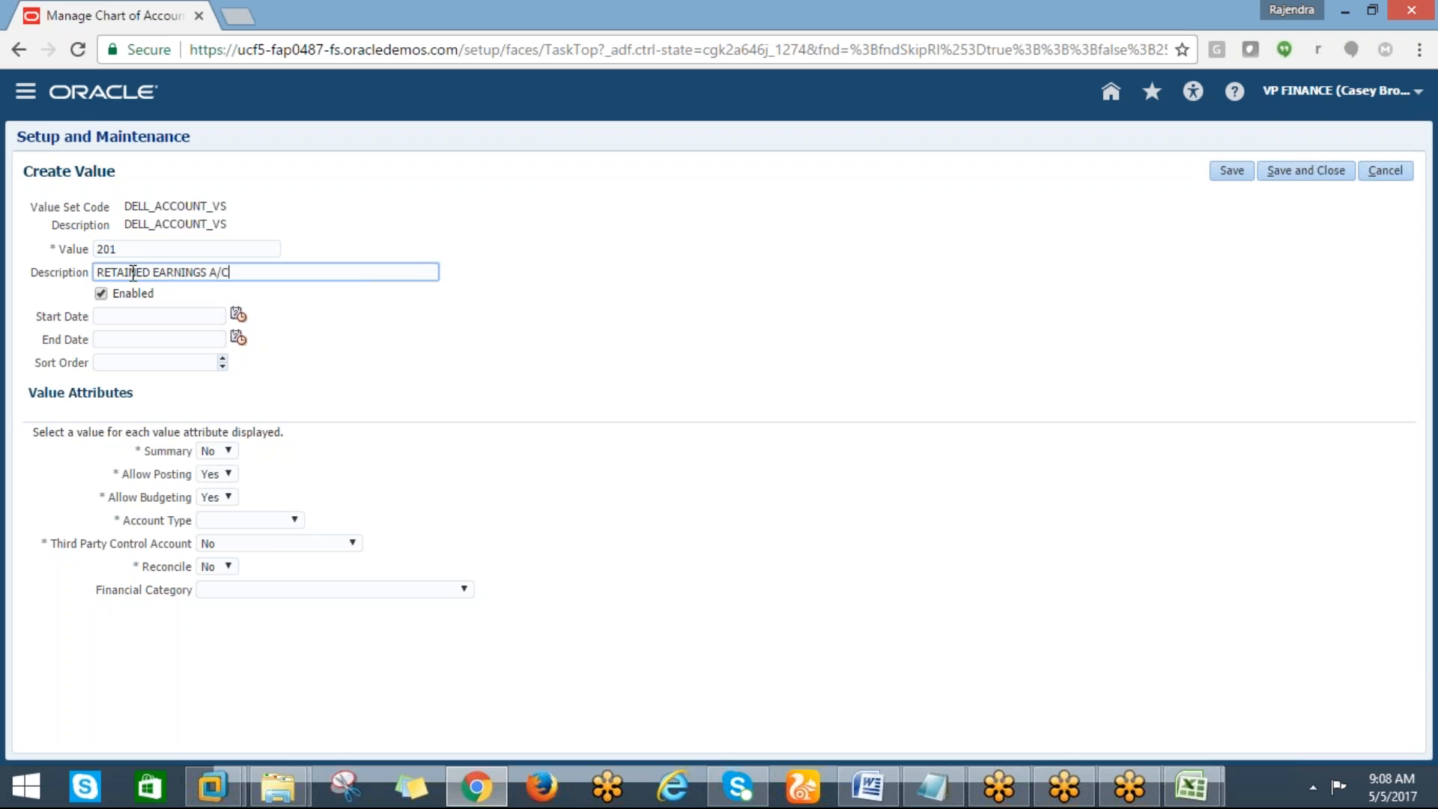
{"action": "left_click", "coordinate": [268, 519]}
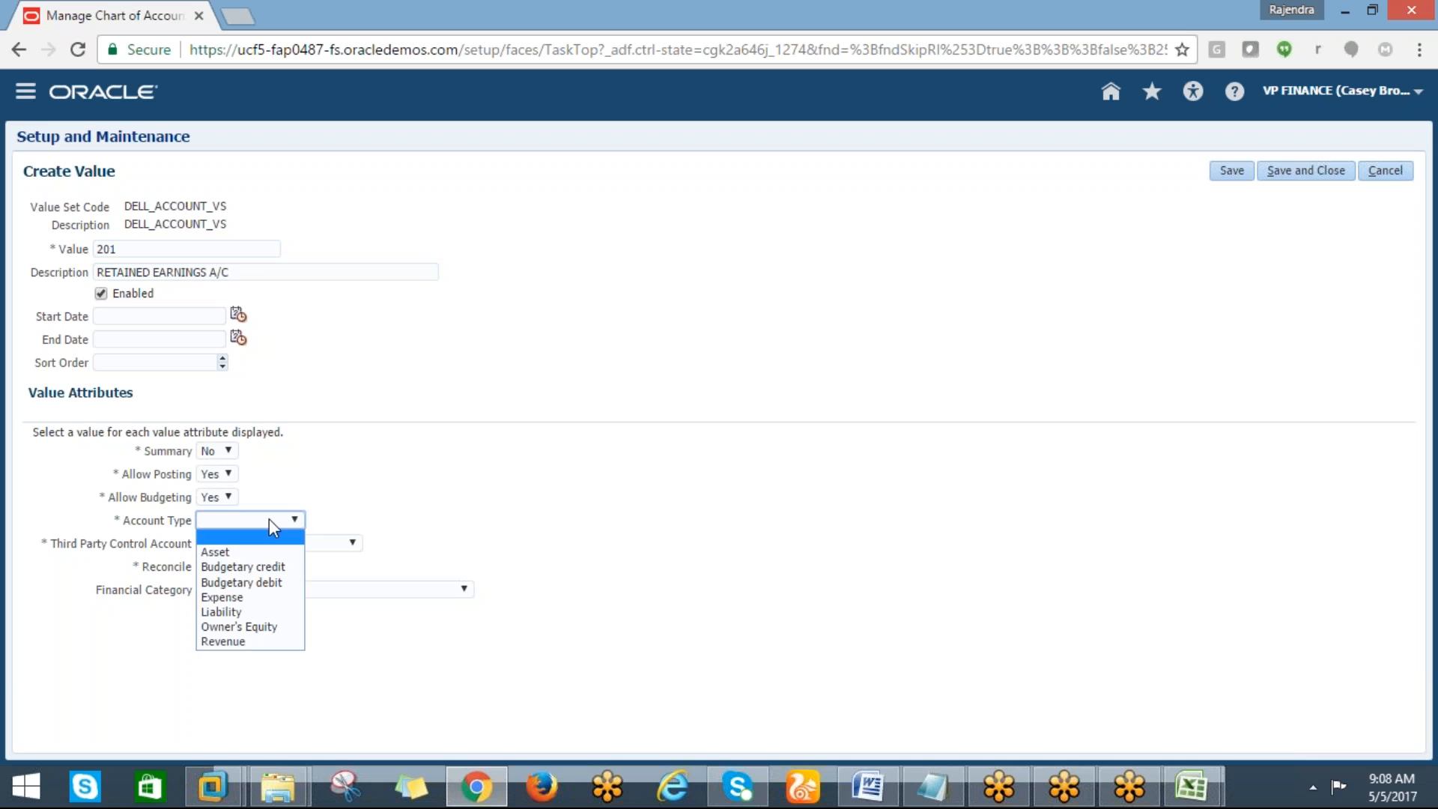
{"action": "left_click", "coordinate": [228, 611]}
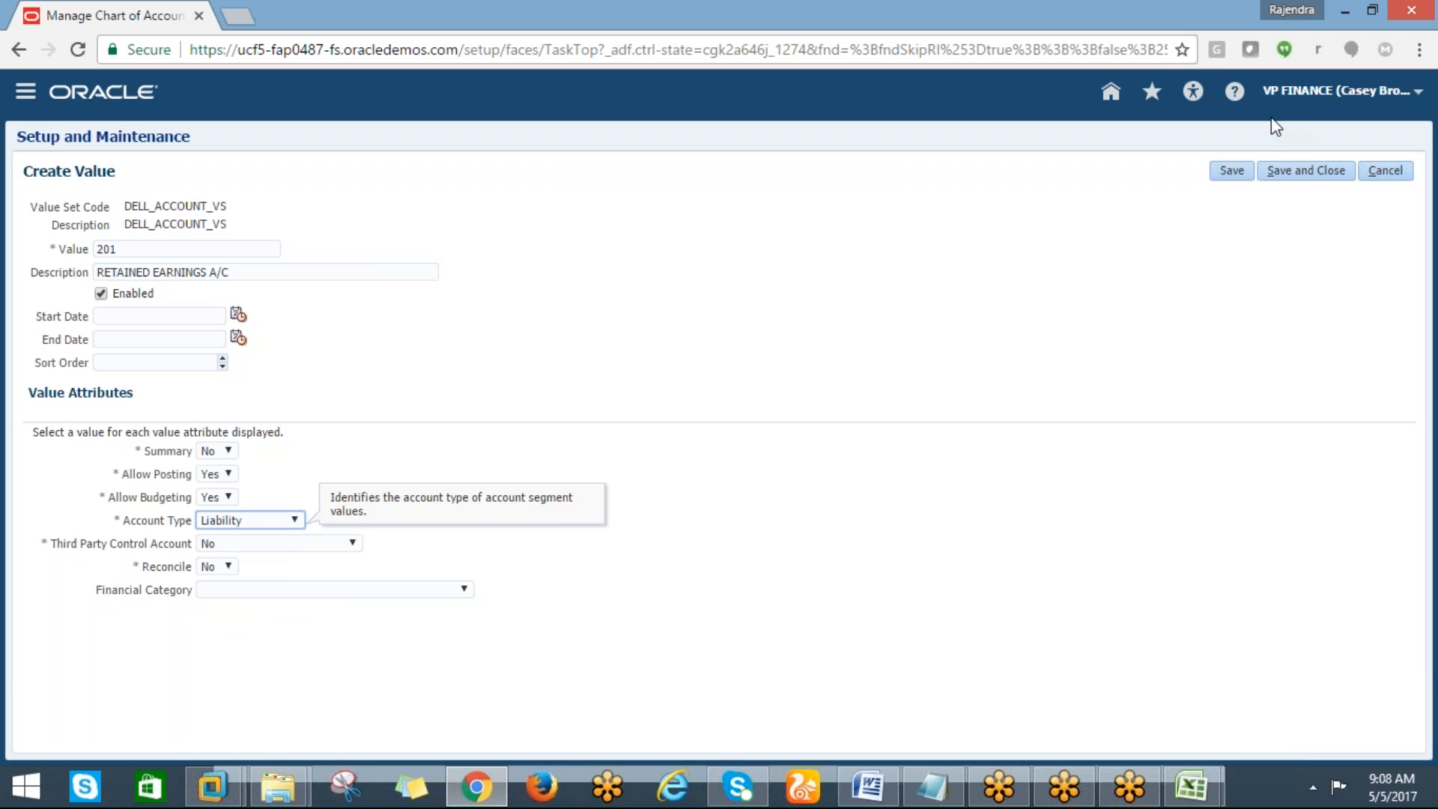
{"action": "left_click", "coordinate": [1298, 170]}
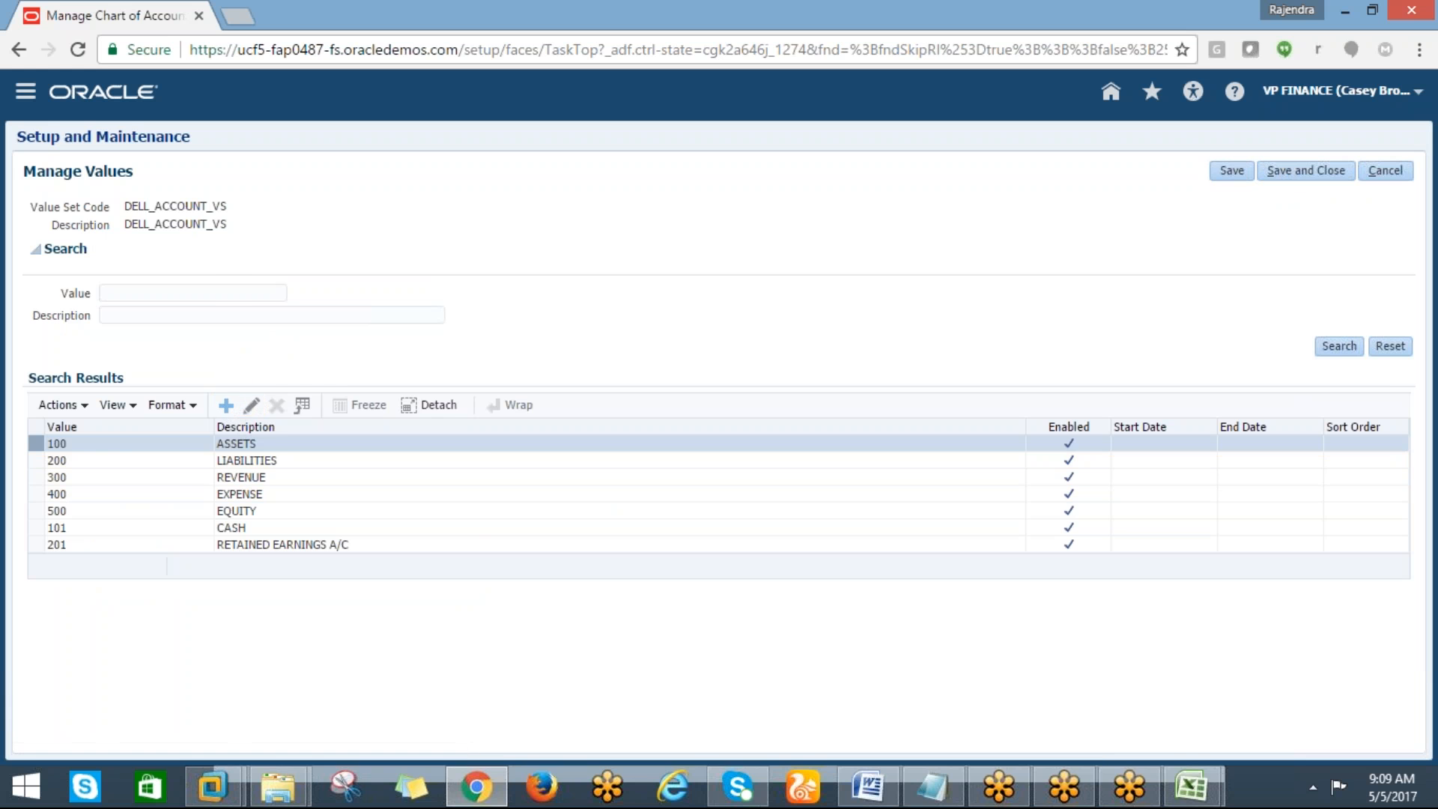
Create account value 401 described SALARY with account type Expense and save it
{"action": "left_click", "coordinate": [226, 404]}
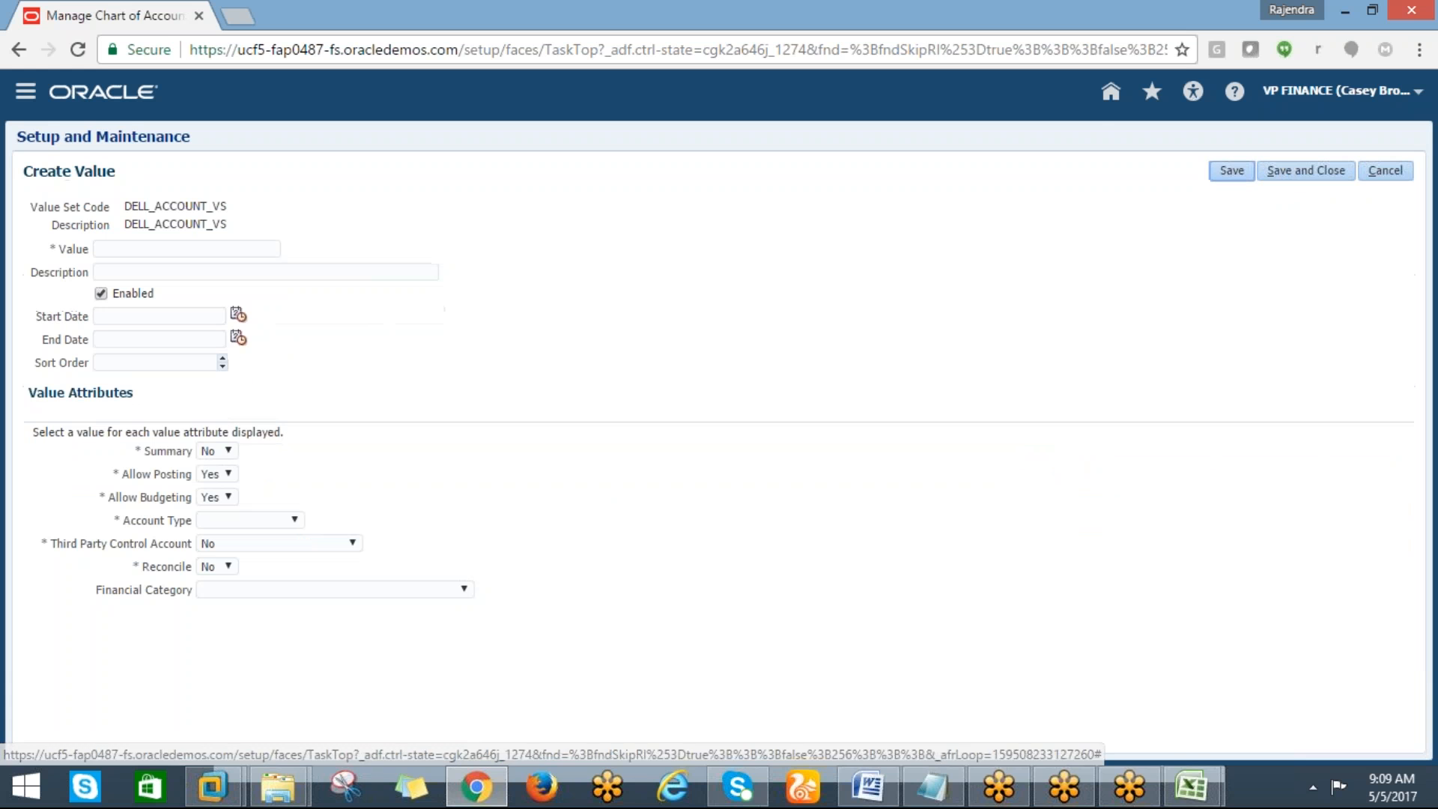
{"action": "left_click", "coordinate": [128, 249]}
{"action": "type", "text": "SA"}
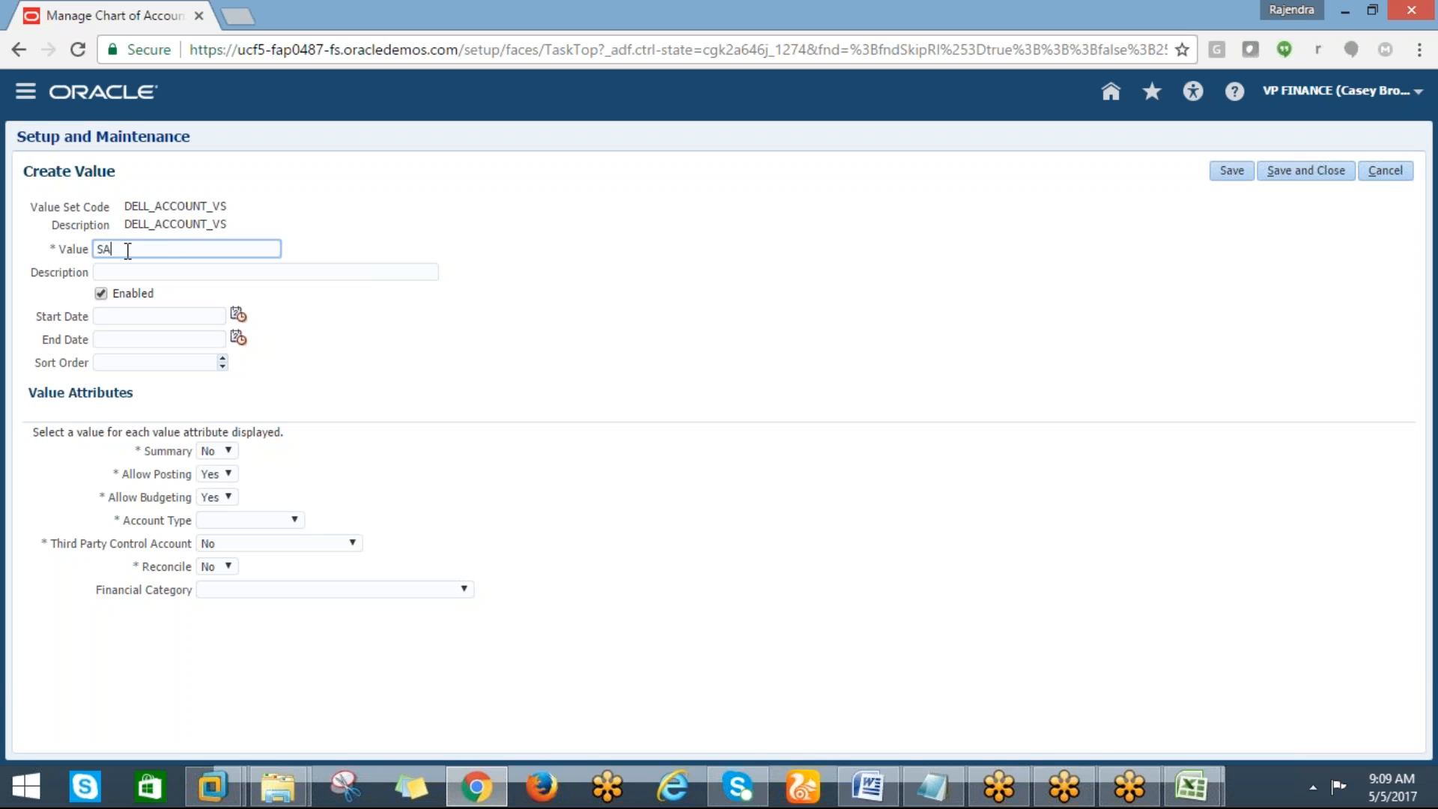
{"action": "key", "text": "BackSpace"}
{"action": "key", "text": "BackSpace"}
{"action": "type", "text": "401"}
{"action": "key", "text": "Tab"}
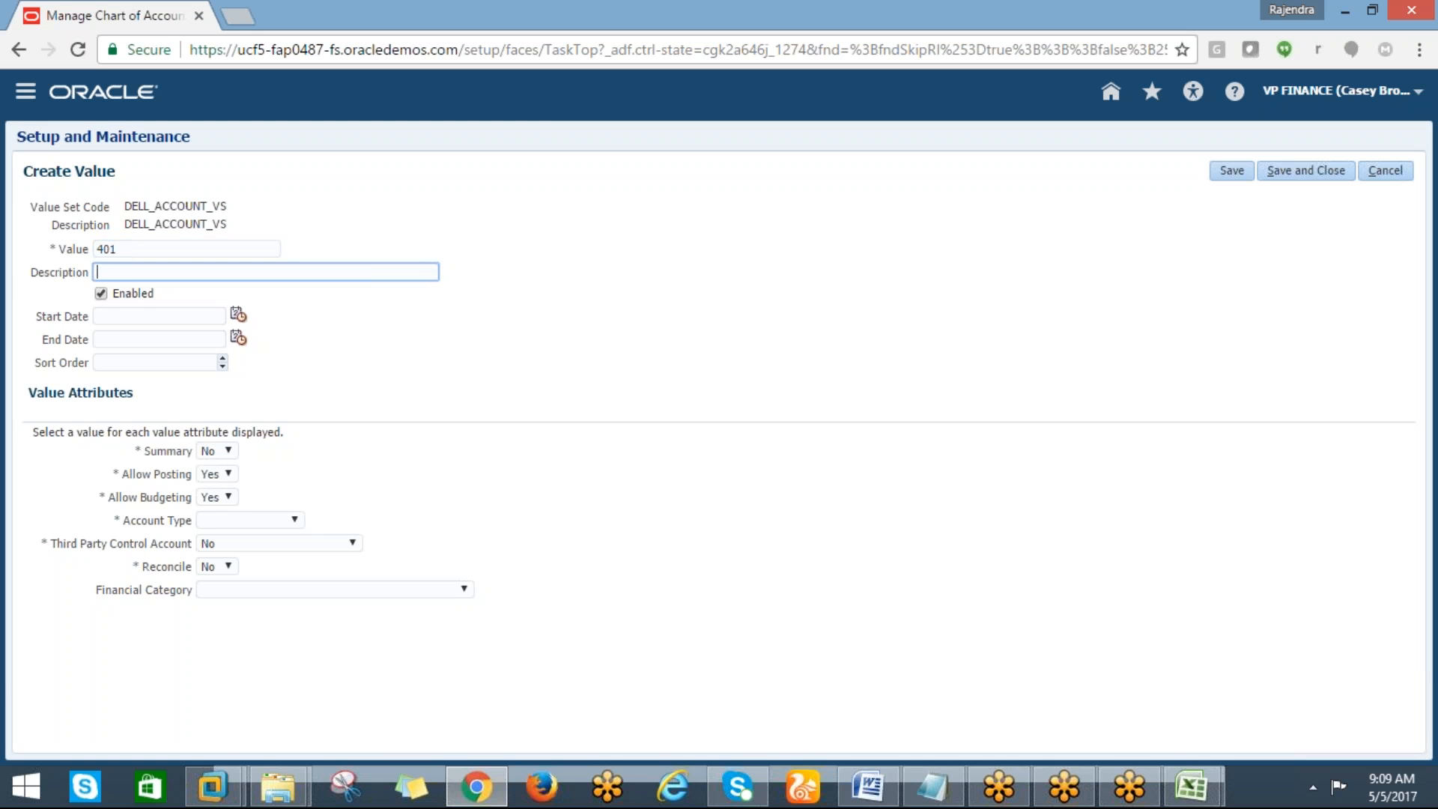
{"action": "type", "text": "REN"}
{"action": "type", "text": "SALARY"}
{"action": "left_click", "coordinate": [280, 523]}
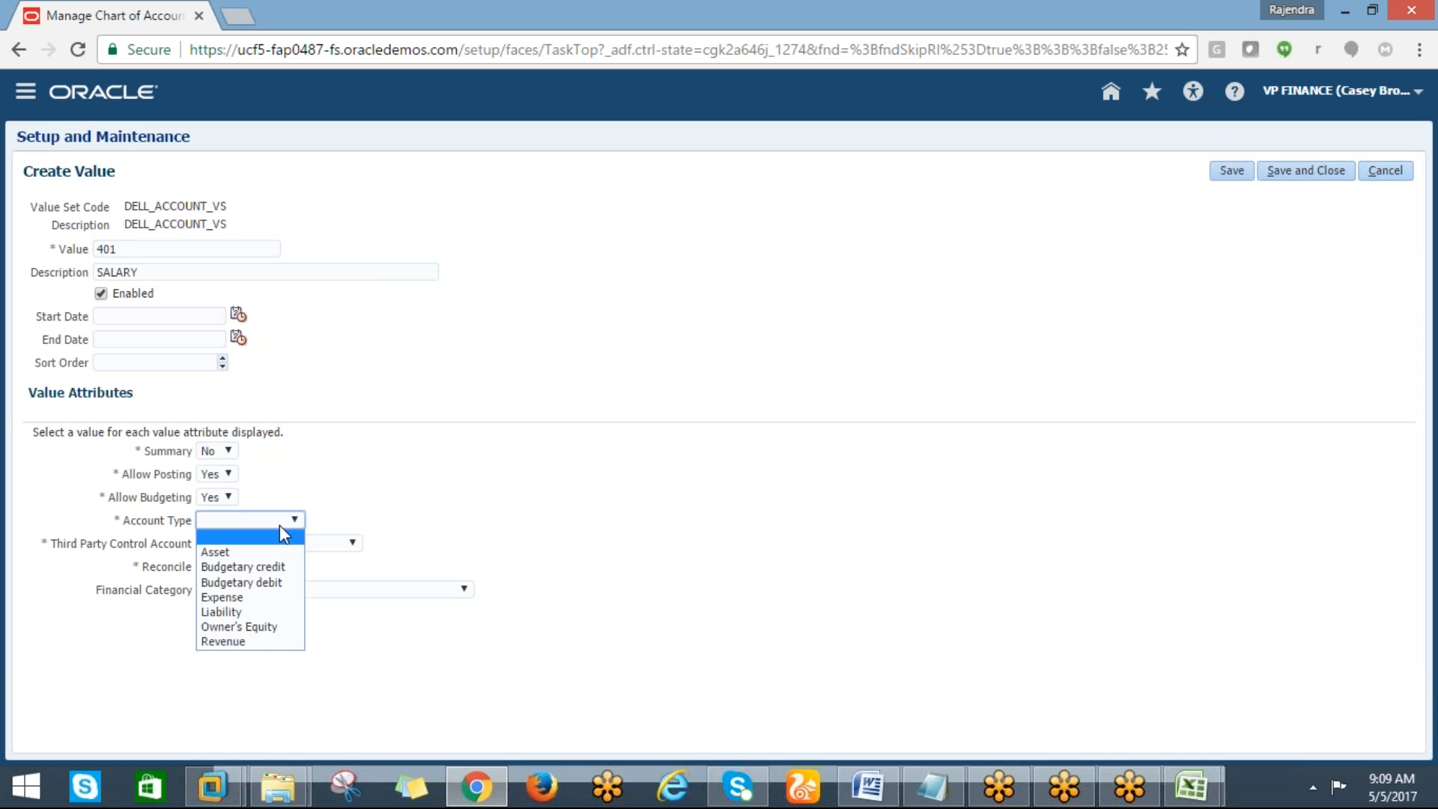
{"action": "left_click", "coordinate": [229, 597]}
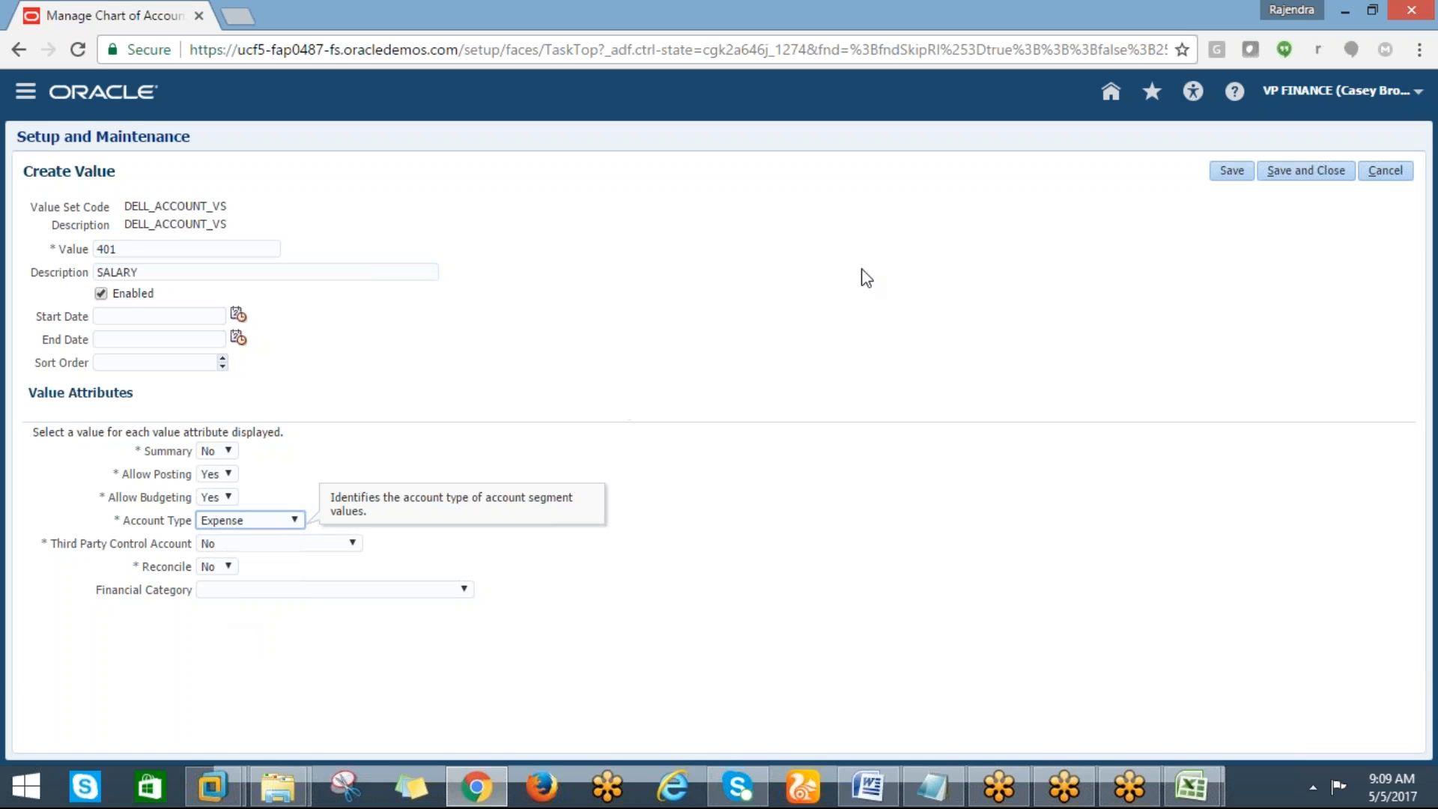
{"action": "left_click", "coordinate": [1302, 172]}
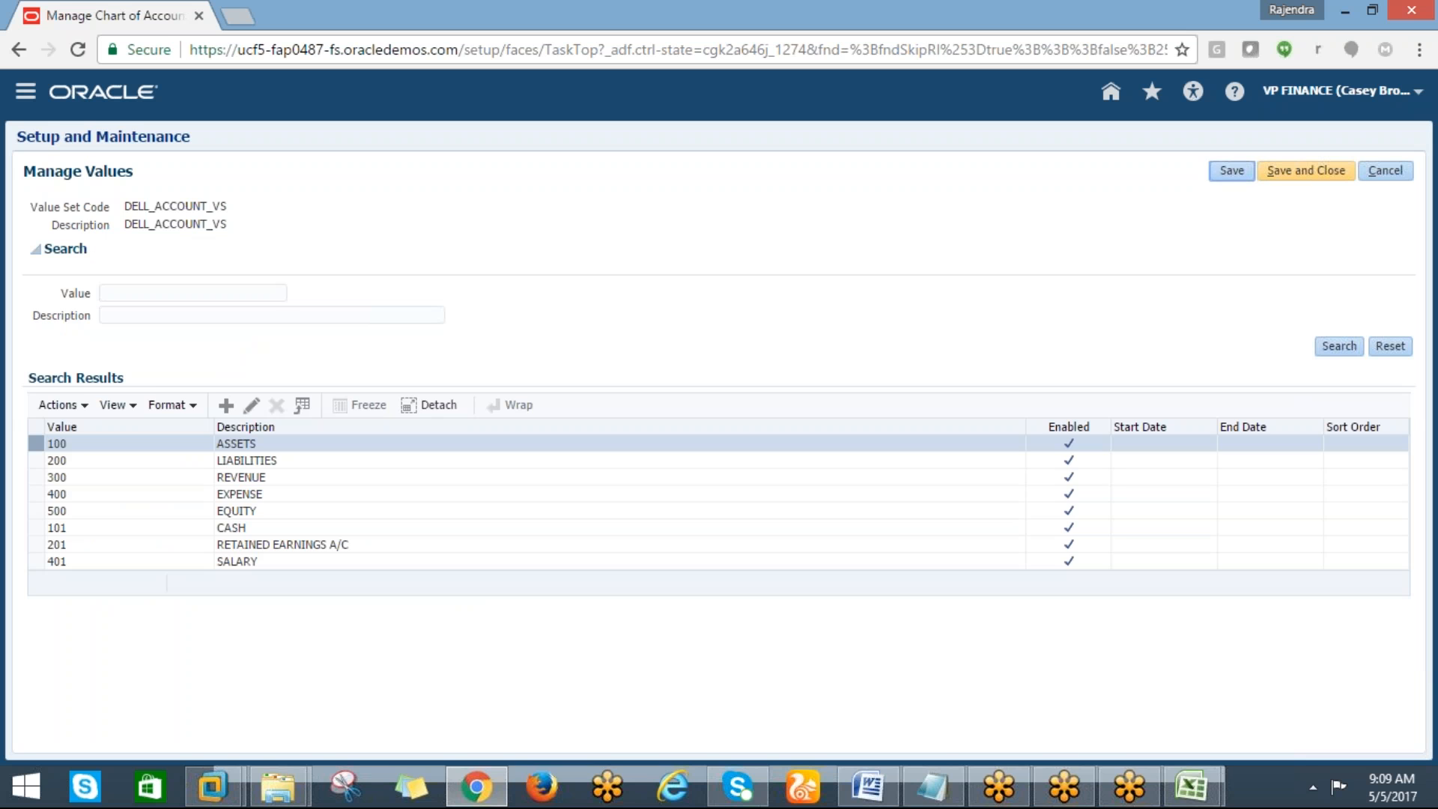
Save and close the account values, then open the values of the DELL_DEPT_VS value set
{"action": "left_click", "coordinate": [1306, 172]}
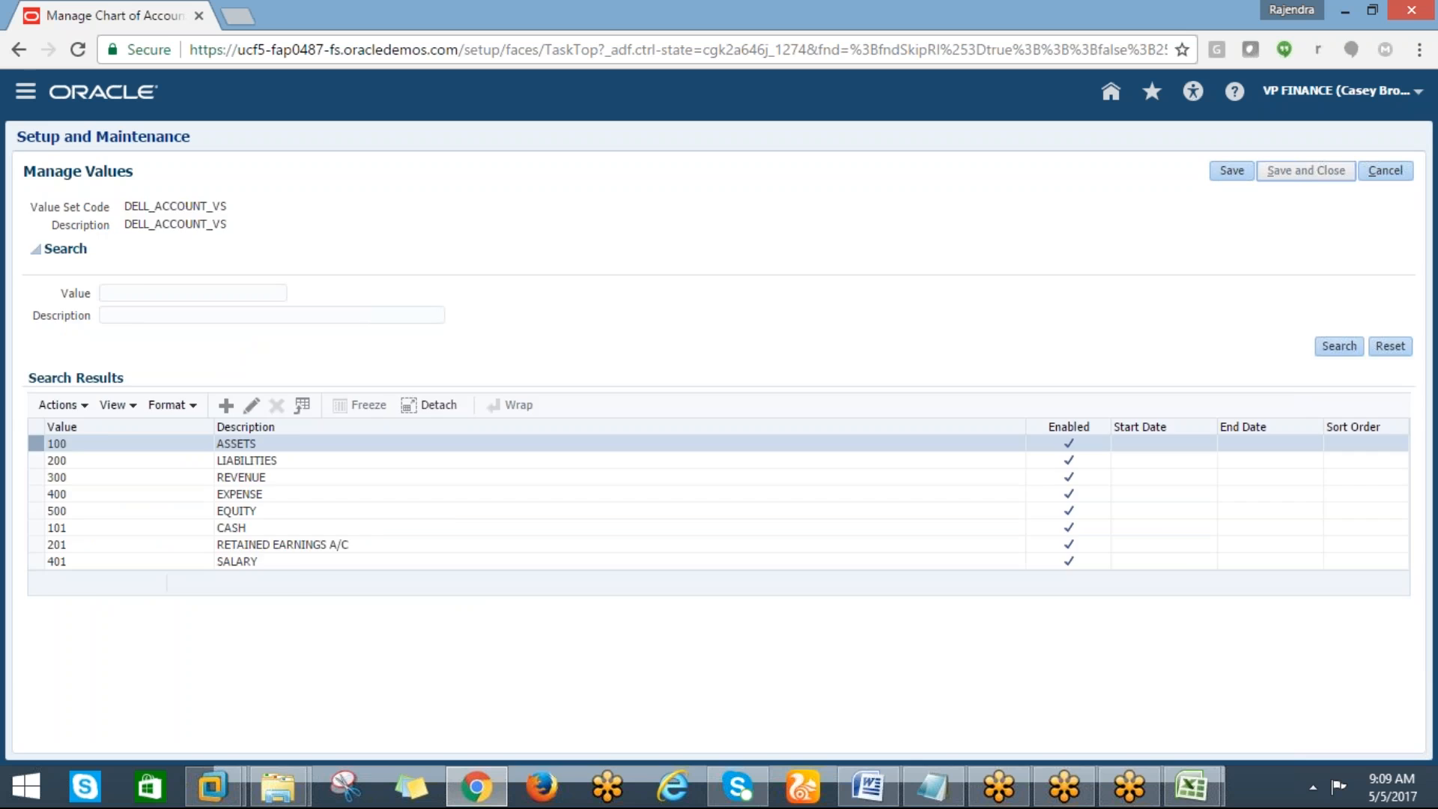
{"action": "left_click", "coordinate": [81, 518]}
{"action": "left_click", "coordinate": [605, 450]}
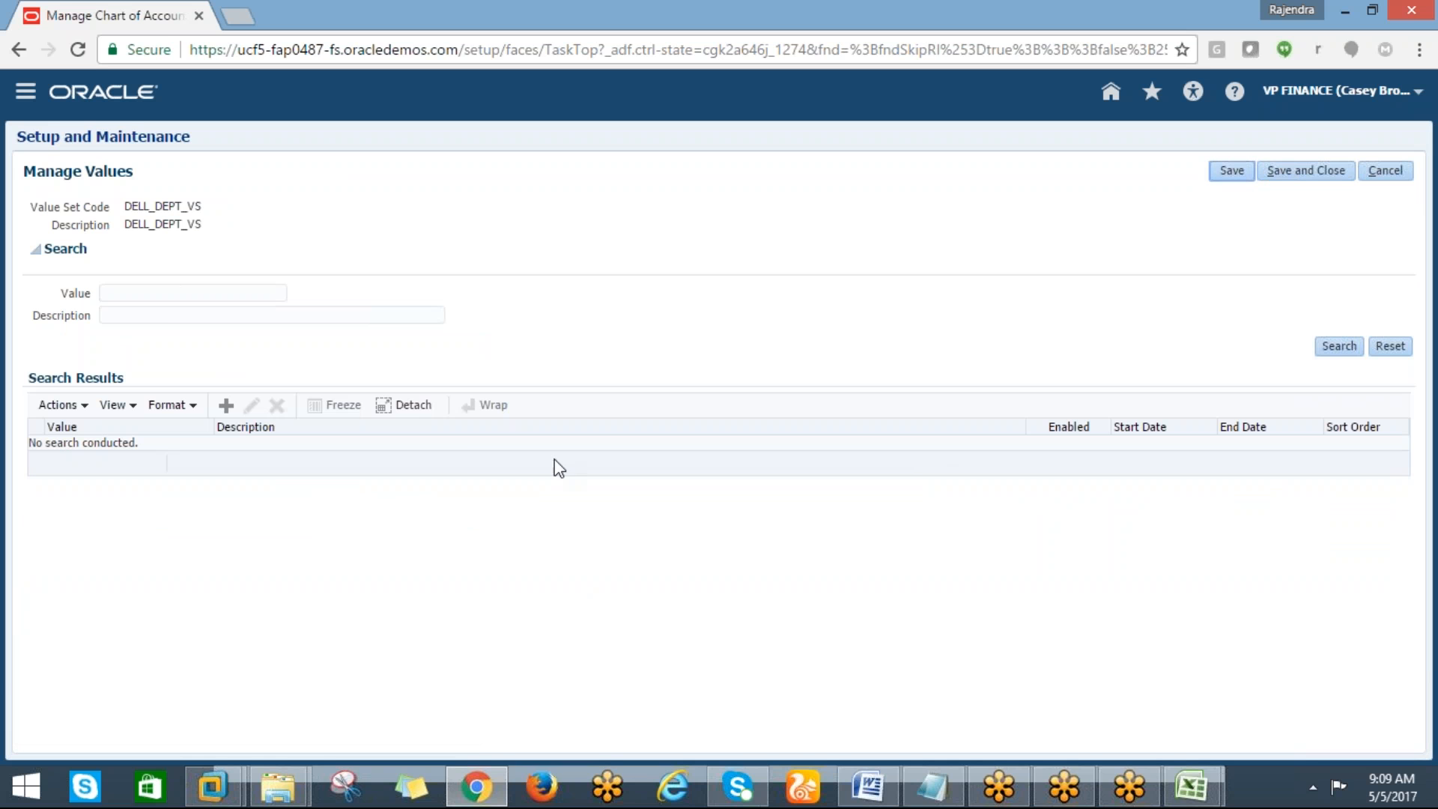
Create department value 1000 described FINANCE and save it
{"action": "left_click", "coordinate": [222, 408]}
{"action": "left_click", "coordinate": [106, 251]}
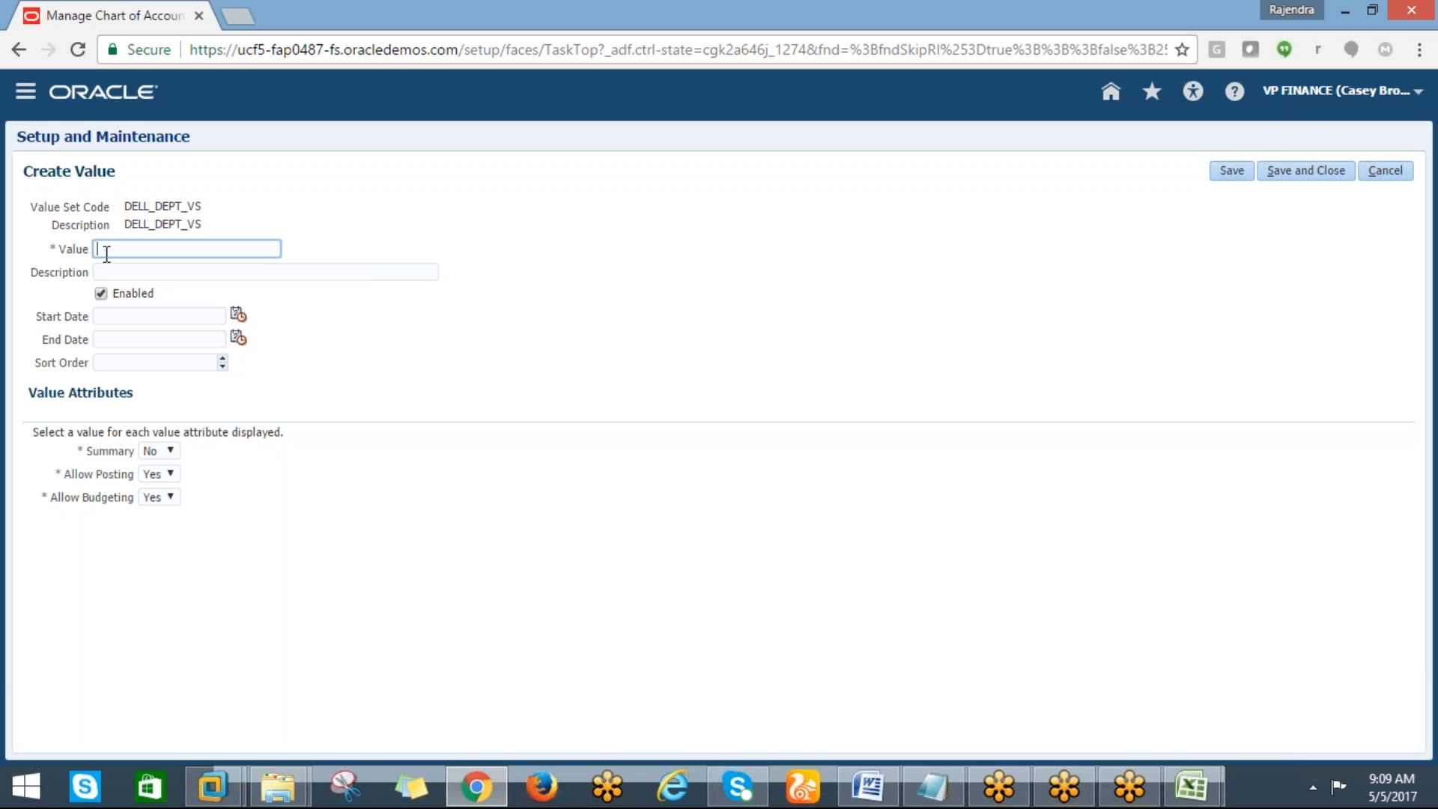
{"action": "type", "text": "1000"}
{"action": "left_click", "coordinate": [138, 275]}
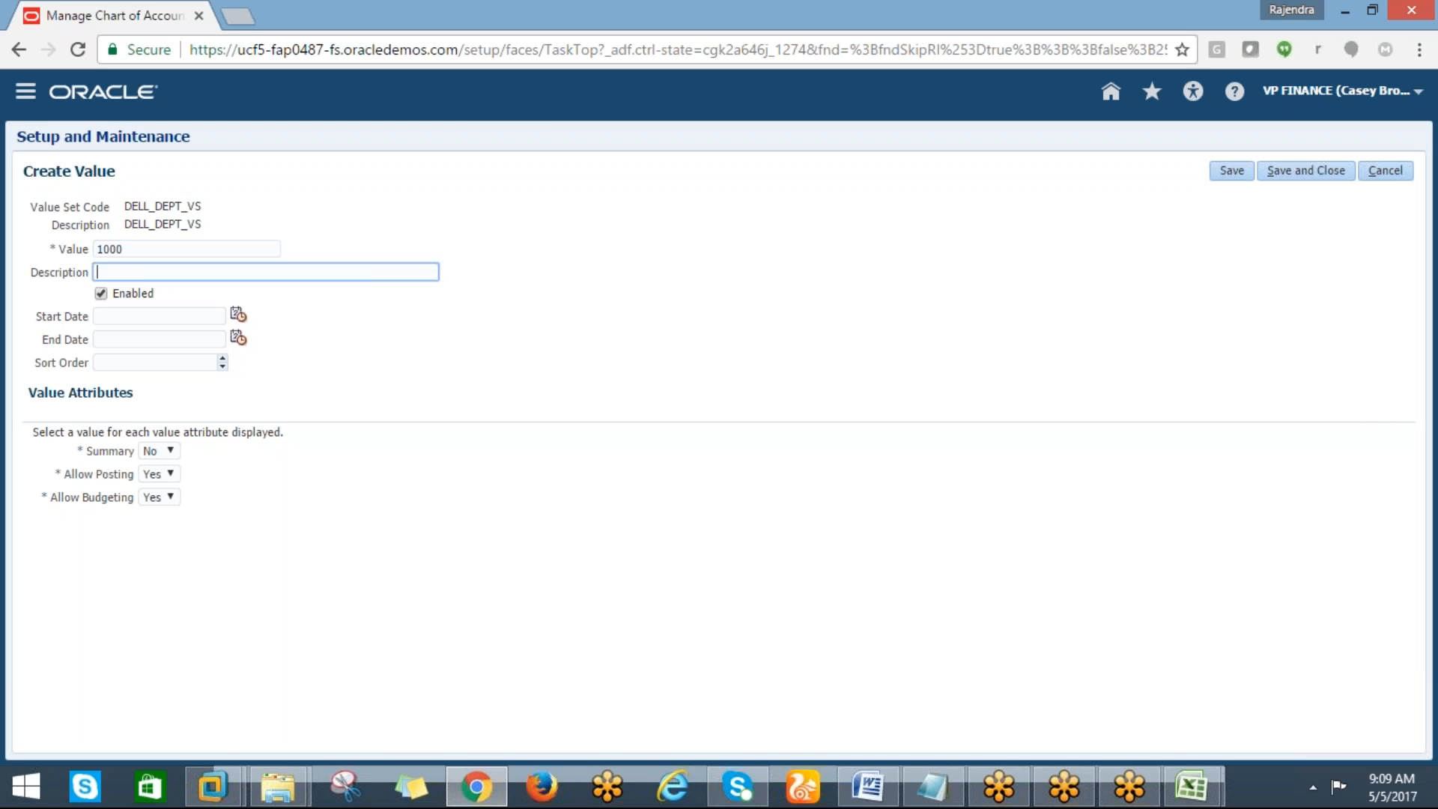
{"action": "type", "text": "FINANCE"}
{"action": "left_click", "coordinate": [1296, 171]}
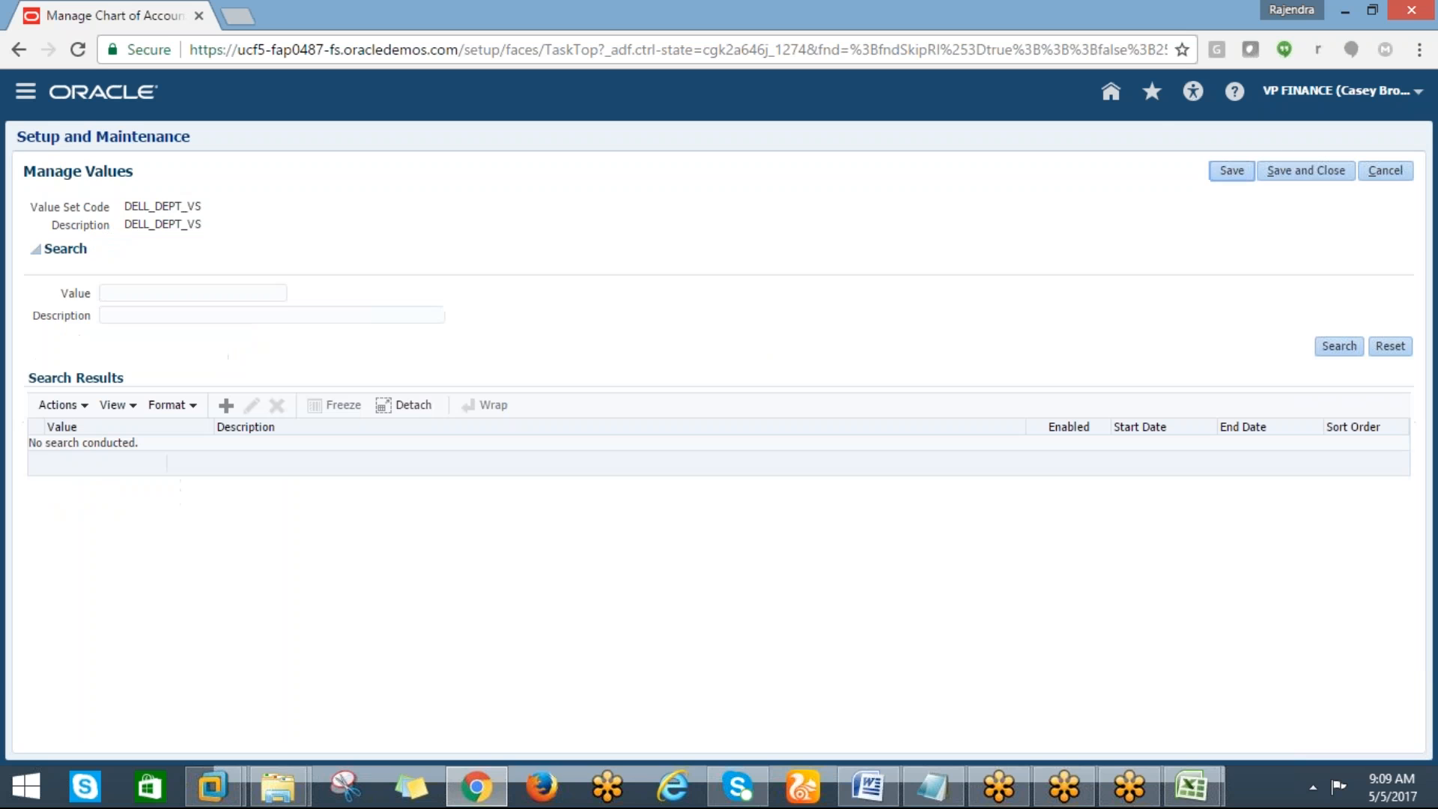
Create department value 2000 described HR in the DELL_DEPT_VS value set and save it
{"action": "left_click", "coordinate": [1319, 346]}
{"action": "left_click", "coordinate": [224, 406]}
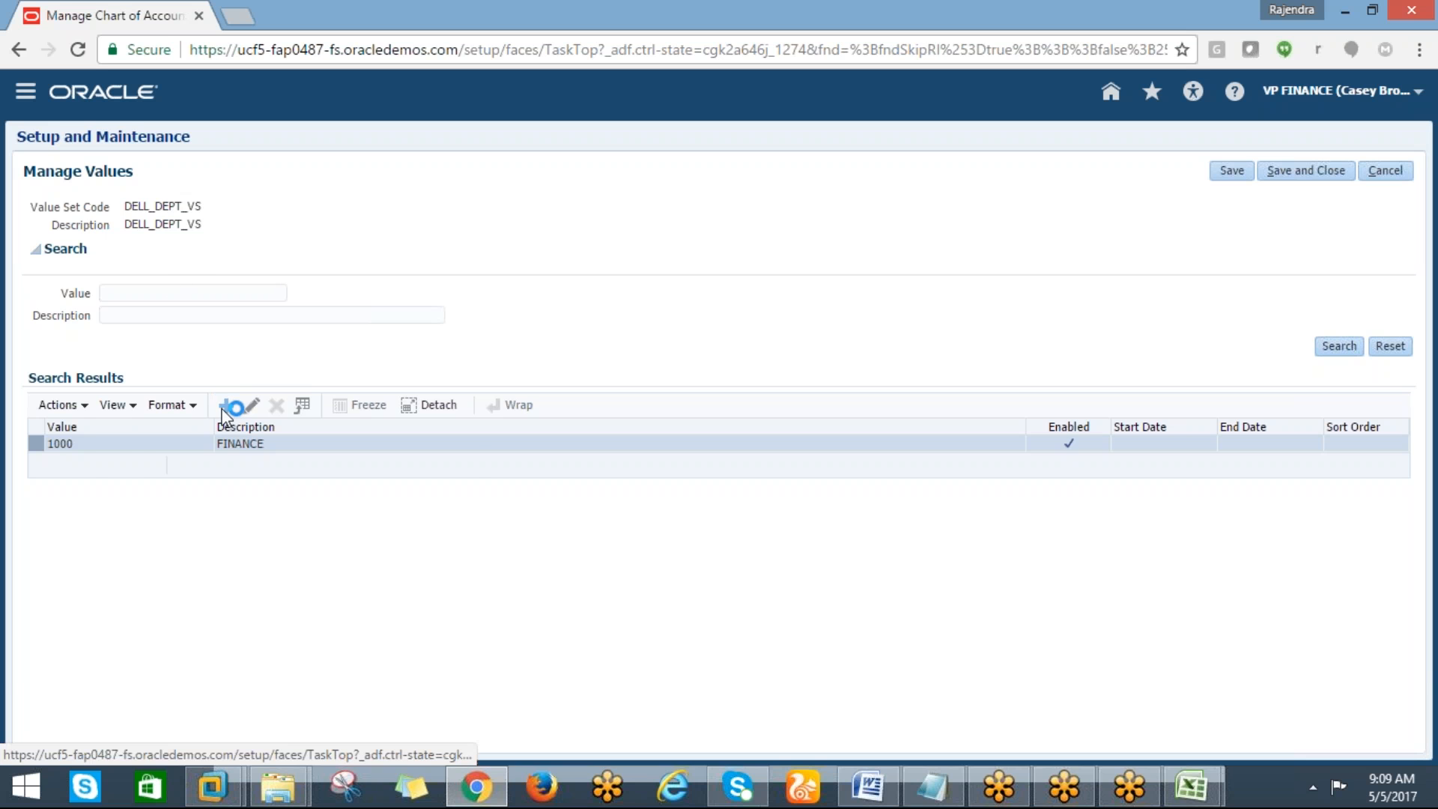
{"action": "left_click_drag", "start_coordinate": [218, 411], "coordinate": [82, 362]}
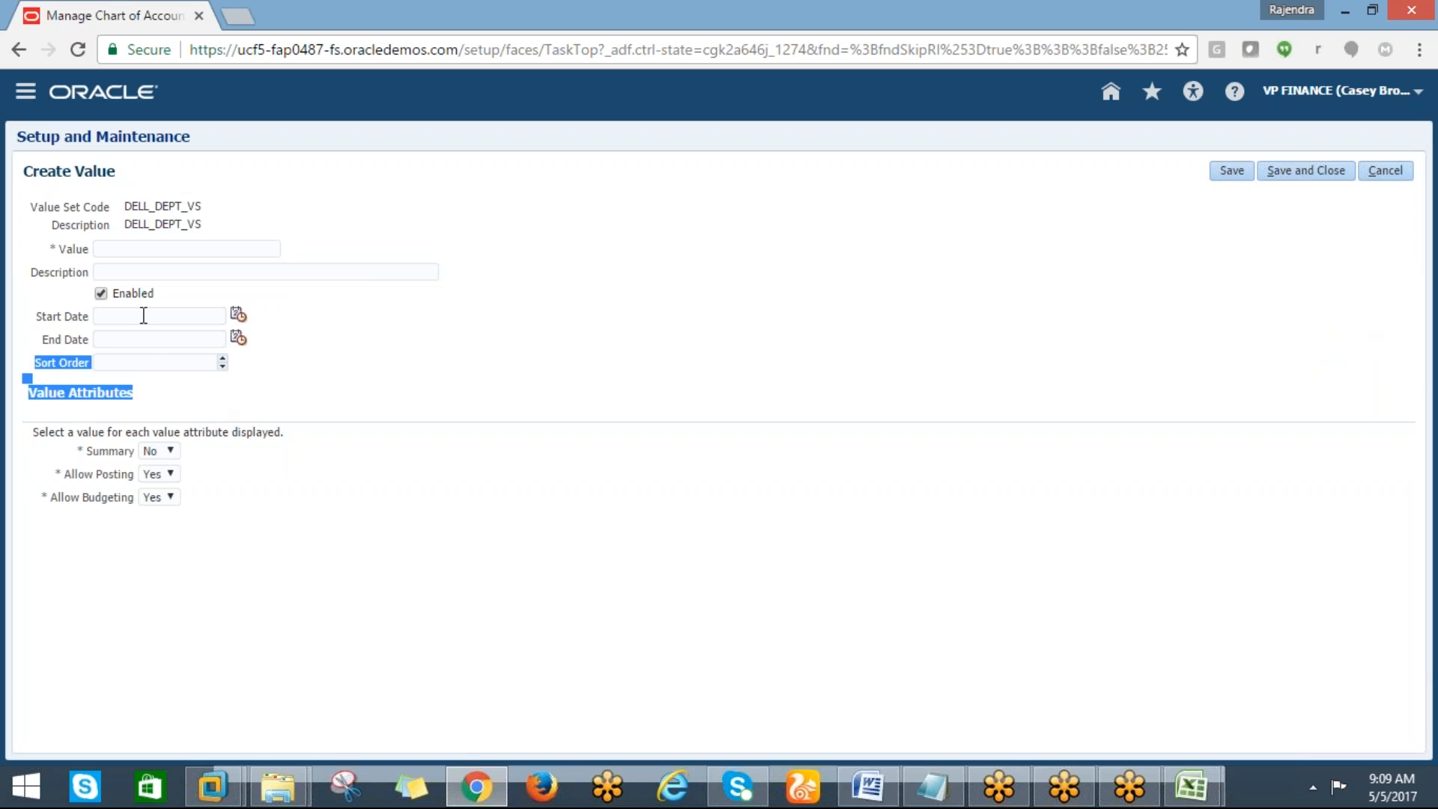
{"action": "left_click", "coordinate": [114, 249]}
{"action": "type", "text": "2000"}
{"action": "key", "text": "Tab"}
{"action": "type", "text": "HR"}
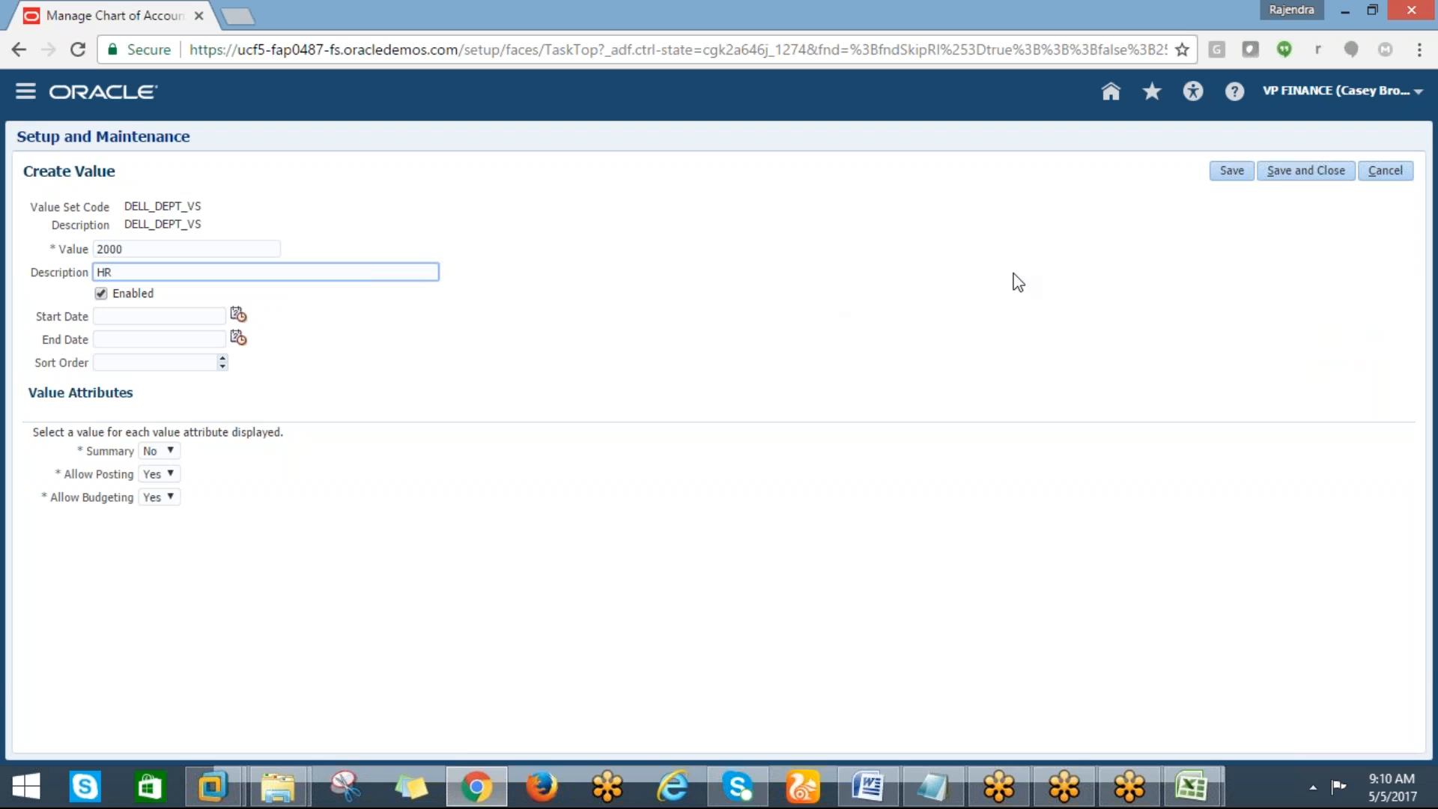
{"action": "left_click", "coordinate": [1279, 174]}
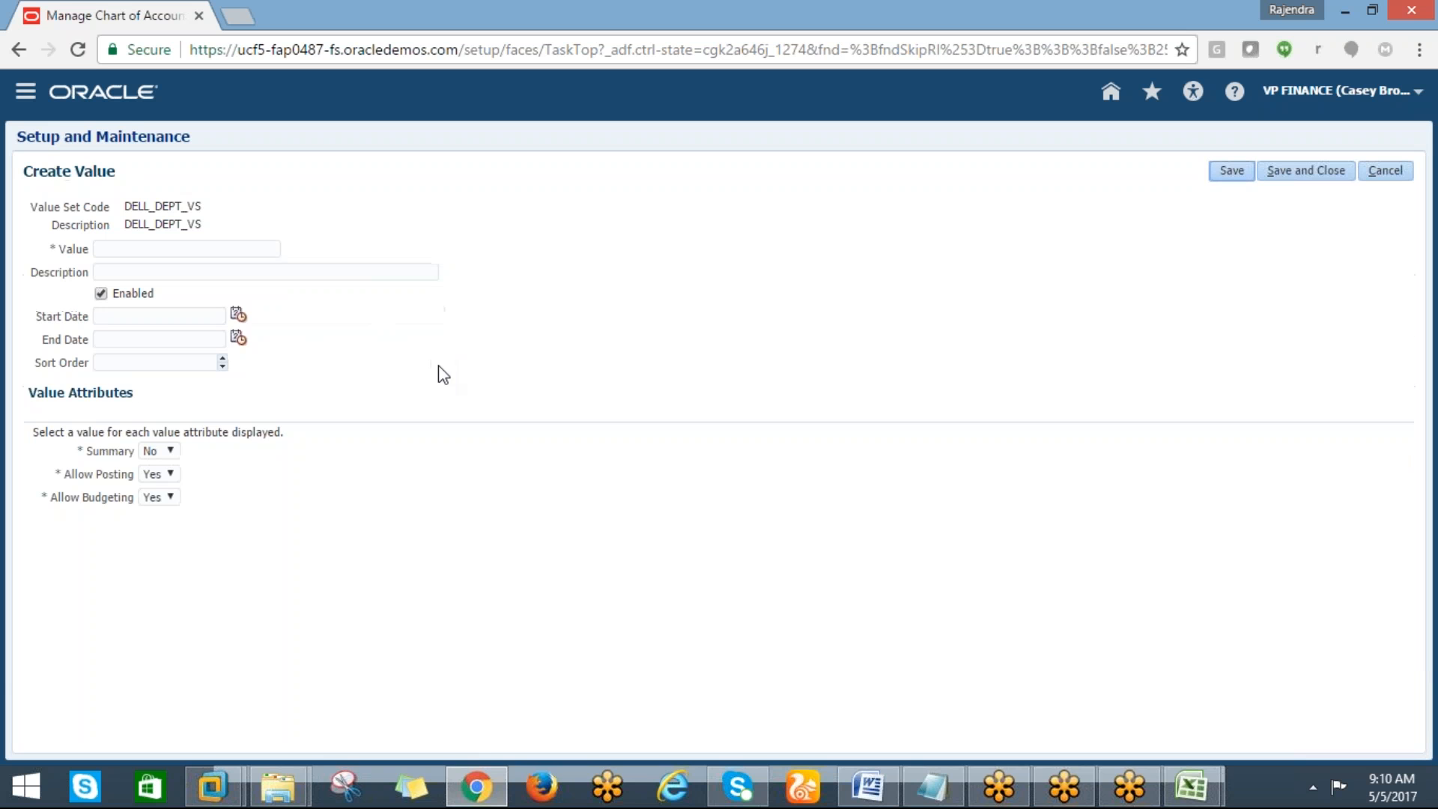
Create department value 3000 described SALES and save it
{"action": "left_click", "coordinate": [149, 247]}
{"action": "type", "text": "3000"}
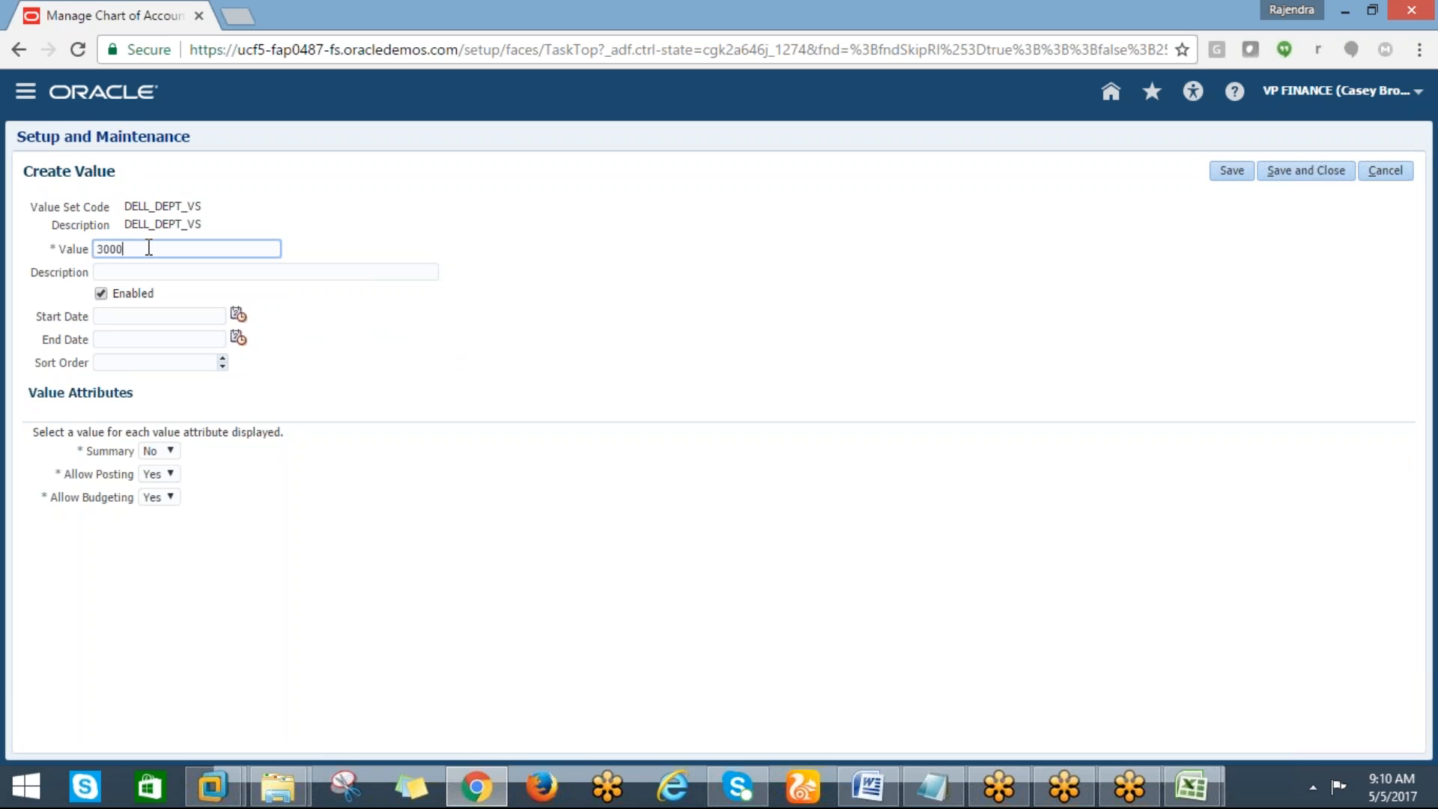
{"action": "key", "text": "Tab"}
{"action": "type", "text": "SALES"}
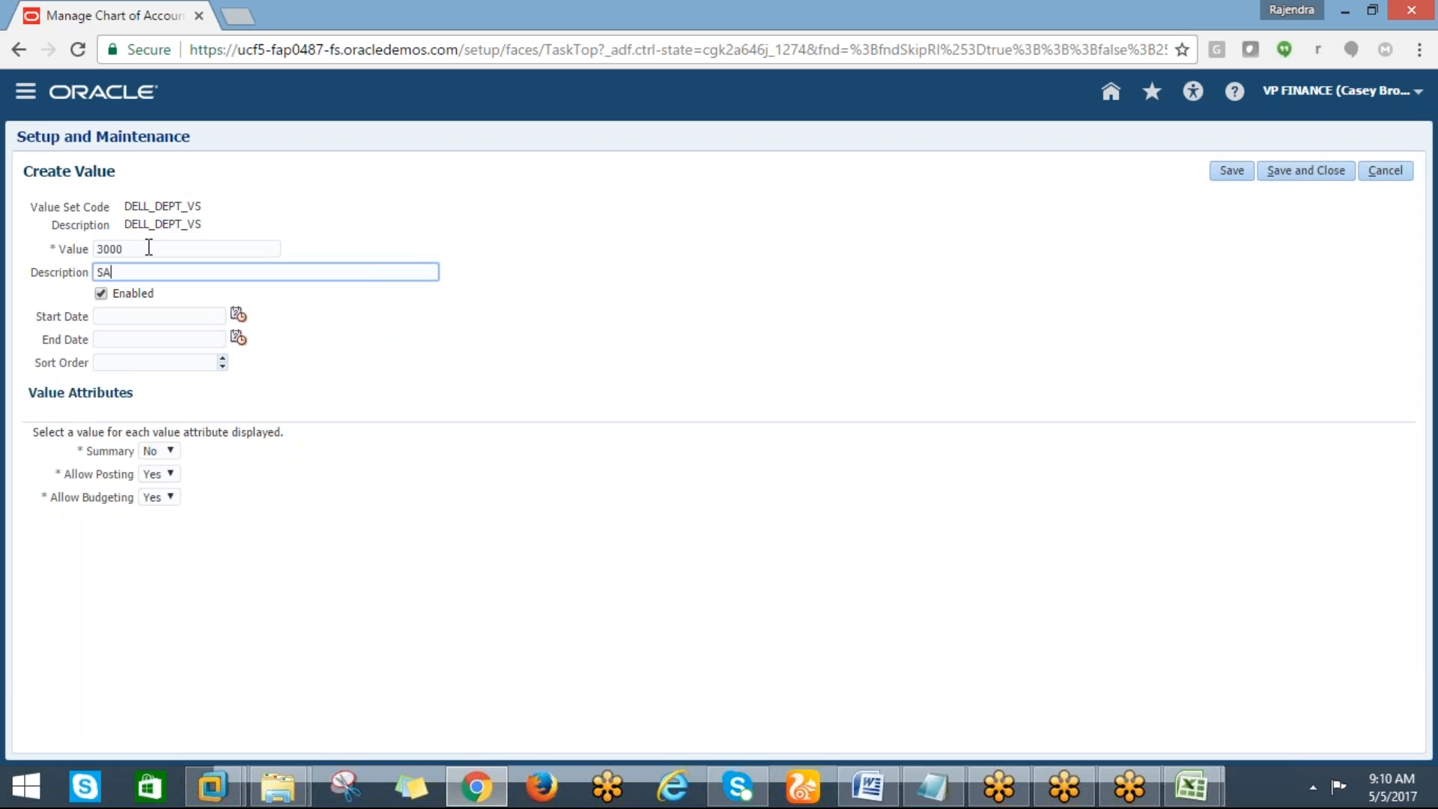
{"action": "left_click", "coordinate": [1288, 174]}
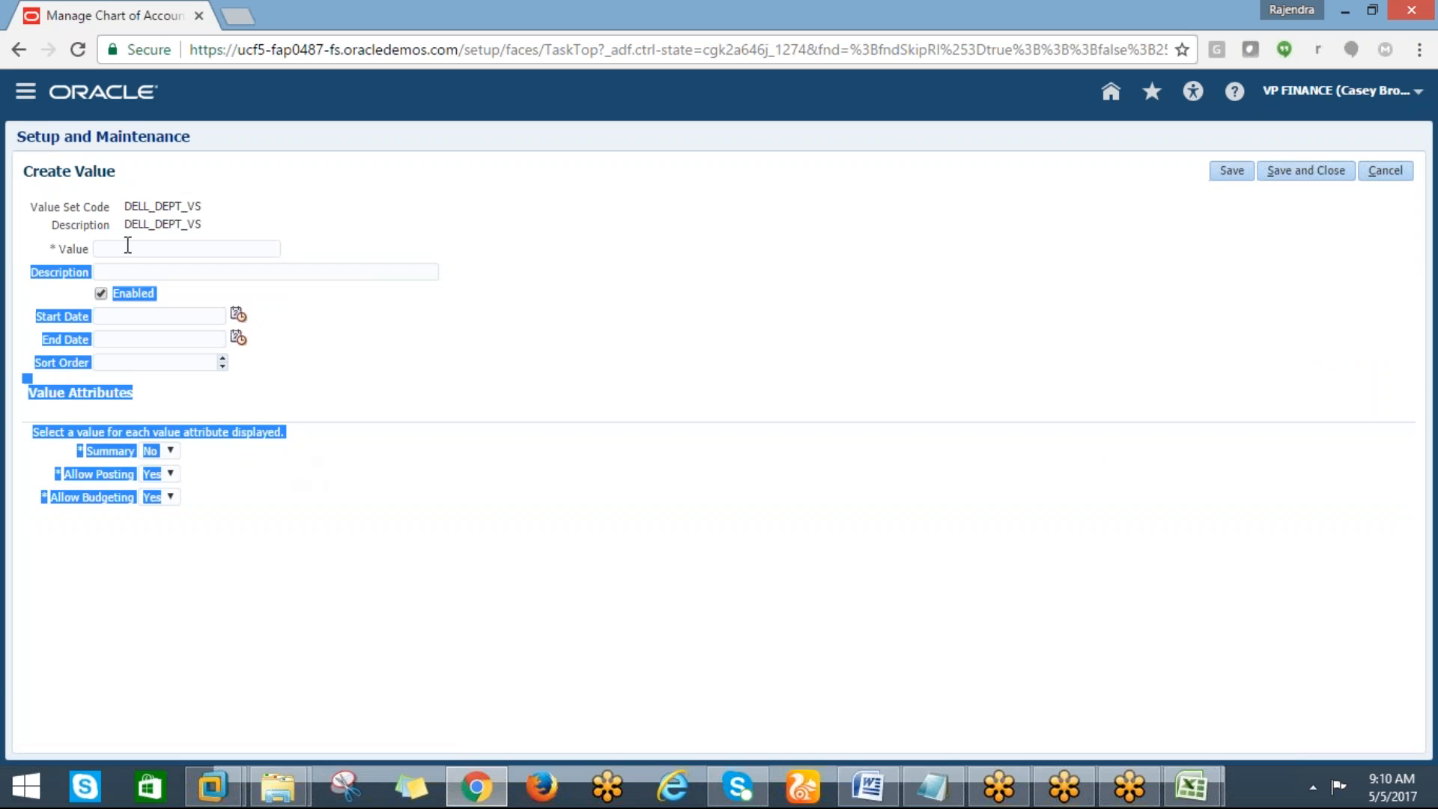
Create department value 4000 described OPERATIONS and save it
{"action": "left_click", "coordinate": [122, 249]}
{"action": "type", "text": "4000"}
{"action": "key", "text": "Tab"}
{"action": "type", "text": "OPERATIONS"}
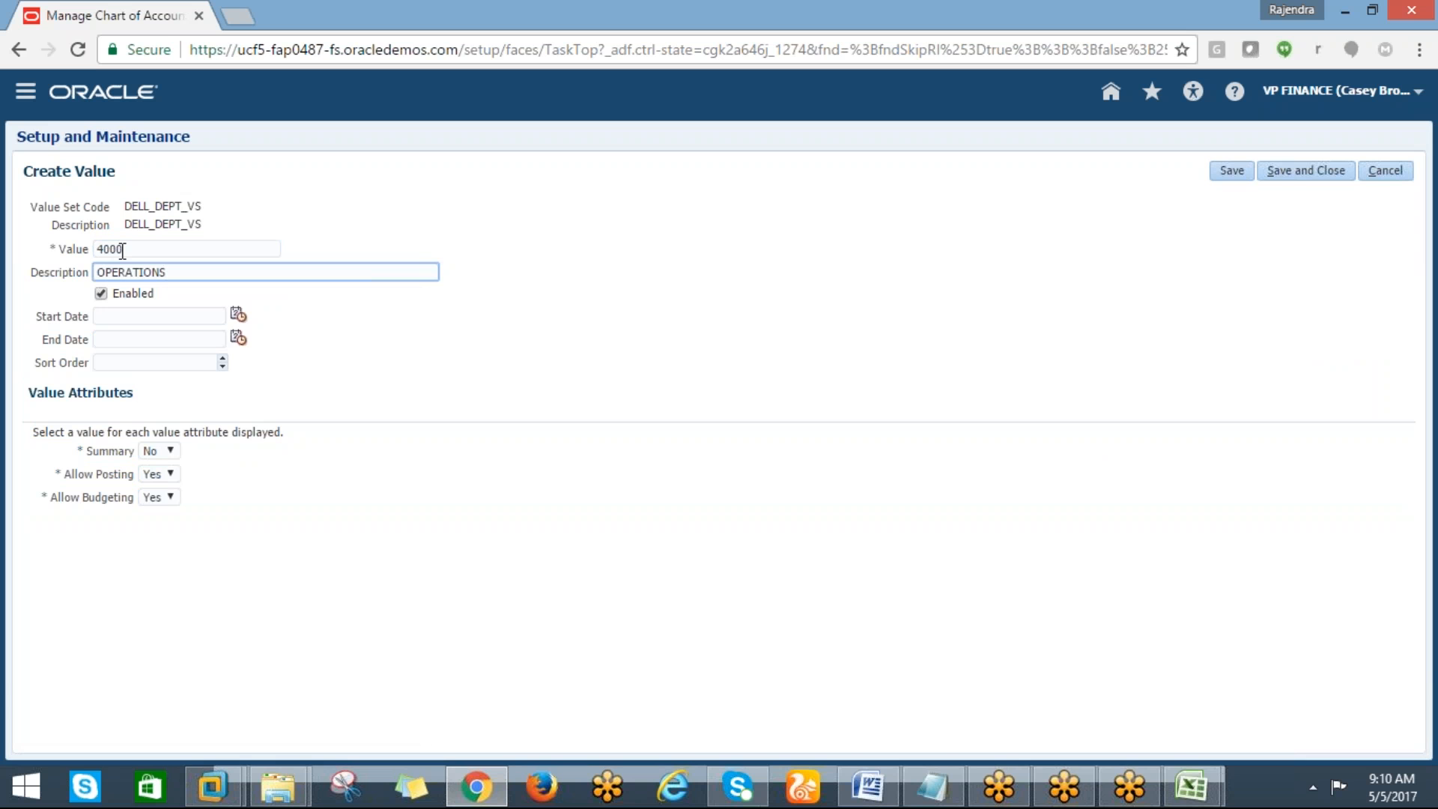
{"action": "left_click", "coordinate": [1288, 176]}
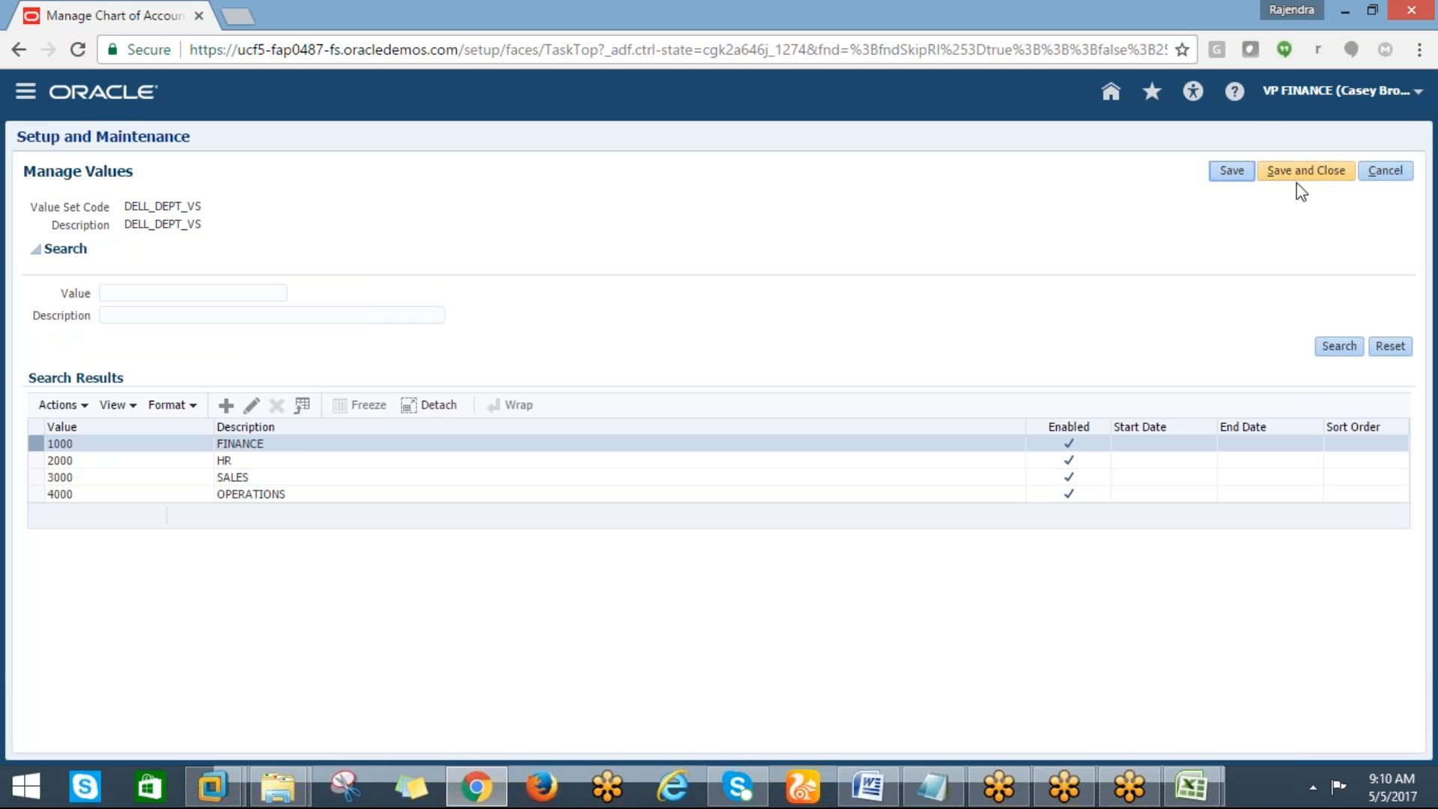
Save and close the department values, then open the values of the DELL_PRODUCT_VS value set
{"action": "left_click", "coordinate": [1312, 178]}
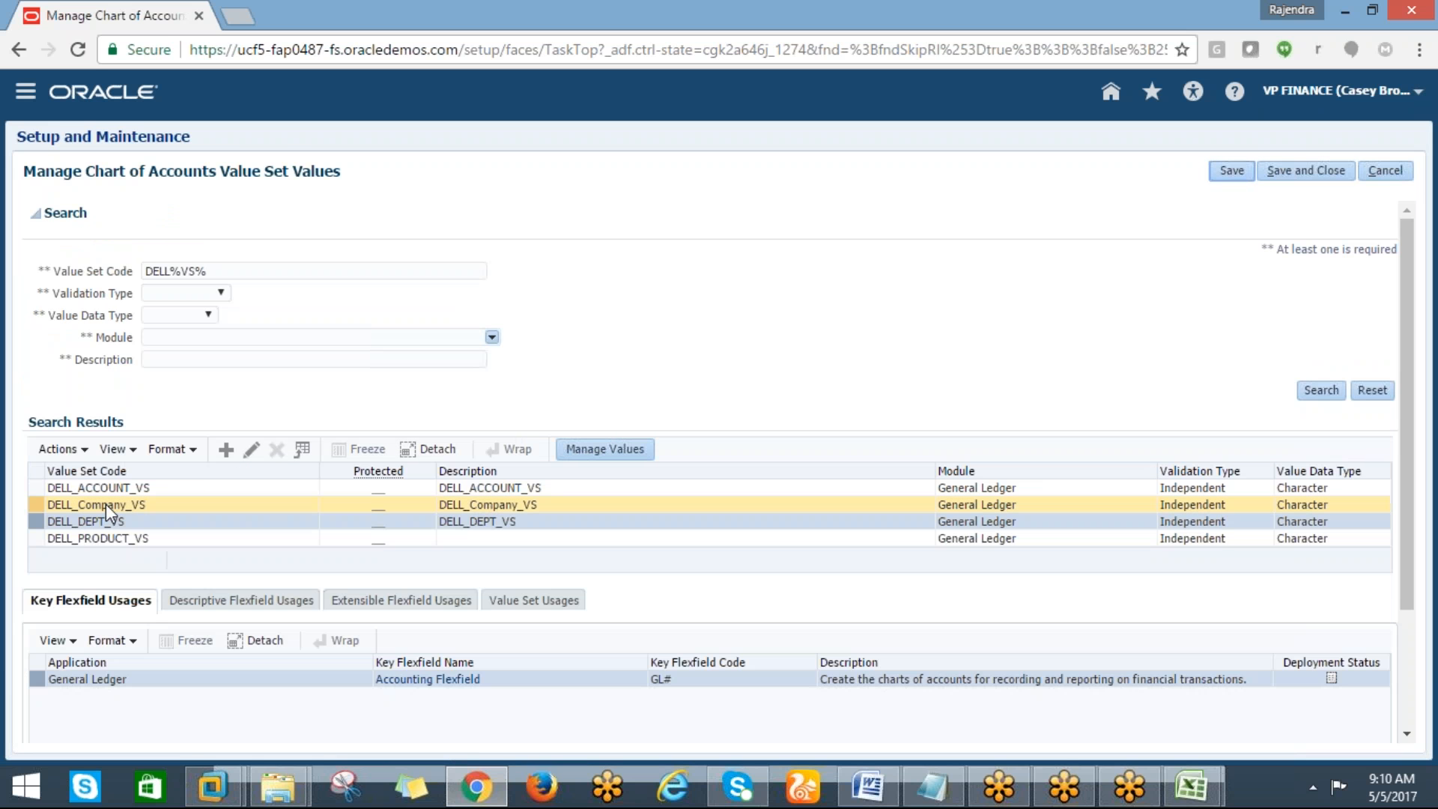
{"action": "left_click", "coordinate": [96, 539]}
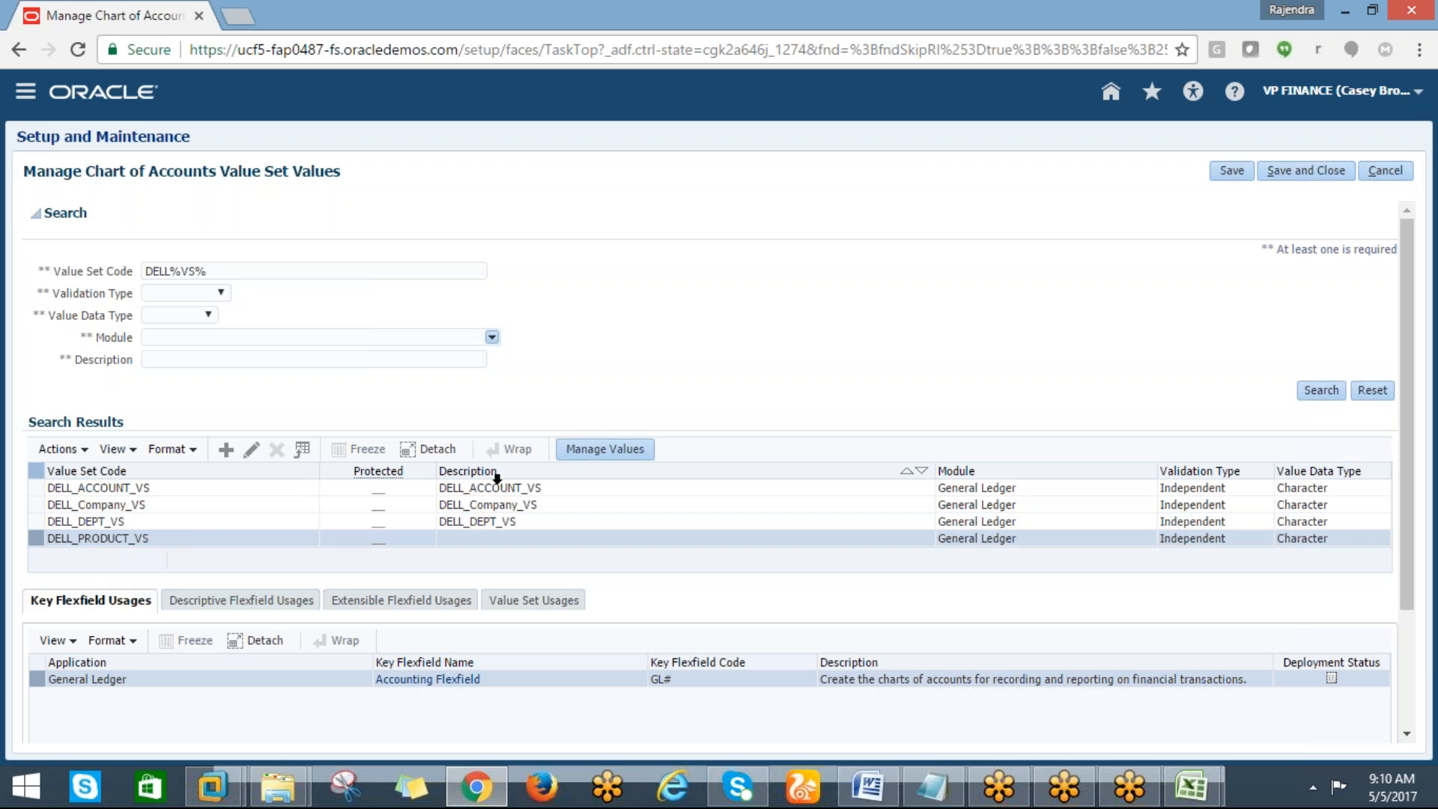
{"action": "left_click", "coordinate": [597, 451]}
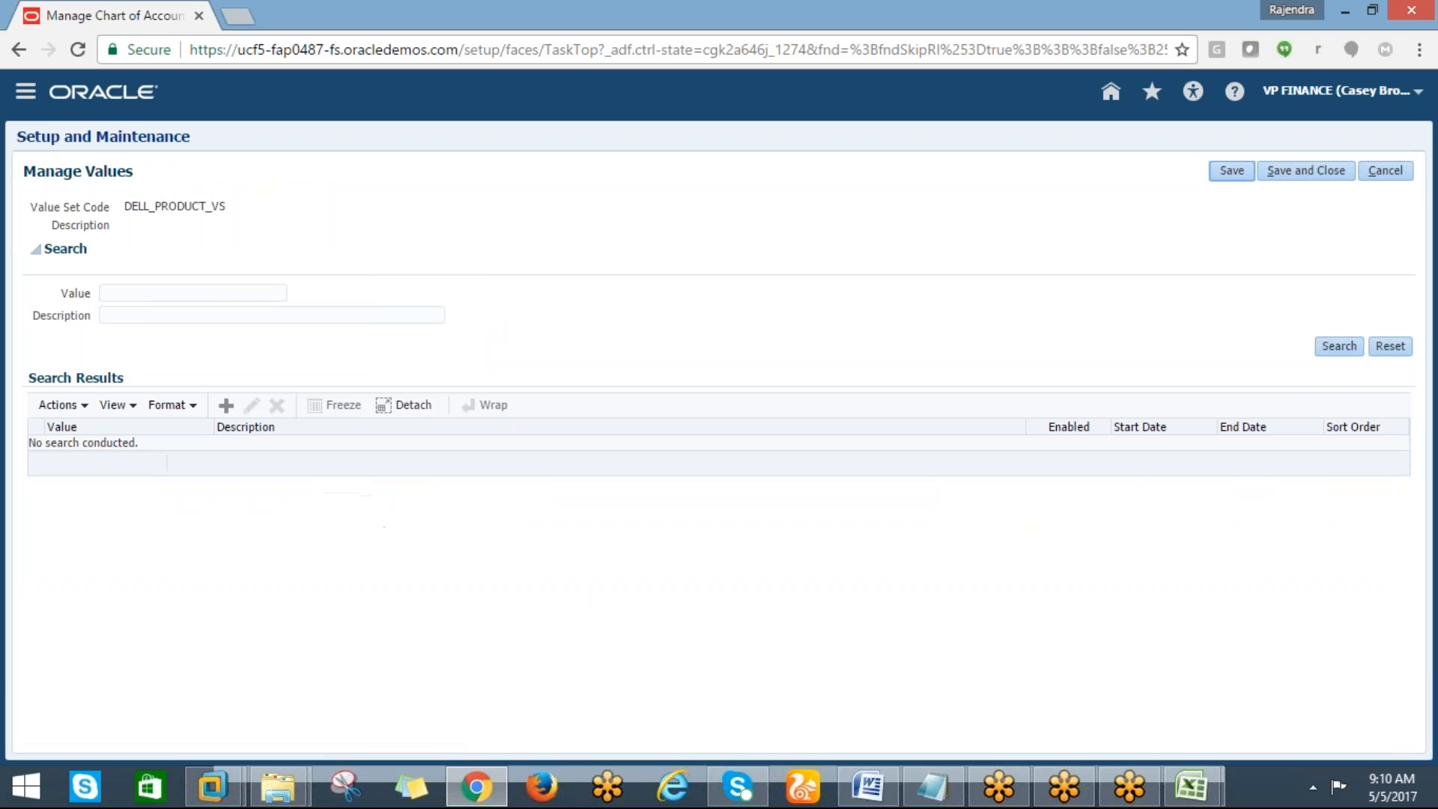
Create product value 9 described Default, then save and close the product values
{"action": "left_click", "coordinate": [226, 405]}
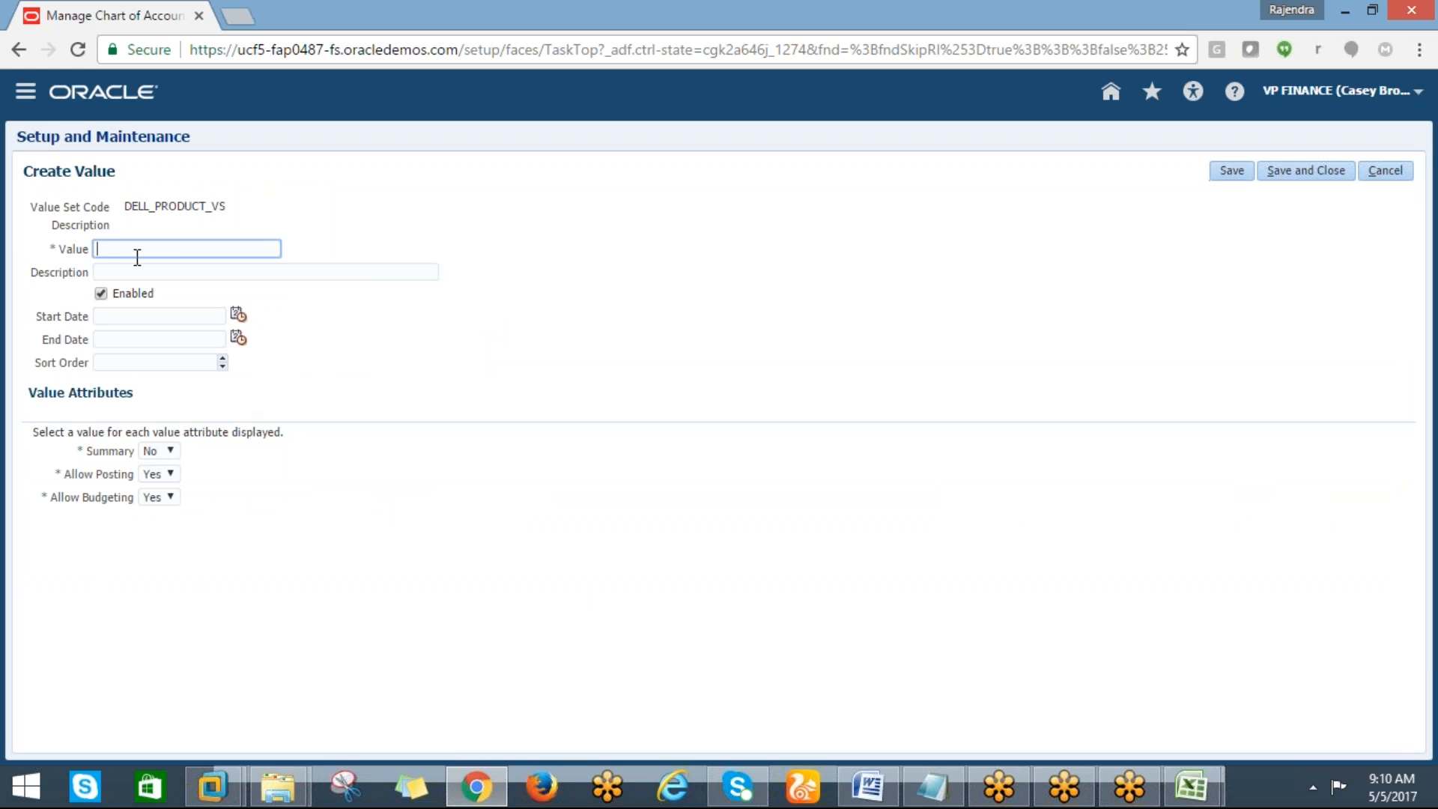
{"action": "type", "text": "10"}
{"action": "key", "text": "Tab"}
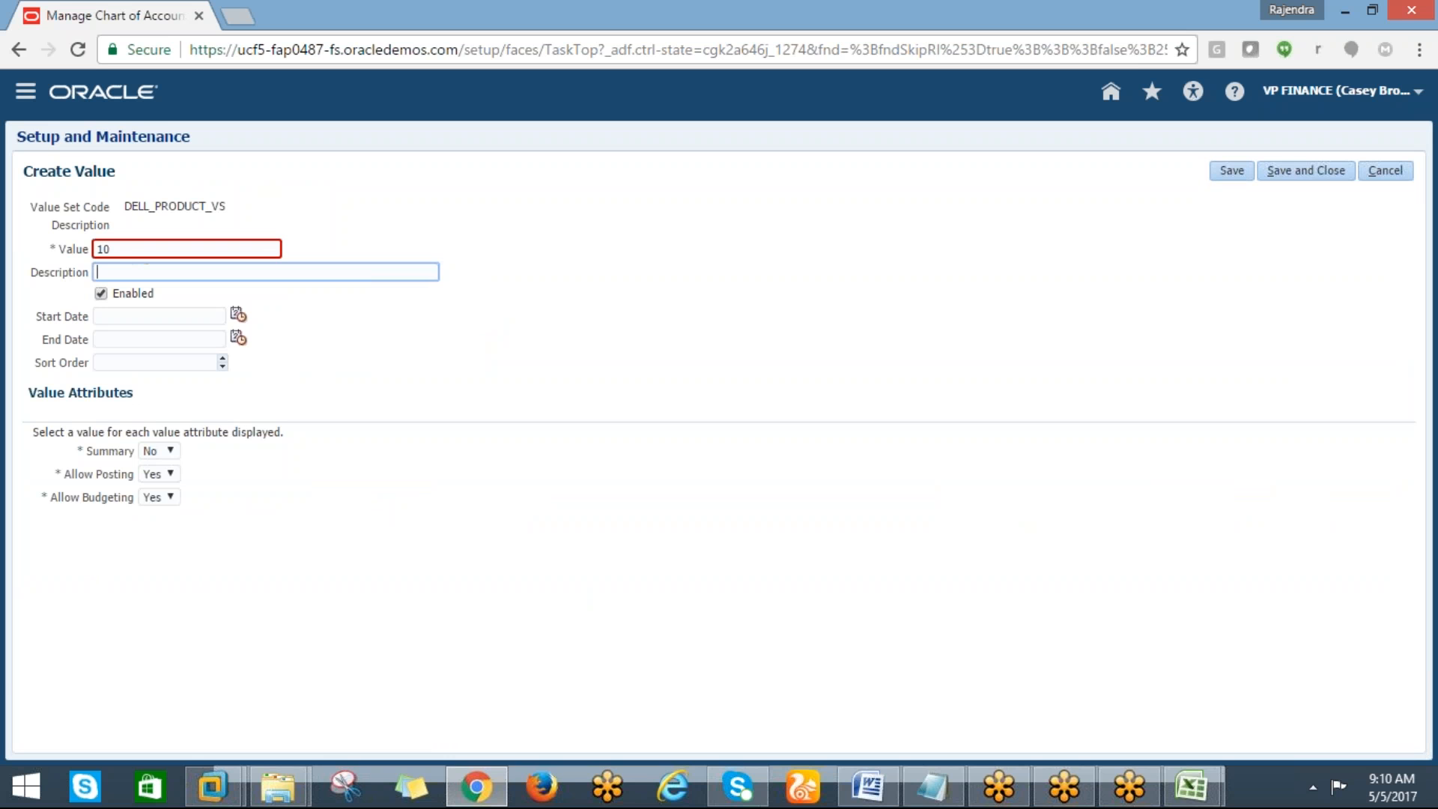
{"action": "left_click", "coordinate": [127, 249]}
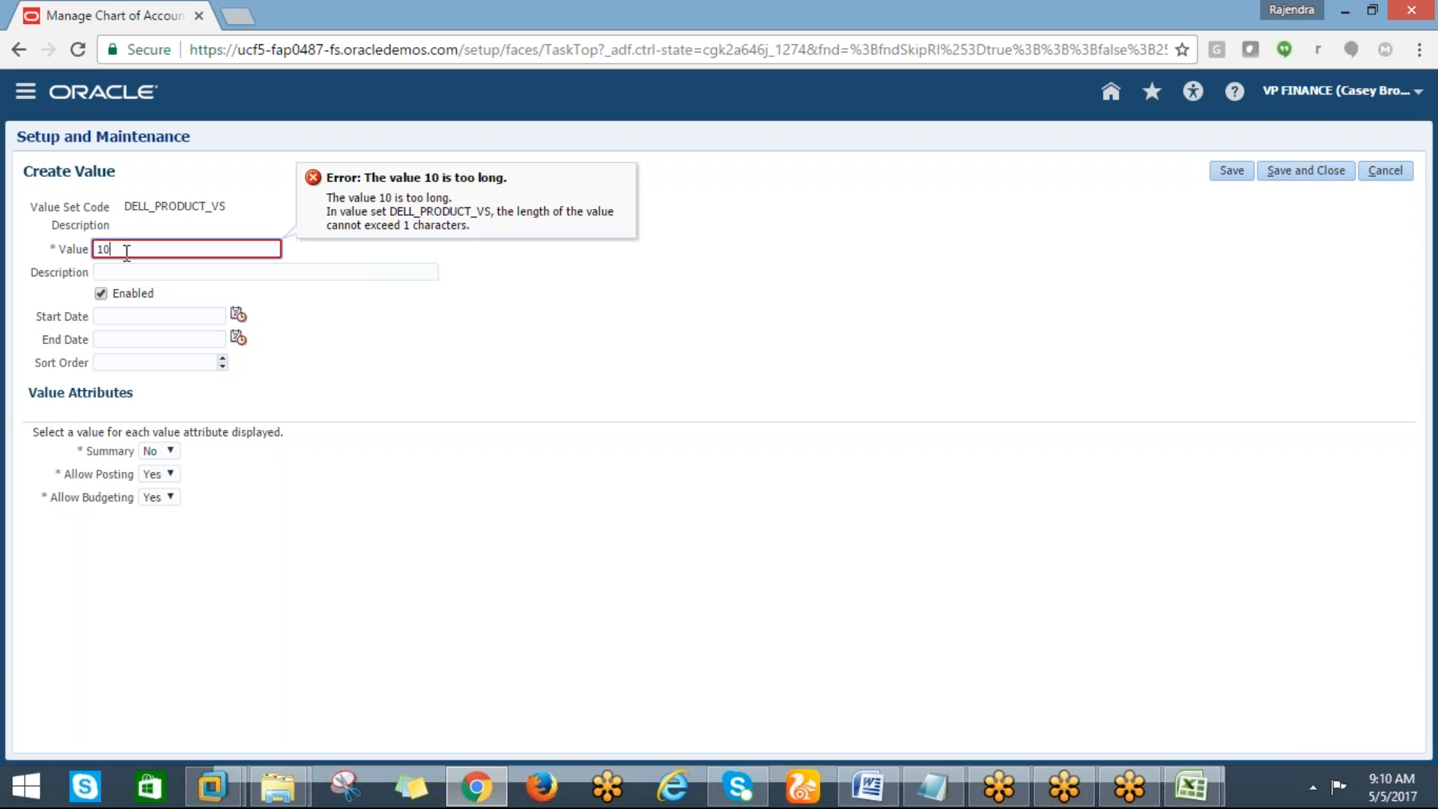
{"action": "type", "text": "9"}
{"action": "key", "text": "Tab"}
{"action": "type", "text": "Default"}
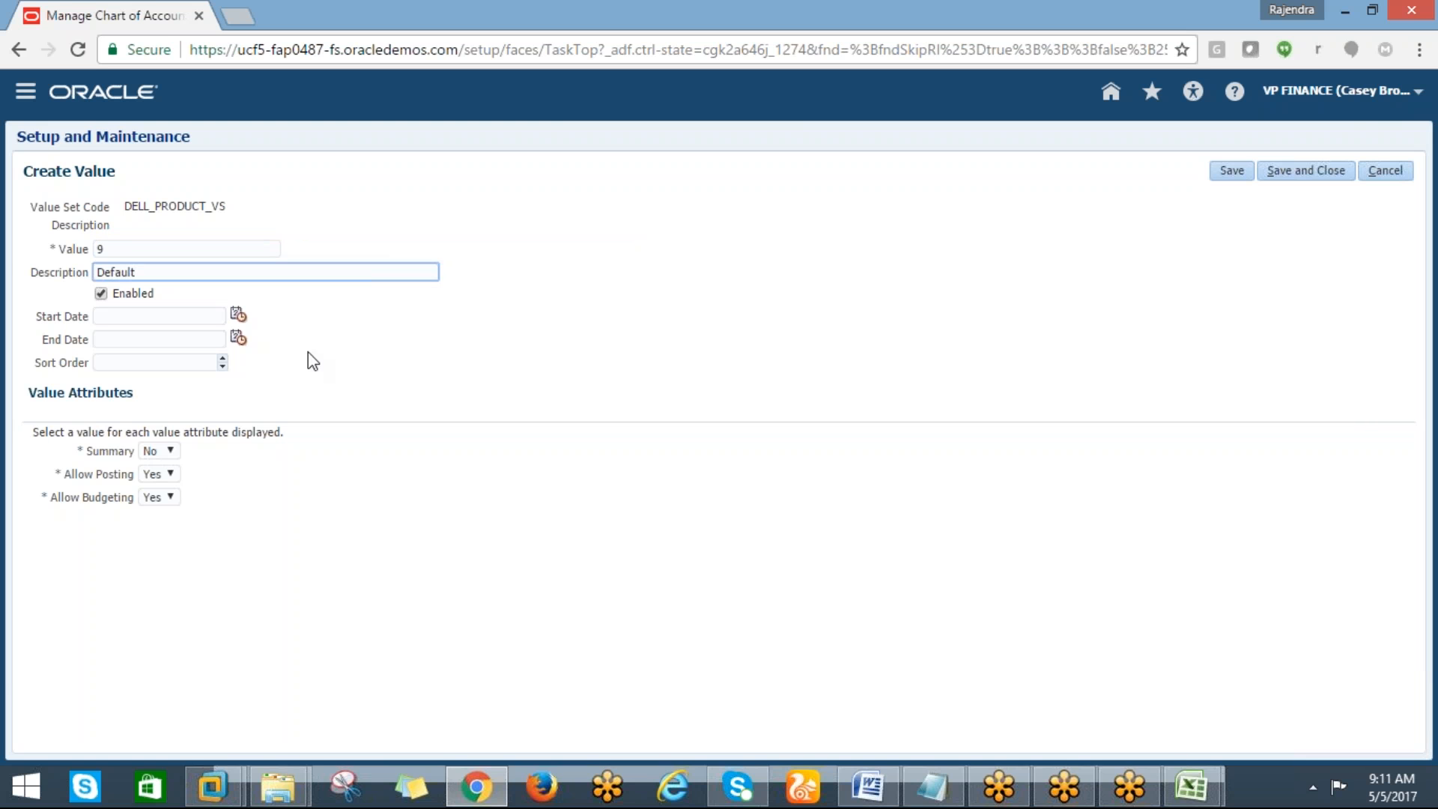
{"action": "left_click", "coordinate": [1279, 173]}
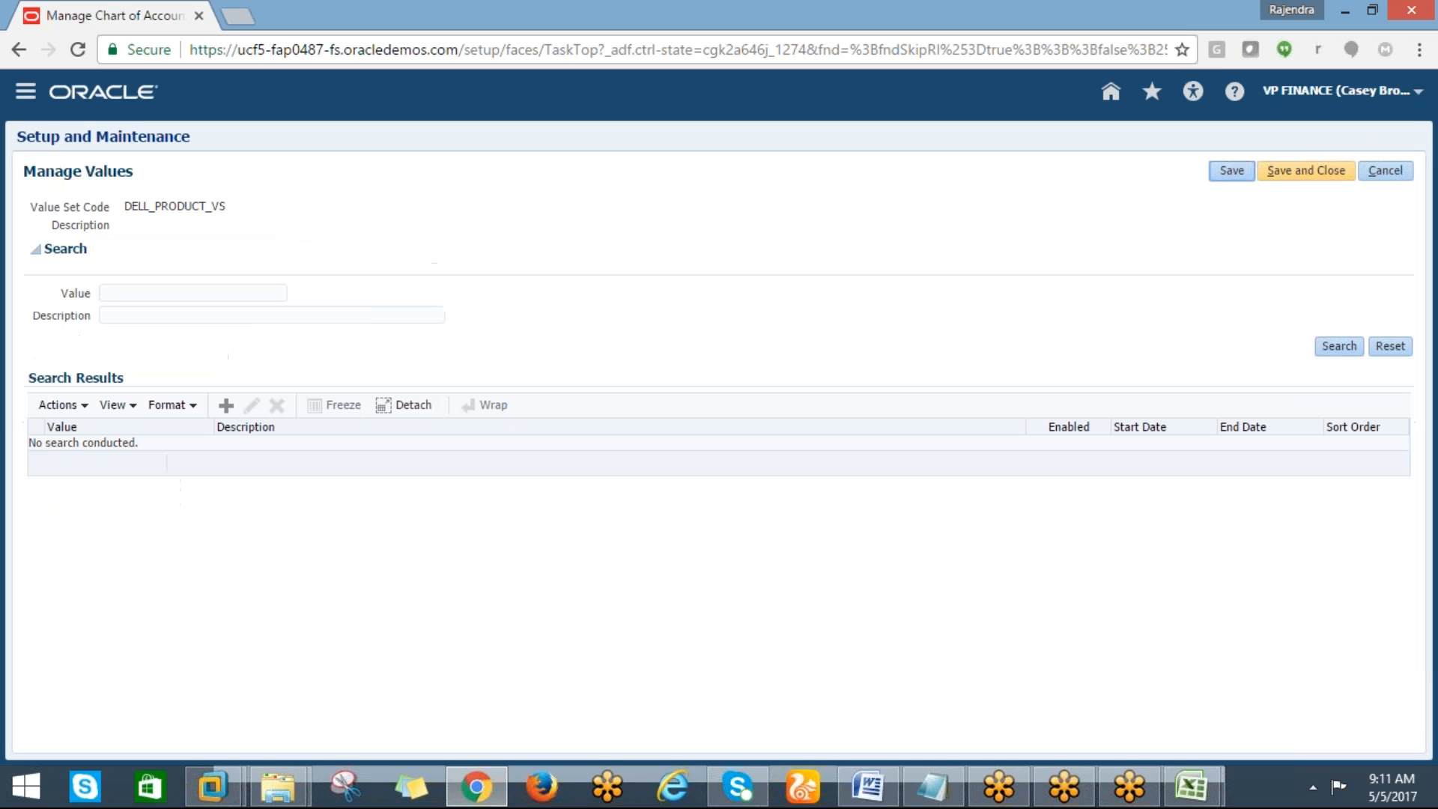
{"action": "left_click", "coordinate": [1307, 178]}
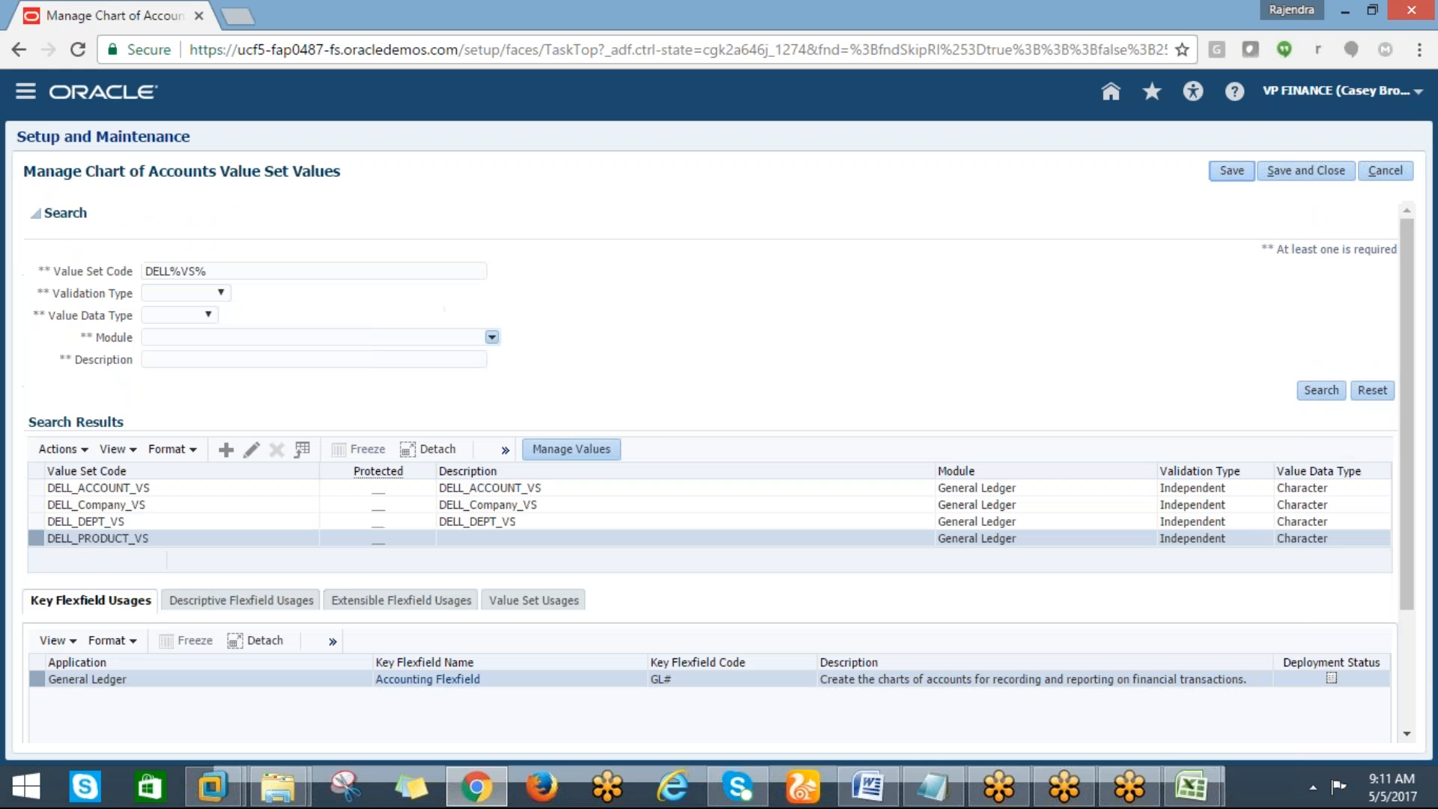
Switch to the FUSION FINANCIAL CLASS_FINAL Excel task list and review the completed setup steps
{"action": "mouse_move", "coordinate": [1192, 800]}
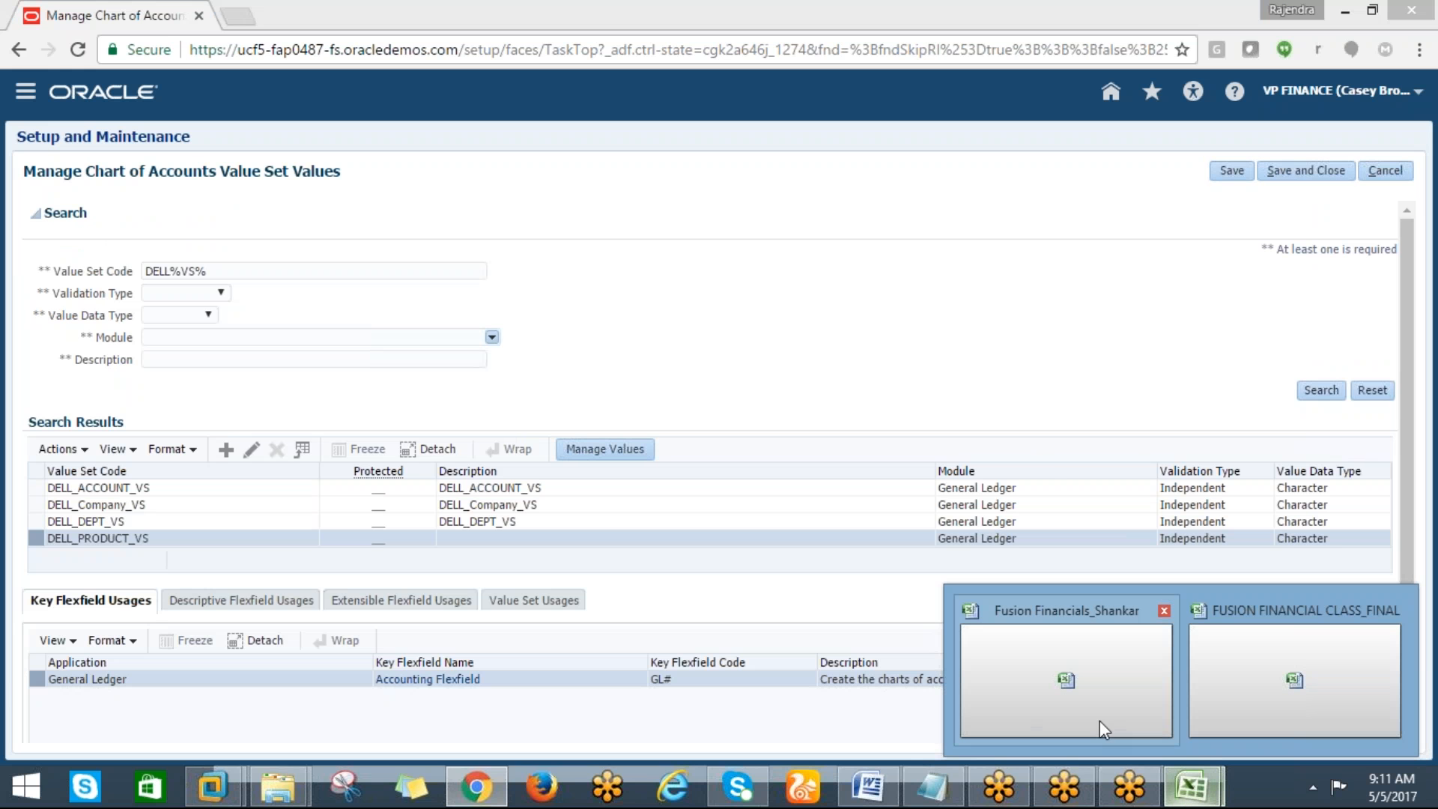
{"action": "left_click", "coordinate": [1273, 672]}
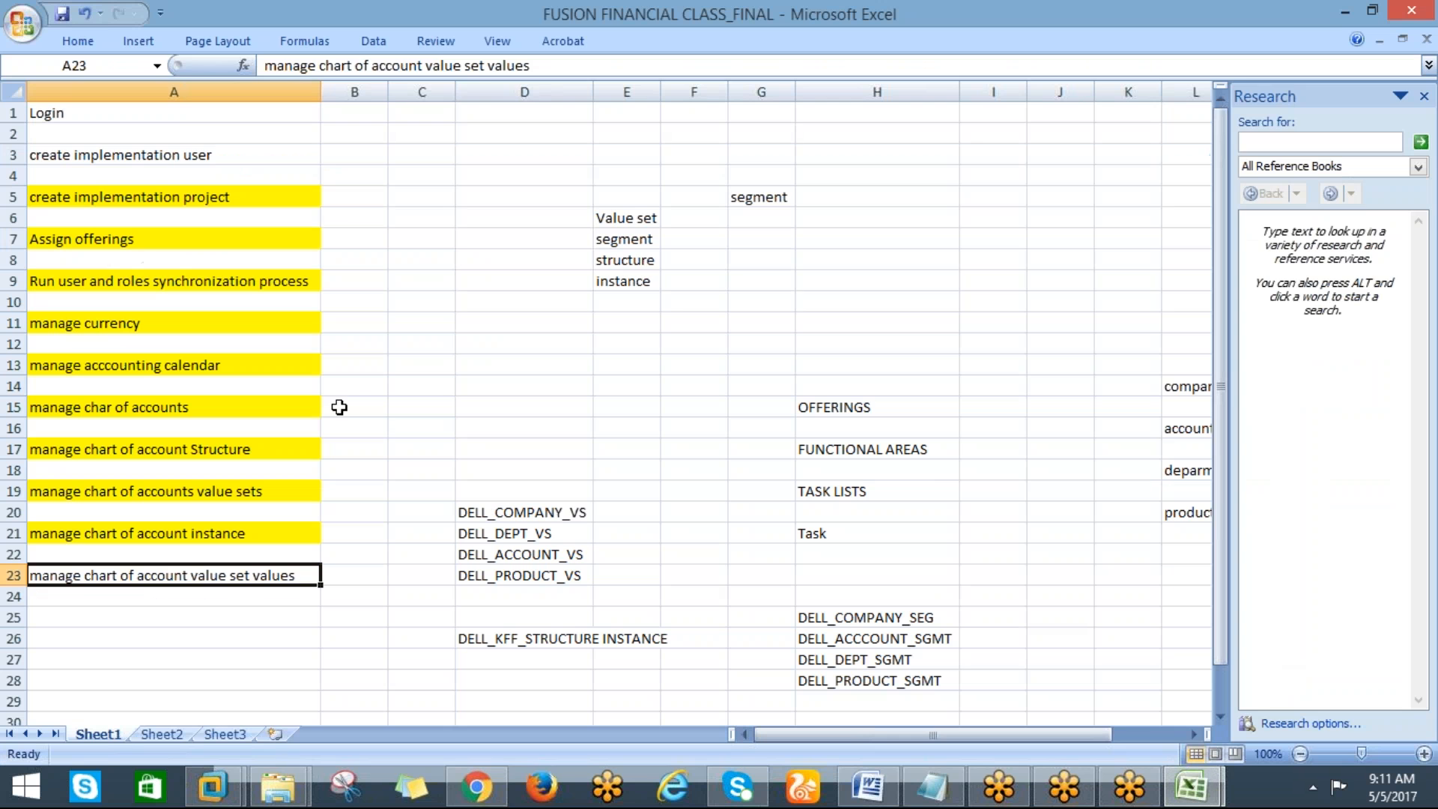
{"action": "left_click", "coordinate": [77, 44]}
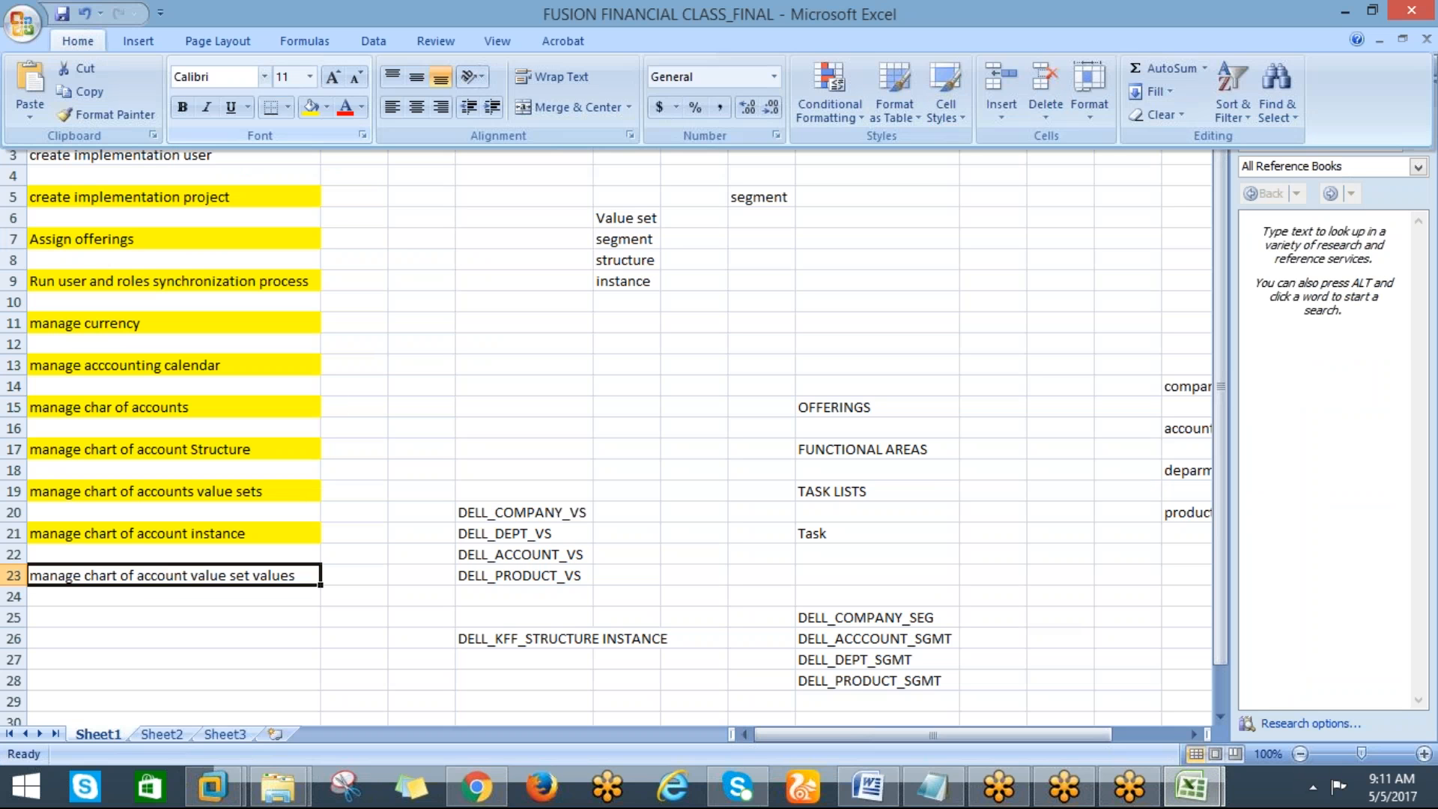
{"action": "left_click", "coordinate": [308, 135]}
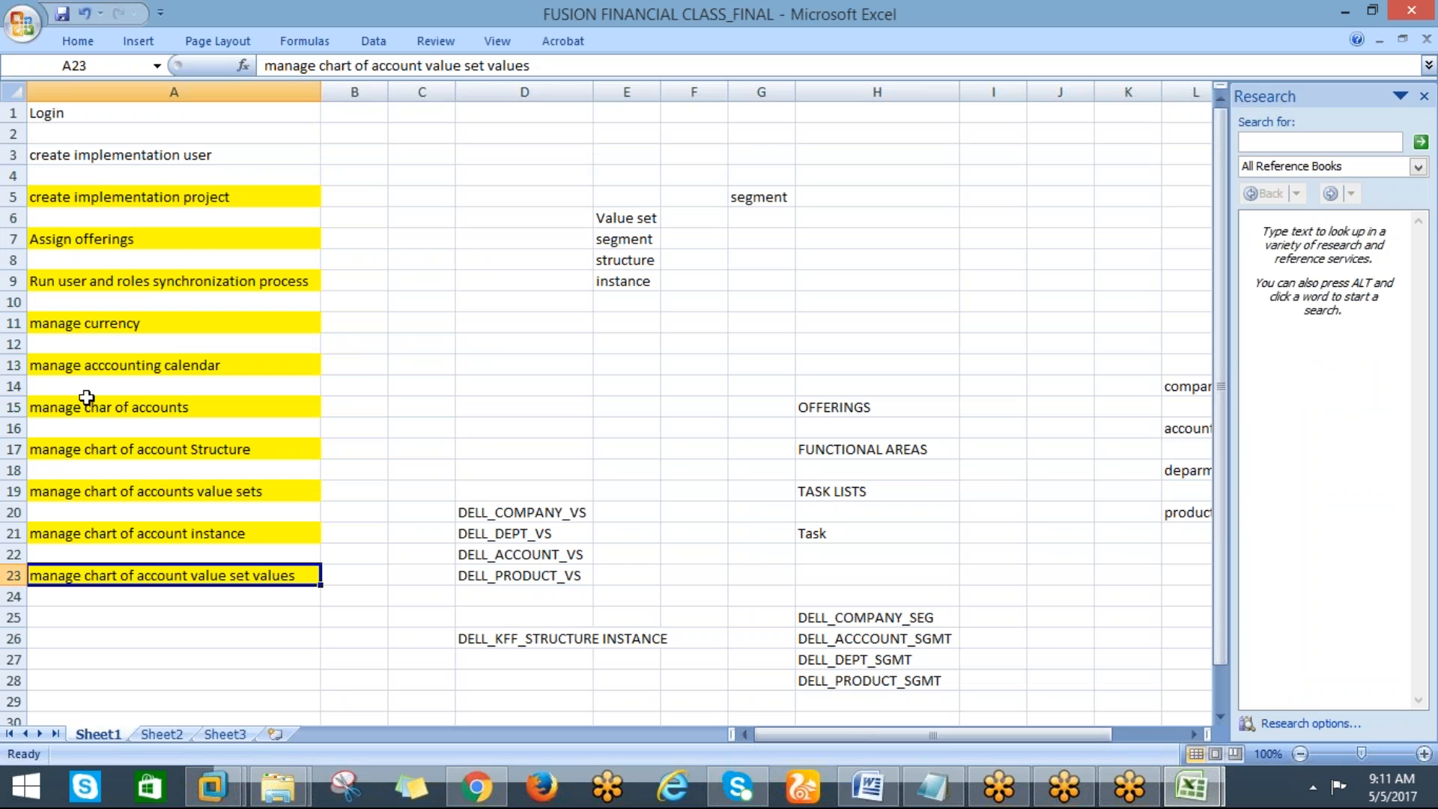
{"action": "left_click", "coordinate": [80, 189]}
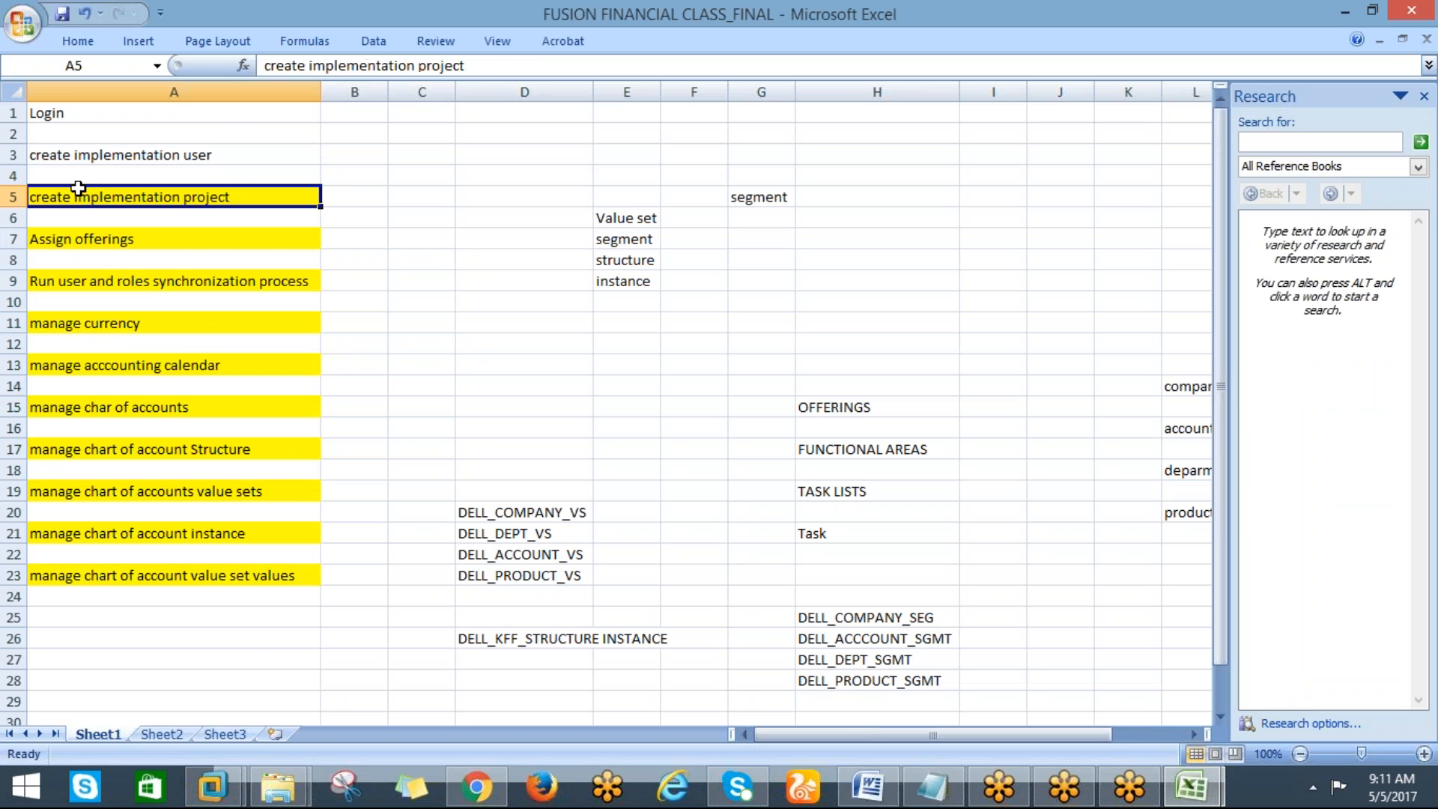
{"action": "left_click", "coordinate": [70, 240]}
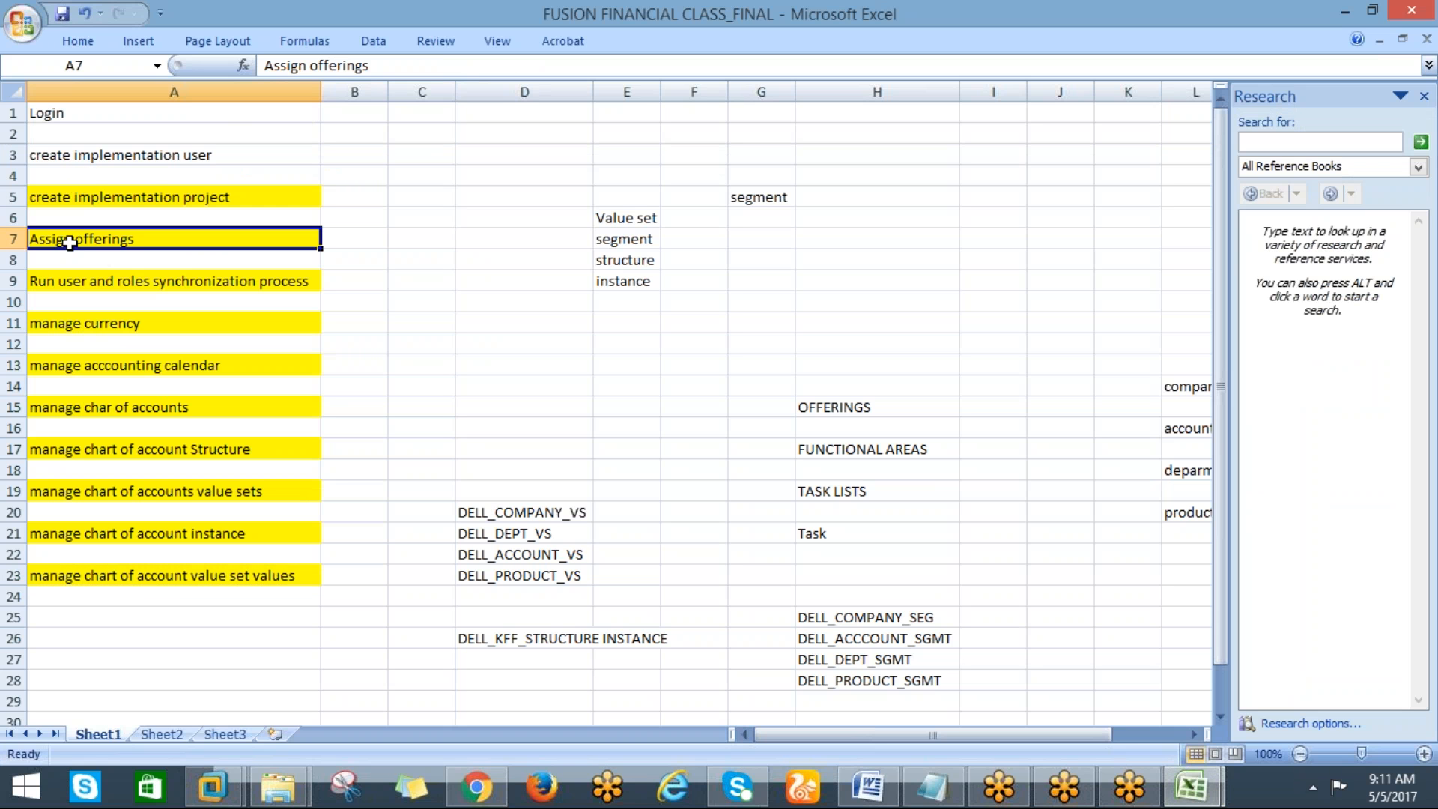
{"action": "left_click", "coordinate": [60, 280]}
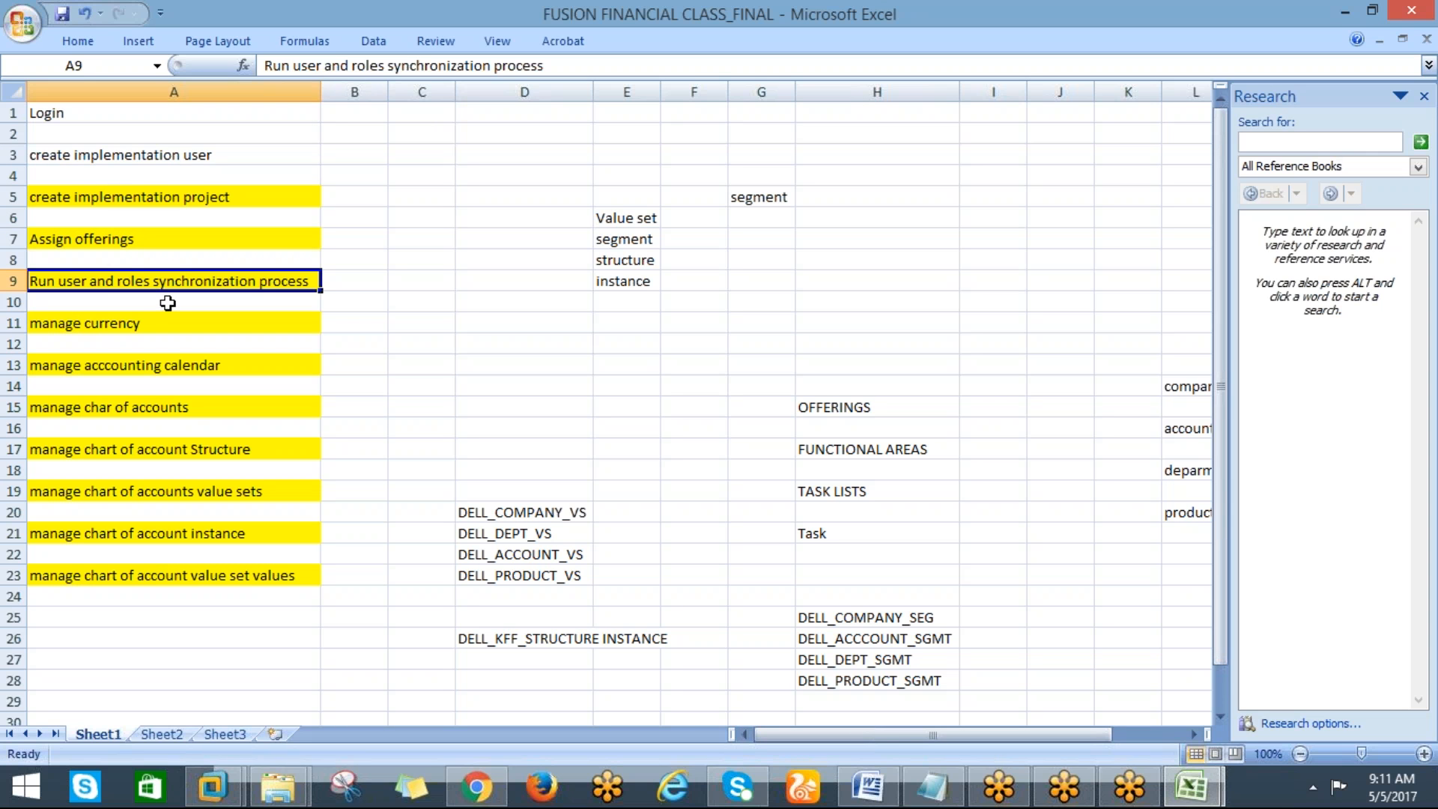
{"action": "left_click", "coordinate": [75, 324]}
{"action": "left_click", "coordinate": [85, 367]}
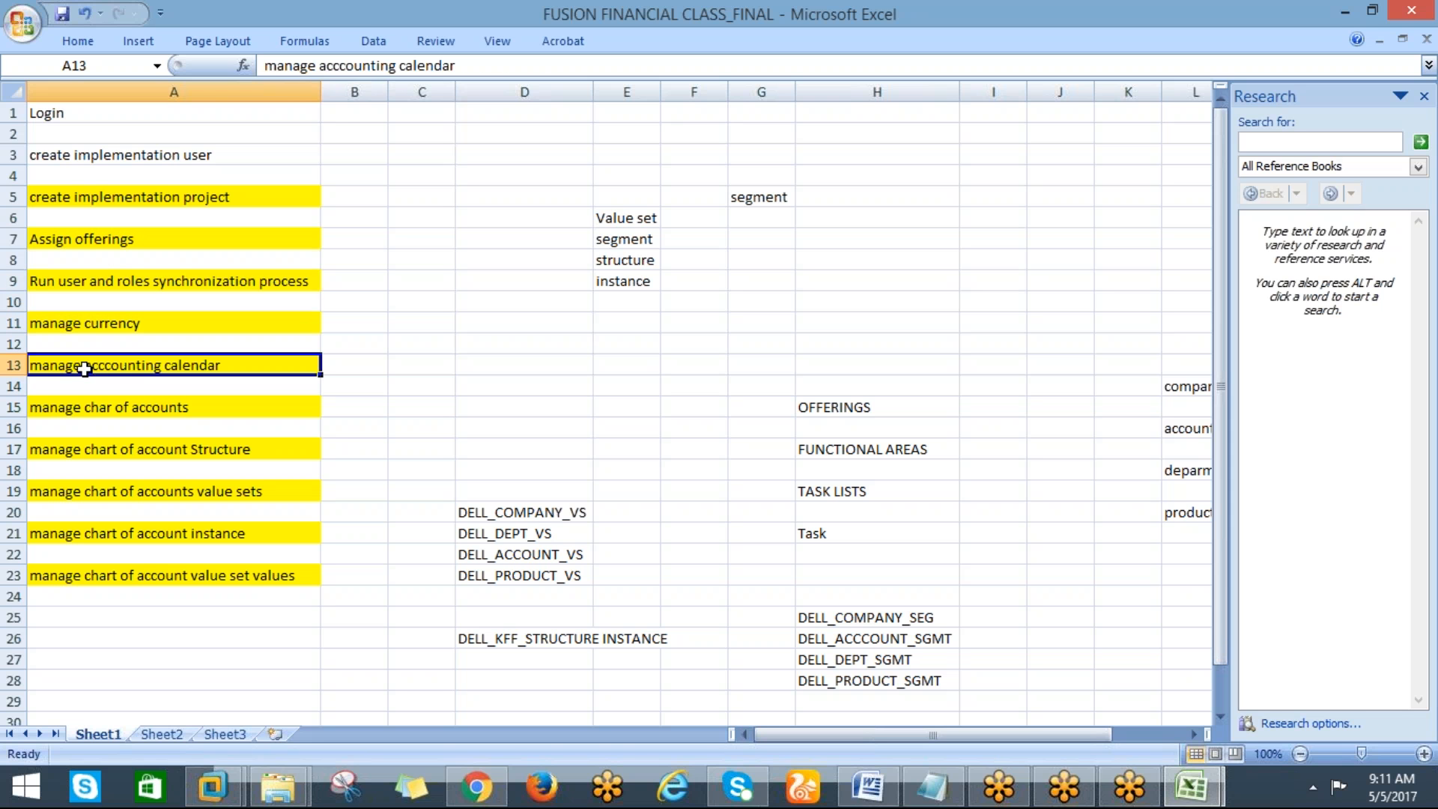
{"action": "left_click", "coordinate": [92, 408]}
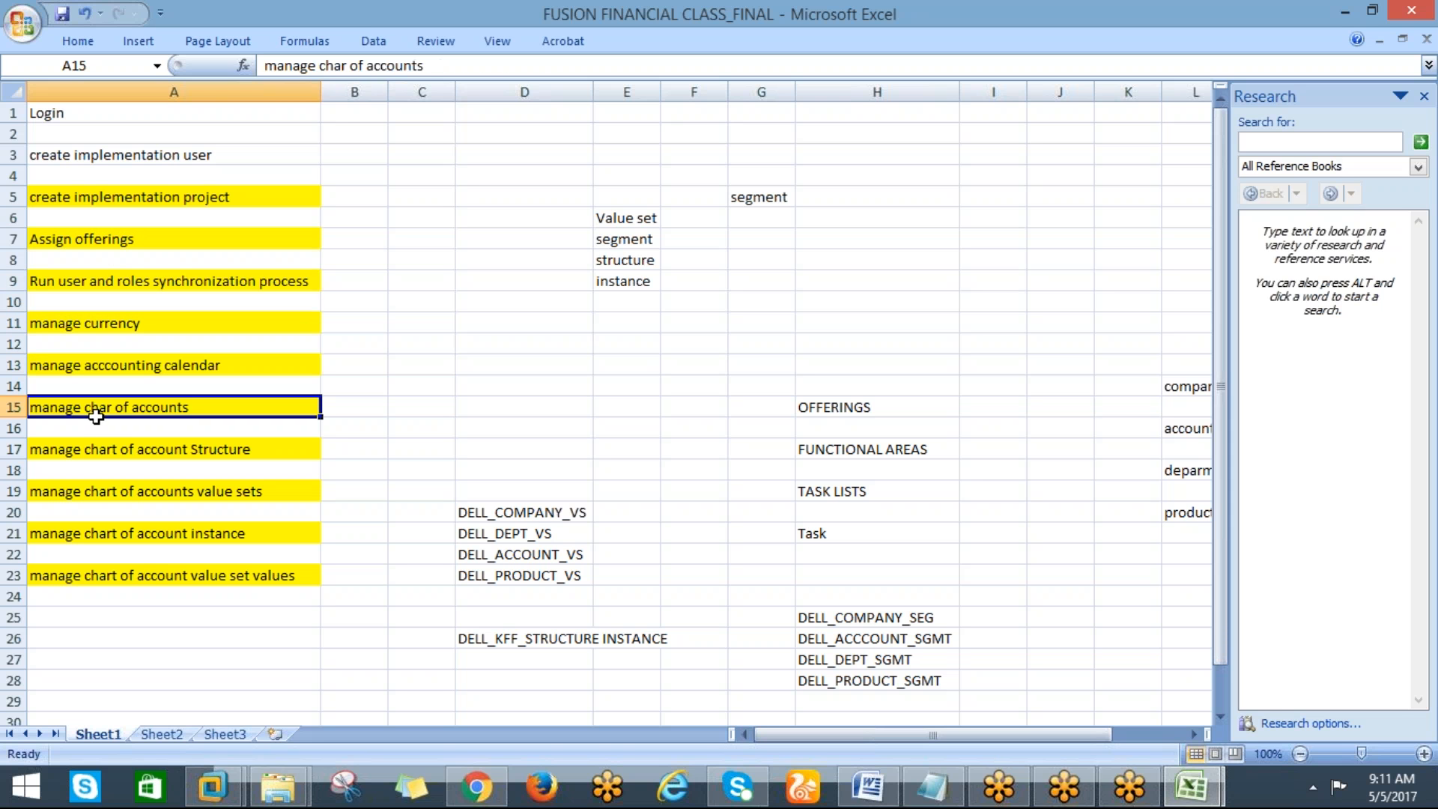
{"action": "left_click", "coordinate": [94, 453]}
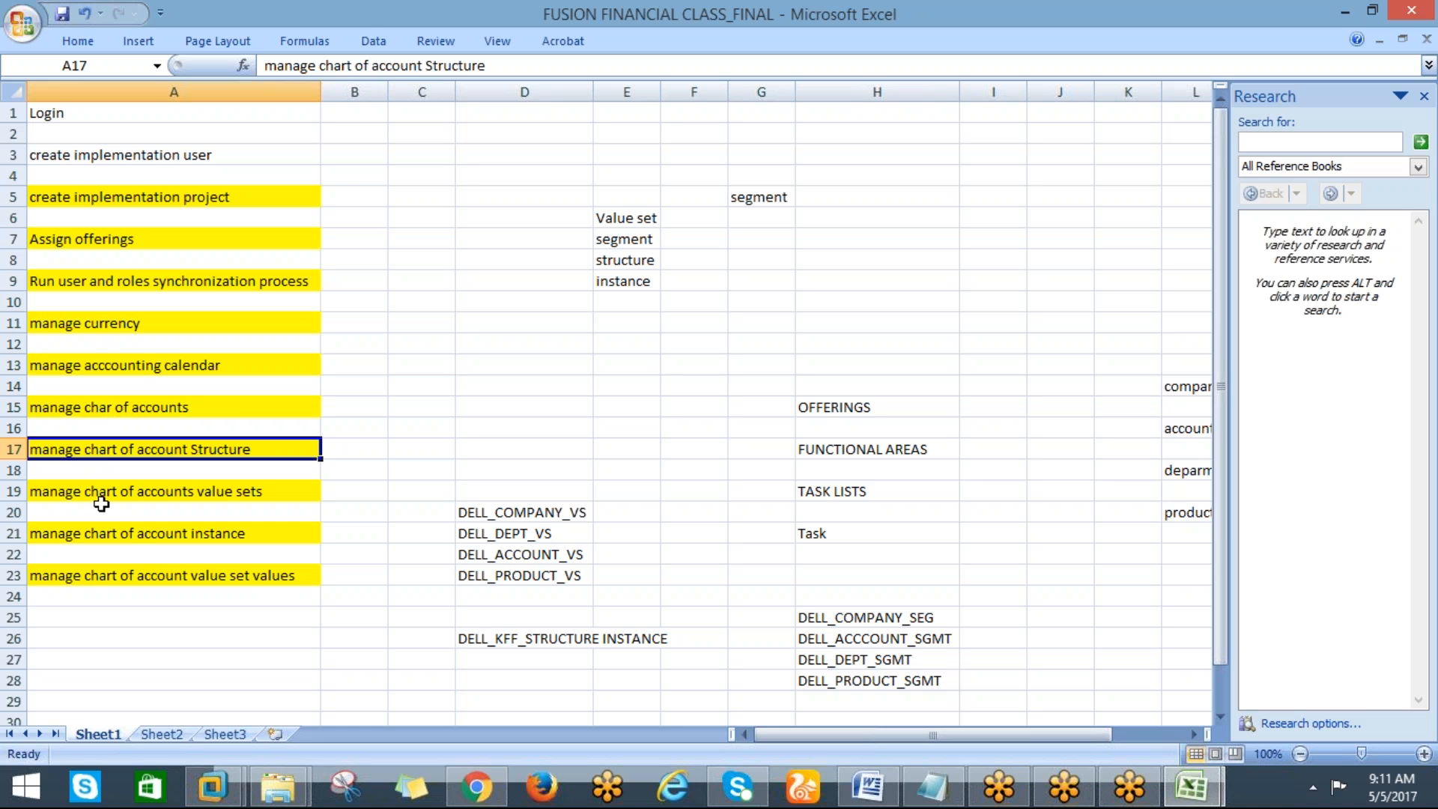
{"action": "left_click", "coordinate": [103, 494]}
{"action": "left_click", "coordinate": [105, 537]}
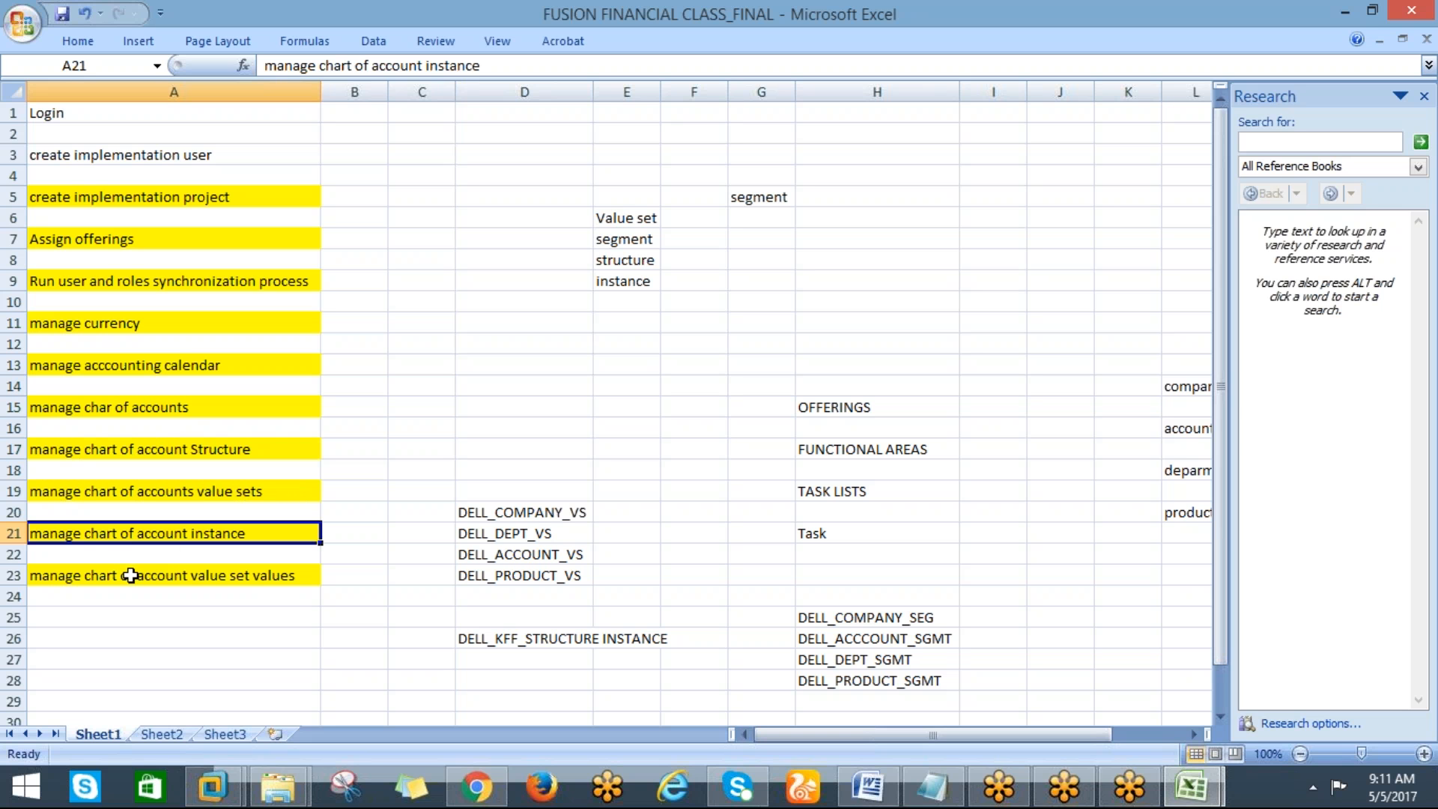
{"action": "left_click", "coordinate": [153, 579]}
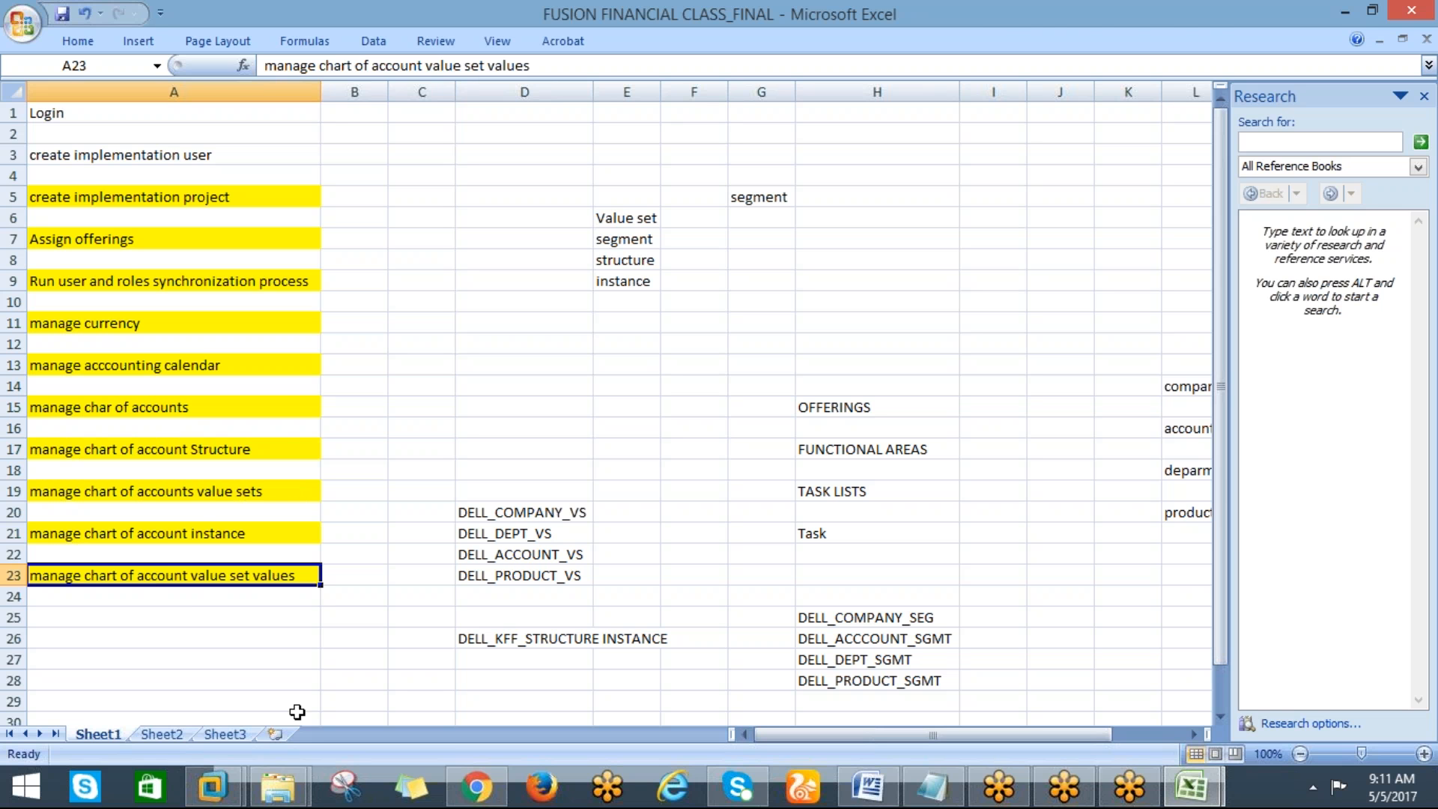
Return to the browser, save and close the chart of accounts value set values page, and switch back to Excel
{"action": "key", "text": "alt+Tab"}
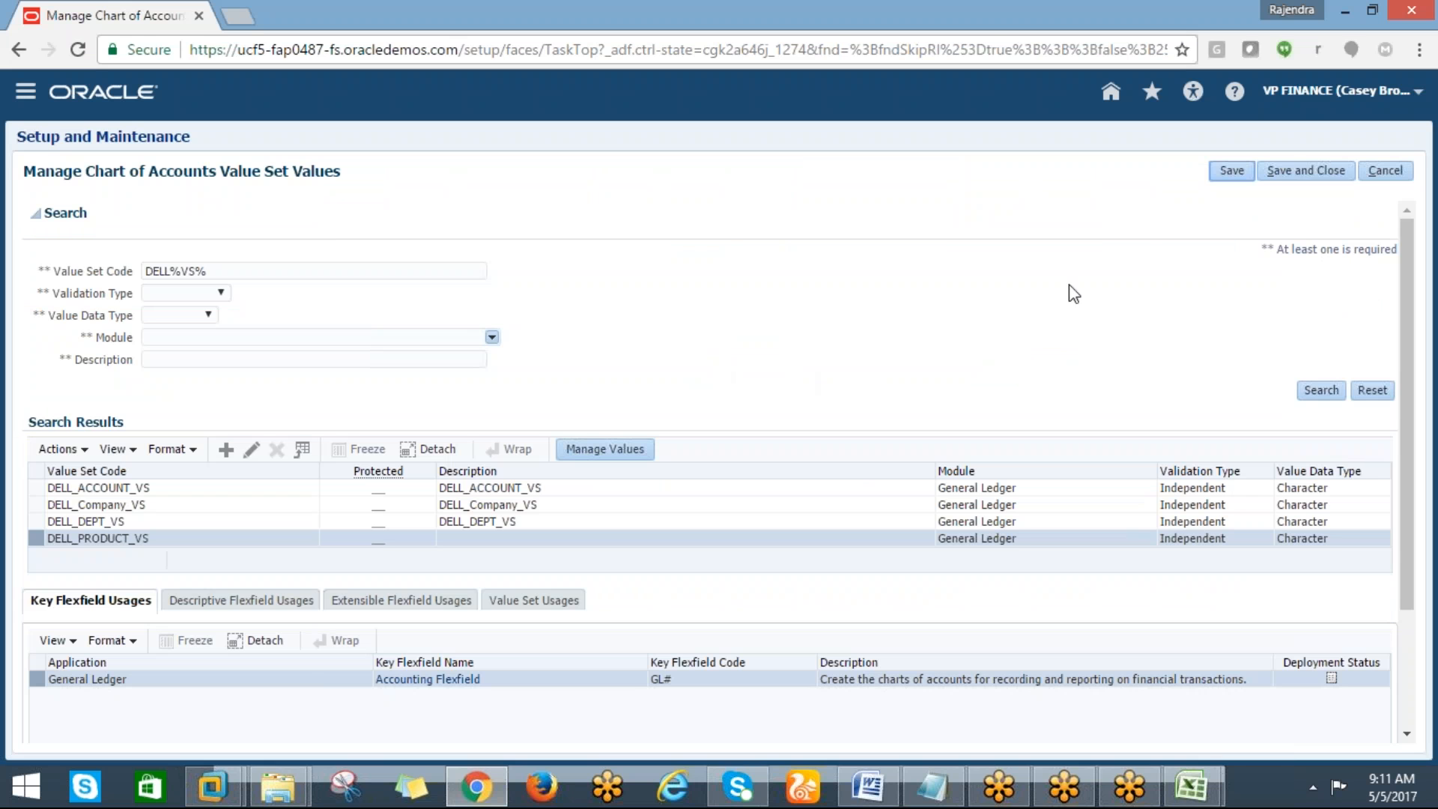
{"action": "left_click", "coordinate": [1288, 174]}
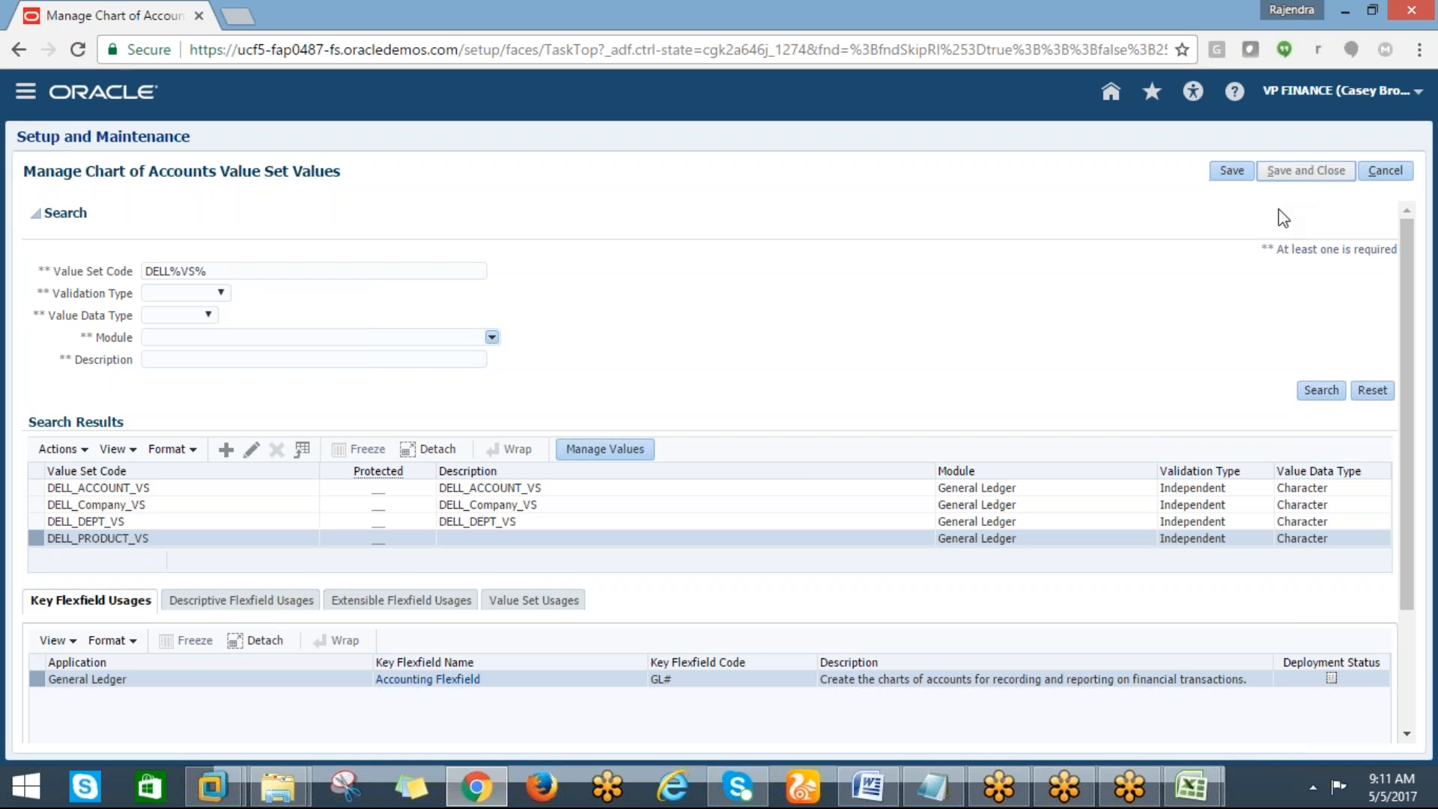
{"action": "key", "text": "alt+Tab"}
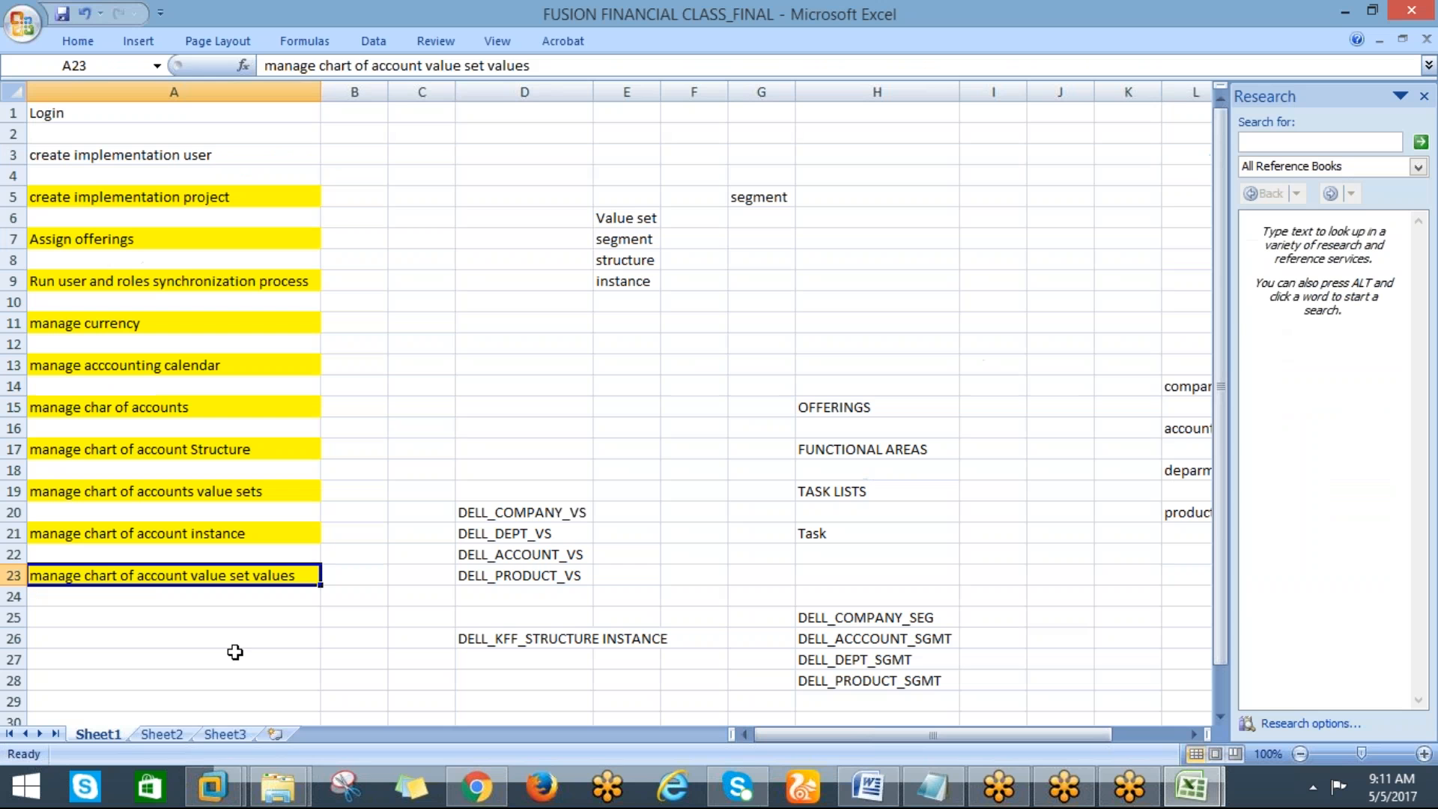
Add the next task note "Deploy structure" in cell A25 of the task list
{"action": "key", "text": "Down"}
{"action": "key", "text": "Down"}
{"action": "type", "text": "d"}
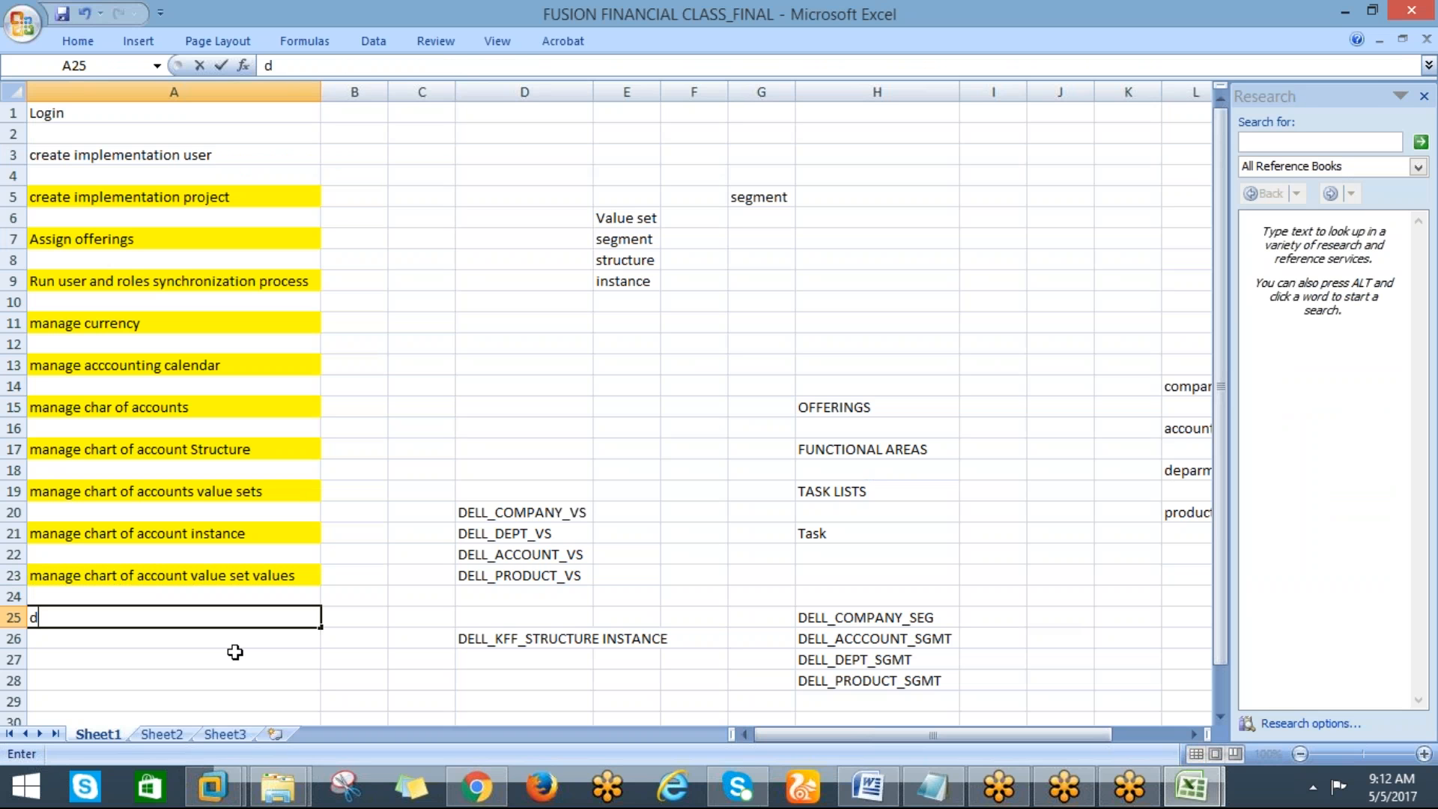
{"action": "key", "text": "BackSpace"}
{"action": "type", "text": "Deploy structure"}
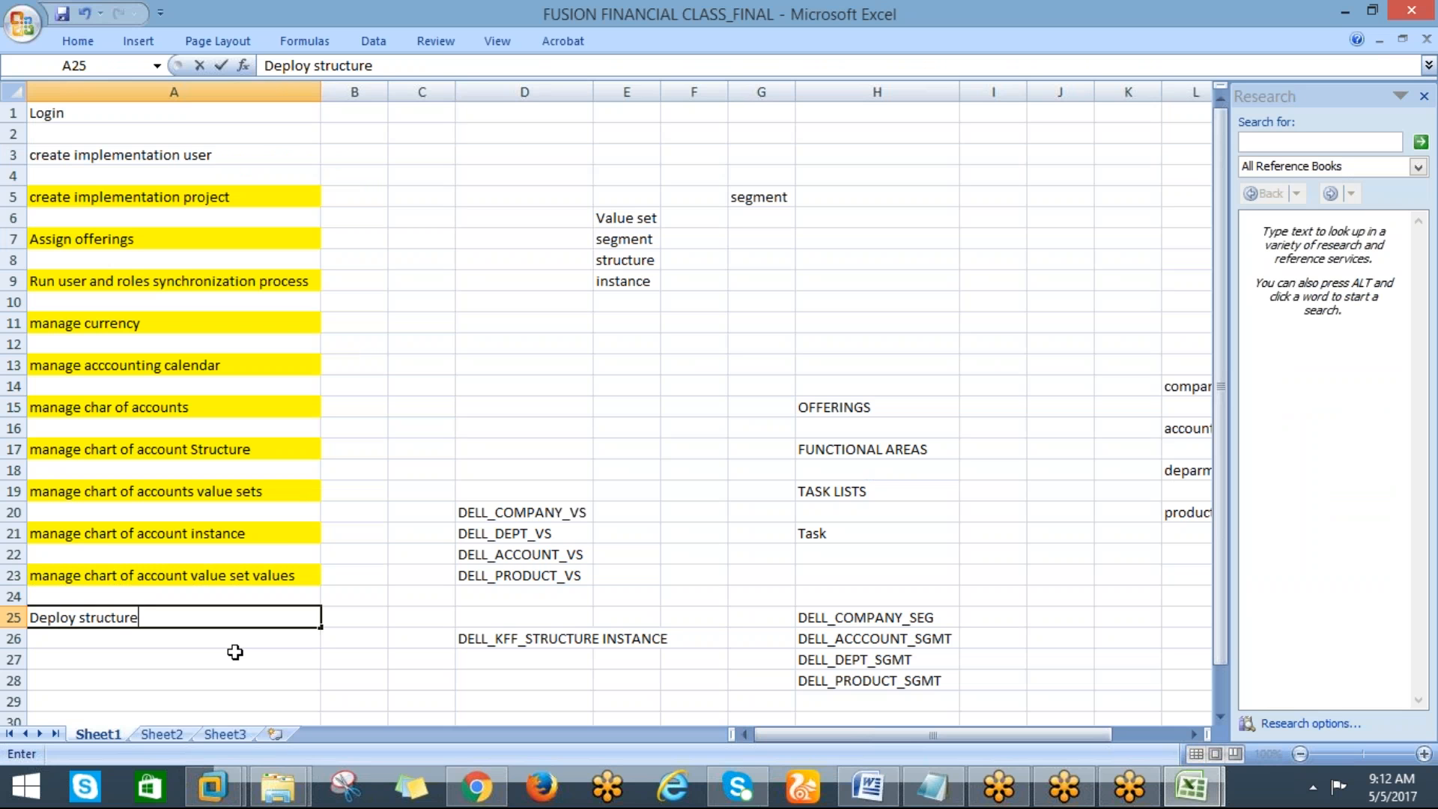
Confirm the task note and reopen the DELL_IMPLEMENTATION PROJECT from the implementation projects list in the browser
{"action": "key", "text": "Return"}
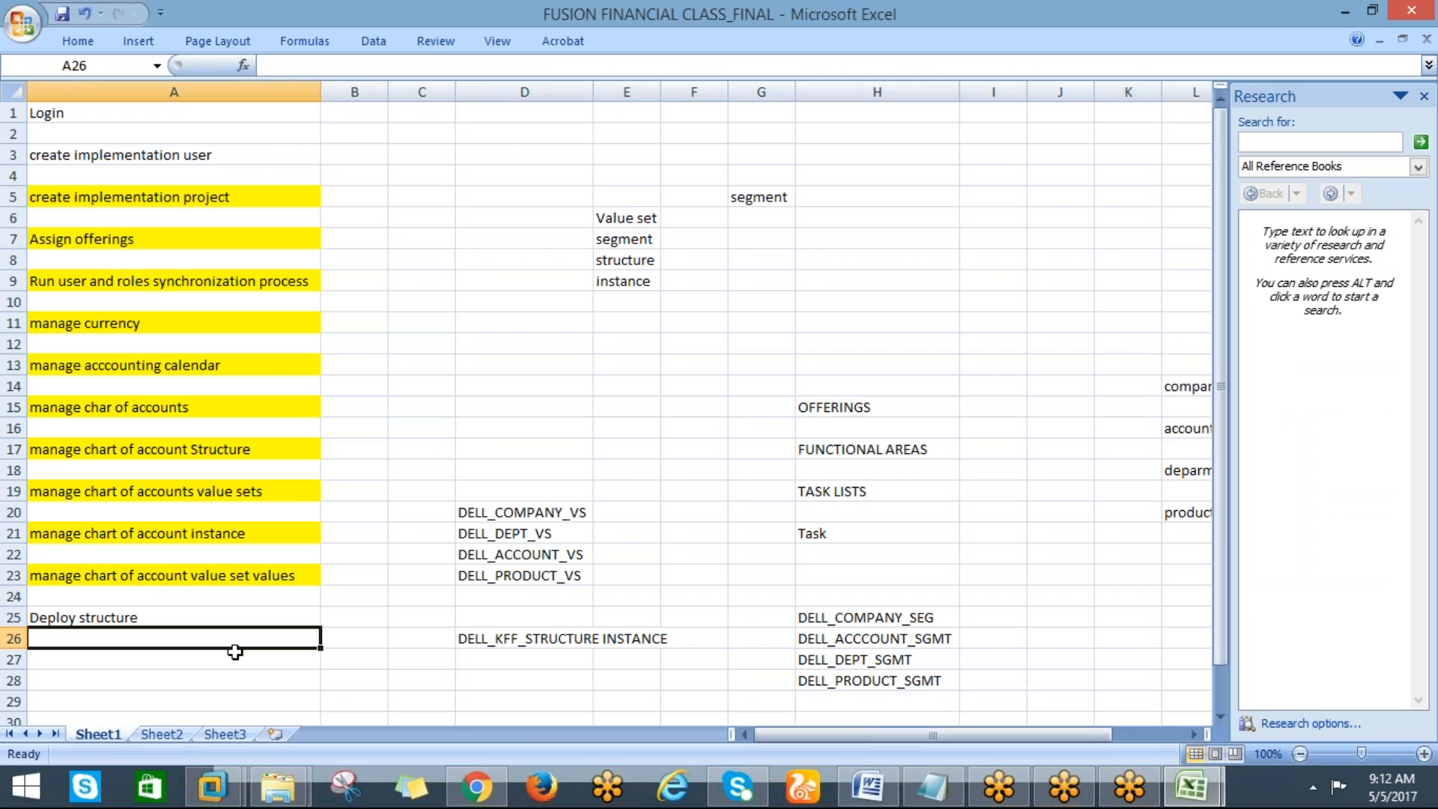
{"action": "key", "text": "alt+Tab"}
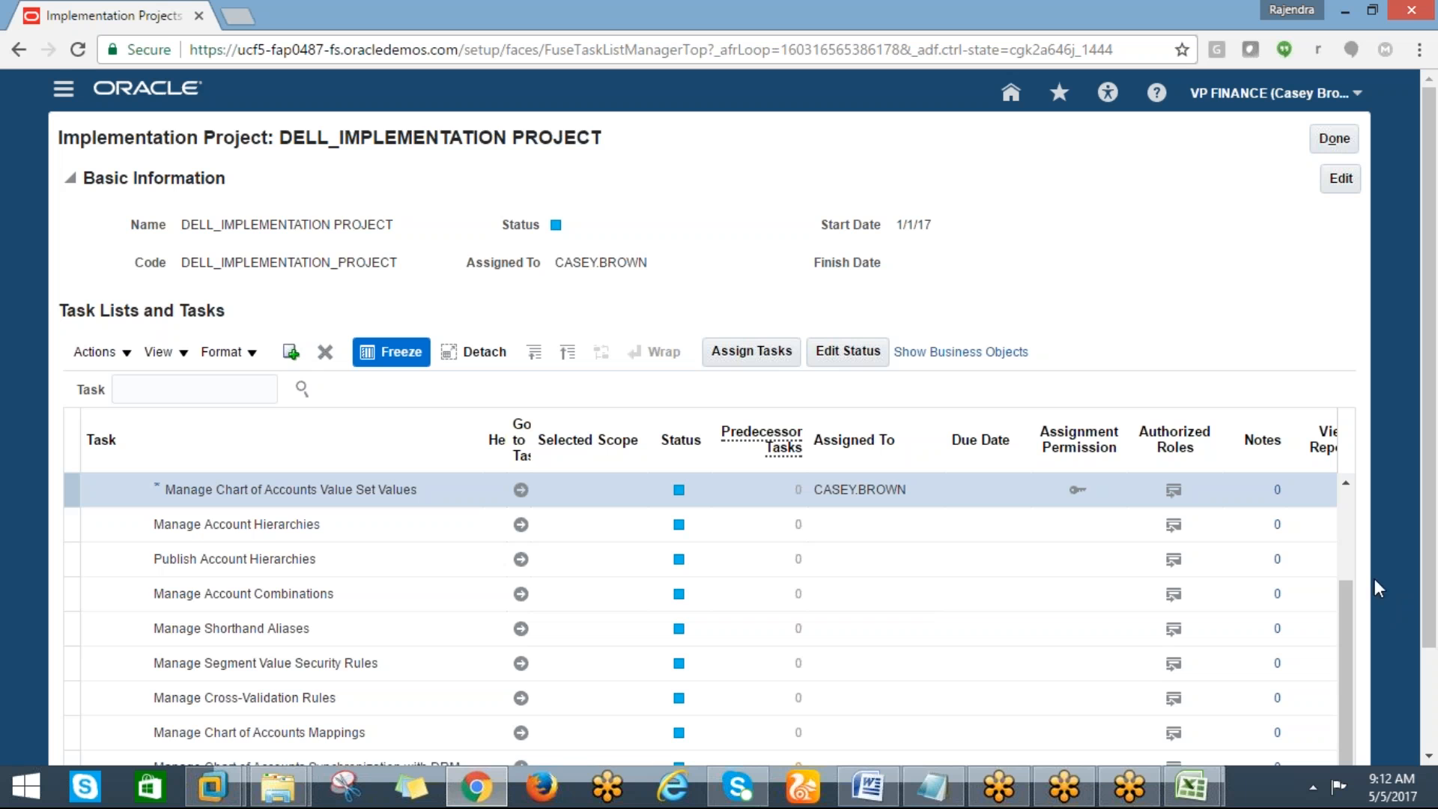
{"action": "left_click_drag", "start_coordinate": [1336, 590], "coordinate": [1336, 570]}
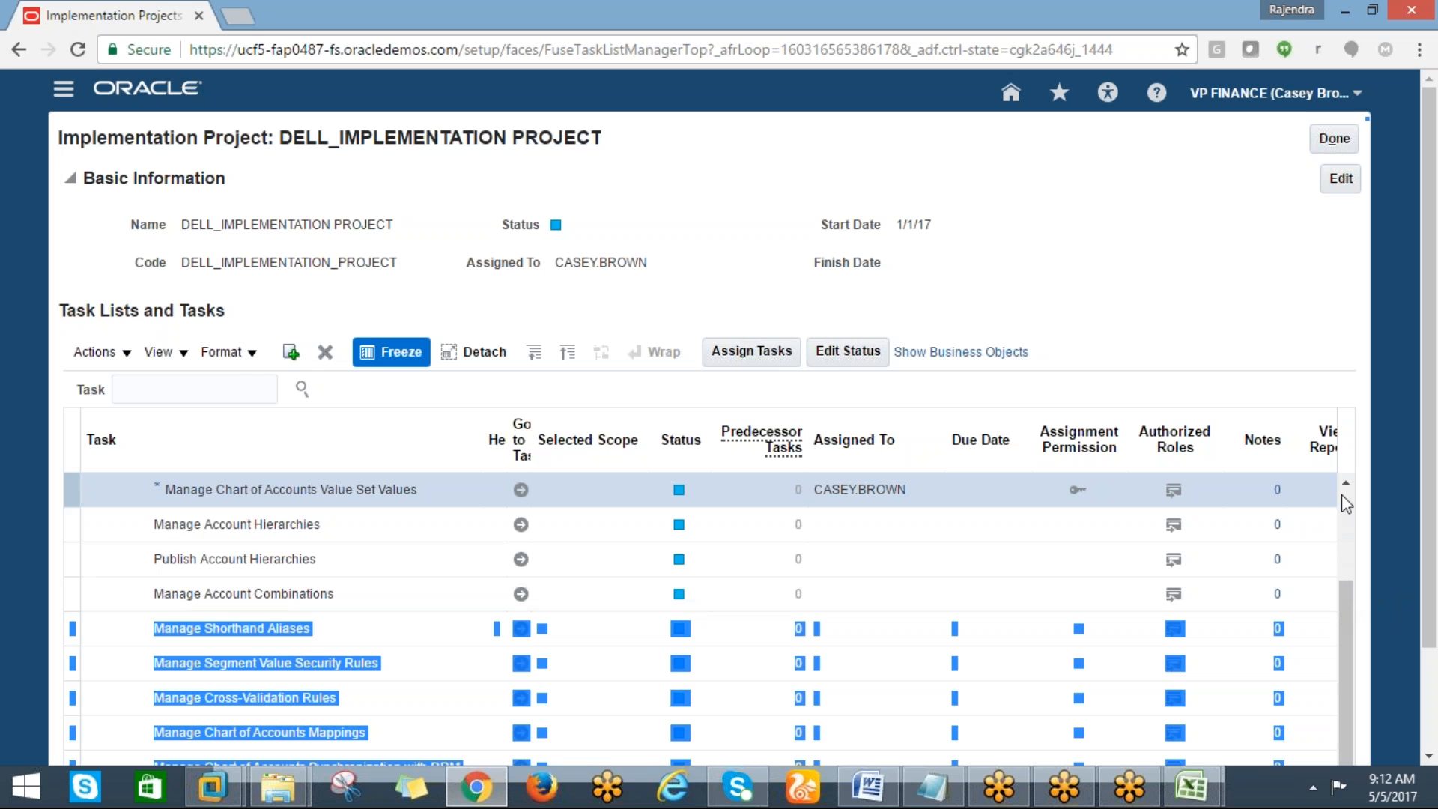
{"action": "left_click", "coordinate": [151, 385]}
{"action": "type", "text": "mana"}
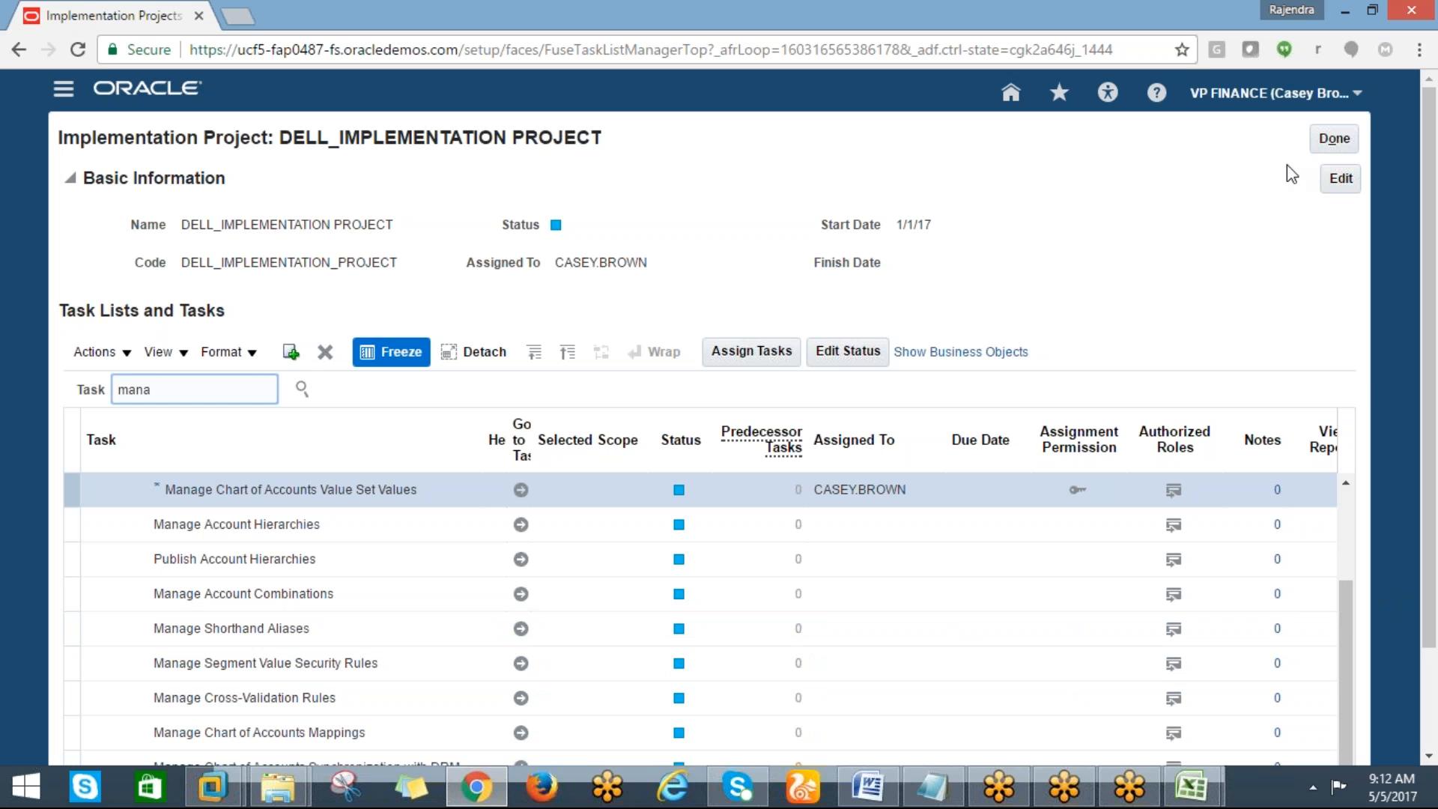
{"action": "left_click", "coordinate": [1340, 136]}
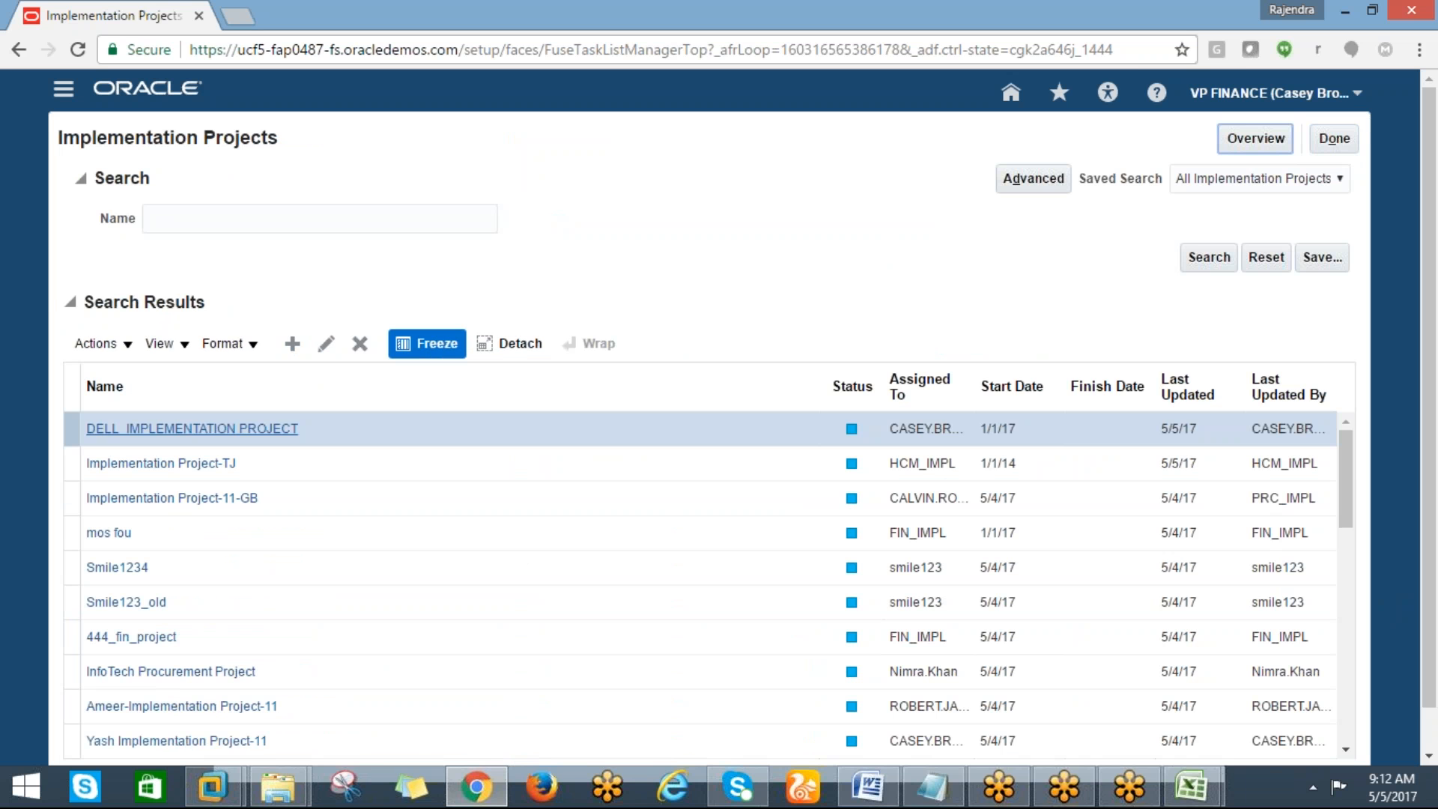
{"action": "left_click", "coordinate": [209, 428]}
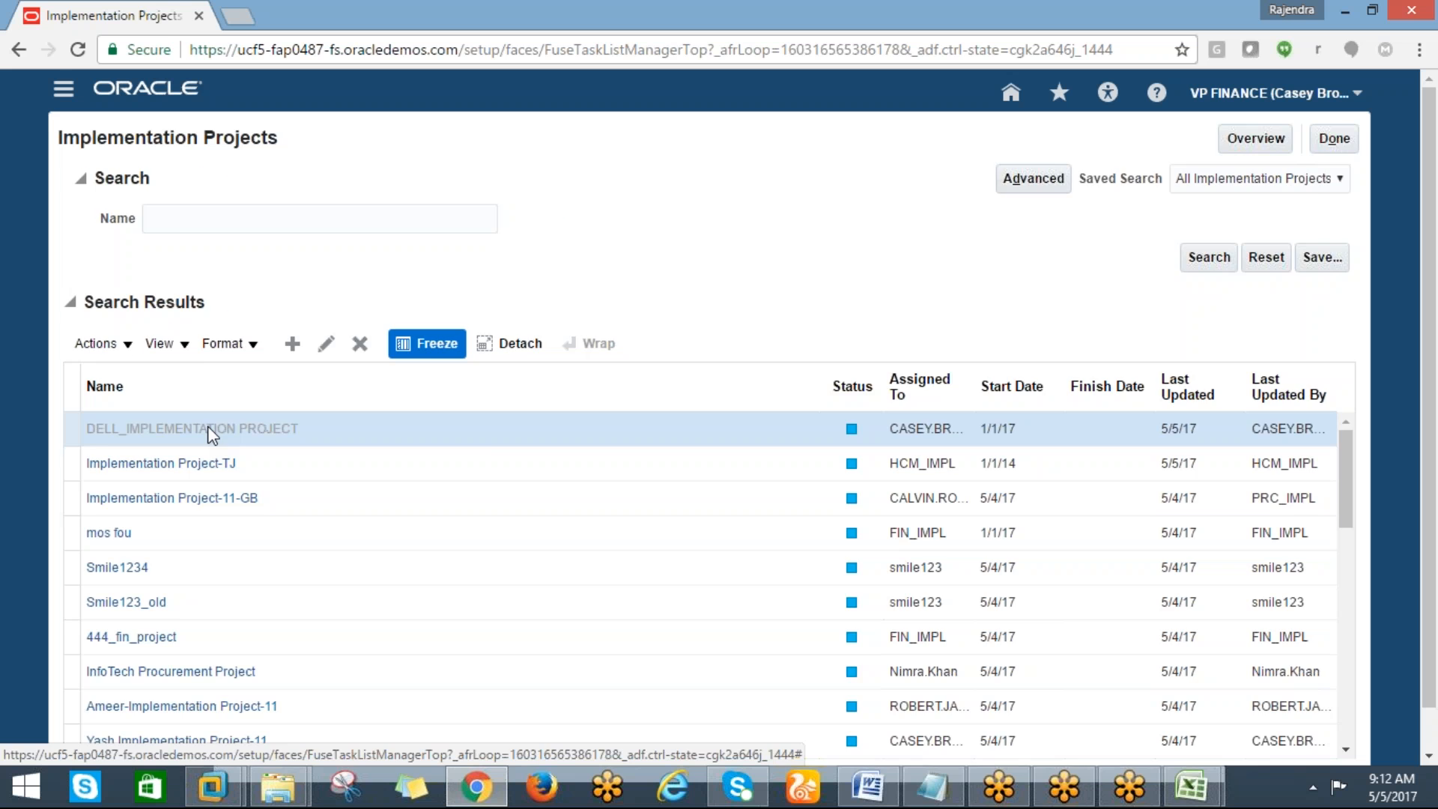
{"action": "left_click", "coordinate": [168, 383]}
{"action": "left_click", "coordinate": [273, 493]}
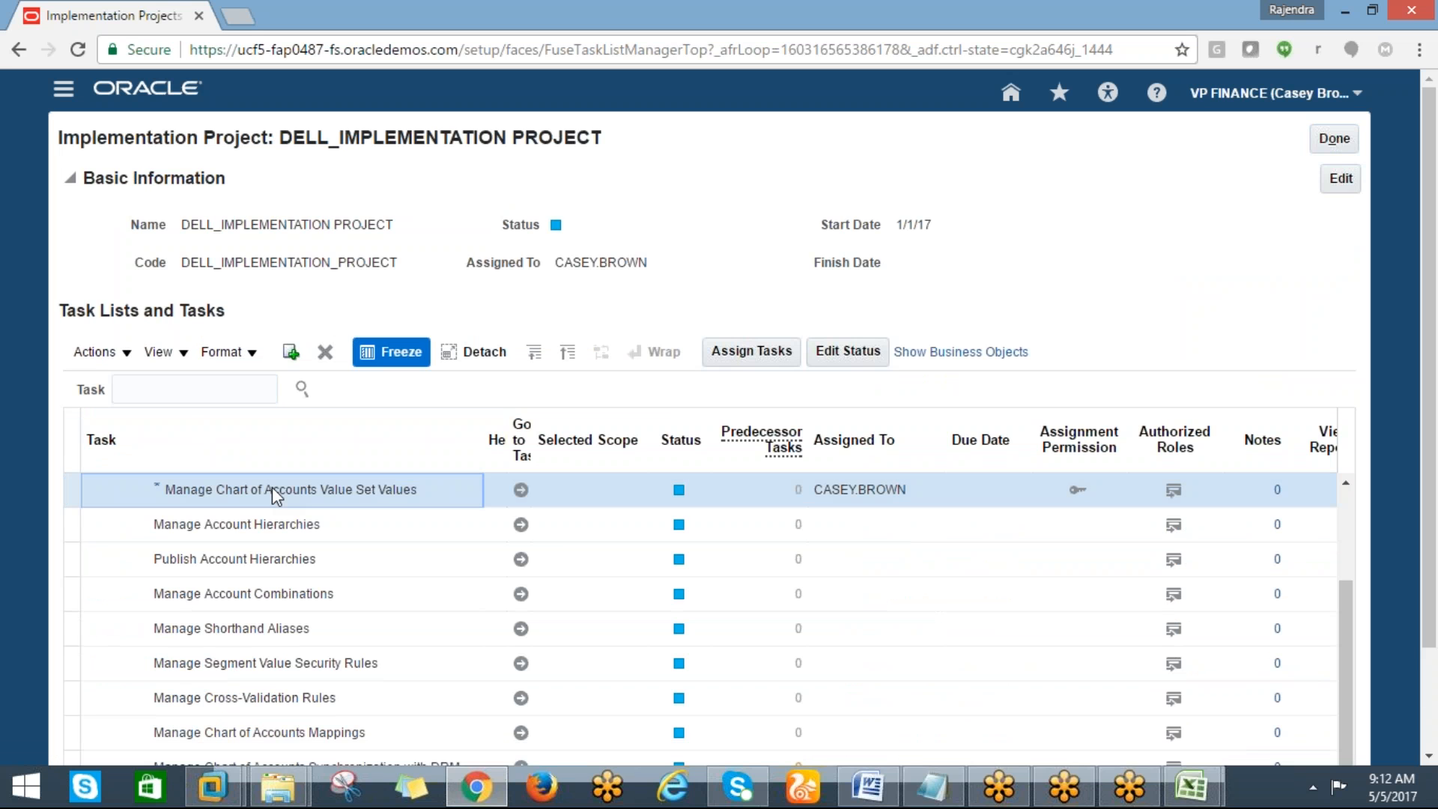
Search the project's tasks for "chart of account%" and open the Define Chart of Accounts task list
{"action": "left_click", "coordinate": [141, 389]}
{"action": "type", "text": "c"}
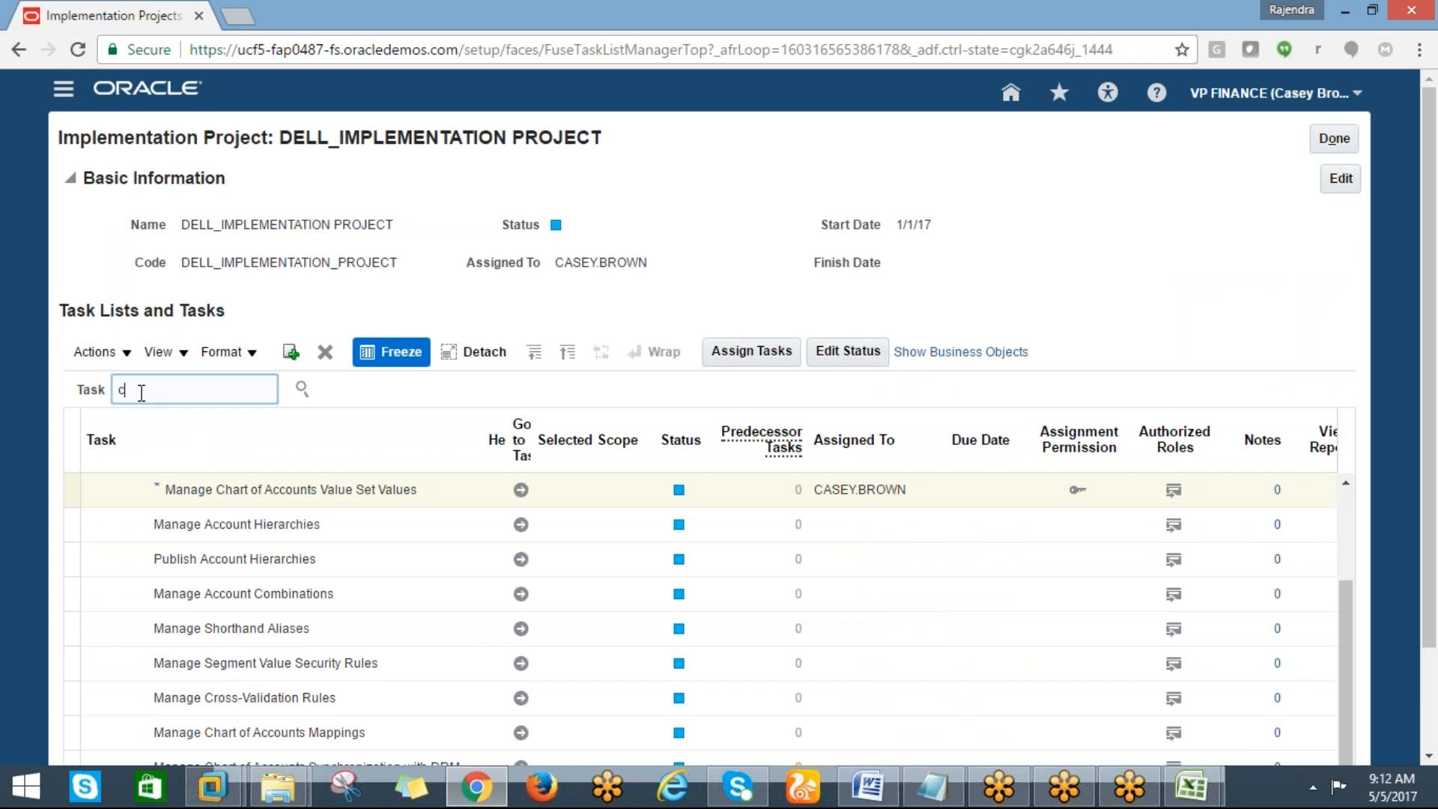
{"action": "type", "text": "hart of acc"}
{"action": "key", "text": "BackSpace"}
{"action": "key", "text": "BackSpace"}
{"action": "key", "text": "BackSpace"}
{"action": "key", "text": "BackSpace"}
{"action": "type", "text": "f ac"}
{"action": "key", "text": "BackSpace"}
{"action": "key", "text": "BackSpace"}
{"action": "key", "text": "BackSpace"}
{"action": "key", "text": "BackSpace"}
{"action": "type", "text": "account%"}
{"action": "left_click", "coordinate": [302, 388]}
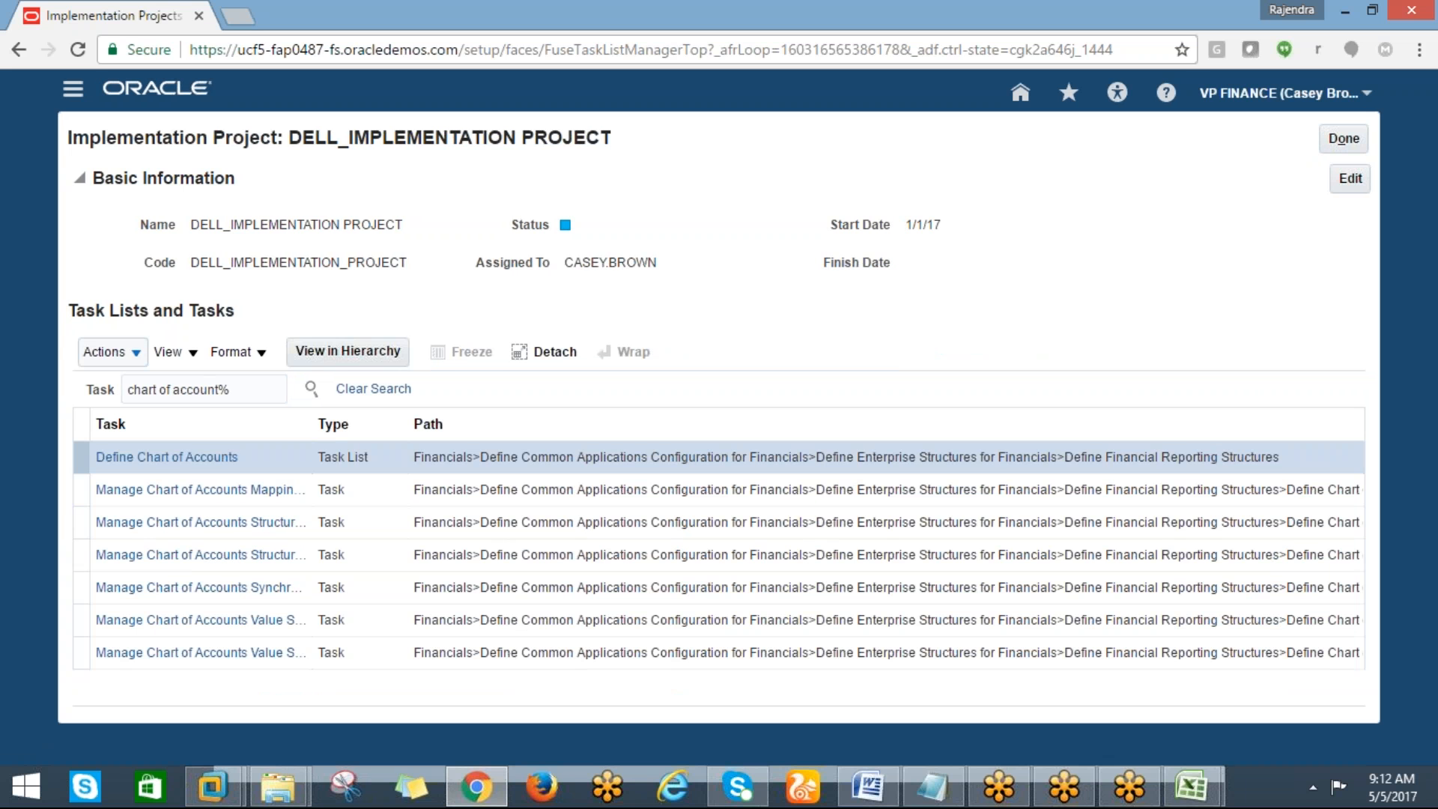
{"action": "left_click", "coordinate": [153, 457]}
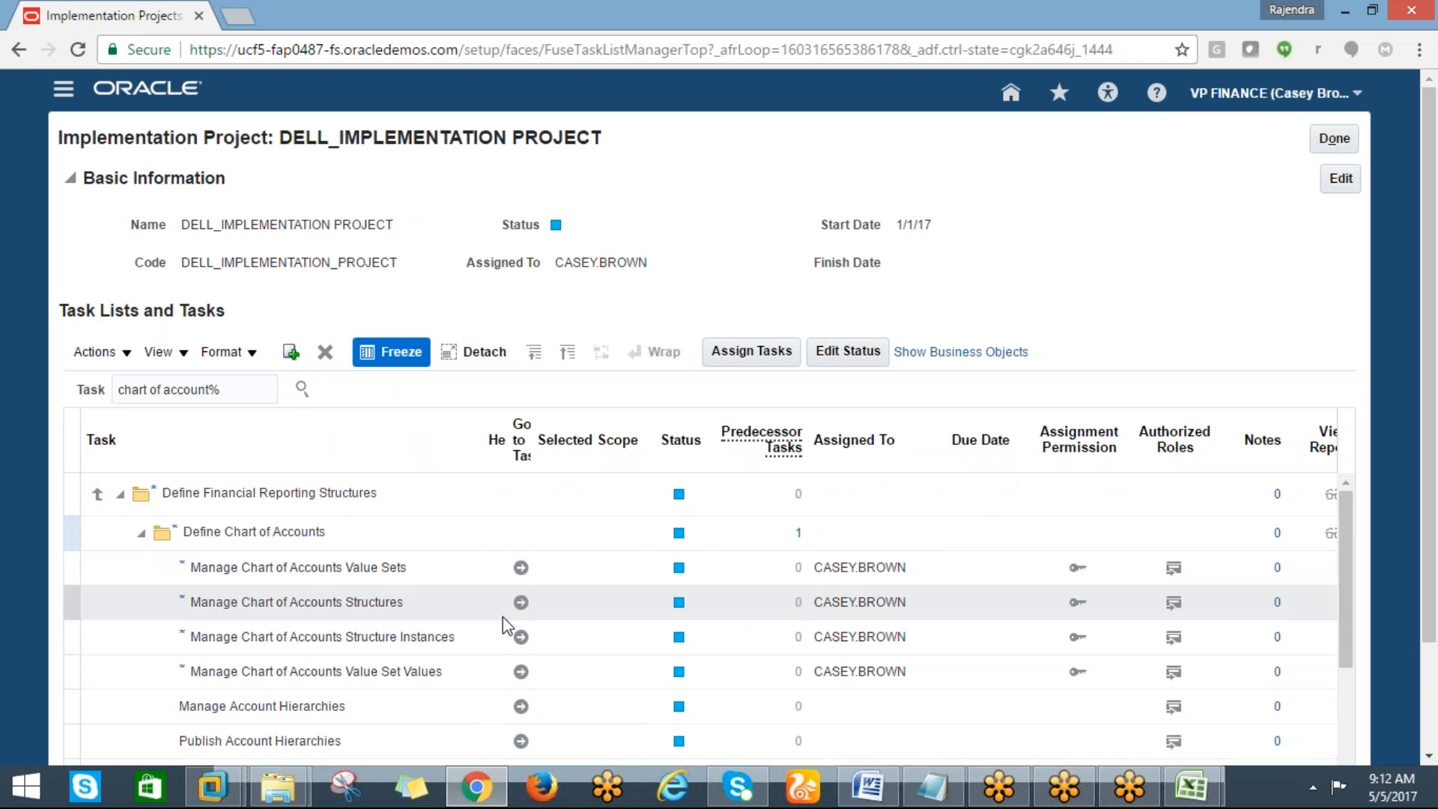
Go to Manage Chart of Accounts Structures, search the key flexfields, and deploy the General Ledger Accounting Flexfield
{"action": "left_click", "coordinate": [522, 602]}
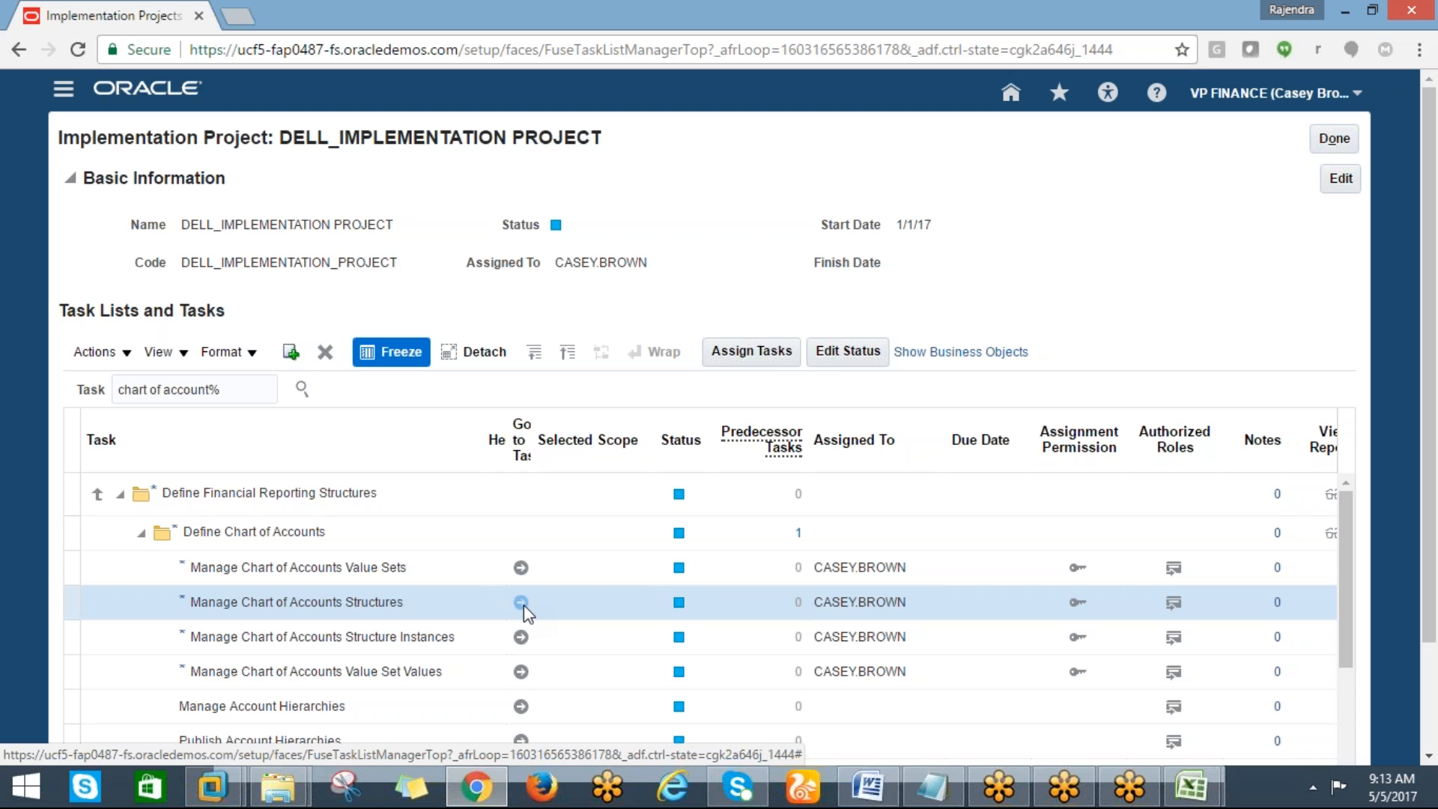
{"action": "left_click", "coordinate": [522, 604]}
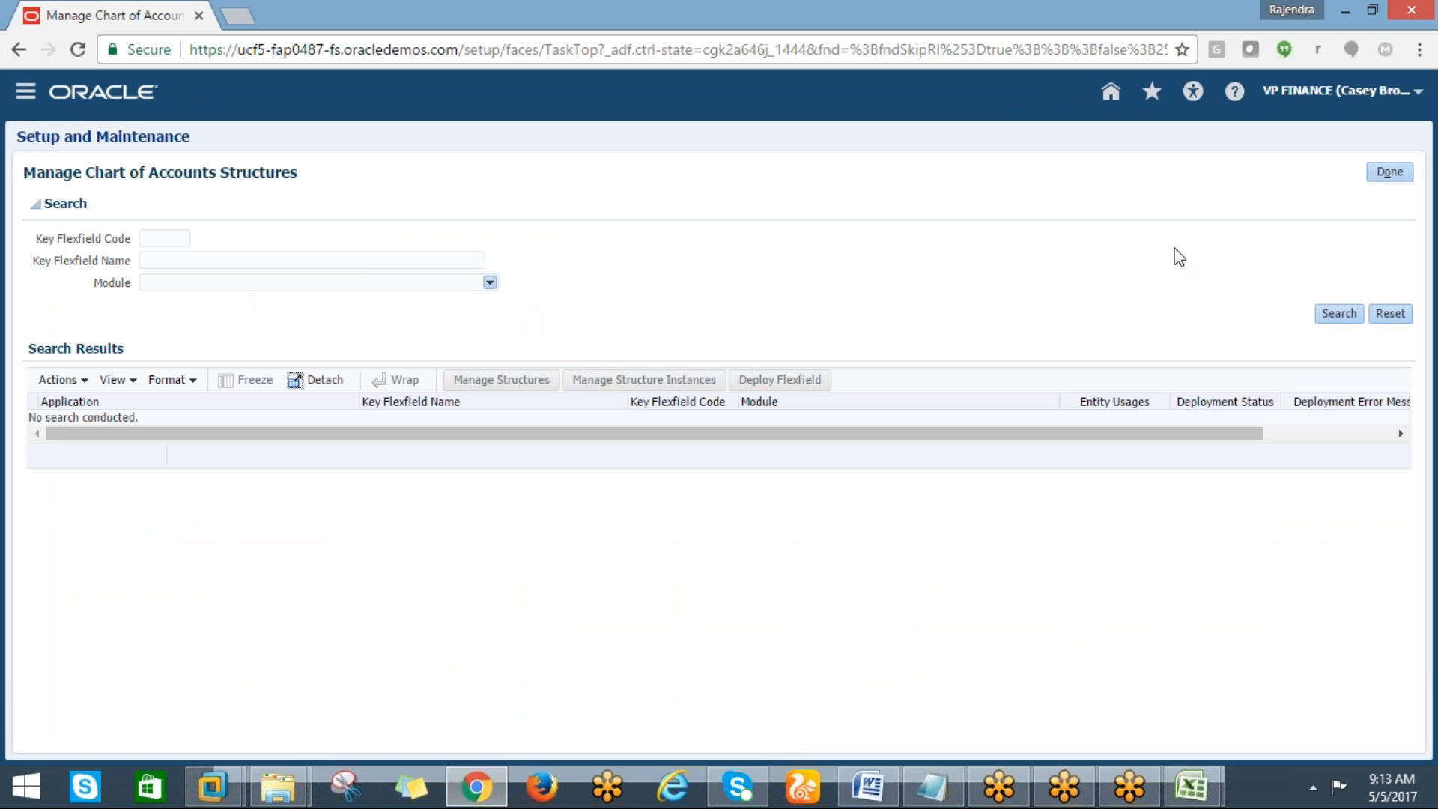
{"action": "left_click", "coordinate": [1339, 313]}
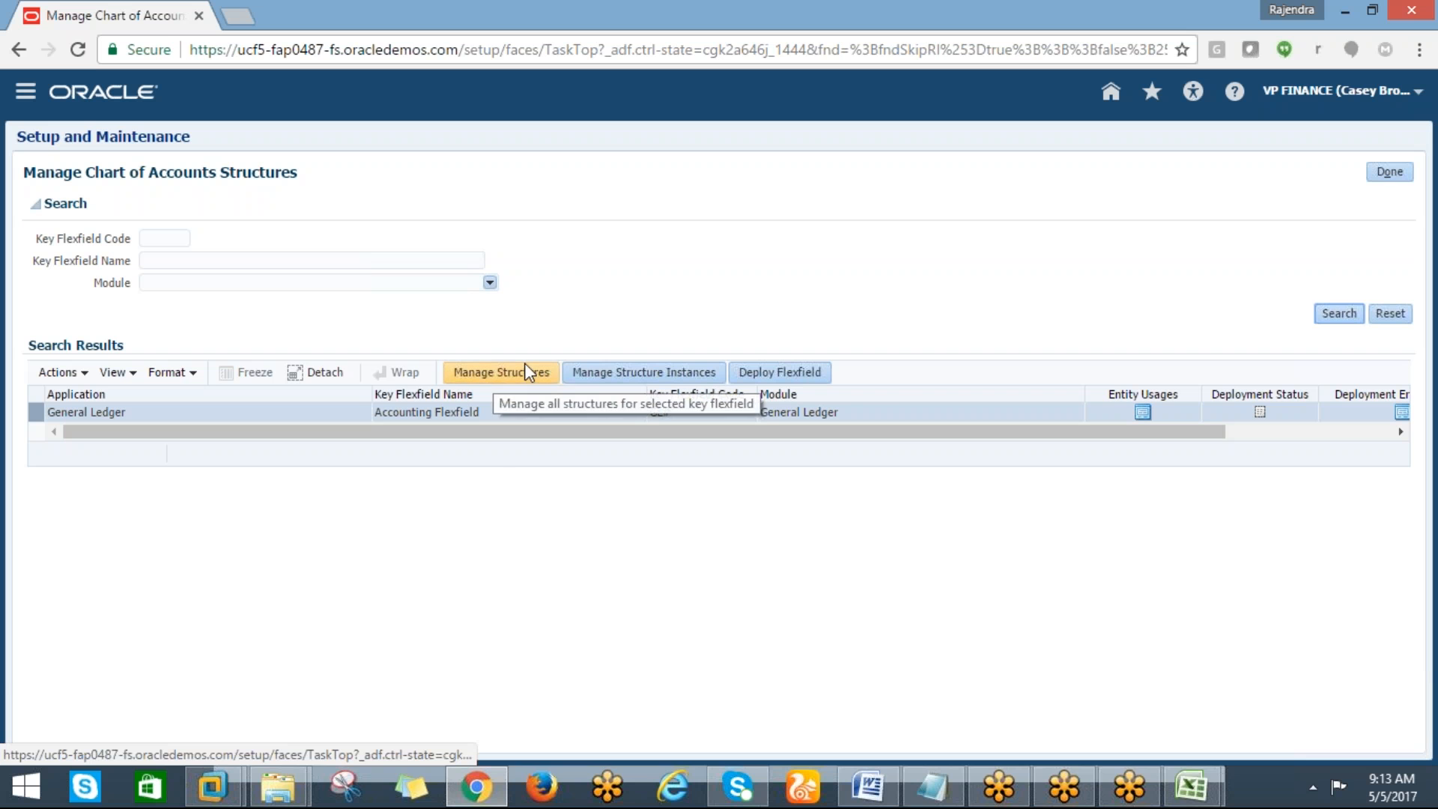
{"action": "left_click", "coordinate": [753, 373]}
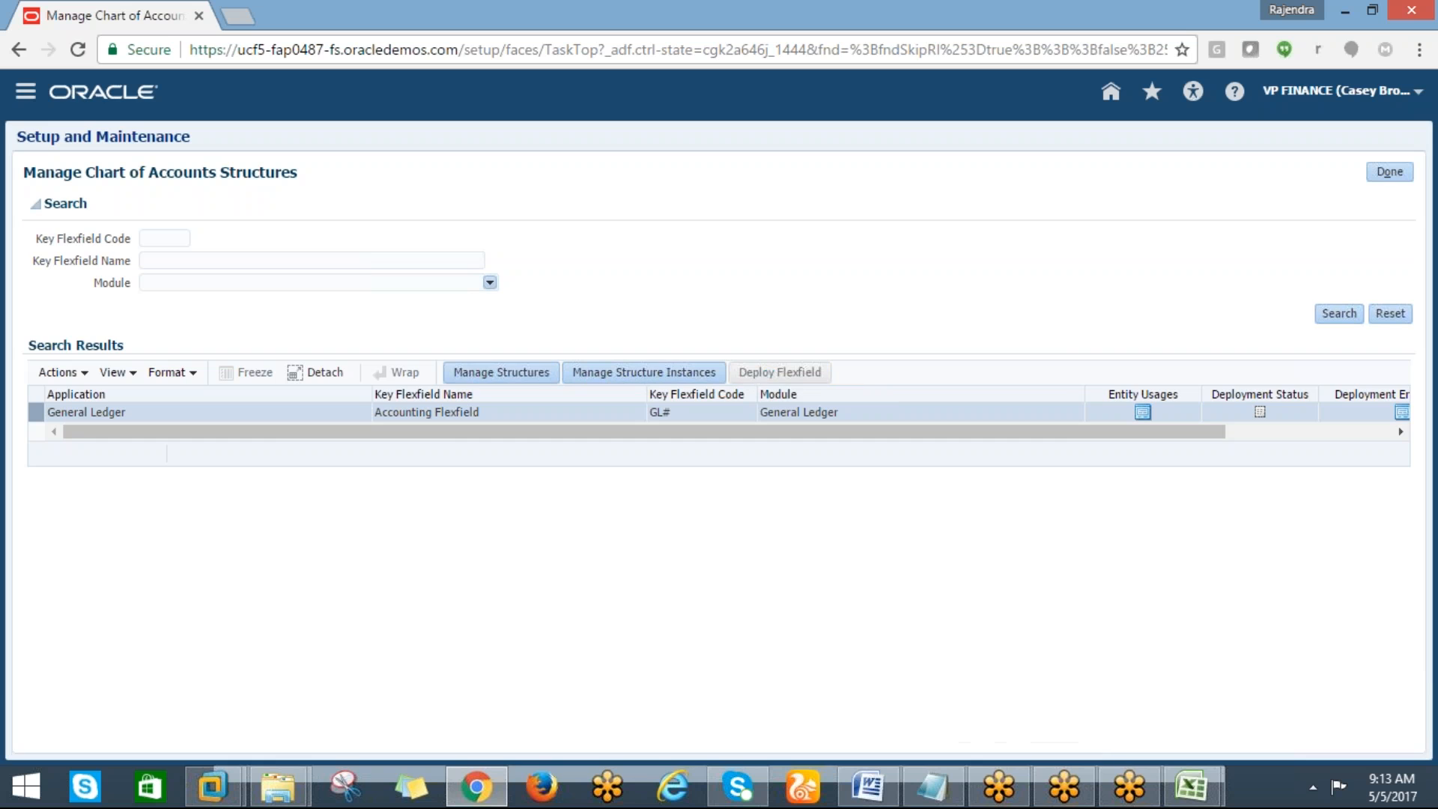
Switch to the Excel task list and change the note in cell A25 to "DEPLOY FLEXIFIELD"
{"action": "key", "text": "alt+Tab"}
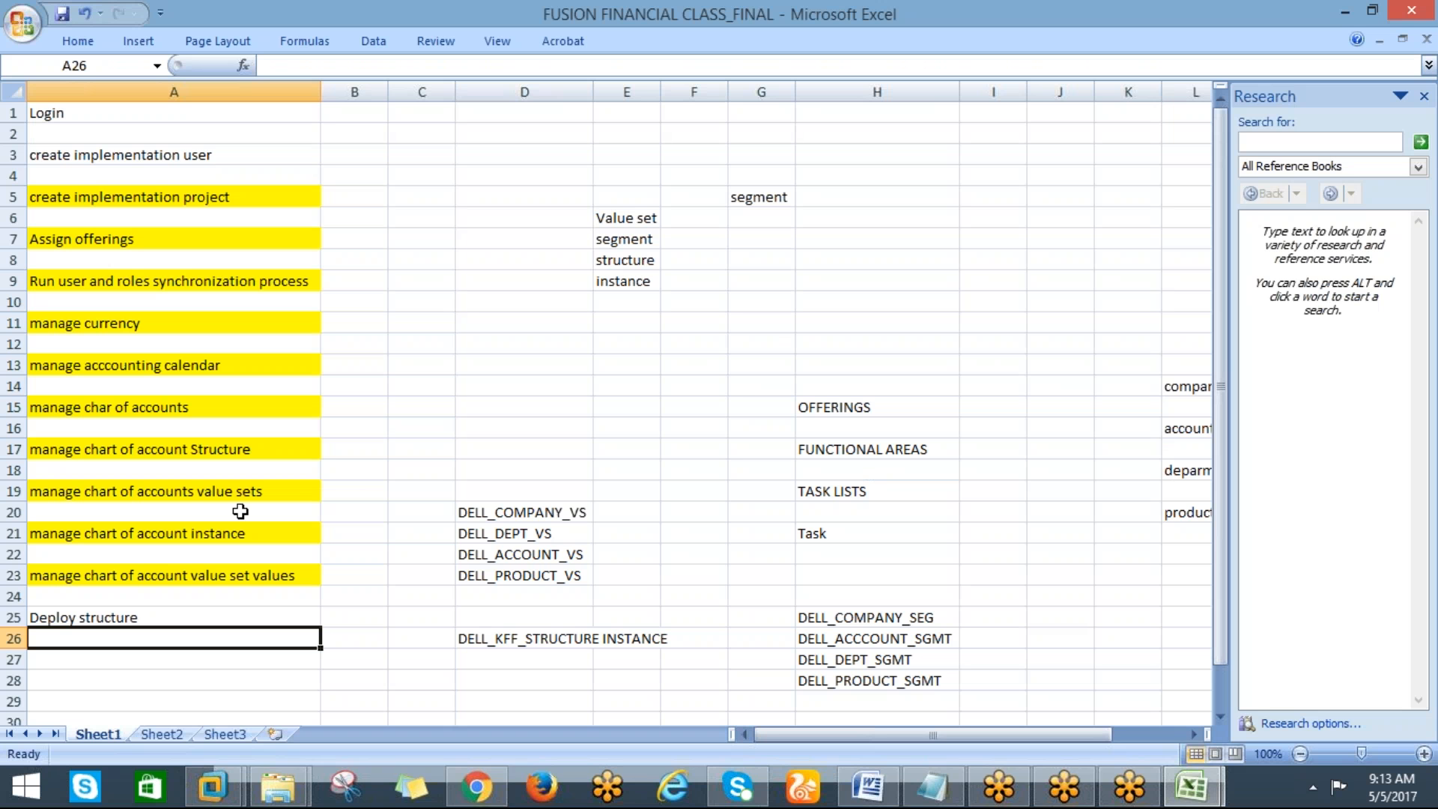
{"action": "left_click", "coordinate": [96, 614]}
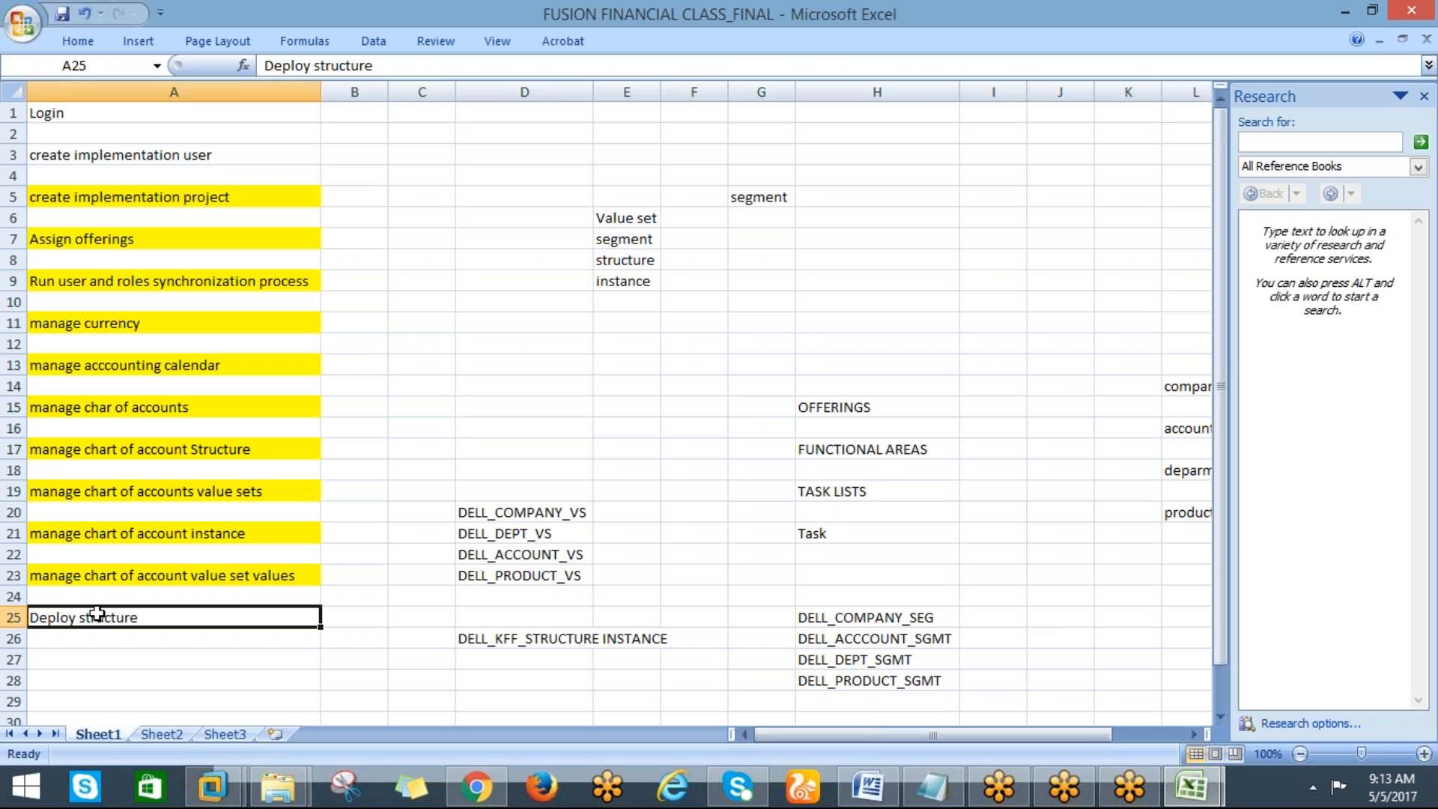
{"action": "type", "text": "dep"}
{"action": "key", "text": "BackSpace"}
{"action": "key", "text": "BackSpace"}
{"action": "key", "text": "BackSpace"}
{"action": "type", "text": "DE"}
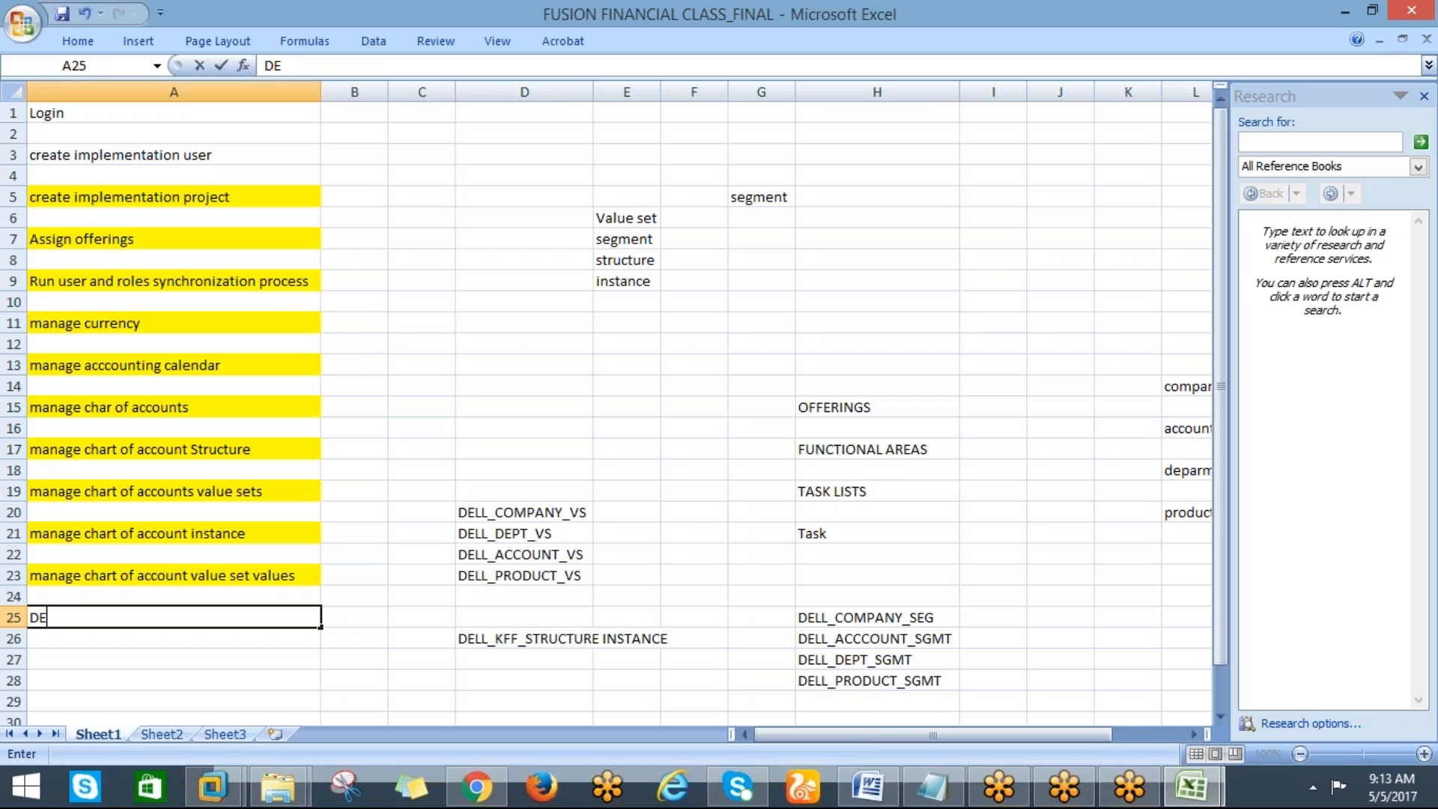
{"action": "type", "text": "PLOY FLEXIFIELD"}
{"action": "key", "text": "Return"}
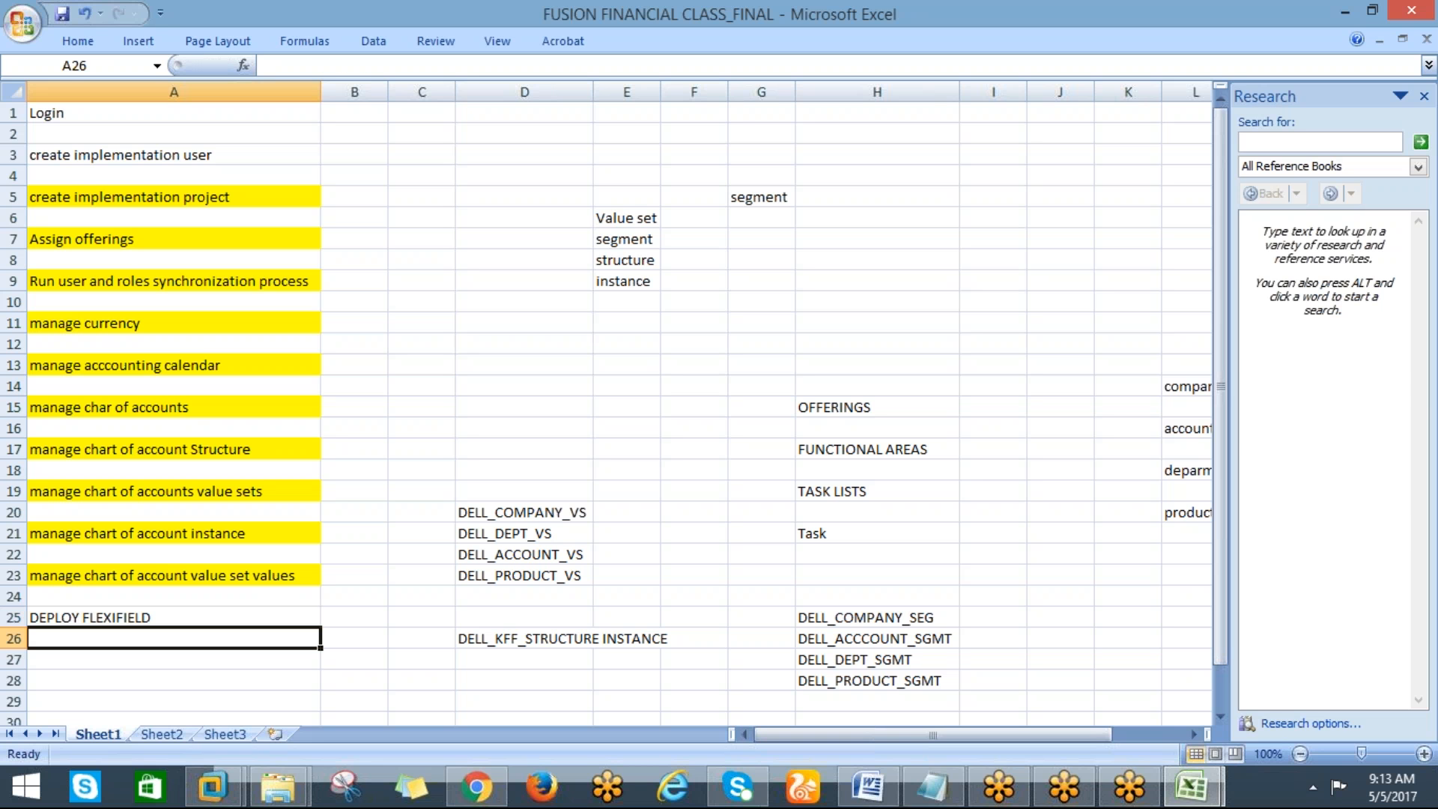
Glance at the deployment progress, return to Excel and rename Sheet1 as 05-05-17
{"action": "key", "text": "alt+Tab"}
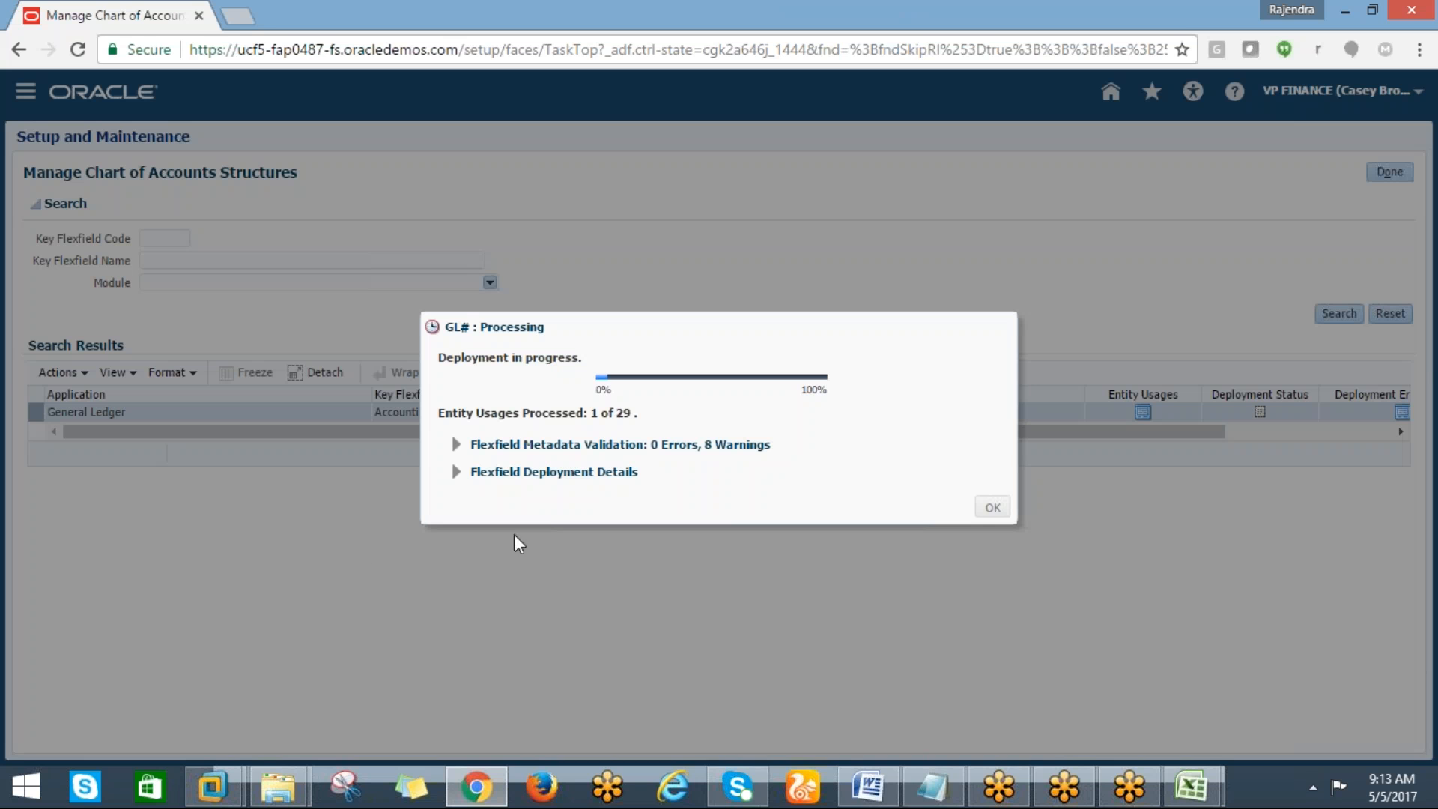
{"action": "mouse_move", "coordinate": [950, 787]}
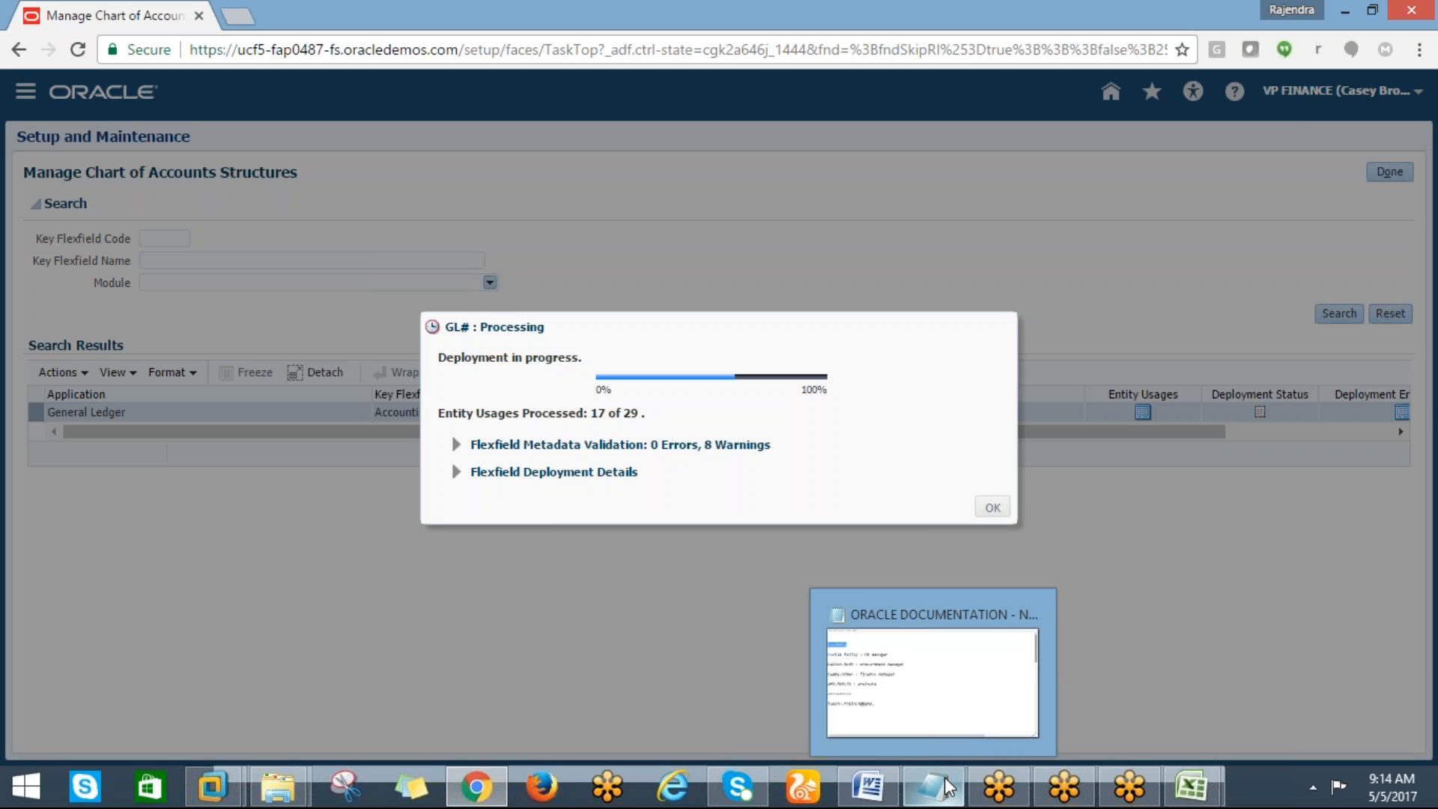
{"action": "mouse_move", "coordinate": [1184, 790]}
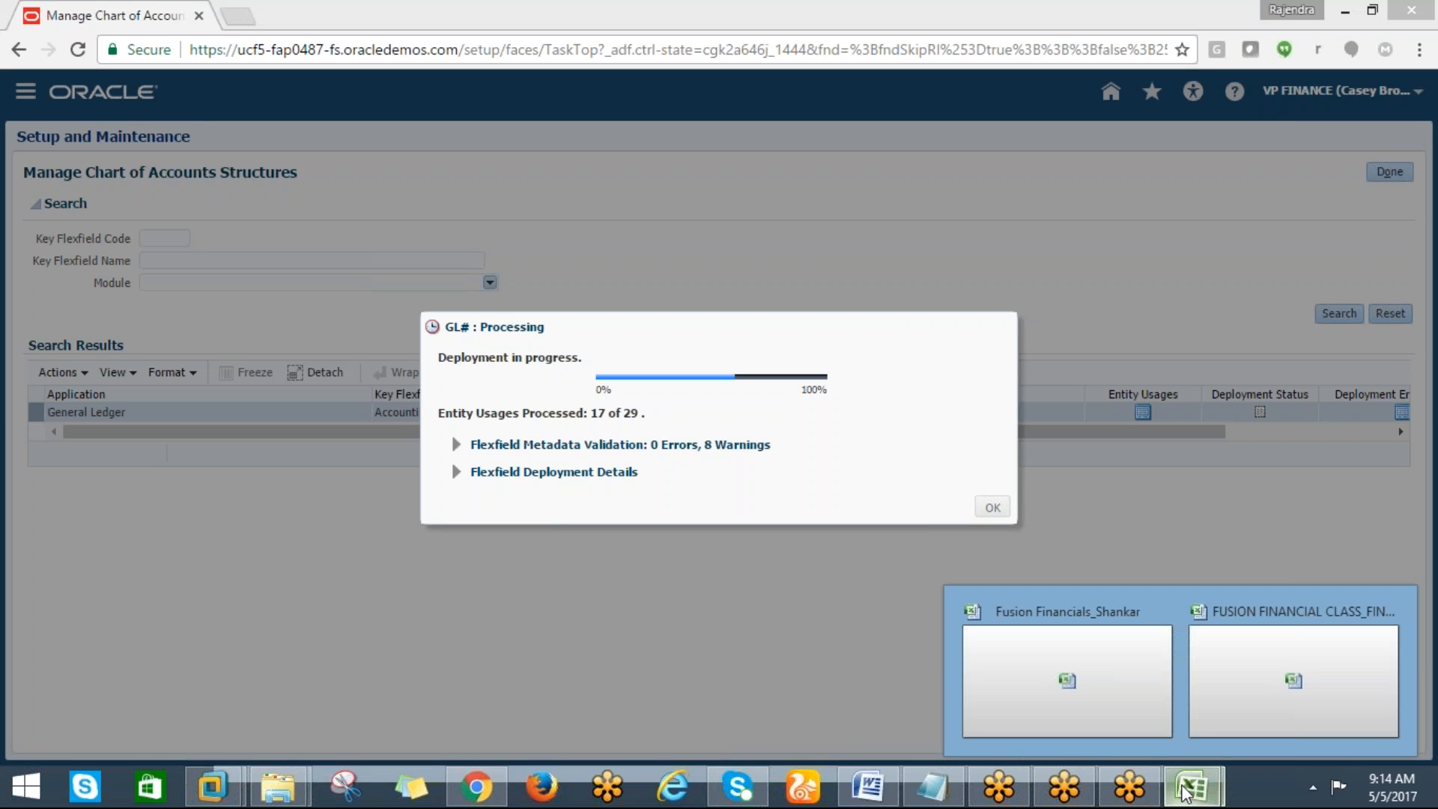
{"action": "left_click", "coordinate": [1261, 659]}
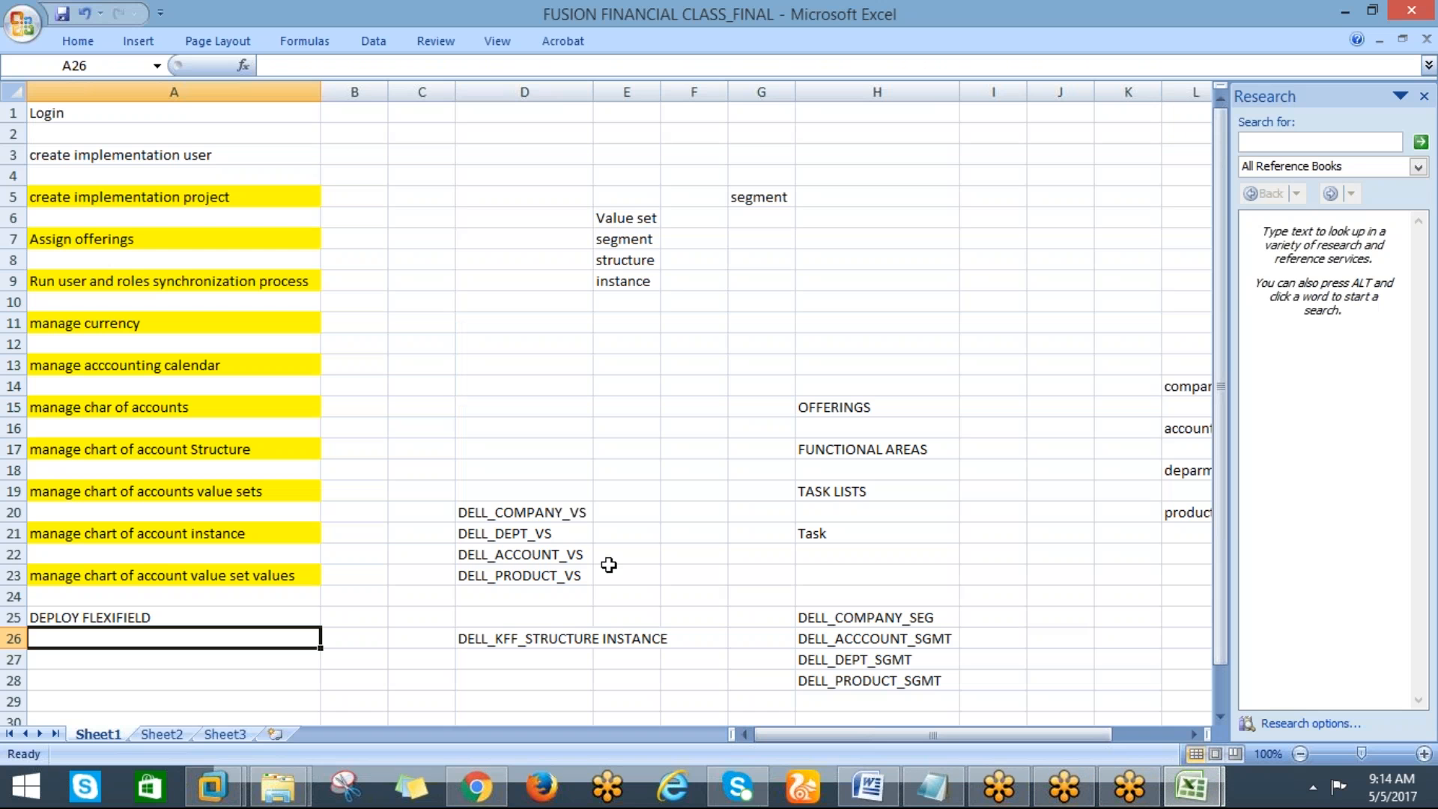
{"action": "right_click", "coordinate": [84, 730]}
{"action": "left_click", "coordinate": [128, 550]}
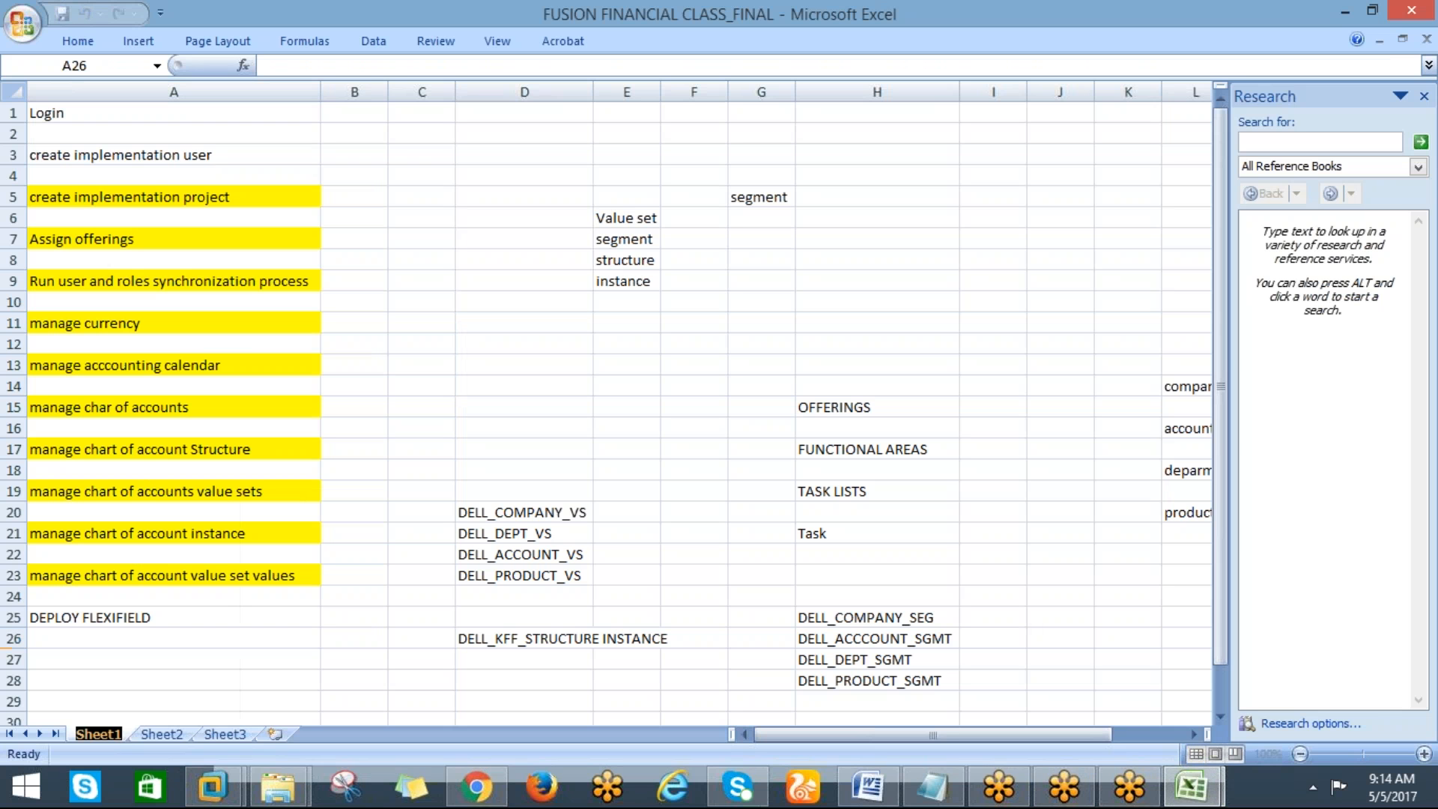
{"action": "type", "text": "05"}
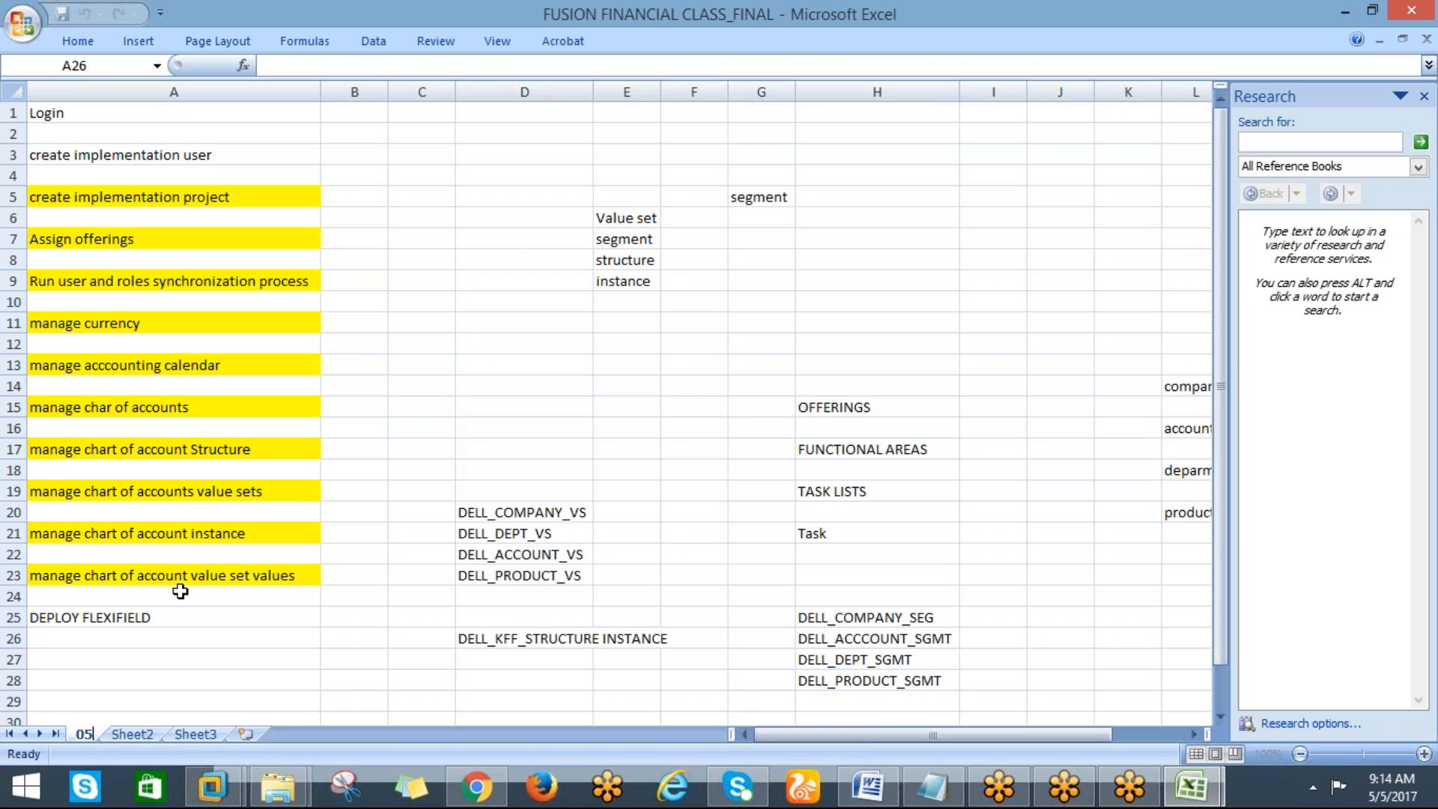
{"action": "type", "text": "-05-"}
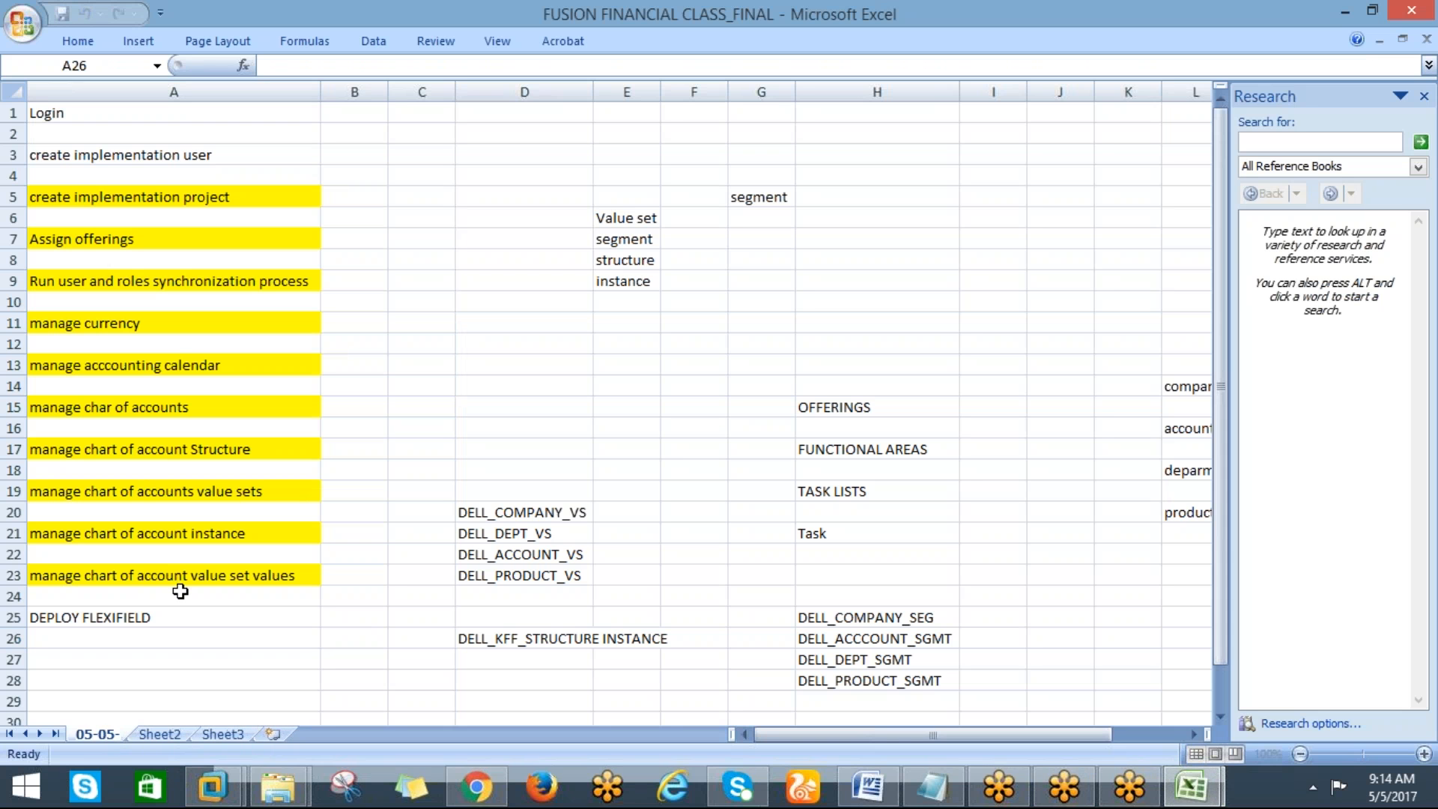
{"action": "type", "text": "17"}
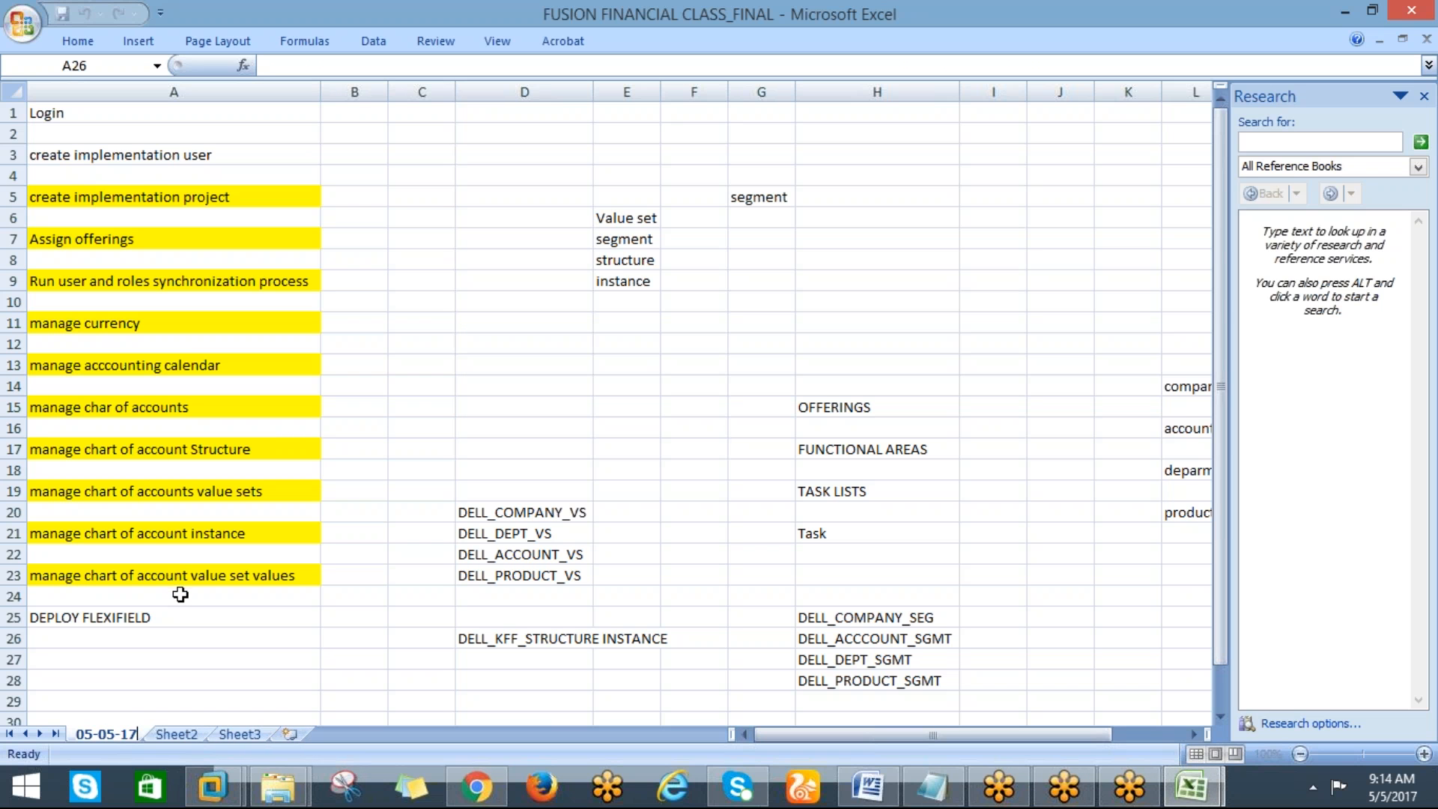
Highlight cell A25 with the yellow fill colour to mark the deploy task done
{"action": "left_click", "coordinate": [80, 616]}
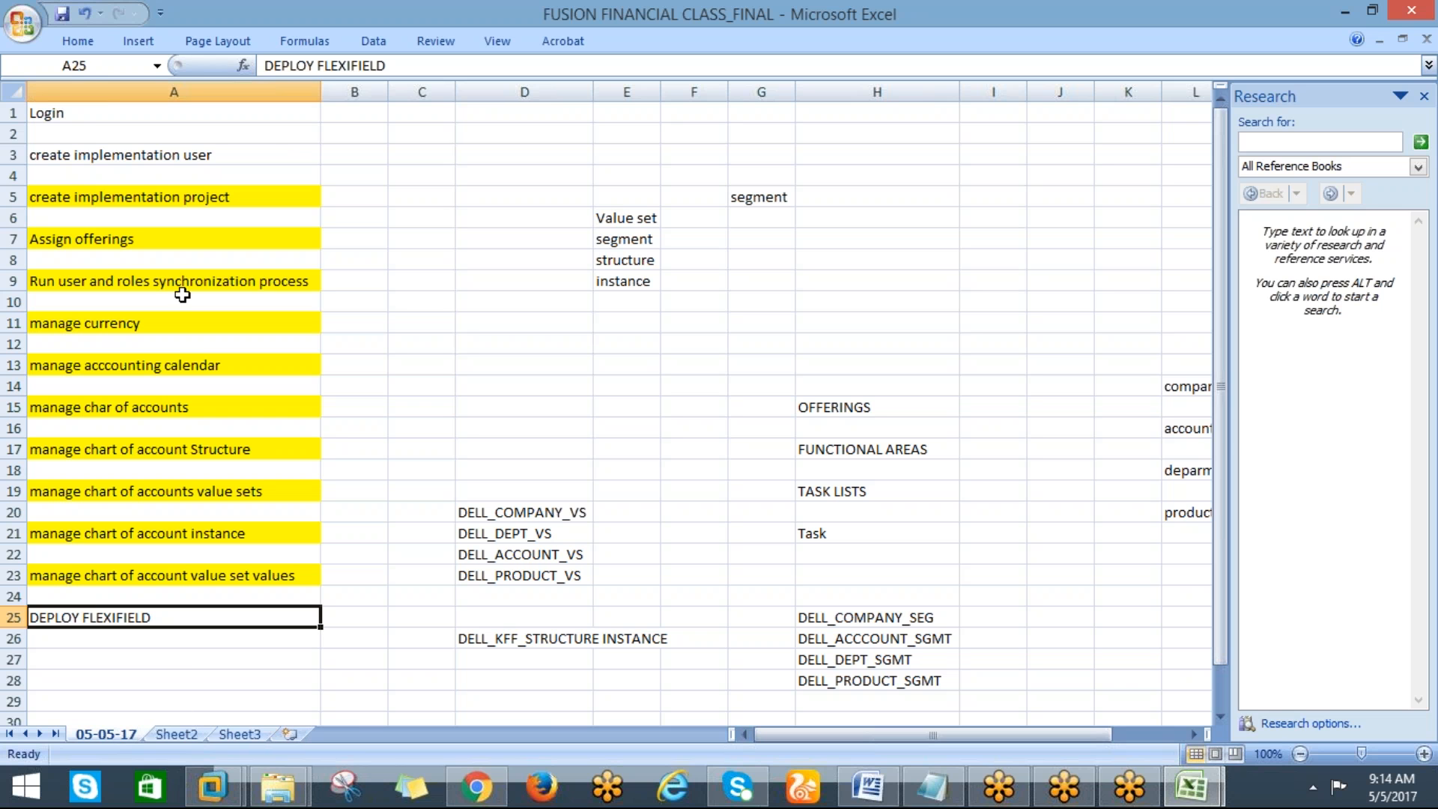
{"action": "left_click", "coordinate": [78, 42]}
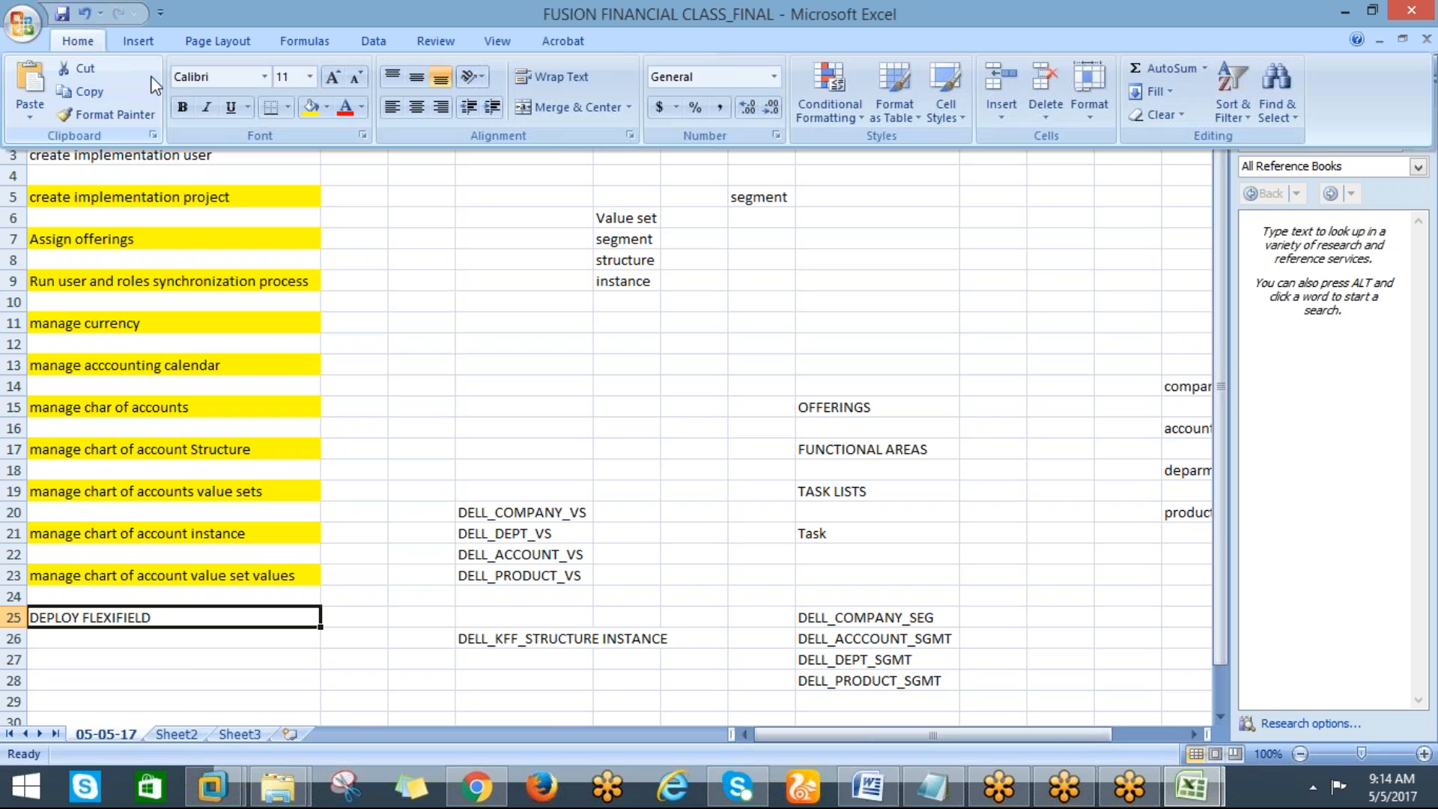
{"action": "left_click", "coordinate": [310, 110]}
{"action": "left_click", "coordinate": [267, 489]}
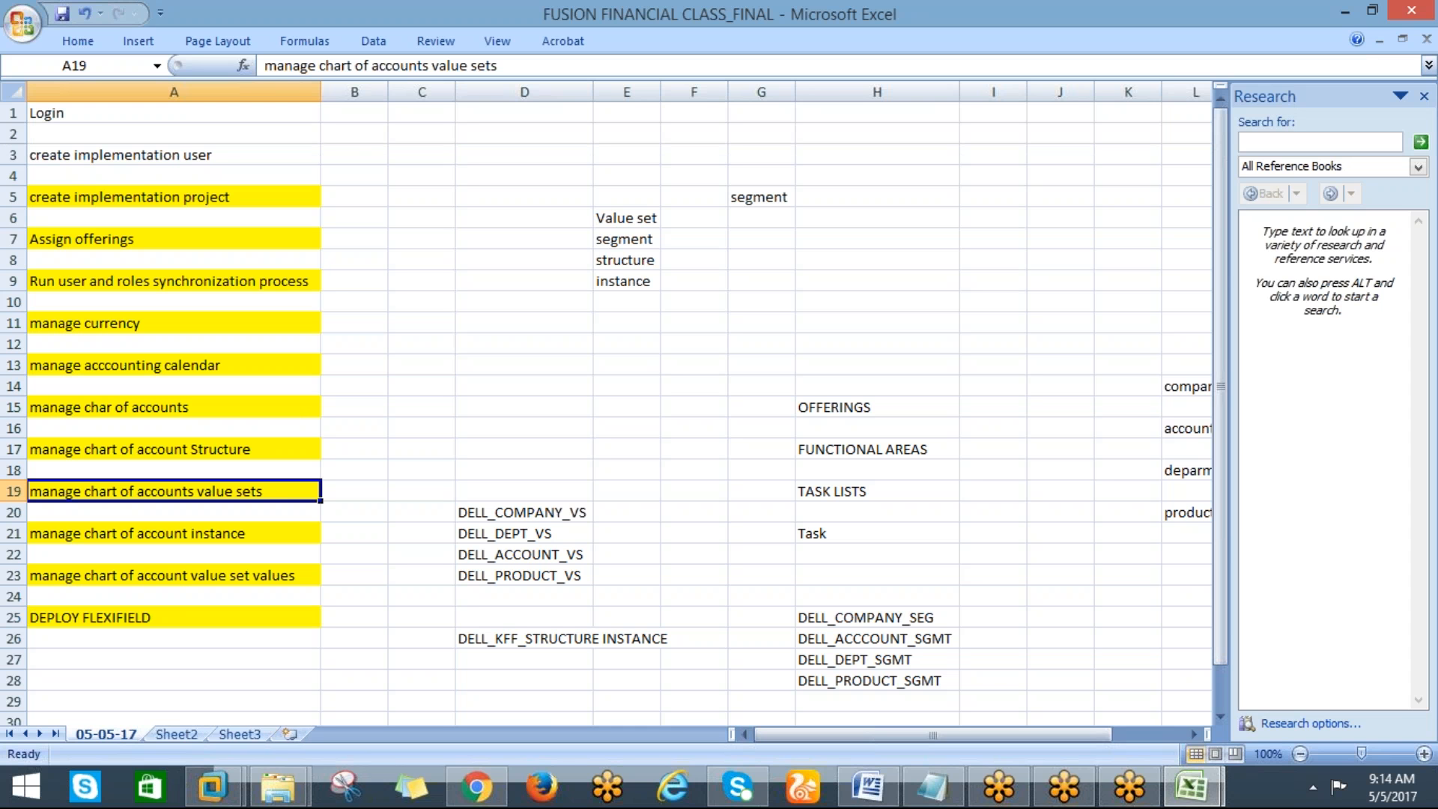
Return to the browser, expand and scroll through the flexfield metadata validation warnings, then close the deployment confirmation
{"action": "left_click", "coordinate": [483, 790]}
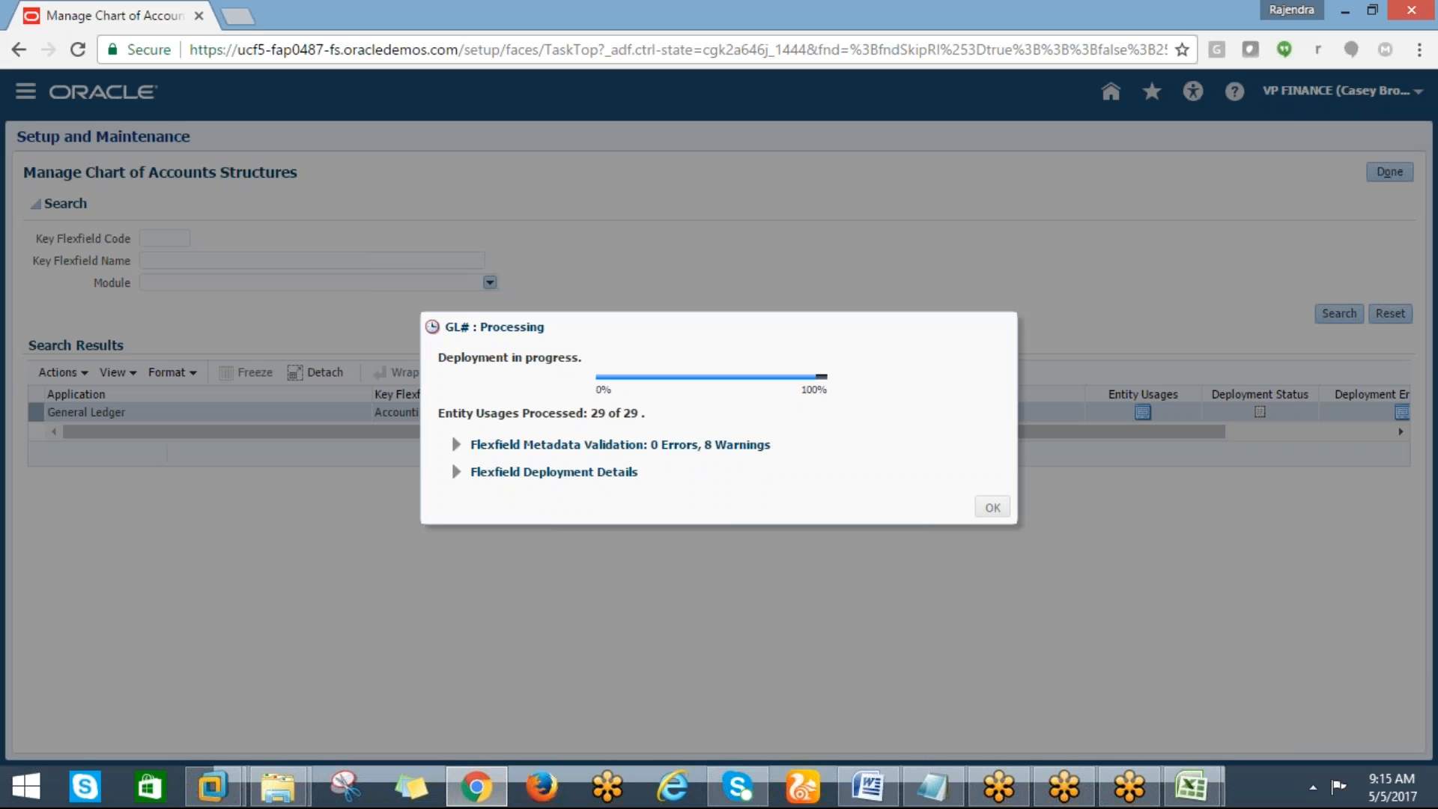
{"action": "left_click", "coordinate": [1301, 29]}
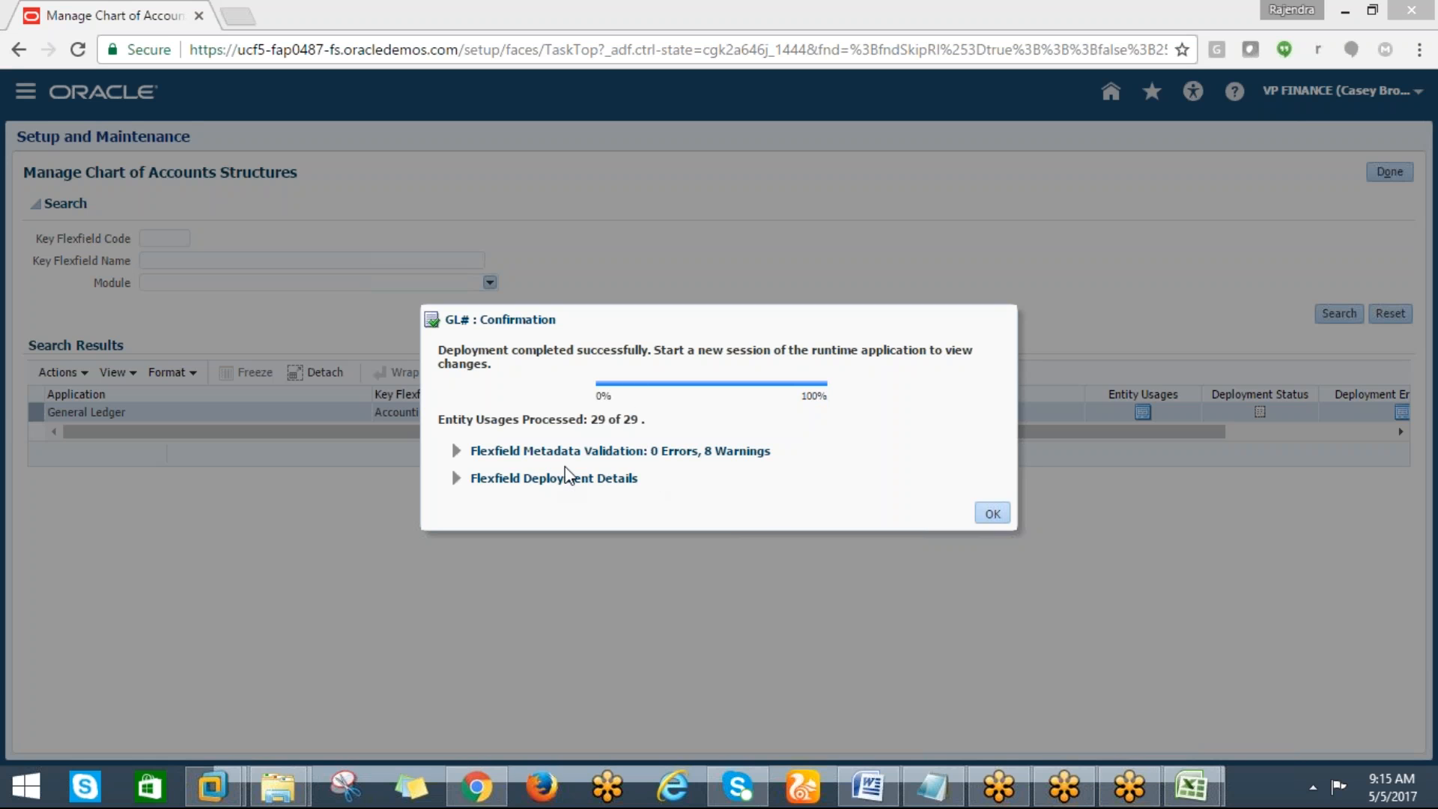
{"action": "left_click", "coordinate": [455, 454]}
{"action": "left_click", "coordinate": [456, 451]}
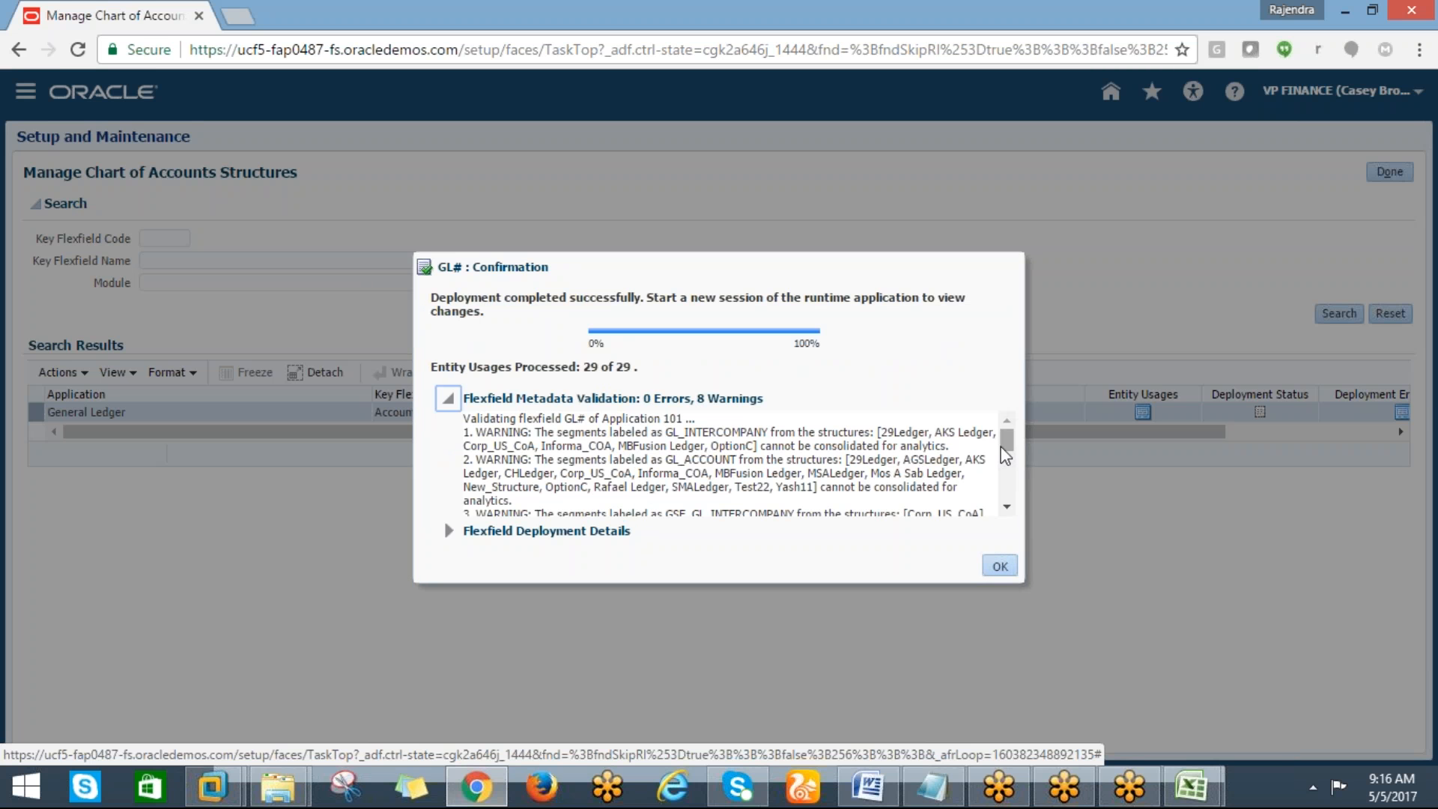
{"action": "mouse_move", "coordinate": [1007, 452]}
{"action": "left_mouse_down"}
{"action": "mouse_move", "coordinate": [1002, 500]}
{"action": "mouse_move", "coordinate": [1001, 450]}
{"action": "left_mouse_up"}
{"action": "mouse_move", "coordinate": [1004, 449]}
{"action": "left_mouse_down"}
{"action": "mouse_move", "coordinate": [1002, 516]}
{"action": "mouse_move", "coordinate": [1001, 430]}
{"action": "left_mouse_up"}
{"action": "left_click", "coordinate": [988, 569]}
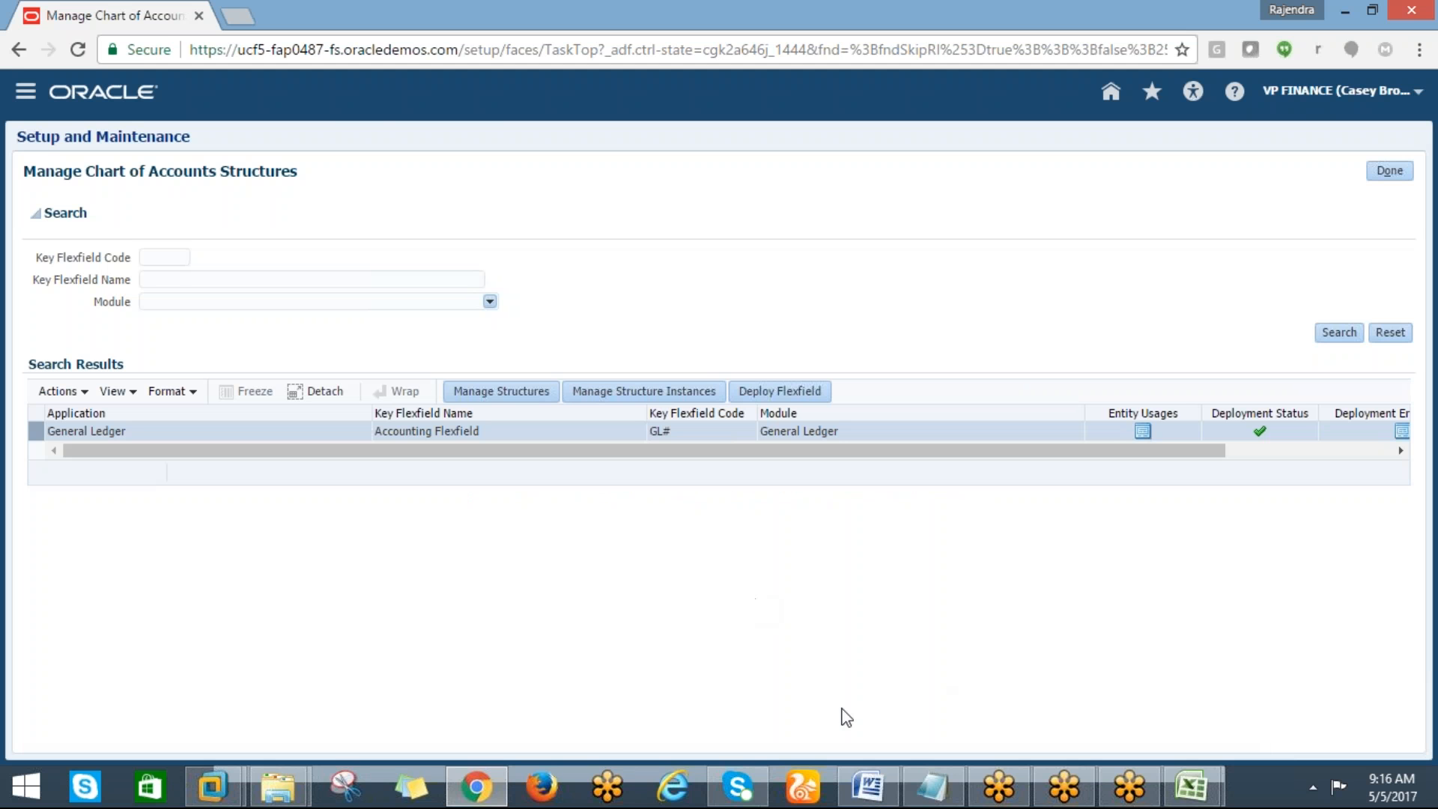
{"action": "left_click", "coordinate": [1190, 790]}
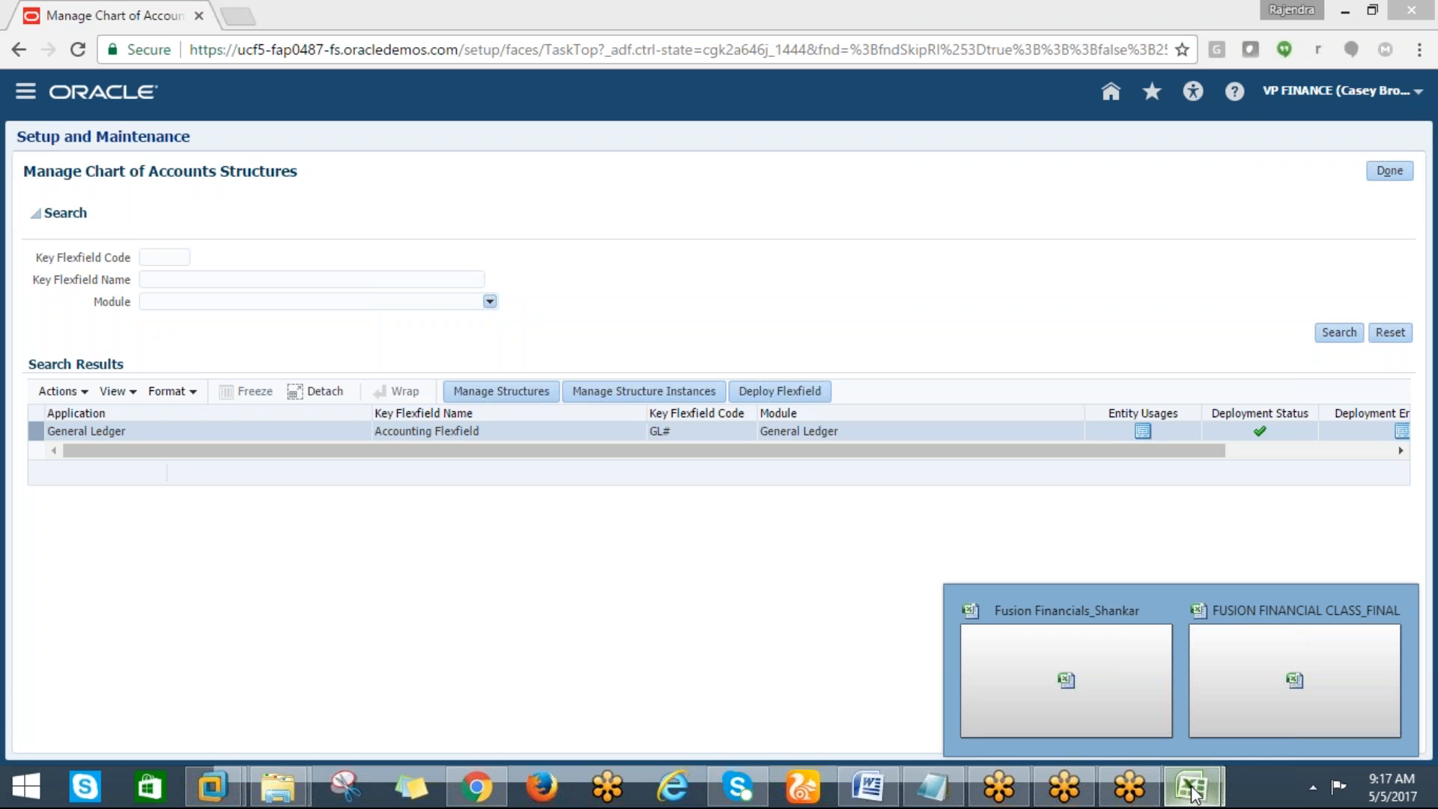
{"action": "left_click", "coordinate": [1109, 573]}
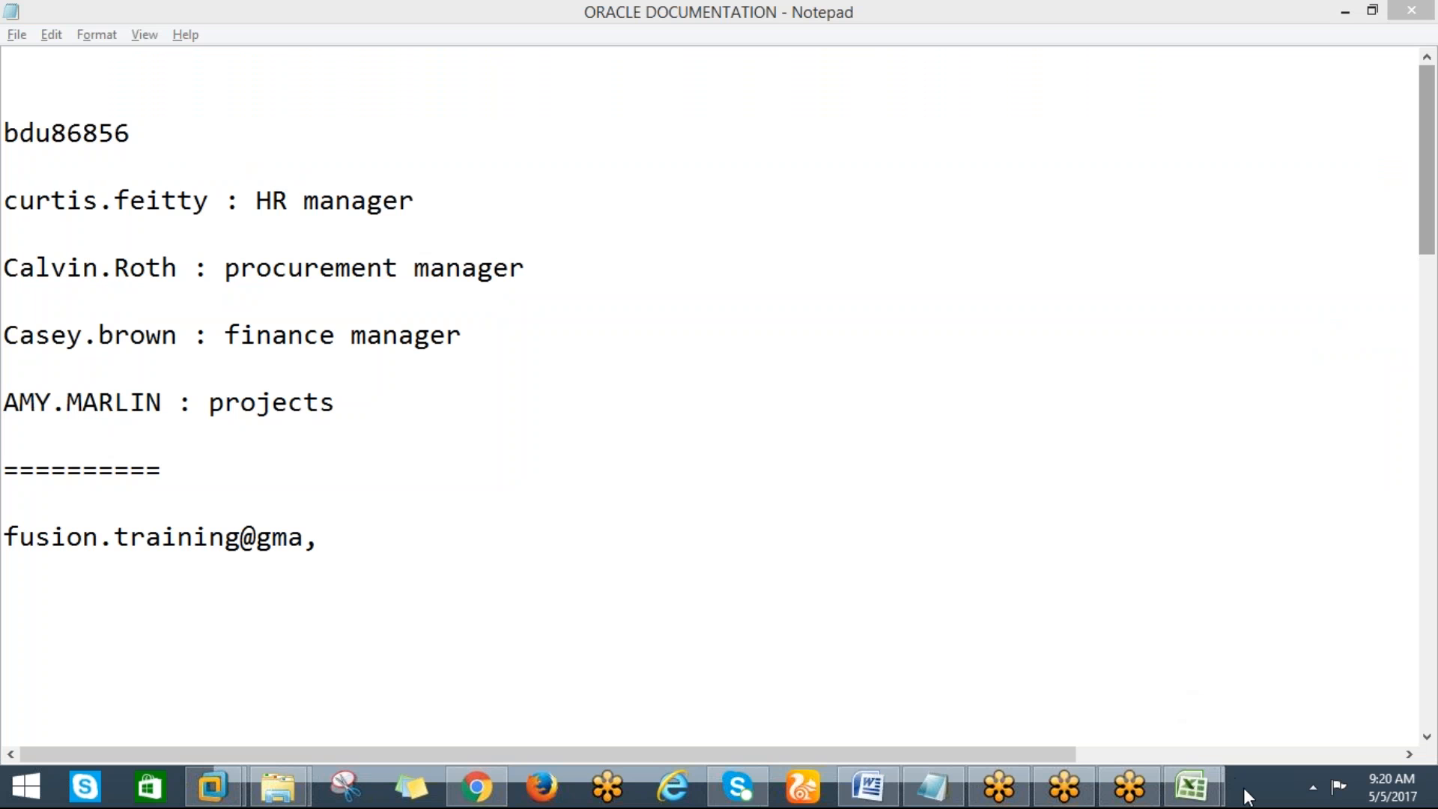
{"action": "right_click", "coordinate": [1246, 791]}
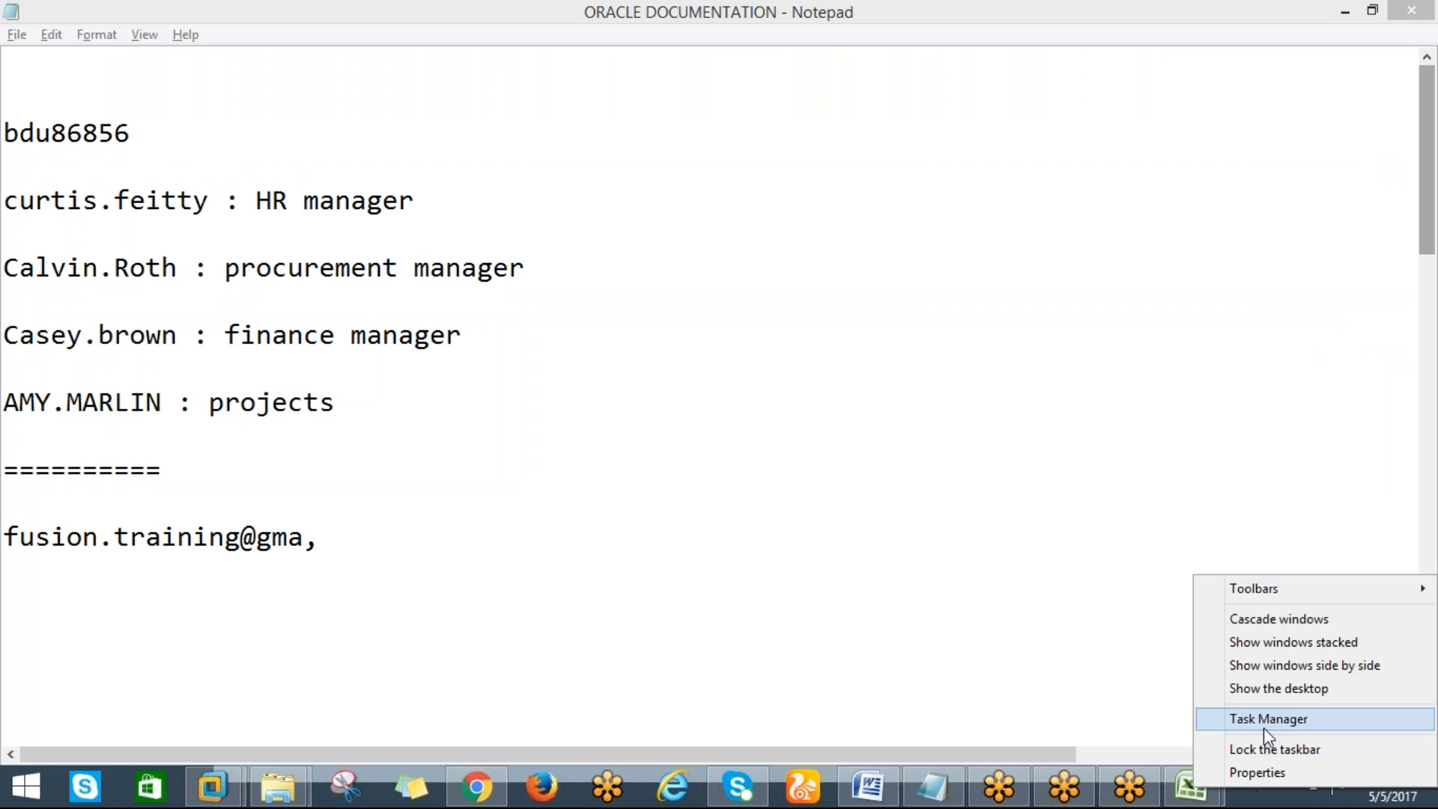
{"action": "left_click", "coordinate": [1246, 689]}
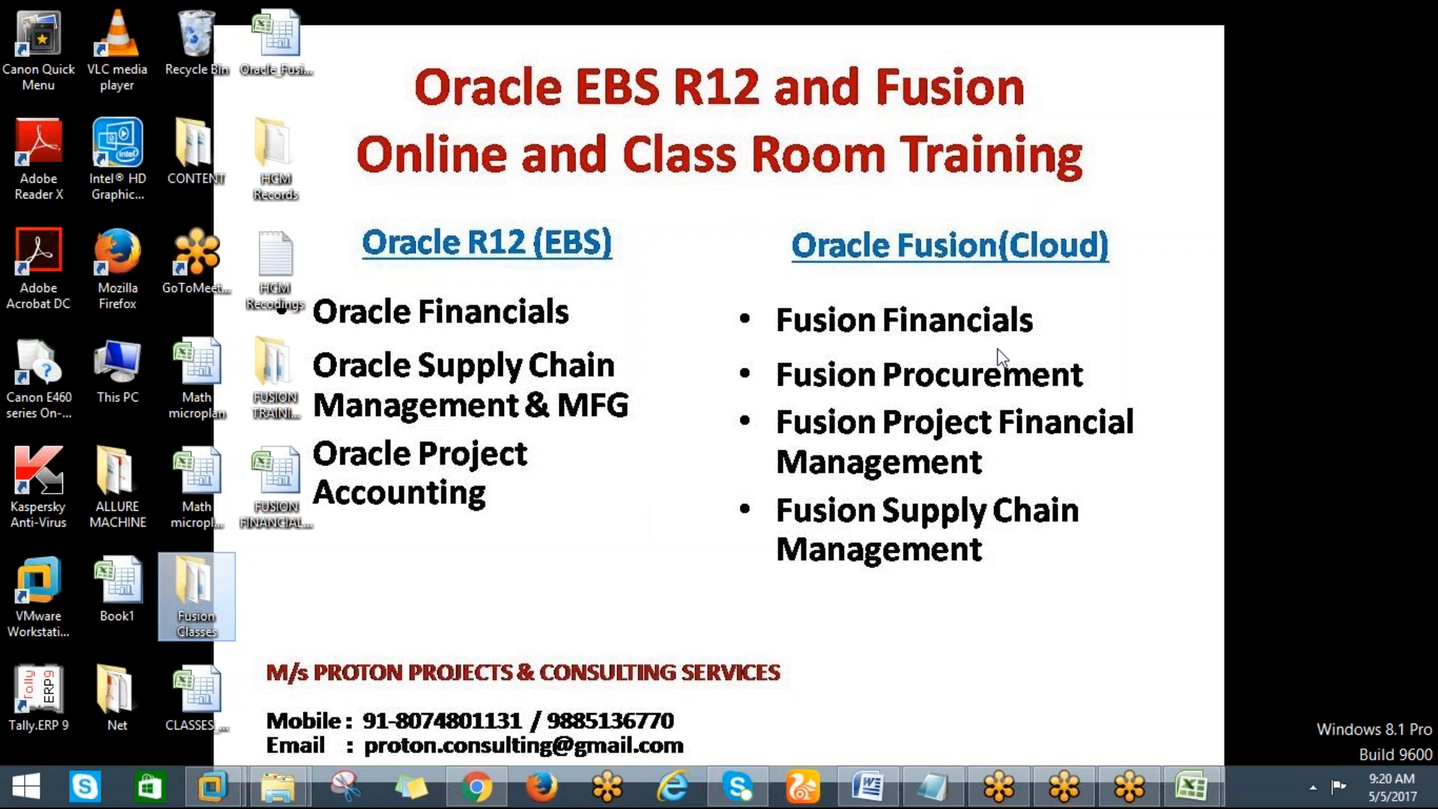
{"action": "left_click", "coordinate": [1431, 52]}
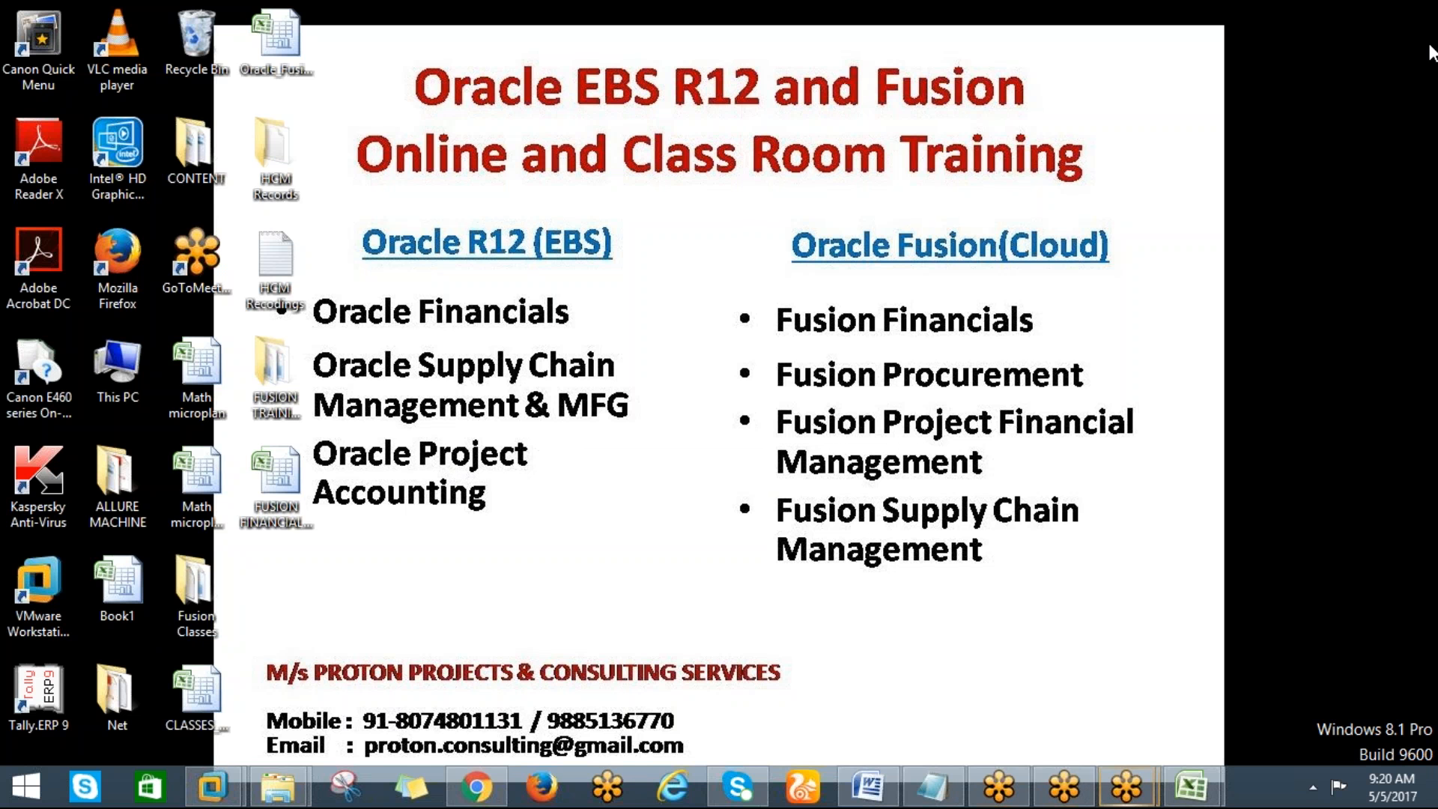